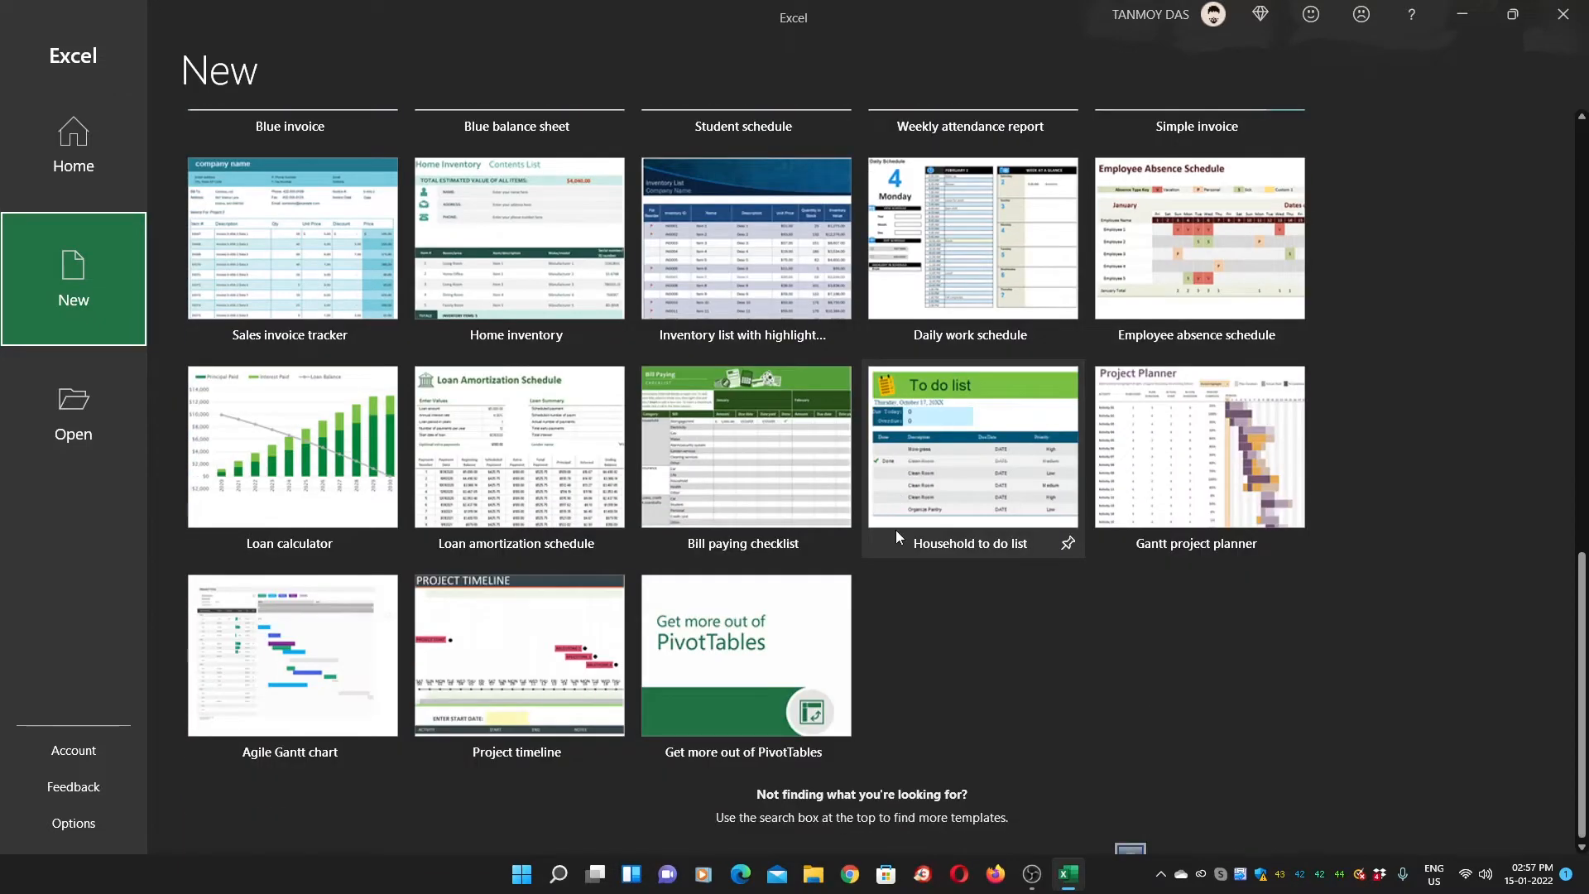
# Search the online templates for 'sales'
pyautogui.scroll(10, 895, 536)
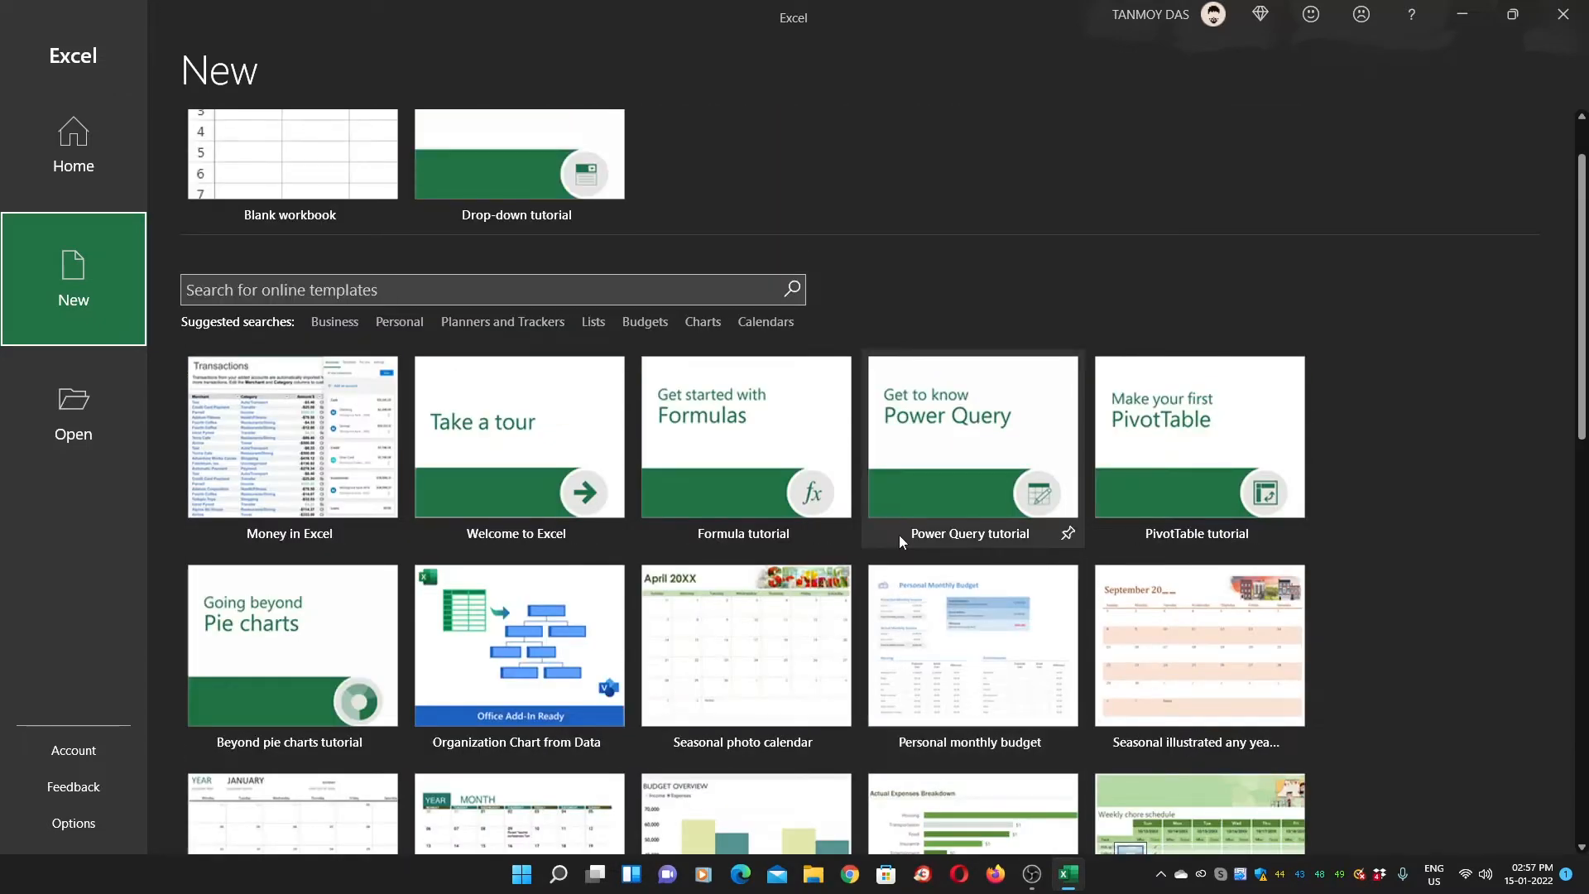
pyautogui.scroll(-2, 901, 541)
pyautogui.scroll(2, 900, 542)
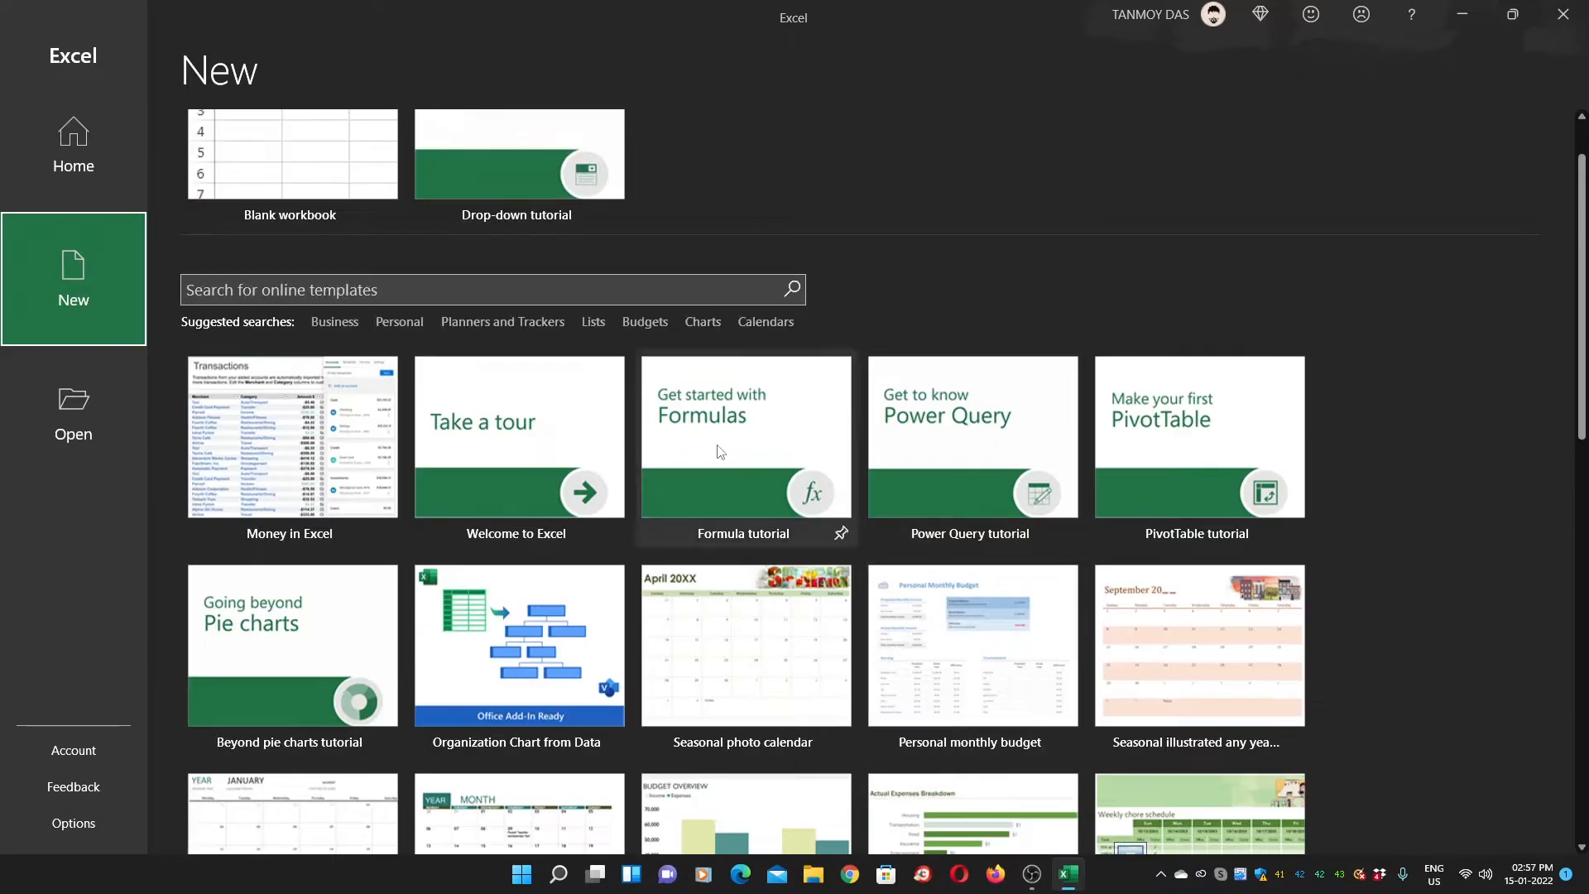
pyautogui.click(492, 285)
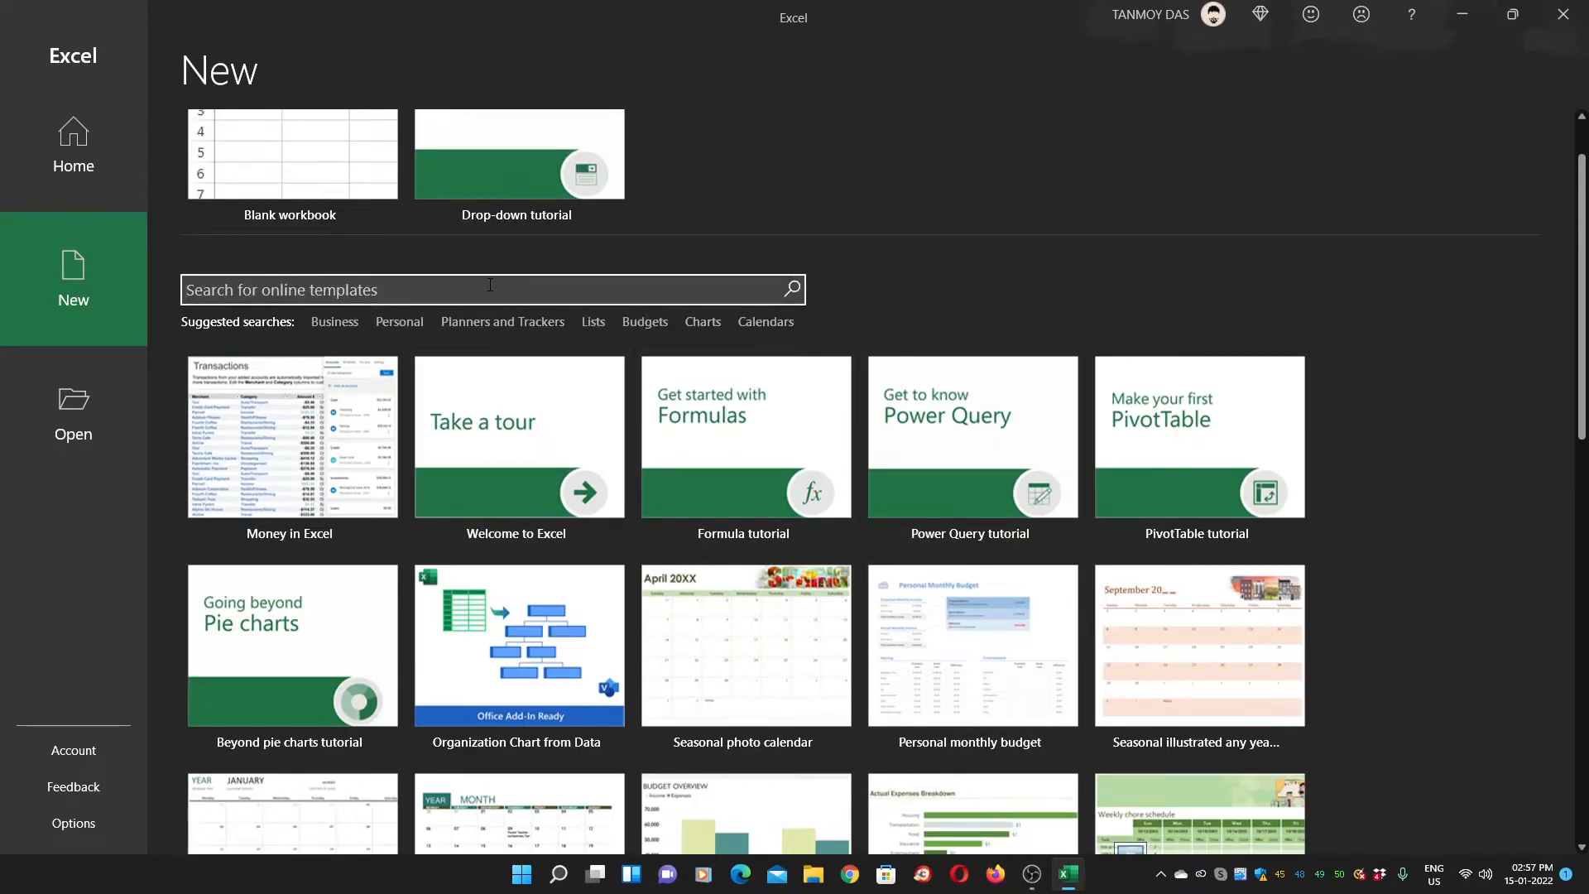
pyautogui.write('sale')
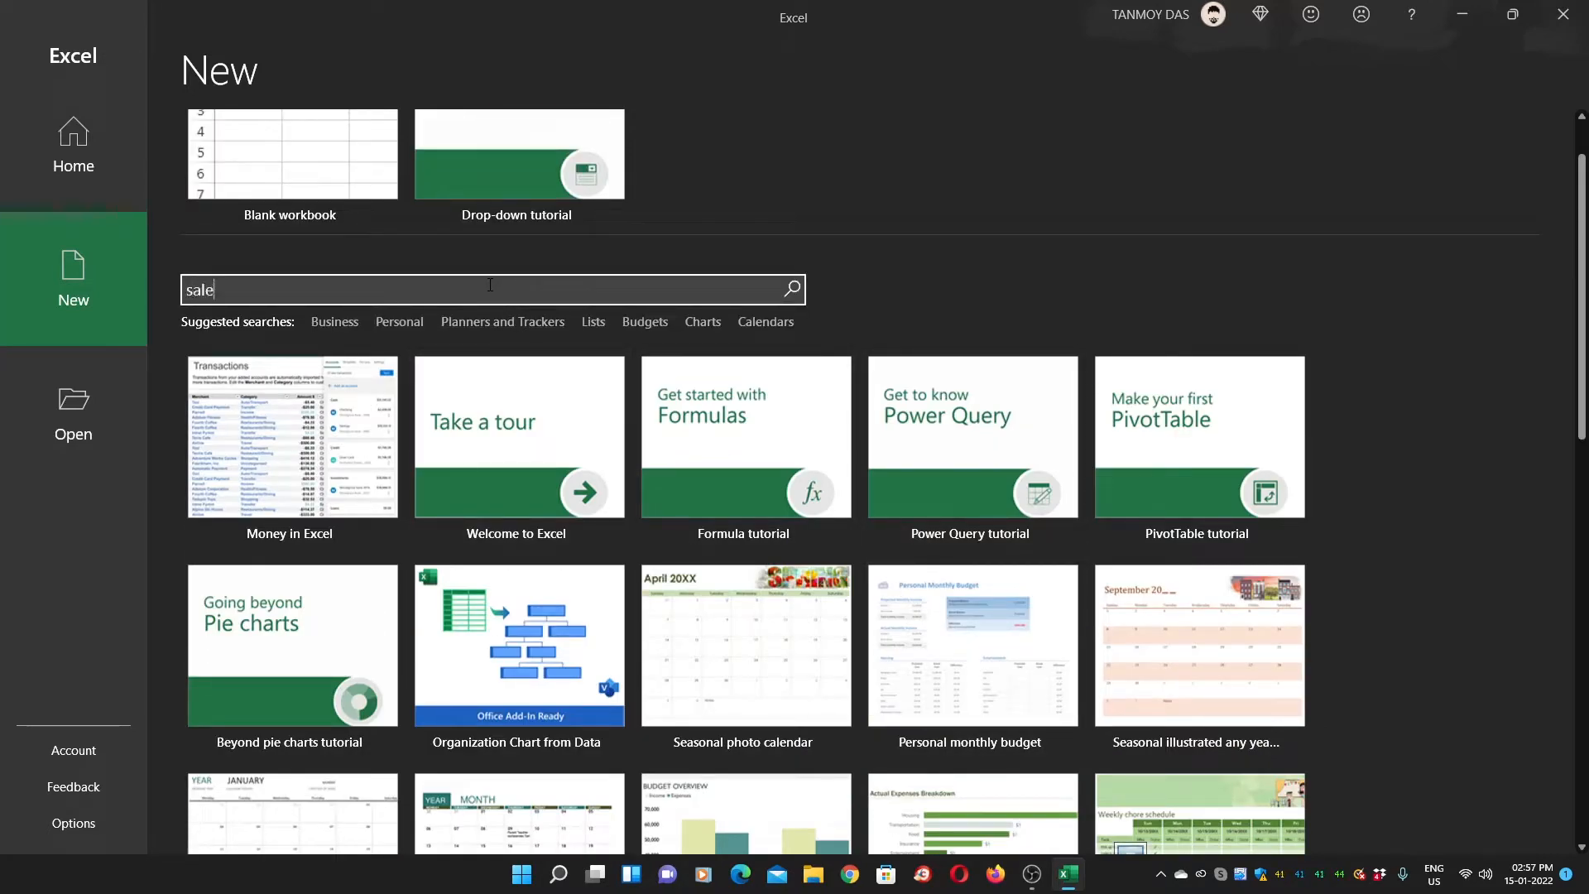
pyautogui.write('s')
pyautogui.press('Return')
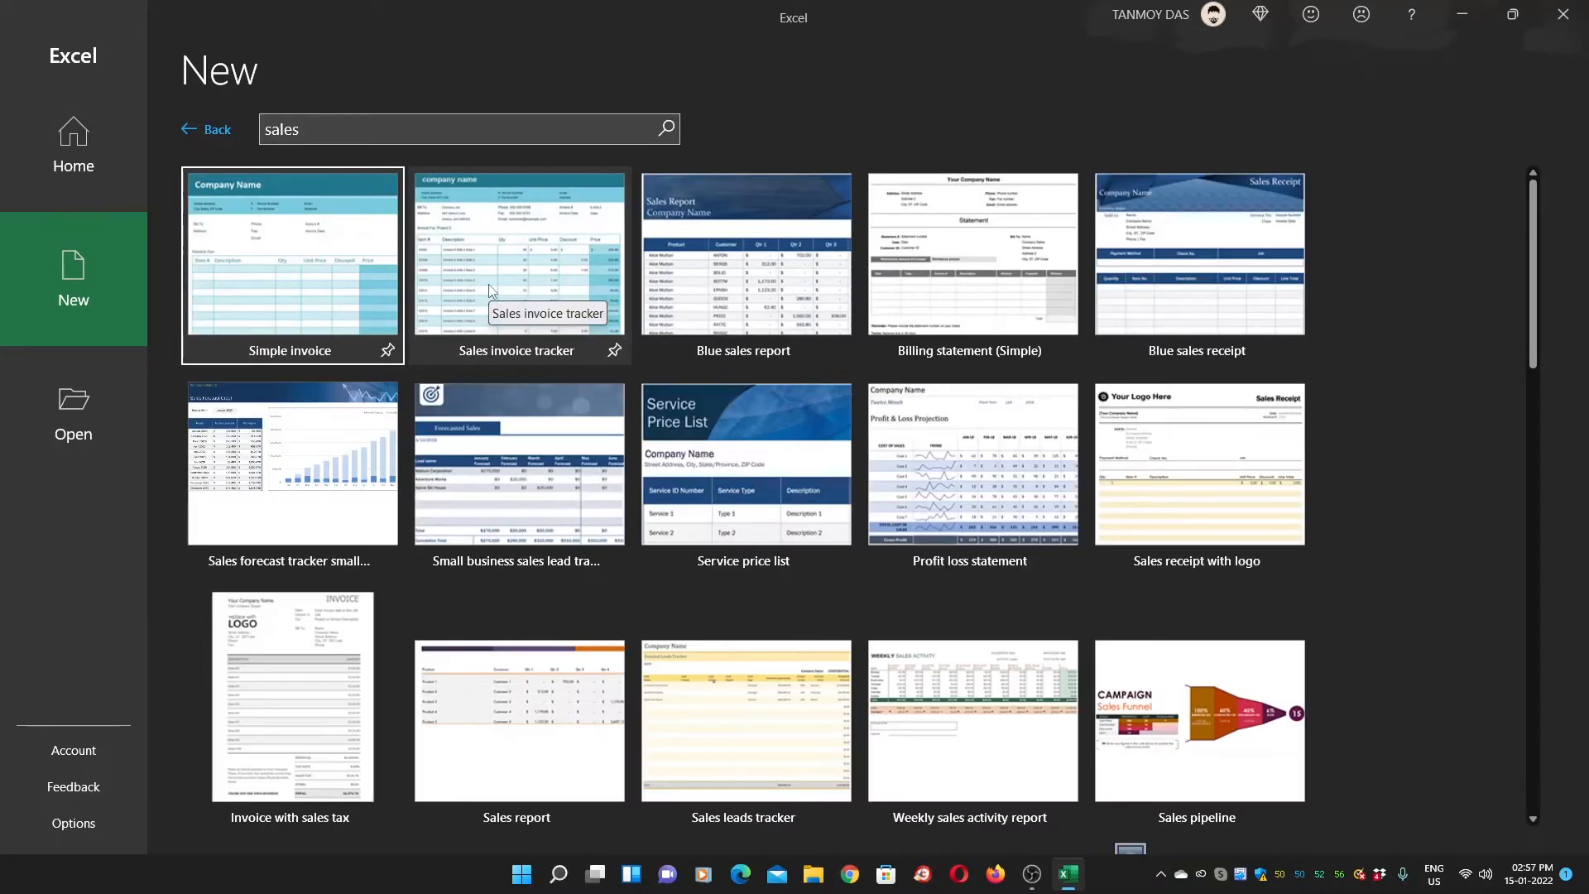
# Browse the sales template results, then go back to the main New page without choosing one
pyautogui.scroll(-5, 683, 426)
pyautogui.scroll(-7, 682, 426)
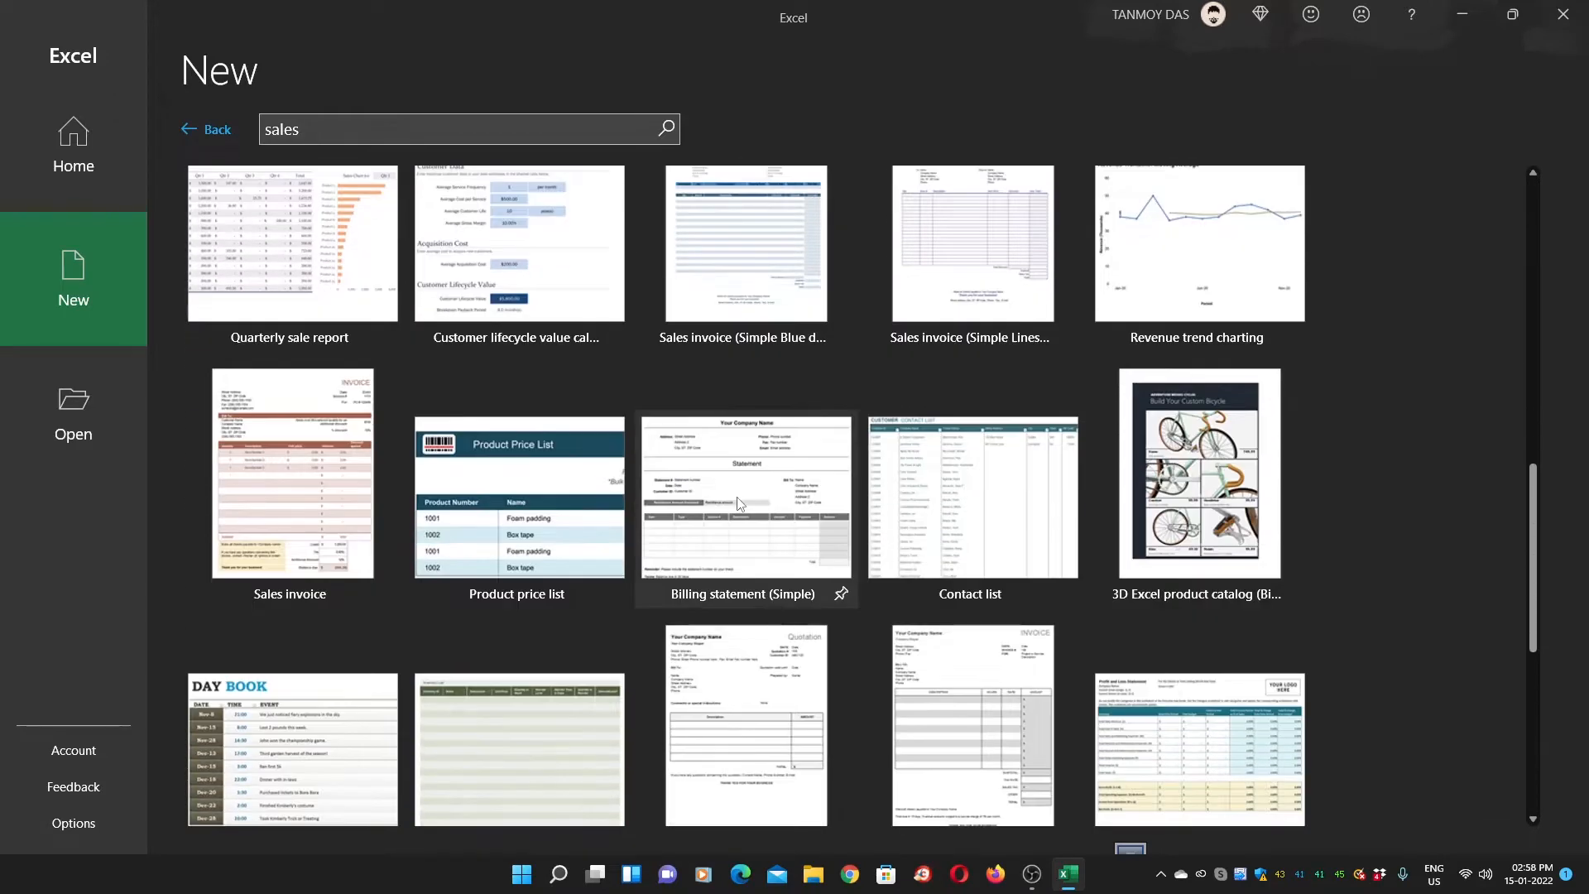
pyautogui.scroll(-1, 739, 503)
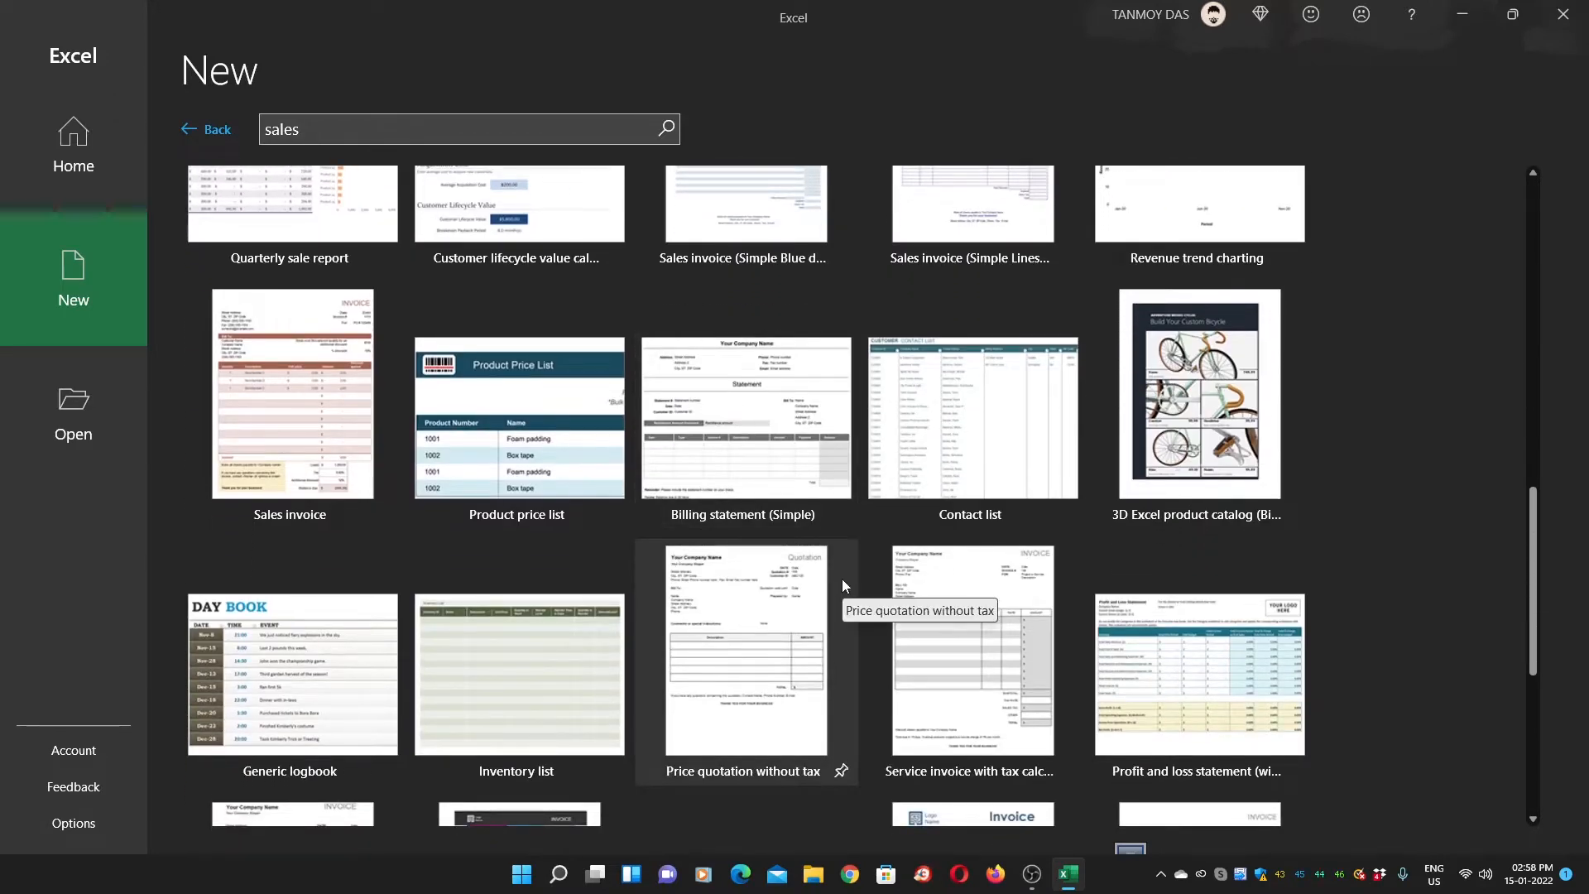
pyautogui.scroll(15, 824, 561)
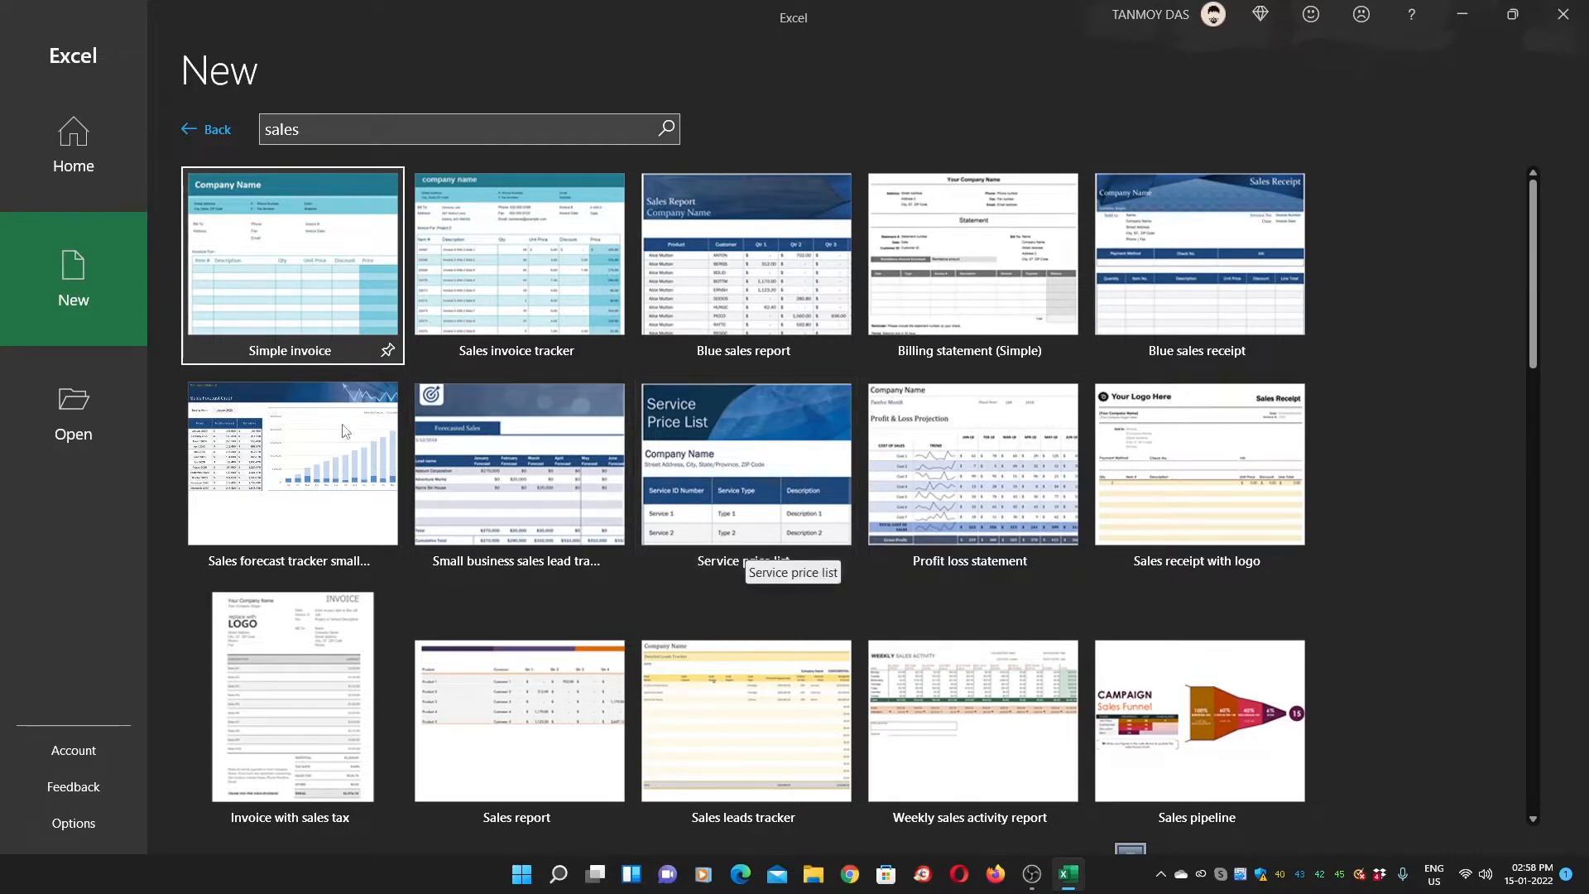
pyautogui.click(112, 283)
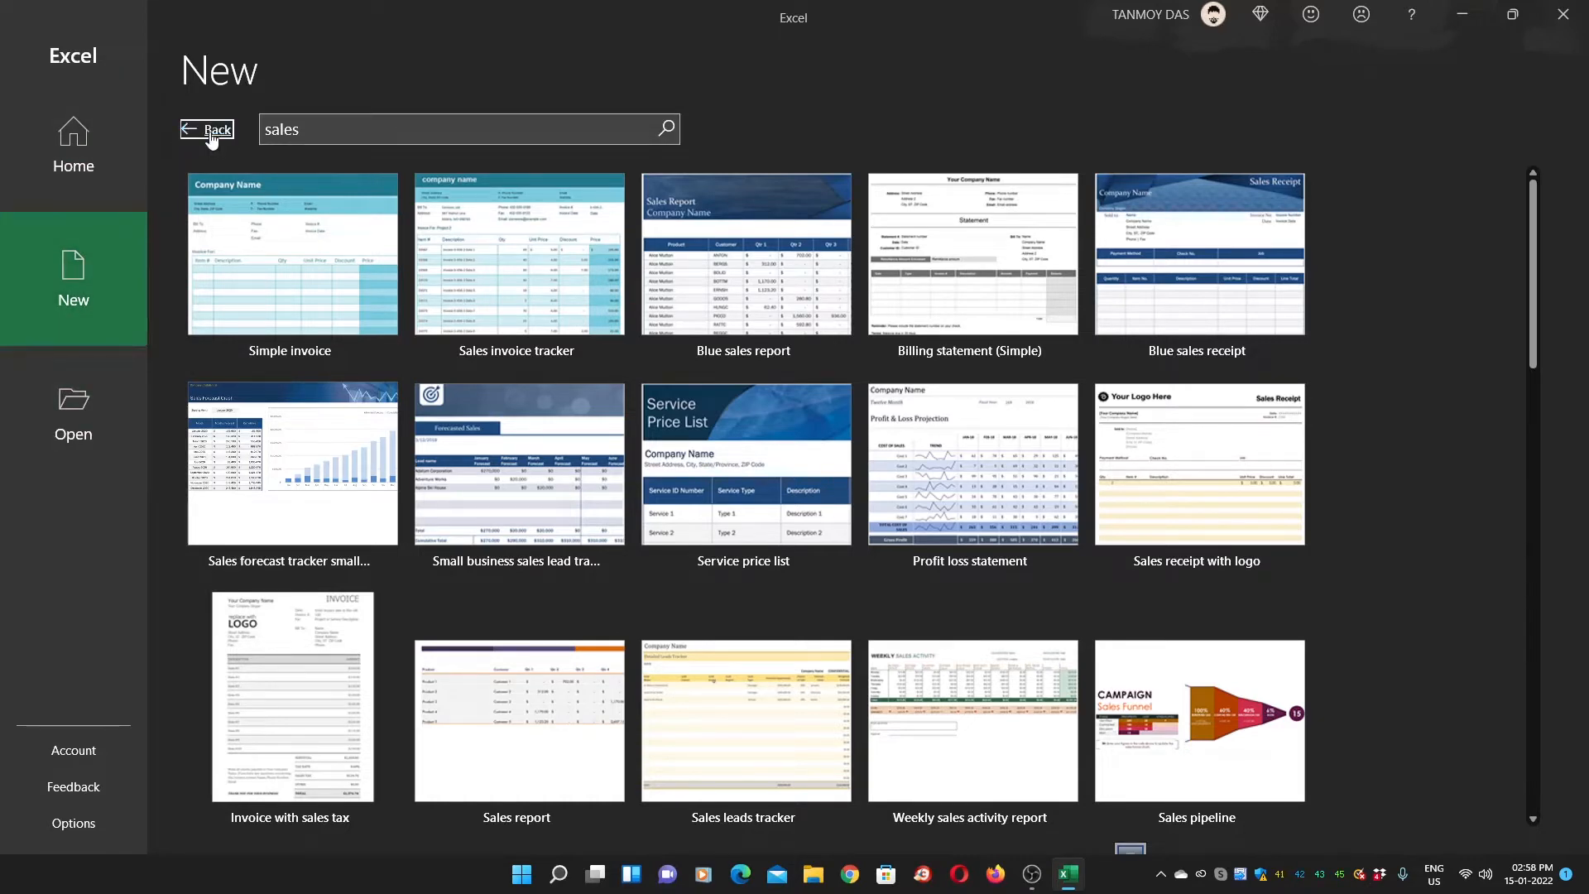
pyautogui.click(209, 131)
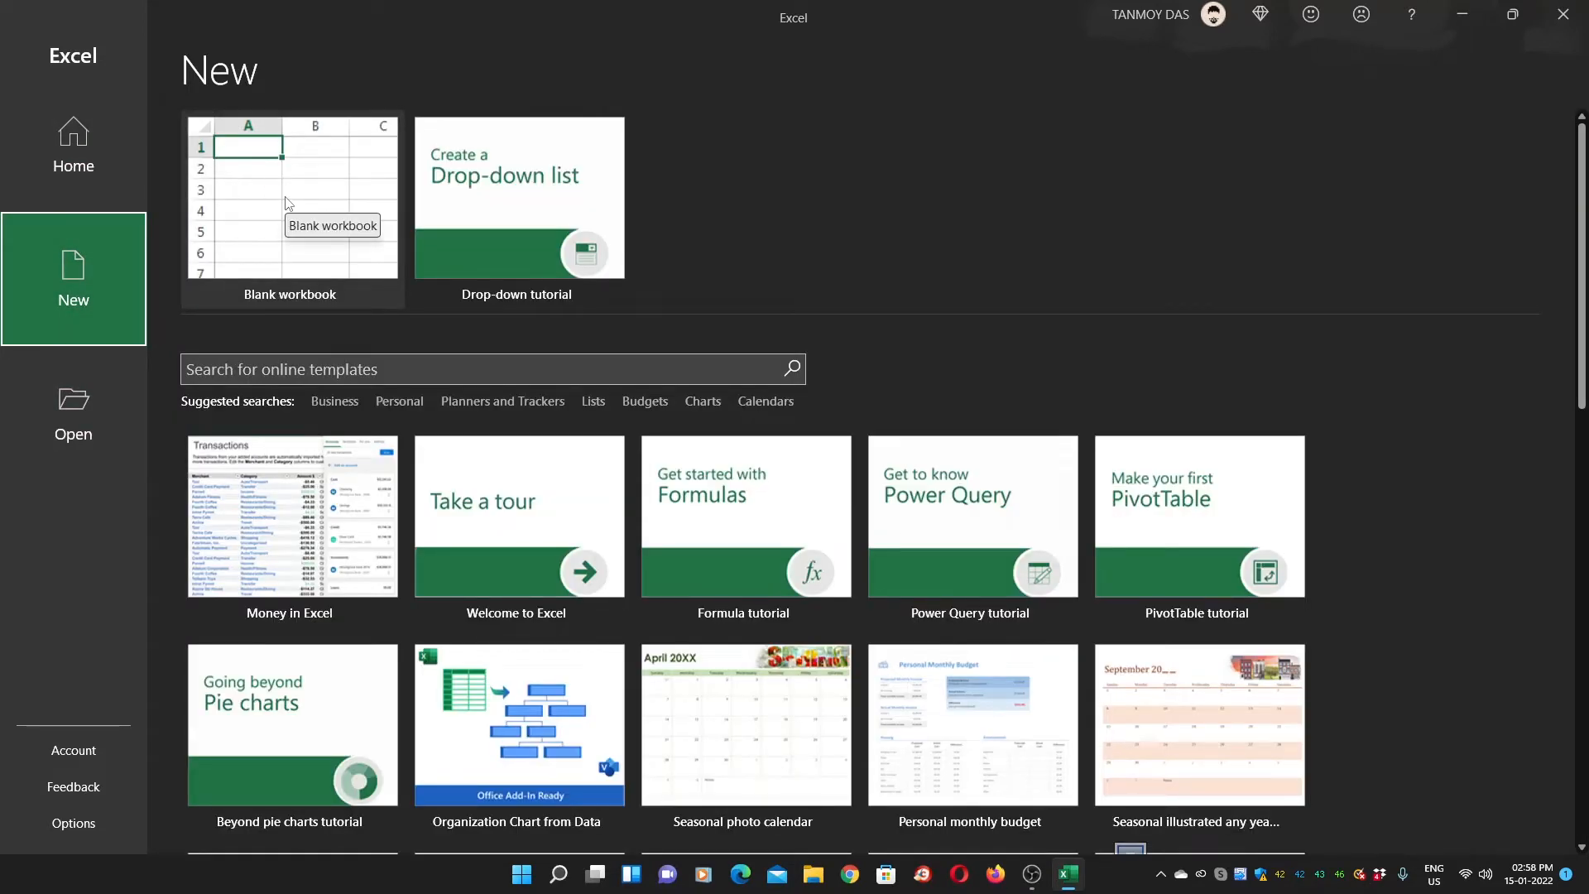
# Create a blank workbook, add Sheet2 through Sheet5, and return to Sheet1
pyautogui.click(270, 172)
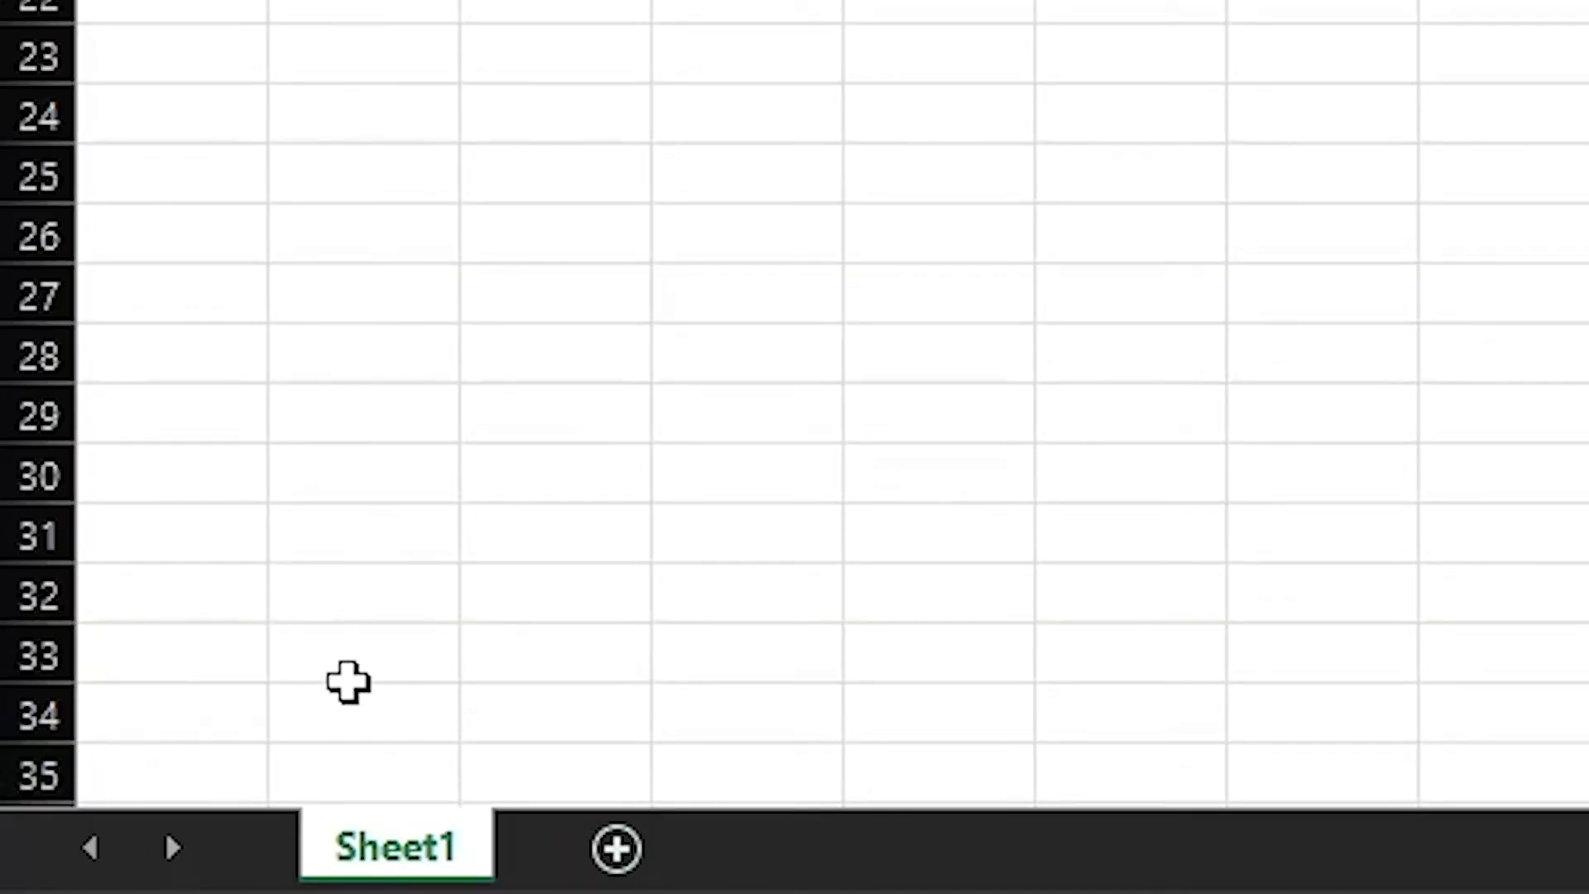
pyautogui.click(617, 848)
pyautogui.click(809, 849)
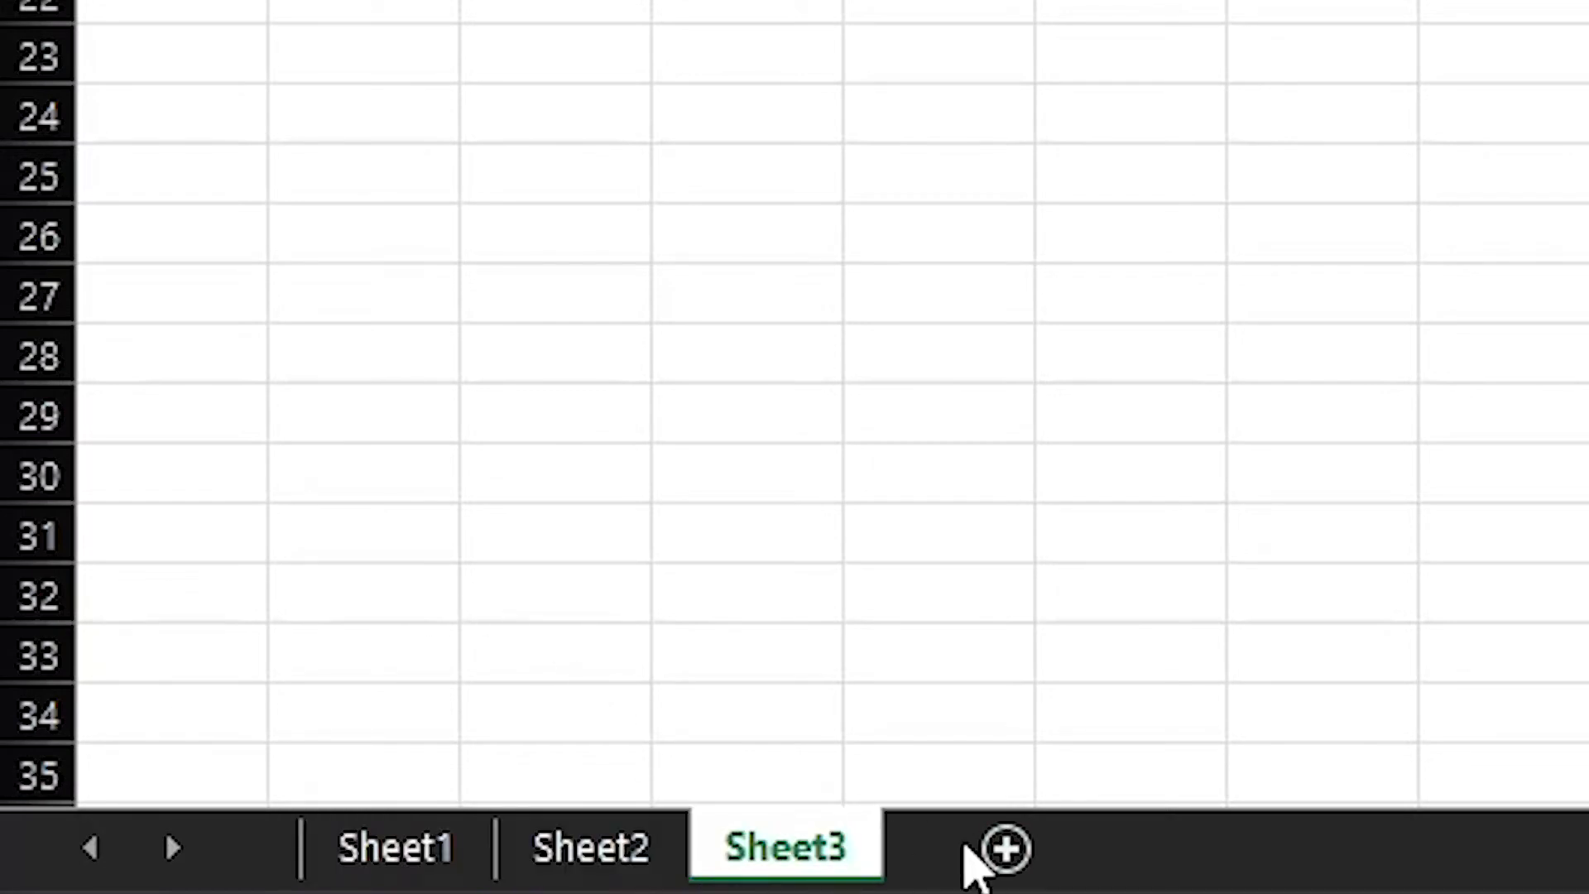
pyautogui.click(1006, 851)
pyautogui.click(1197, 853)
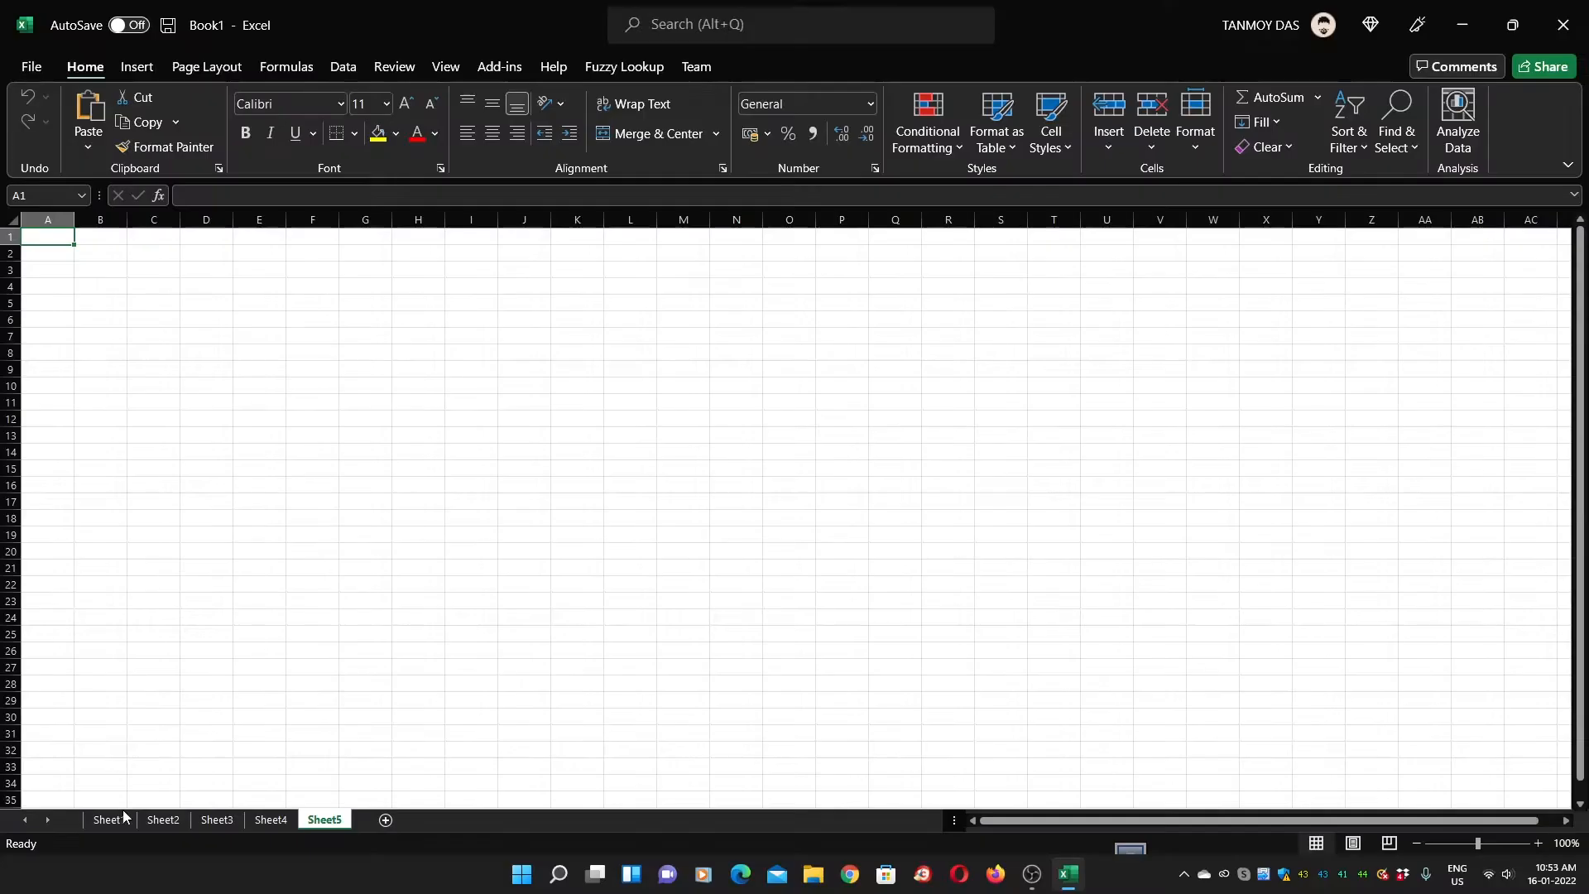
pyautogui.click(394, 847)
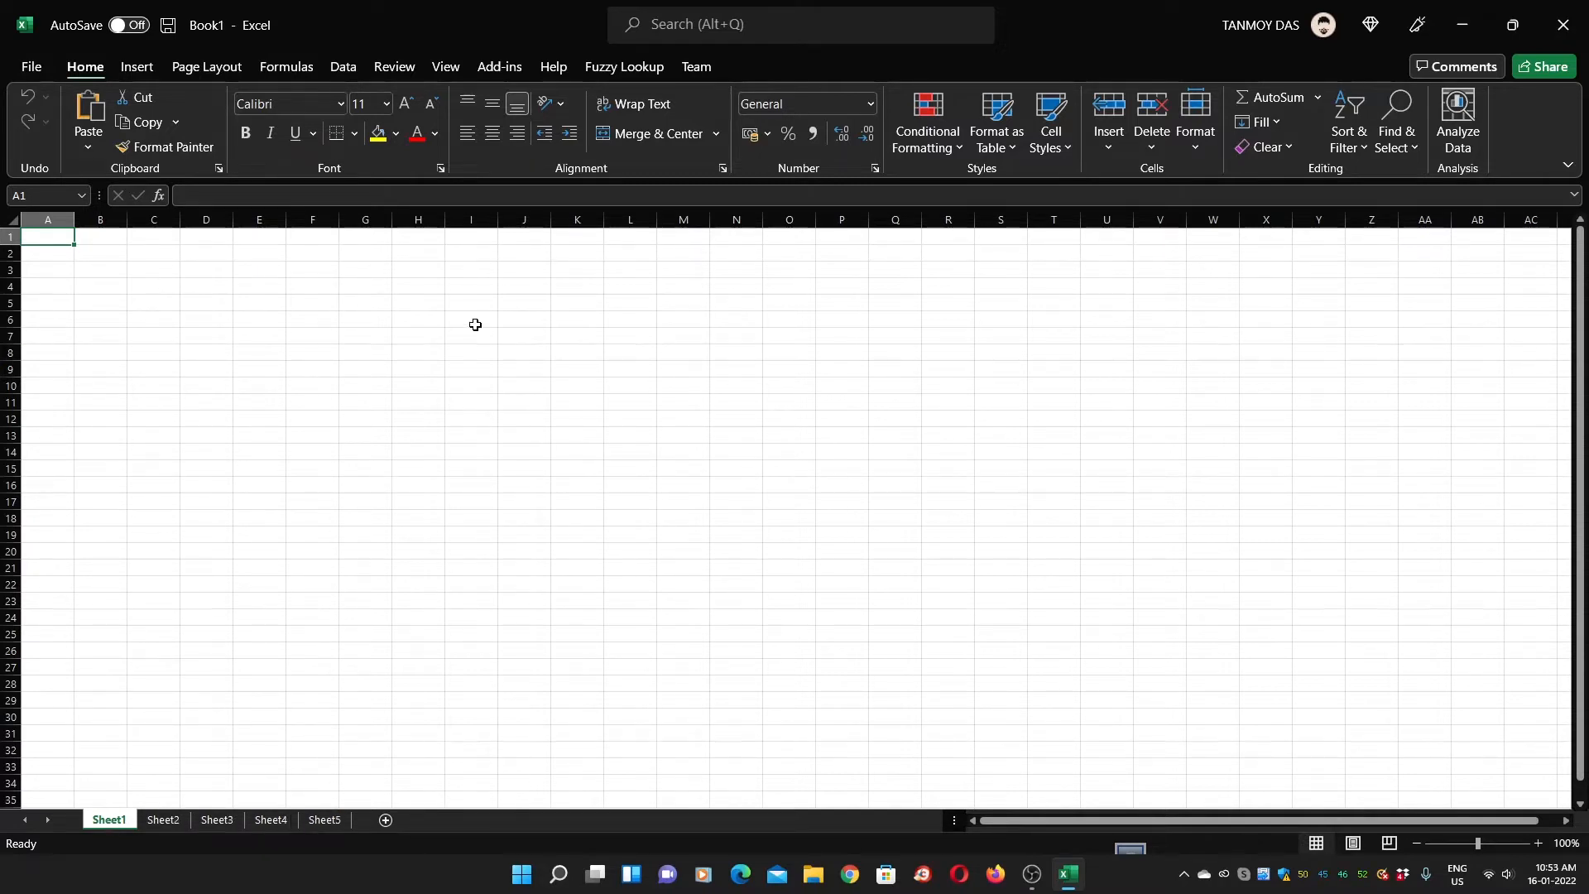
pyautogui.click(107, 285)
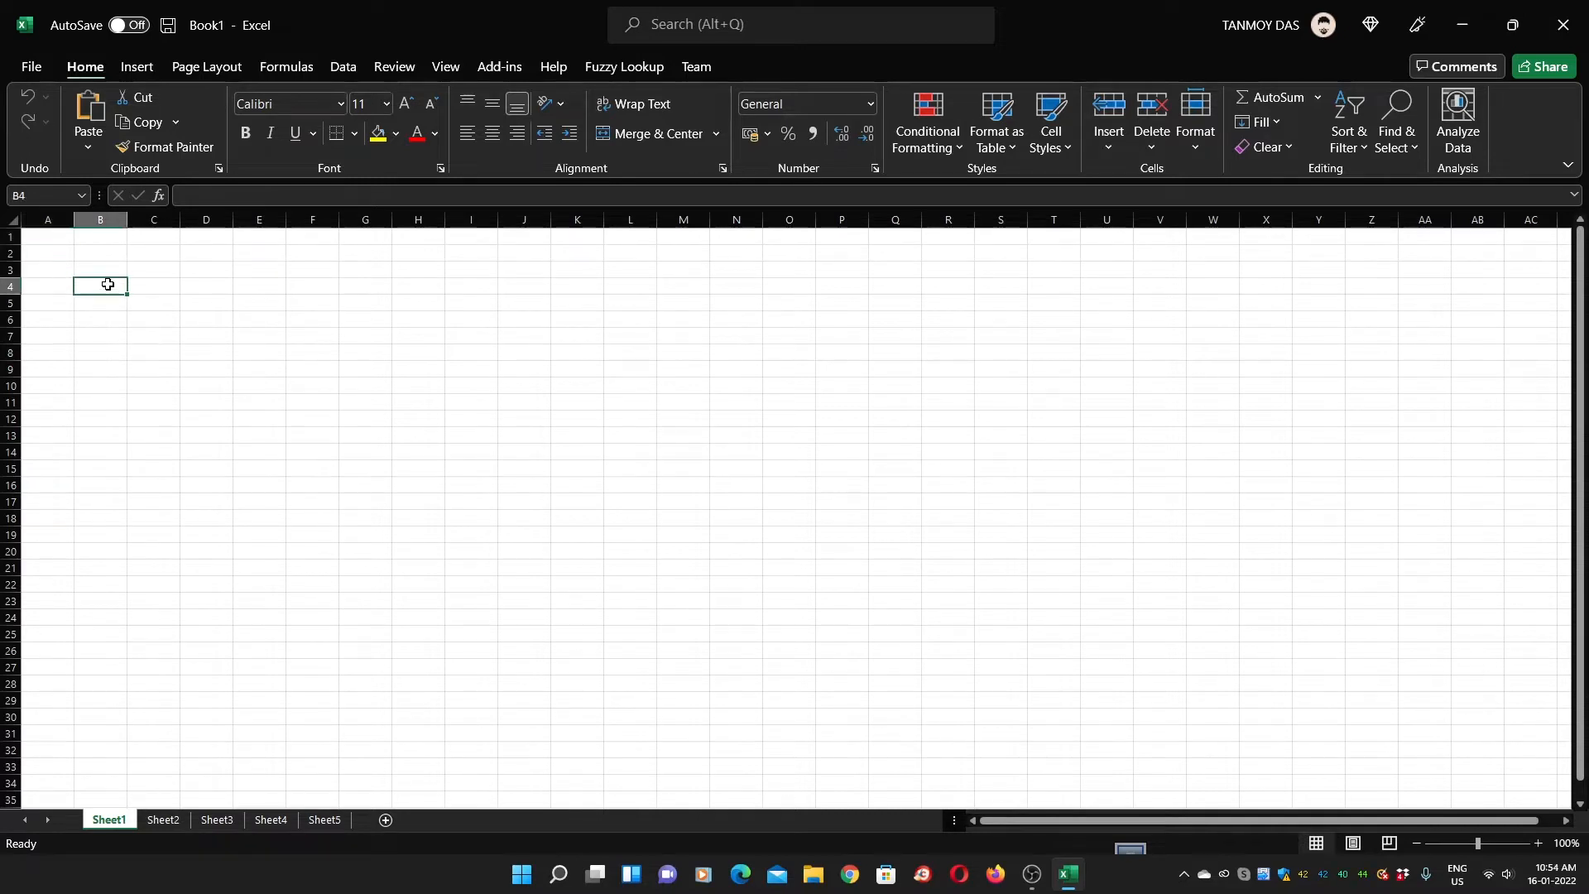
pyautogui.click(53, 238)
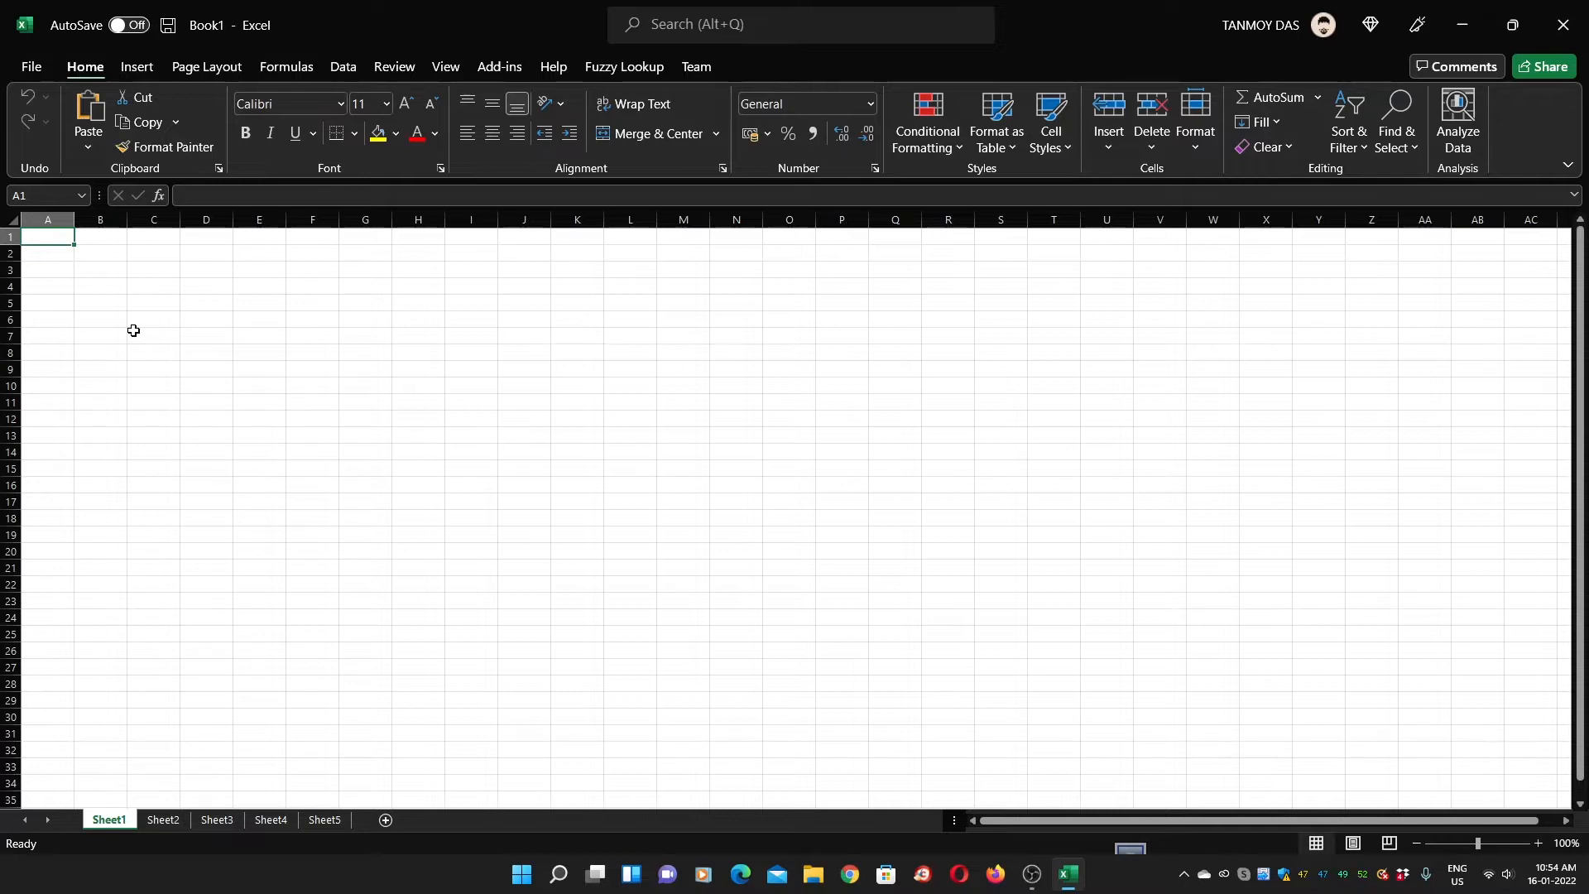
pyautogui.click(206, 299)
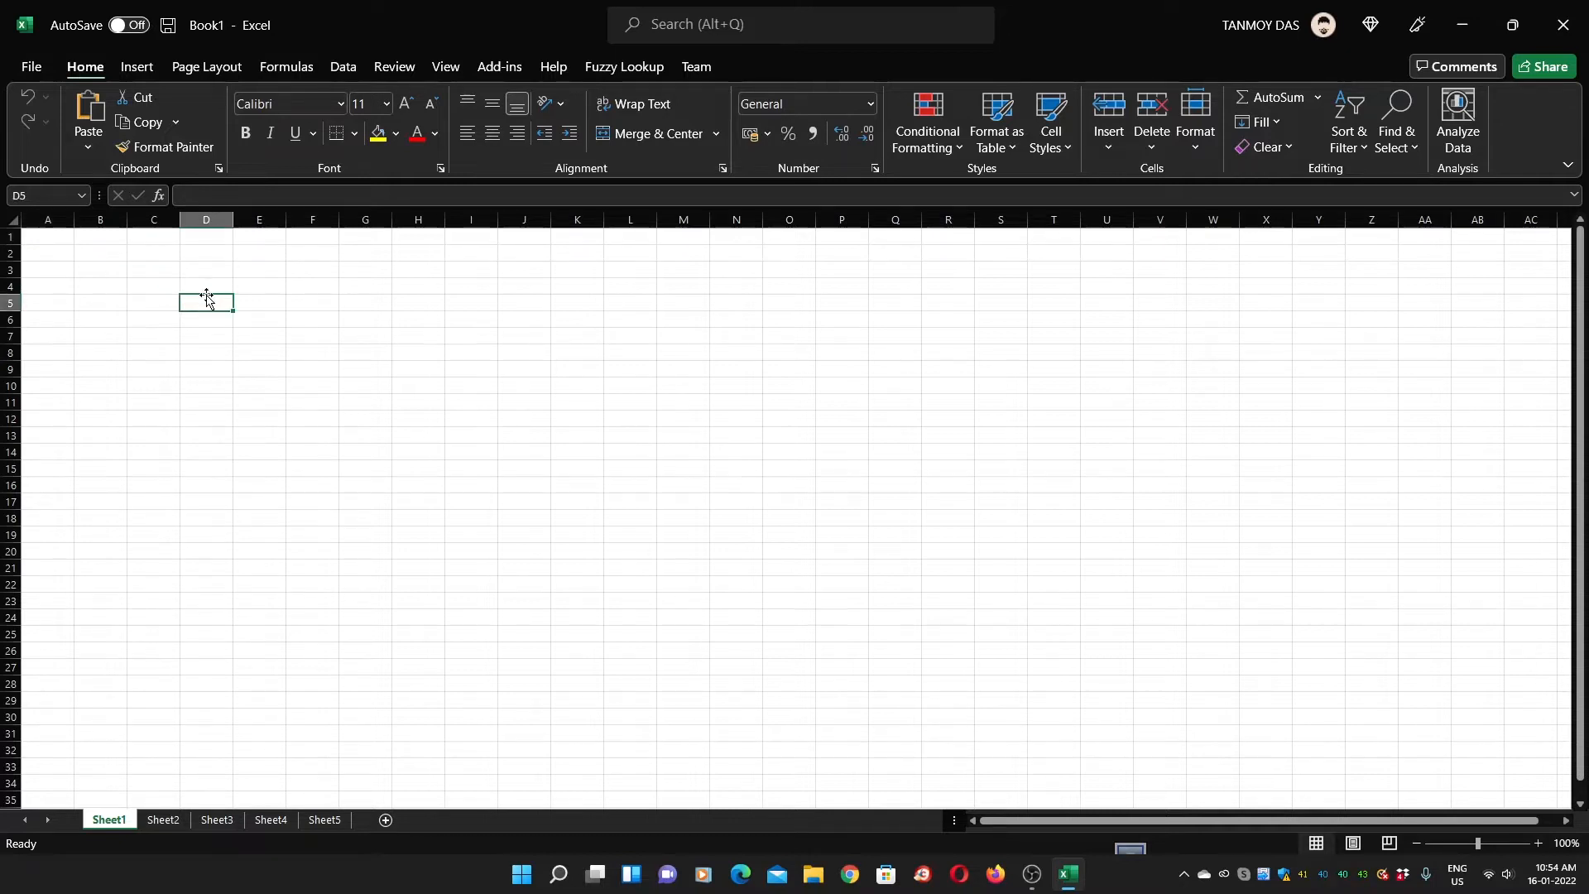
pyautogui.click(109, 251)
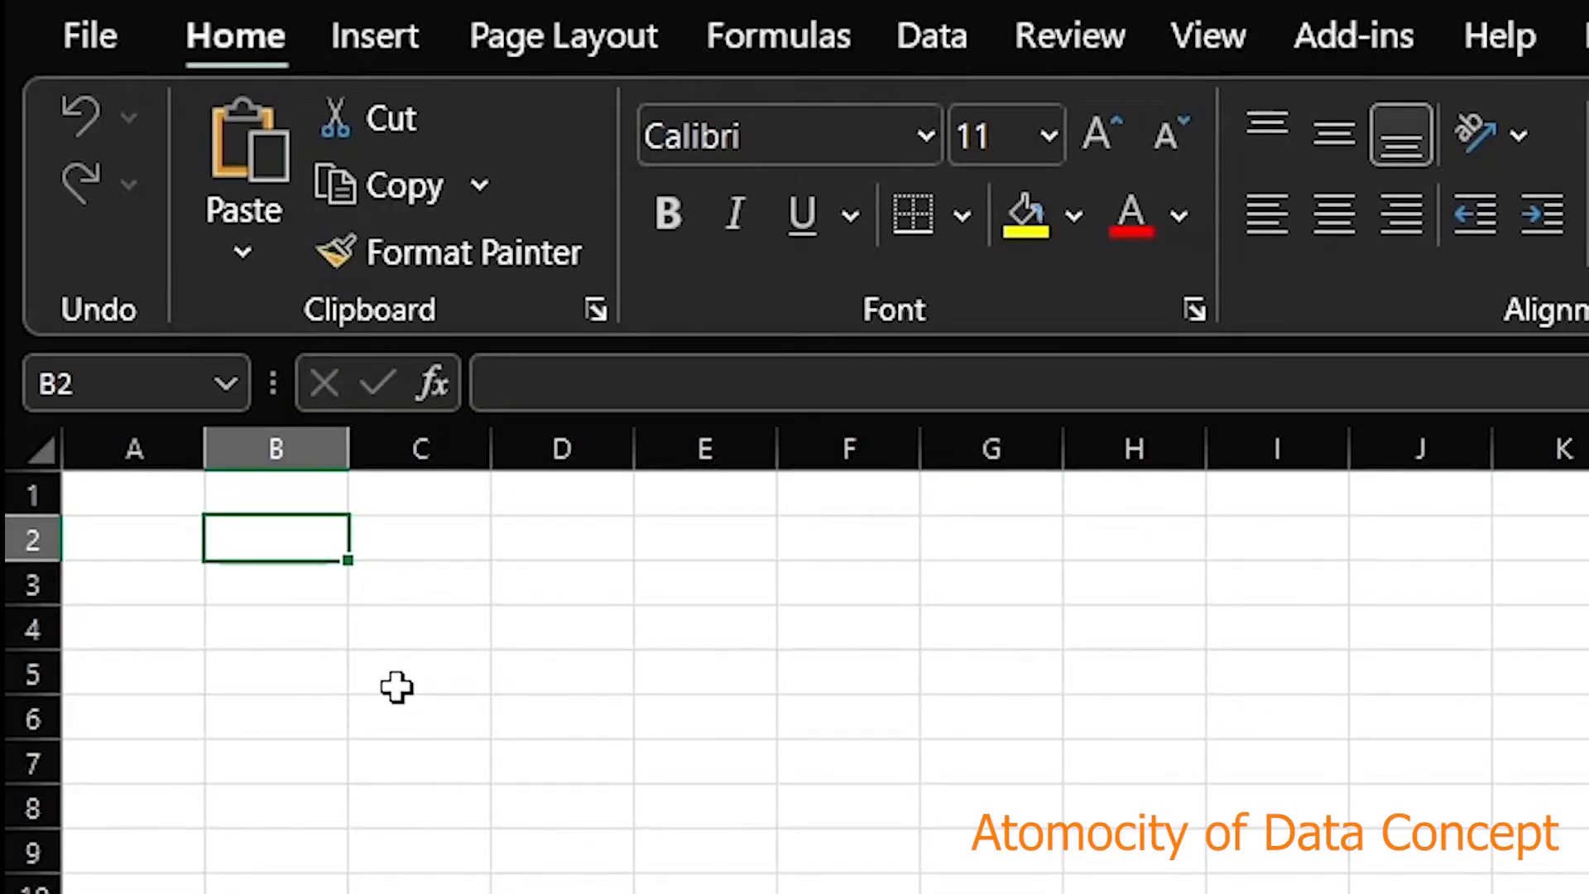
# Enter the headers Name, Age/Sex and Pincode across B2:D2
pyautogui.write('NAme')
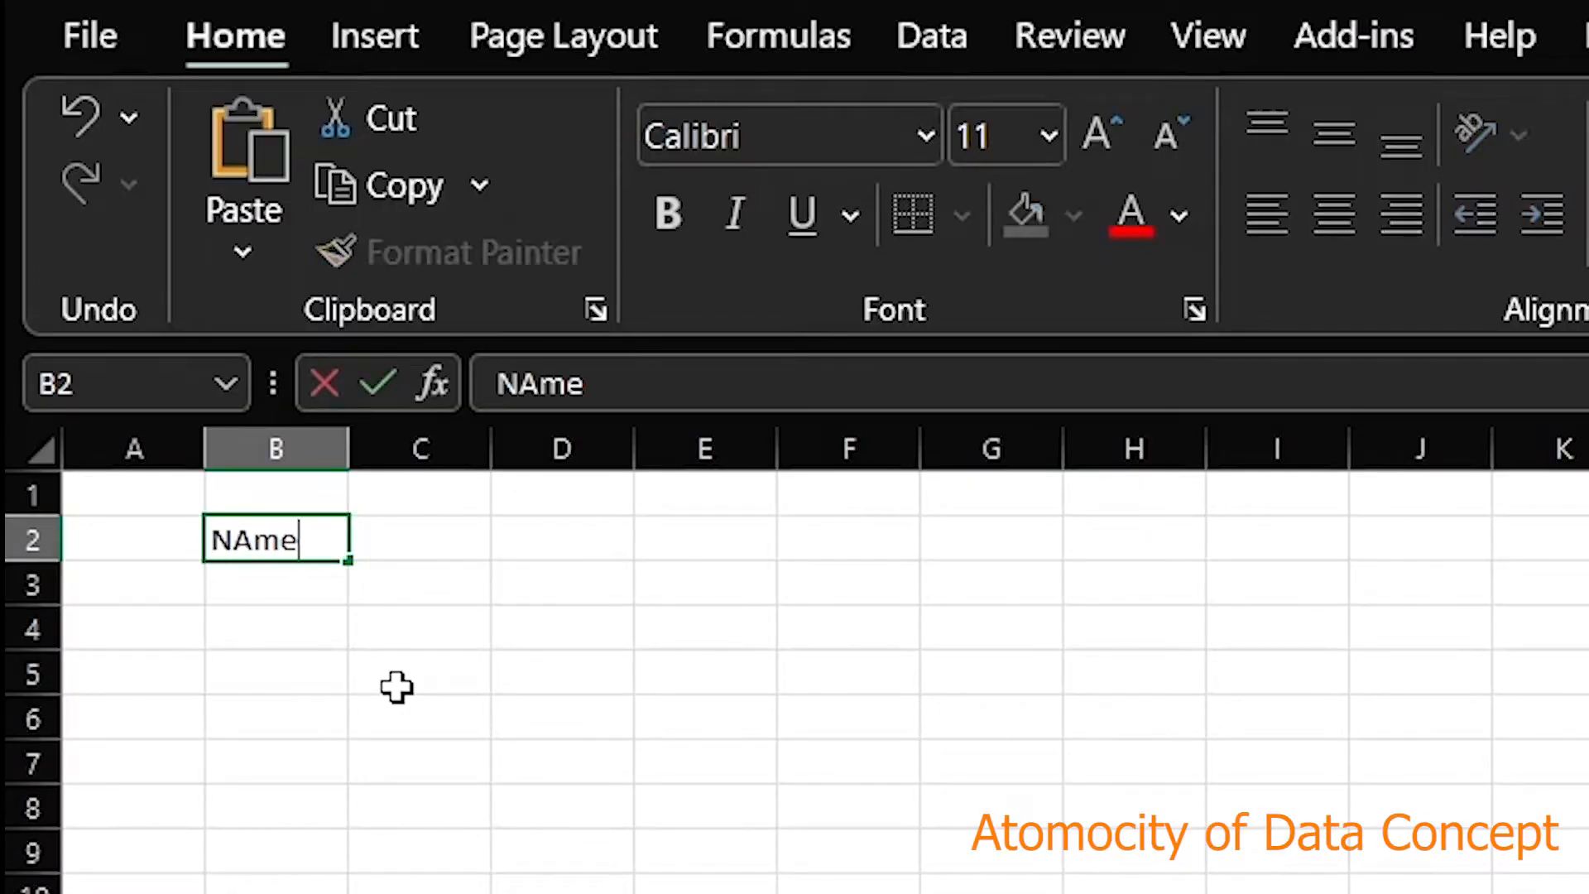
pyautogui.press('Tab')
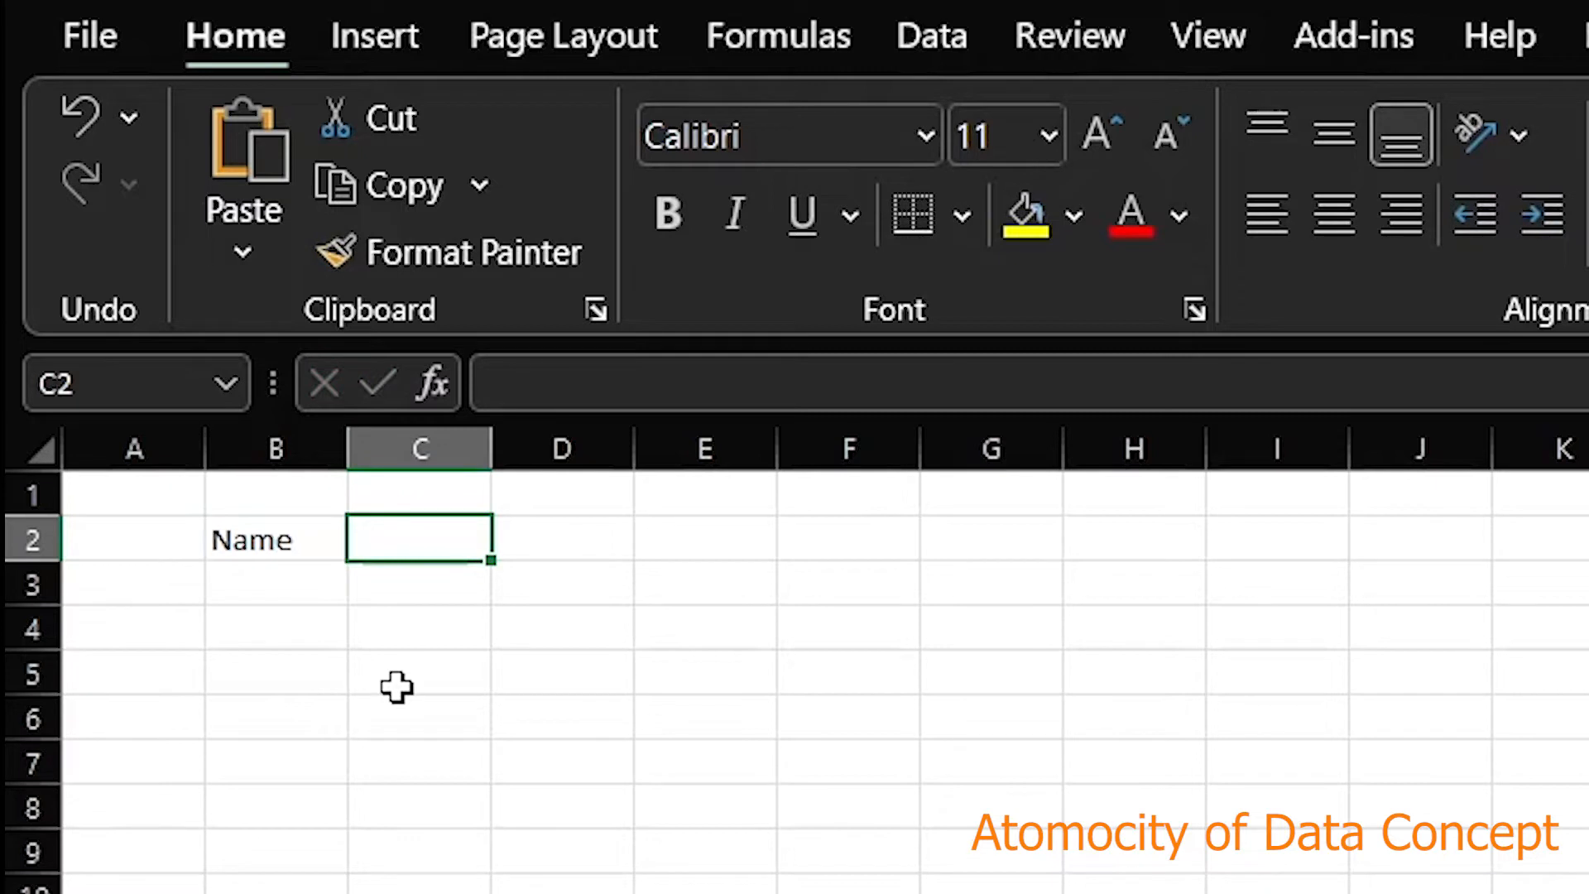
pyautogui.write('Age')
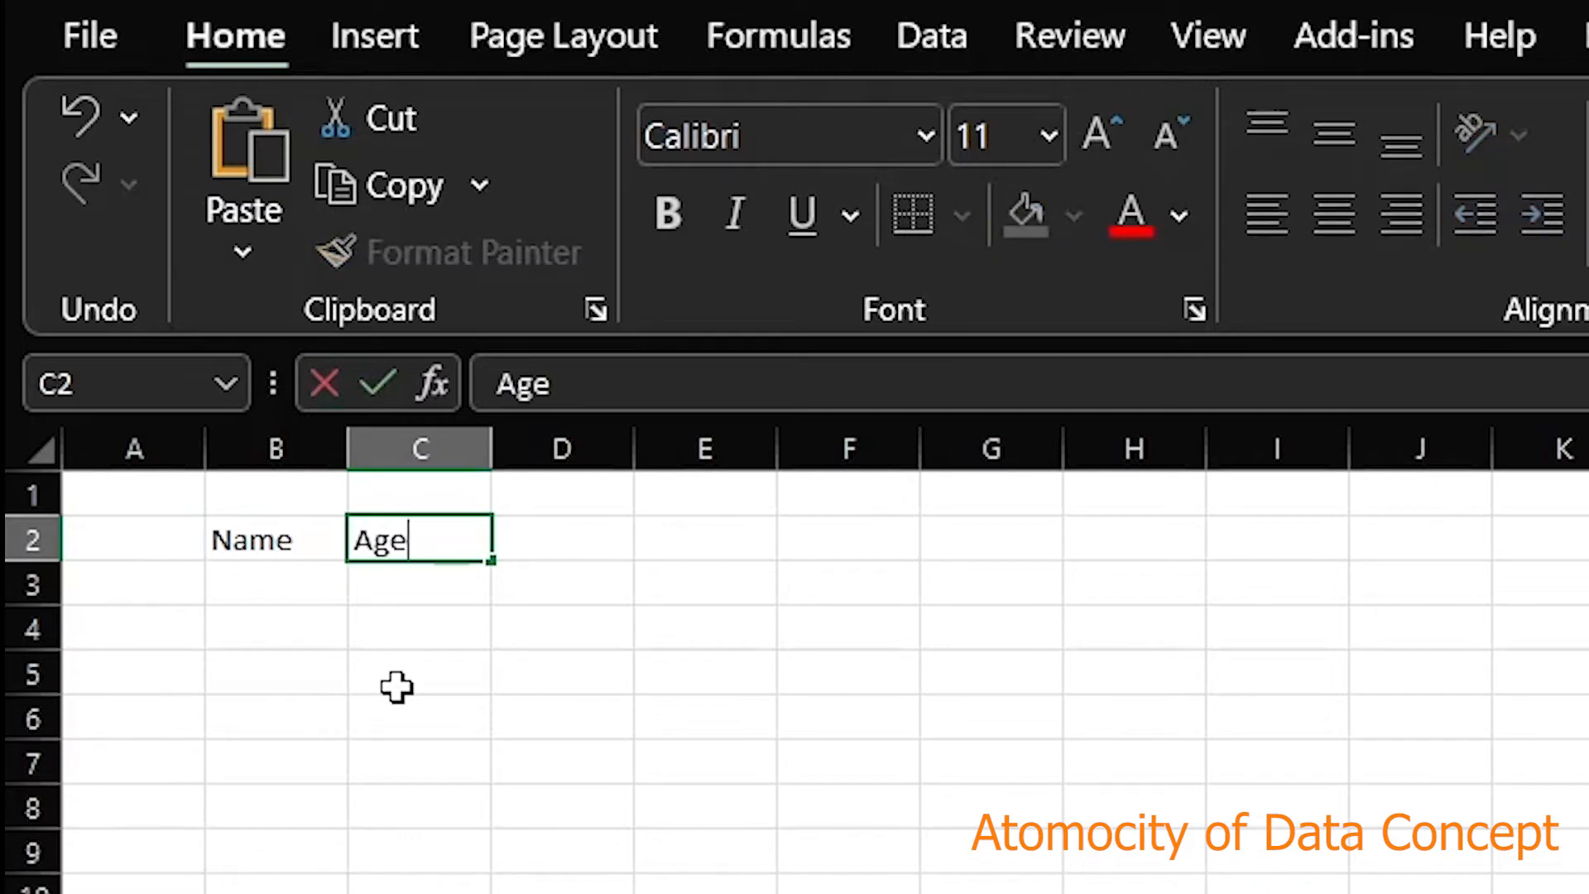
pyautogui.write('/Sex')
pyautogui.press('Tab')
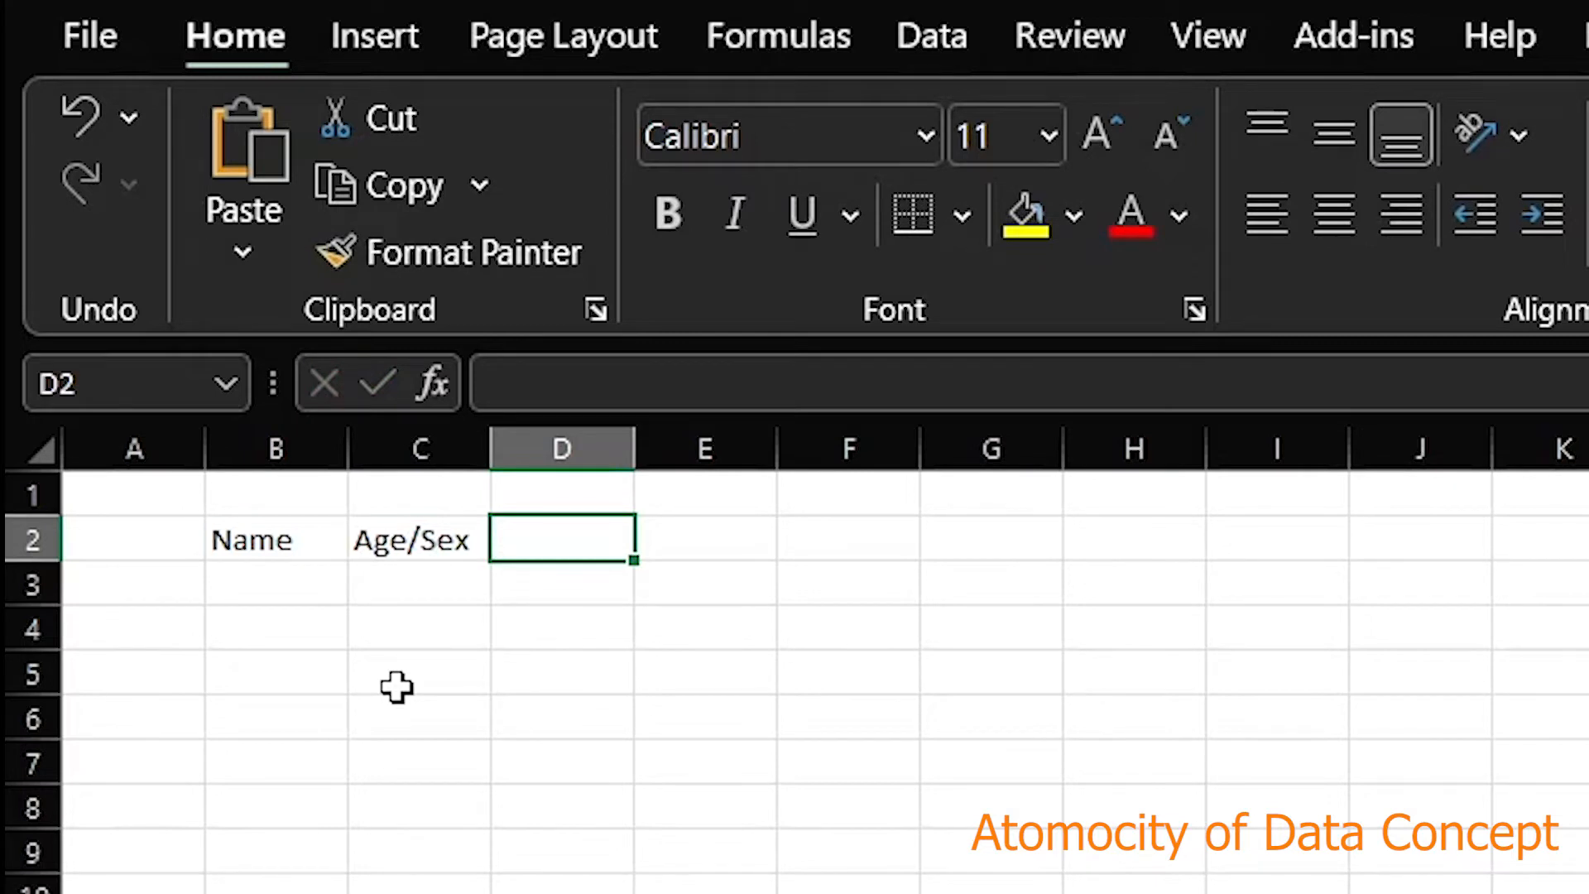
pyautogui.write('Pio')
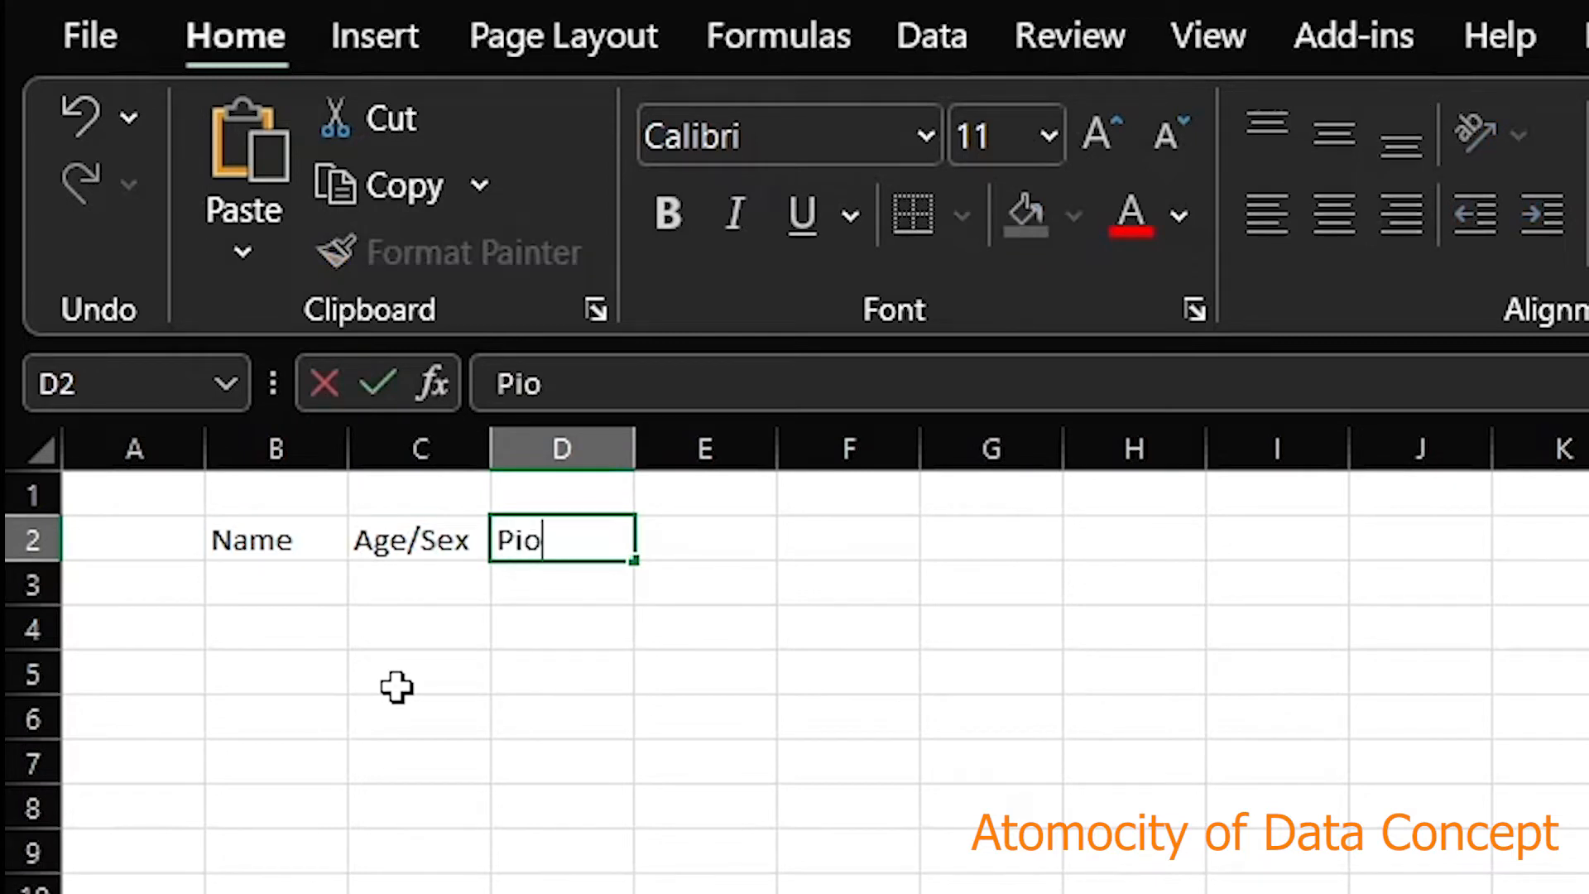
pyautogui.press('BackSpace')
pyautogui.write('ncode')
pyautogui.press('Return')
# Enter the first record: the person's name, age/sex 32/M and their pincode
pyautogui.press('Left')
pyautogui.press('Left')
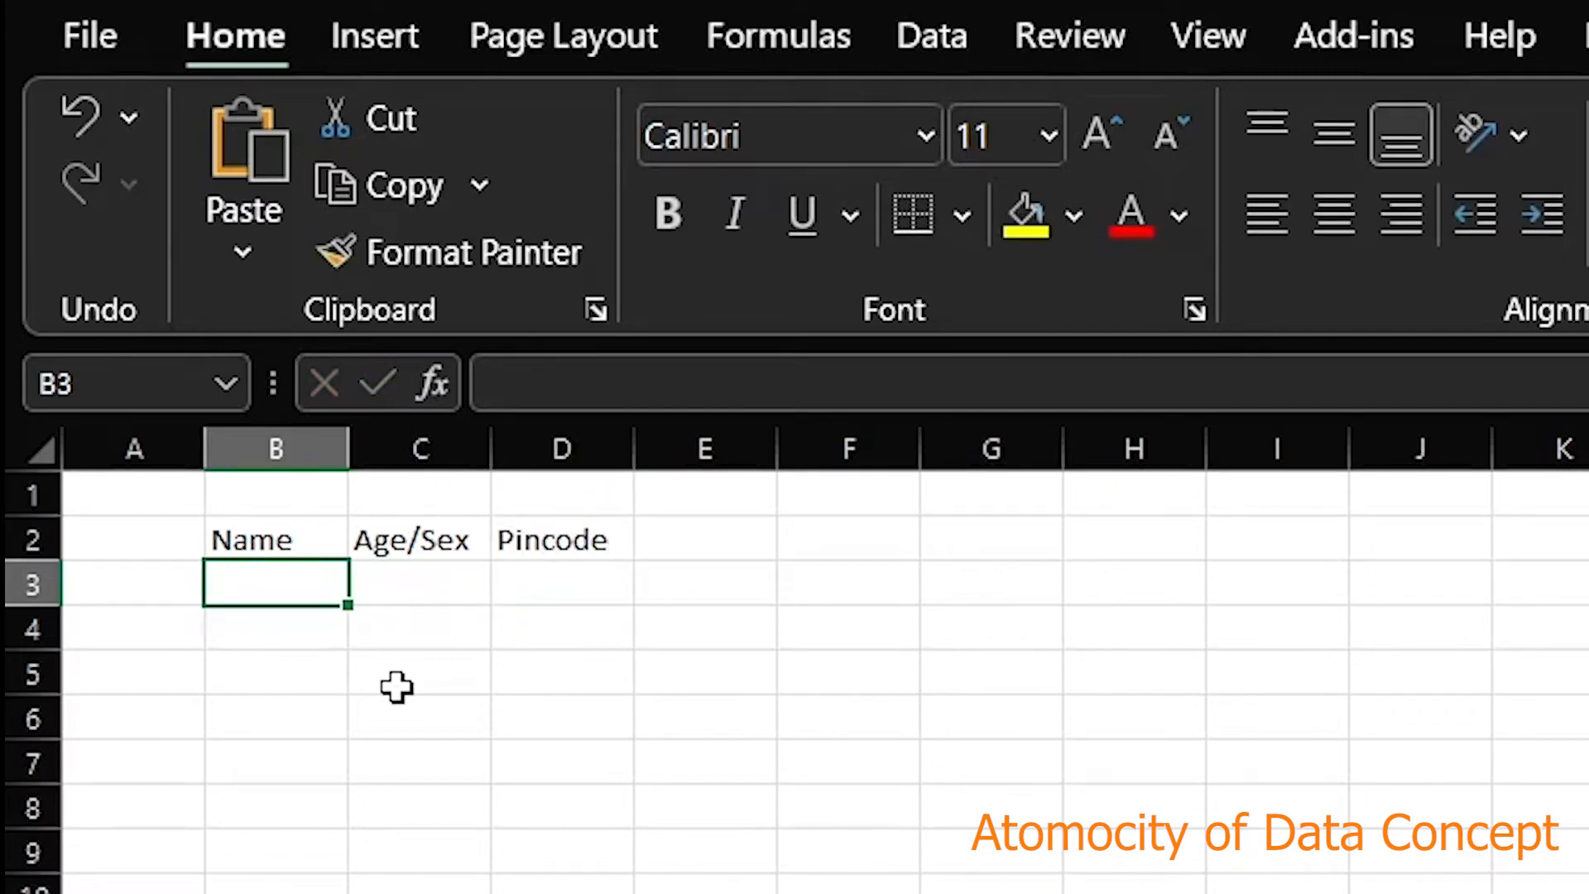
pyautogui.write('T.')
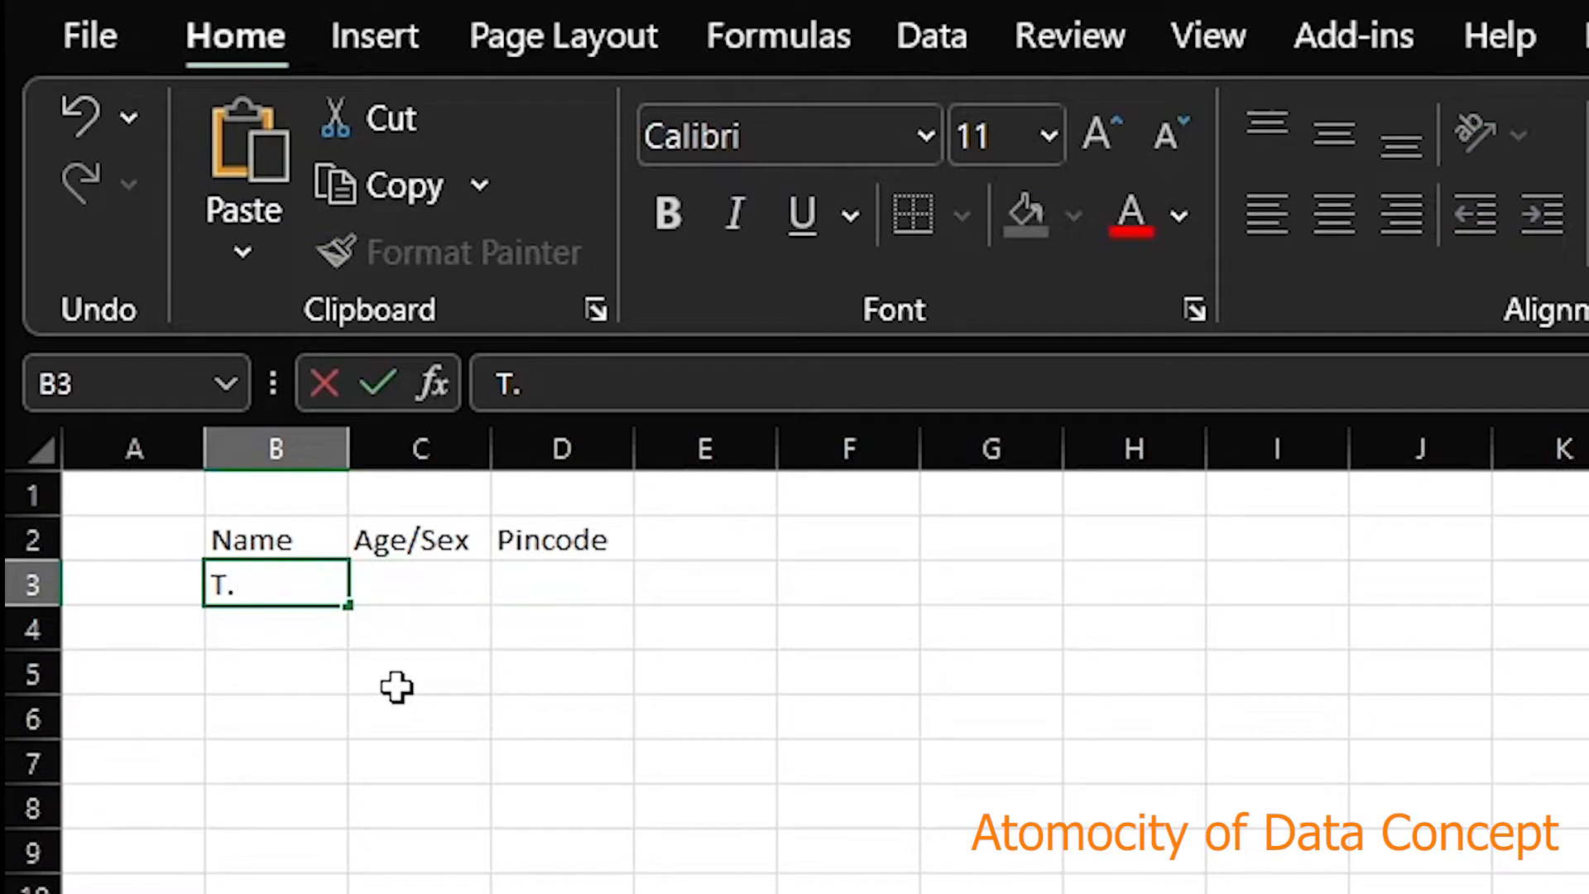
pyautogui.write('Roy')
pyautogui.press('Tab')
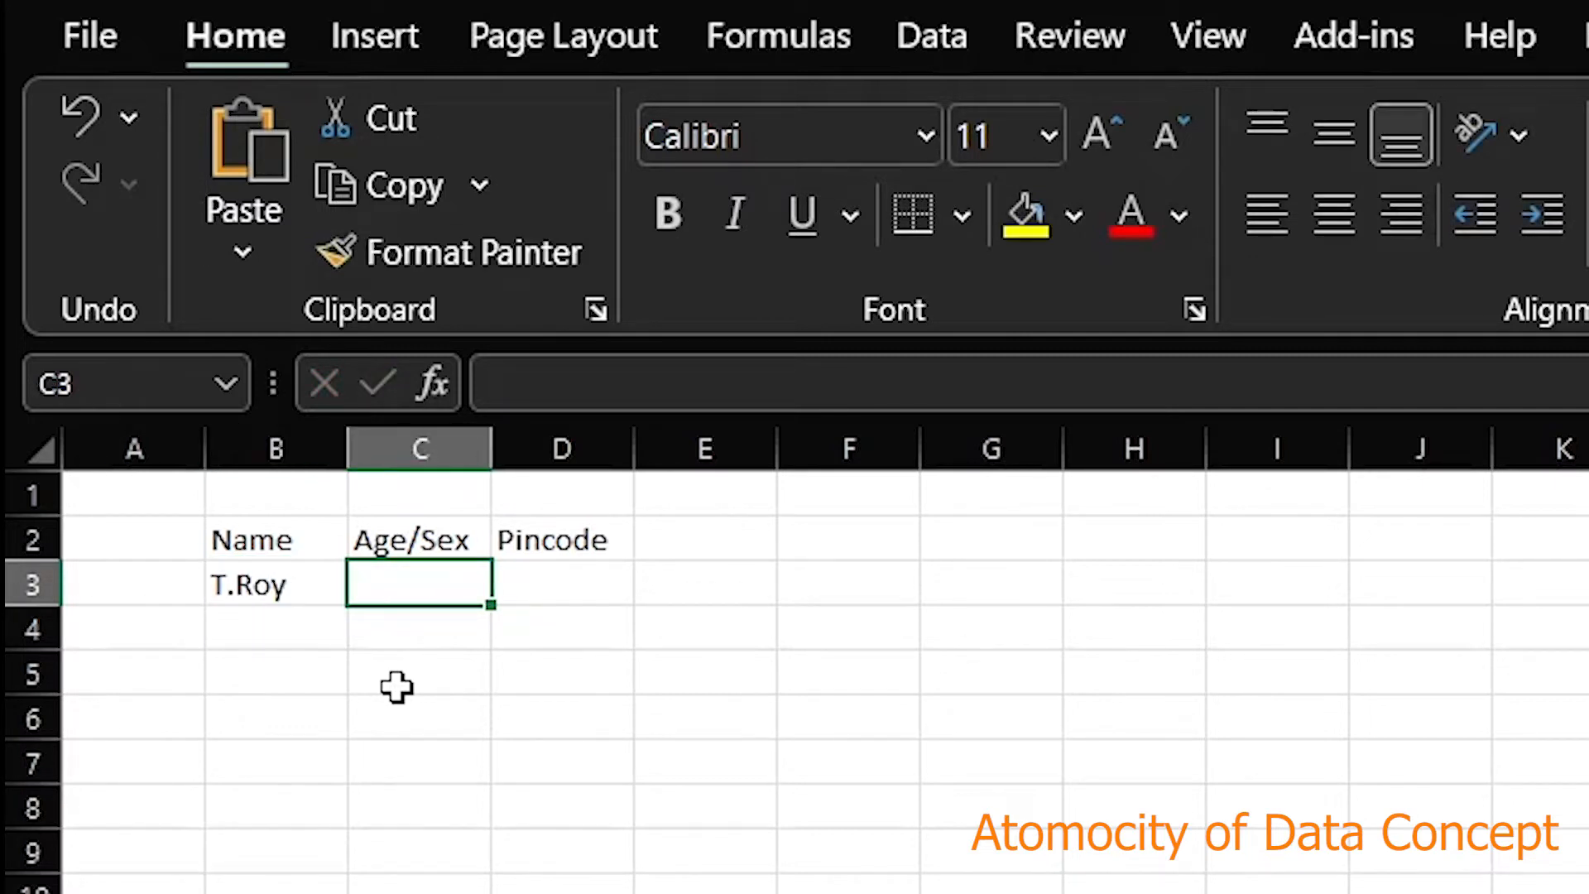
pyautogui.write('32/M')
pyautogui.press('Tab')
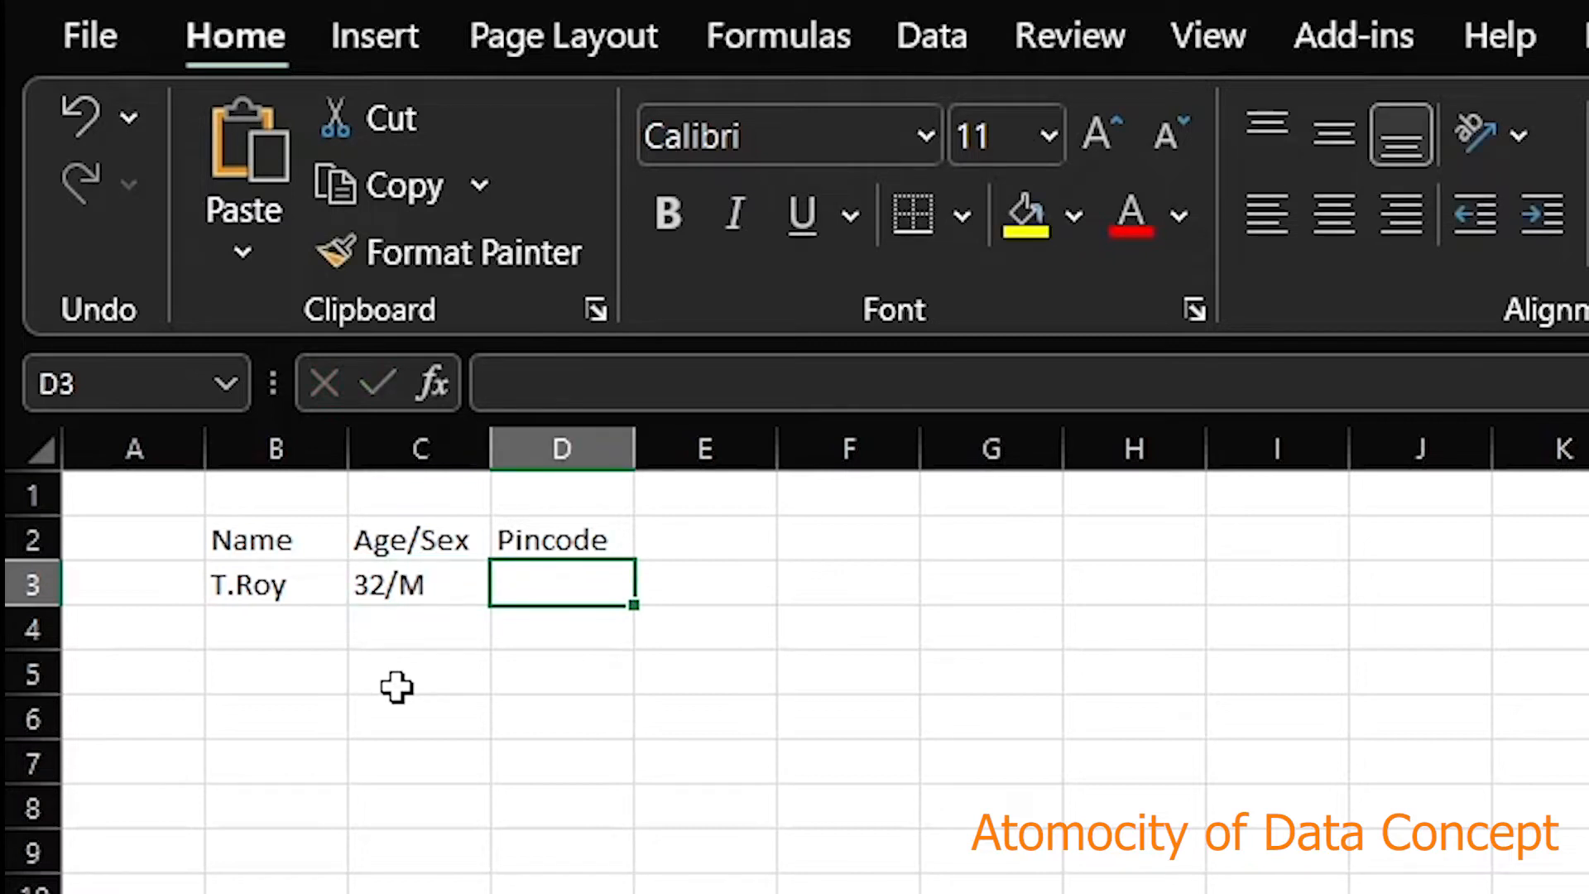
pyautogui.write('7')
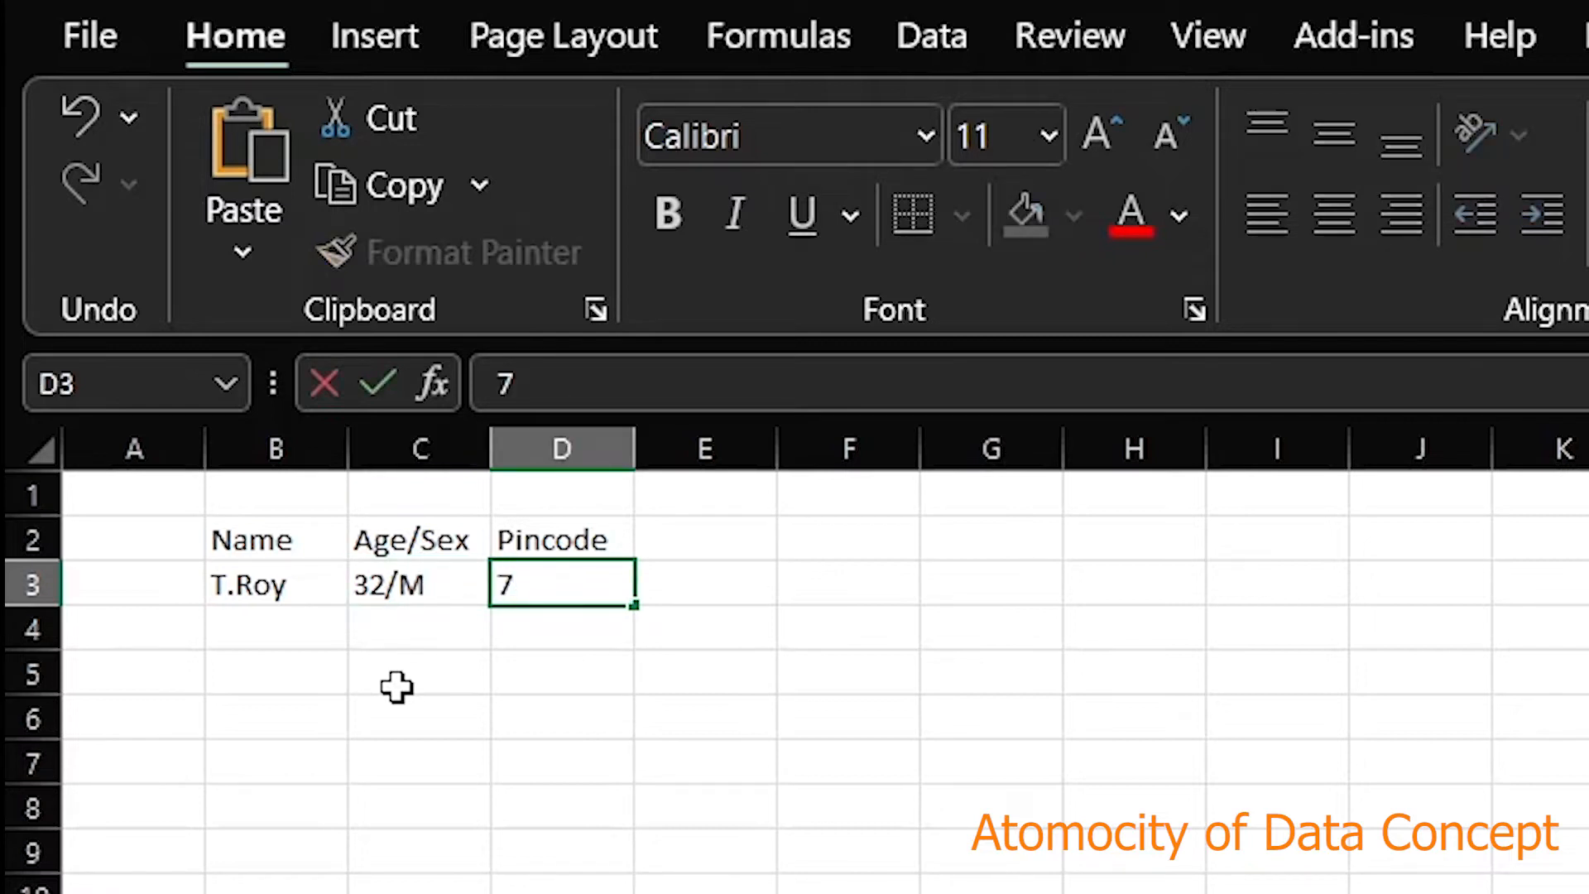
pyautogui.write('20054')
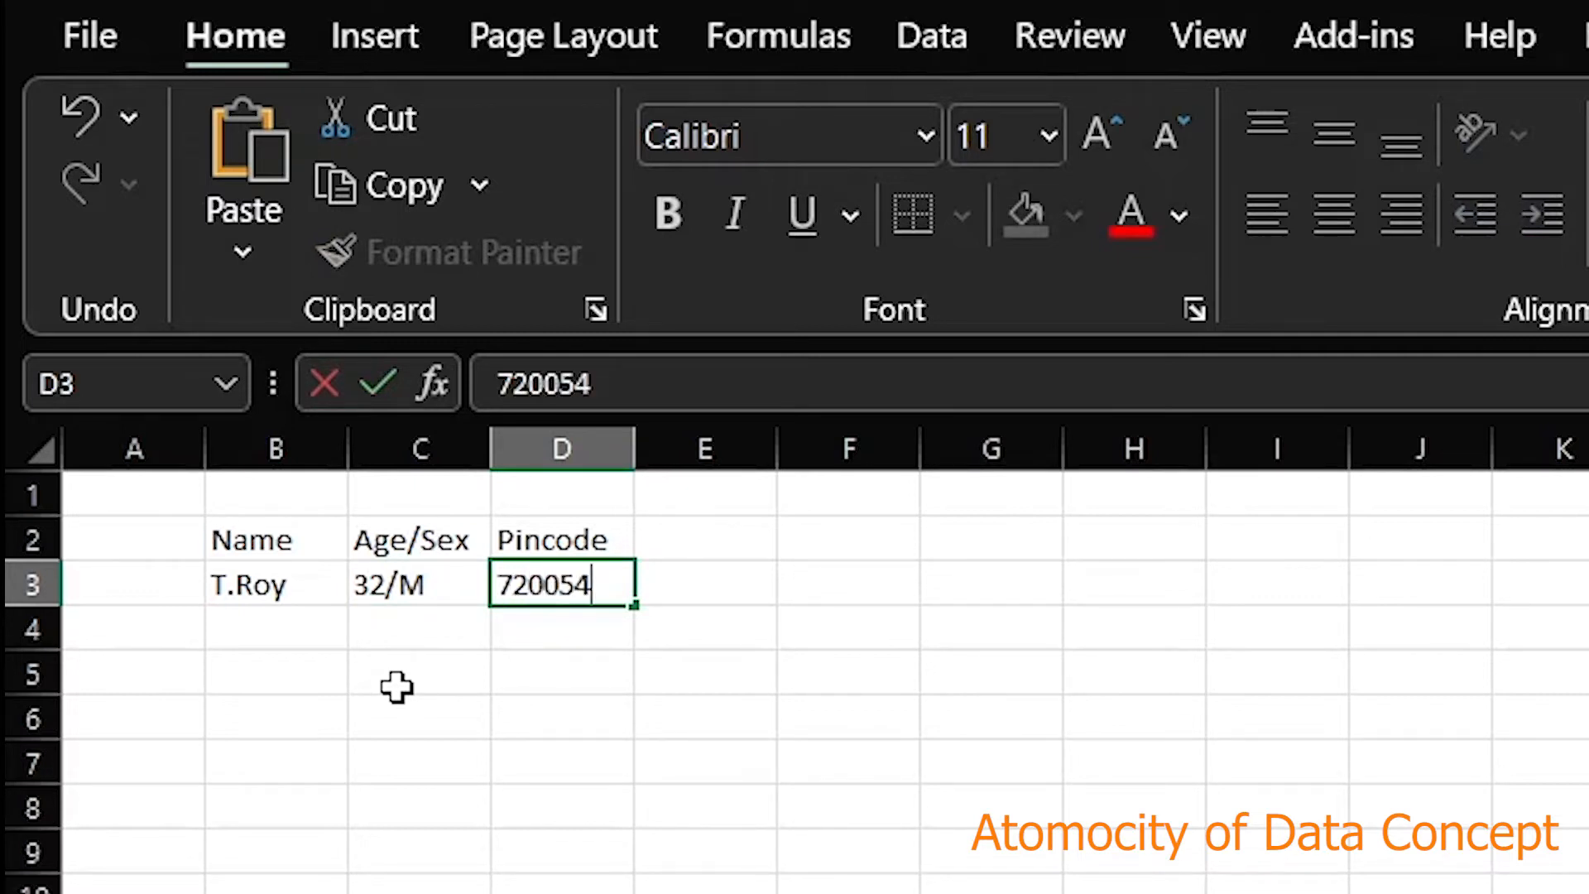
pyautogui.press('Return')
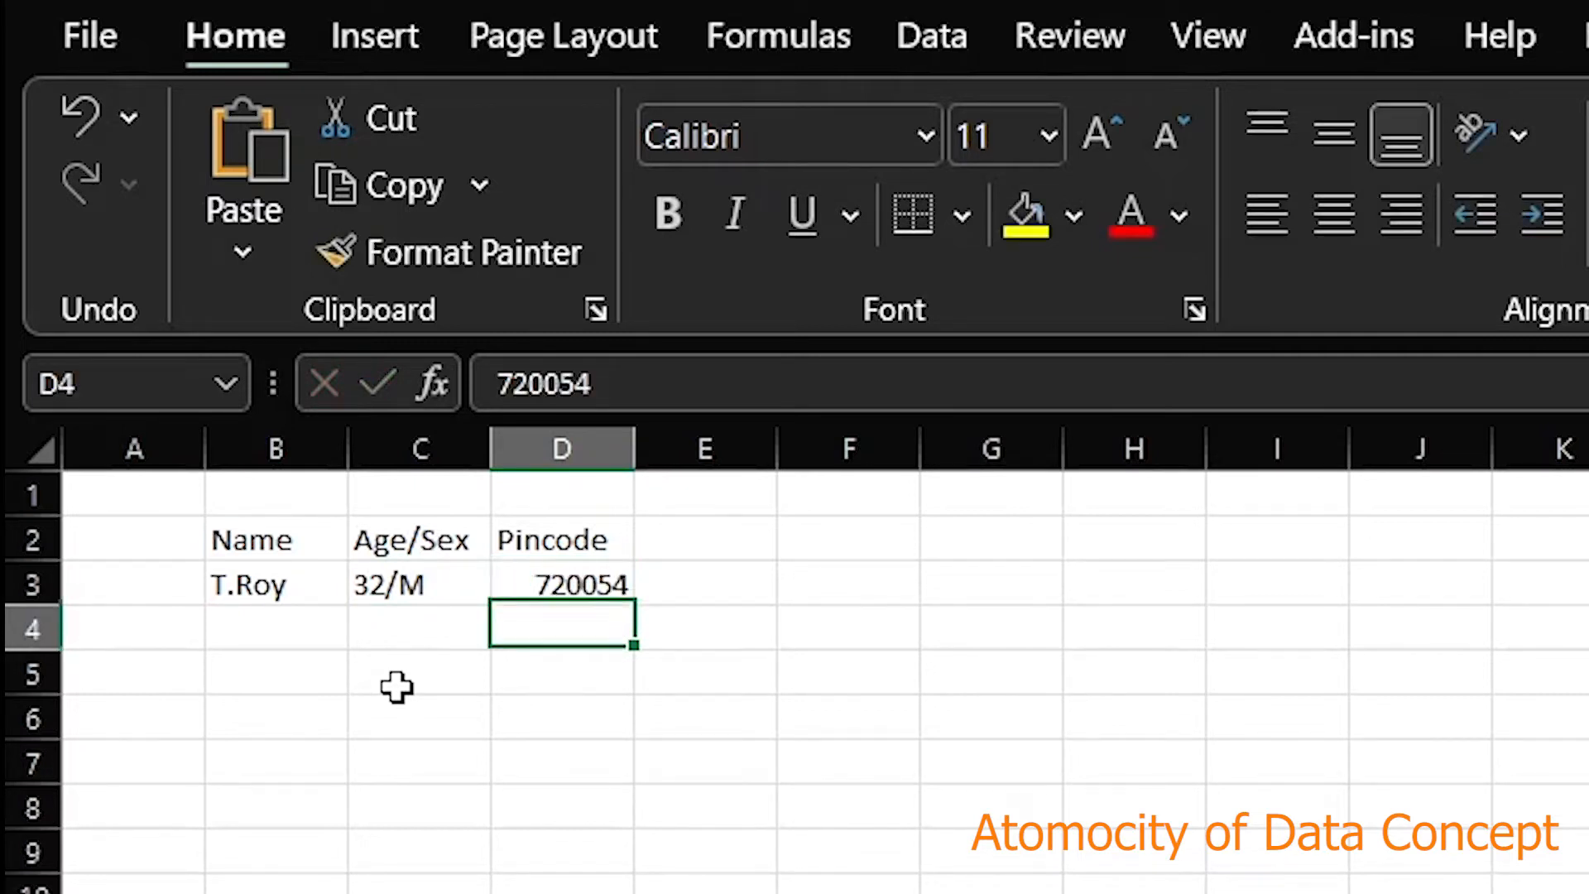
# Enter the second record: the person's name, 44/M and their pincode, correcting an extra digit
pyautogui.press('Left')
pyautogui.press('Left')
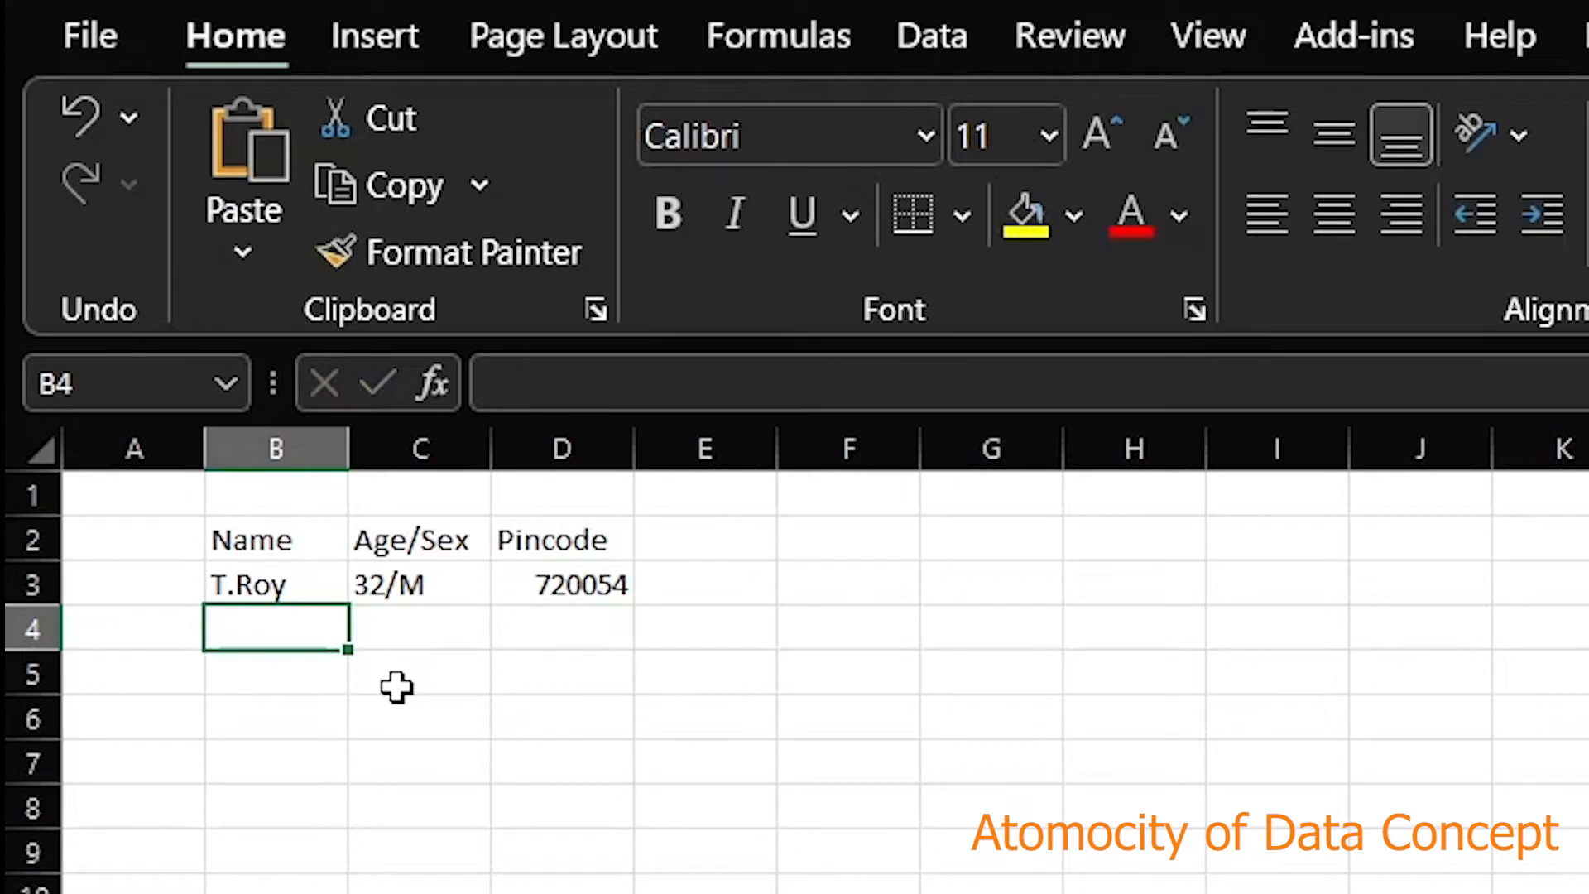
pyautogui.write('S.')
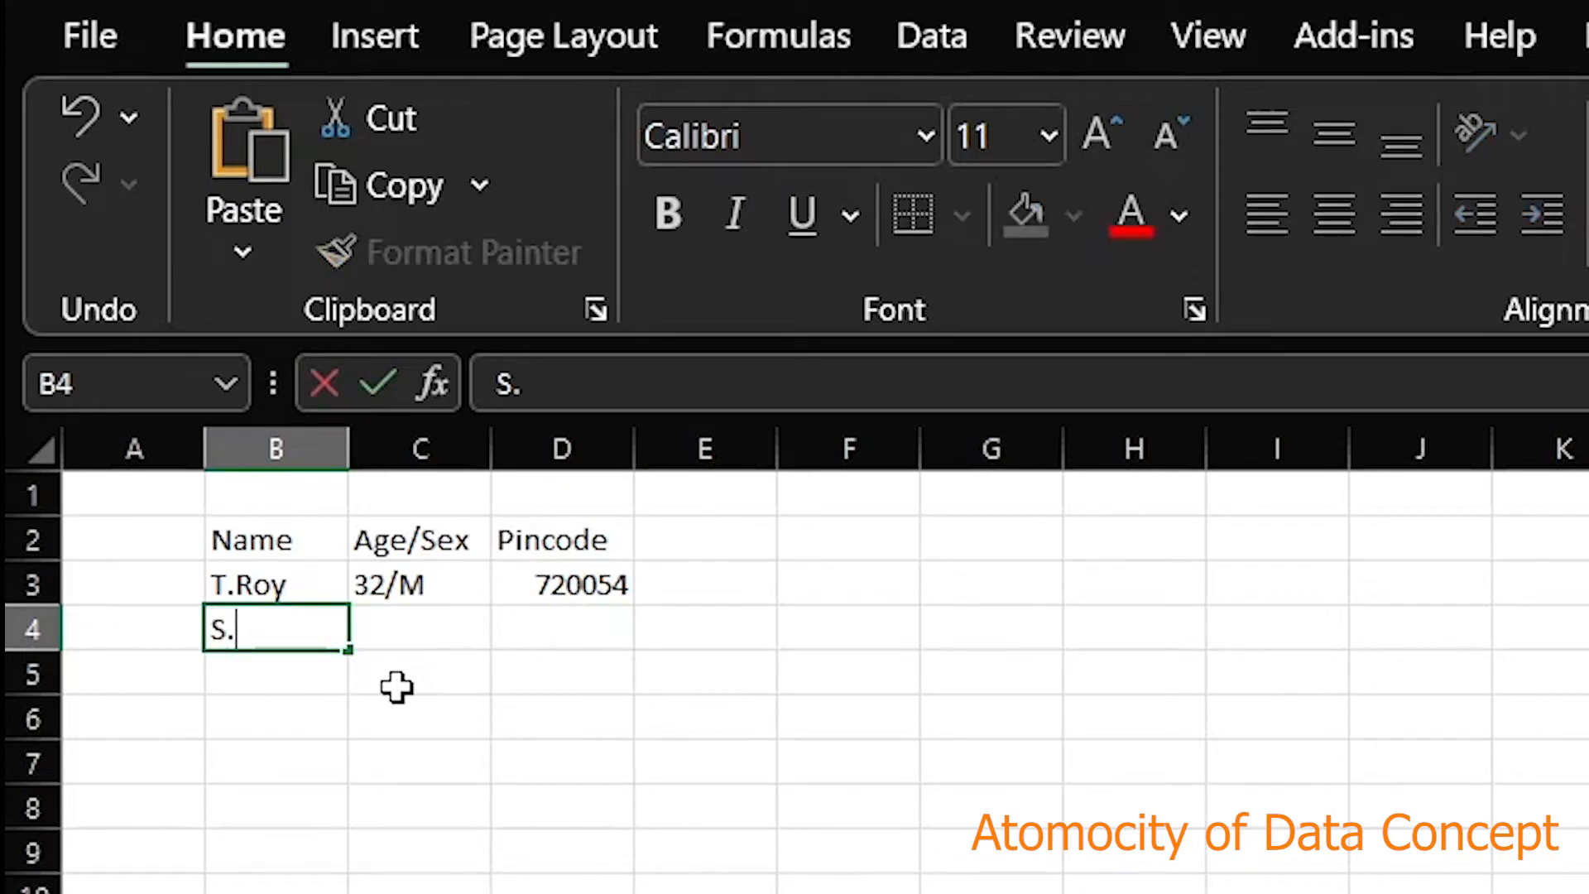
pyautogui.write('Kumar')
pyautogui.press('Tab')
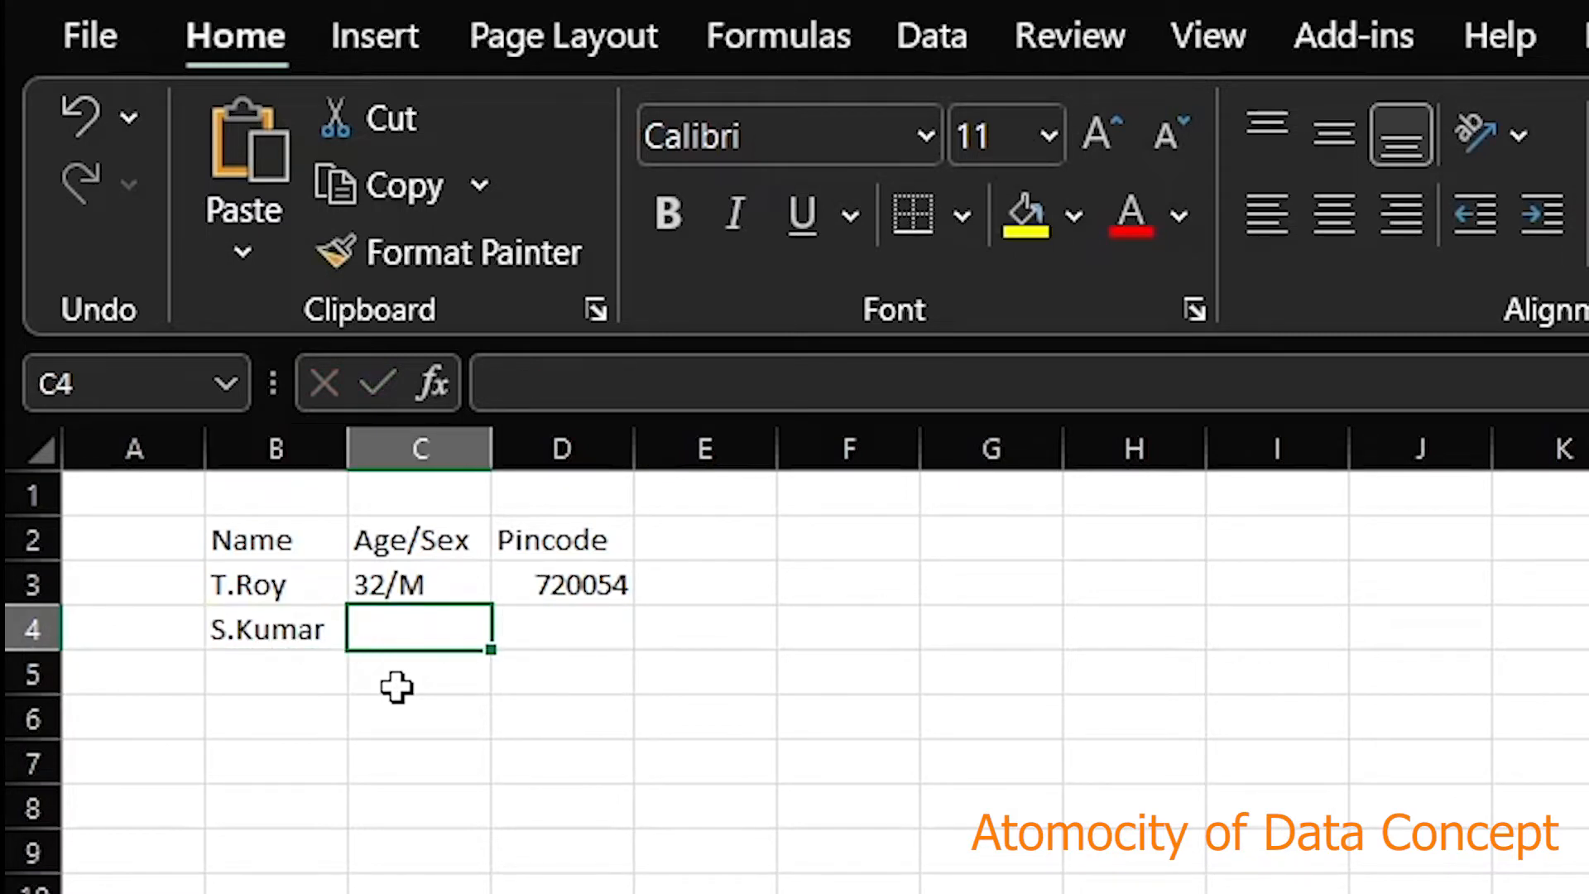
pyautogui.write('44/')
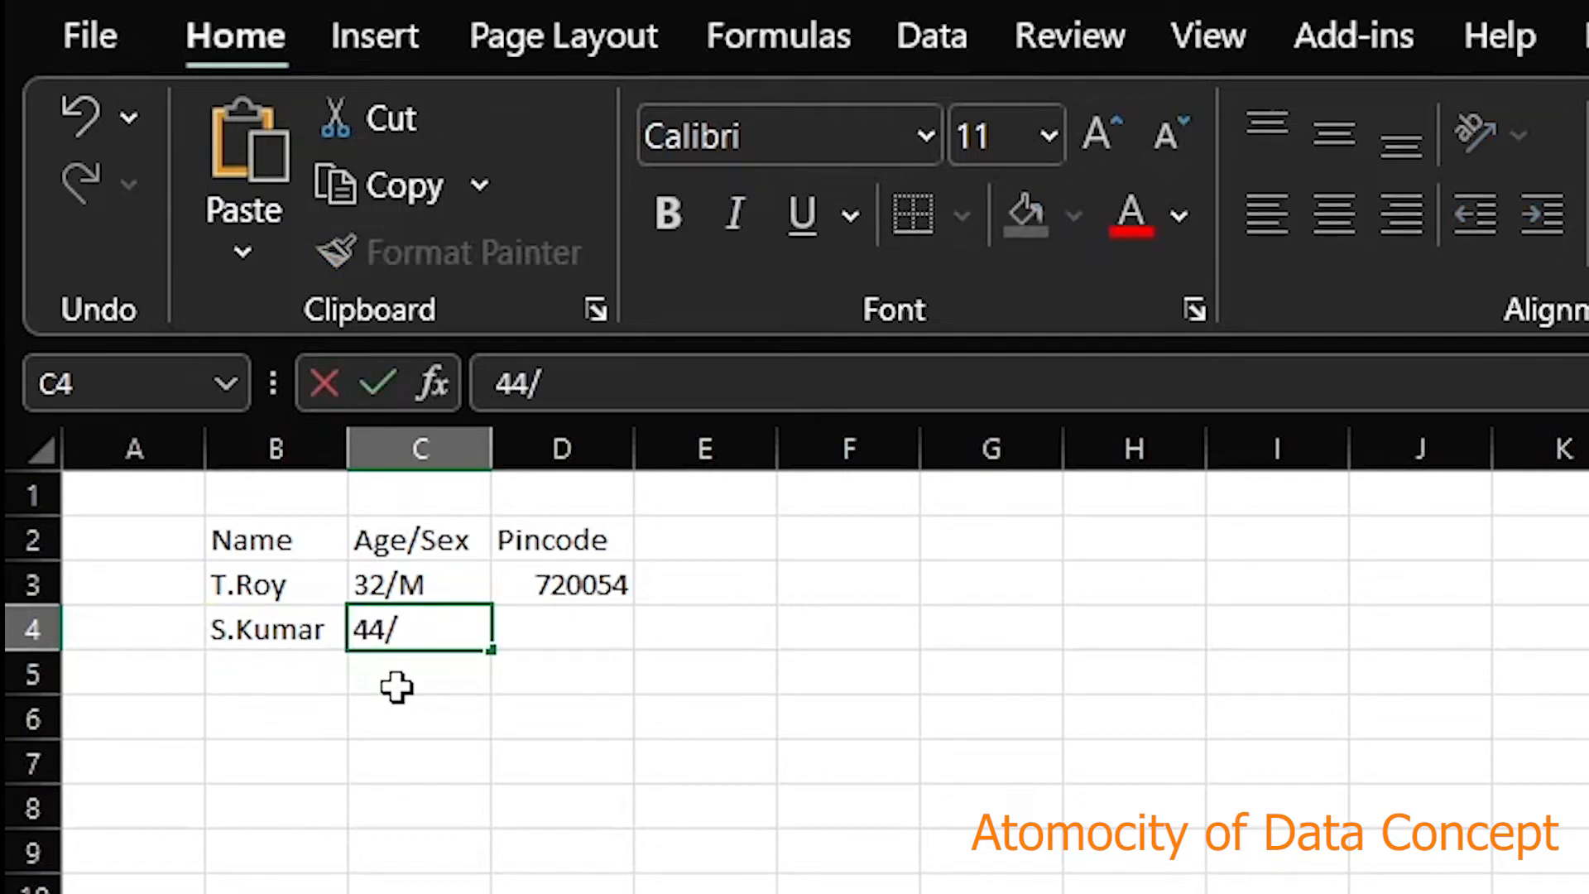
pyautogui.write('M')
pyautogui.press('Tab')
pyautogui.write('5000014')
pyautogui.press('BackSpace')
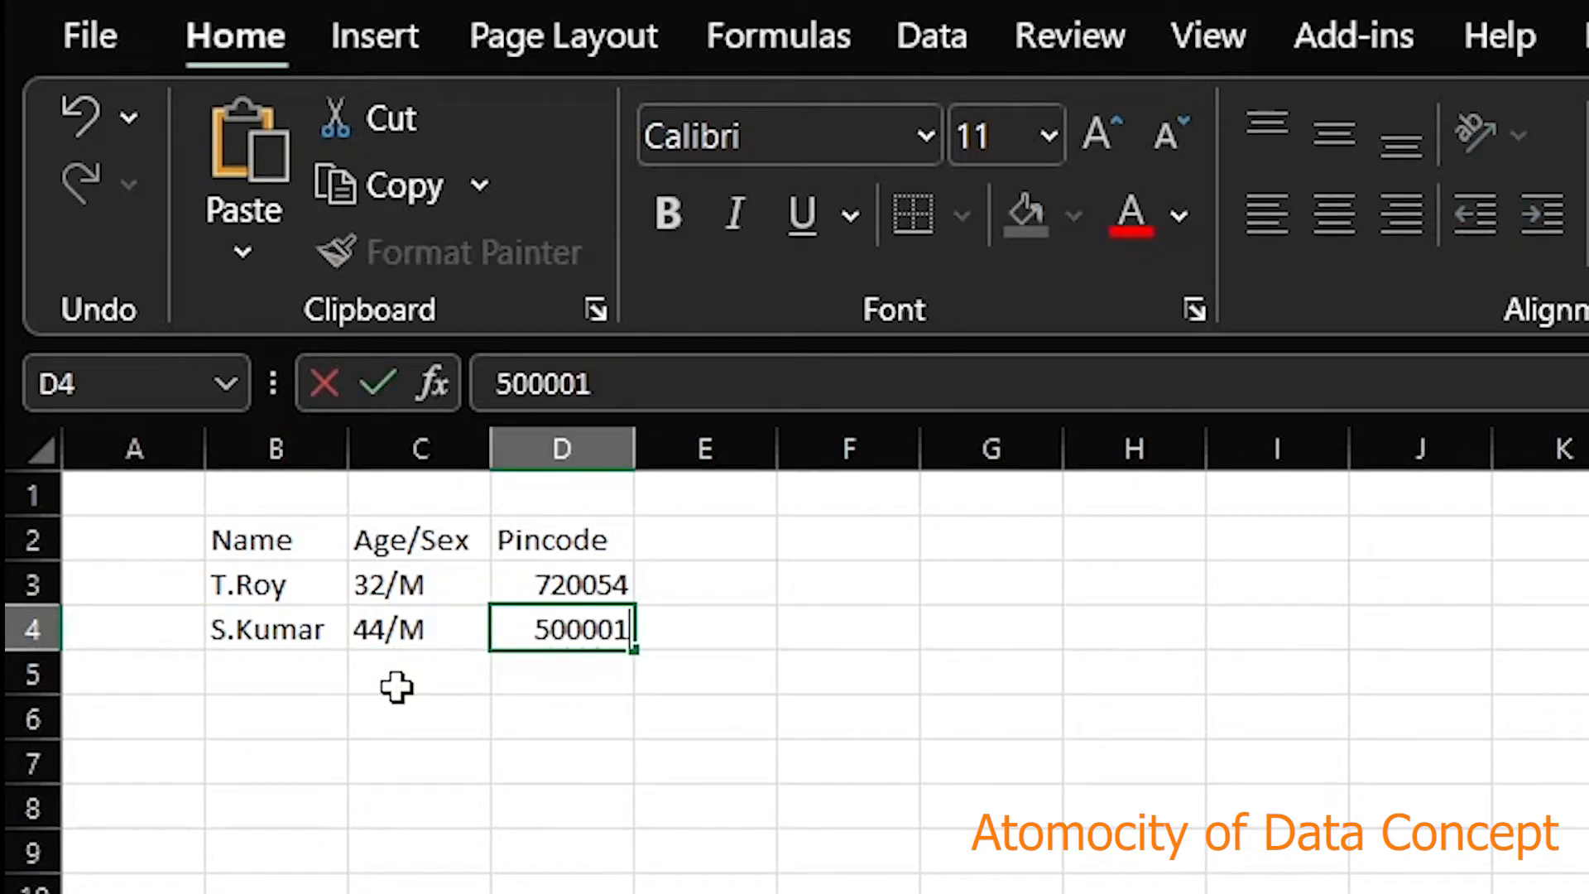
pyautogui.press('Return')
pyautogui.press('Left')
pyautogui.press('Left')
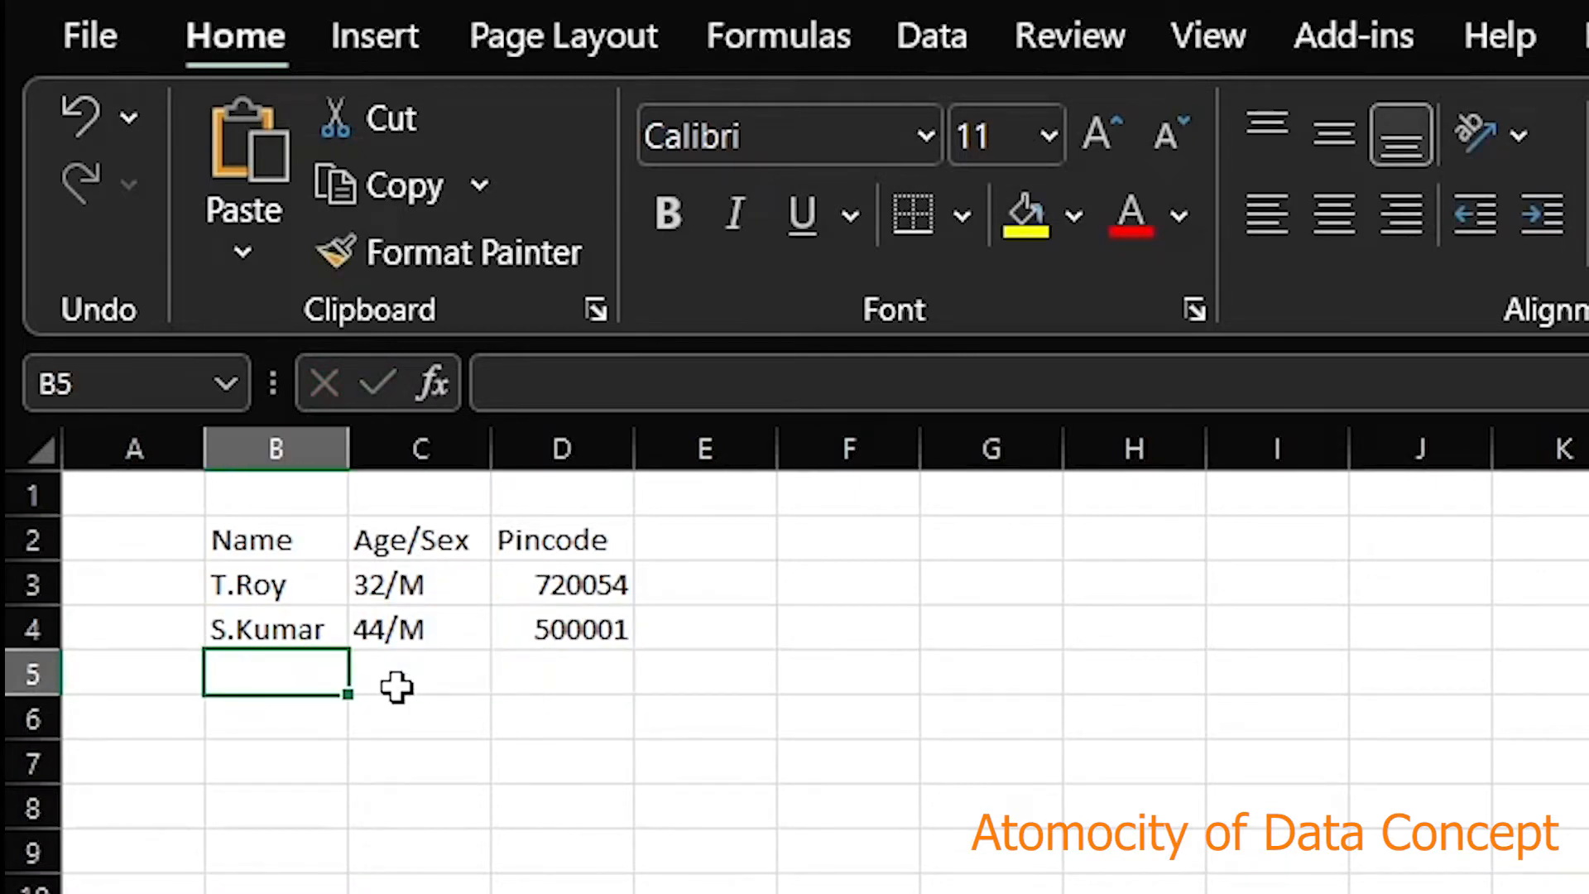
pyautogui.moveTo(248, 542); pyautogui.dragTo(611, 618)
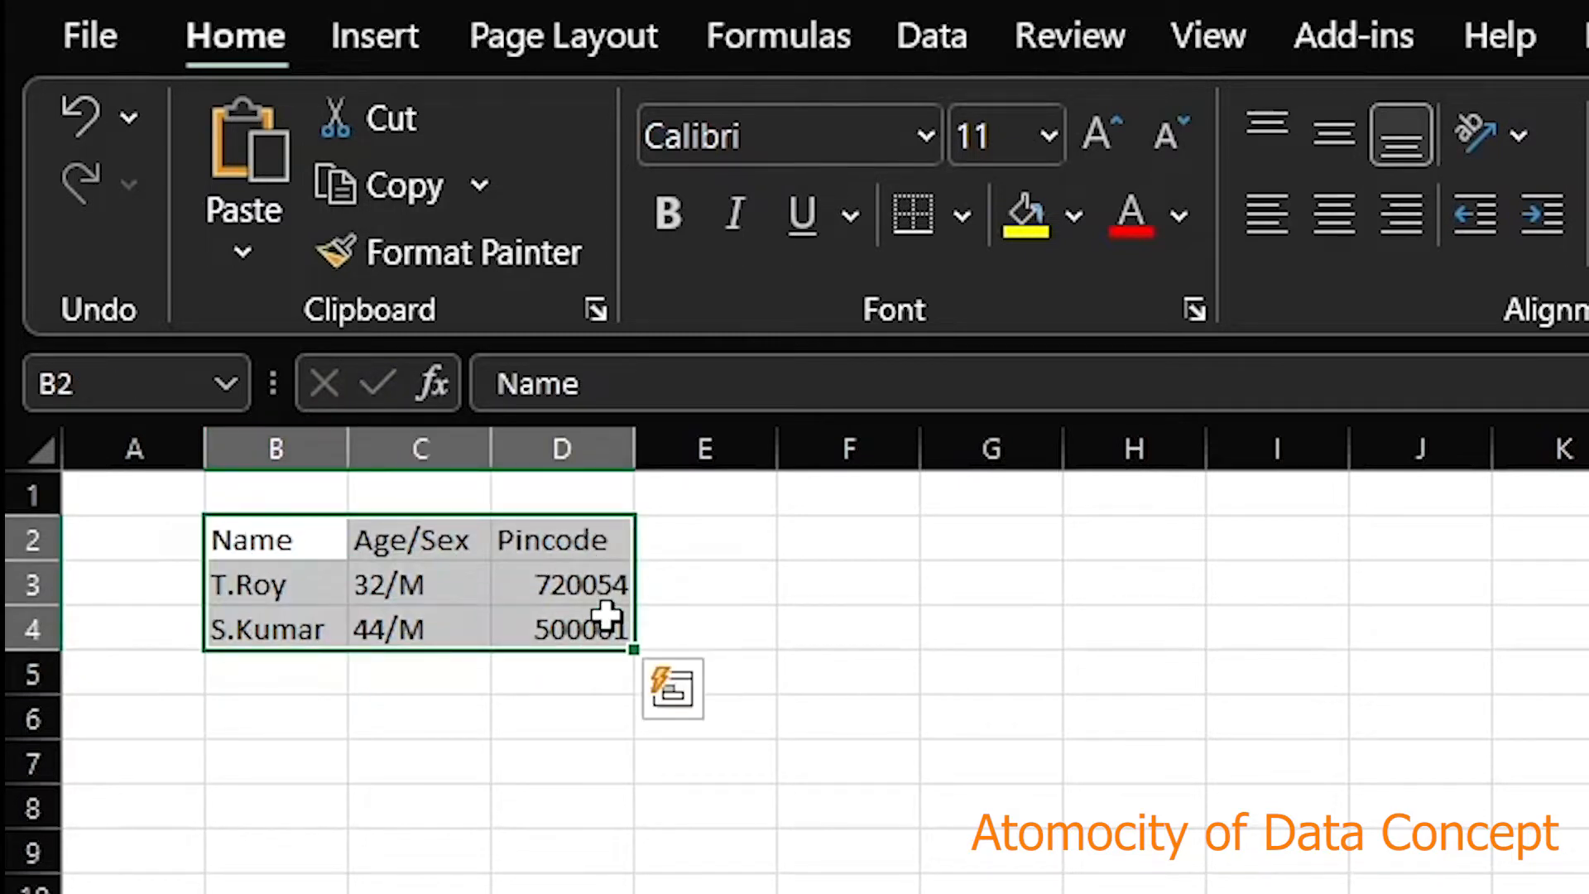
pyautogui.click(318, 575)
pyautogui.click(303, 542)
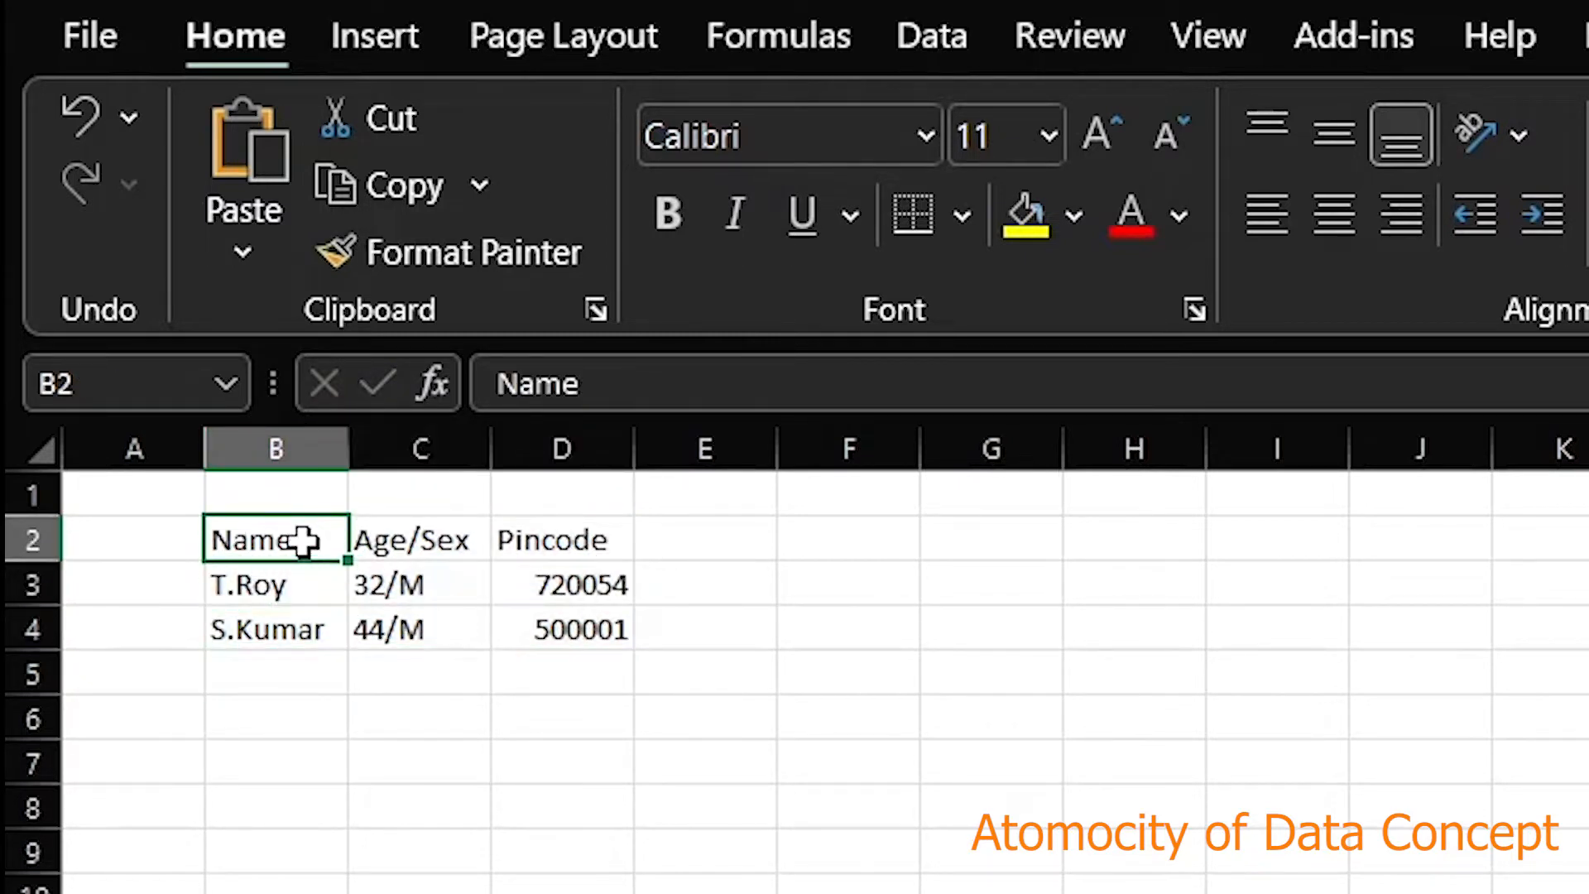
pyautogui.moveTo(298, 585); pyautogui.dragTo(300, 613)
pyautogui.click(305, 588)
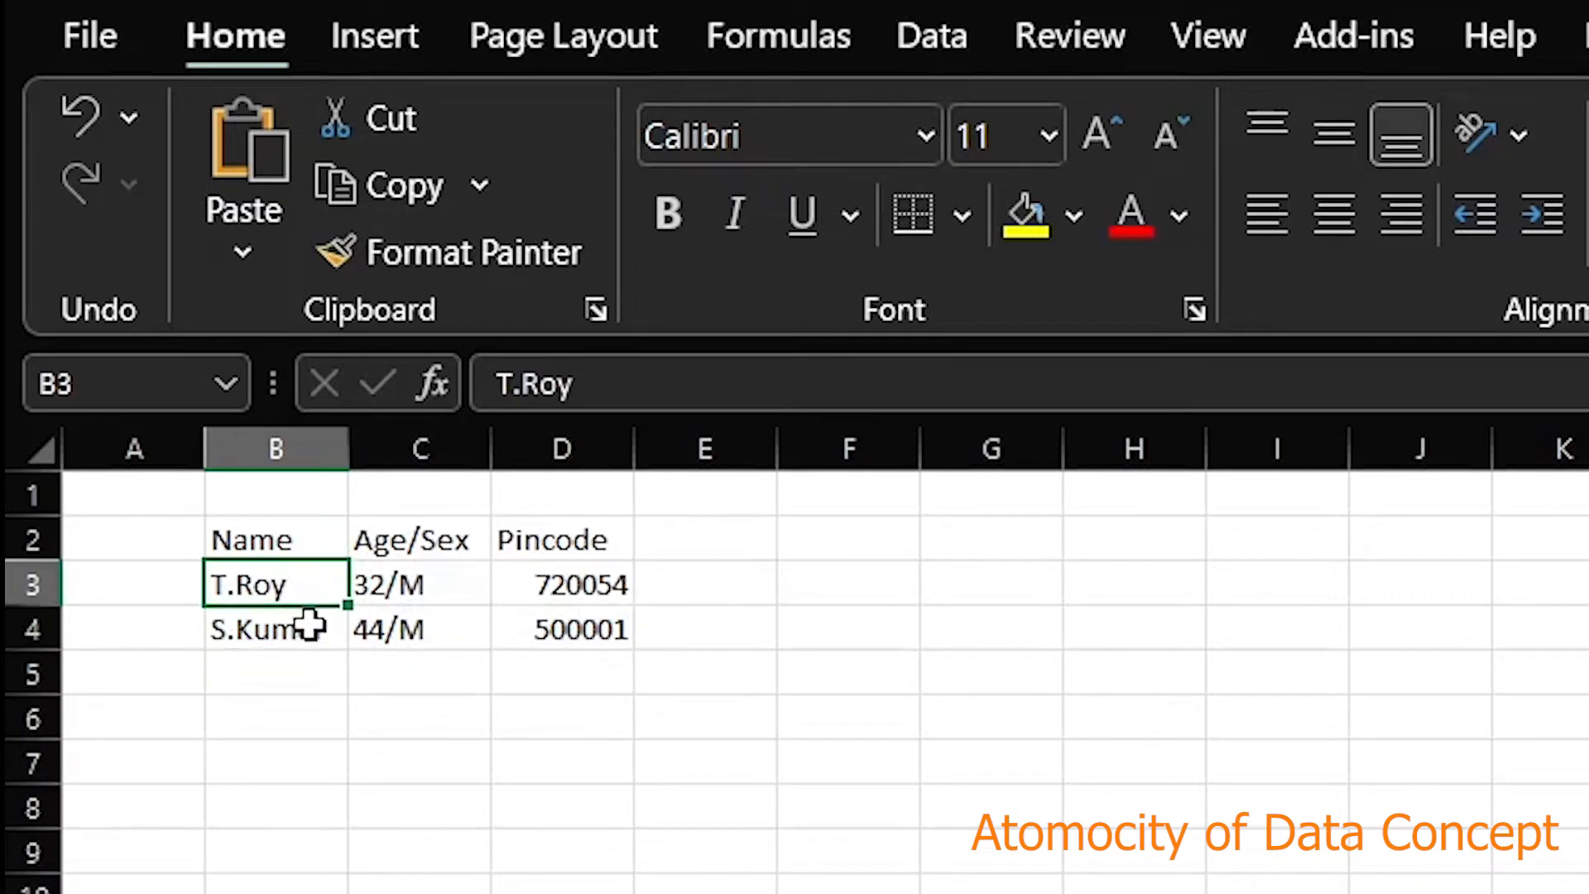
pyautogui.click(311, 627)
pyautogui.click(423, 540)
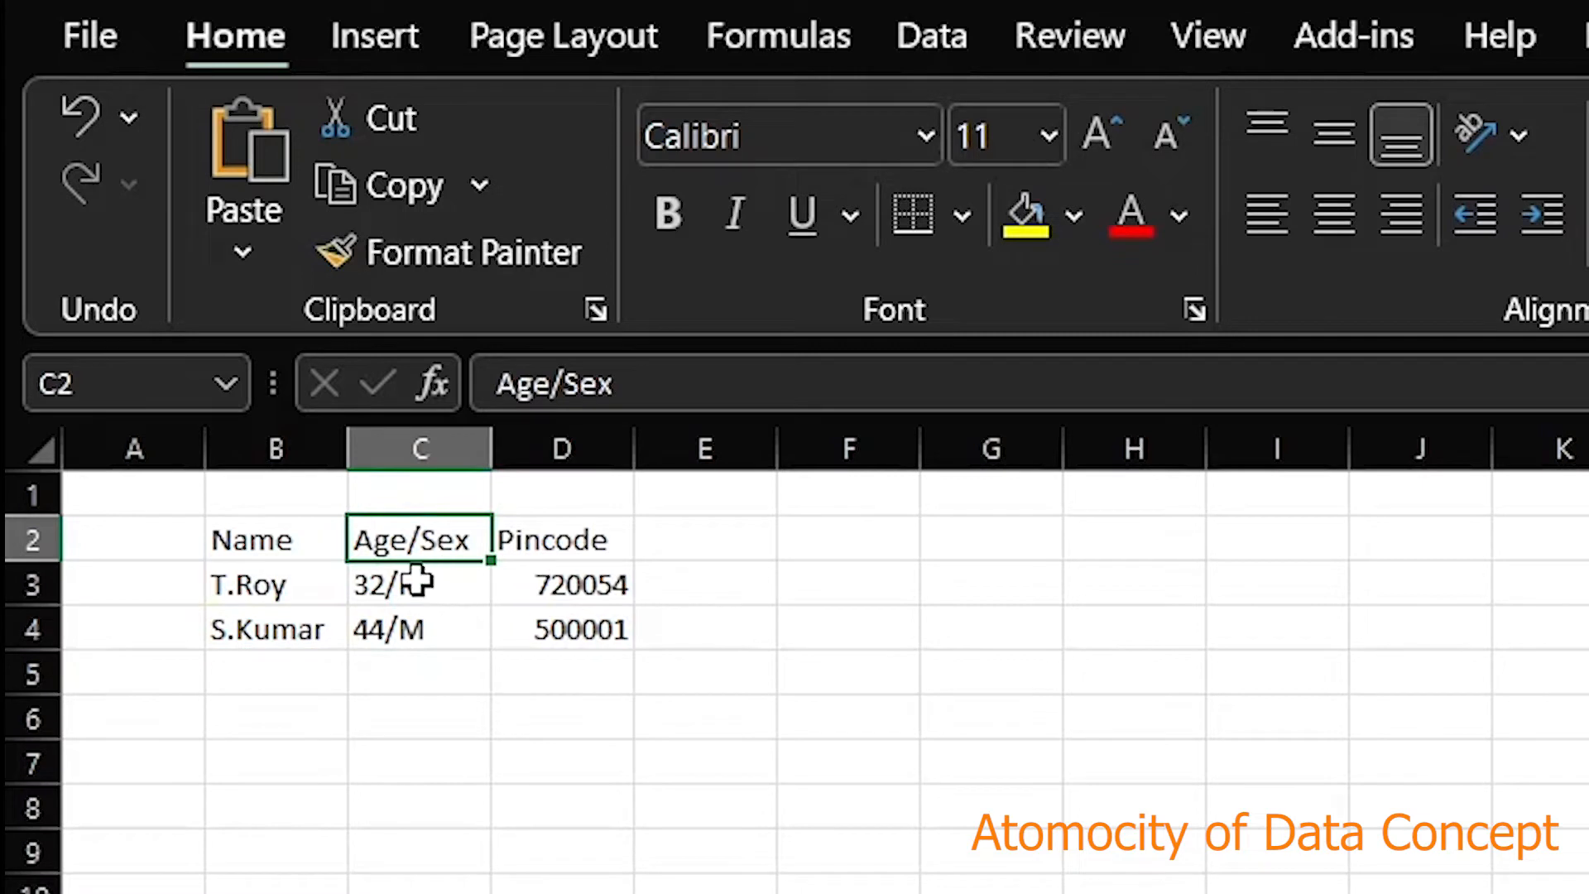
pyautogui.click(427, 590)
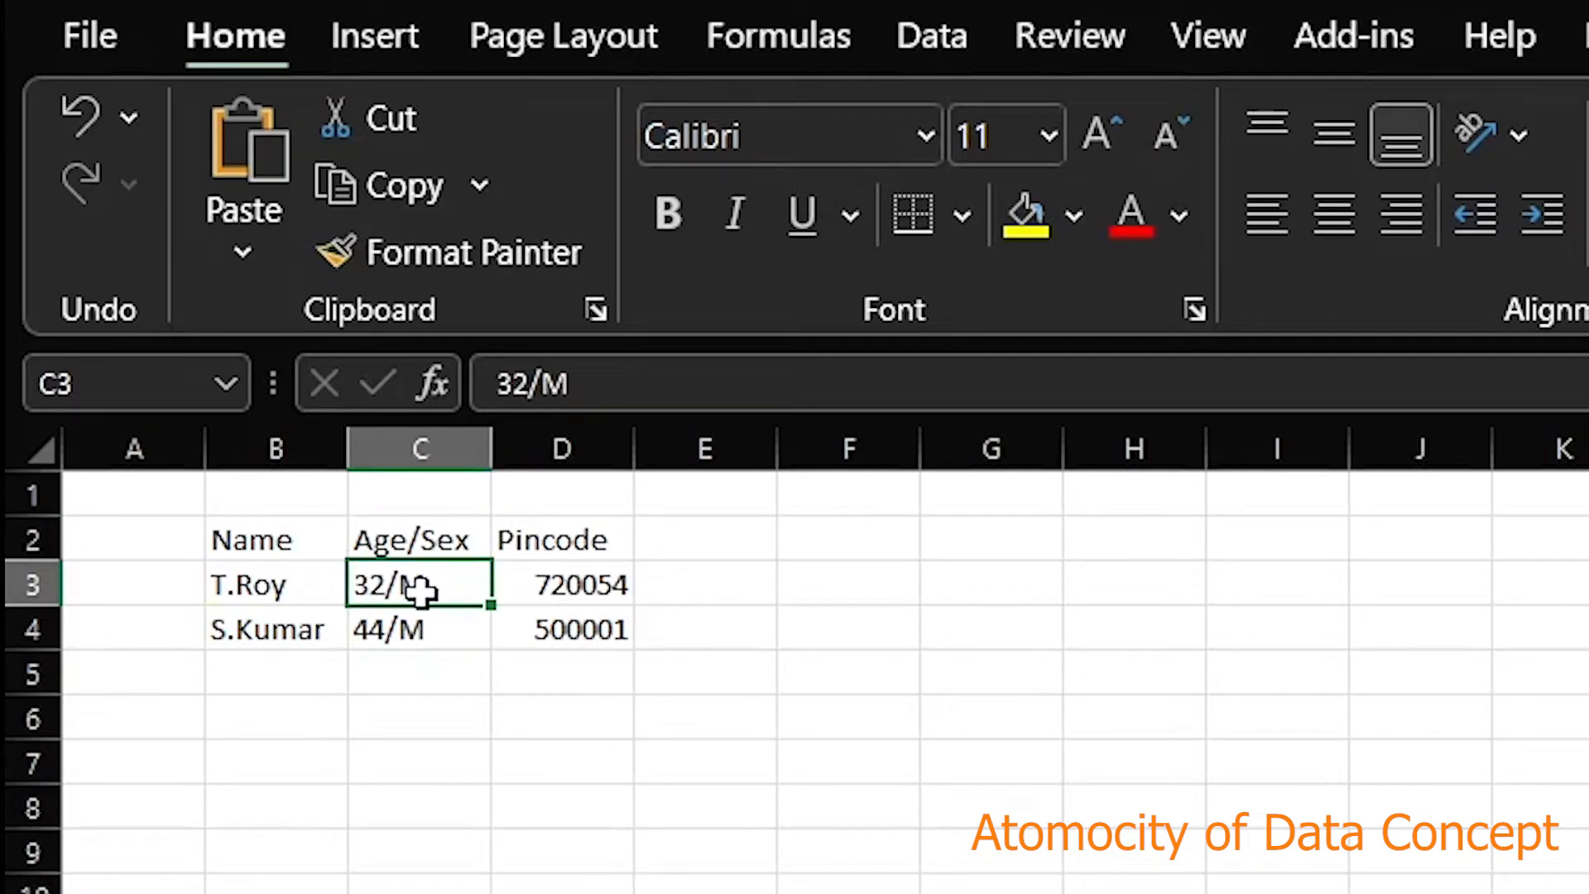
pyautogui.click(579, 604)
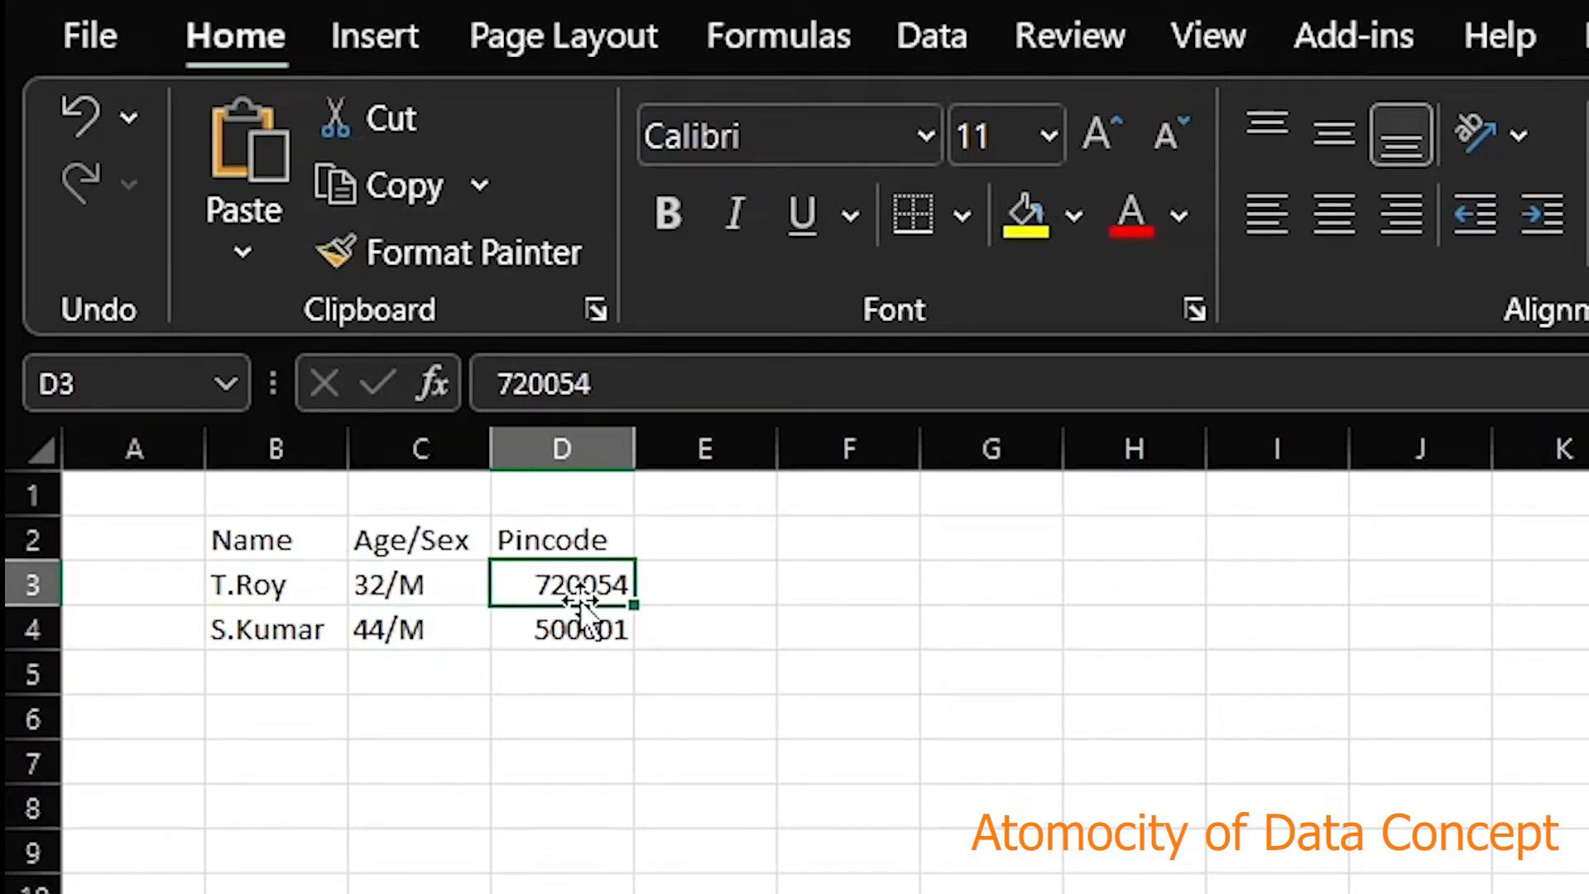
pyautogui.click(278, 643)
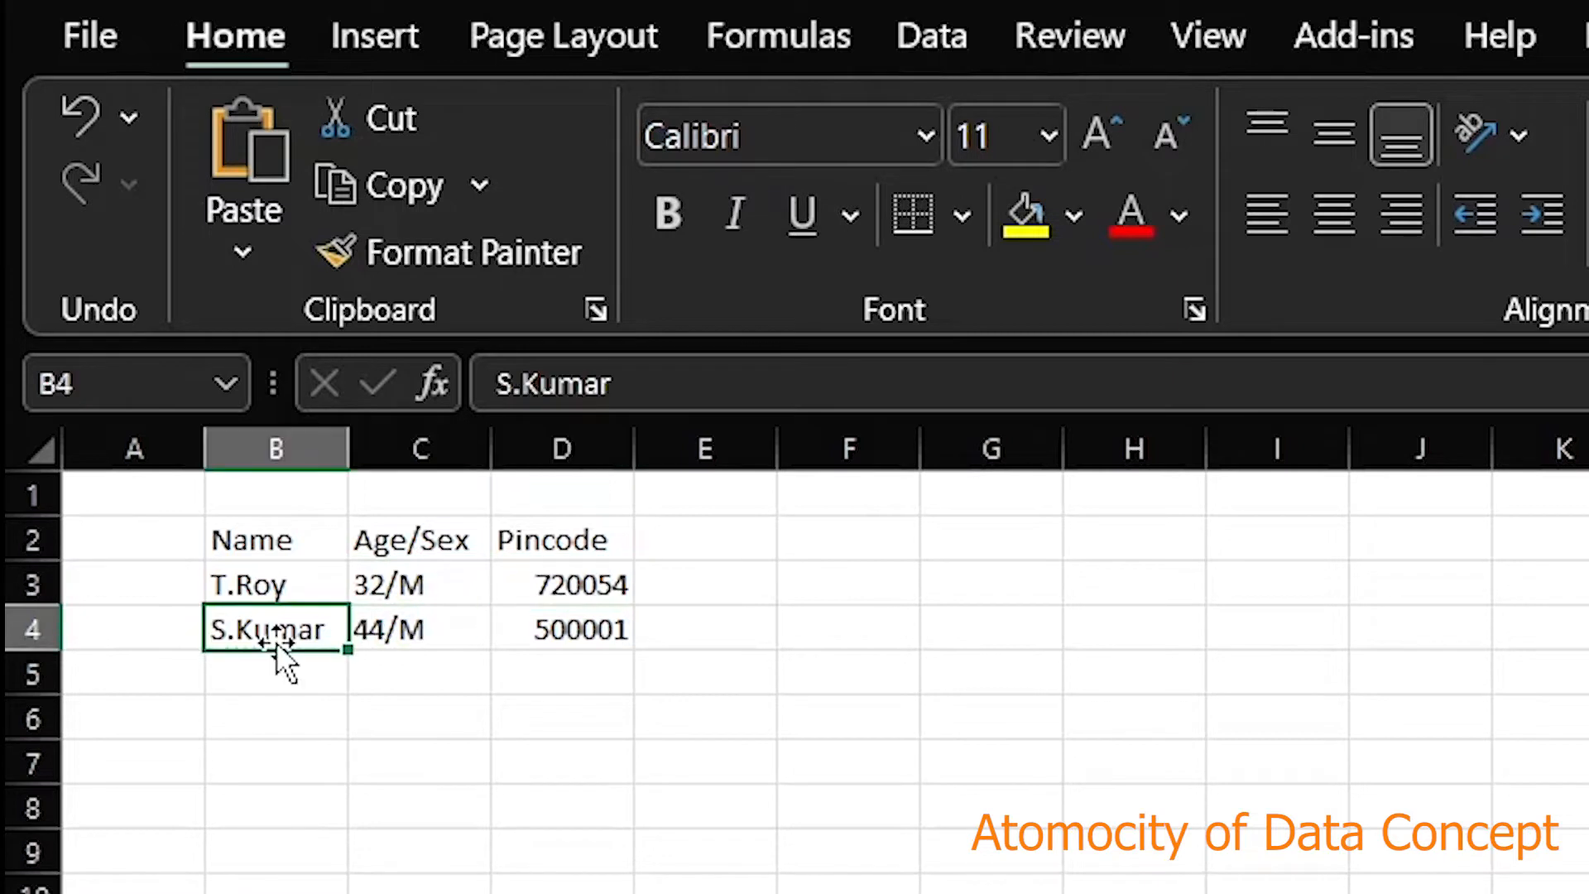
pyautogui.click(398, 633)
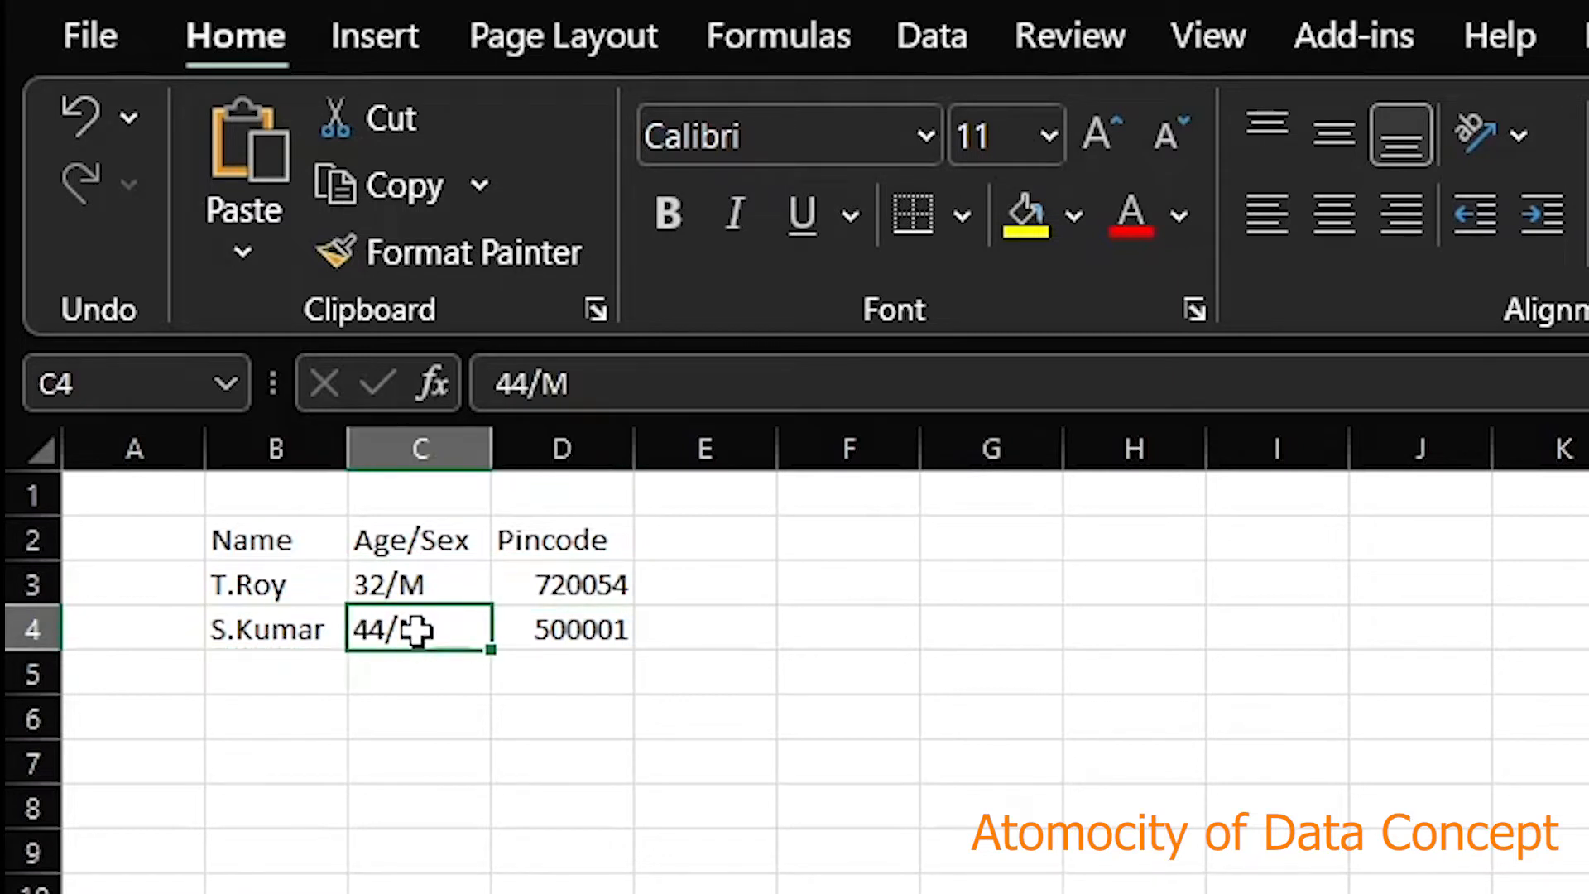
pyautogui.click(560, 637)
pyautogui.moveTo(256, 557); pyautogui.dragTo(548, 619)
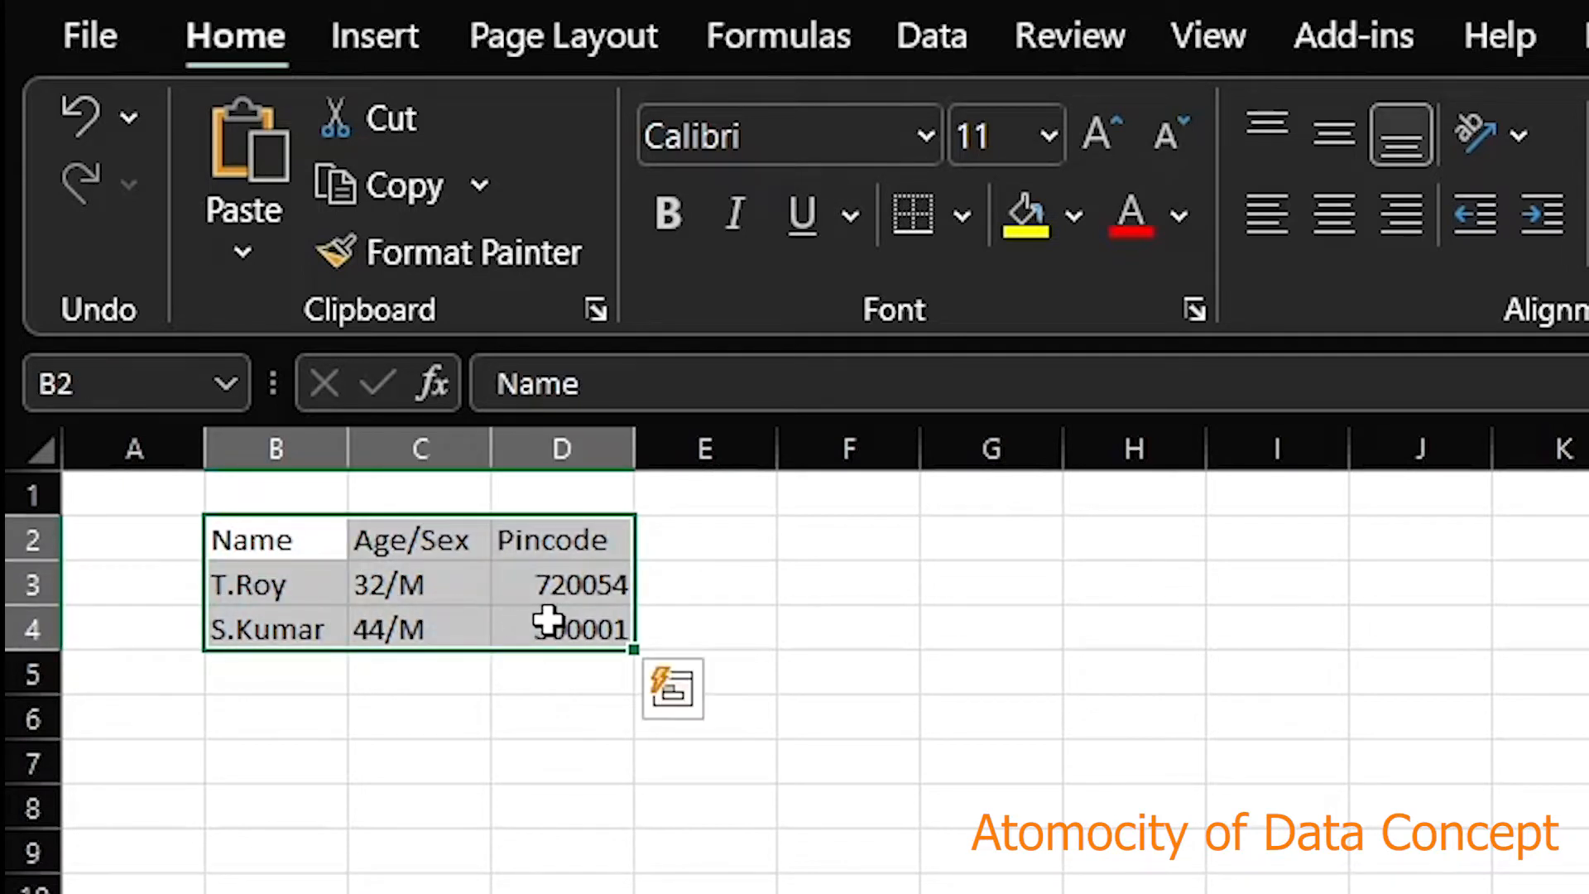
pyautogui.click(277, 729)
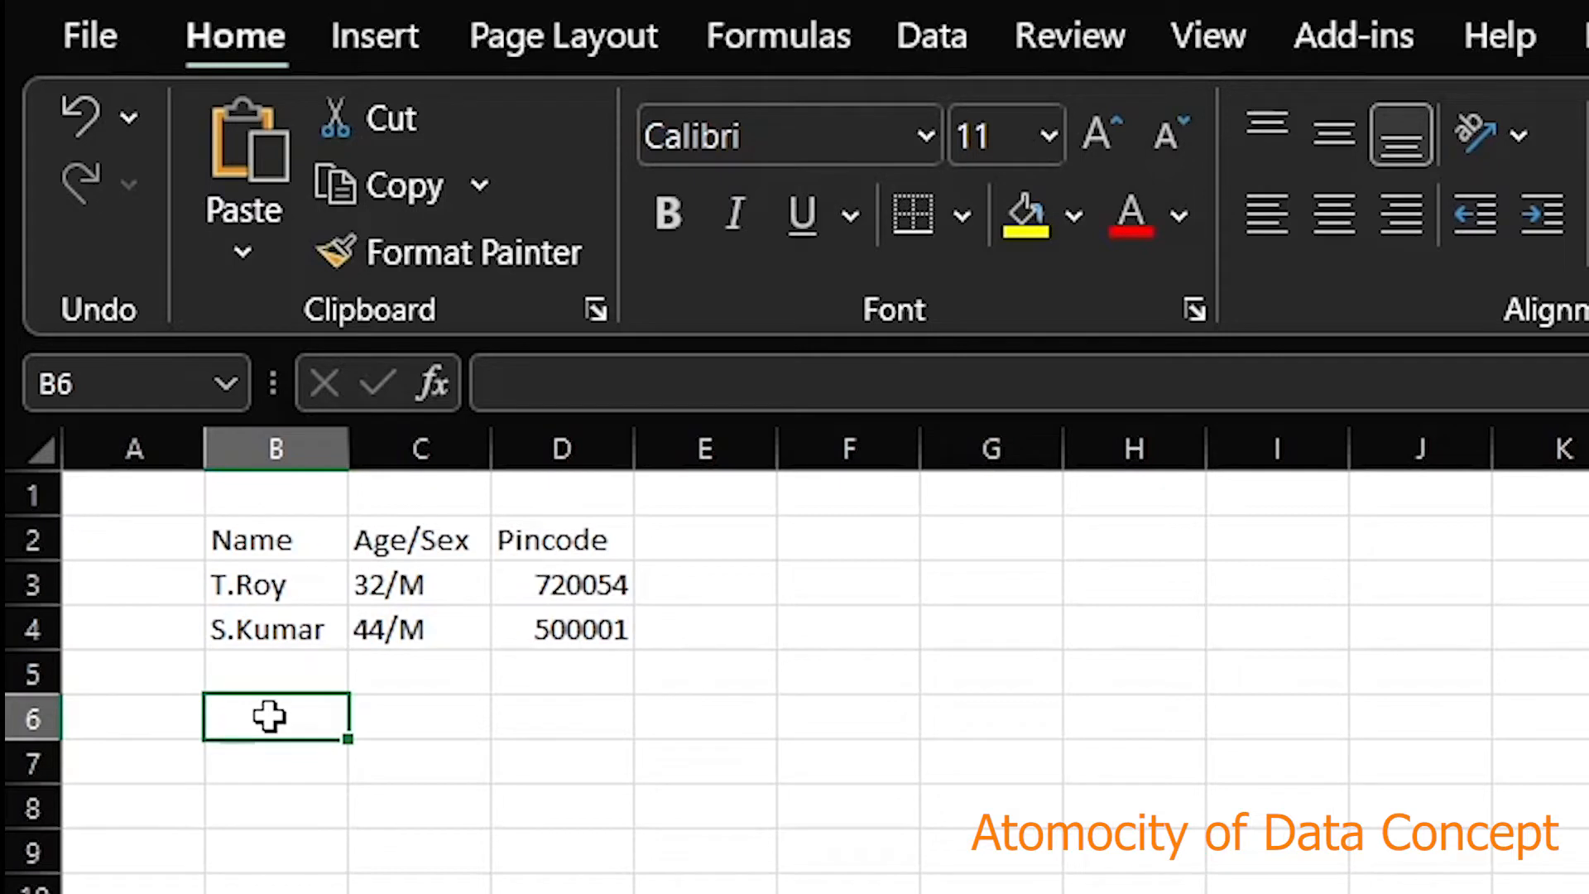
pyautogui.press('Right')
pyautogui.press('Right')
pyautogui.press('Right')
pyautogui.press('Right')
pyautogui.press('Right')
pyautogui.press('Right')
pyautogui.press('Up')
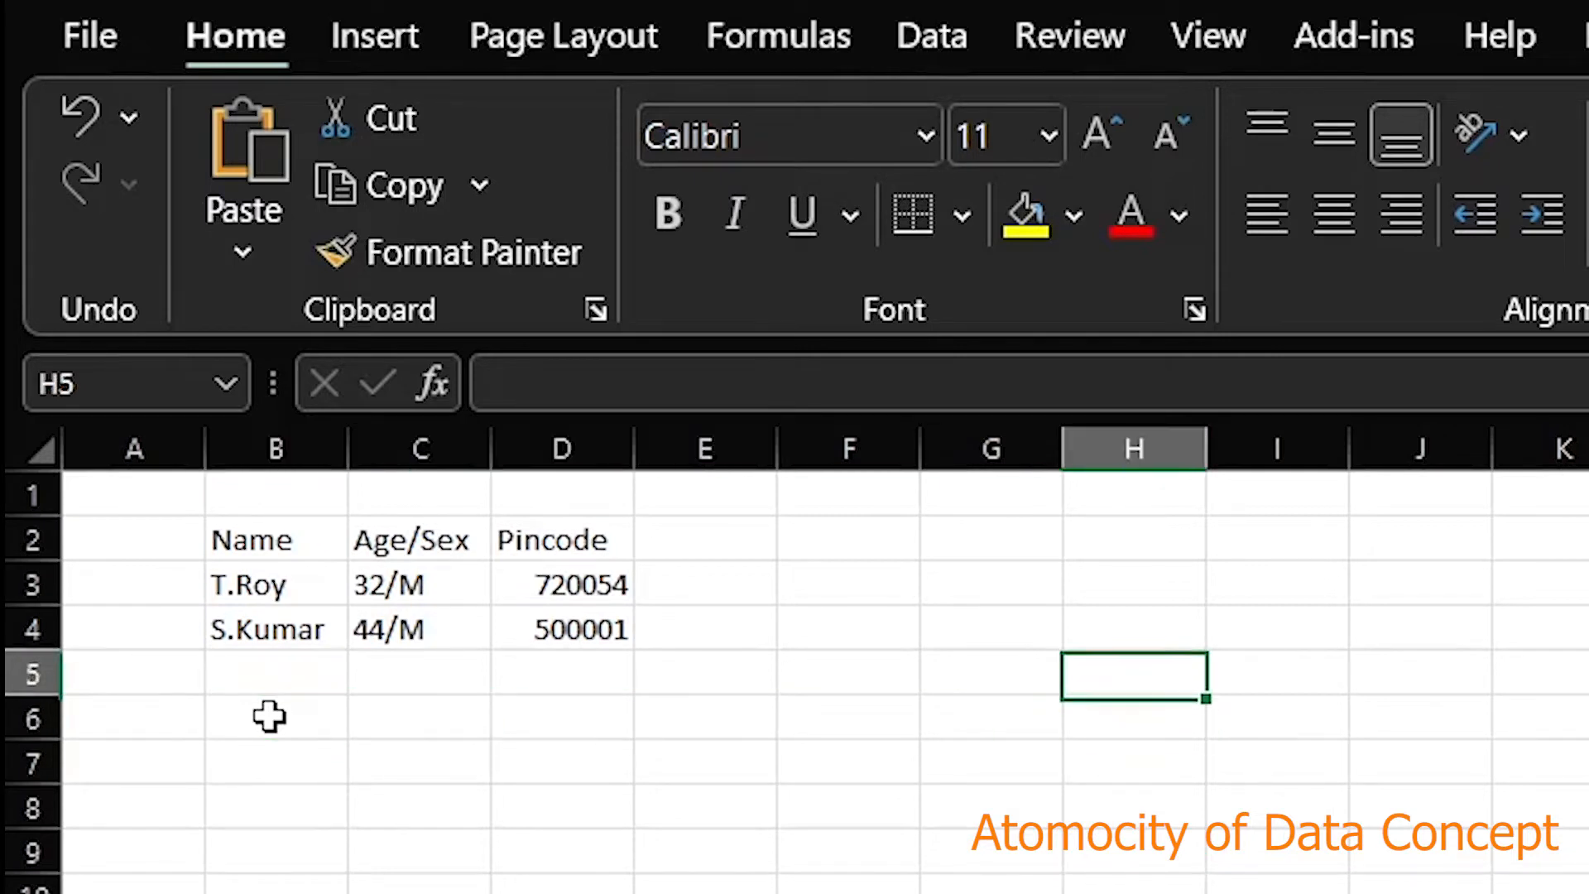
pyautogui.press('Up')
pyautogui.press('Up')
pyautogui.press('Left')
pyautogui.press('Left')
pyautogui.press('Up')
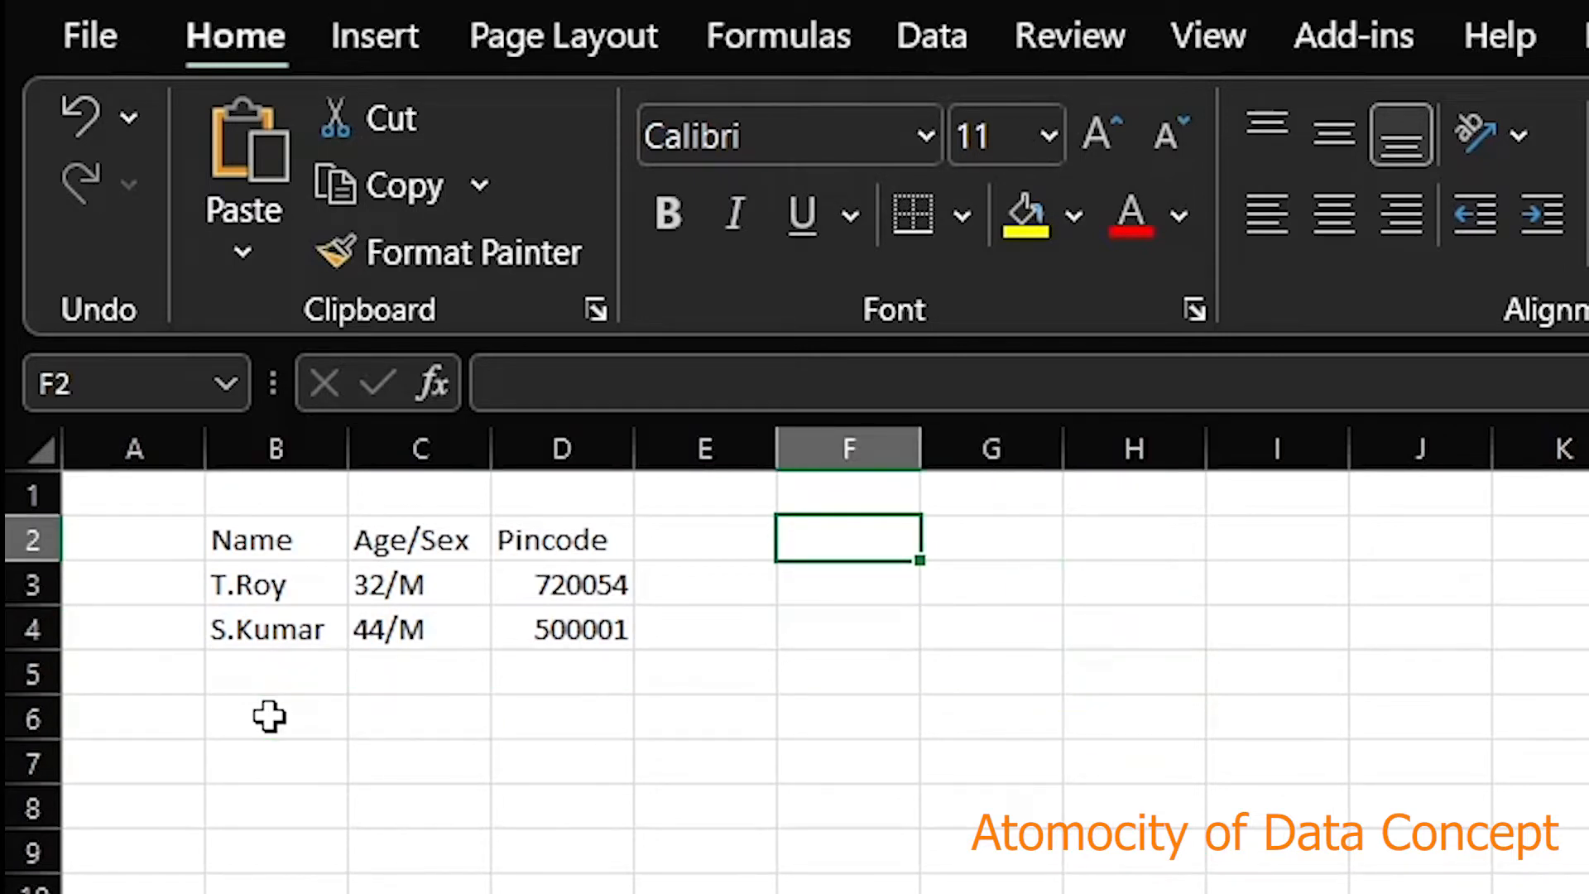
# Enter the headers Name, Age, Sex and Pincode across F2:I2
pyautogui.write('Name')
pyautogui.press('Right')
pyautogui.write('Age')
pyautogui.press('Right')
pyautogui.write('Sex')
pyautogui.press('Right')
pyautogui.write('Pincode')
pyautogui.press('Return')
# Copy both records from B3:D4 into the new table starting at F3
pyautogui.press('Left')
pyautogui.press('Left')
pyautogui.press('Left')
pyautogui.press('Left')
pyautogui.press('Left')
pyautogui.press('Left')
pyautogui.hotkey('shift', 'Right')
pyautogui.hotkey('shift', 'Right')
pyautogui.hotkey('shift', 'Down')
pyautogui.hotkey('ctrl', 'c')
pyautogui.press('Right')
pyautogui.press('Right')
pyautogui.press('Right')
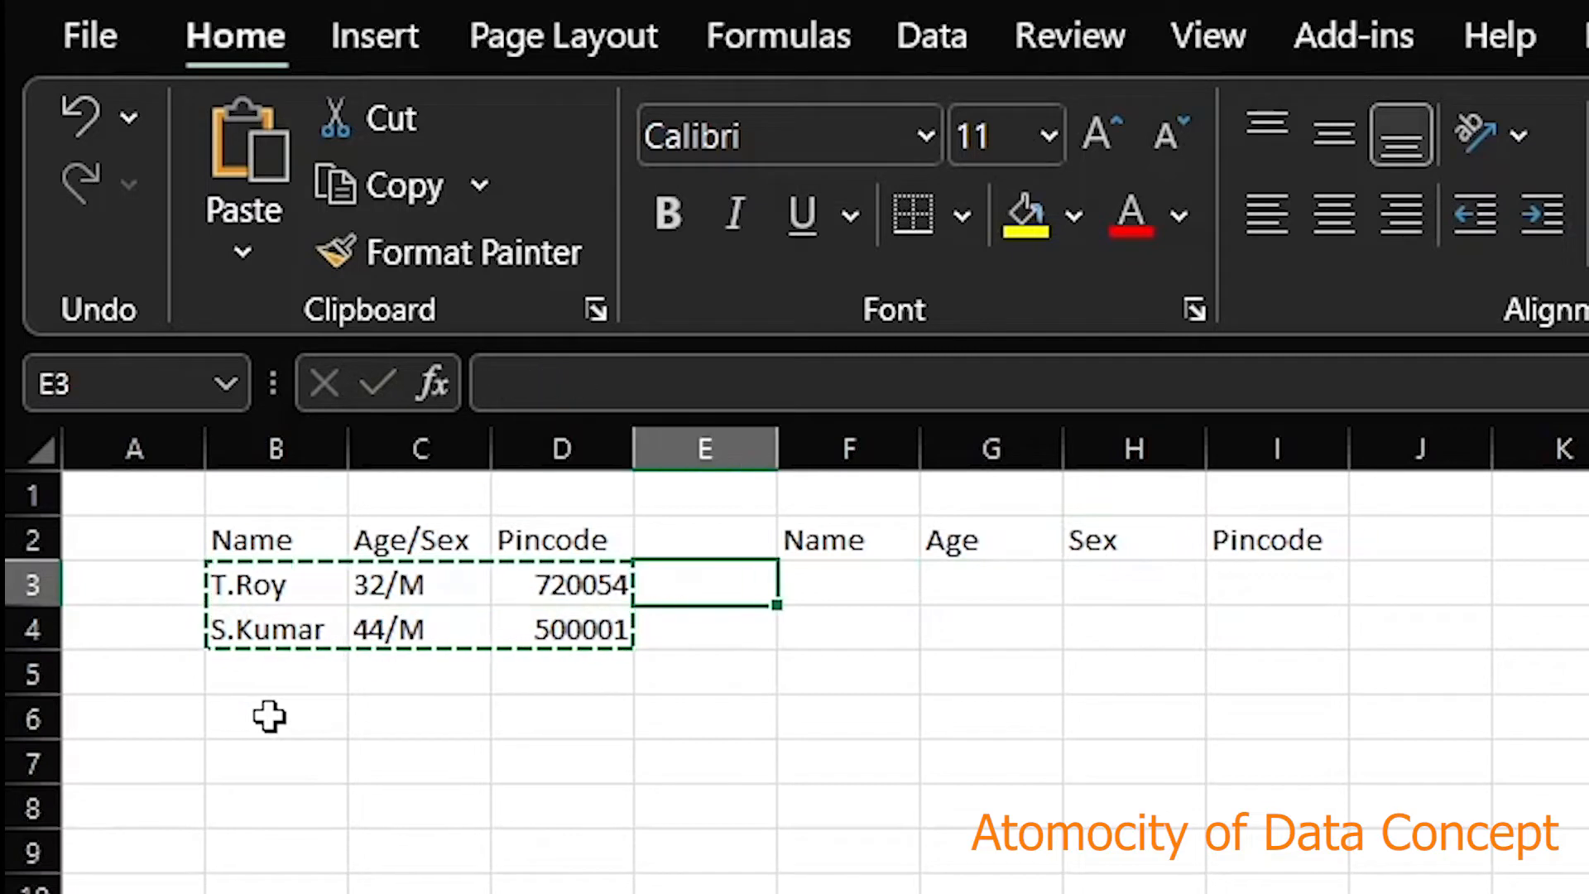
pyautogui.press('Right')
pyautogui.hotkey('ctrl', 'v')
pyautogui.press('Escape')
# Move the two pincodes into the Pincode column and clear the Sex cells
pyautogui.press('Right')
pyautogui.press('Right')
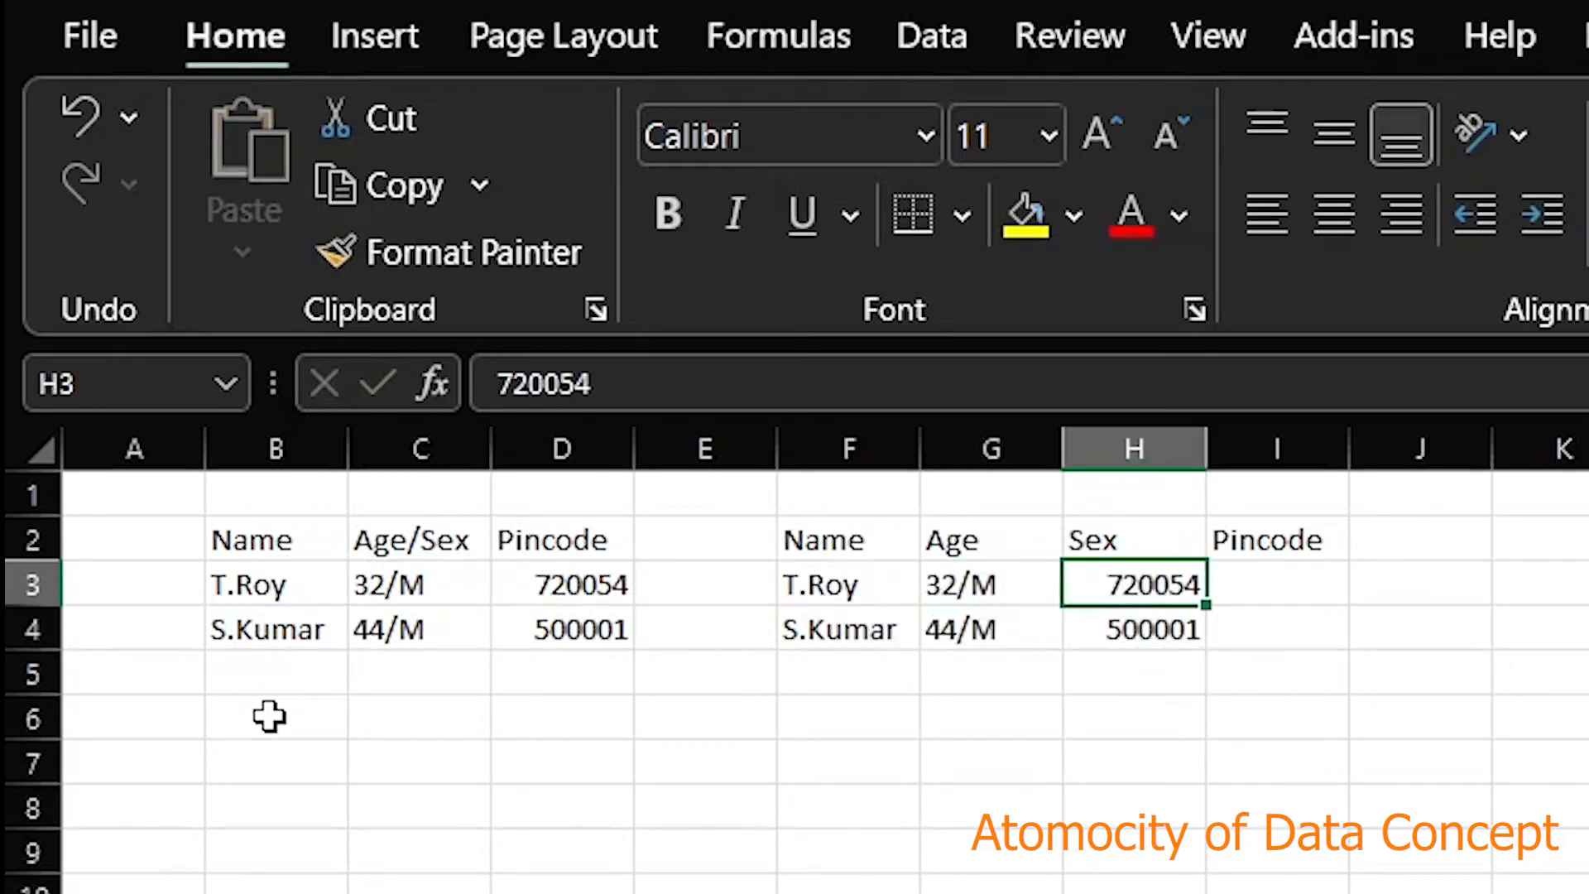
pyautogui.hotkey('shift', 'Down')
pyautogui.hotkey('ctrl', 'x')
pyautogui.press('Right')
pyautogui.hotkey('ctrl', 'v')
pyautogui.press('Left')
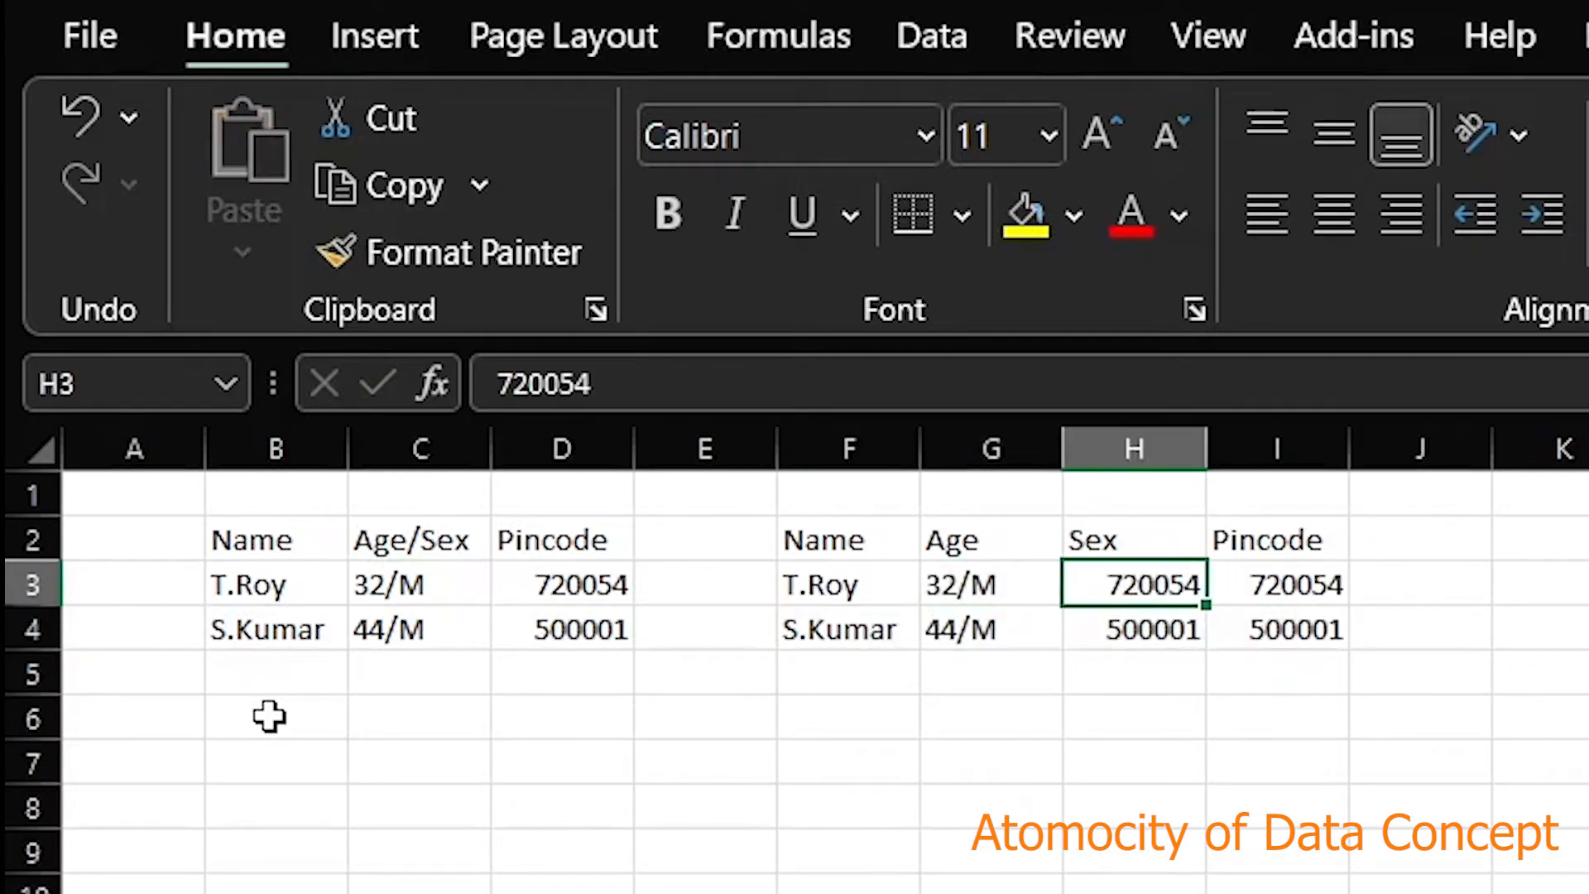
pyautogui.press('Delete')
pyautogui.press('Down')
pyautogui.press('Delete')
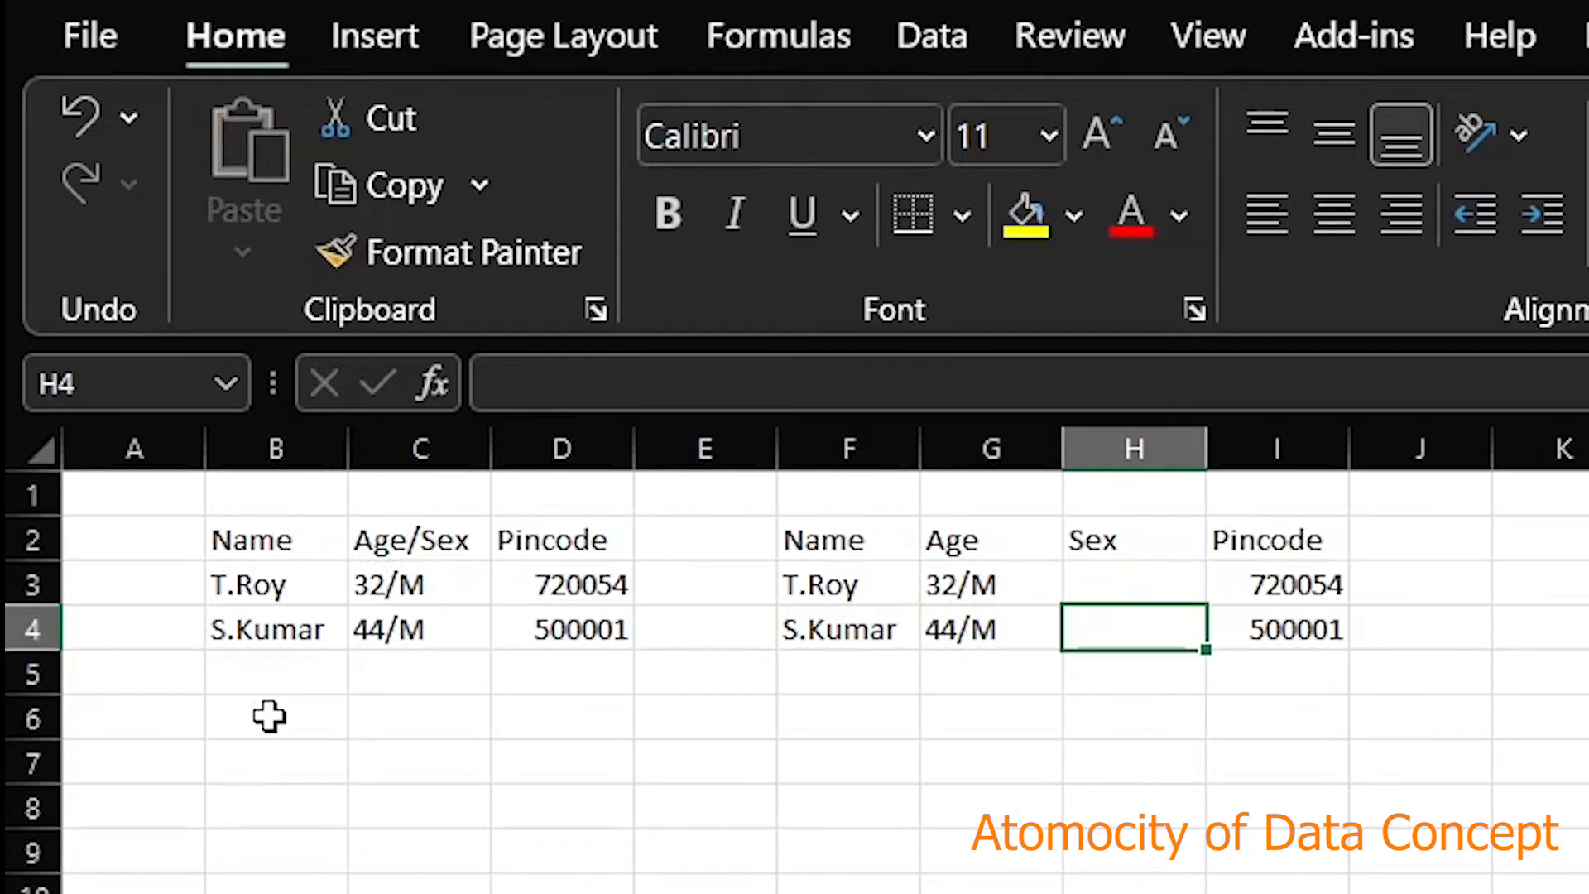
# Fill both Sex cells with Male
pyautogui.press('Up')
pyautogui.write('ale')
pyautogui.press('Return')
pyautogui.write('M')
pyautogui.press('Left')
# Strip the /M suffix from the ages, leaving 32 and 44
pyautogui.press('Up')
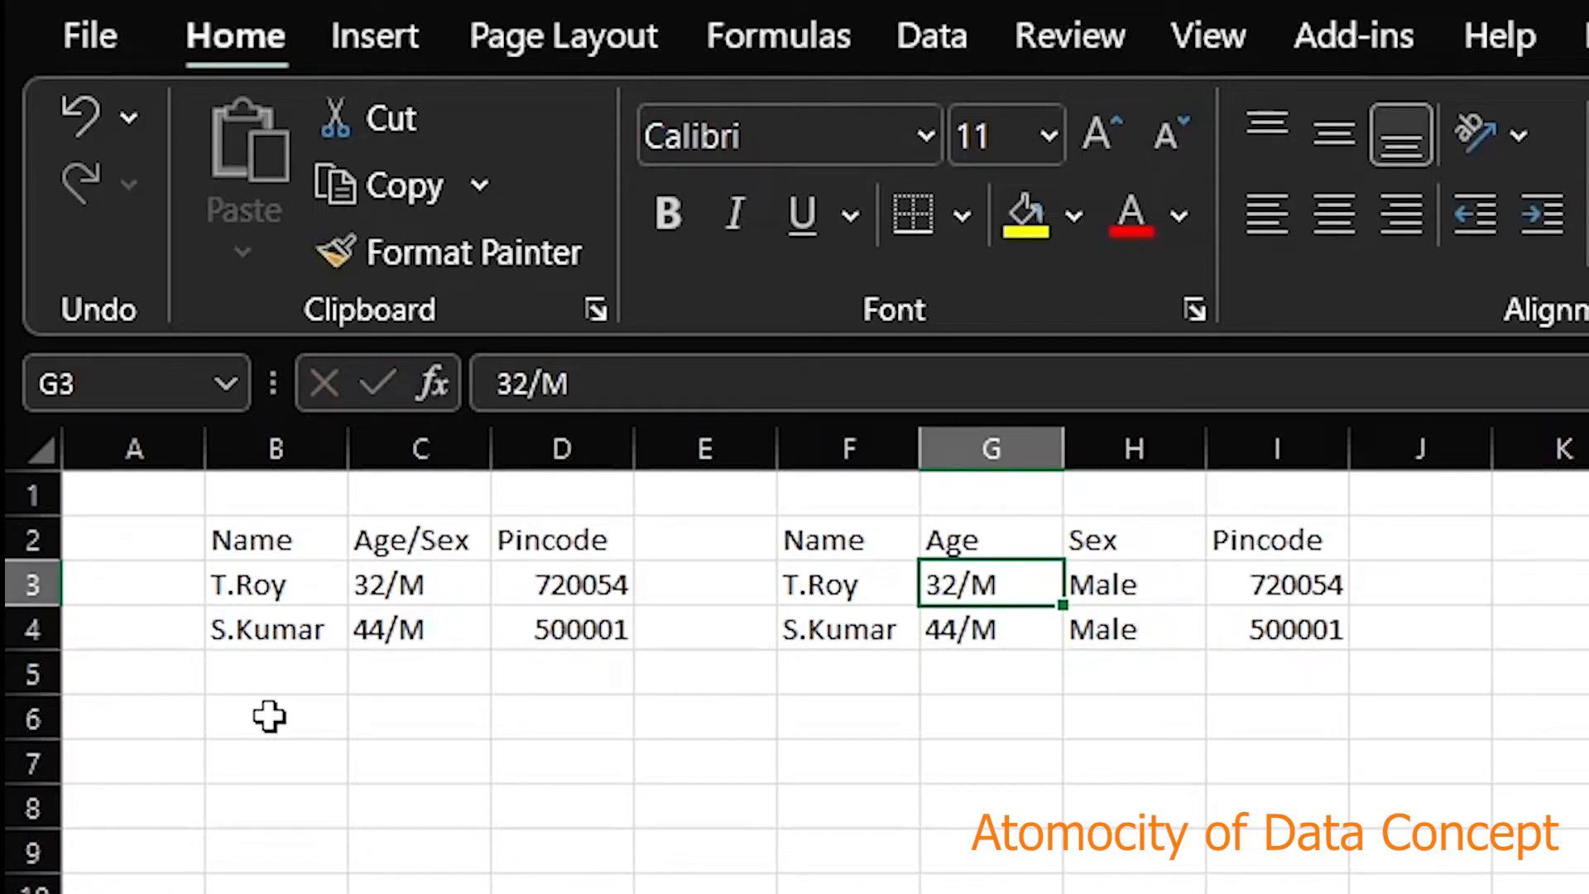
pyautogui.press('F2')
pyautogui.press('BackSpace')
pyautogui.press('BackSpace')
pyautogui.press('Return')
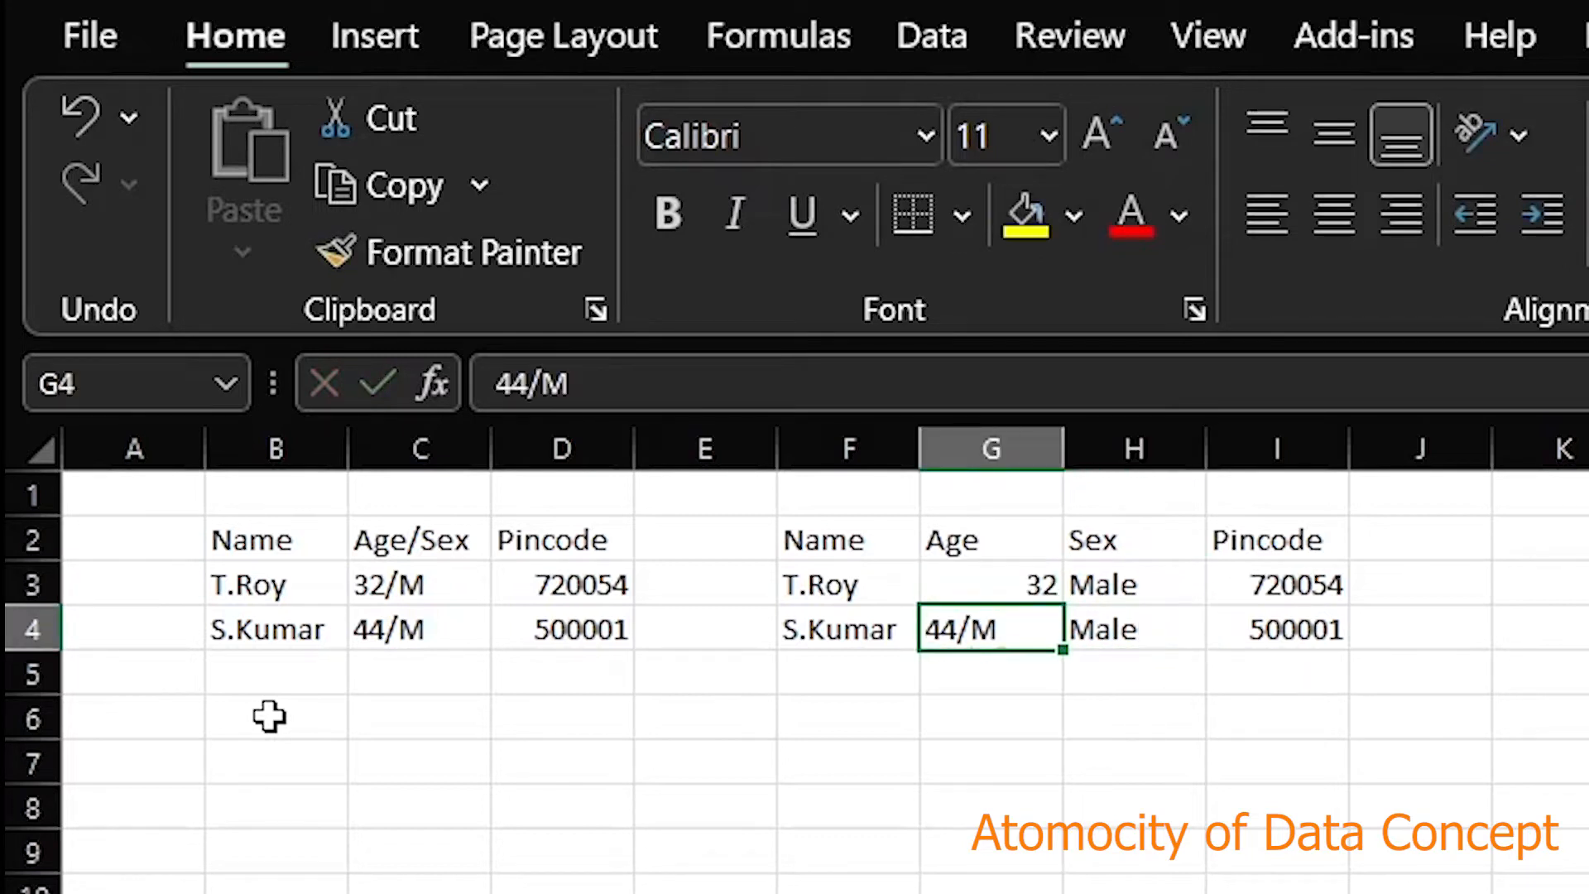
pyautogui.press('F2')
pyautogui.press('BackSpace')
pyautogui.press('BackSpace')
pyautogui.press('Return')
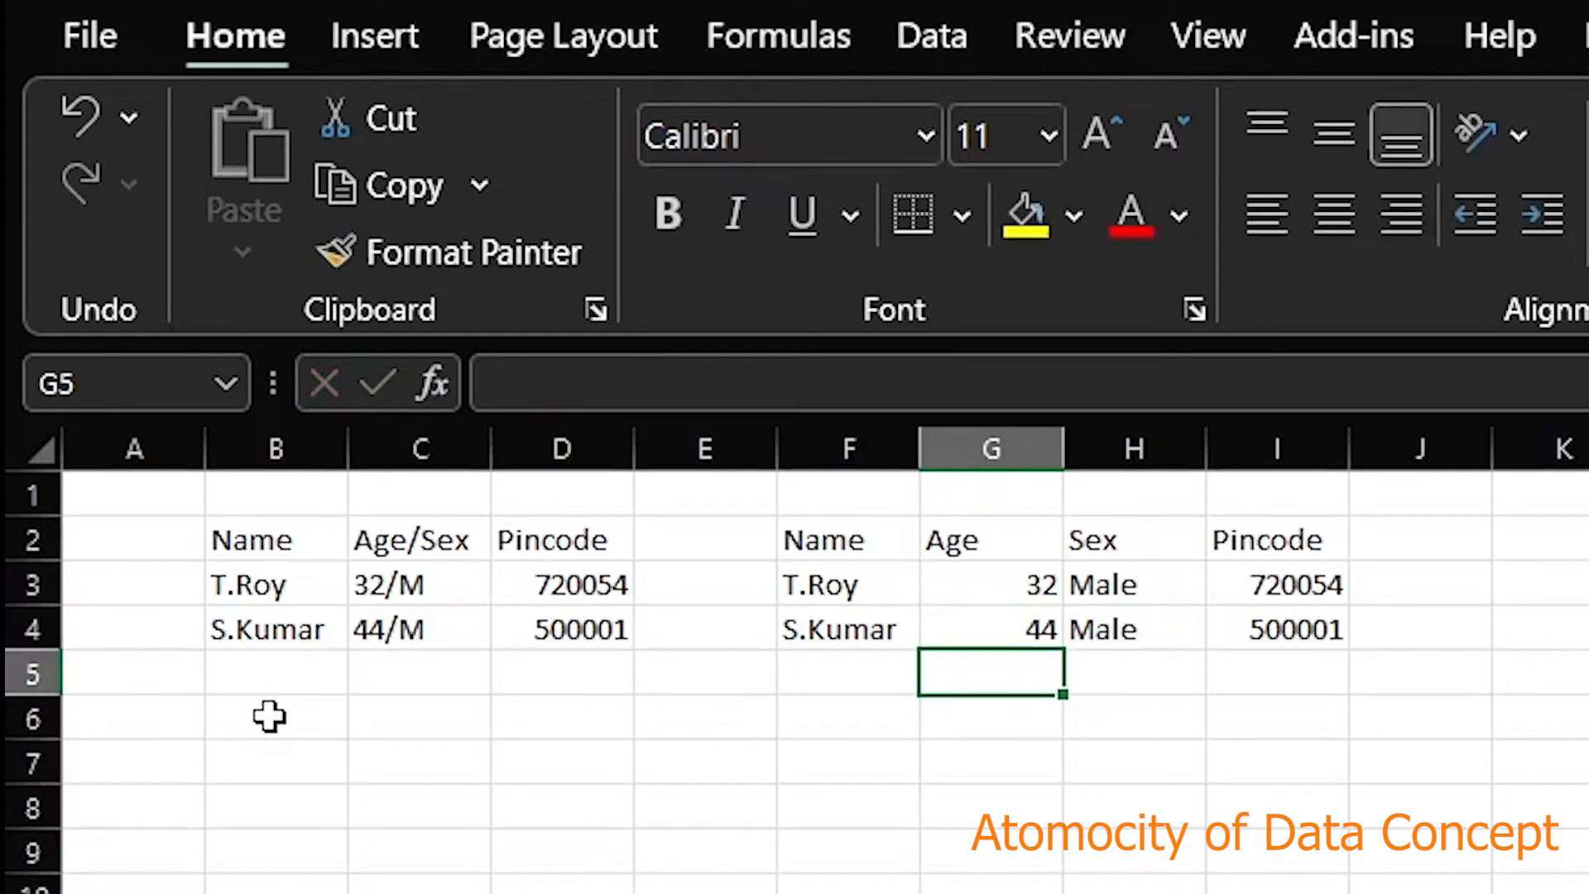
pyautogui.press('Up')
pyautogui.press('Up')
# Select and inspect the new split table in F2:I4
pyautogui.moveTo(762, 543); pyautogui.dragTo(1267, 624)
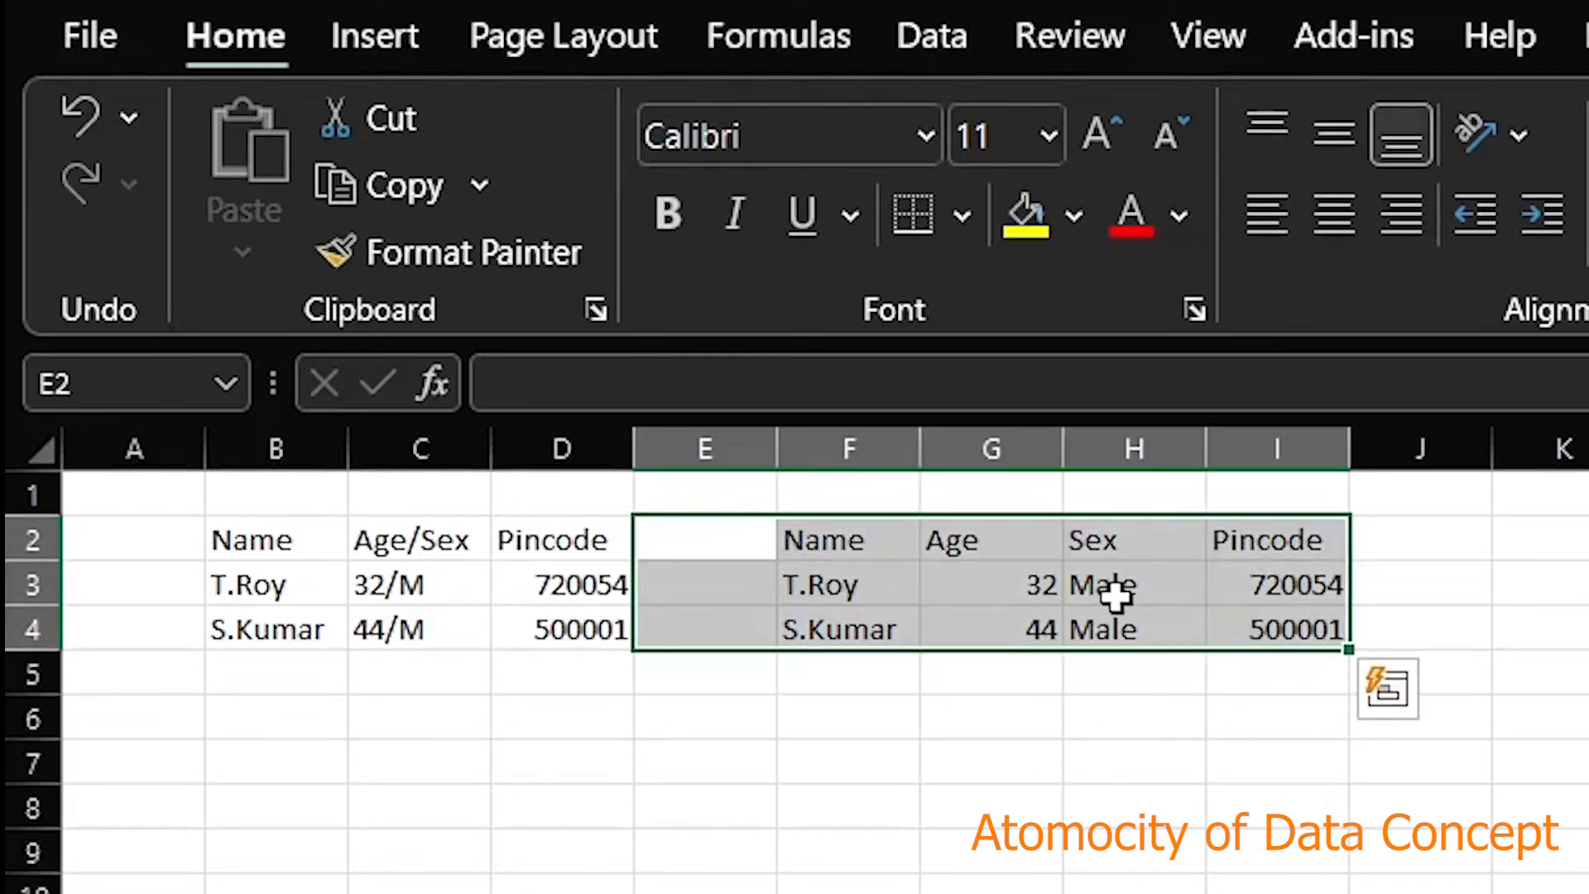
pyautogui.click(822, 589)
pyautogui.moveTo(812, 550); pyautogui.dragTo(1258, 611)
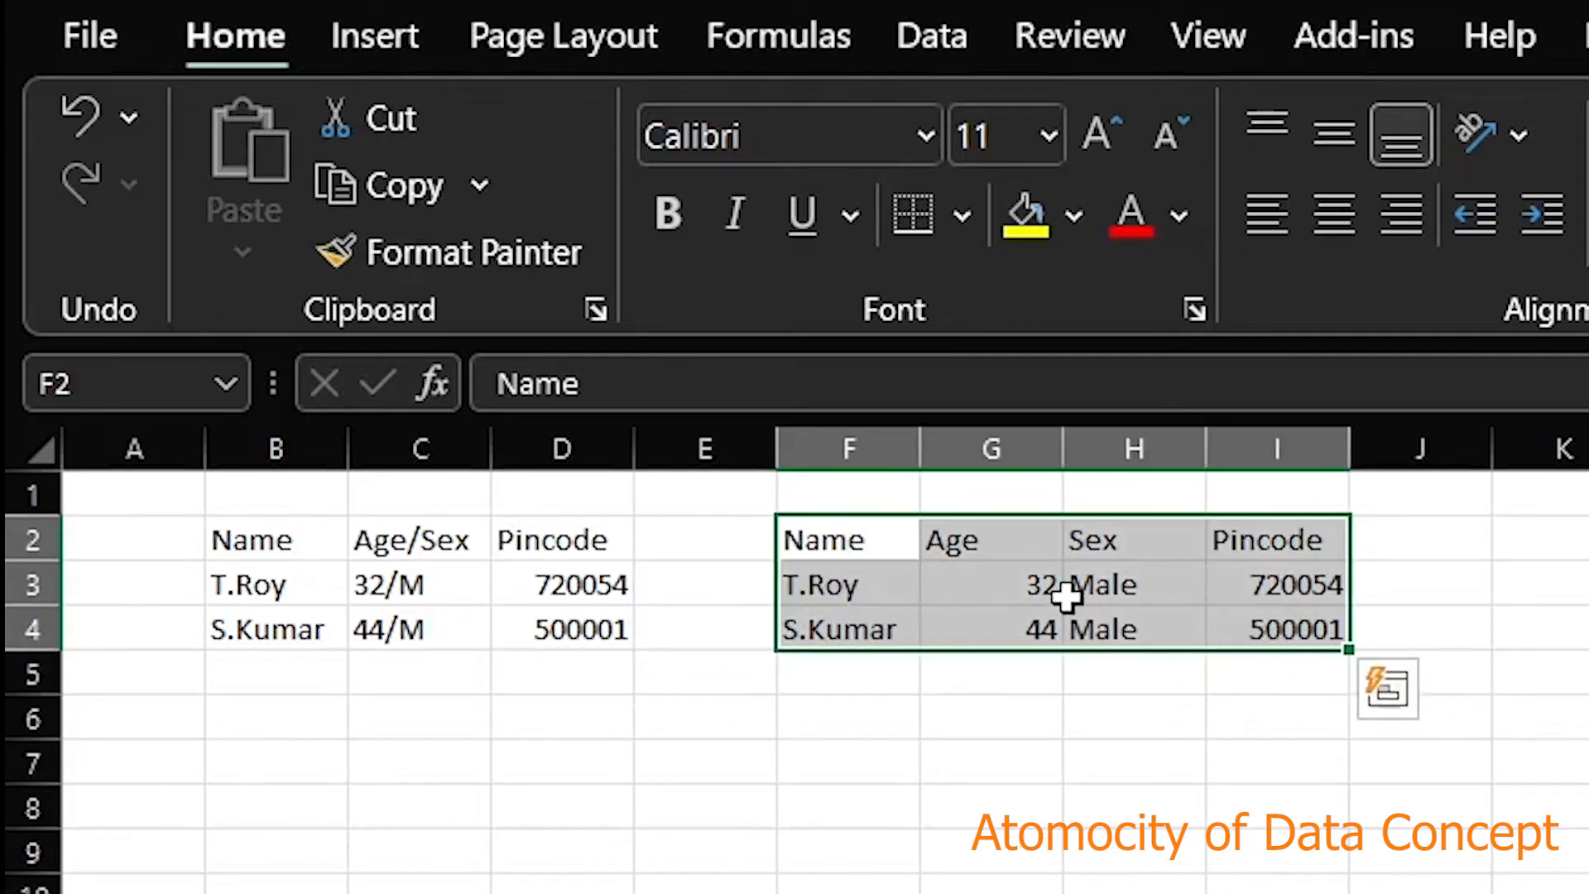
pyautogui.click(866, 536)
pyautogui.click(882, 583)
pyautogui.click(986, 539)
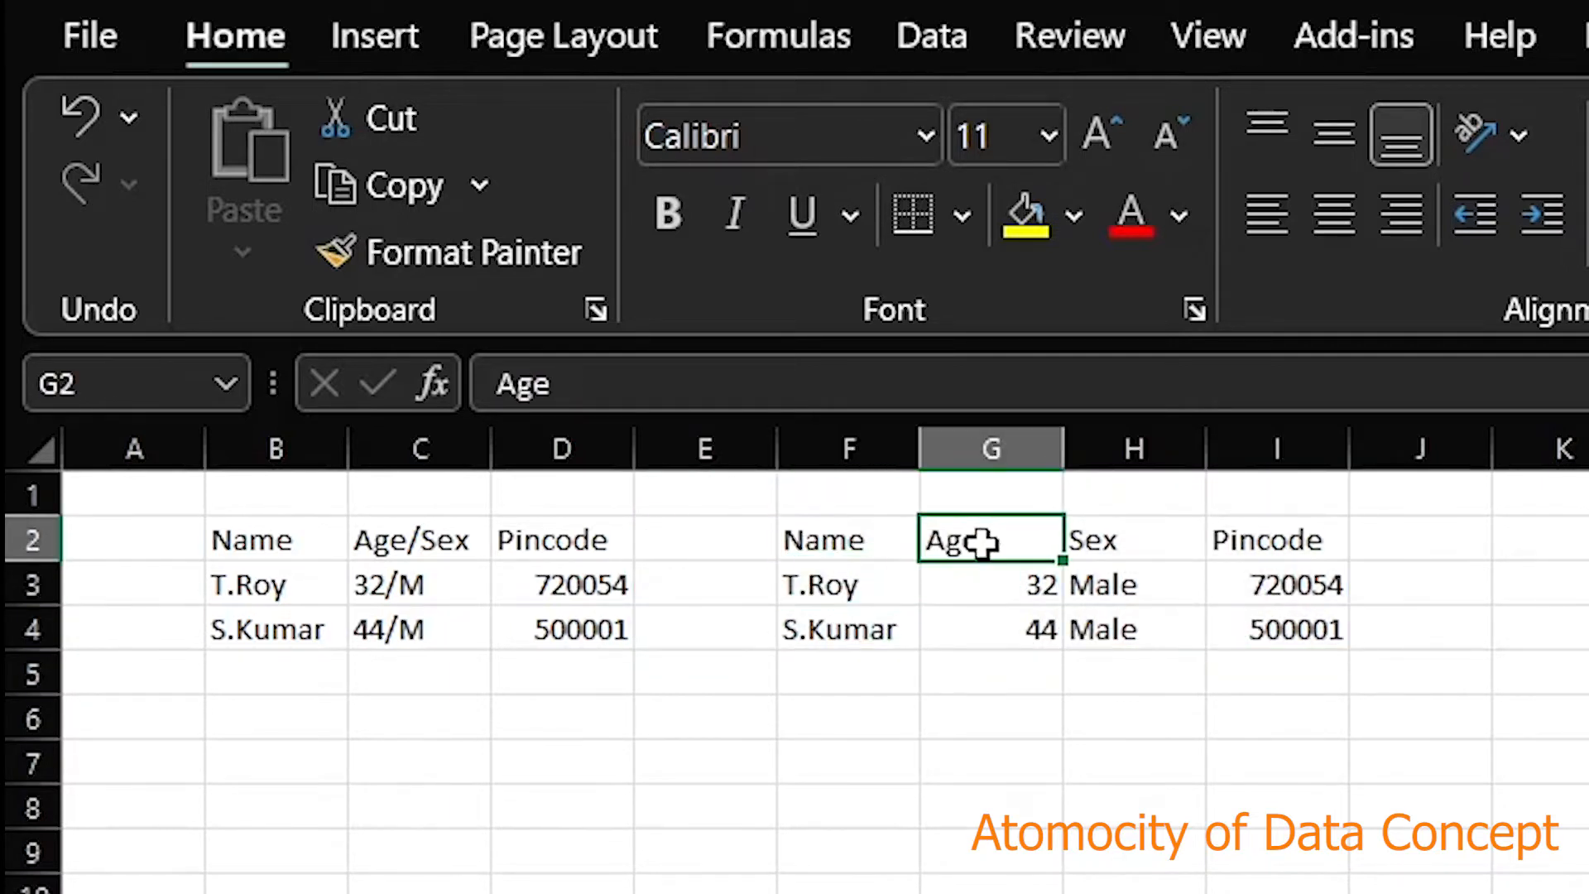
pyautogui.click(1119, 540)
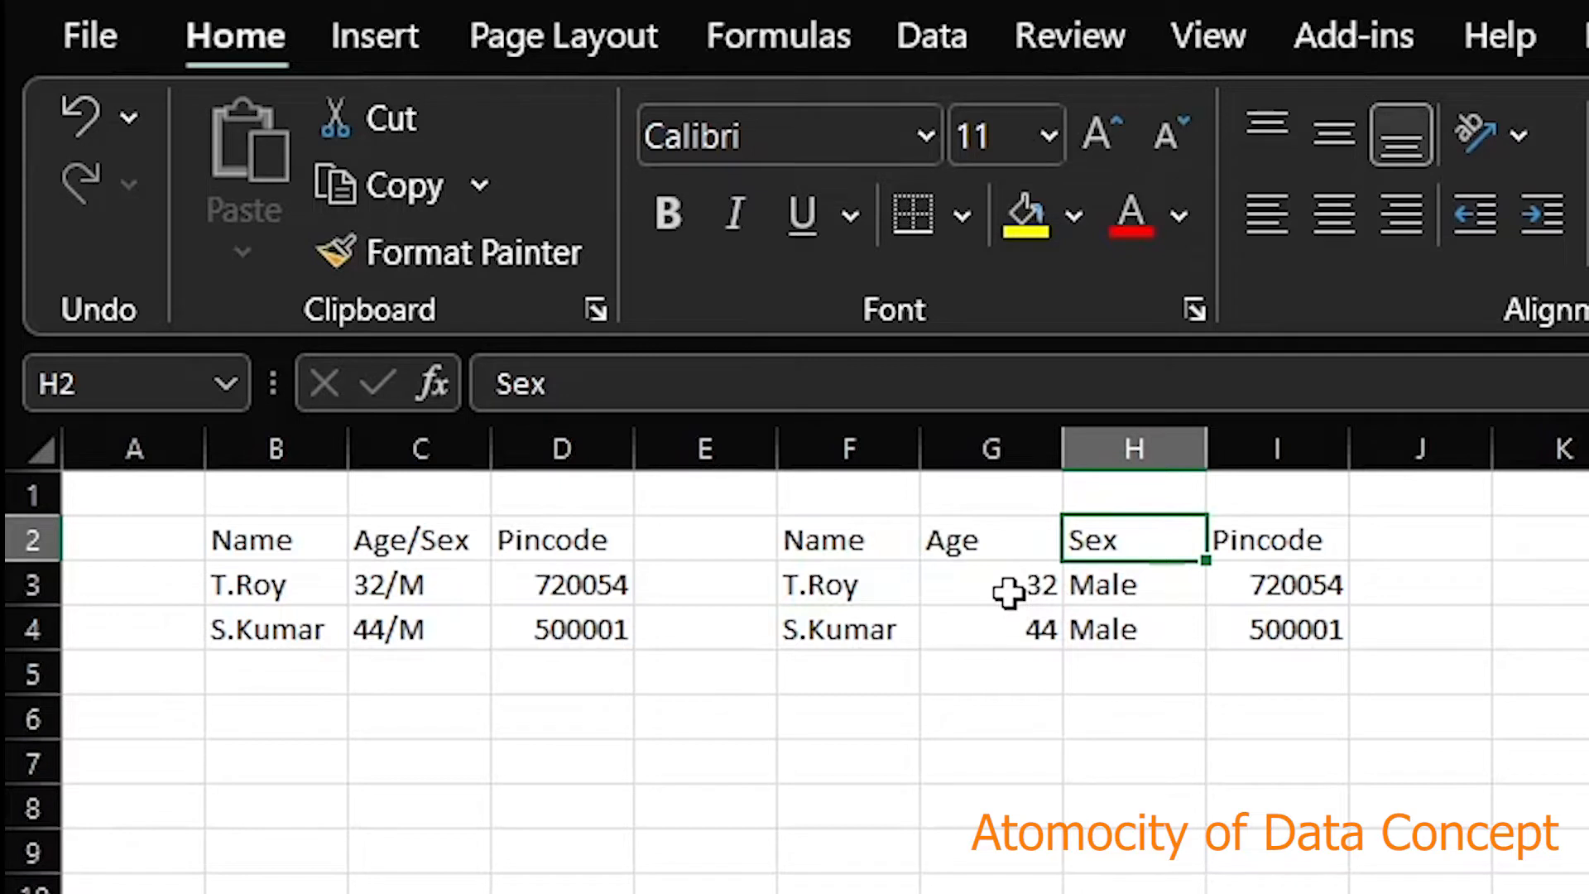
pyautogui.moveTo(852, 539); pyautogui.dragTo(1263, 639)
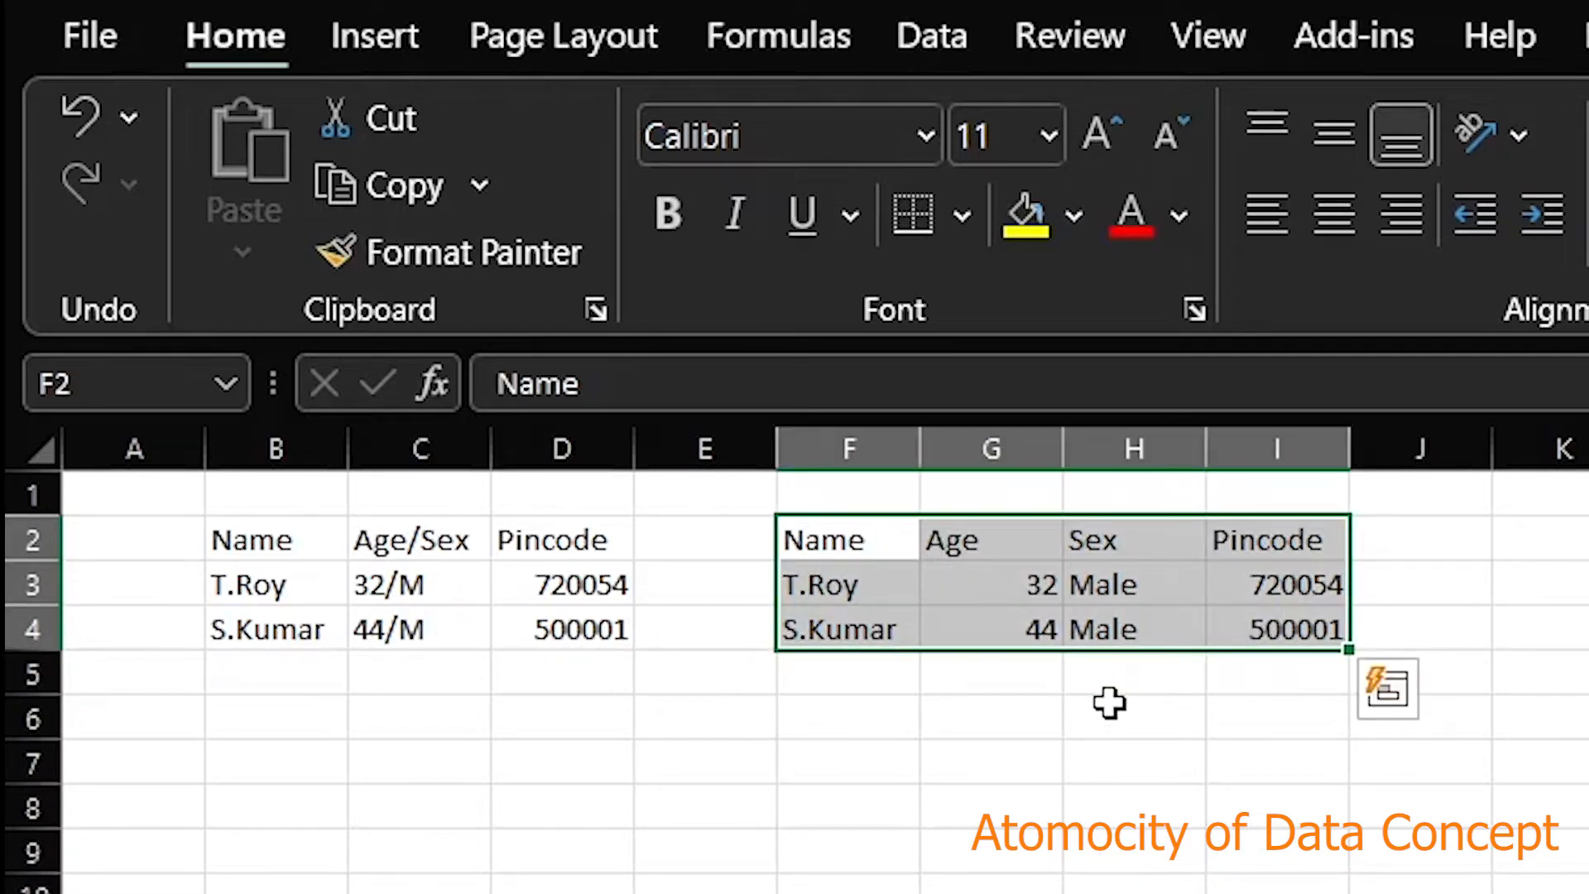
# Color the original B2:D4 table's text red
pyautogui.moveTo(312, 549); pyautogui.dragTo(594, 637)
pyautogui.click(1138, 223)
pyautogui.click(1168, 675)
# Make the split F2:I4 table's text bold
pyautogui.moveTo(855, 554); pyautogui.dragTo(1287, 610)
pyautogui.click(672, 214)
pyautogui.click(1021, 822)
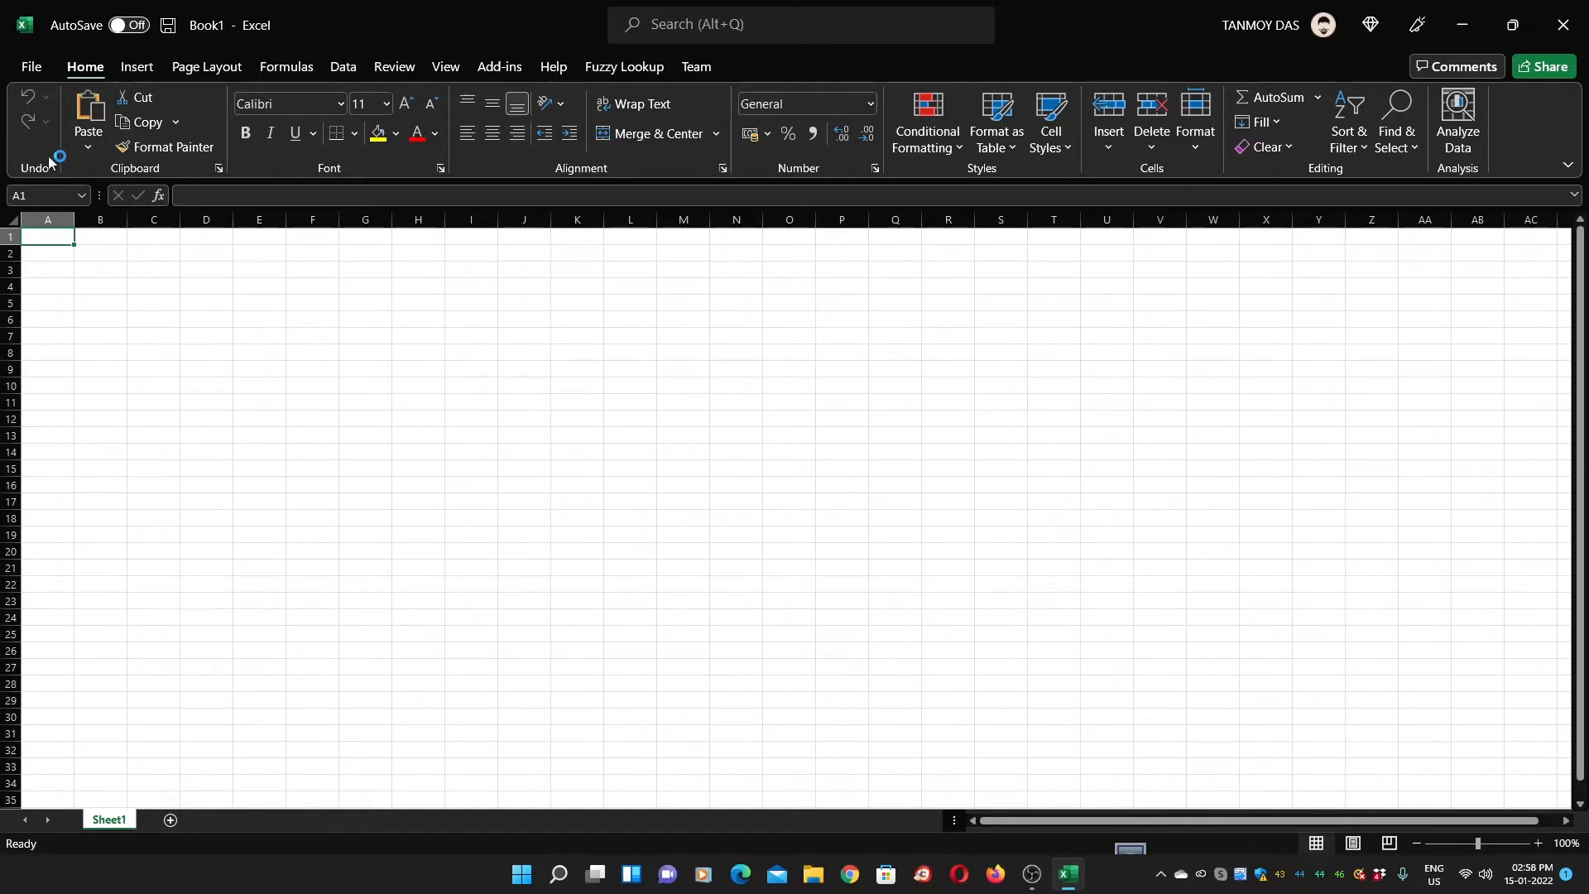
# Browse the Insert, Page Layout, Formulas, Data, Review and View ribbons, then return to Home
pyautogui.click(139, 73)
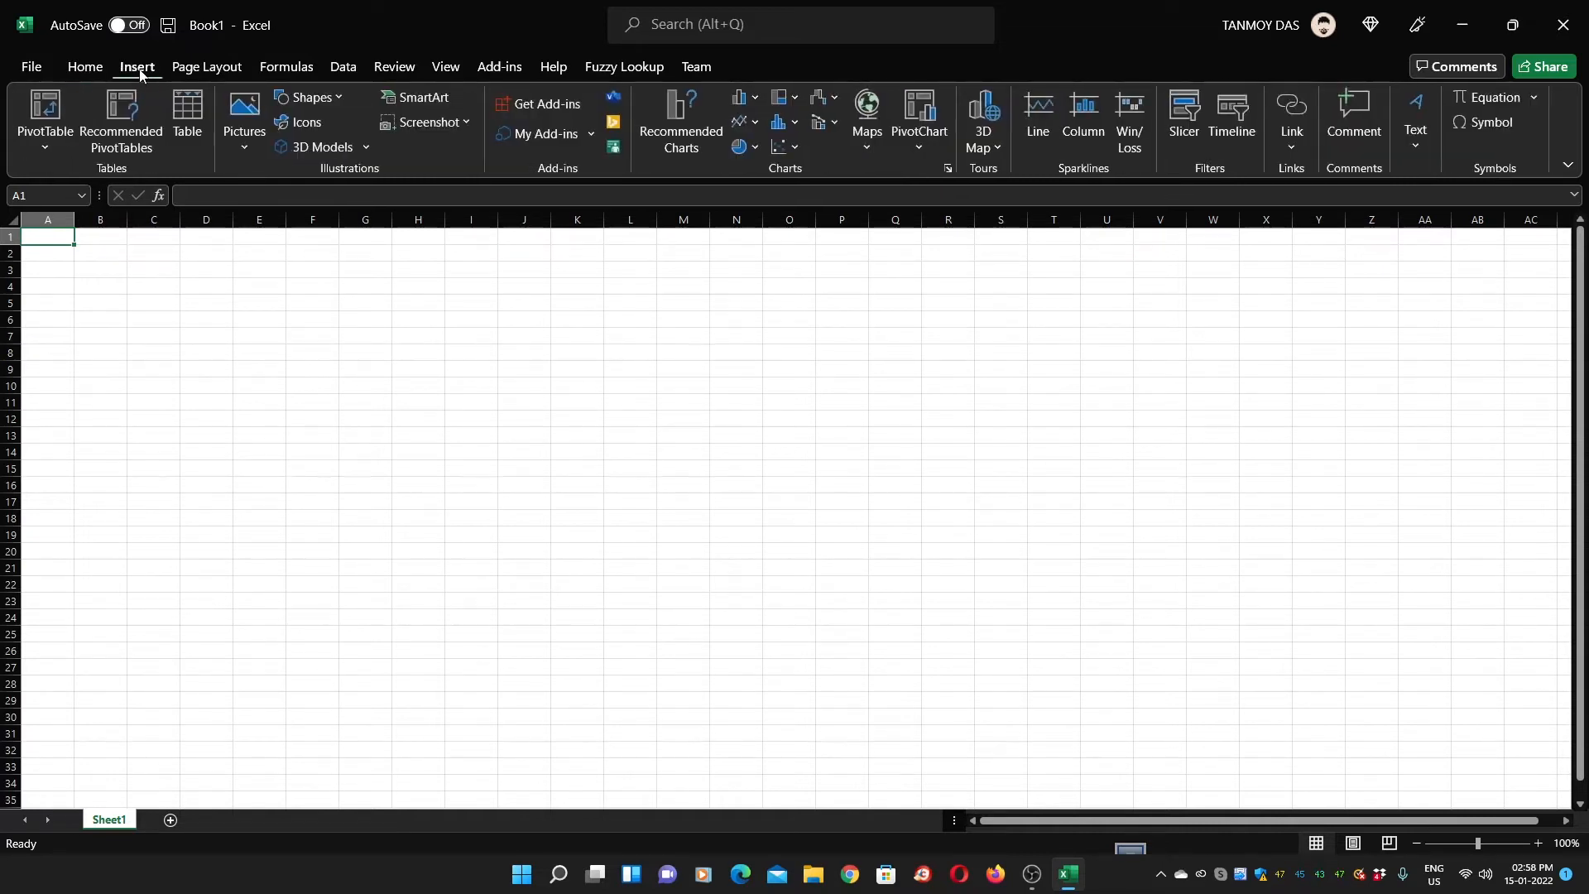
pyautogui.click(198, 68)
pyautogui.click(274, 67)
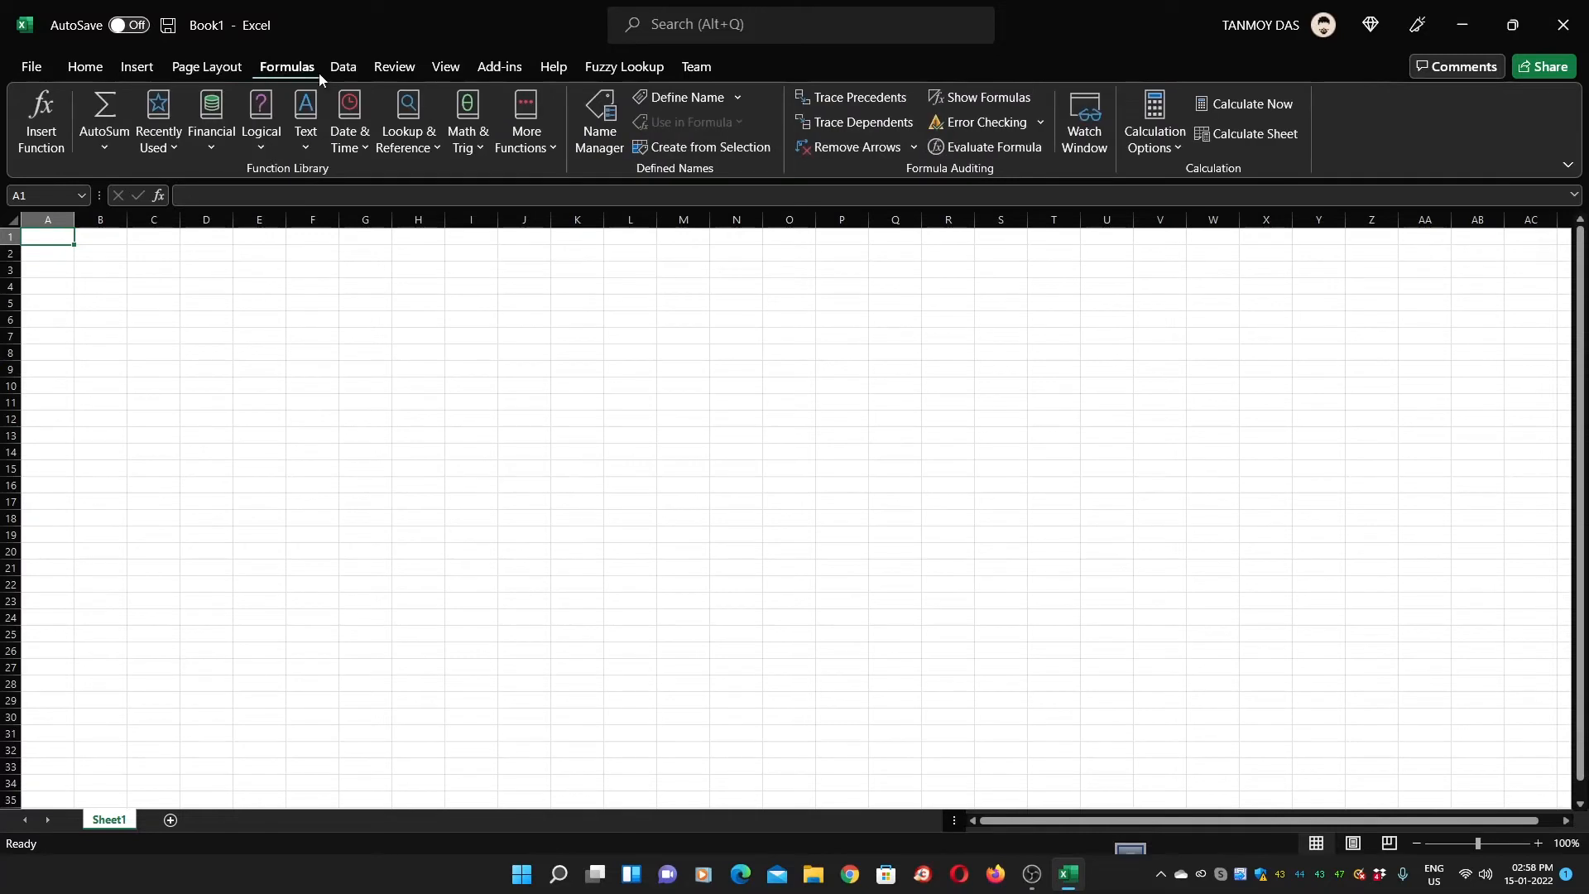
pyautogui.click(344, 72)
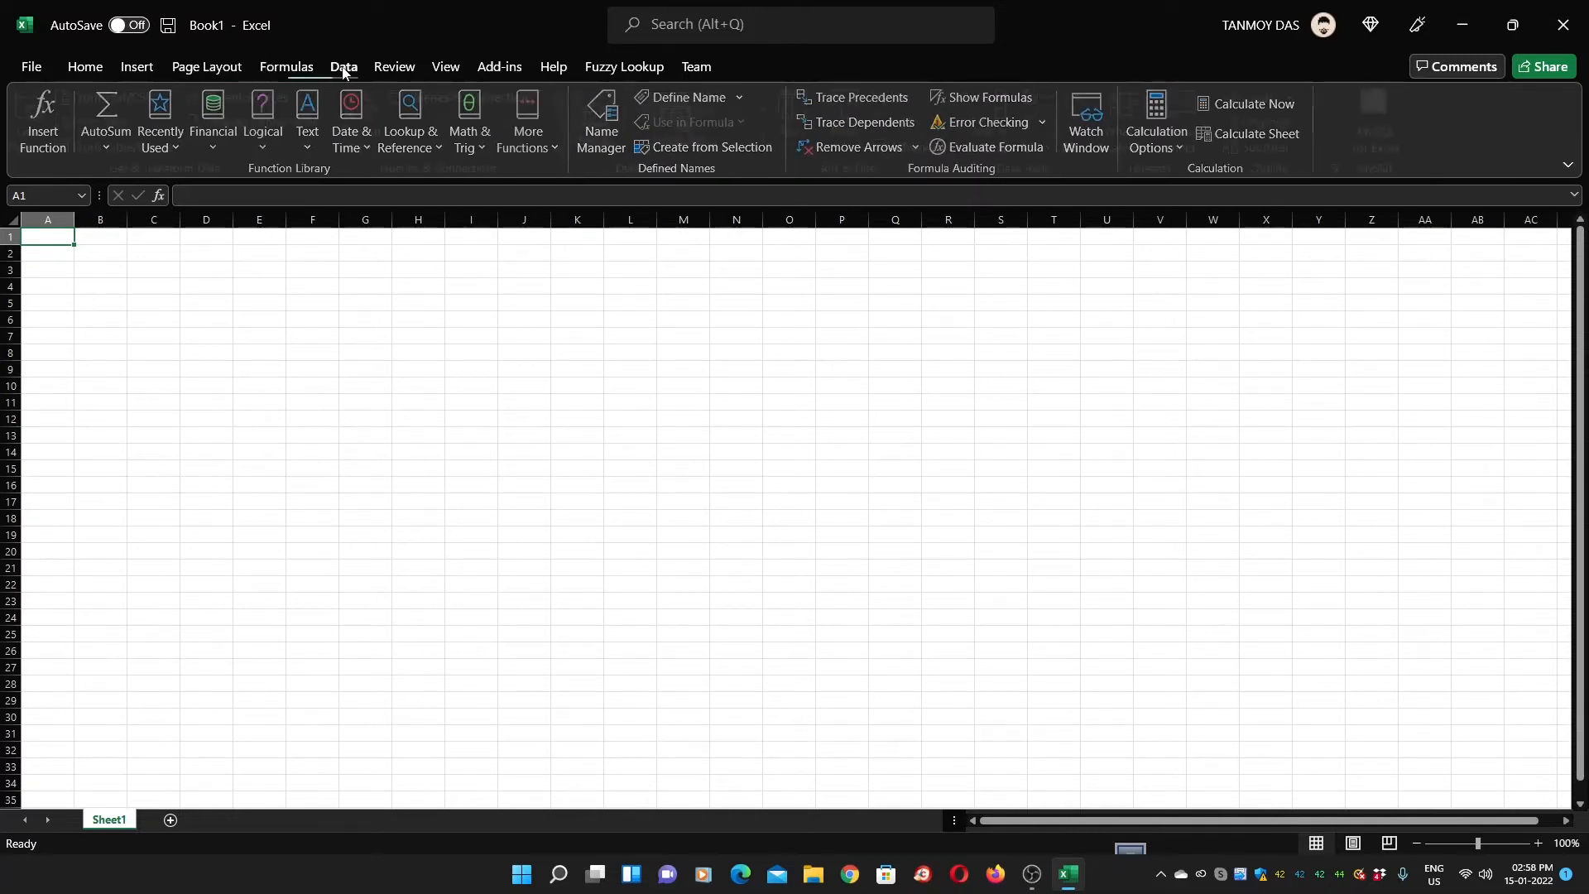
pyautogui.click(390, 67)
pyautogui.click(436, 70)
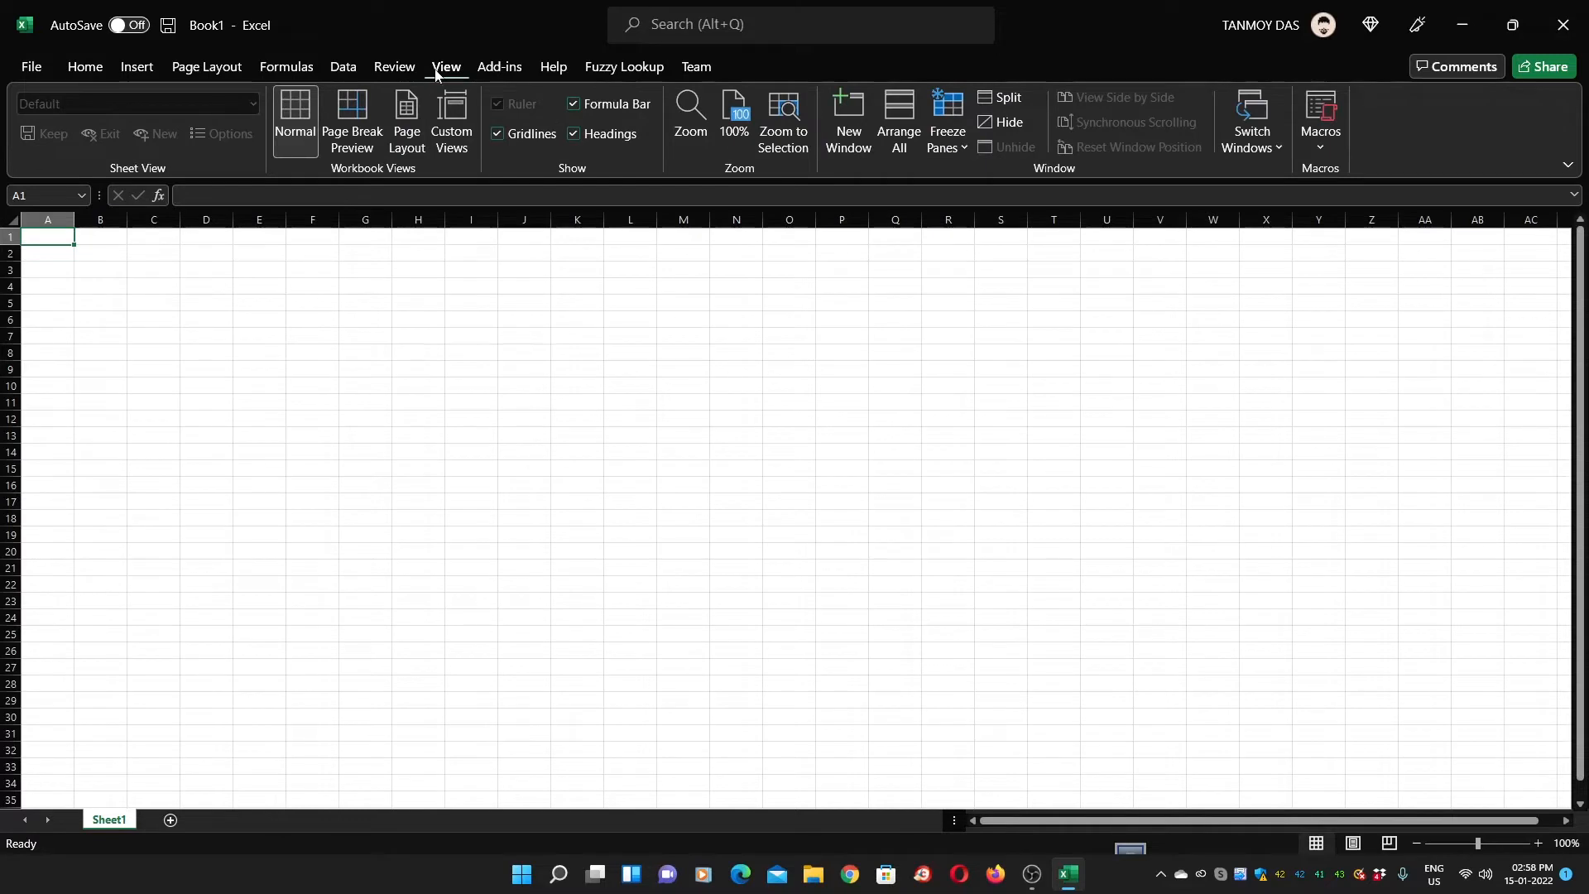
pyautogui.click(88, 70)
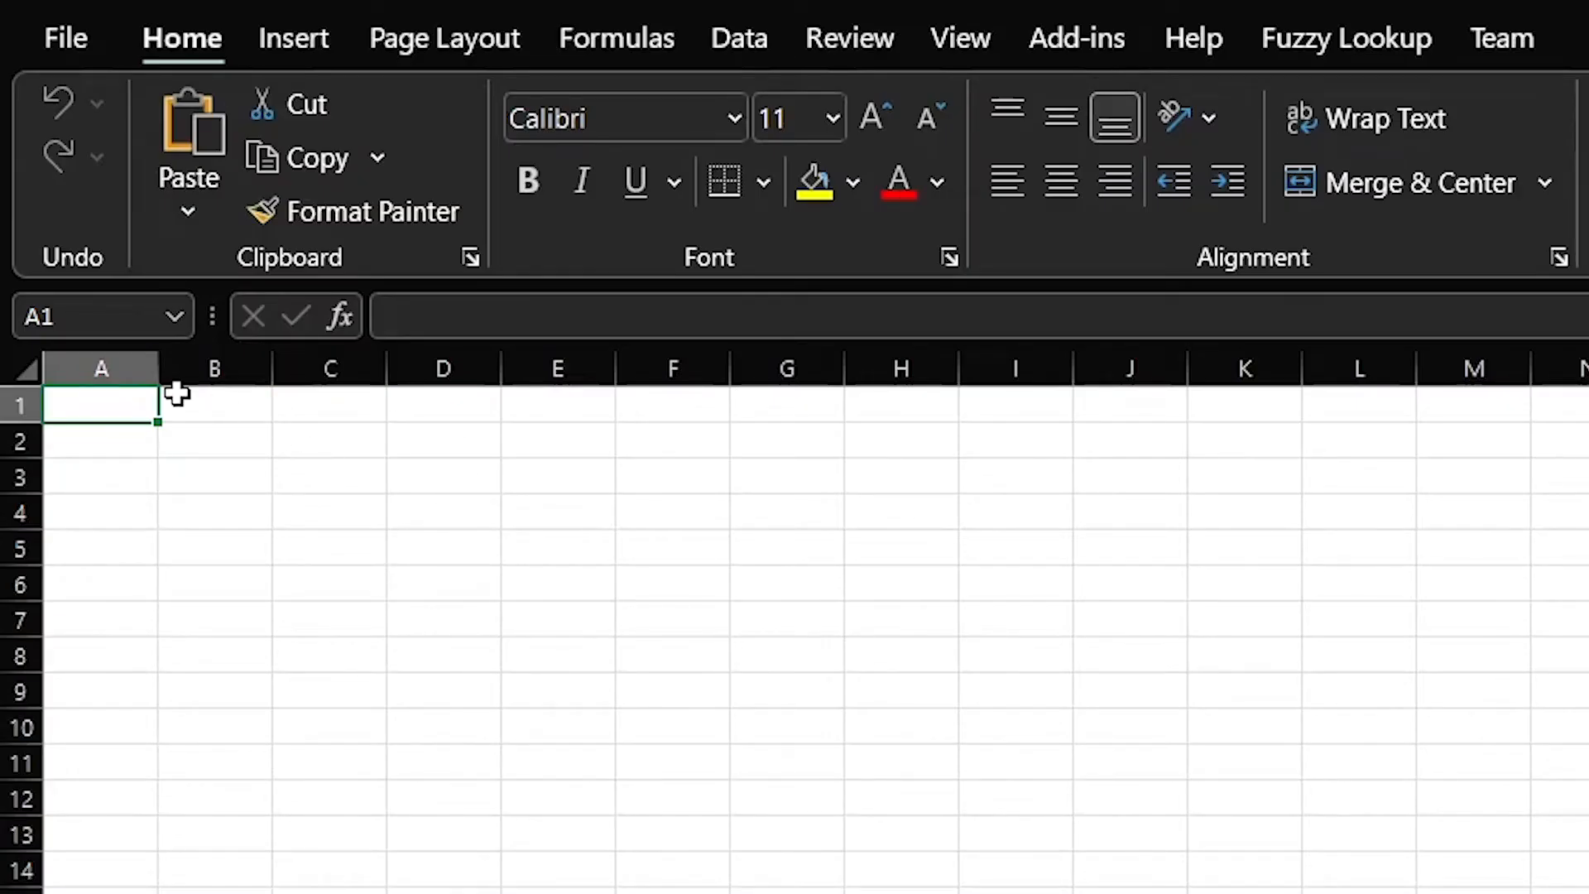
# Practise selecting individual cells around D3, then the whole of column D
pyautogui.click(192, 426)
pyautogui.click(355, 489)
pyautogui.click(643, 568)
pyautogui.click(739, 510)
pyautogui.click(611, 486)
pyautogui.click(452, 466)
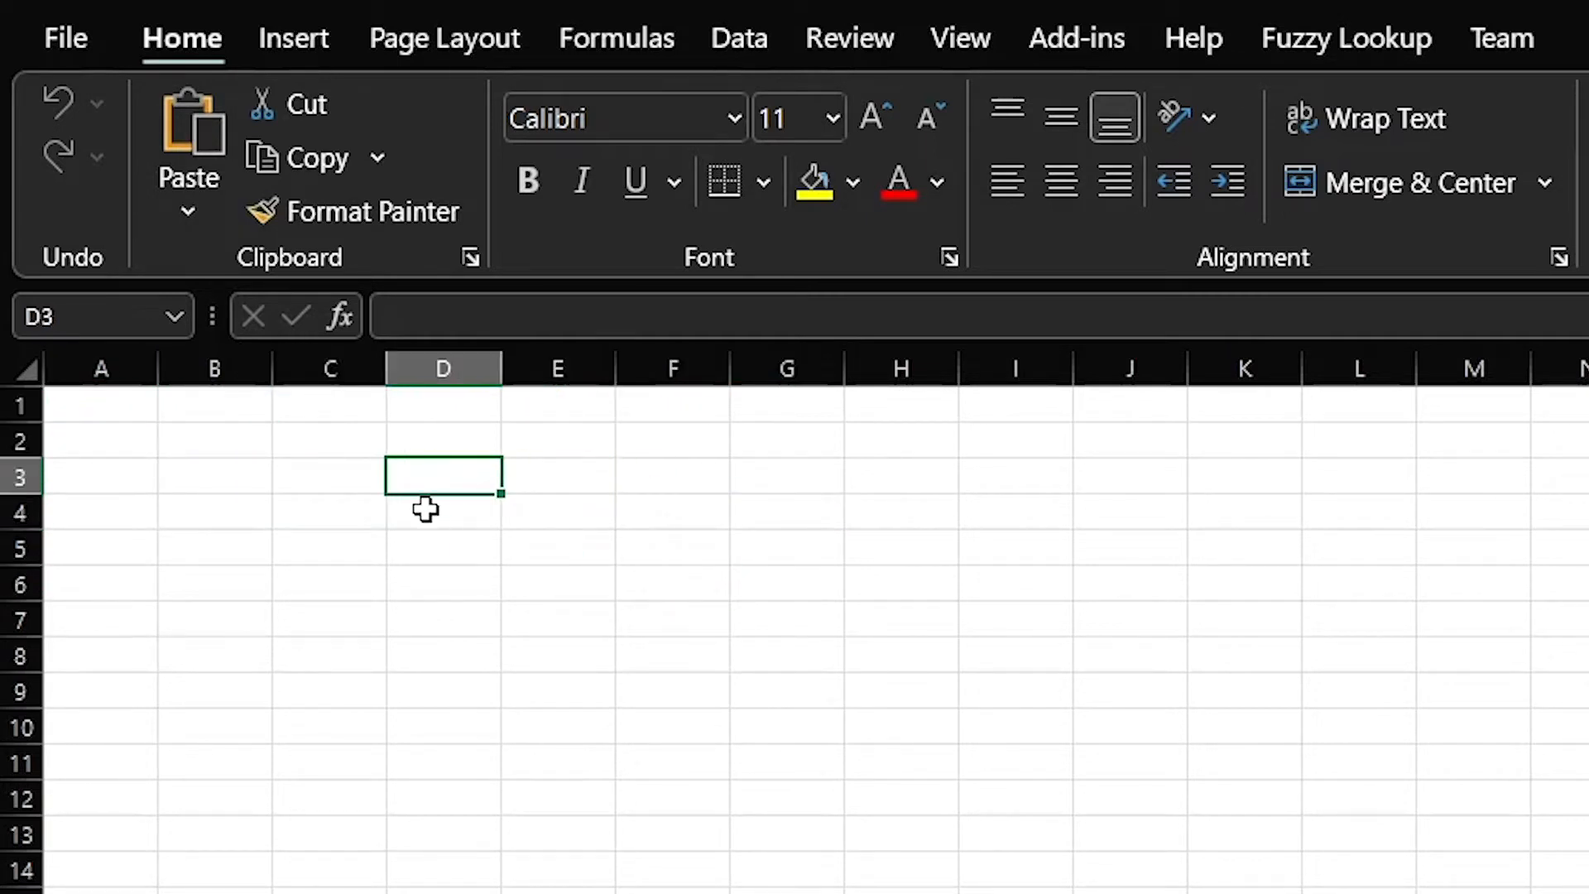
pyautogui.click(427, 546)
pyautogui.click(423, 510)
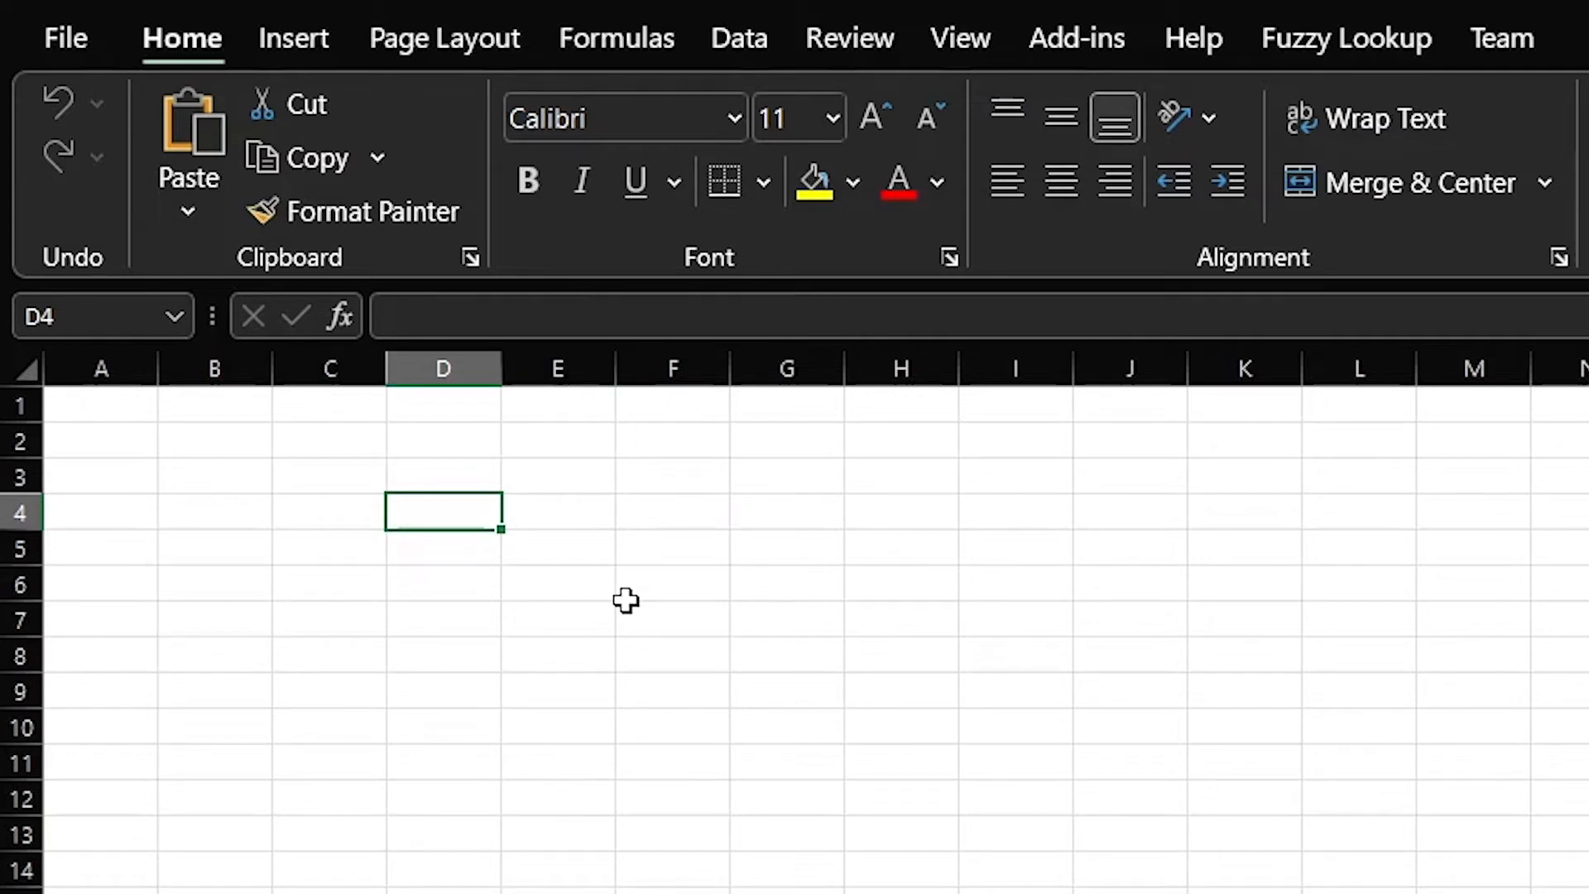
pyautogui.click(443, 366)
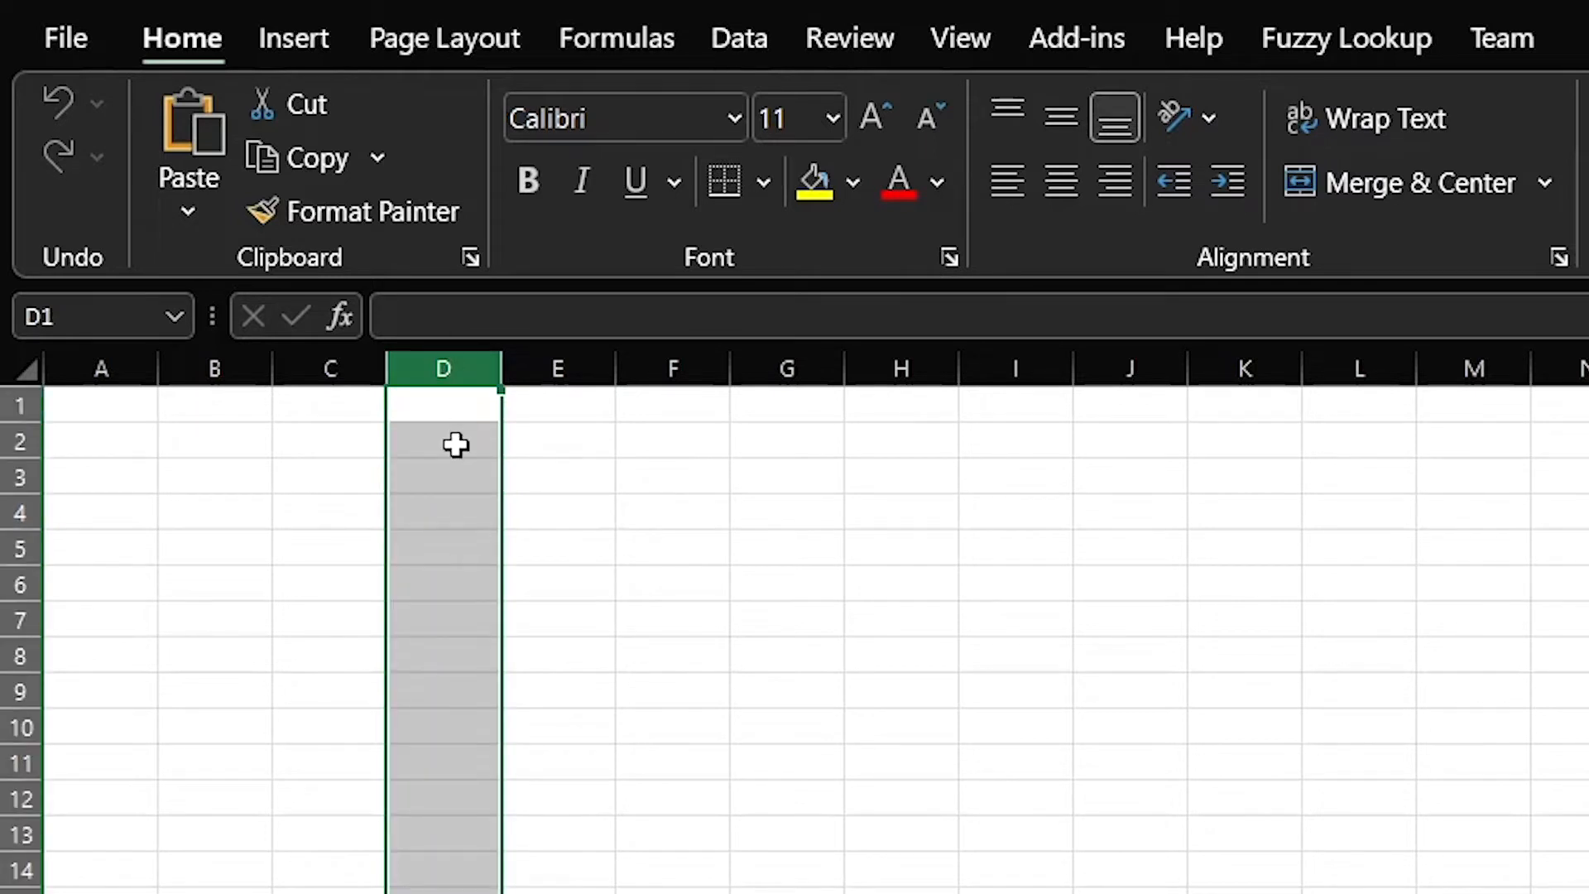
# Enter the word test in cell D3
pyautogui.click(444, 479)
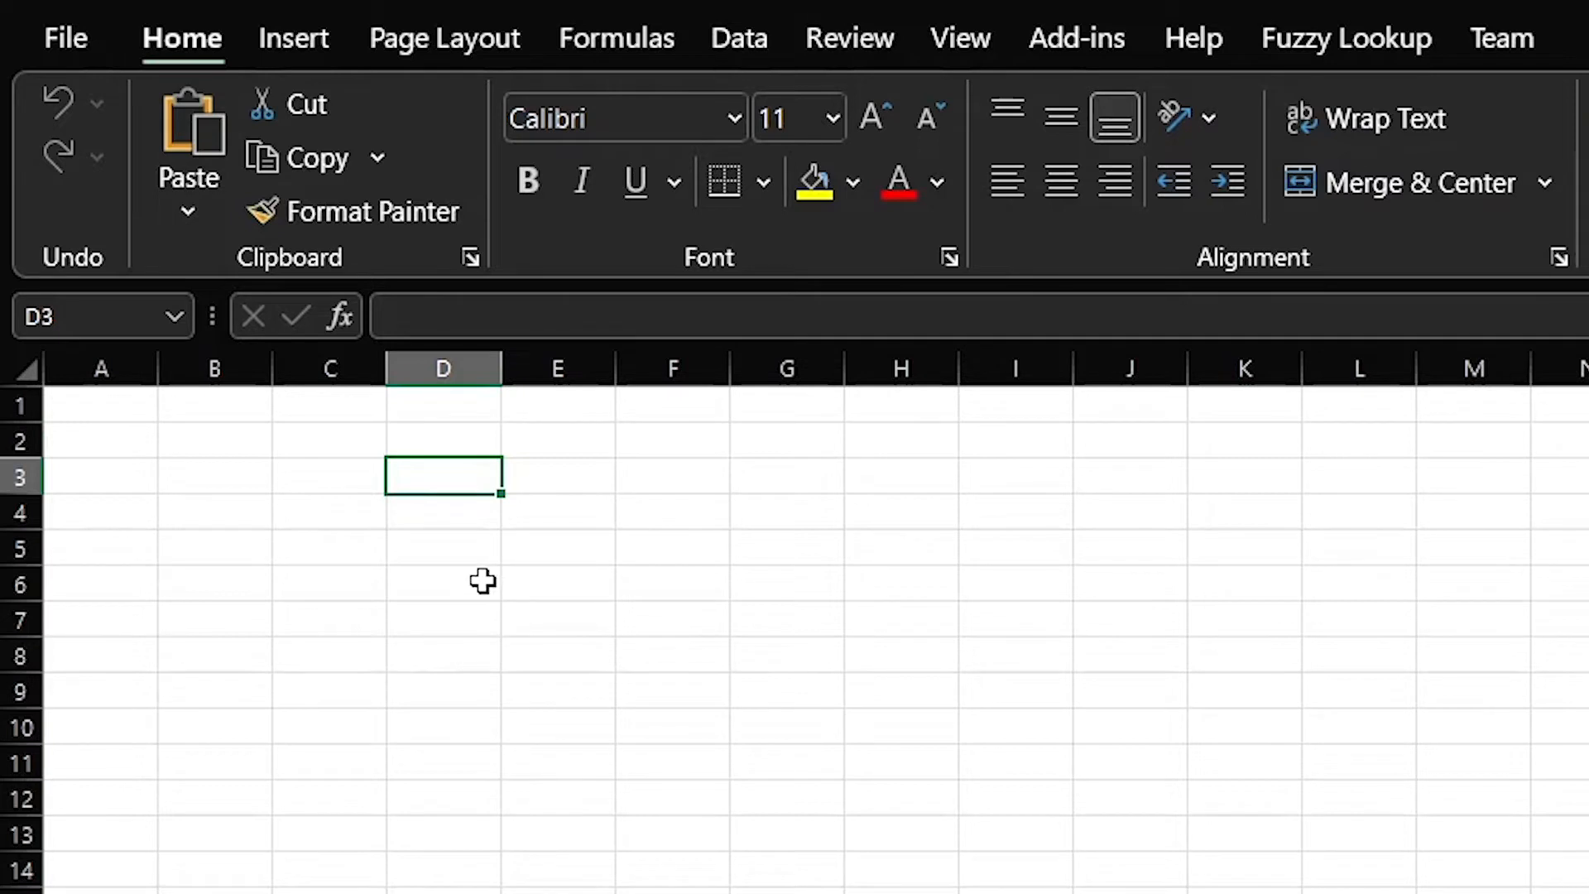
pyautogui.write('testy')
pyautogui.press('BackSpace')
pyautogui.press('Return')
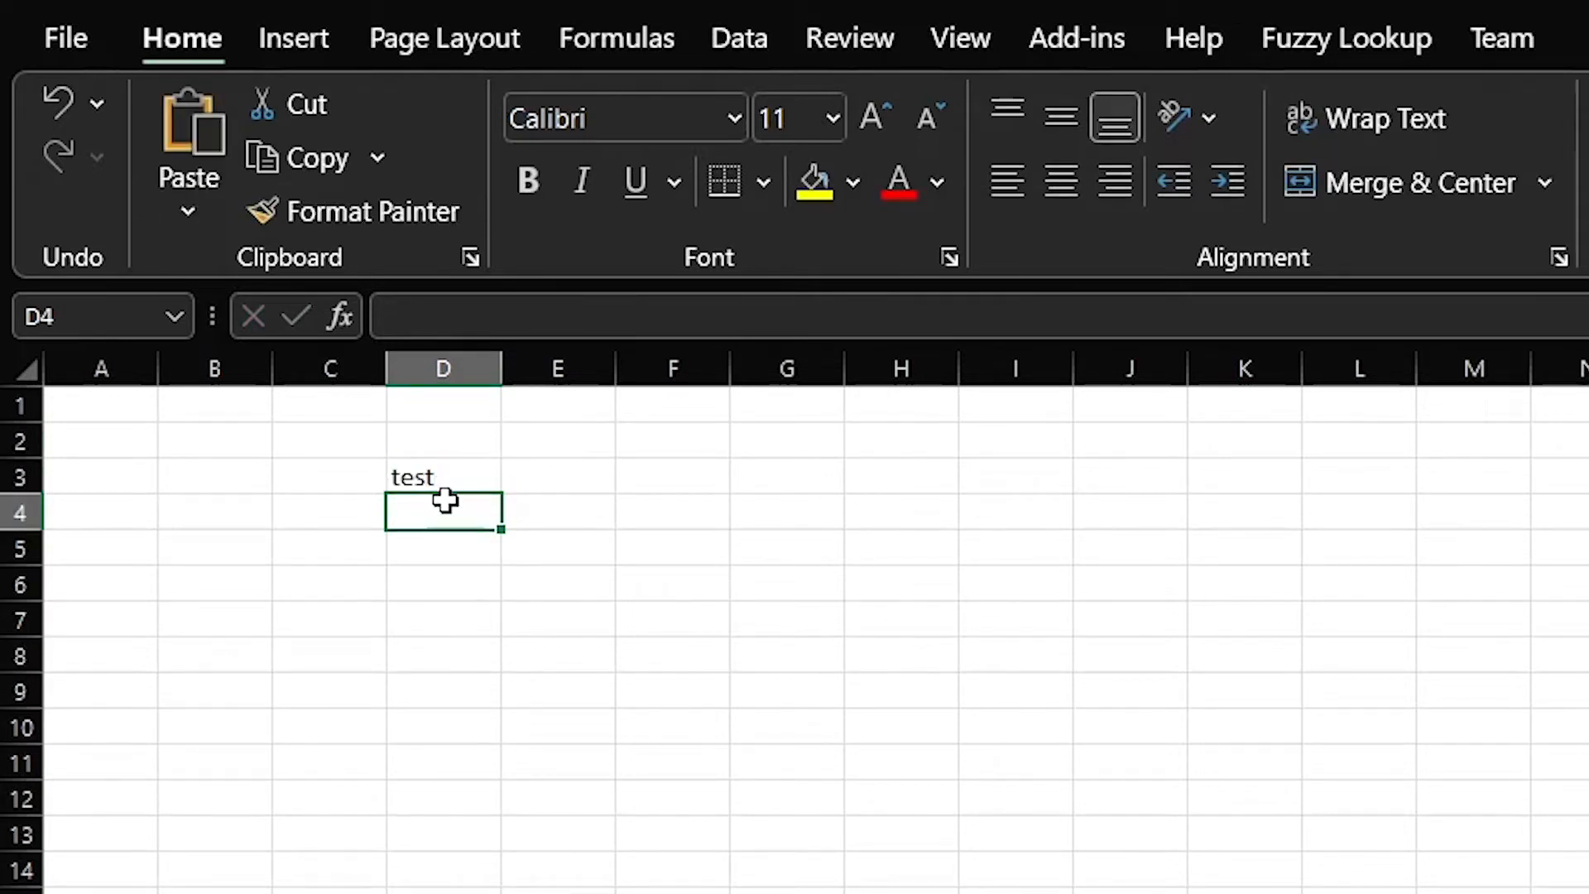
# Select column D and row 3 via their headers, returning to D3 each time
pyautogui.click(440, 471)
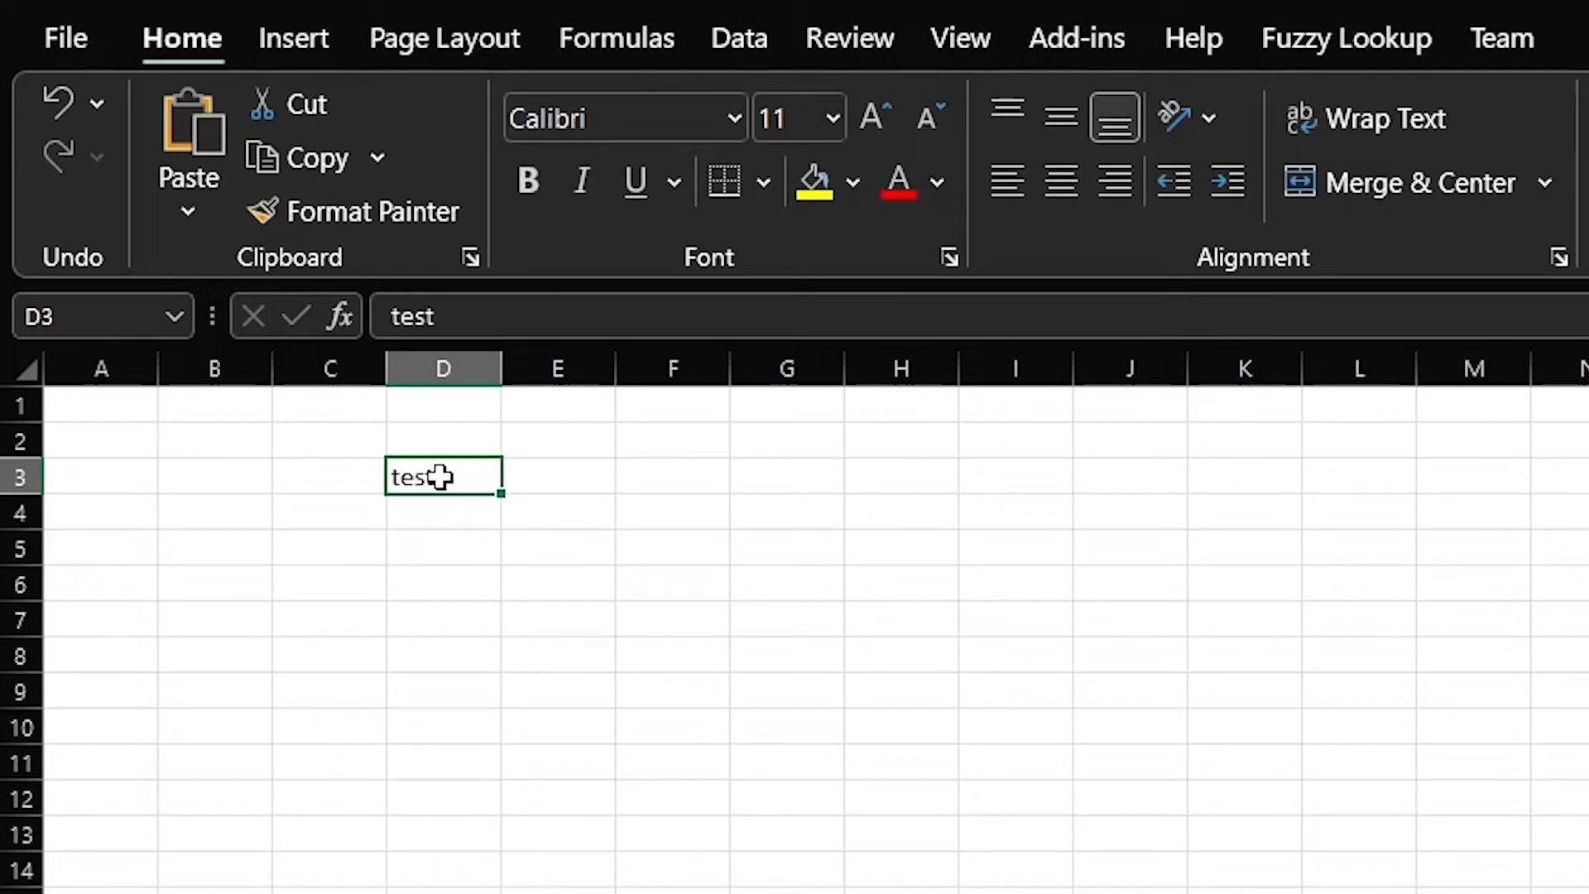
pyautogui.click(422, 361)
pyautogui.click(445, 474)
pyautogui.click(12, 479)
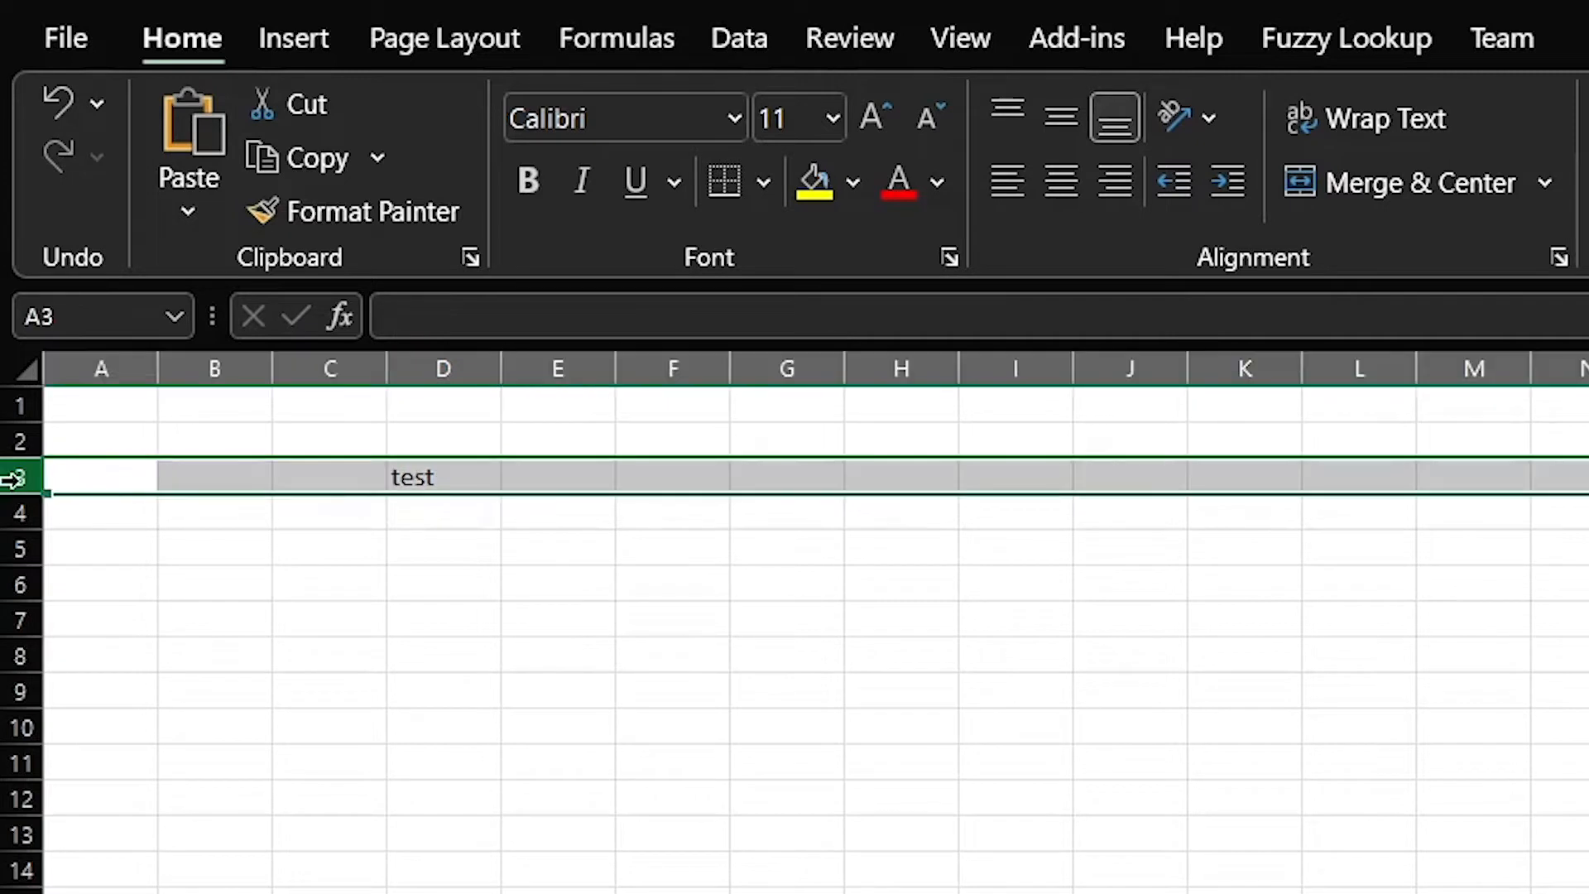
pyautogui.click(429, 476)
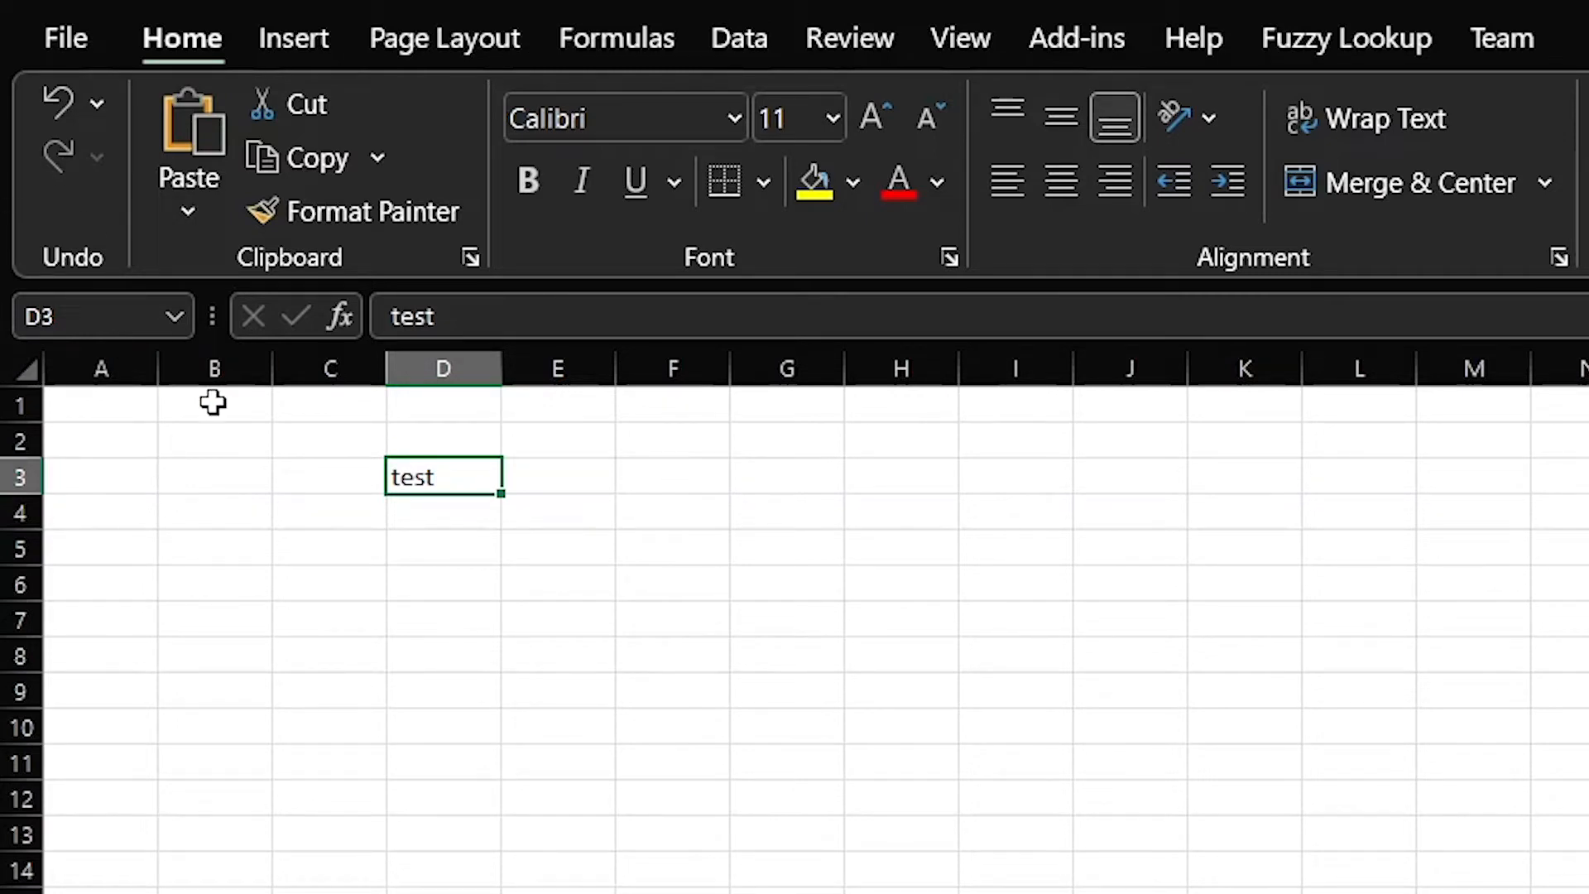
pyautogui.keyDown('ctrl'); pyautogui.scroll(3, 212, 400); pyautogui.keyUp('ctrl')
pyautogui.keyDown('ctrl'); pyautogui.scroll(1, 213, 401); pyautogui.keyUp('ctrl')
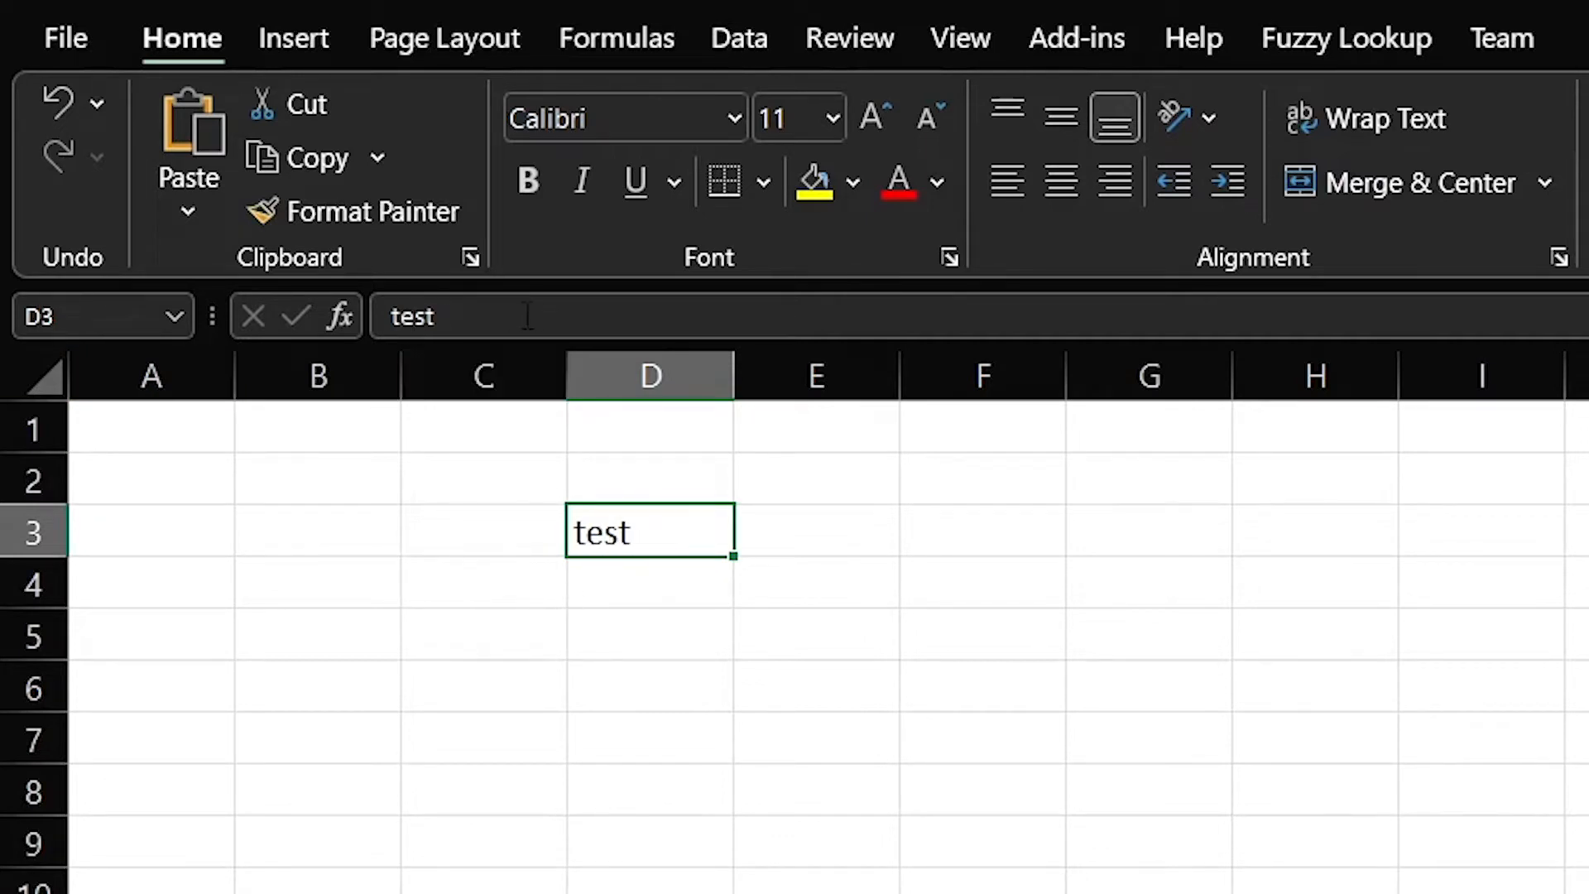
pyautogui.click(436, 316)
pyautogui.click(720, 649)
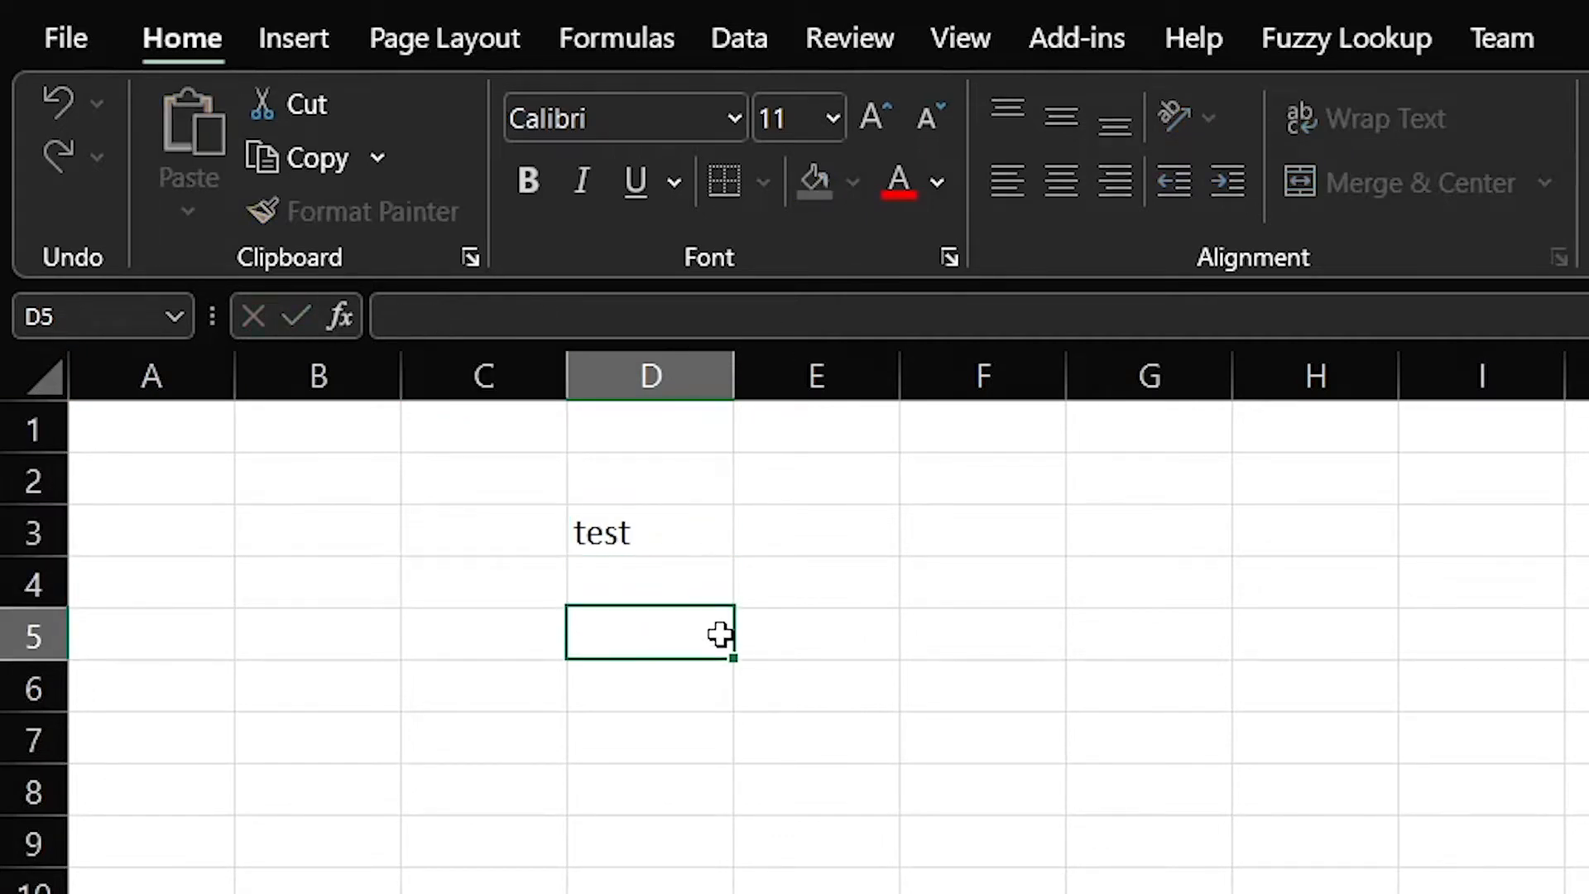
pyautogui.click(660, 547)
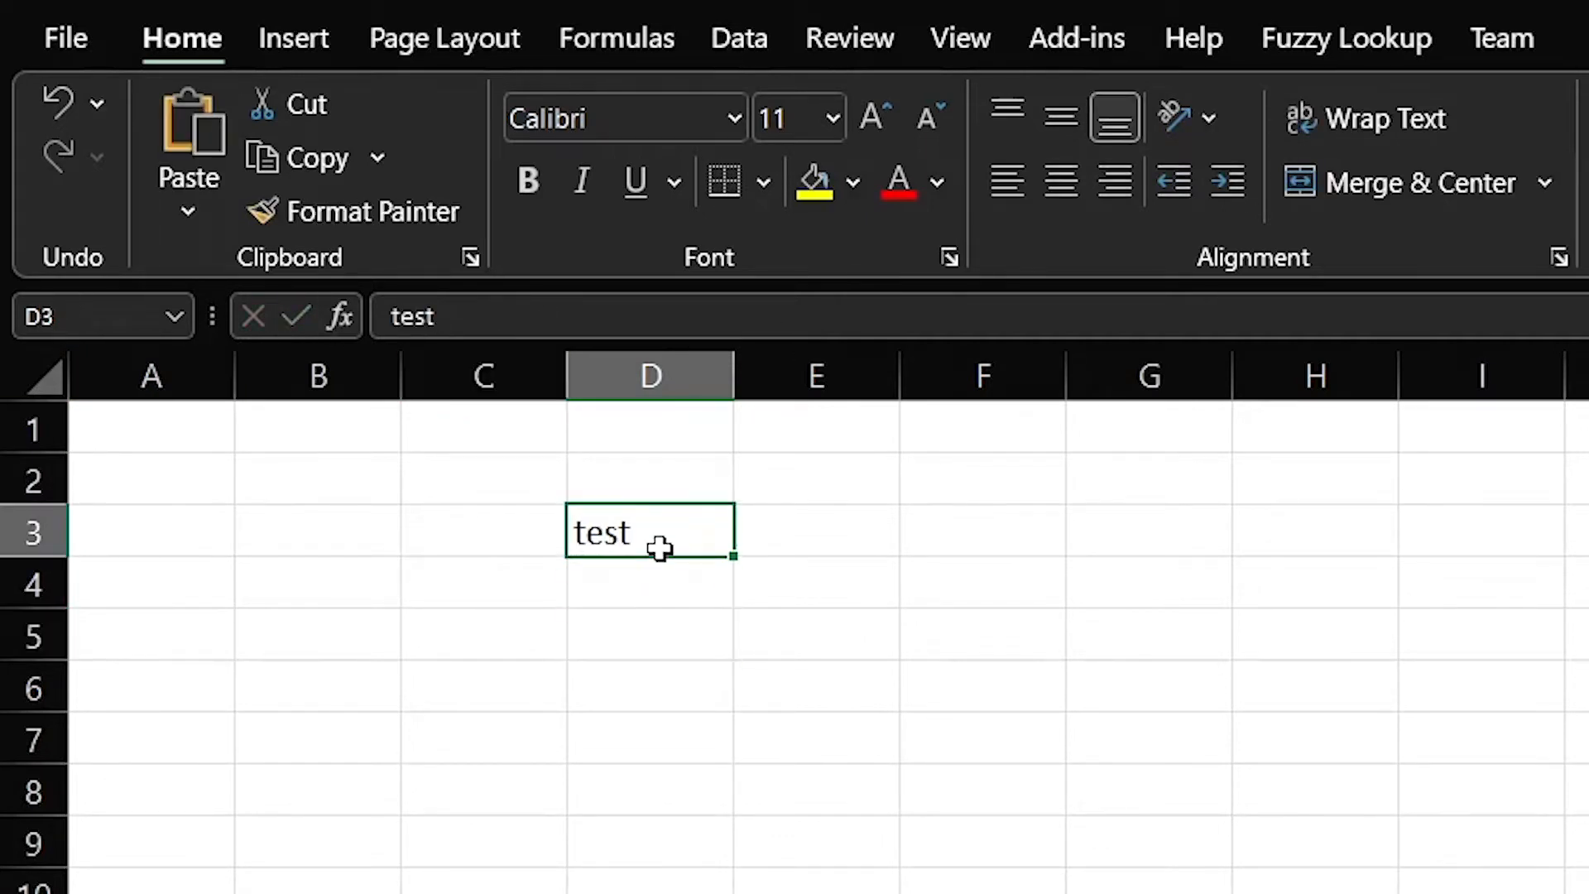
pyautogui.click(693, 641)
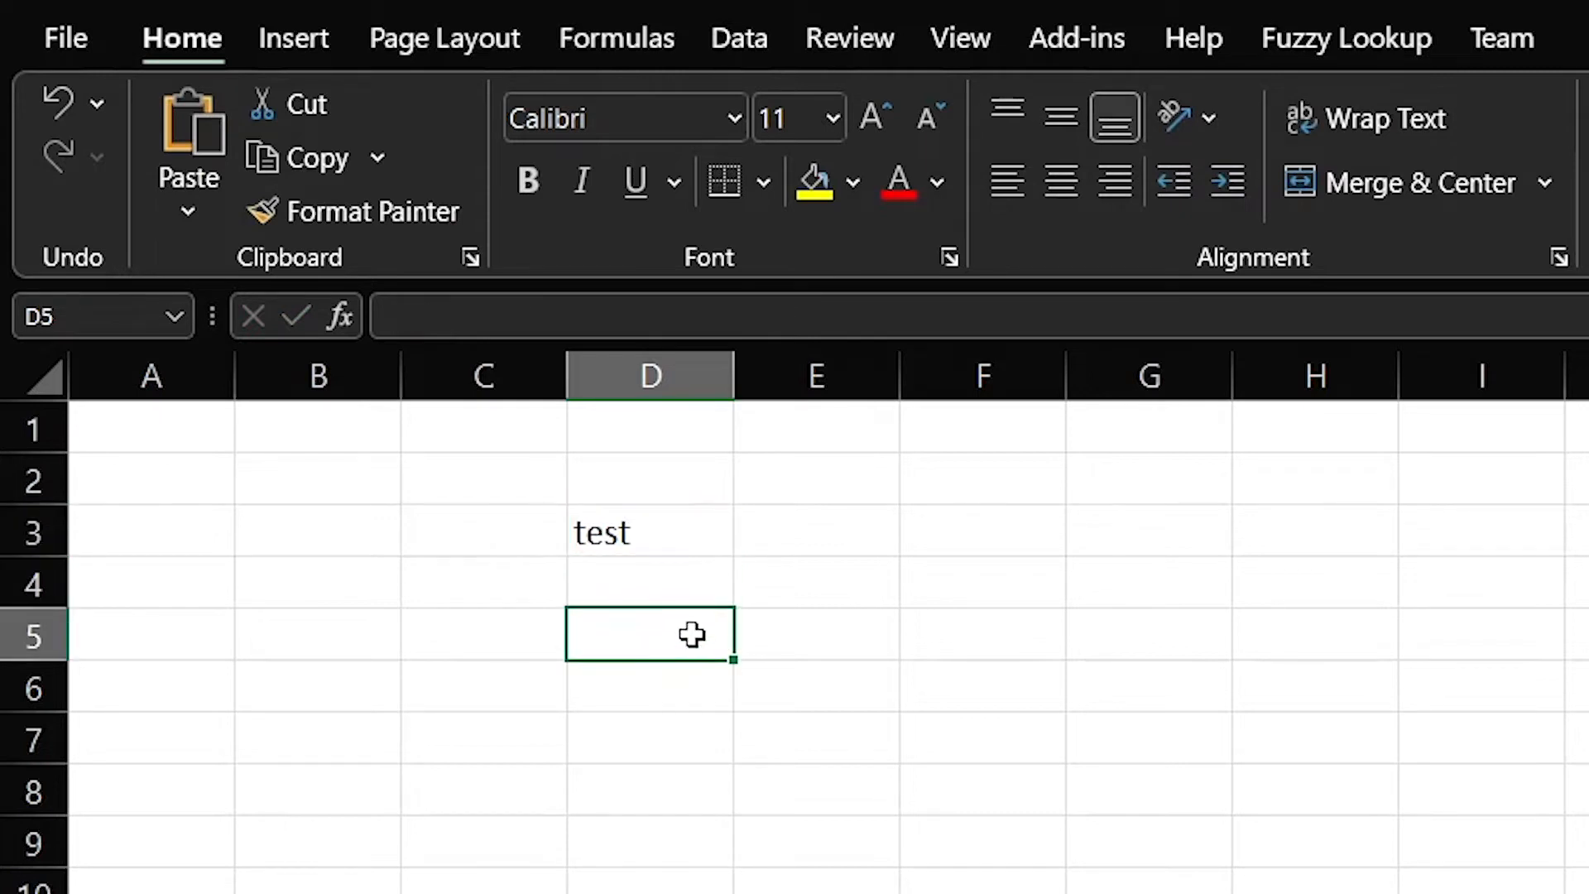
pyautogui.click(678, 549)
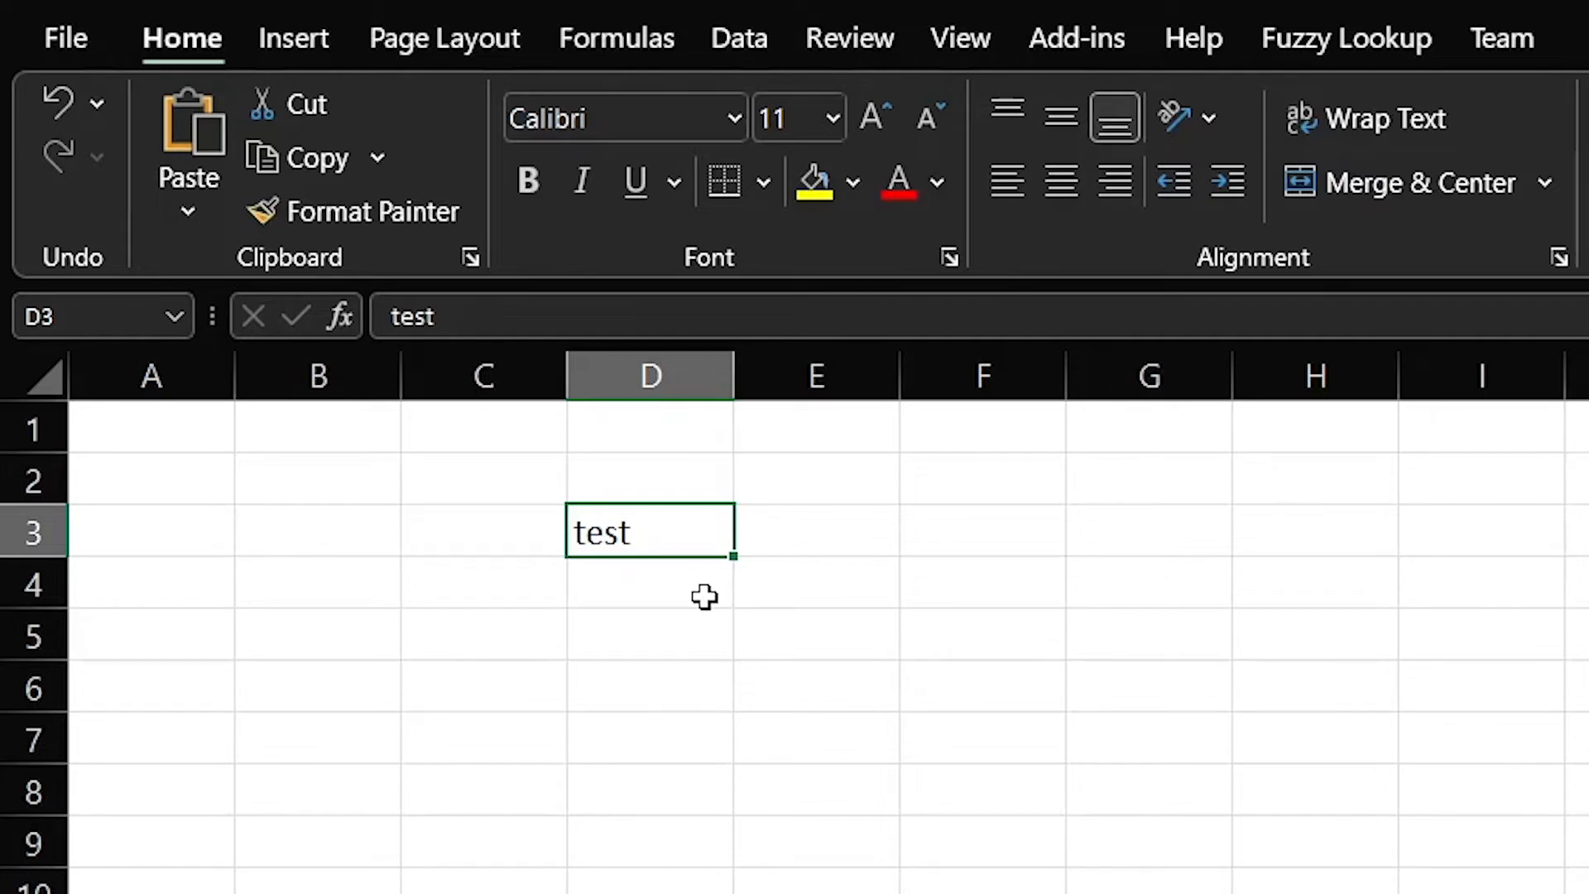
# Append -01 to D3 in-cell so it reads test-01
pyautogui.press('F2')
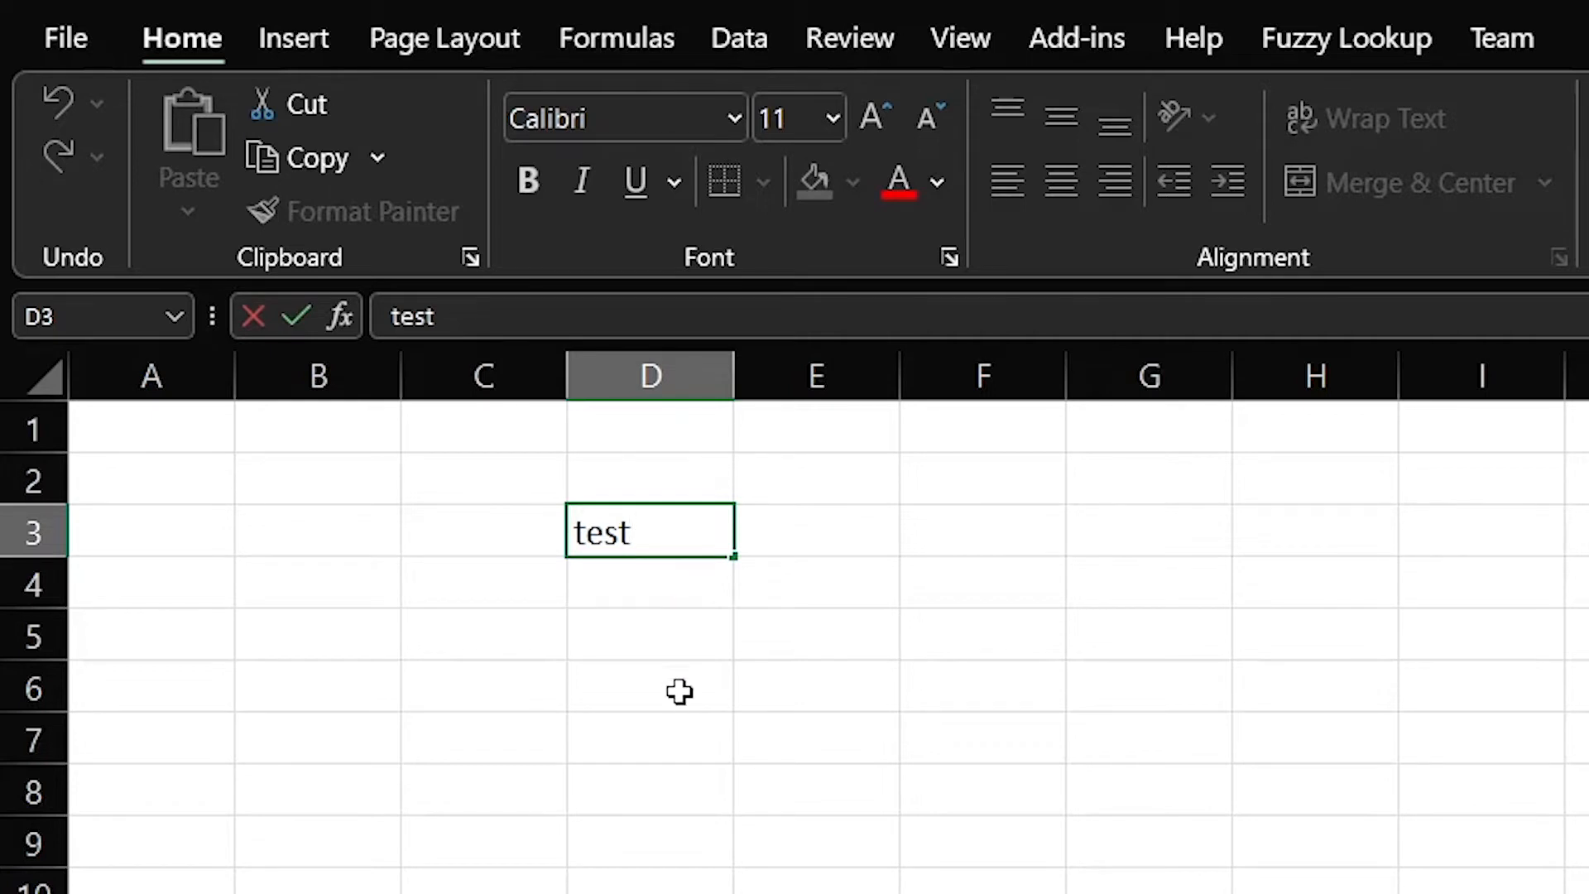
pyautogui.write('-01')
pyautogui.press('Return')
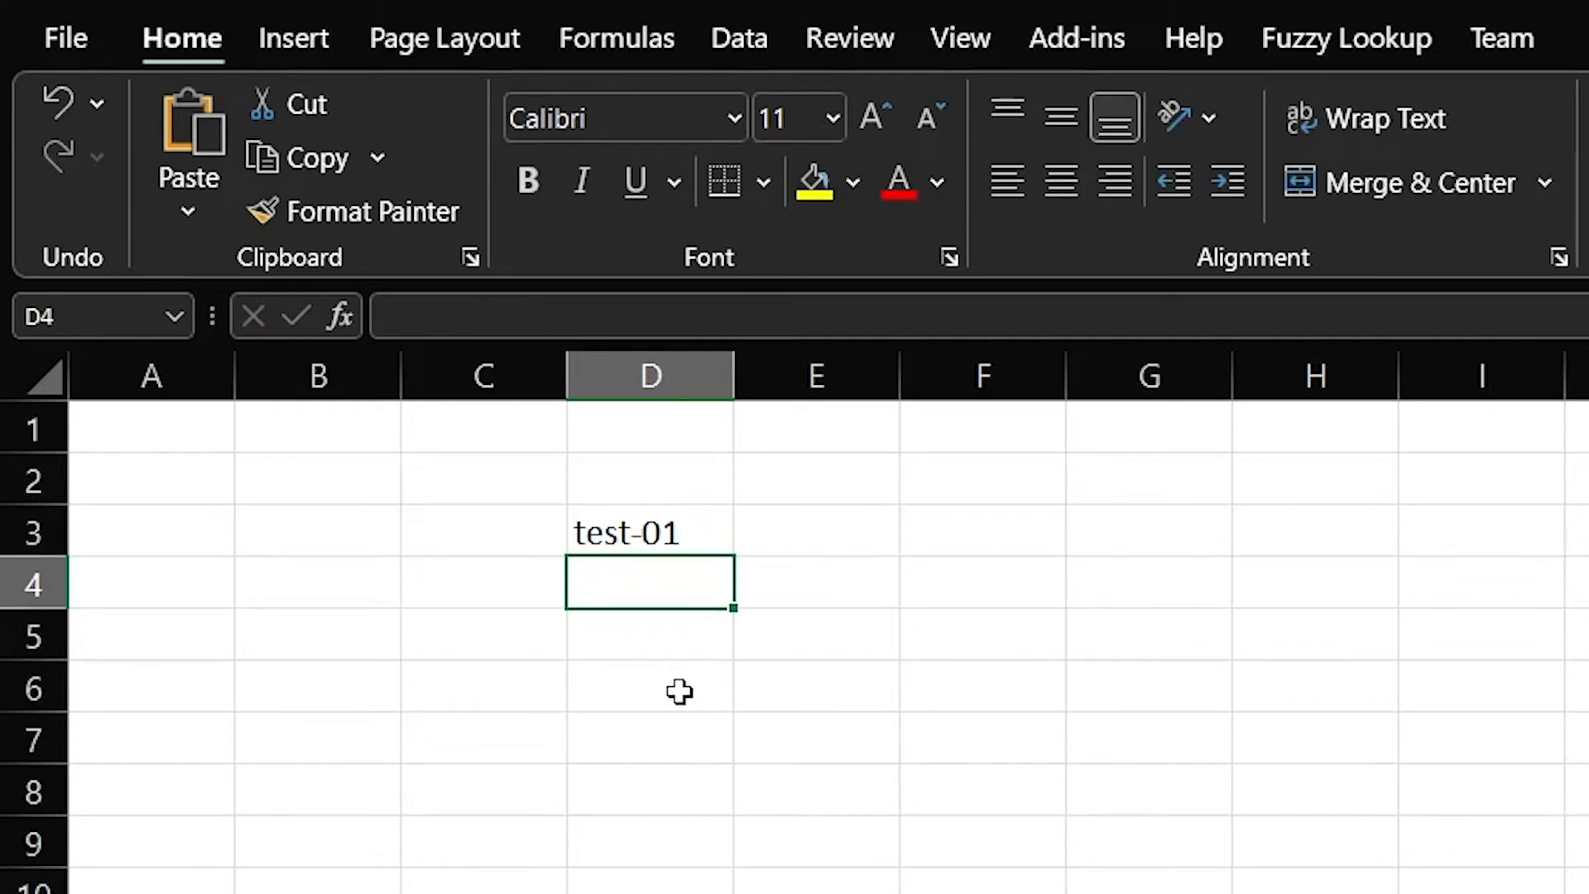
pyautogui.press('Up')
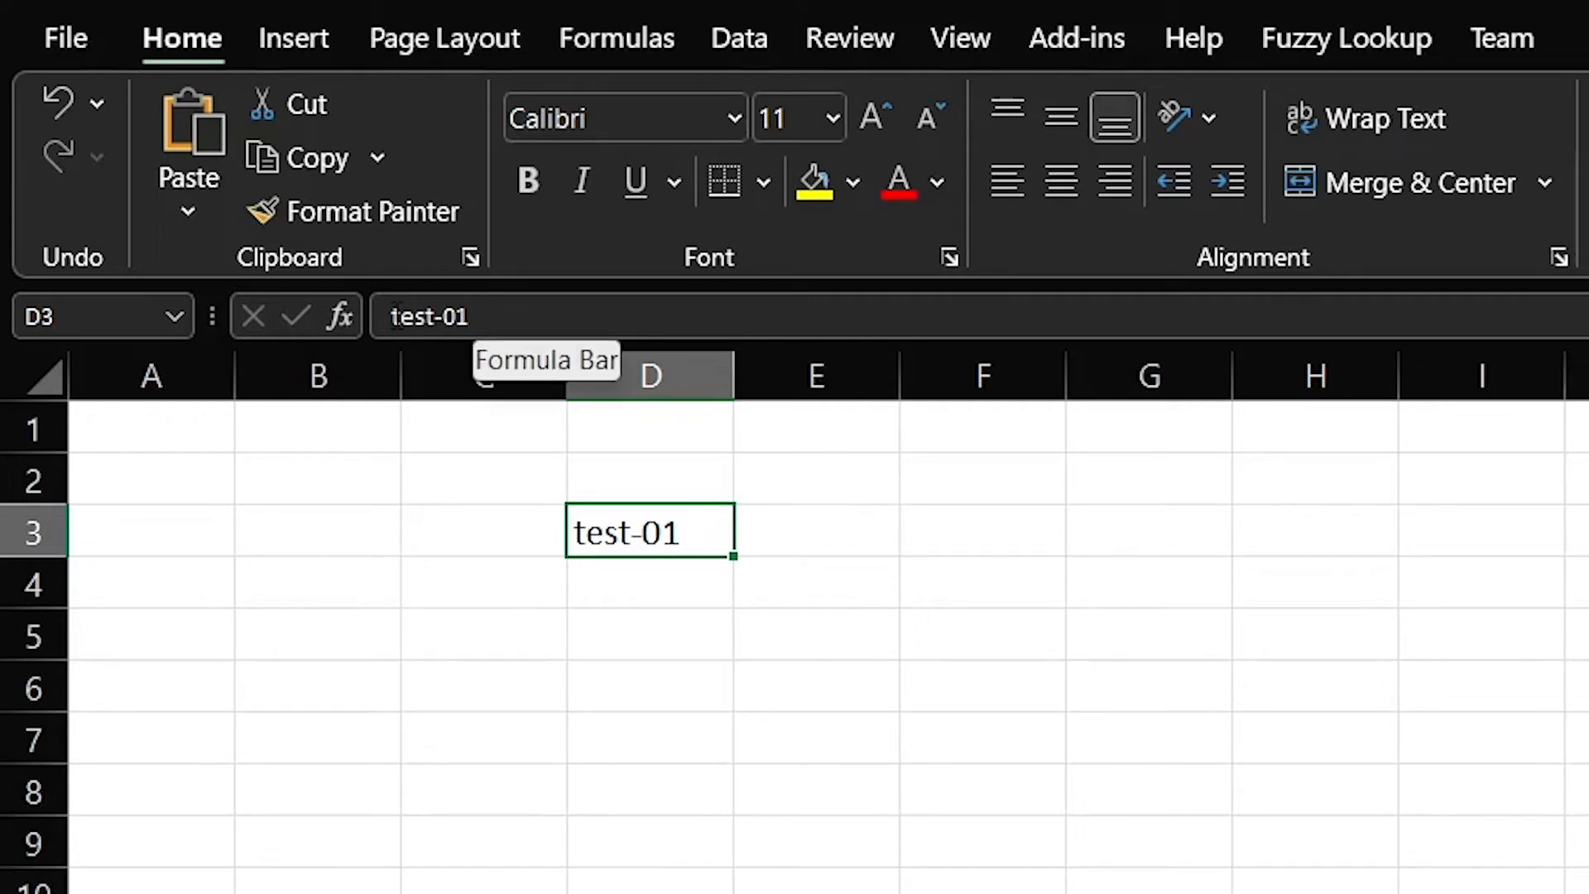
# Change D3 to test-02 in the formula bar, then retype test-01
pyautogui.click(517, 321)
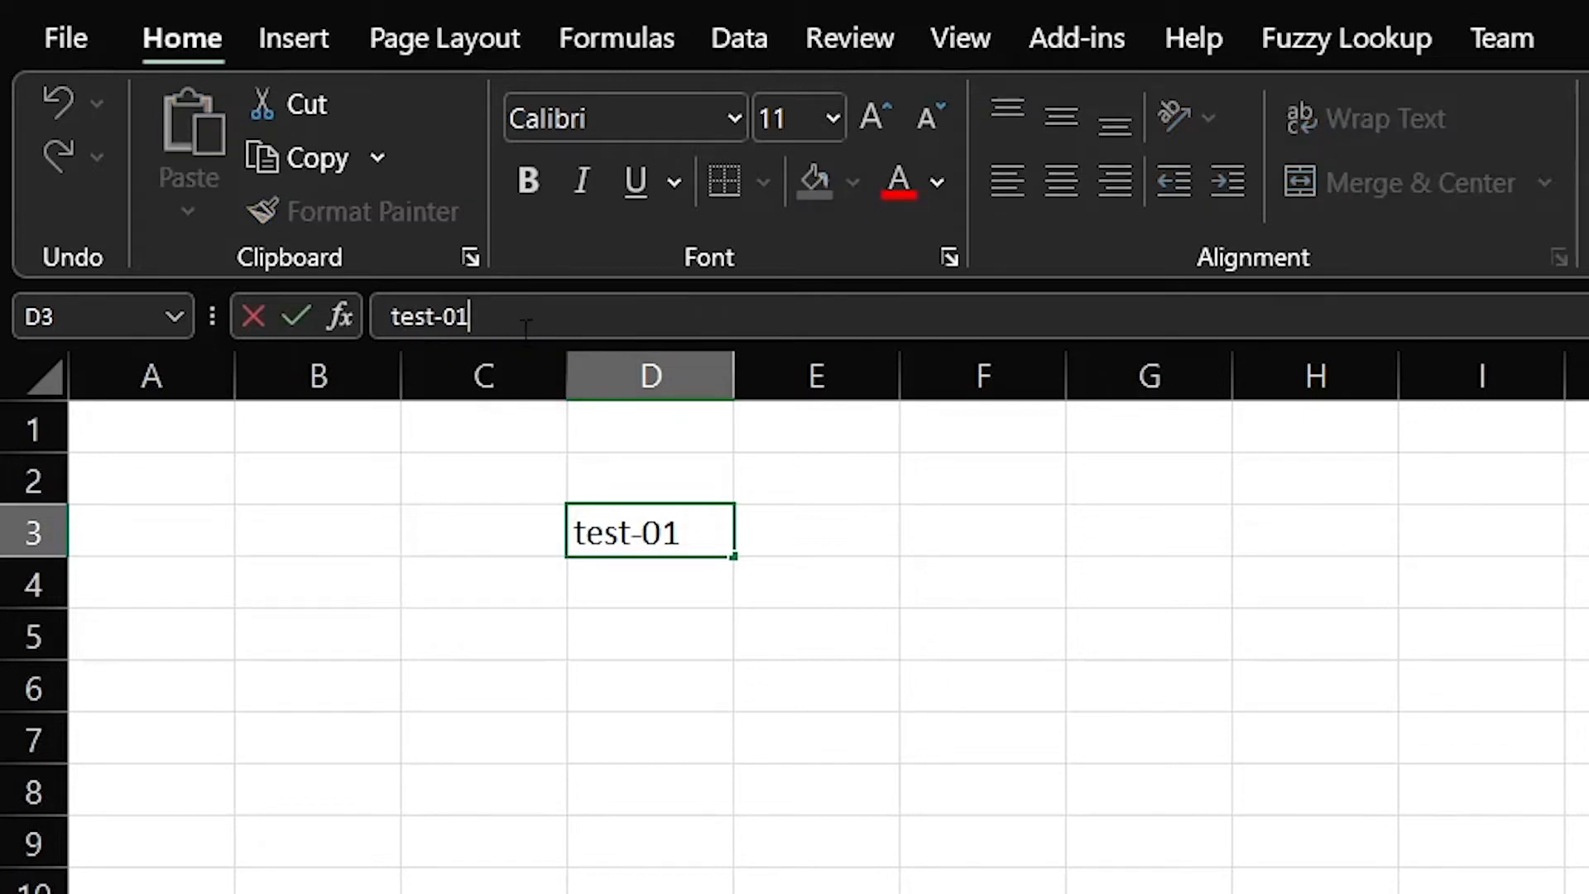
pyautogui.press('BackSpace')
pyautogui.write('2')
pyautogui.press('Return')
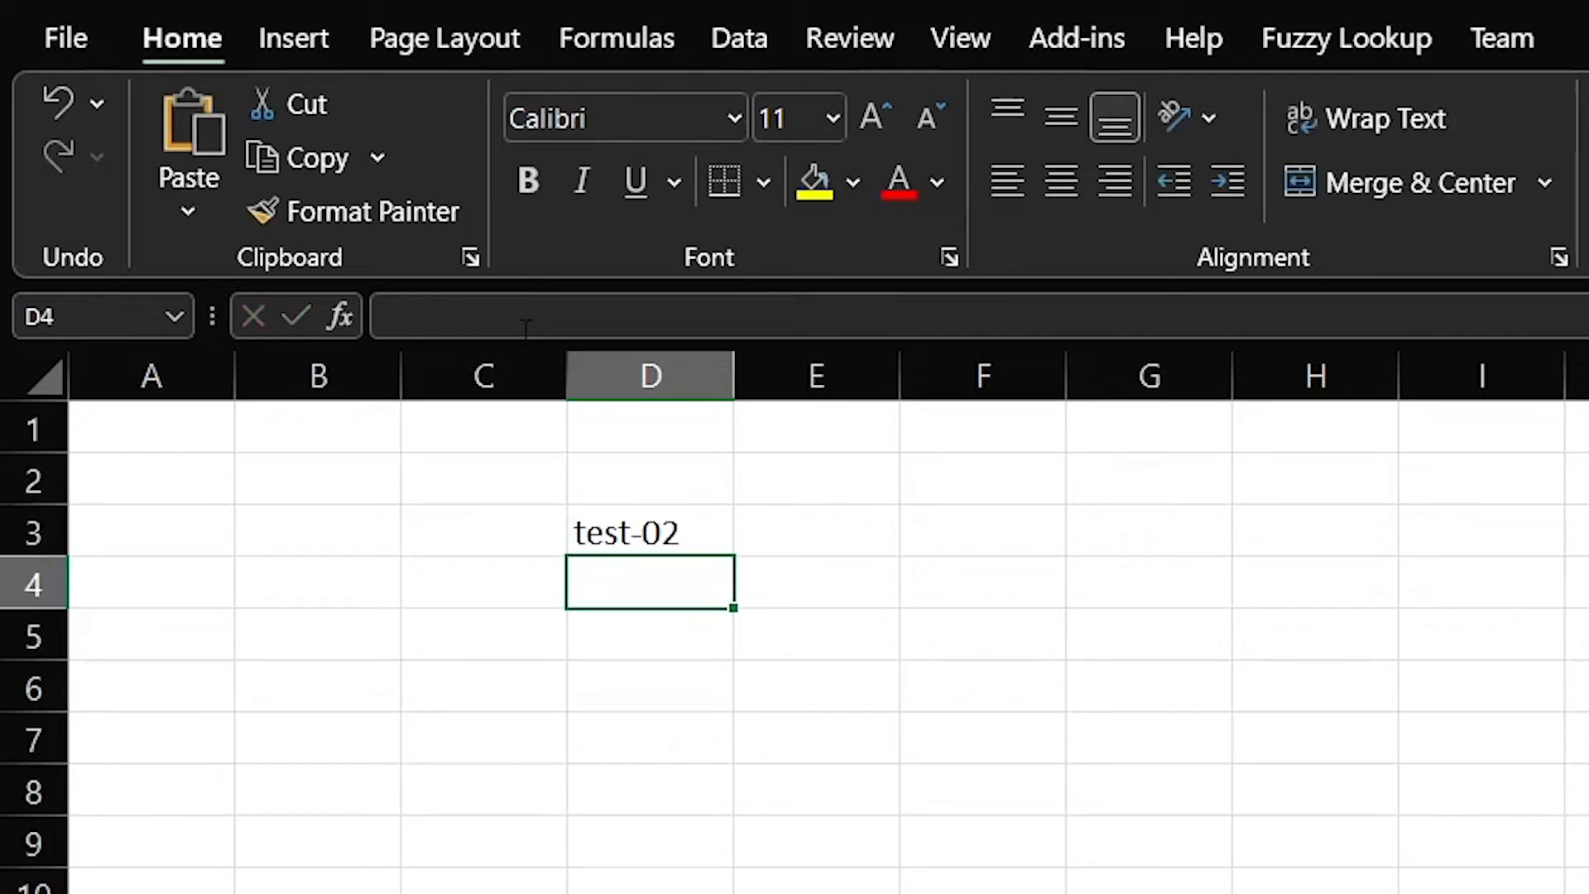
pyautogui.press('Up')
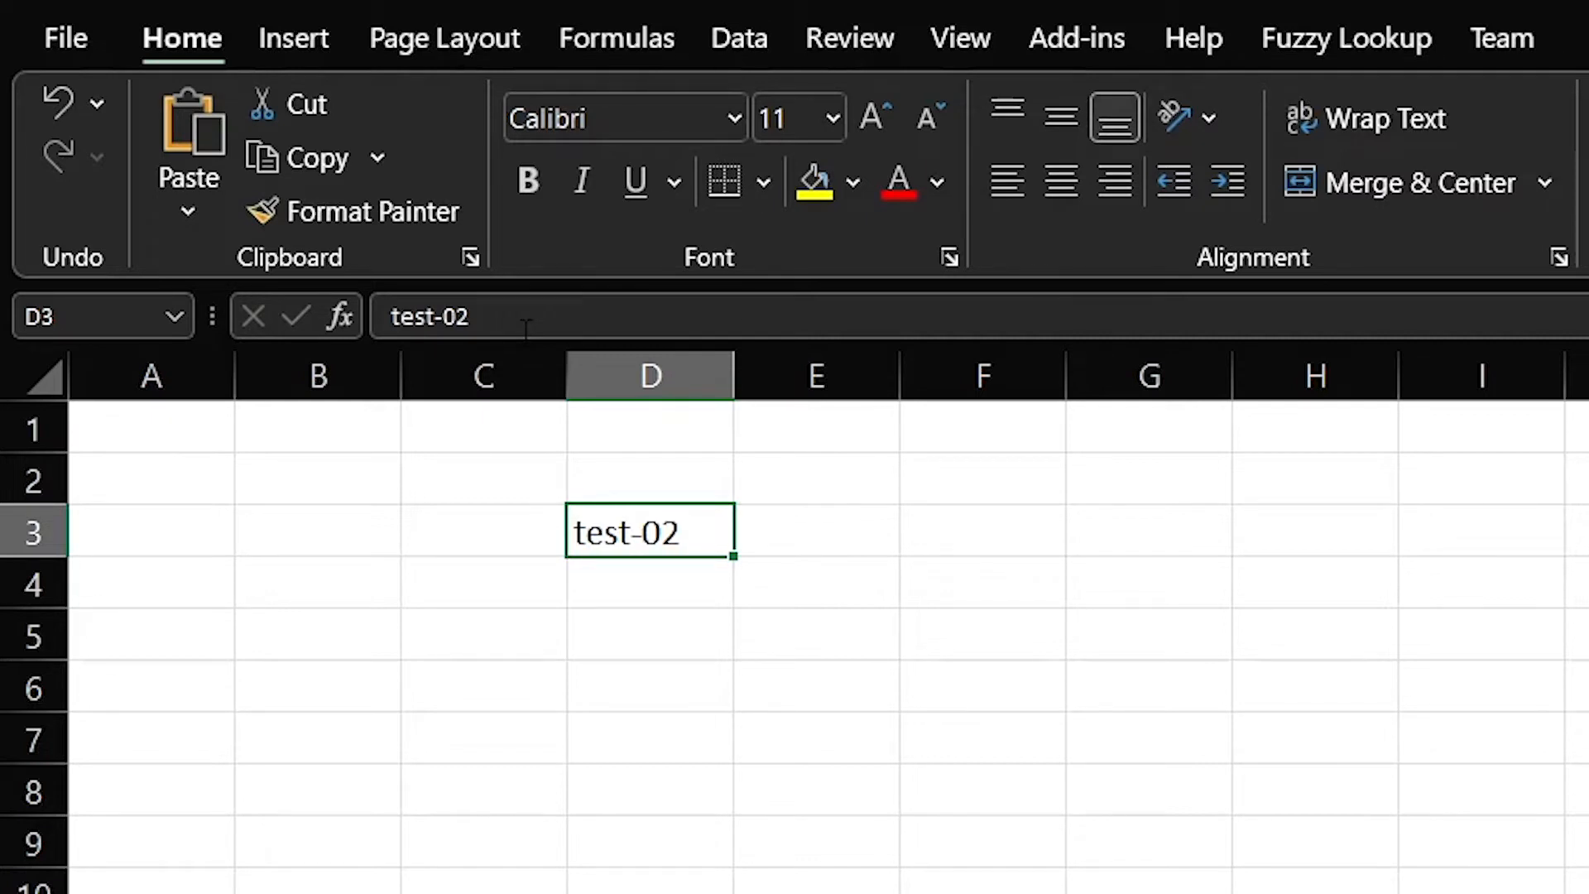
pyautogui.write('test-01')
pyautogui.press('Return')
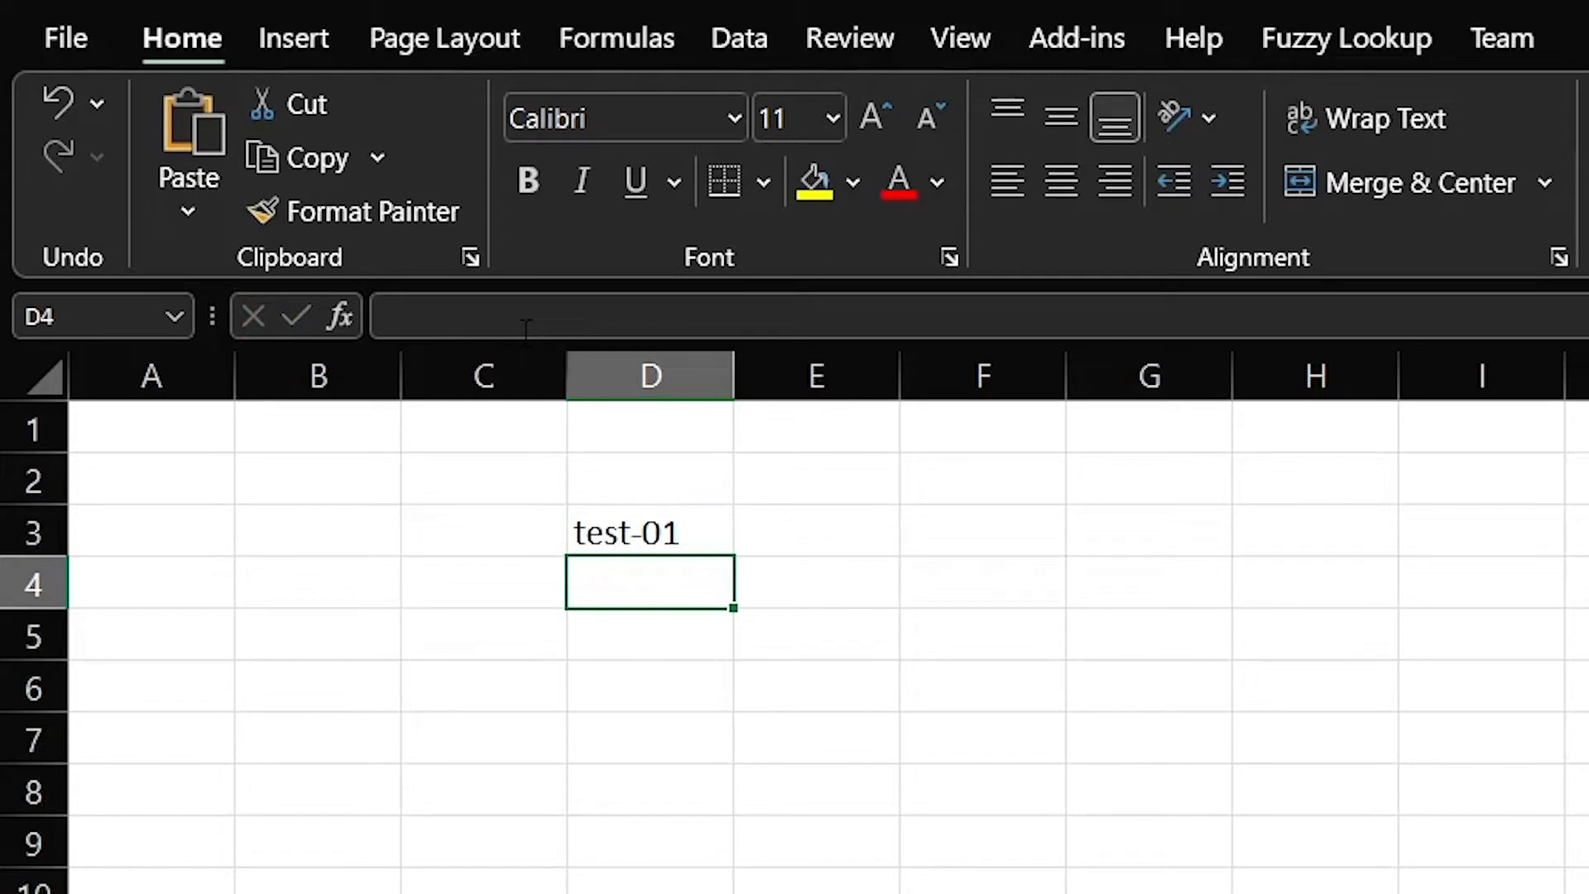
pyautogui.press('Up')
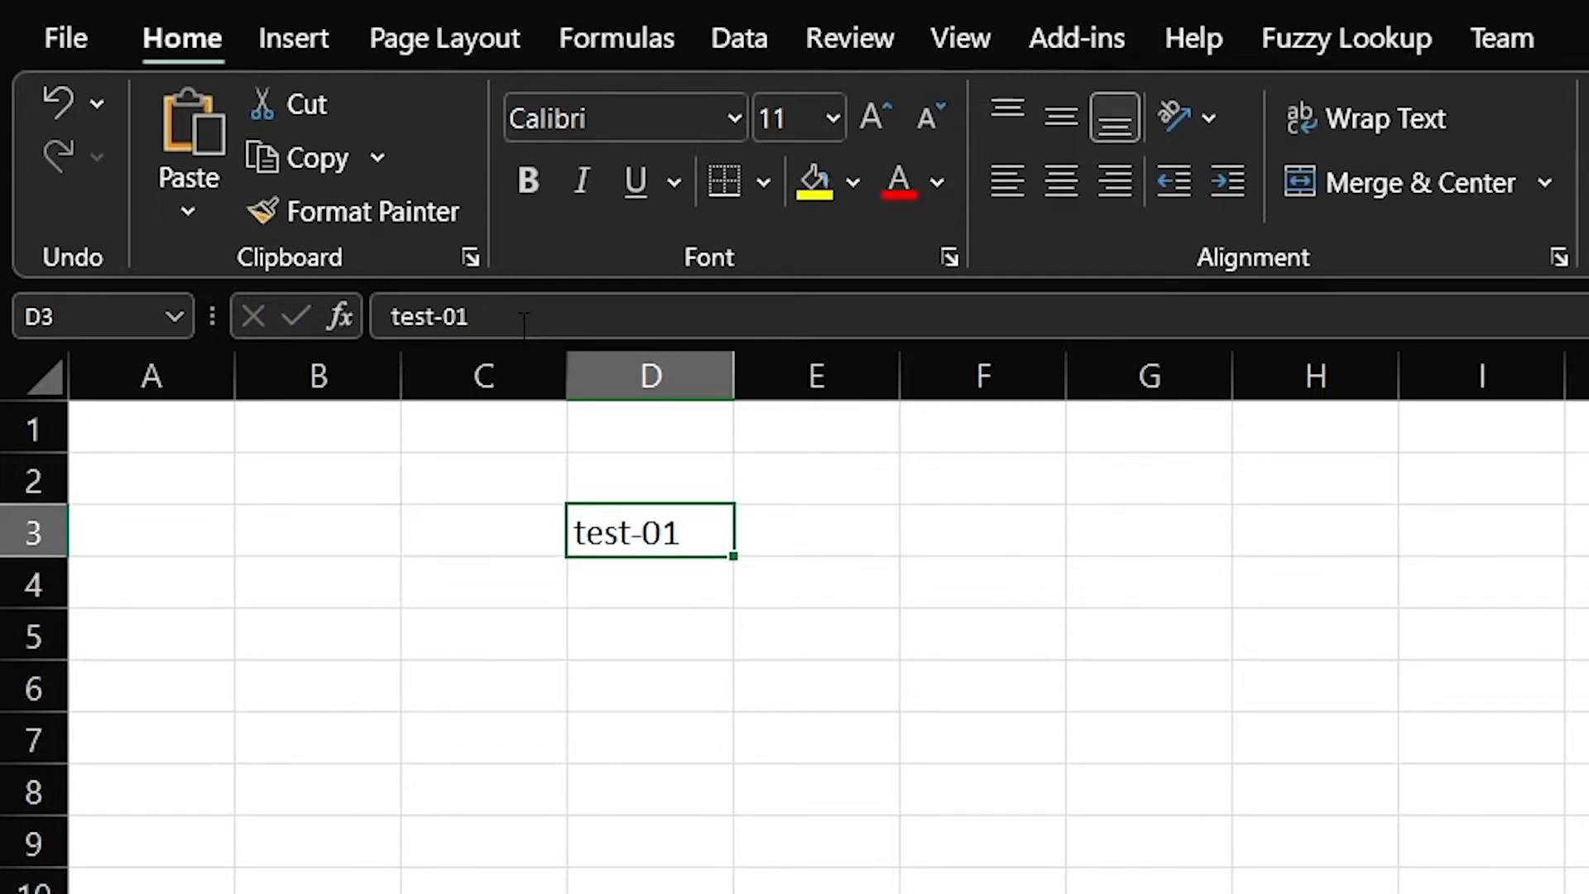
# Reconfirm test-01 in D3, then jump to E4 using the Name Box
pyautogui.click(514, 317)
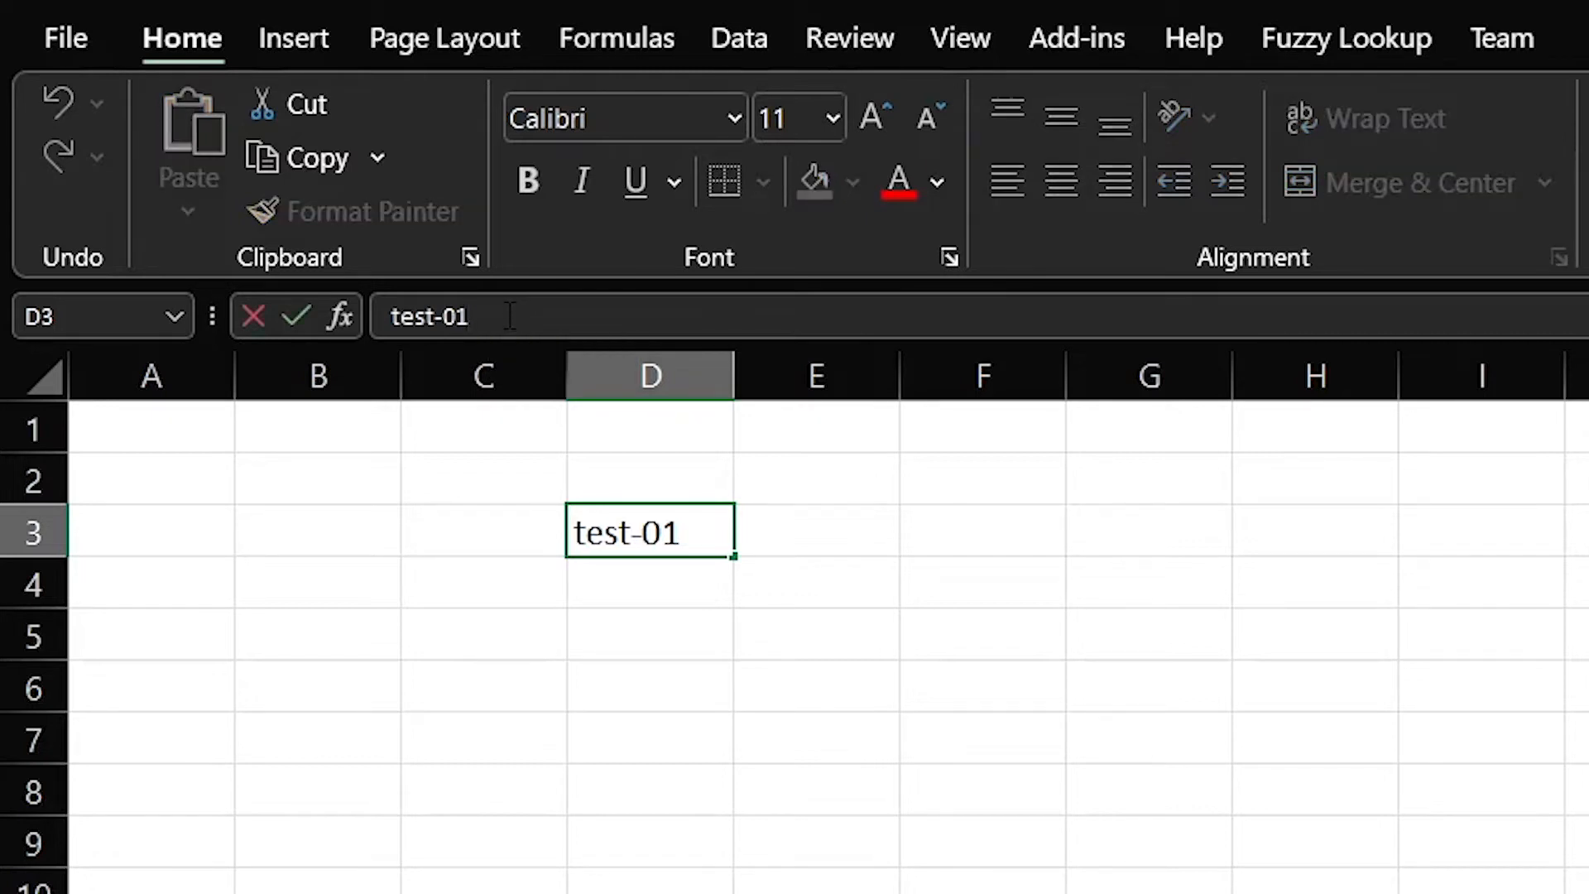
pyautogui.press('Return')
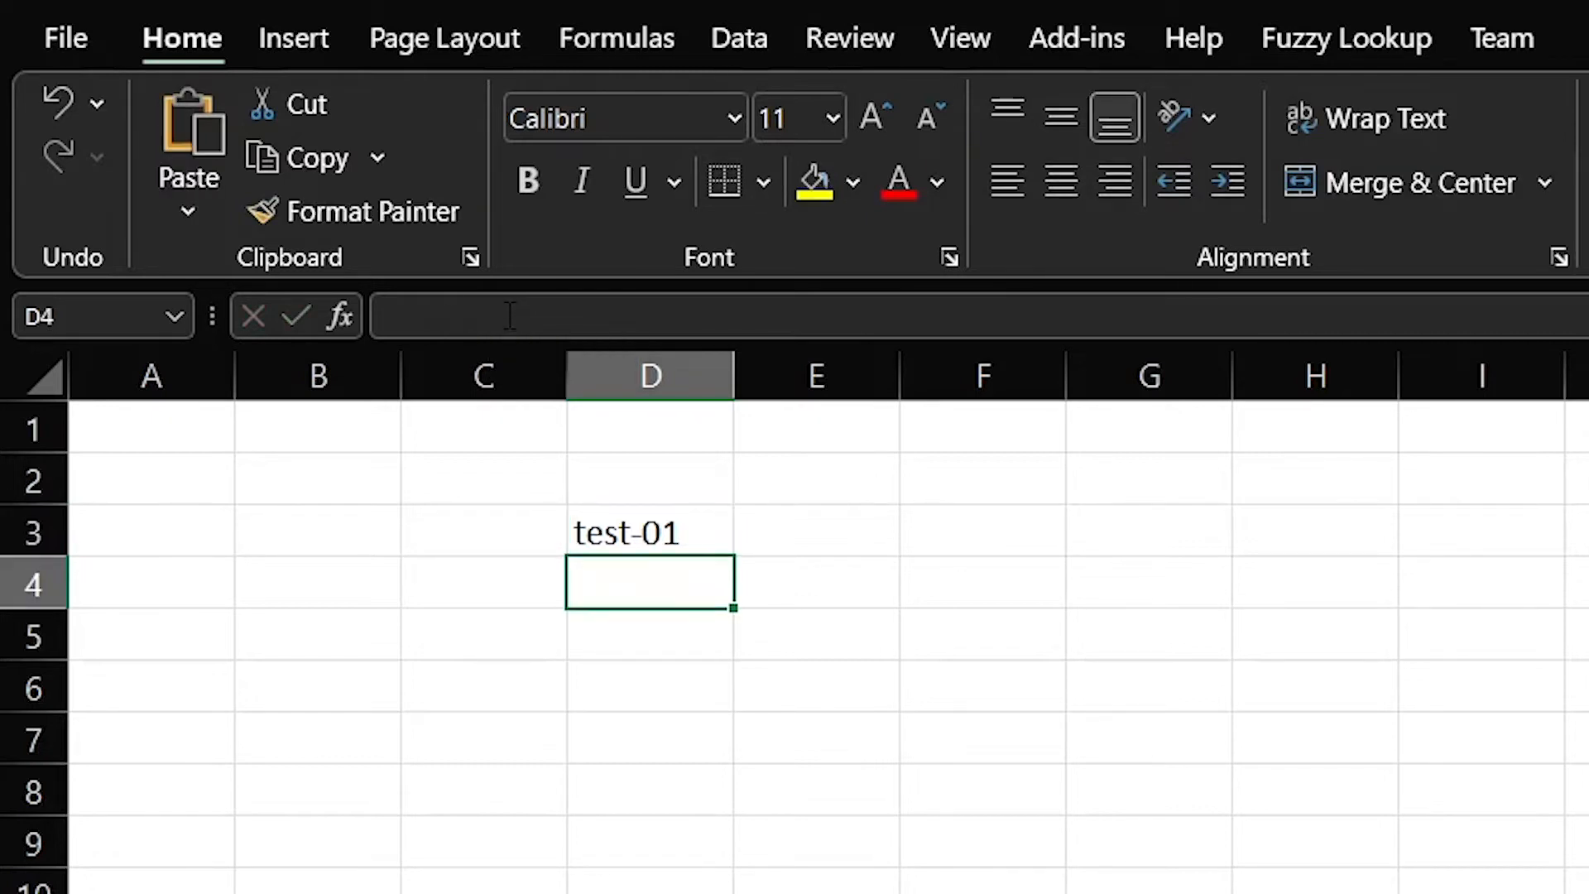
pyautogui.press('Up')
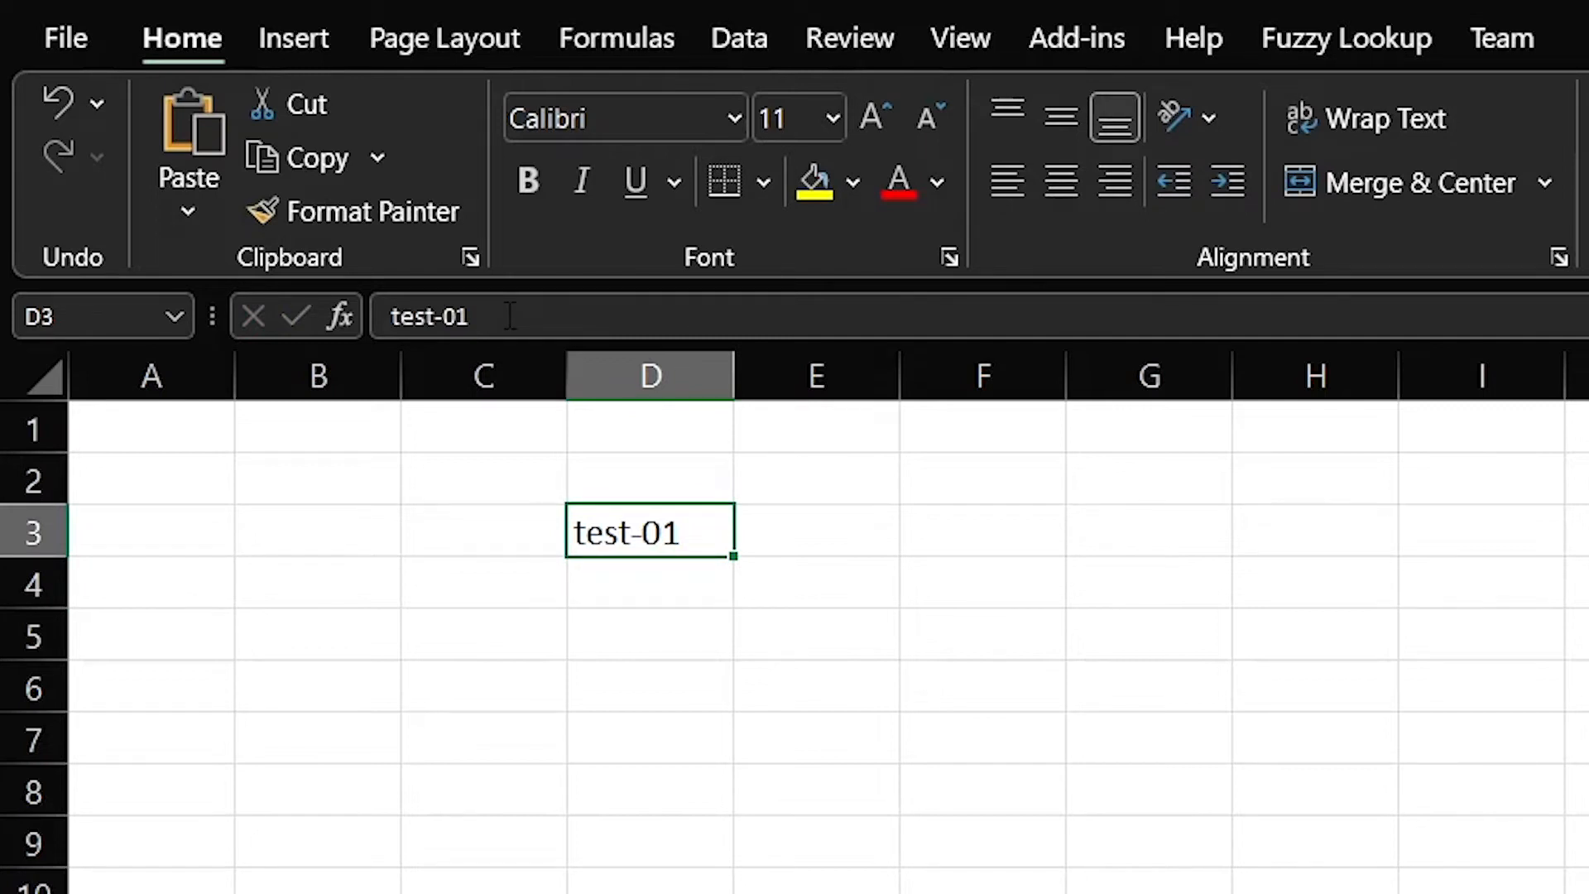
pyautogui.click(66, 319)
pyautogui.write('E4')
pyautogui.press('Return')
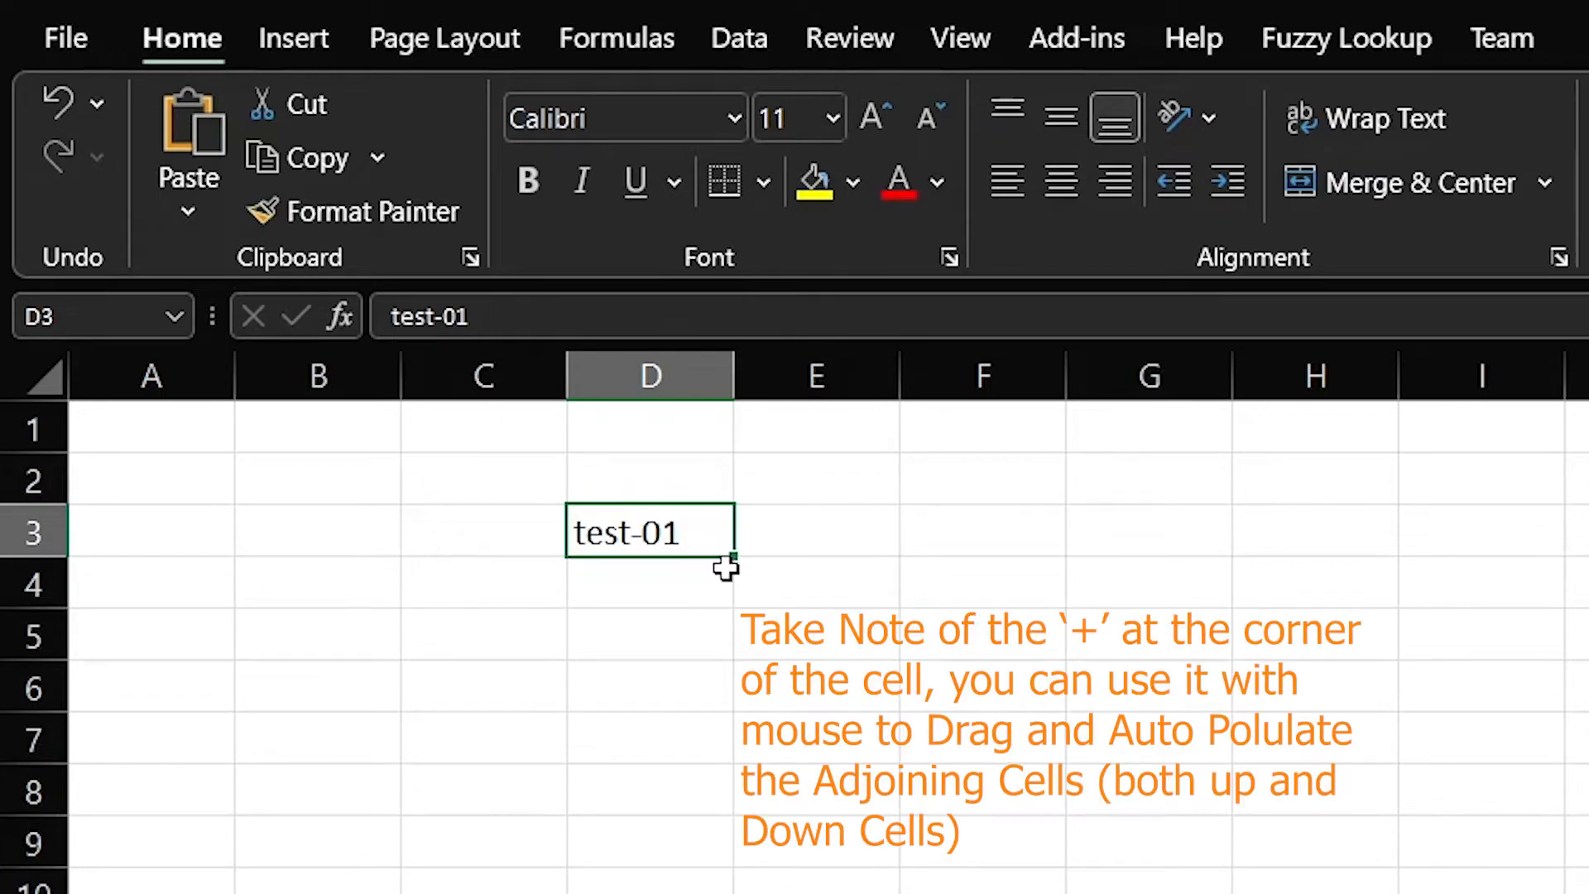
# Extend the test series across E3:G3 and enter Test-A1 in D4
pyautogui.moveTo(814, 556); pyautogui.dragTo(1184, 702)
pyautogui.click(666, 582)
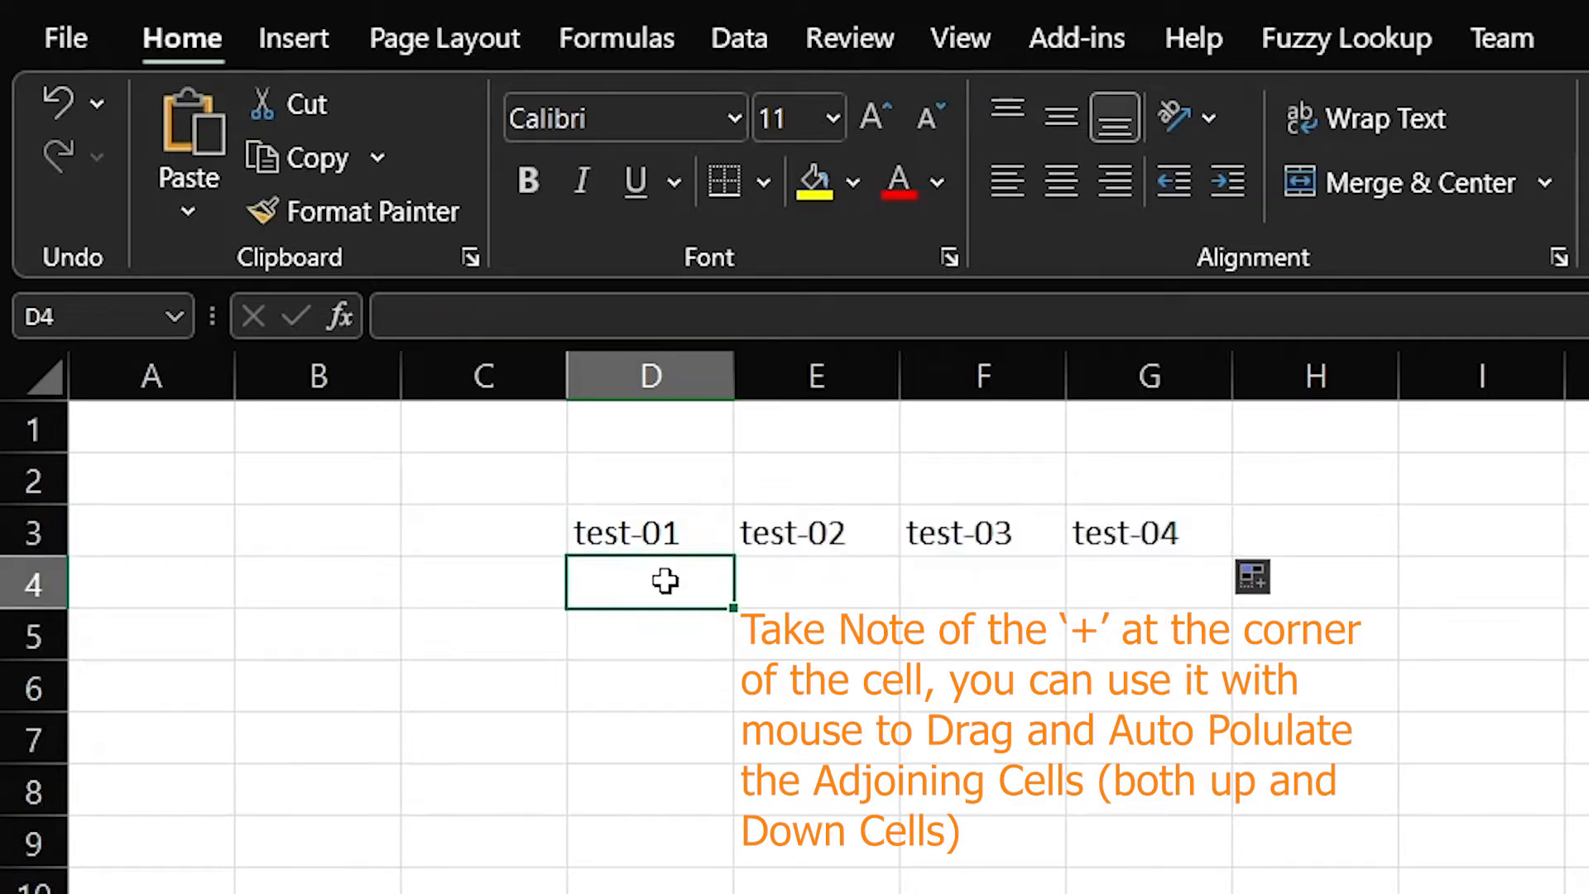
pyautogui.write('T')
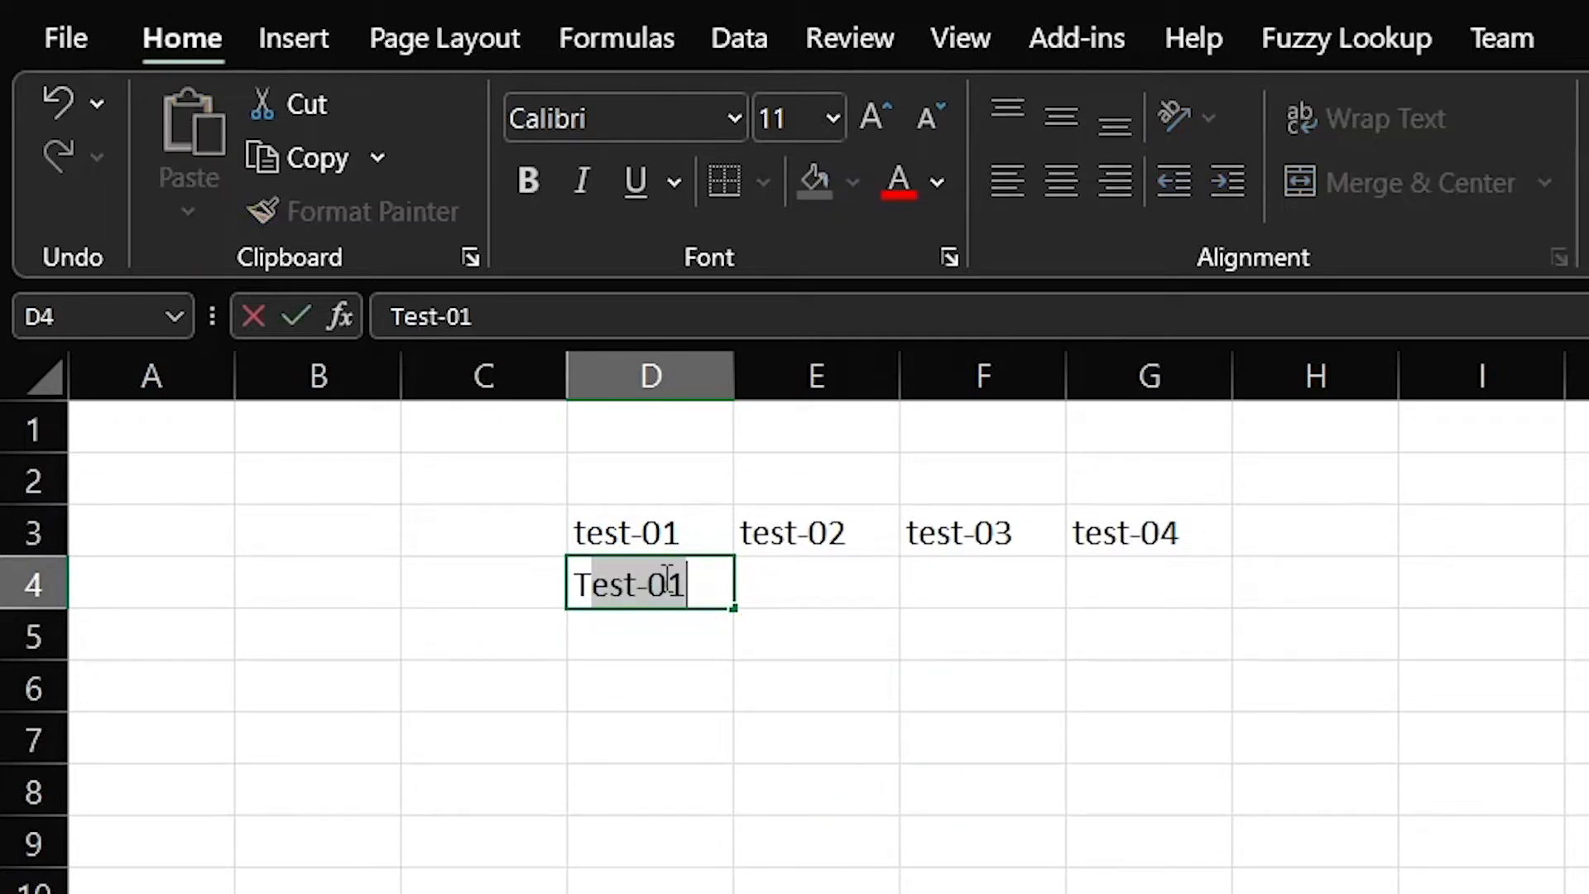
pyautogui.write('est-02')
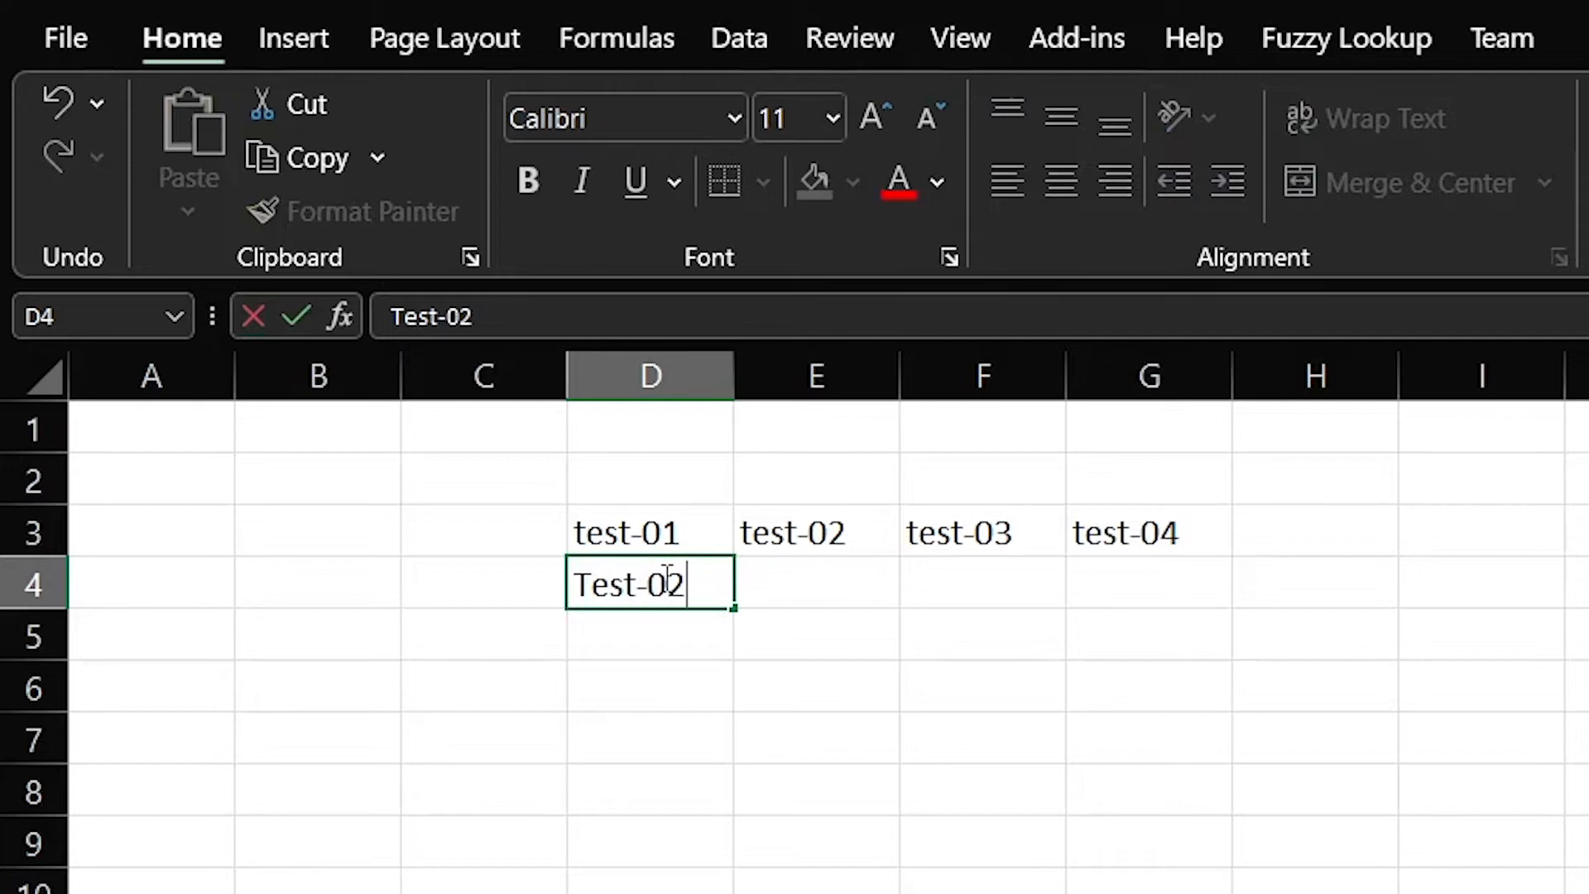
pyautogui.press('BackSpace')
pyautogui.press('BackSpace')
pyautogui.write('A1')
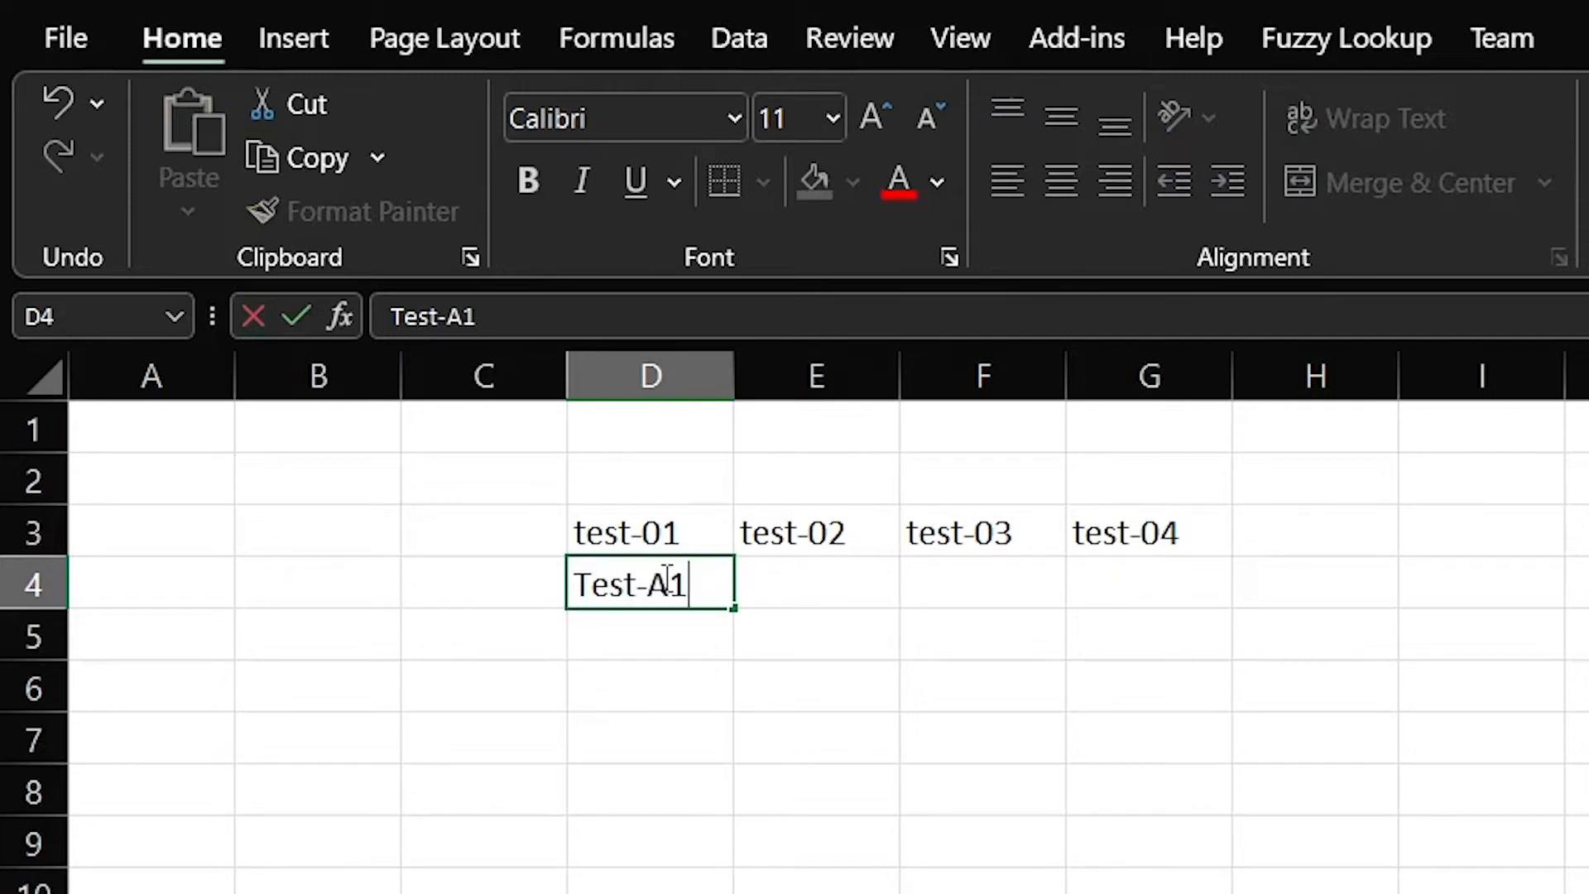
pyautogui.press('Return')
# Fill E4:G4 with Test-A2, Test-A4 and Test-A5
pyautogui.press('Up')
pyautogui.press('Right')
pyautogui.write('Test-A2')
pyautogui.press('Return')
pyautogui.press('Up')
pyautogui.press('Right')
pyautogui.write('Test-A4')
pyautogui.press('Right')
pyautogui.write('Test-A5')
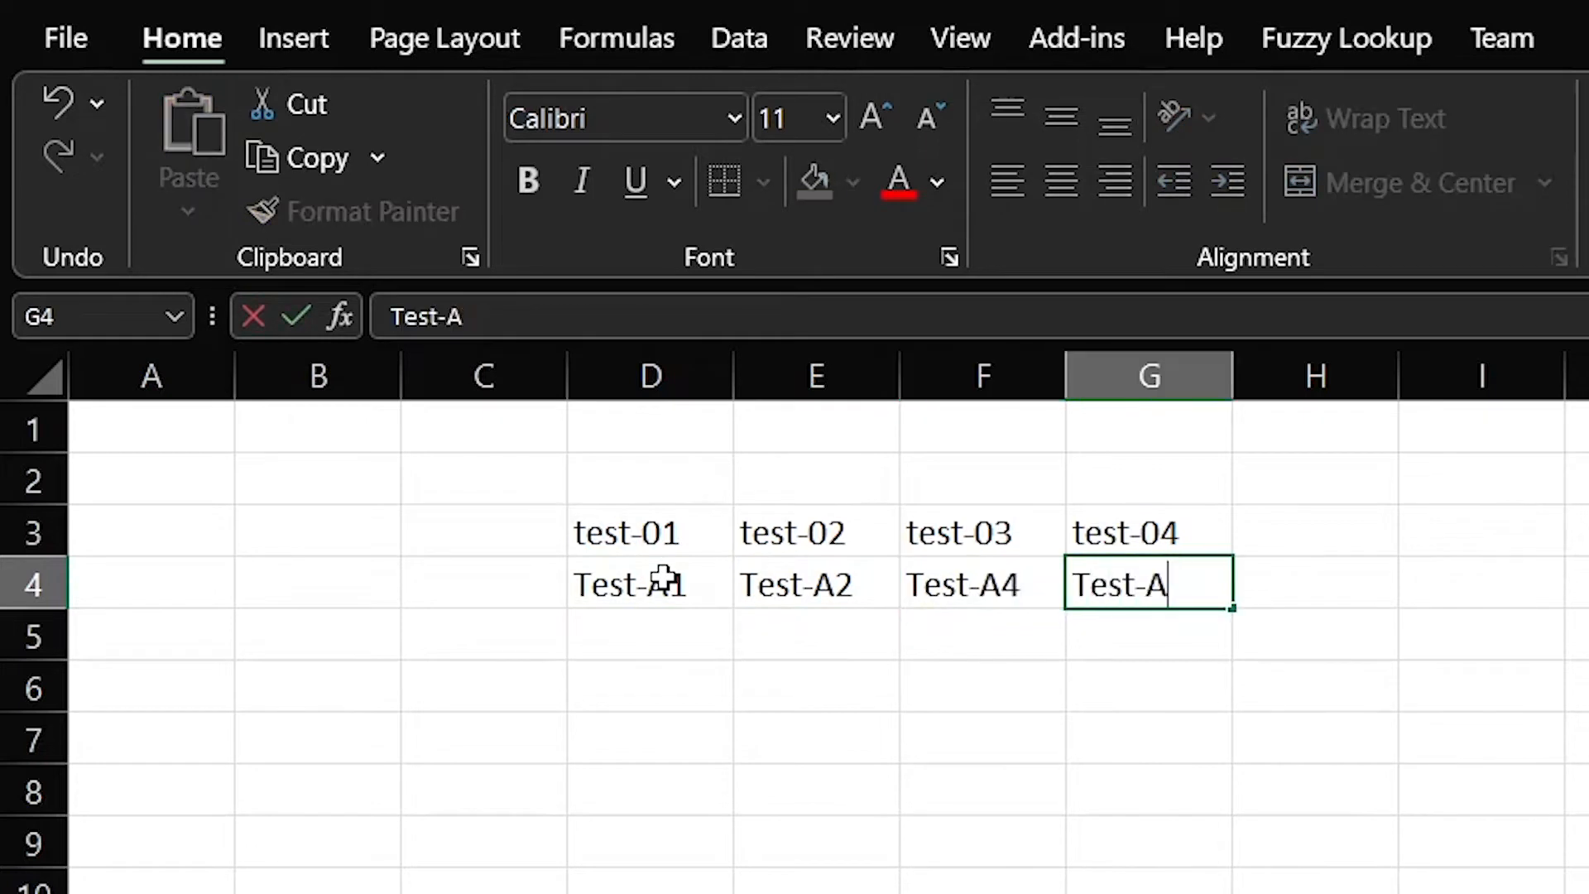
pyautogui.press('Return')
# Enter Master-1, Master-2, Master-3 and Master-4 across D5:G5
pyautogui.click(660, 632)
pyautogui.write('Master-1')
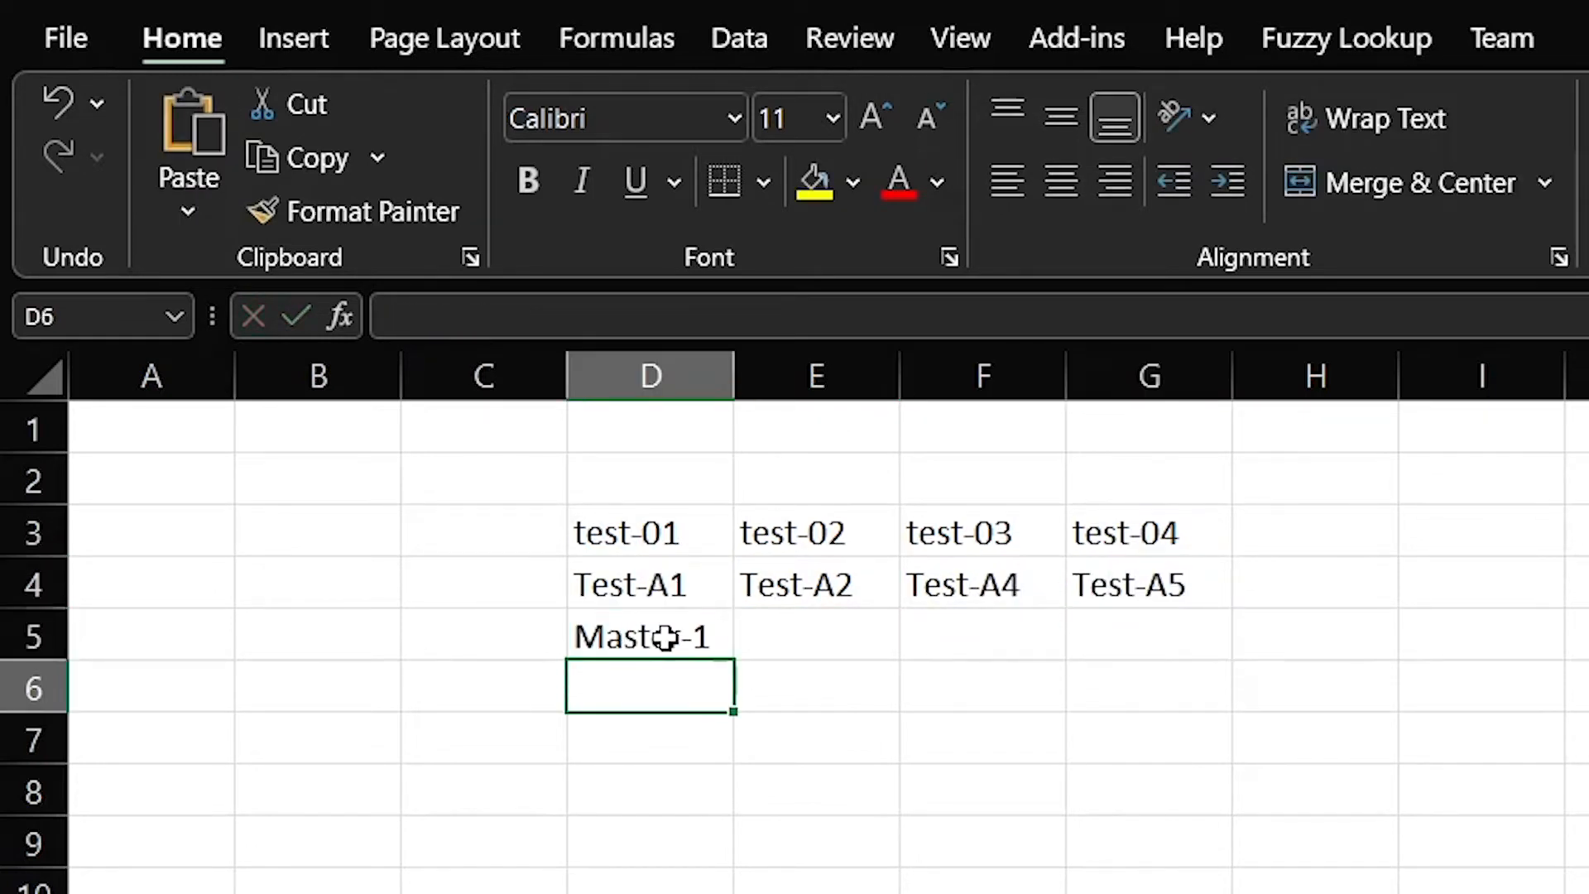
pyautogui.press('Right')
pyautogui.write('Master-2')
pyautogui.press('Right')
pyautogui.write('Master-3')
pyautogui.press('Right')
pyautogui.write('Master-')
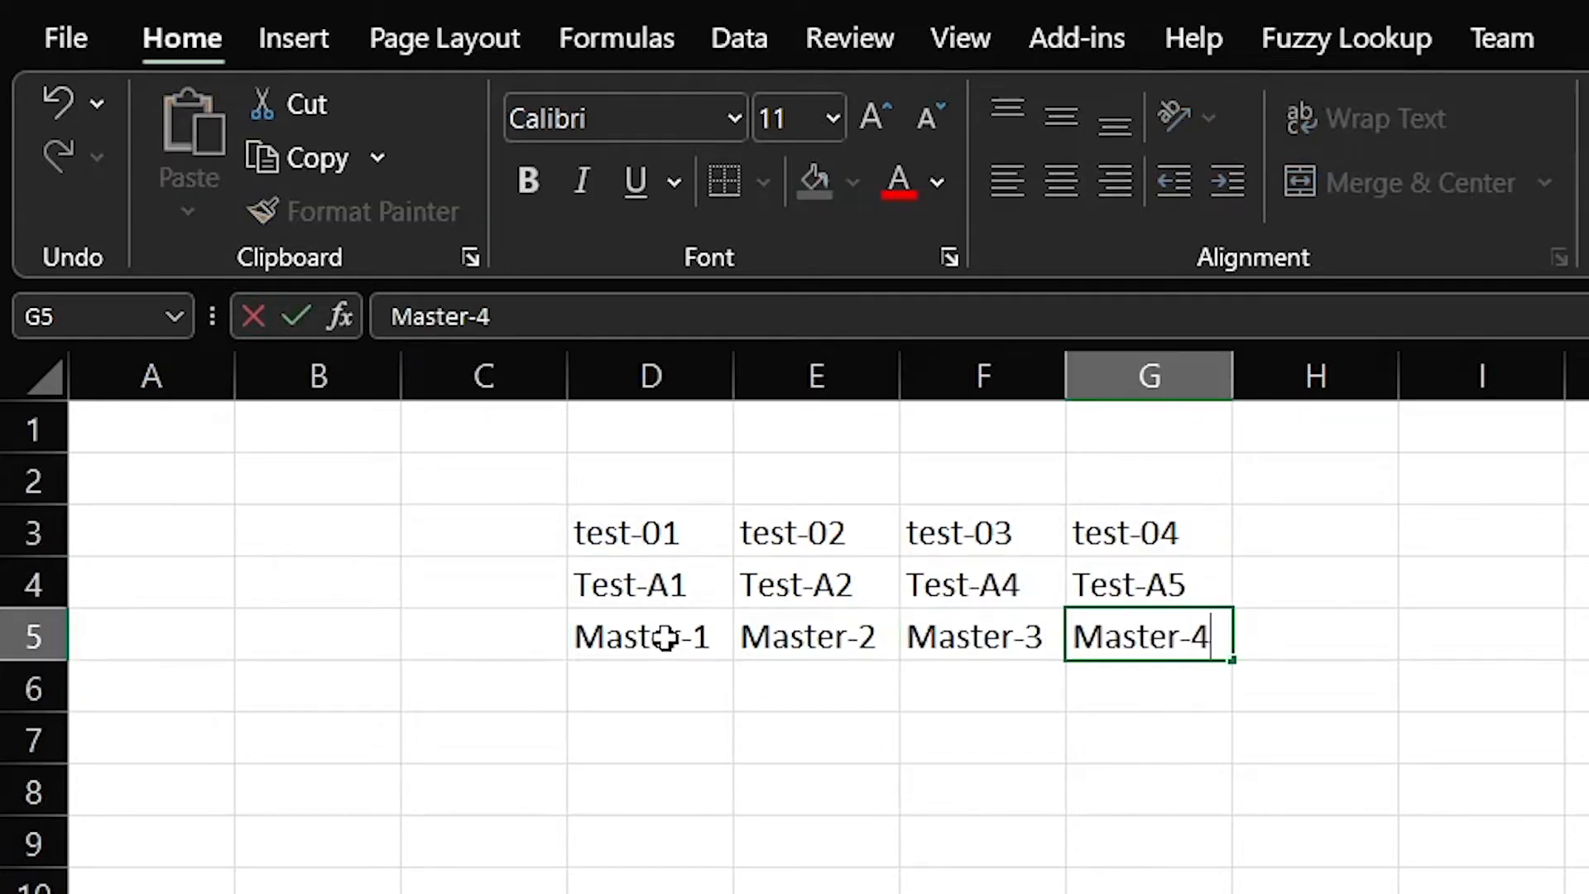
pyautogui.write('4')
pyautogui.press('Return')
pyautogui.click(641, 530)
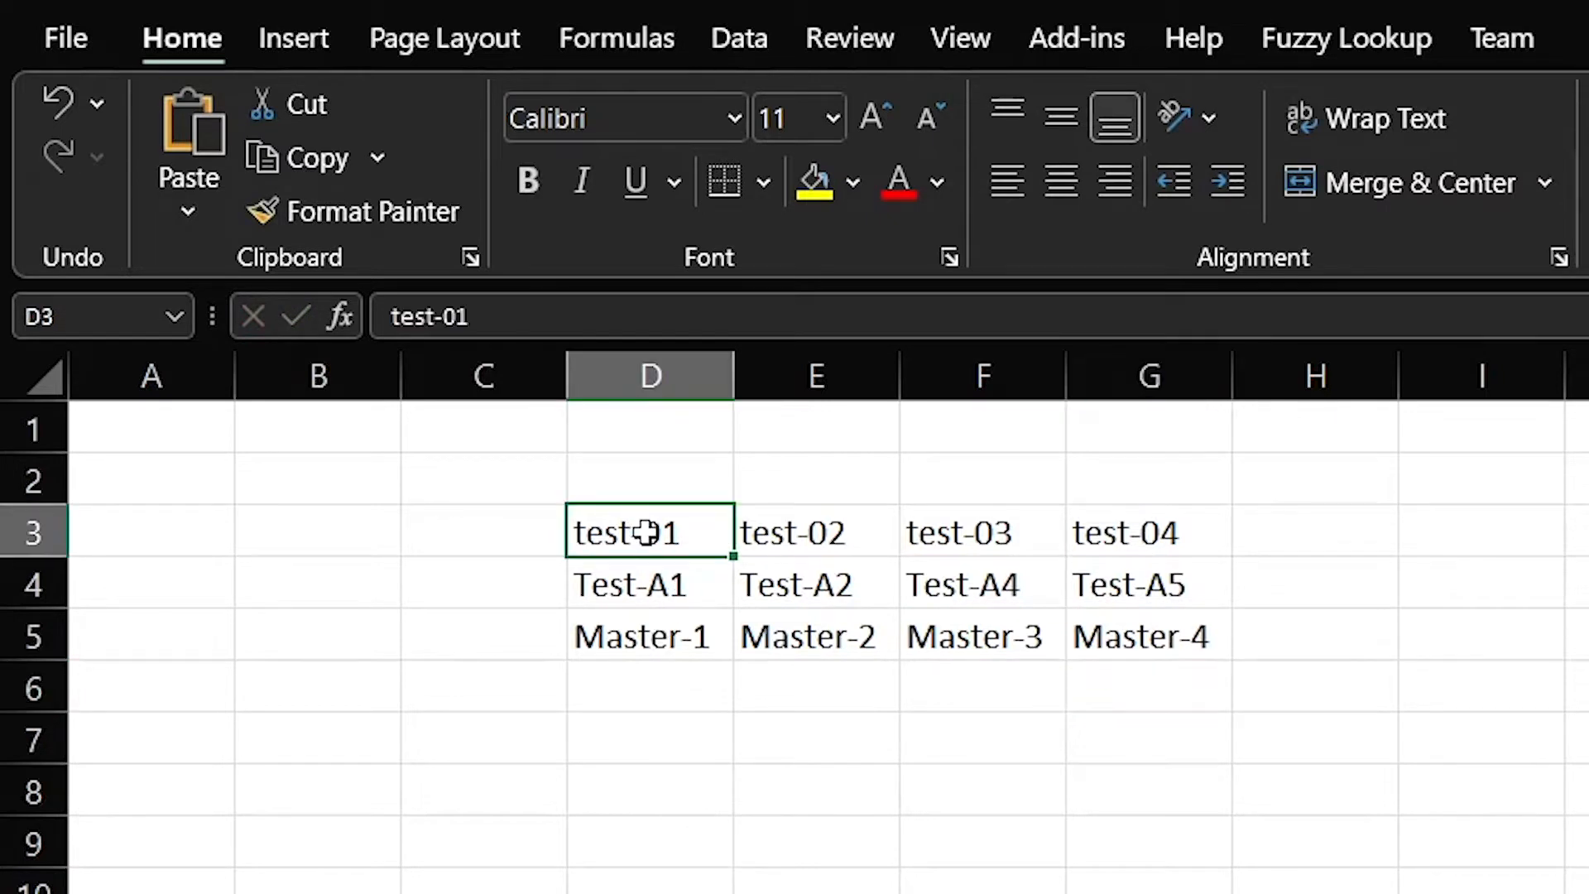
pyautogui.moveTo(647, 532); pyautogui.dragTo(1189, 636)
pyautogui.moveTo(614, 529); pyautogui.dragTo(1118, 615)
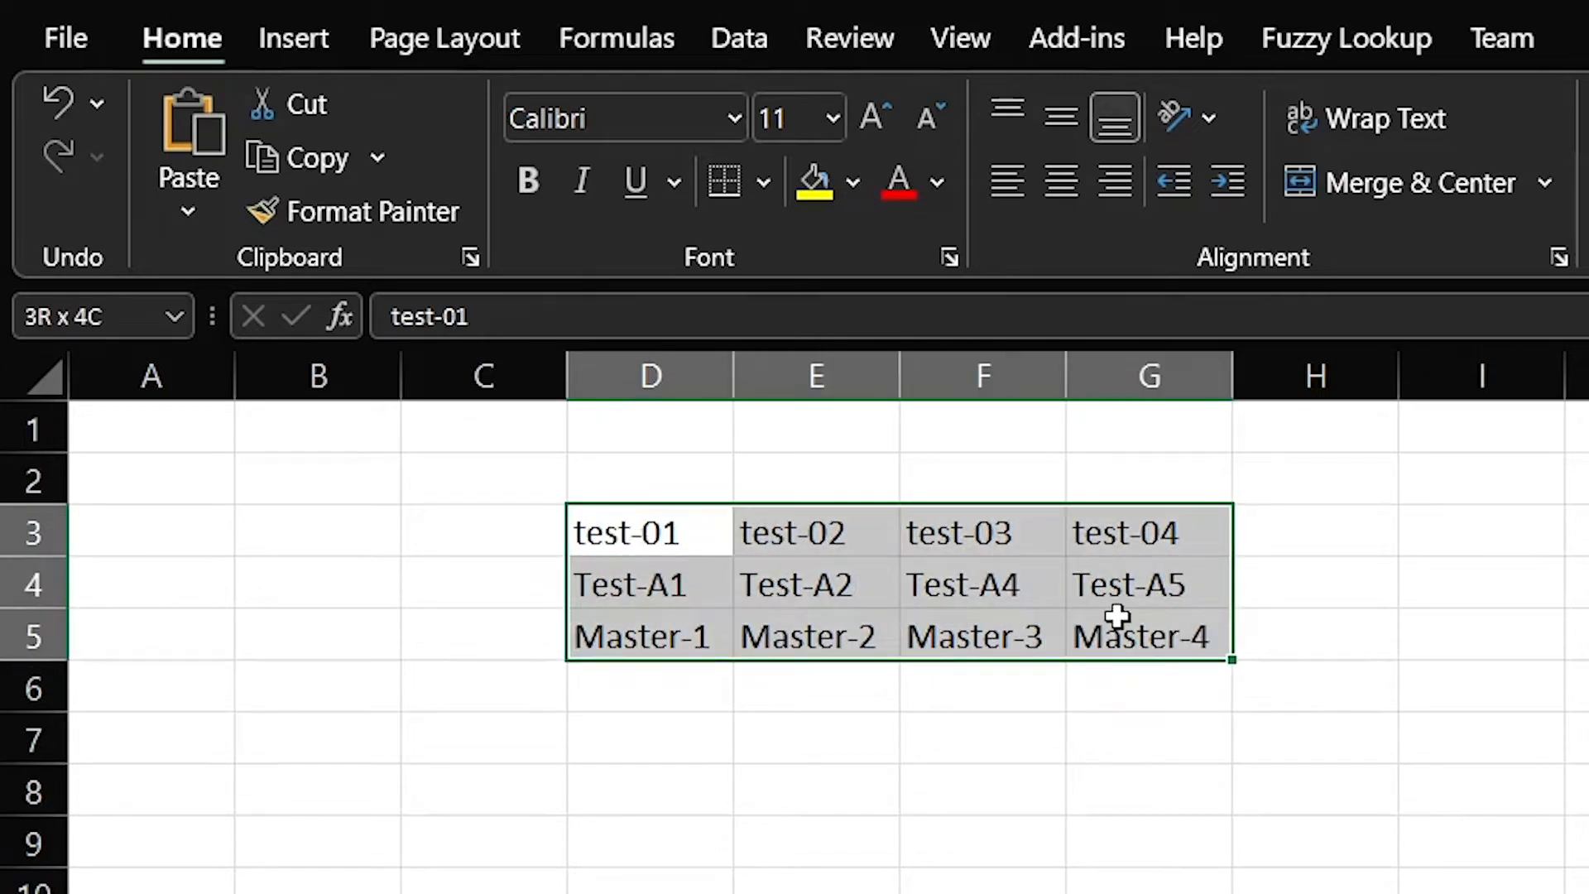
pyautogui.click(656, 509)
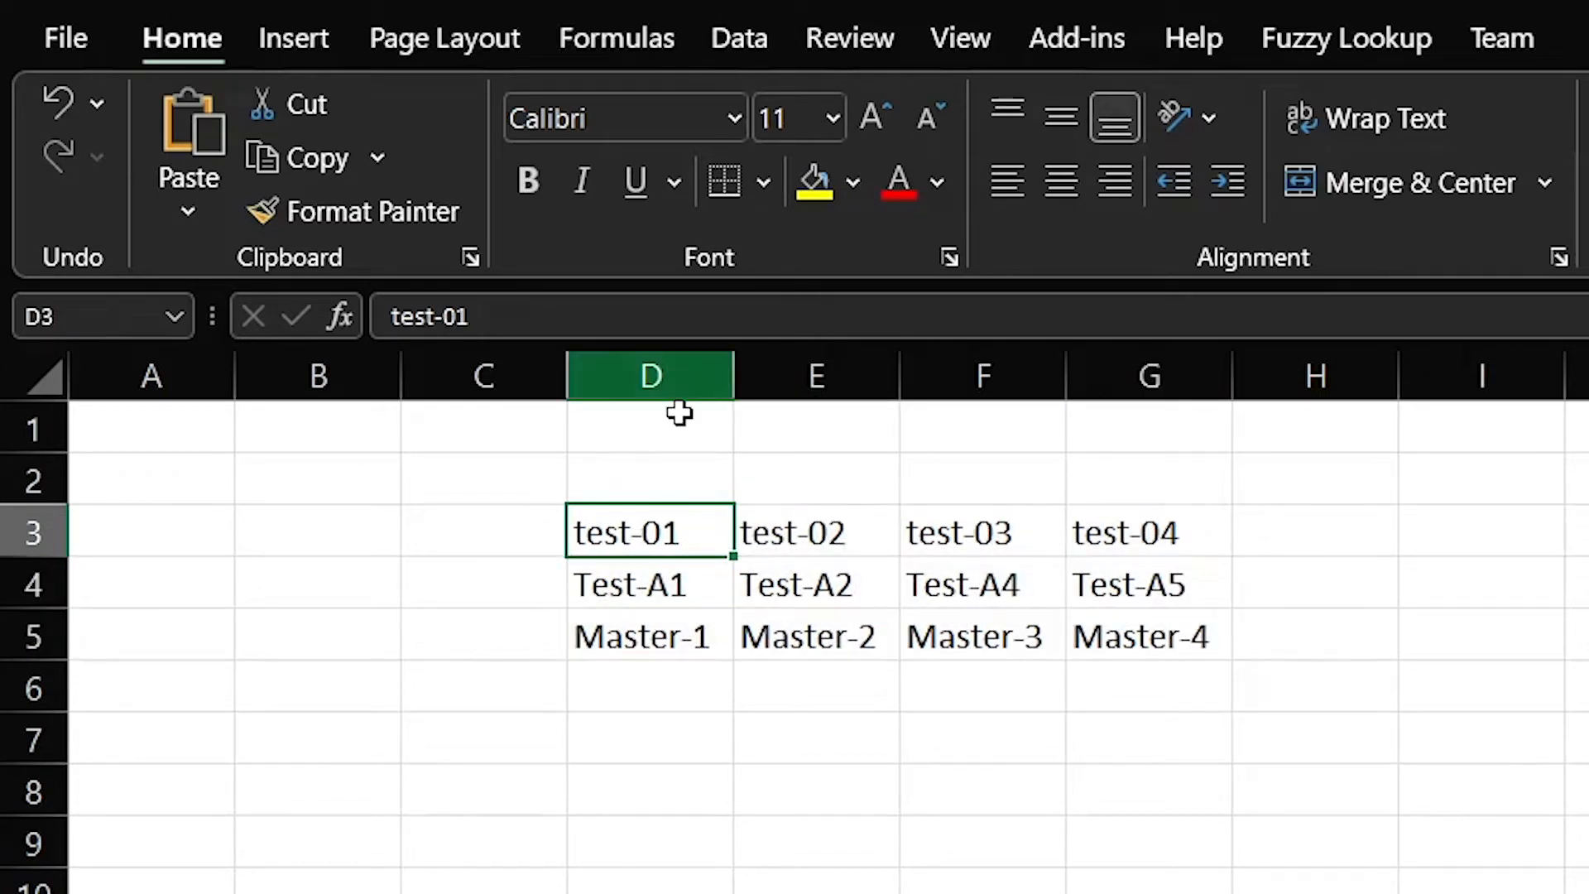
pyautogui.moveTo(643, 518); pyautogui.dragTo(1162, 635)
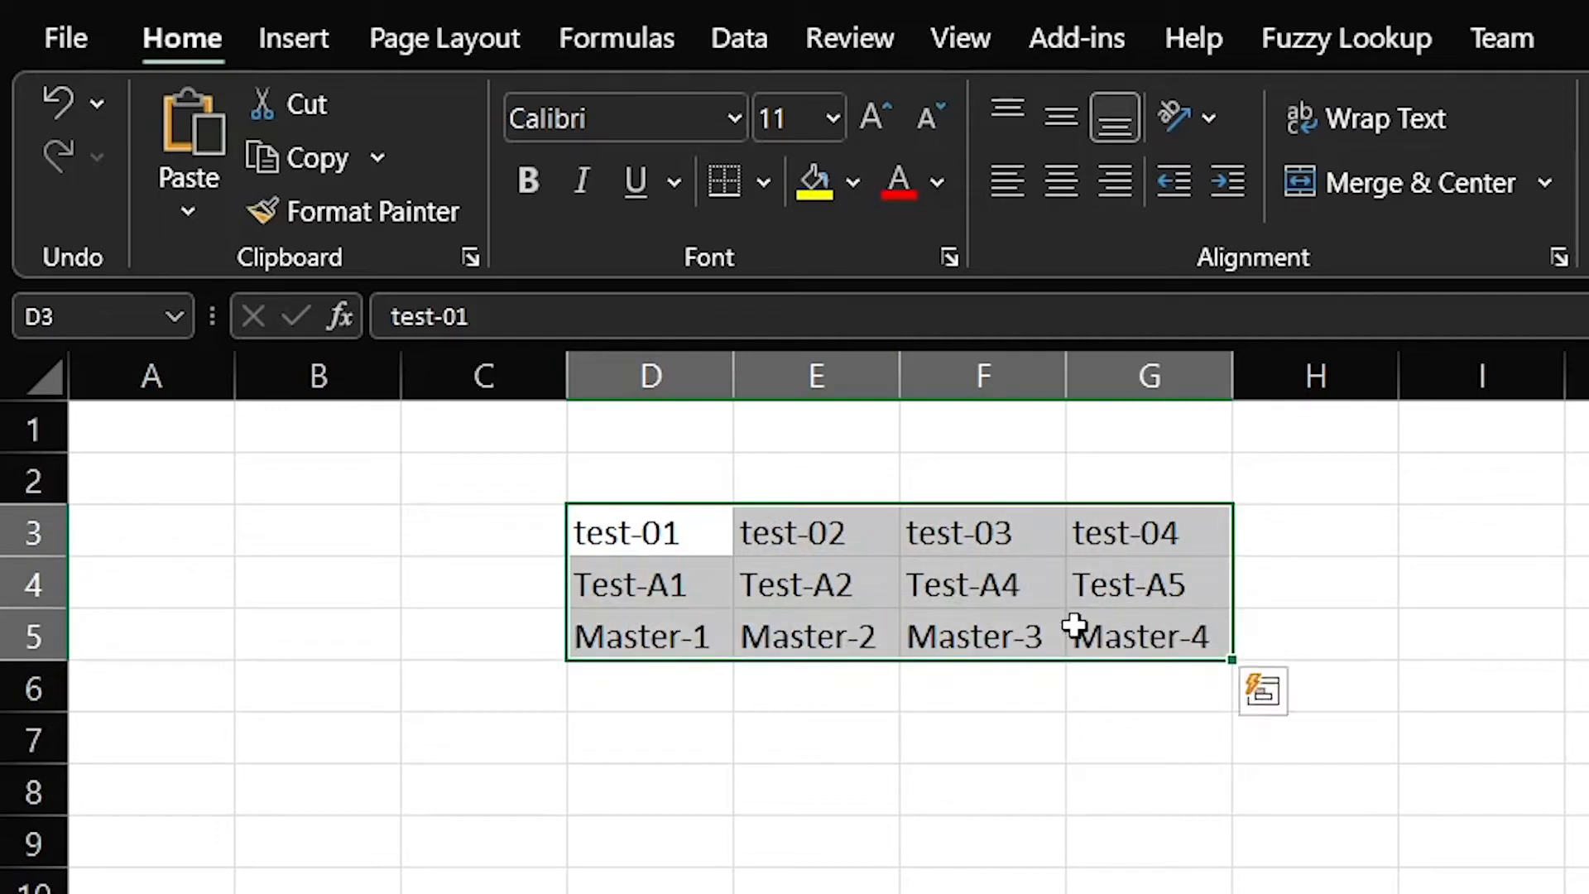
pyautogui.click(610, 535)
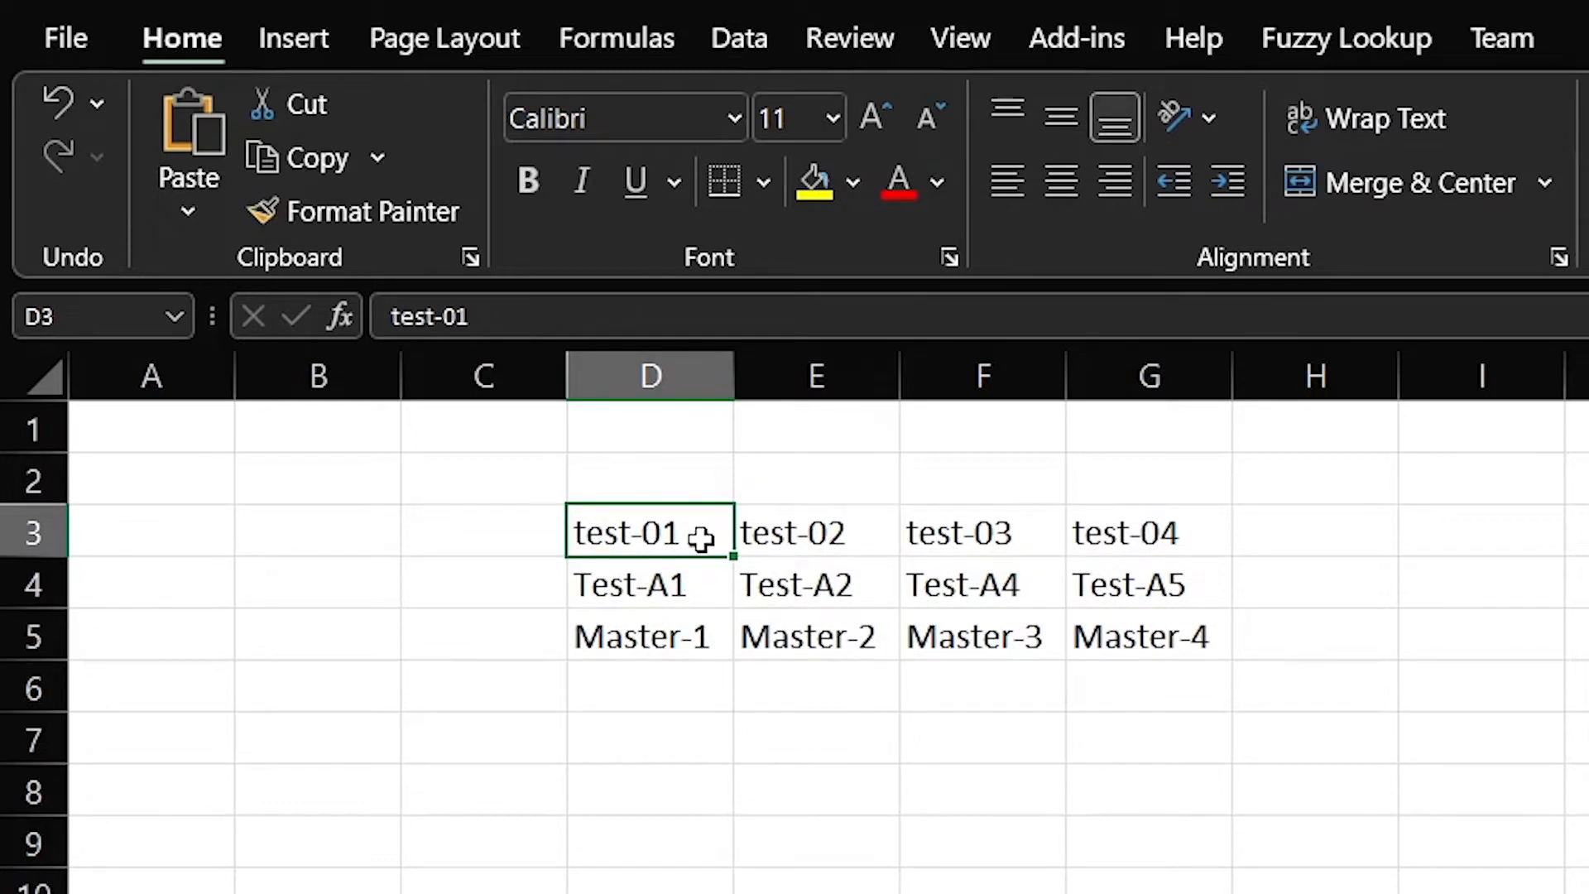
pyautogui.click(766, 734)
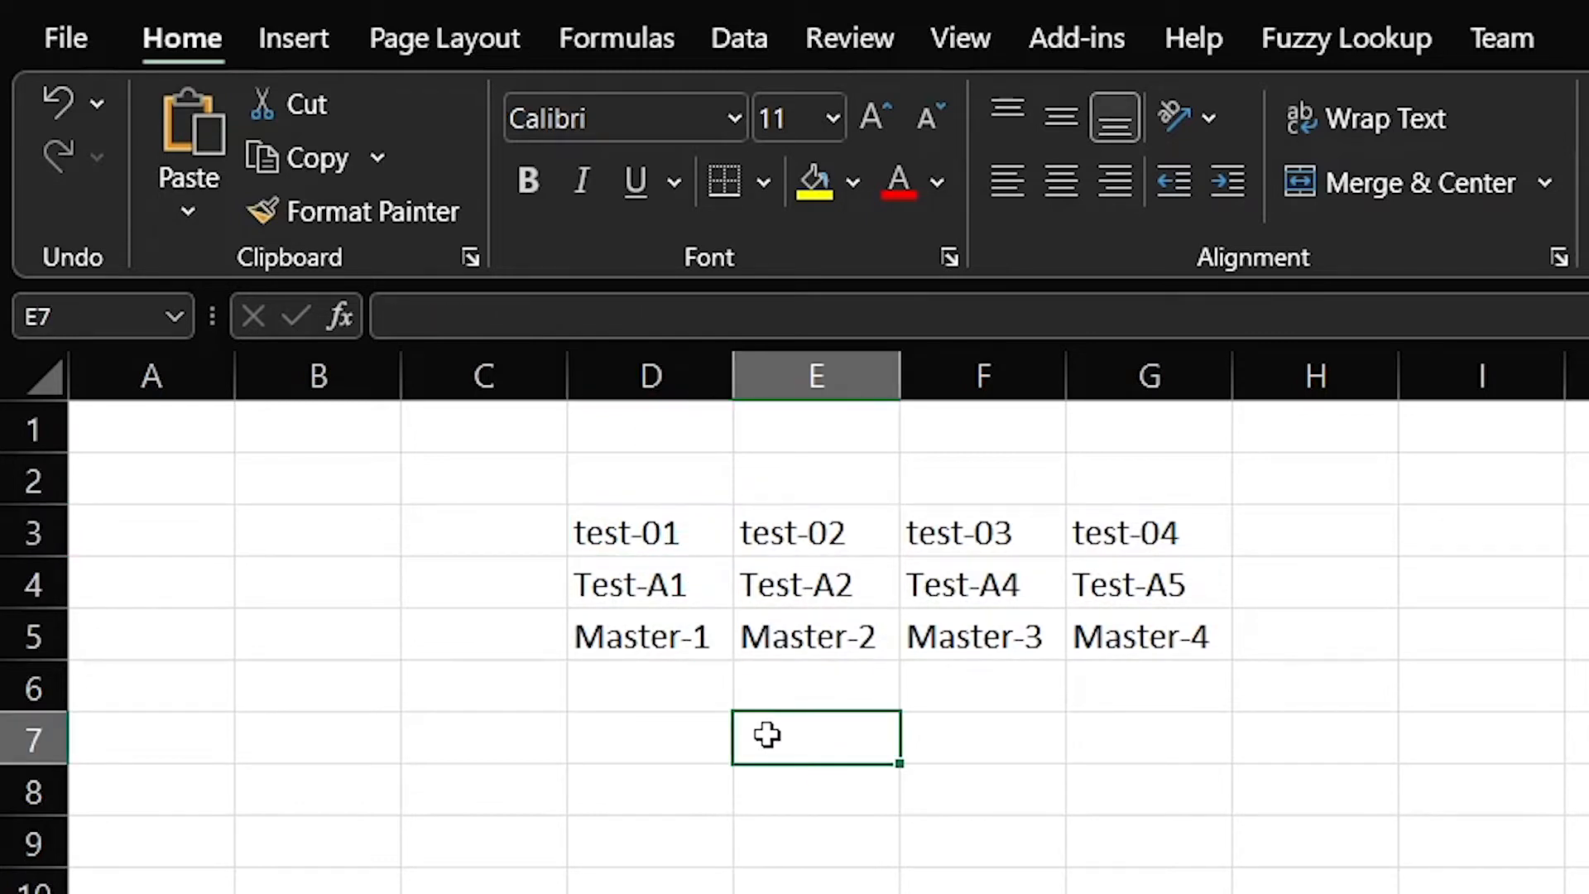
# Type the note 'D3:G5' in E7, then reselect the D3:G5 sample block
pyautogui.write('D3')
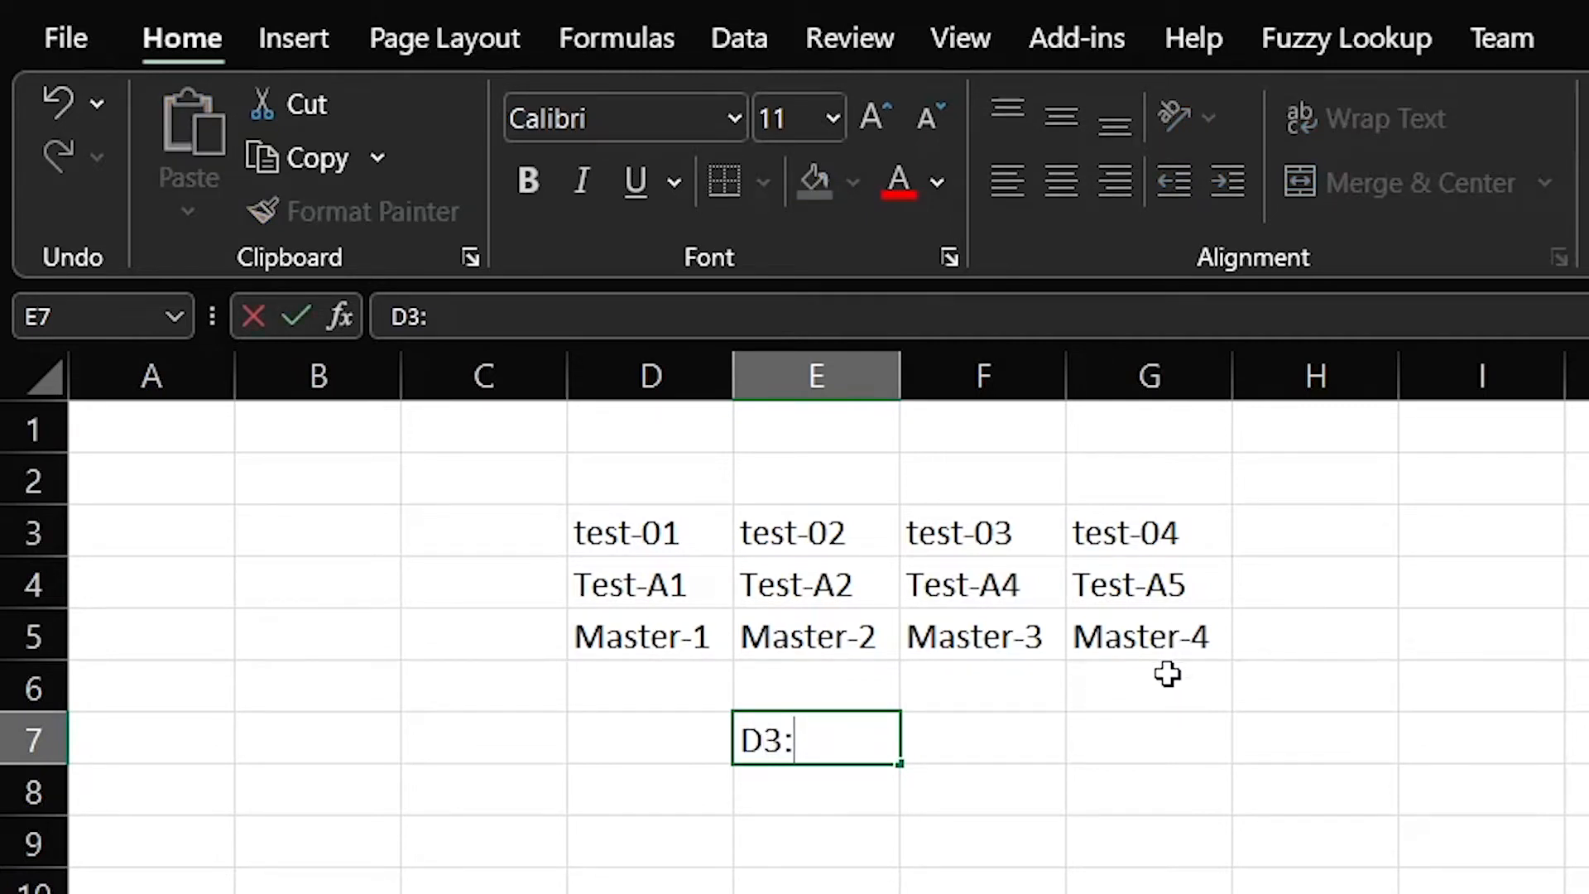
pyautogui.write(':G5')
pyautogui.press('Return')
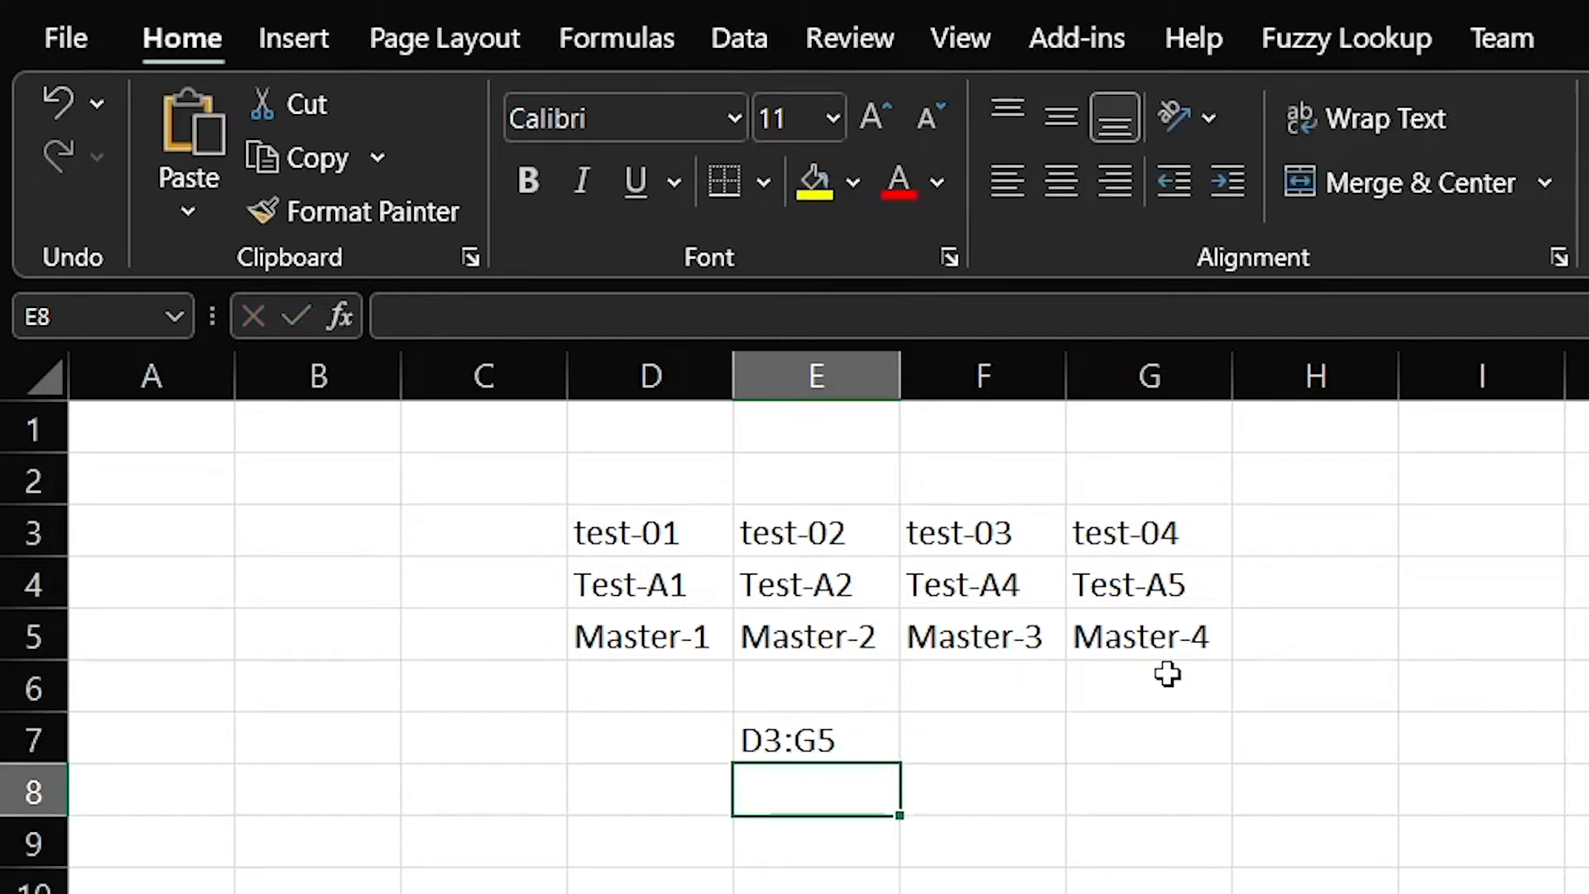
pyautogui.moveTo(638, 532); pyautogui.dragTo(1208, 630)
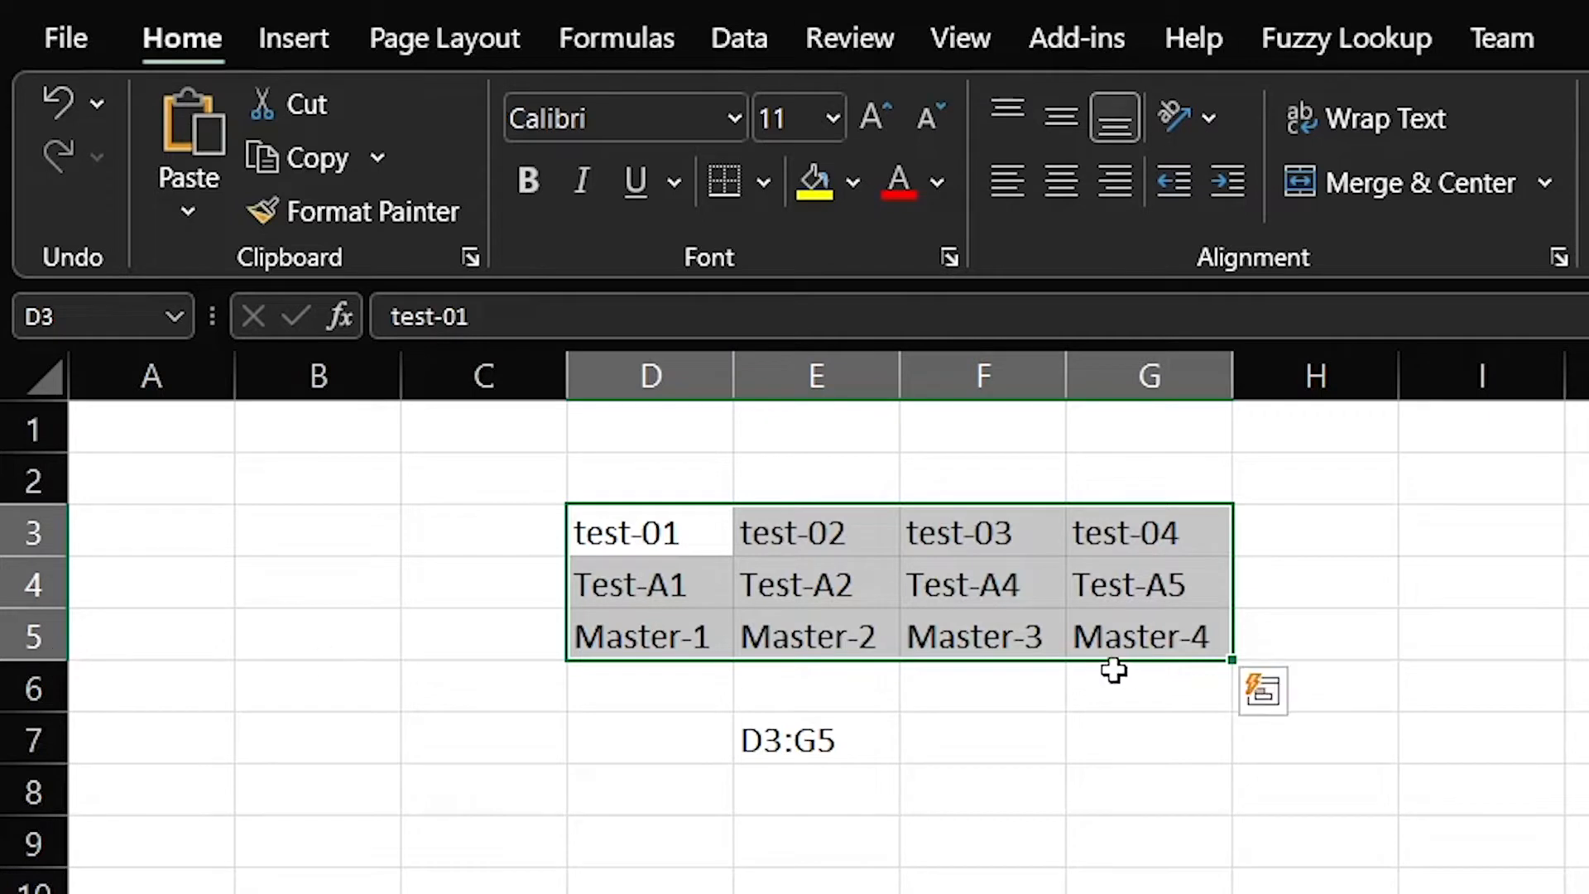
pyautogui.click(813, 637)
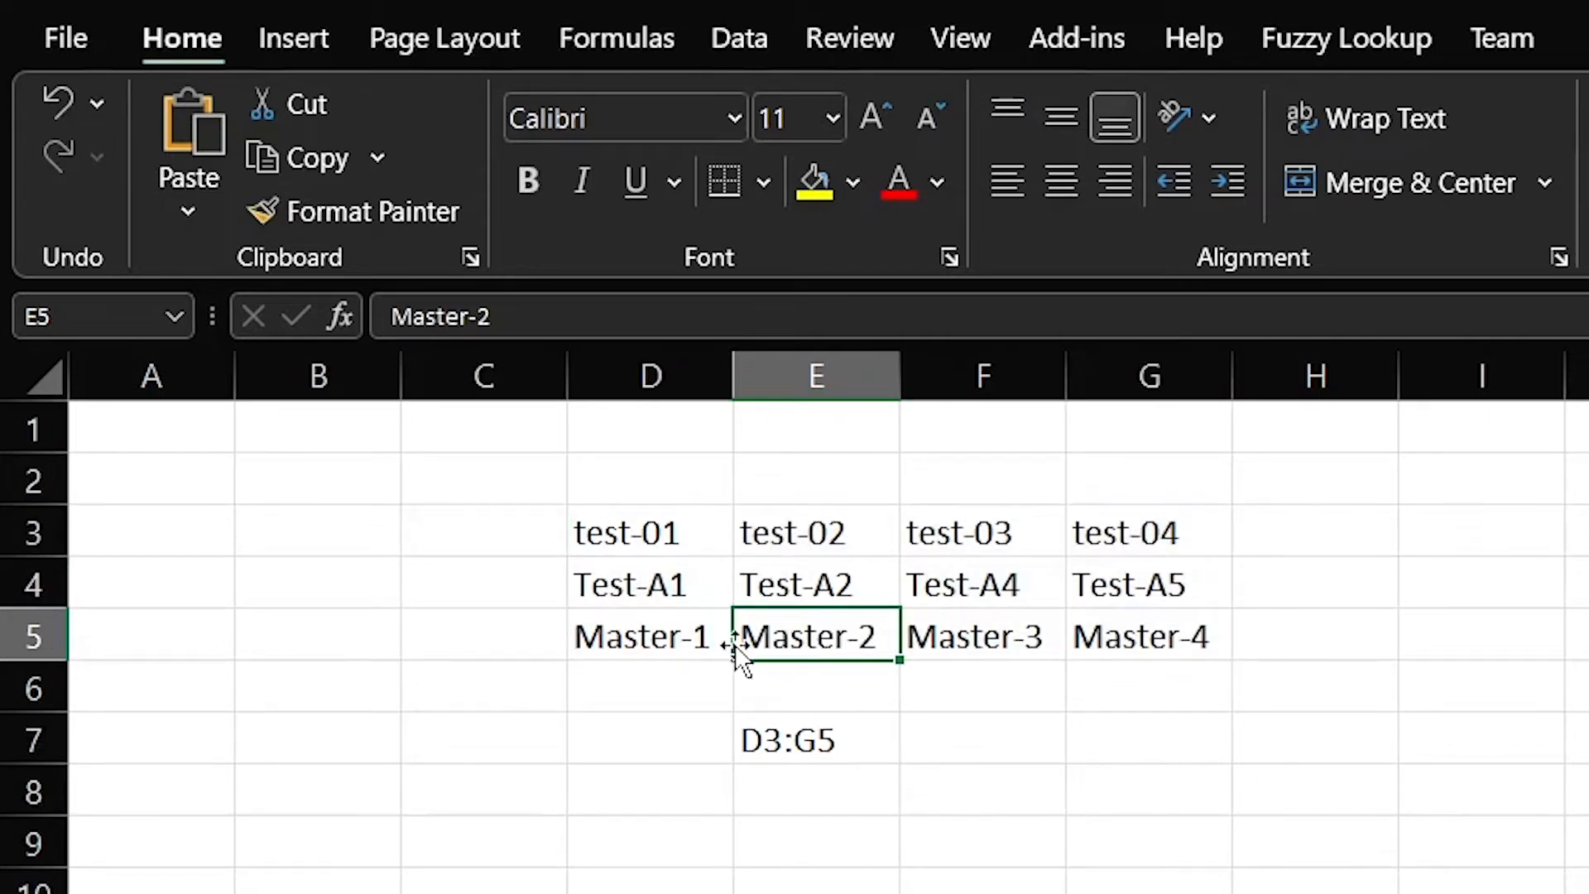
pyautogui.click(648, 534)
pyautogui.moveTo(648, 534); pyautogui.dragTo(1160, 619)
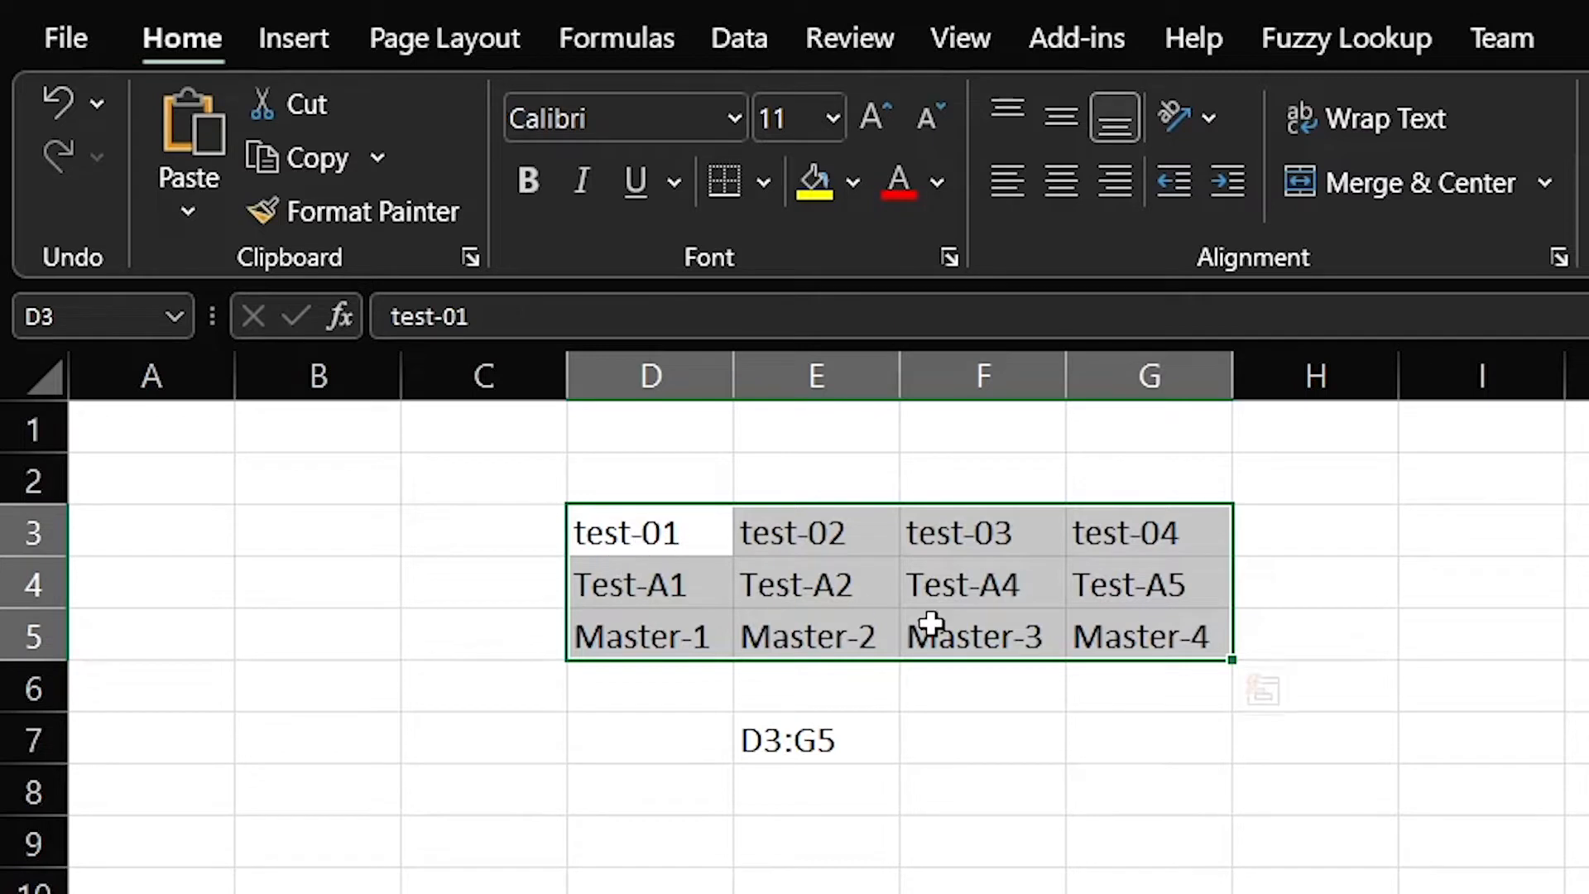
pyautogui.moveTo(649, 514); pyautogui.dragTo(1160, 636)
pyautogui.moveTo(593, 530); pyautogui.dragTo(1147, 639)
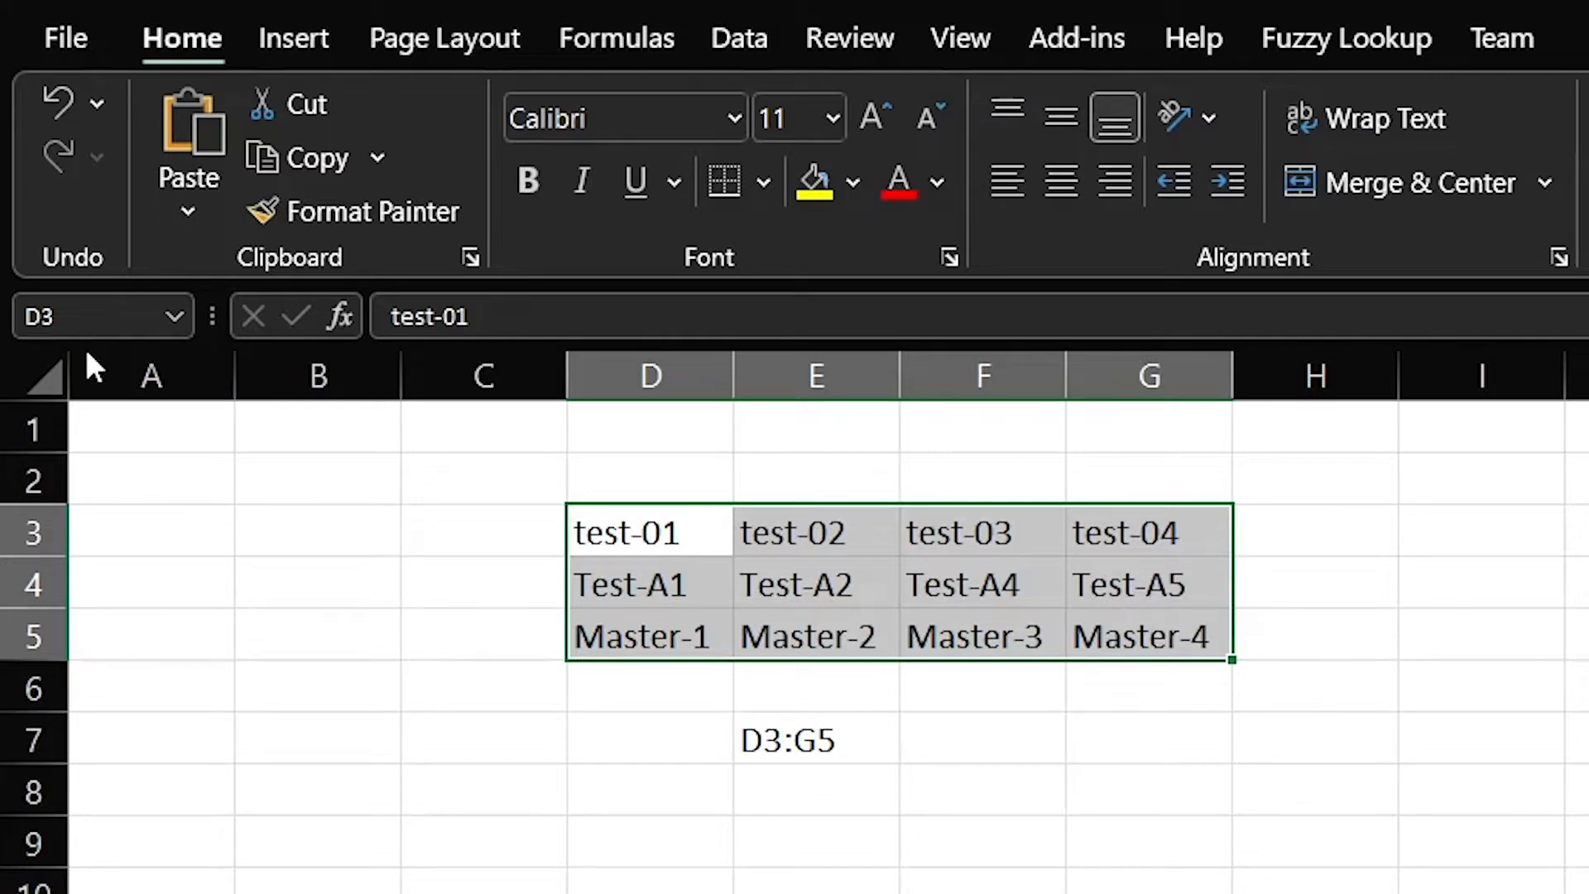
# Name the selected D3:G5 block SampleData in the Name Box
pyautogui.click(69, 319)
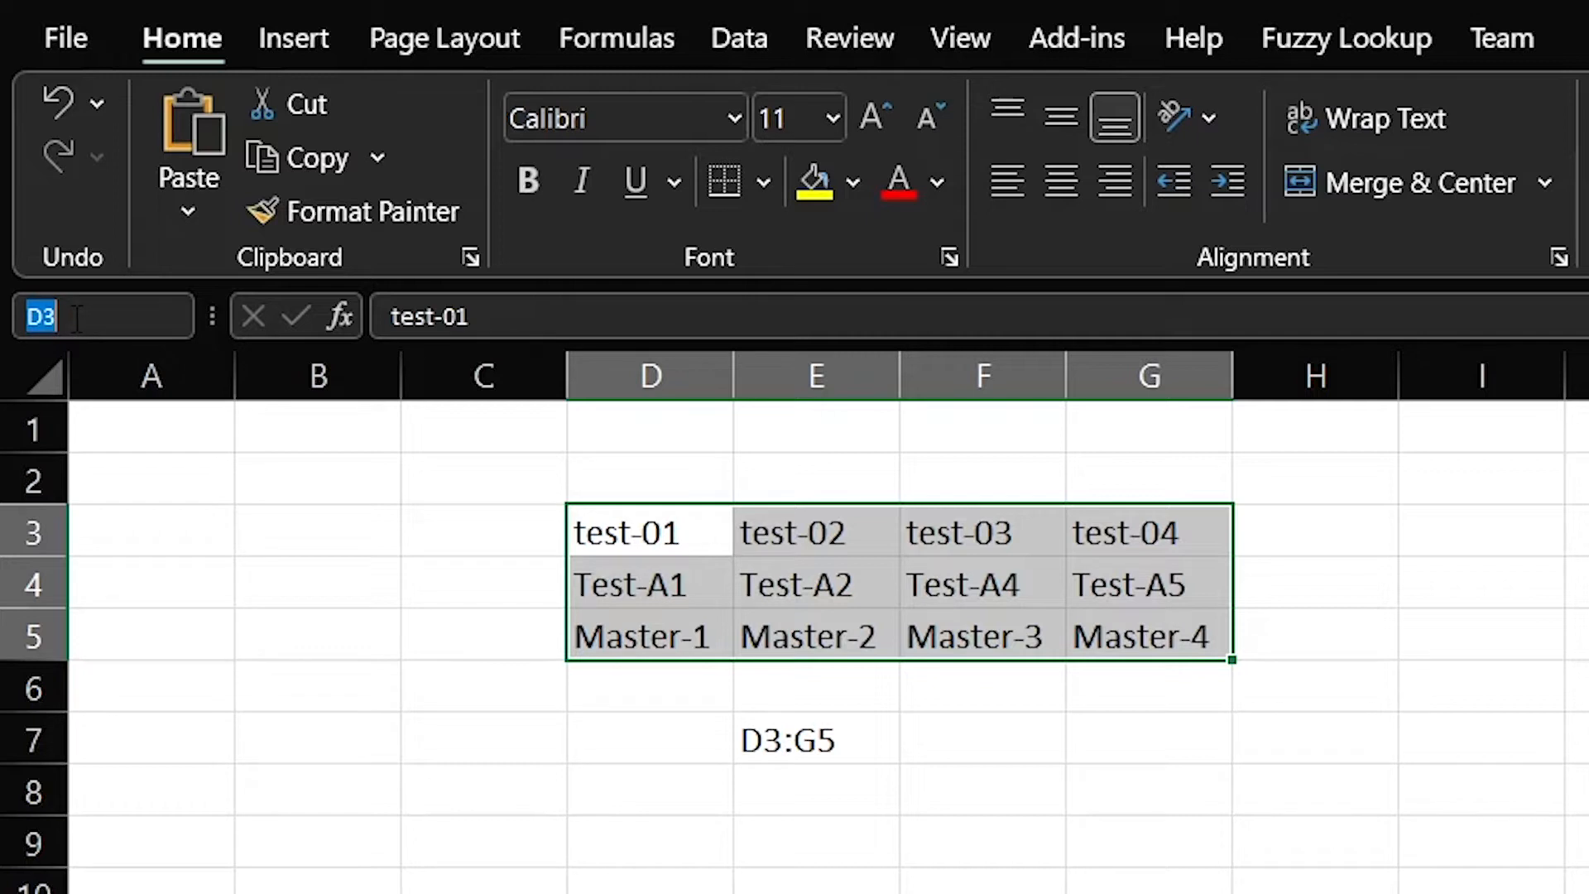
pyautogui.press('BackSpace')
pyautogui.write('Sample')
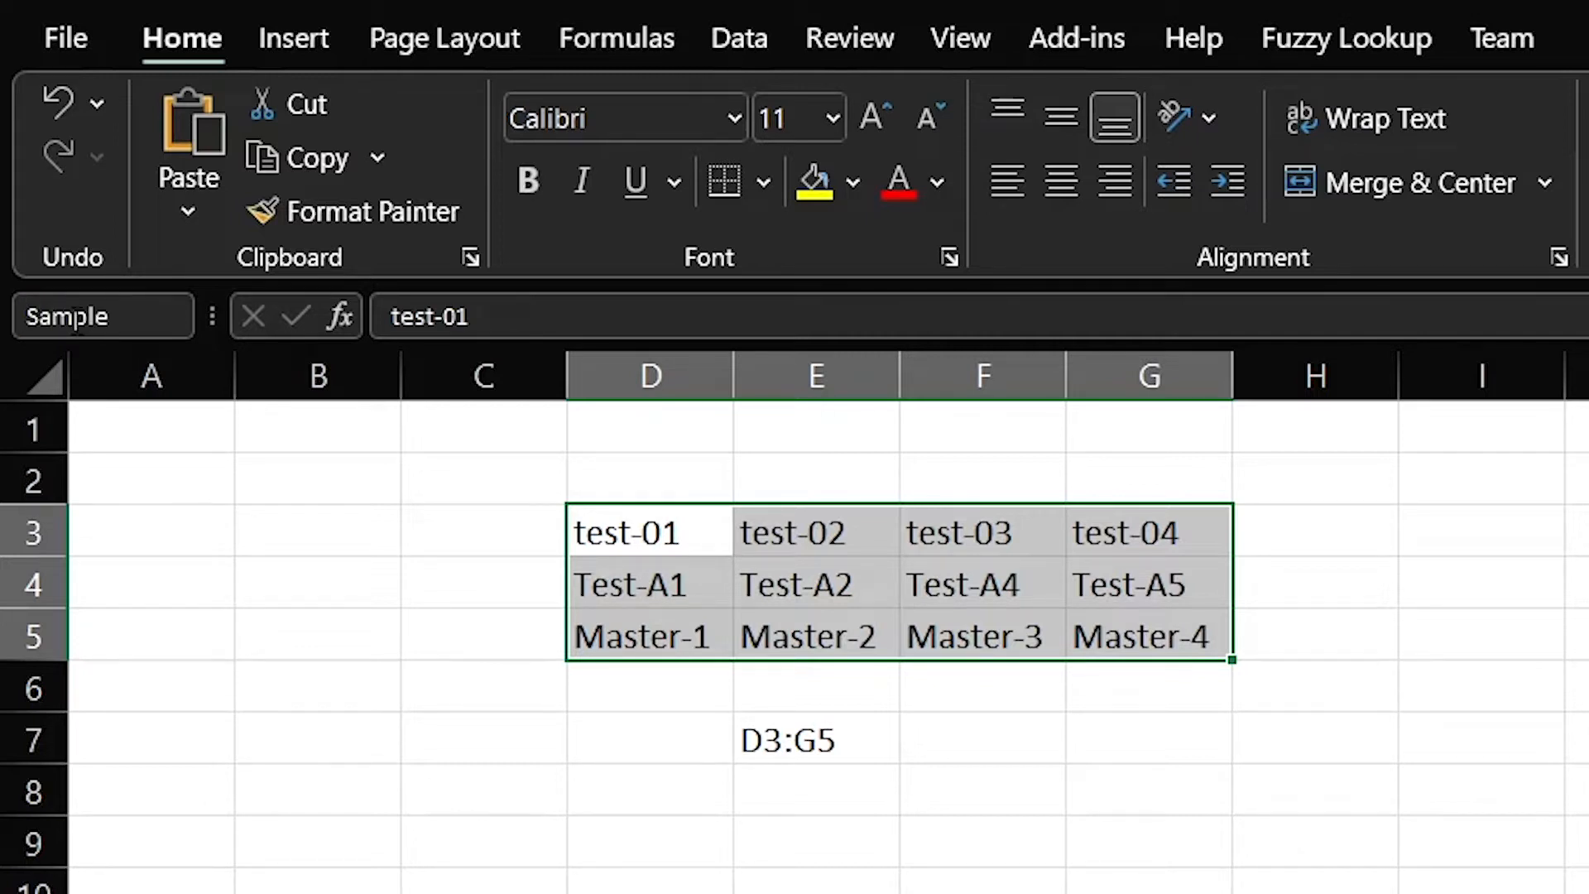
pyautogui.write('Data')
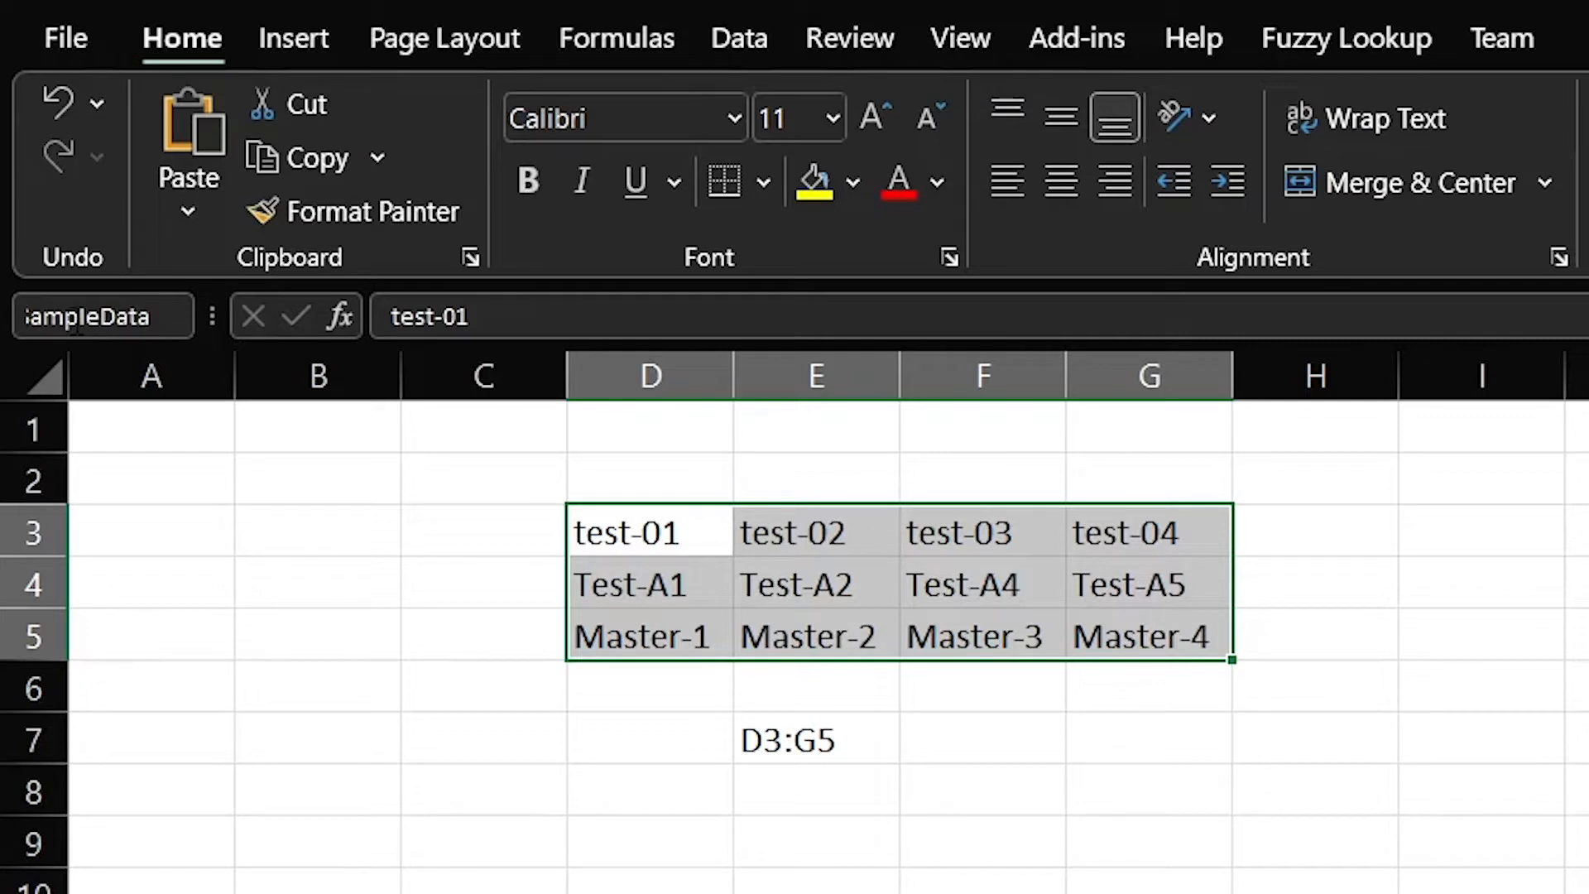
pyautogui.press('Return')
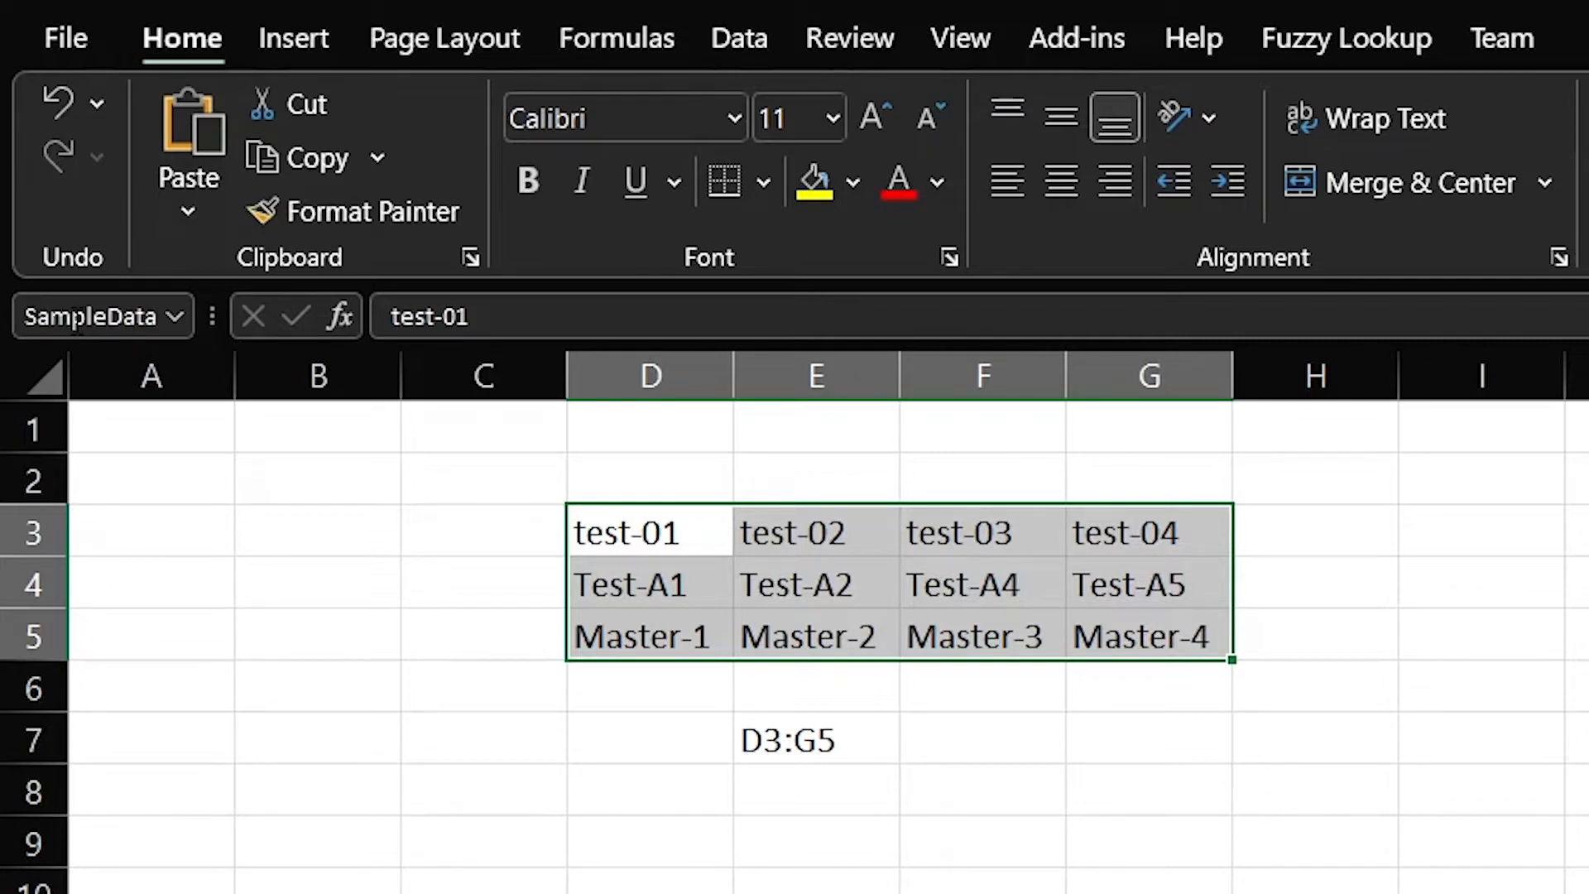
# Clear the D3:G5 note from E7 and enter 'sometest' in A1
pyautogui.click(699, 885)
pyautogui.click(770, 758)
pyautogui.press('Delete')
pyautogui.click(610, 860)
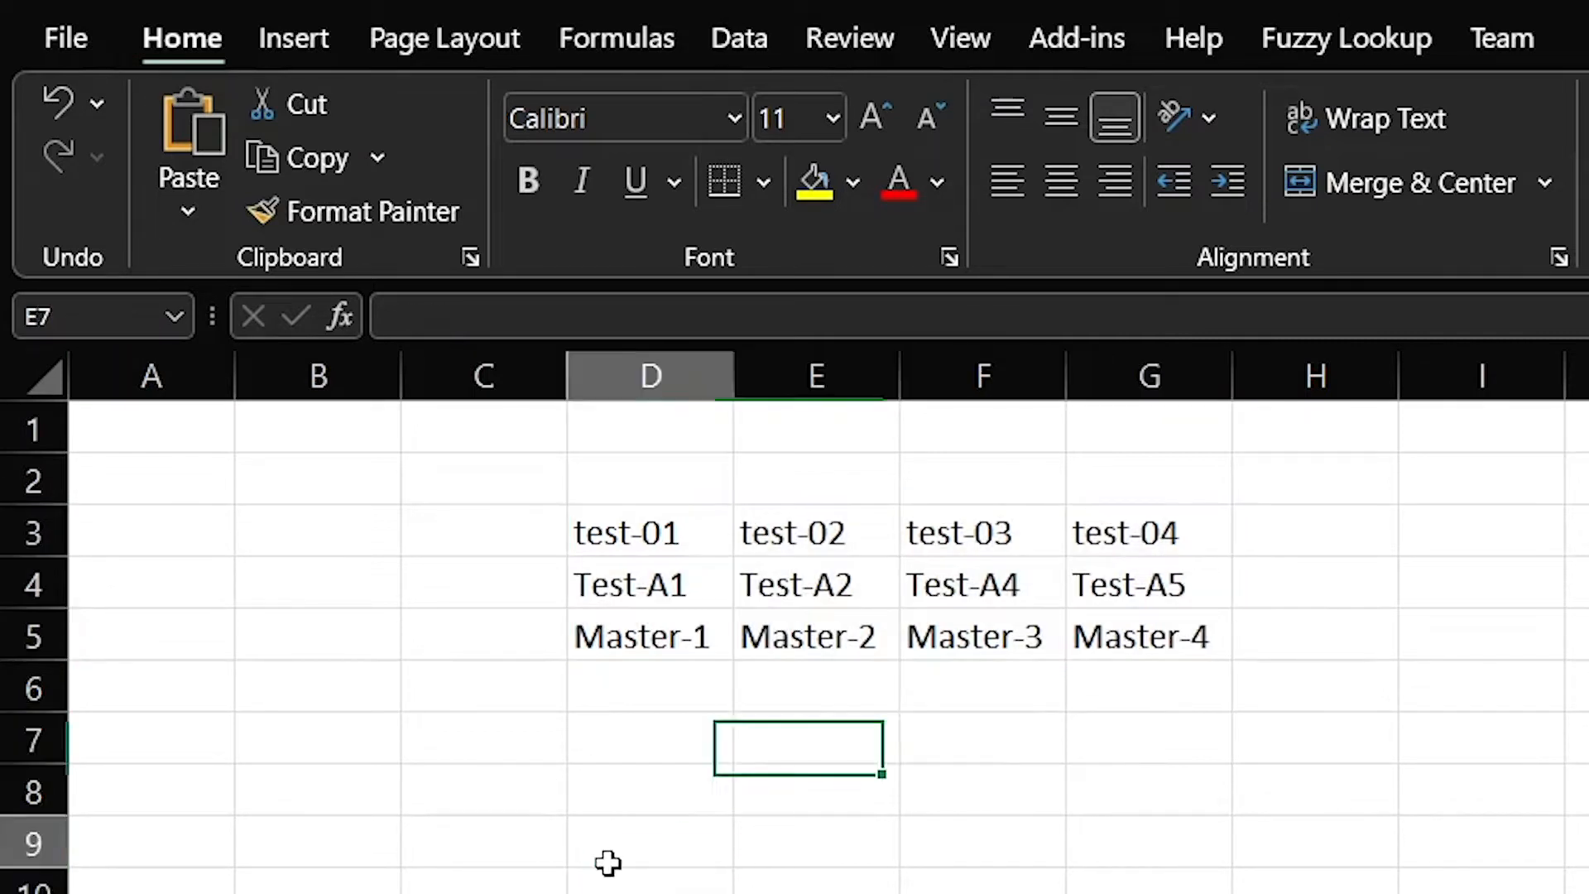
pyautogui.click(171, 440)
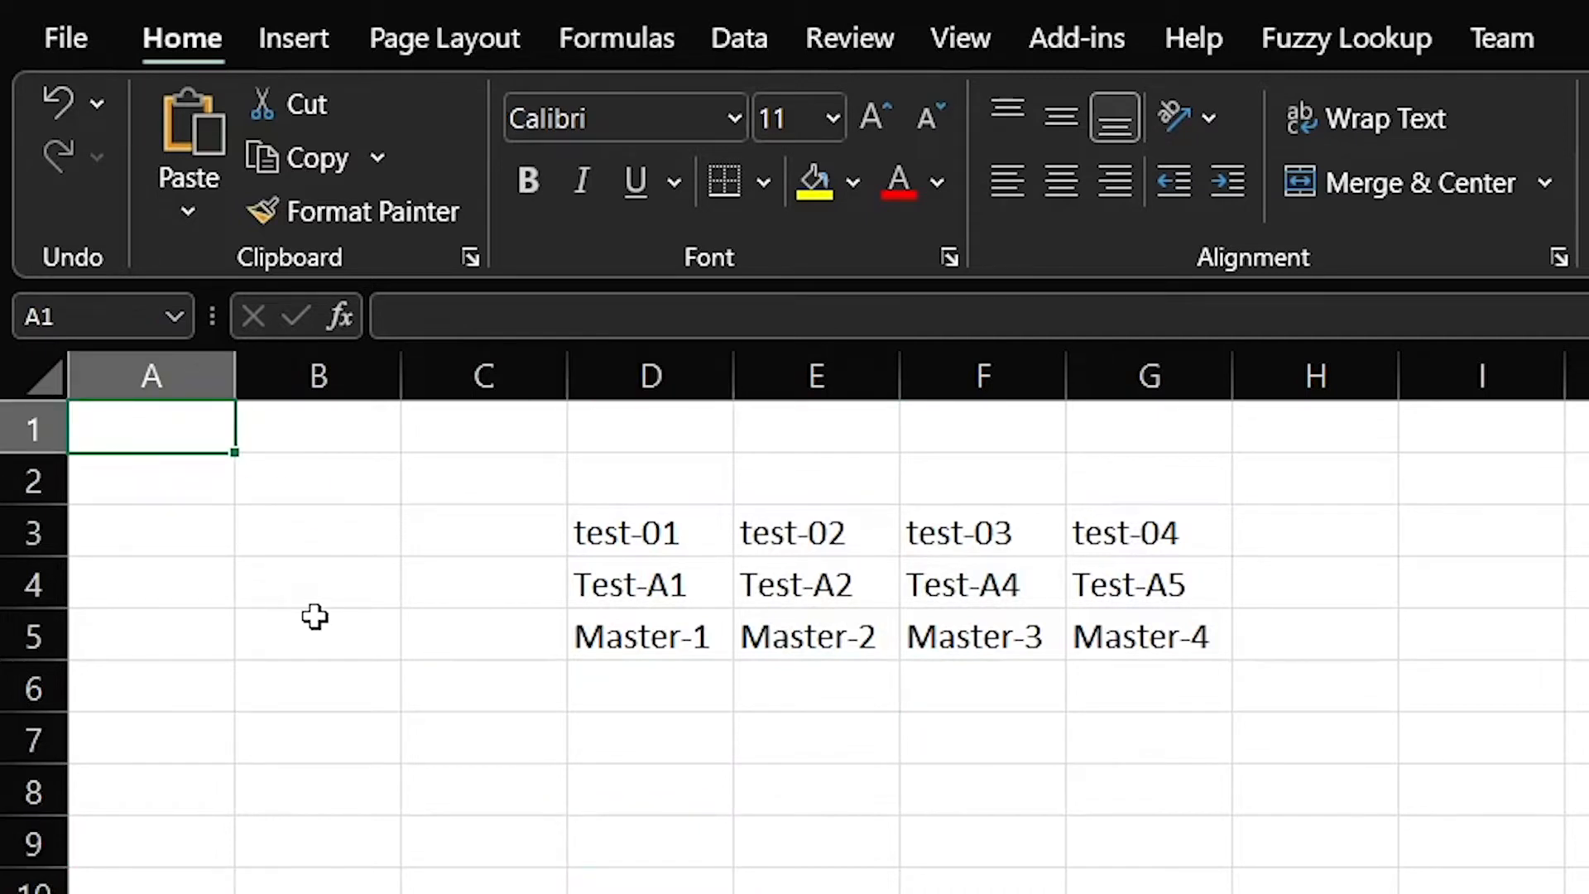
pyautogui.write('sometest')
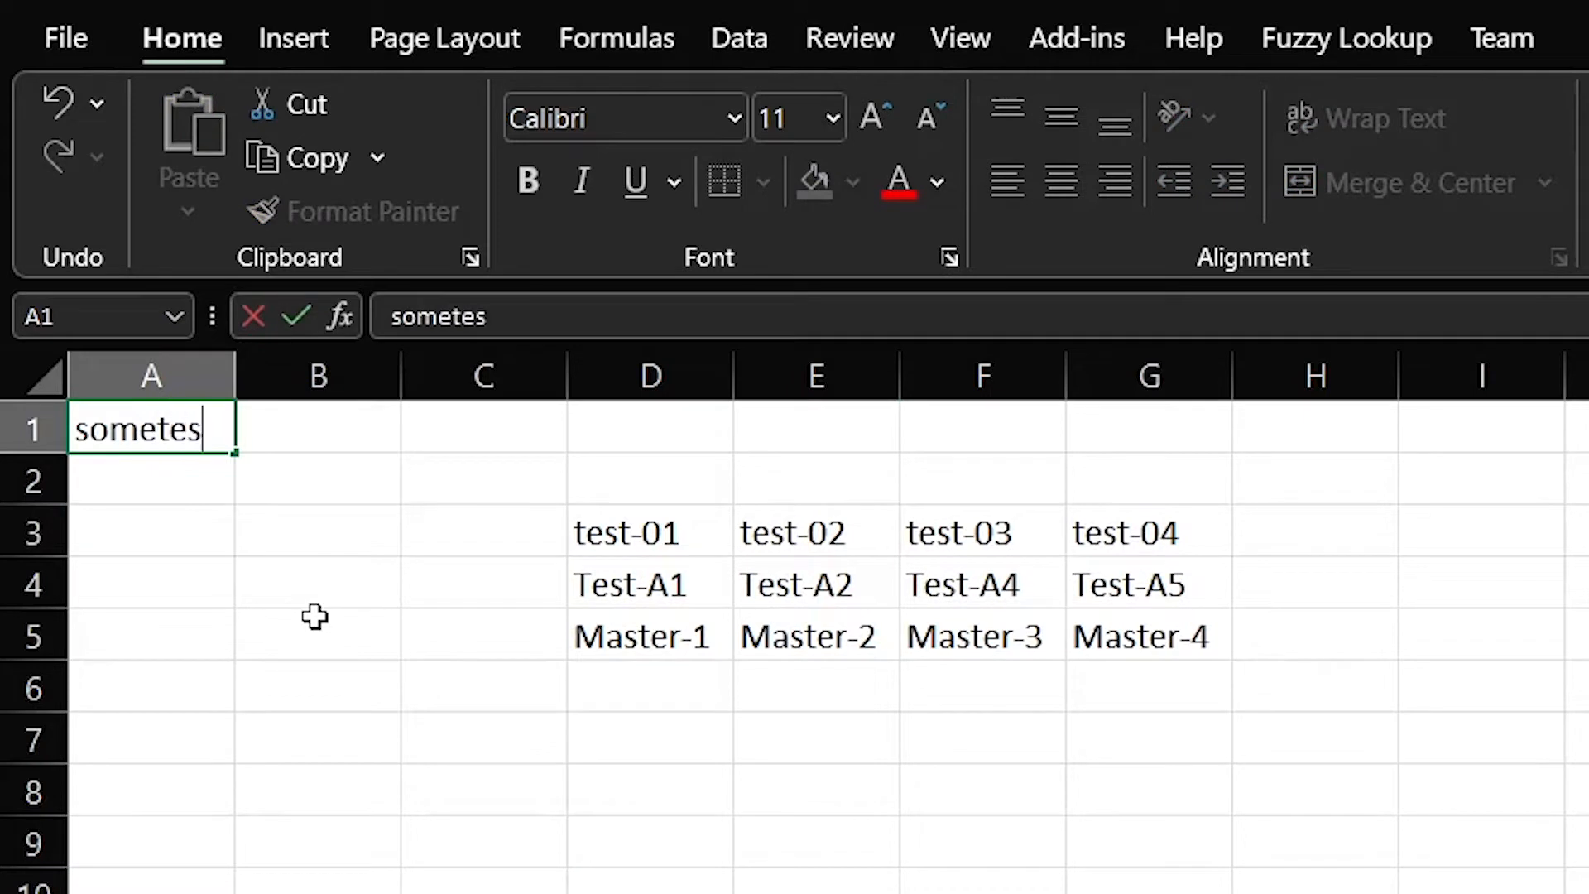
pyautogui.press('Return')
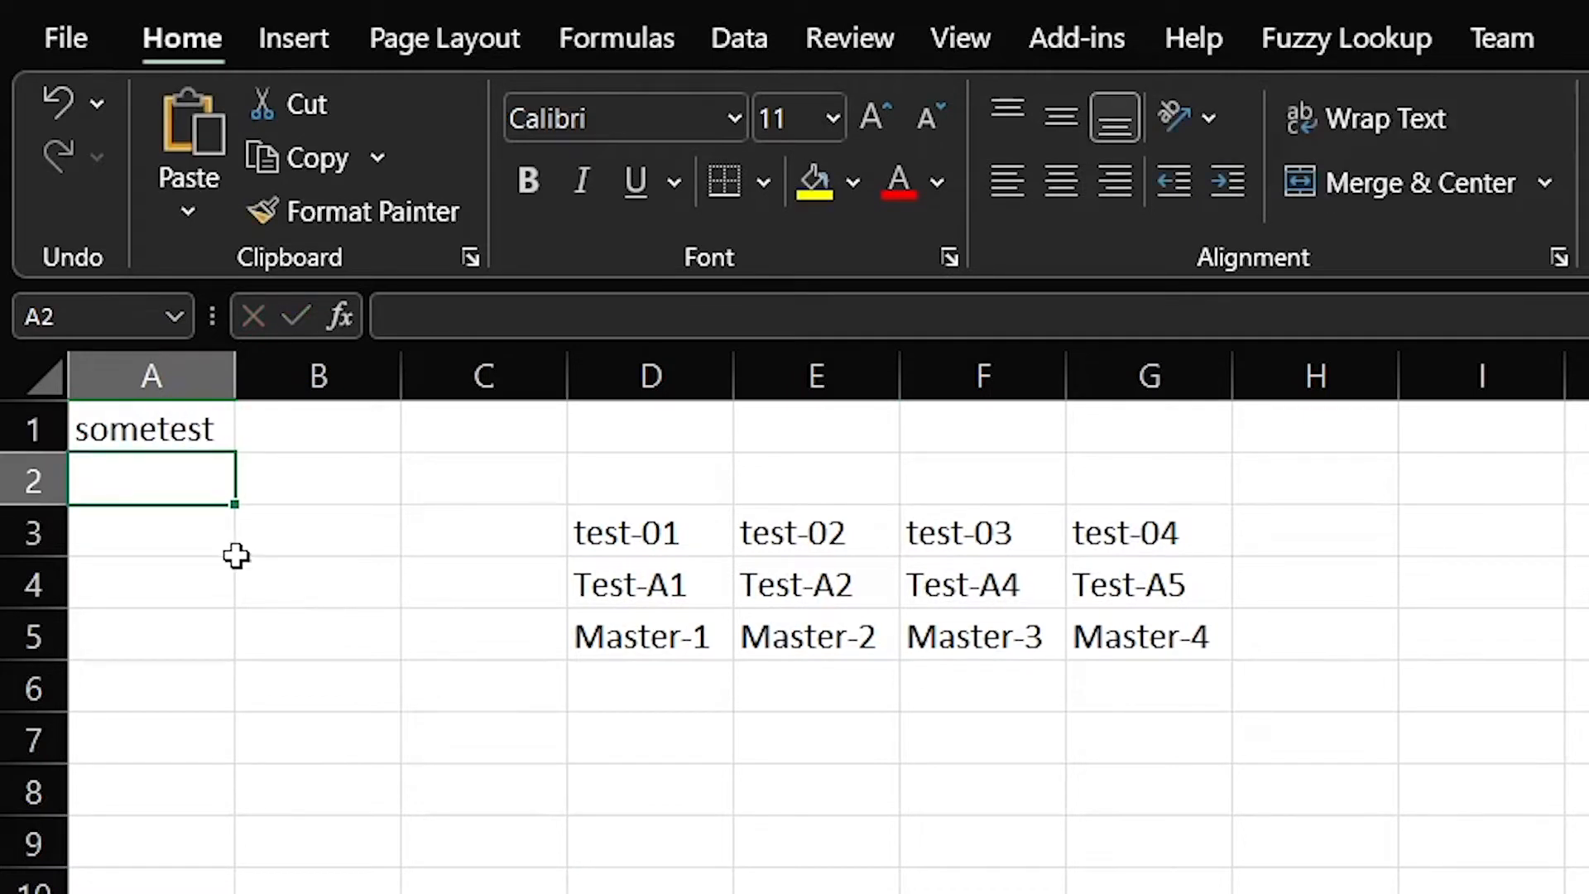
pyautogui.click(168, 417)
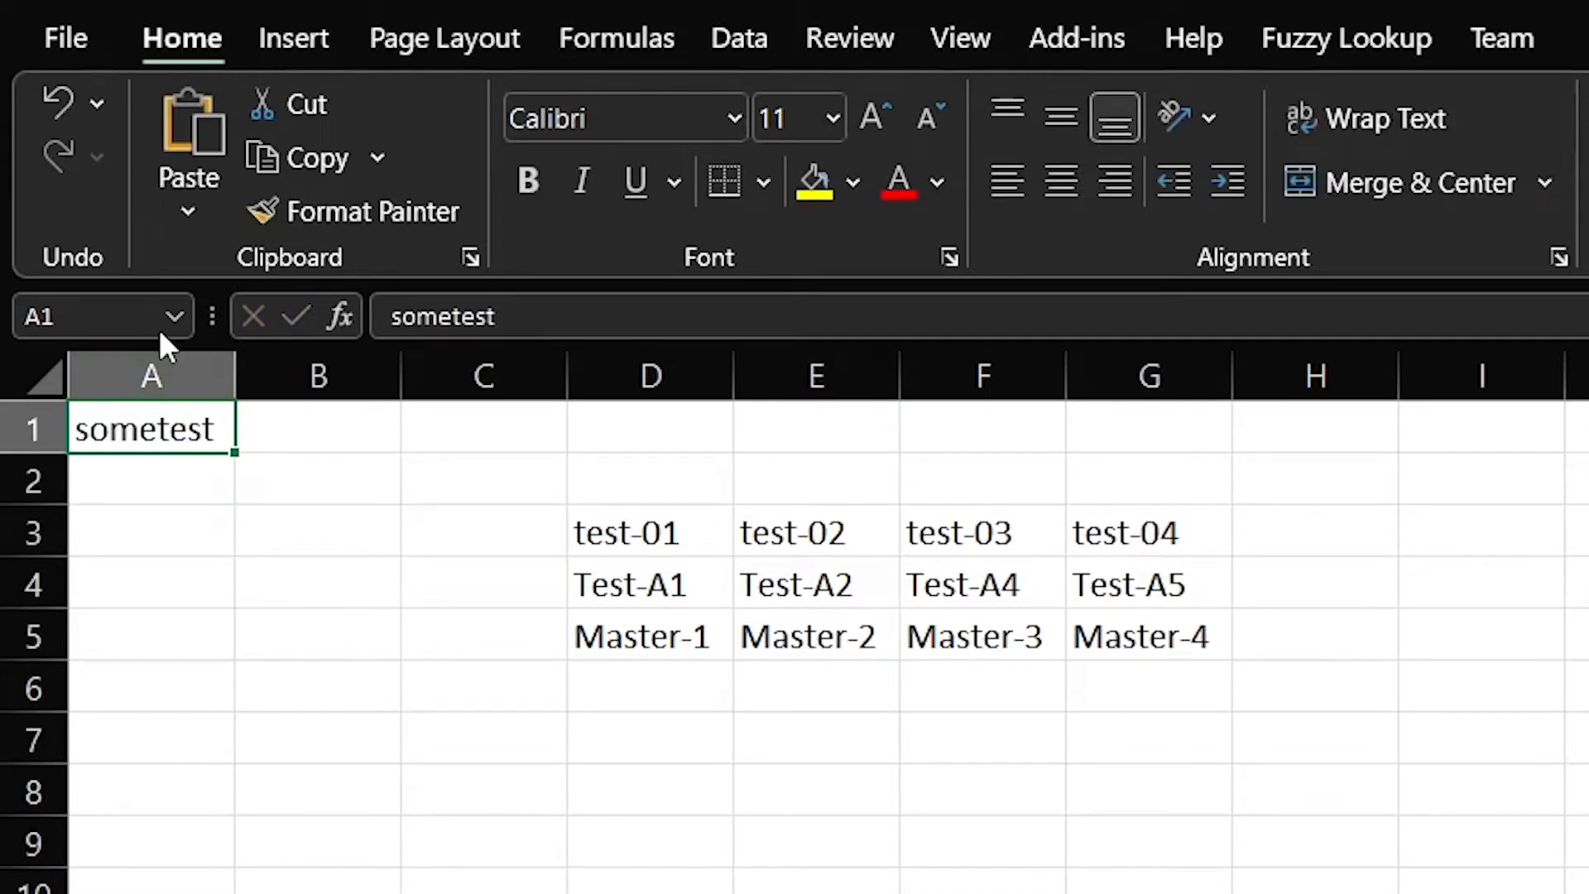
# Jump back to the SampleData range via the Name Box list
pyautogui.click(178, 317)
pyautogui.write('SampleData')
pyautogui.press('Return')
pyautogui.click(182, 317)
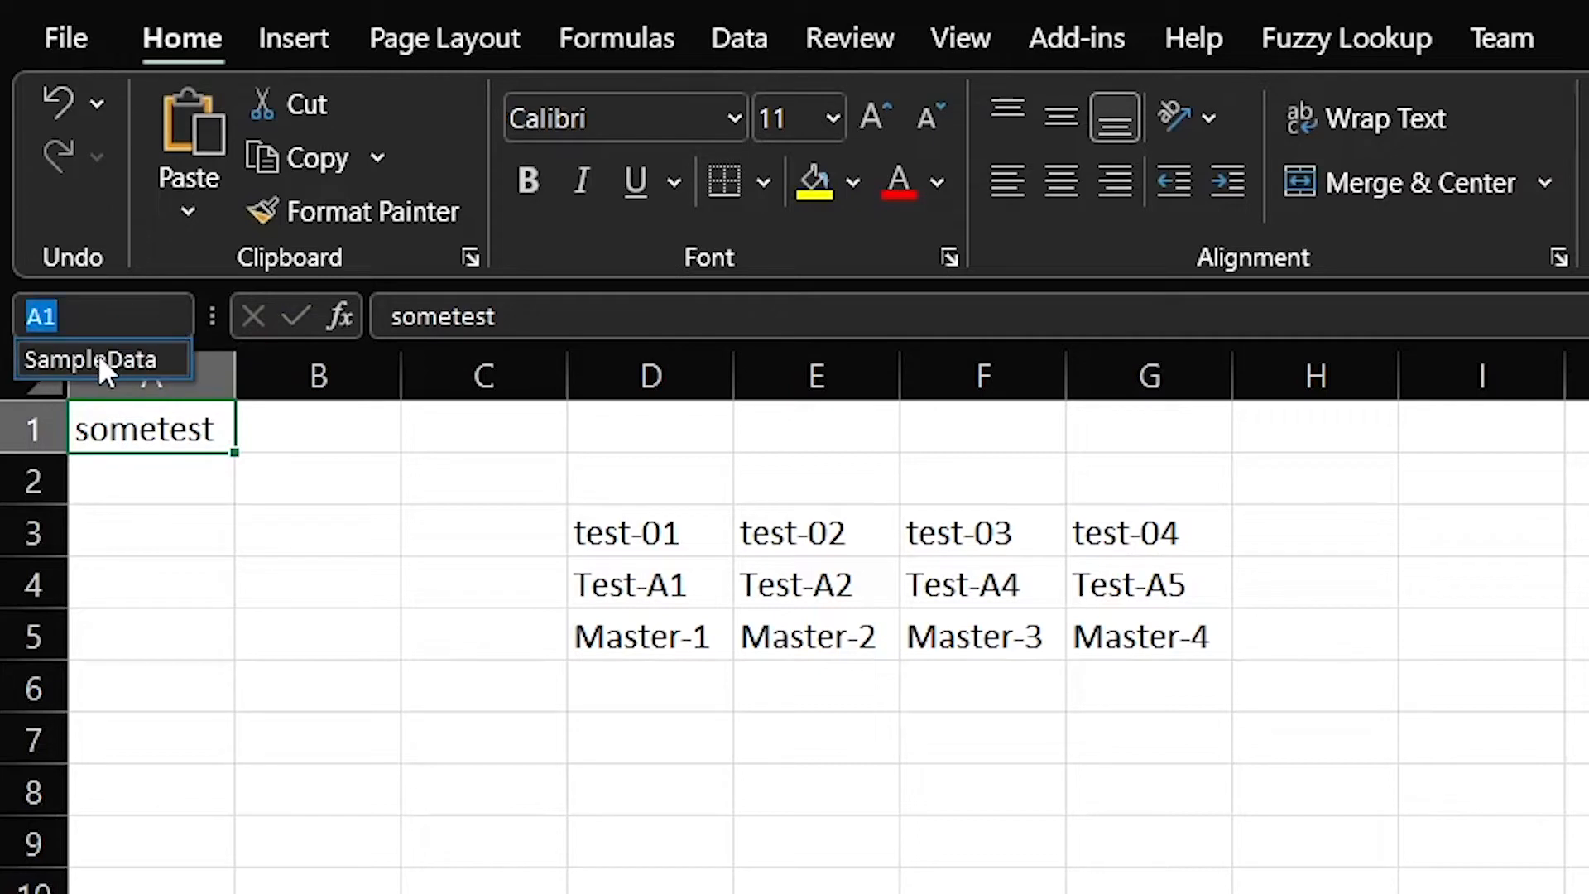
pyautogui.click(96, 358)
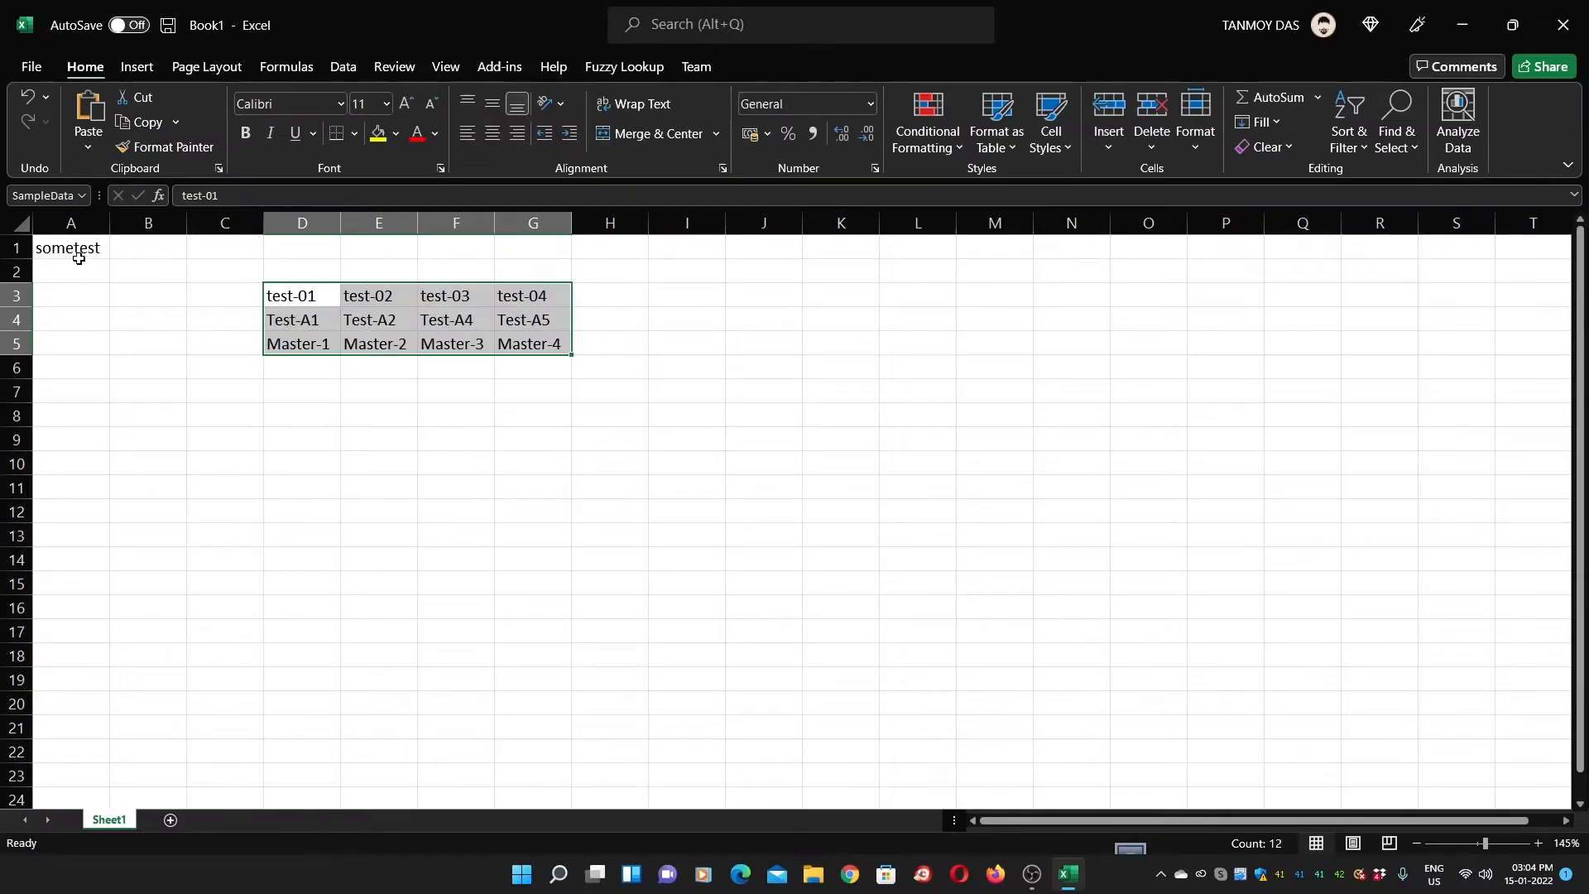
# Delete everything in A1:H7, including the sample block and 'sometest', then select C3
pyautogui.moveTo(166, 444); pyautogui.dragTo(320, 477)
pyautogui.moveTo(235, 299); pyautogui.dragTo(608, 388)
pyautogui.press('Delete')
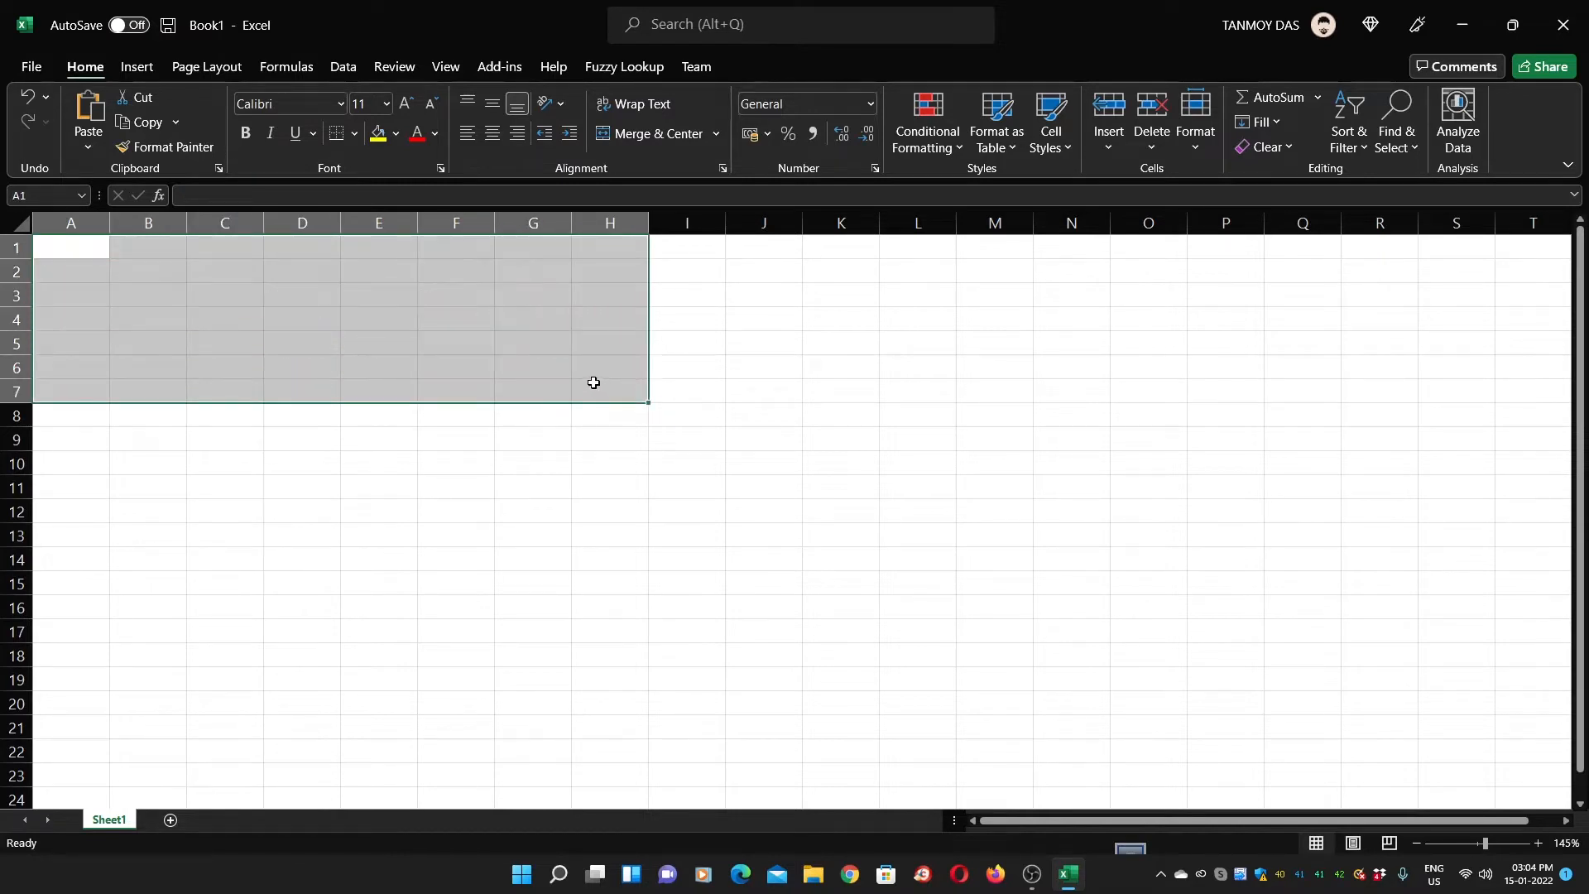
pyautogui.click(233, 349)
pyautogui.click(211, 298)
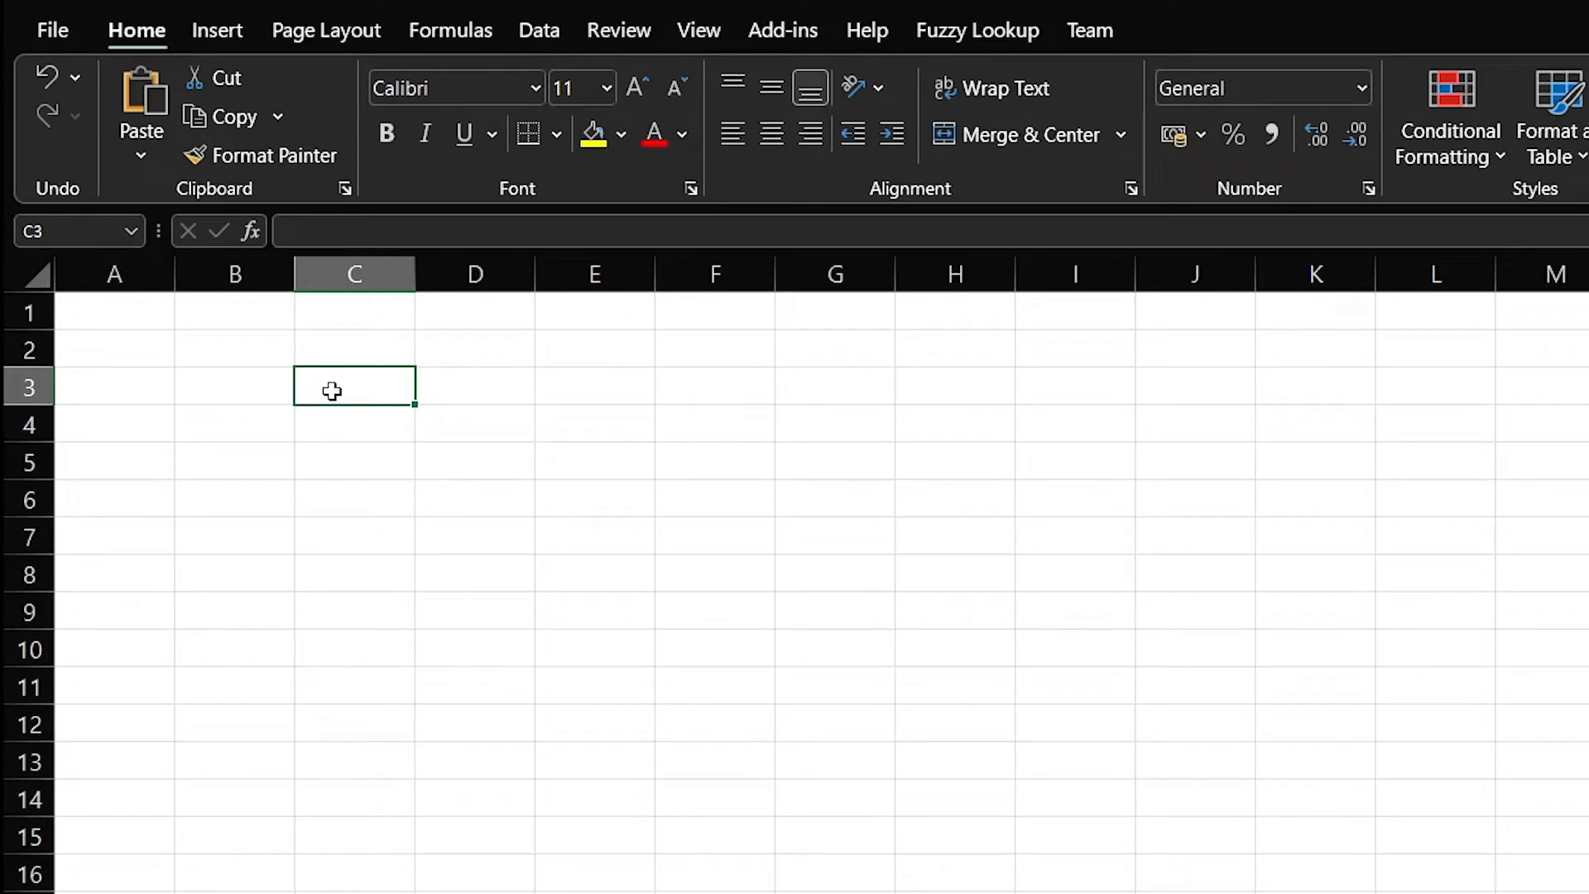
# Type the headings Item, Qty, Price and Year of Sale across C3:F3
pyautogui.write('ITem')
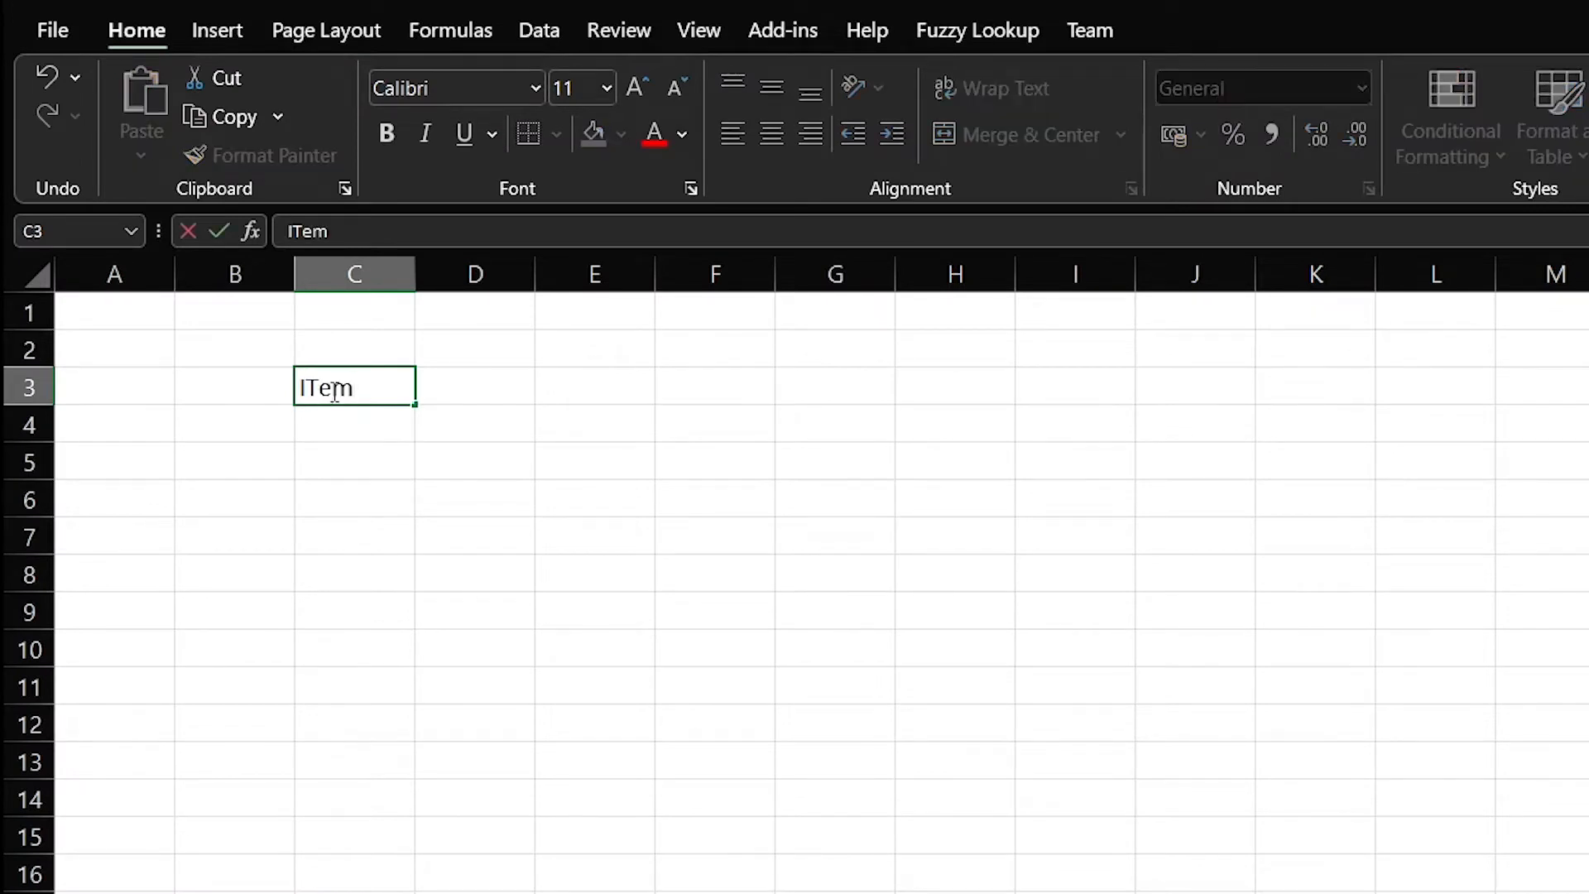
pyautogui.press('Tab')
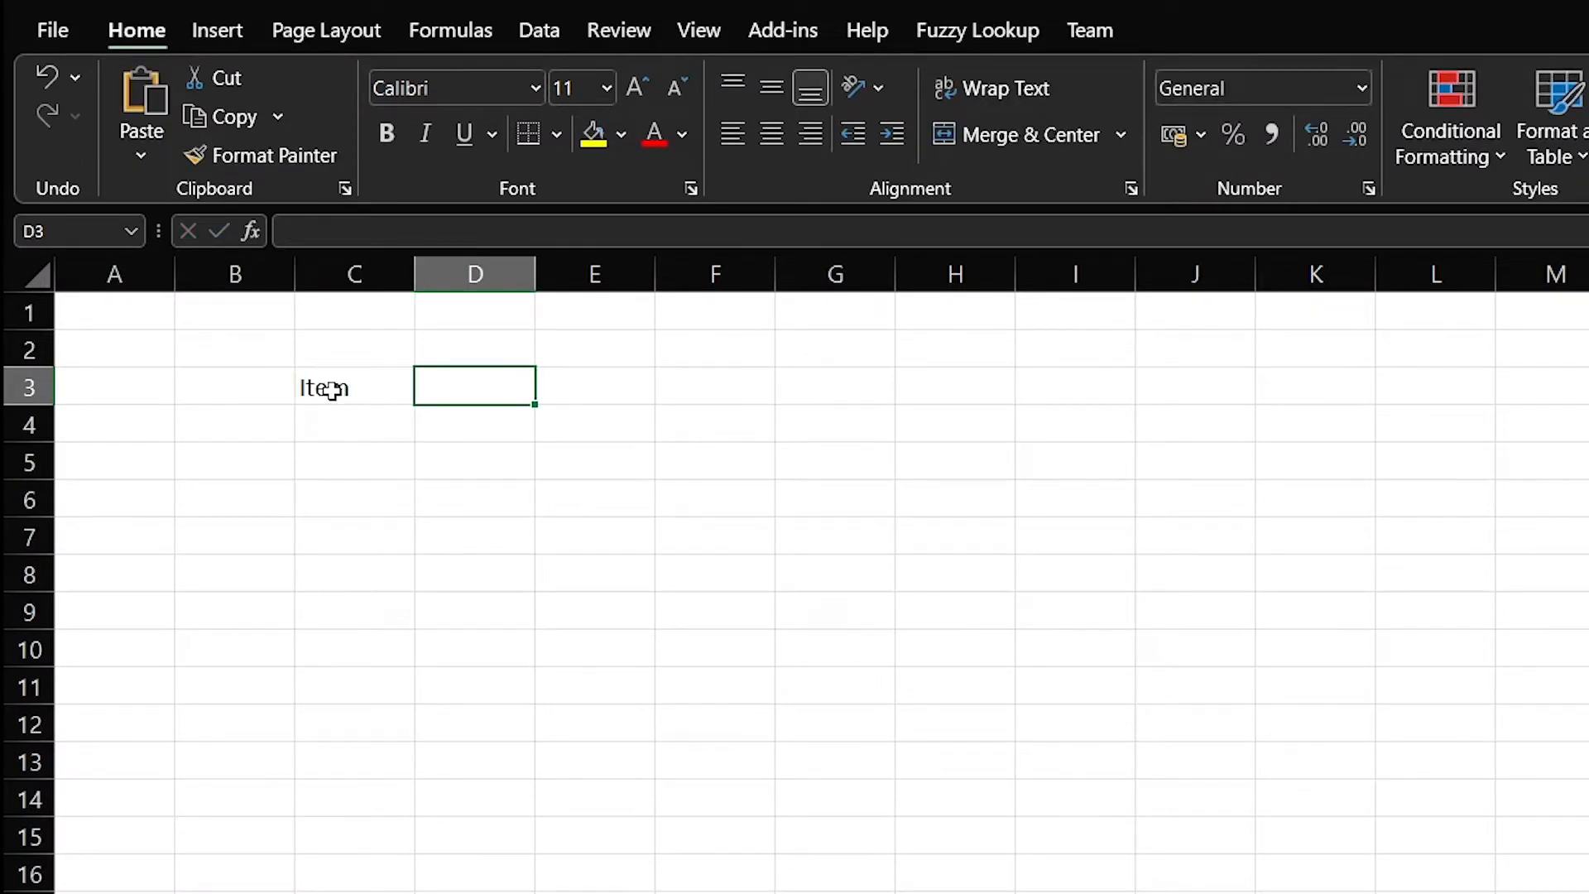
pyautogui.write('Qty')
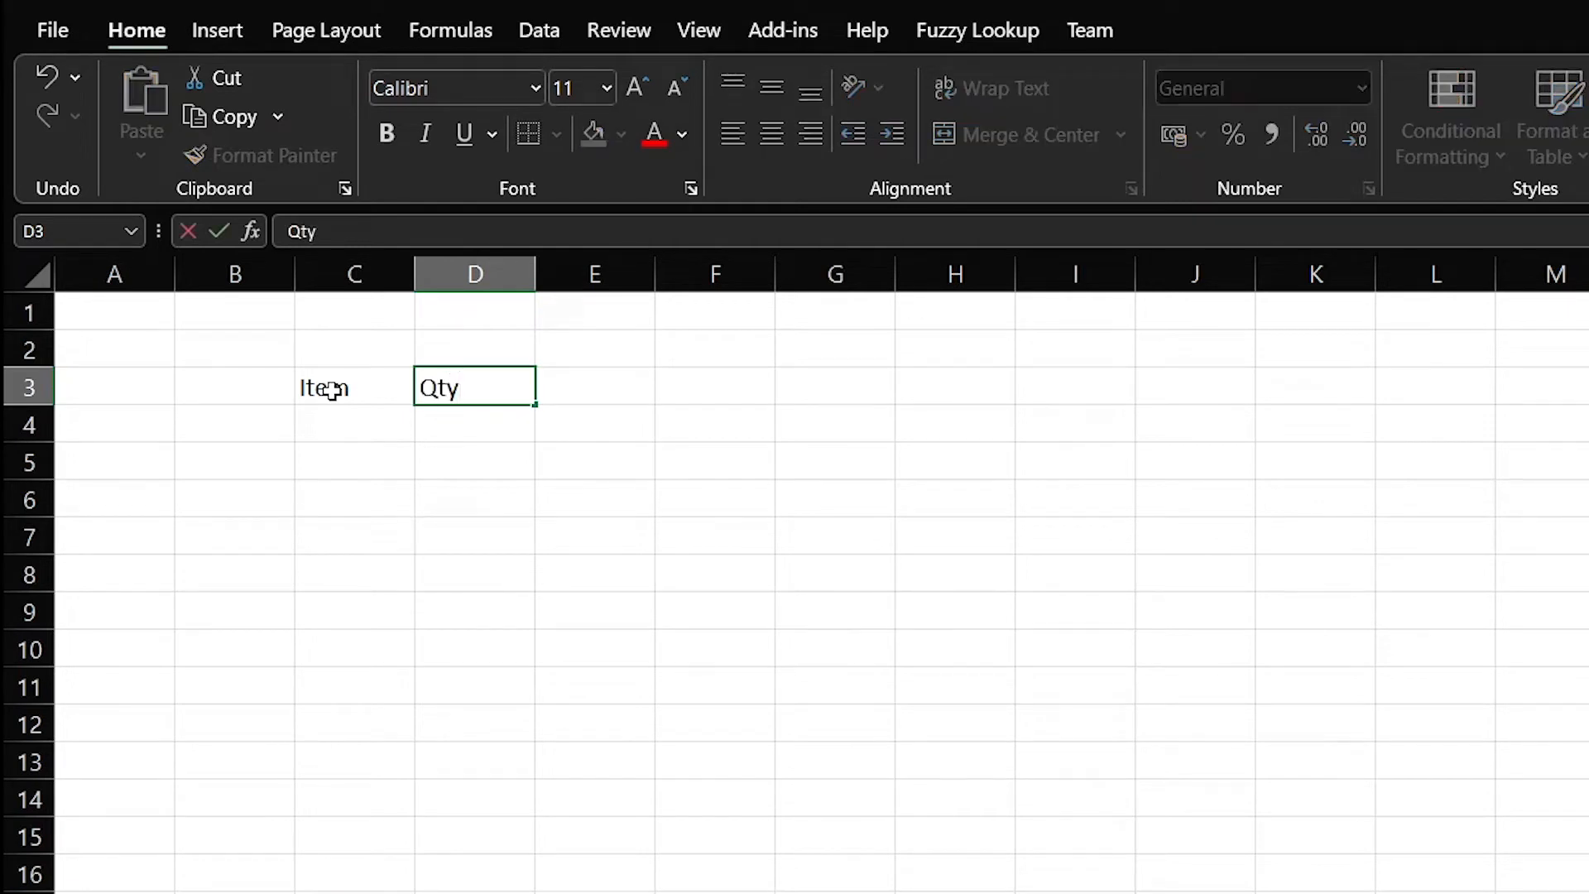
pyautogui.press('Tab')
pyautogui.write('Price')
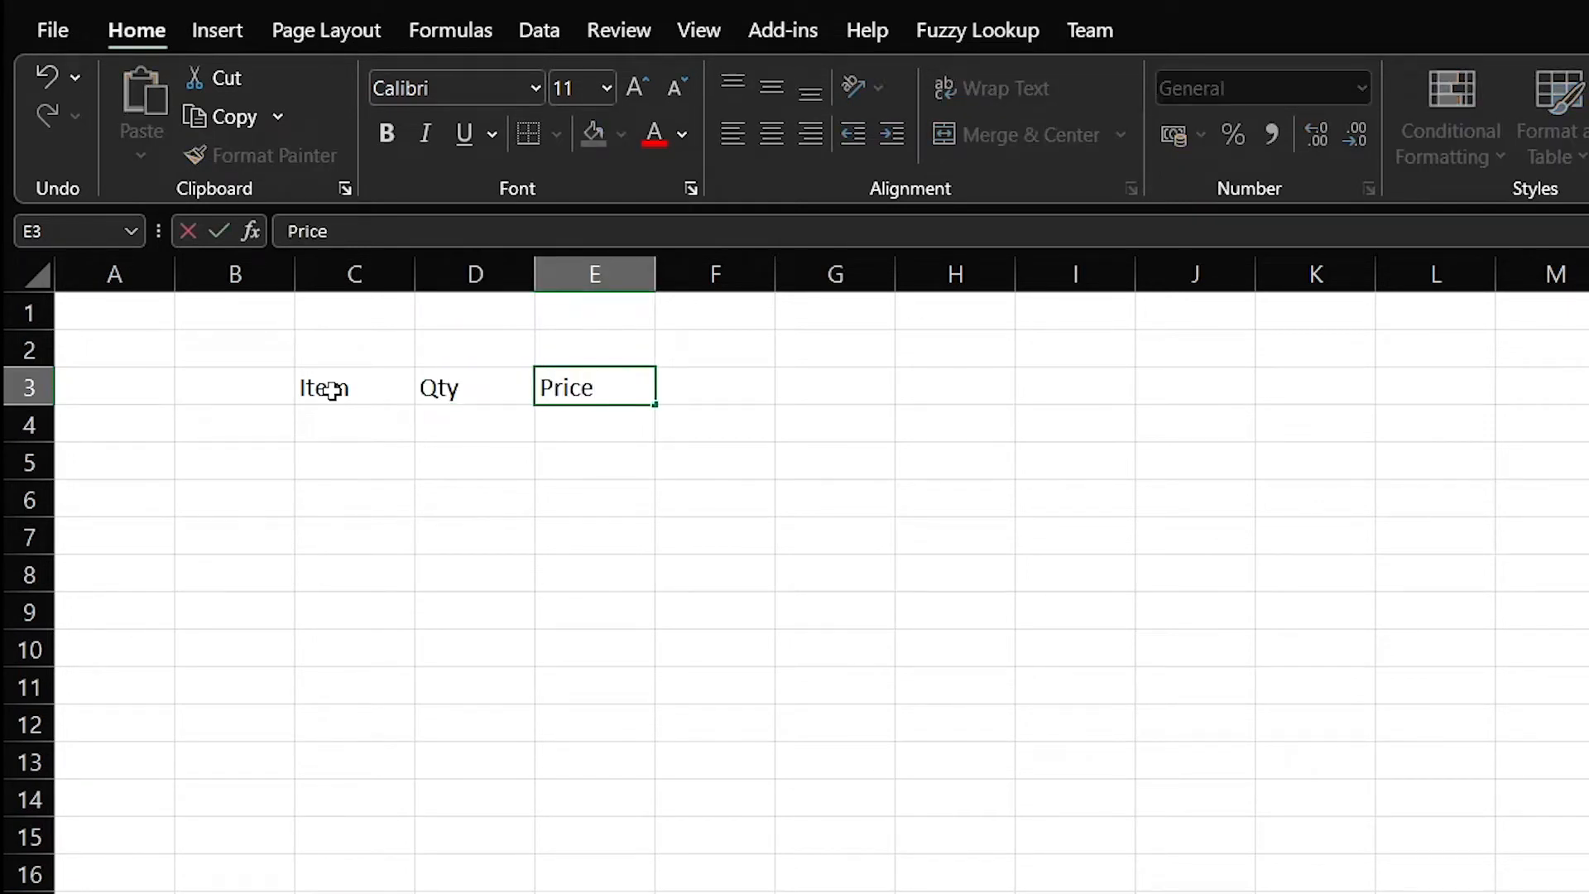
pyautogui.press('Tab')
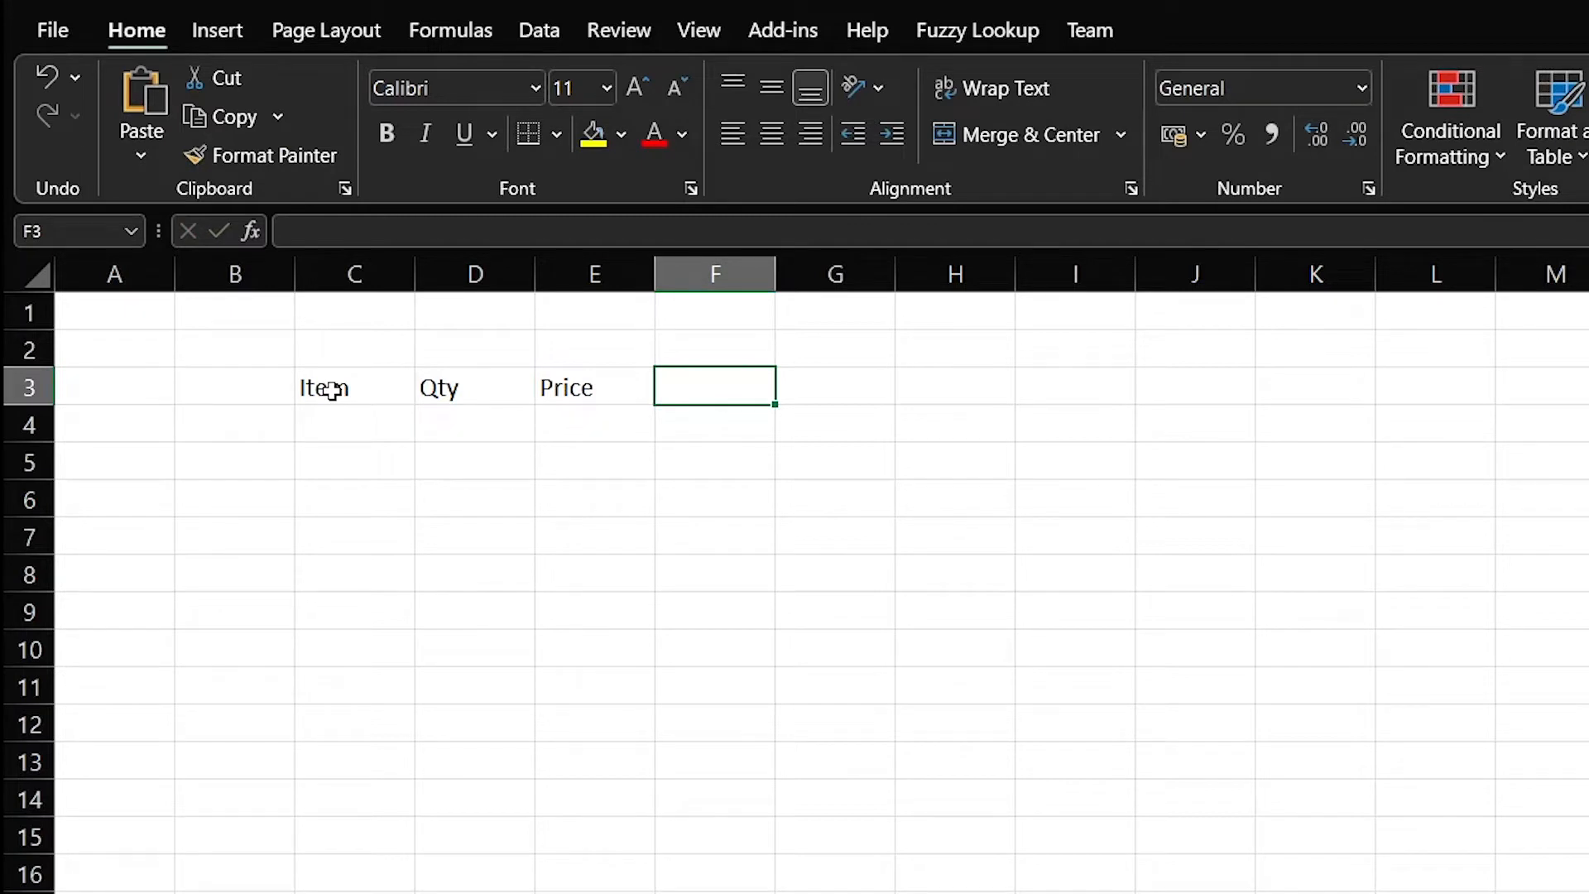
pyautogui.write('YEar of Sal')
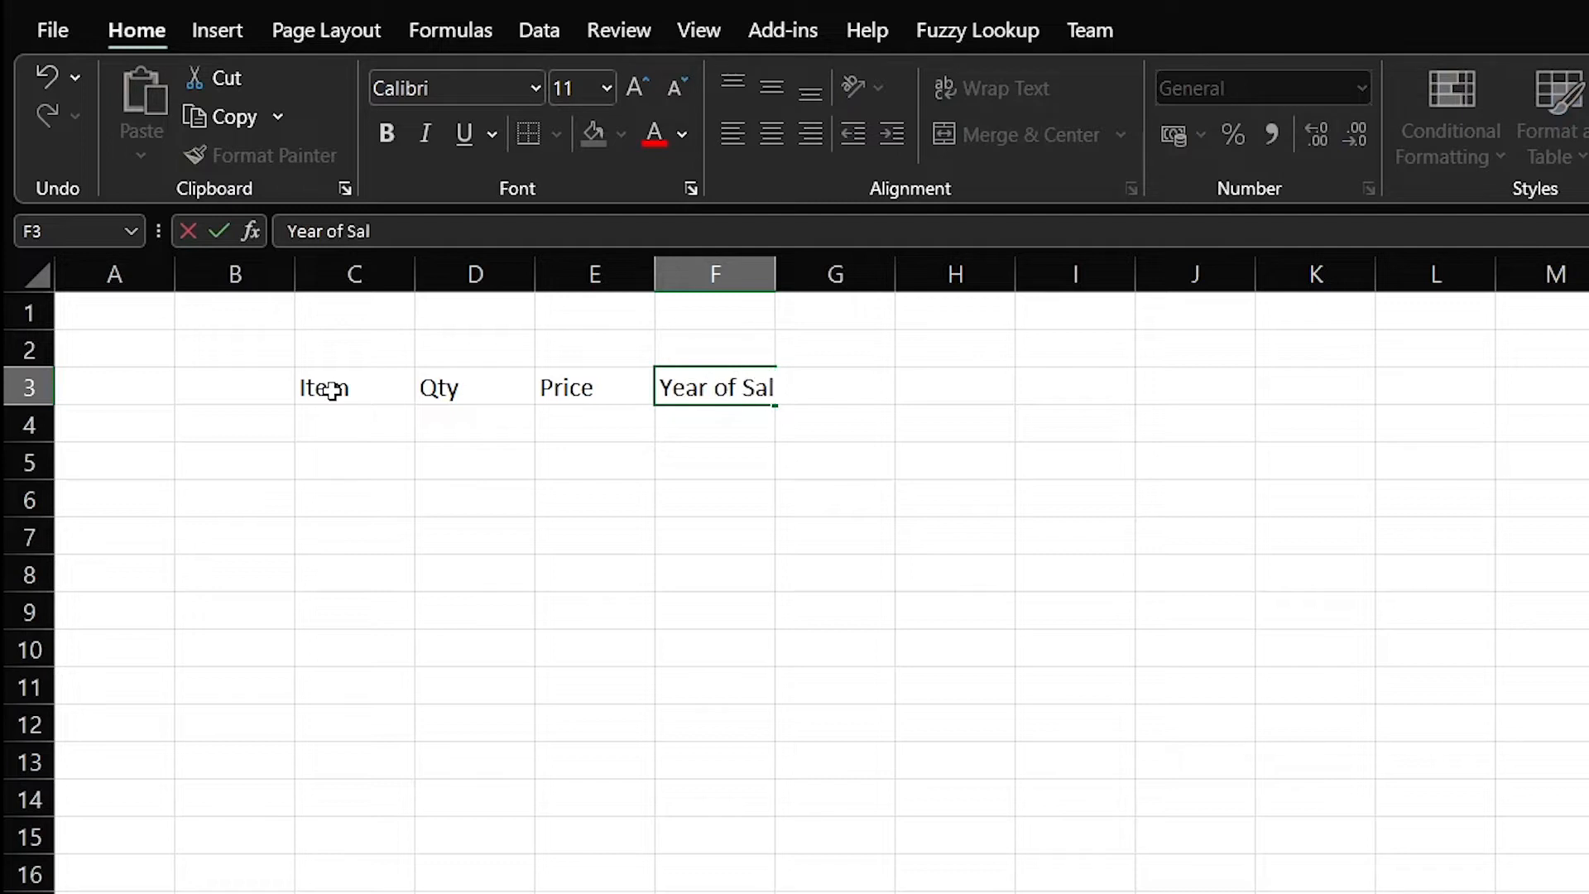
pyautogui.write('e')
pyautogui.press('Return')
pyautogui.press('Left')
pyautogui.press('Left')
pyautogui.press('Left')
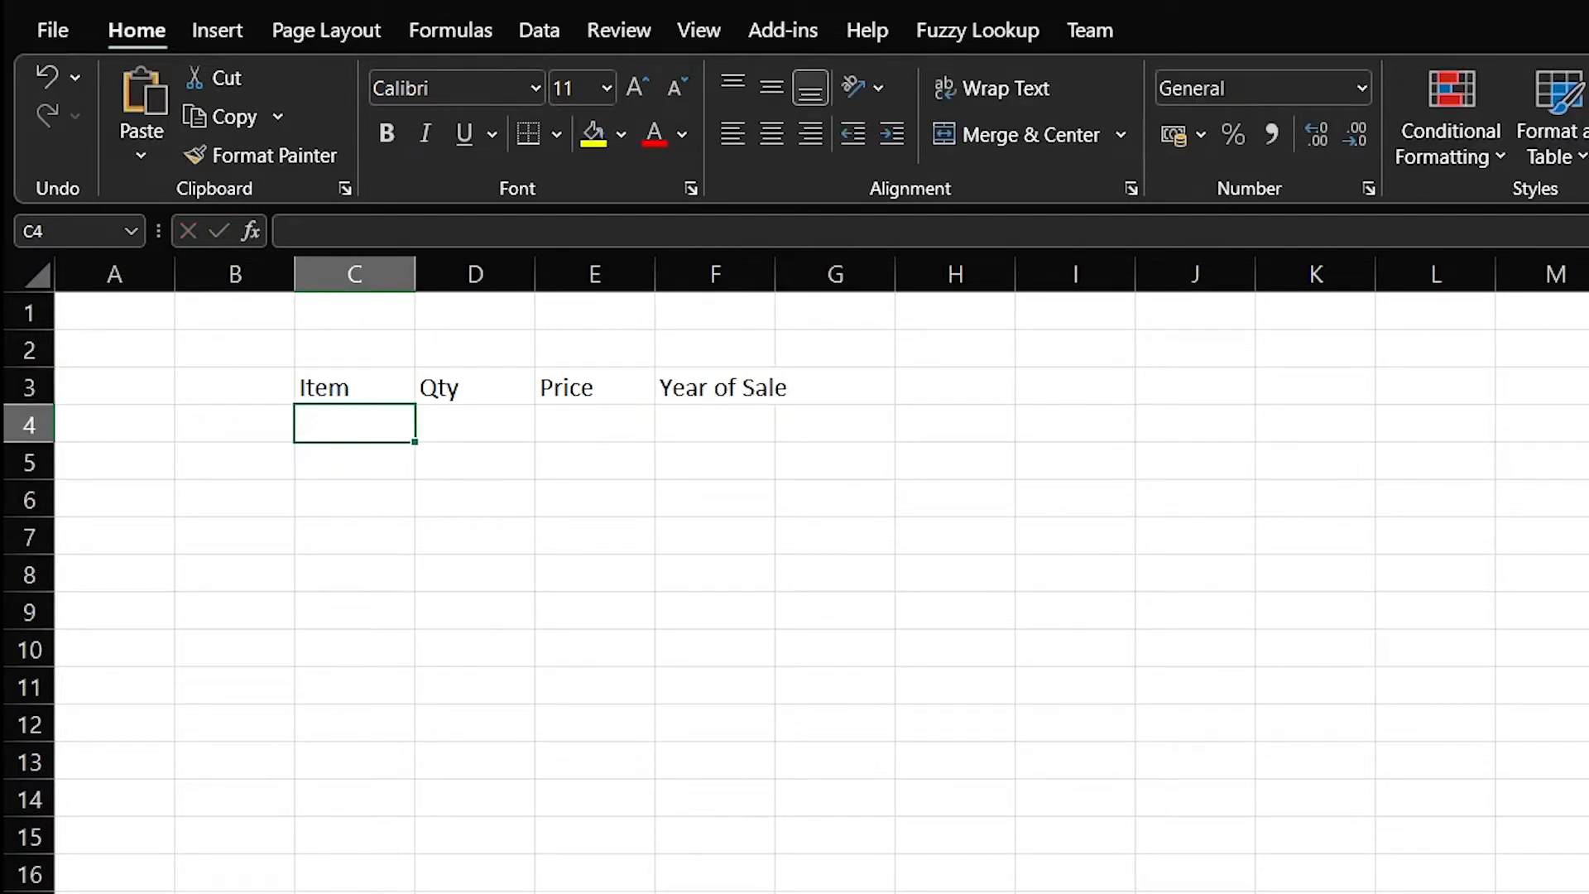
pyautogui.moveTo(380, 369); pyautogui.dragTo(736, 377)
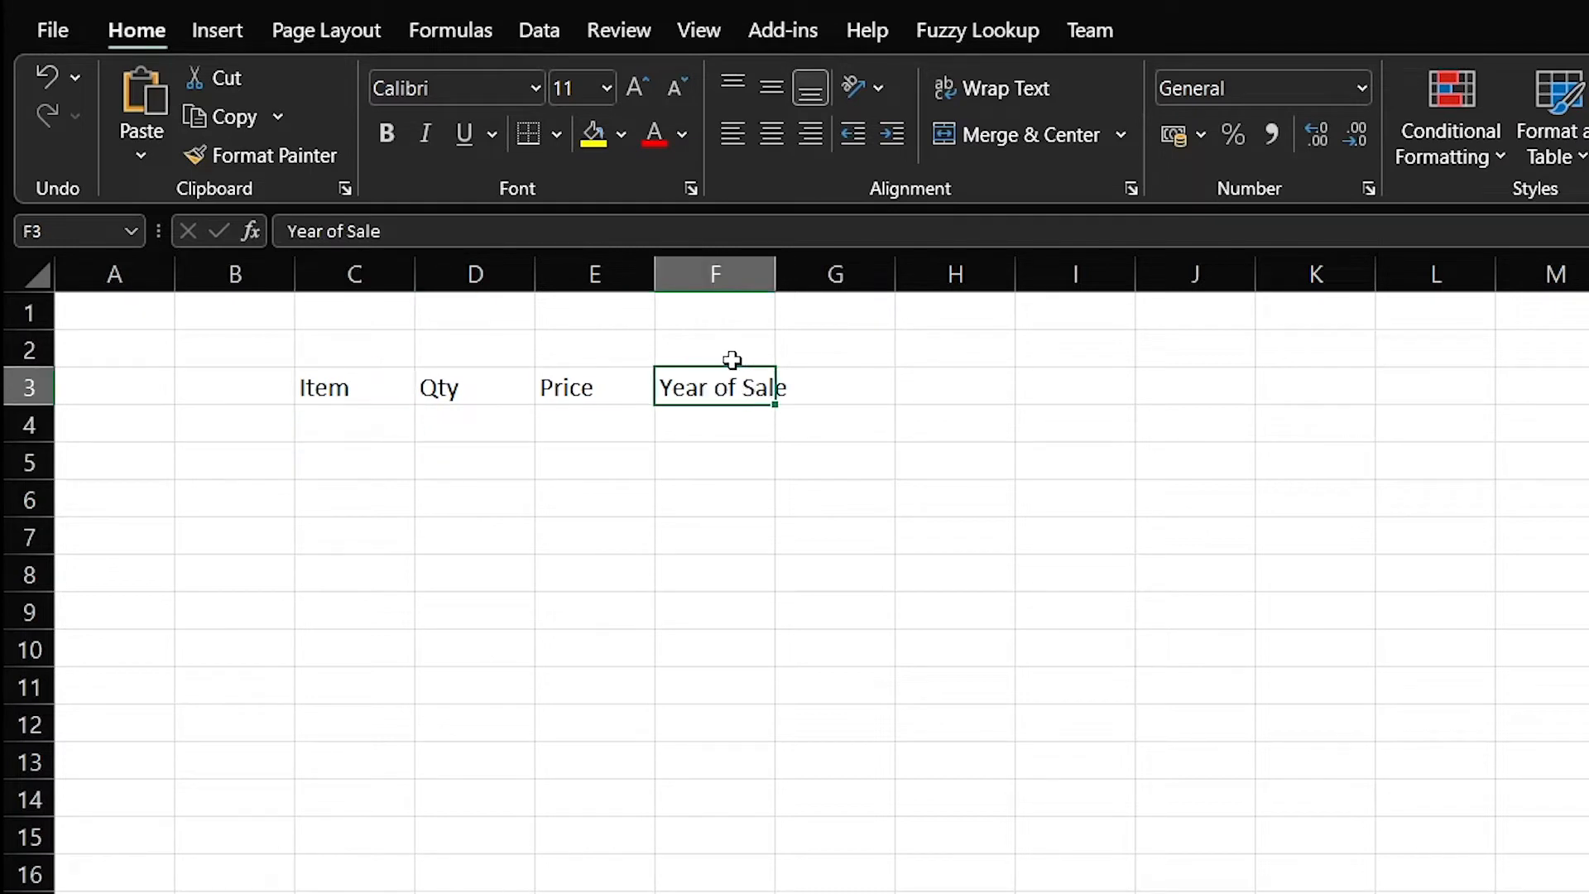
pyautogui.click(852, 401)
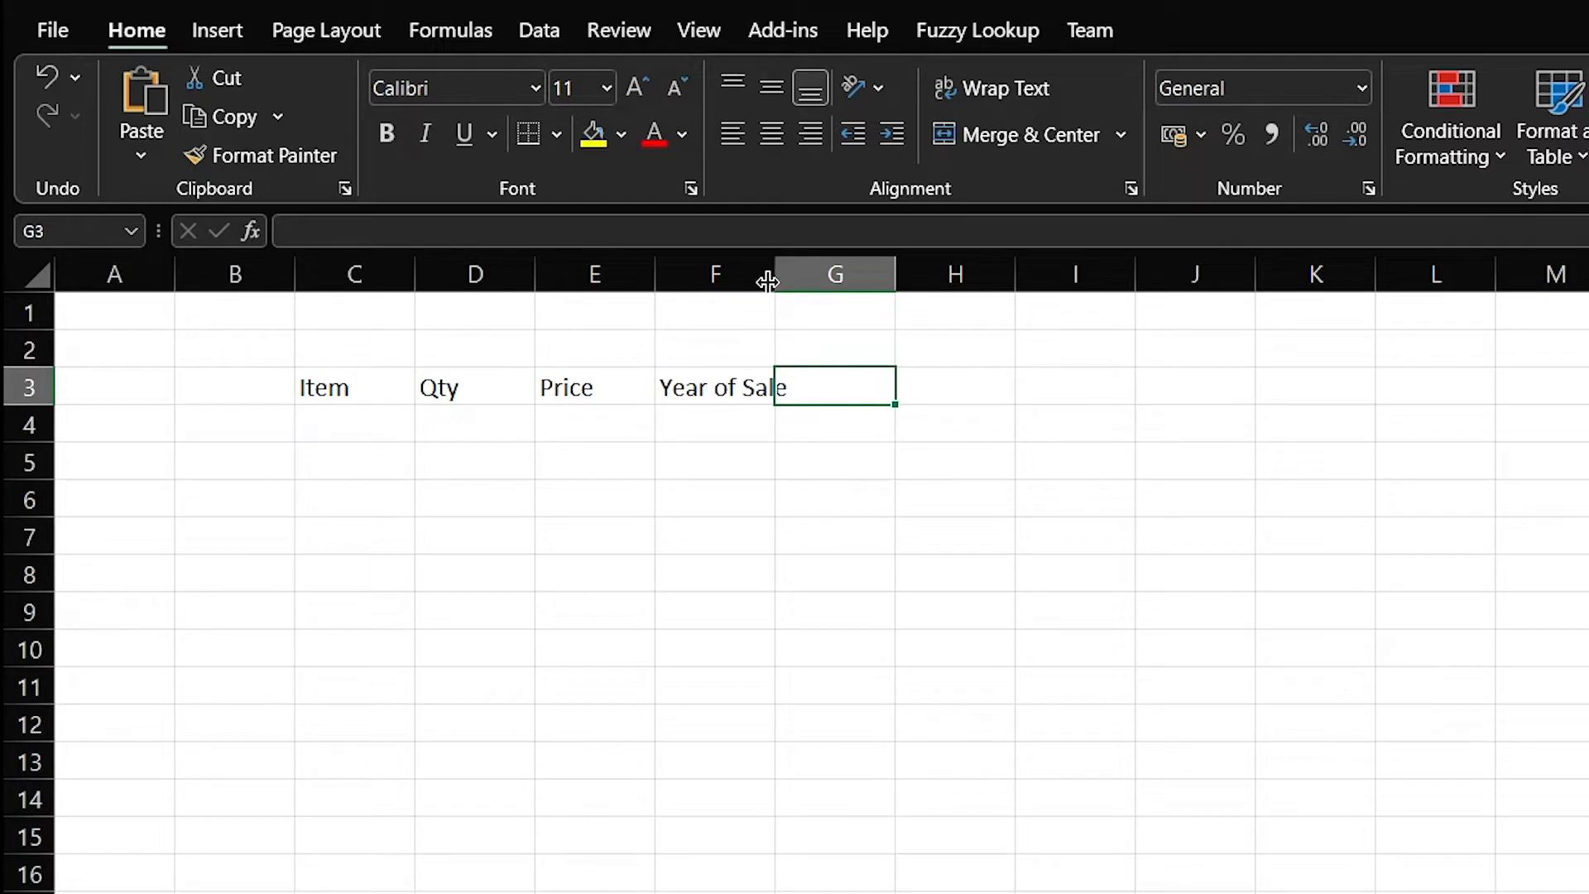
# AutoFit column F to the Year of Sale heading, then narrow it back to width 8.00
pyautogui.click(767, 271)
pyautogui.doubleClick(775, 270)
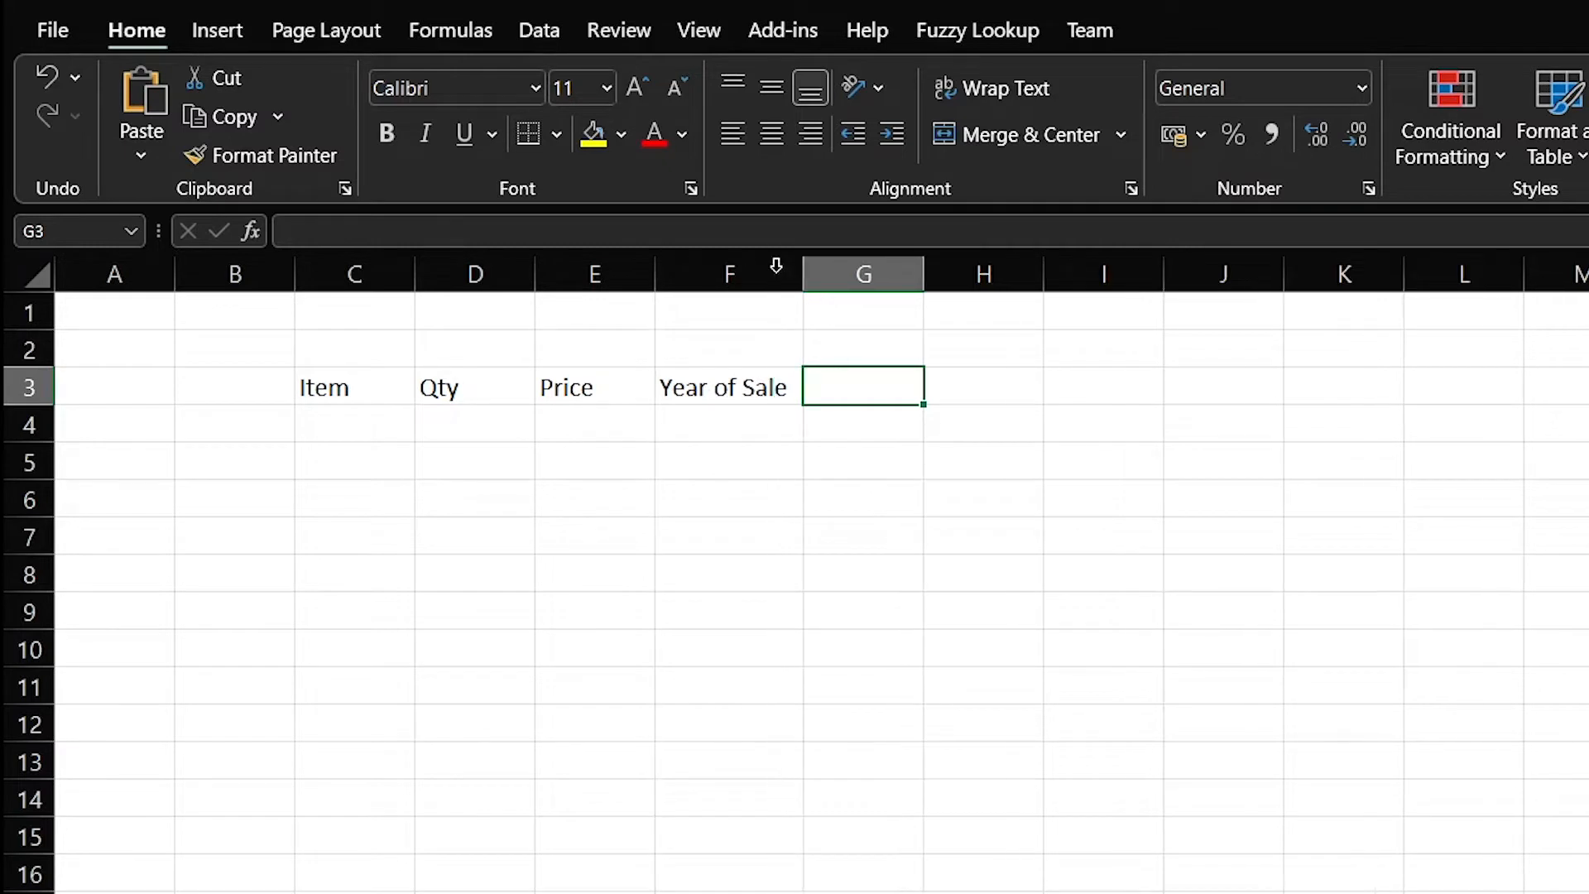
pyautogui.click(773, 398)
pyautogui.moveTo(804, 265); pyautogui.dragTo(769, 266)
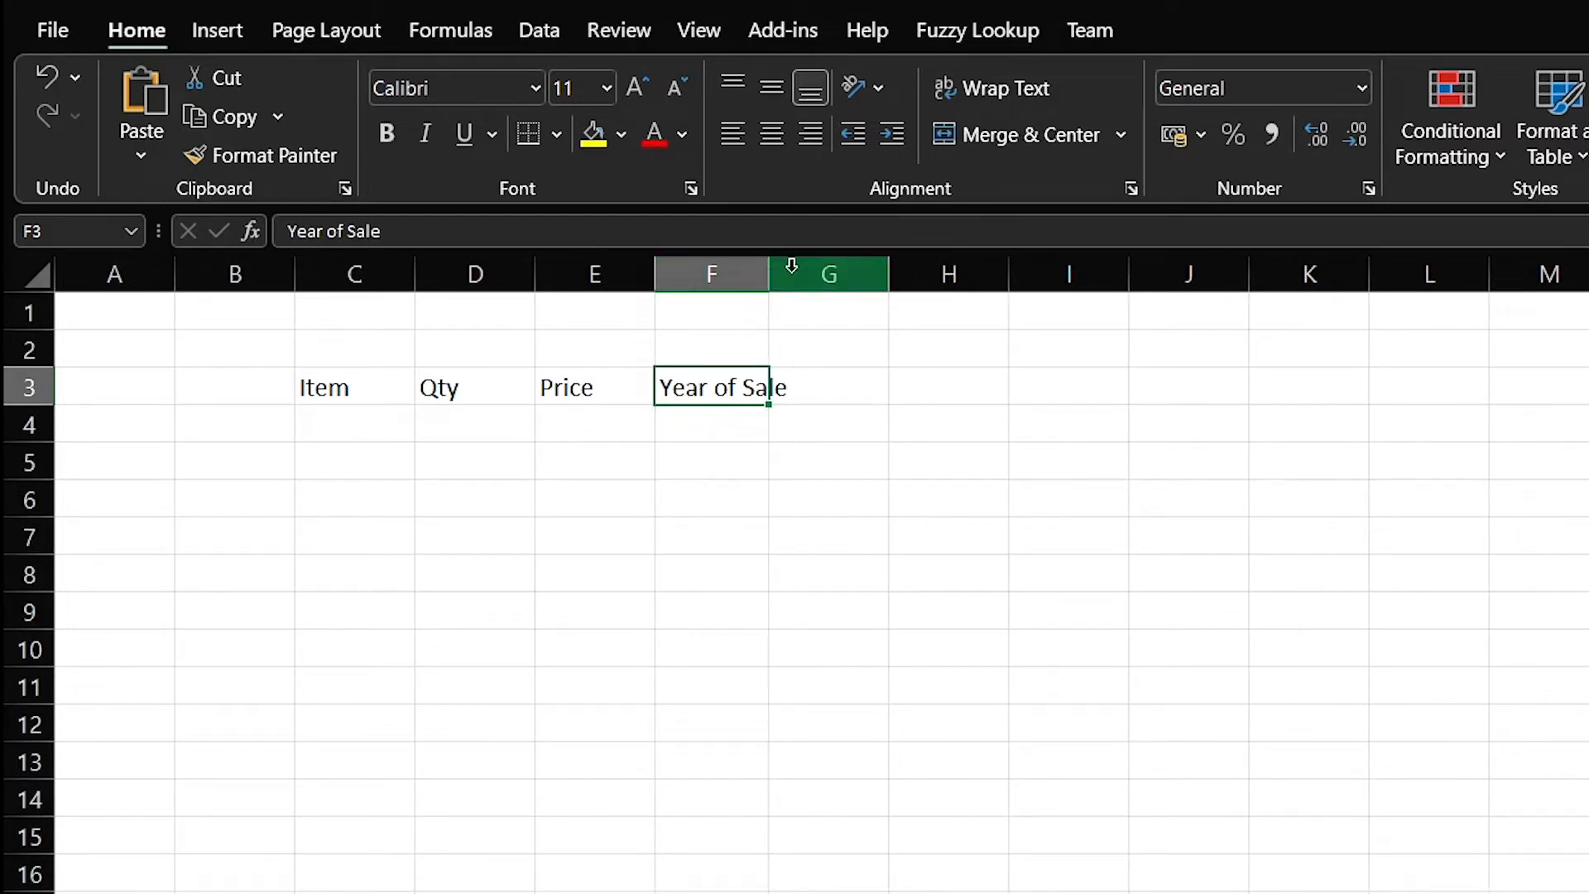
pyautogui.click(839, 390)
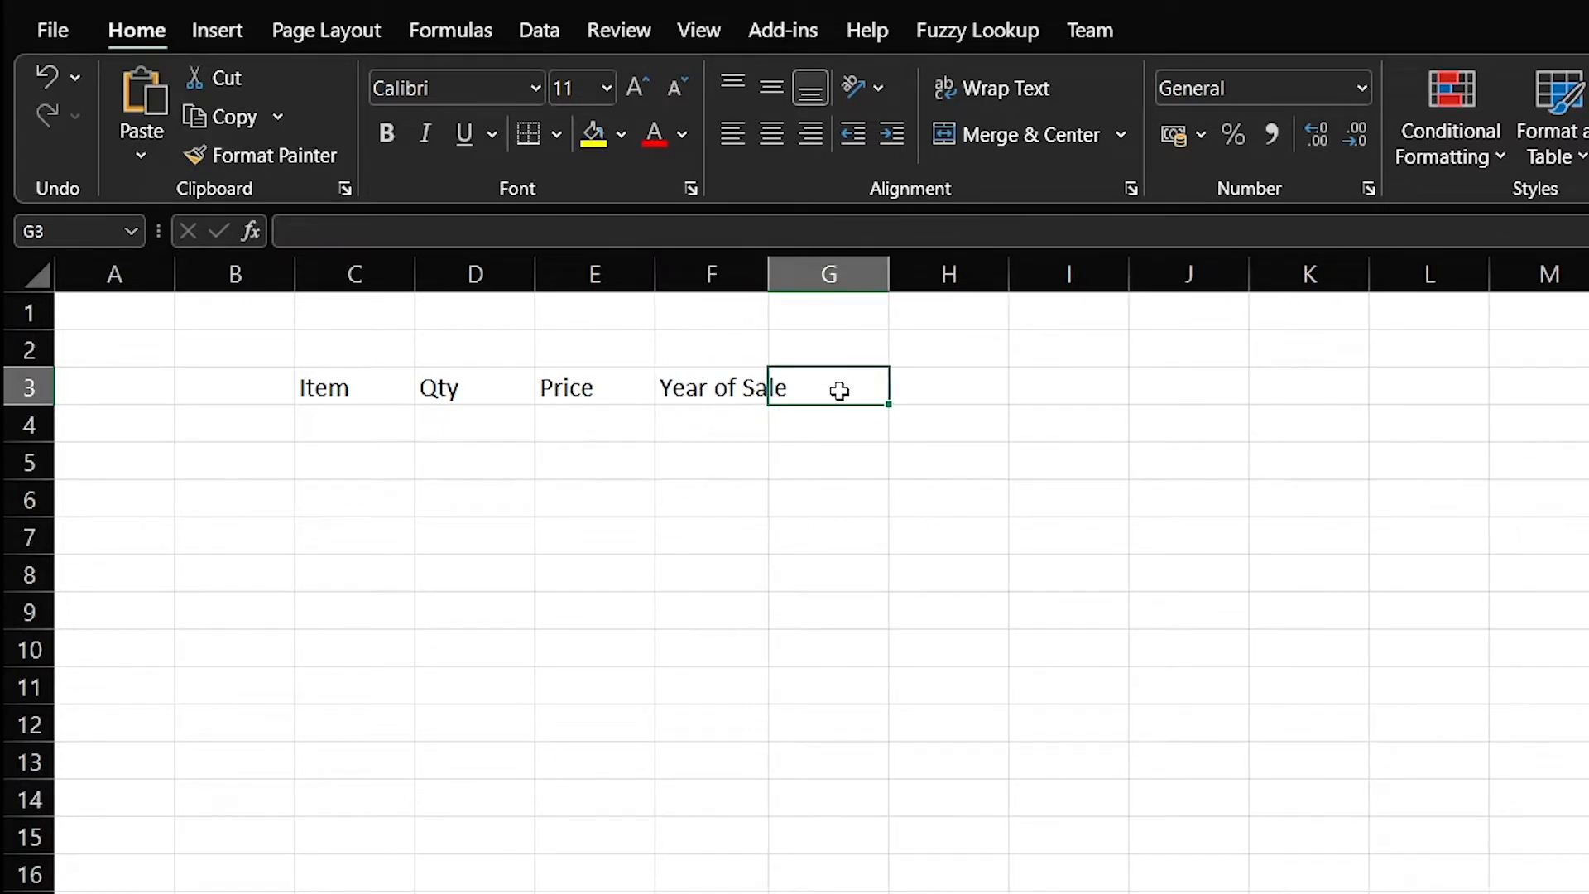
pyautogui.click(701, 389)
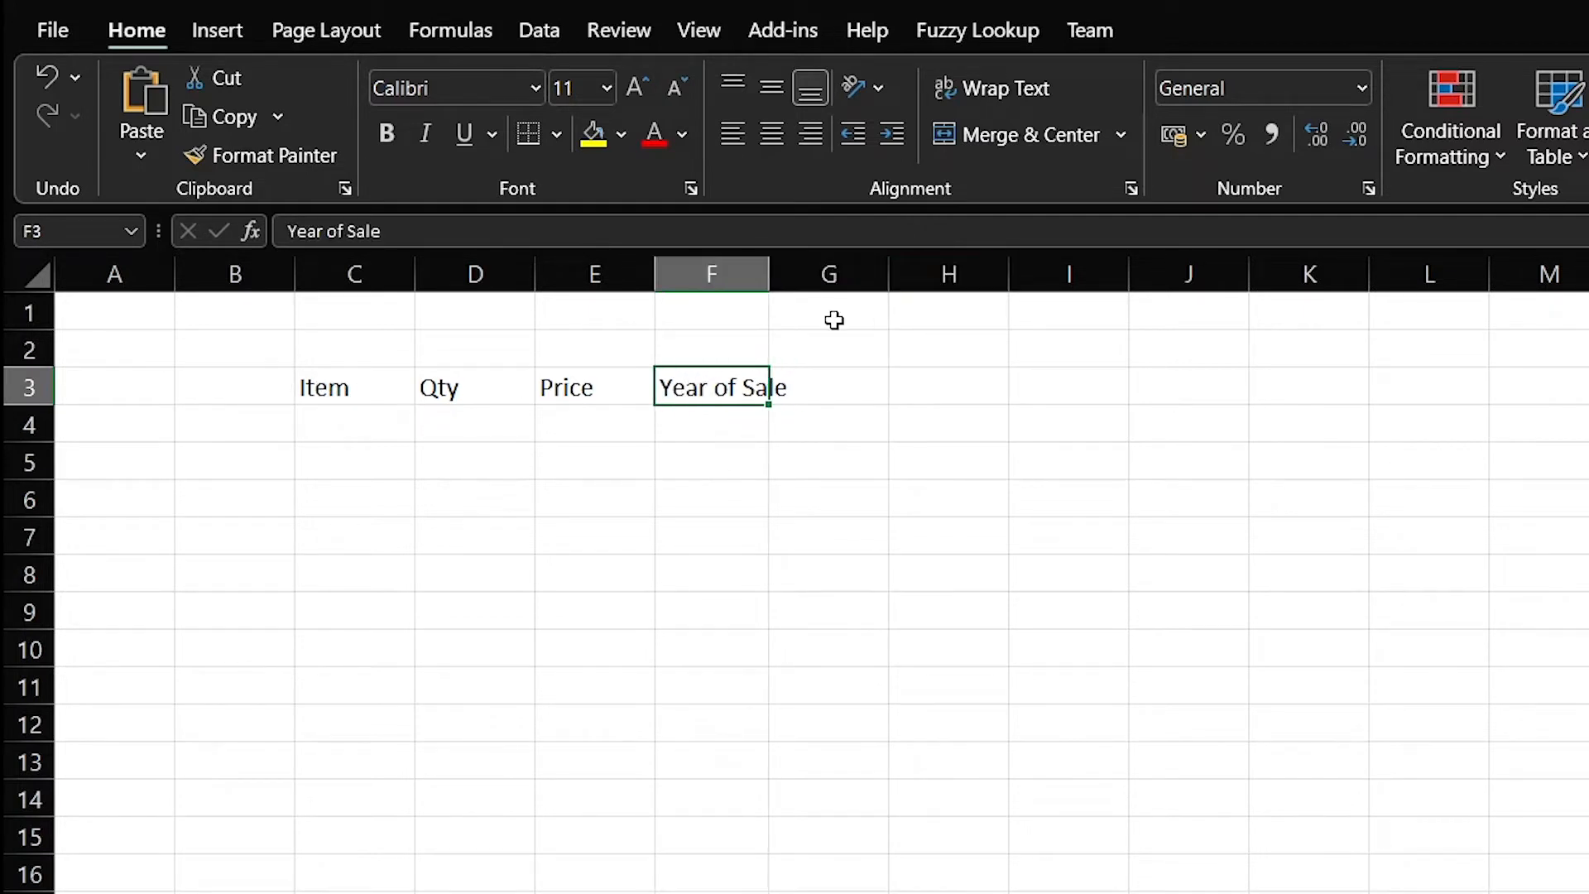
# Wrap the Year of Sale heading, widen column F to about 11, and restore row 3's height
pyautogui.click(987, 96)
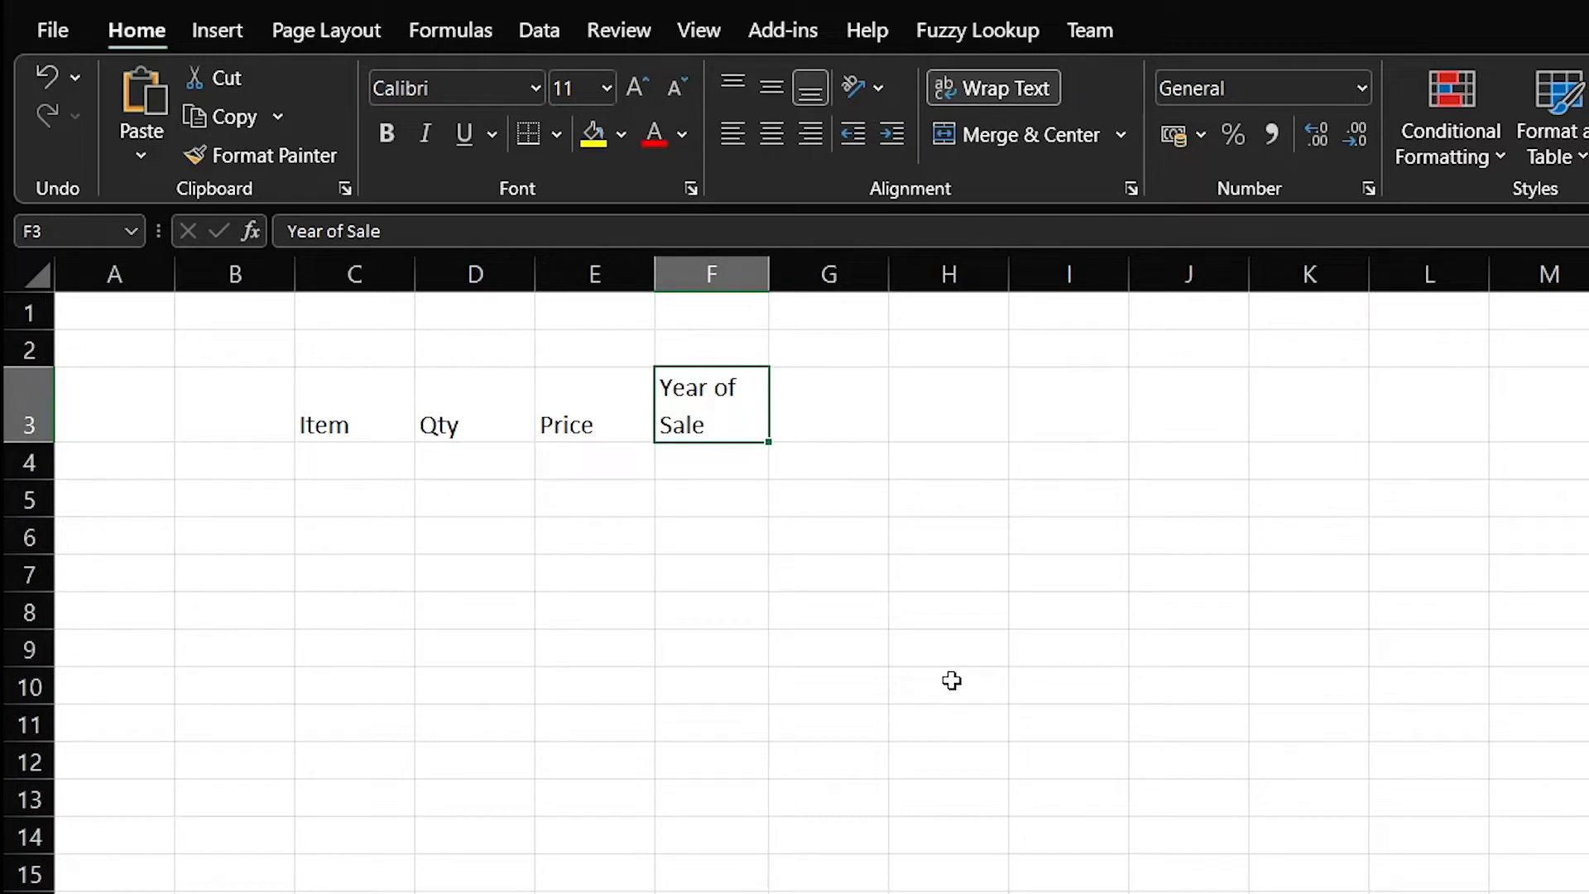
pyautogui.click(719, 534)
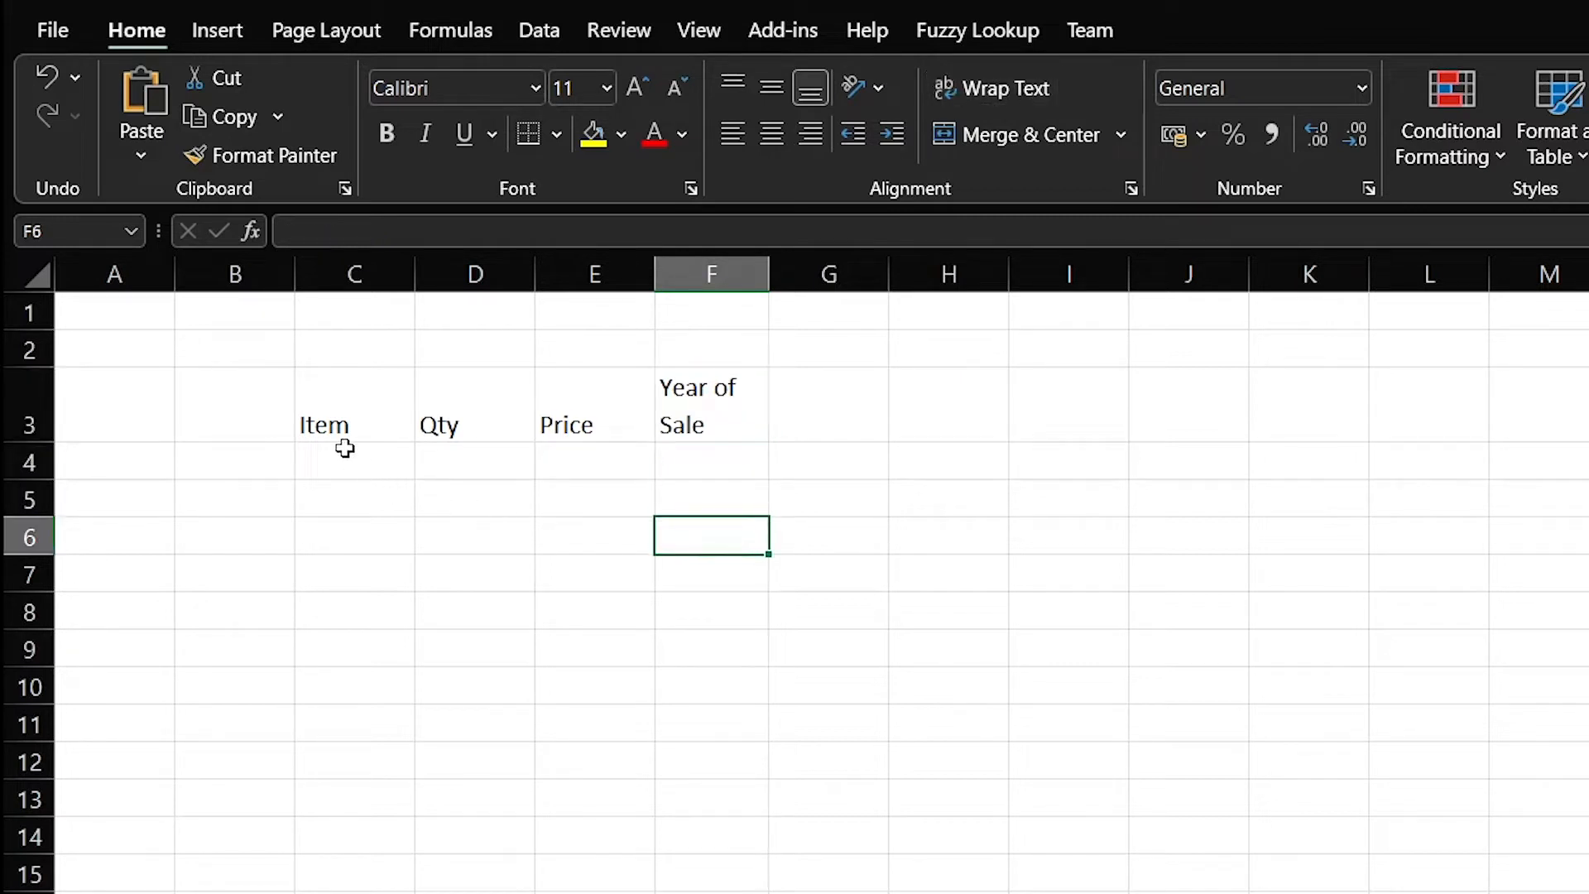
pyautogui.moveTo(770, 274); pyautogui.dragTo(793, 280)
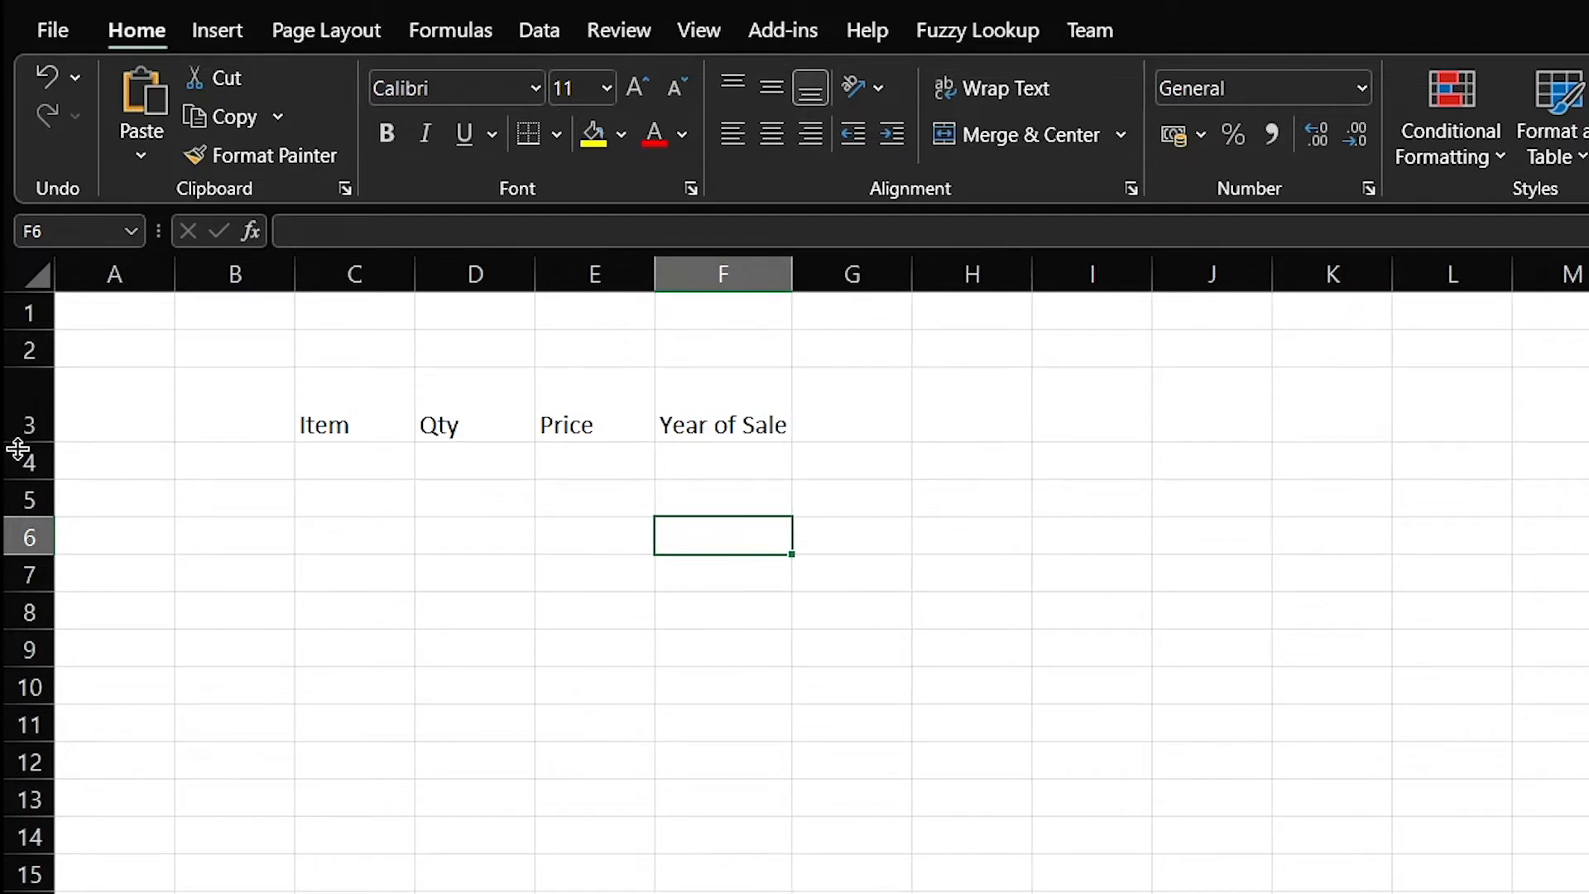
pyautogui.moveTo(793, 274); pyautogui.dragTo(803, 274)
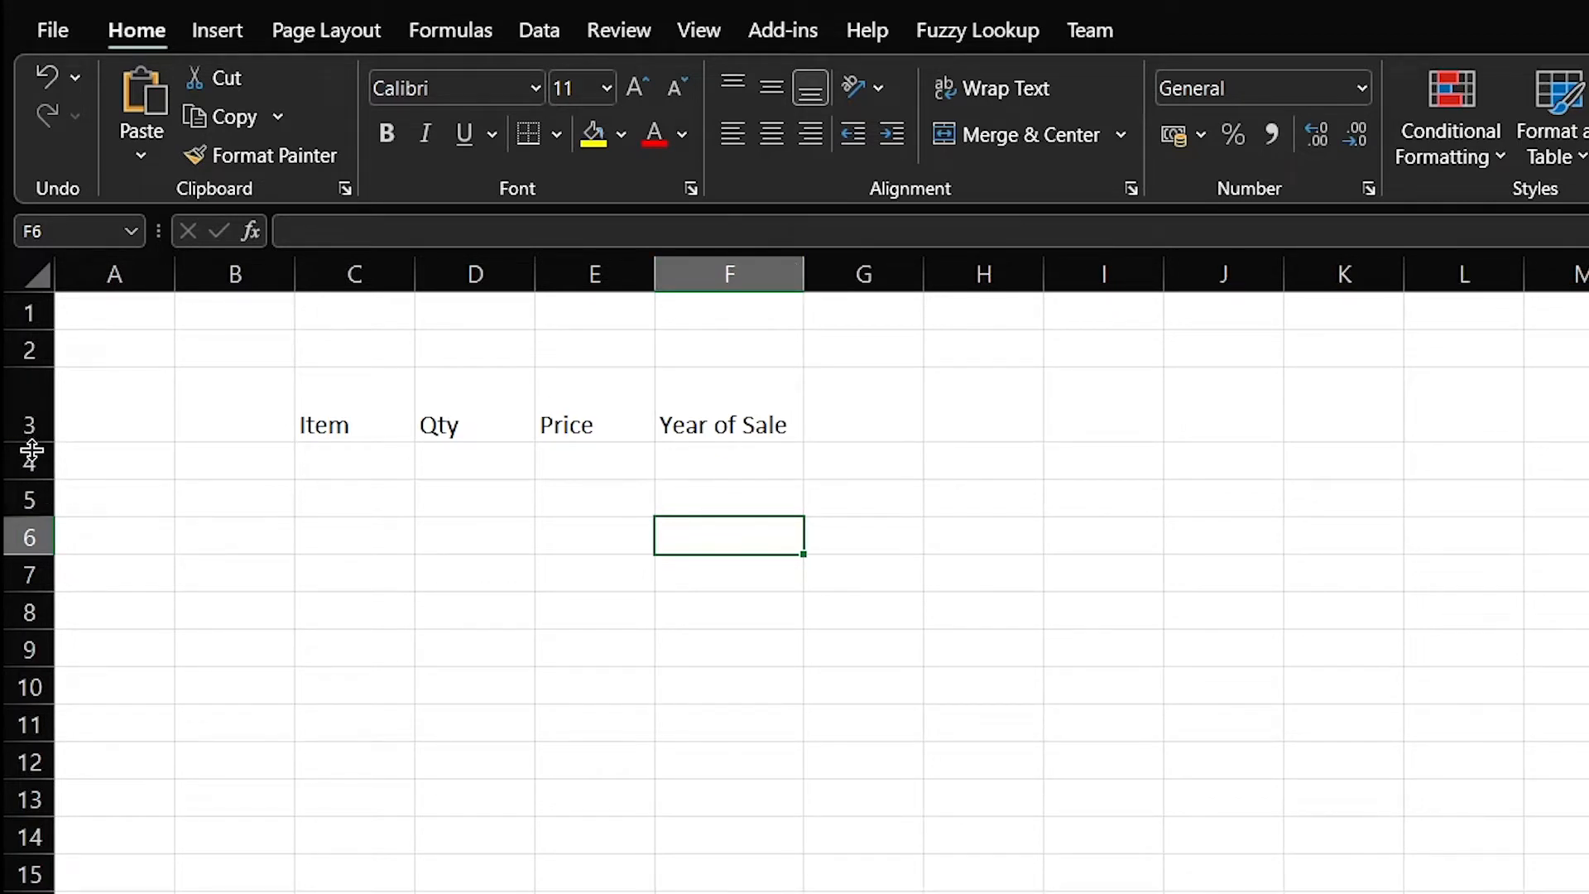
pyautogui.moveTo(28, 439); pyautogui.dragTo(28, 404)
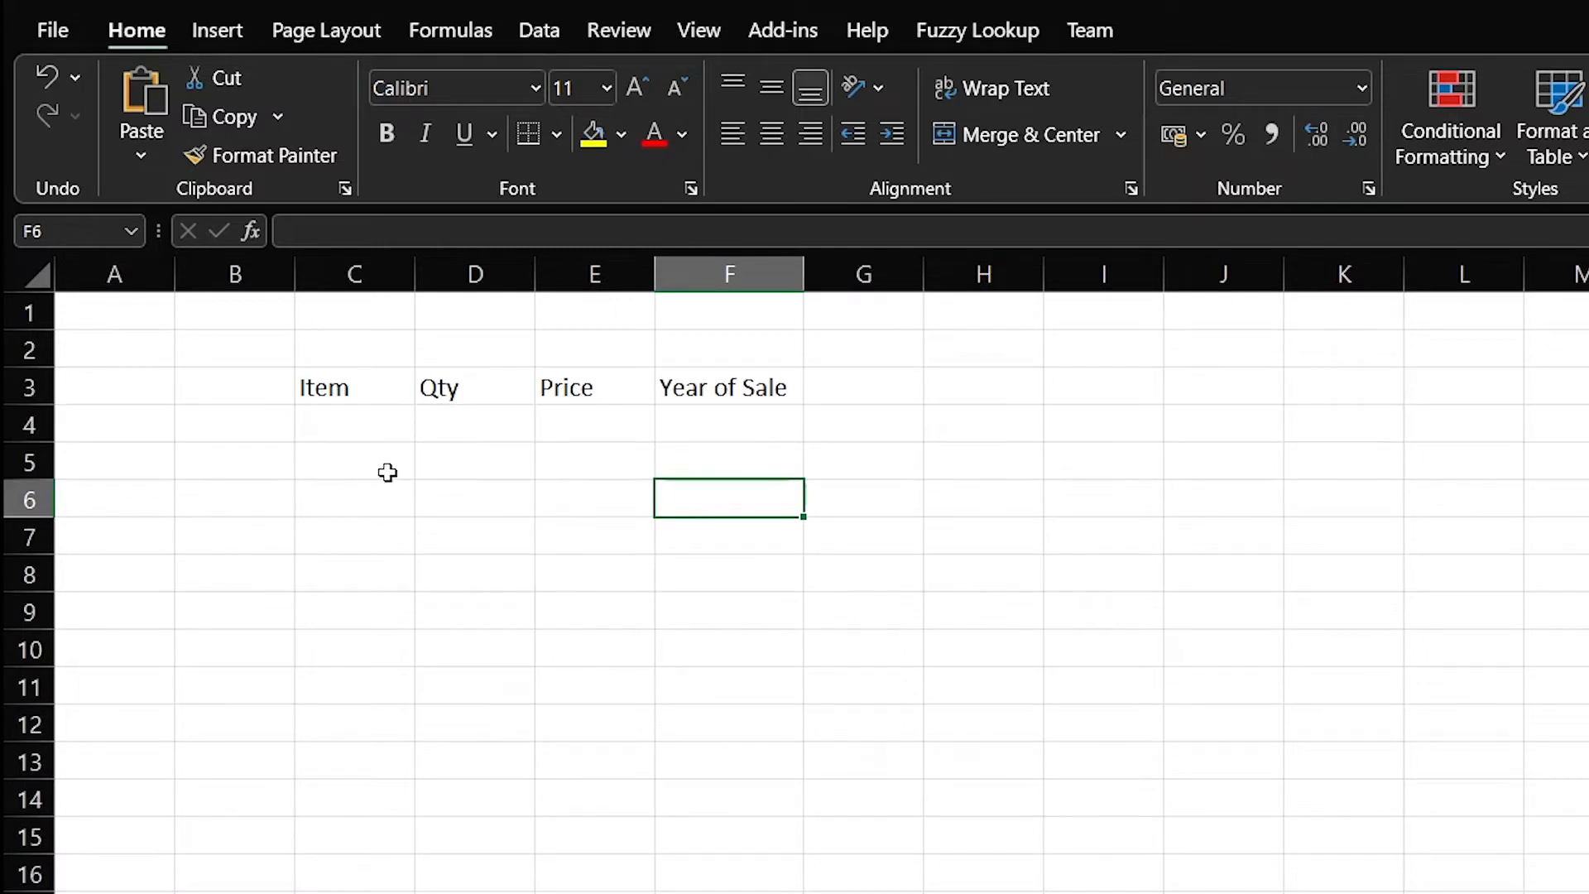
pyautogui.click(356, 428)
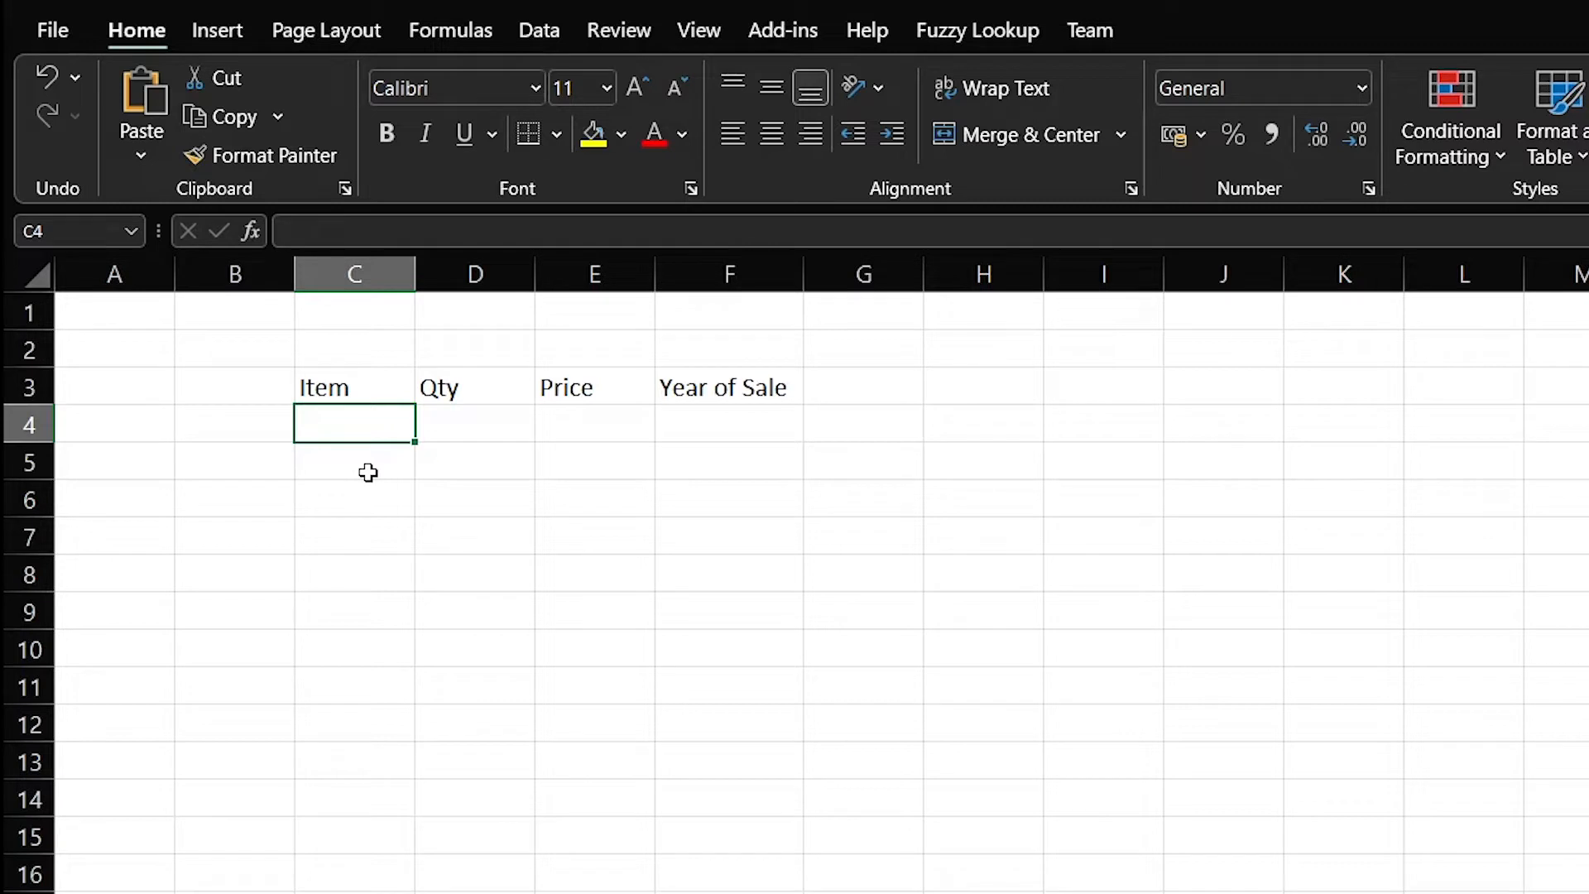
# Enter Cap, Ball, Bat, Gloves, Racket and Wicket down C4:C9
pyautogui.write('Cp')
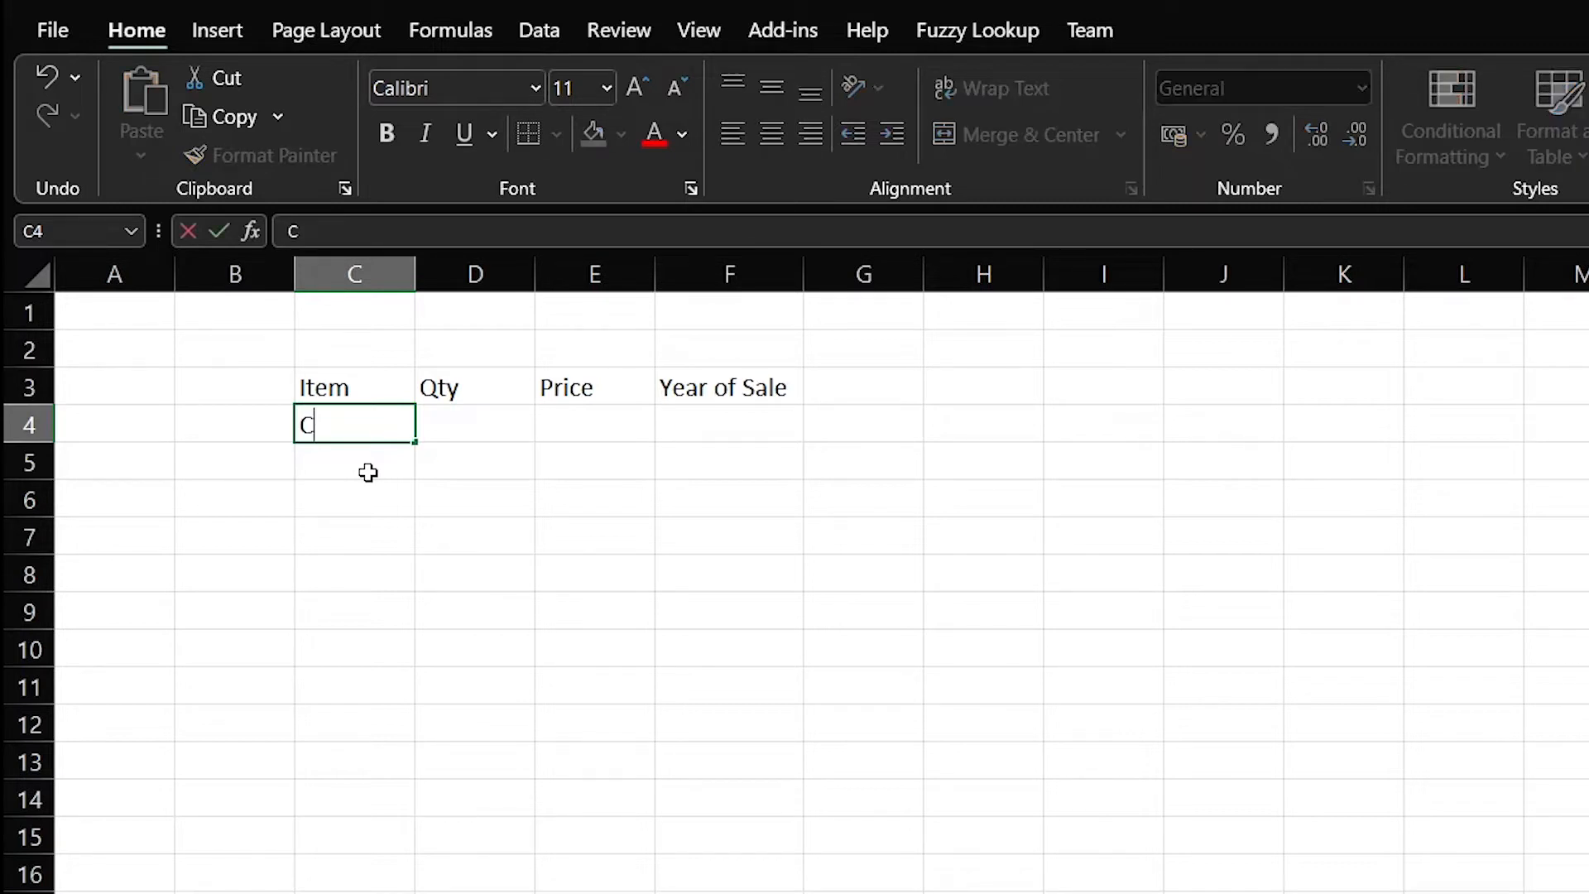
pyautogui.press('BackSpace')
pyautogui.write('ap')
pyautogui.press('Return')
pyautogui.write('Ball')
pyautogui.press('Return')
pyautogui.write('Bat')
pyautogui.press('Return')
pyautogui.write('Gloves')
pyautogui.press('Return')
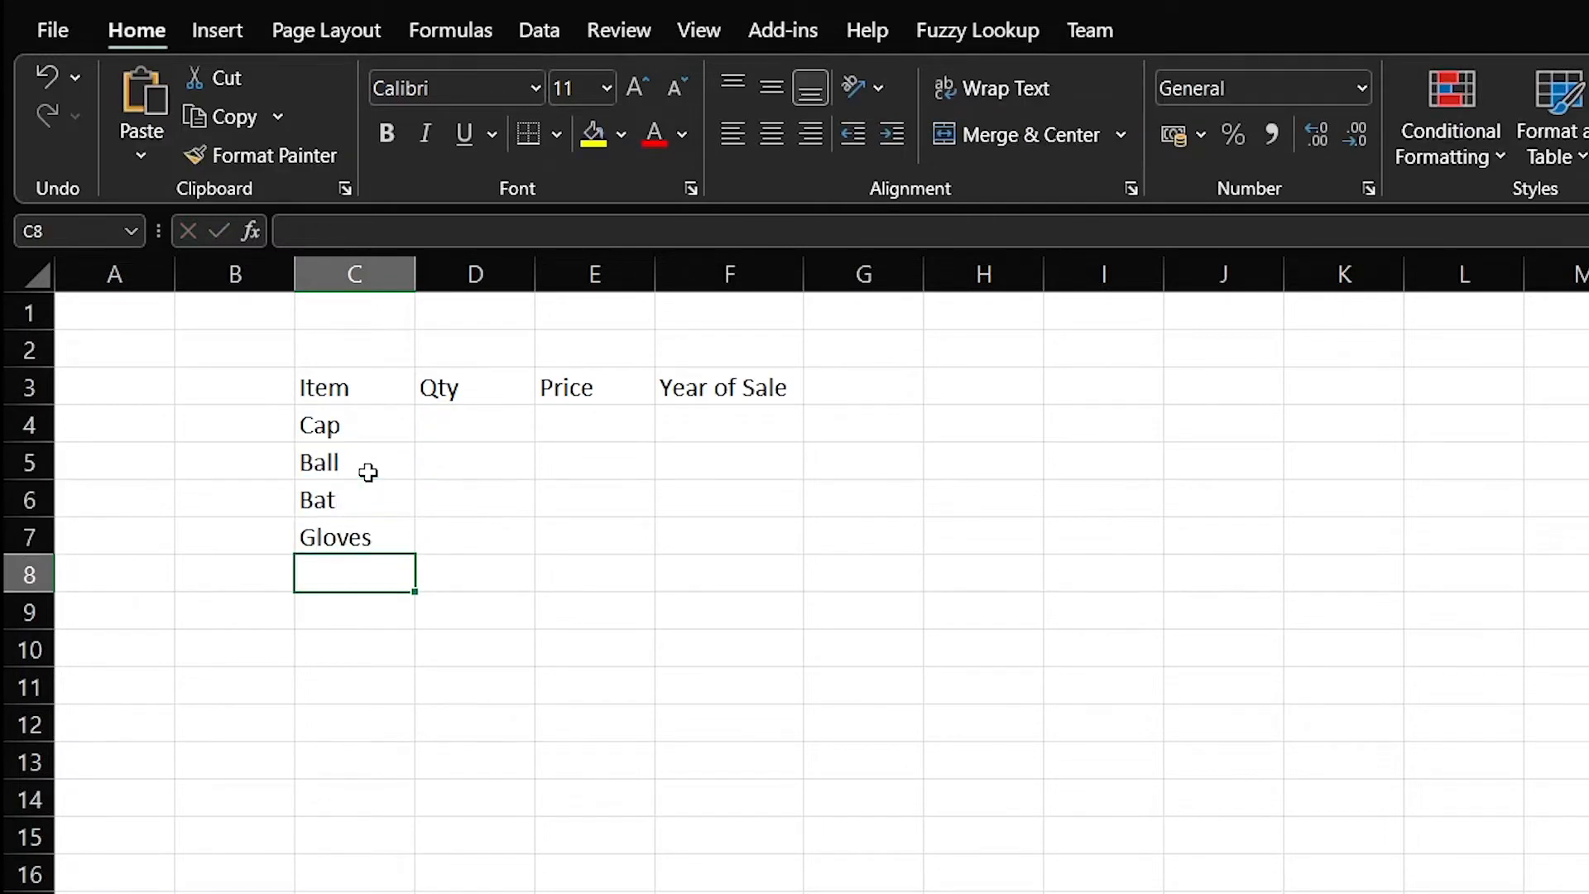
pyautogui.write('Racket')
pyautogui.press('Return')
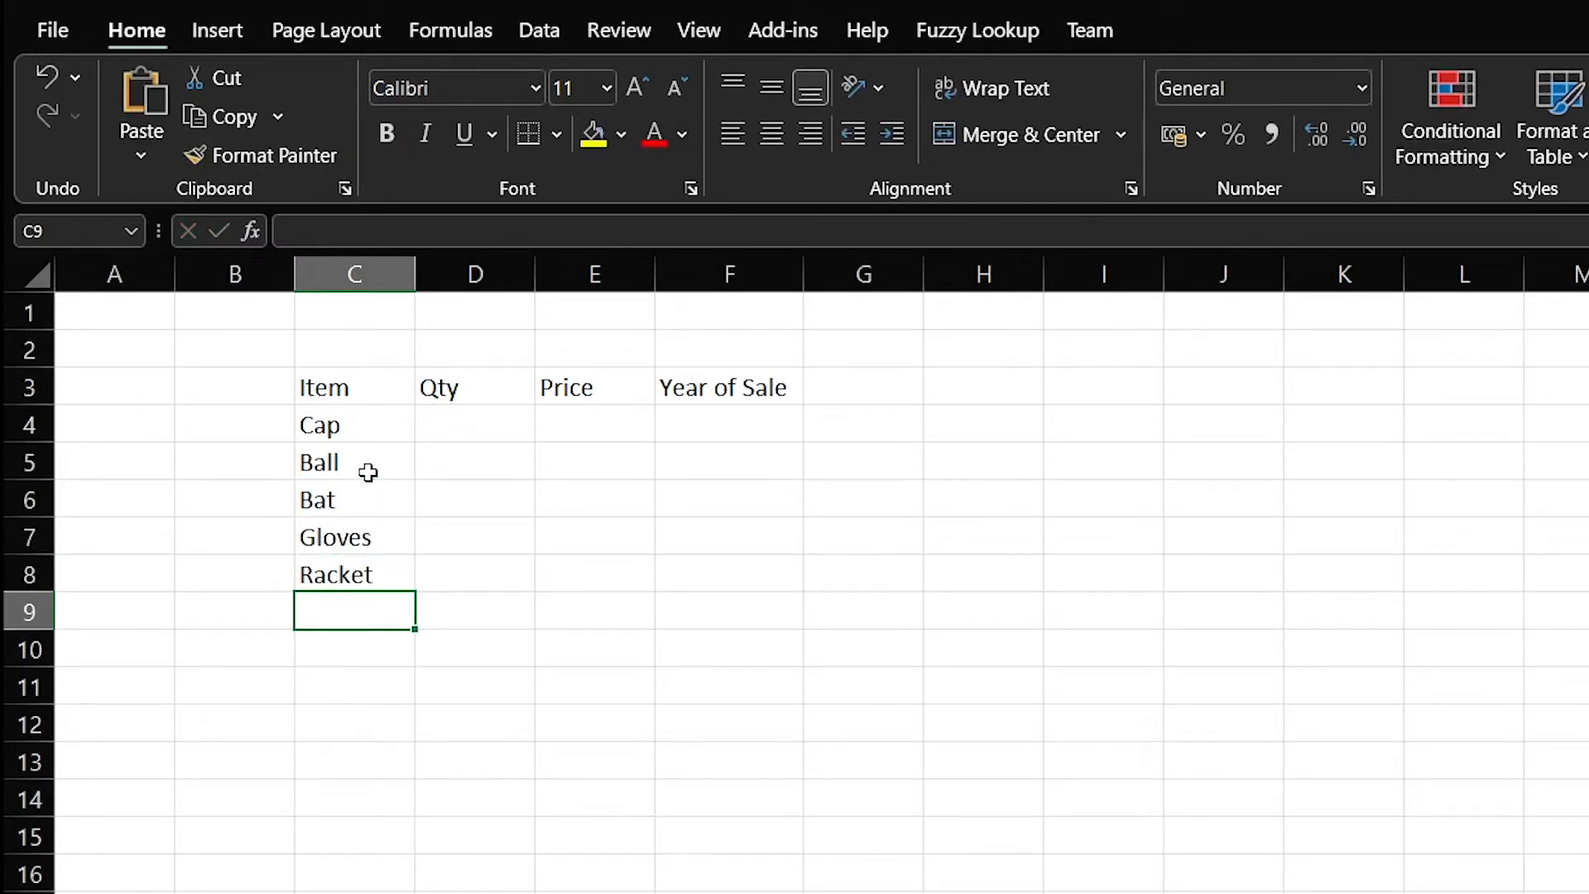
pyautogui.write('Wicket')
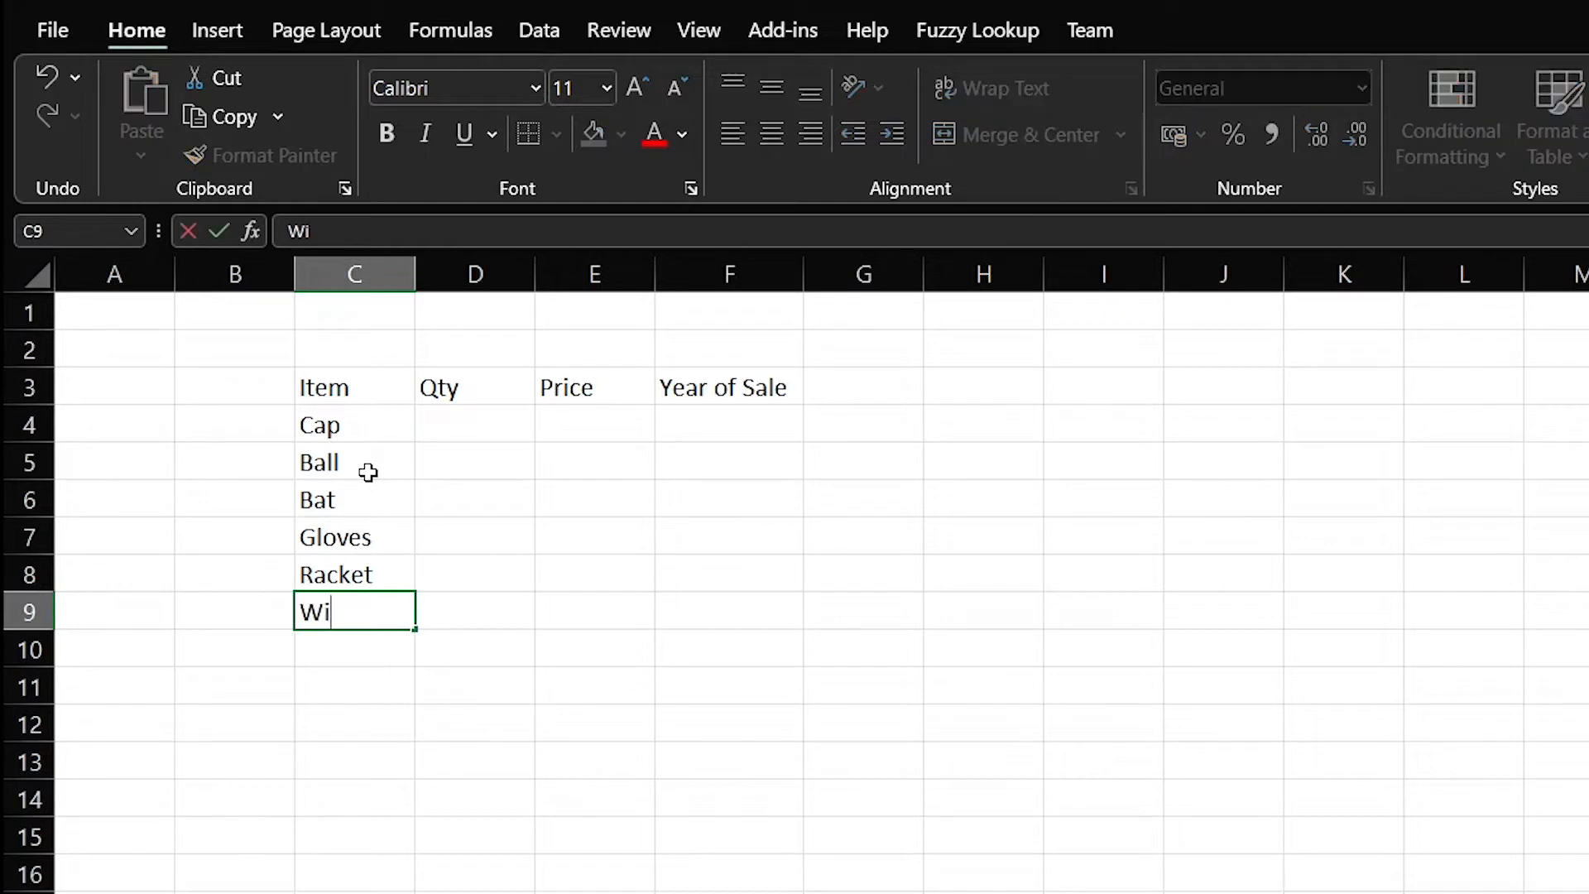
pyautogui.press('Tab')
# Edit the D3 heading from Qty to 'Qty Sold'
pyautogui.press('Up')
pyautogui.press('Up')
pyautogui.press('Up')
pyautogui.press('Up')
pyautogui.press('Up')
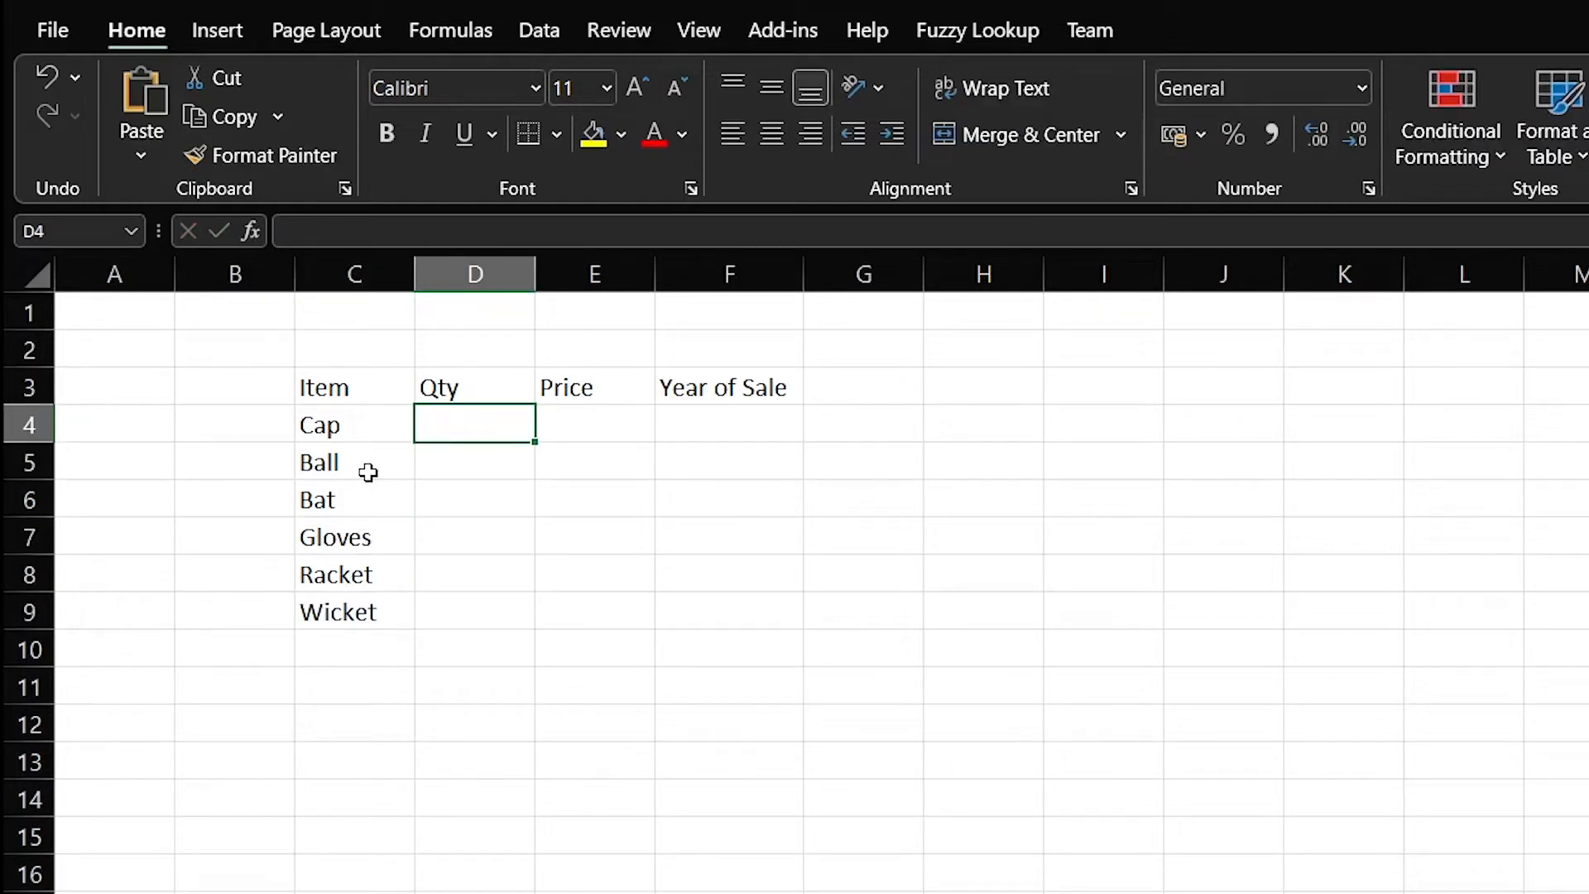
pyautogui.press('Up')
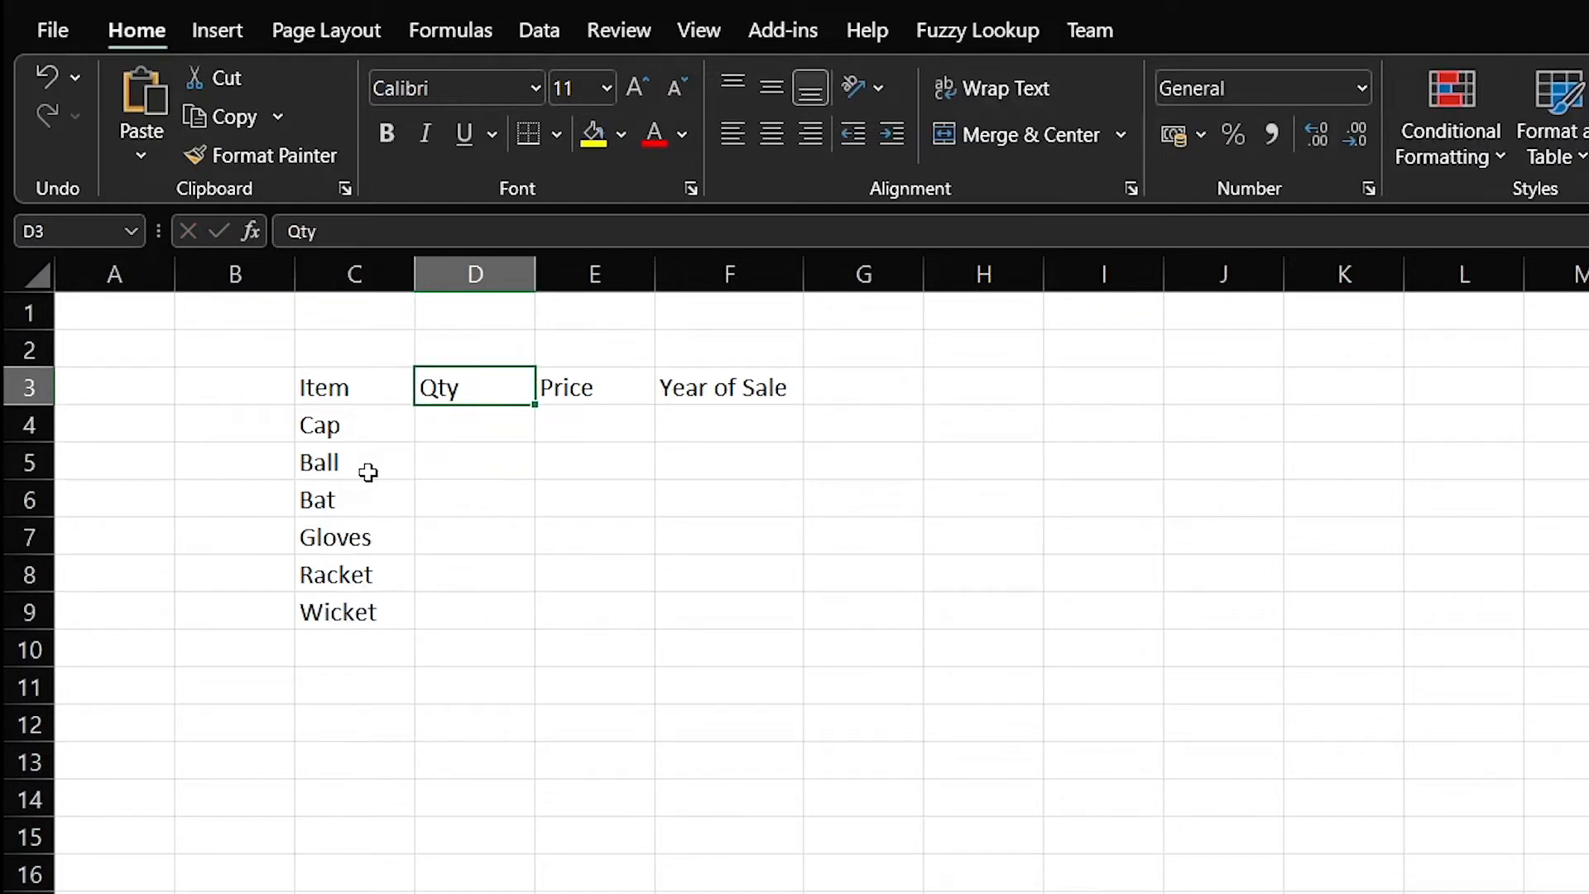
pyautogui.press('F2')
pyautogui.write('Sold')
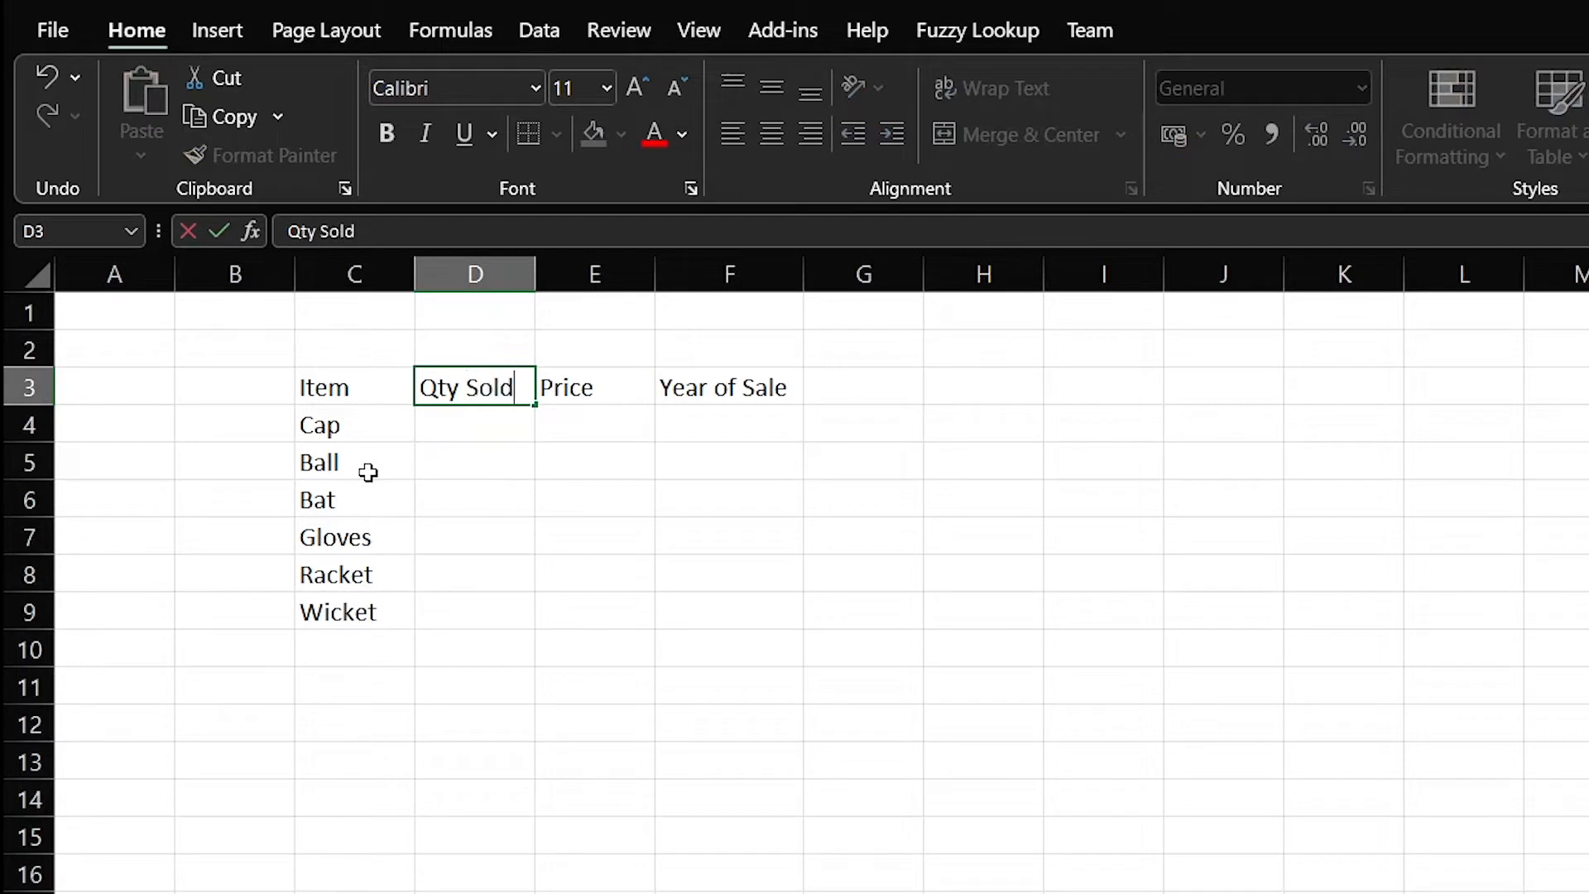
pyautogui.press('Return')
pyautogui.press('Up')
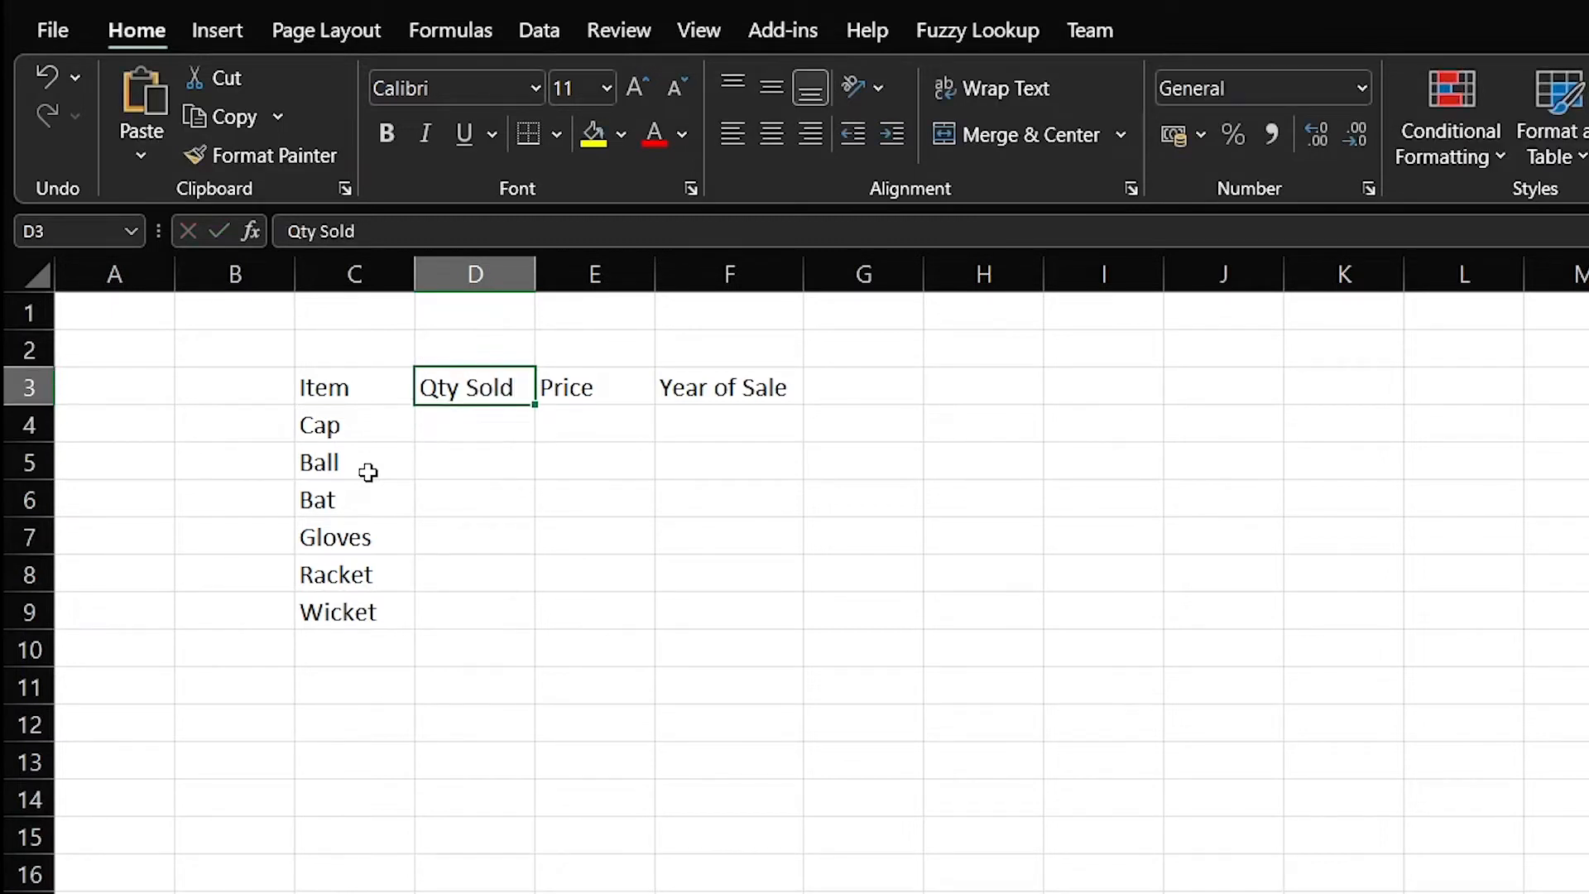
# Insert a blank column D before Qty Sold
pyautogui.click(549, 430)
pyautogui.click(491, 388)
pyautogui.click(476, 274)
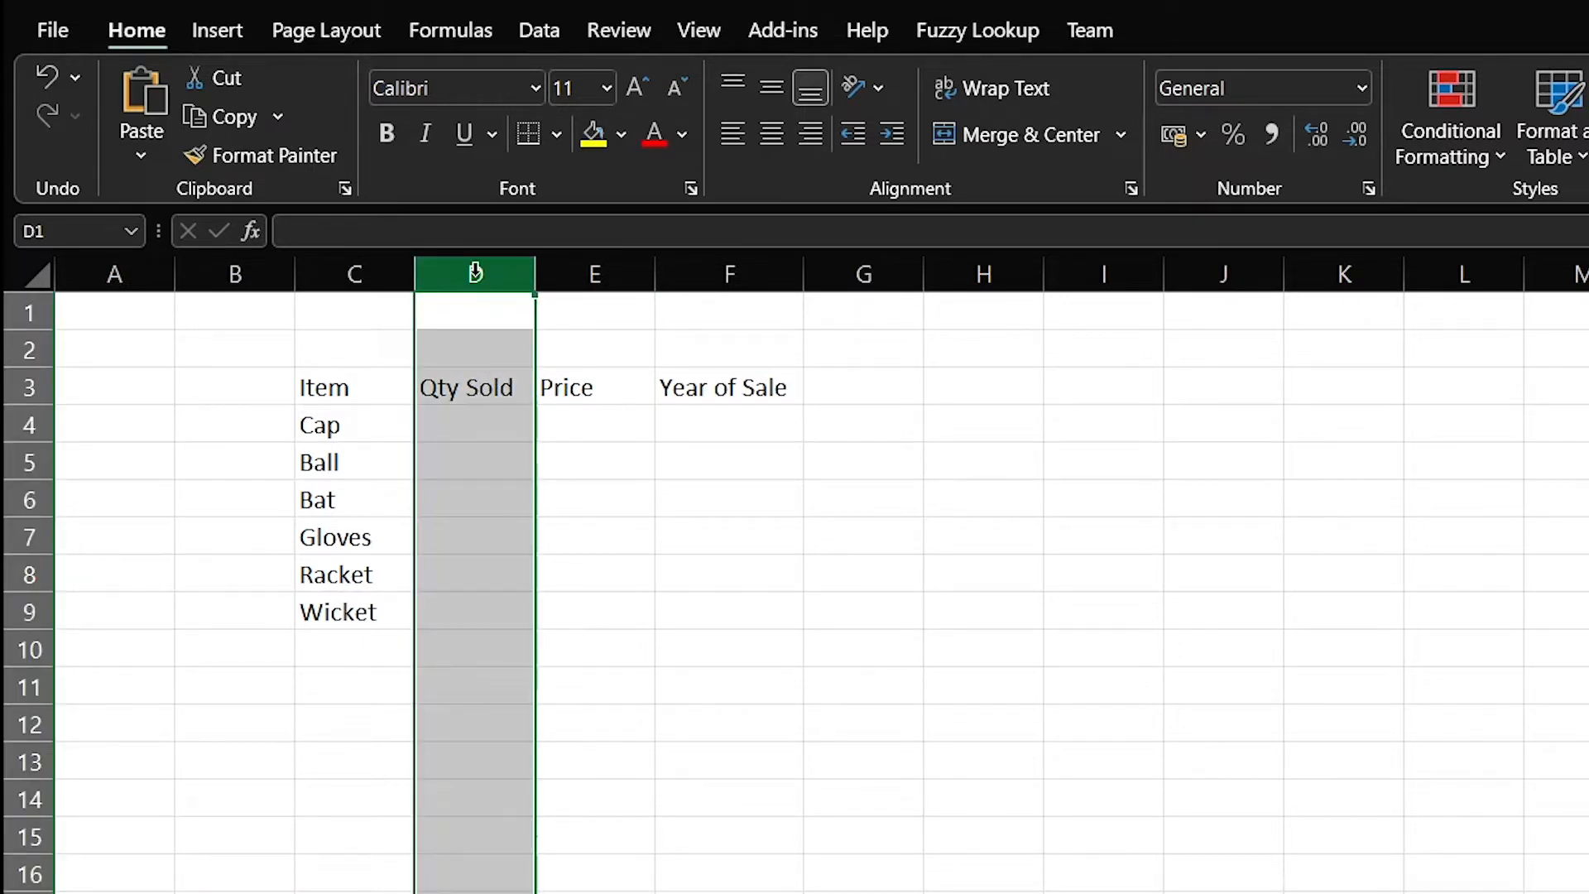
pyautogui.rightClick(476, 272)
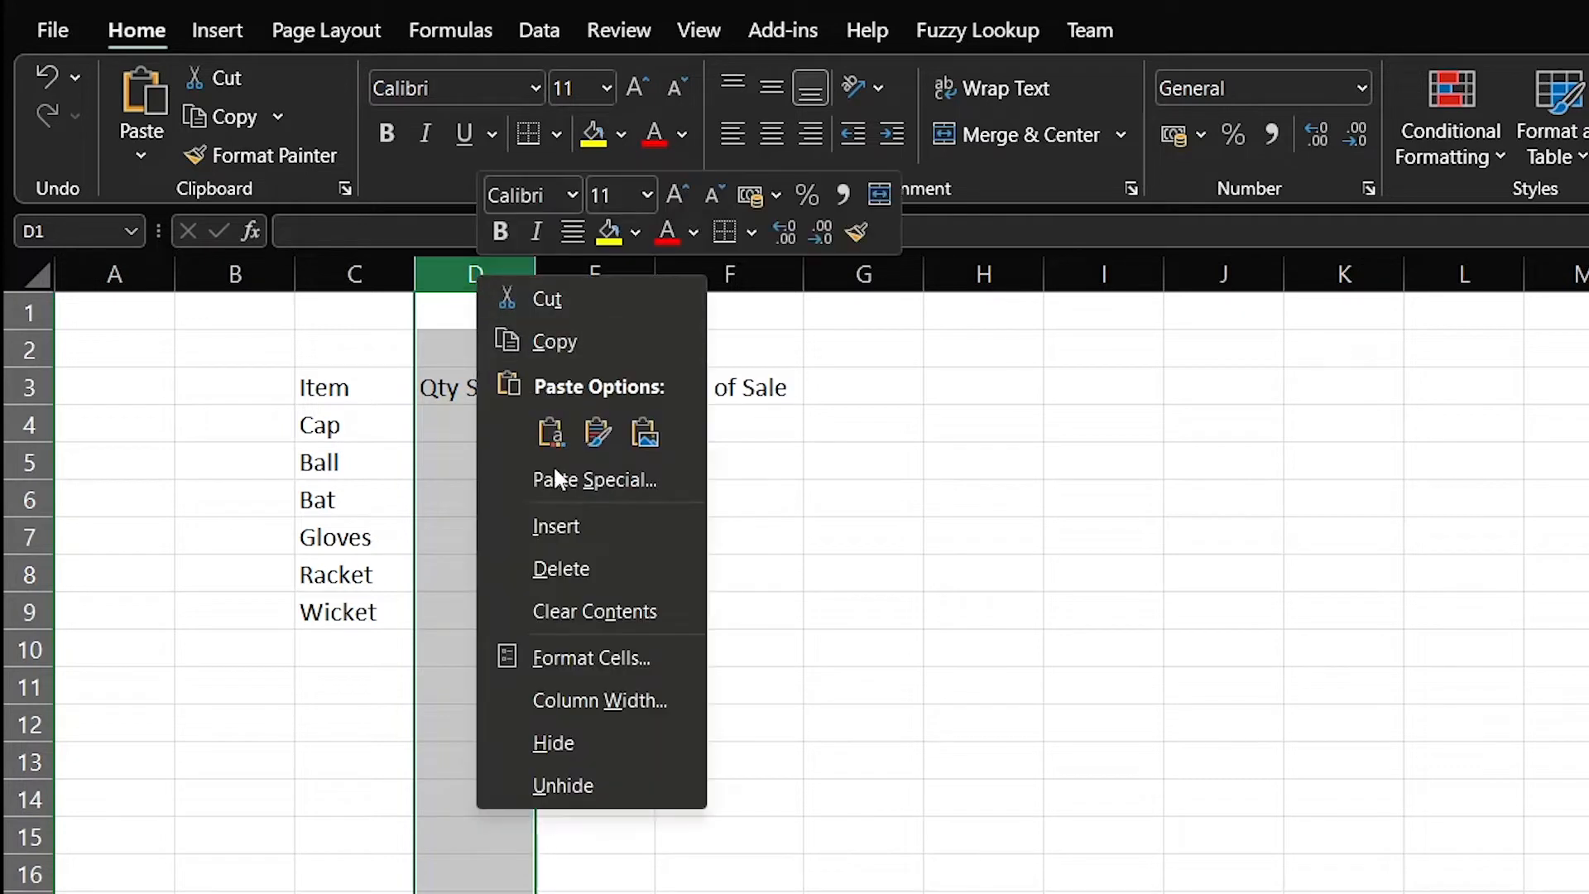
pyautogui.click(578, 522)
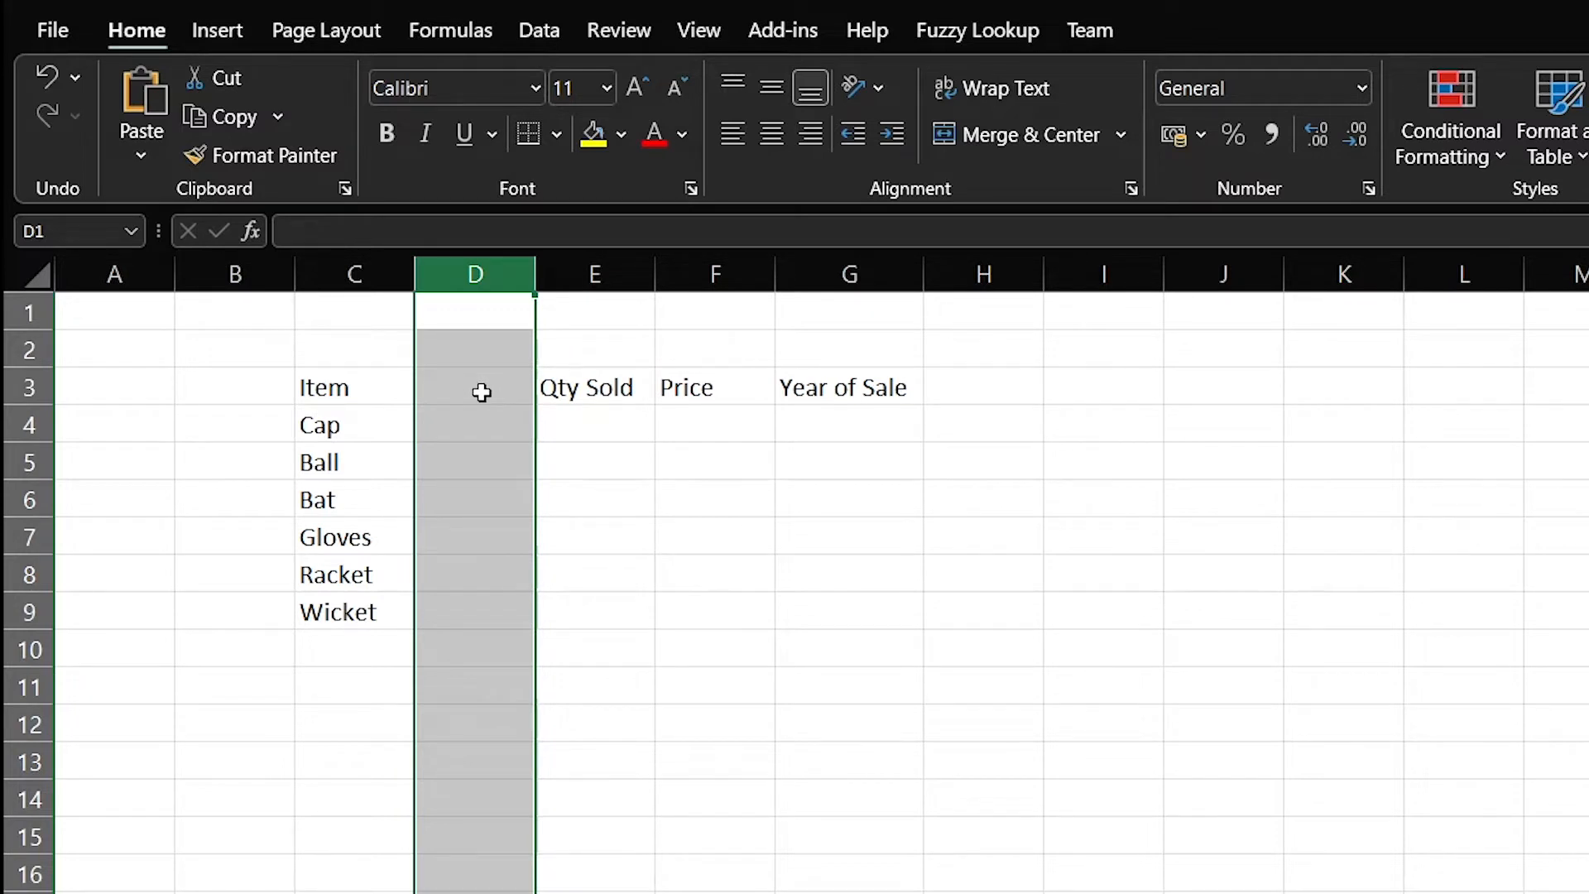
# Head the new column 'Qty in Stock' in D3 and AutoFit its width
pyautogui.click(482, 393)
pyautogui.write('Q')
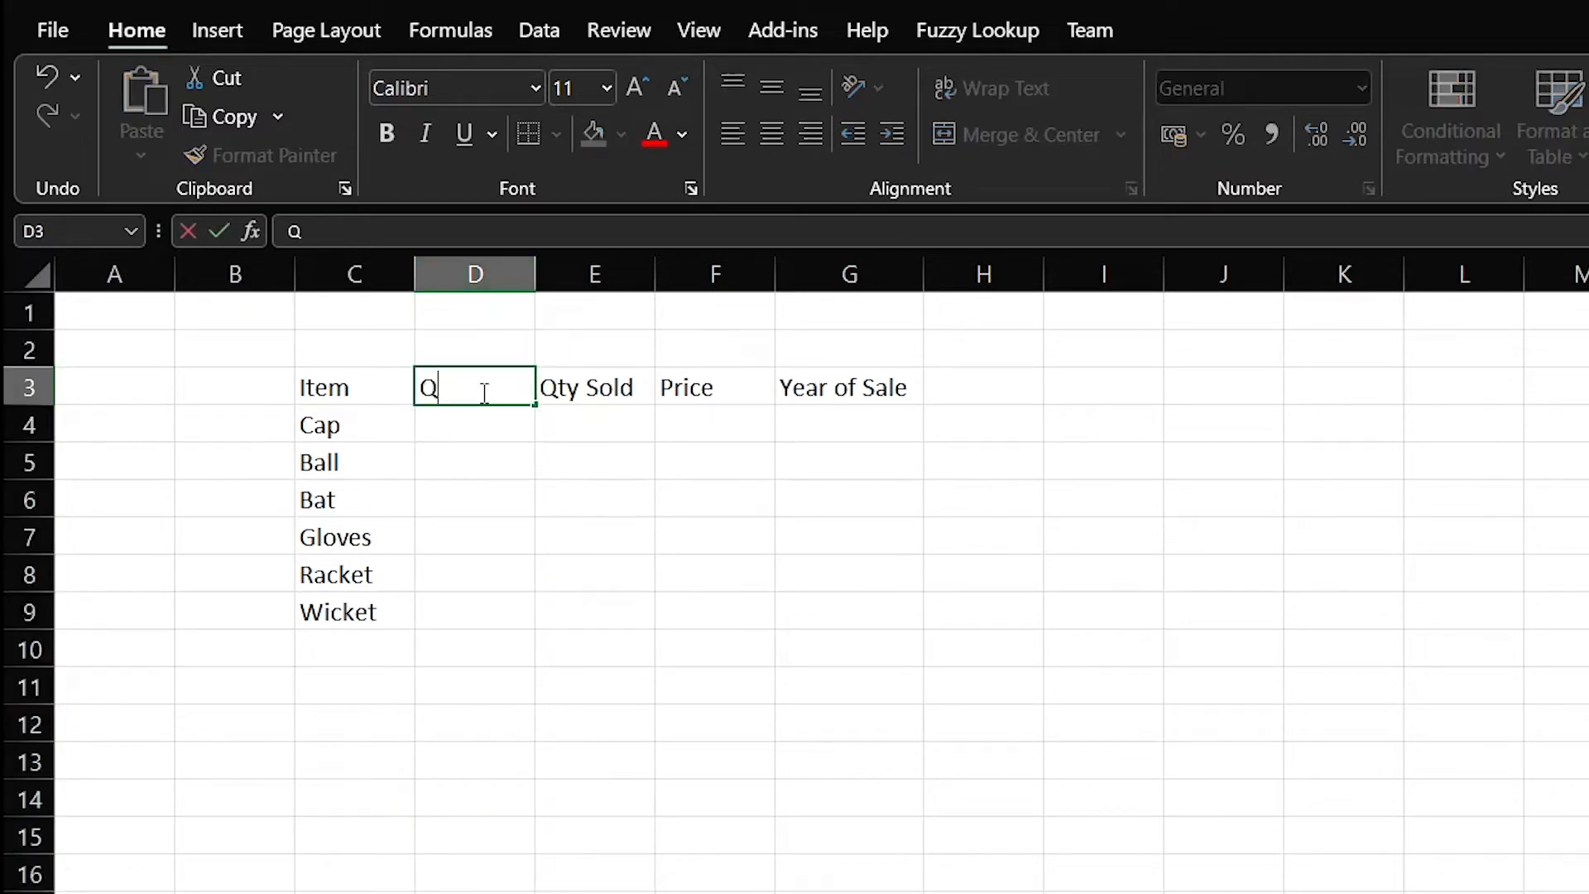
pyautogui.write('ty in Stock')
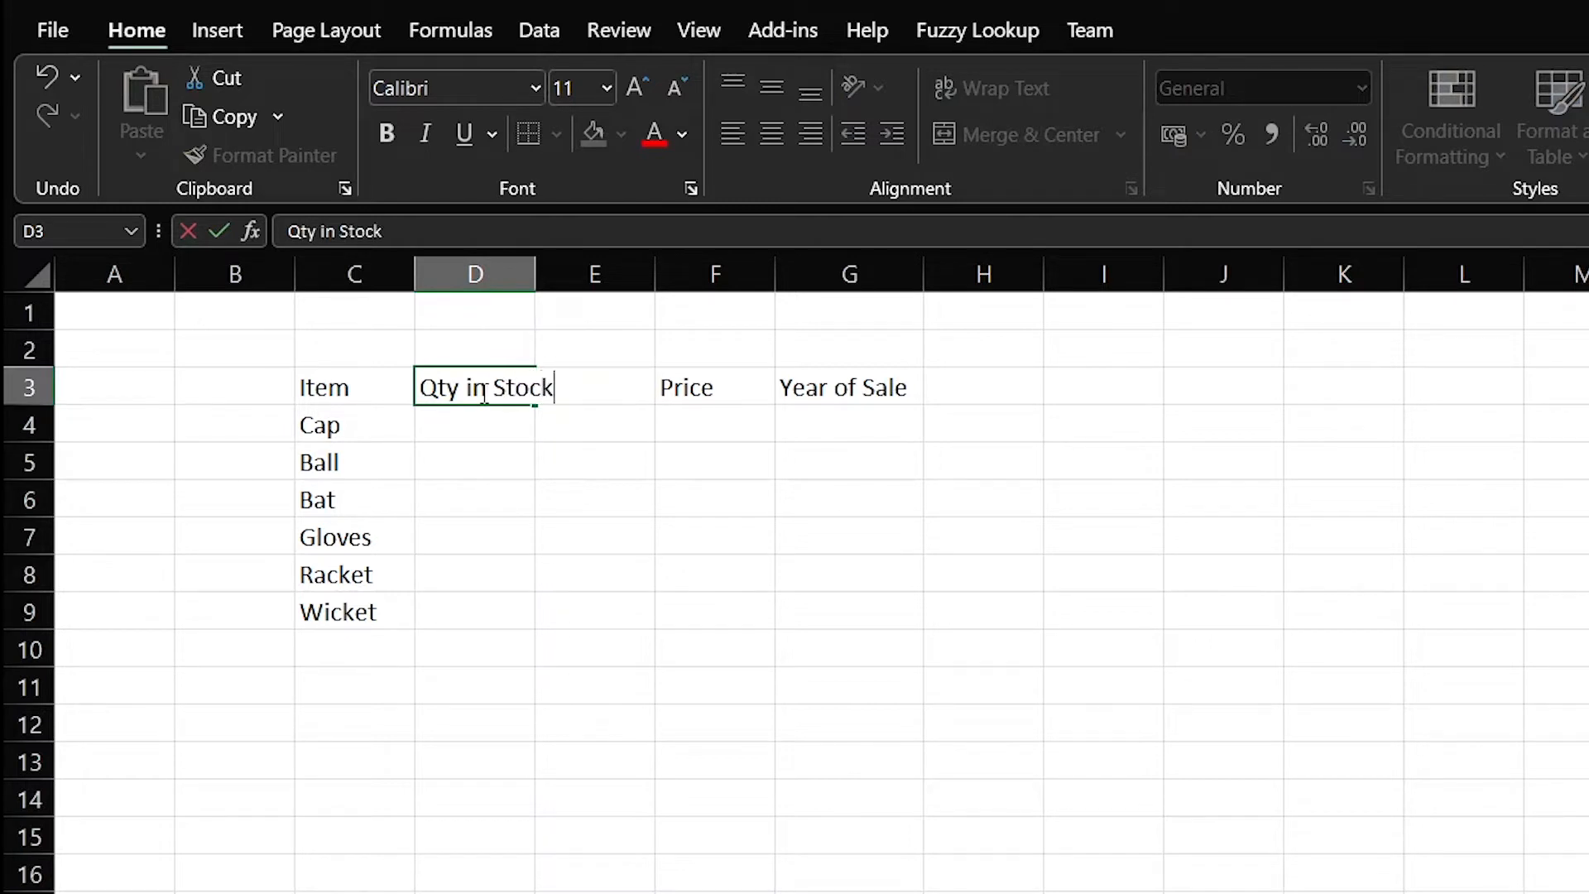
pyautogui.press('Return')
pyautogui.click(484, 391)
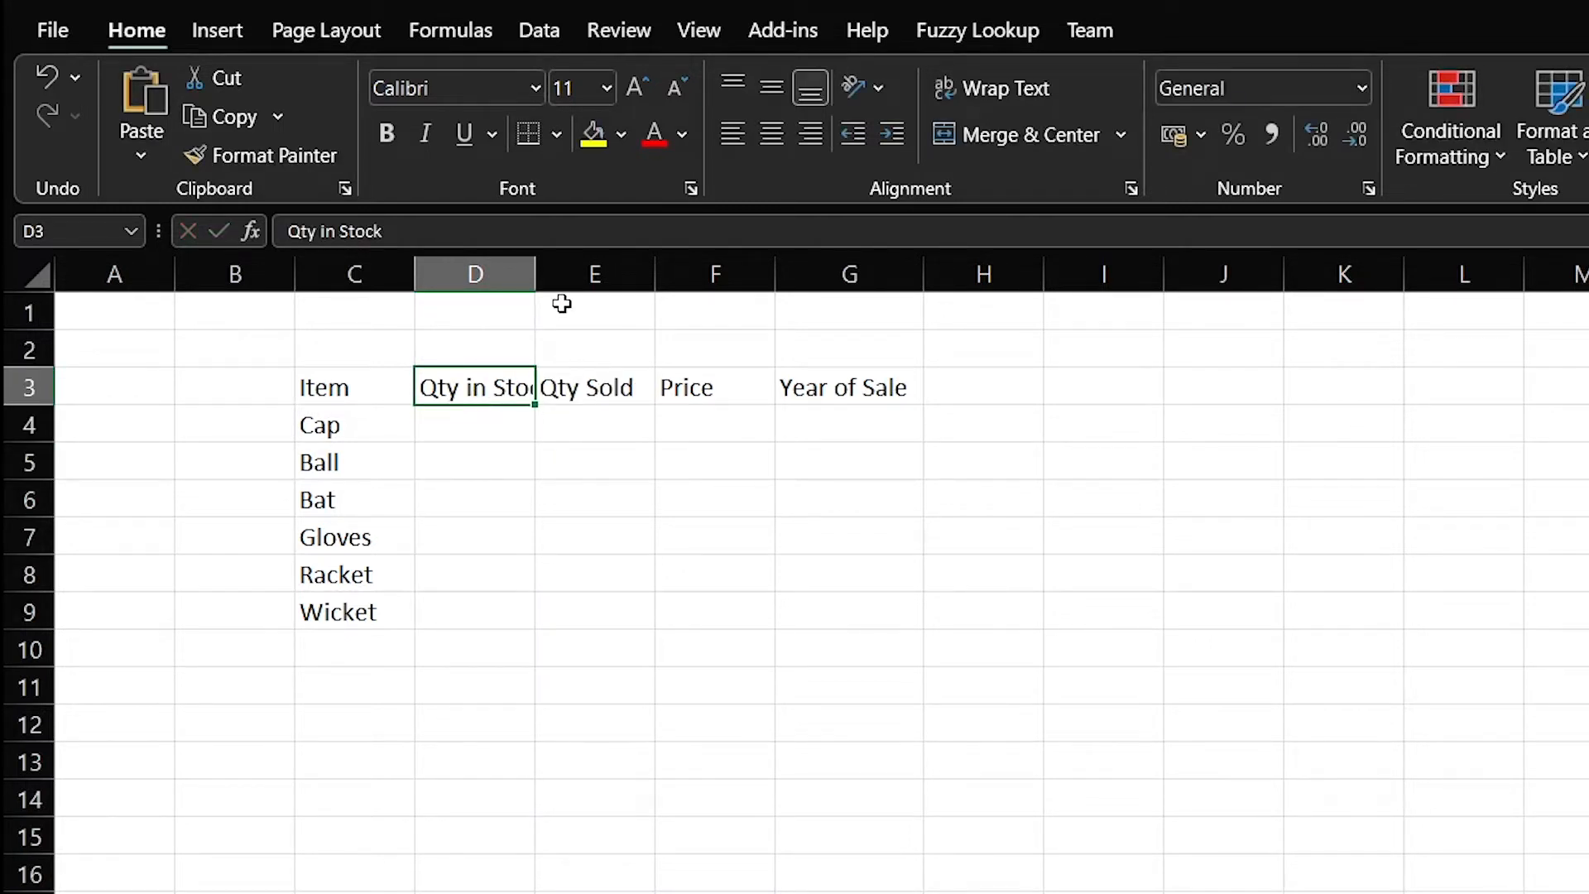
pyautogui.doubleClick(534, 259)
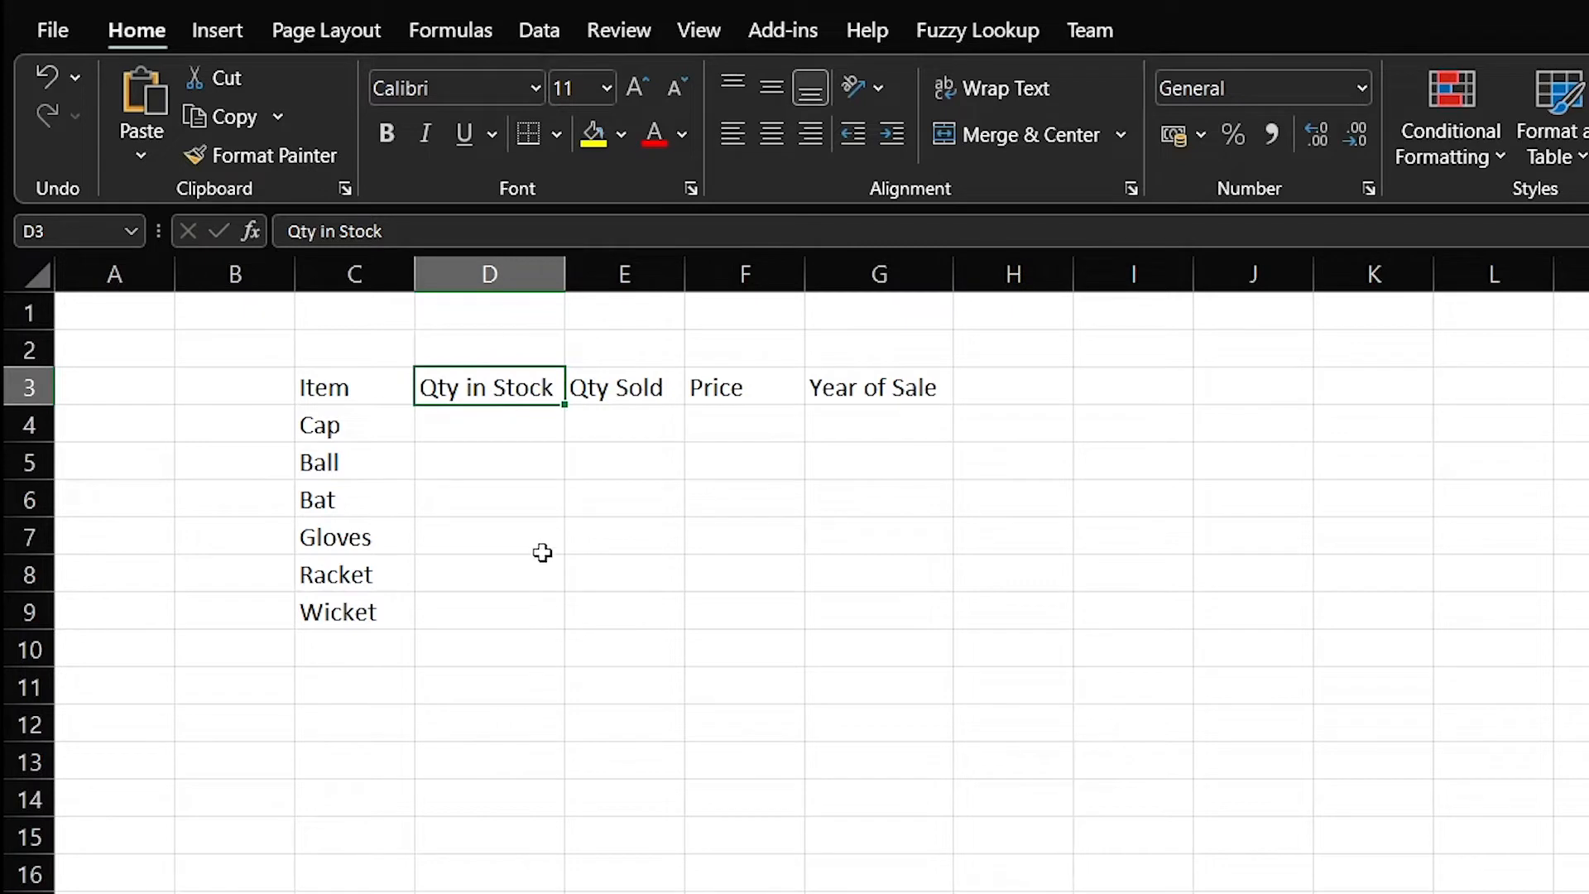
pyautogui.moveTo(305, 384); pyautogui.dragTo(889, 387)
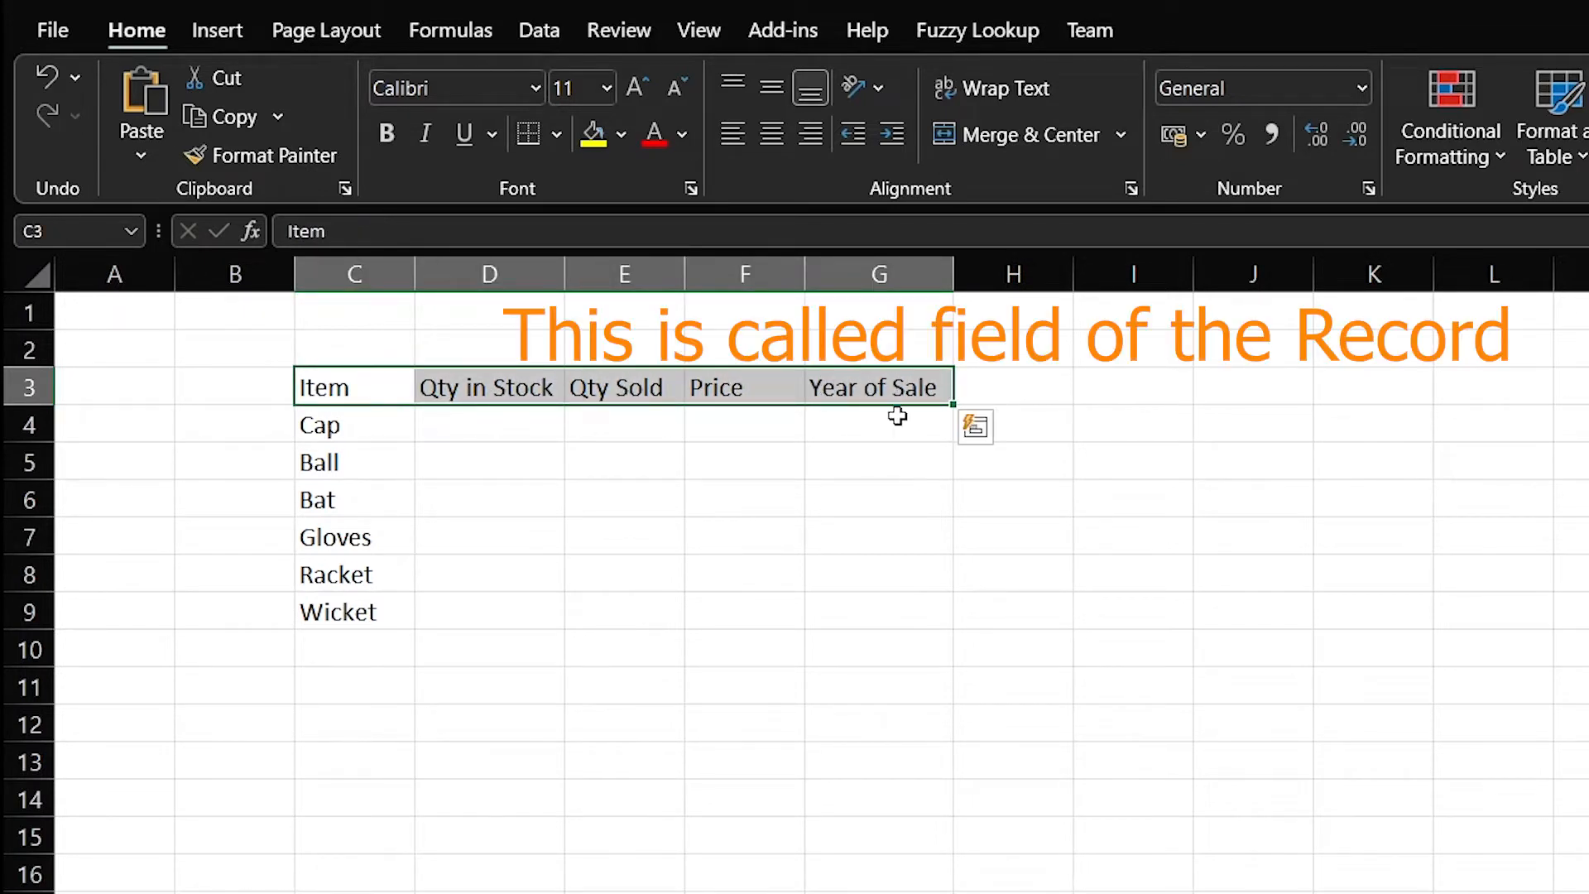
# Point out the Item, Qty in Stock, Qty Sold, Price and Year of Sale headings
pyautogui.click(356, 389)
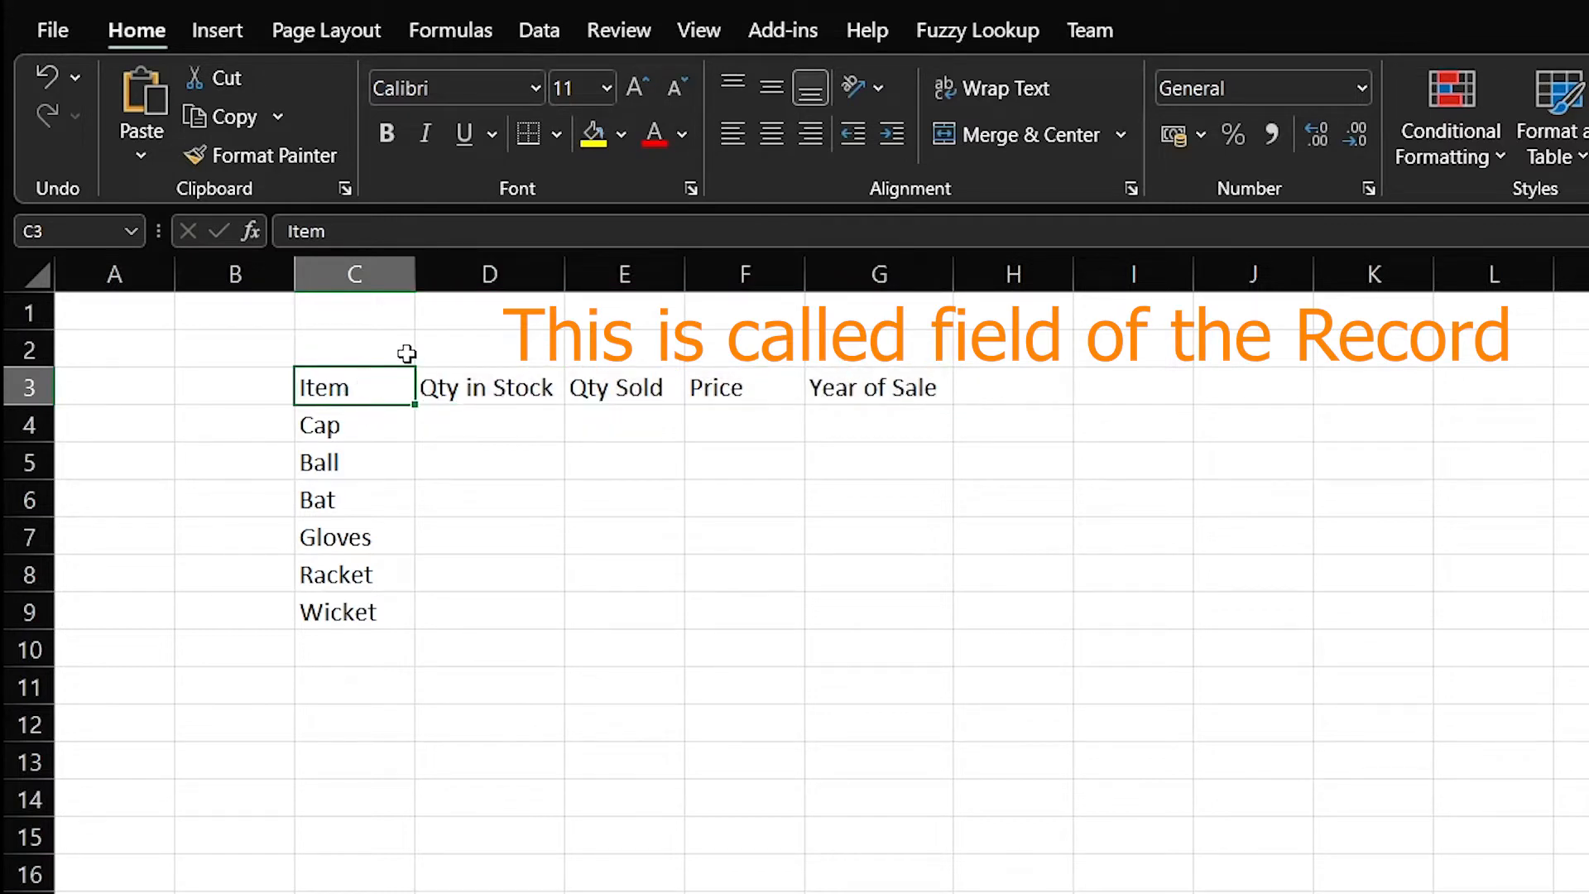
pyautogui.click(451, 392)
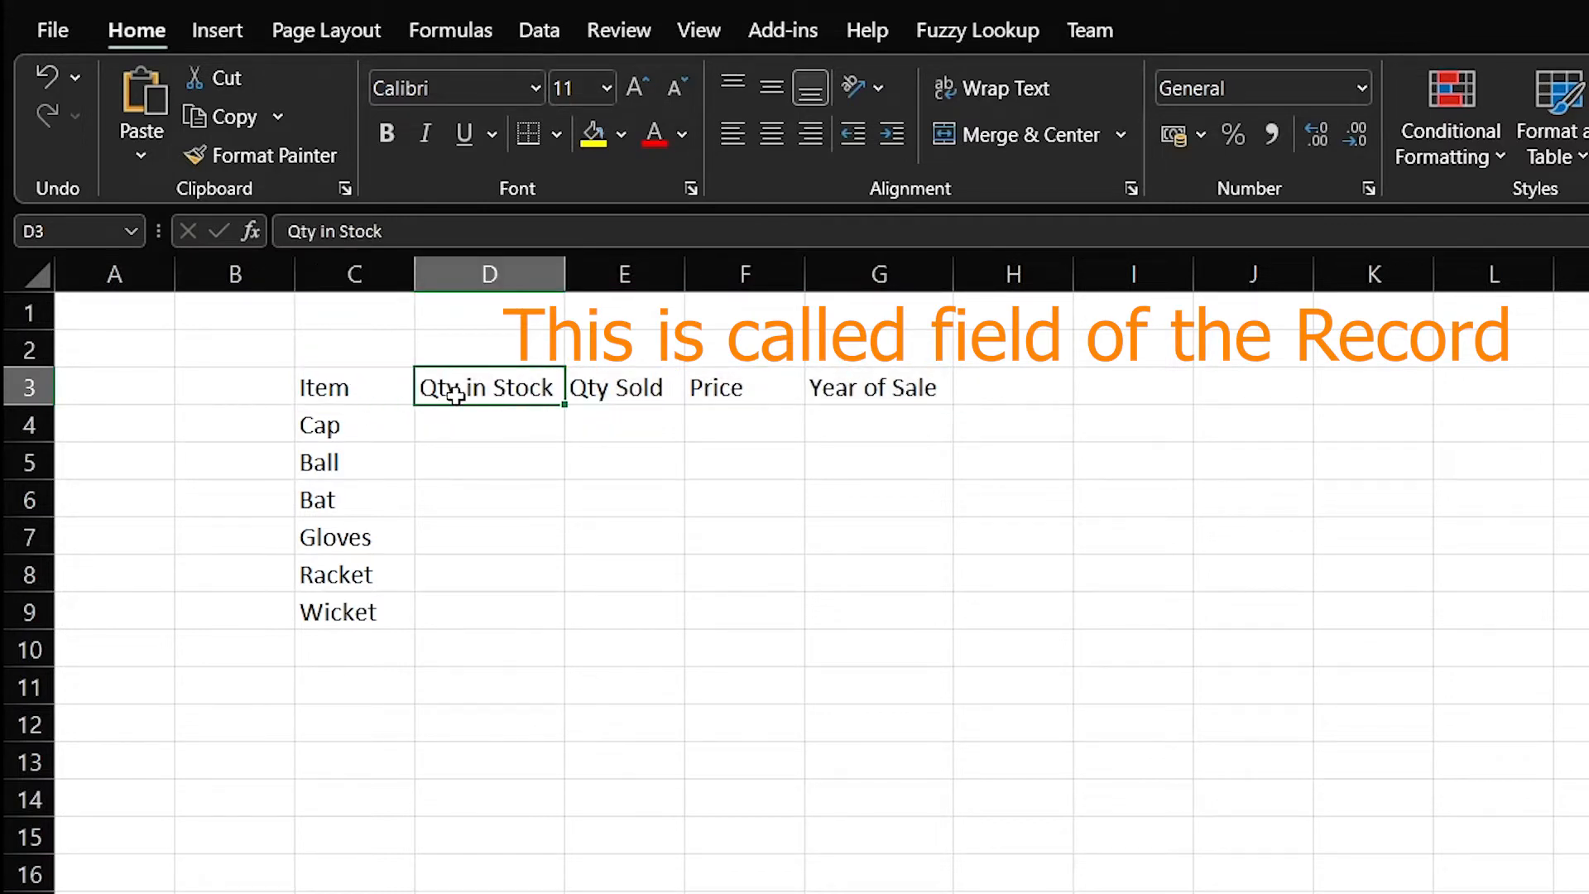
pyautogui.click(339, 379)
pyautogui.click(494, 399)
pyautogui.click(582, 398)
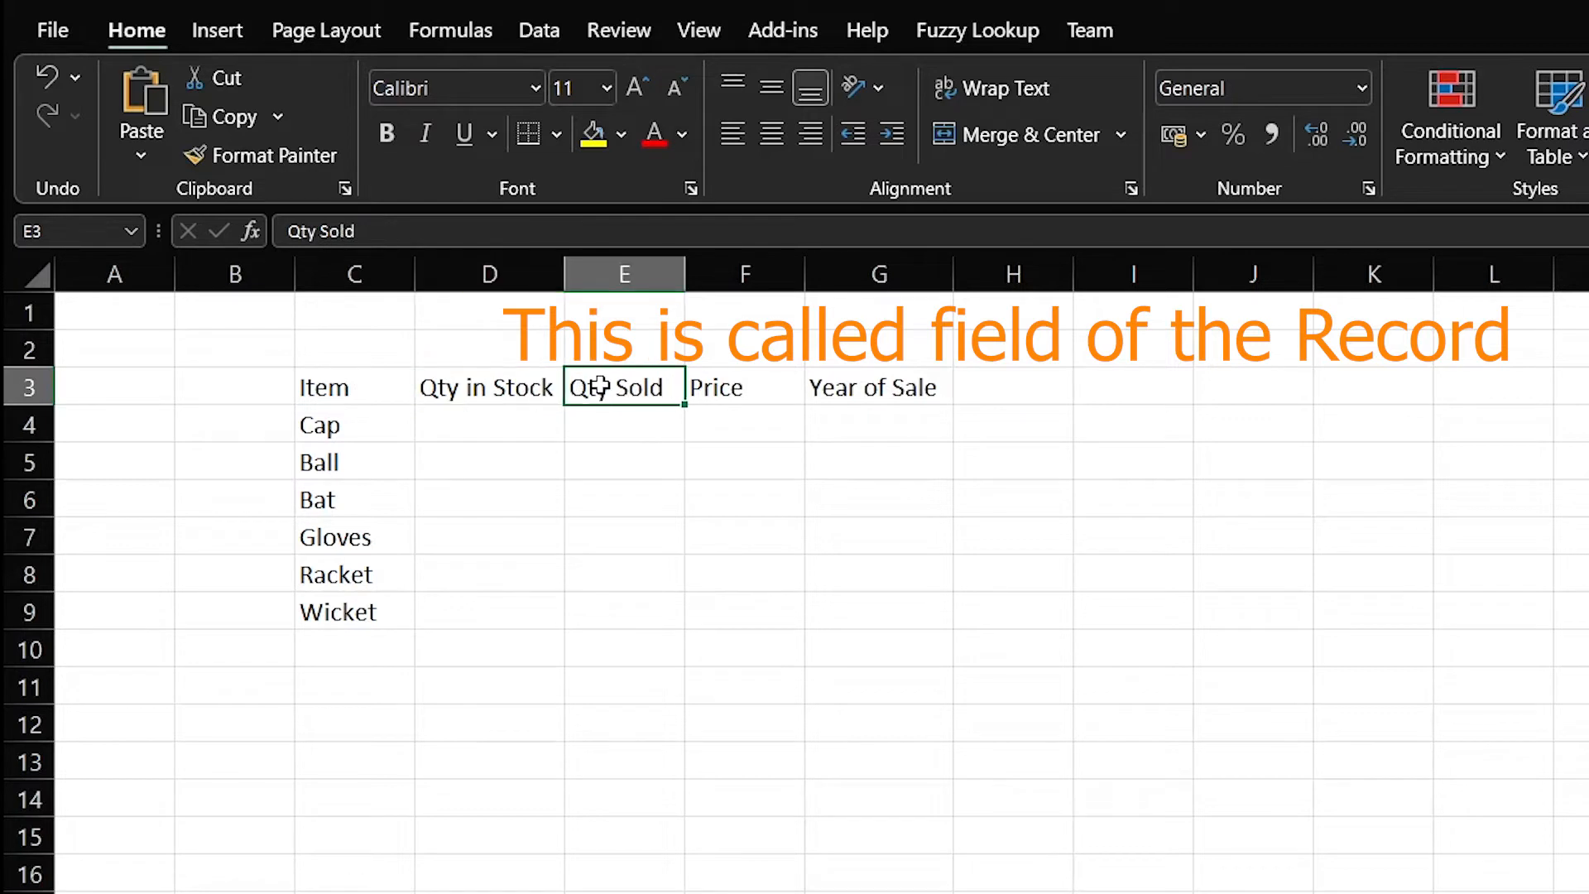
pyautogui.click(729, 395)
pyautogui.click(881, 395)
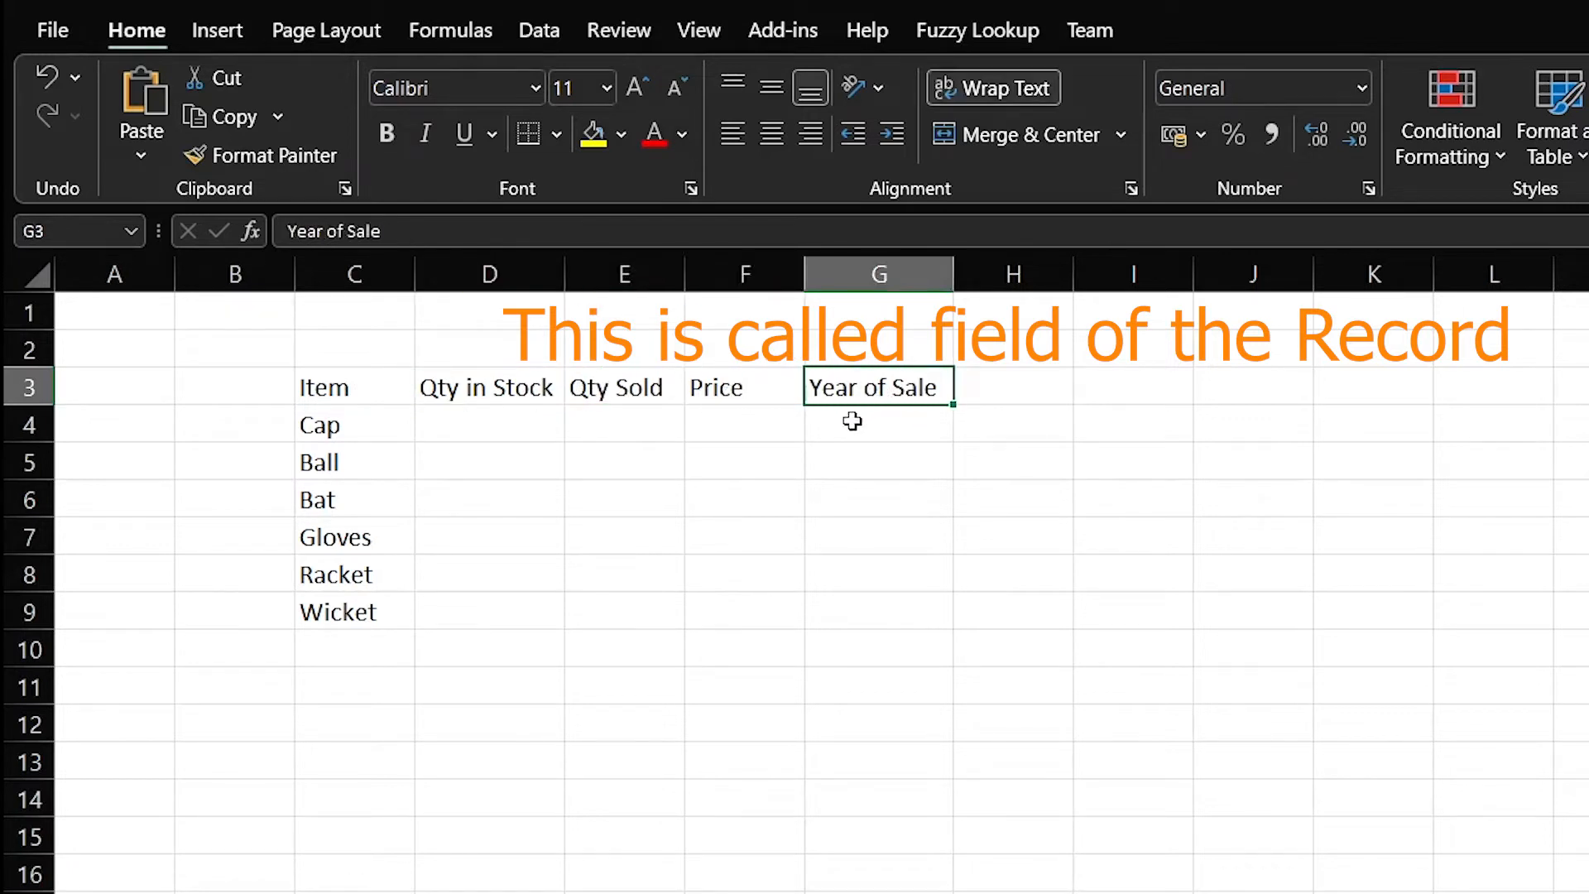
# Enter stock quantities 500, 600, 500, 300, 800 and 200 in D4:D9
pyautogui.click(486, 425)
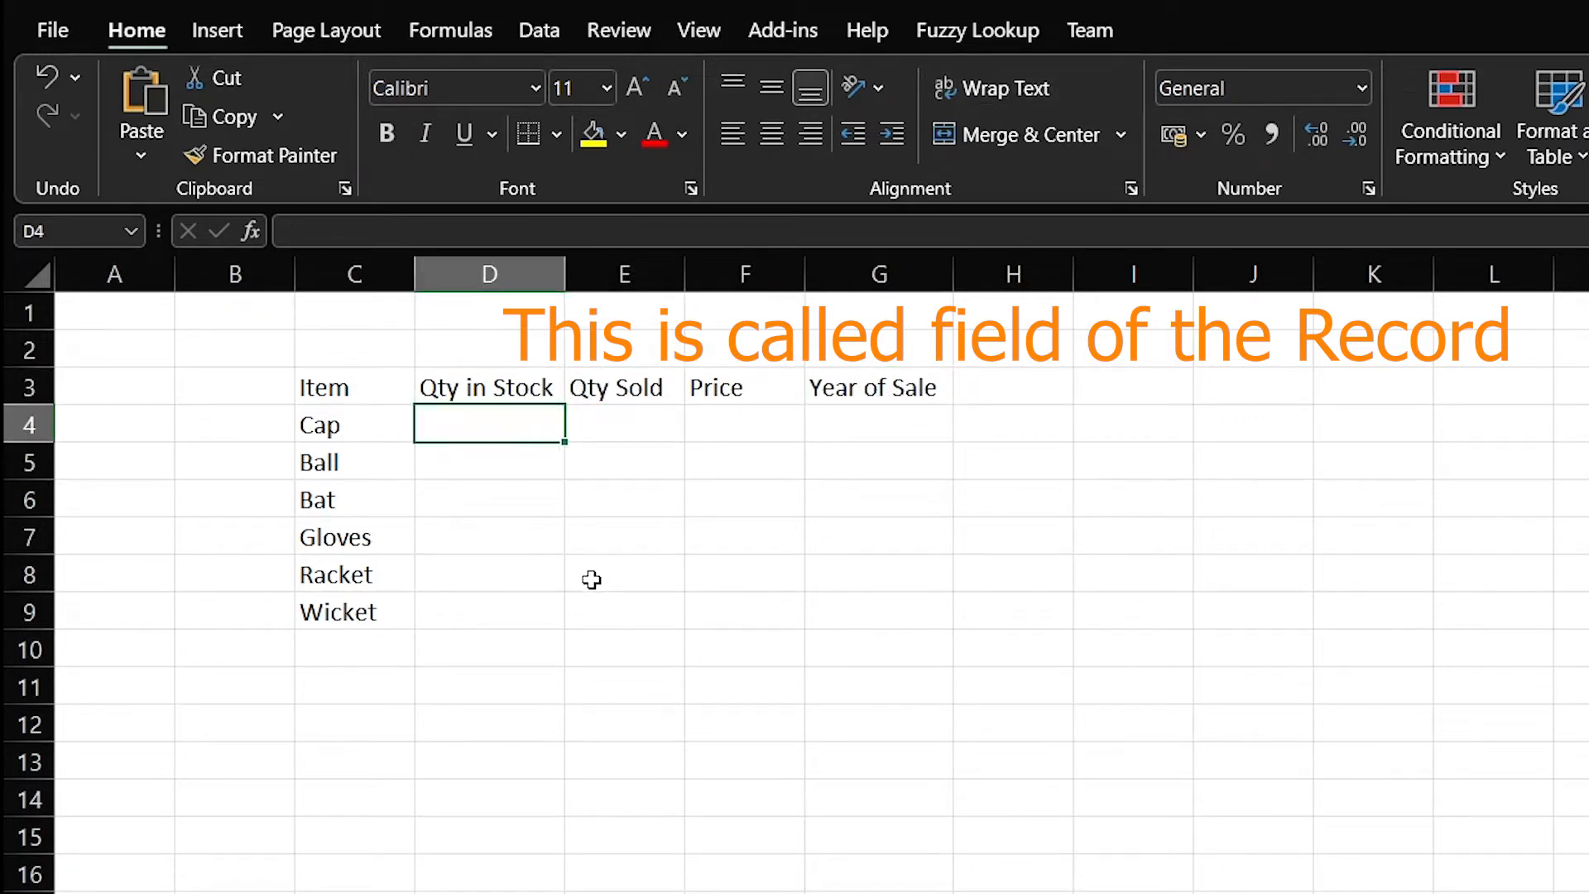
pyautogui.write('500')
pyautogui.press('Return')
pyautogui.write('600')
pyautogui.press('Return')
pyautogui.write('500')
pyautogui.press('Return')
pyautogui.write('300 800')
pyautogui.press('Return')
pyautogui.write('180')
pyautogui.press('Return')
pyautogui.press('Up')
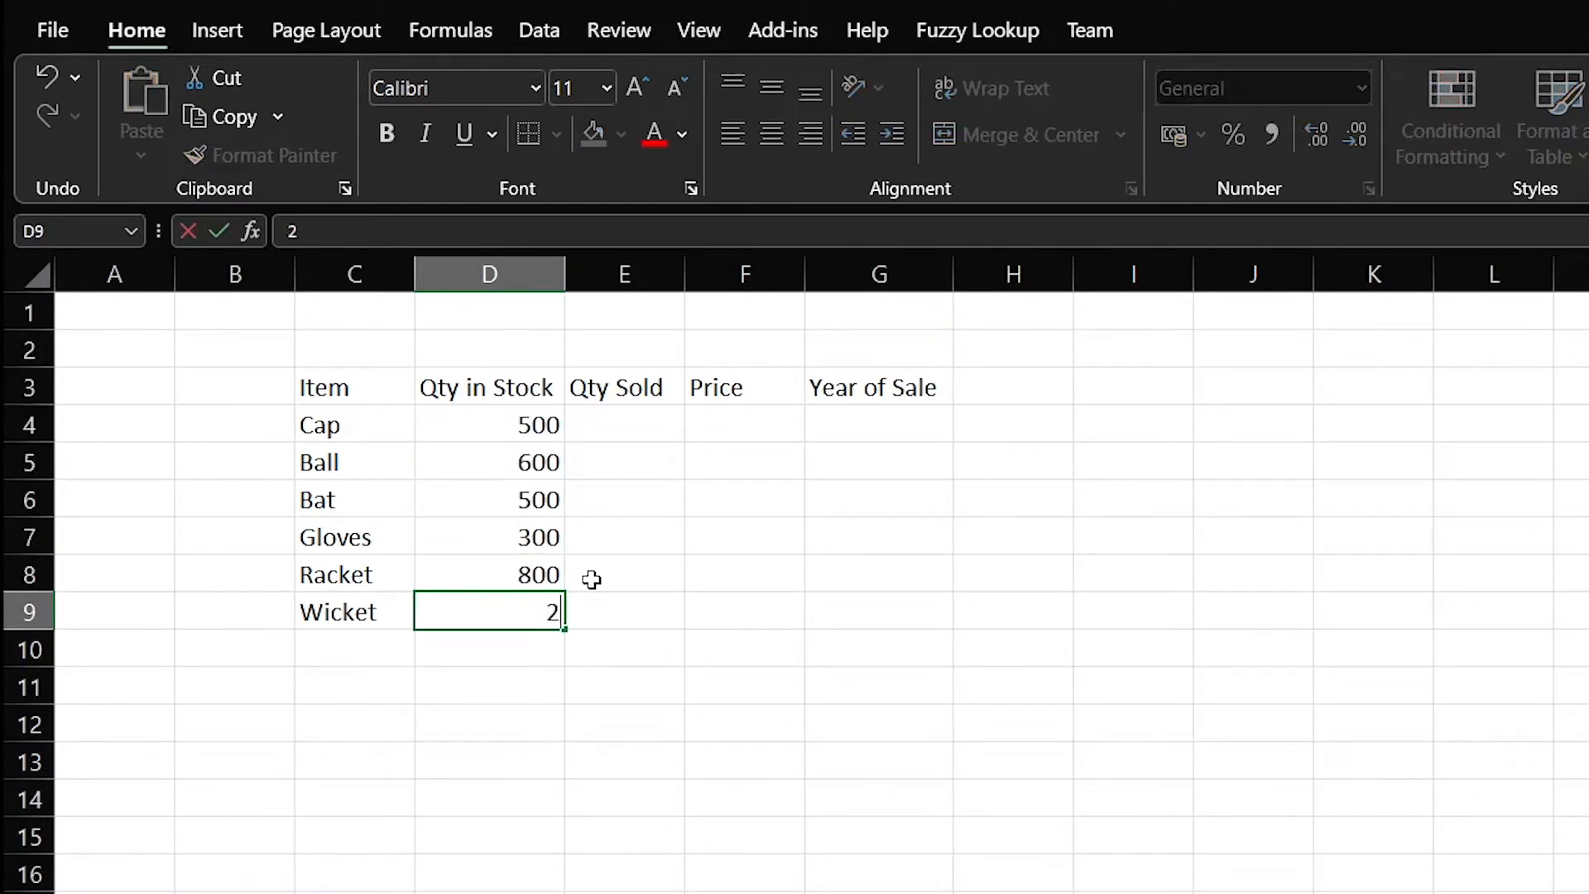
pyautogui.write('200')
pyautogui.press('Right')
pyautogui.press('Up')
pyautogui.press('Up')
pyautogui.press('Up')
pyautogui.press('Up')
pyautogui.press('Up')
# Enter sold quantities 45, 120, 136, 188, 255 and 101 in E4:E9
pyautogui.write('45')
pyautogui.press('Return')
pyautogui.write('120')
pyautogui.press('Return')
pyautogui.write('136')
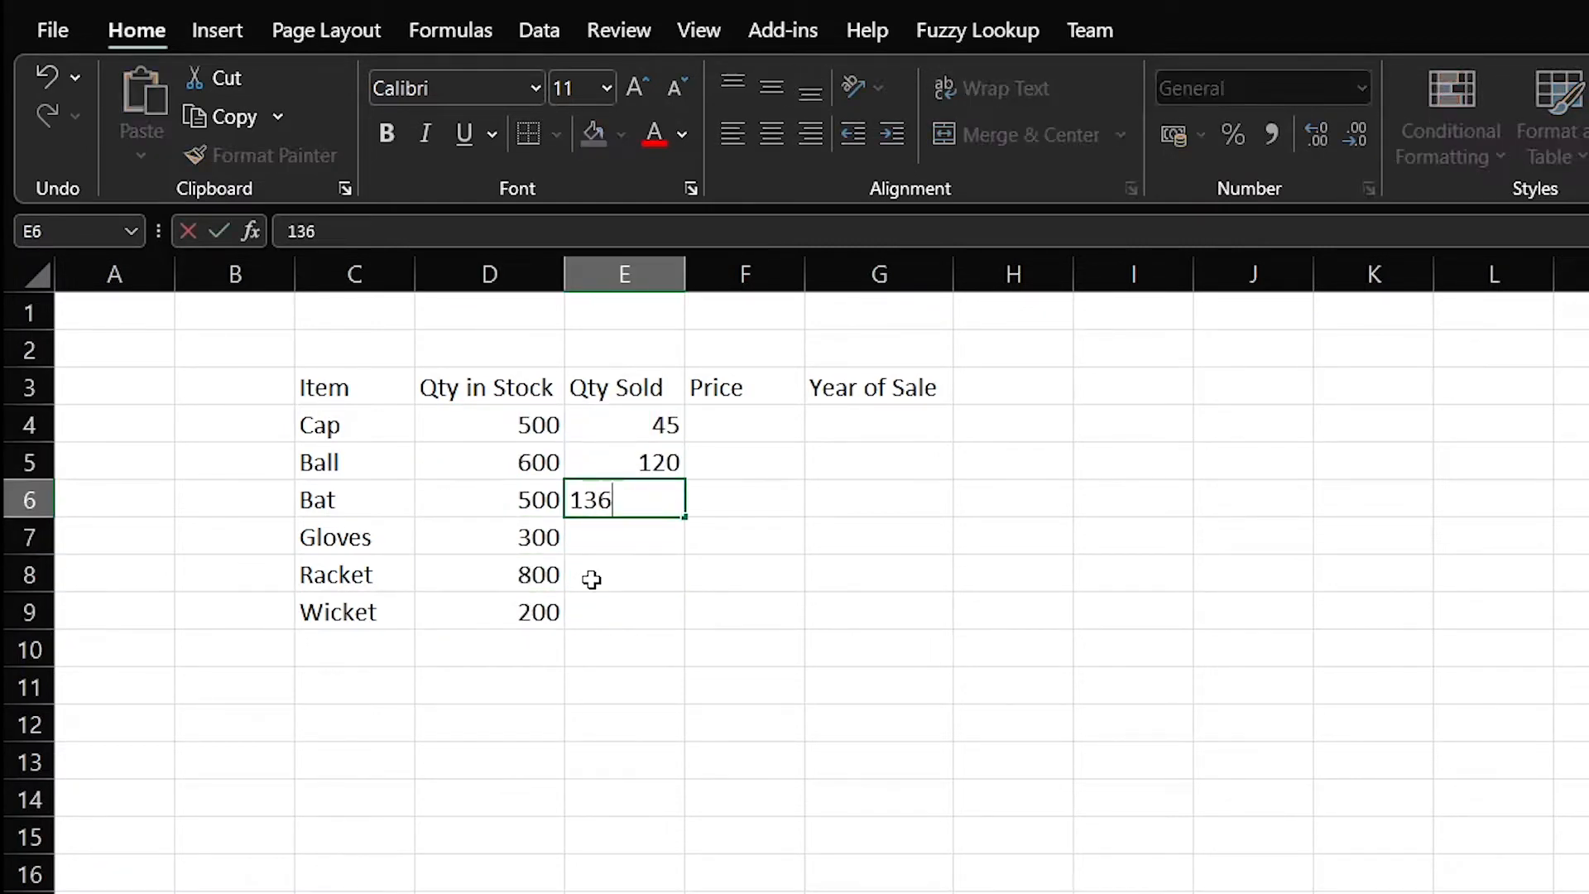
pyautogui.press('Return')
pyautogui.write('188')
pyautogui.press('Return')
pyautogui.write('155')
pyautogui.press('Left')
pyautogui.press('Right')
pyautogui.write('255')
# Enter prices 50, 100, 1000, 80, 900 and 250 in F4:F9
pyautogui.press('Return')
pyautogui.write('101')
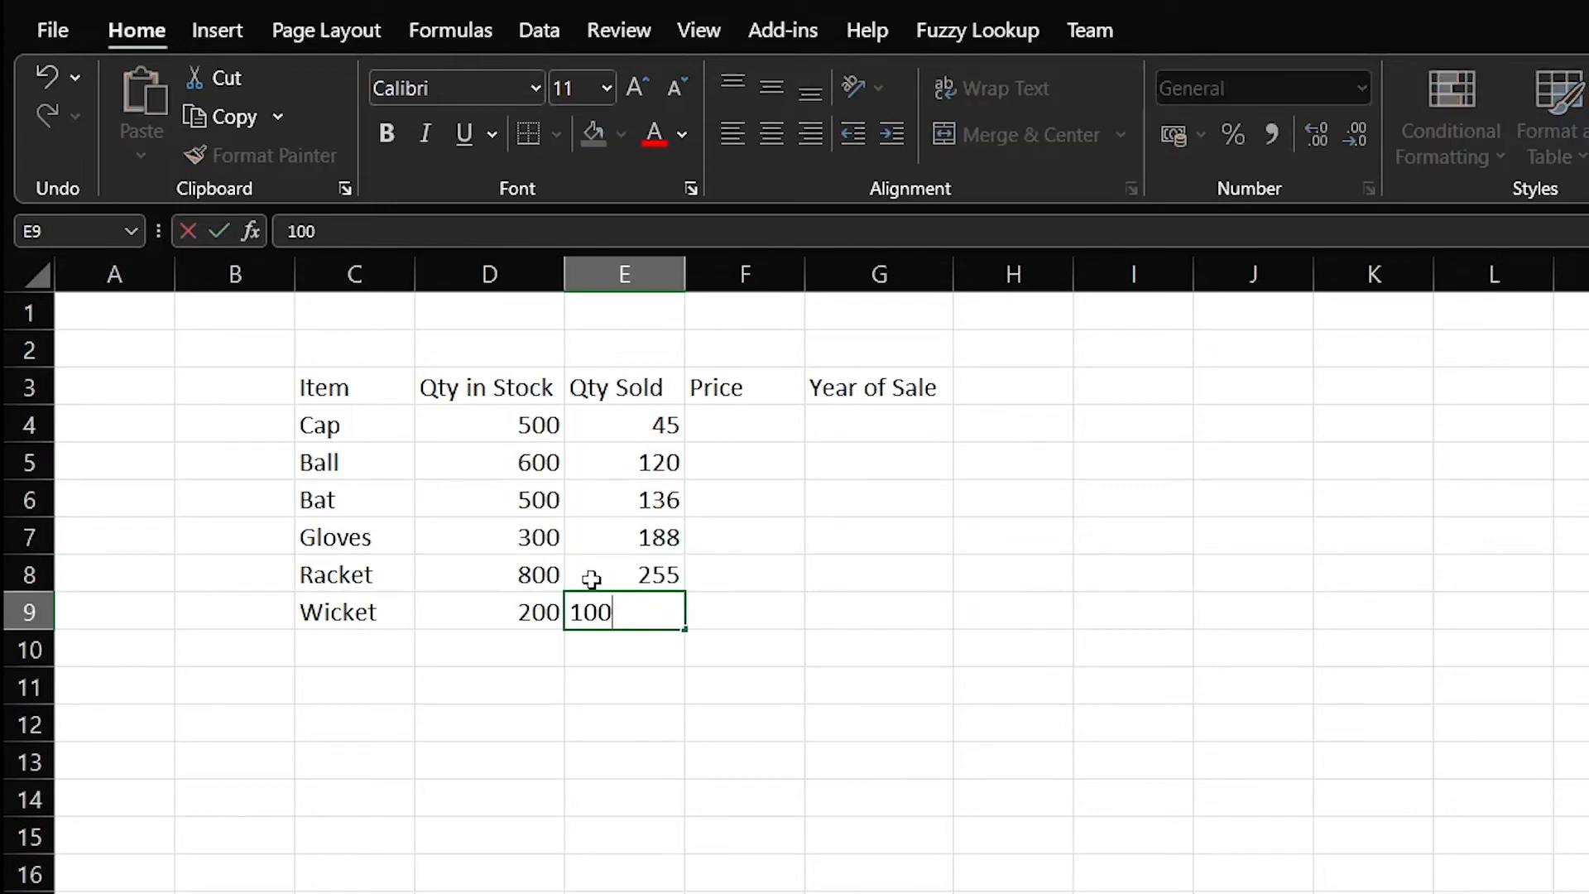
pyautogui.press('Right')
pyautogui.press('Up')
pyautogui.press('Up')
pyautogui.press('Up')
pyautogui.press('Up')
pyautogui.press('Up')
pyautogui.write('50')
pyautogui.press('Return')
pyautogui.write('100')
pyautogui.press('Return')
pyautogui.write('1000')
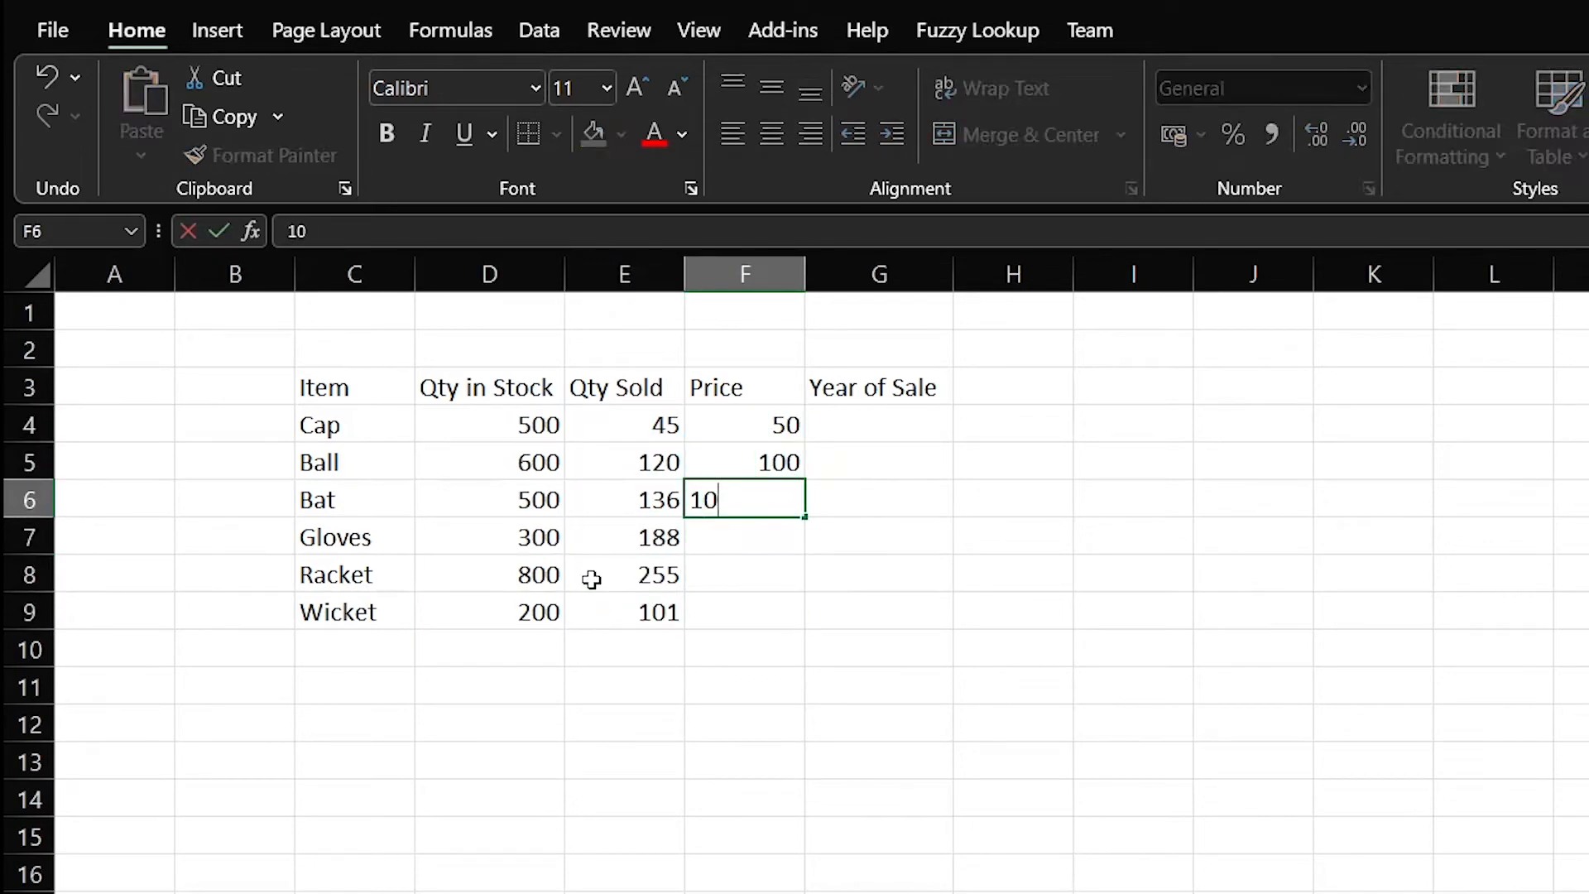
pyautogui.press('Return')
pyautogui.write('80')
pyautogui.press('Return')
pyautogui.write('900')
# Rename the F3 heading to 'Price per item' and autofit column F
pyautogui.press('Return')
pyautogui.write('250')
pyautogui.hotkey('ctrl', 'Up')
pyautogui.press('F2')
pyautogui.write('per item')
pyautogui.press('Return')
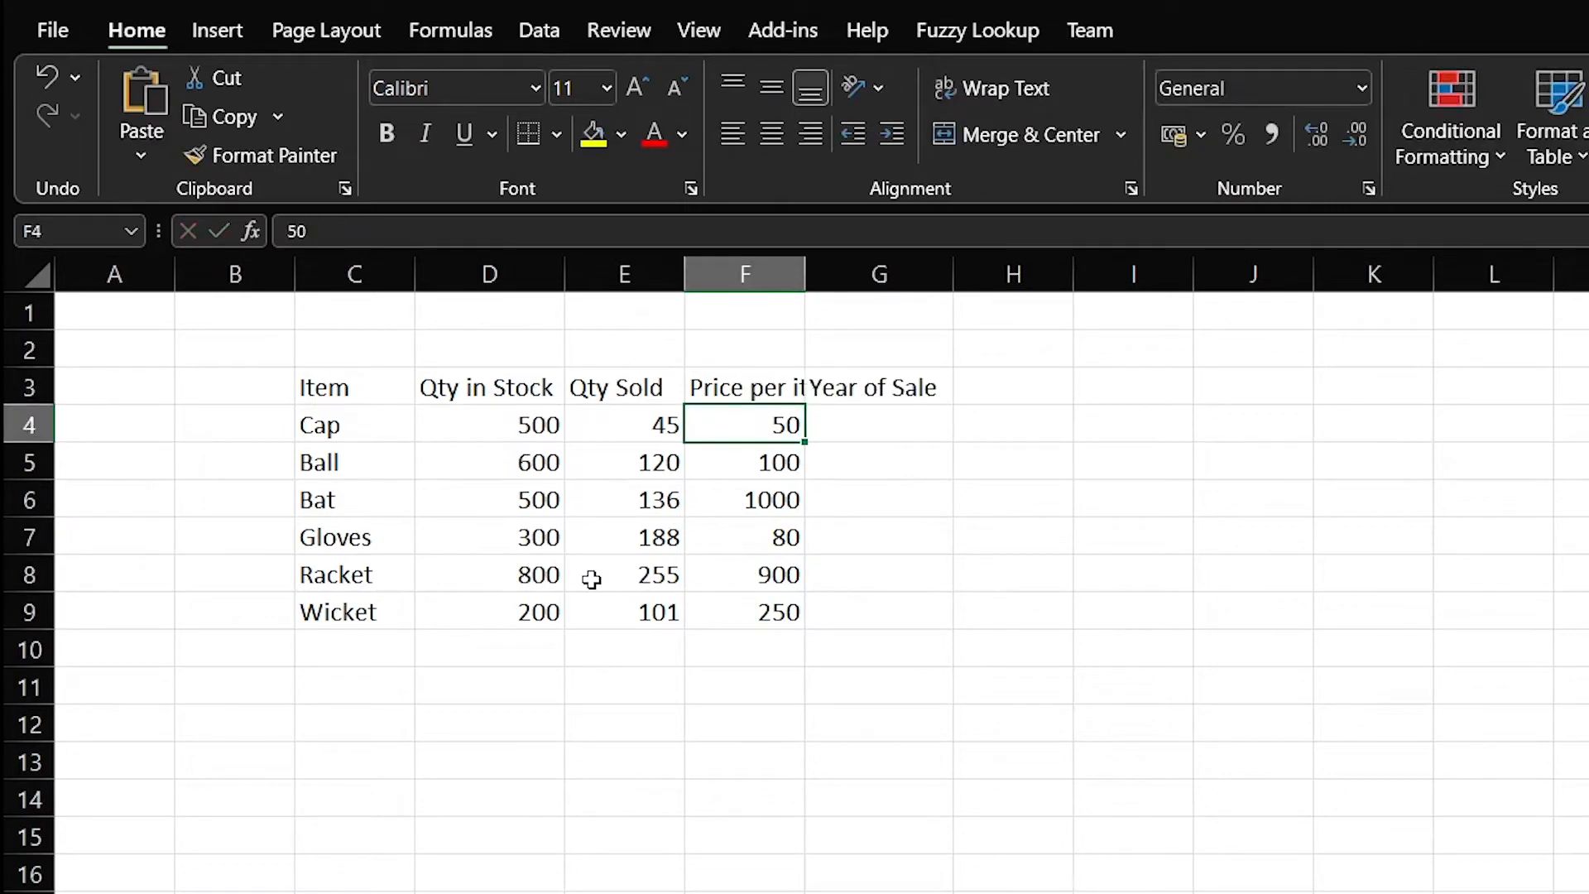
pyautogui.doubleClick(805, 274)
# Copy the six item rows C4:F9 and paste a duplicate starting at C10
pyautogui.click(919, 426)
pyautogui.moveTo(356, 425); pyautogui.dragTo(745, 613)
pyautogui.hotkey('ctrl', 'c')
pyautogui.click(353, 662)
pyautogui.hotkey('ctrl', 'v')
# Fill the Year of Sale cells G4:G9 with 2020
pyautogui.click(930, 427)
pyautogui.write('2020')
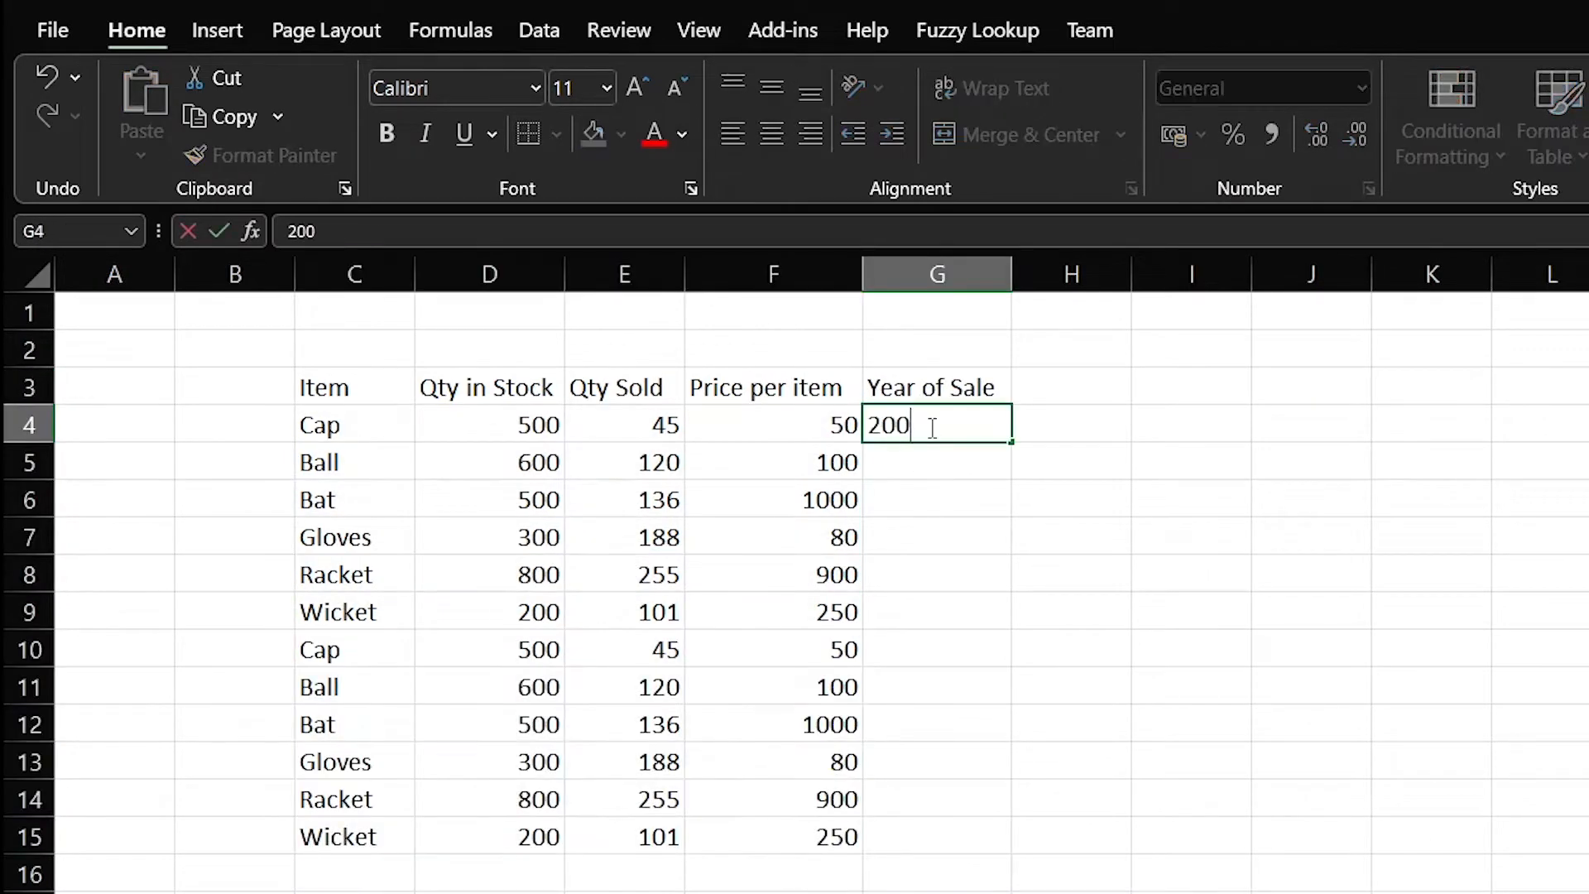
pyautogui.press('Return')
pyautogui.press('Up')
pyautogui.hotkey('ctrl', 'c')
pyautogui.press('Down')
pyautogui.hotkey('shift', 'Down')
pyautogui.hotkey('shift', 'Down')
pyautogui.hotkey('shift', 'Down')
pyautogui.hotkey('shift', 'Down')
pyautogui.hotkey('shift', 'Down')
pyautogui.hotkey('shift', 'Up')
pyautogui.hotkey('ctrl', 'v')
pyautogui.press('Escape')
# Fill the Year of Sale cells G10:G15 with 2021
pyautogui.press('Down')
pyautogui.press('Down')
pyautogui.press('Down')
pyautogui.press('Down')
pyautogui.press('Down')
pyautogui.write('2021')
pyautogui.press('Return')
pyautogui.press('Up')
pyautogui.hotkey('ctrl', 'c')
pyautogui.press('Down')
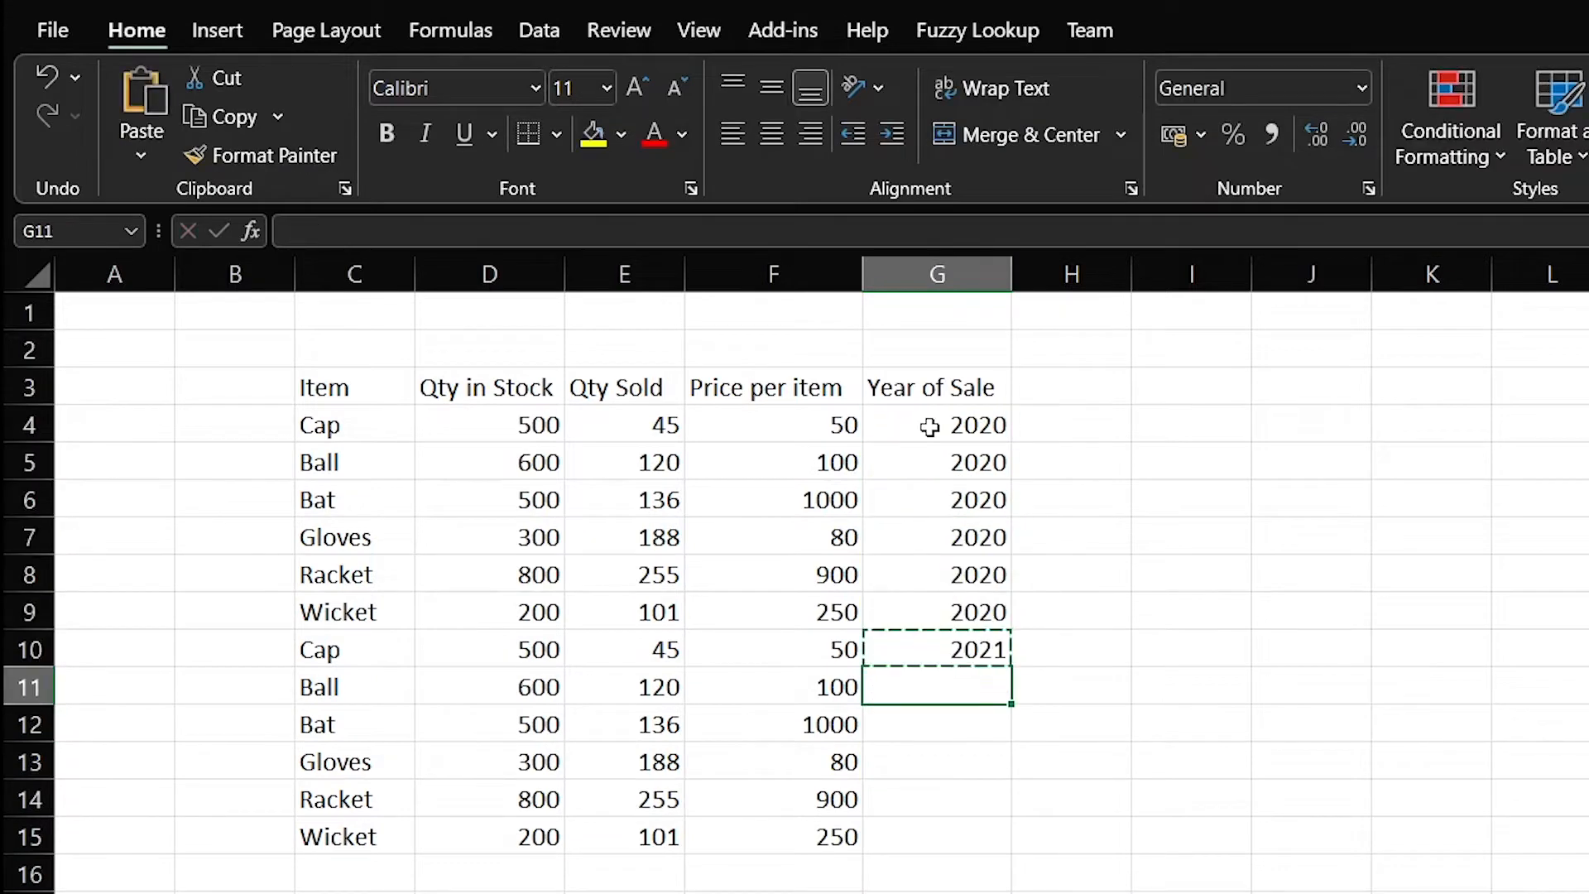
pyautogui.hotkey('shift', 'Down')
pyautogui.hotkey('shift', 'Down')
pyautogui.hotkey('shift', 'Down')
pyautogui.hotkey('shift', 'Down')
pyautogui.hotkey('ctrl', 'v')
pyautogui.press('Escape')
# Point out the headings D3:G3, a Year of Sale value and the Item heading
pyautogui.click(625, 893)
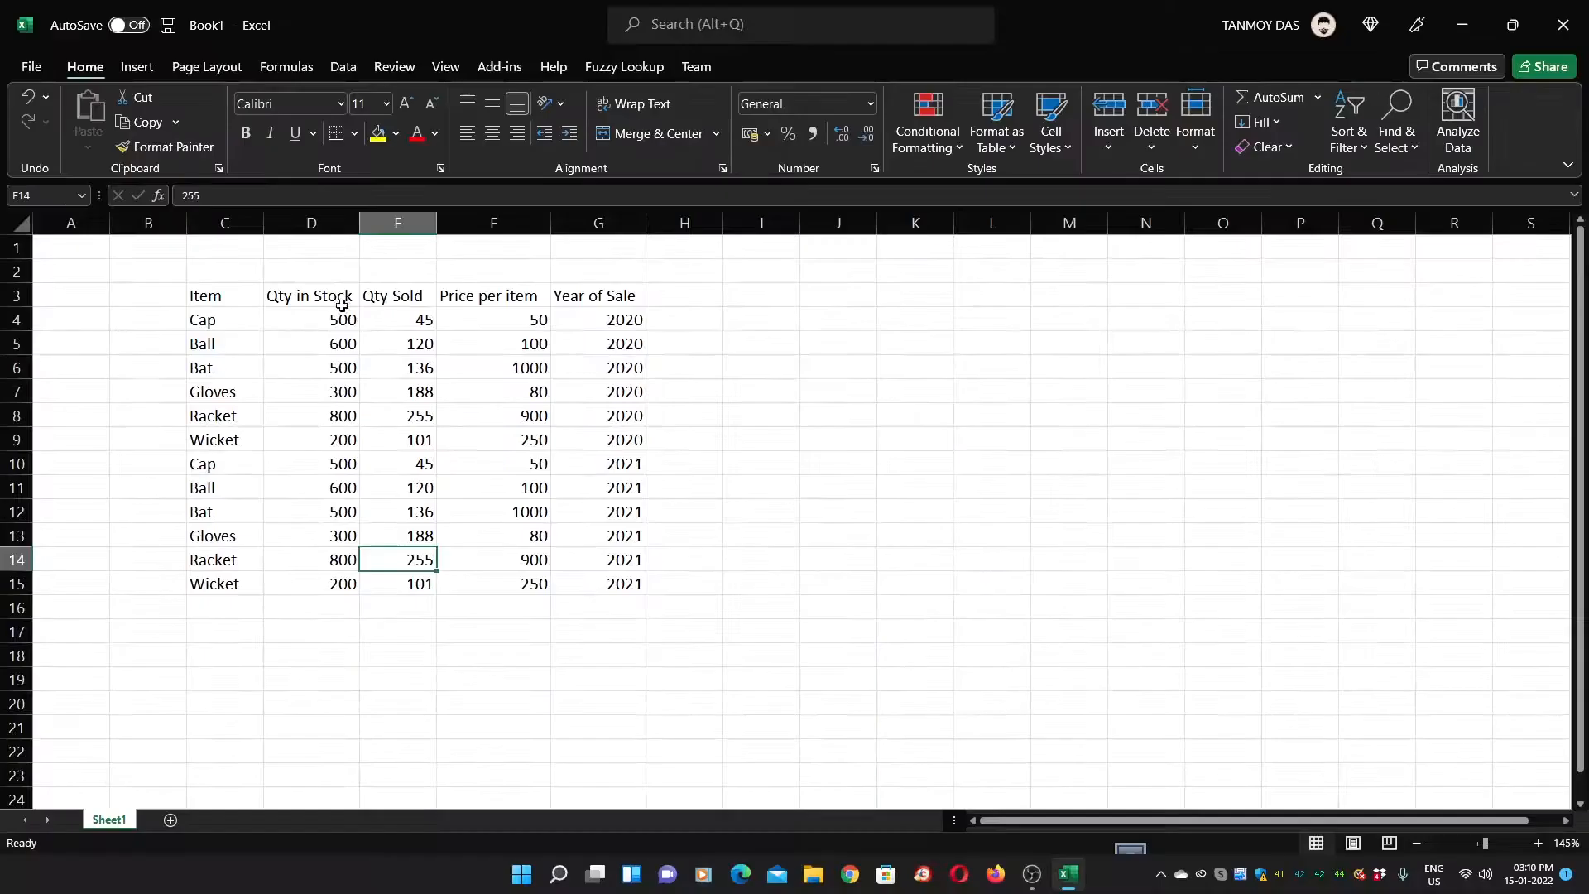
pyautogui.moveTo(534, 394); pyautogui.dragTo(942, 381)
pyautogui.click(627, 389)
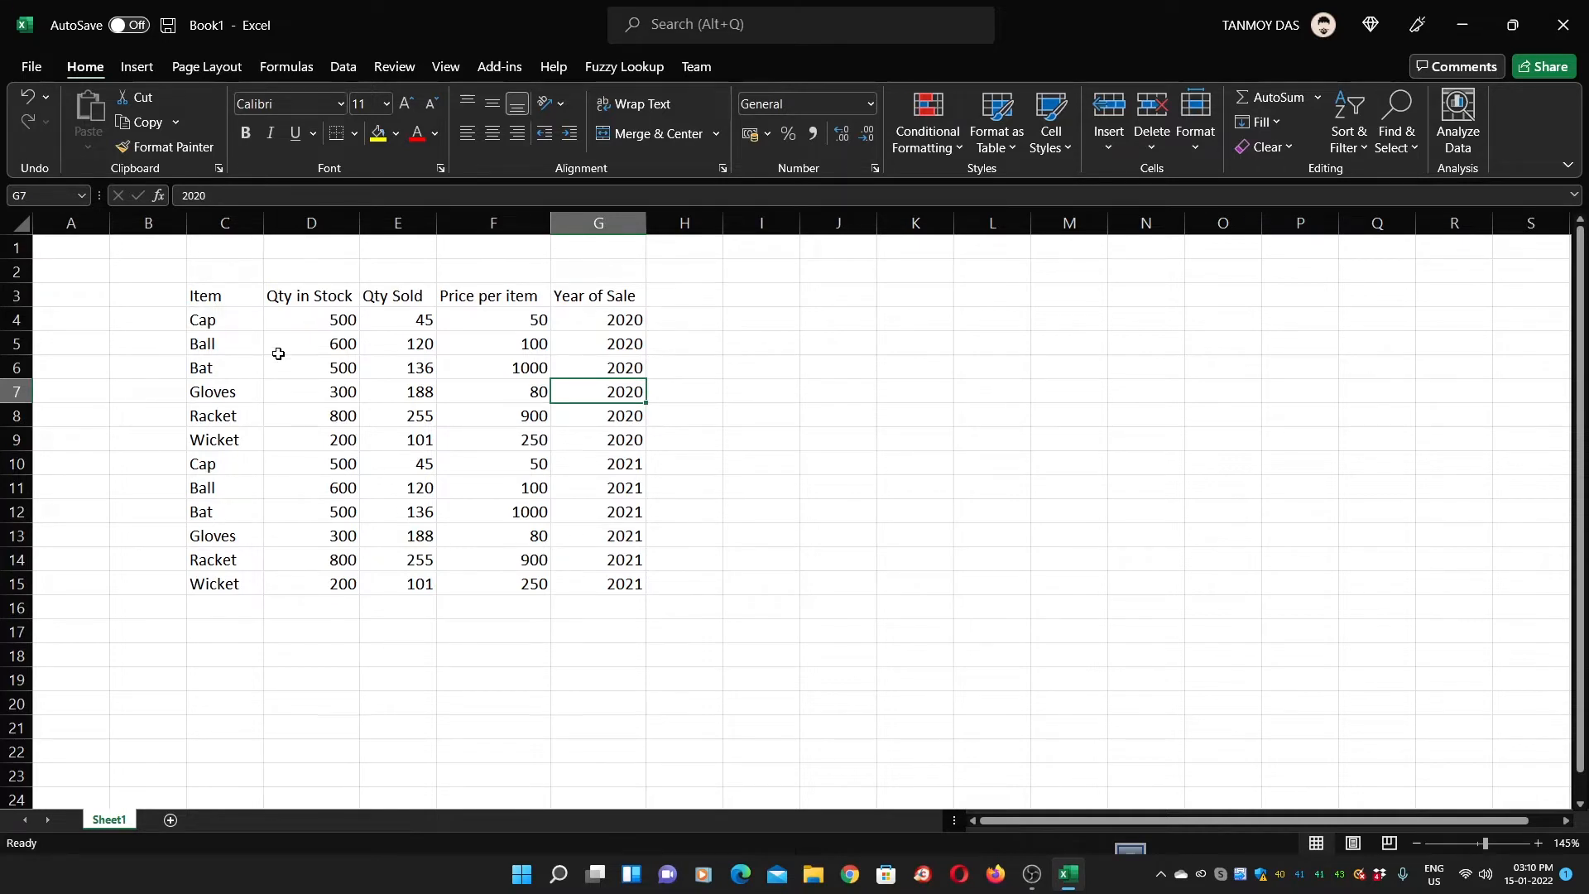
pyautogui.click(222, 301)
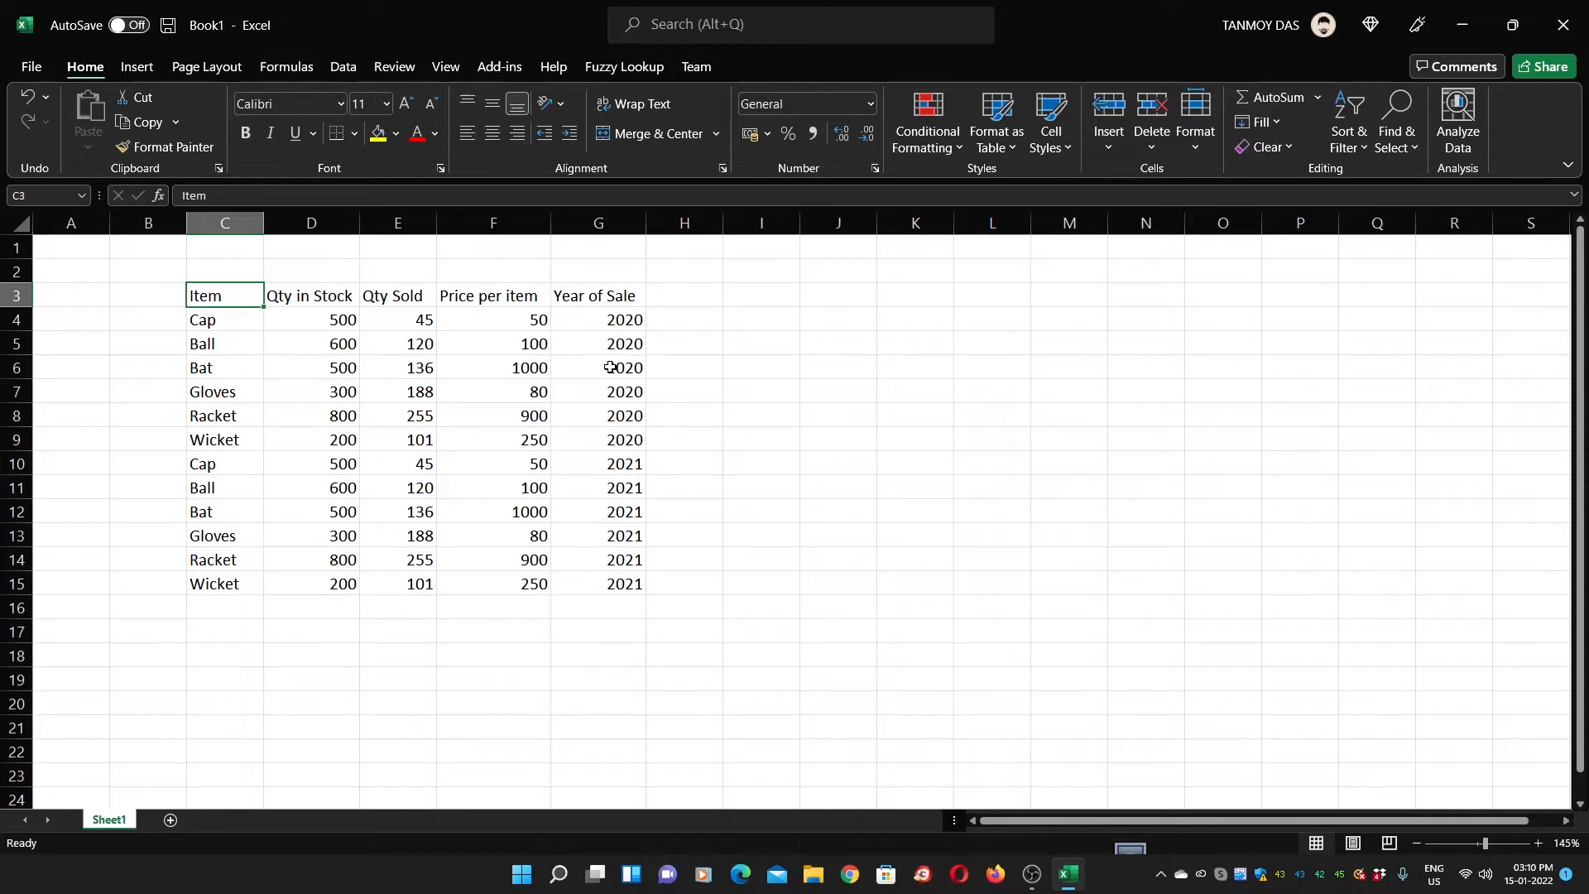
# Save the workbook through Save As to the Desktop under the name testExcel
pyautogui.hotkey('ctrl', 's')
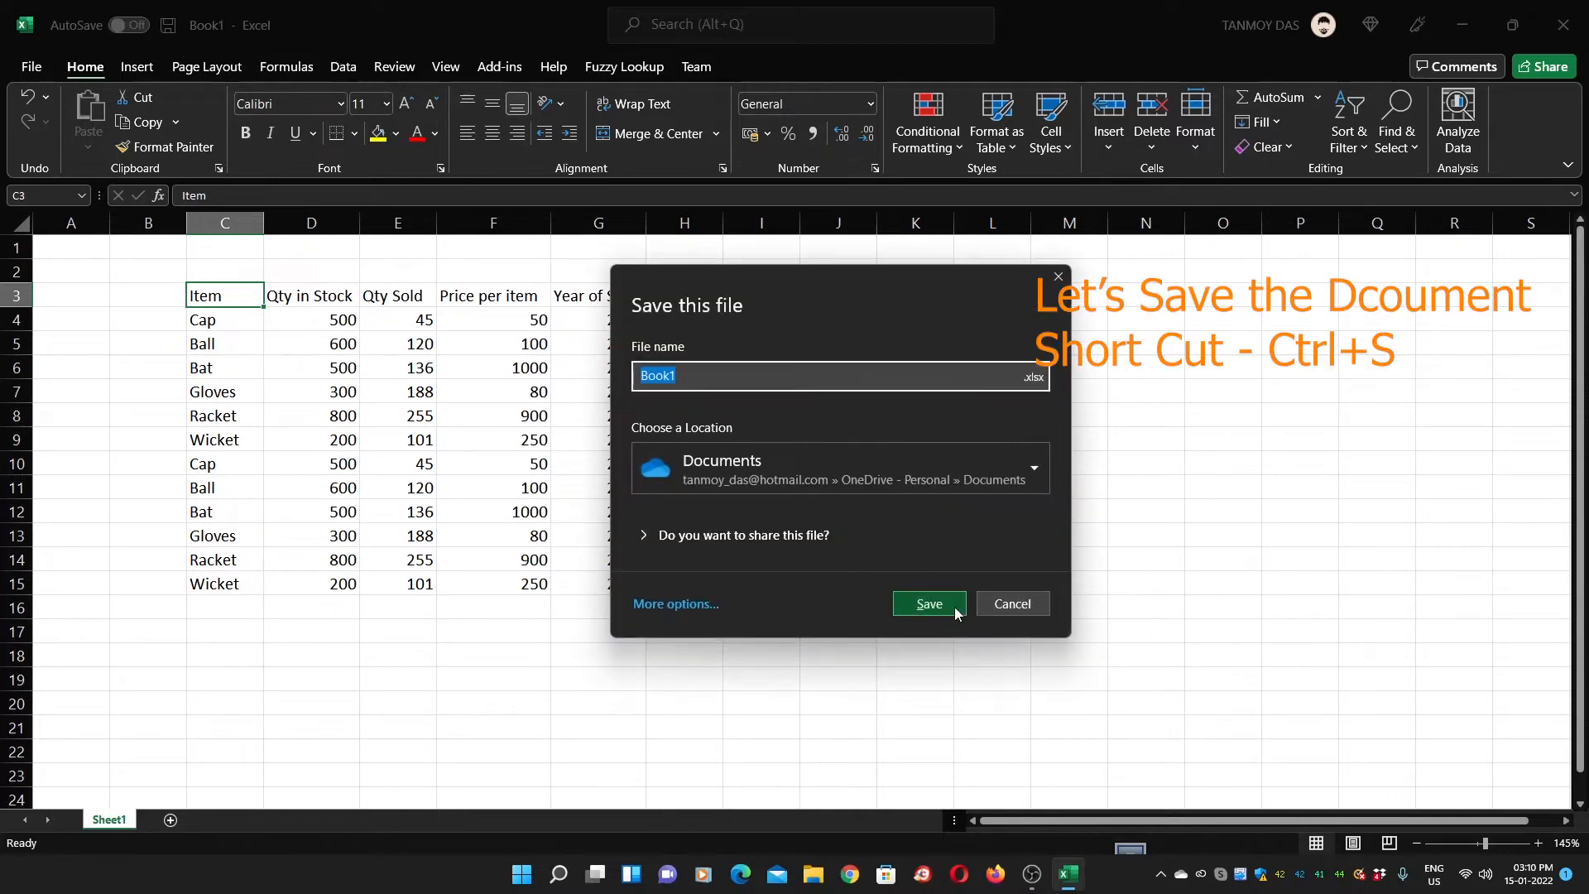
pyautogui.click(997, 613)
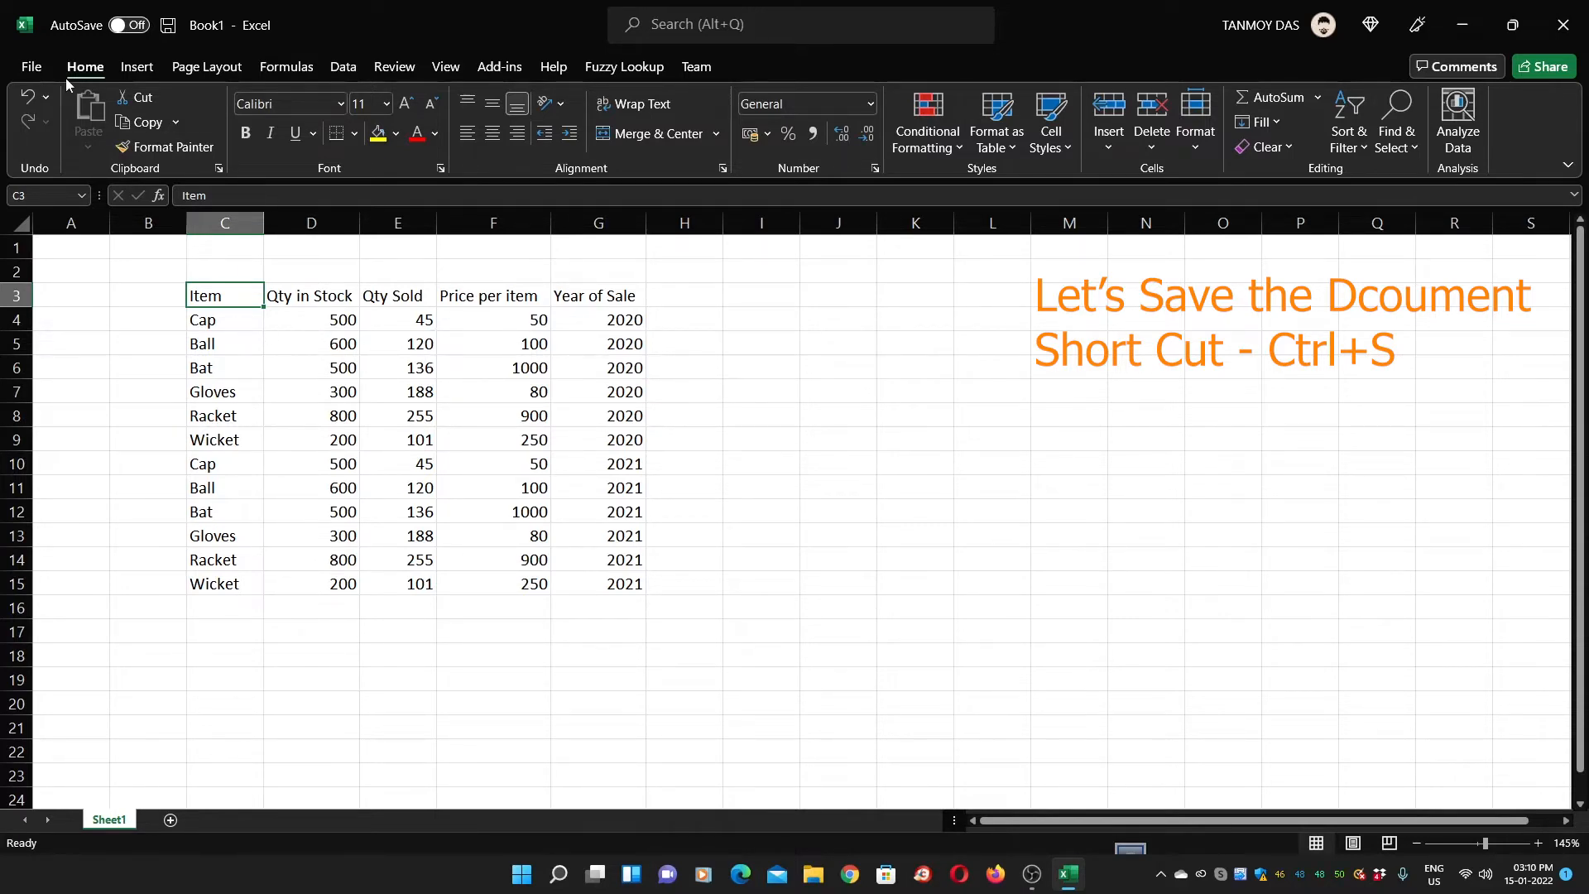
pyautogui.click(38, 70)
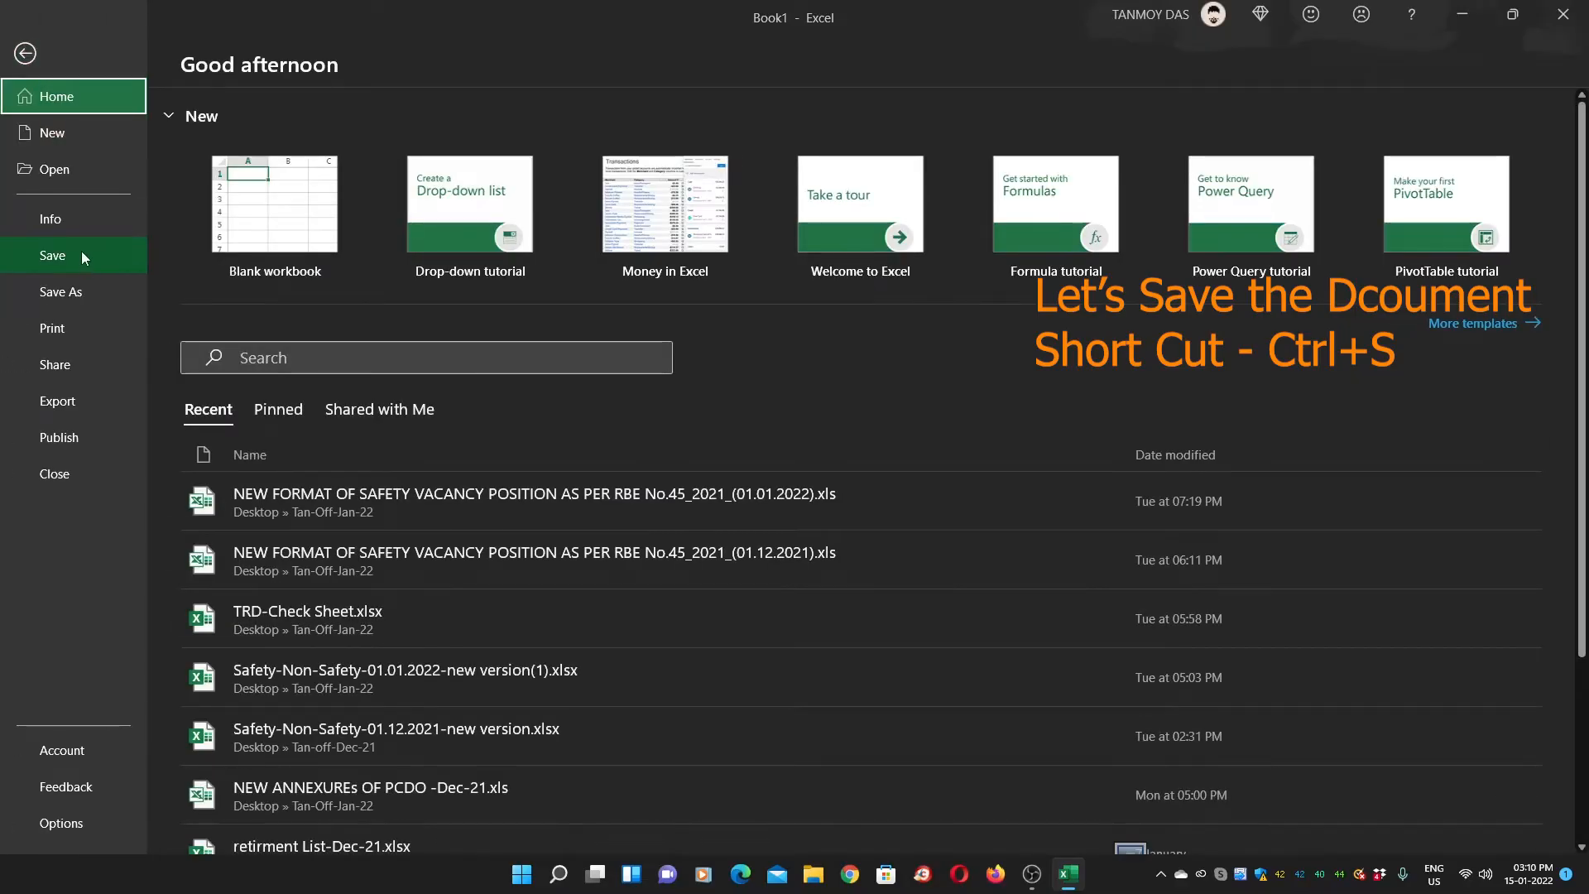
pyautogui.click(81, 251)
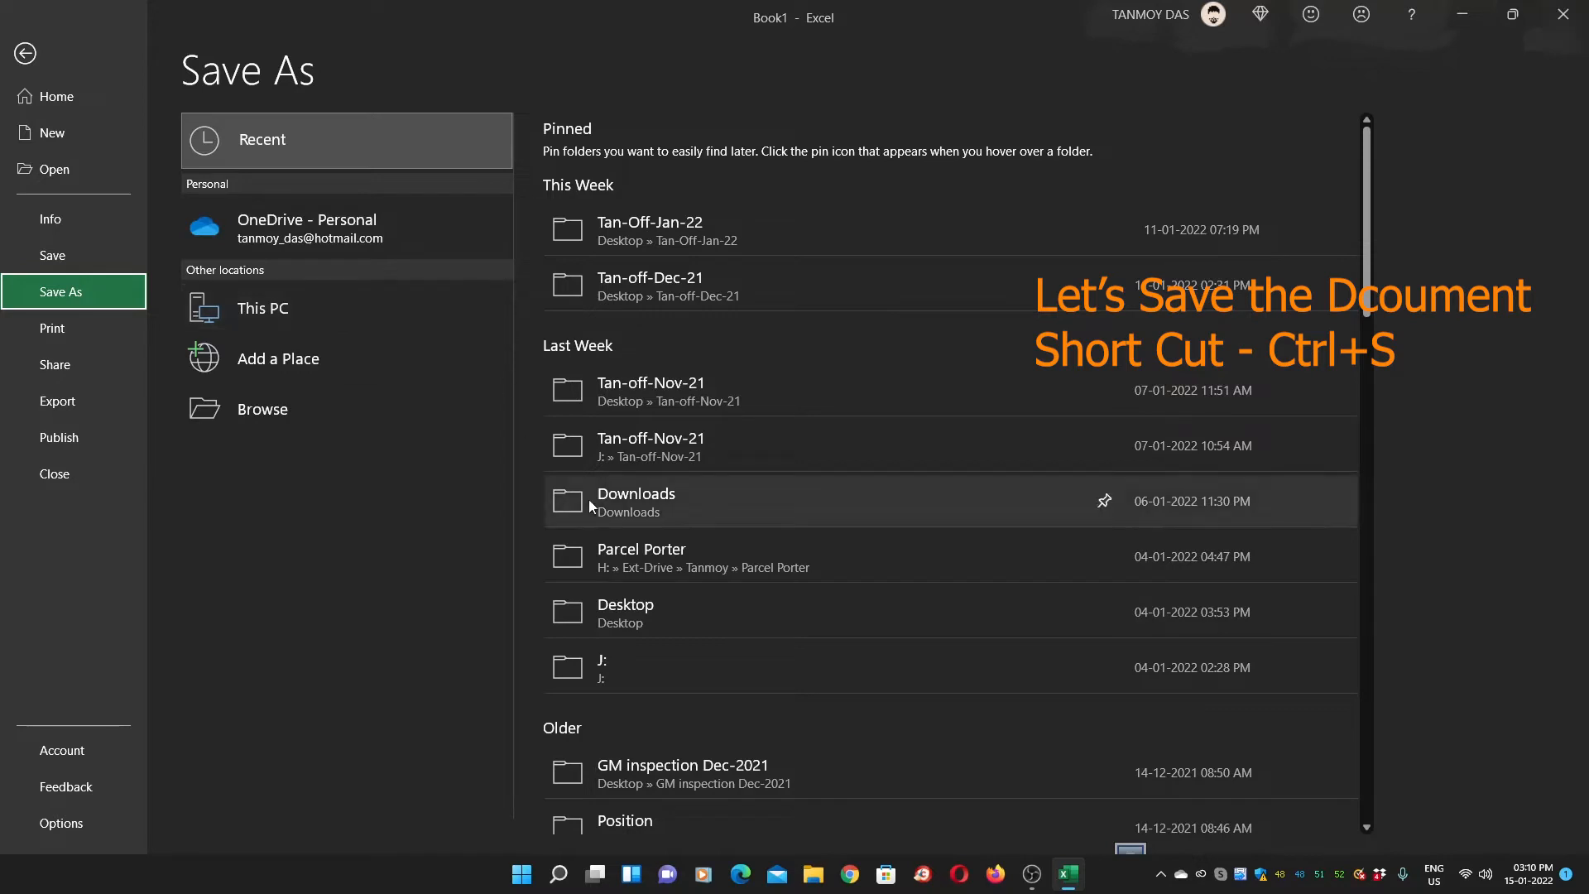
pyautogui.click(687, 596)
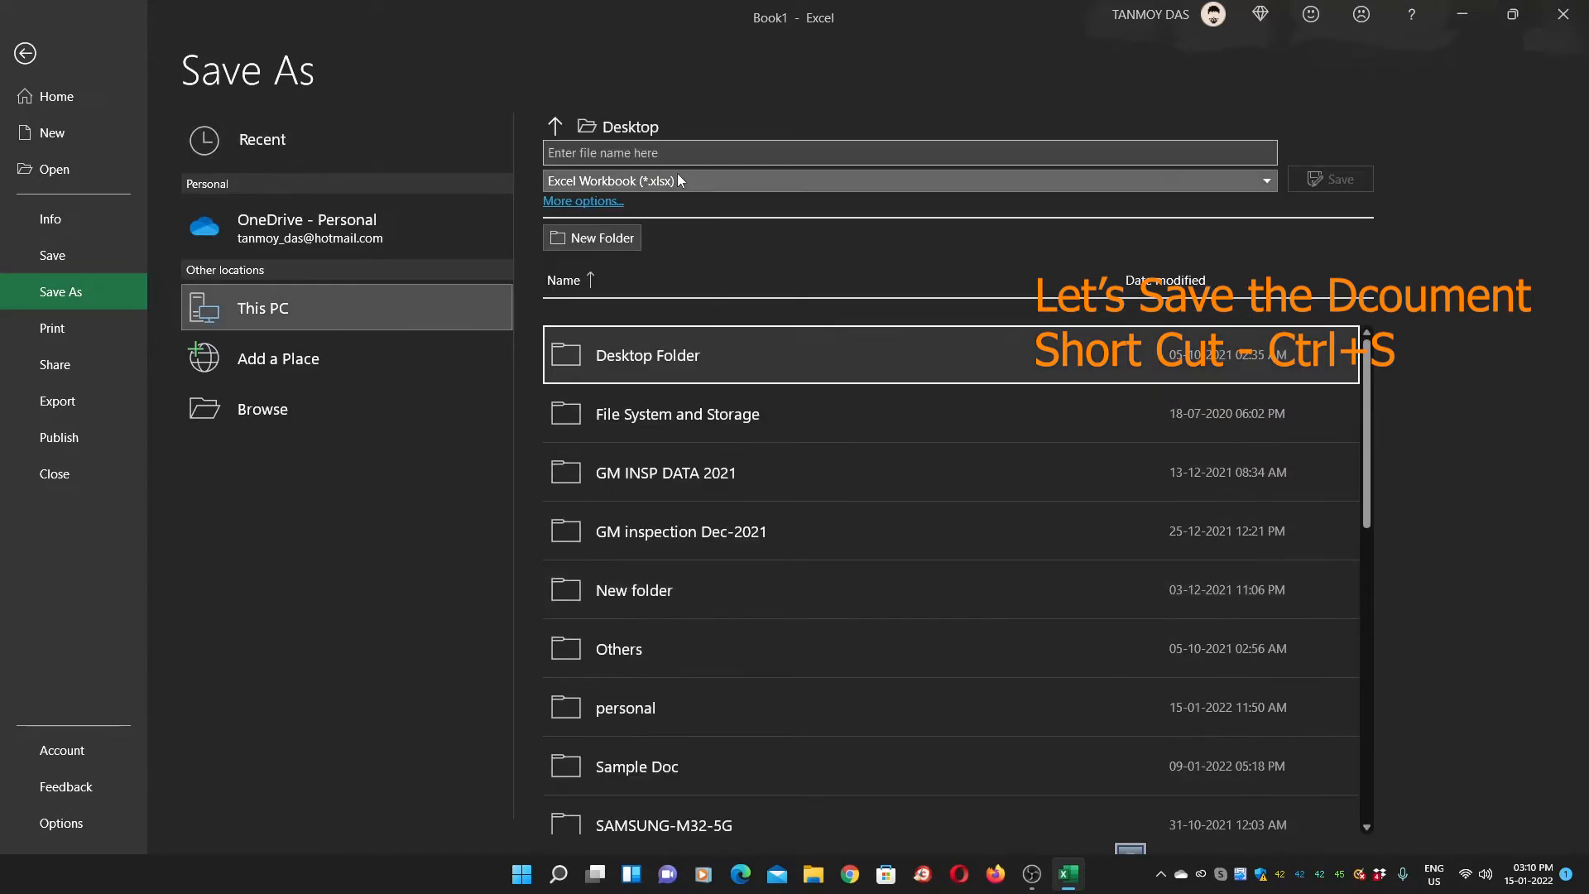
pyautogui.click(596, 153)
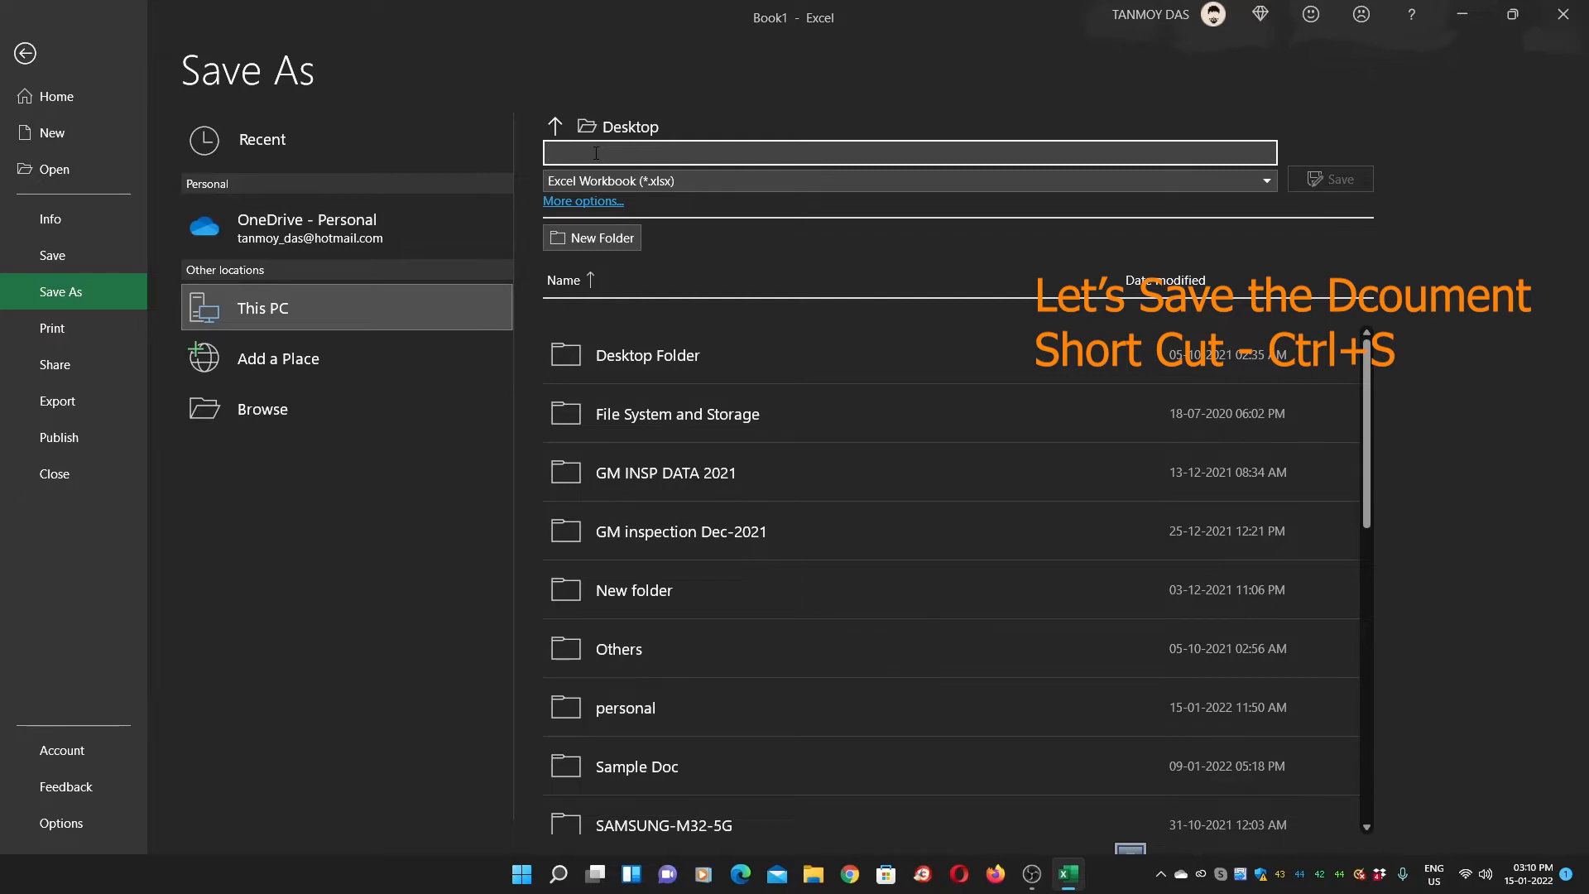
pyautogui.write('testExcel')
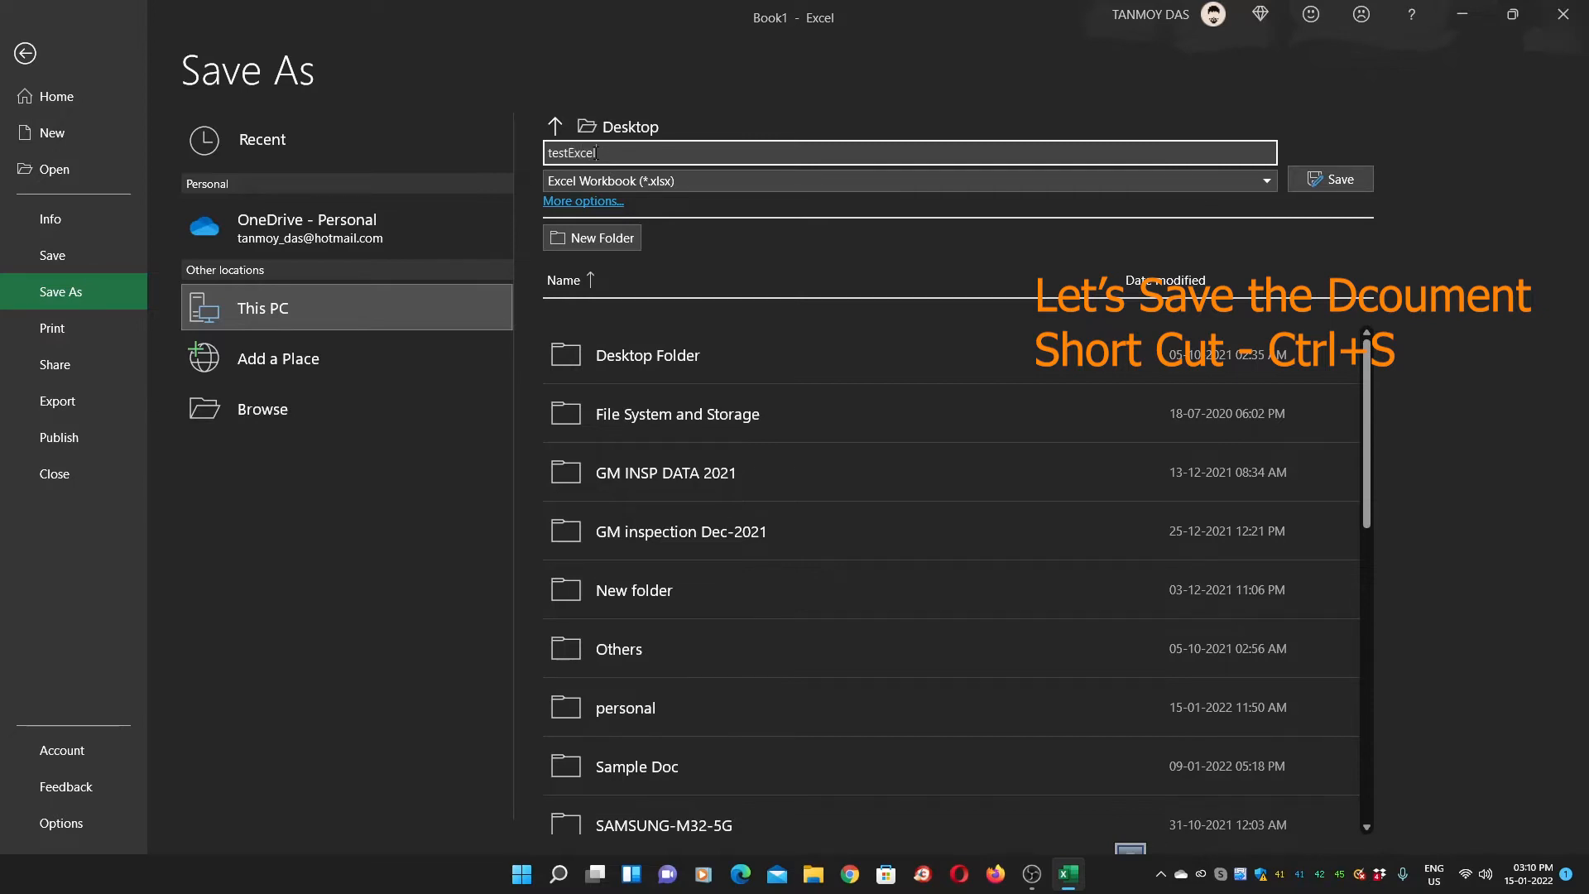
pyautogui.press('Return')
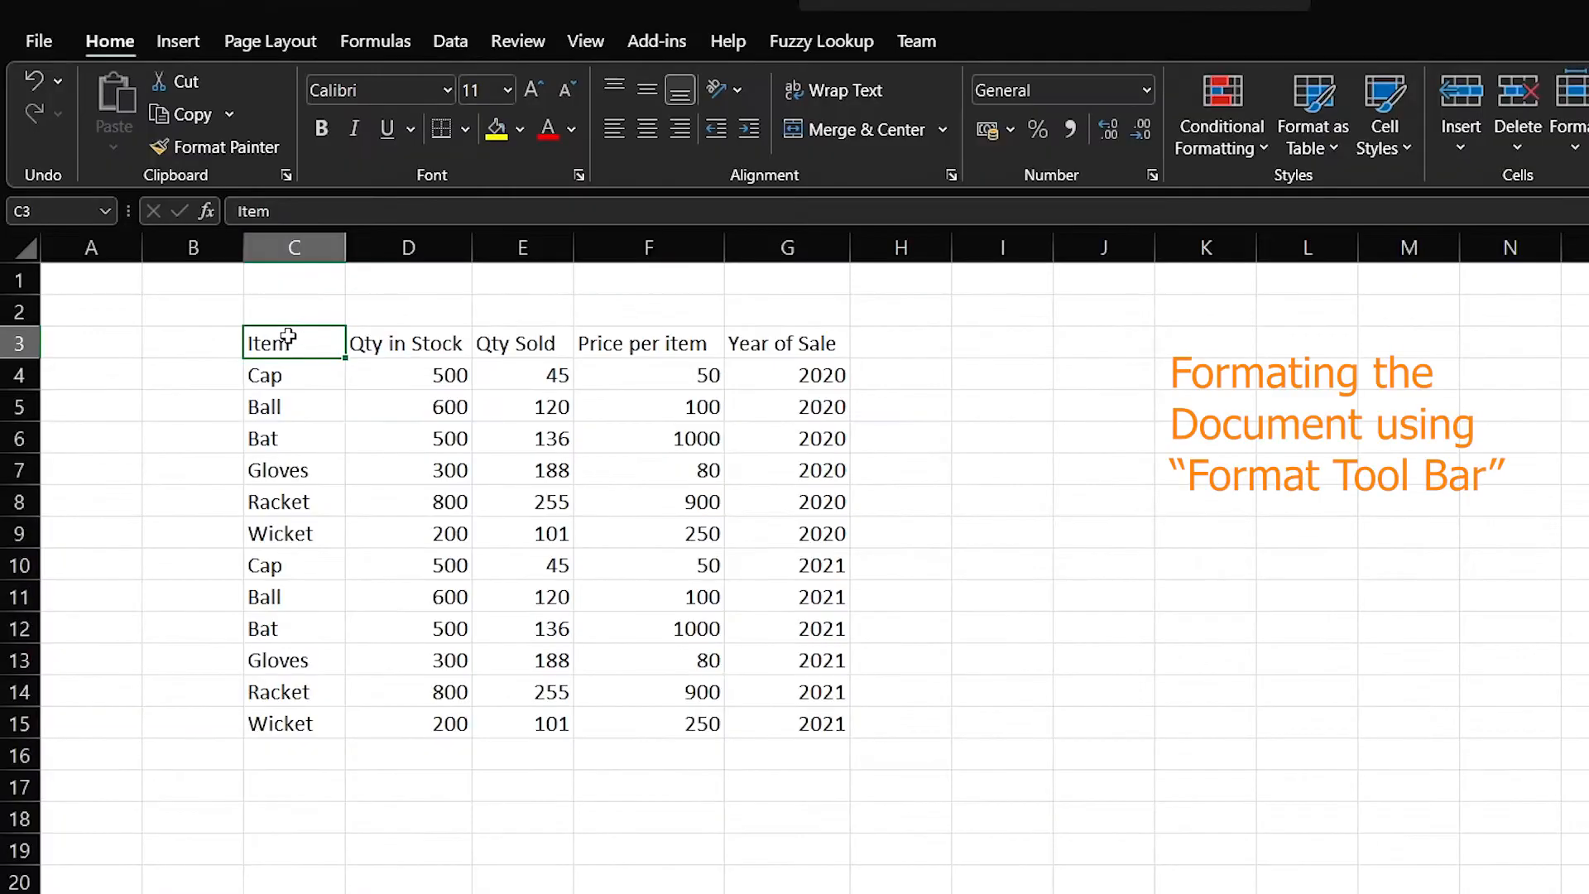
# Make the header row C3:G3 and the item names C4:C15 bold
pyautogui.moveTo(224, 292); pyautogui.dragTo(476, 294)
pyautogui.moveTo(626, 341); pyautogui.dragTo(776, 336)
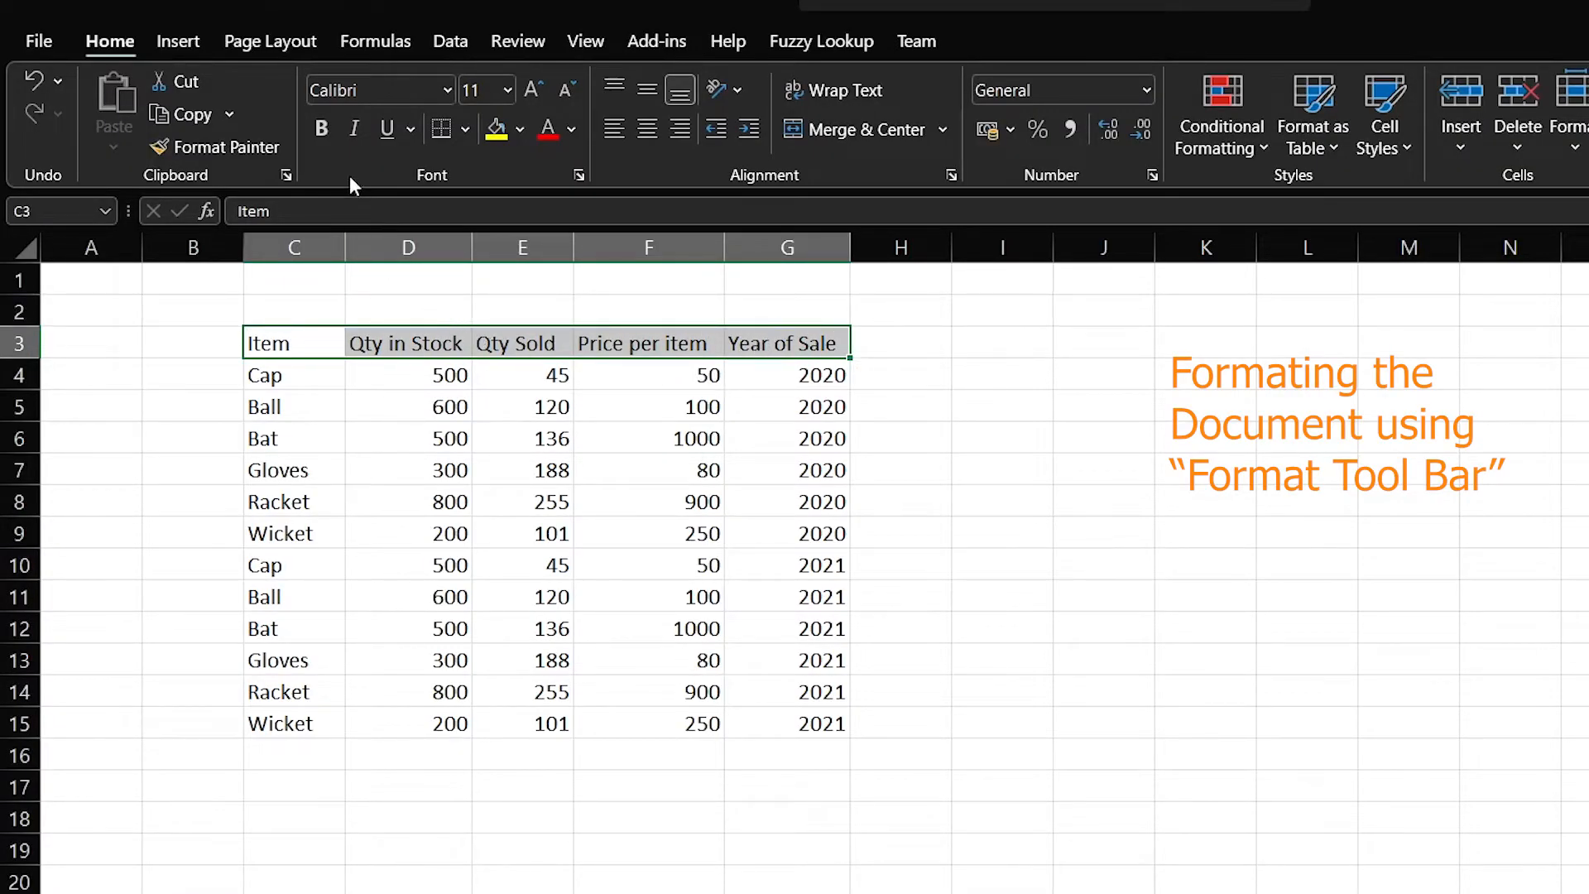
pyautogui.click(321, 129)
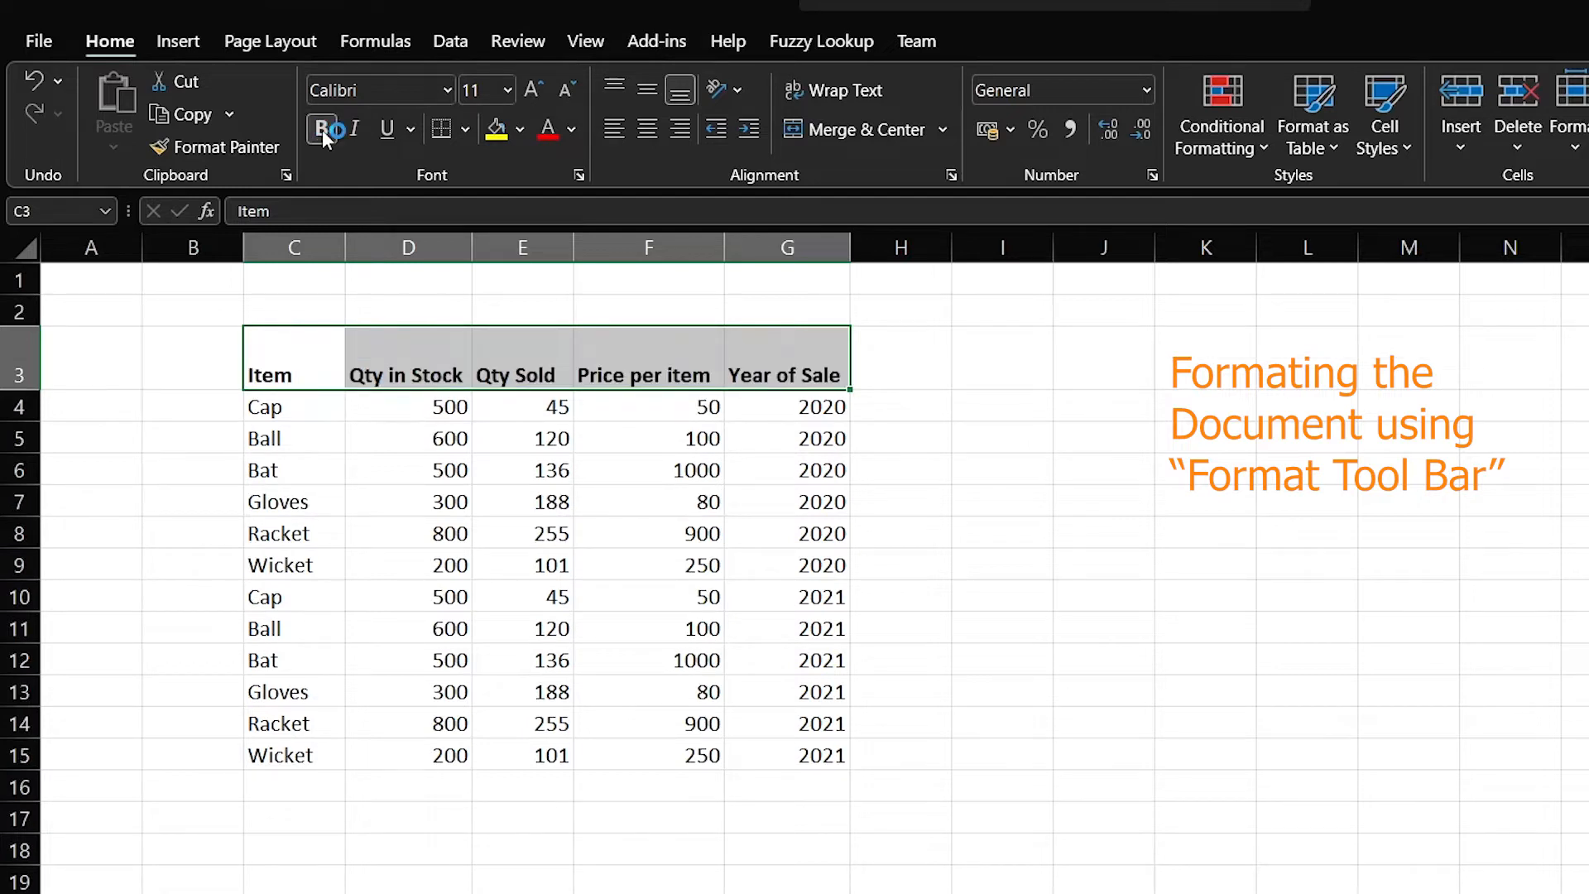
pyautogui.moveTo(336, 414); pyautogui.dragTo(355, 643)
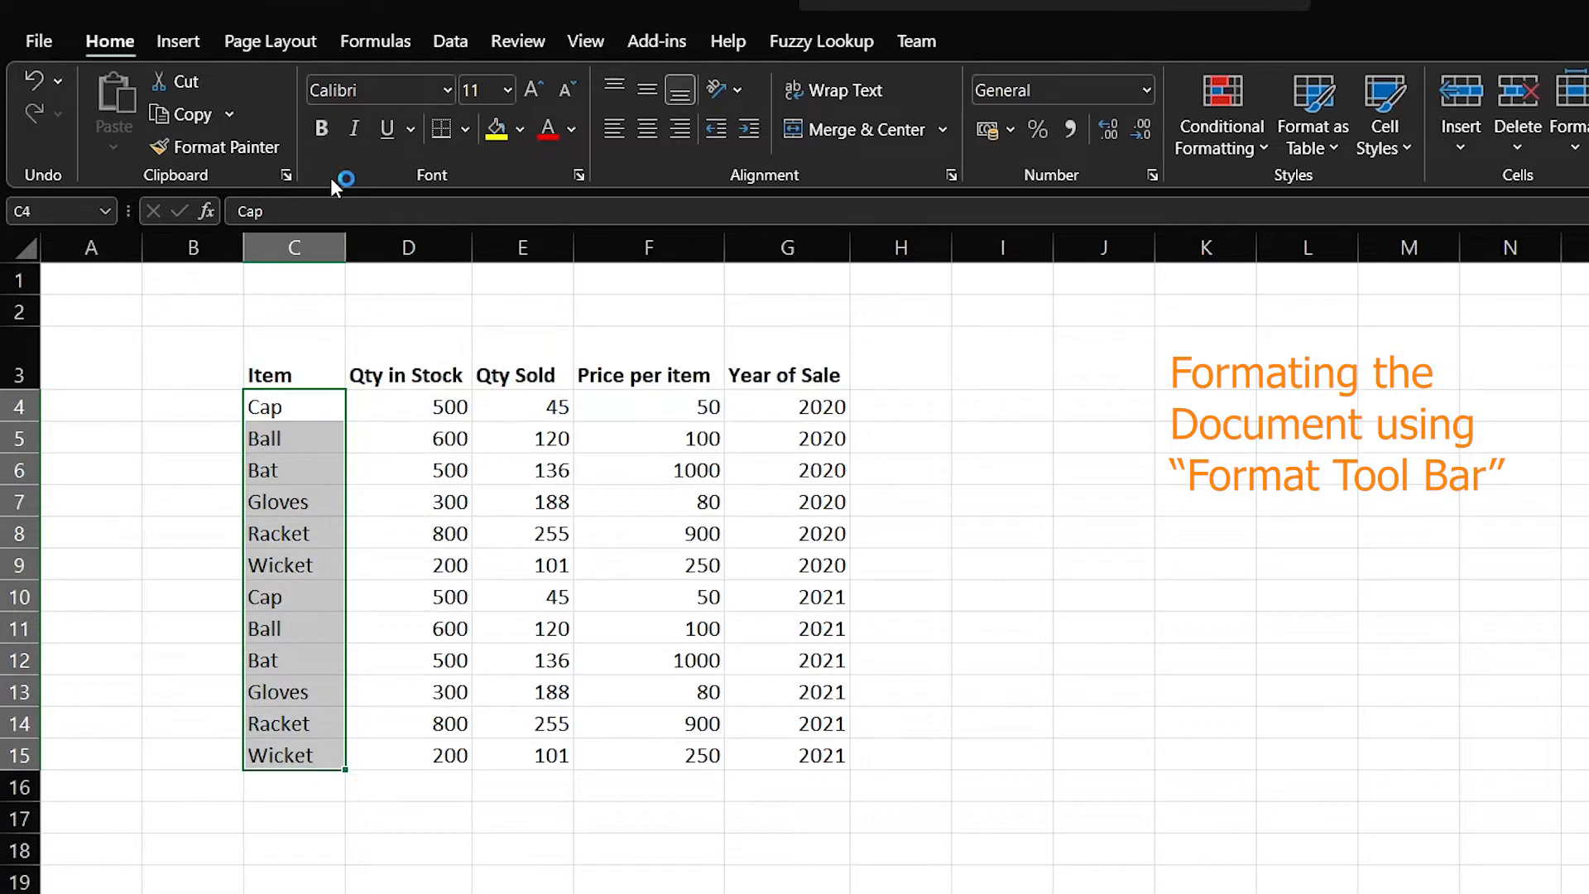
pyautogui.hotkey('ctrl', 'b')
pyautogui.click(428, 617)
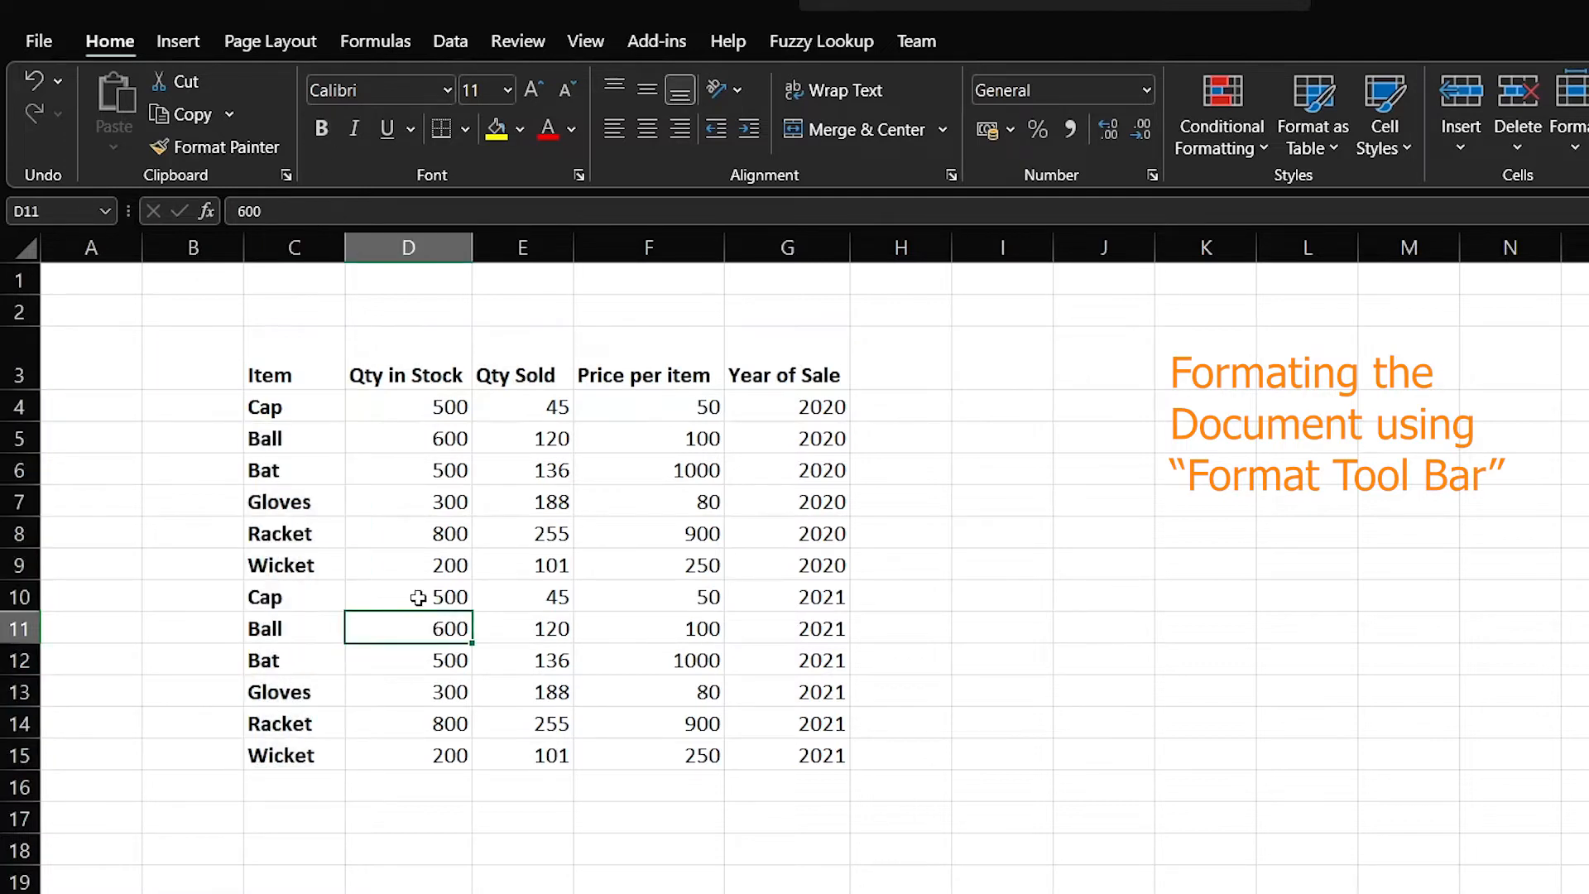
# Fill the header row C3:G3 light blue
pyautogui.moveTo(331, 355); pyautogui.dragTo(768, 342)
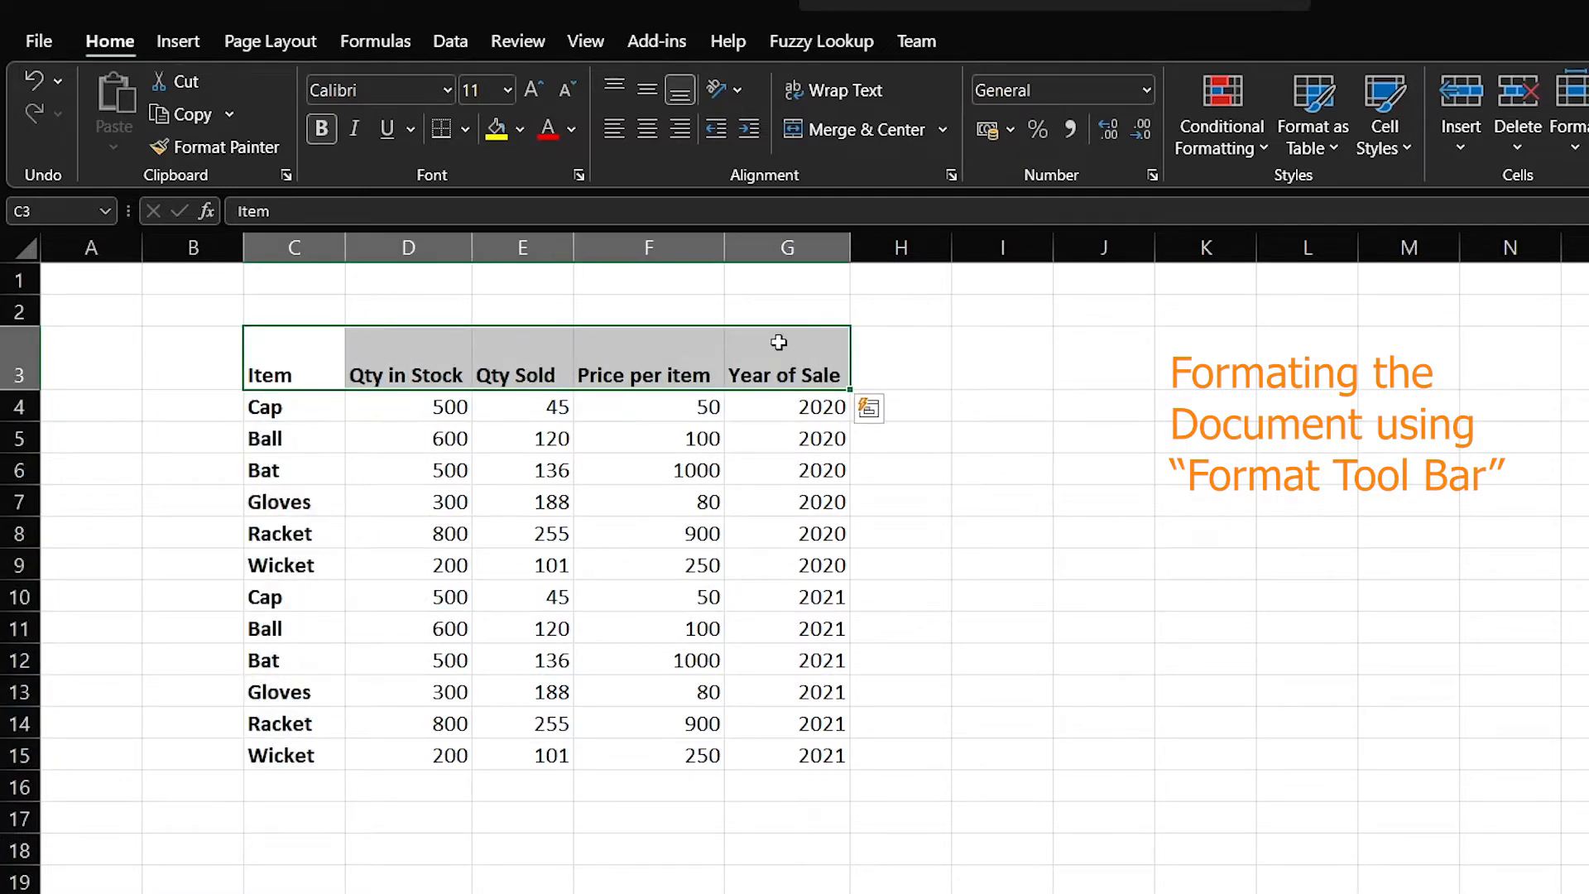
pyautogui.click(520, 130)
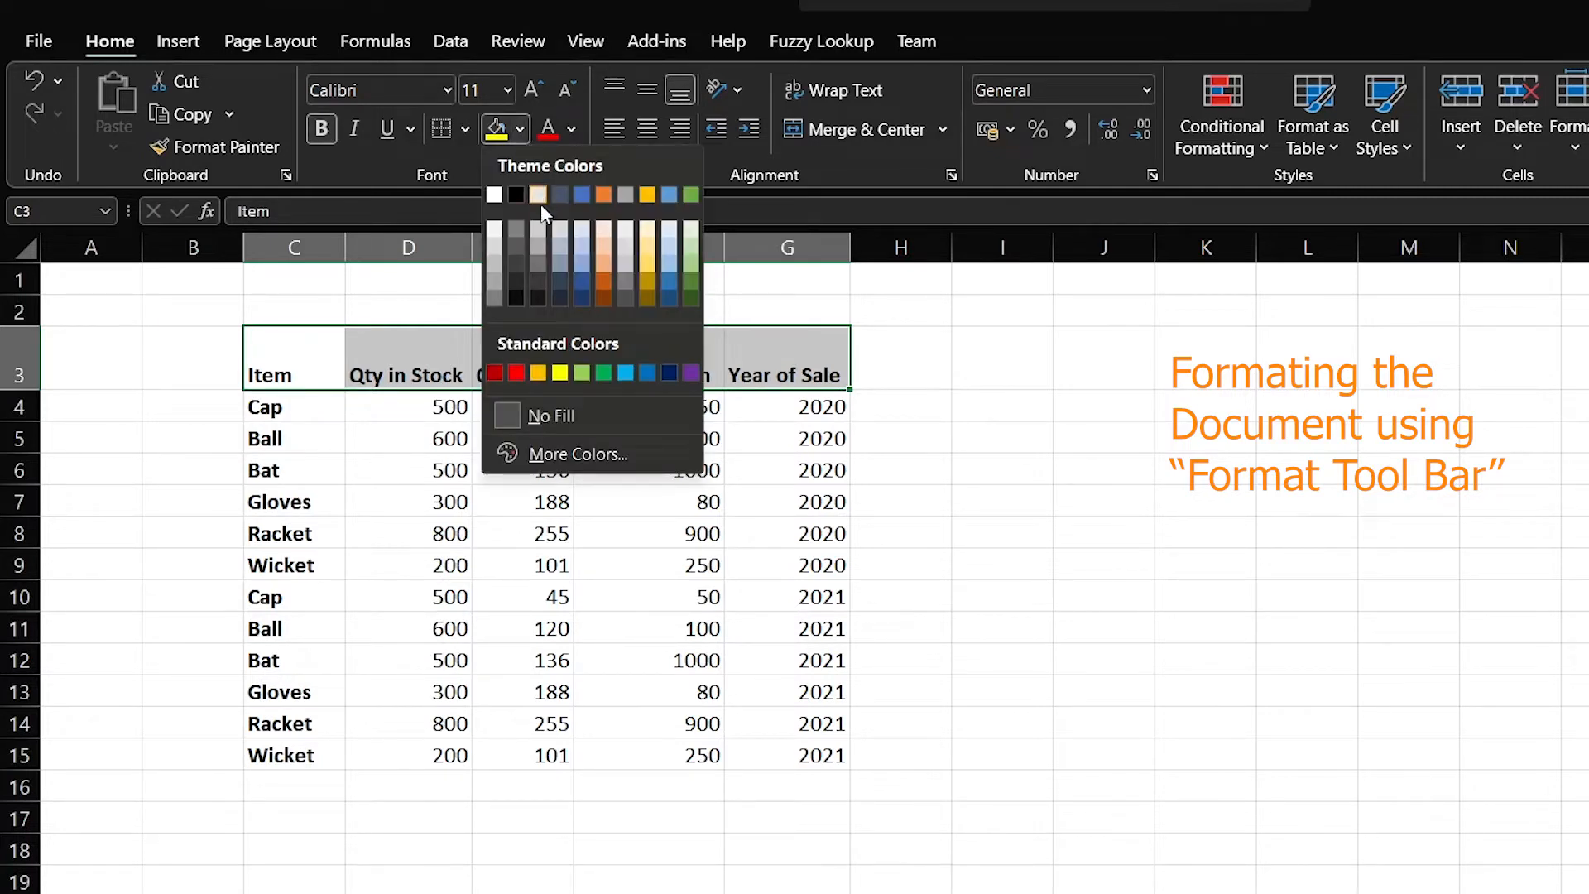
pyautogui.click(583, 245)
pyautogui.click(717, 530)
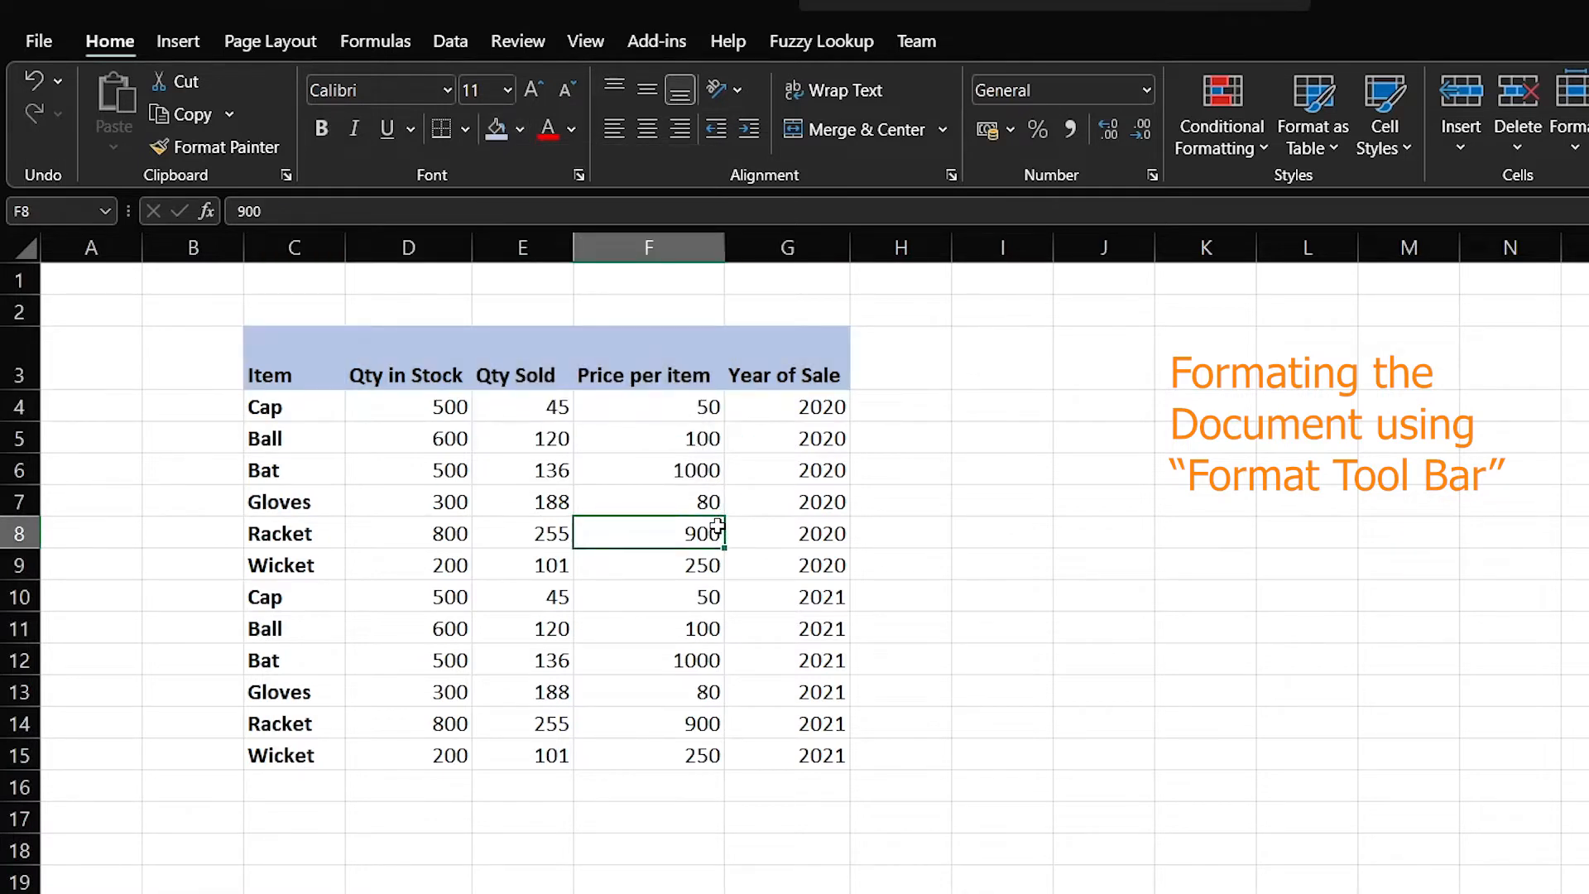
# Fill the item names C4:C15 peach
pyautogui.moveTo(300, 406); pyautogui.dragTo(315, 750)
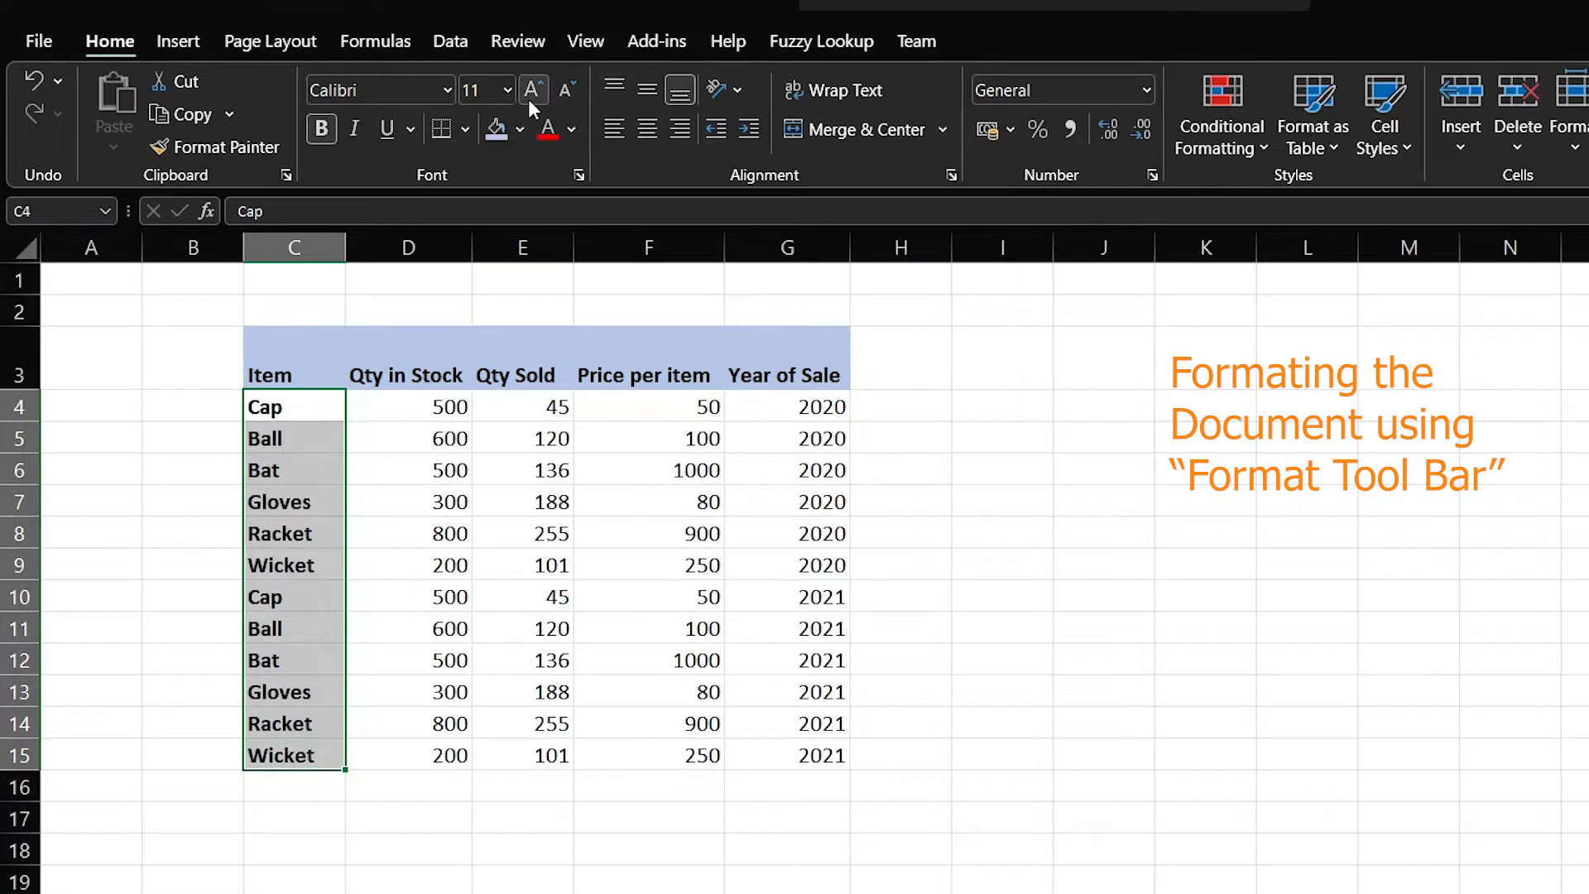
pyautogui.click(519, 130)
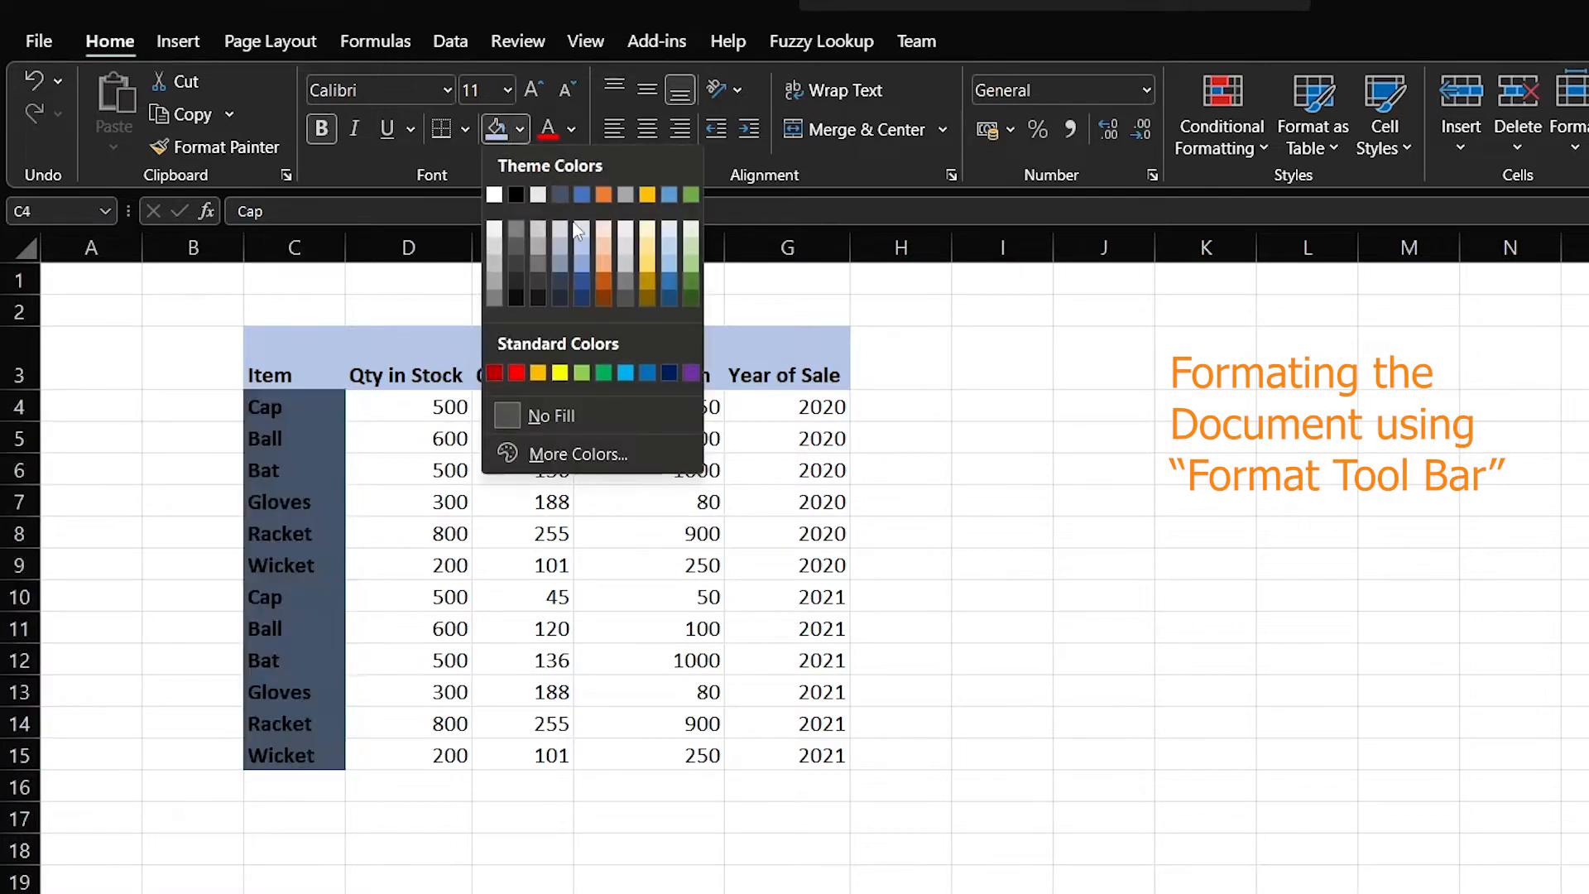
pyautogui.click(601, 236)
pyautogui.click(530, 504)
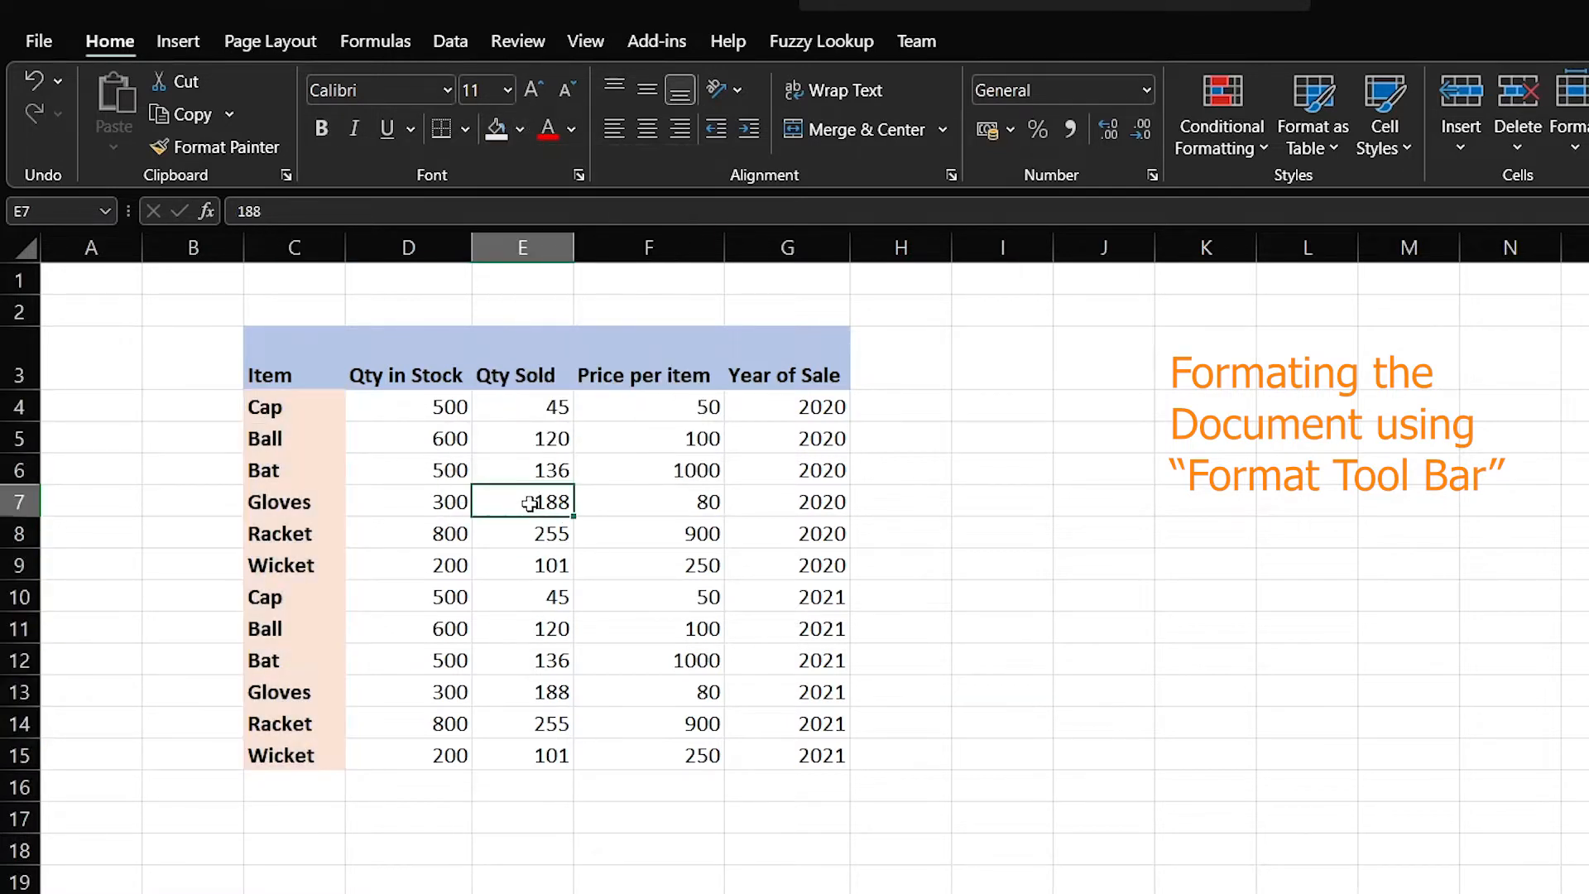
pyautogui.click(410, 410)
pyautogui.moveTo(311, 380); pyautogui.dragTo(800, 770)
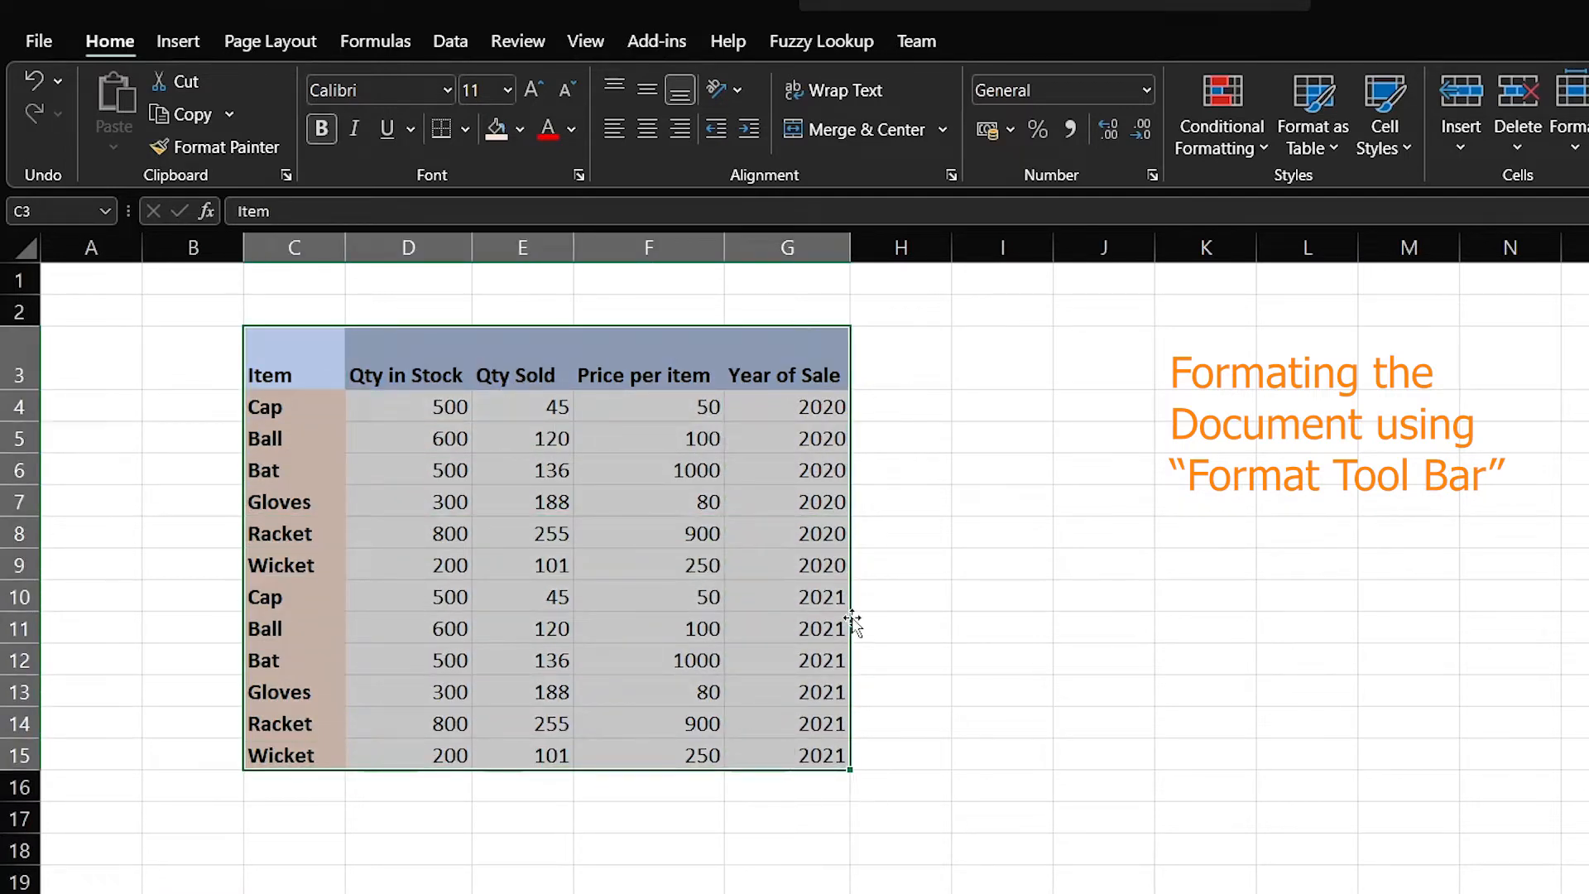
# Apply All Borders to the C3:G15 table, then select cell C16 below the items
pyautogui.click(464, 128)
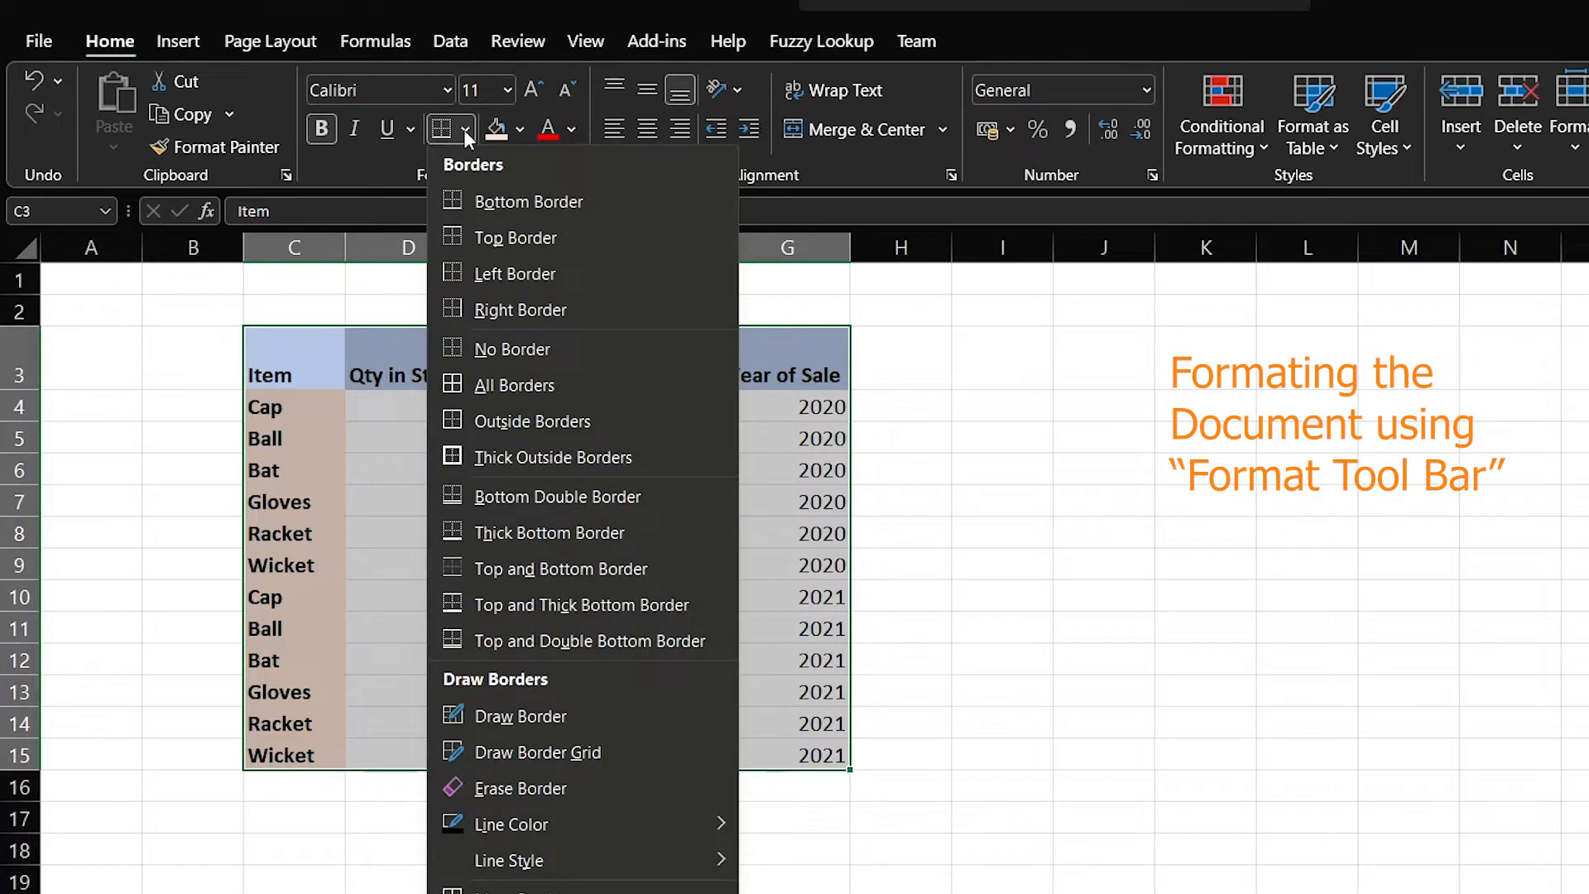
pyautogui.click(514, 384)
pyautogui.click(518, 811)
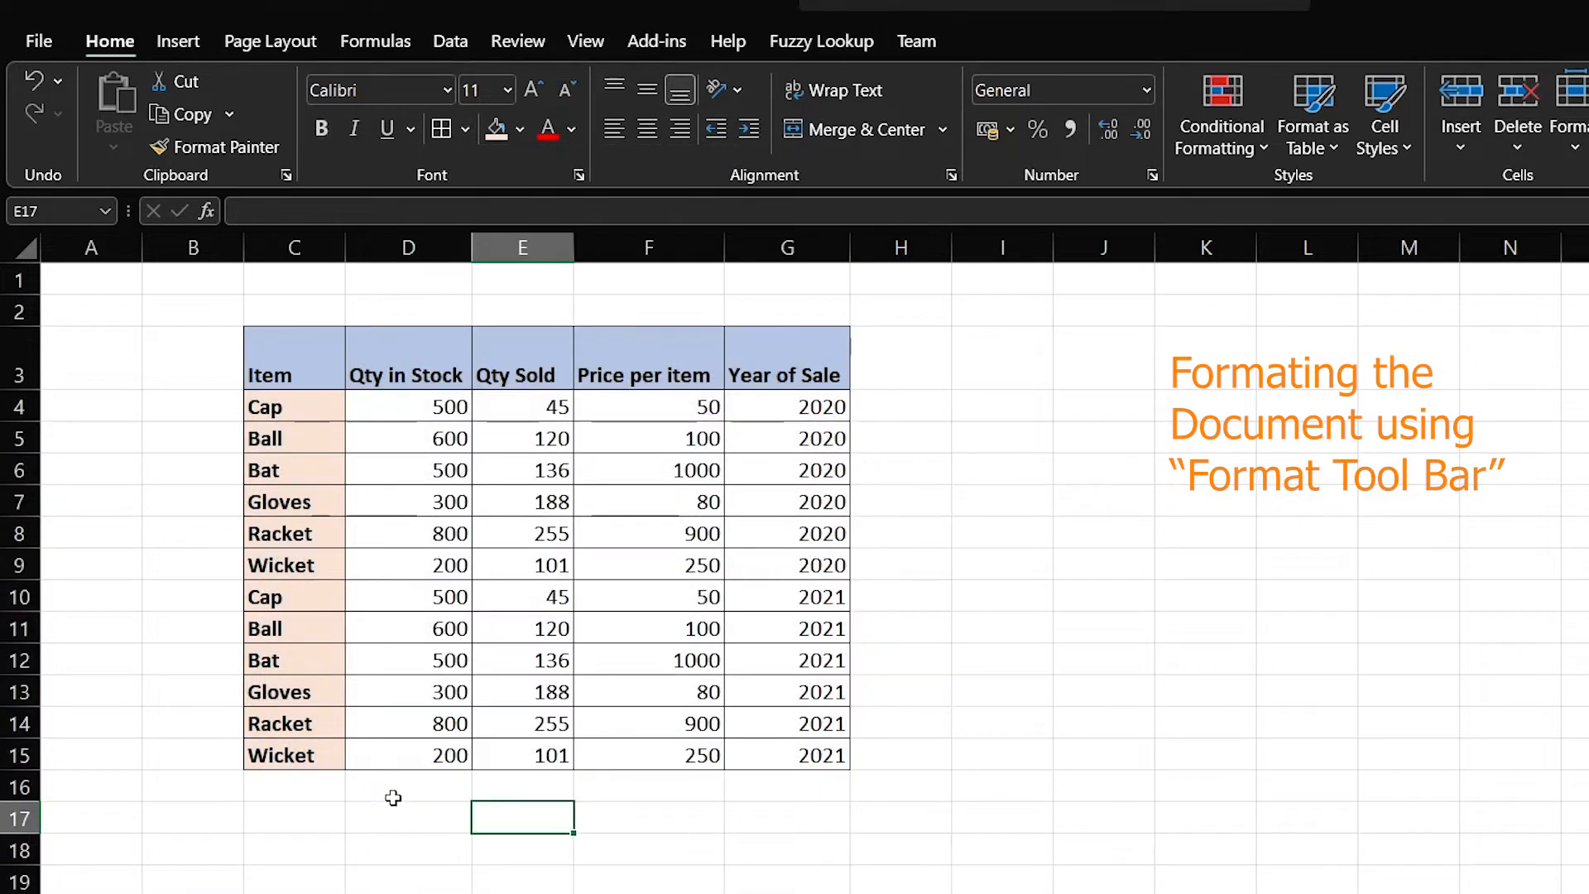
pyautogui.click(295, 793)
pyautogui.click(450, 869)
pyautogui.click(301, 795)
# Label C16 'Total' and AutoSum D4:D15 into D16, giving 5800
pyautogui.doubleClick(301, 795)
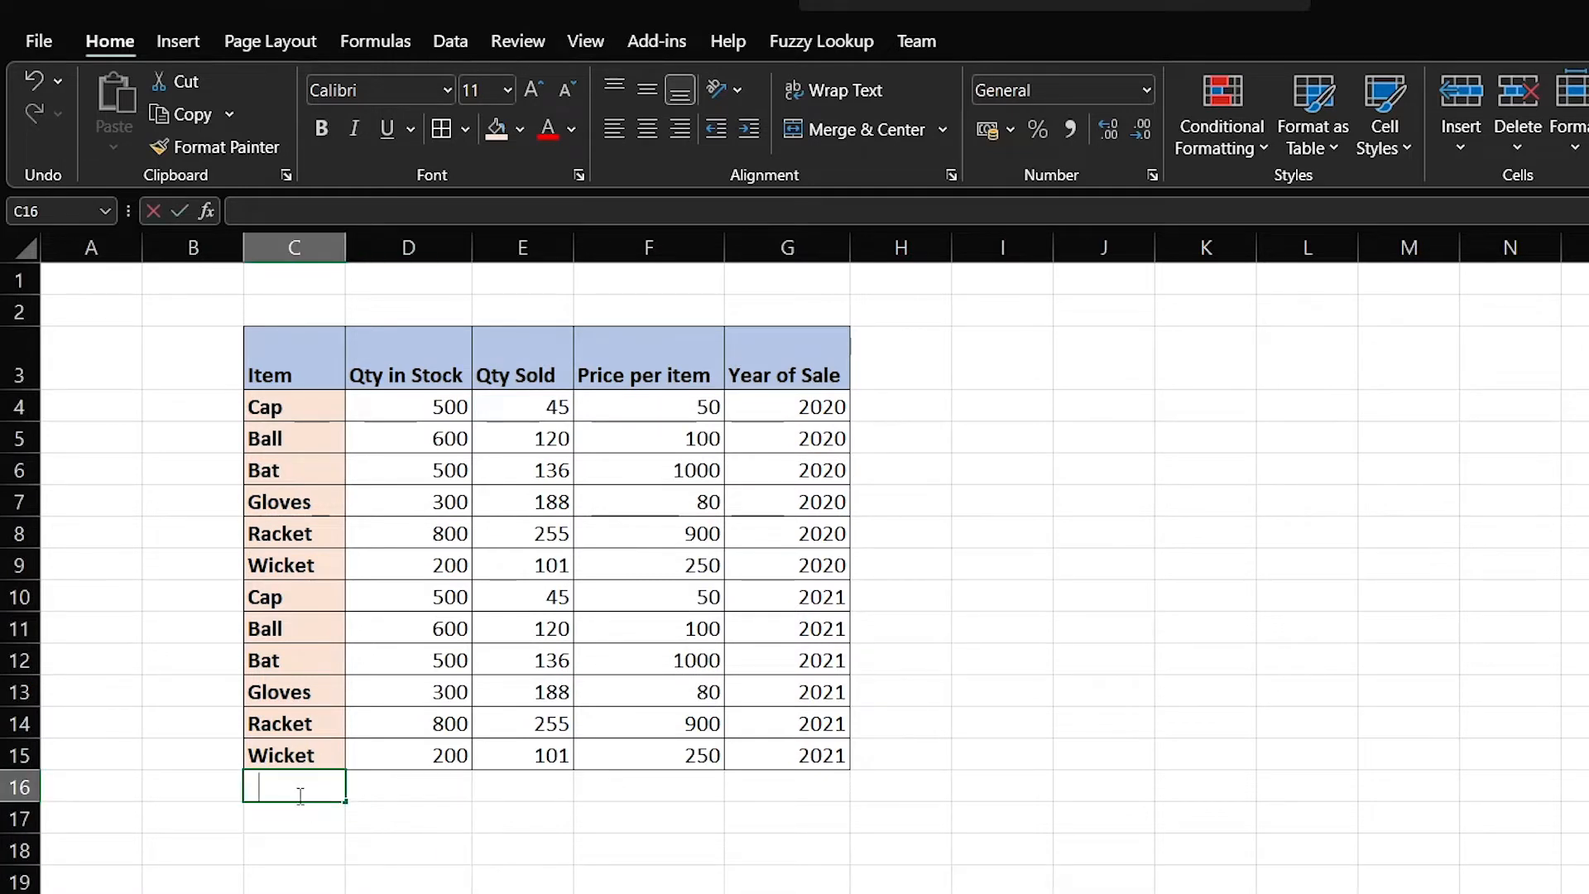
pyautogui.write('Total')
pyautogui.press('Tab')
pyautogui.press('Tab')
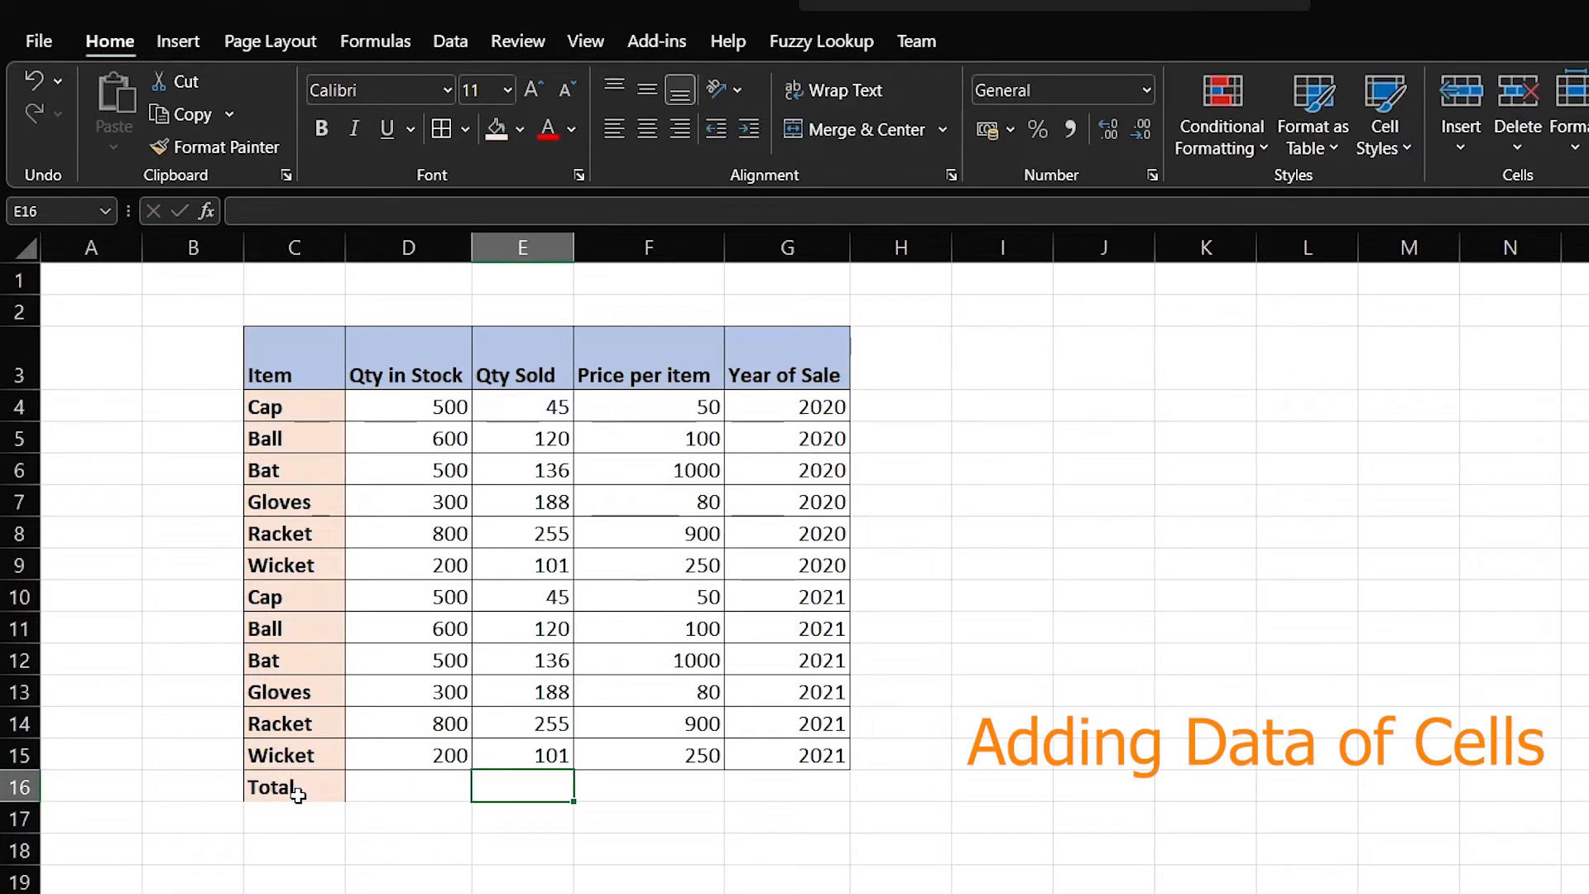
pyautogui.press('Left')
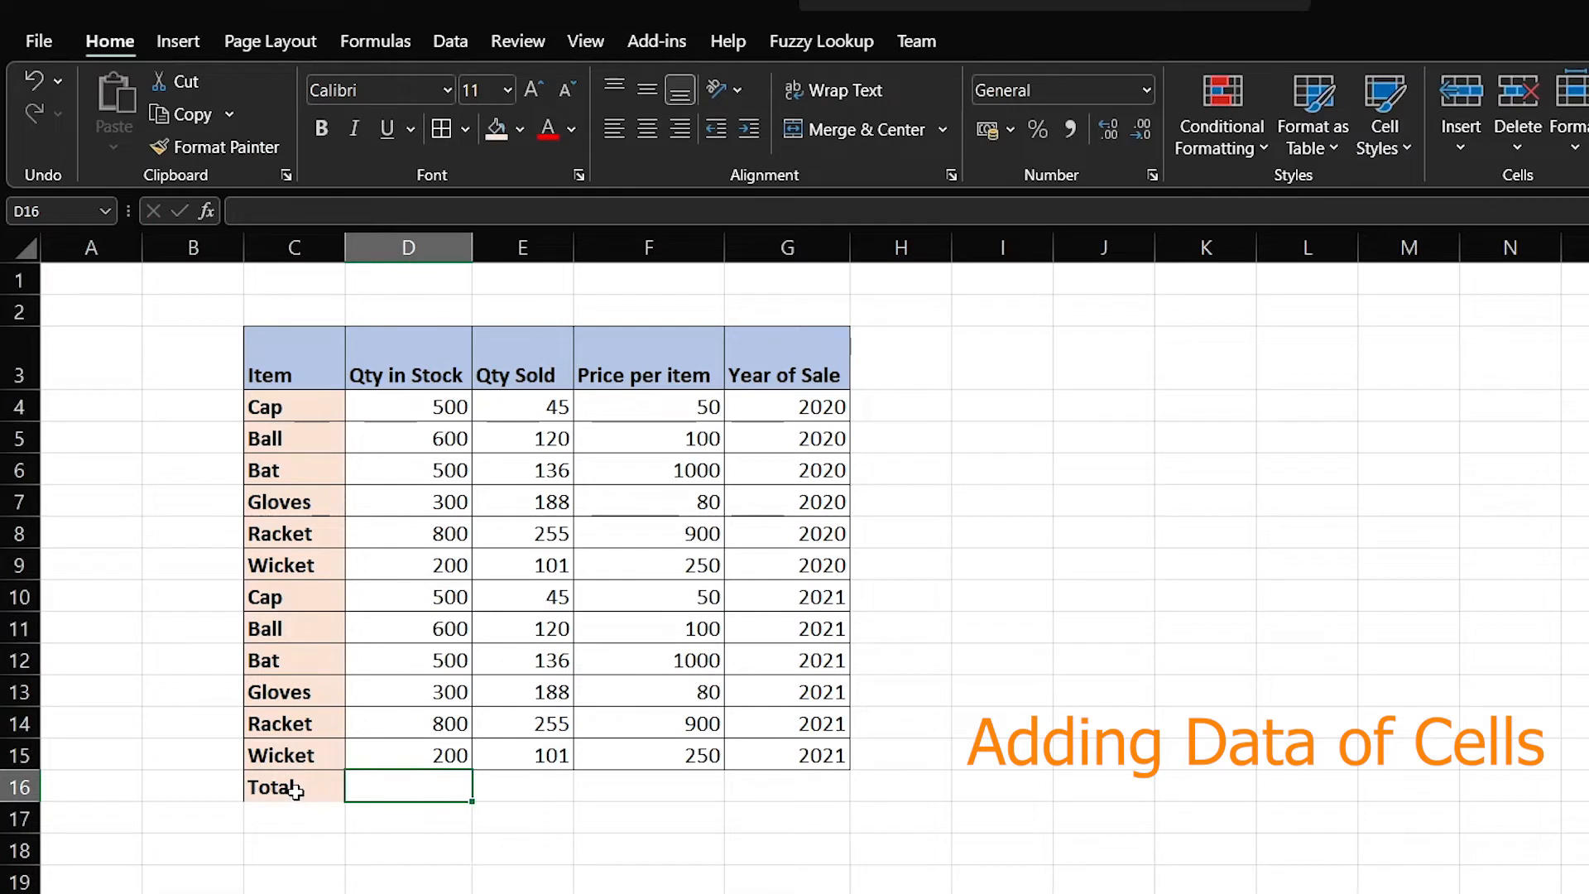
pyautogui.press('Left')
pyautogui.click(440, 793)
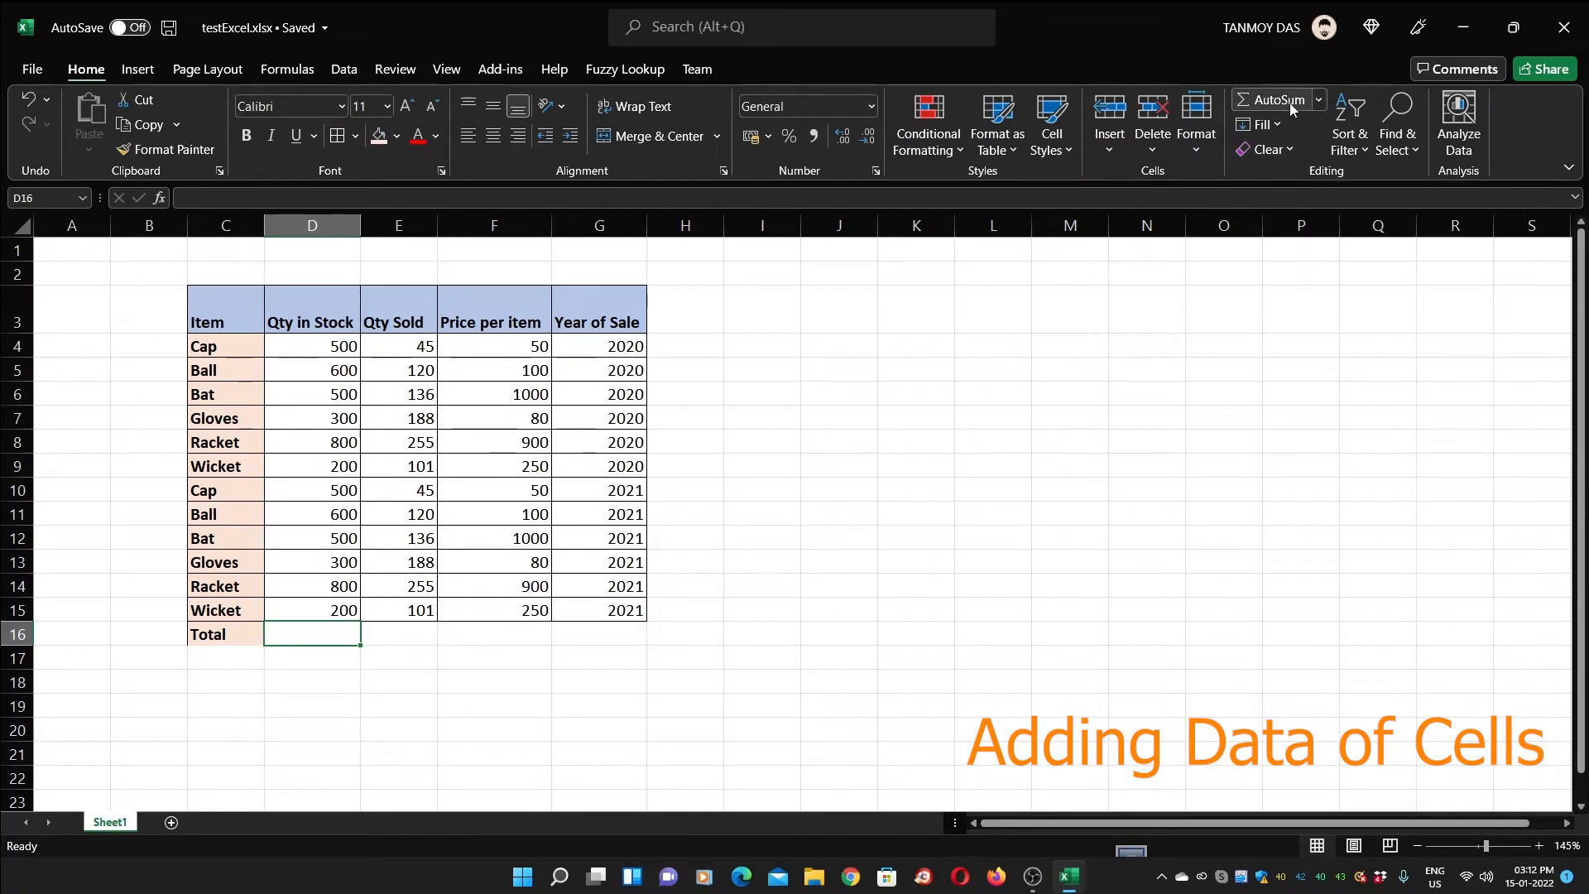
pyautogui.click(1292, 109)
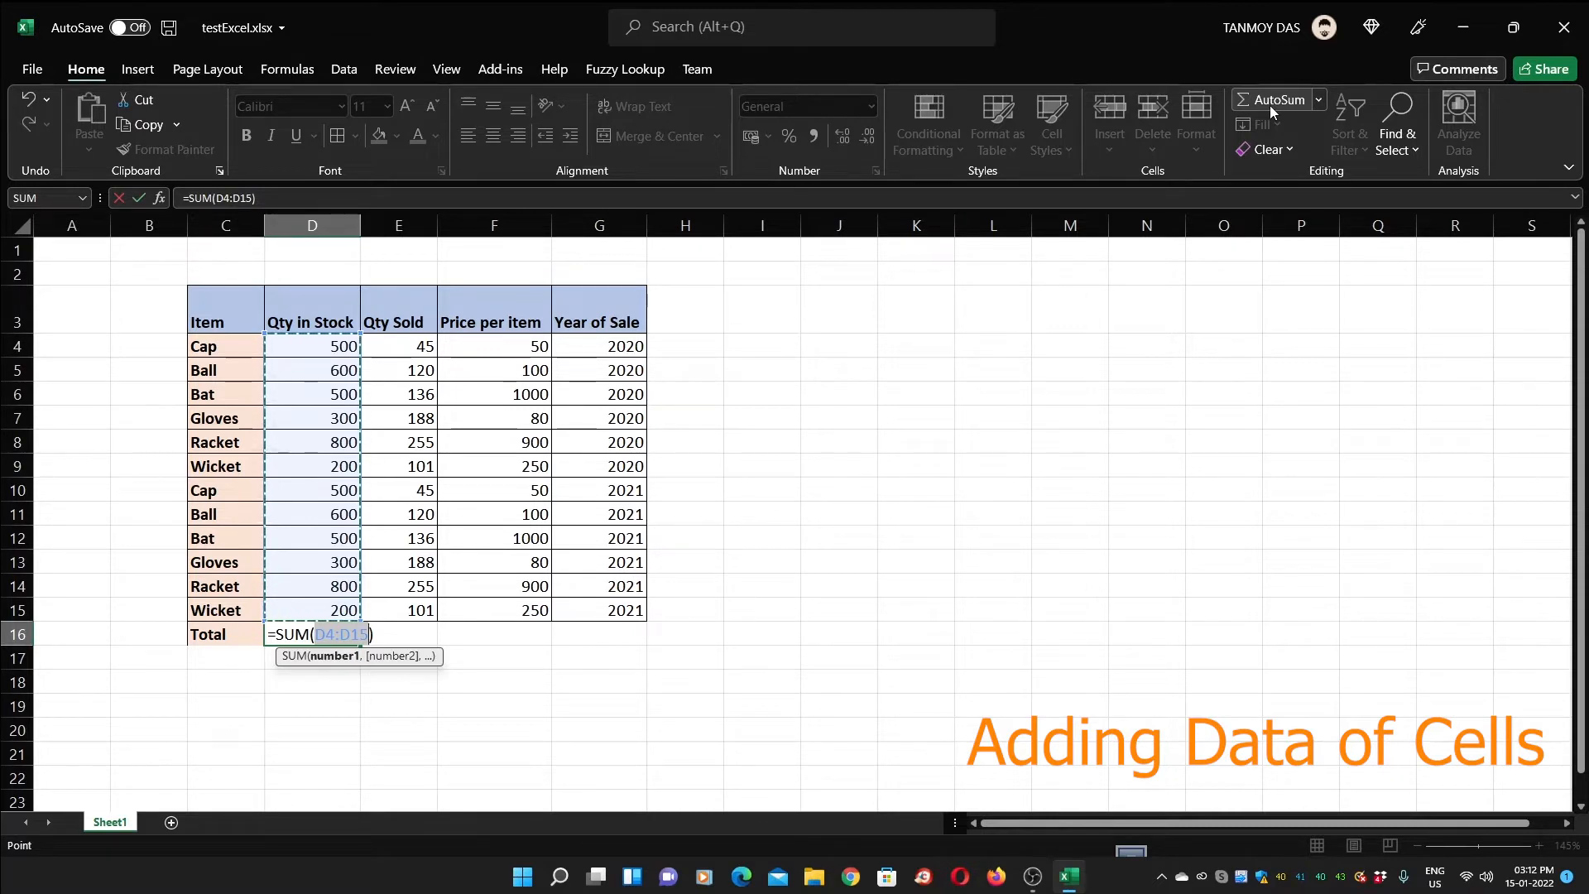
pyautogui.press('Return')
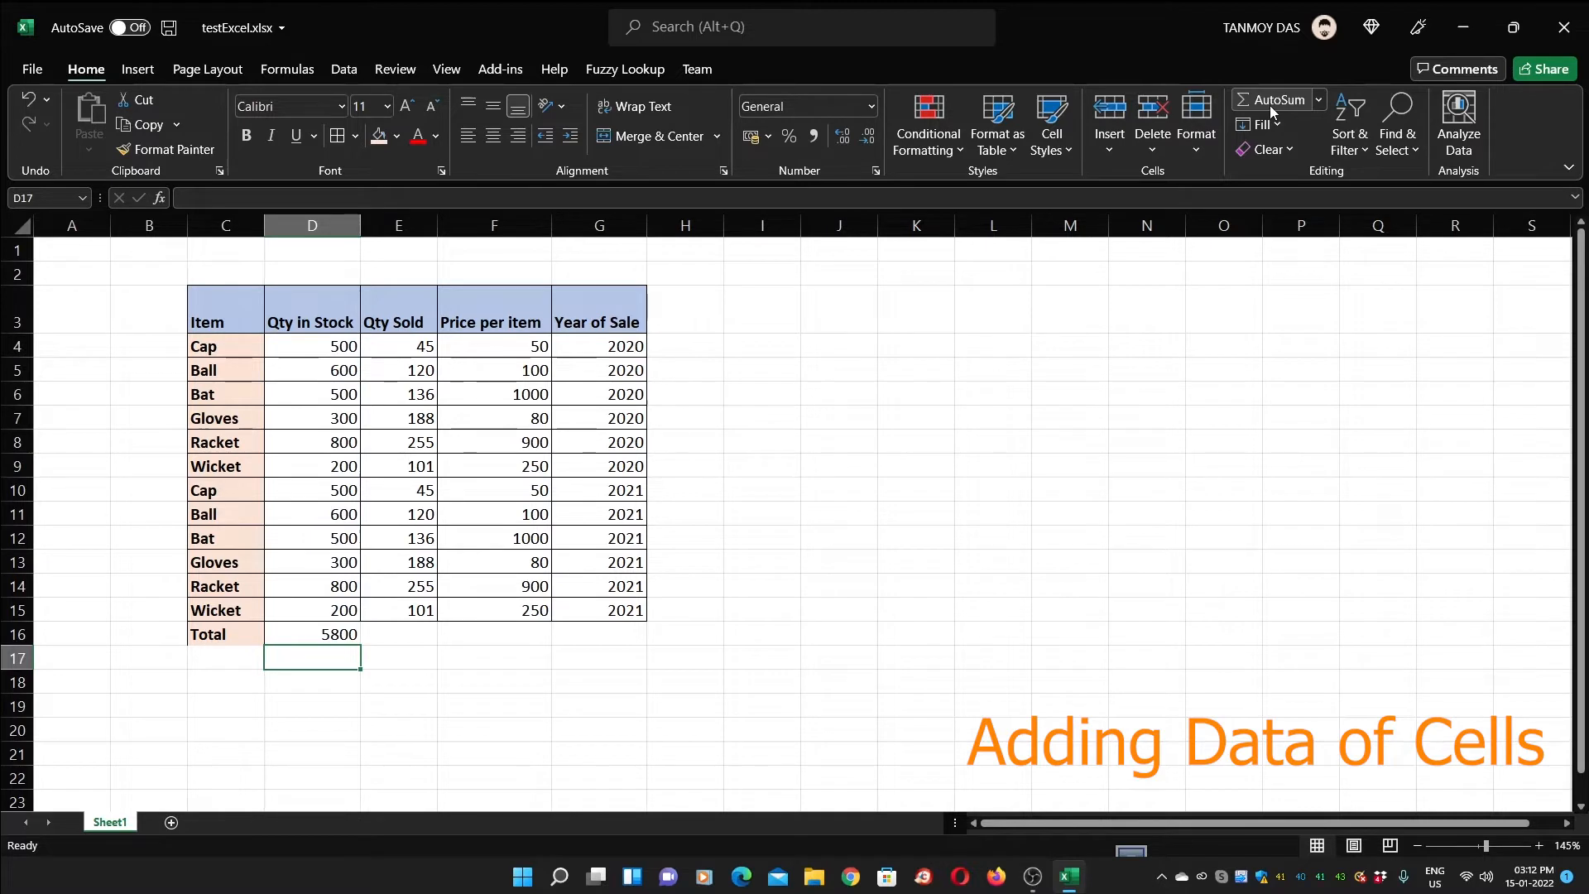
pyautogui.write('=')
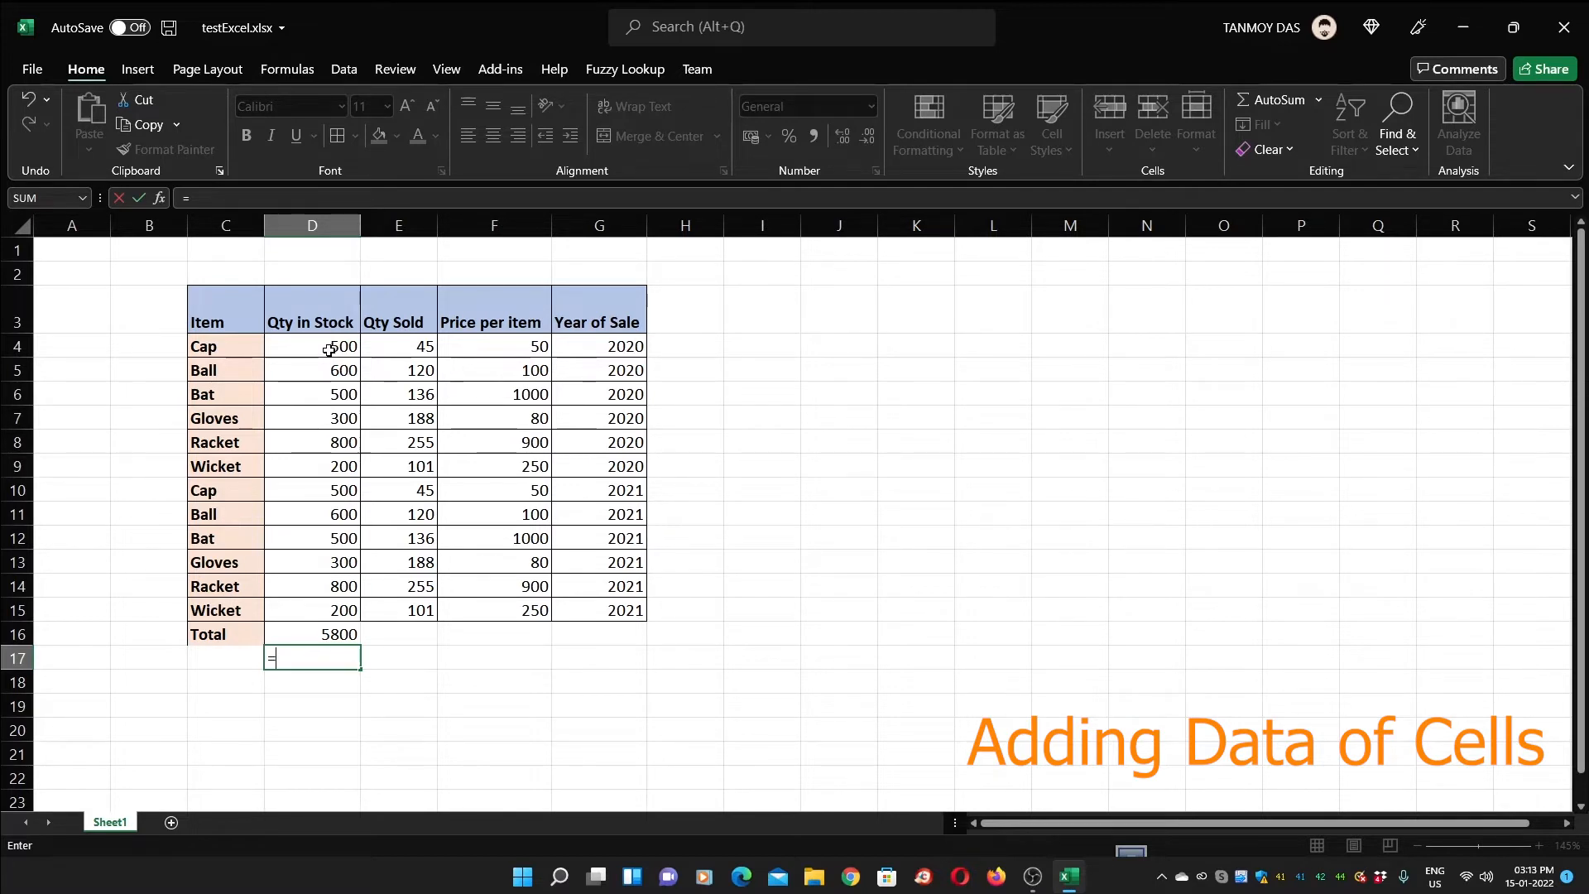
# Enter =D4+D5+…+D15 in D17 and keep that 5800 total instead of replacing data
pyautogui.click(329, 349)
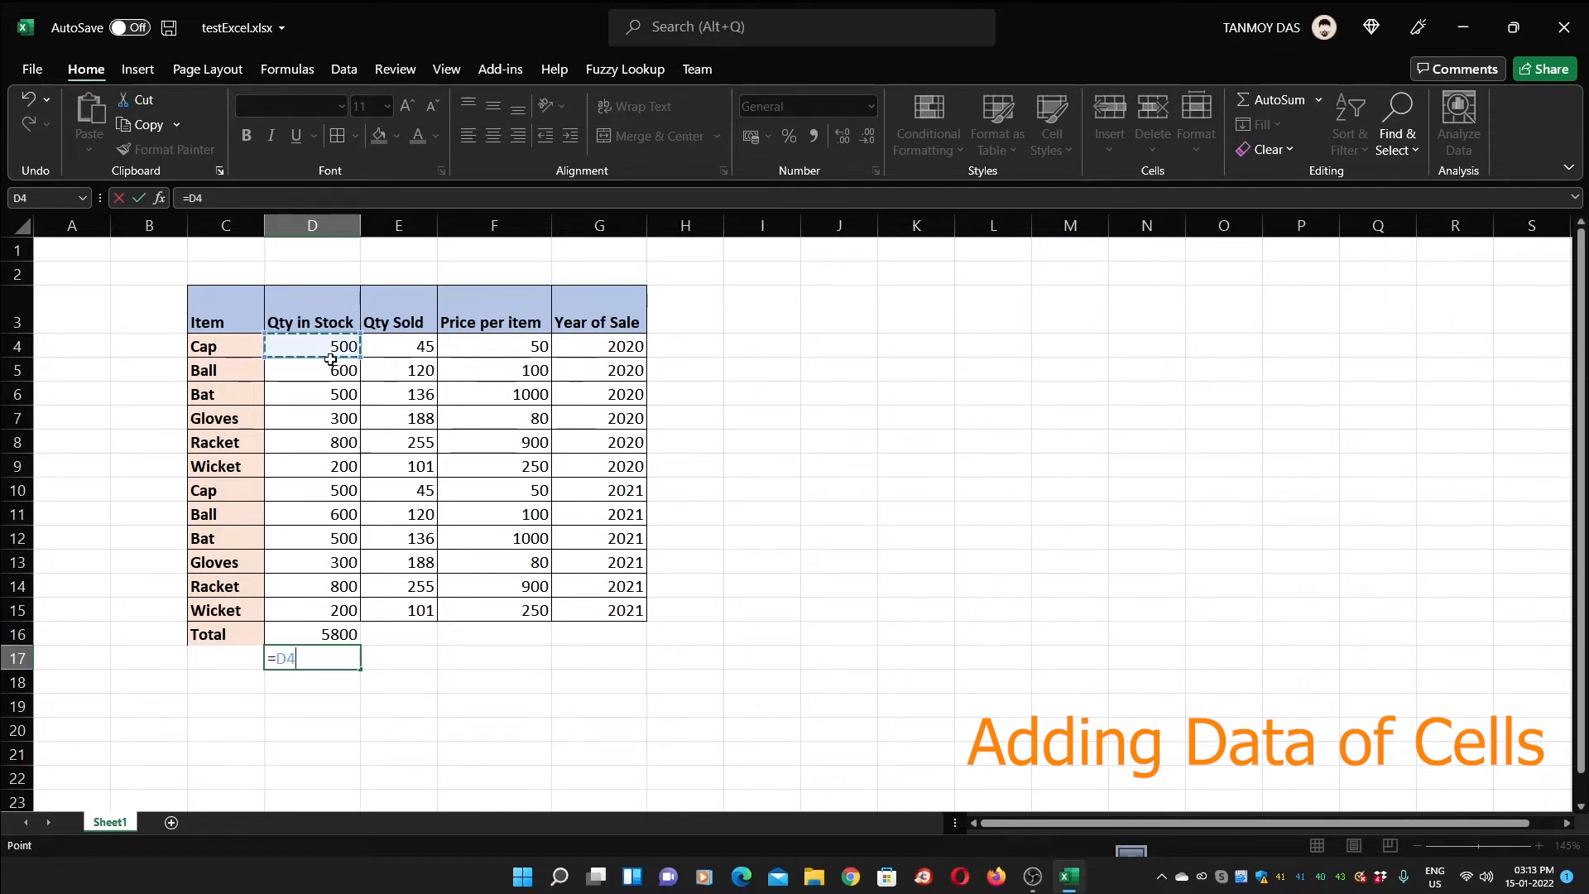
pyautogui.write('+')
pyautogui.click(329, 372)
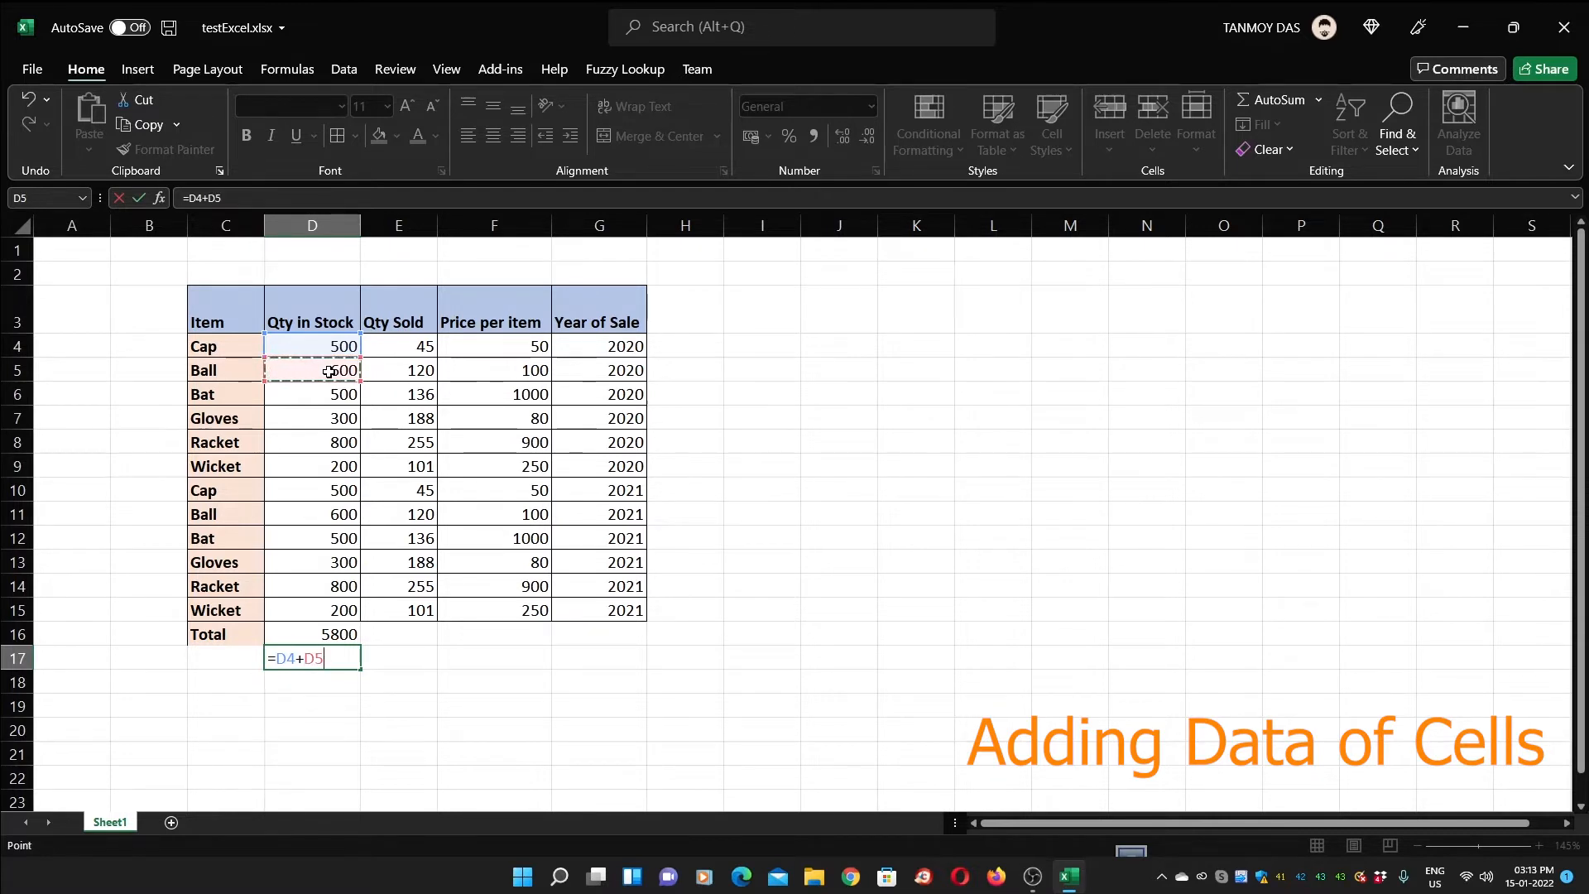
pyautogui.write('+')
pyautogui.click(330, 404)
pyautogui.write('+')
pyautogui.click(332, 432)
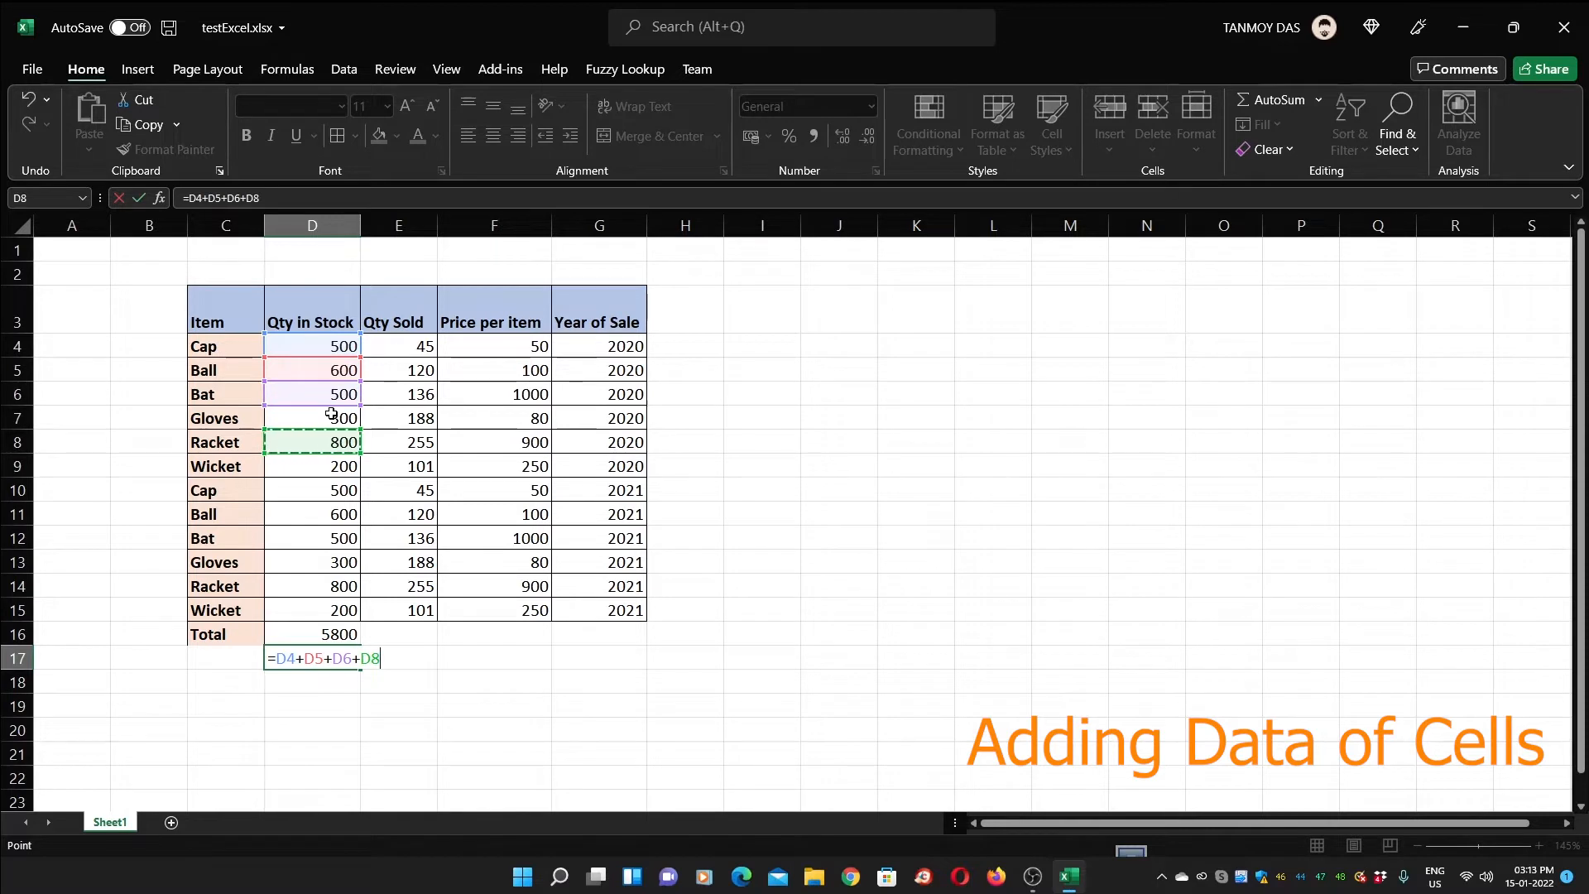
pyautogui.click(331, 415)
pyautogui.write('+')
pyautogui.click(331, 443)
pyautogui.write('+')
pyautogui.click(331, 468)
pyautogui.write('+')
pyautogui.click(333, 490)
pyautogui.write('+')
pyautogui.click(335, 514)
pyautogui.write('+')
pyautogui.click(335, 538)
pyautogui.write('+')
pyautogui.click(337, 562)
pyautogui.write('+')
pyautogui.click(339, 586)
pyautogui.write('+')
pyautogui.click(343, 610)
pyautogui.write('+')
pyautogui.press('BackSpace')
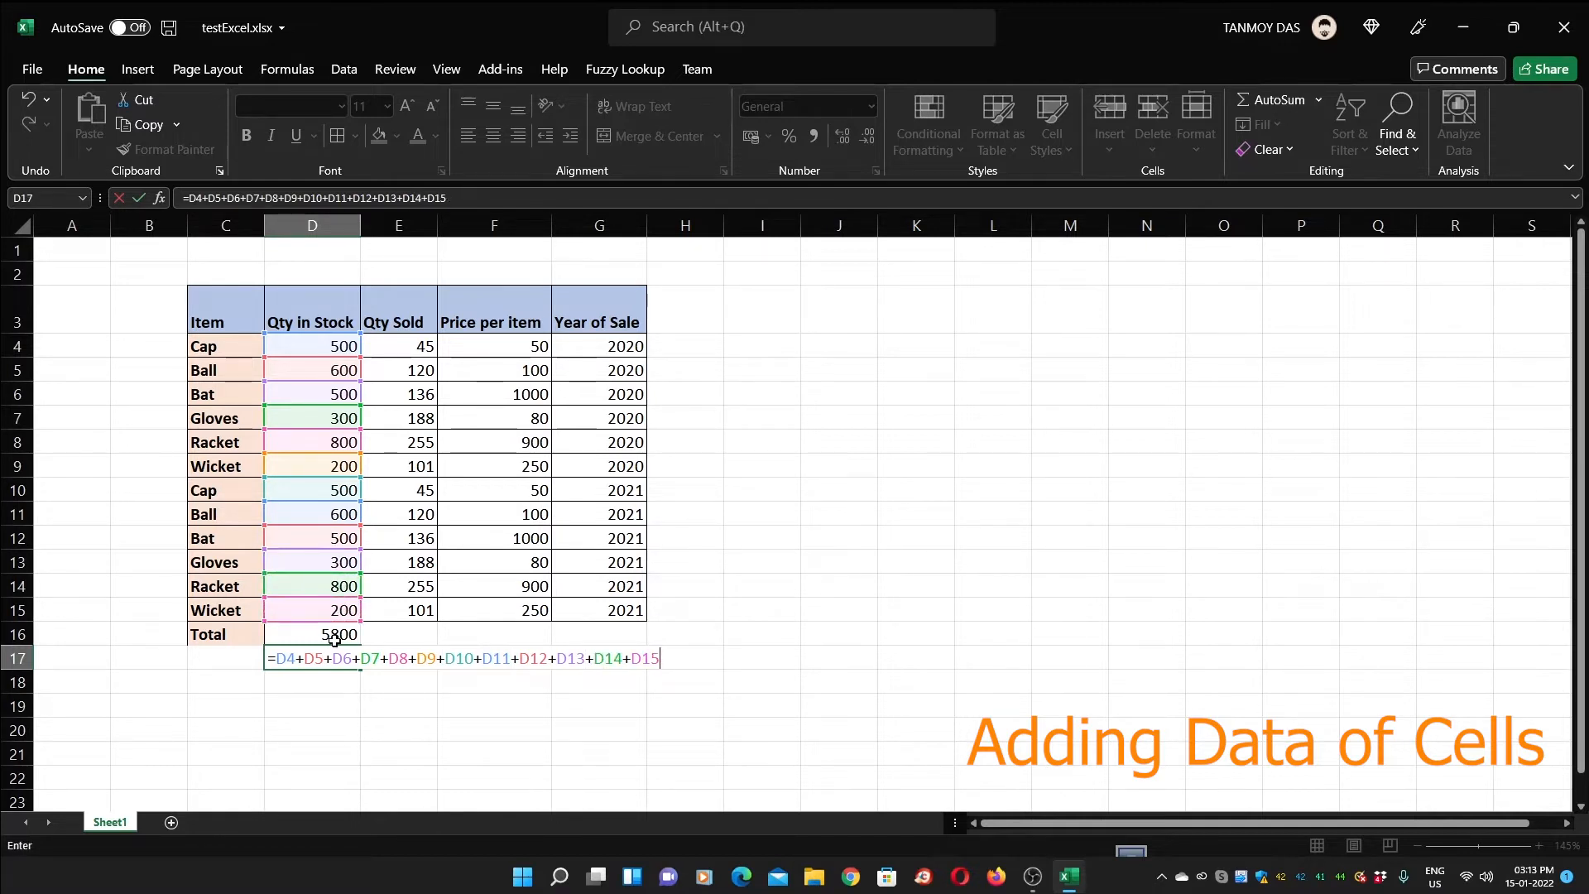
pyautogui.press('Return')
pyautogui.moveTo(338, 670); pyautogui.dragTo(334, 660)
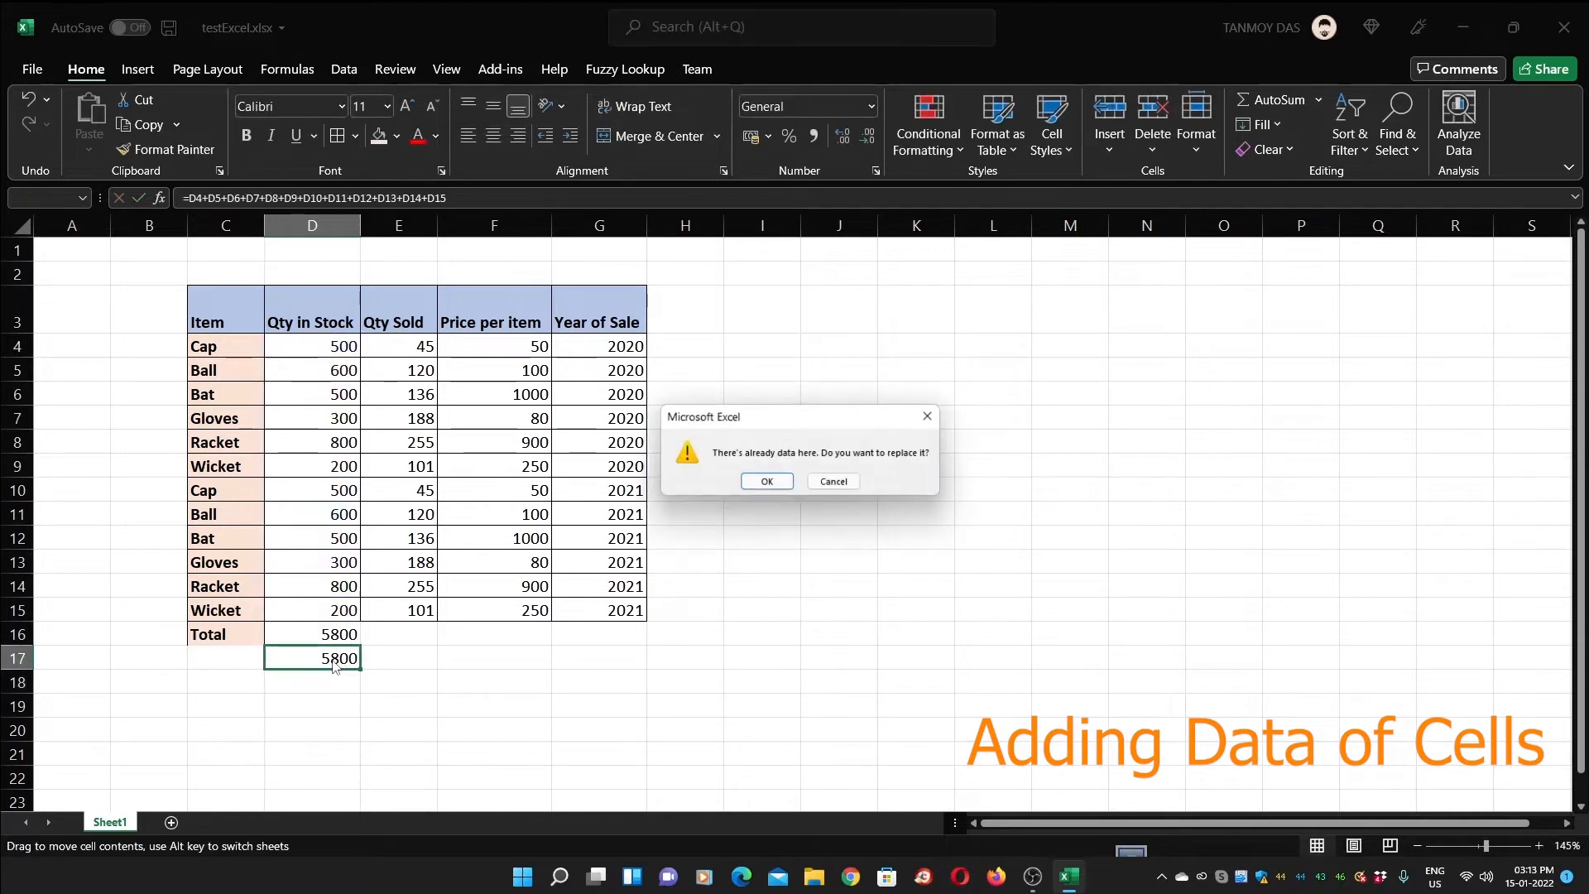
pyautogui.click(836, 483)
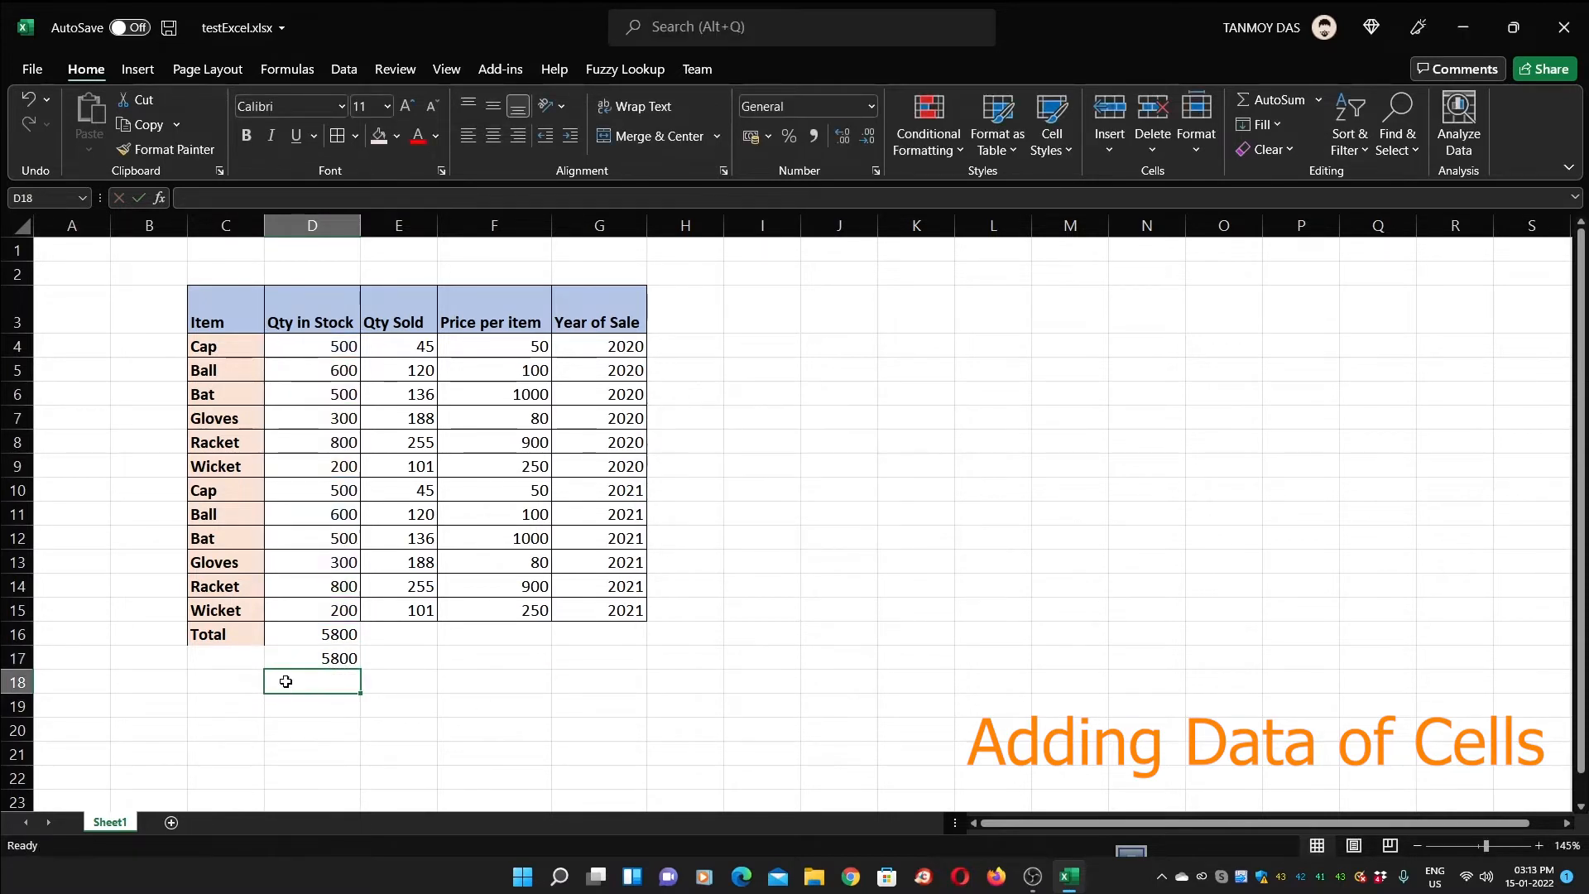
# Inspect the D16 SUM formula, discarding an accidental edit, and compare it with D17
pyautogui.click(315, 629)
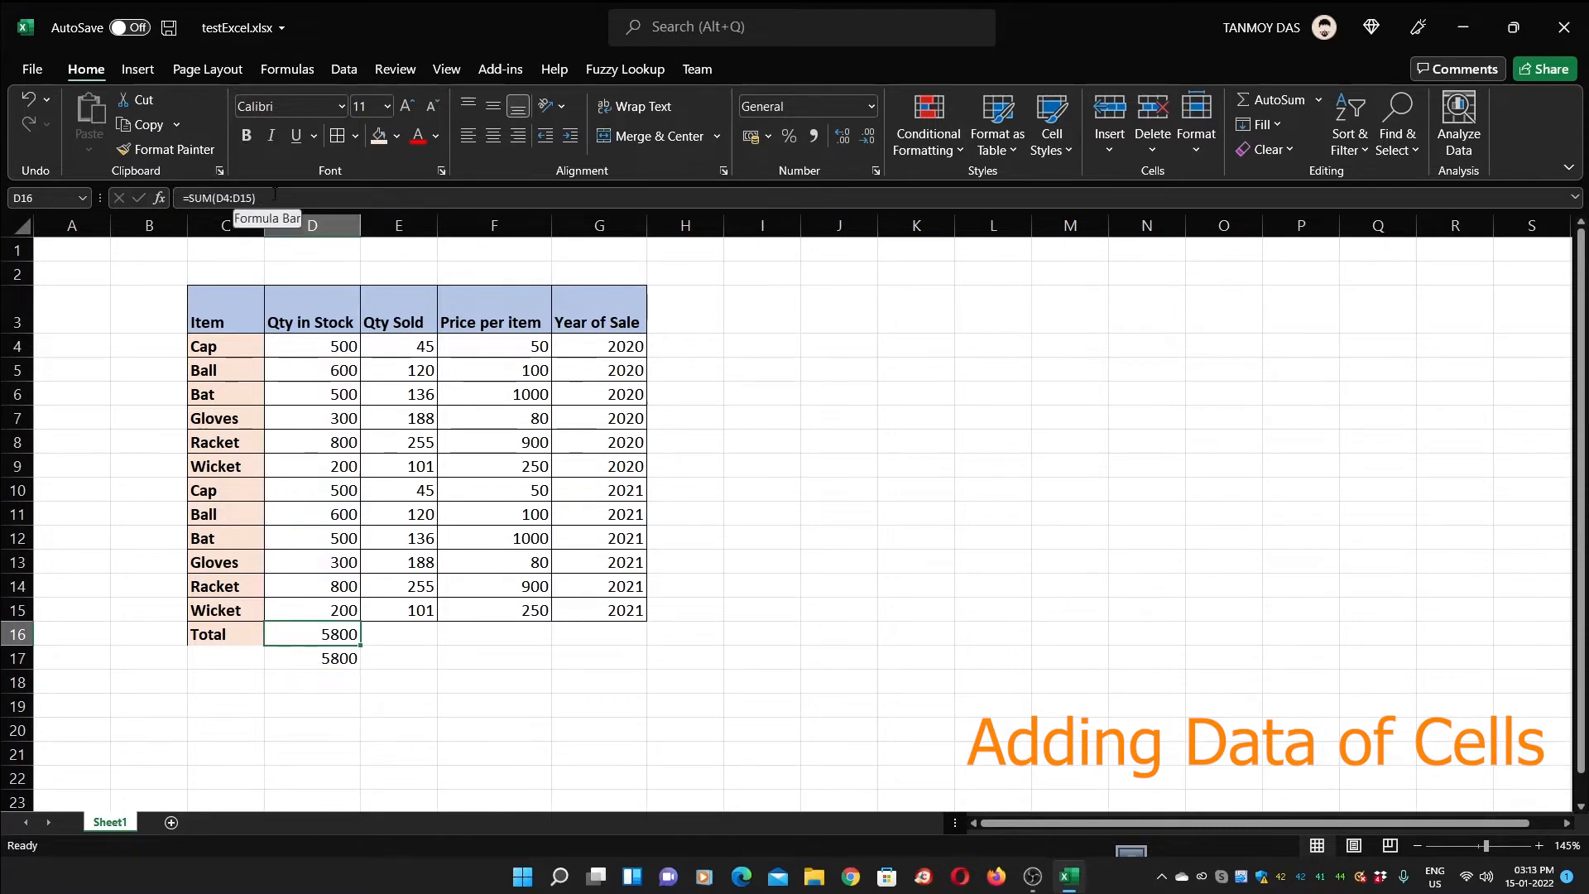
pyautogui.click(236, 198)
pyautogui.click(449, 664)
pyautogui.press('BackSpace')
pyautogui.press('BackSpace')
pyautogui.press('Escape')
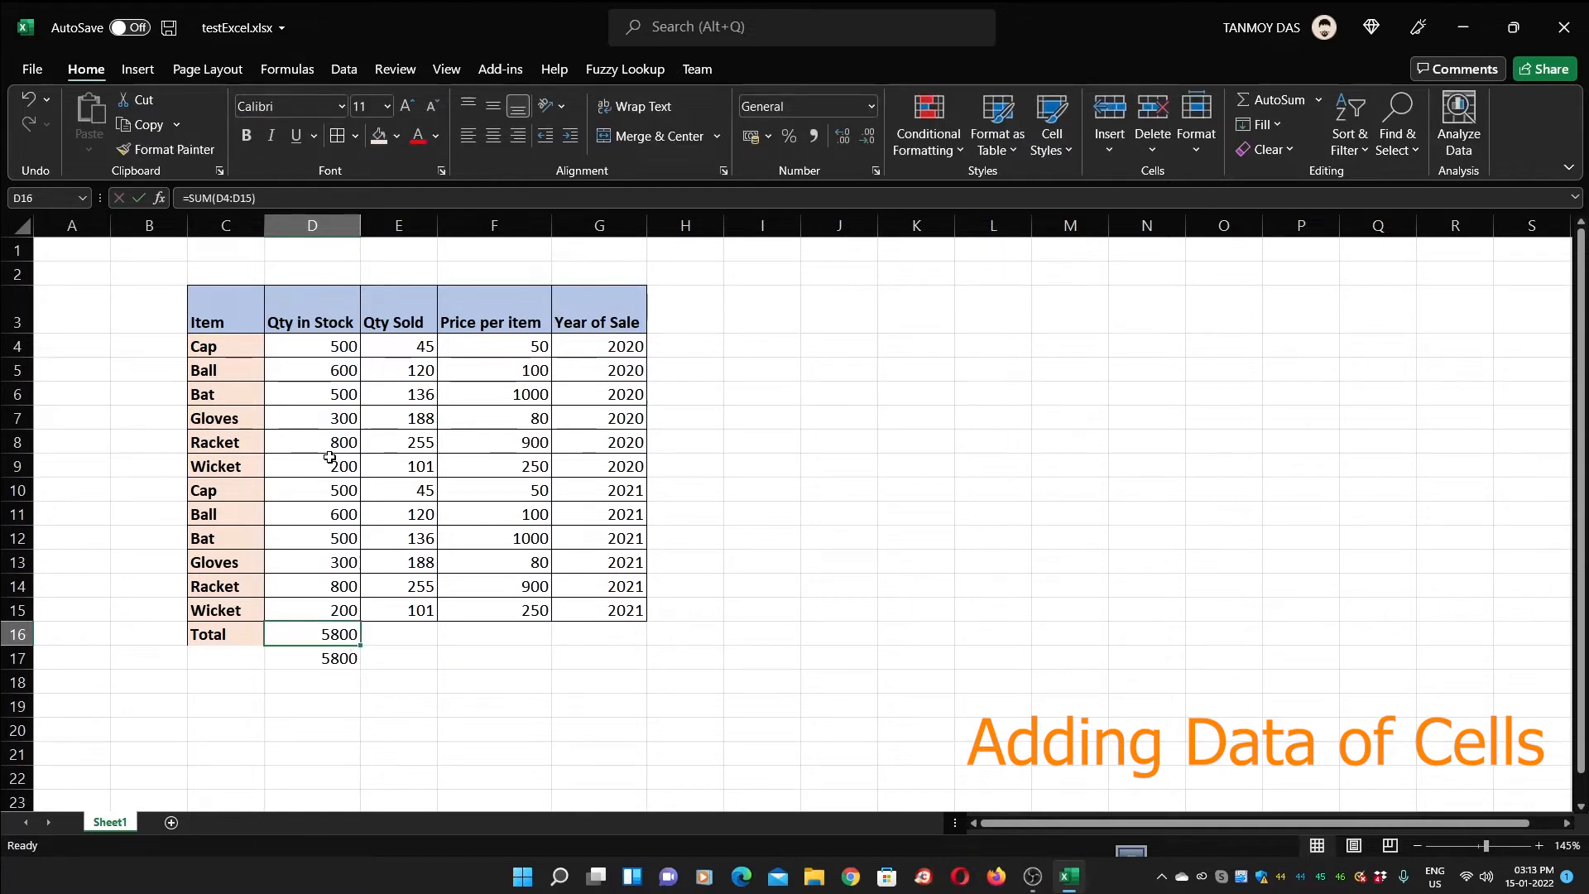
pyautogui.press('Down')
pyautogui.press('Up')
pyautogui.press('Right')
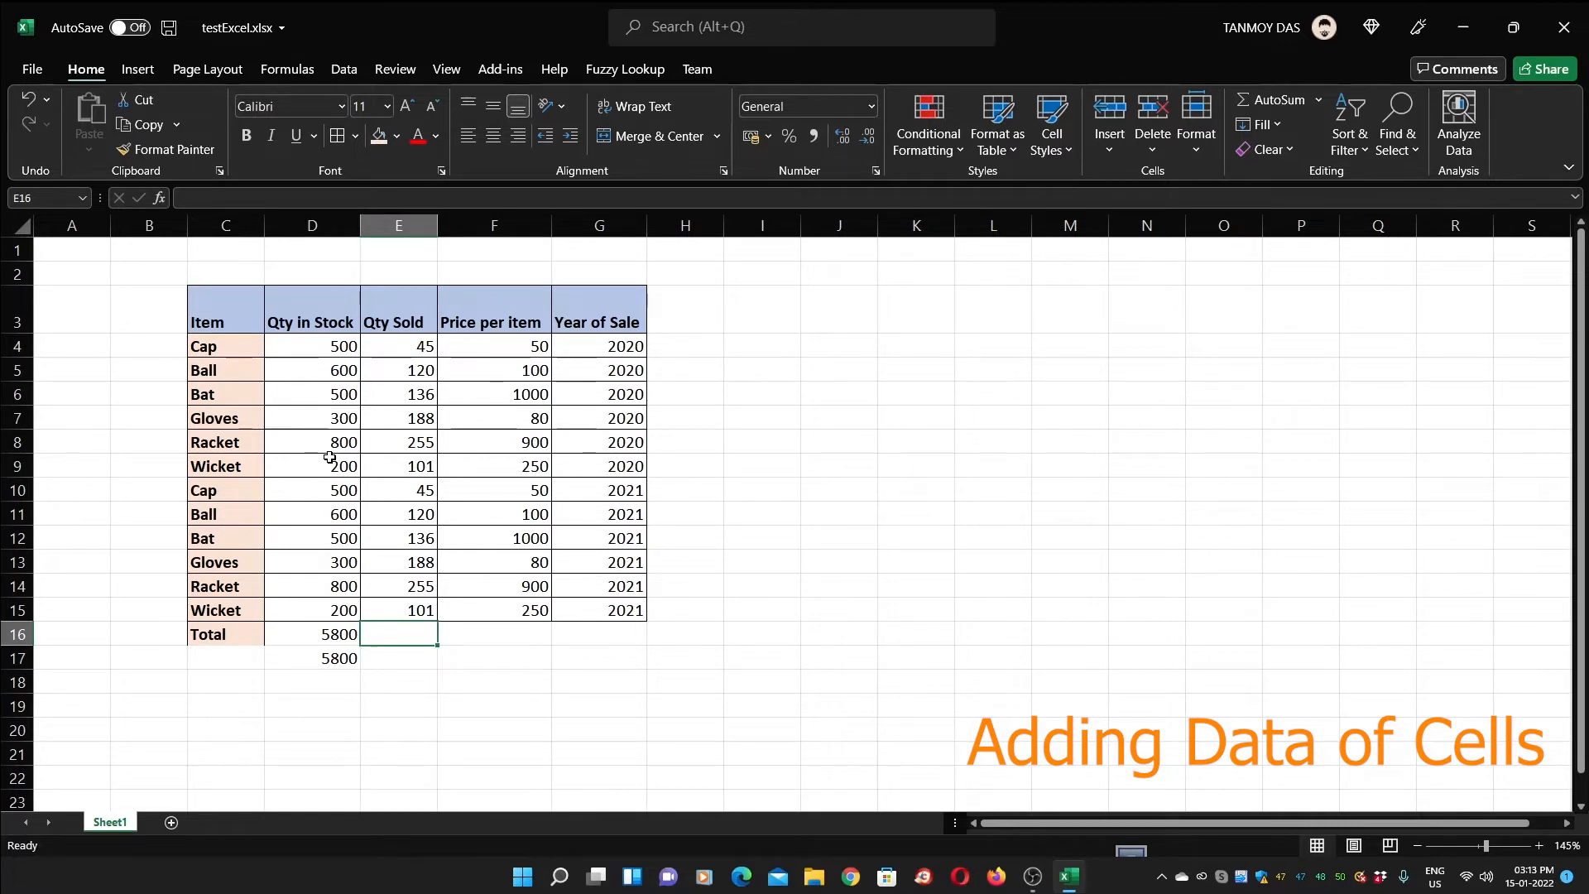
# Enter =SUM(E4:E15) in E16 so the Qty Sold total reads 1690
pyautogui.write('=sum(')
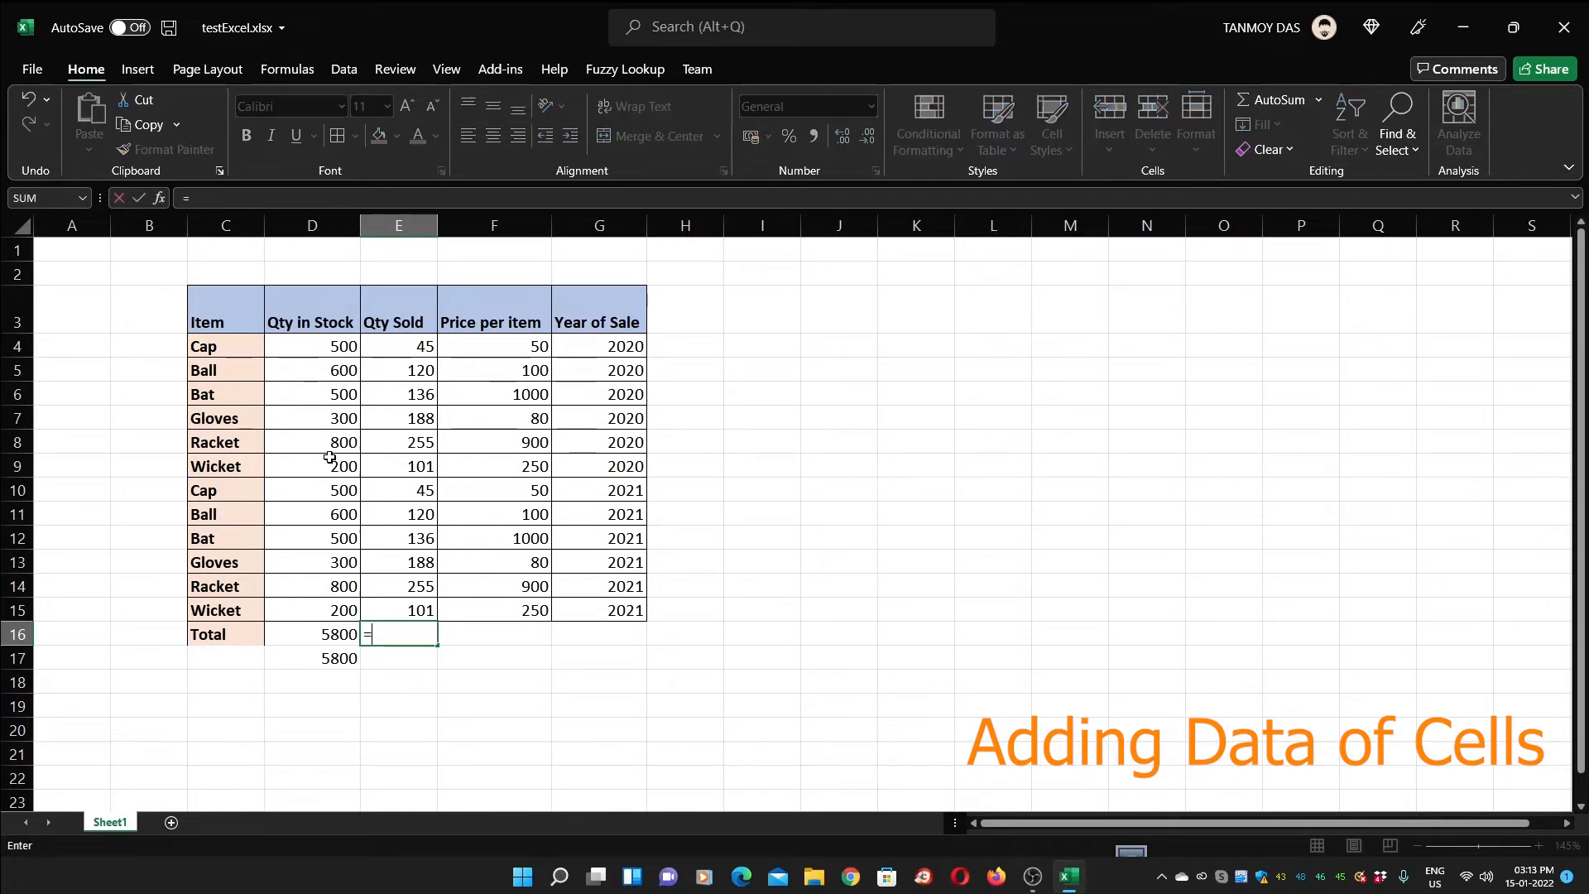
pyautogui.press('Up')
pyautogui.hotkey('shift', 'Up')
pyautogui.hotkey('shift', 'Up')
pyautogui.hotkey('shift', 'Up')
pyautogui.hotkey('shift', 'Up')
pyautogui.hotkey('shift', 'Up')
pyautogui.hotkey('shift', 'Up')
pyautogui.hotkey('shift', 'Up')
pyautogui.hotkey('shift', 'Up')
pyautogui.hotkey('shift', 'Up')
pyautogui.hotkey('shift', 'Up')
pyautogui.hotkey('shift', 'Up')
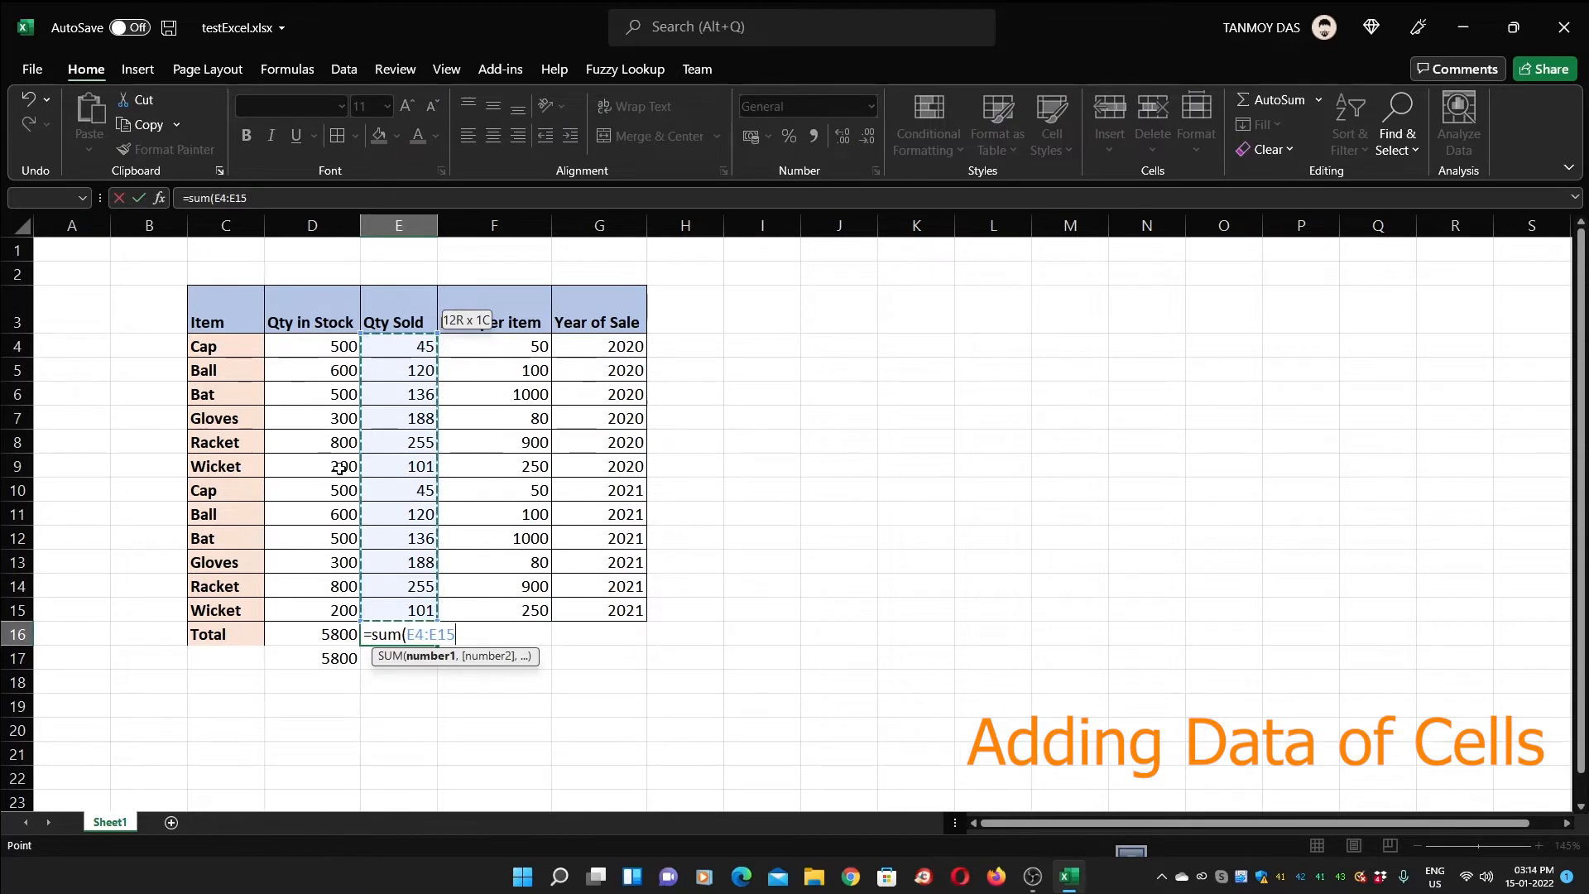
pyautogui.click(403, 346)
pyautogui.moveTo(403, 346); pyautogui.dragTo(418, 613)
pyautogui.click(403, 346)
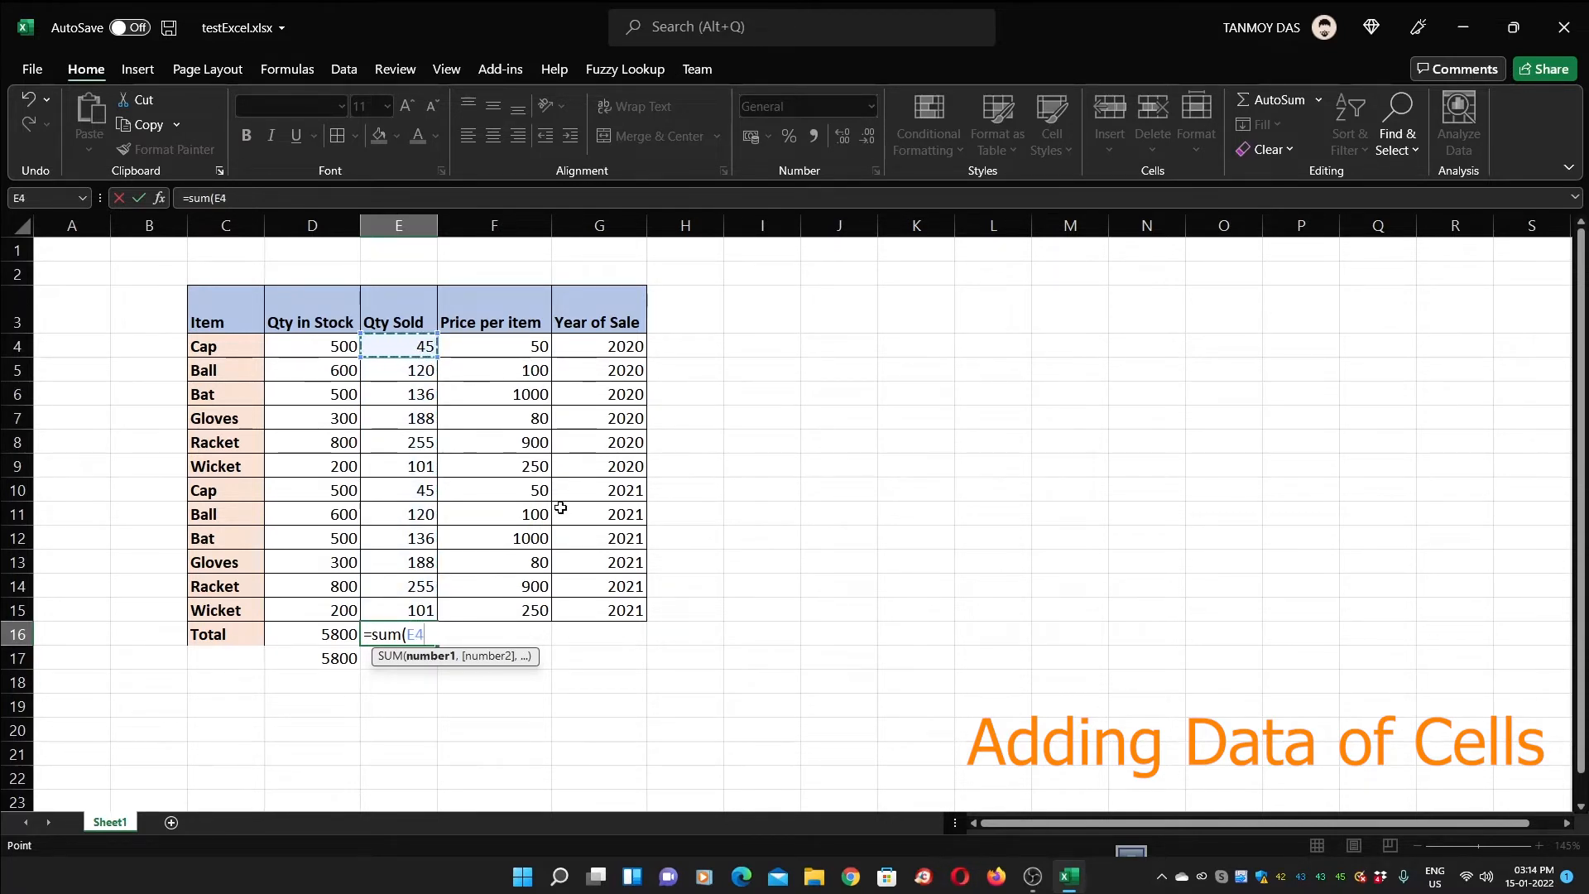
pyautogui.hotkey('shift', 'Down')
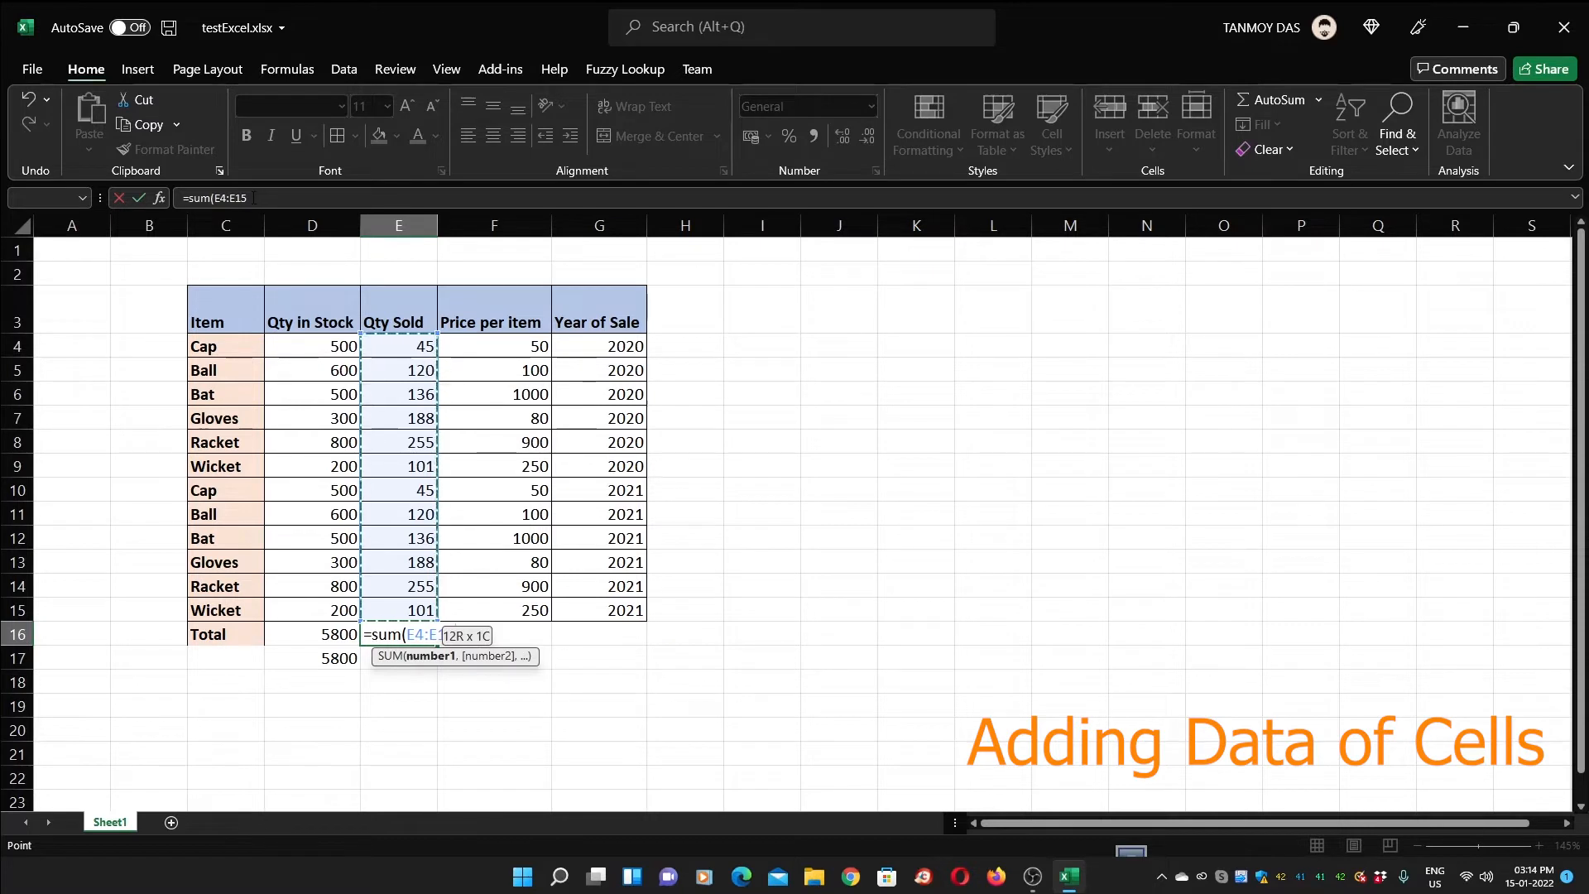
pyautogui.click(254, 198)
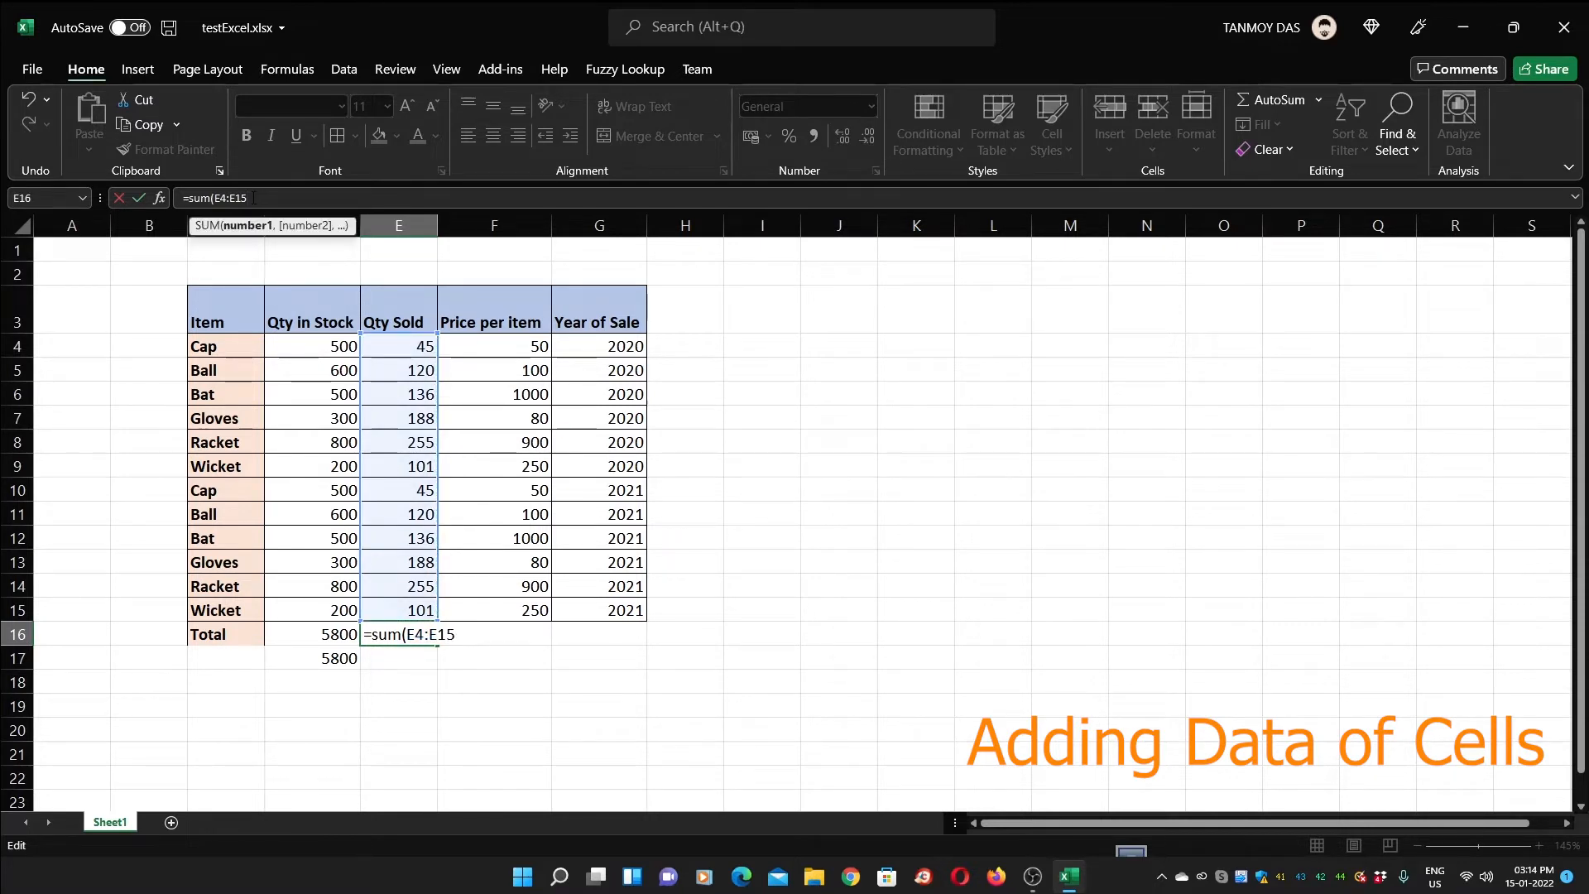
pyautogui.write(')')
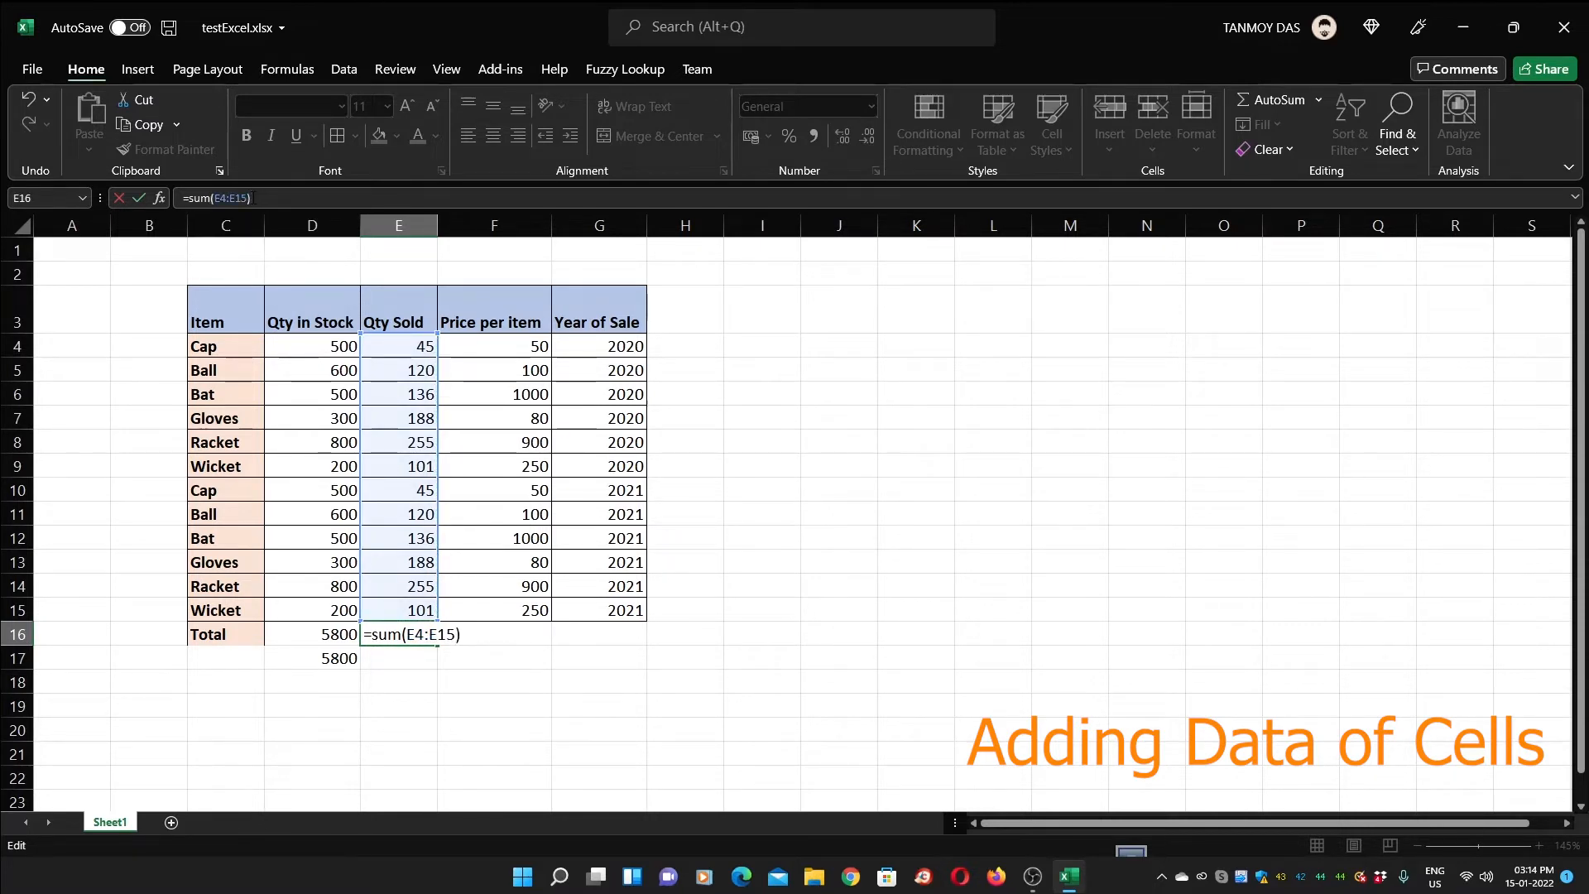
pyautogui.press('Return')
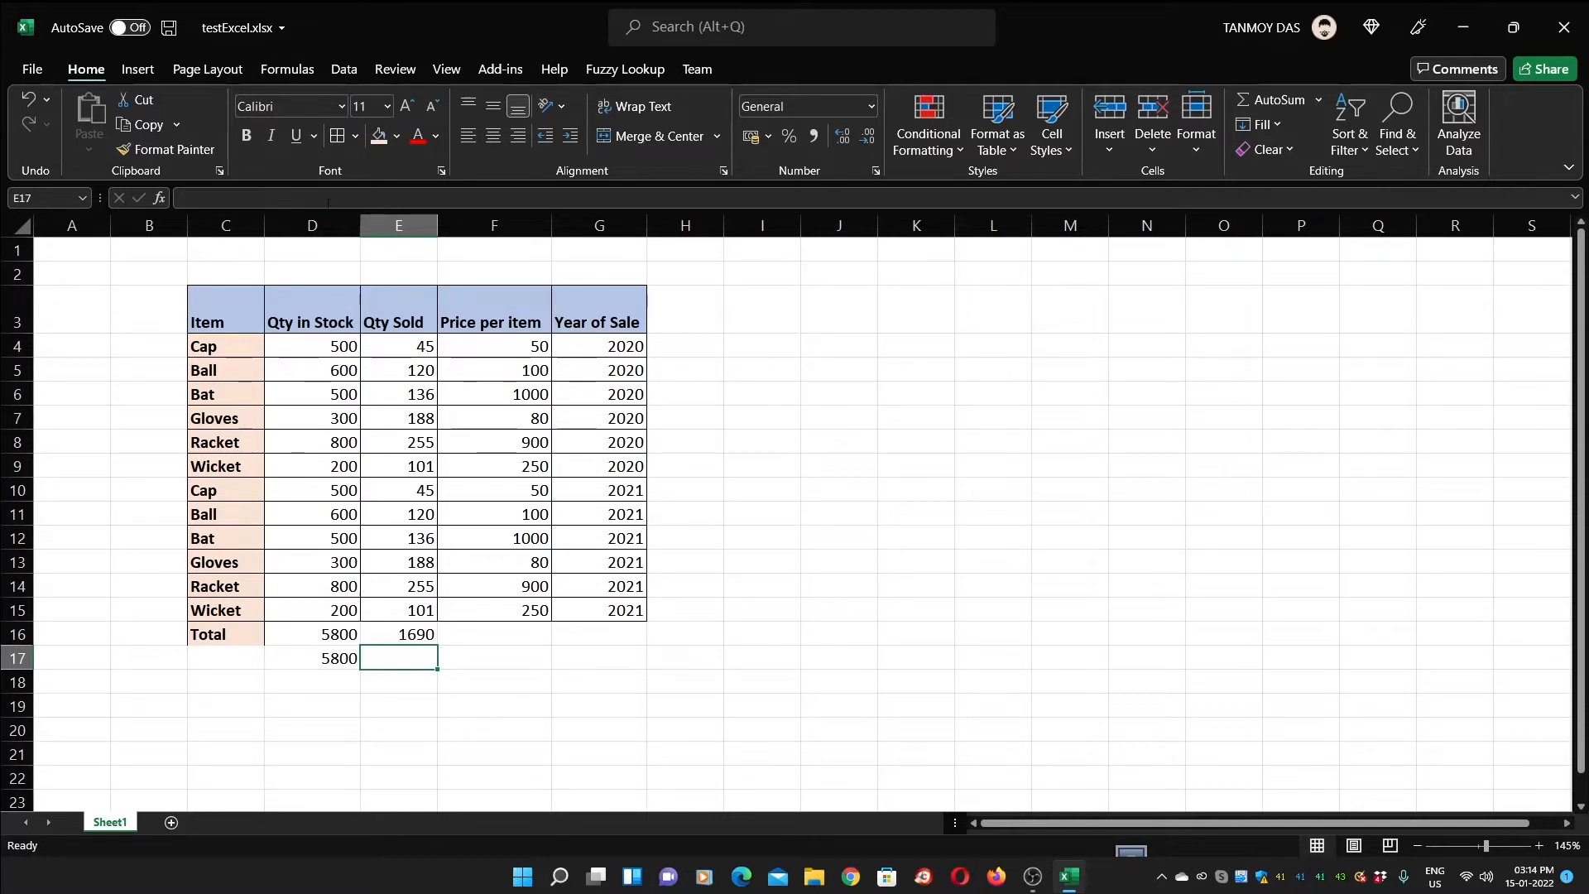
pyautogui.click(689, 323)
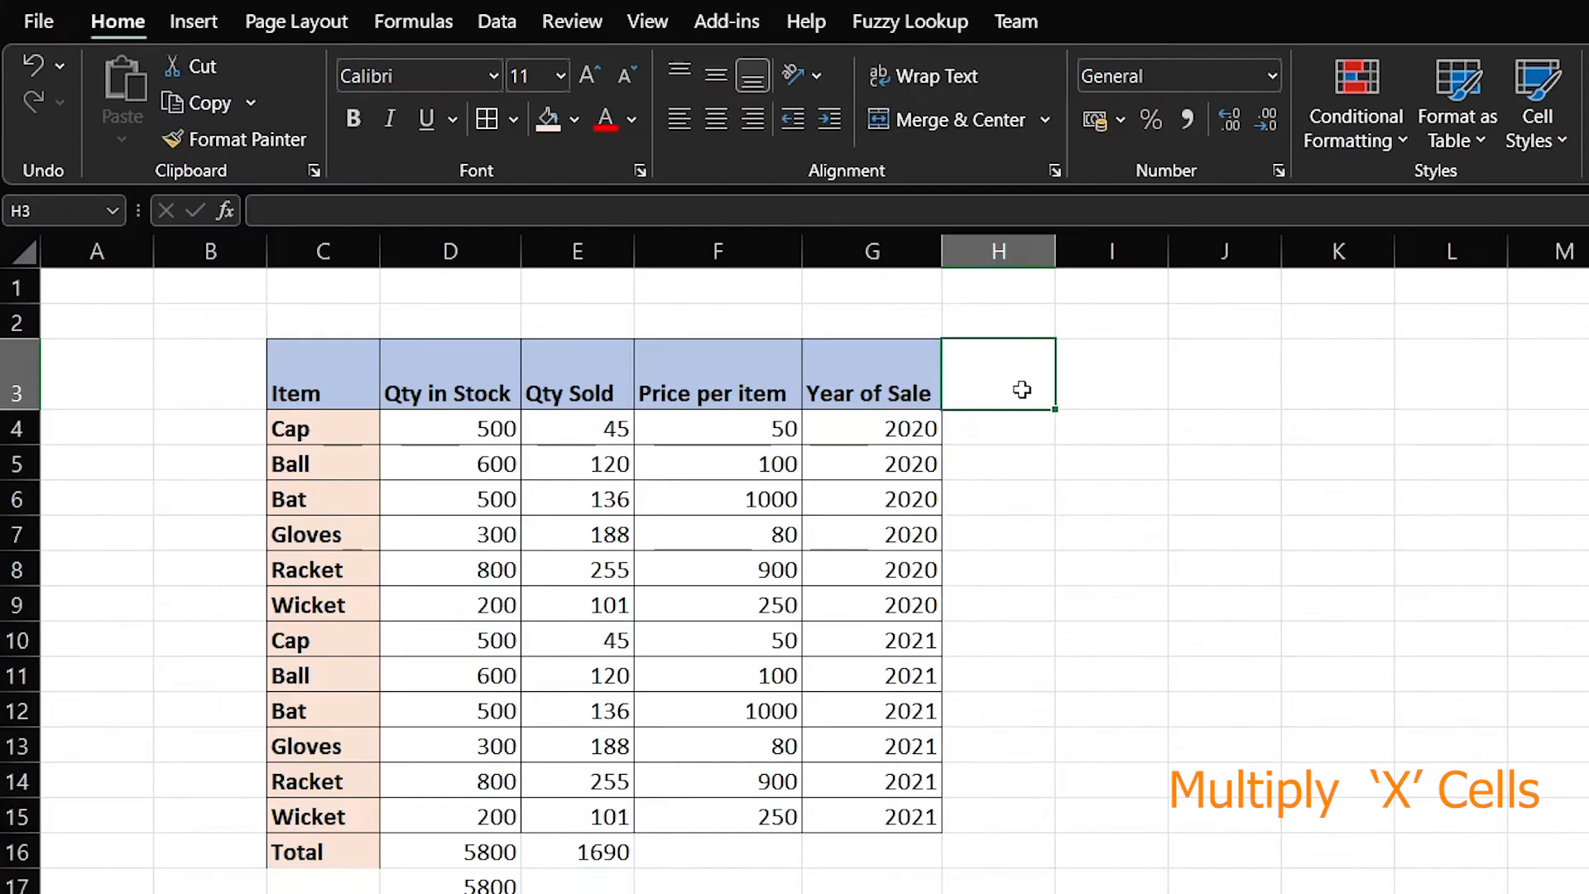
# Add the heading 'Amount of Sale Done' in H3 and widen column H to fit
pyautogui.write('Amou')
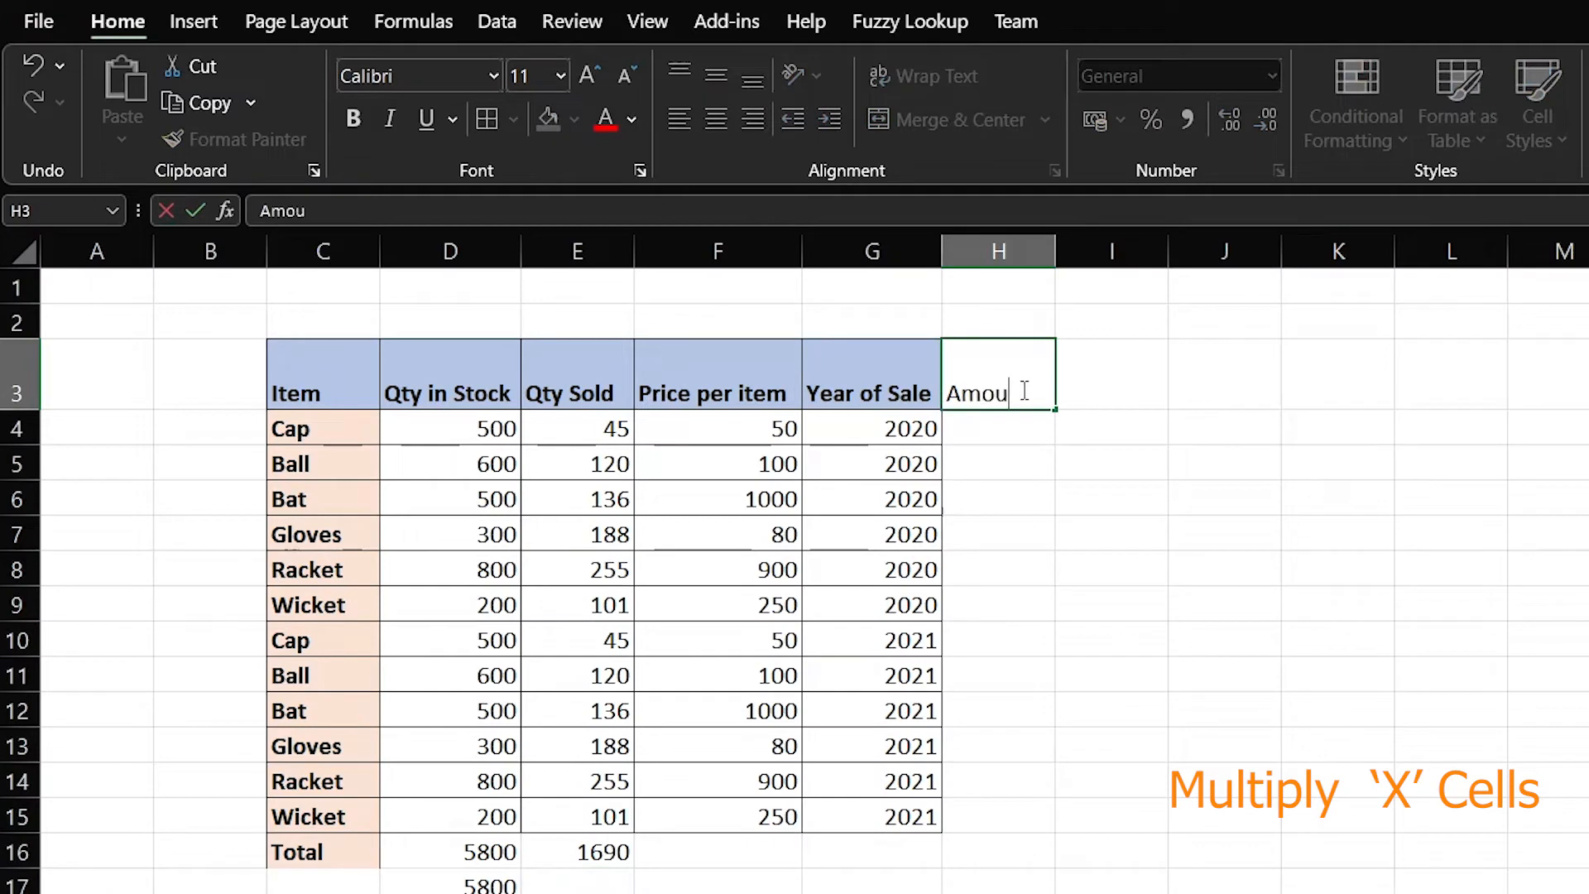
pyautogui.write('nt of Sale')
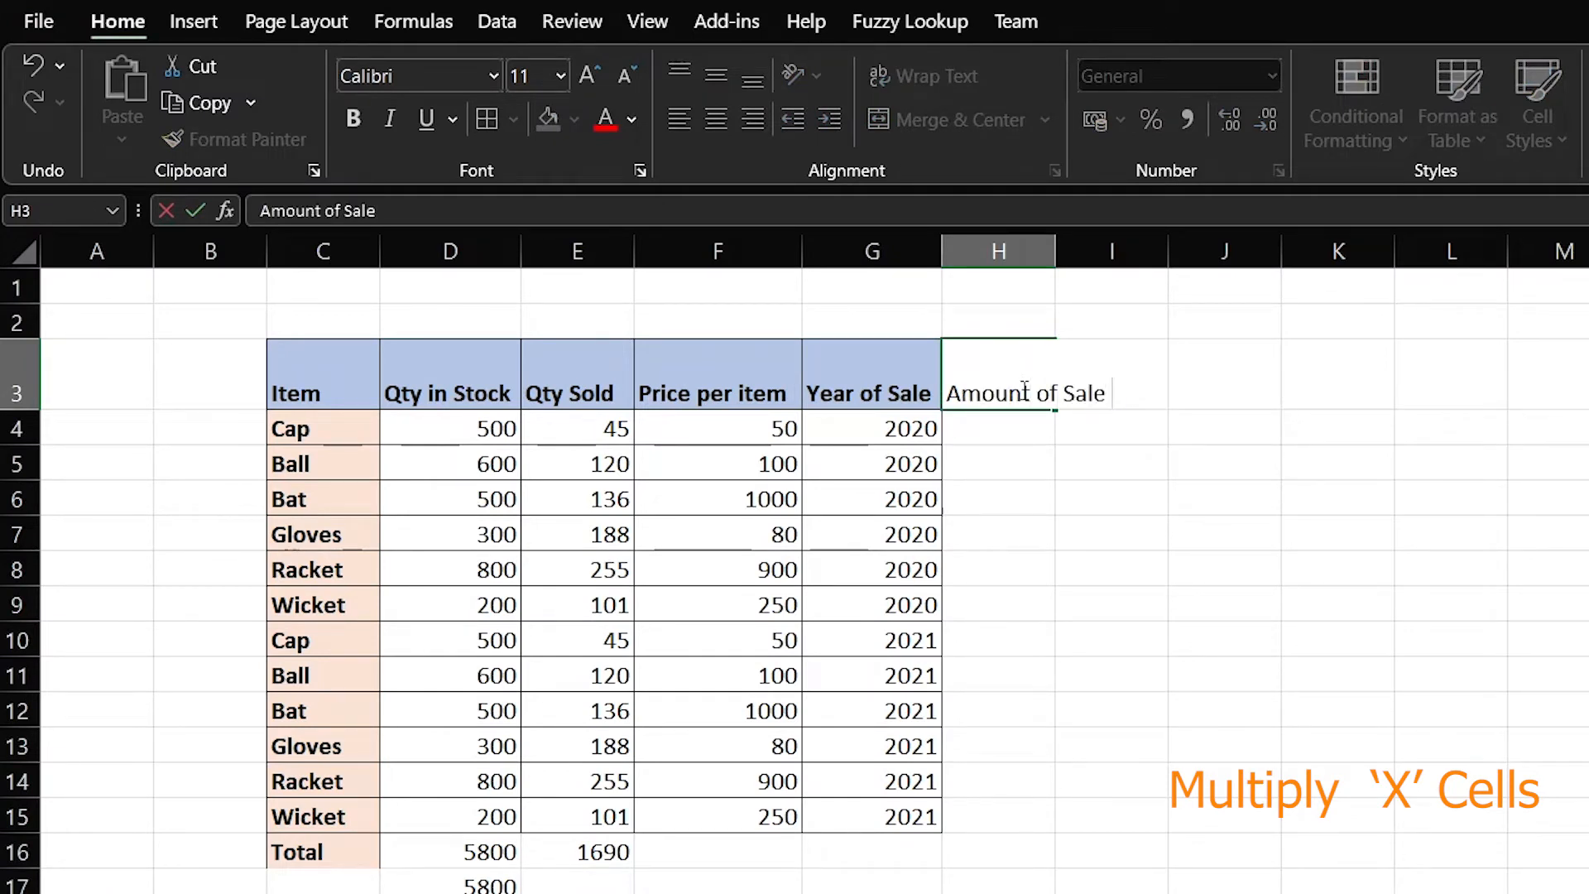
pyautogui.press('BackSpace')
pyautogui.write('Done')
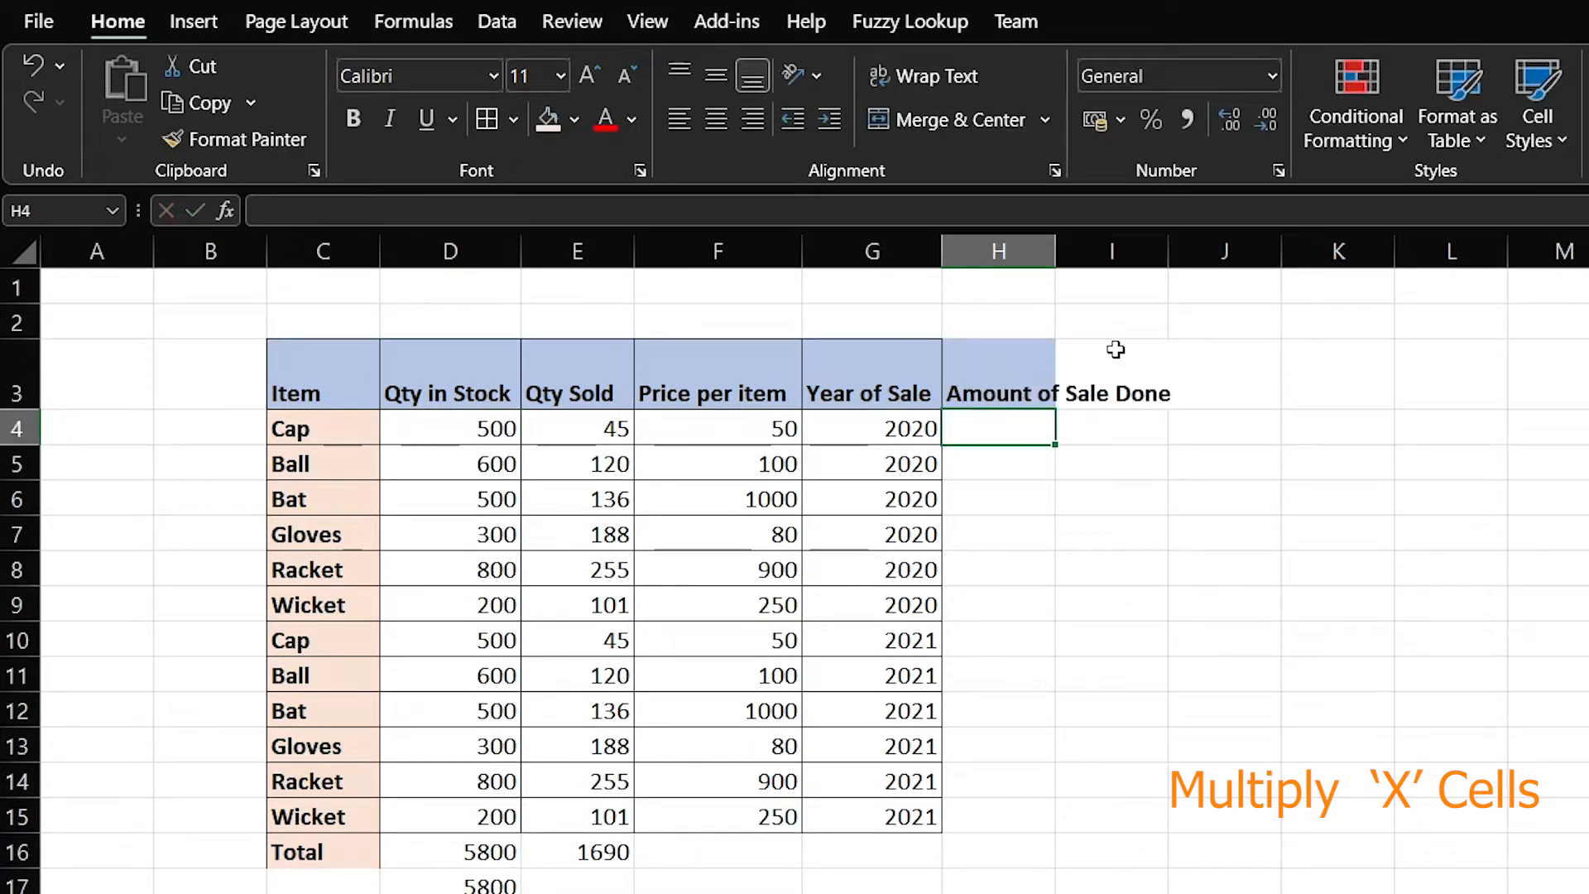
pyautogui.doubleClick(1054, 247)
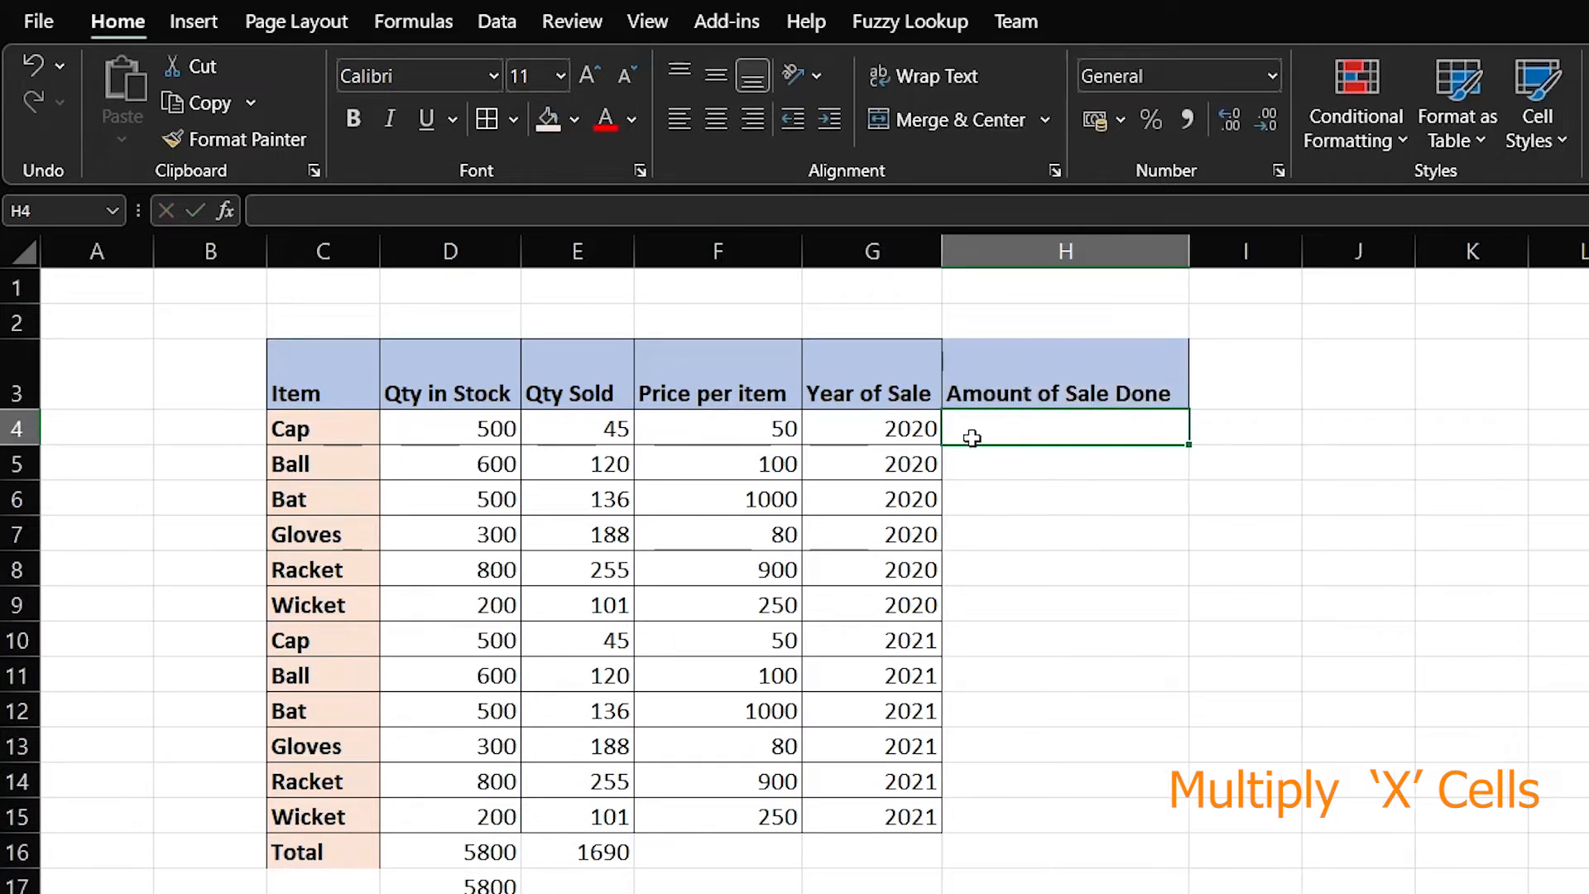
pyautogui.click(1042, 490)
# Enter =E4*F4 in H4 to get the Cap row's amount of 2250
pyautogui.click(1048, 439)
pyautogui.write('=')
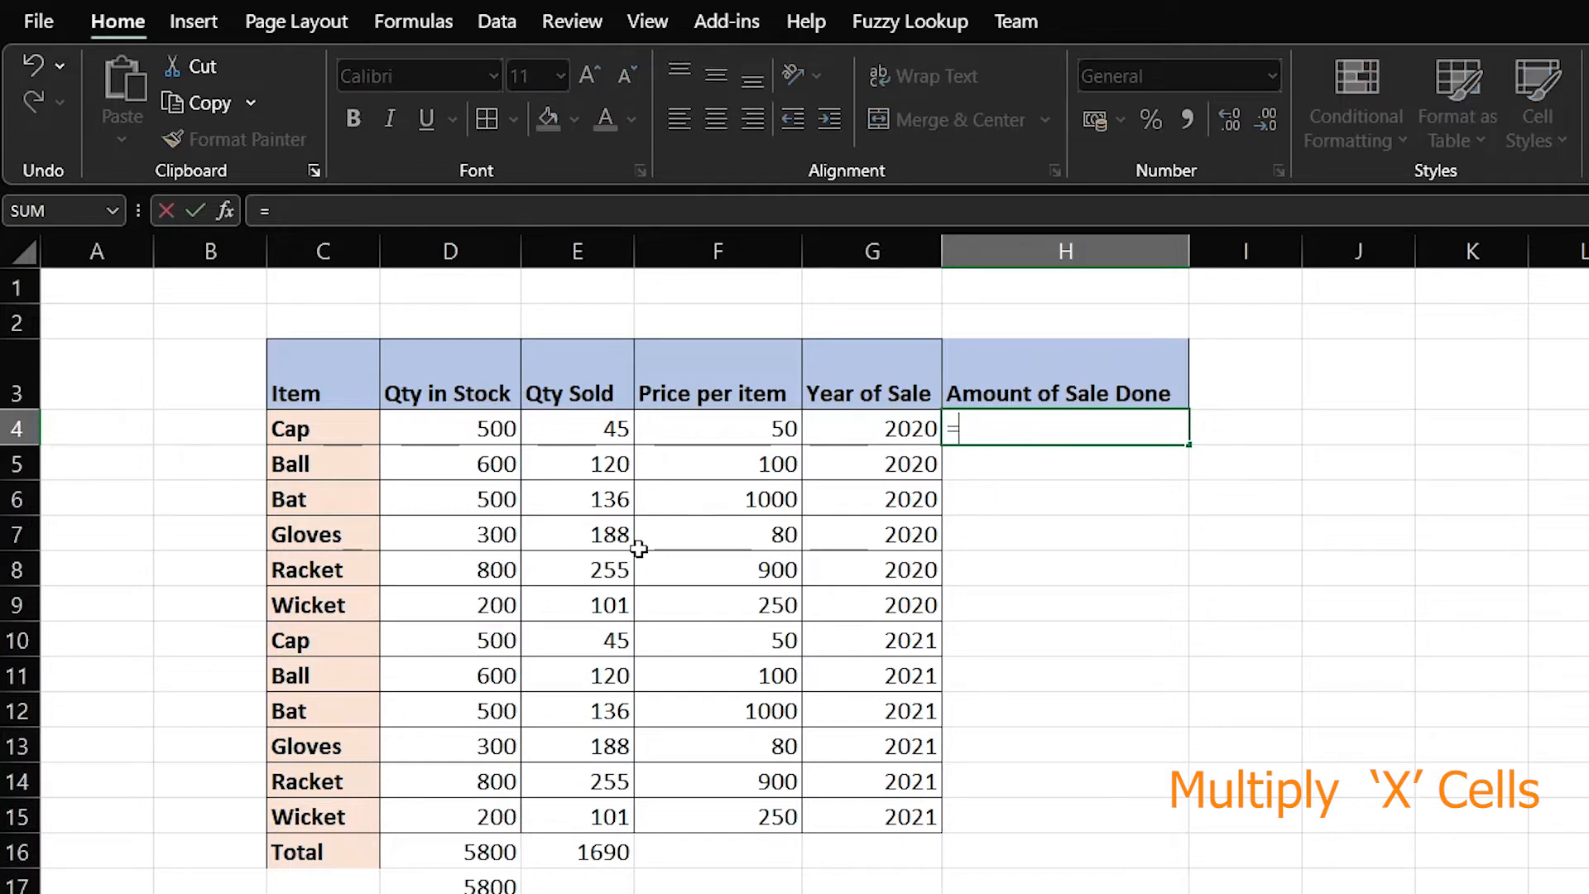
pyautogui.click(589, 430)
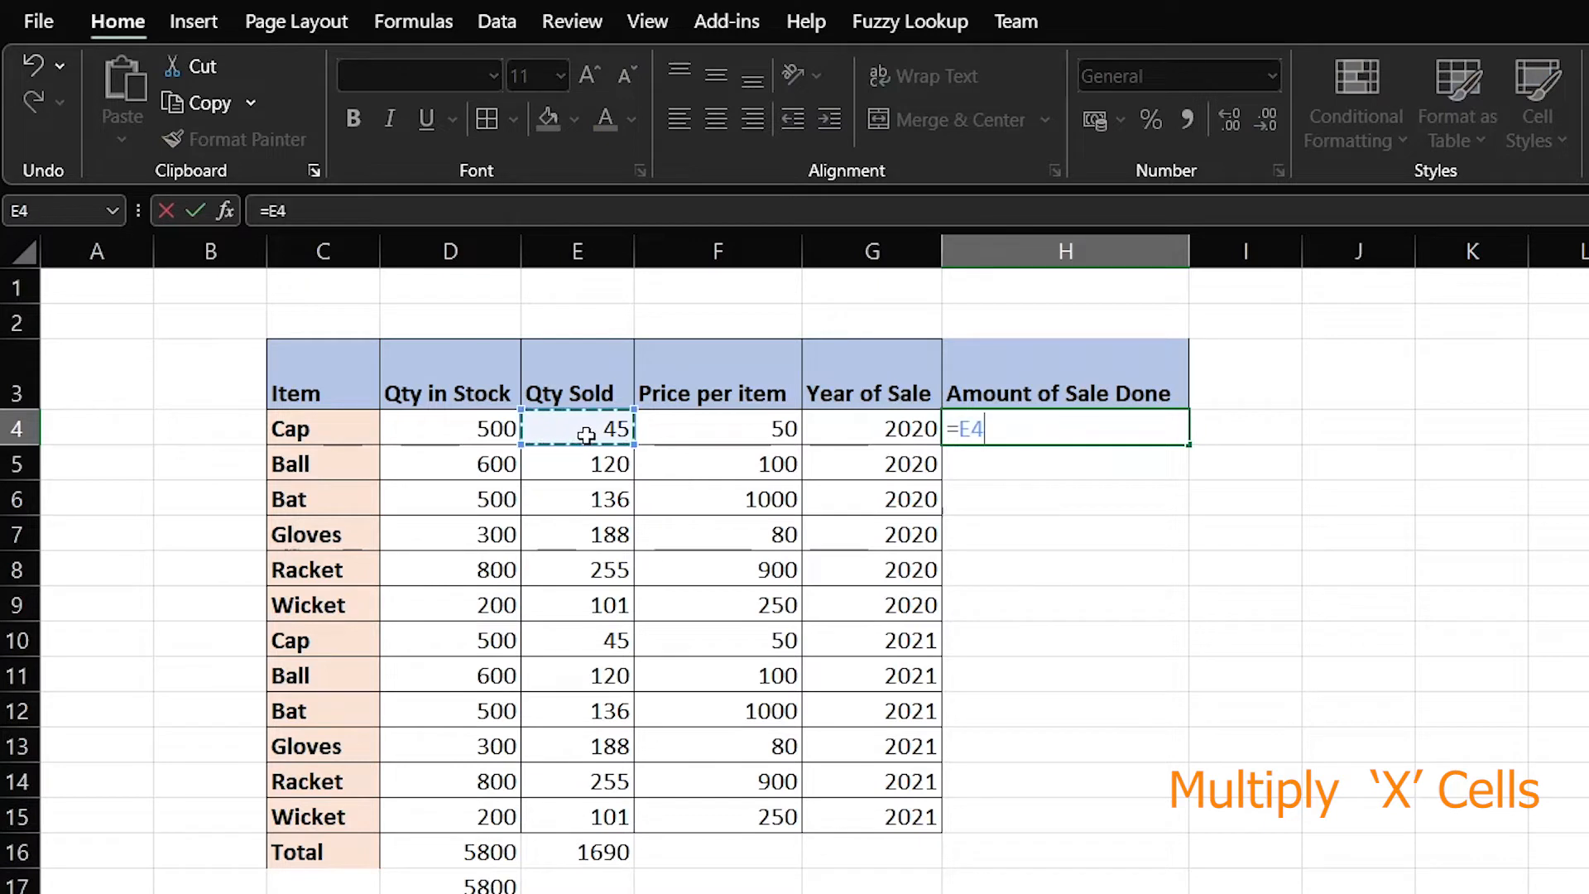
pyautogui.write('*')
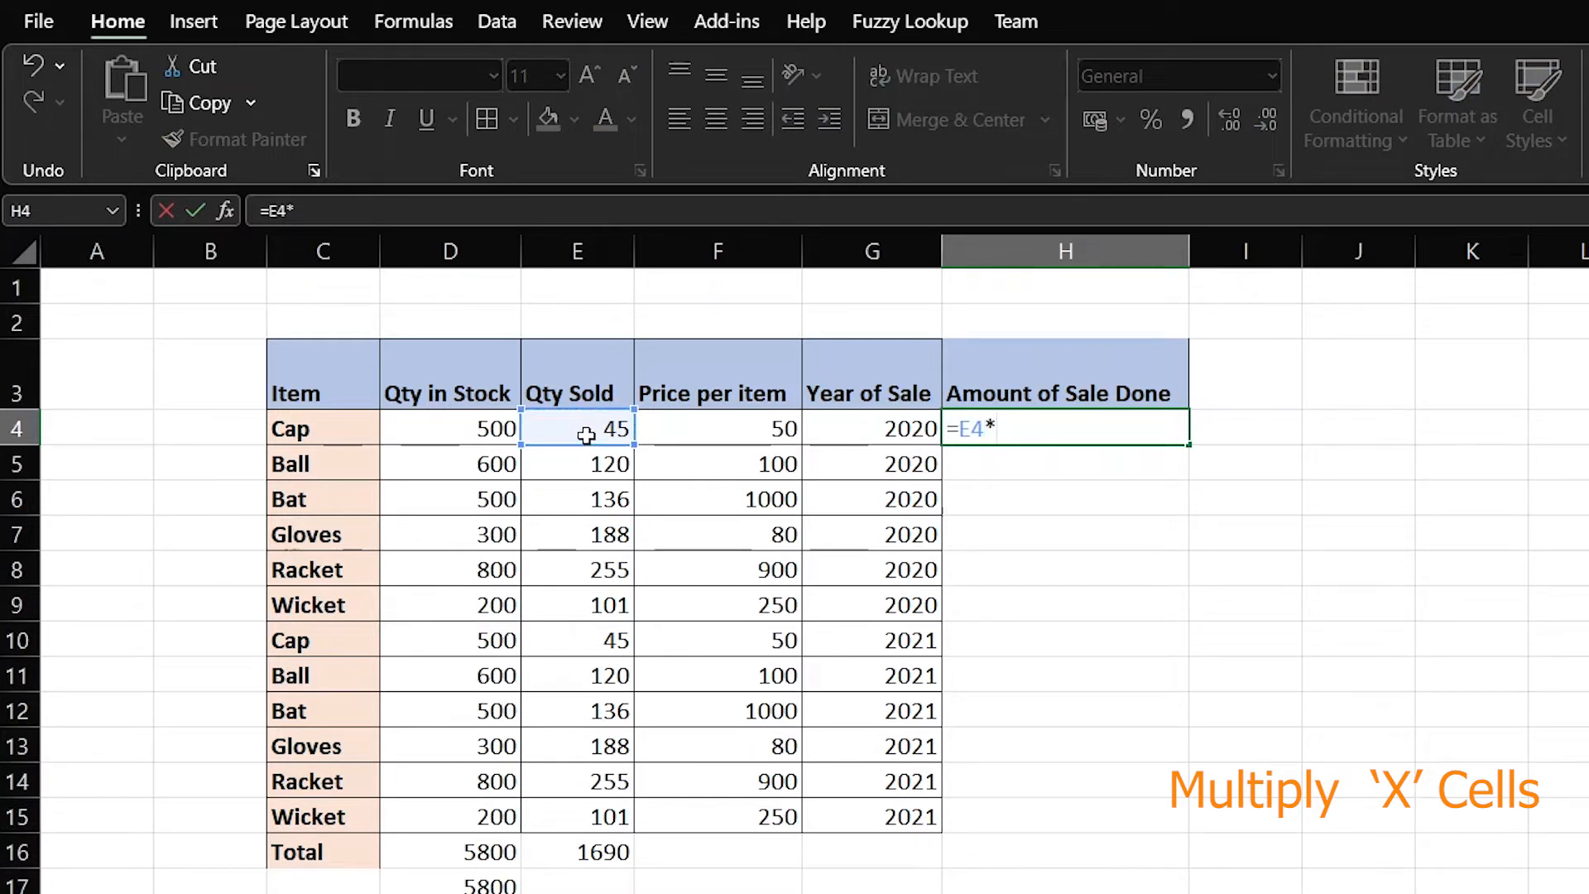
pyautogui.click(697, 431)
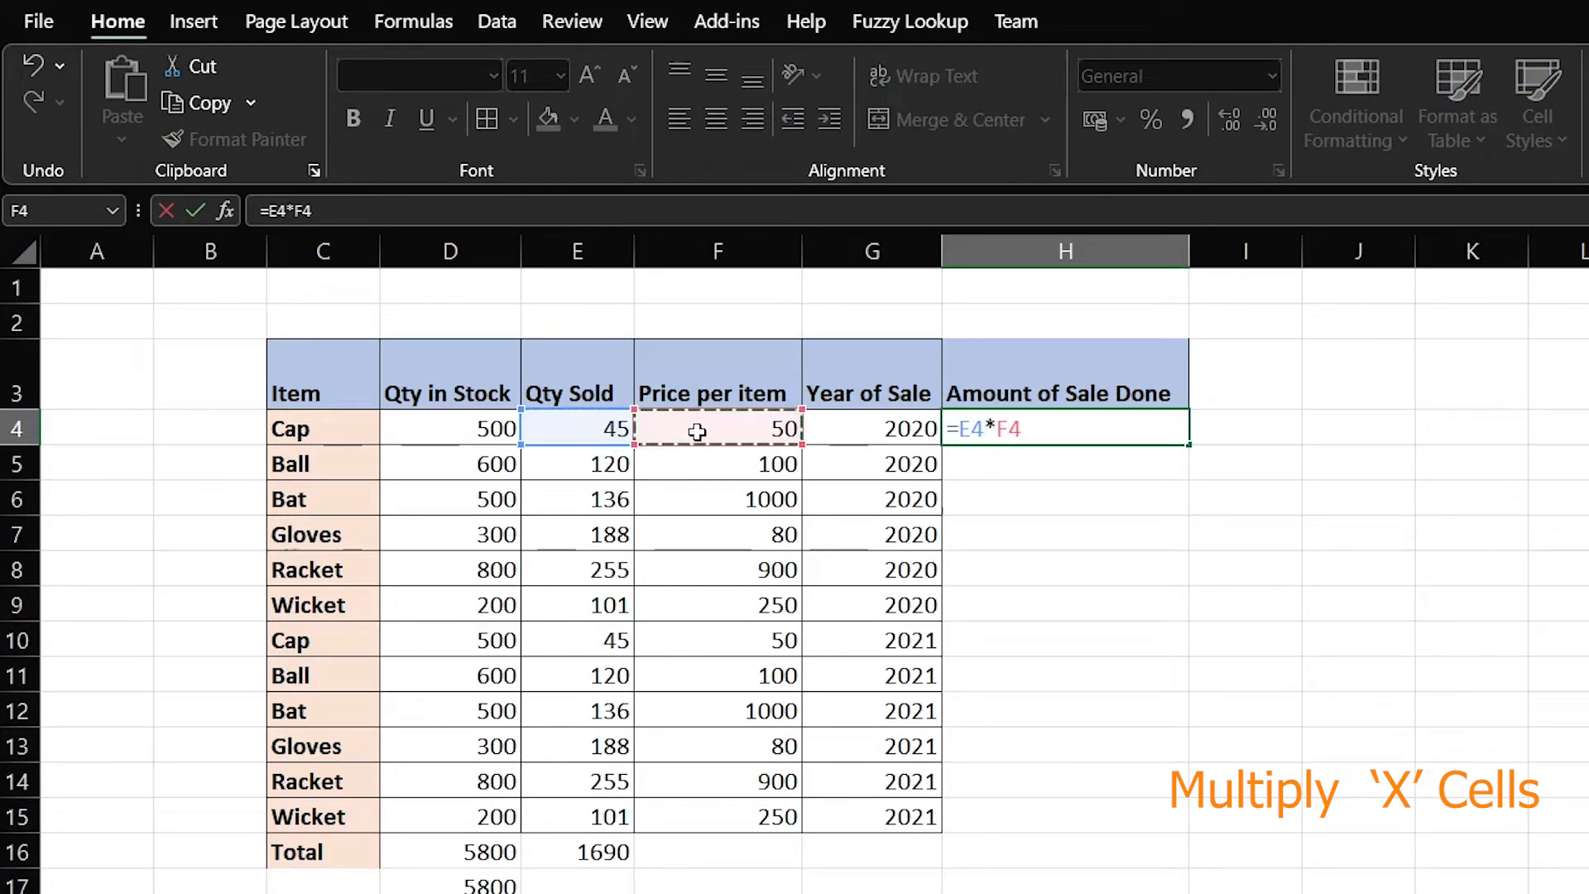
pyautogui.press('Return')
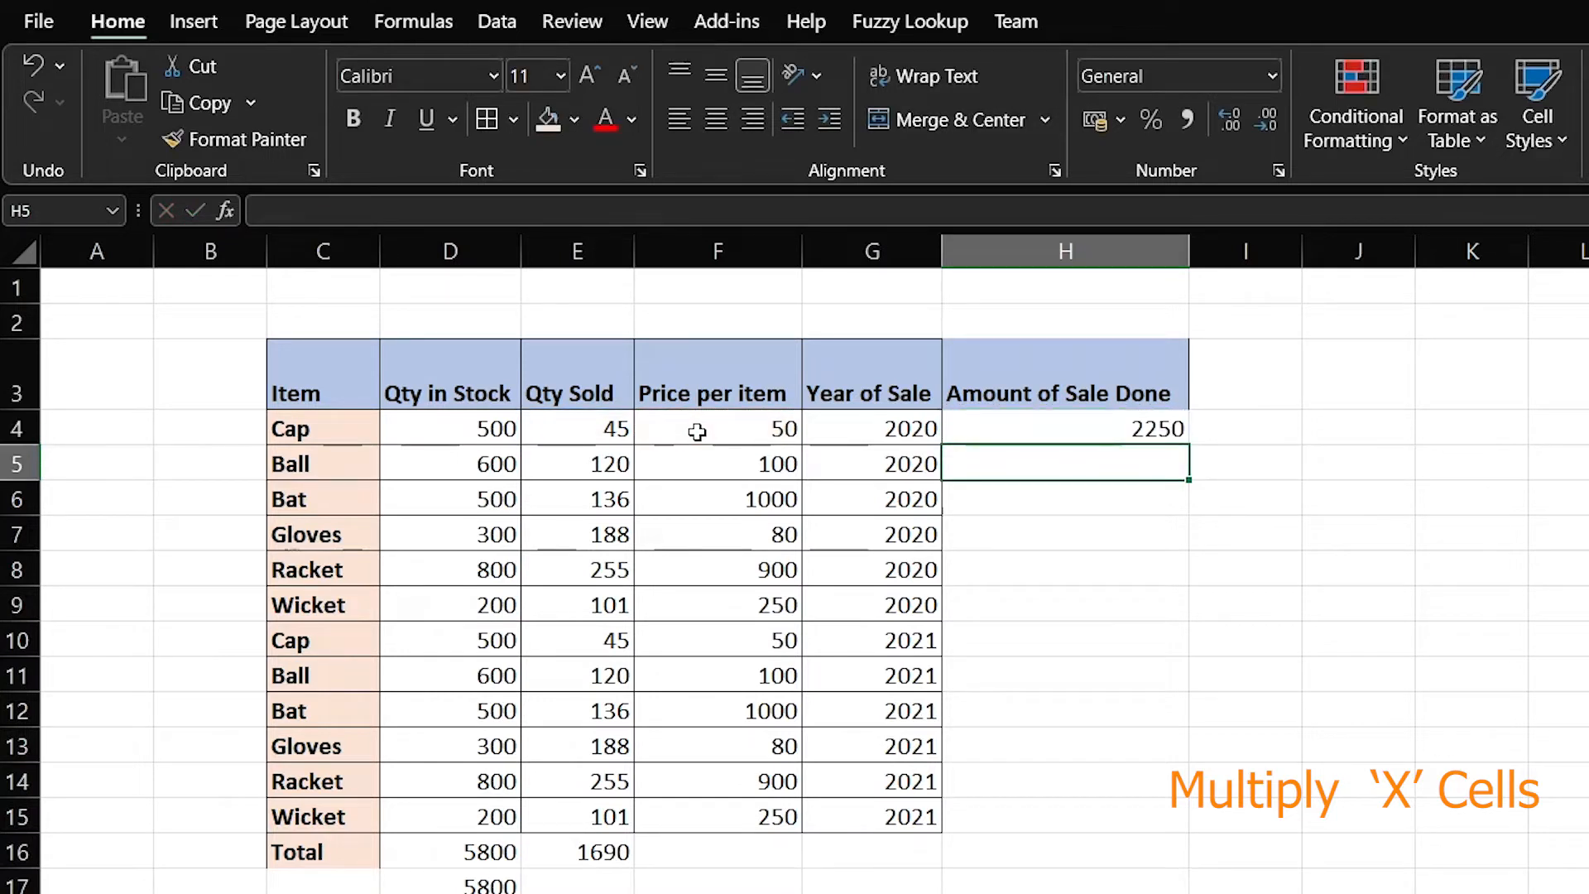
# Inspect the H4 formula to confirm it multiplies E4 by F4
pyautogui.press('Up')
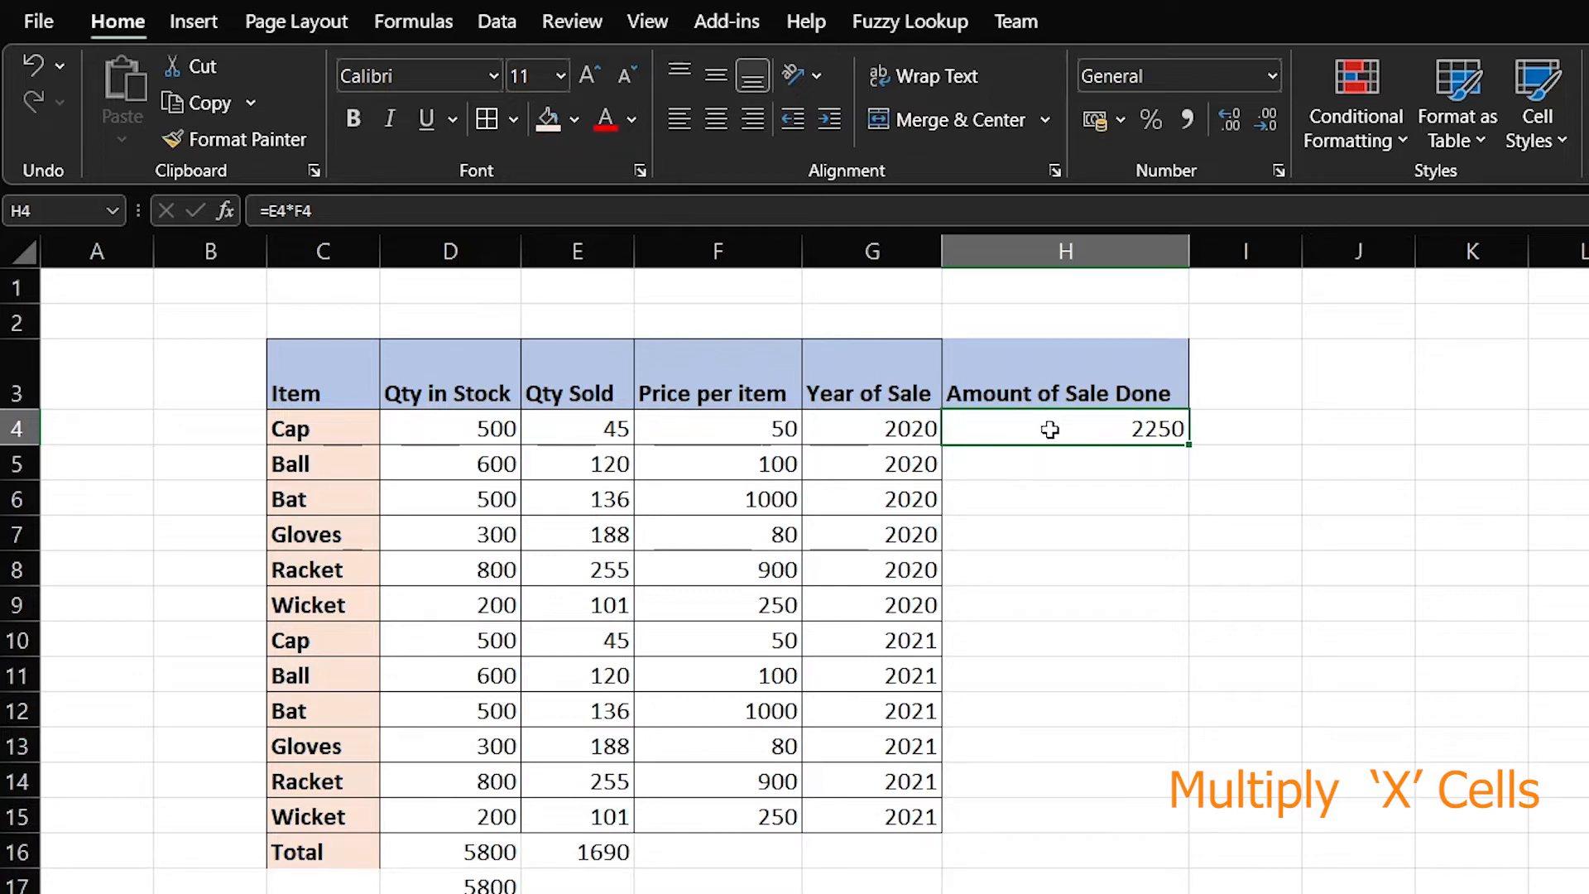
pyautogui.click(1110, 461)
pyautogui.click(1101, 426)
pyautogui.doubleClick(1096, 429)
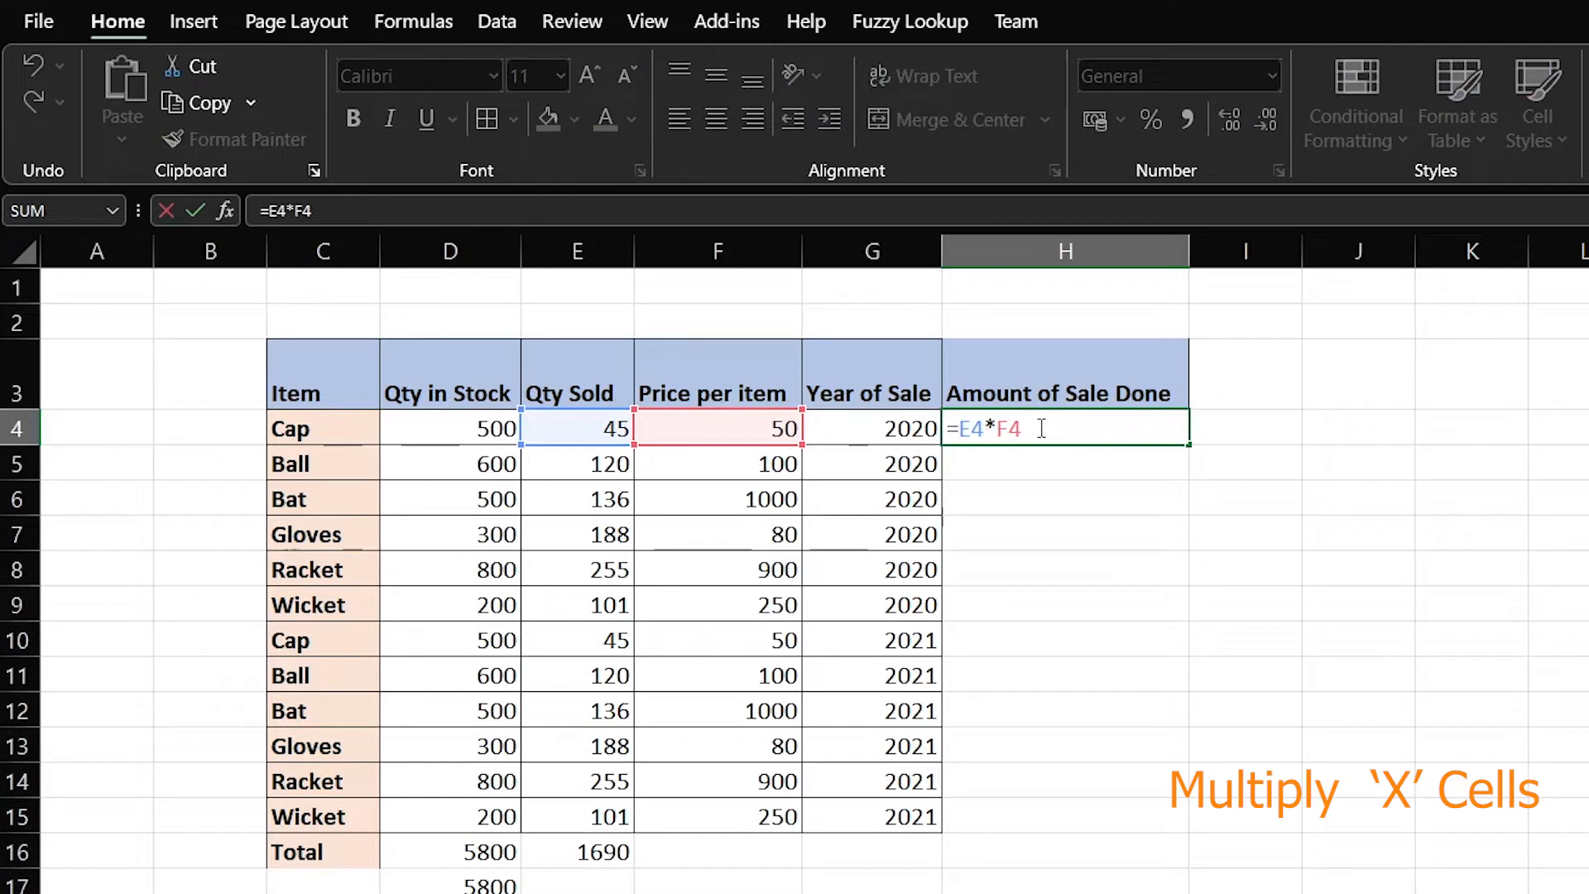
pyautogui.press('Escape')
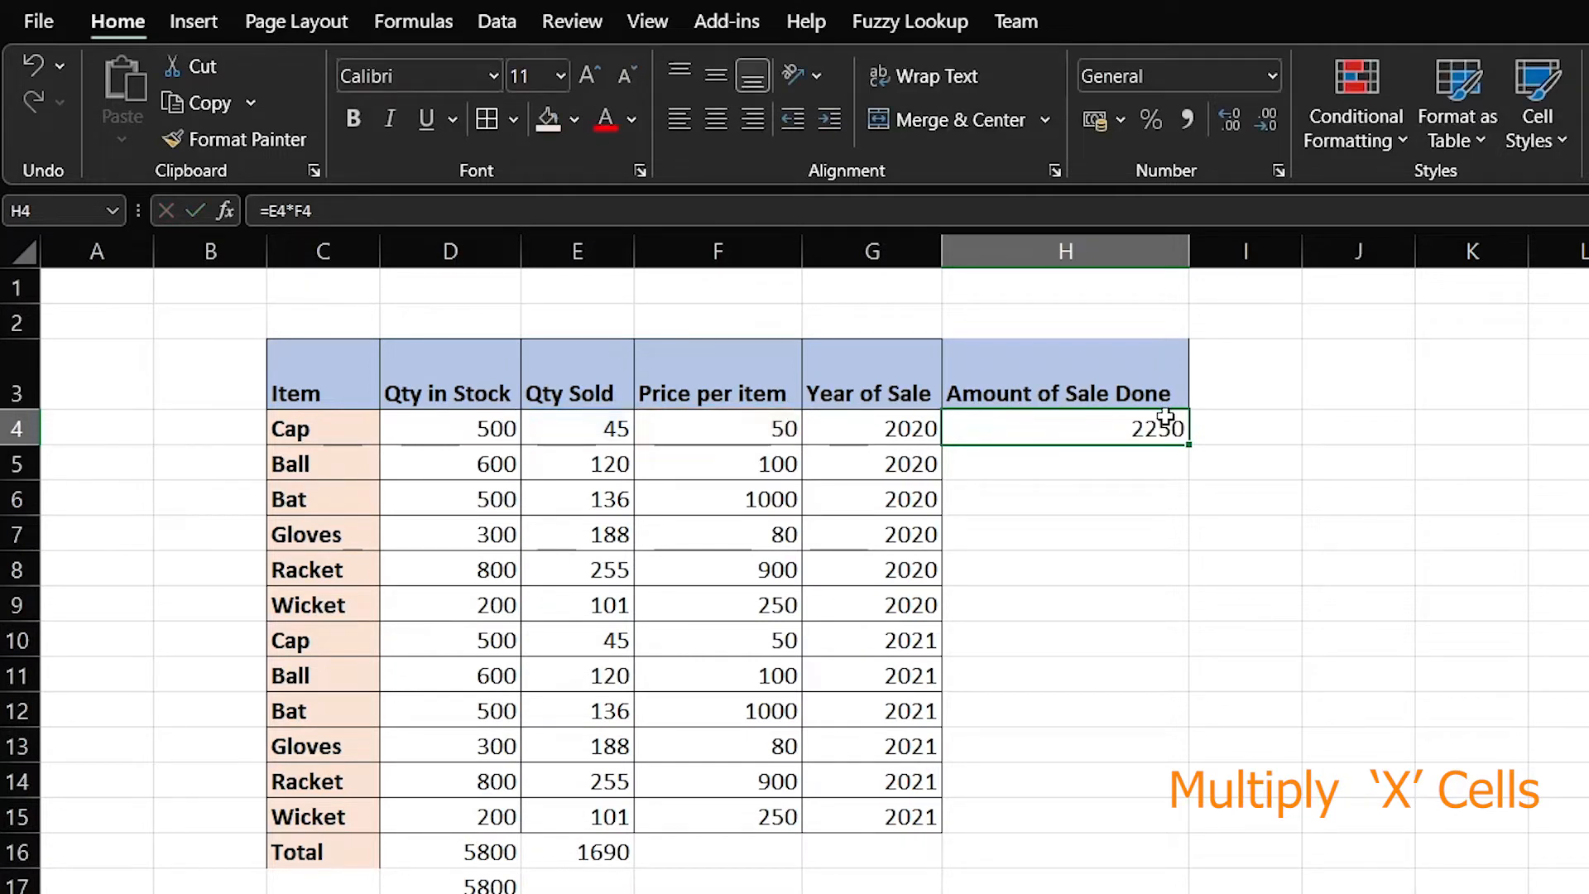
pyautogui.doubleClick(1147, 431)
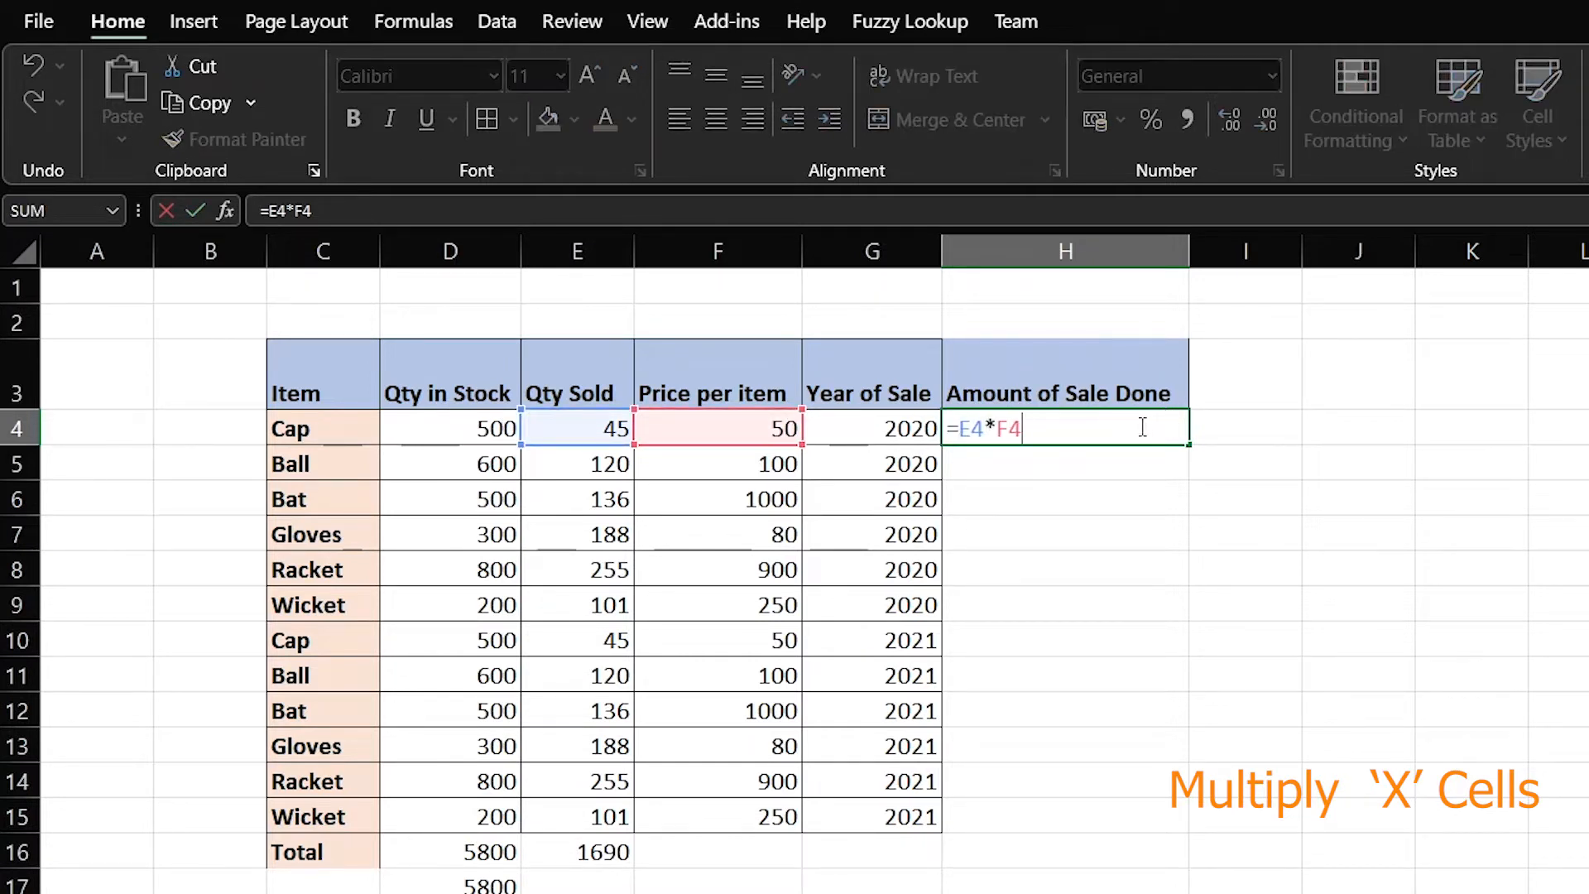
pyautogui.press('Escape')
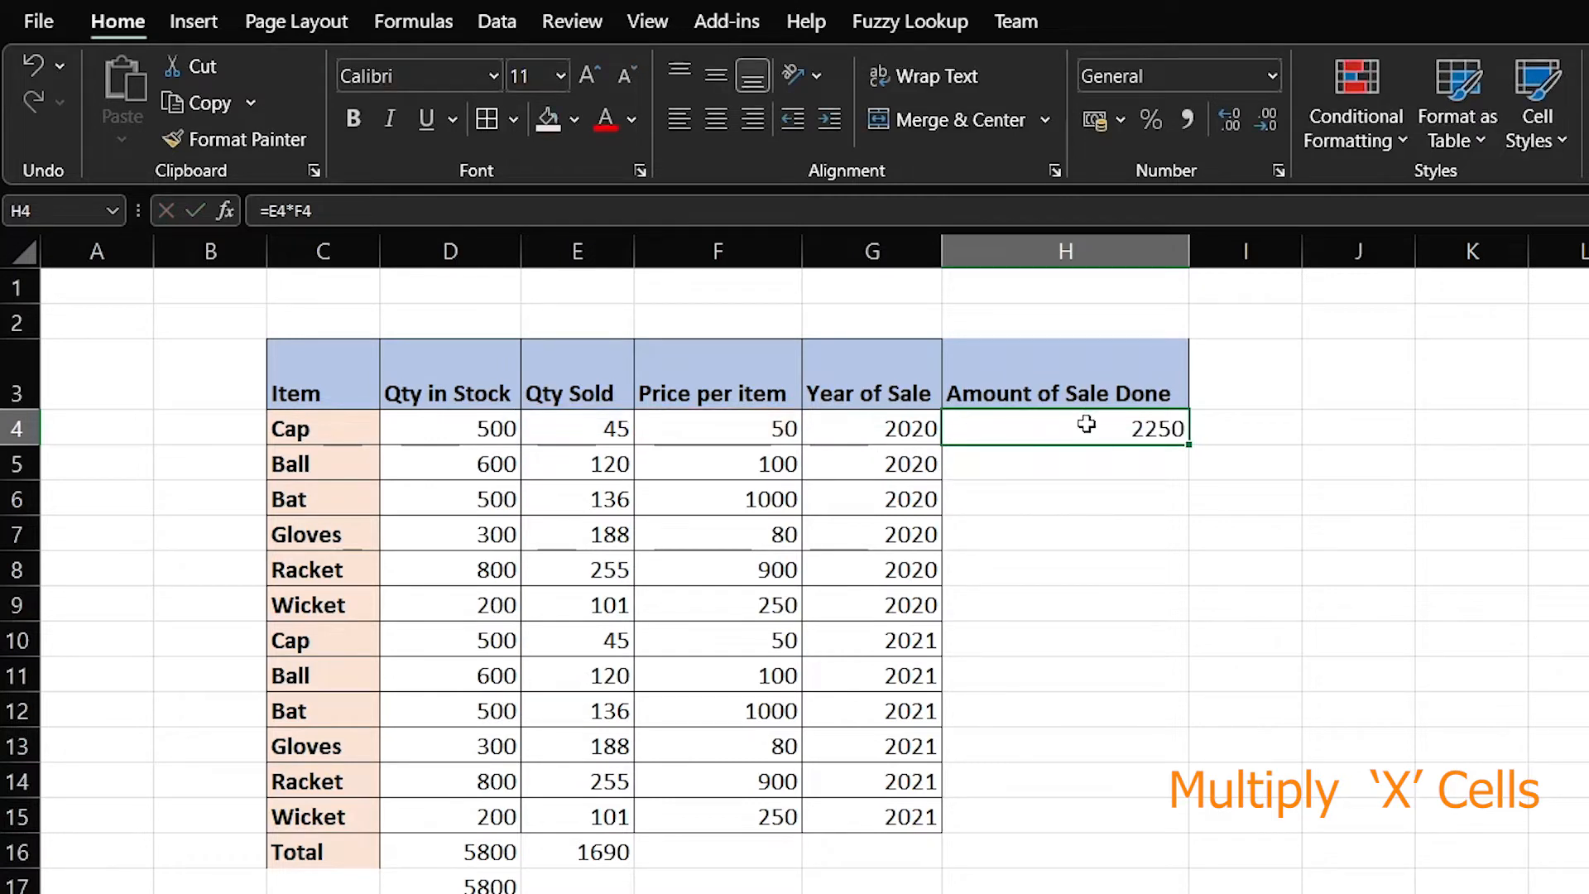
pyautogui.doubleClick(1083, 429)
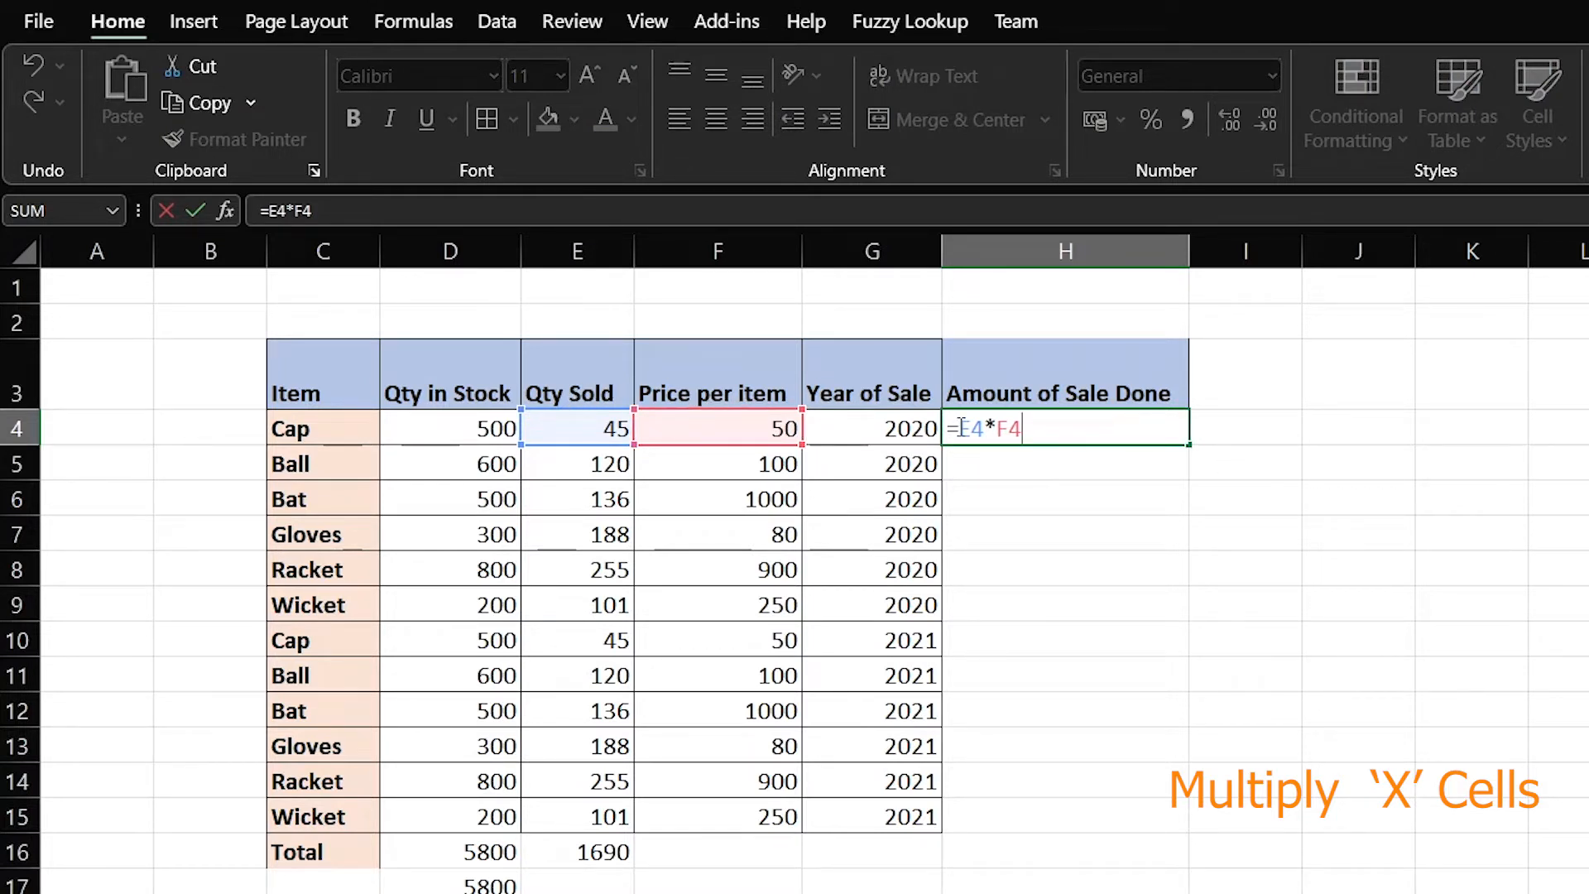
pyautogui.hotkey('ctrl', 'Return')
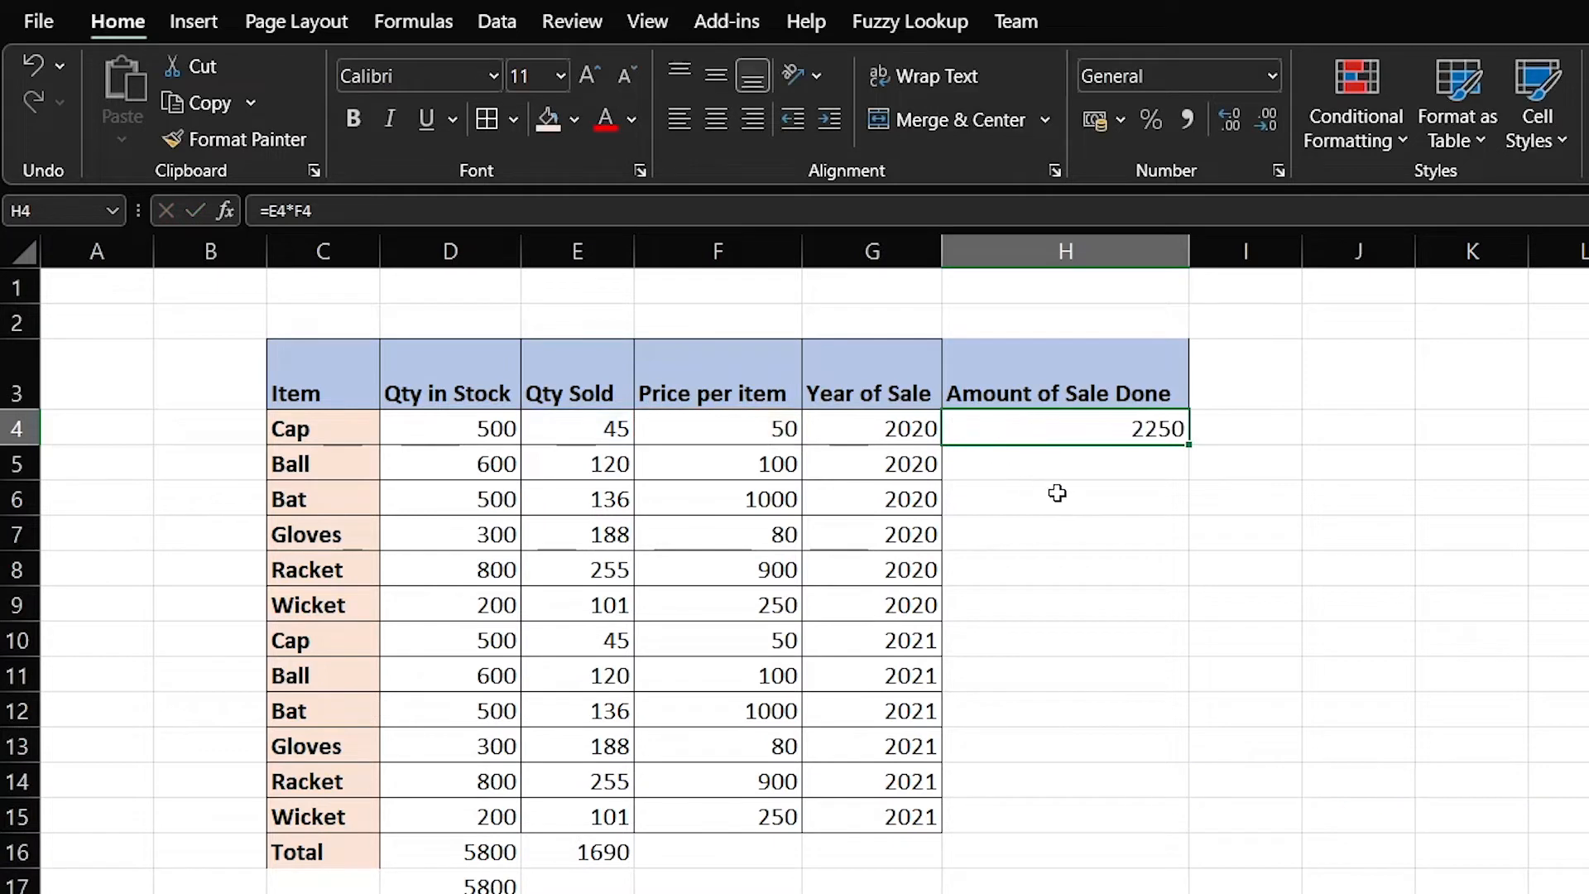
pyautogui.click(1041, 458)
pyautogui.moveTo(1041, 458); pyautogui.dragTo(1025, 806)
# Enter =E5*F5 in H5 for the Ball row's sale amount
pyautogui.click(1104, 468)
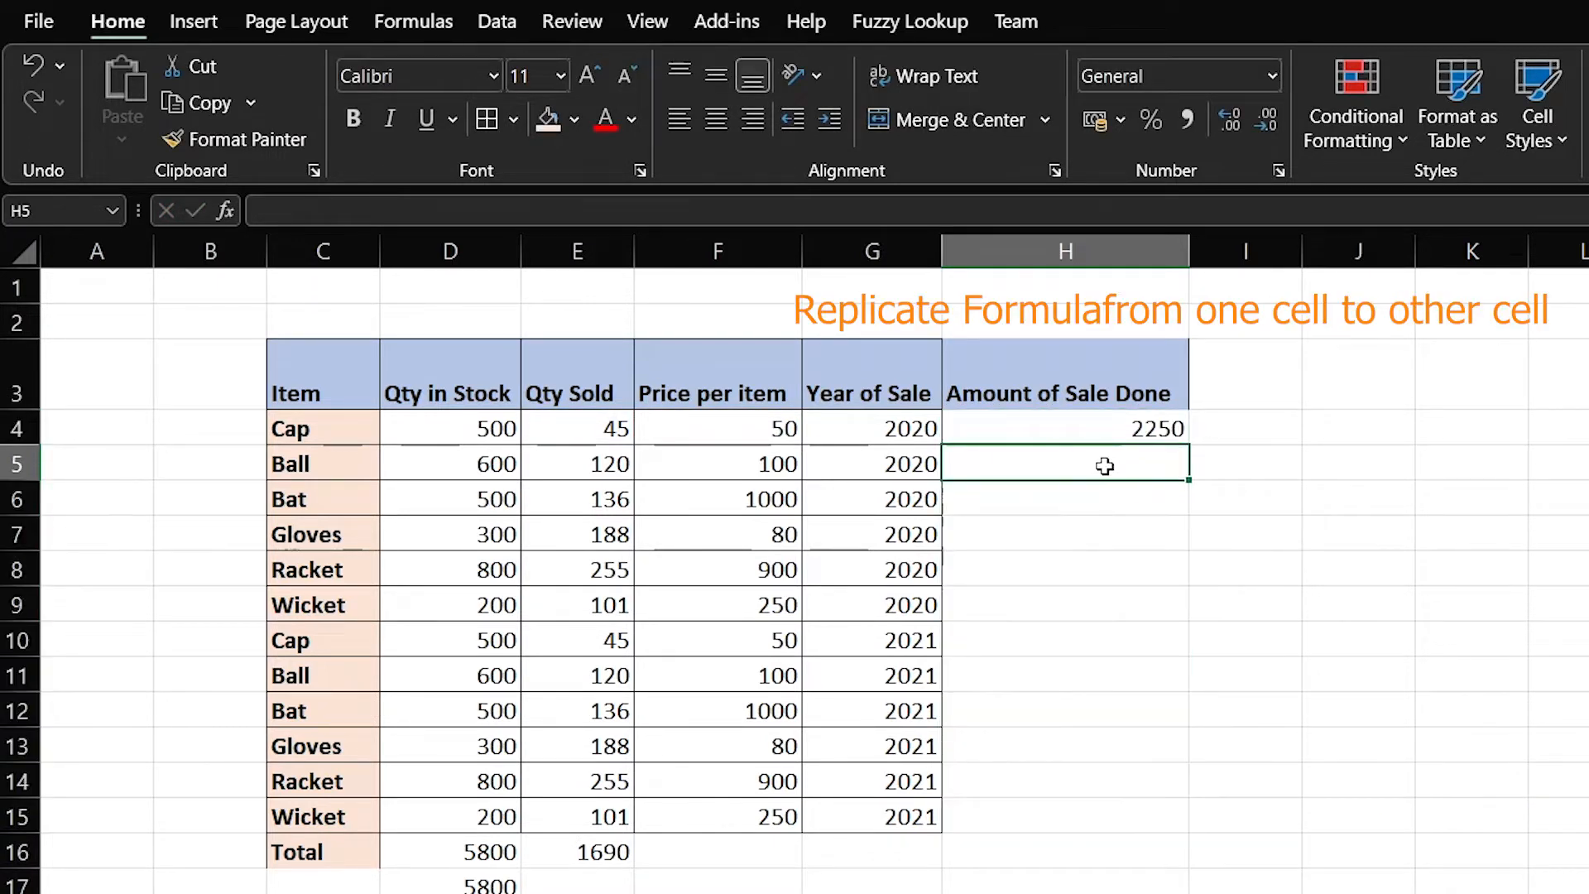
pyautogui.write('=')
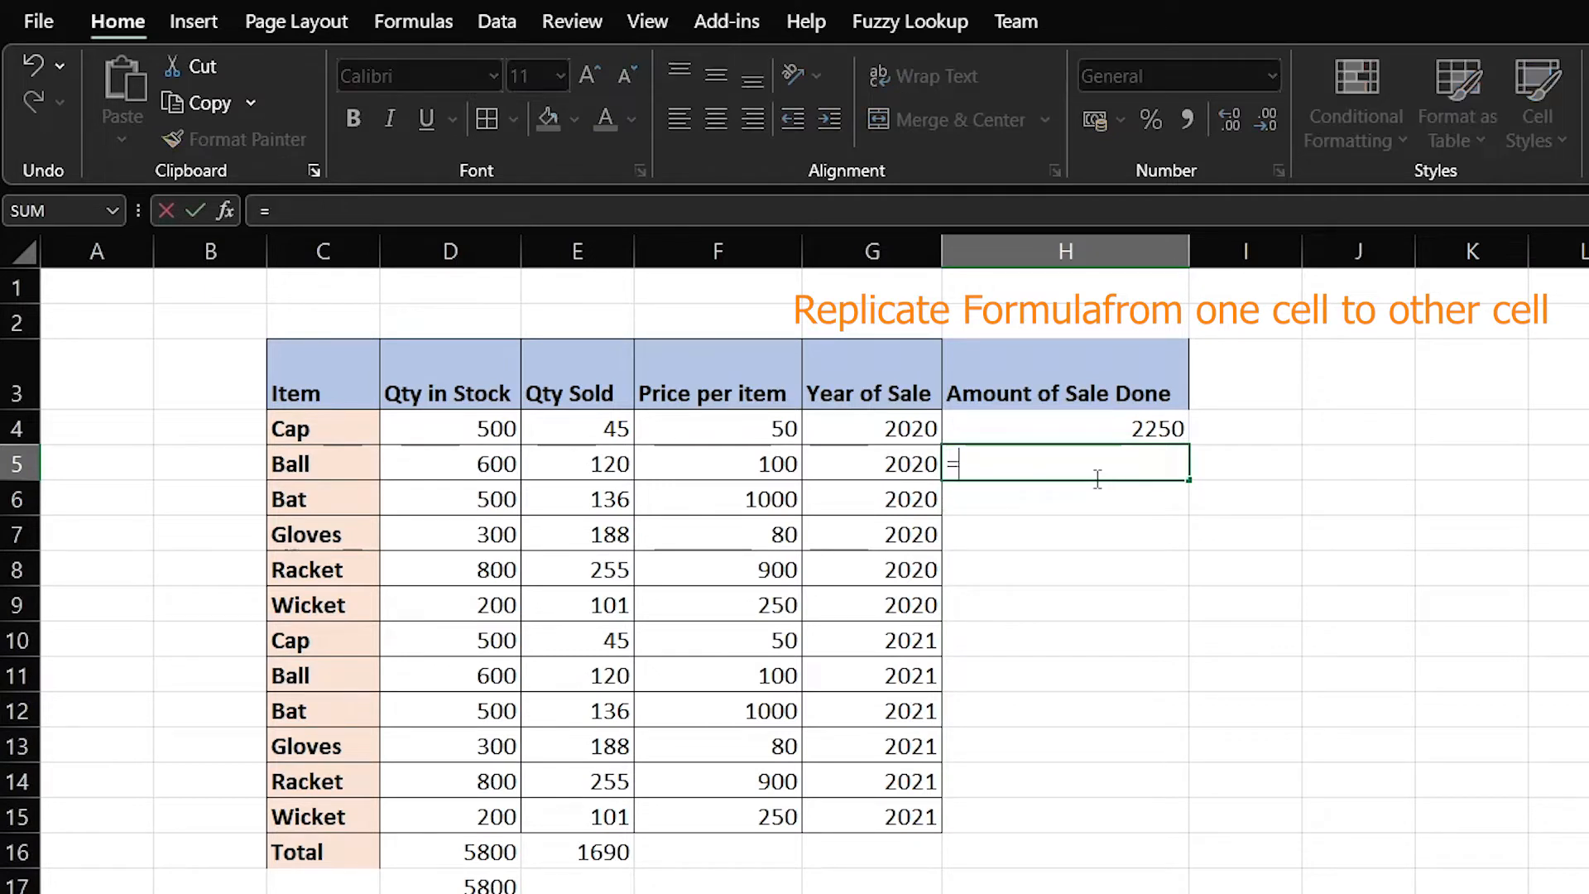
pyautogui.click(592, 496)
pyautogui.click(595, 466)
pyautogui.write('*')
pyautogui.click(725, 465)
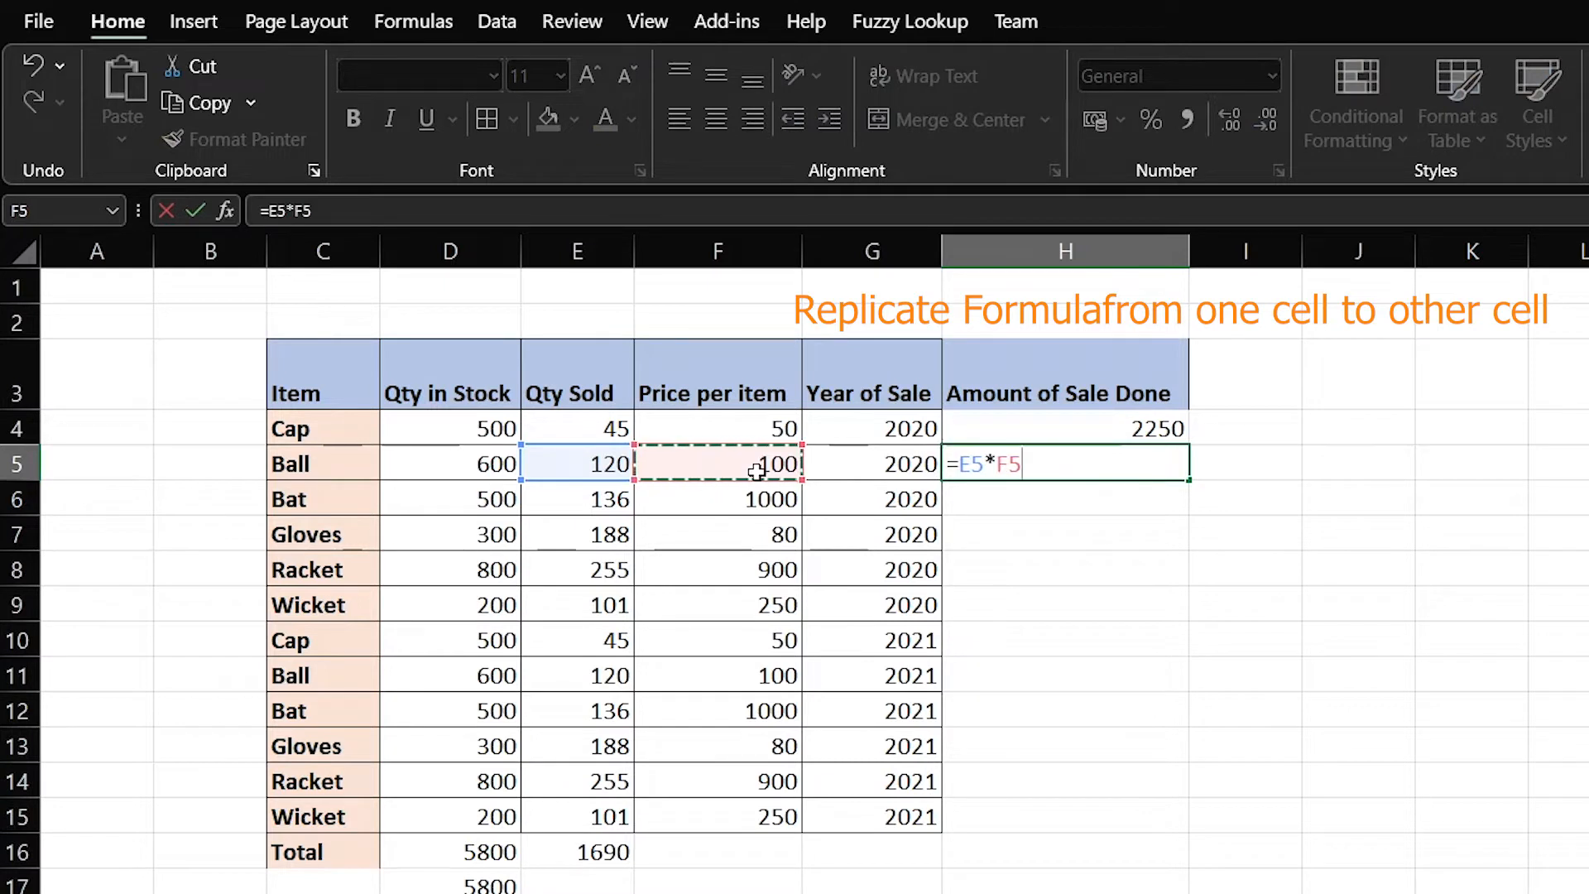
pyautogui.press('Return')
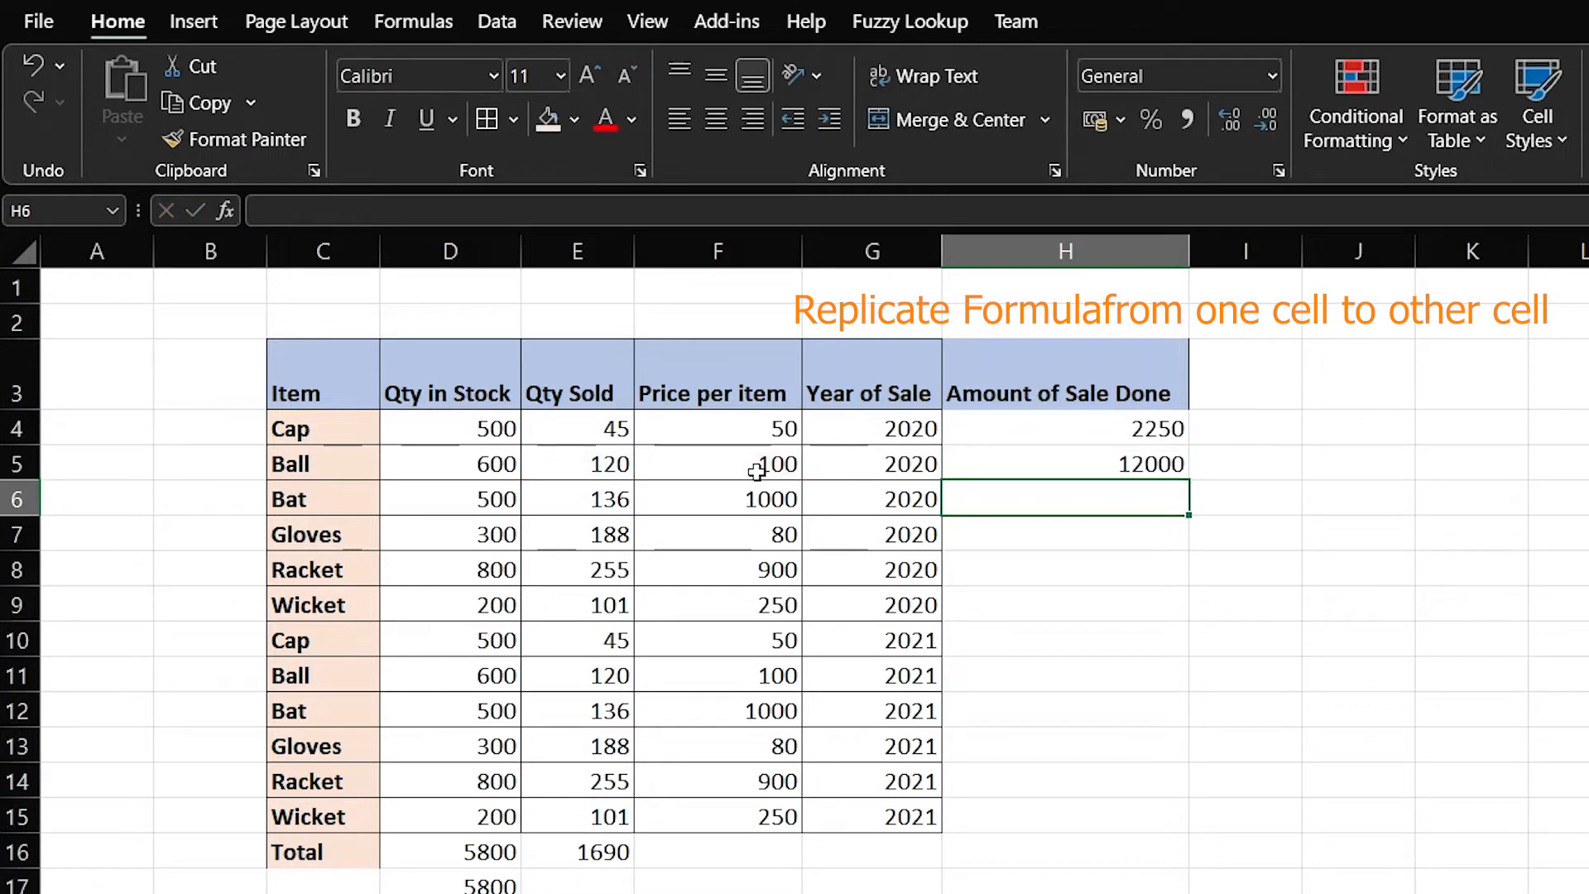
# Copy the H5 formula and paste it into H6:H15
pyautogui.press('Up')
pyautogui.hotkey('ctrl', 'c')
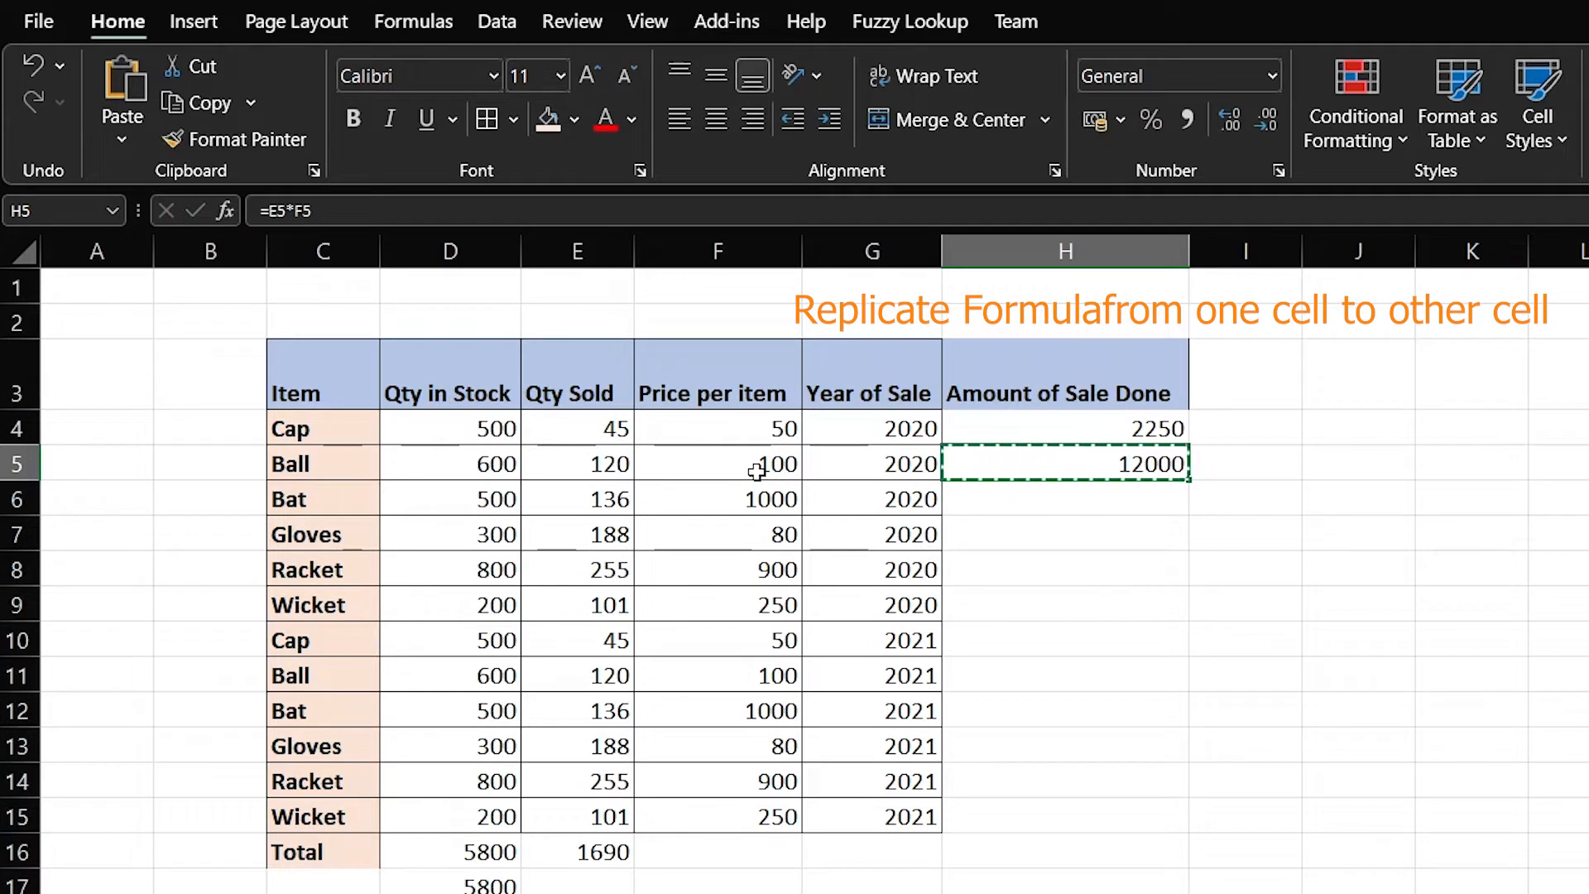
pyautogui.press('Down')
pyautogui.hotkey('shift', 'Down')
pyautogui.hotkey('shift', 'Down')
pyautogui.hotkey('shift', 'Down')
pyautogui.hotkey('shift', 'Down')
pyautogui.hotkey('shift', 'Down')
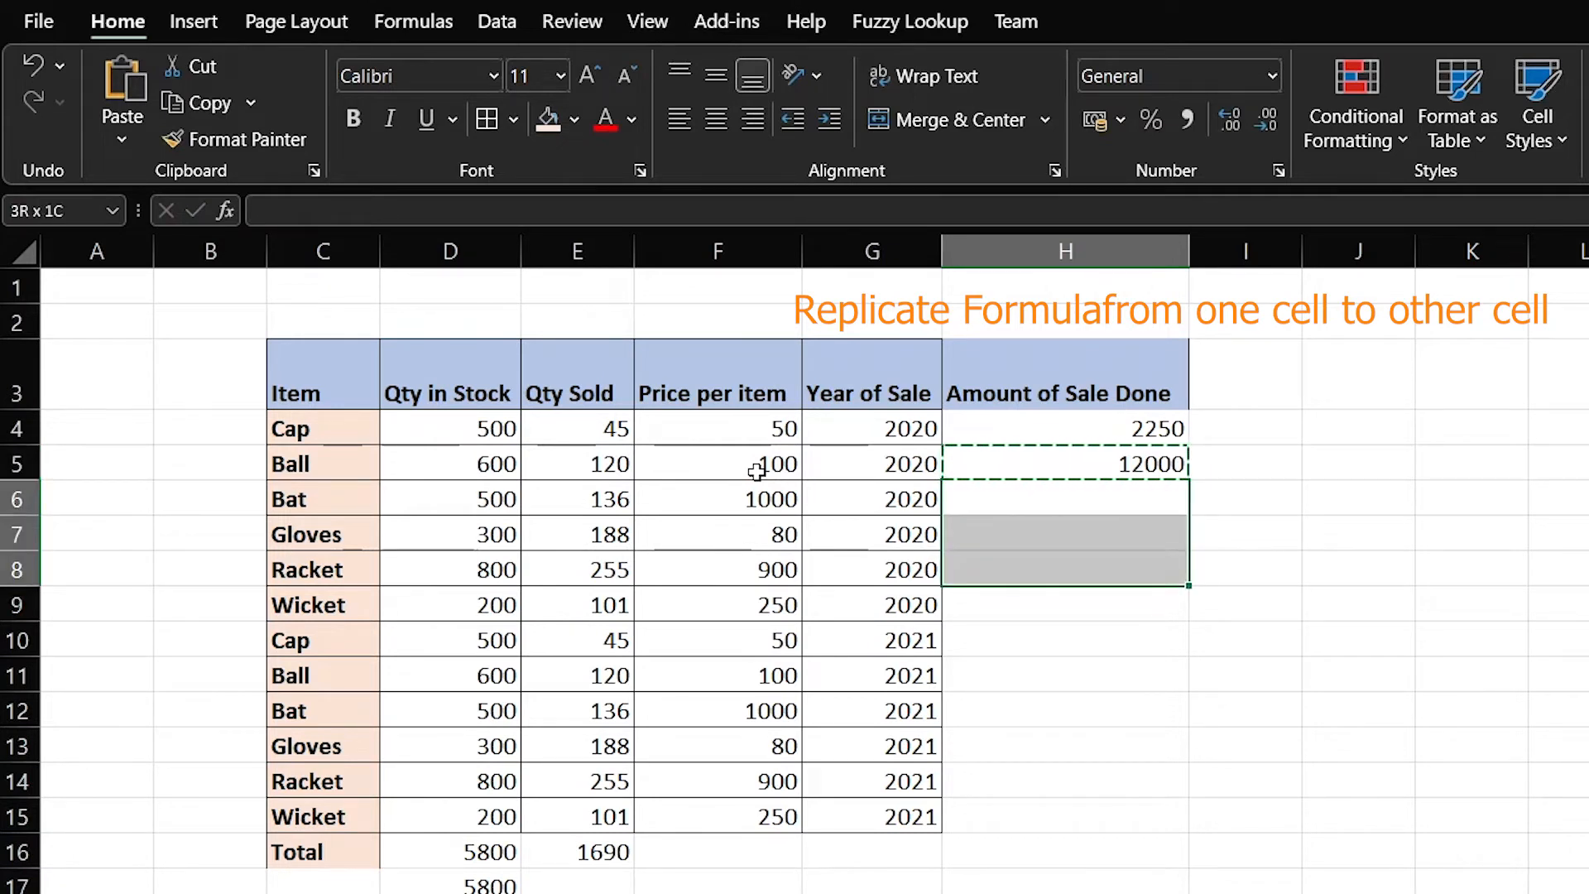
pyautogui.hotkey('shift', 'Down')
pyautogui.hotkey('shift', 'Down')
pyautogui.hotkey('shift', 'Down')
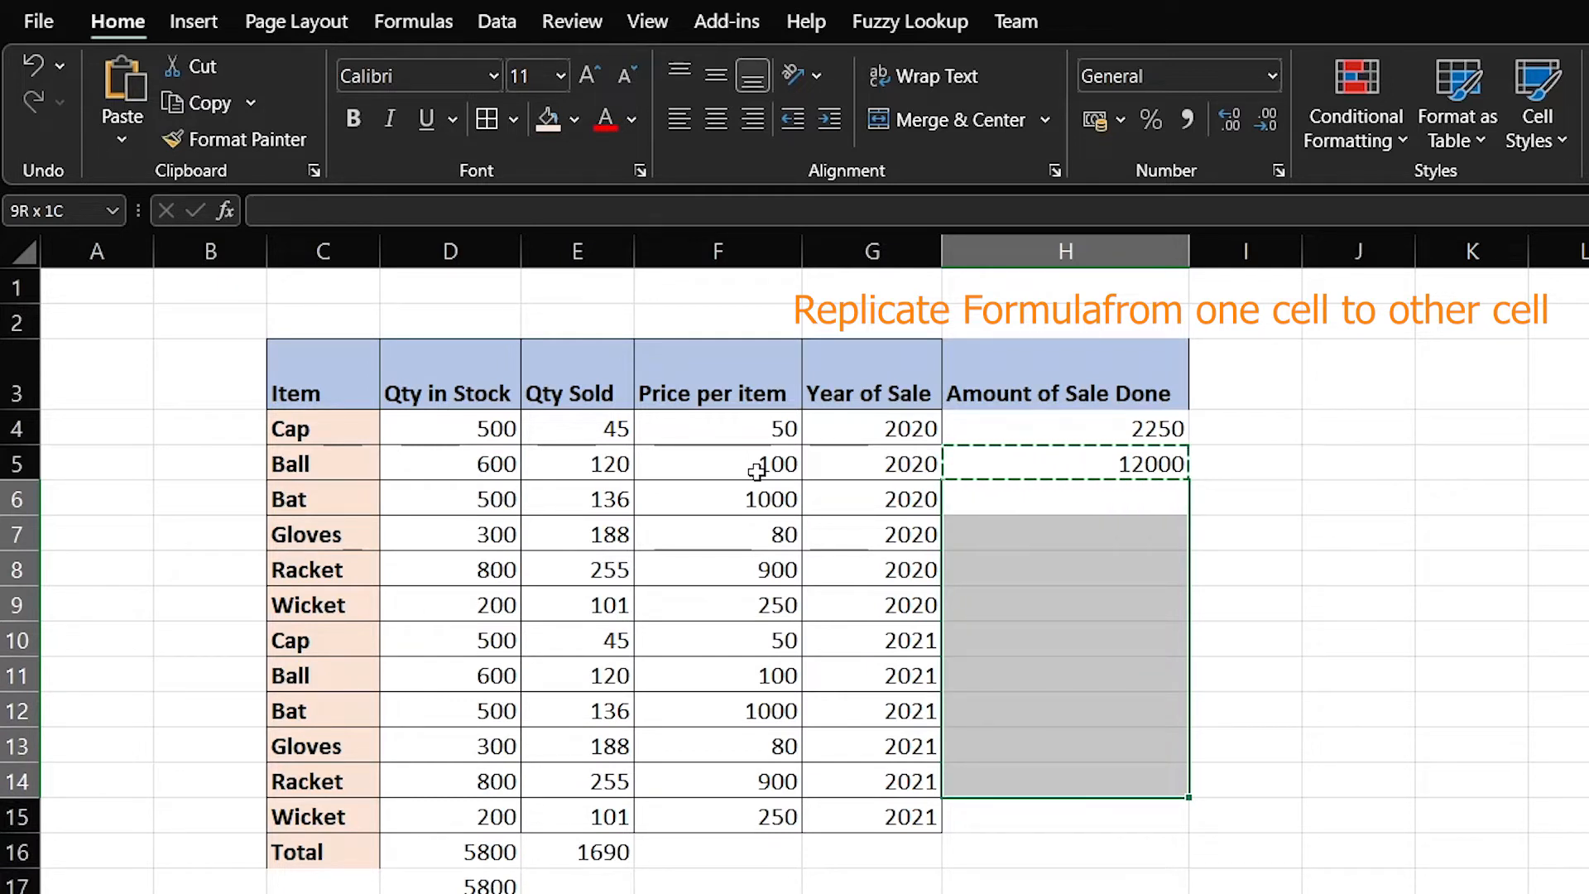
pyautogui.hotkey('shift', 'Down')
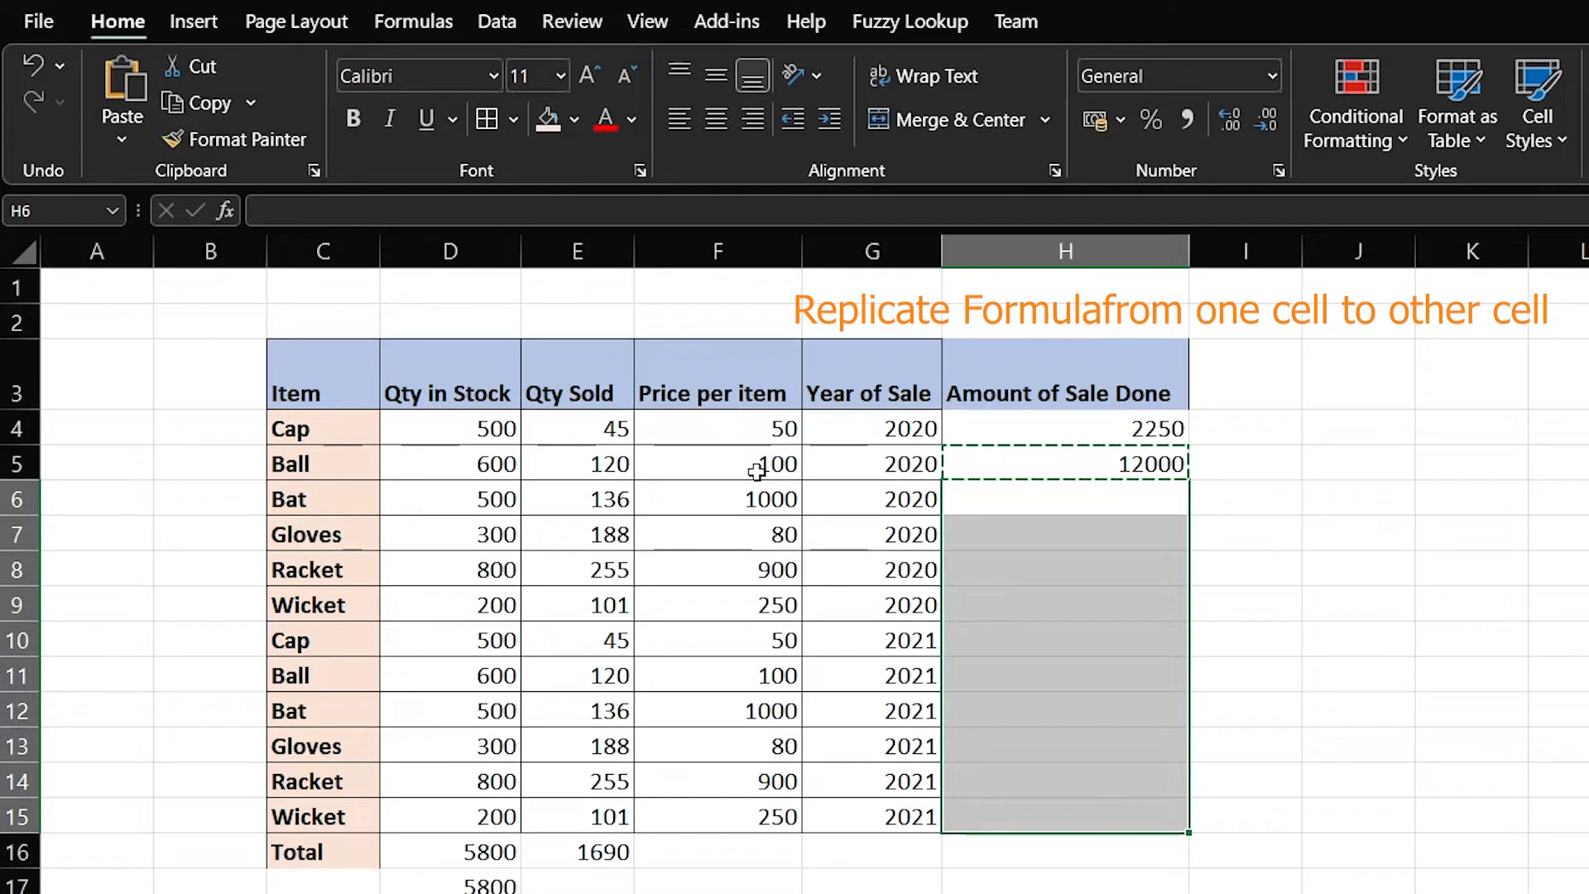
pyautogui.press('Return')
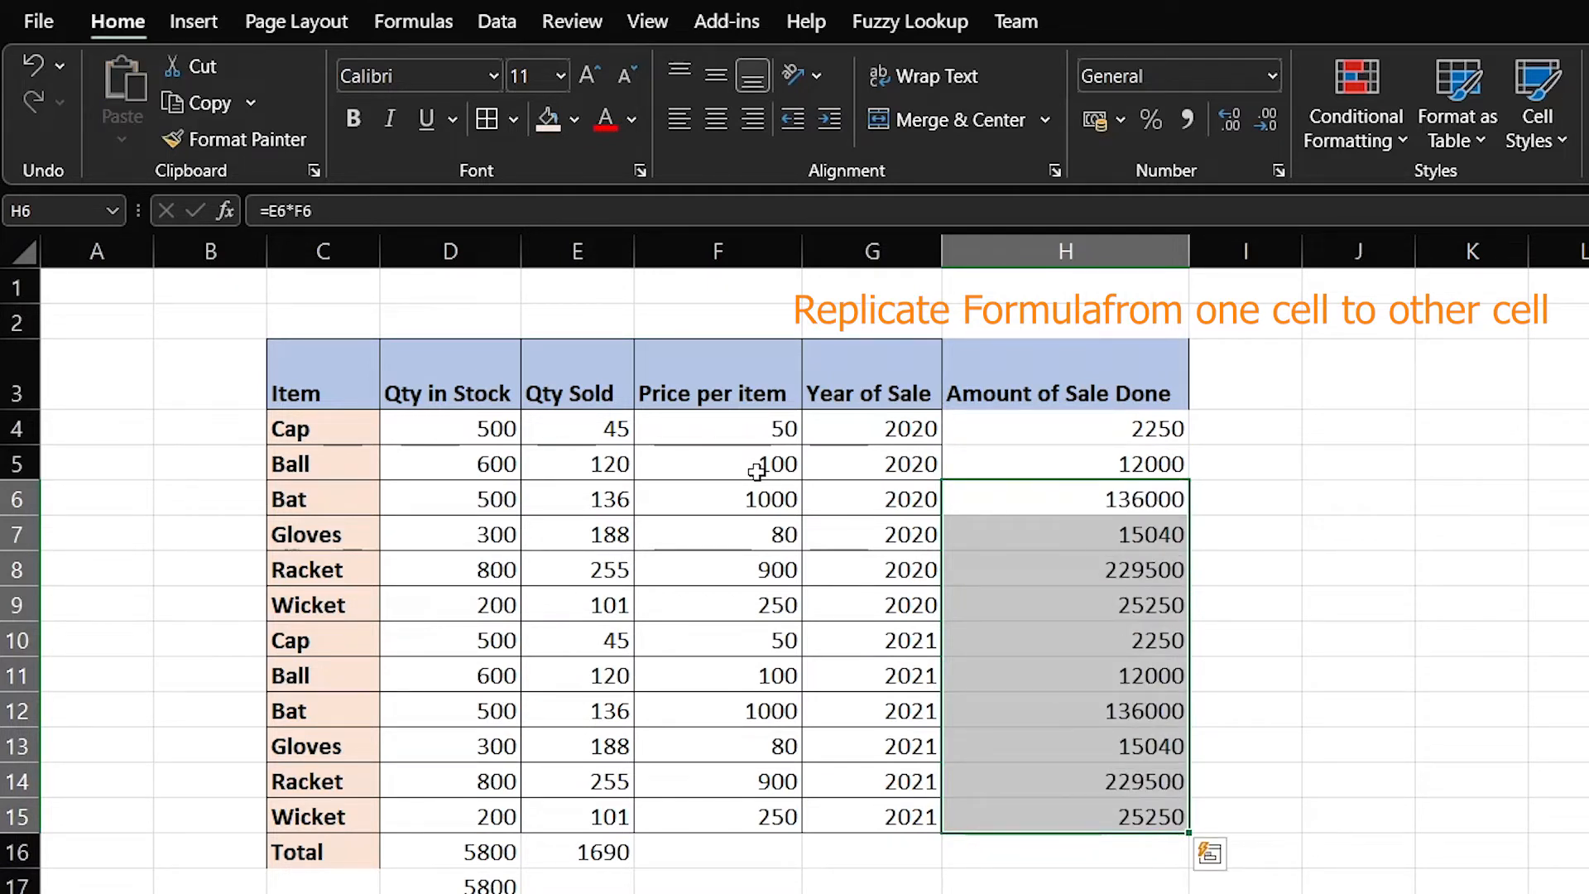
# Paste the amount formula again into each row from Bat down to the last Wicket
pyautogui.press('Up')
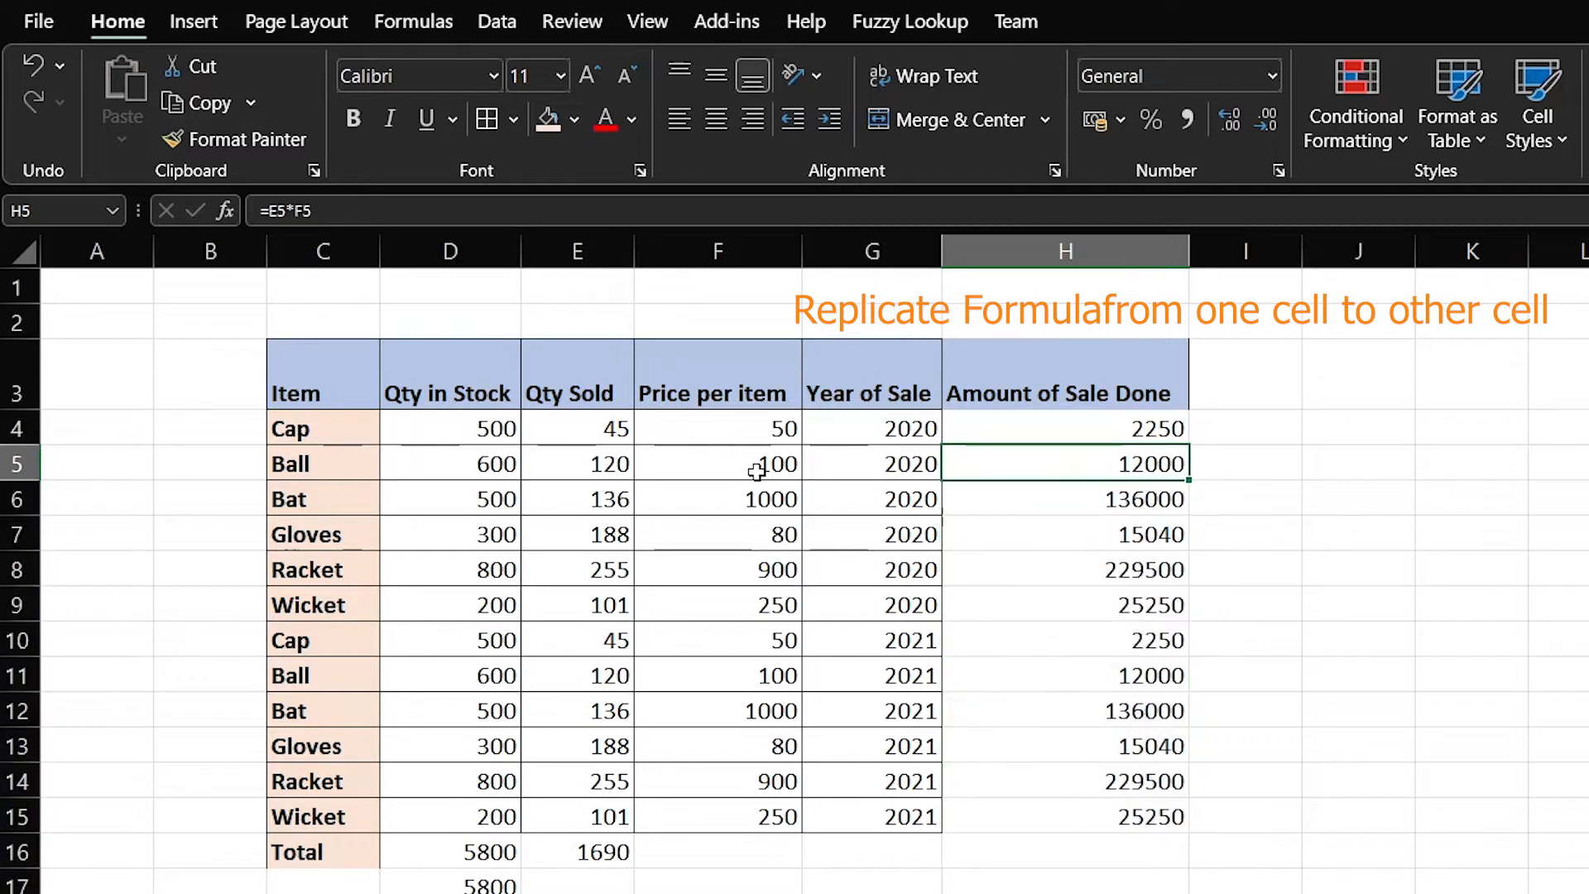
pyautogui.hotkey('ctrl', 'c')
pyautogui.press('Down')
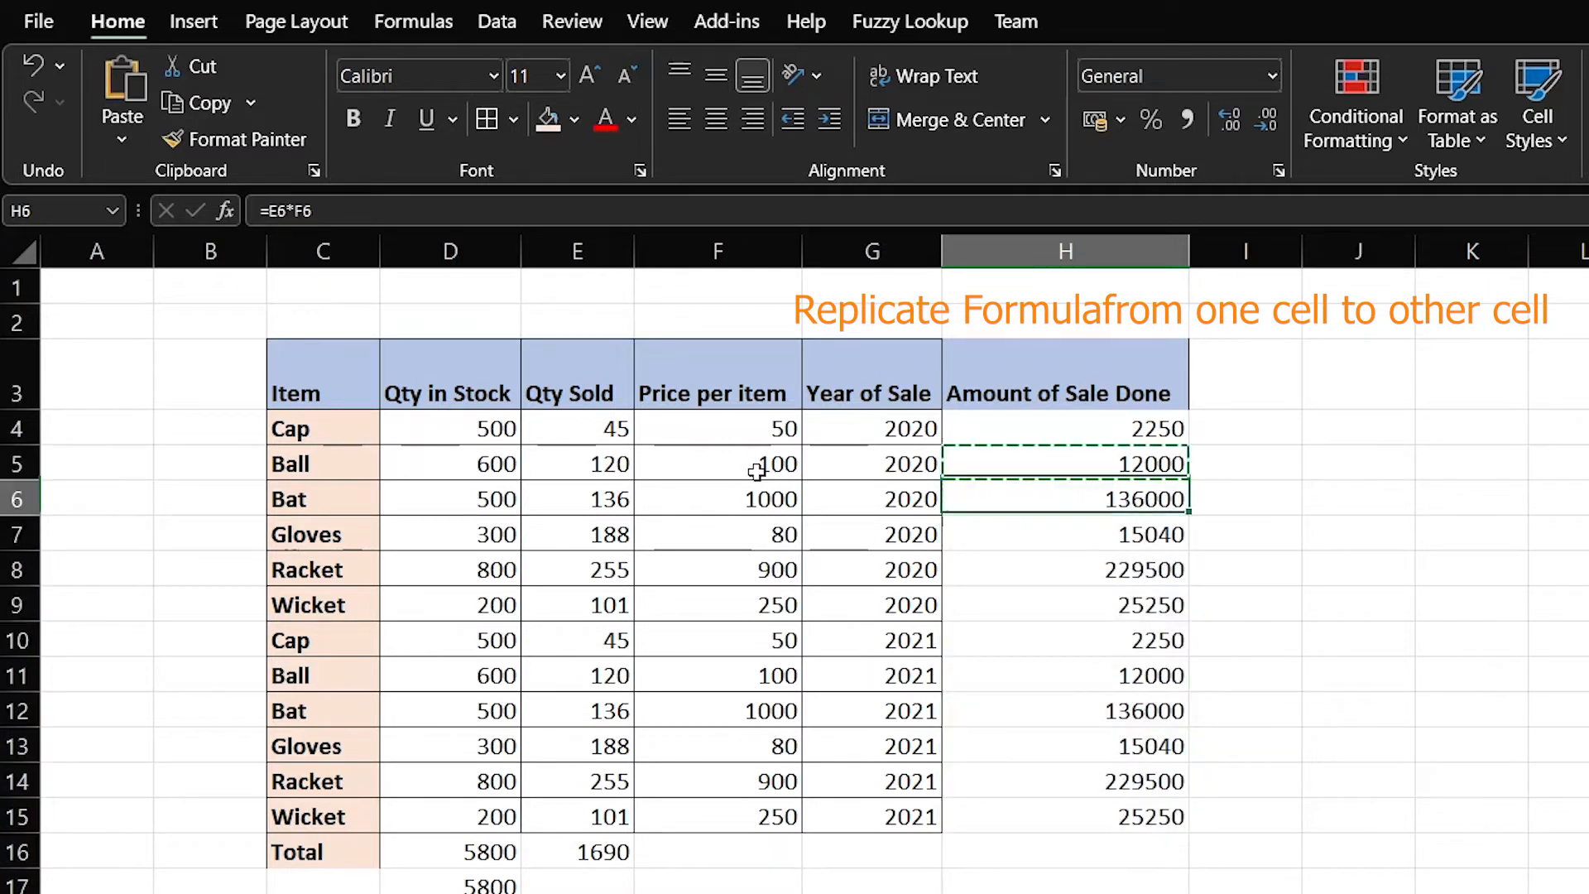
pyautogui.hotkey('ctrl', 'v')
pyautogui.press('Down')
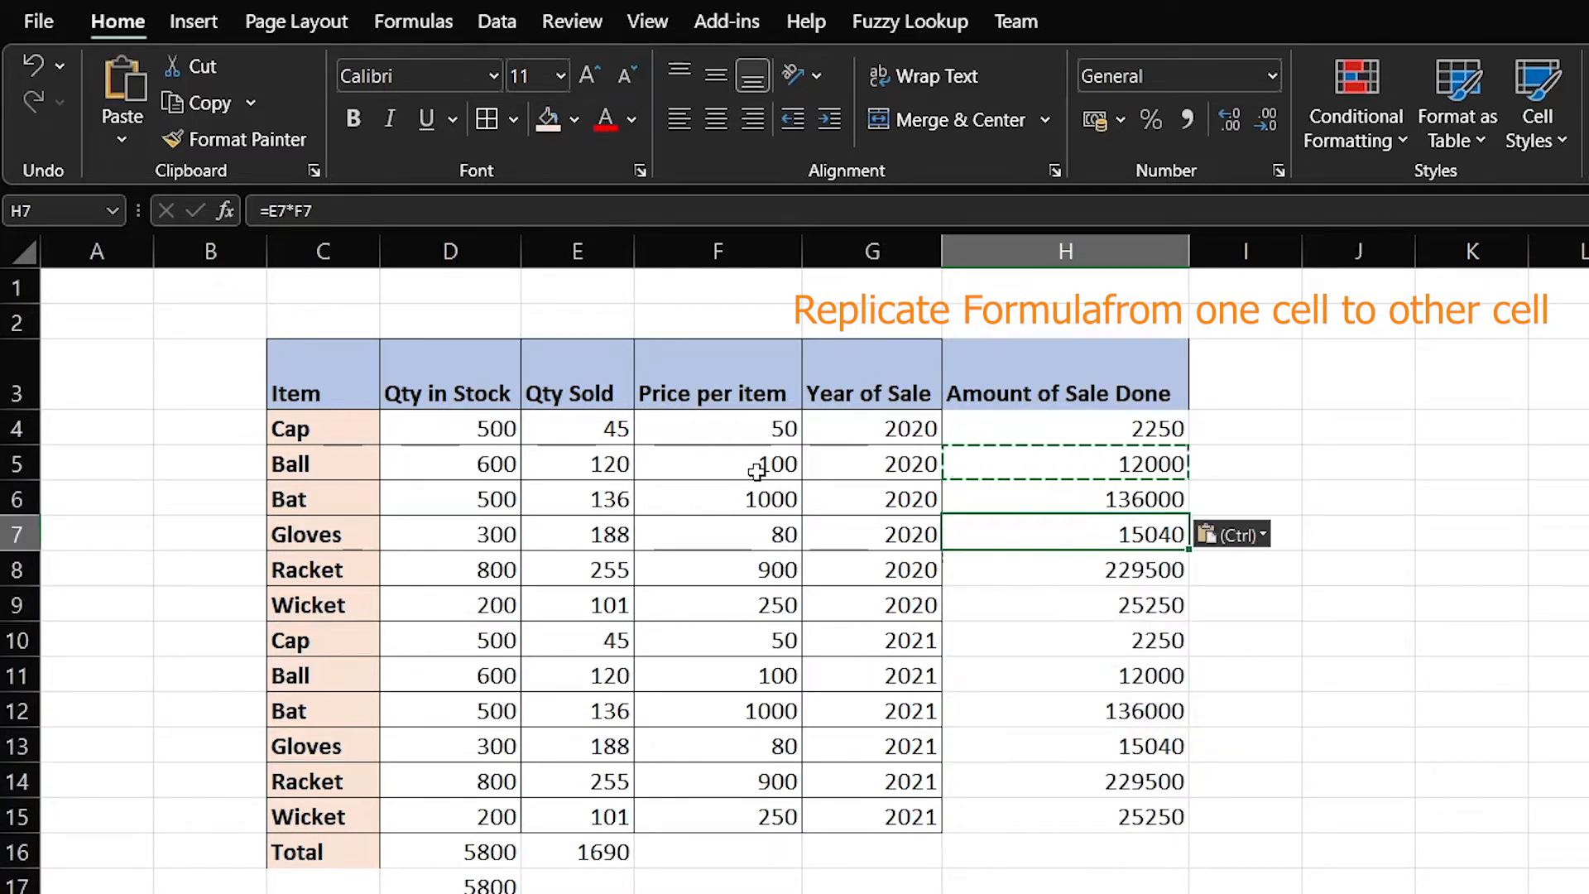
pyautogui.hotkey('ctrl', 'v')
pyautogui.press('Down')
pyautogui.press('Down')
pyautogui.hotkey('ctrl', 'v')
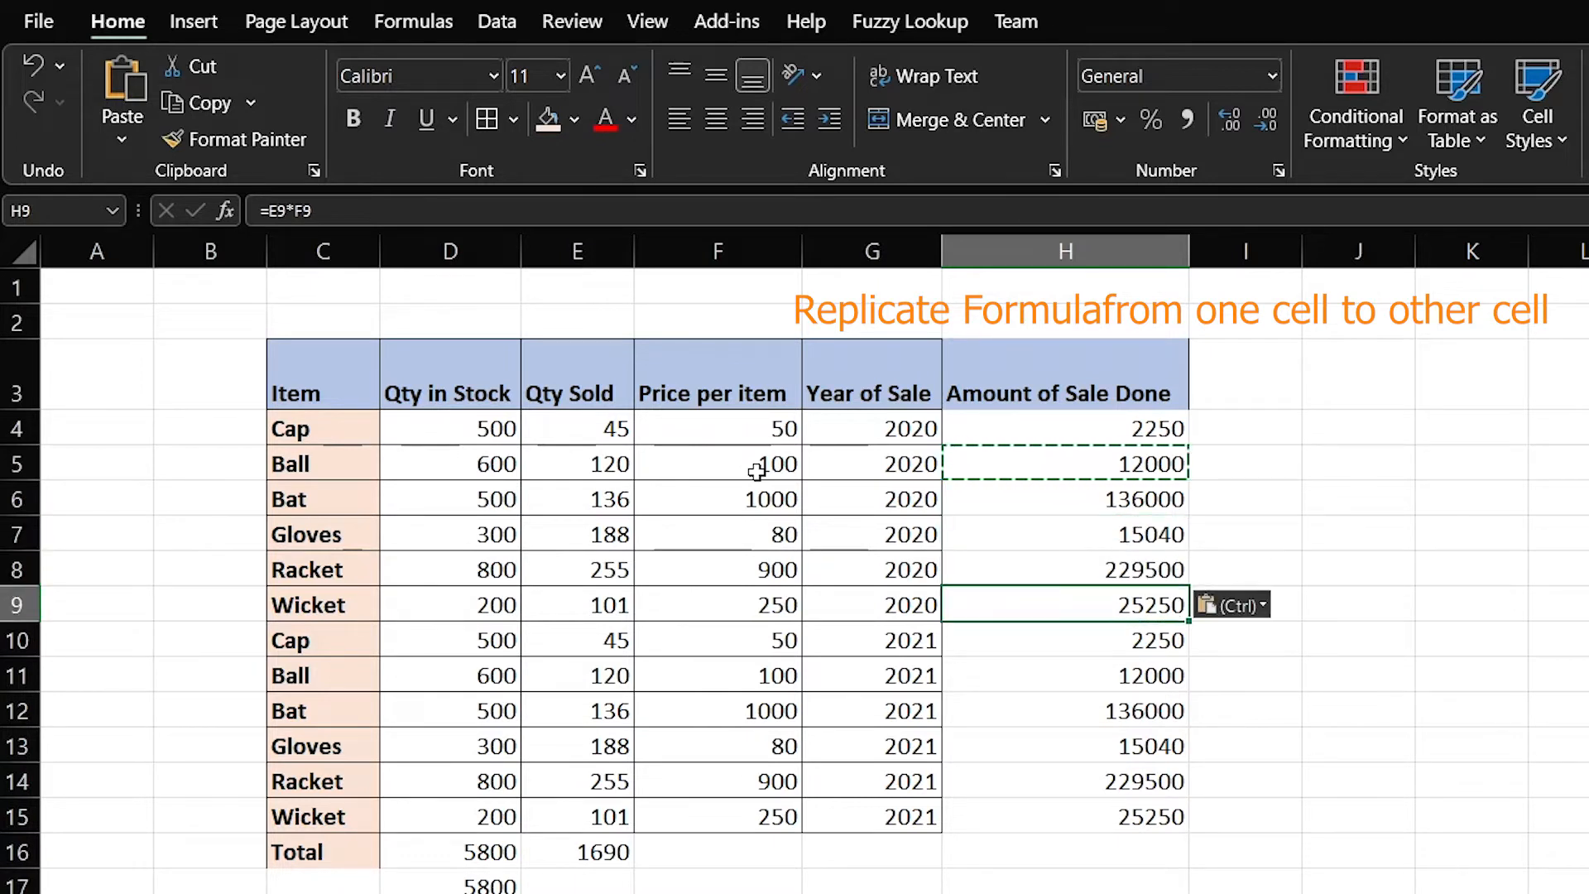
pyautogui.press('Down')
pyautogui.hotkey('ctrl', 'v')
pyautogui.press('Down')
pyautogui.hotkey('ctrl', 'v')
pyautogui.press('Down')
pyautogui.hotkey('ctrl', 'v')
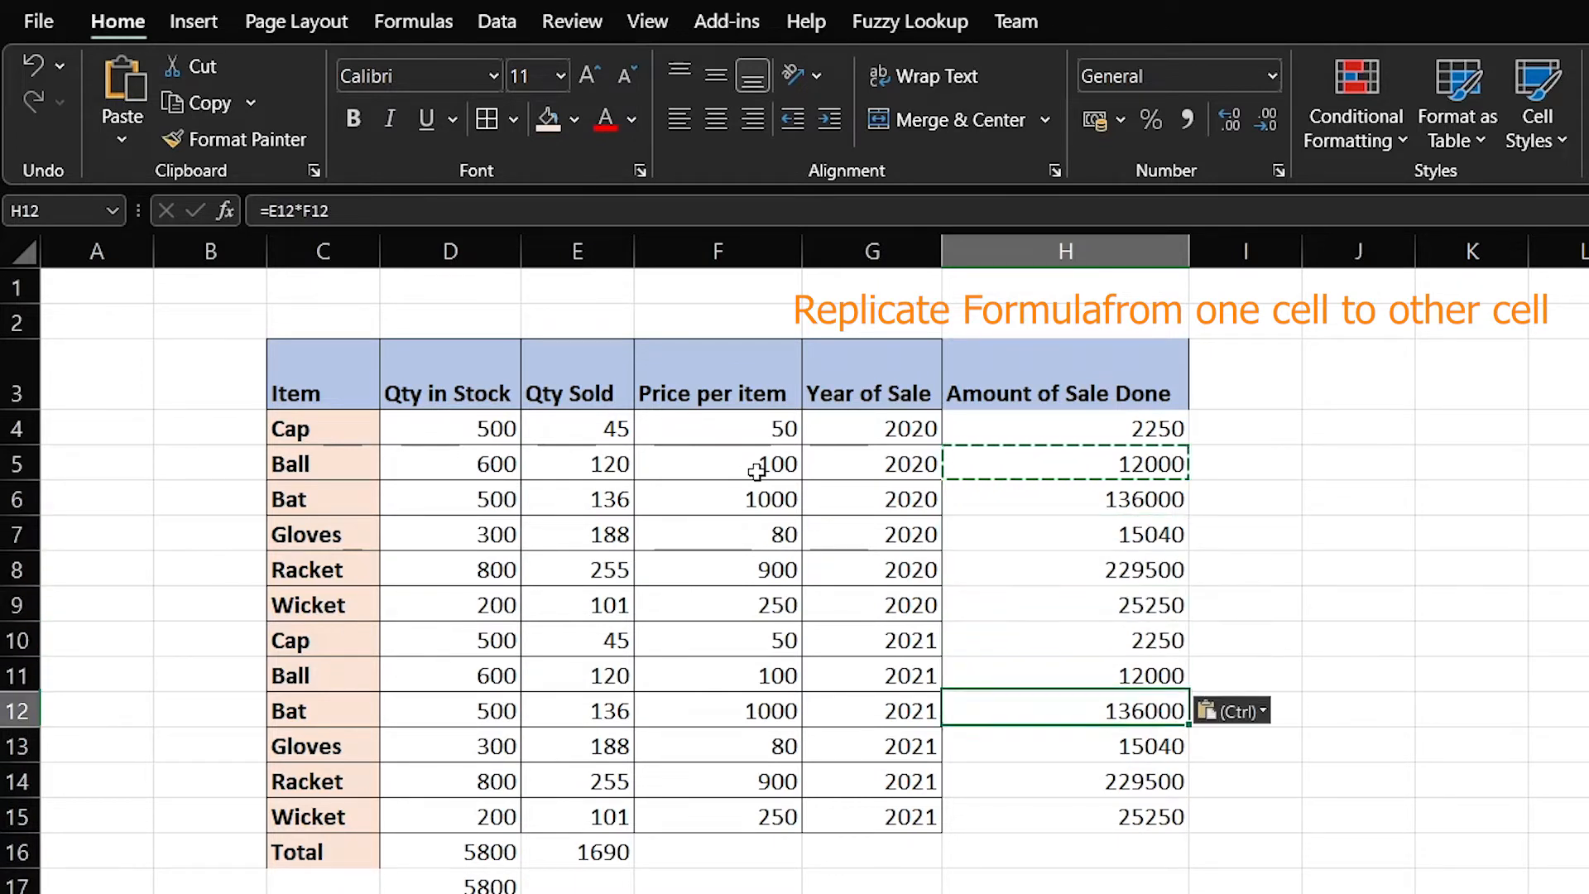
pyautogui.press('Down')
pyautogui.hotkey('ctrl', 'v')
pyautogui.press('Down')
pyautogui.hotkey('ctrl', 'v')
pyautogui.press('Down')
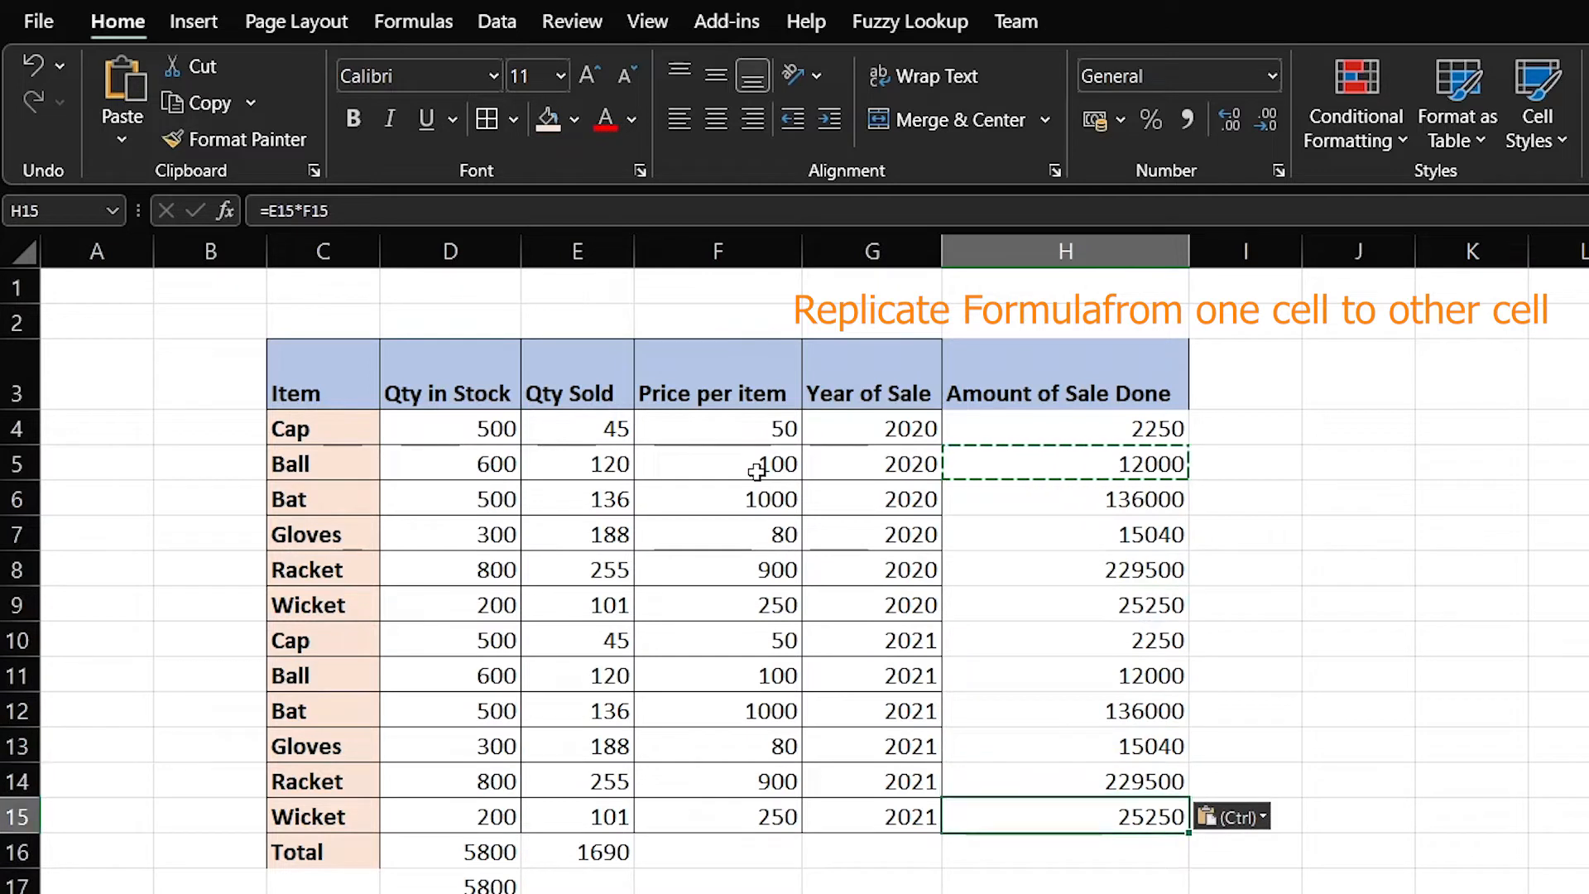
pyautogui.hotkey('ctrl', 'v')
pyautogui.press('Down')
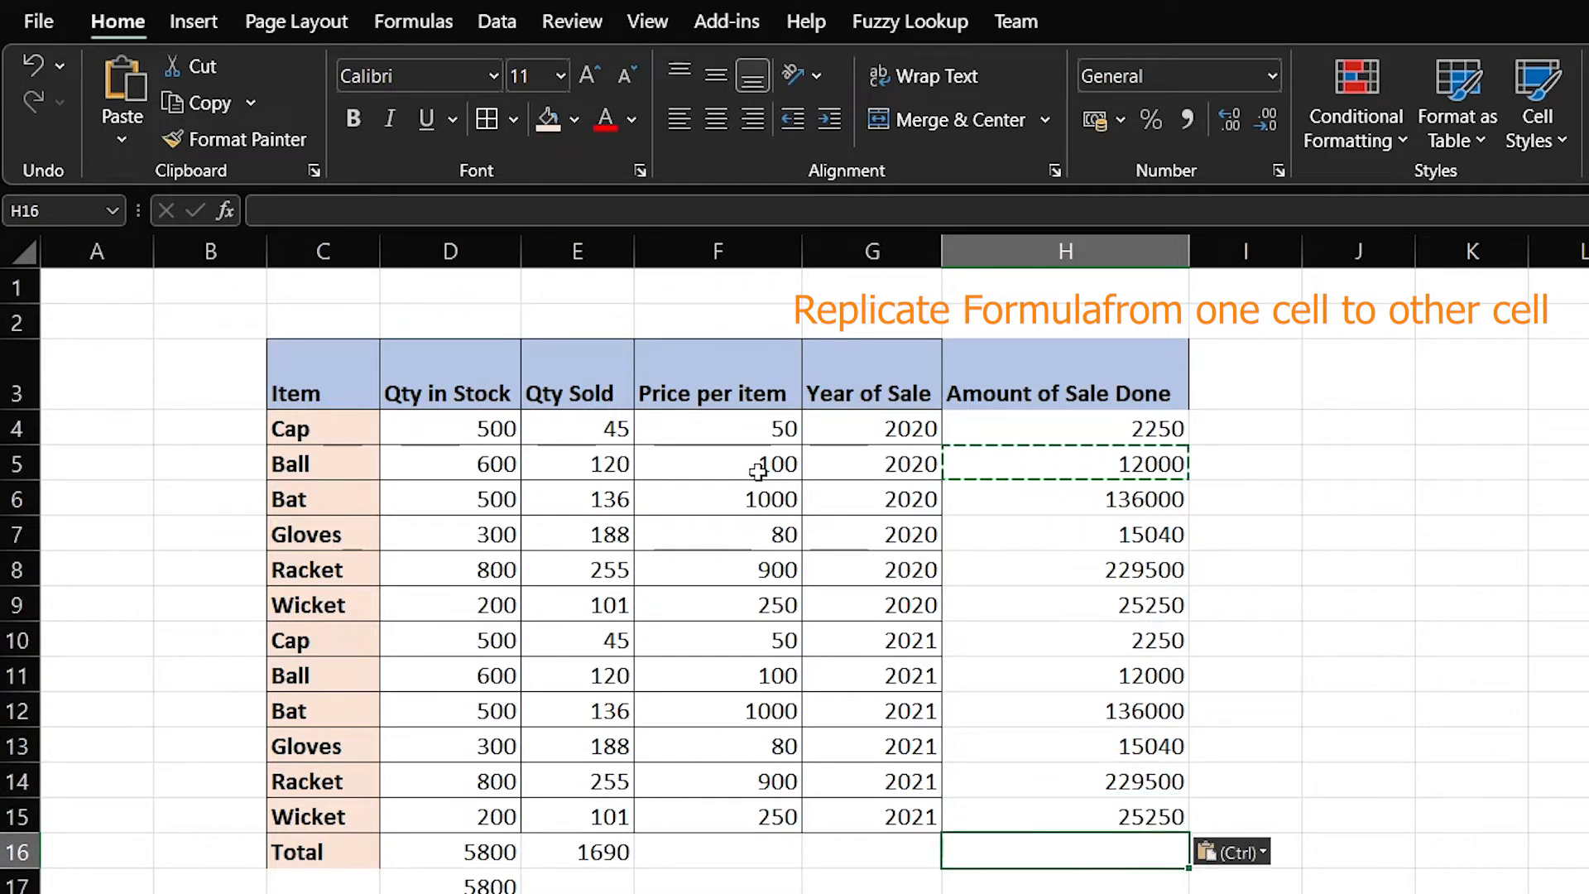
# Cancel the copy and verify the column H formulas from Cap through the last Wicket
pyautogui.click(1271, 467)
pyautogui.press('Escape')
pyautogui.click(1273, 605)
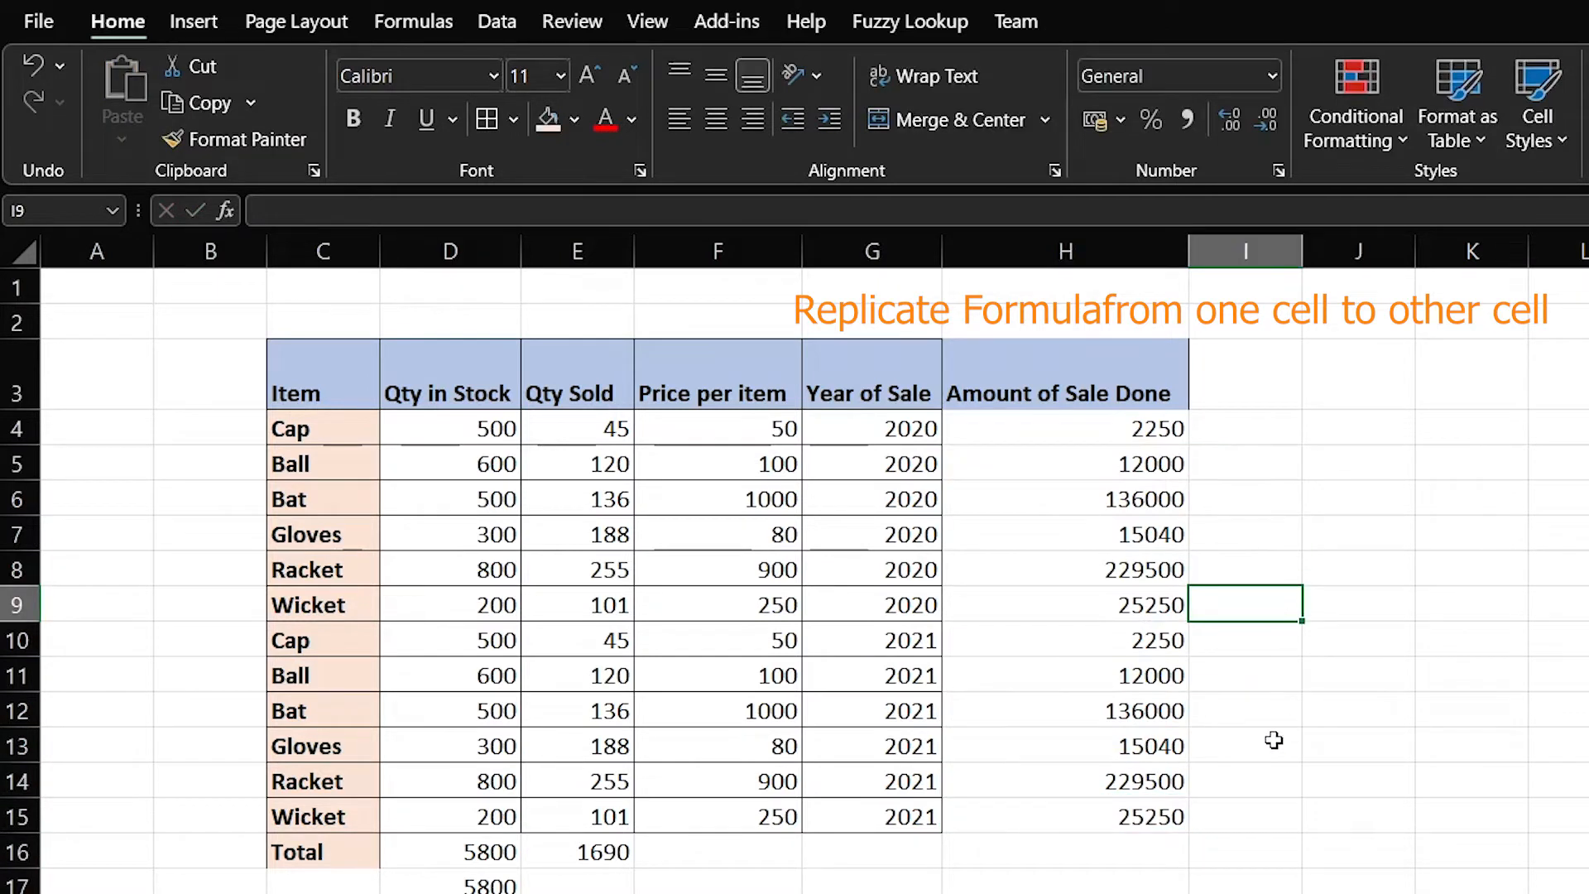
pyautogui.click(1155, 841)
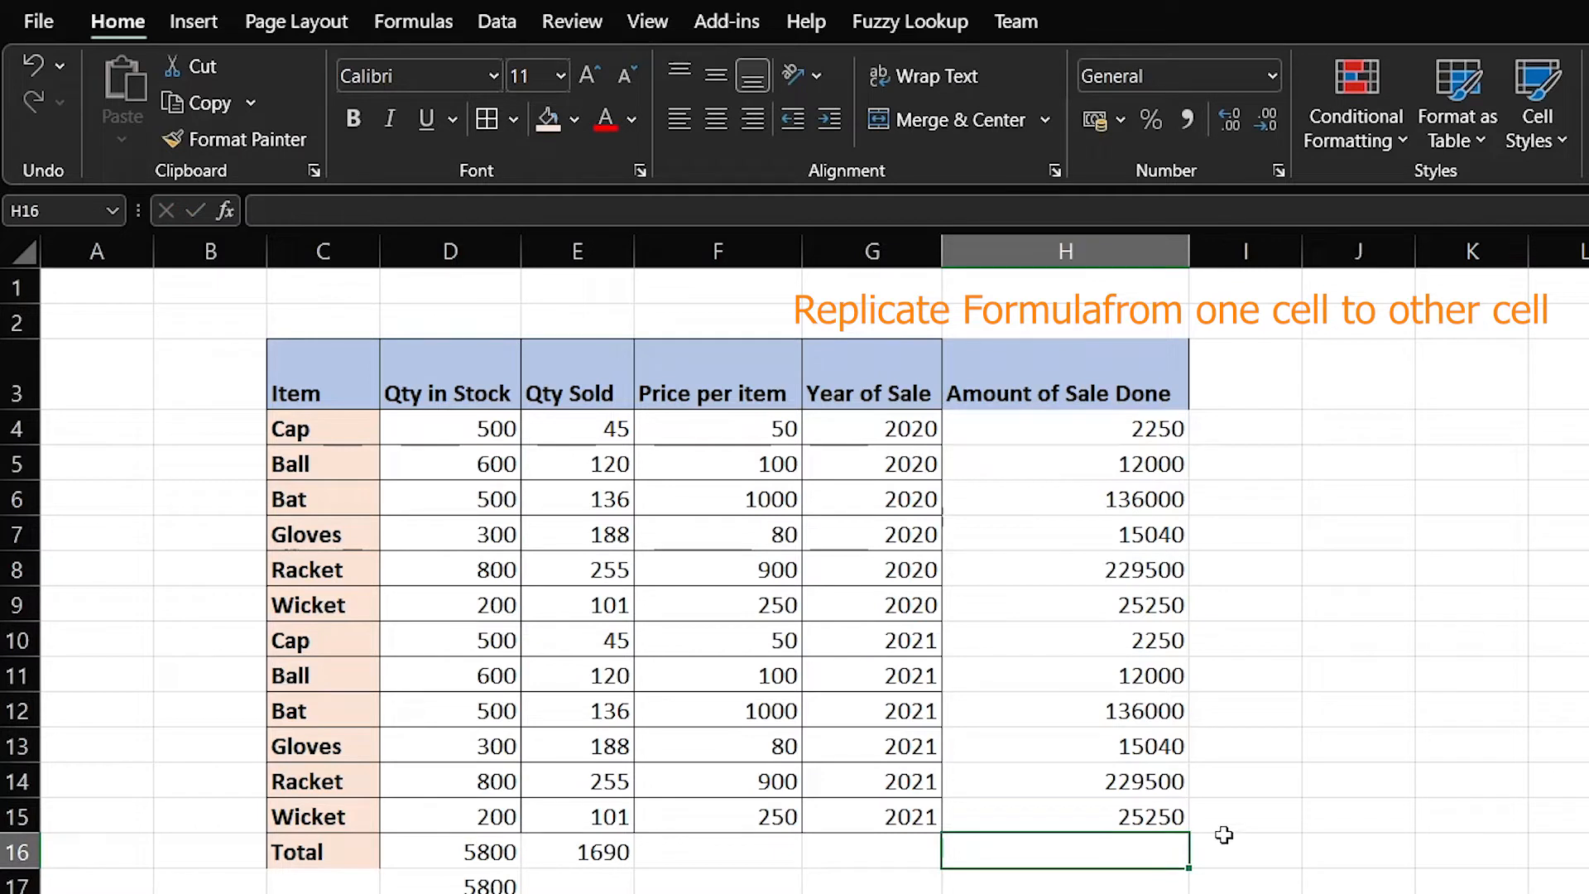
pyautogui.click(1105, 432)
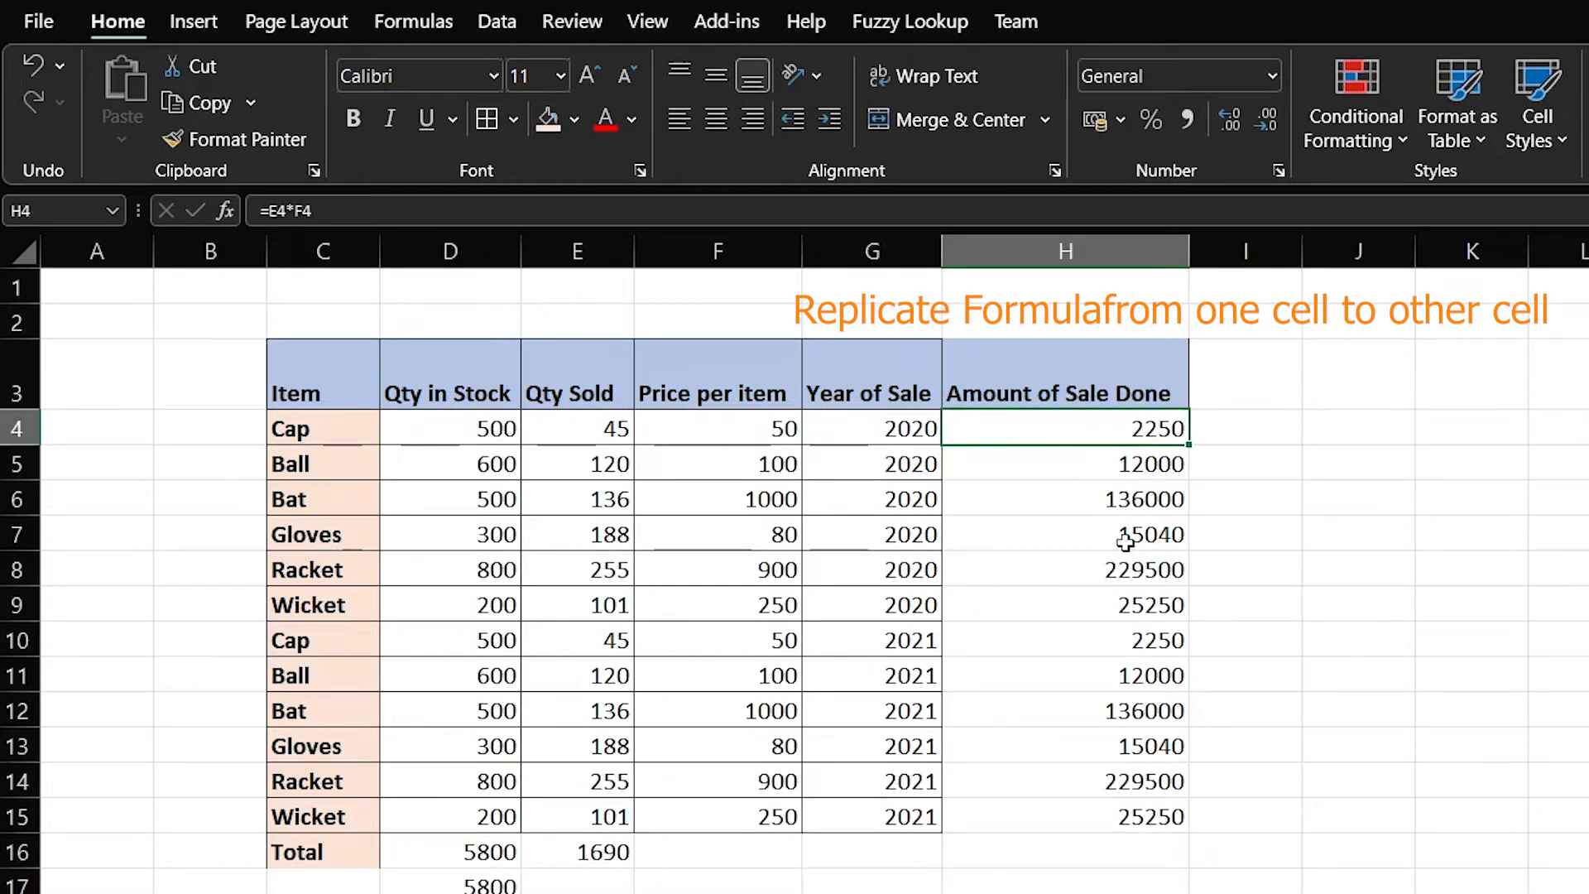
pyautogui.click(1137, 500)
pyautogui.click(1153, 568)
pyautogui.click(1132, 652)
pyautogui.click(1126, 747)
pyautogui.click(1101, 822)
pyautogui.click(1119, 857)
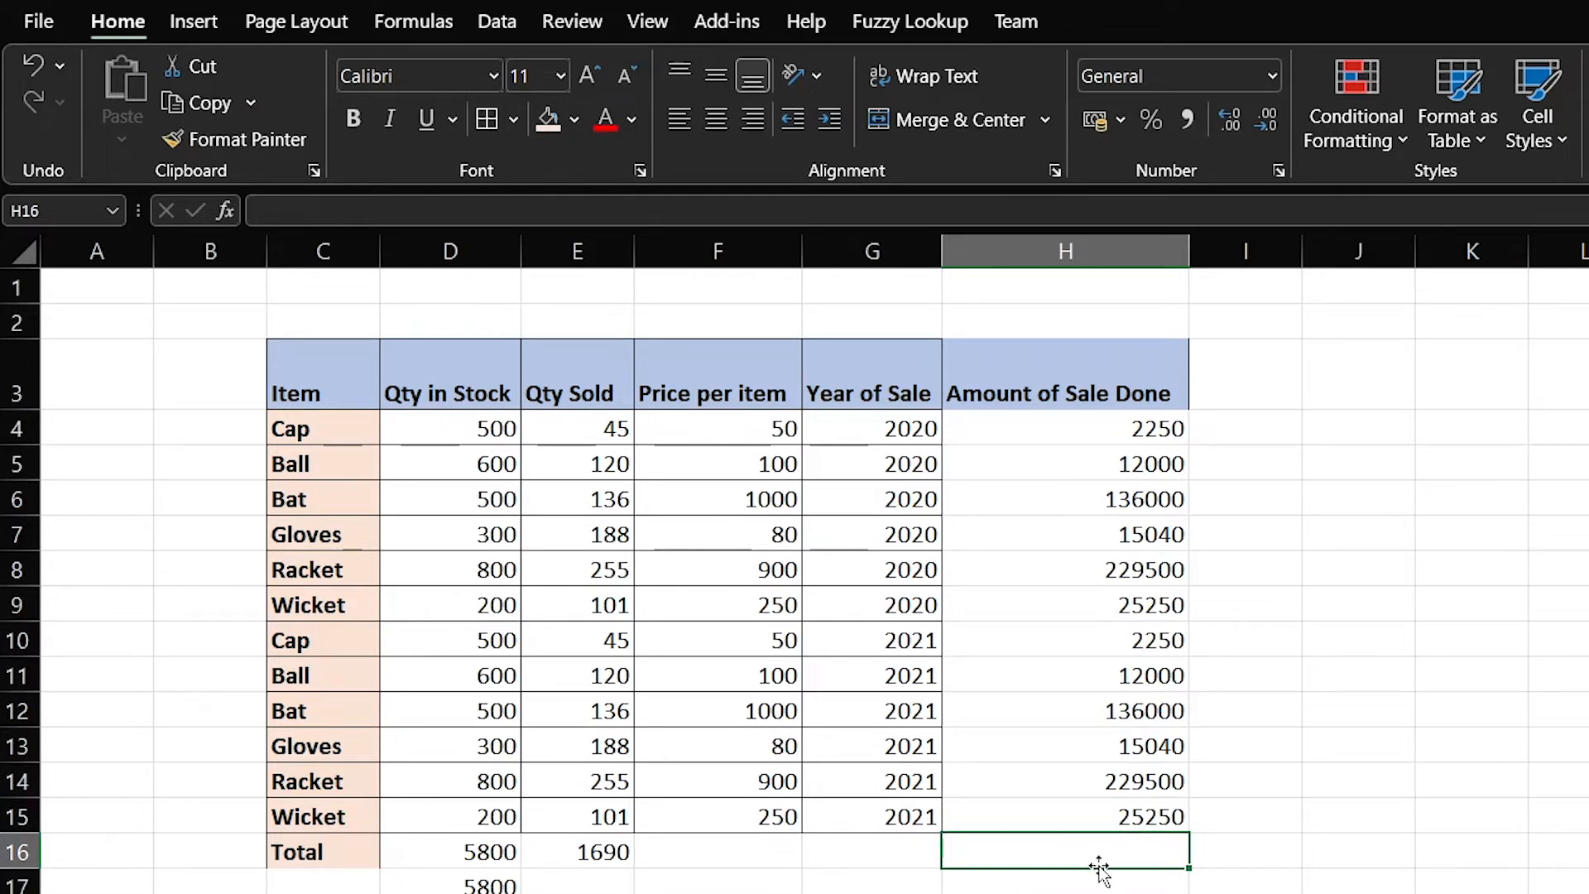
# Enter =SUM(H4:H15) in H16 to total the sale amounts at 840080
pyautogui.write('=sum(')
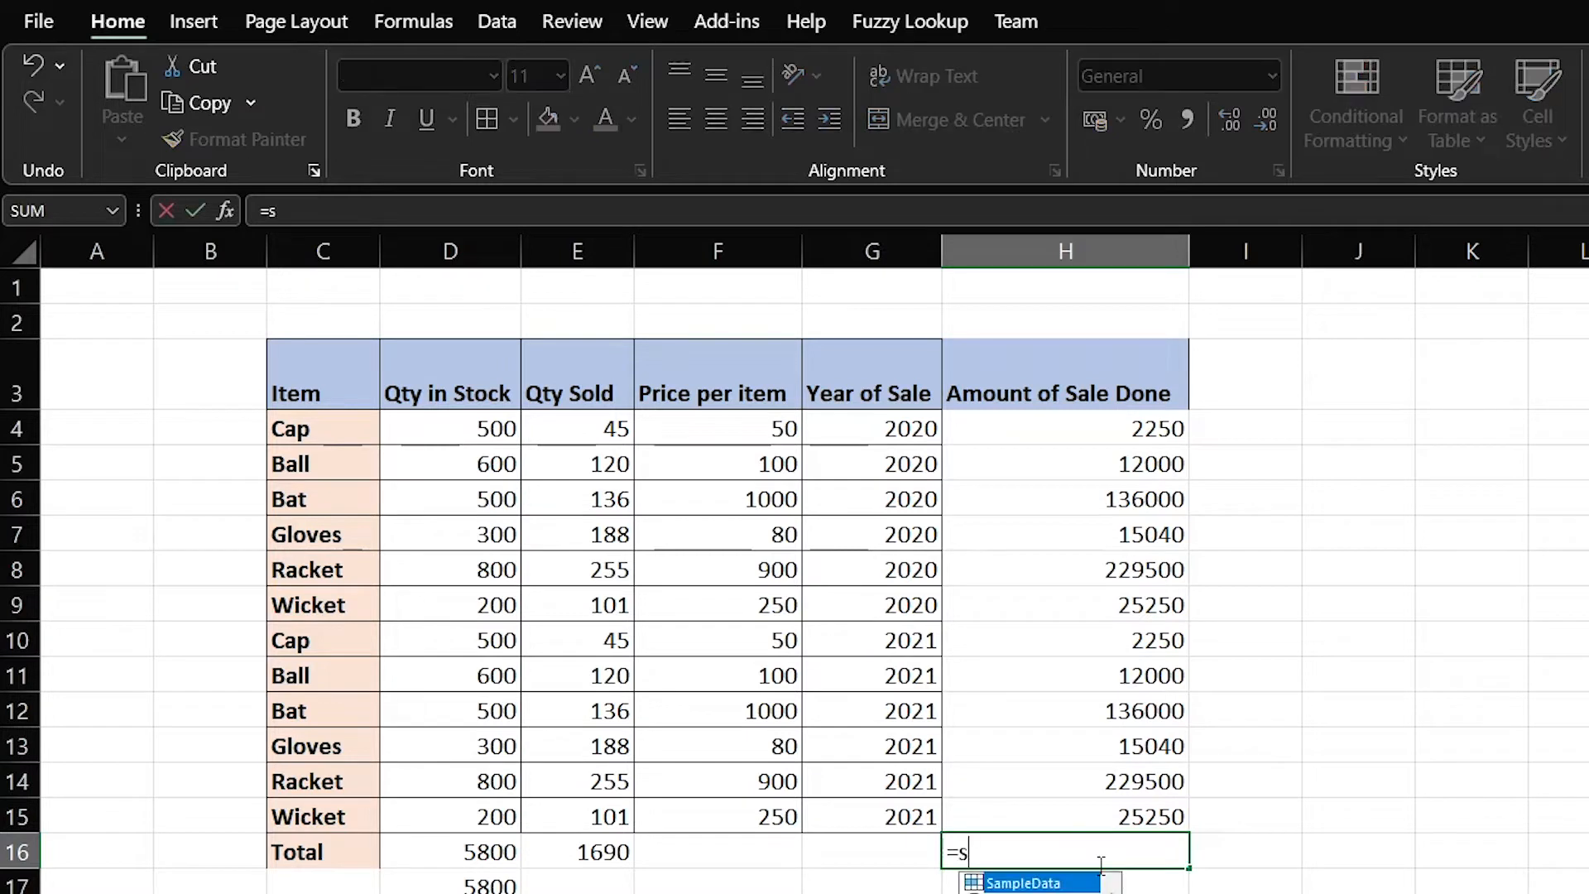
pyautogui.press('Up')
pyautogui.hotkey('shift', 'Up')
pyautogui.hotkey('shift', 'Up')
pyautogui.hotkey('shift', 'Up')
pyautogui.hotkey('shift', 'Up')
pyautogui.hotkey('shift', 'Up')
pyautogui.hotkey('shift', 'Up')
pyautogui.hotkey('shift', 'Up')
pyautogui.hotkey('shift', 'Up')
pyautogui.hotkey('shift', 'Up')
pyautogui.hotkey('shift', 'Up')
pyautogui.press('Return')
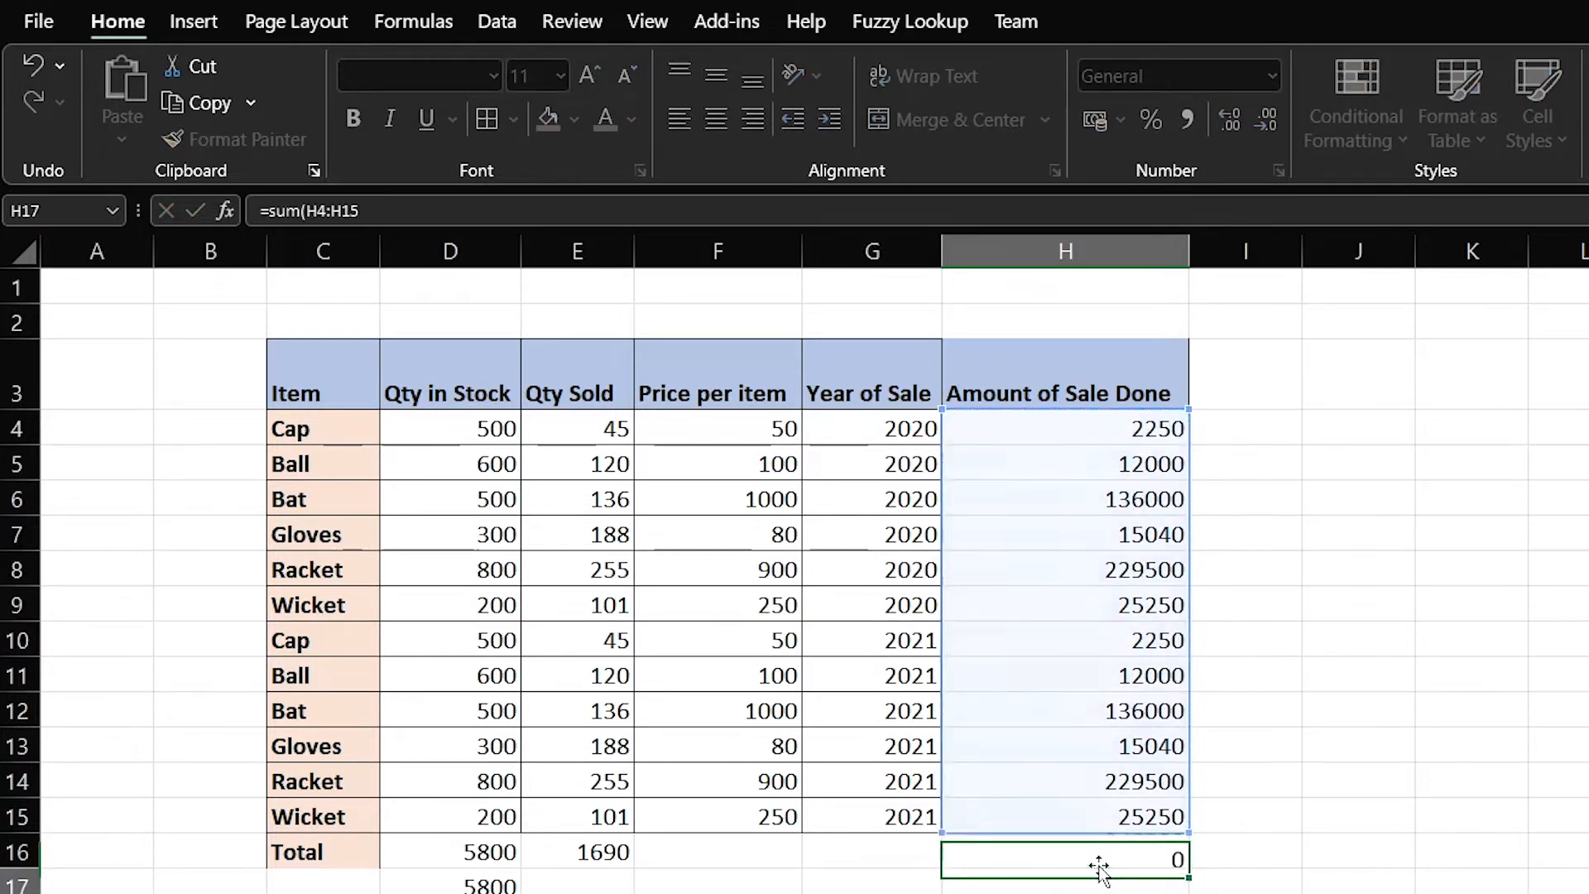
pyautogui.press('Up')
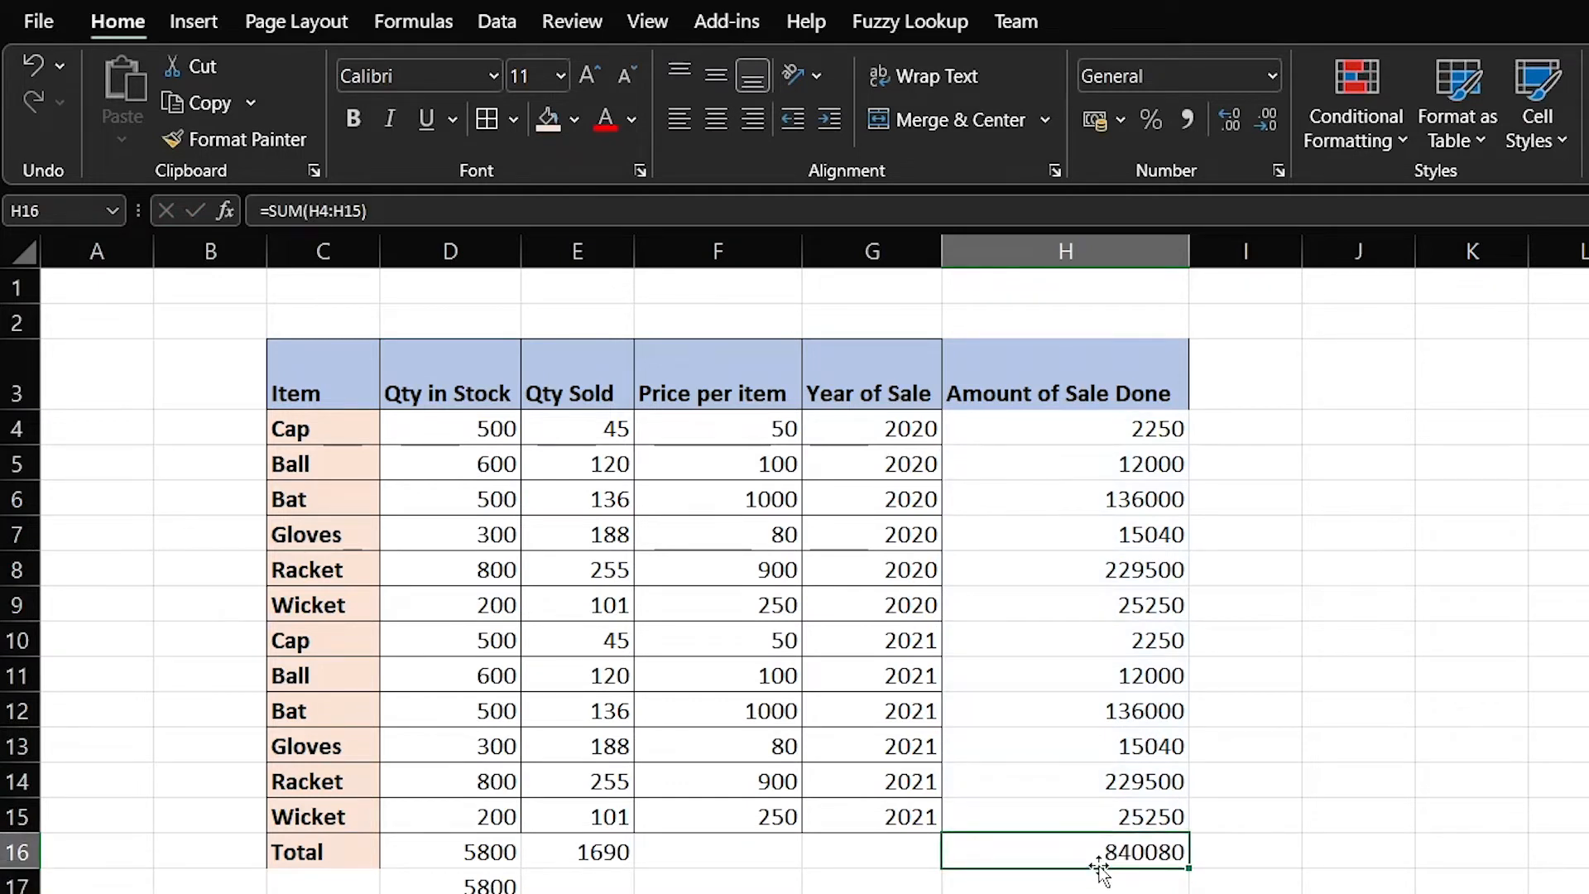
# Delete the stray 5800 in D17 and bold the Total row cells C16:H16
pyautogui.press('Down')
pyautogui.press('Left')
pyautogui.press('Left')
pyautogui.press('Left')
pyautogui.press('Left')
pyautogui.press('Delete')
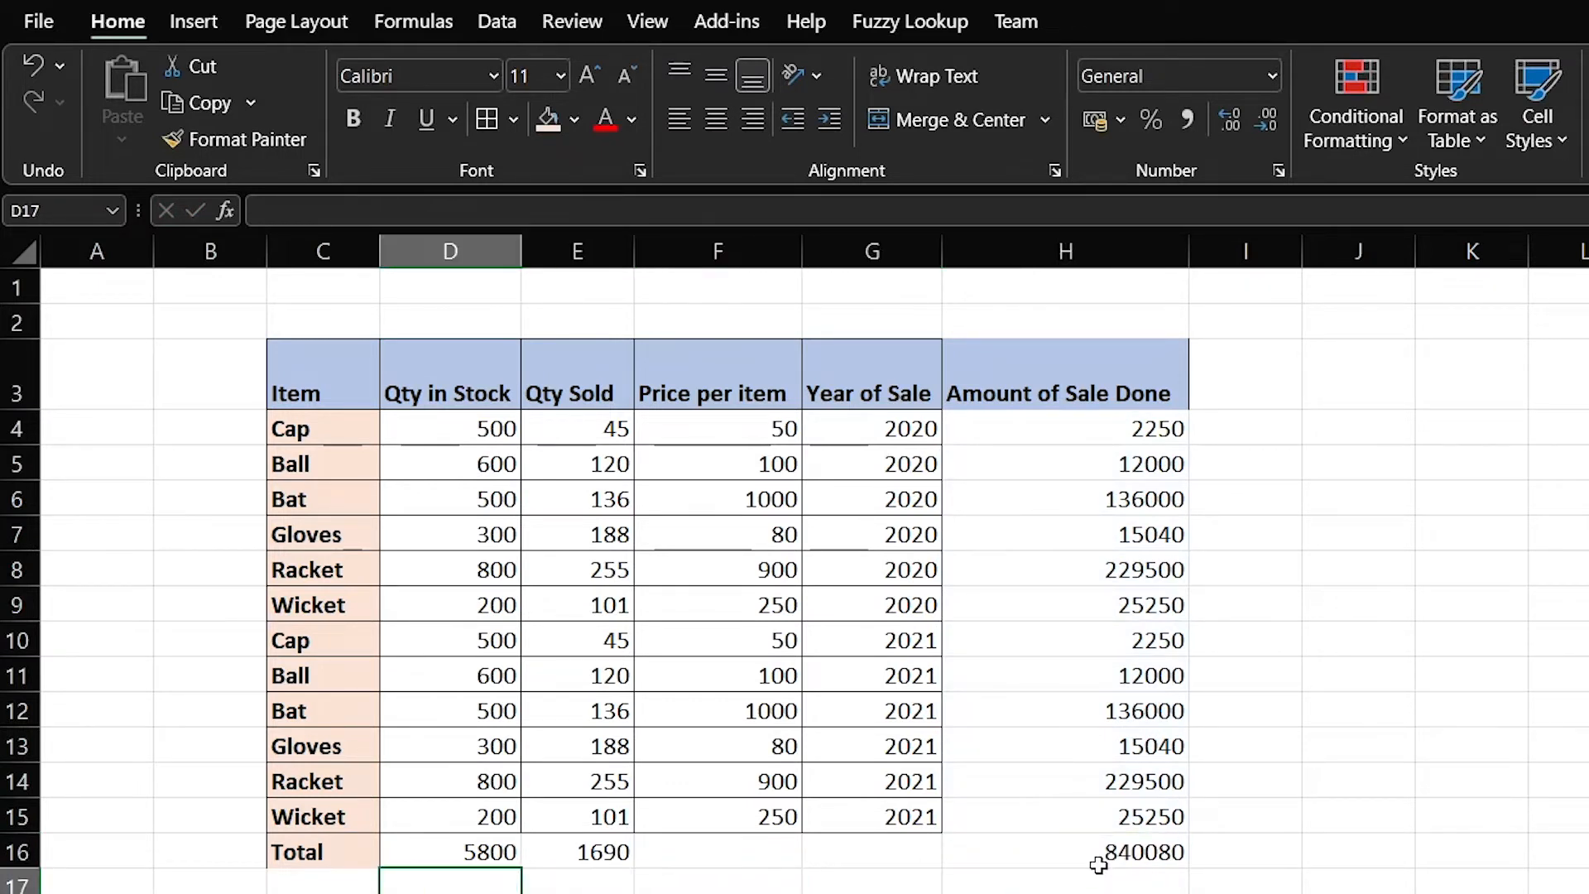
pyautogui.press('Up')
pyautogui.press('Left')
pyautogui.hotkey('shift', 'Right')
pyautogui.hotkey('shift', 'Right')
pyautogui.hotkey('shift', 'Right')
pyautogui.hotkey('shift', 'Right')
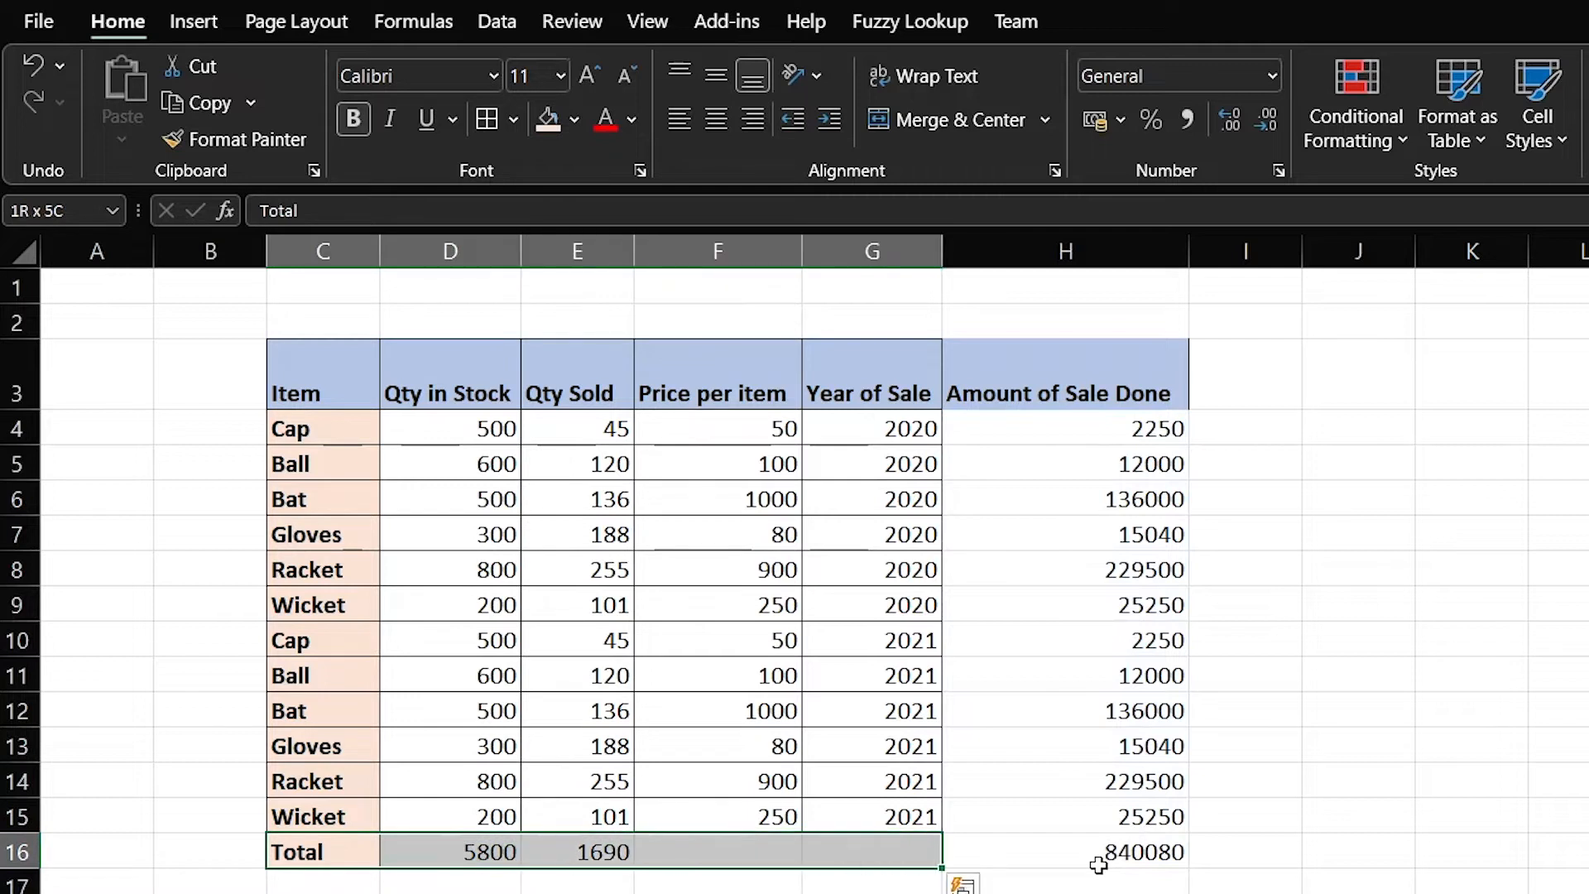
pyautogui.hotkey('shift', 'Right')
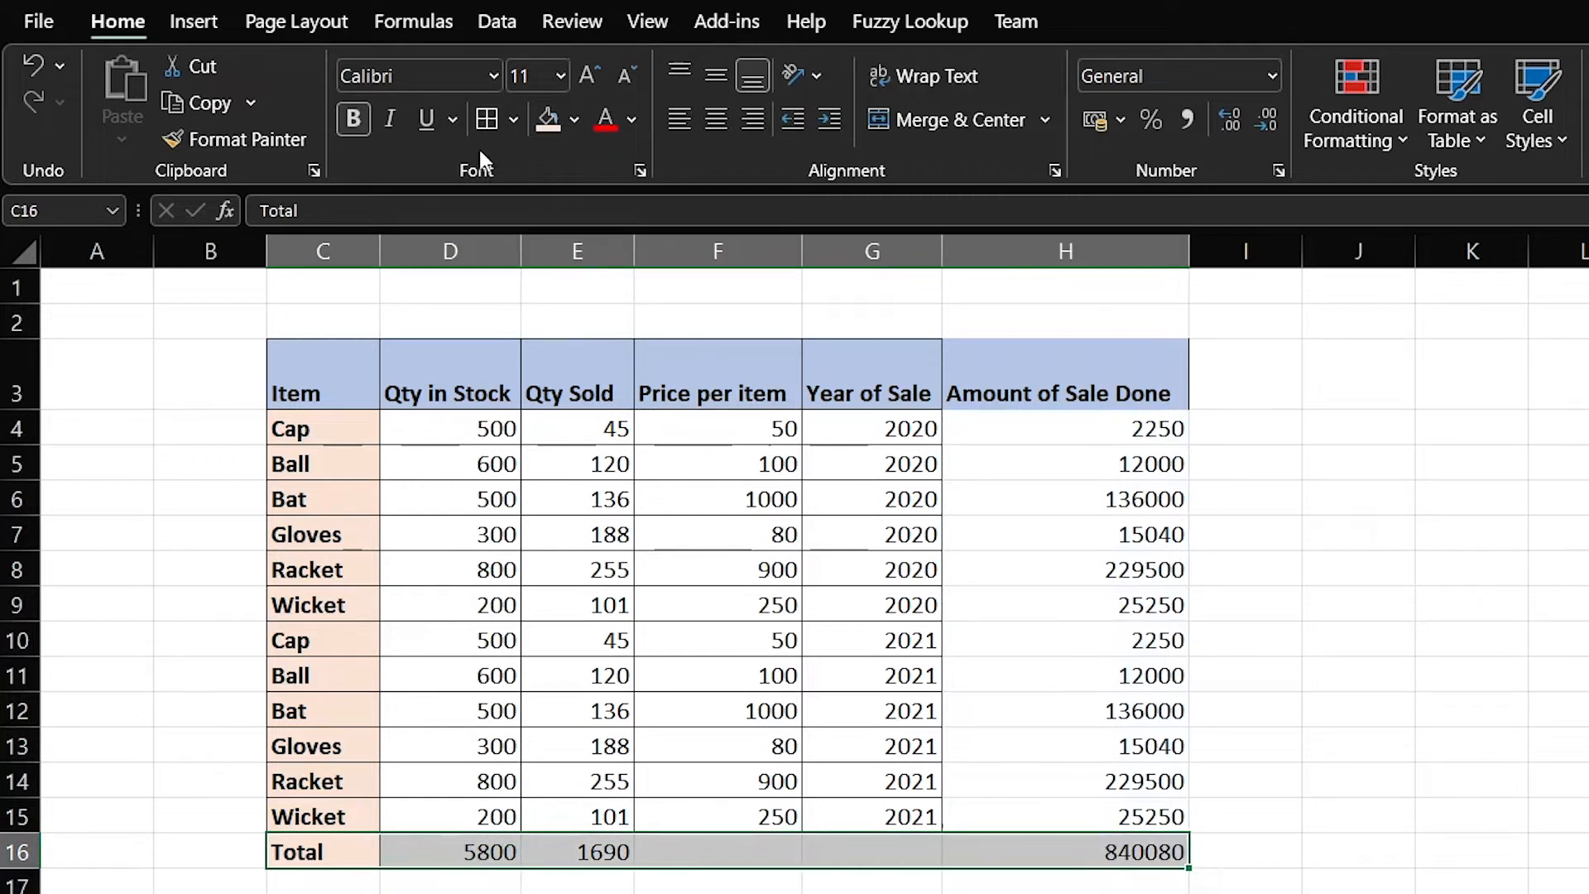
pyautogui.click(352, 118)
pyautogui.click(352, 118)
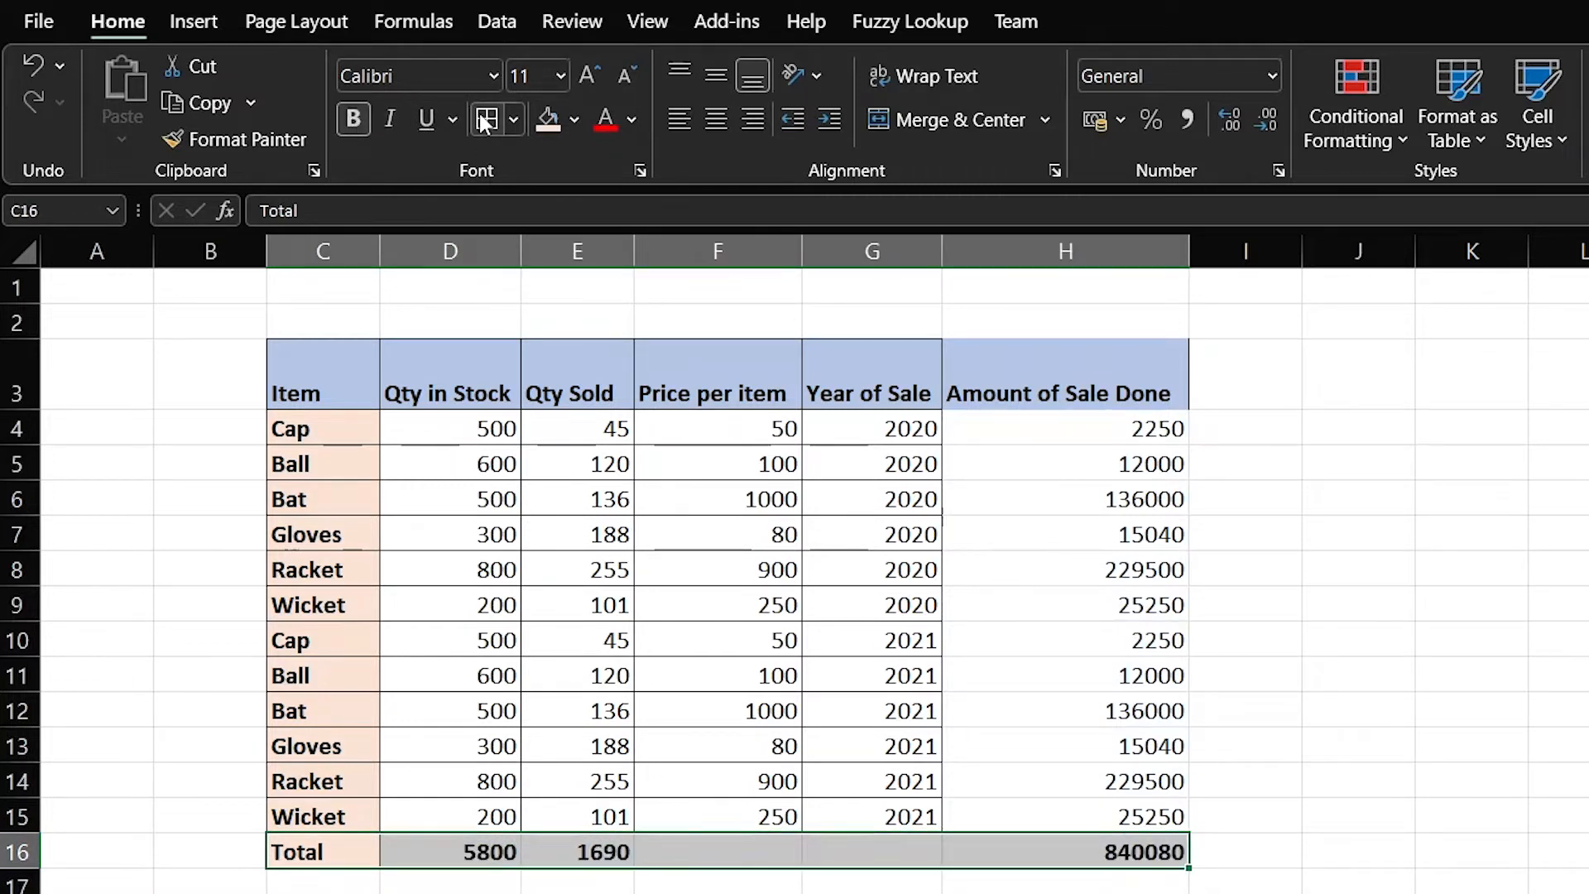
# Apply All Borders to the Total row cells and check the D16 sum
pyautogui.click(1045, 893)
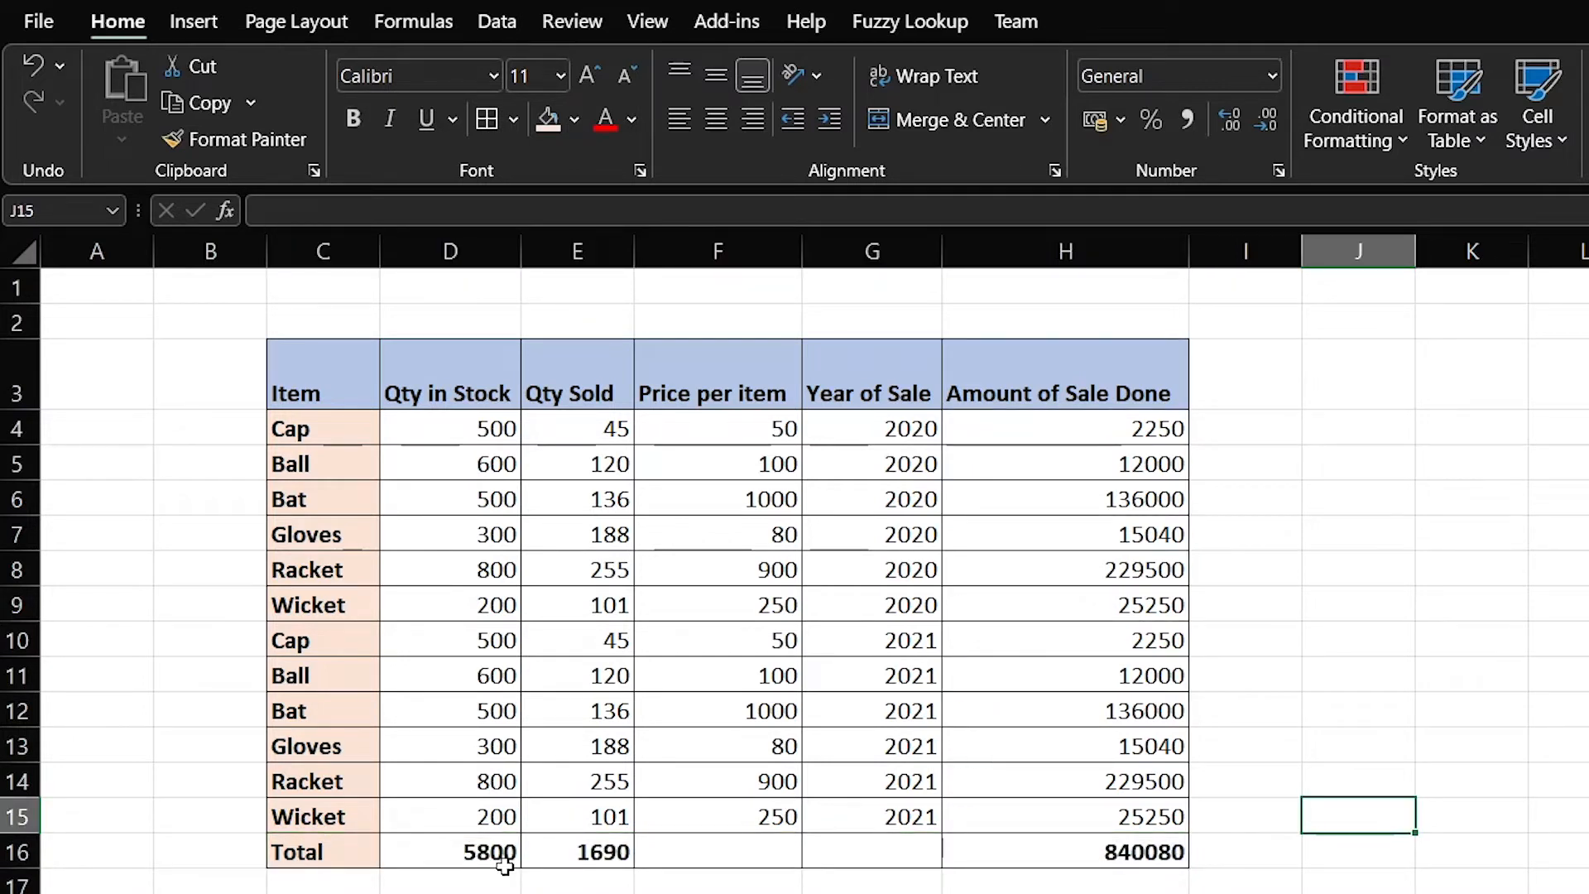
pyautogui.moveTo(308, 857); pyautogui.dragTo(1086, 842)
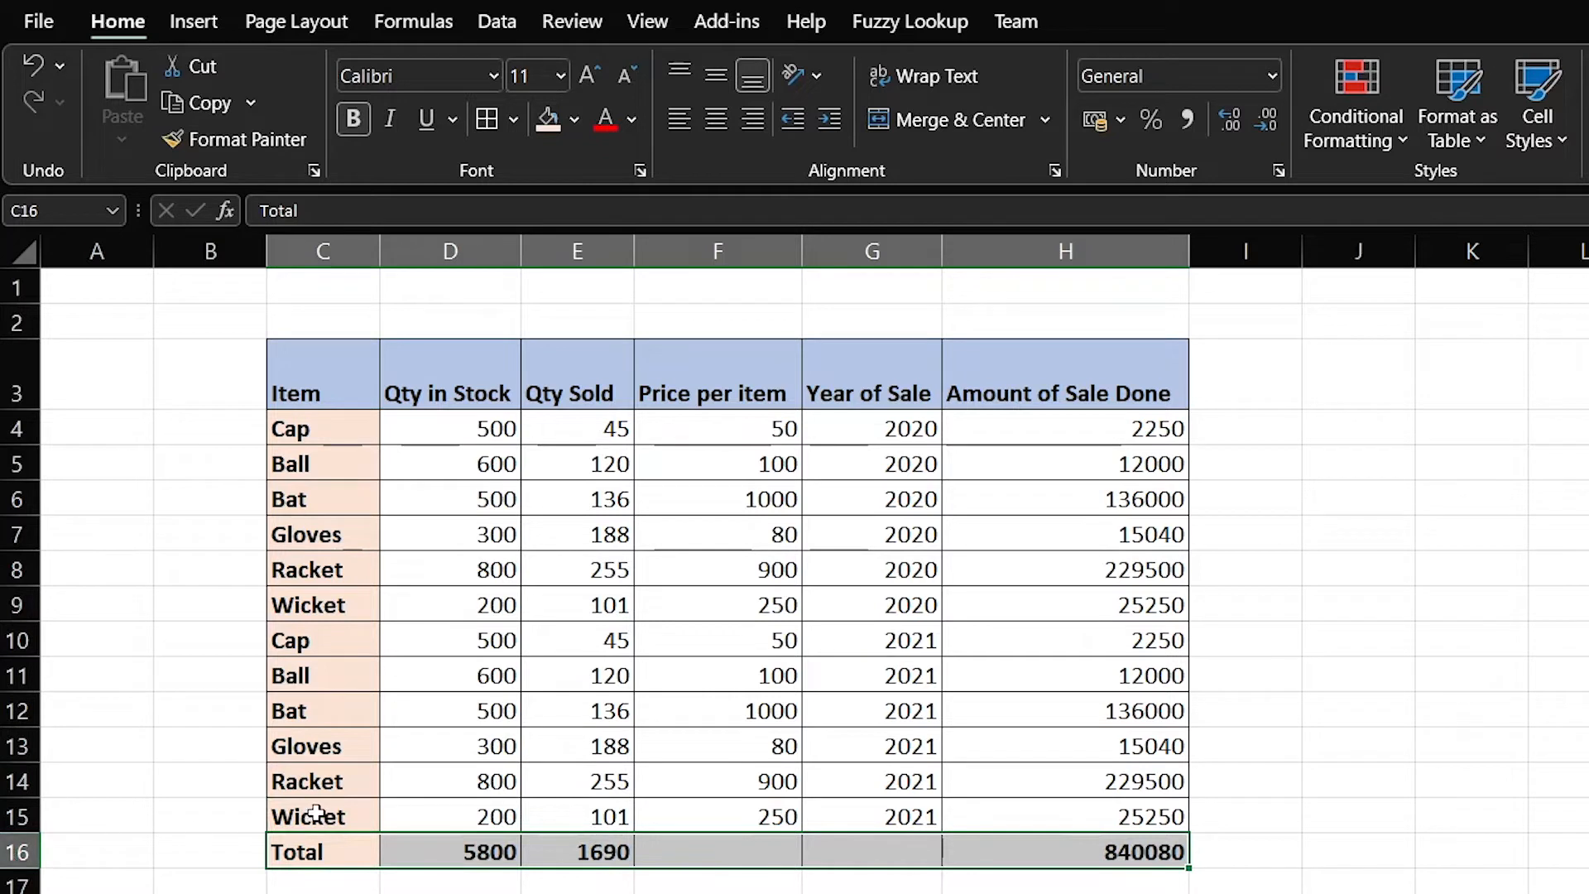
pyautogui.click(344, 853)
pyautogui.click(430, 852)
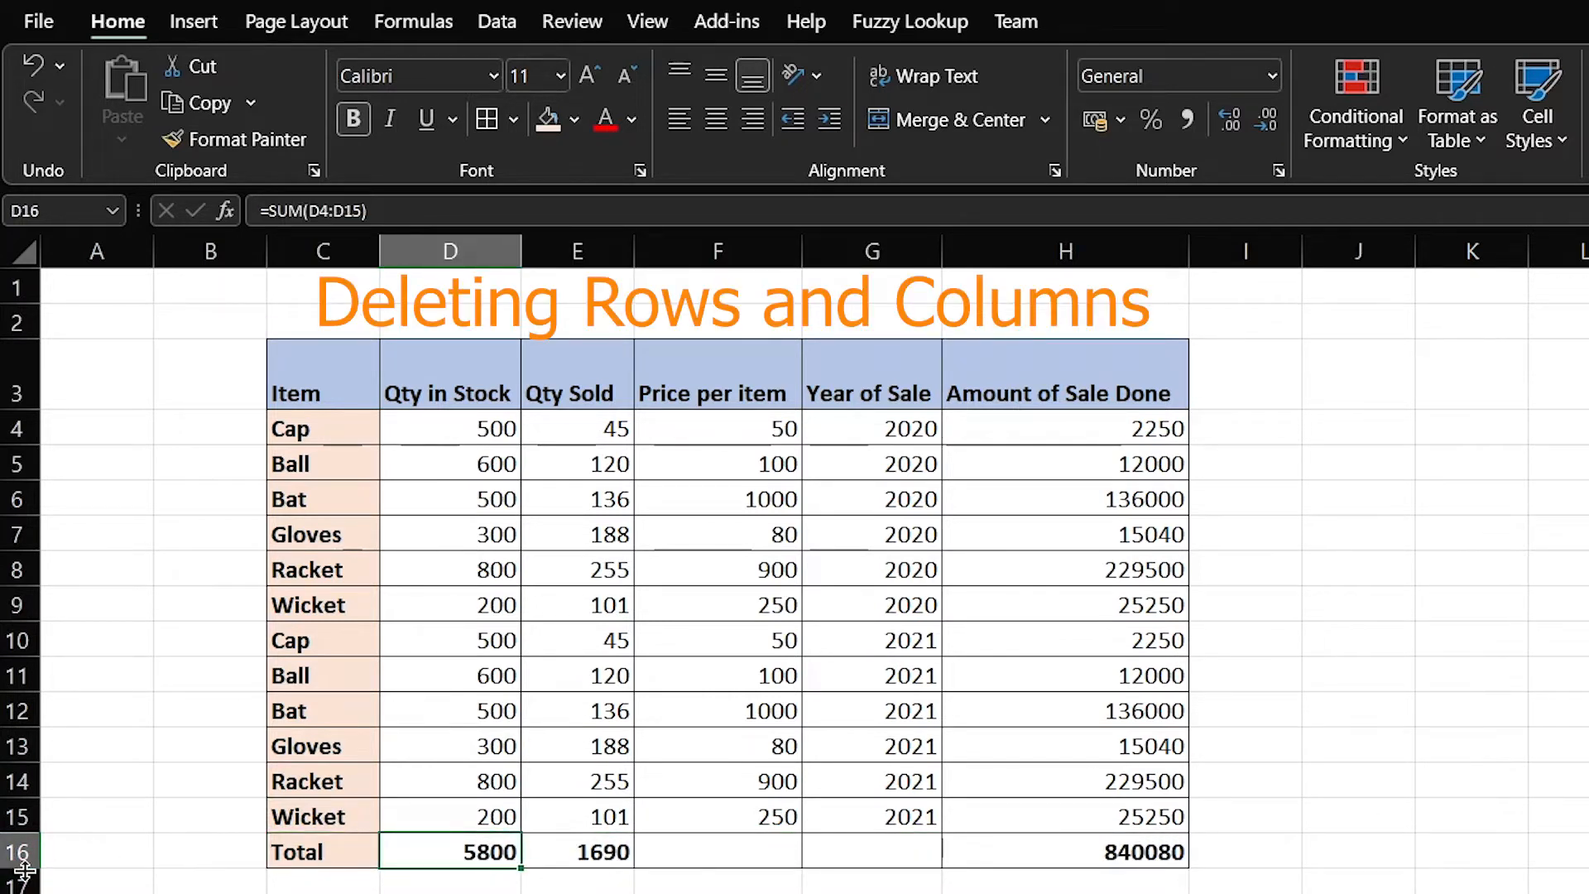
# Delete the Total row (row 16) from the sales table
pyautogui.click(7, 853)
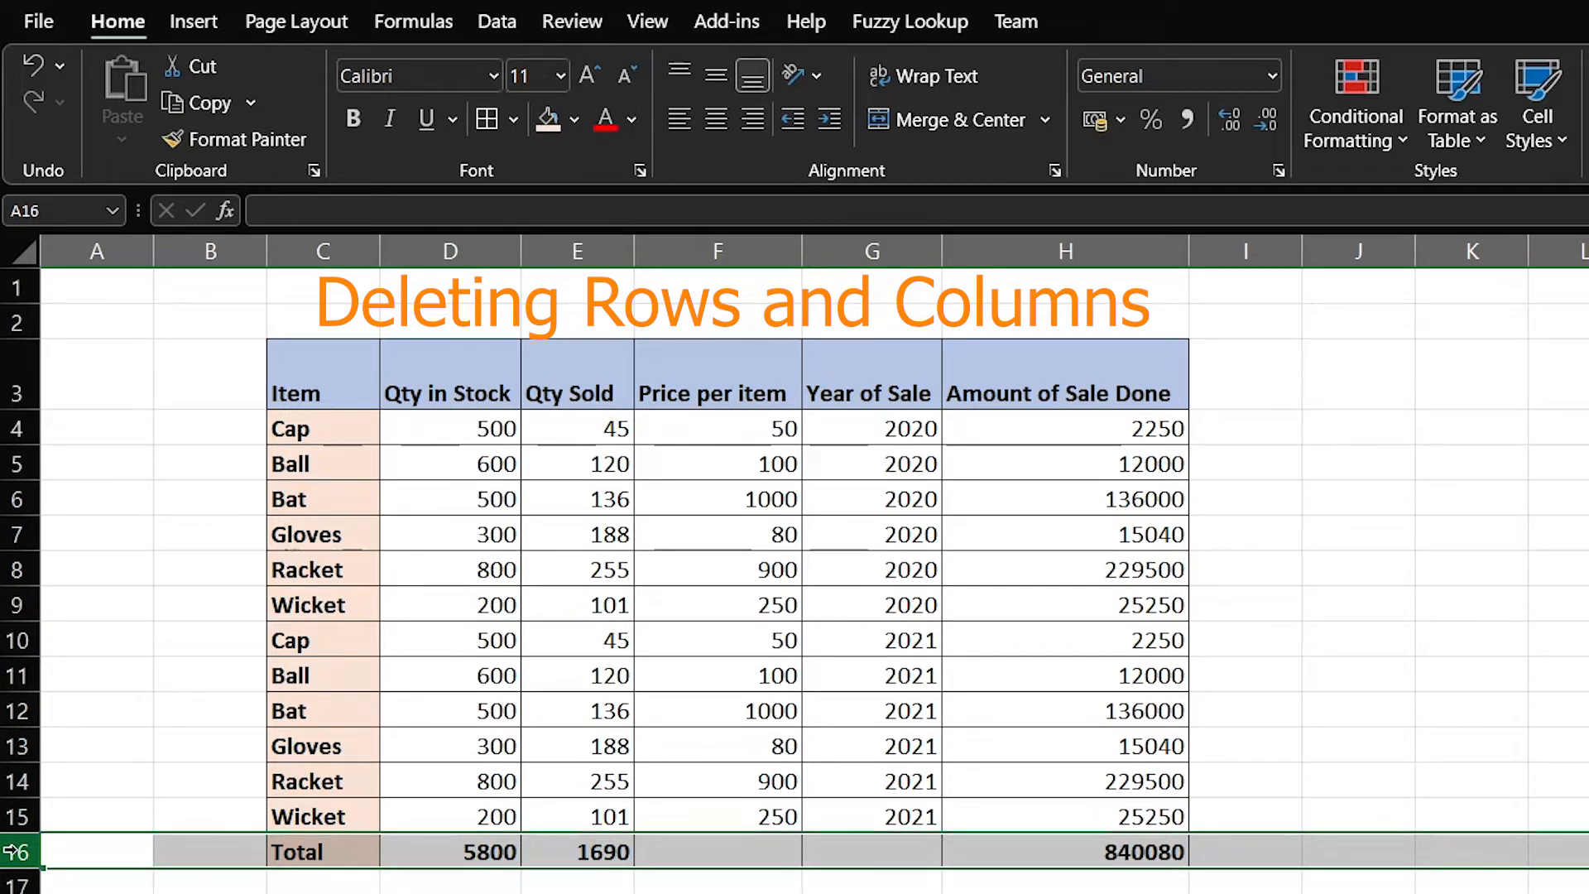
pyautogui.rightClick(15, 852)
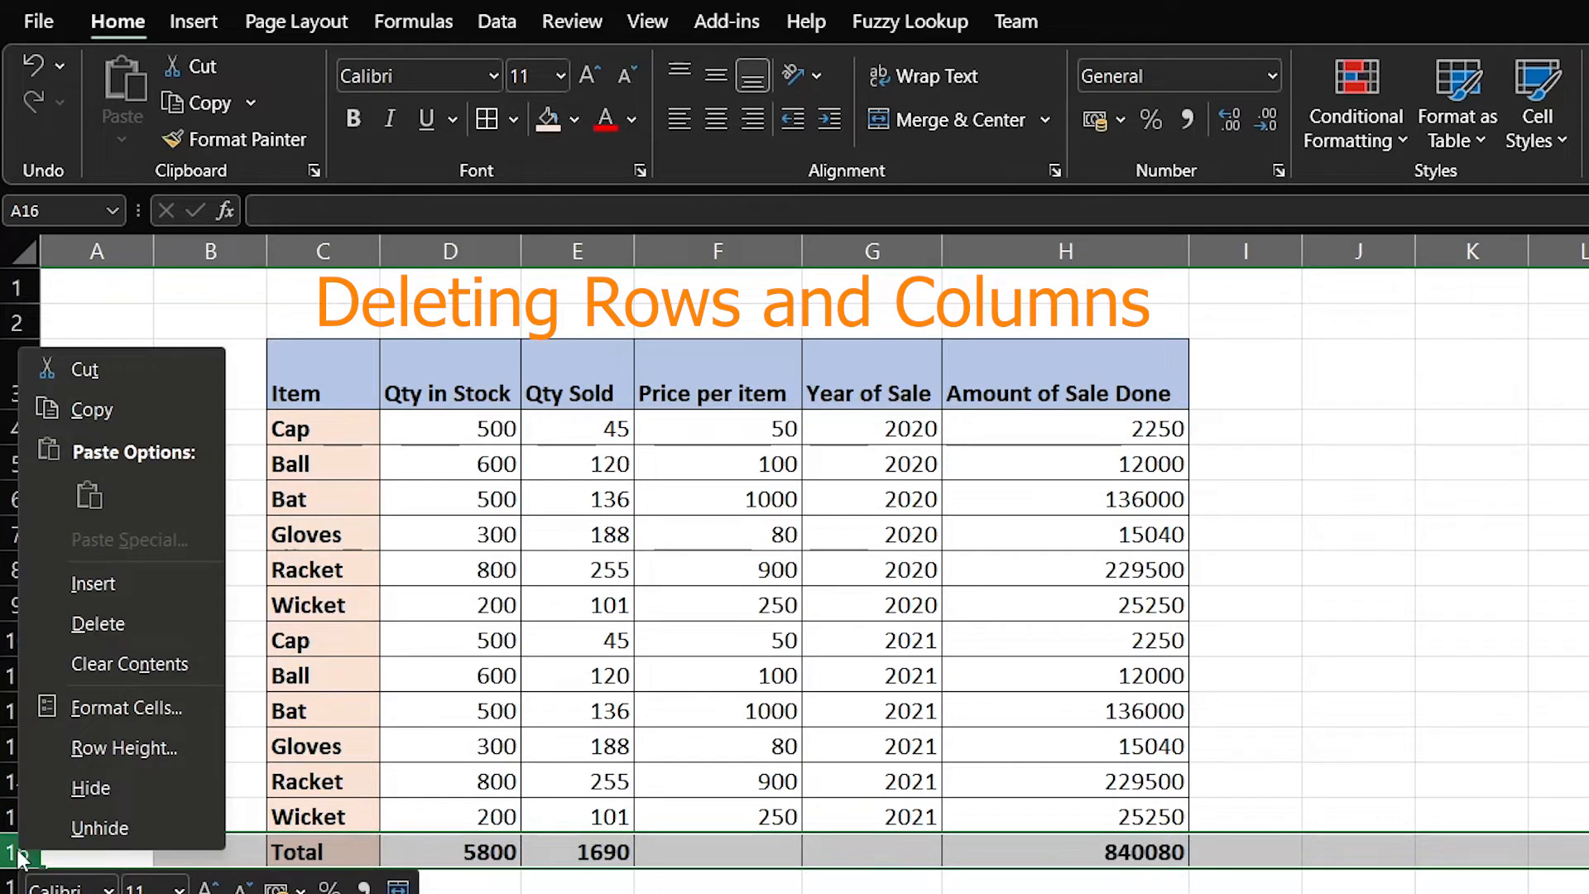
pyautogui.click(129, 628)
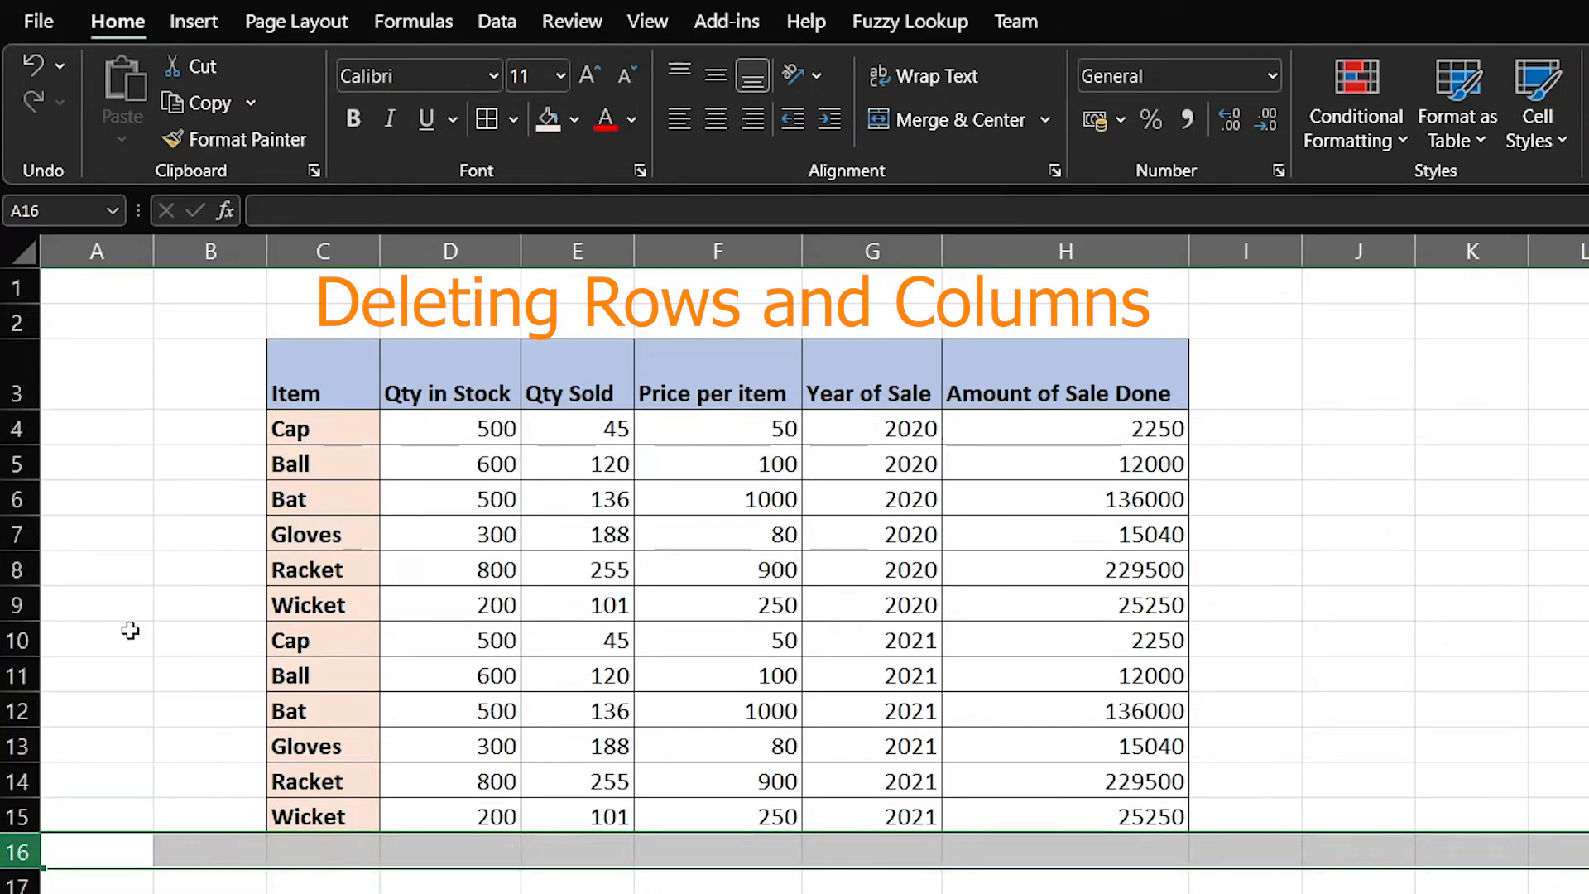
pyautogui.click(130, 631)
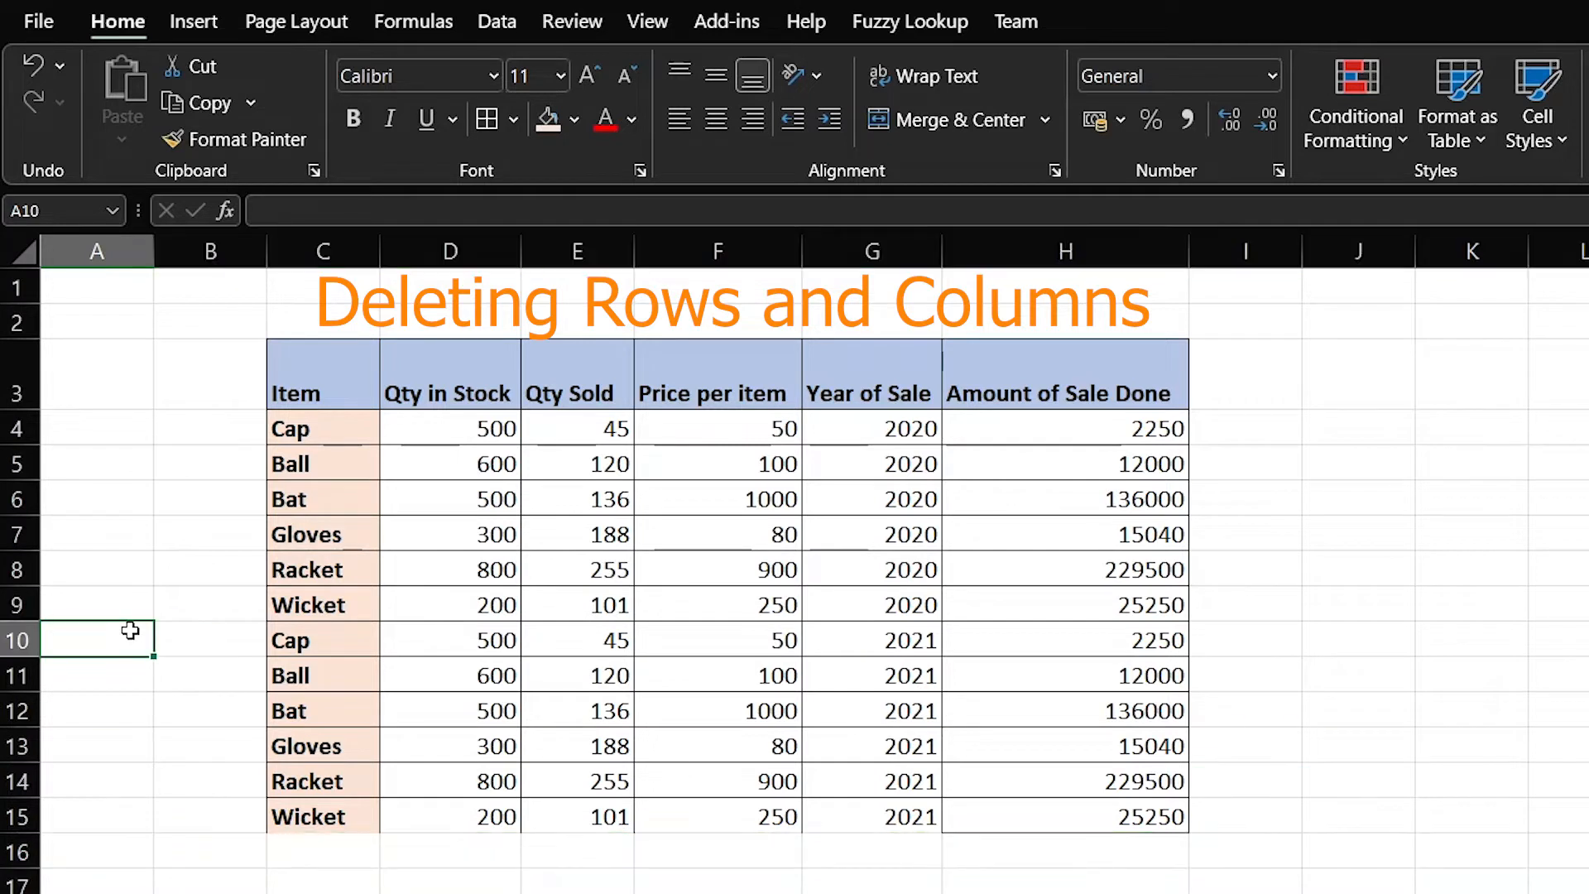
# Delete the empty column B and select the empty cells below the table
pyautogui.click(207, 251)
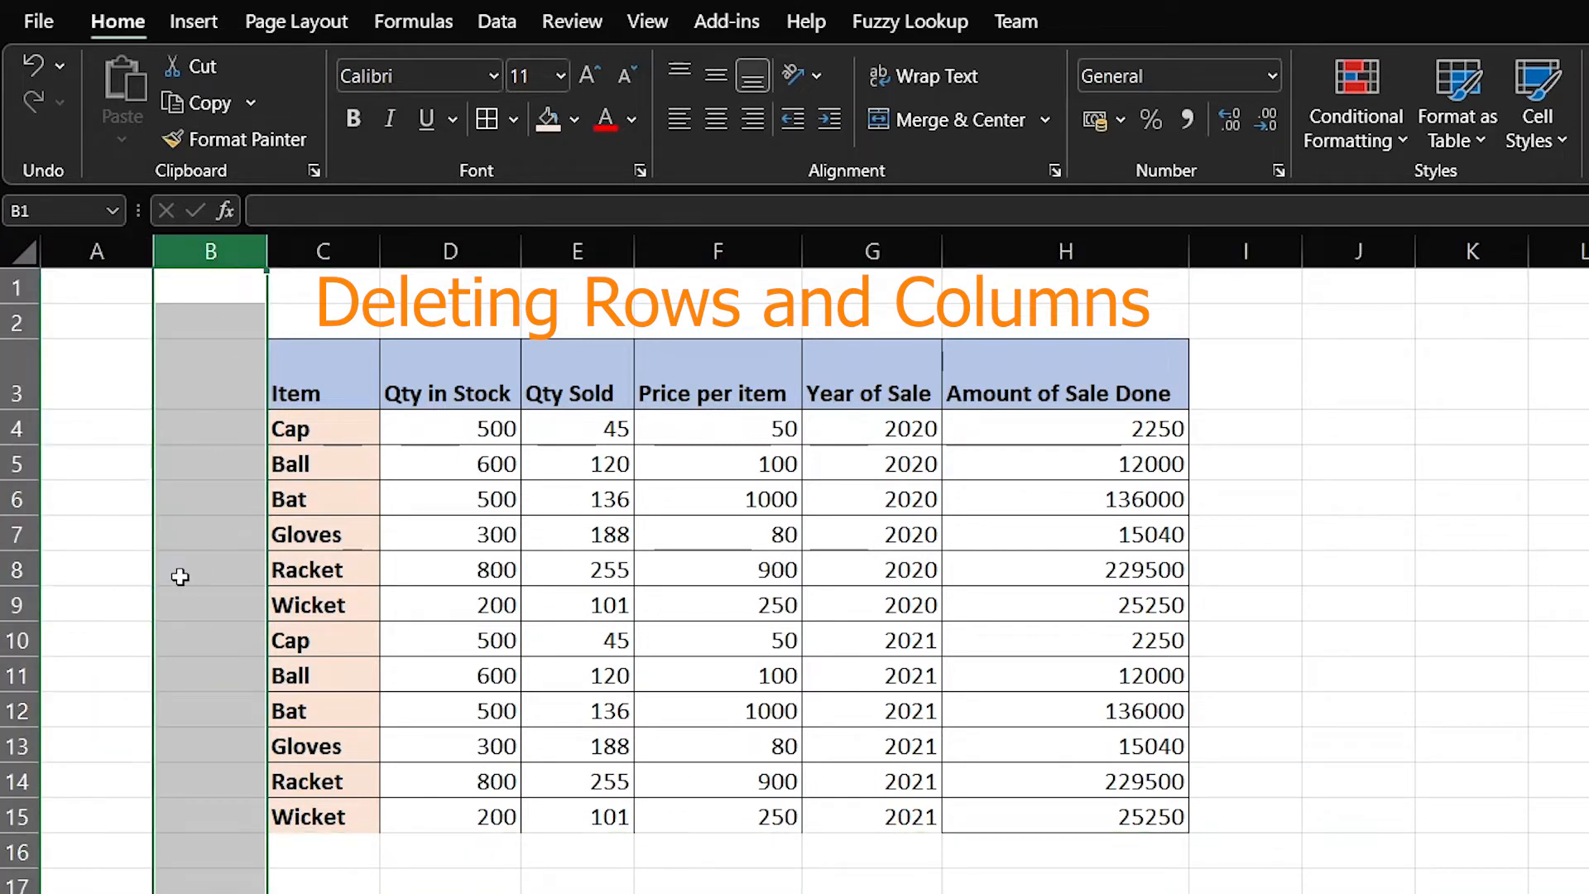
pyautogui.rightClick(190, 247)
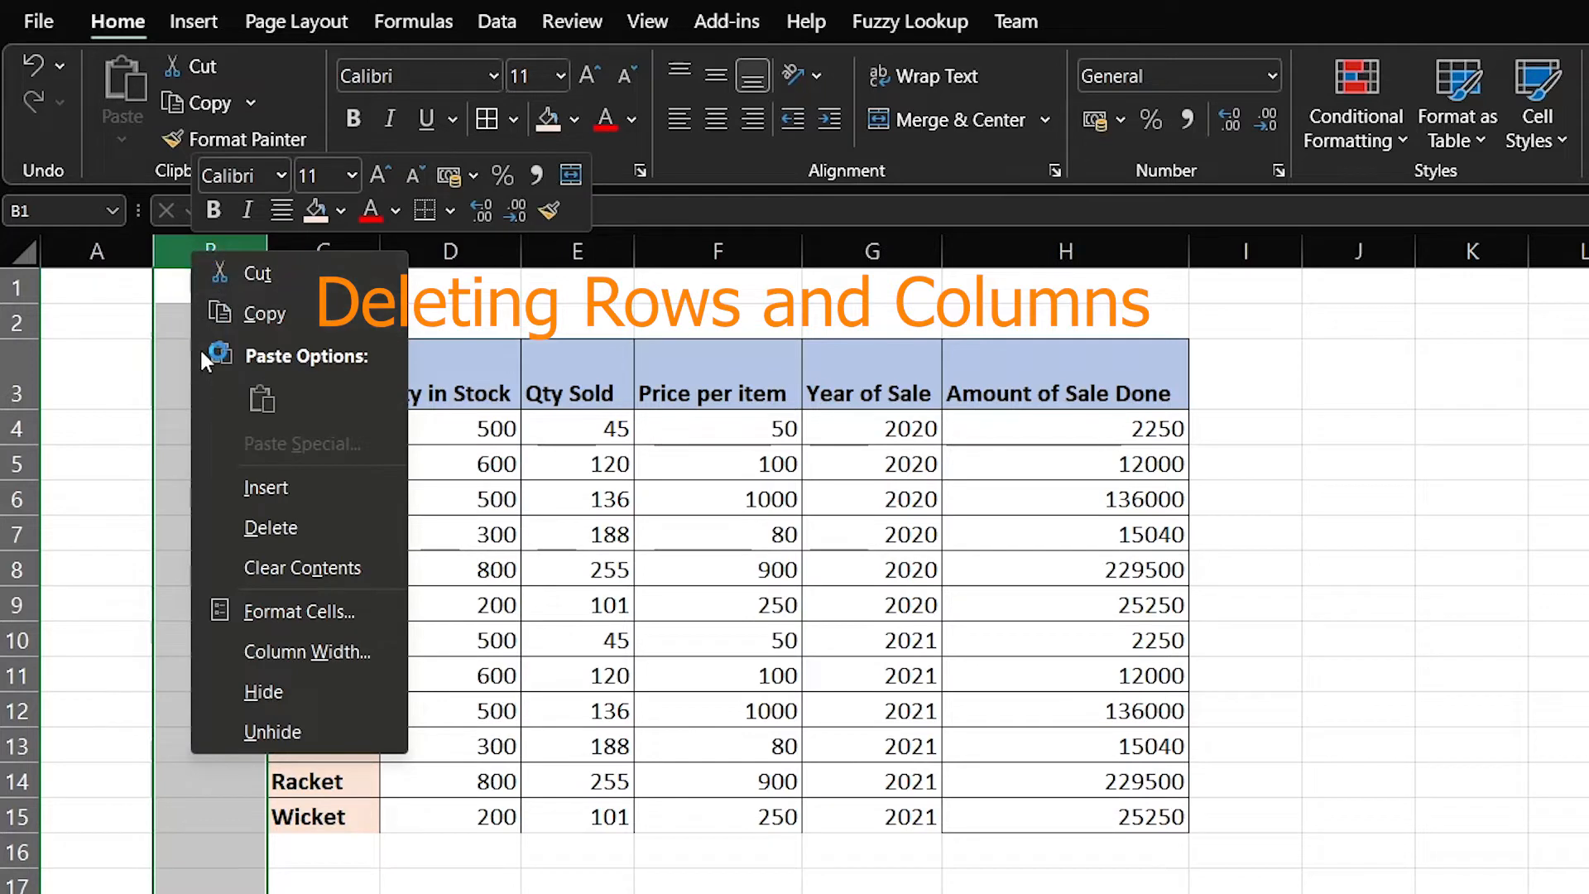
pyautogui.click(266, 528)
pyautogui.click(465, 893)
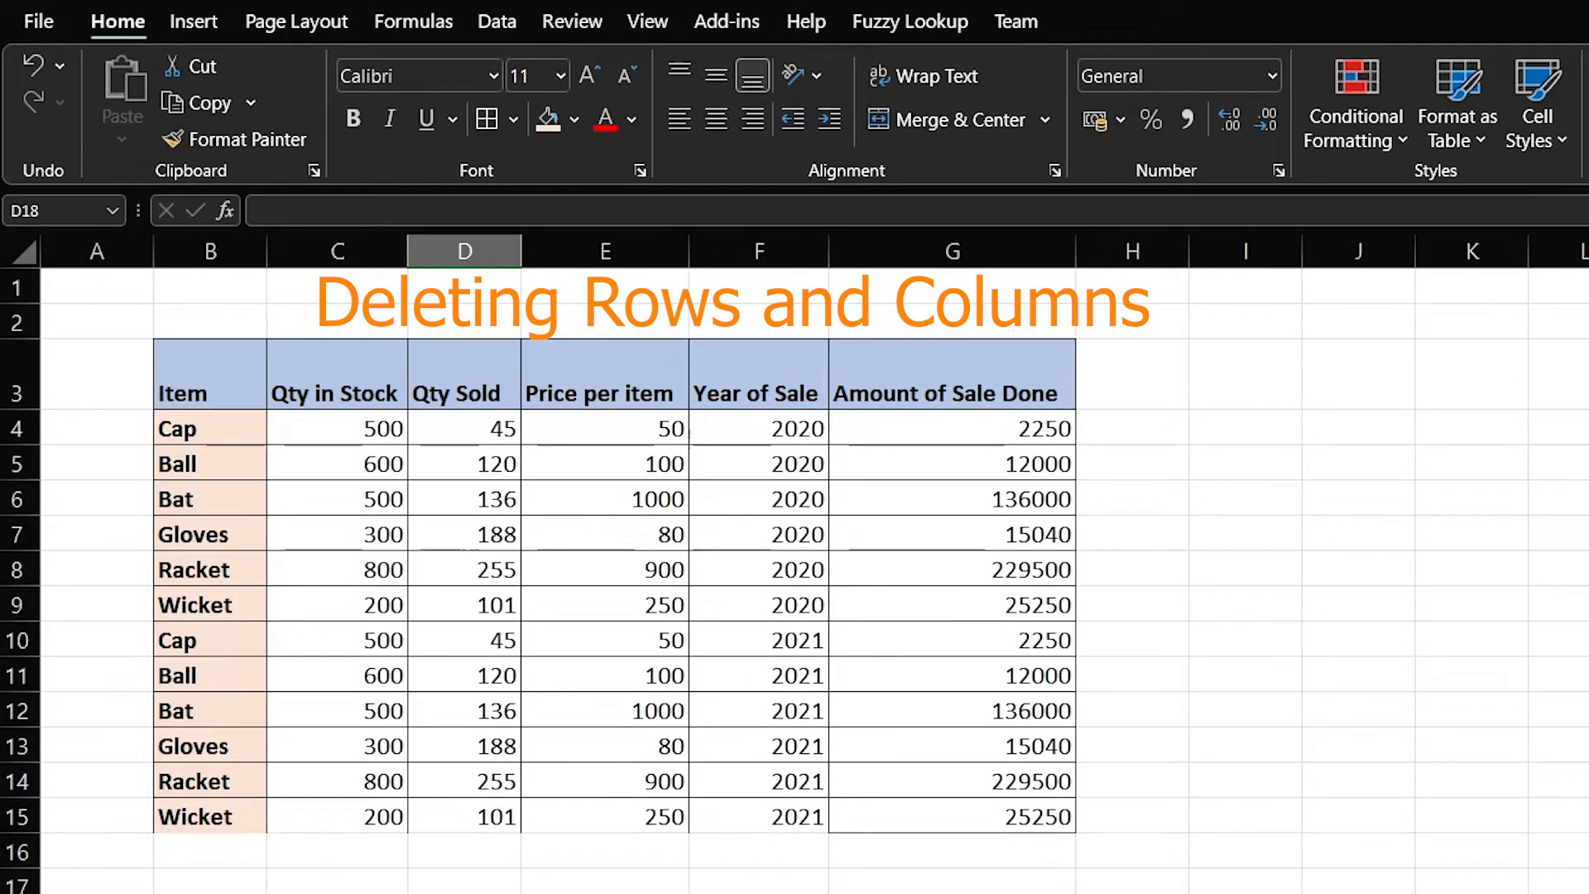
pyautogui.moveTo(249, 816); pyautogui.dragTo(844, 782)
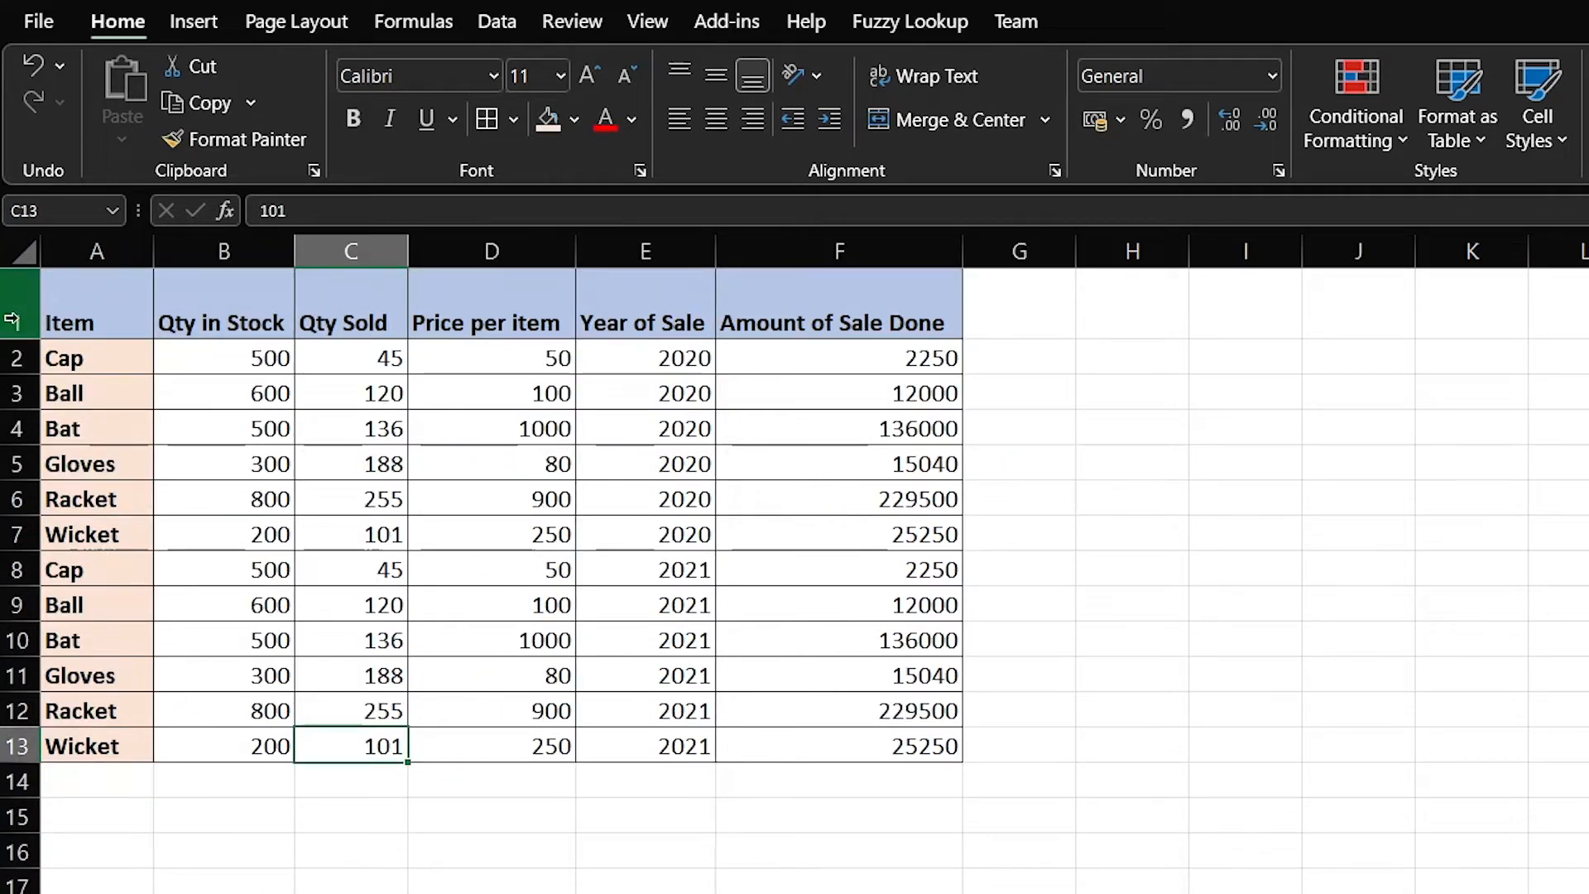
# Apply AutoFilter to header row 1 using Sort & Filter > Filter
pyautogui.click(12, 321)
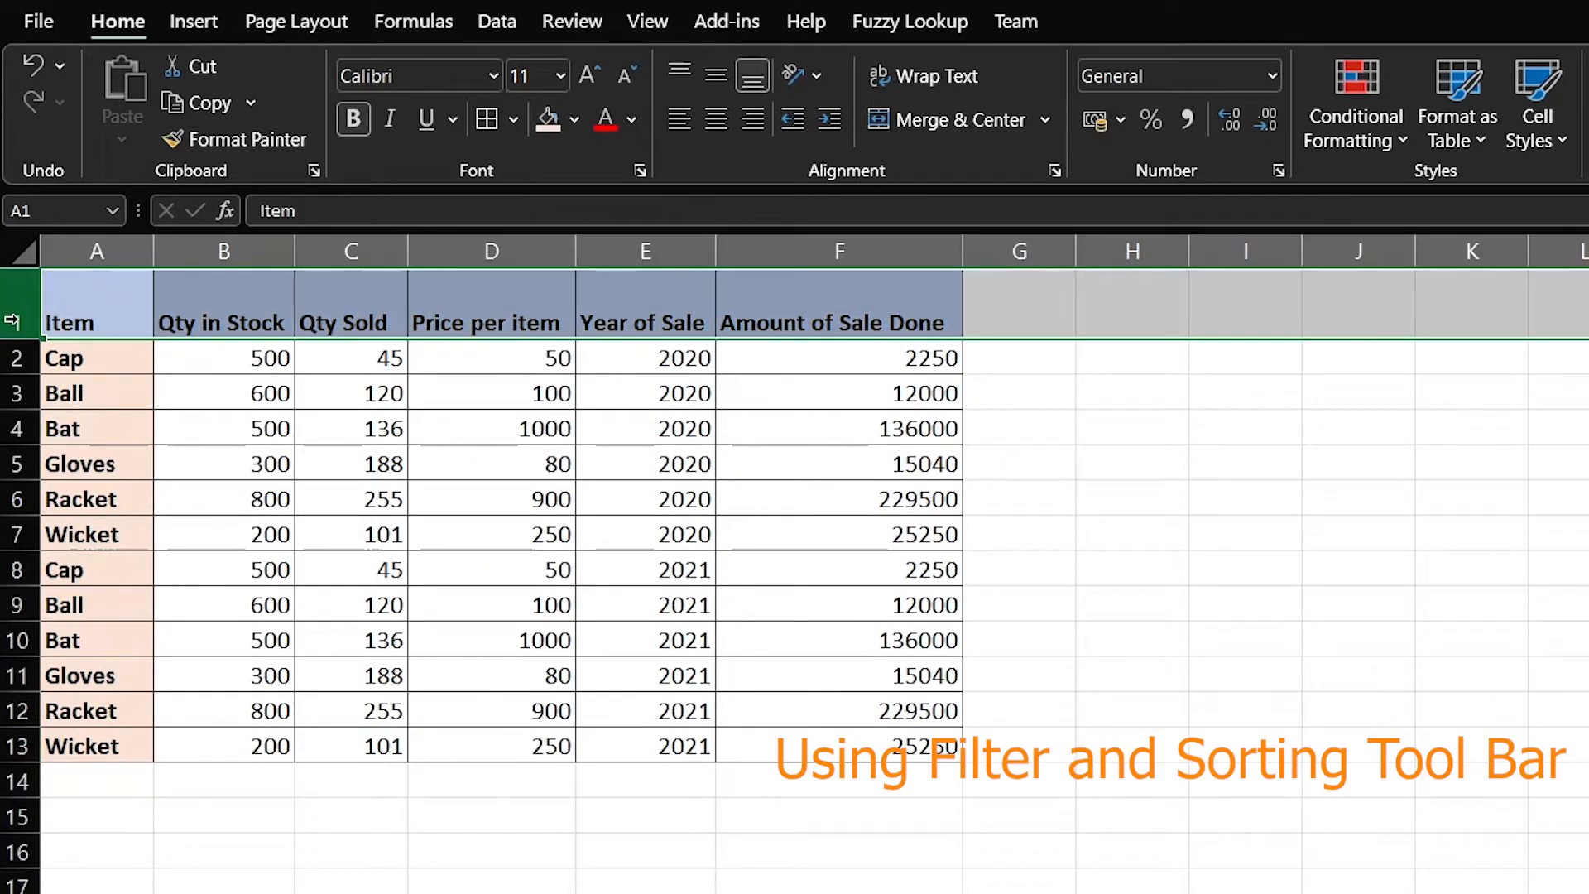
pyautogui.click(207, 322)
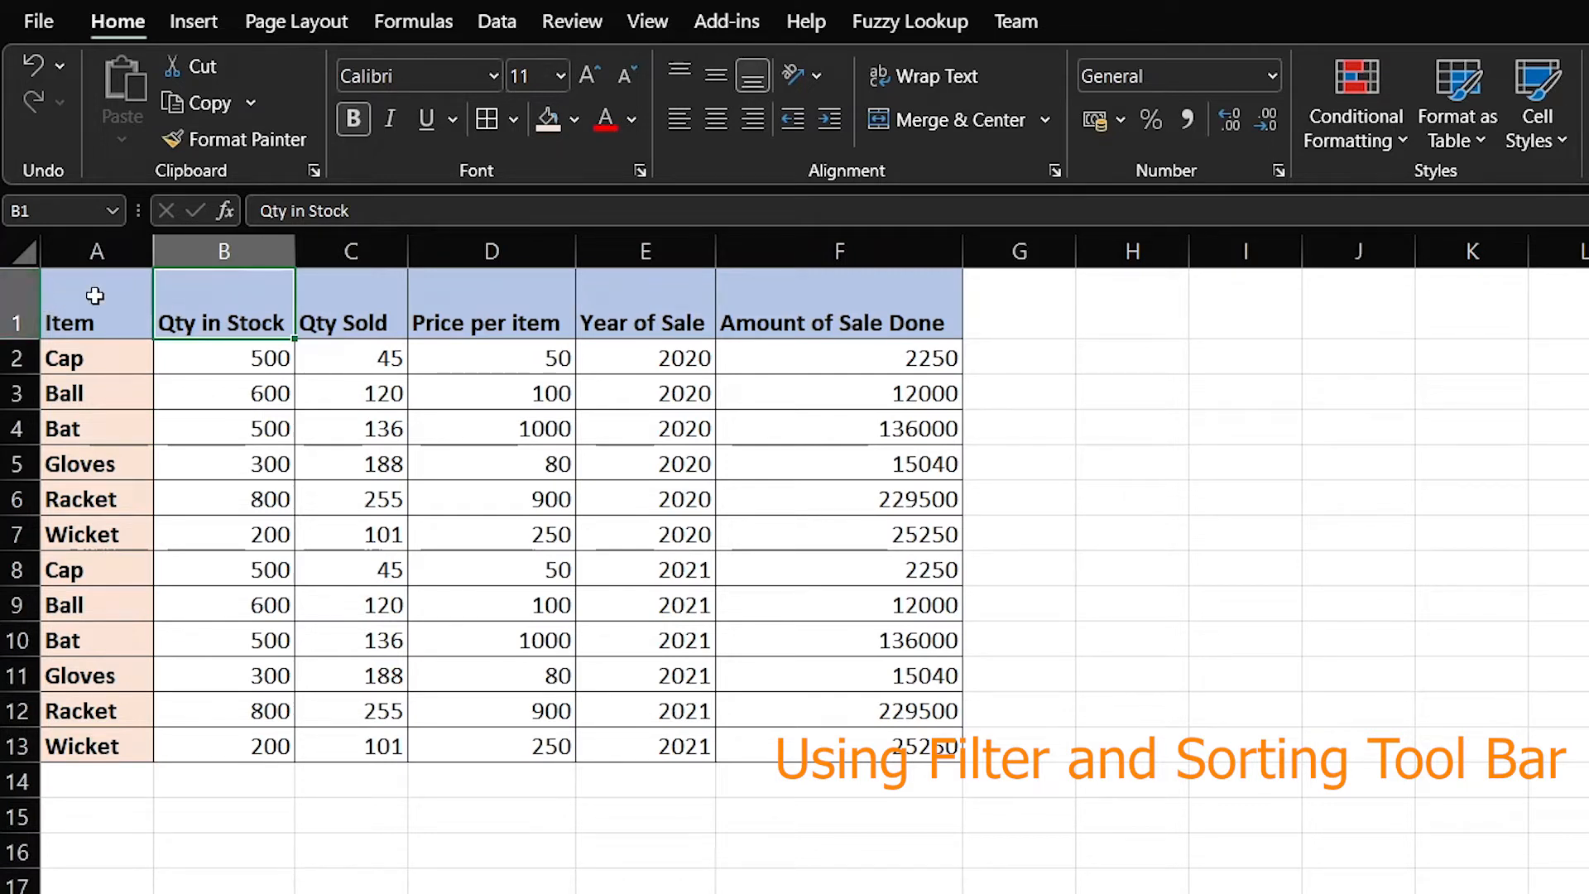
pyautogui.click(15, 310)
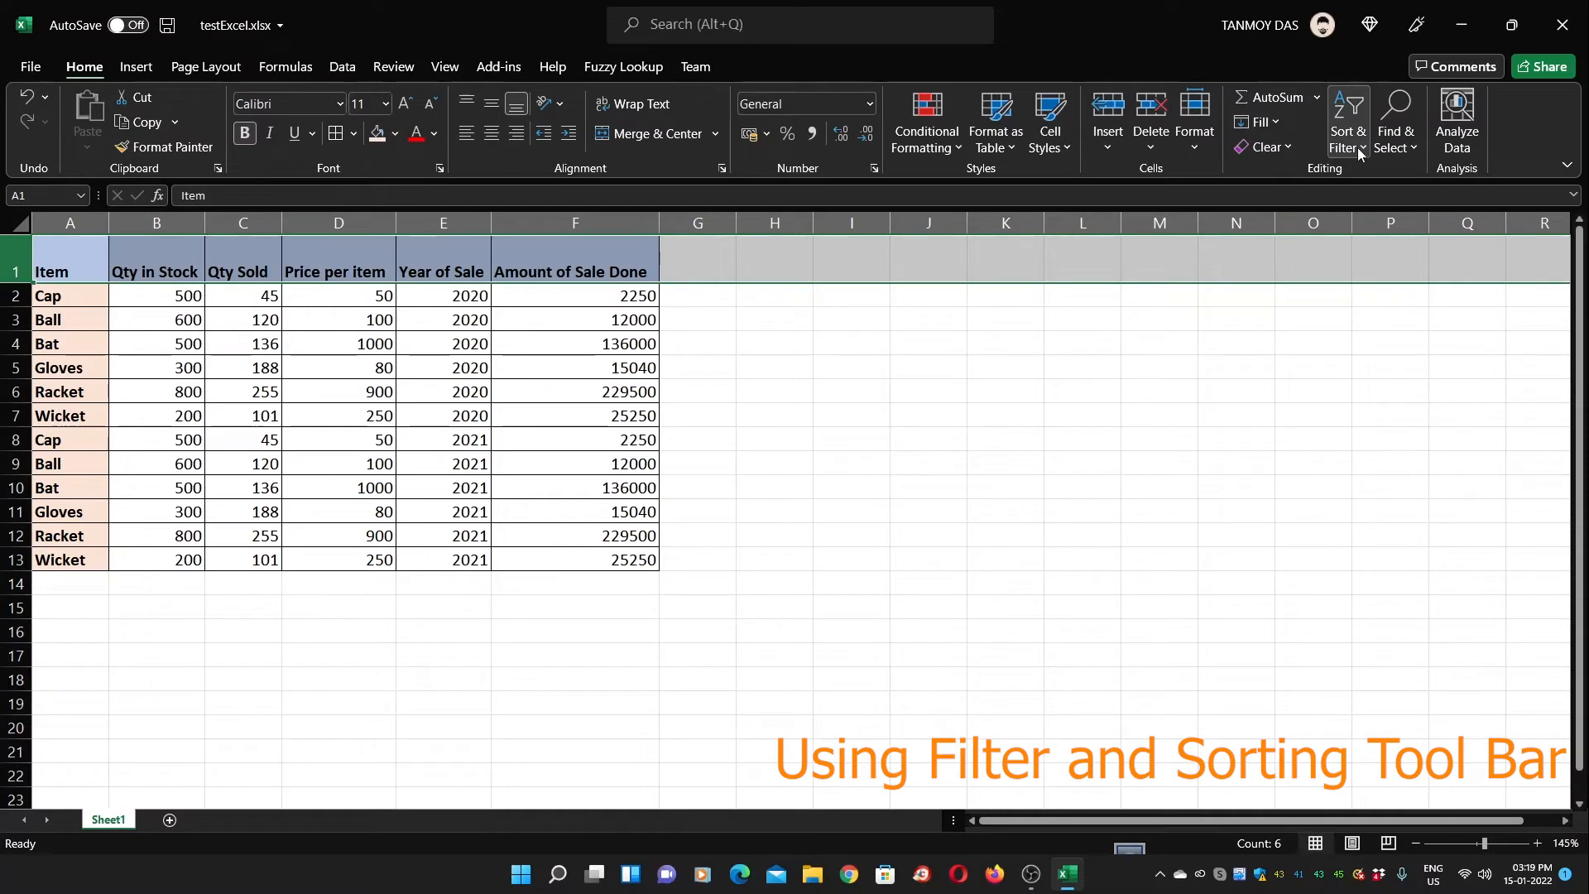
pyautogui.click(1359, 147)
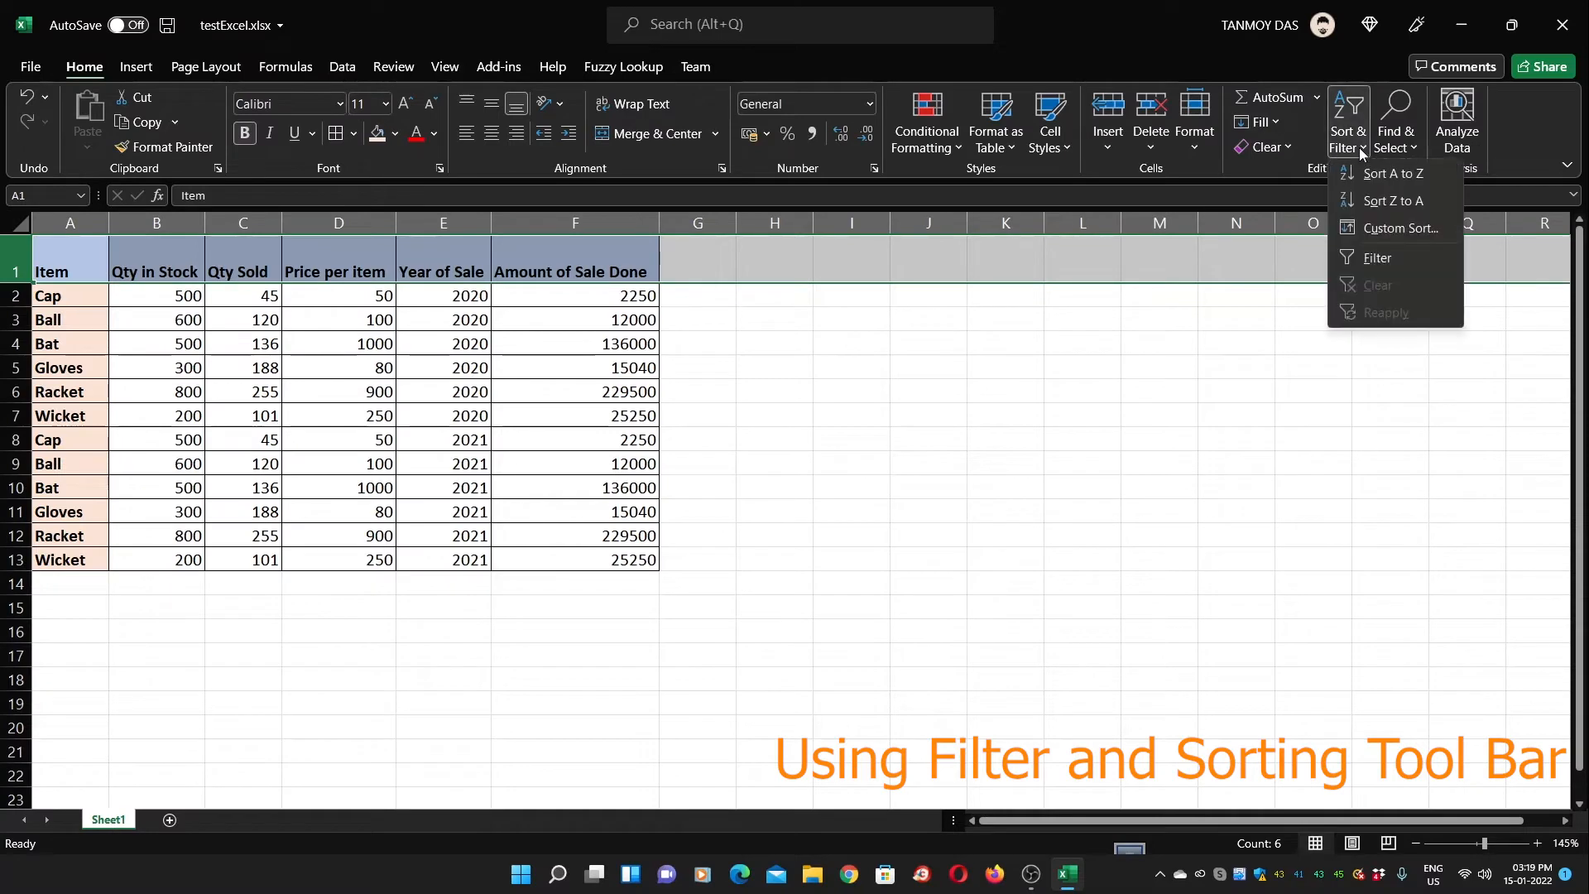
pyautogui.click(1378, 259)
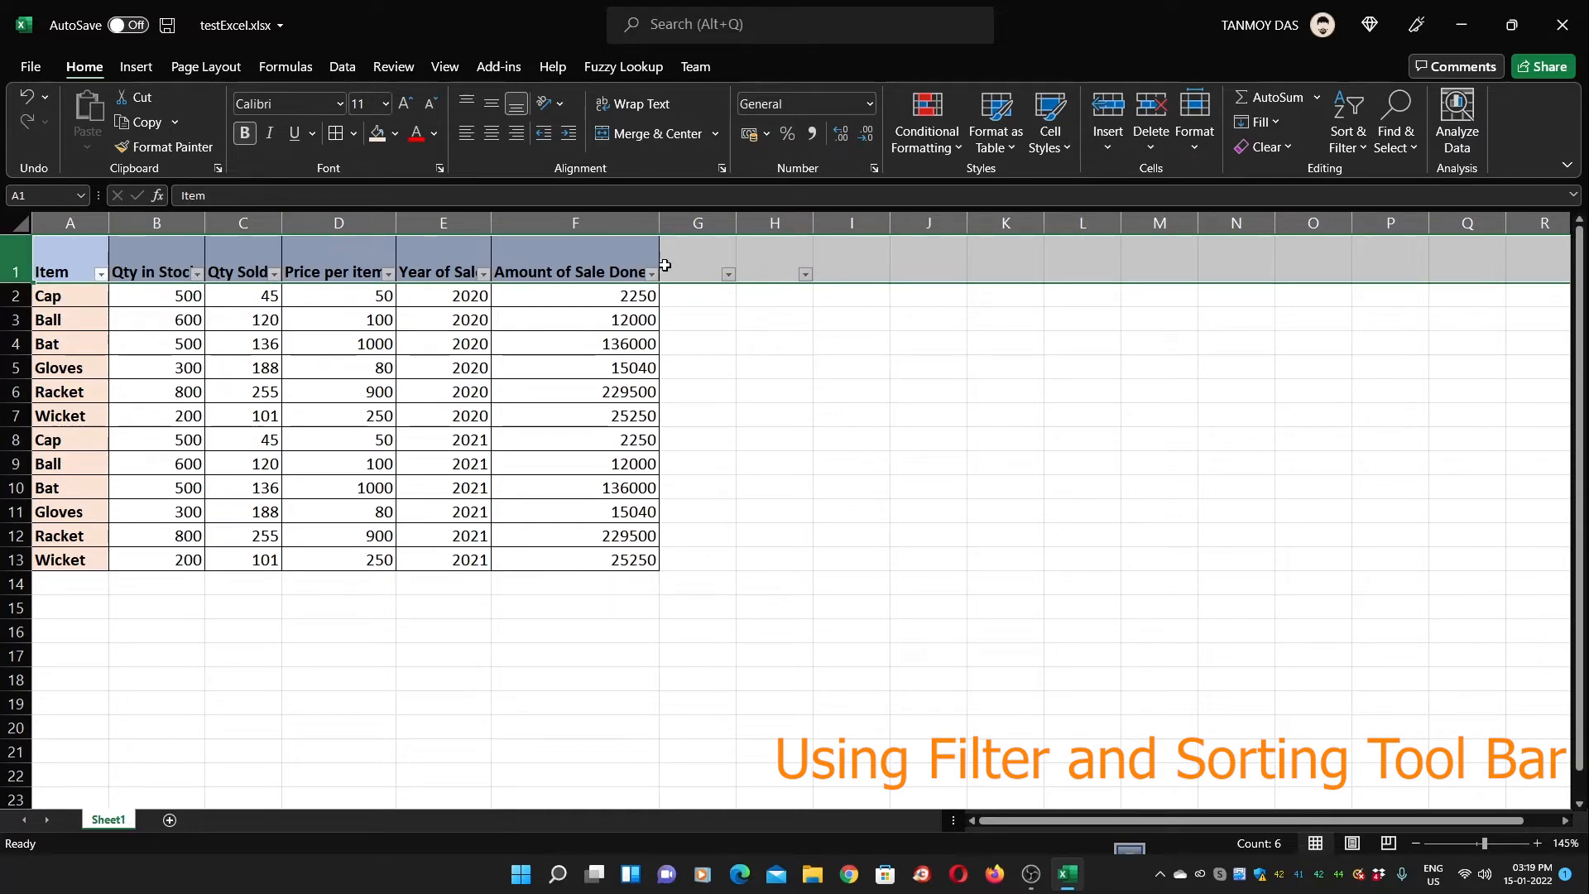
pyautogui.click(805, 399)
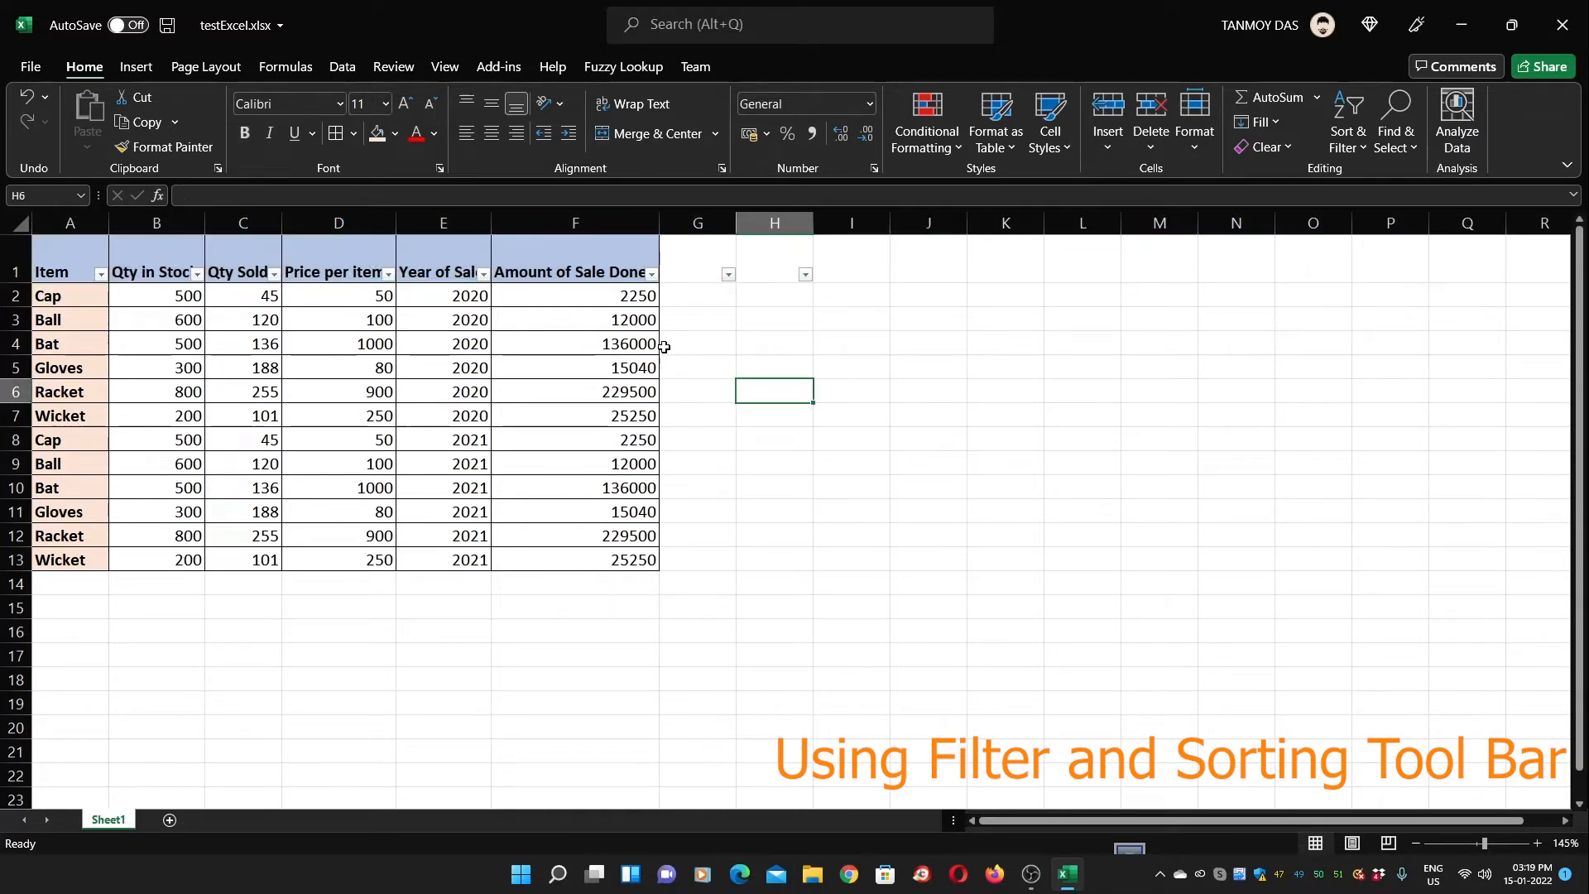
# Widen column E to fit 'Year of Sale' and filter it to 2020 only
pyautogui.click(14, 256)
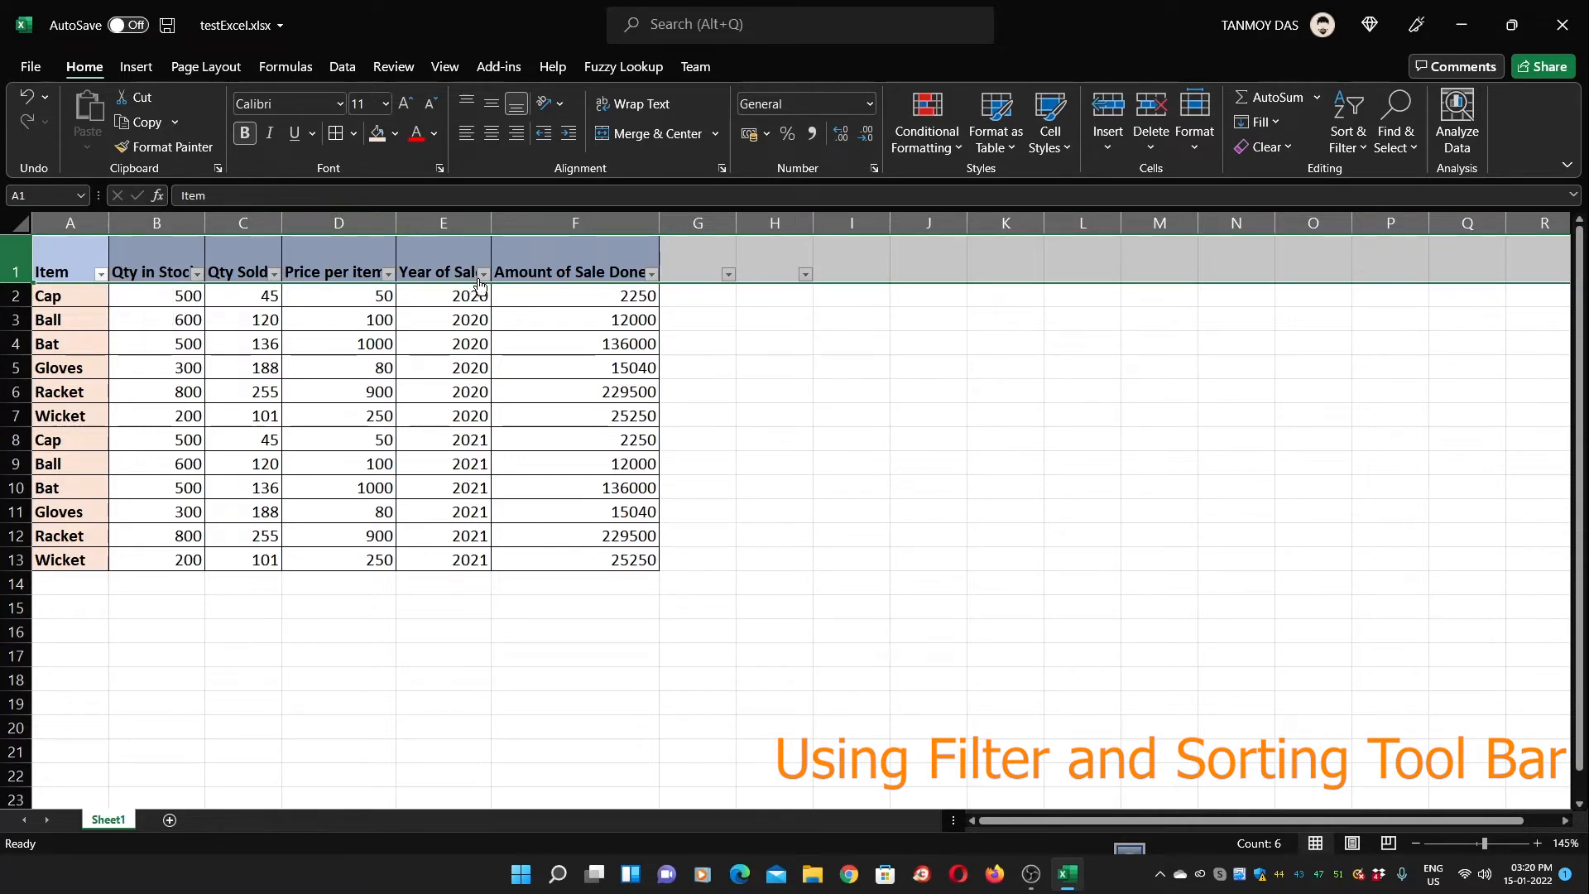
pyautogui.moveTo(492, 223); pyautogui.dragTo(517, 253)
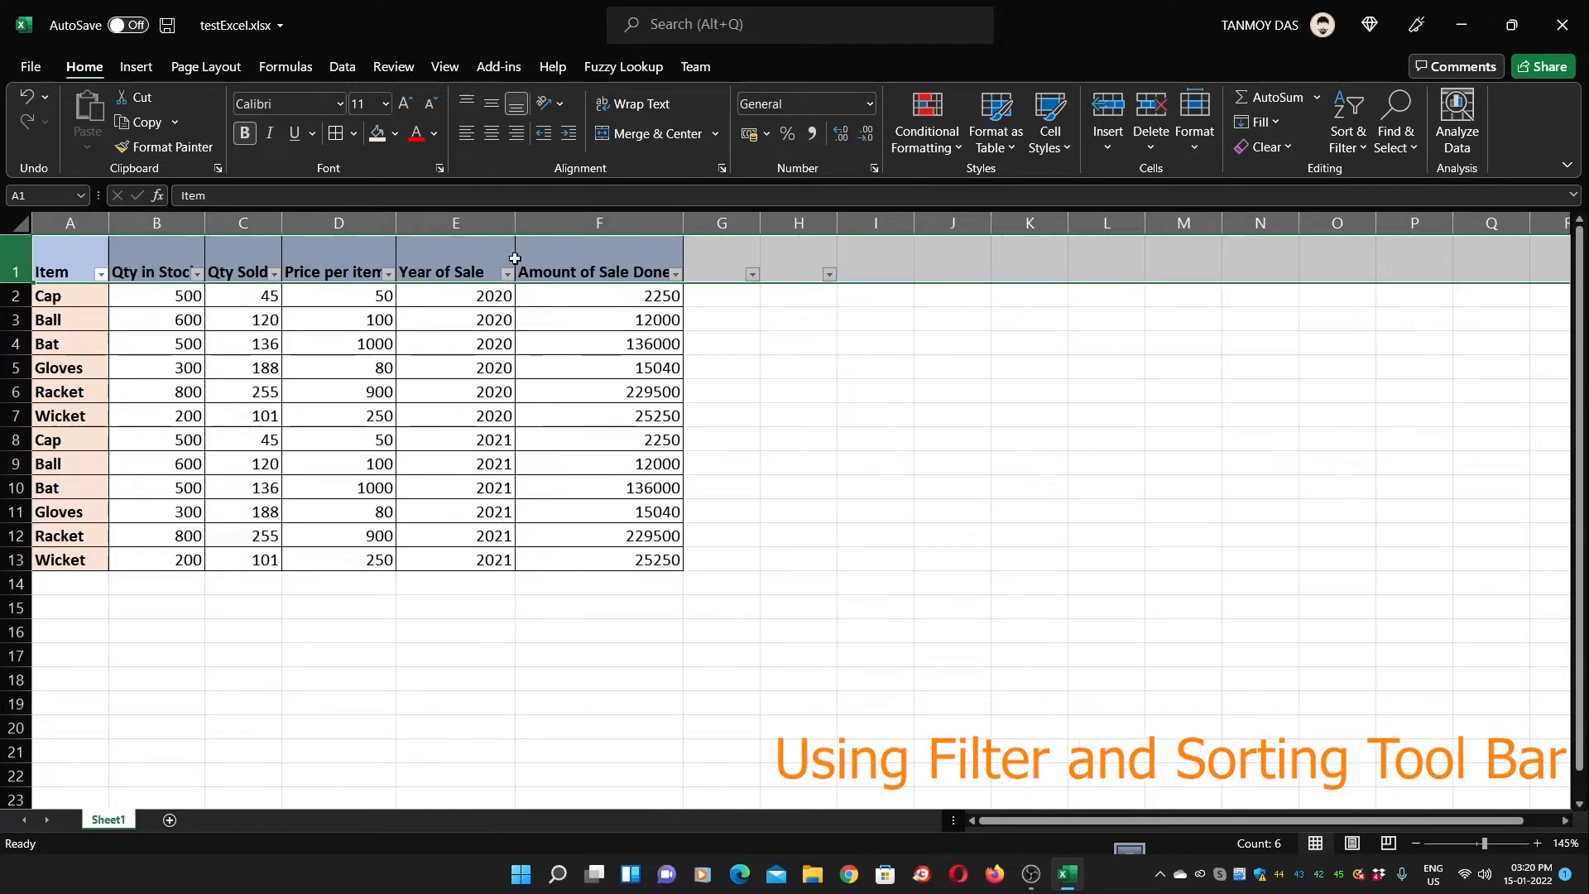
pyautogui.click(506, 274)
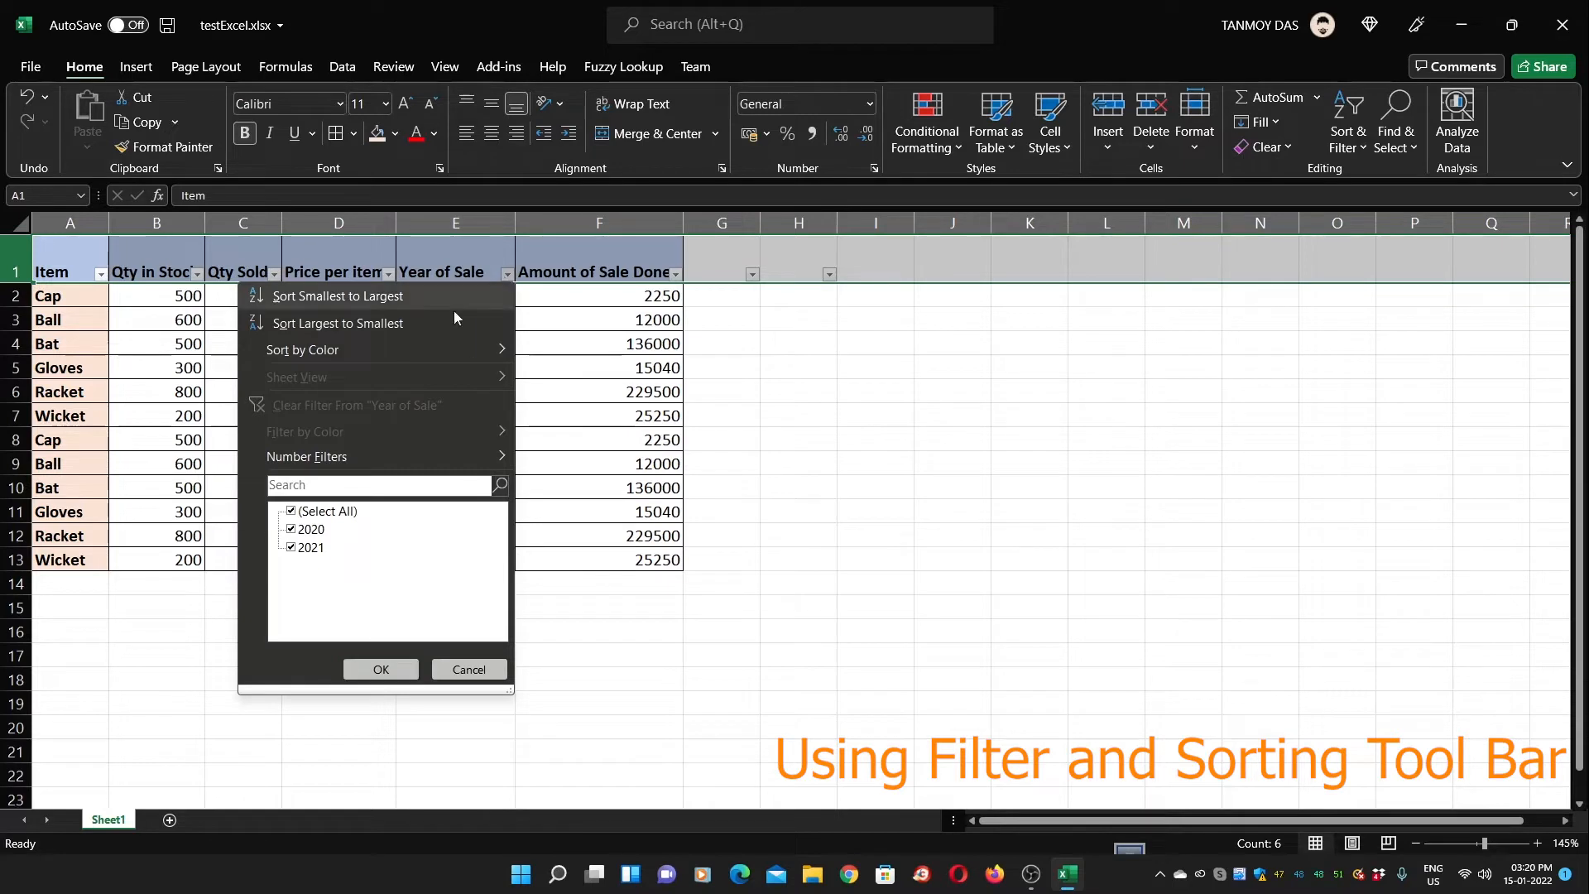
pyautogui.click(295, 513)
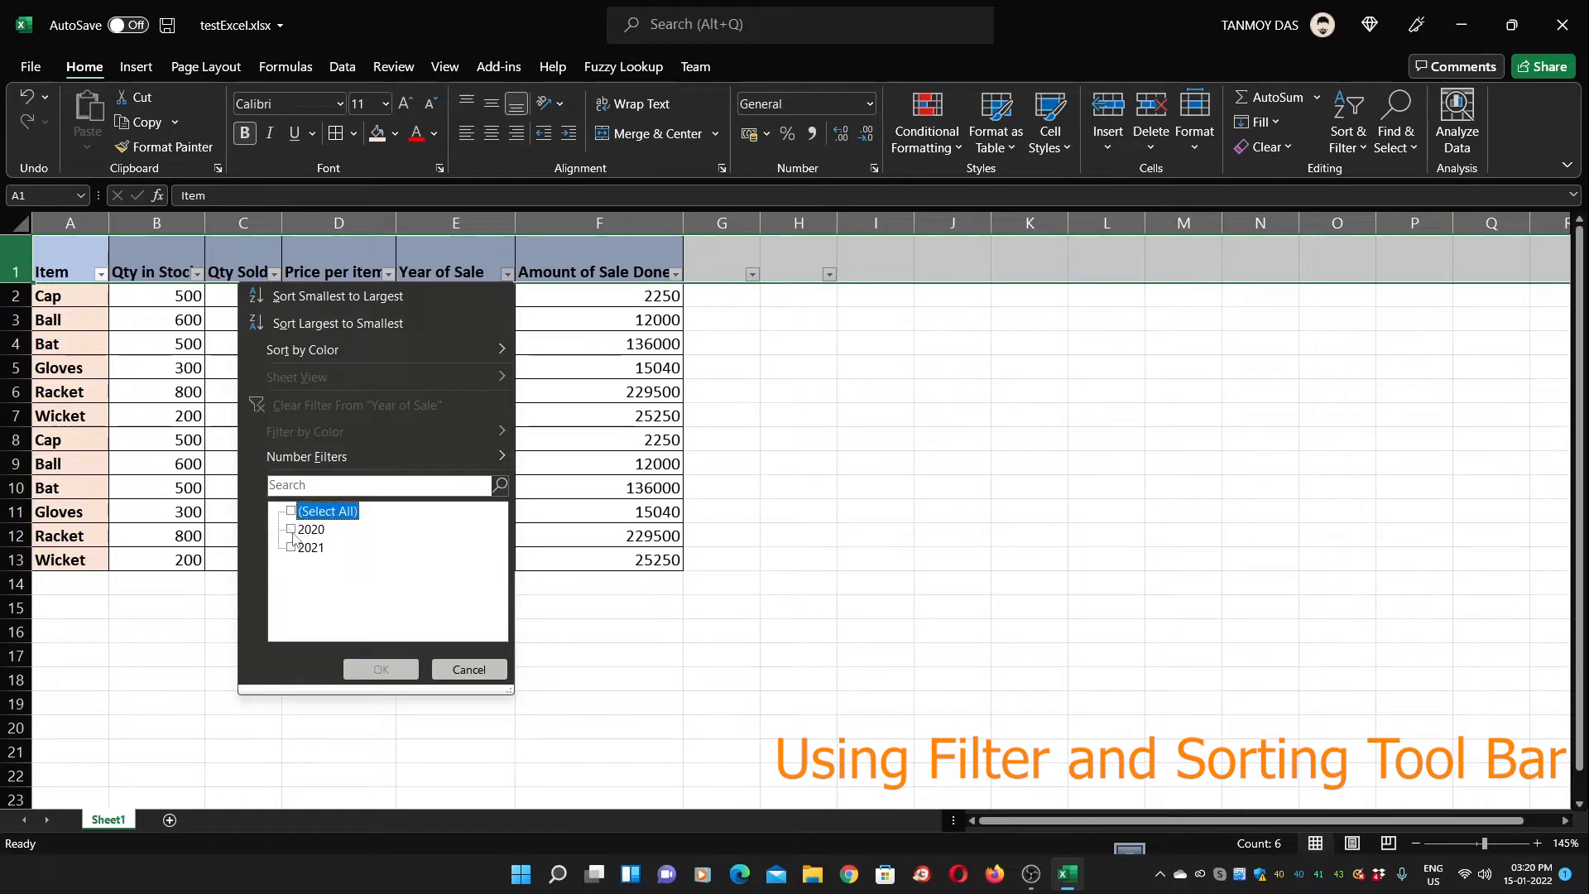
pyautogui.click(292, 530)
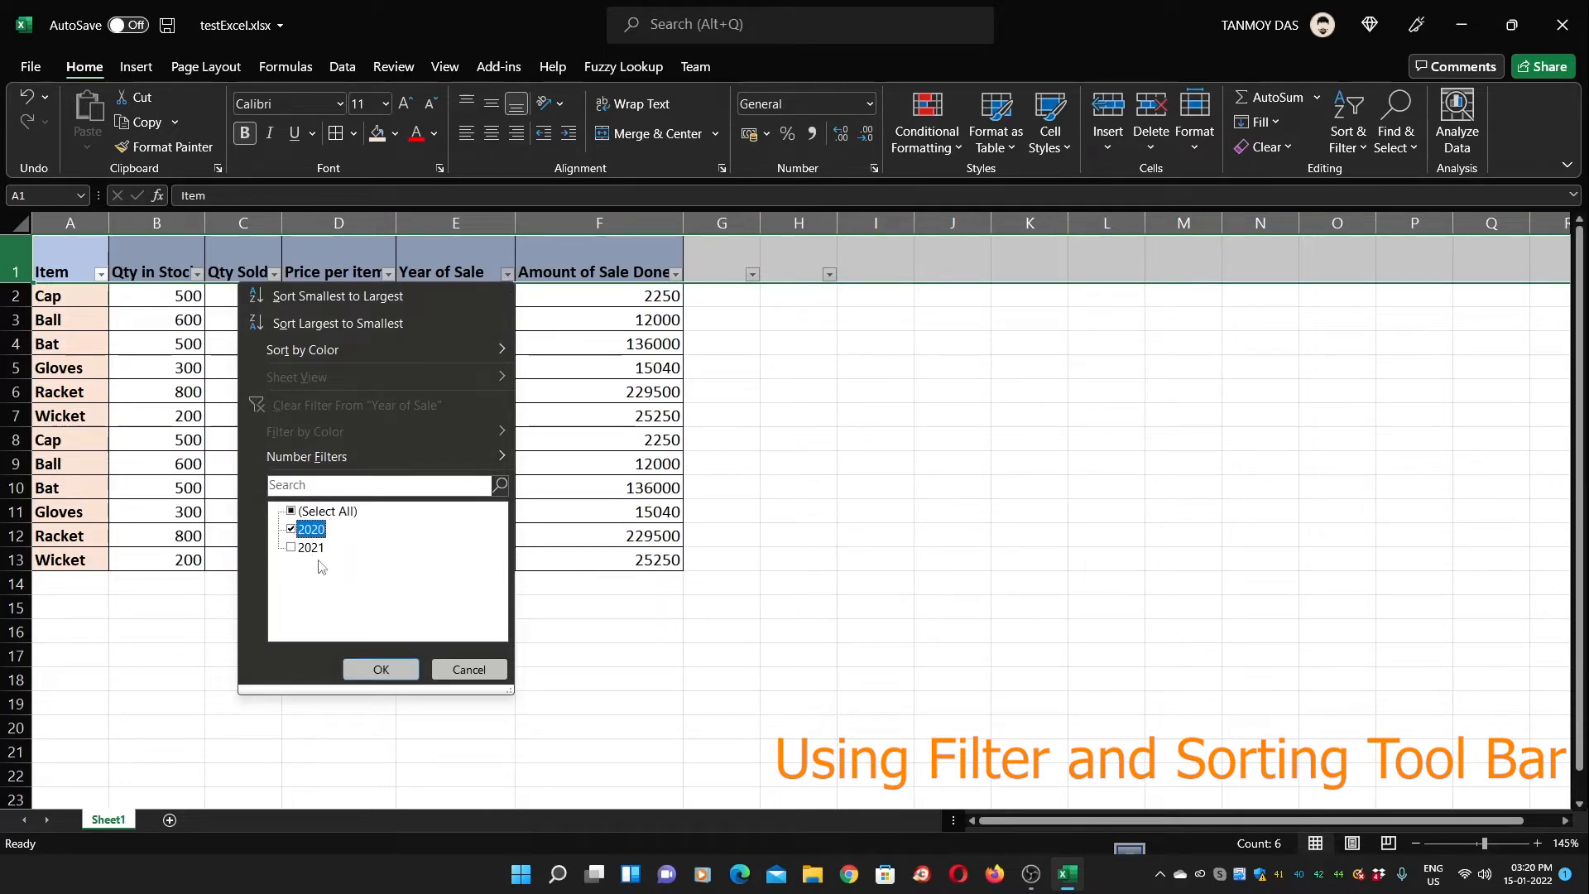
pyautogui.click(382, 669)
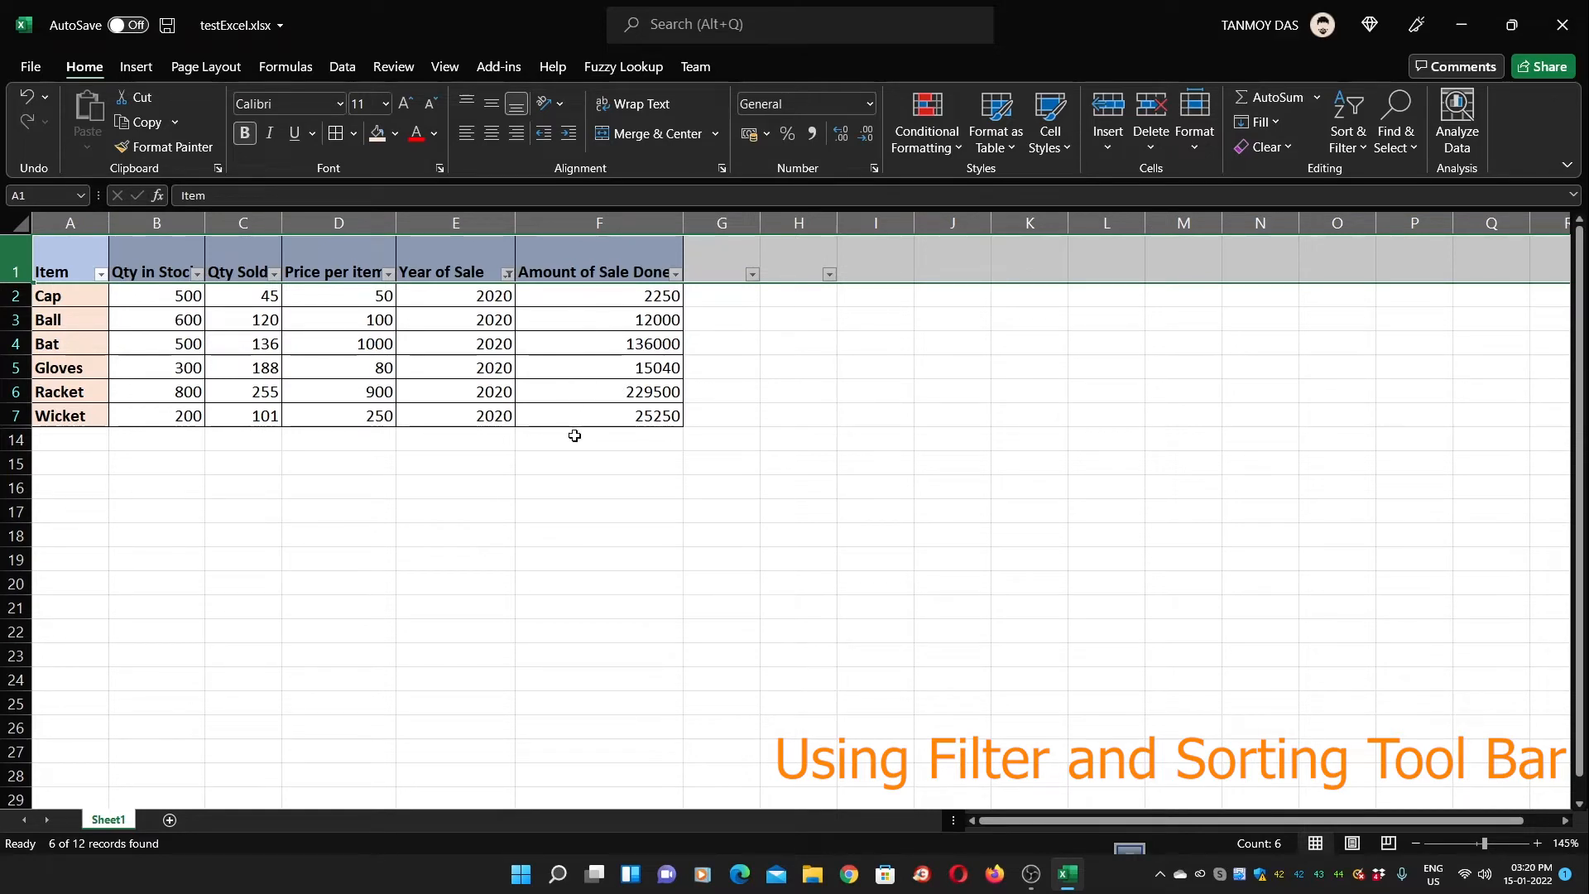
# Enter a SUM total of the Amount of Sale Done values in F15
pyautogui.click(579, 461)
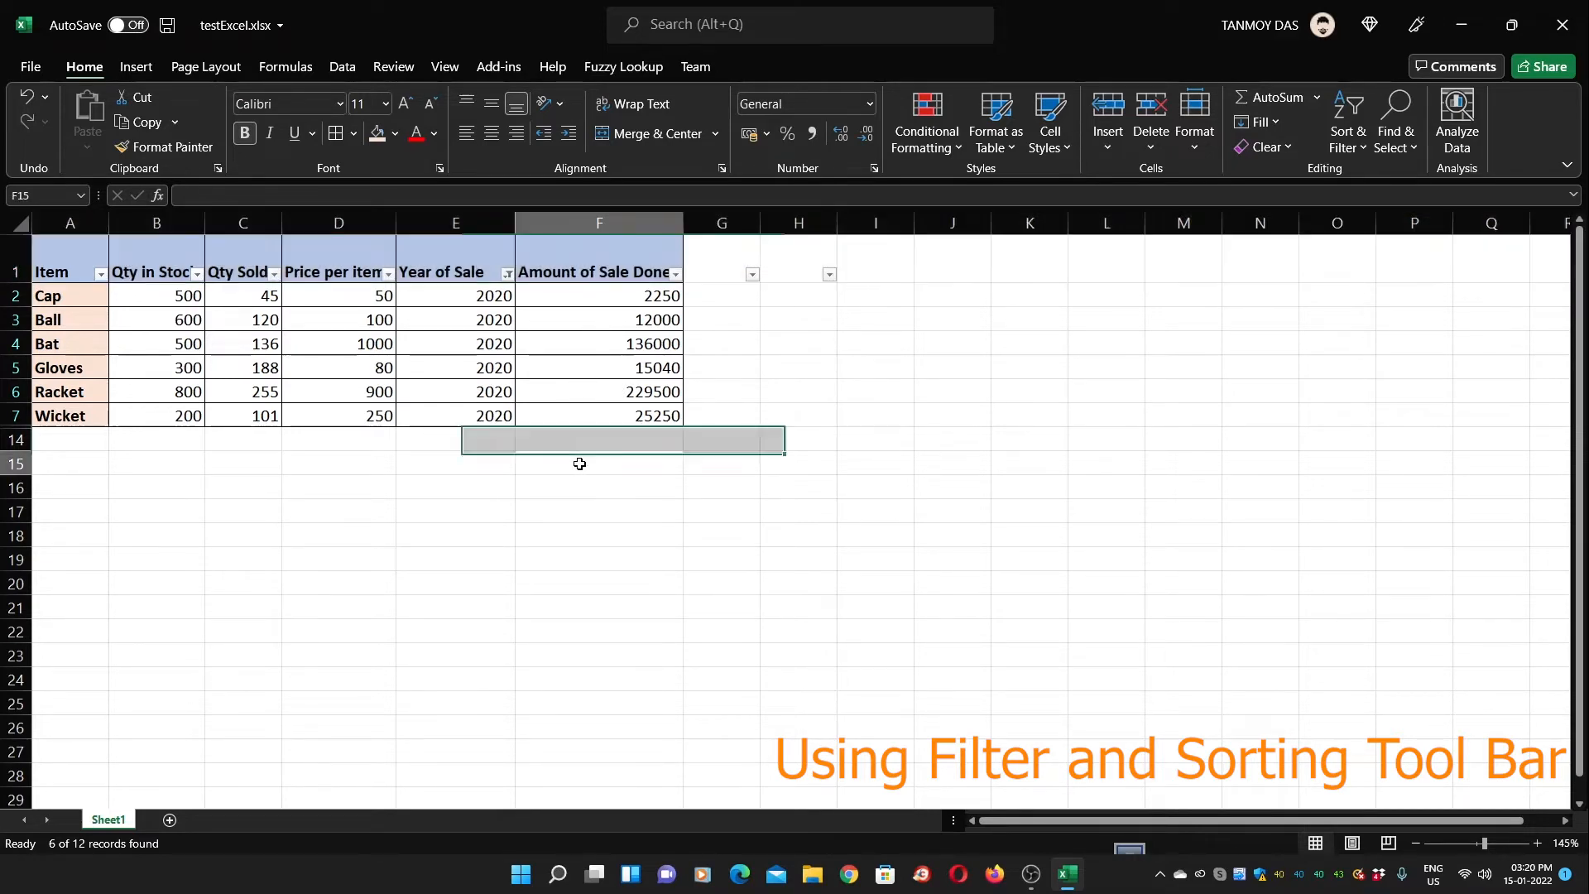
pyautogui.write('=sum(')
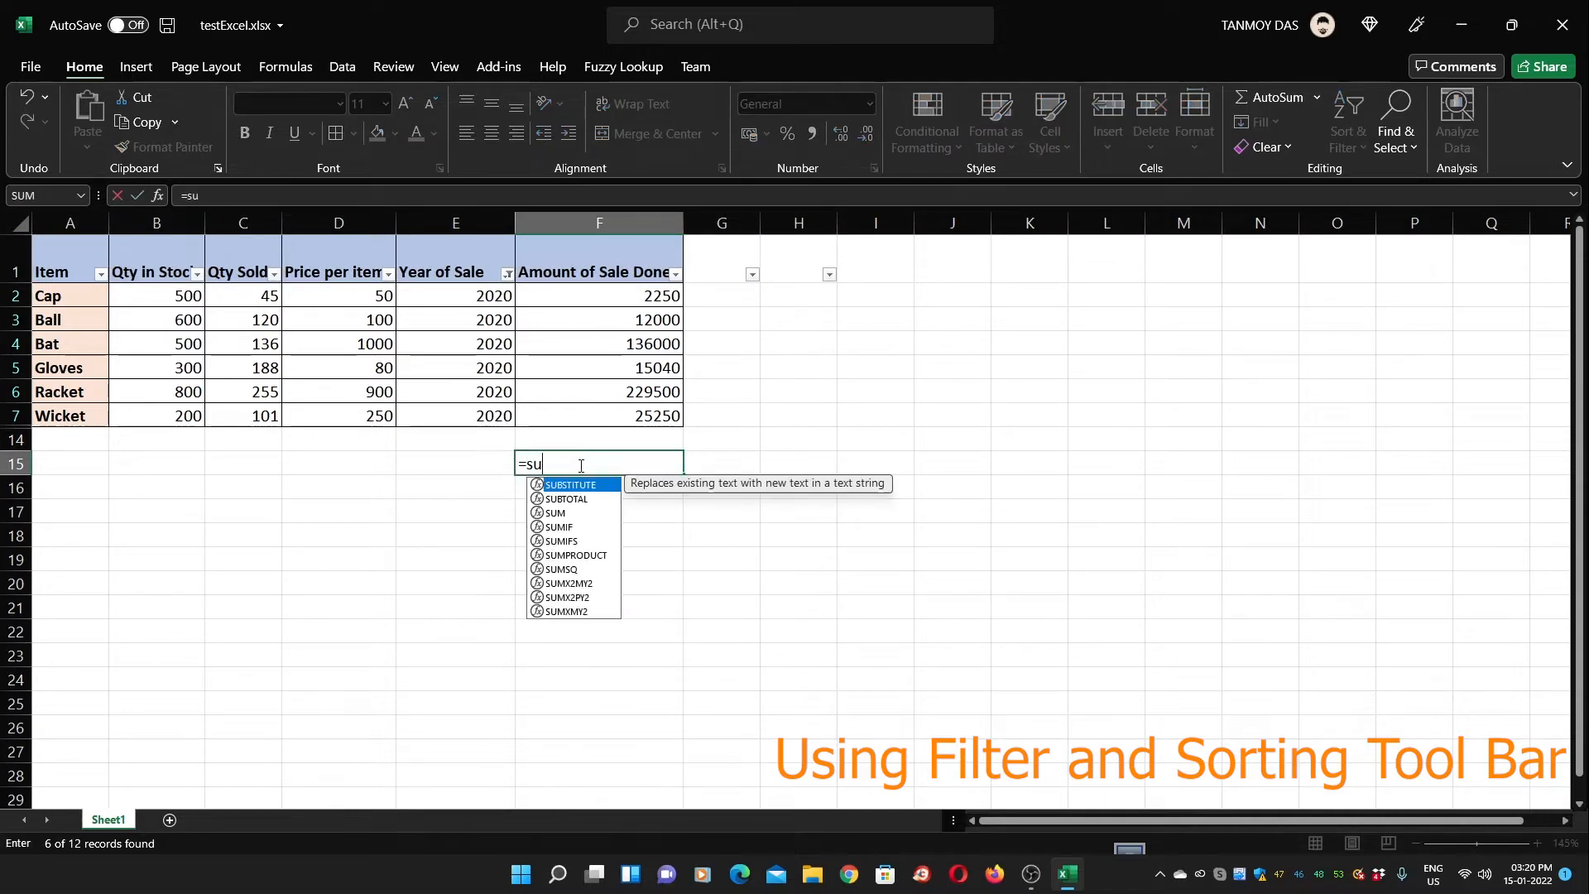
pyautogui.press('Up')
pyautogui.press('Up')
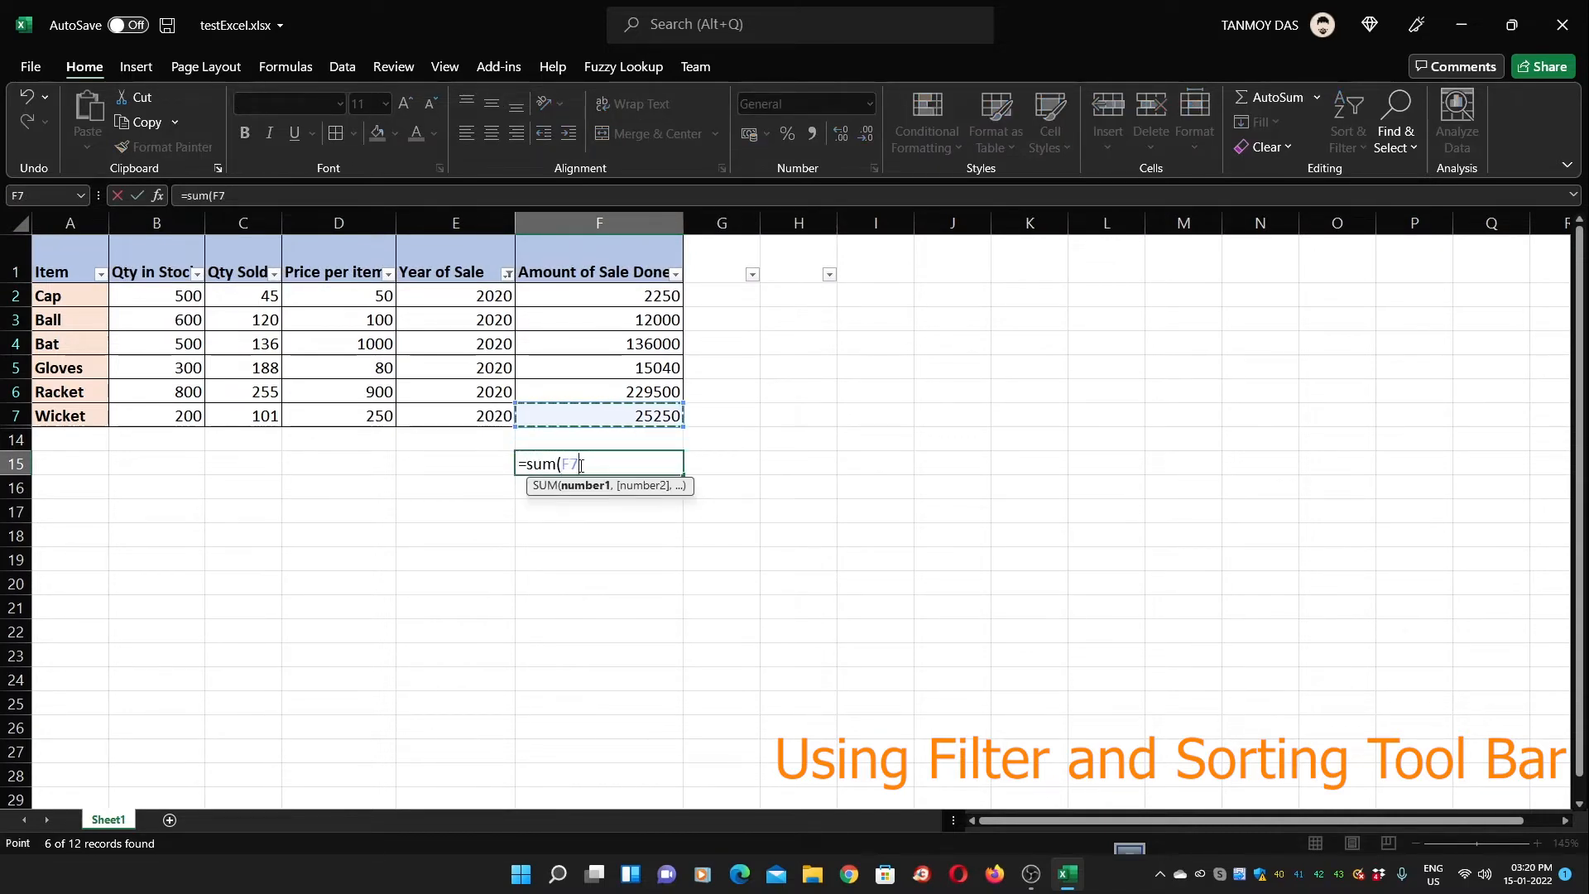
pyautogui.hotkey('shift', 'Up')
pyautogui.hotkey('shift', 'Up')
pyautogui.hotkey('shift', 'Up')
pyautogui.hotkey('shift', 'Up')
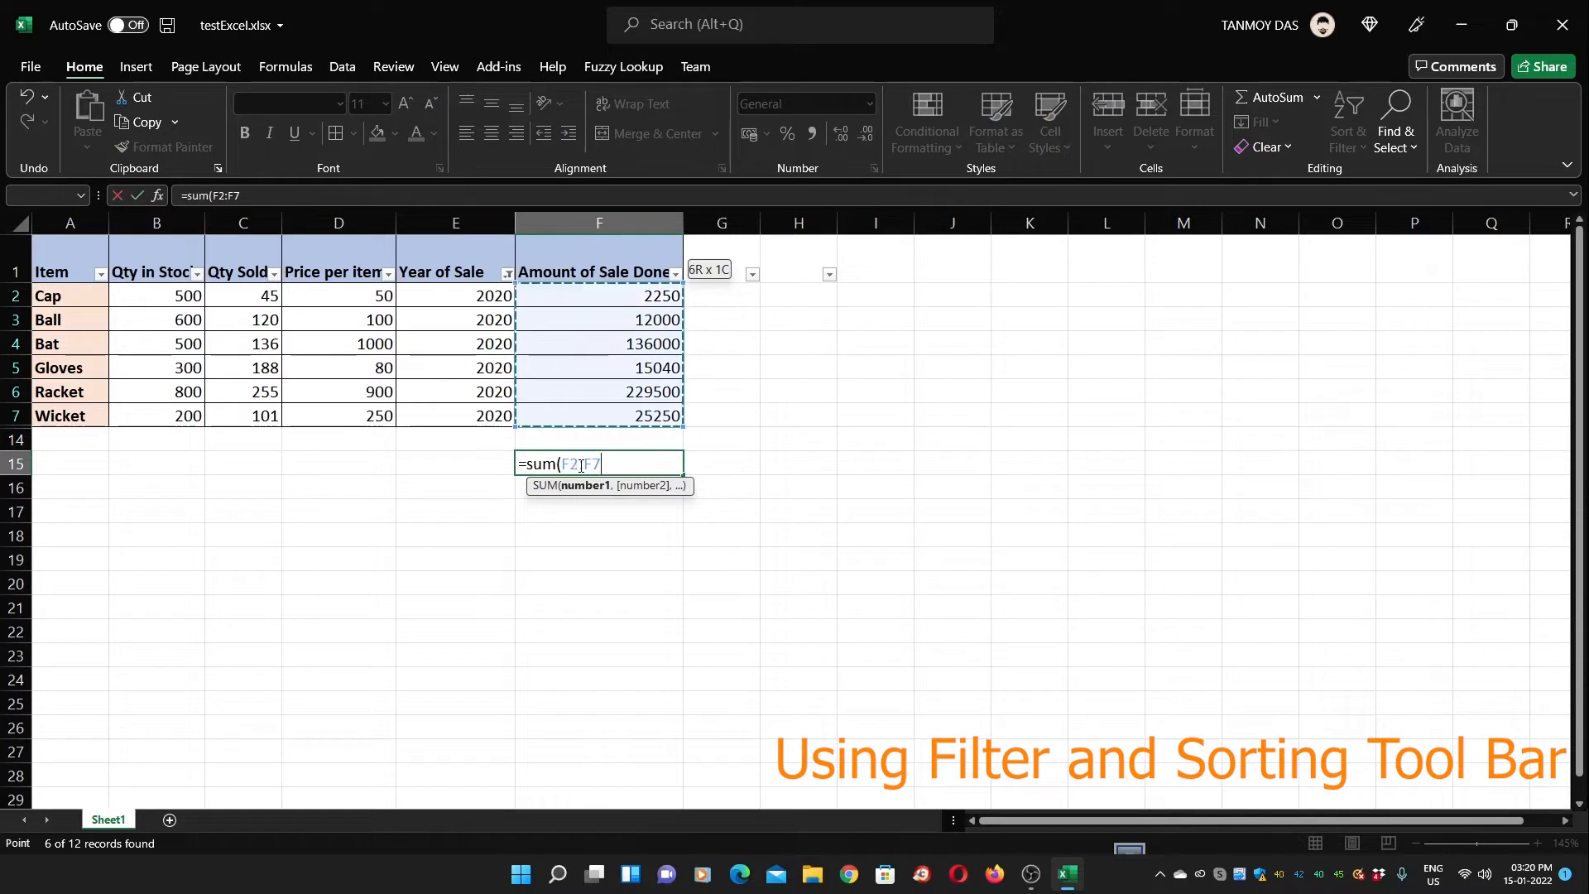
pyautogui.press('Return')
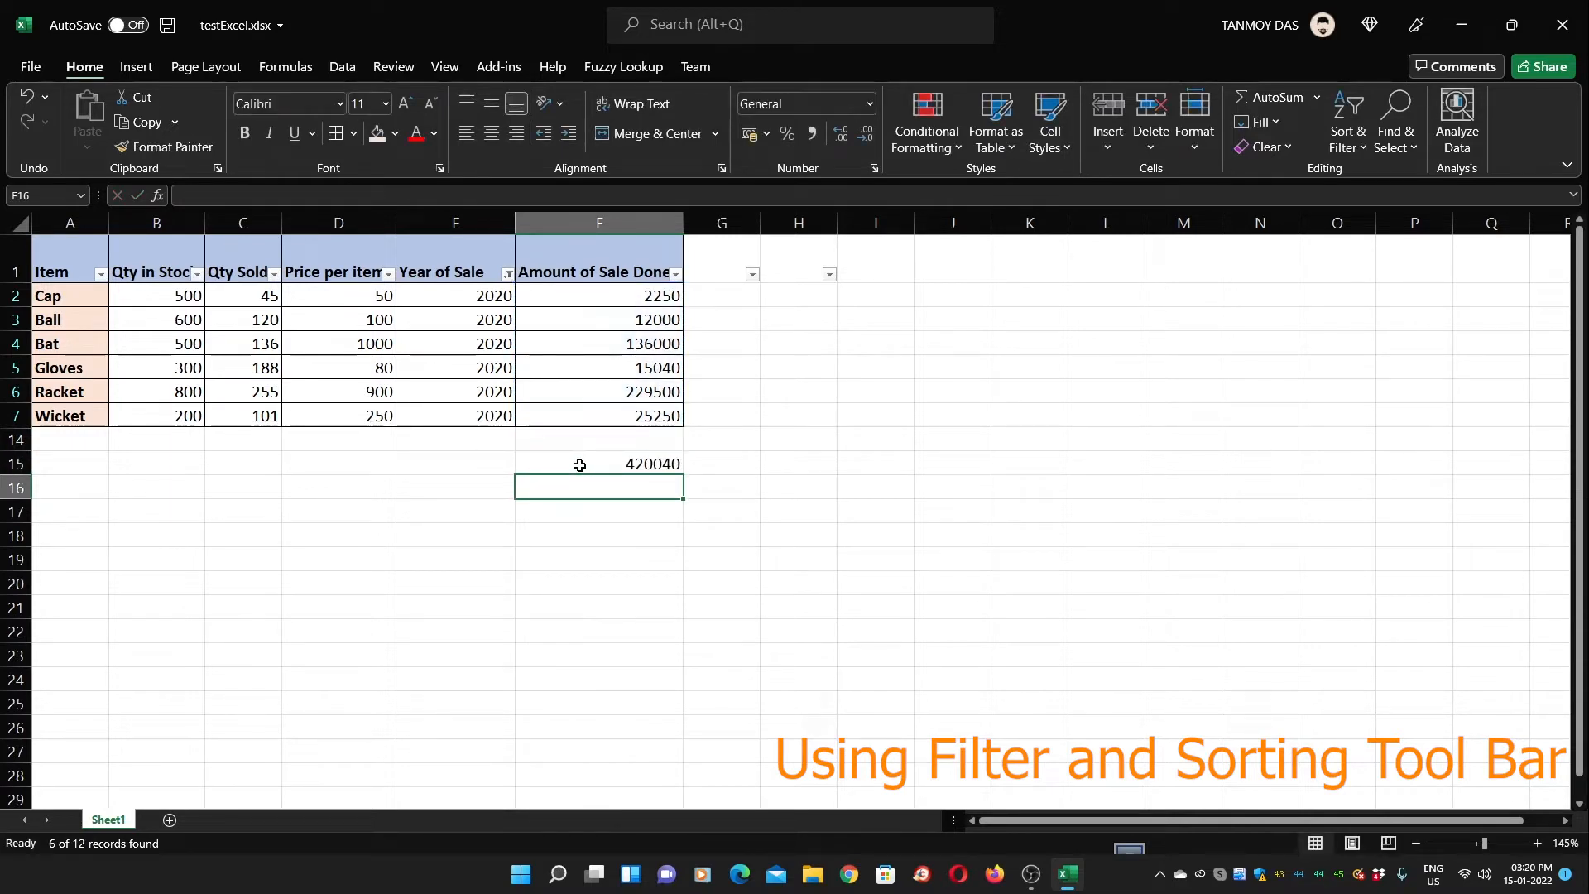
# Compare the F15 total against the selected F2:F7 amounts, then delete the total
pyautogui.click(579, 465)
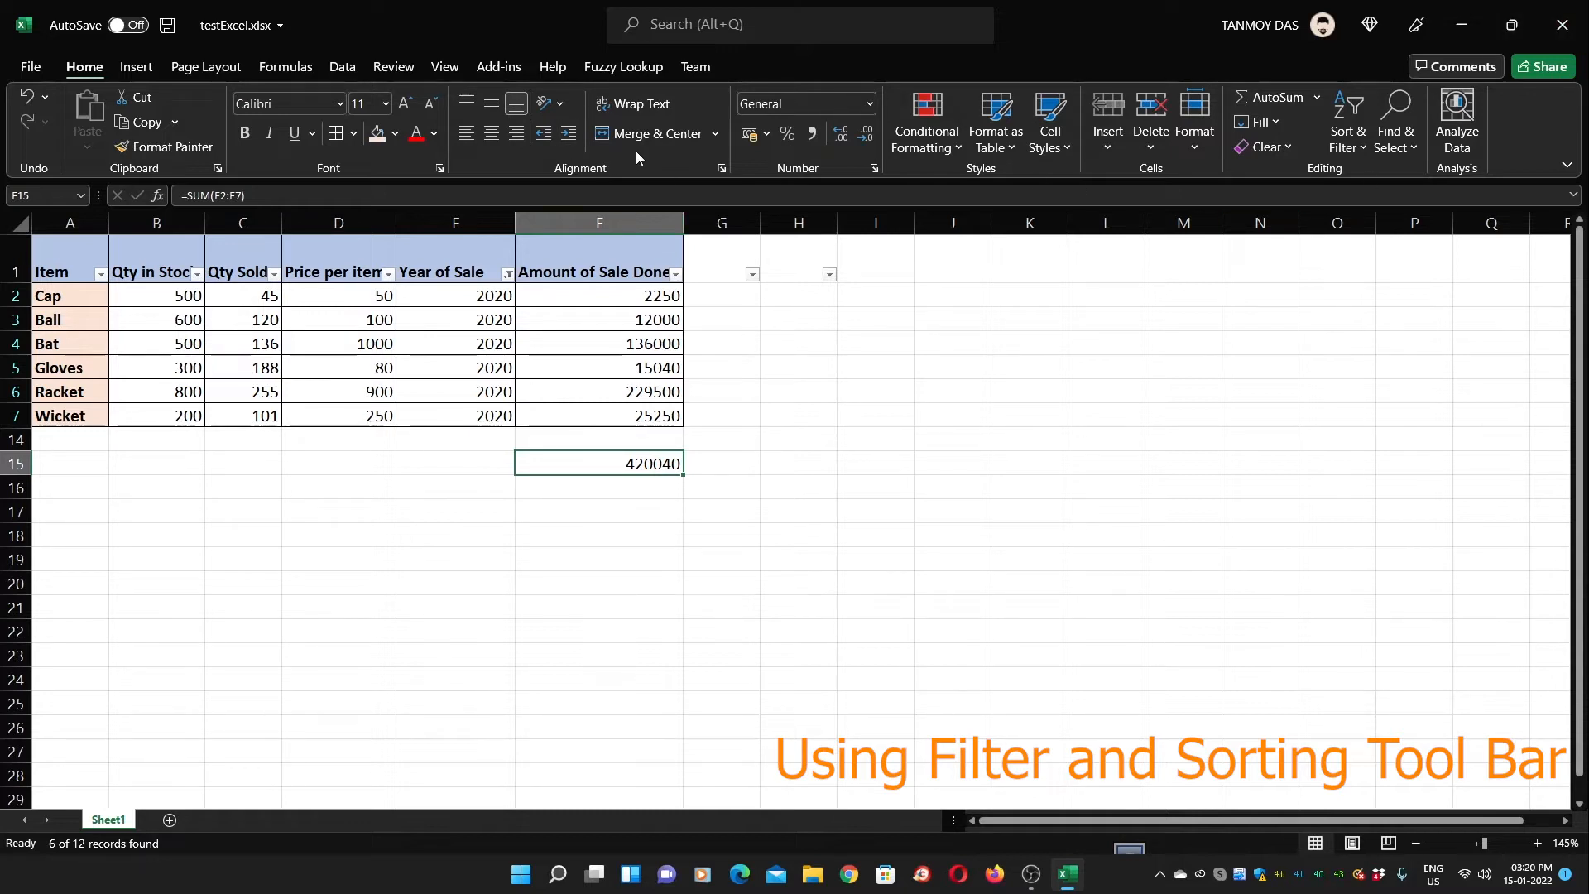
pyautogui.click(622, 299)
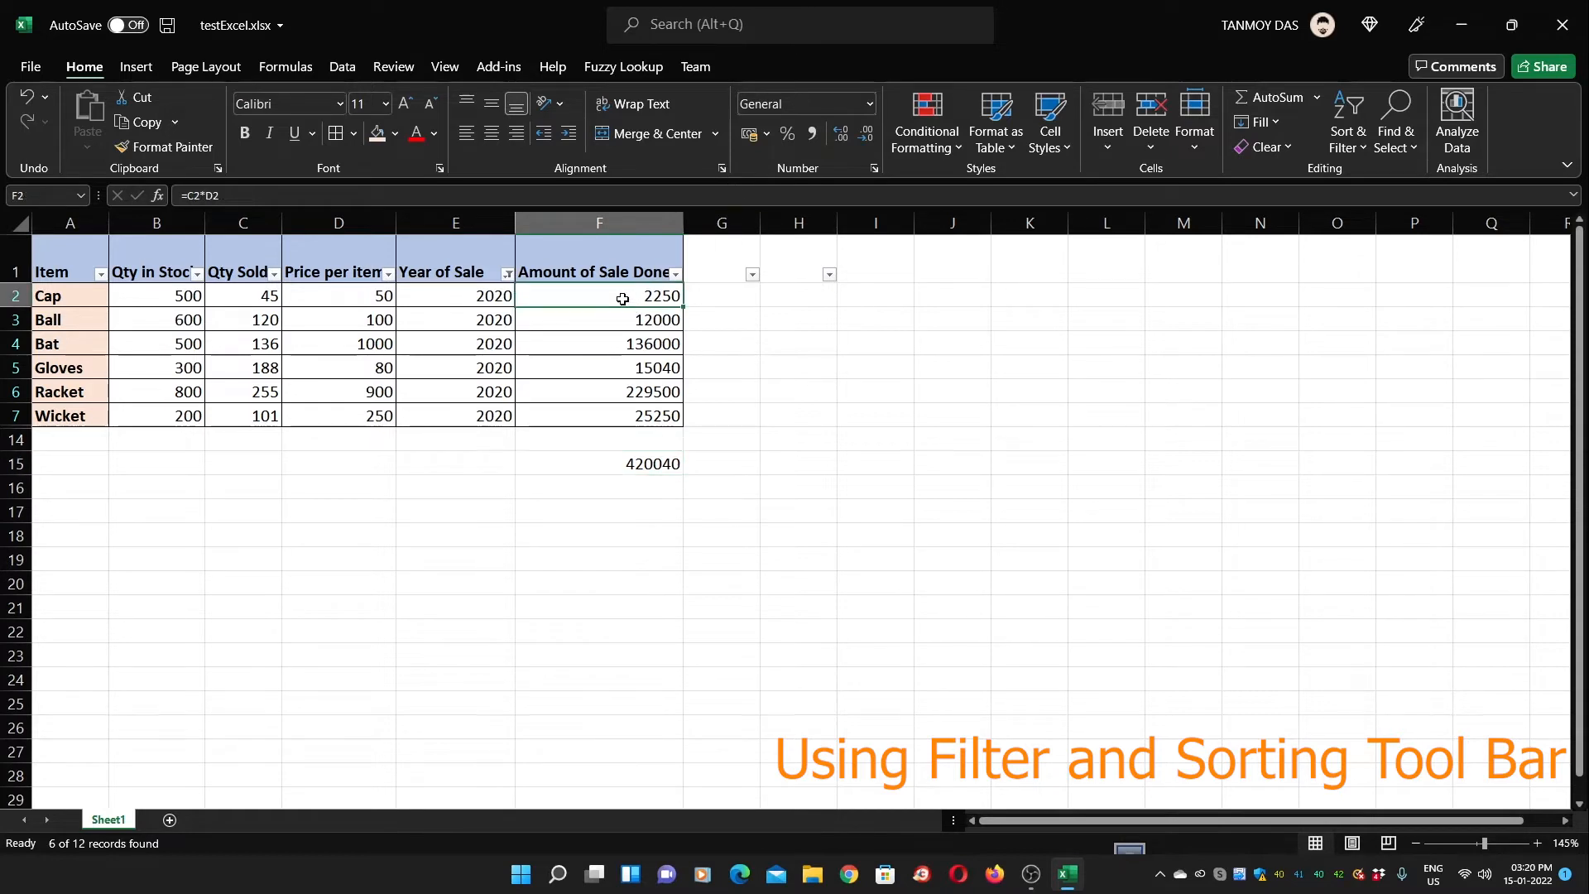
pyautogui.moveTo(622, 299); pyautogui.dragTo(642, 412)
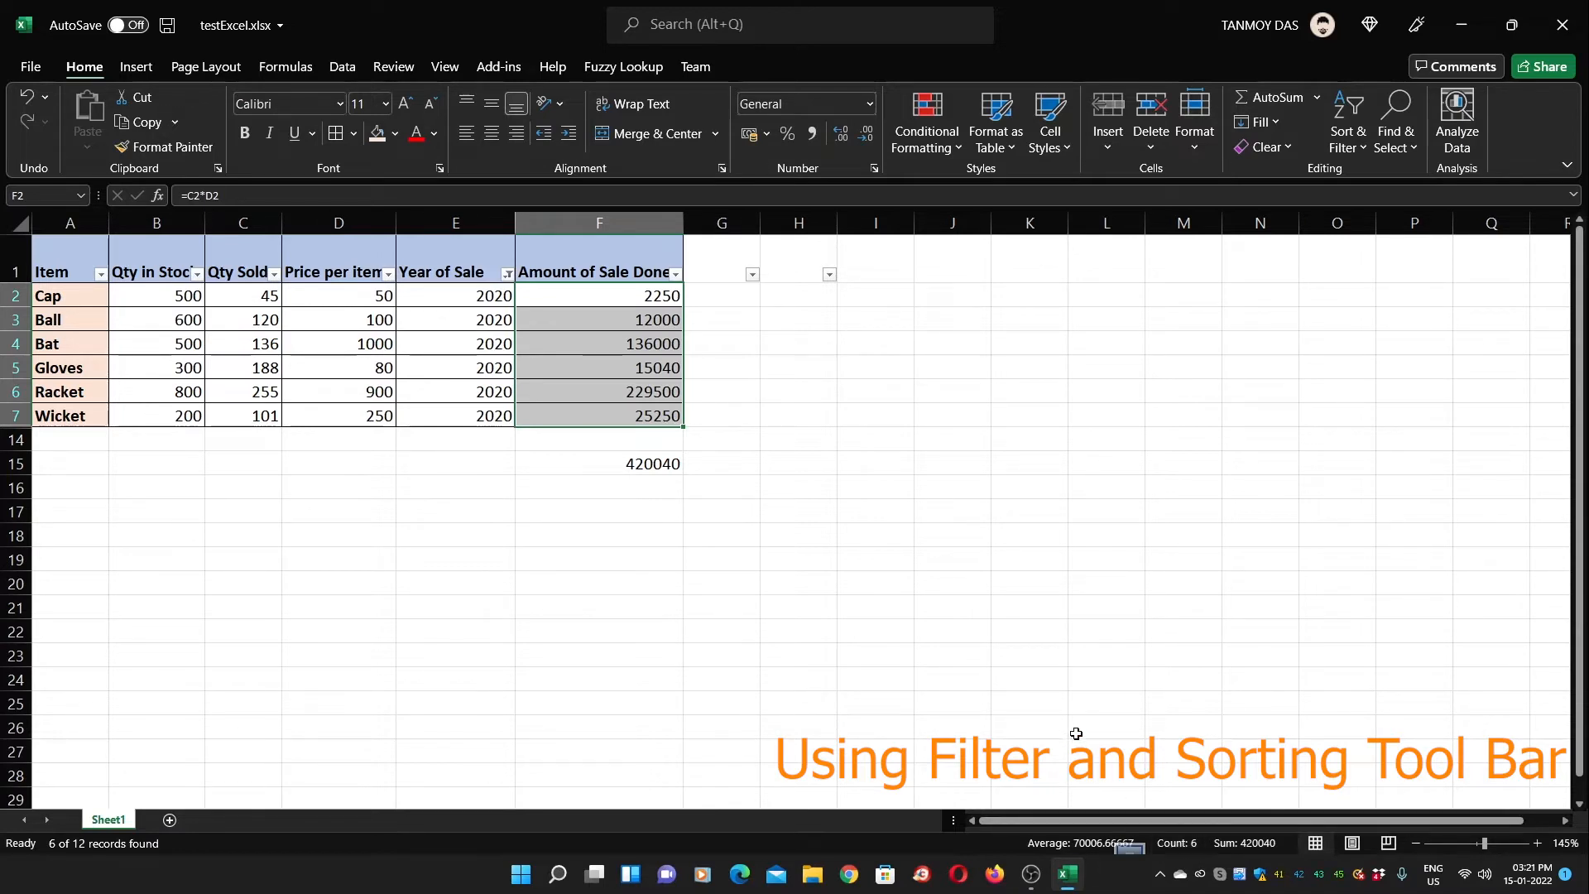
pyautogui.click(753, 563)
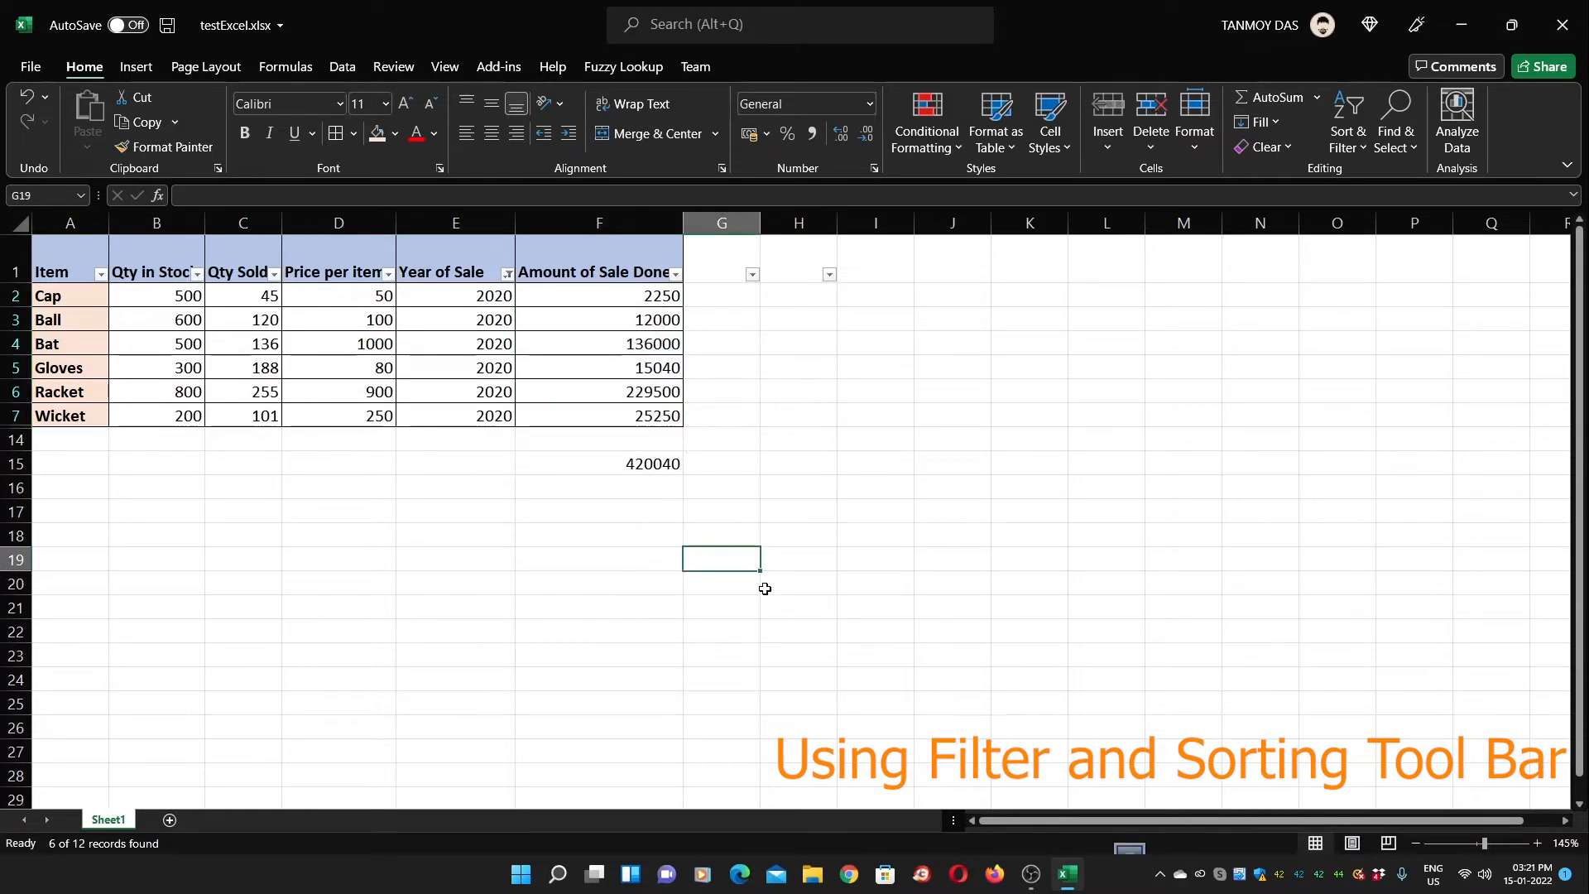
pyautogui.click(663, 461)
pyautogui.press('Delete')
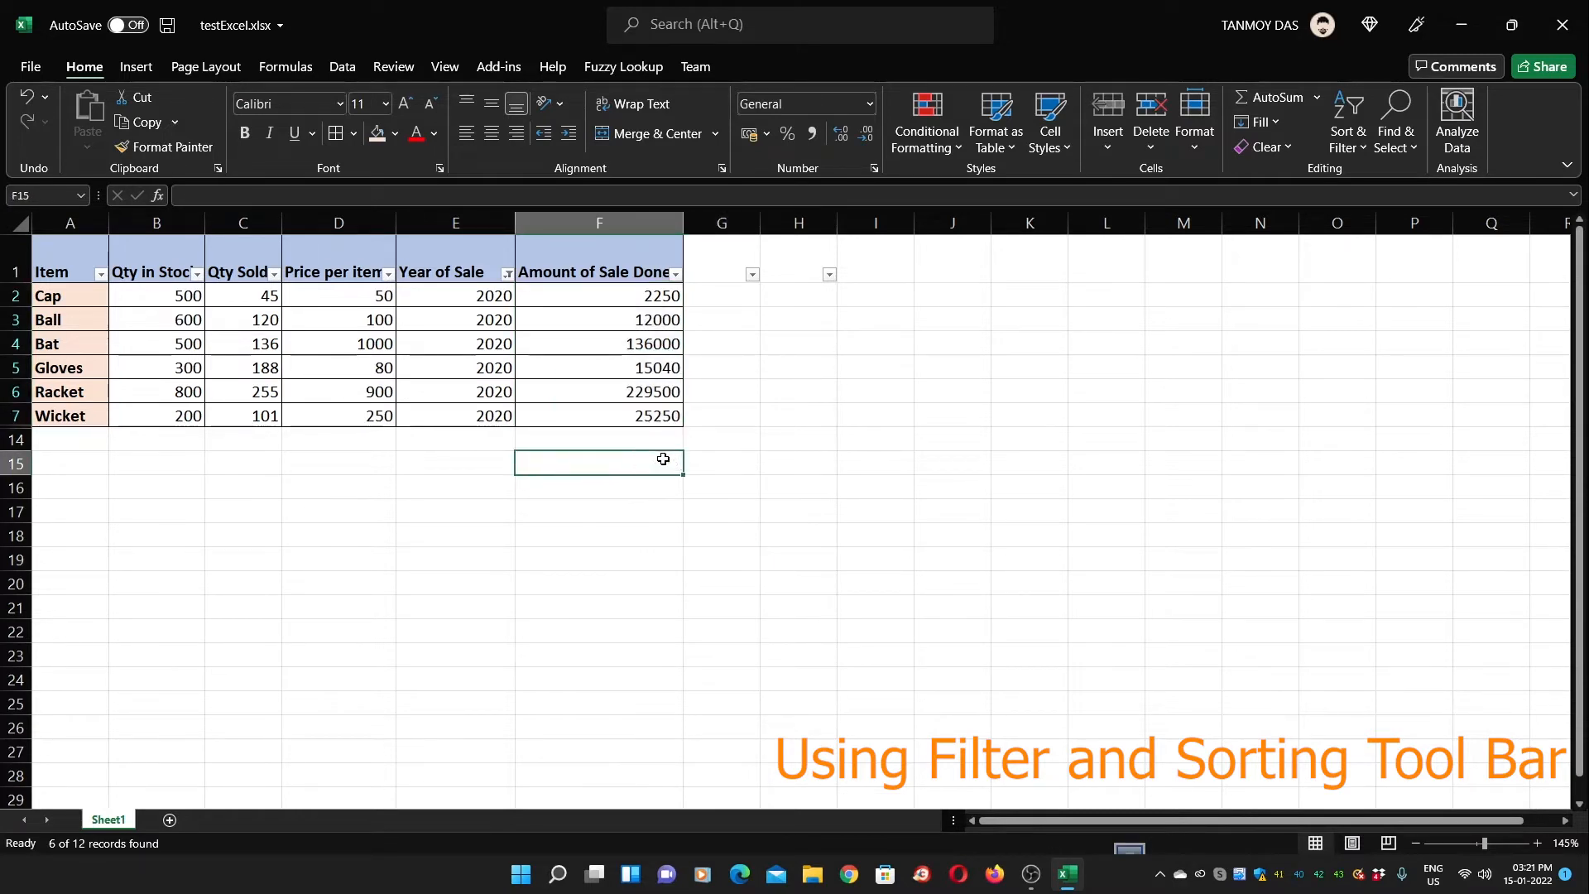
# Switch the Year of Sale filter from 2020 to 2021
pyautogui.click(675, 275)
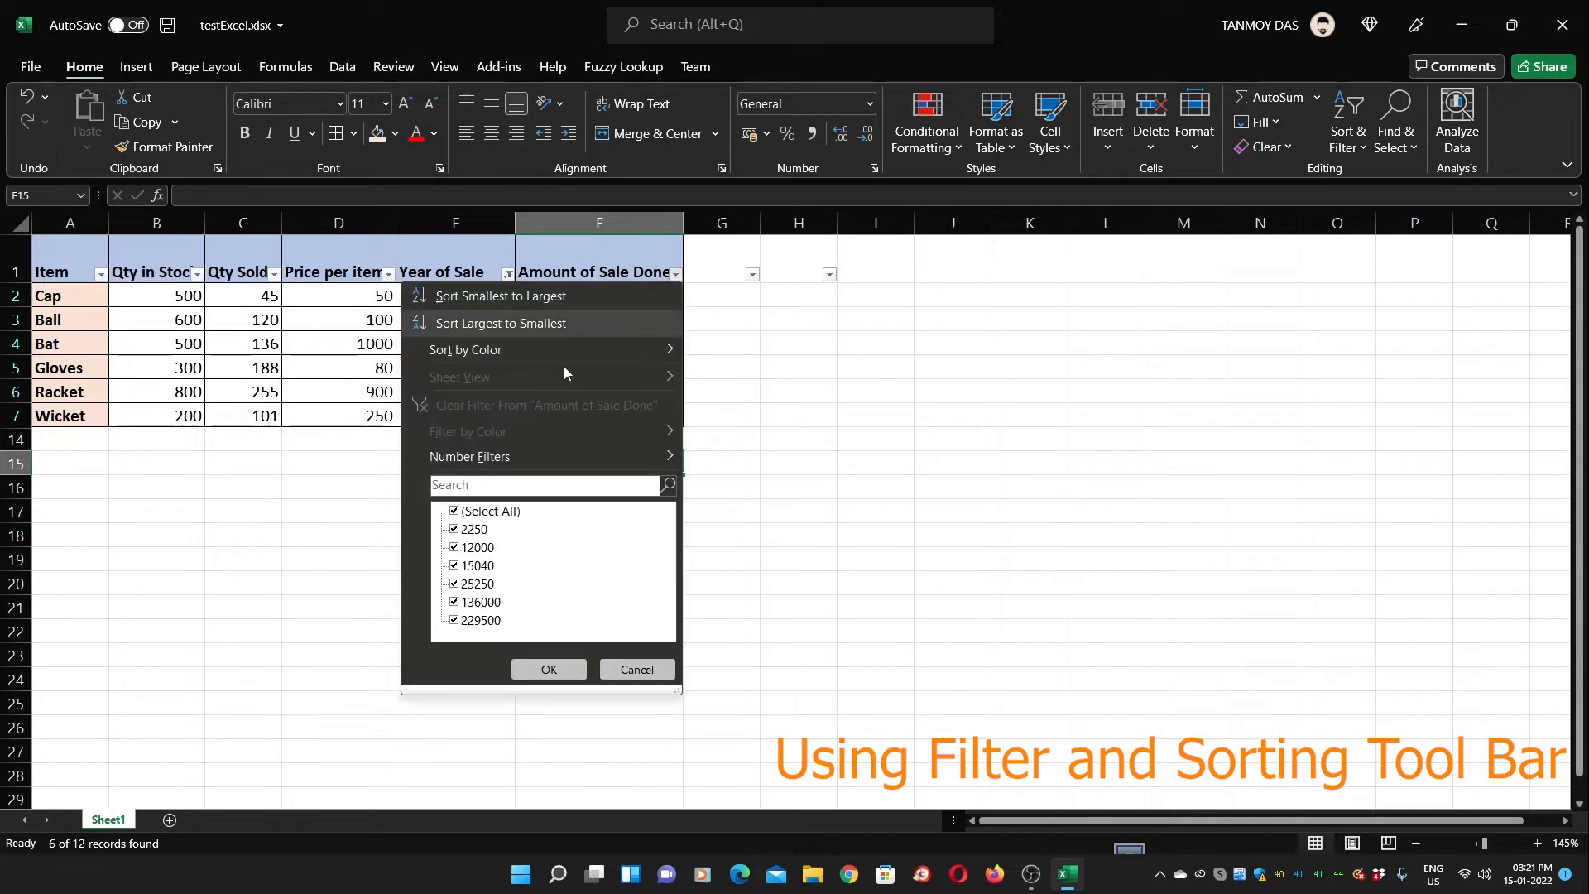
pyautogui.click(633, 671)
pyautogui.click(508, 274)
pyautogui.click(292, 511)
pyautogui.click(300, 531)
pyautogui.click(300, 530)
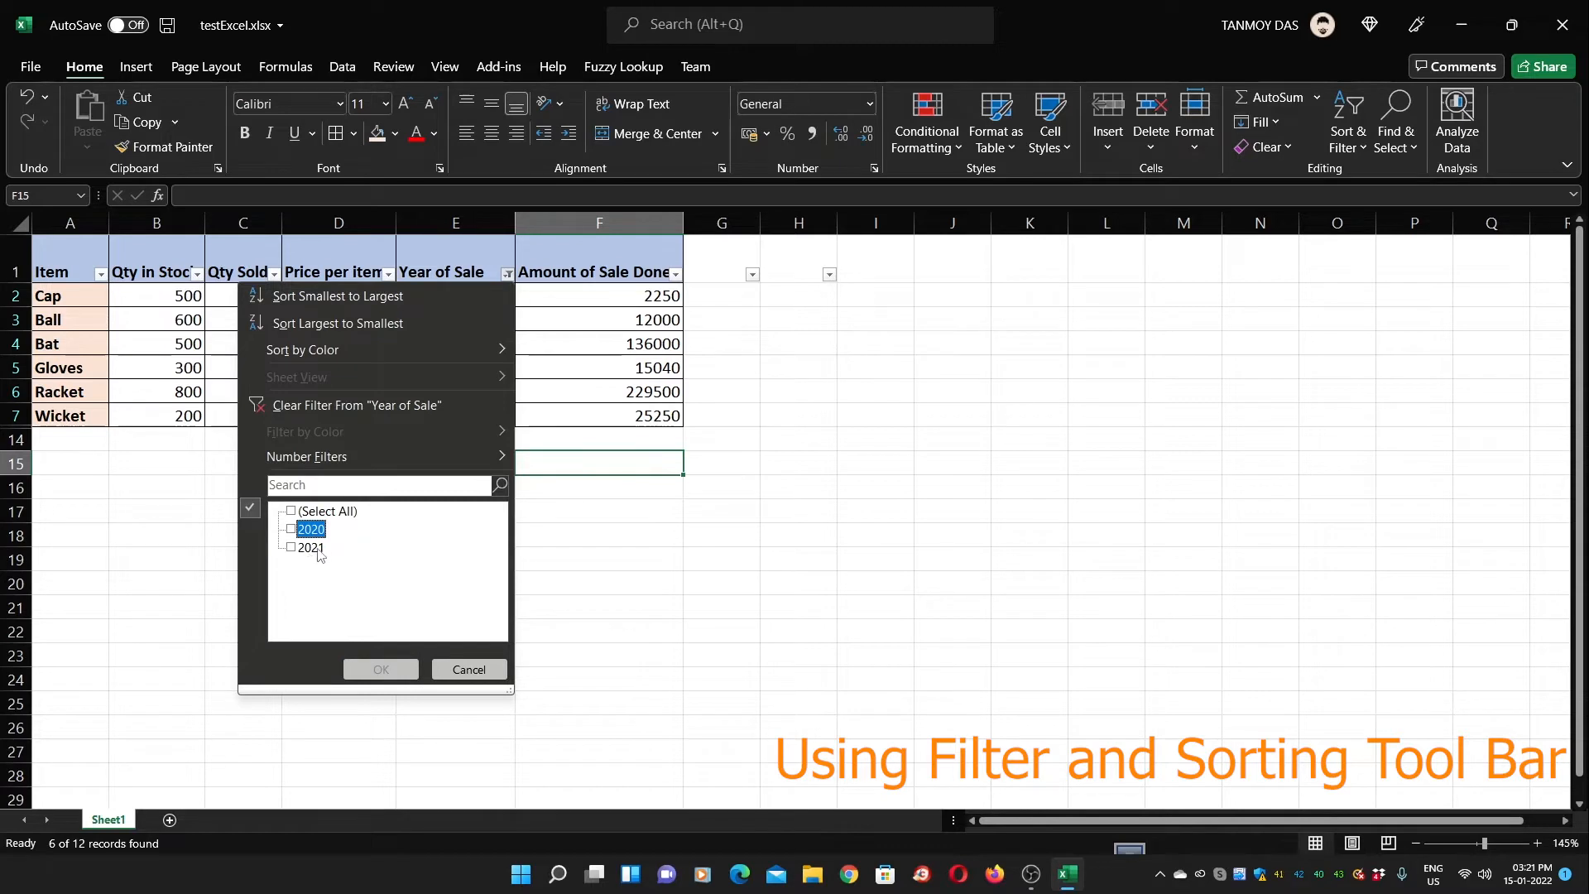
pyautogui.click(315, 550)
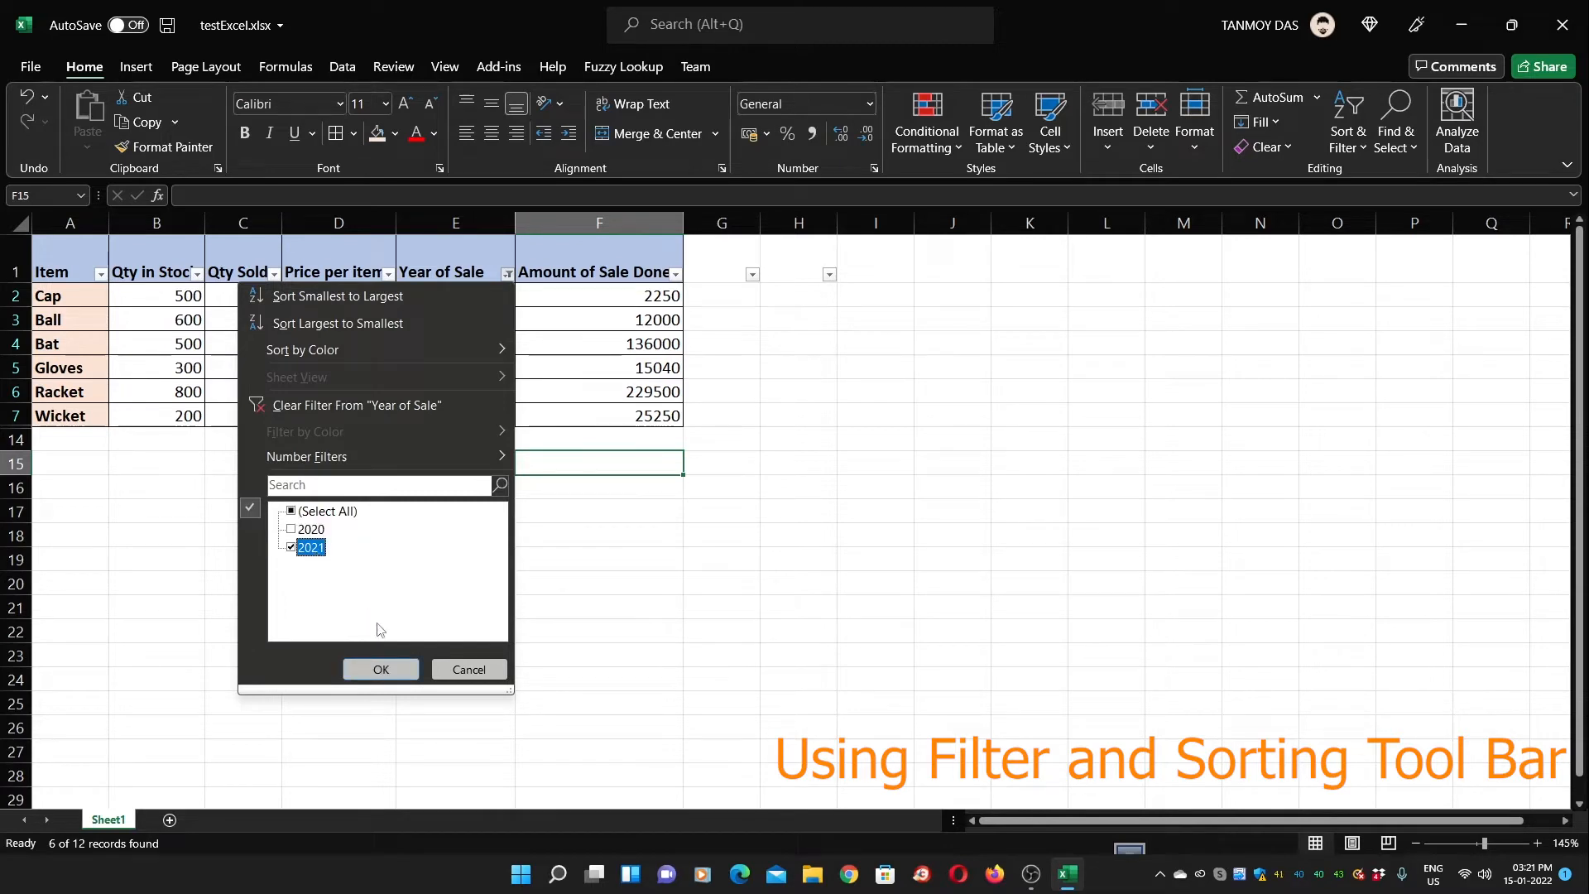
pyautogui.click(382, 669)
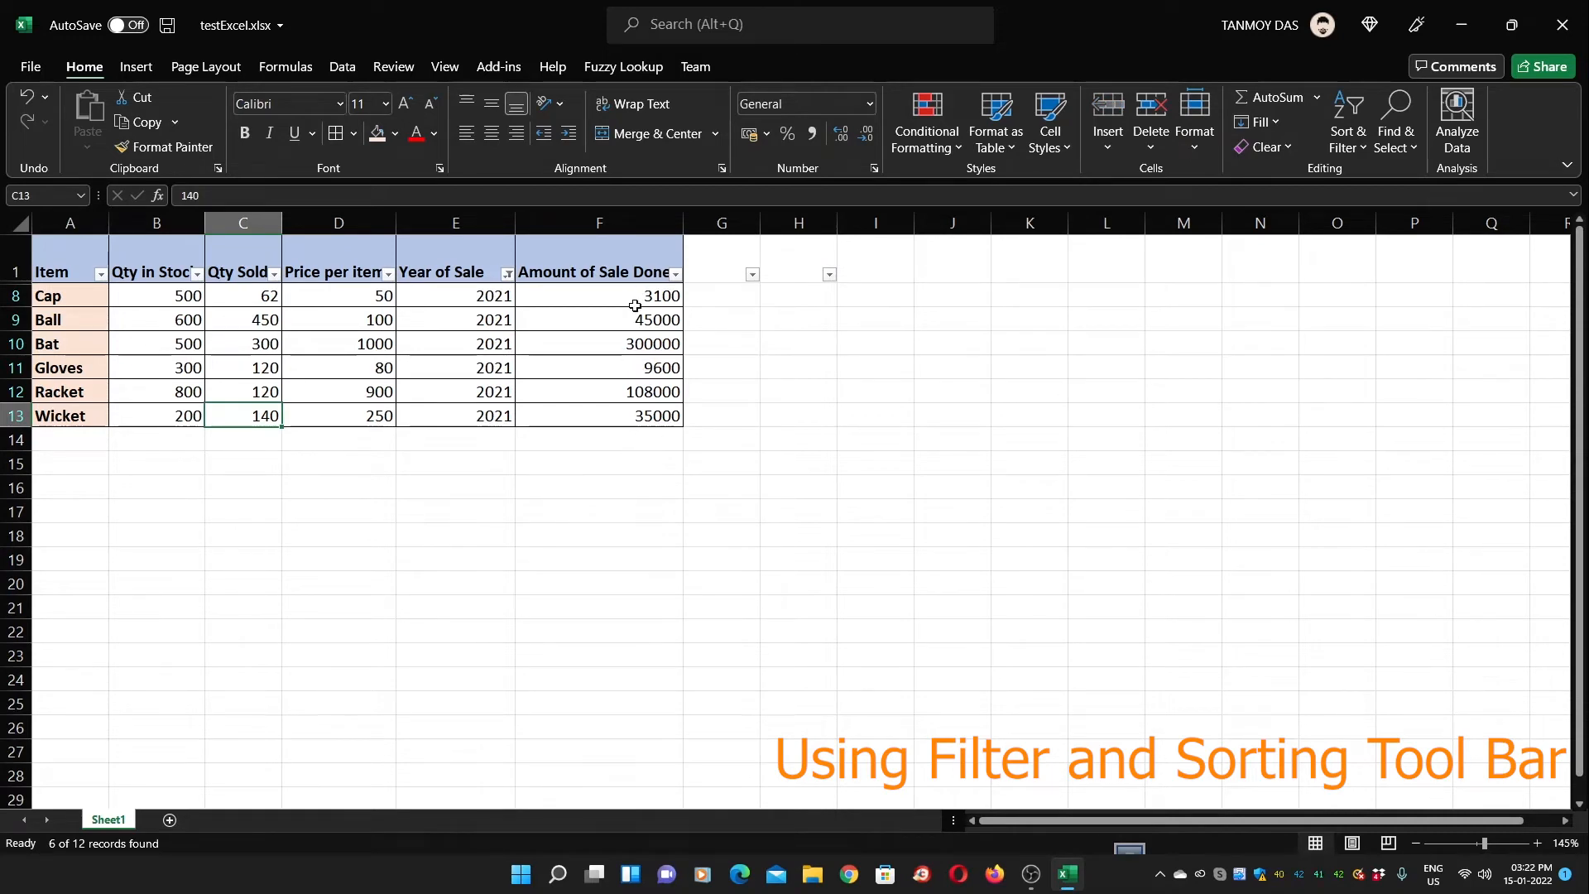
# Check the sum of the 2021 amounts in F8:F13, then select header row 1
pyautogui.moveTo(626, 296); pyautogui.dragTo(630, 423)
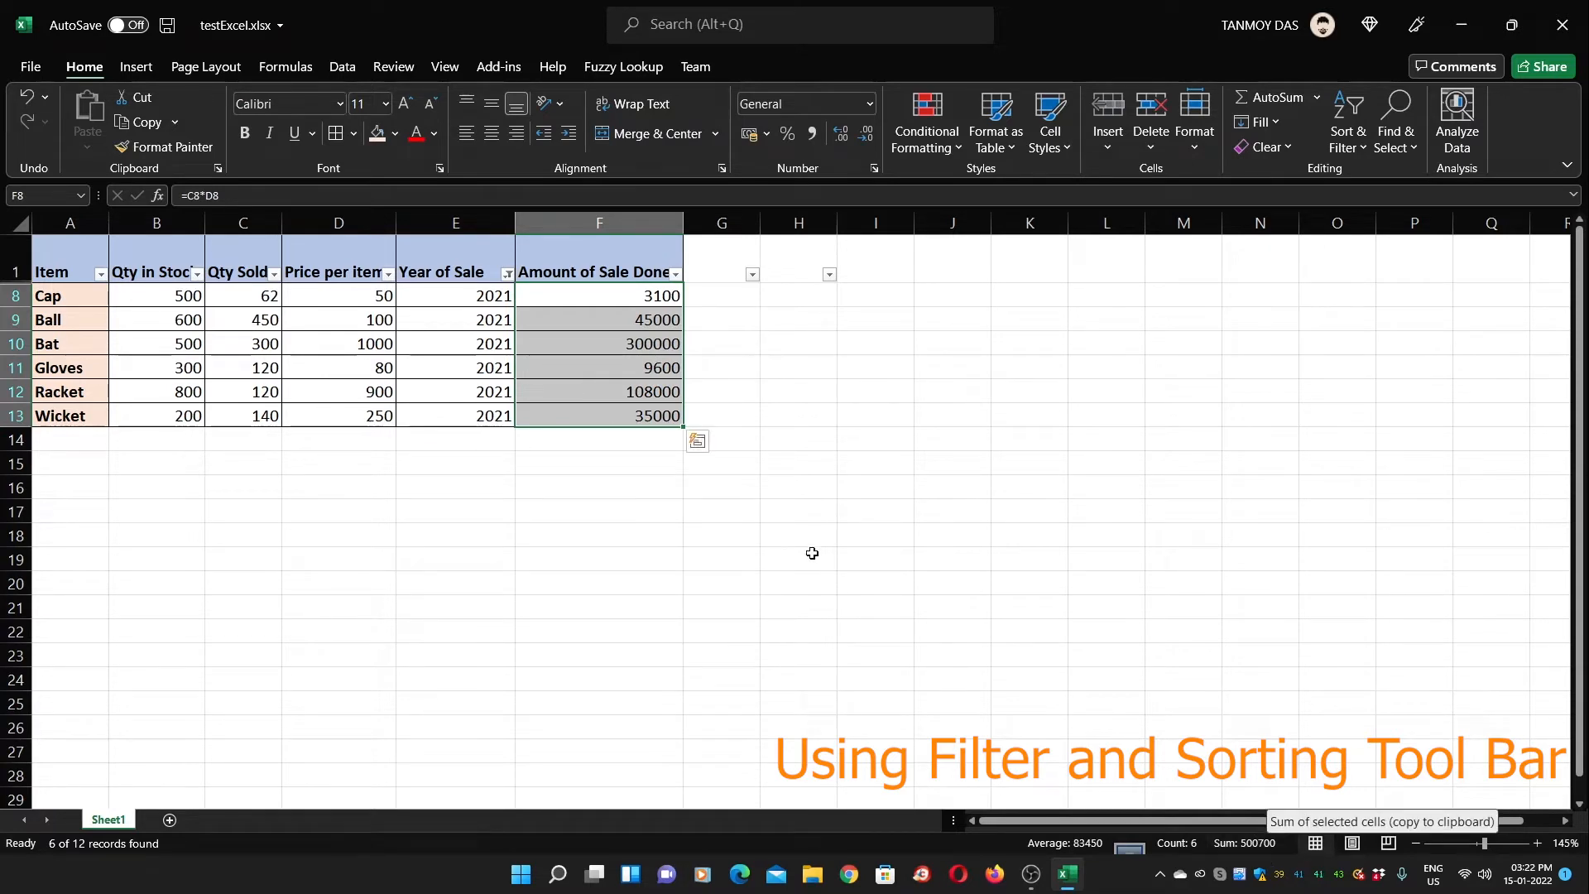
pyautogui.click(769, 543)
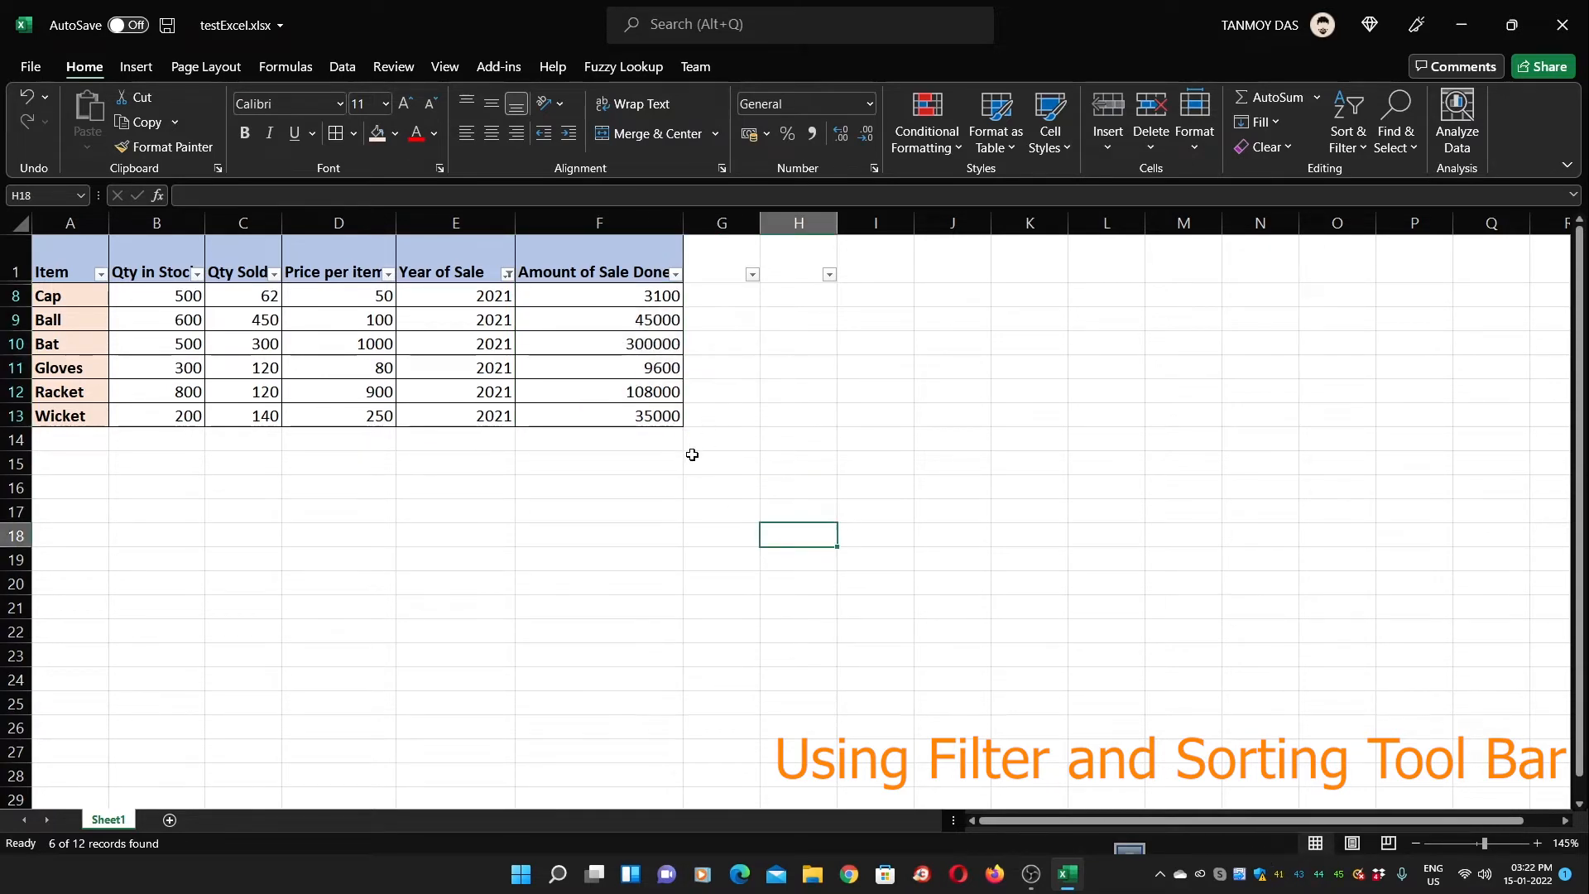
pyautogui.click(669, 256)
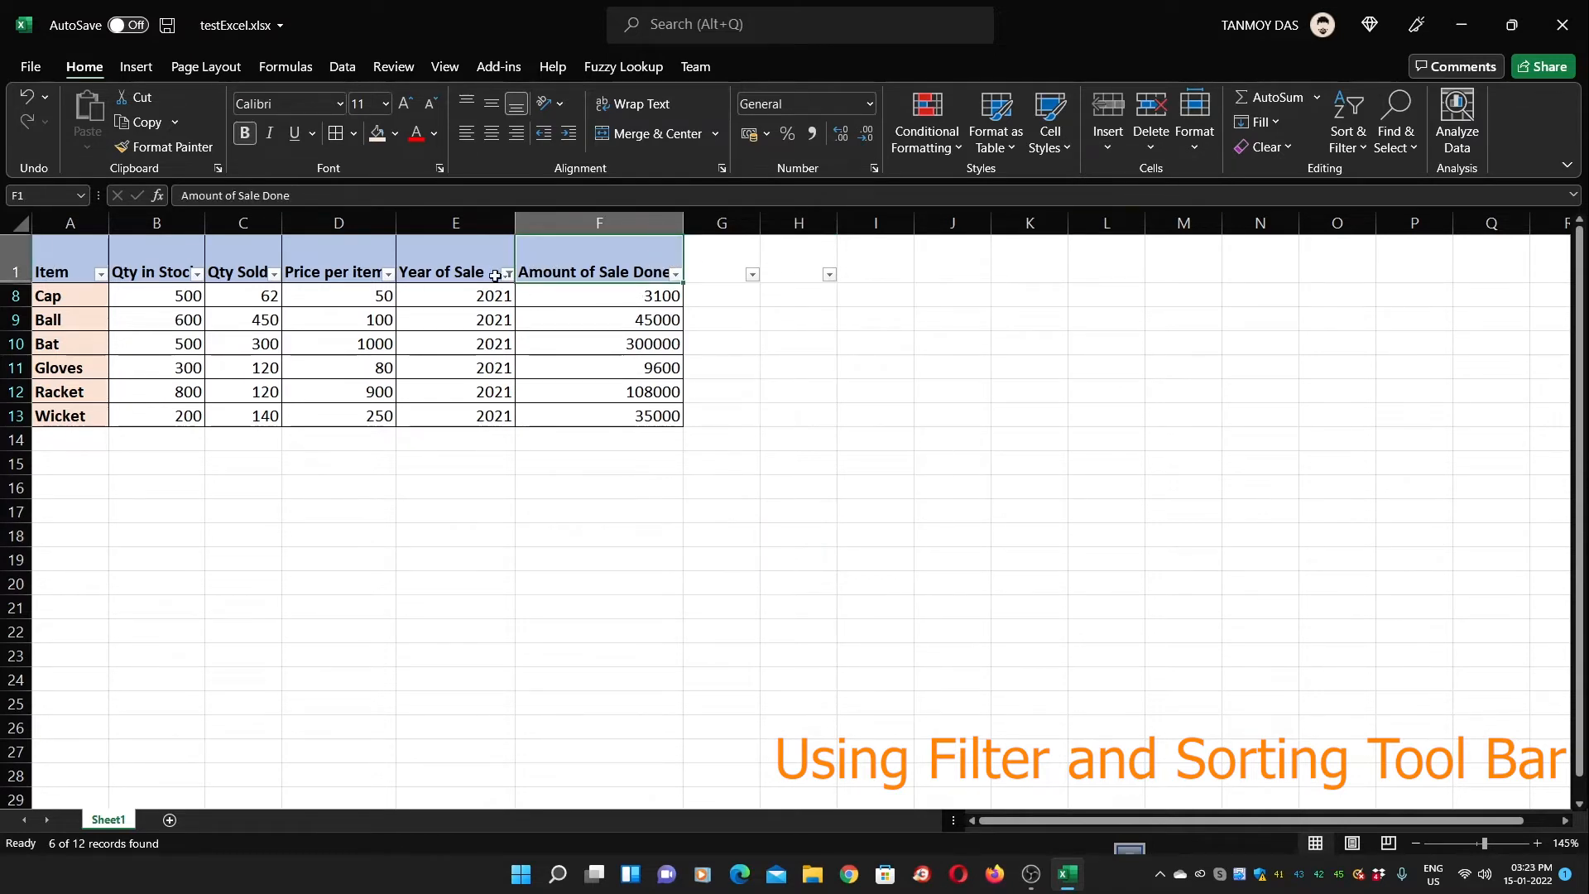
pyautogui.click(12, 261)
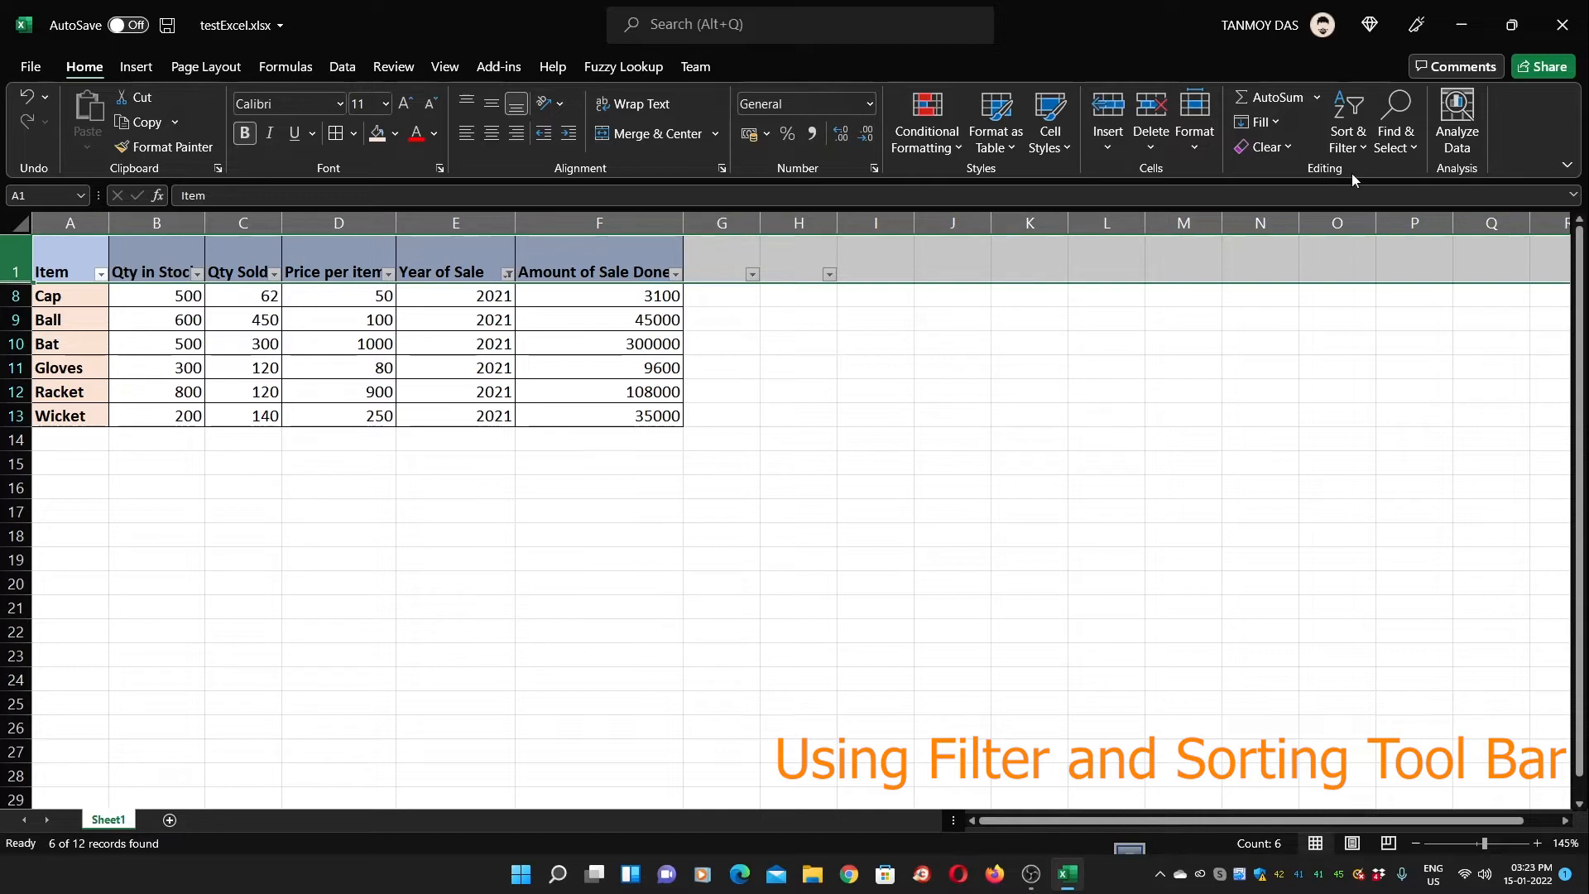
# Turn Filter off under Sort & Filter and select cell B2
pyautogui.click(1350, 133)
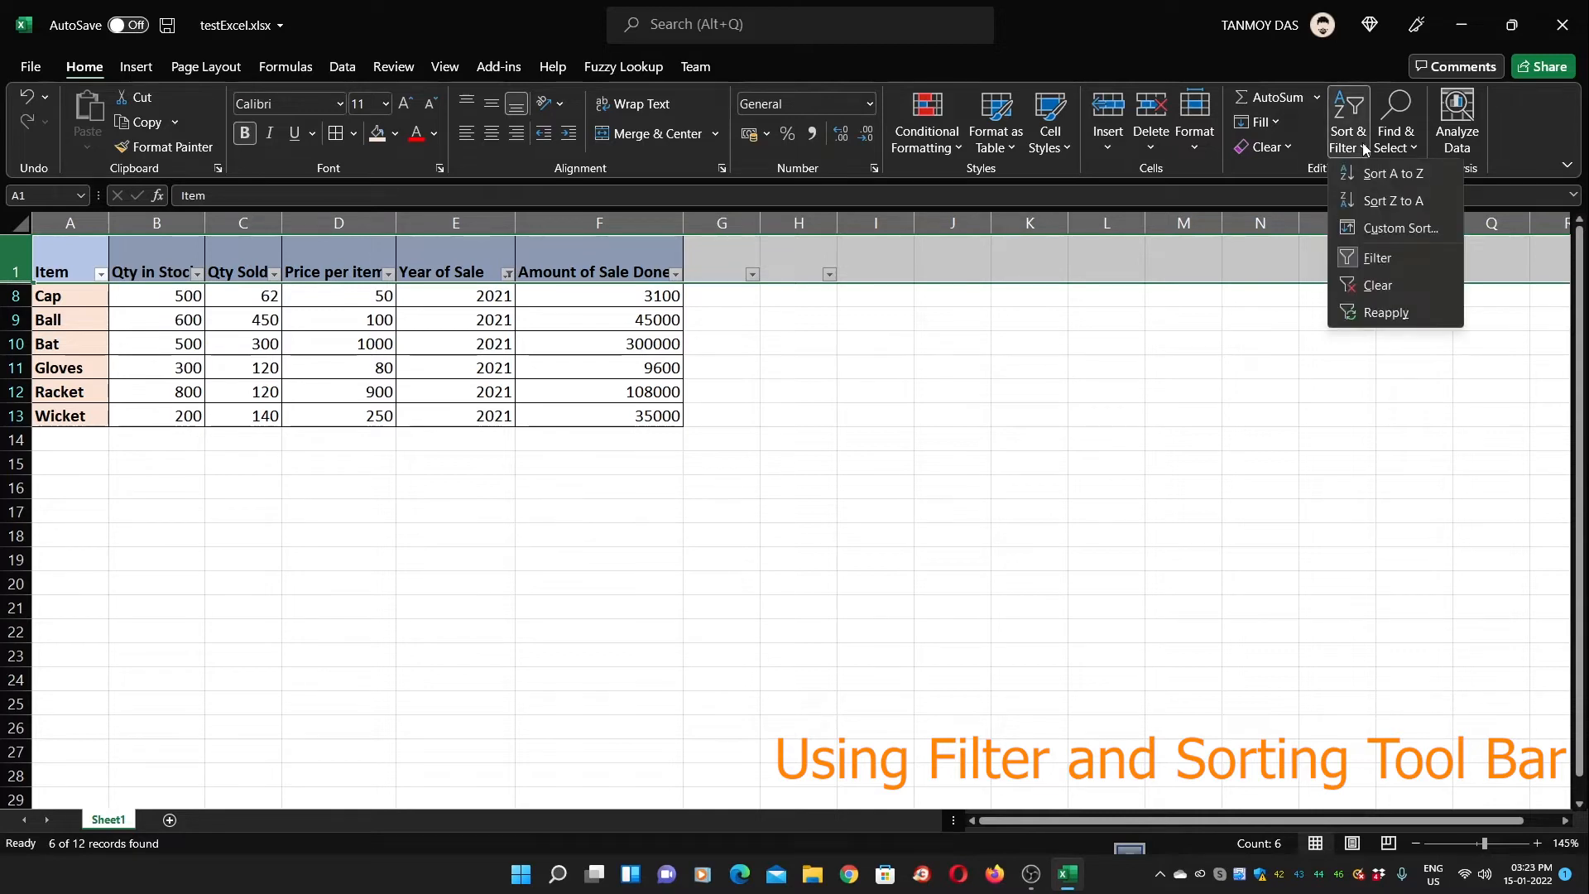
pyautogui.click(1374, 260)
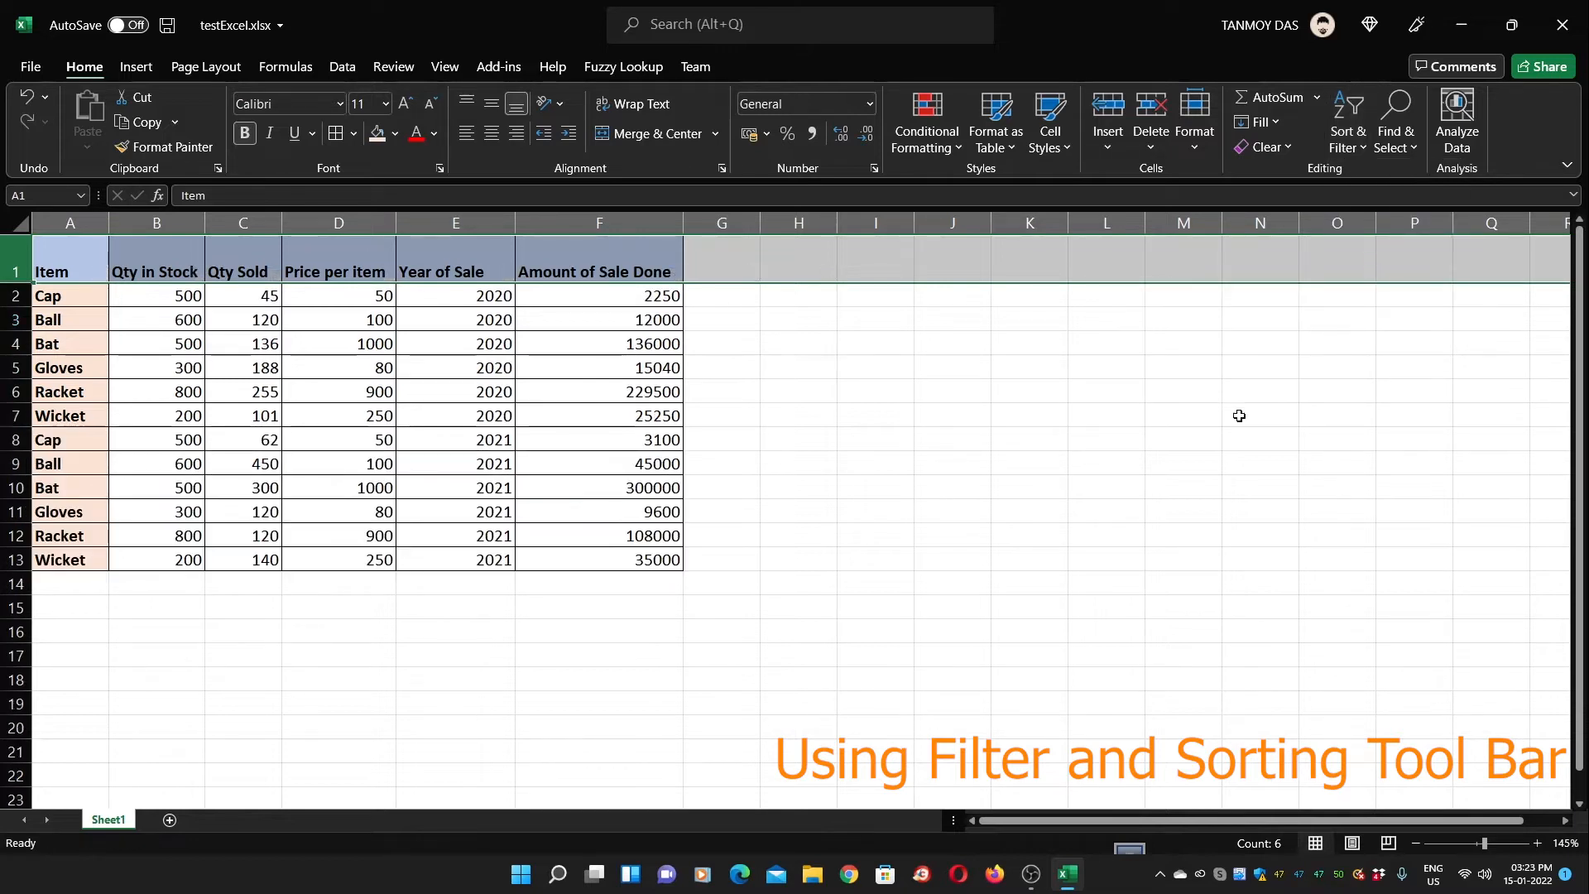
pyautogui.click(1084, 430)
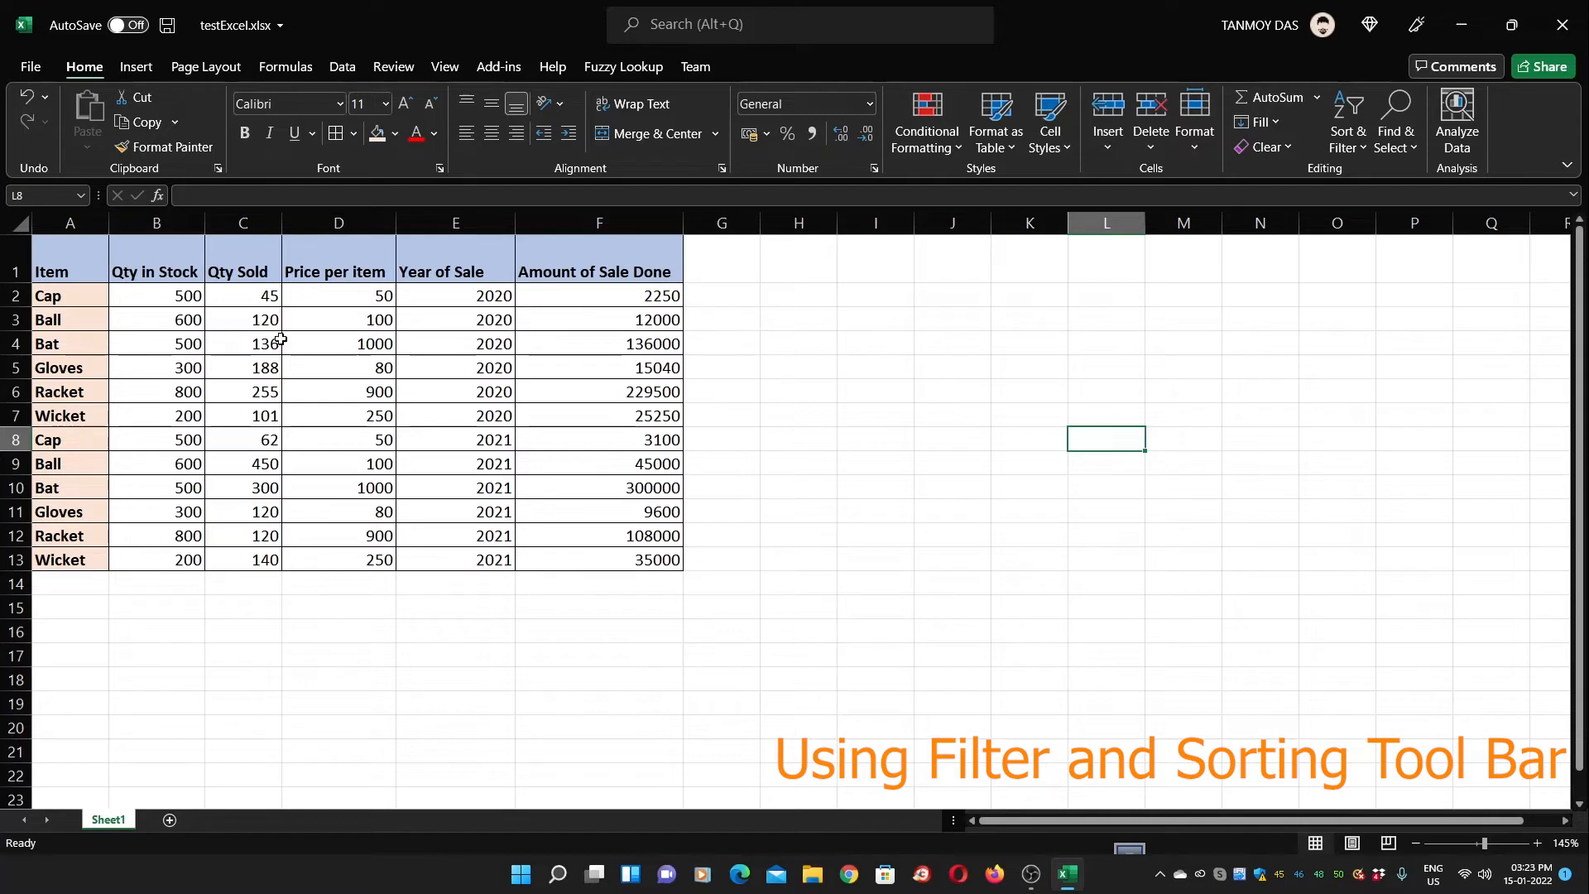
pyautogui.click(152, 300)
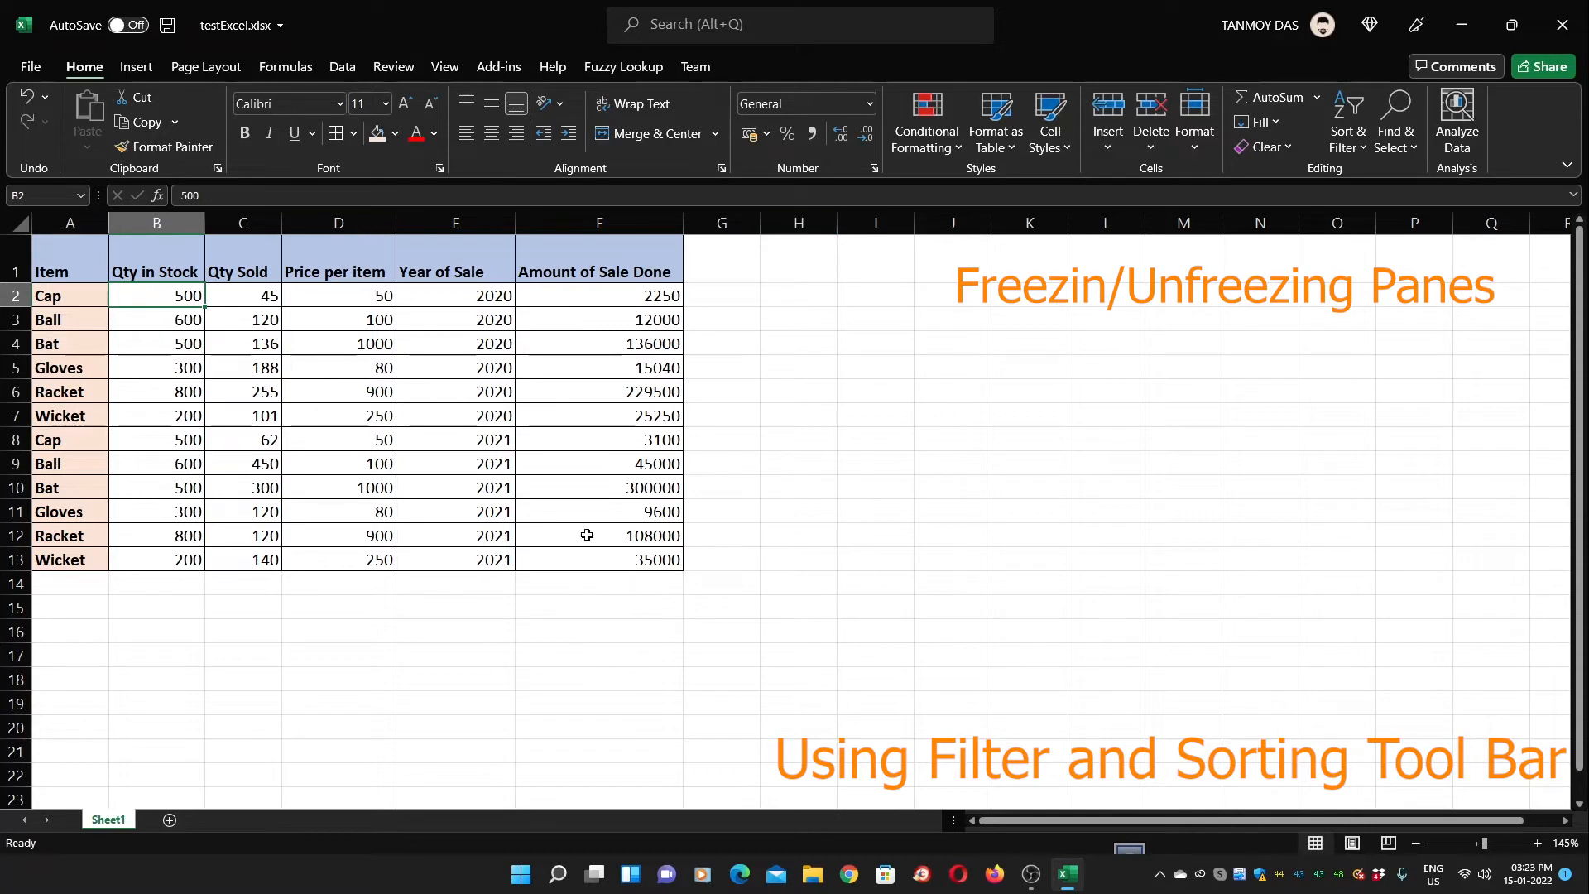
# Freeze panes at B2 using View > Freeze Panes
pyautogui.scroll(-2, 301, 409)
pyautogui.scroll(2, 300, 409)
pyautogui.scroll(-1, 294, 395)
pyautogui.scroll(-1, 294, 394)
pyautogui.scroll(2, 294, 395)
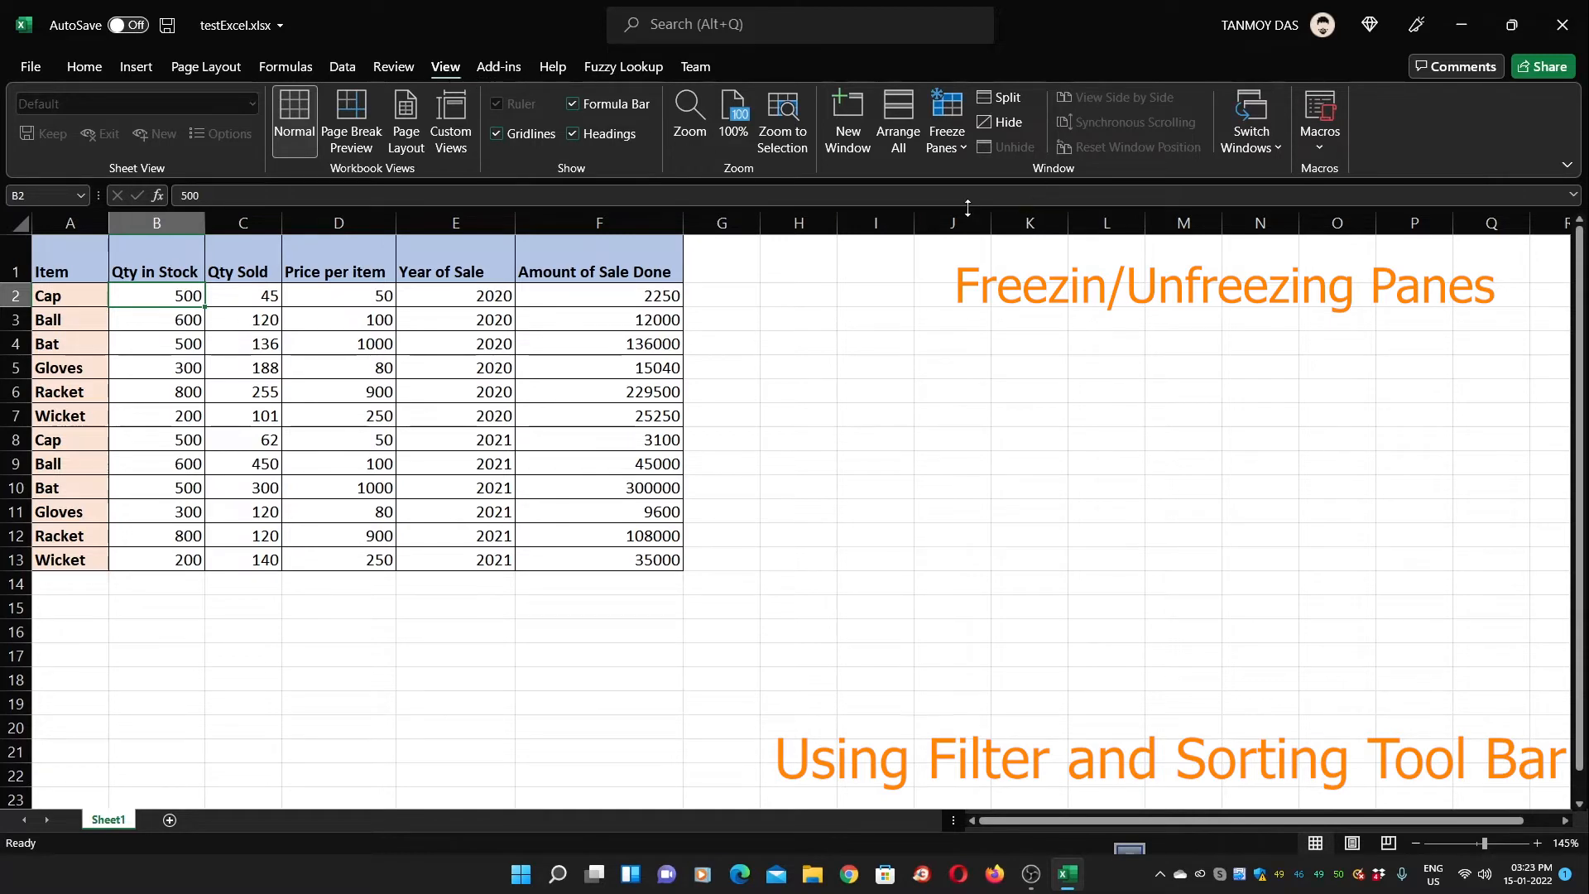
pyautogui.click(967, 151)
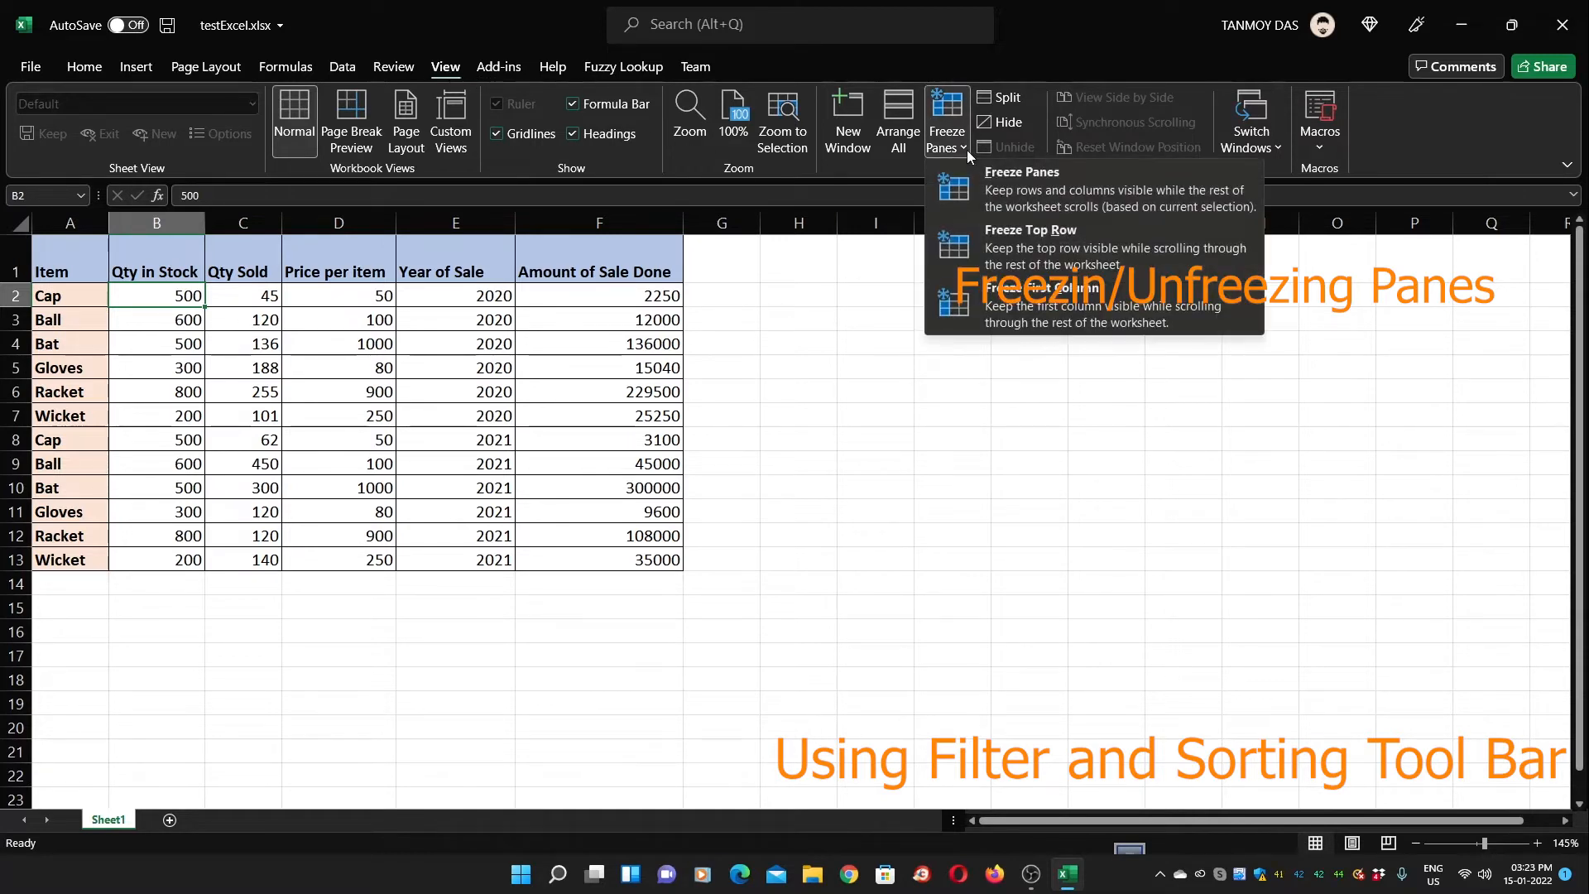
pyautogui.click(1030, 196)
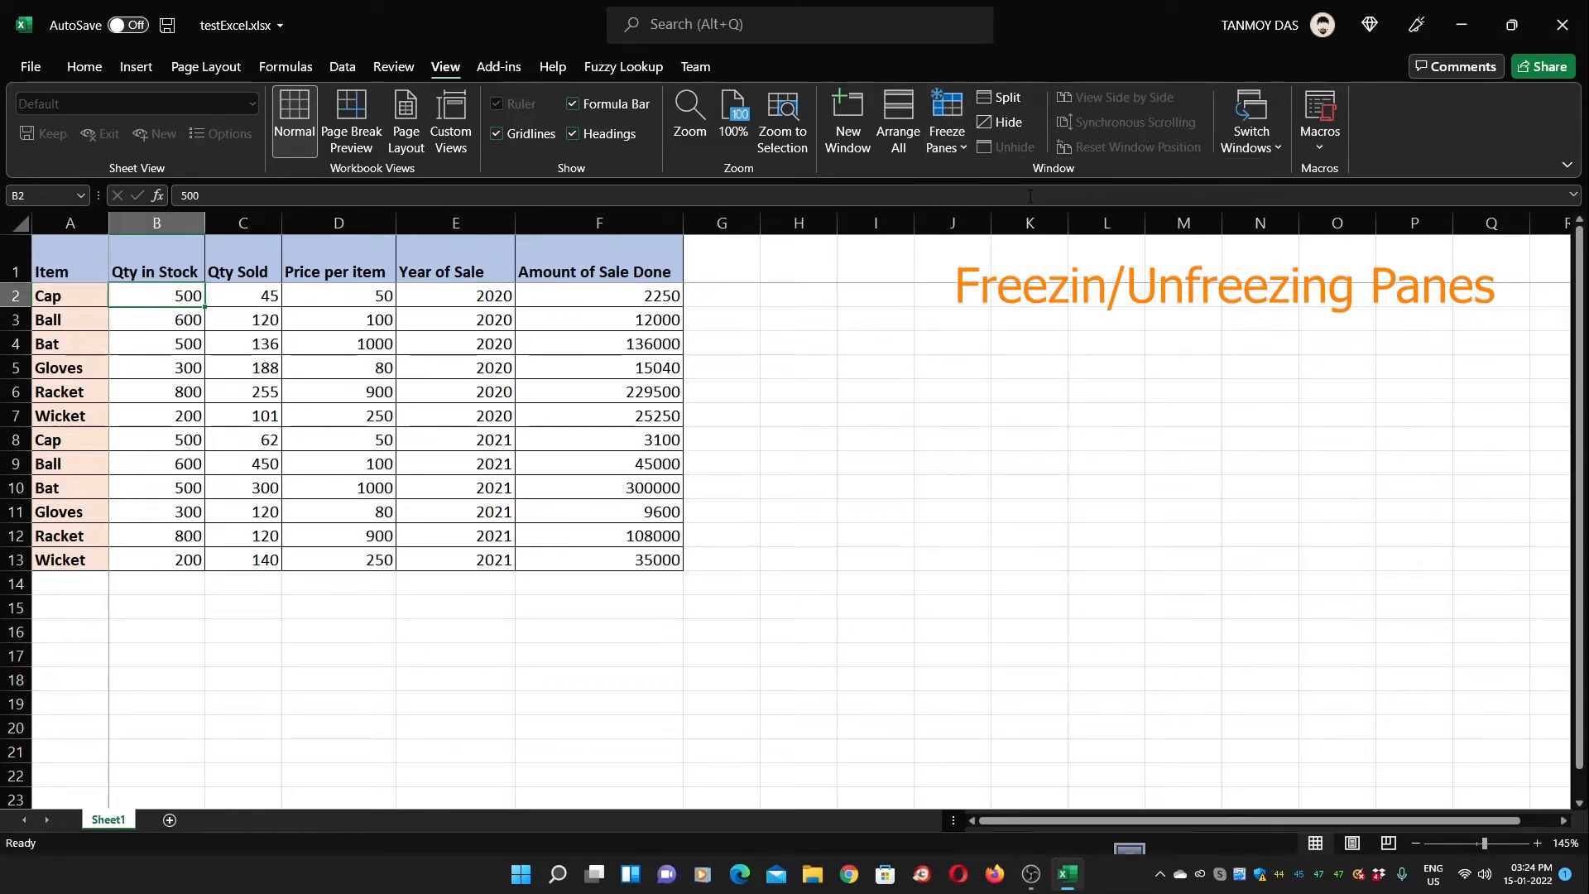
# Test the frozen header row and Item column by moving around with arrow keys
pyautogui.scroll(-4, 775, 389)
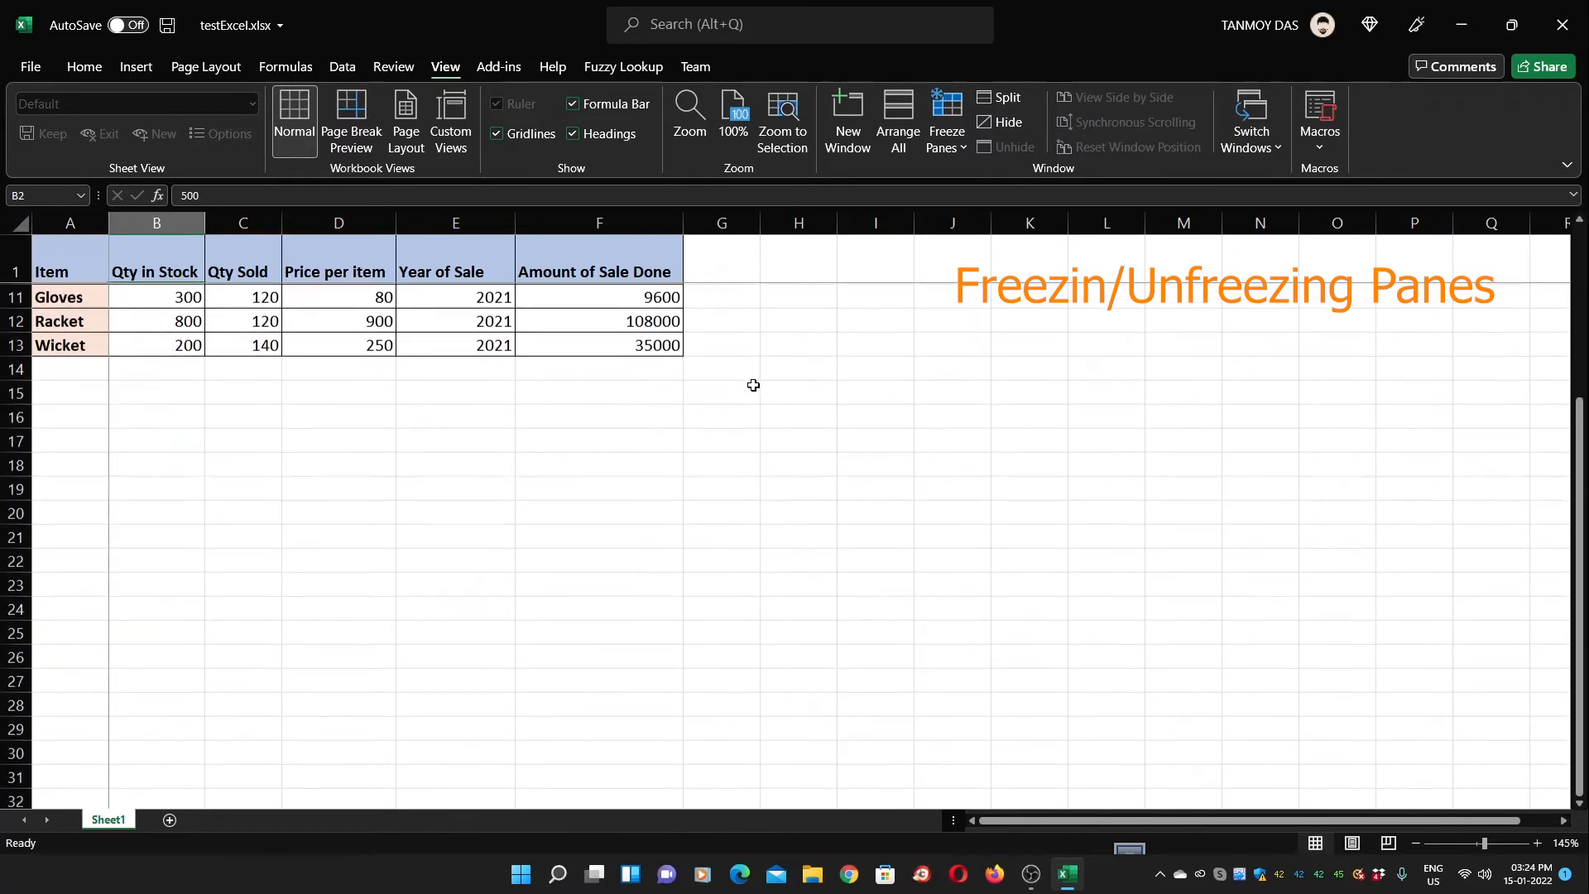
pyautogui.scroll(4, 754, 384)
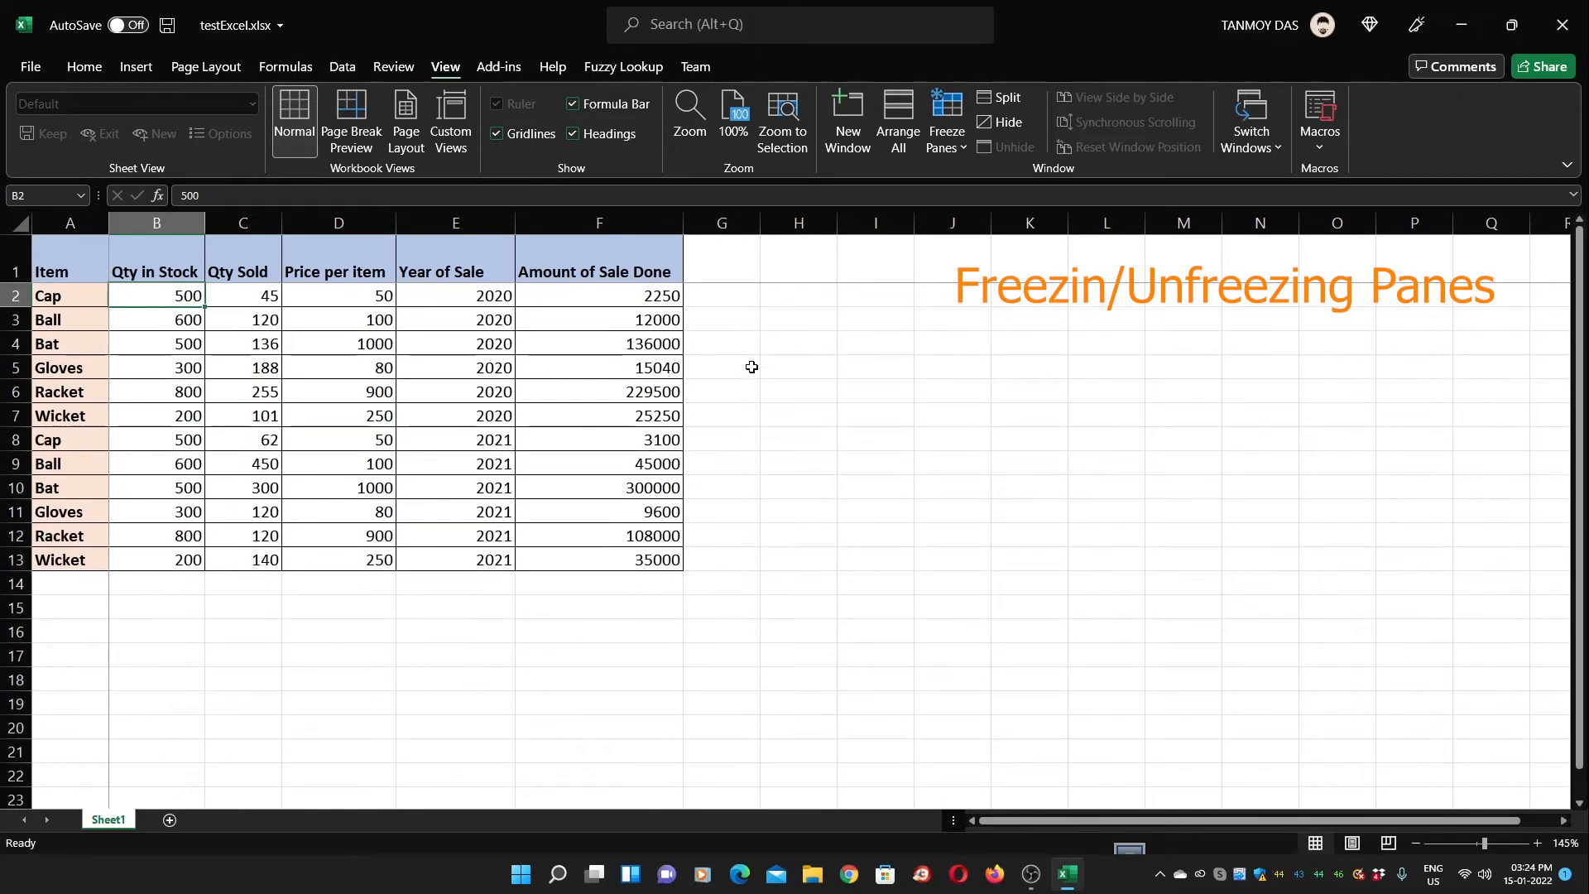
pyautogui.click(729, 299)
pyautogui.press('Right')
pyautogui.press('Right')
pyautogui.press('Right')
pyautogui.press('Right')
pyautogui.press('Right')
pyautogui.press('Right')
pyautogui.press('Right')
pyautogui.press('Right')
pyautogui.press('Right')
pyautogui.press('Right')
pyautogui.press('Right')
pyautogui.press('Right')
pyautogui.press('Right')
pyautogui.press('Right')
pyautogui.press('Right')
pyautogui.press('Right')
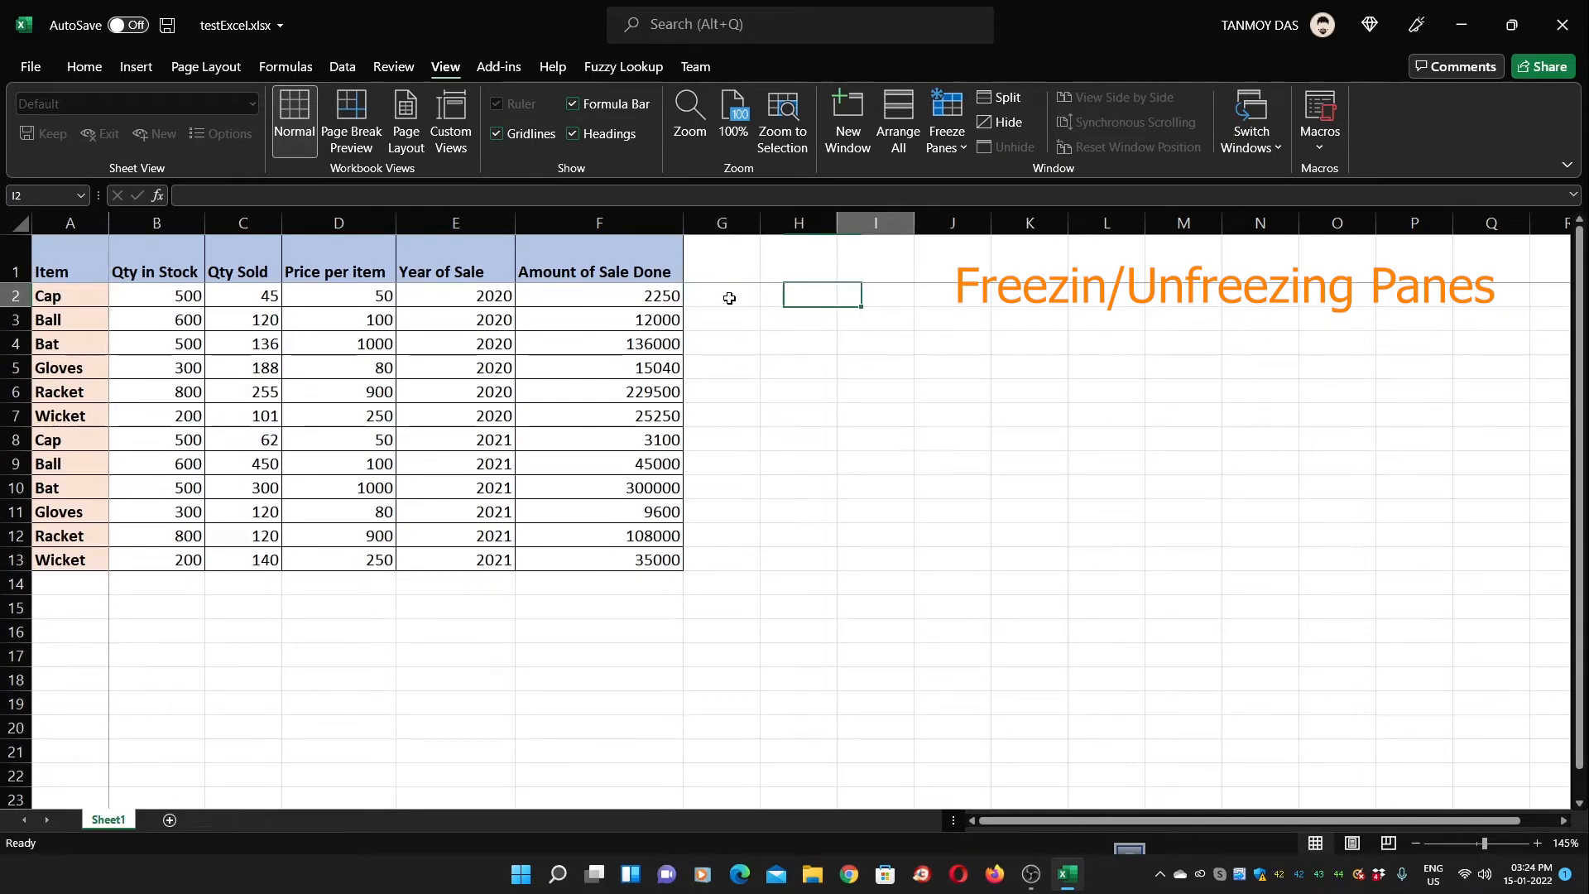
pyautogui.press('Left')
pyautogui.press('Left')
pyautogui.press('Left')
pyautogui.press('Left')
pyautogui.press('Left')
pyautogui.press('Left')
pyautogui.press('Left')
pyautogui.press('Left')
pyautogui.press('Left')
pyautogui.press('Left')
pyautogui.press('Left')
pyautogui.press('Left')
pyautogui.press('Left')
pyautogui.press('Left')
pyautogui.press('Left')
pyautogui.press('Left')
pyautogui.press('Left')
pyautogui.press('Left')
pyautogui.press('Left')
pyautogui.press('Left')
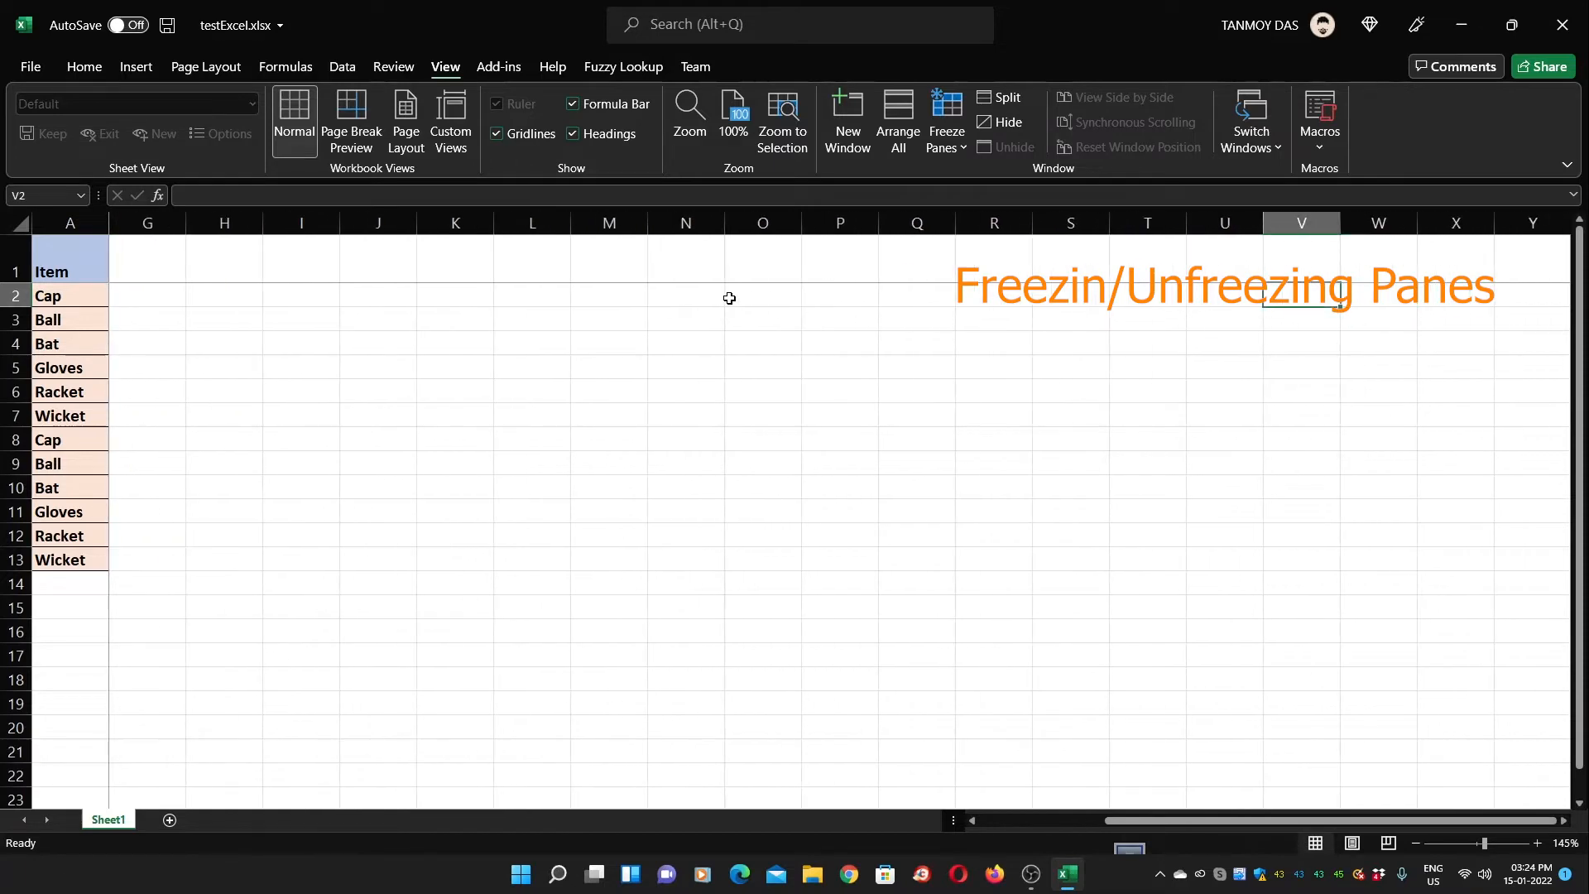
pyautogui.press('Right')
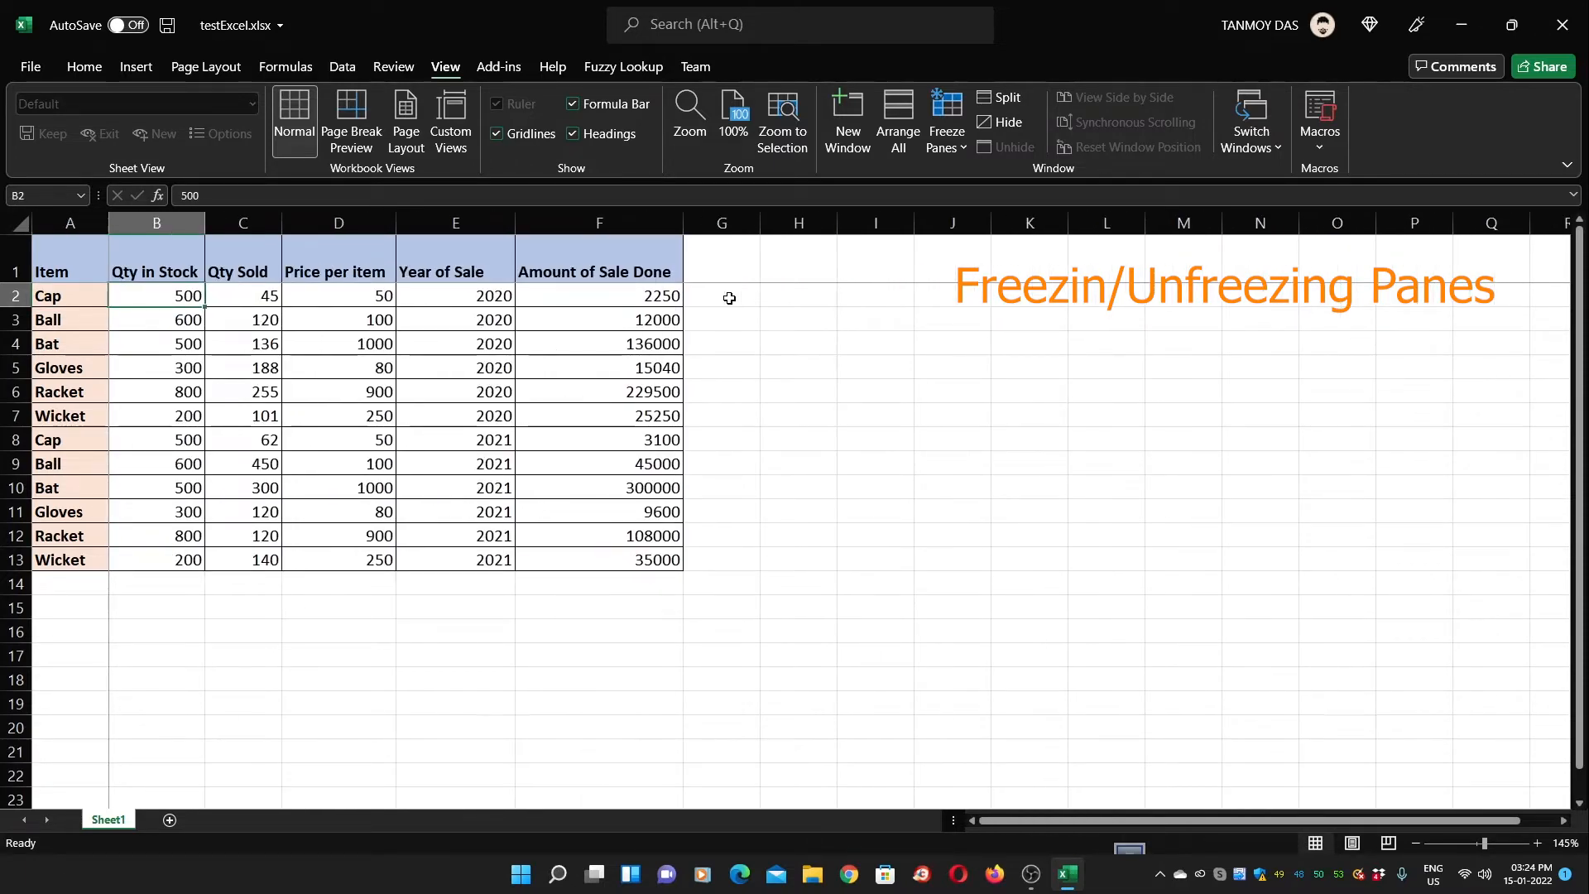
pyautogui.press('Down')
pyautogui.press('Up')
pyautogui.press('Up')
pyautogui.press('Down')
pyautogui.click(159, 315)
# Unfreeze the panes and select the table's columns A through F
pyautogui.click(158, 296)
pyautogui.click(962, 148)
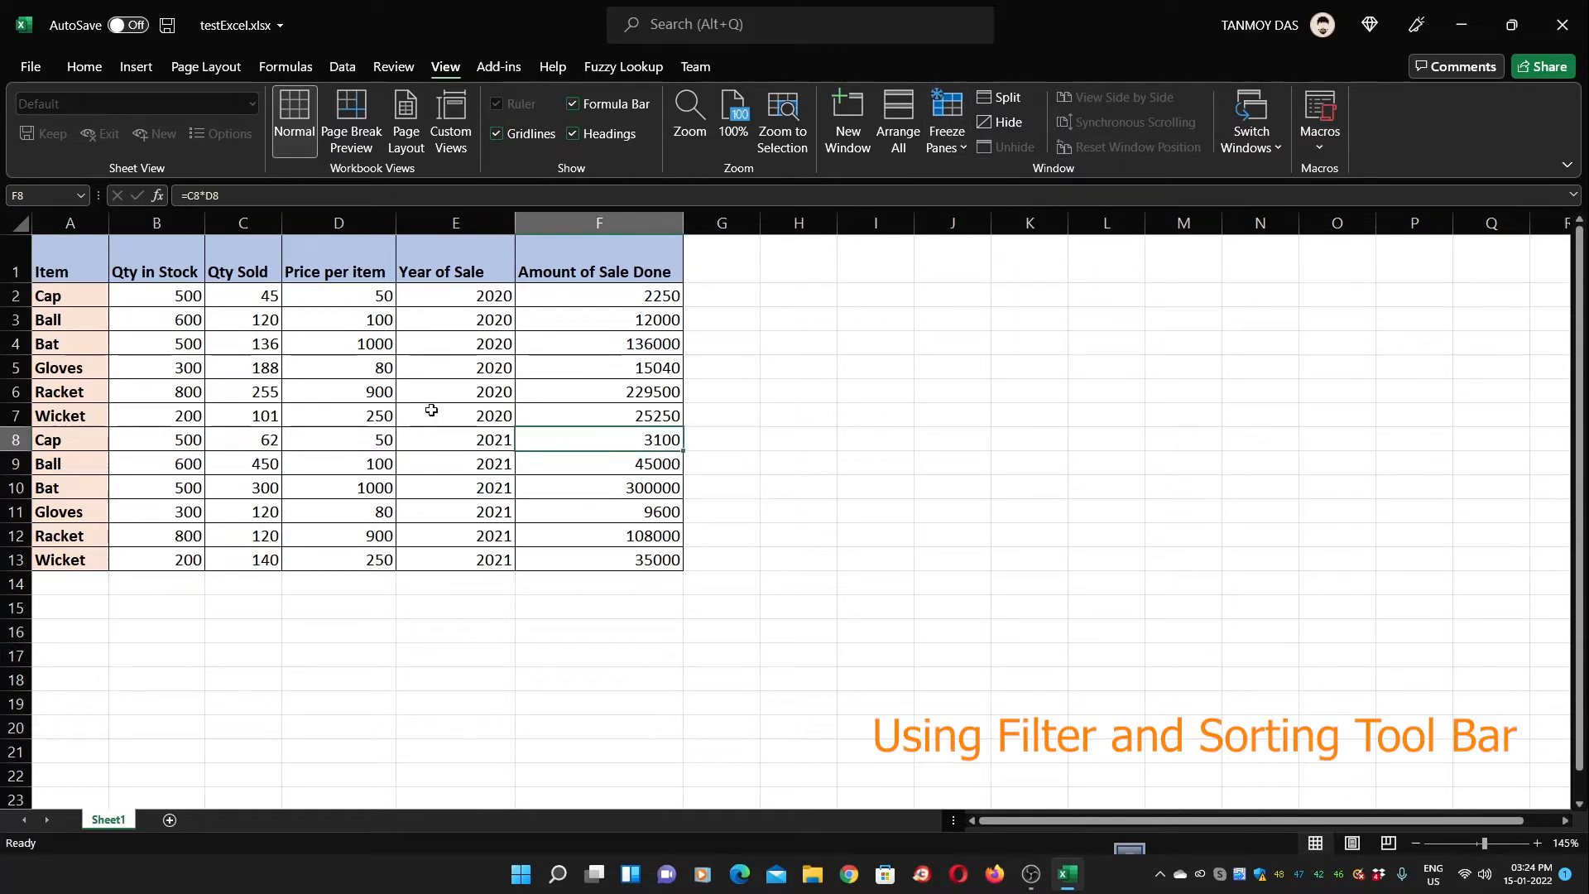
pyautogui.click(80, 225)
pyautogui.moveTo(80, 225); pyautogui.dragTo(654, 226)
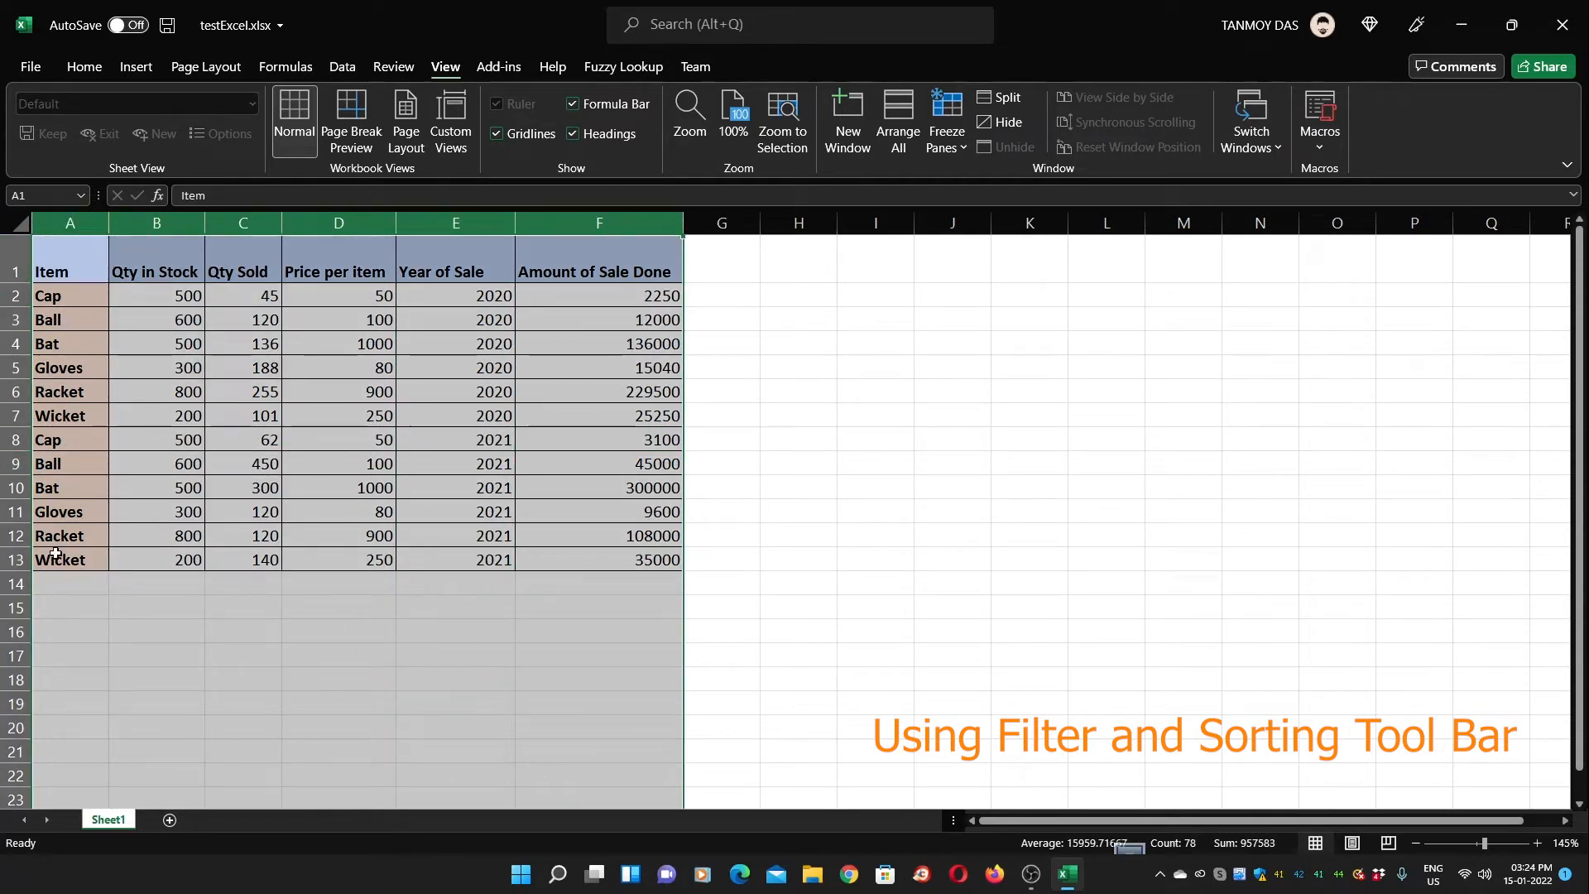
pyautogui.click(82, 313)
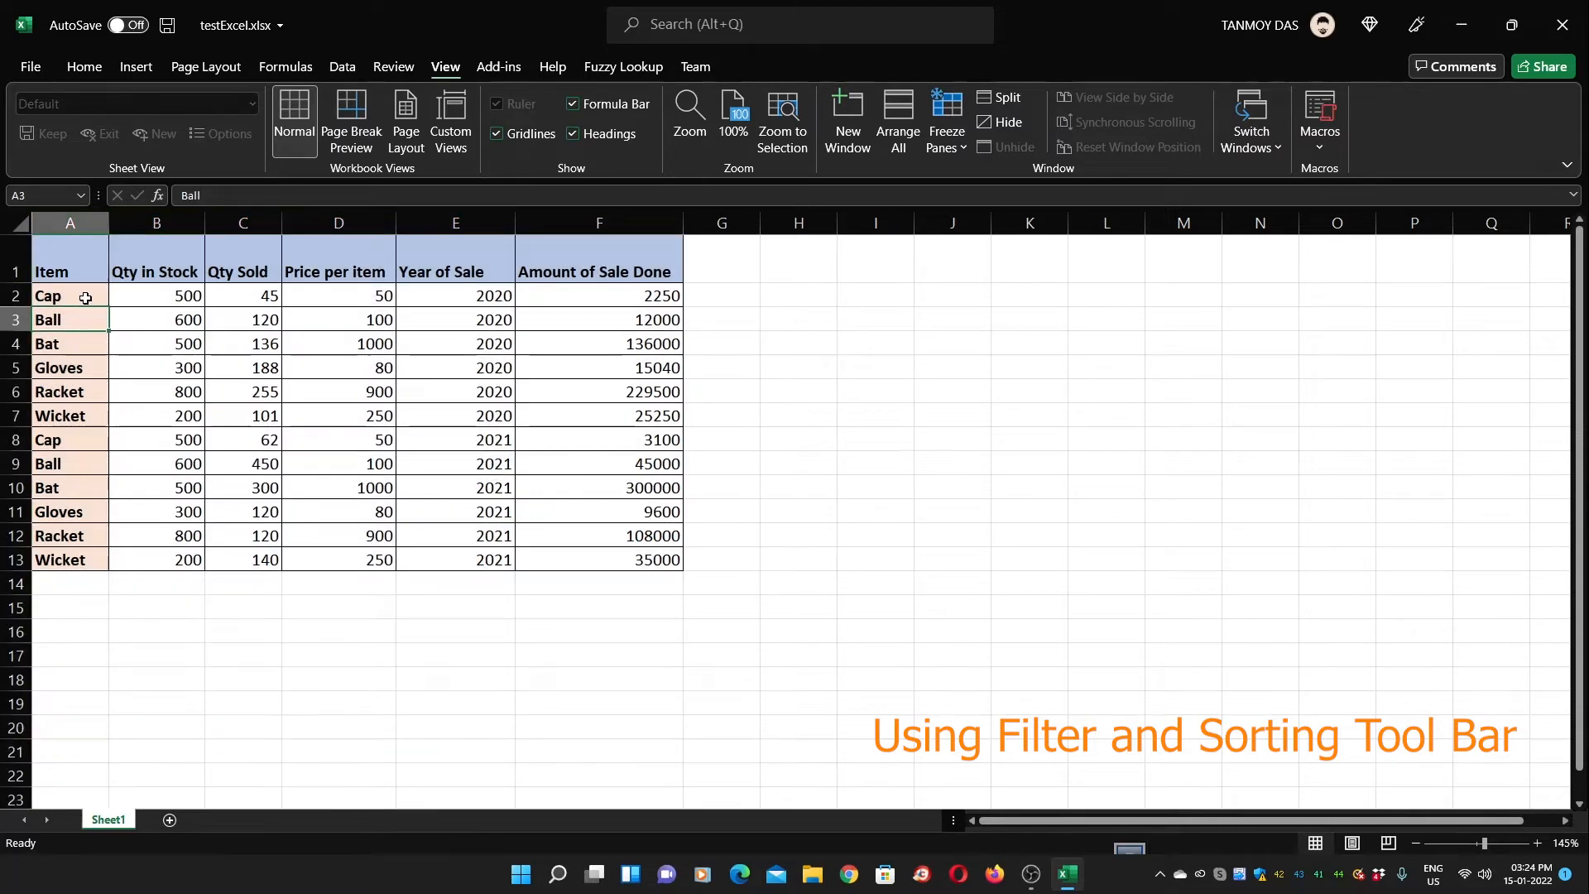
pyautogui.moveTo(59, 213); pyautogui.dragTo(601, 212)
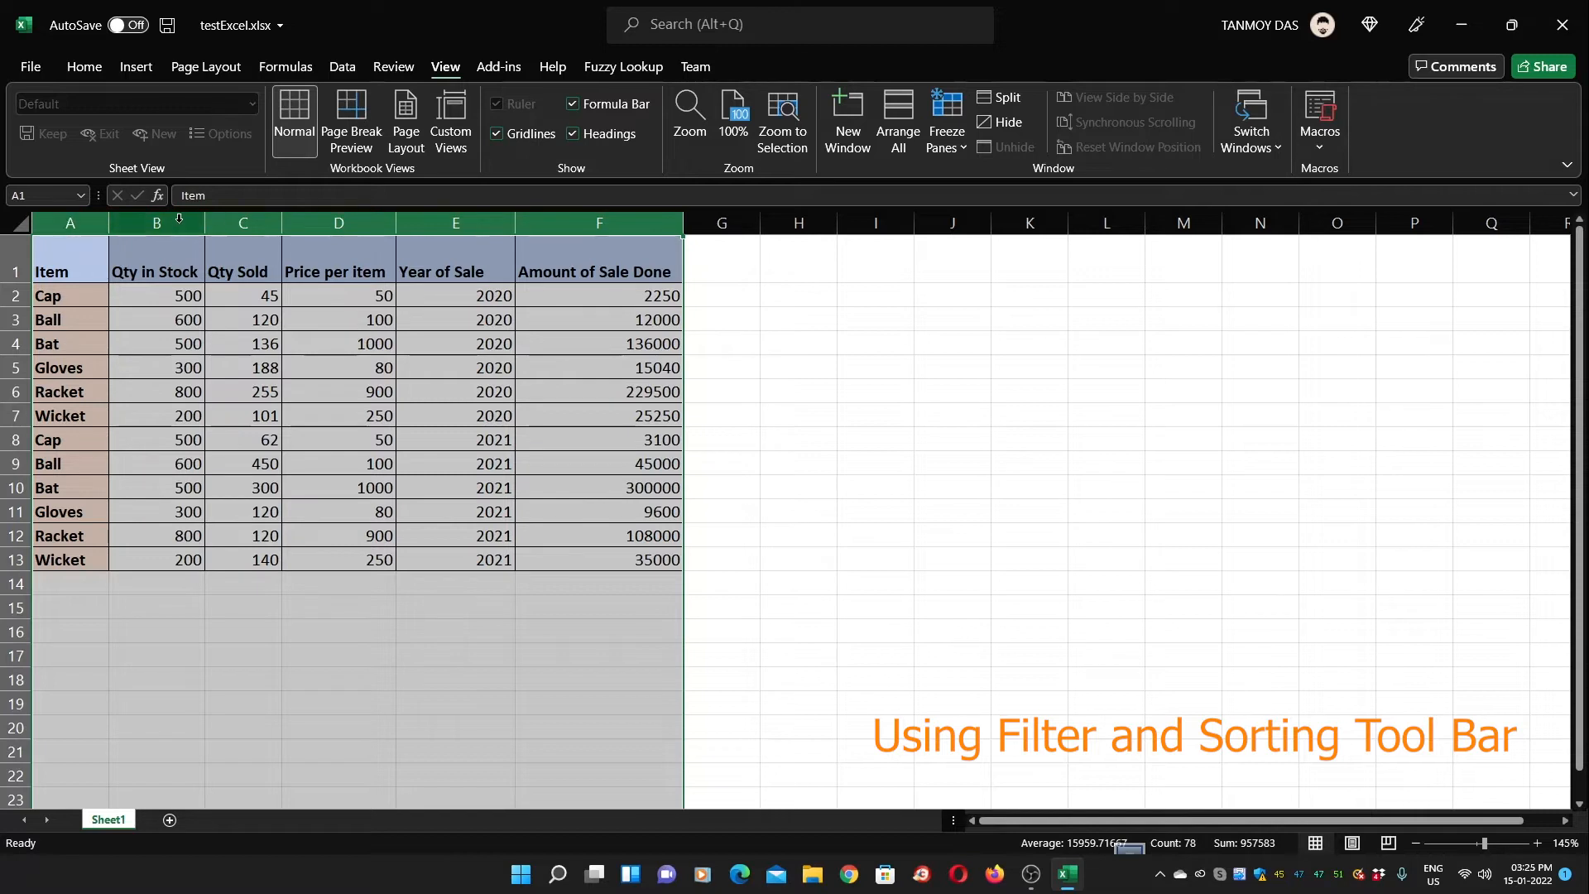
pyautogui.click(161, 421)
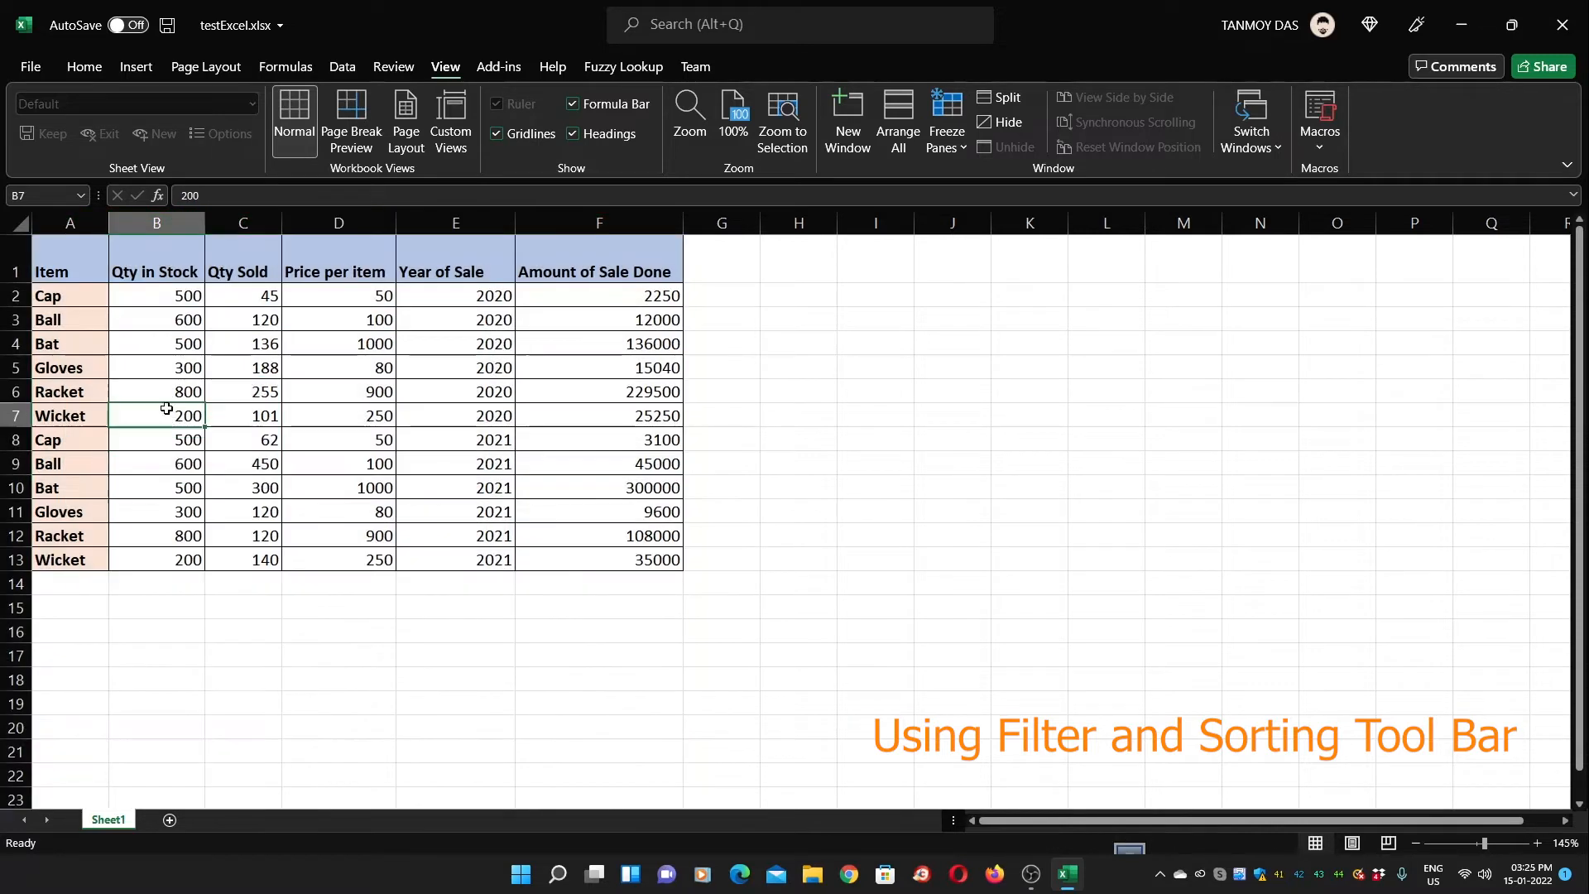
pyautogui.moveTo(70, 222); pyautogui.dragTo(526, 235)
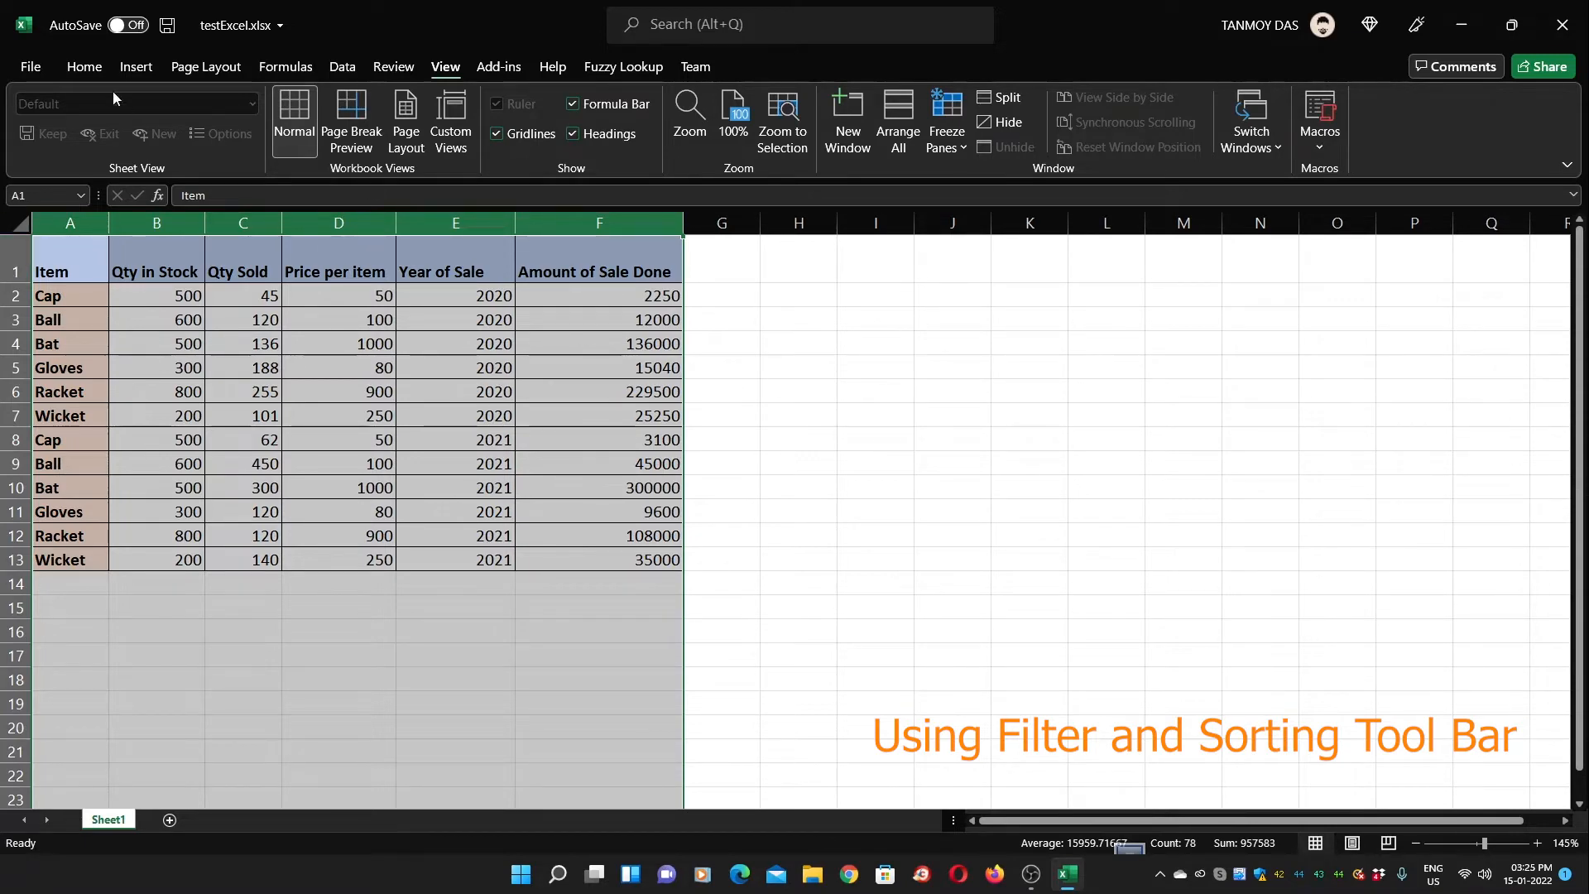
pyautogui.click(86, 68)
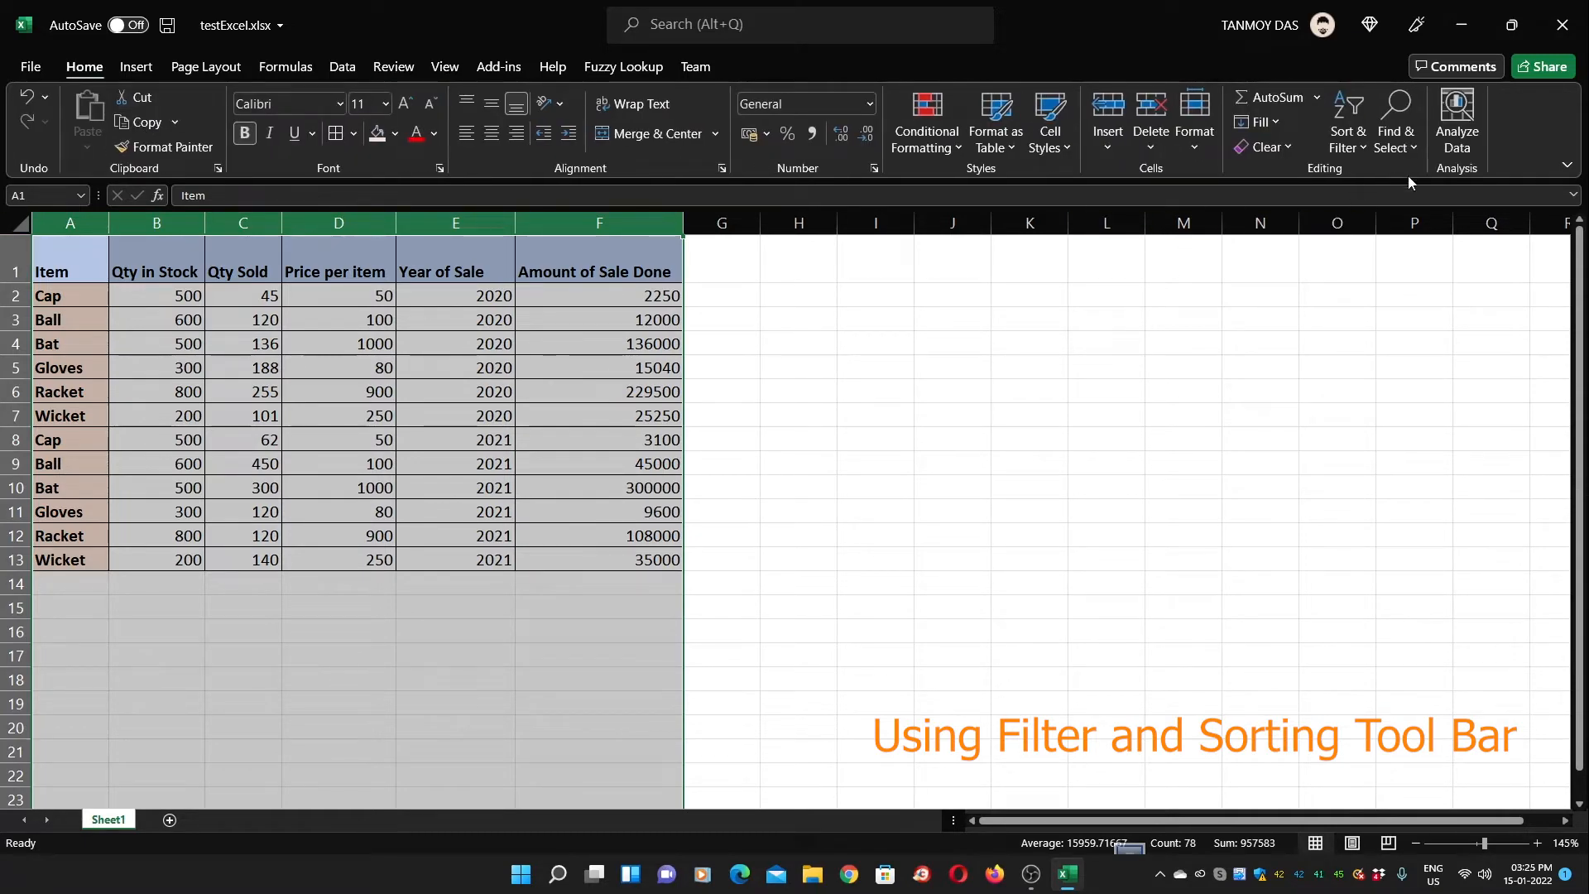
# Sort the table A to Z by Item, then reselect columns A through F
pyautogui.click(1367, 147)
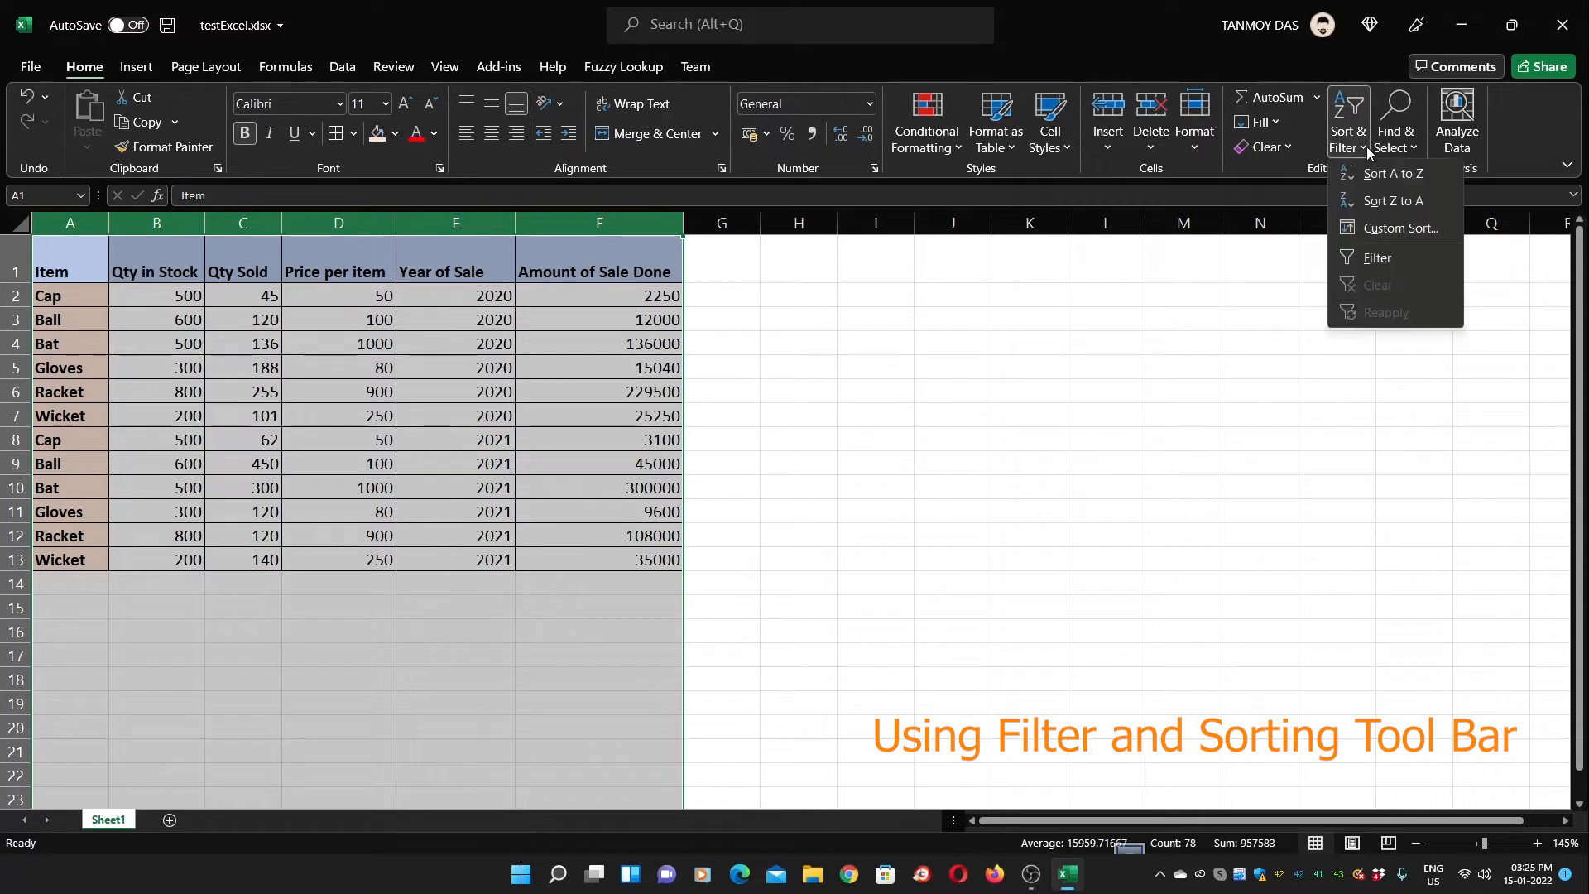
pyautogui.click(1396, 171)
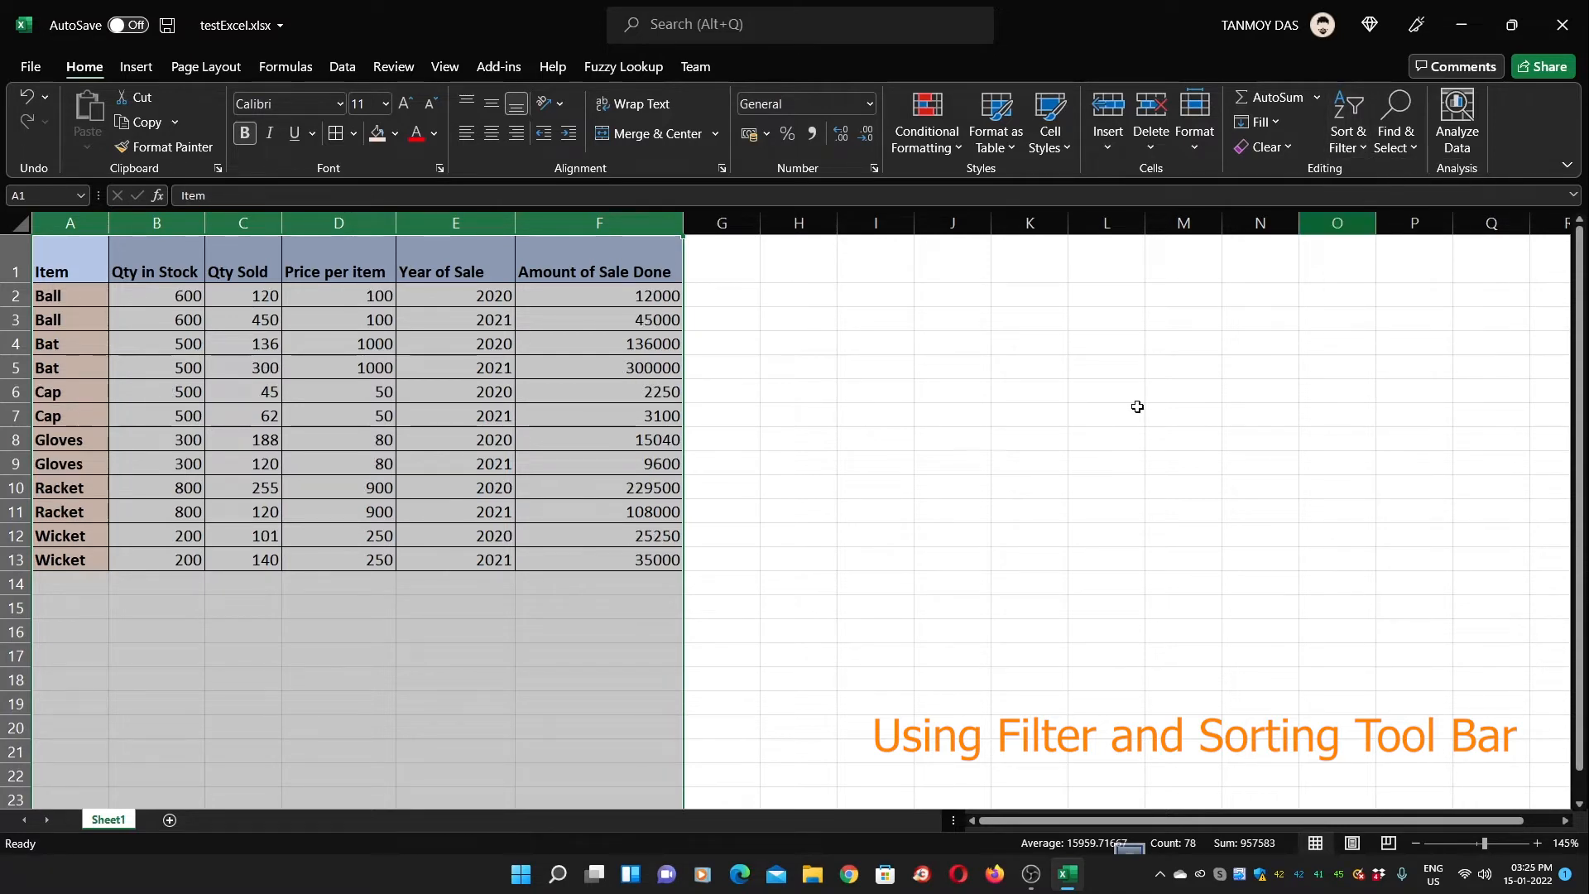
pyautogui.click(857, 653)
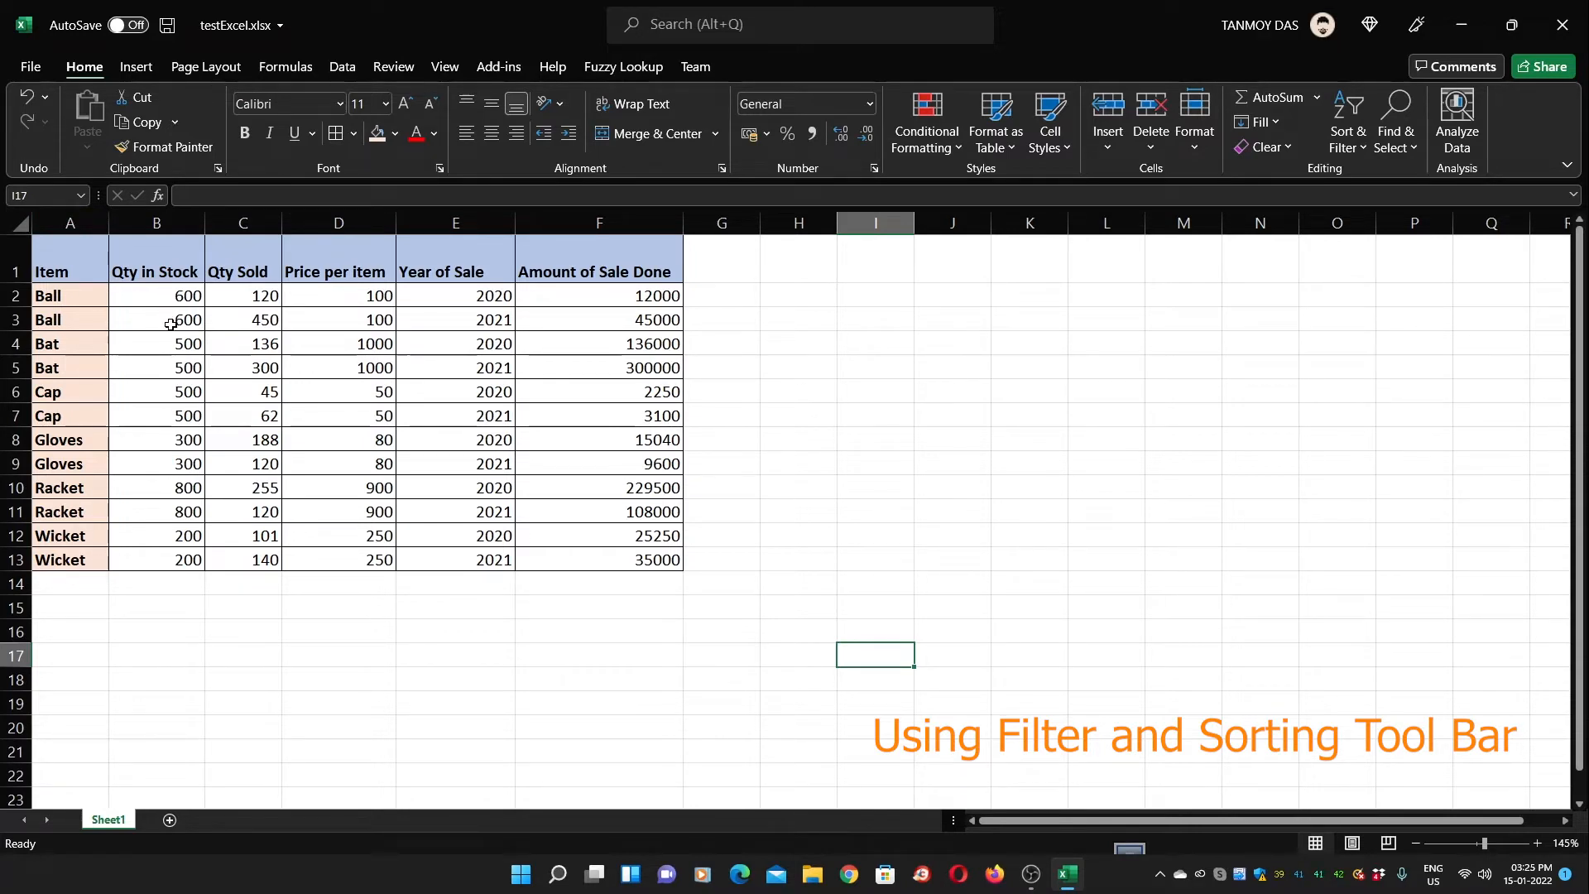
pyautogui.click(72, 224)
pyautogui.moveTo(72, 224); pyautogui.dragTo(599, 227)
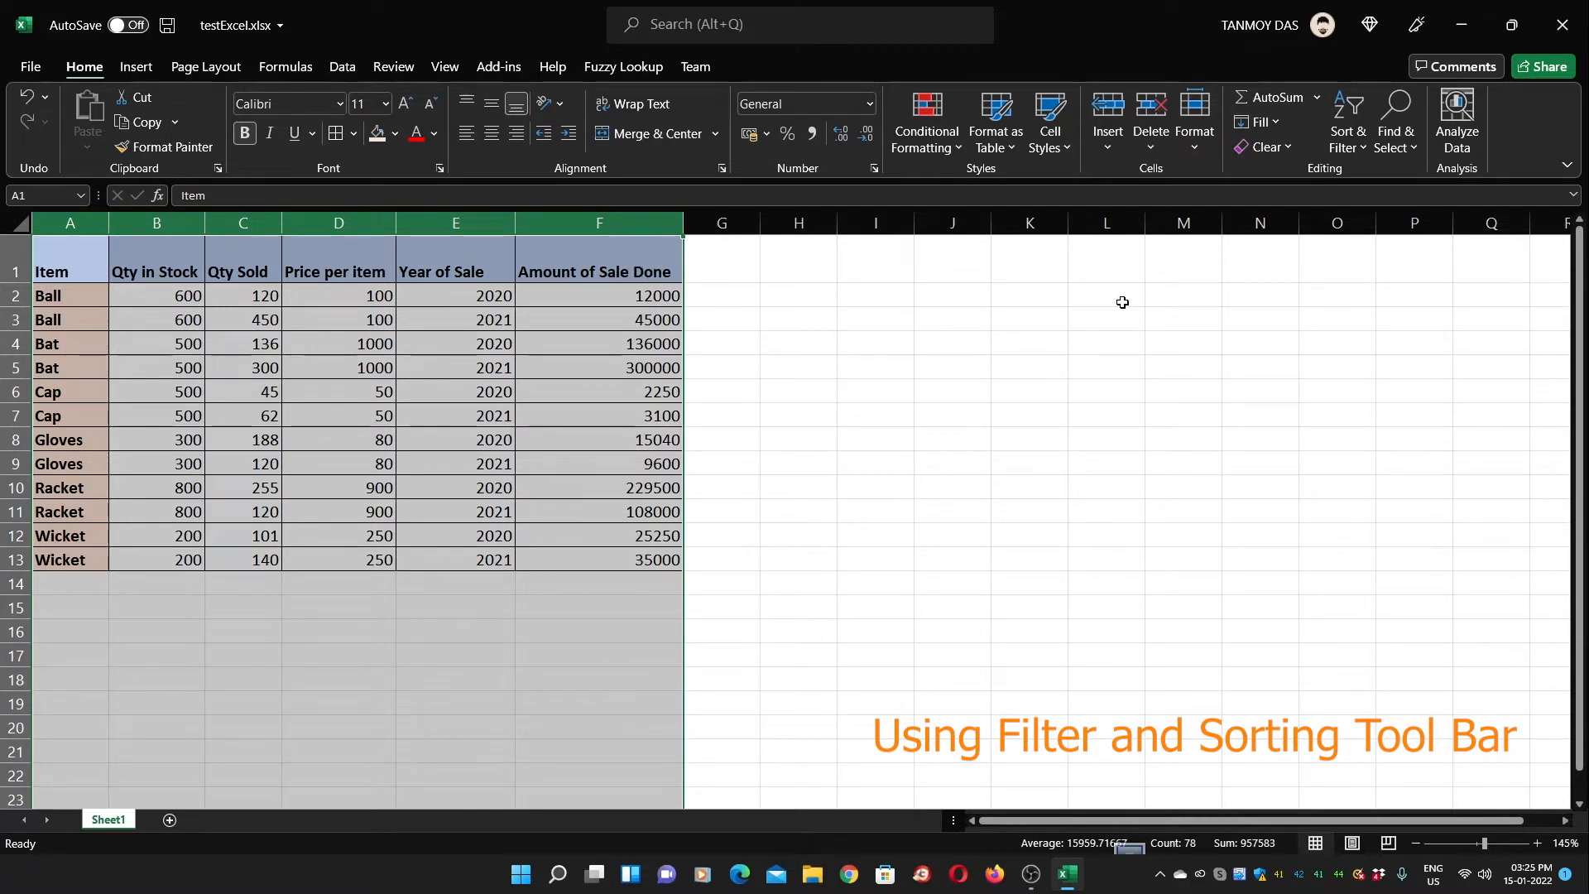
# Run a Custom Sort on Amount of Sale Done with Smallest to Largest order
pyautogui.click(1359, 146)
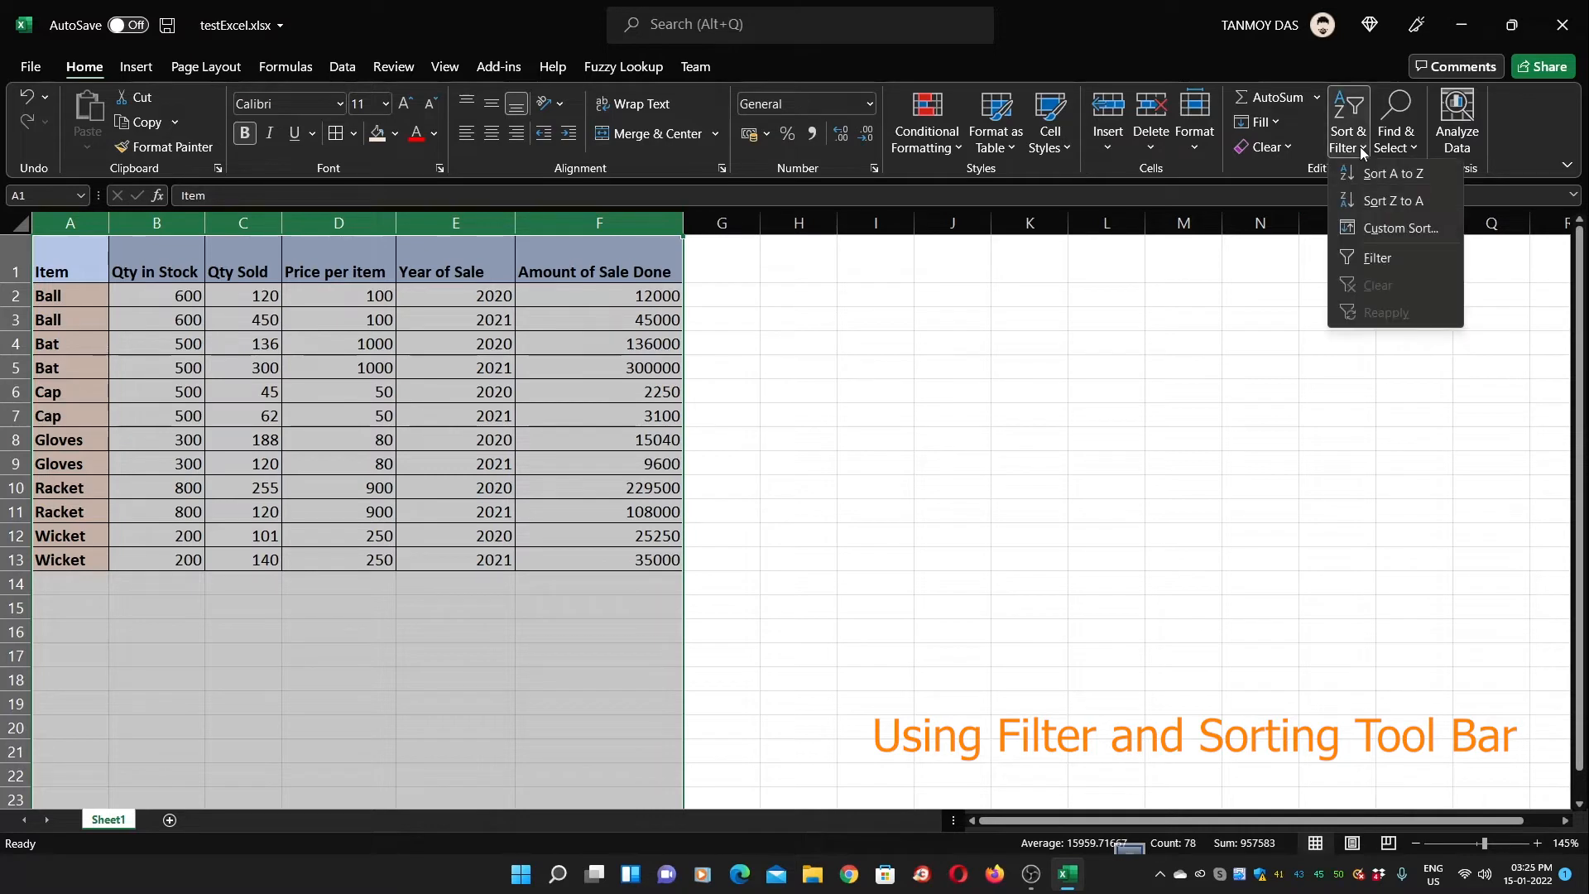
pyautogui.click(1394, 182)
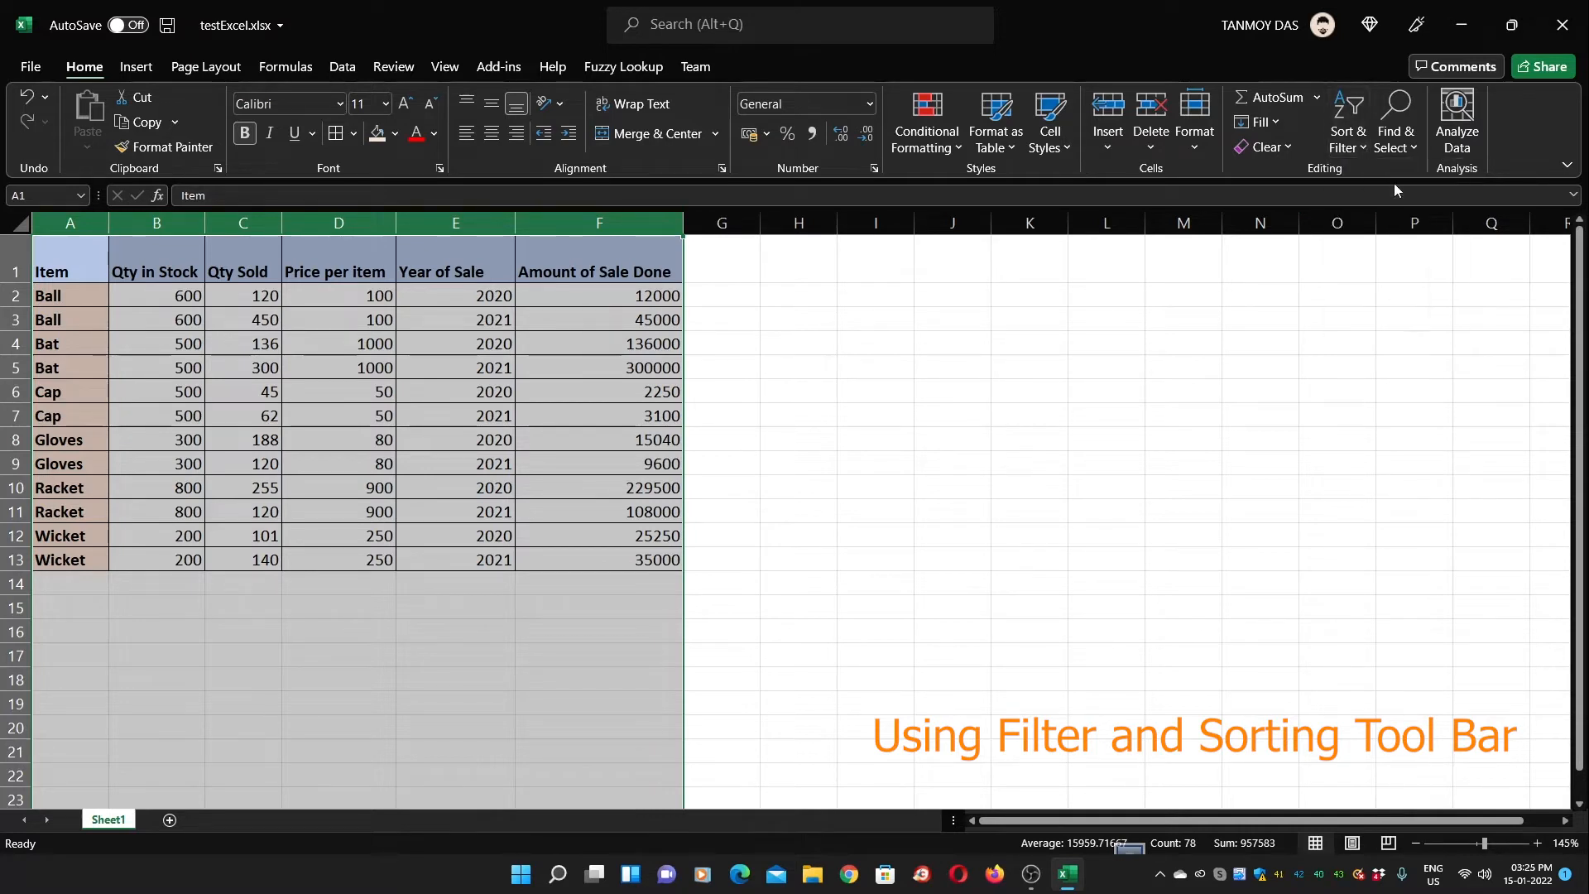
pyautogui.click(1396, 128)
pyautogui.click(1359, 135)
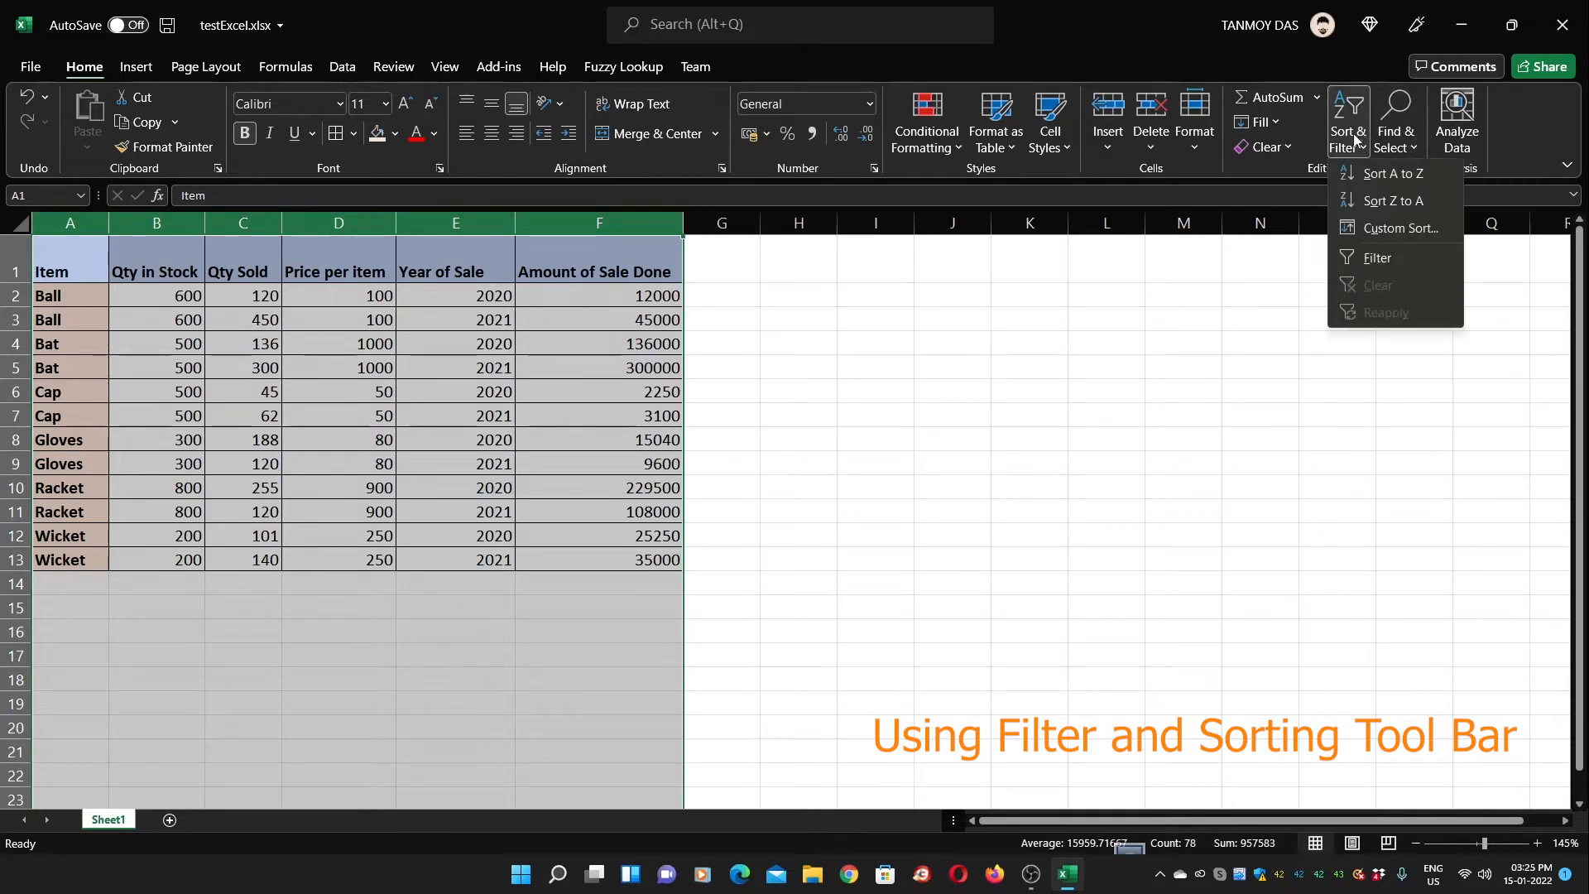
pyautogui.click(1387, 229)
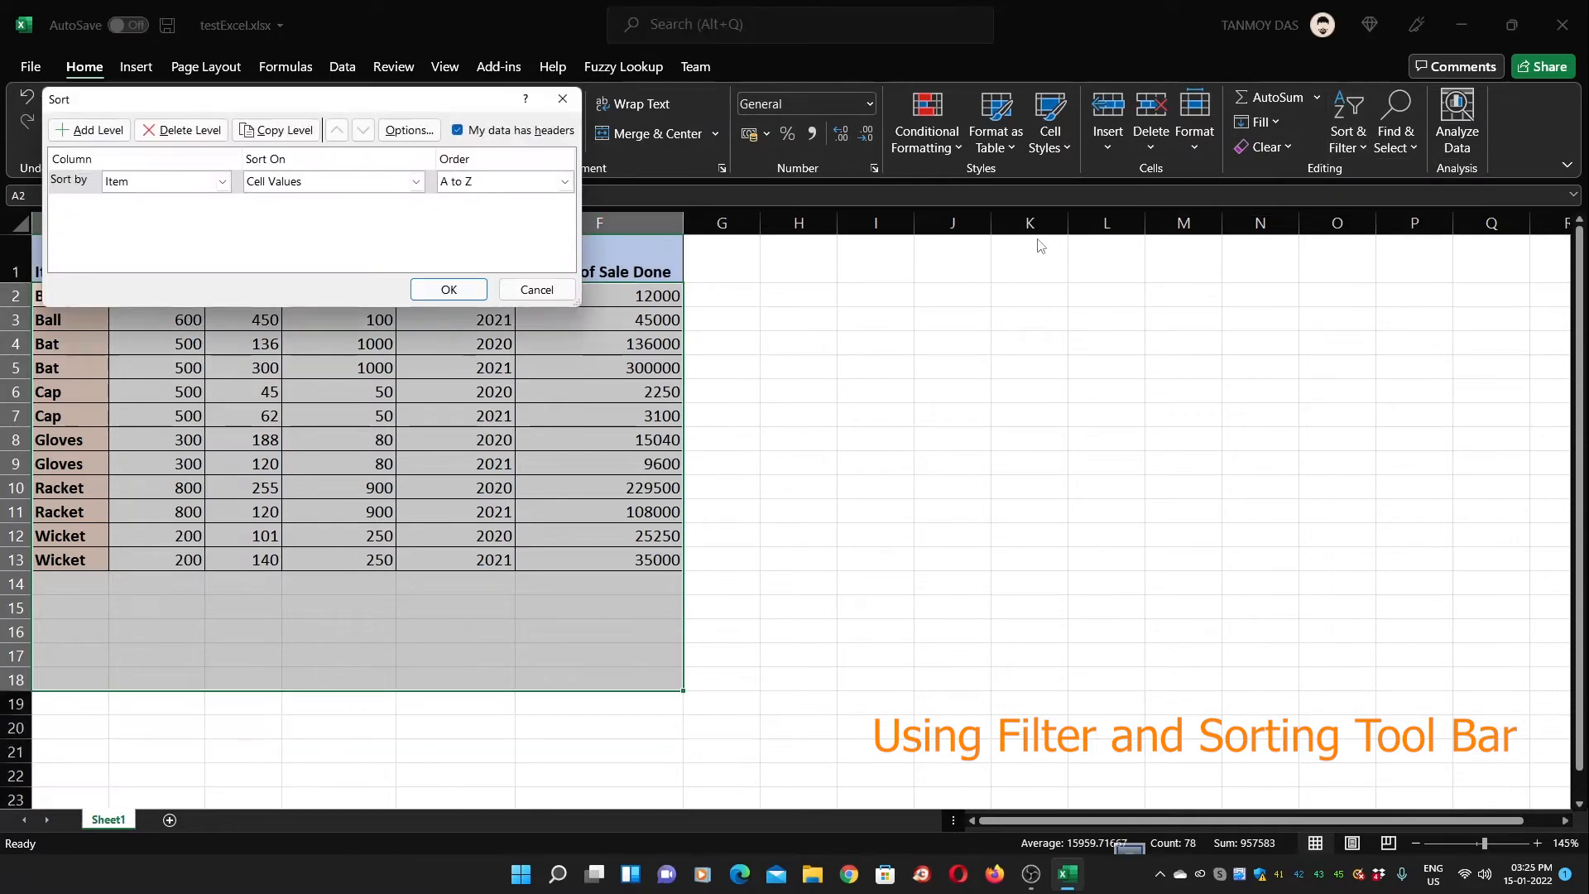
pyautogui.moveTo(380, 107); pyautogui.dragTo(1156, 321)
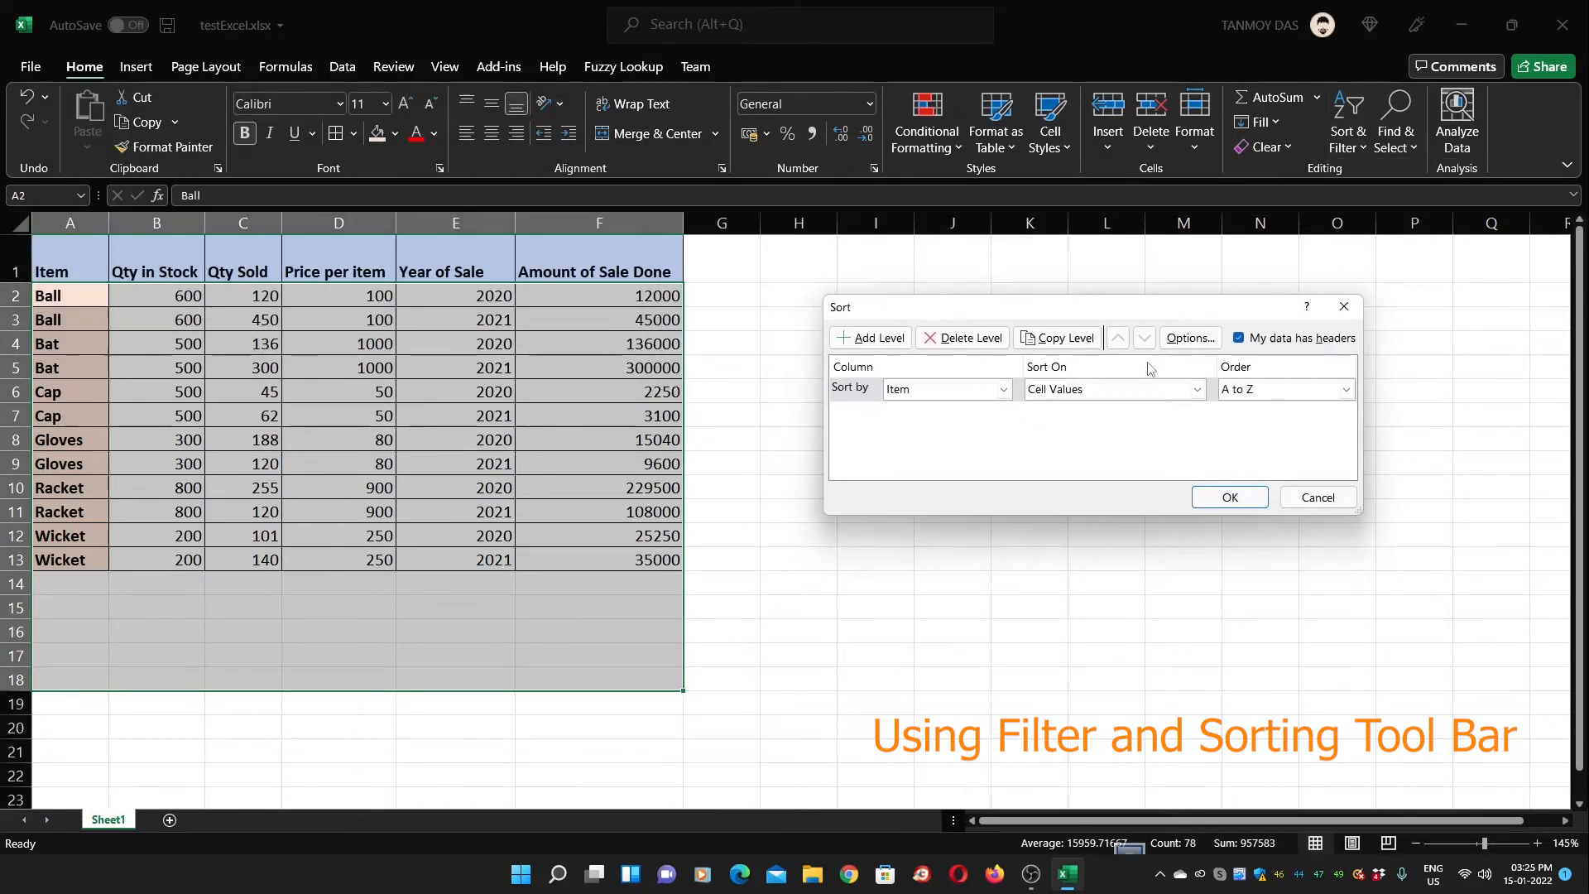
pyautogui.click(1004, 390)
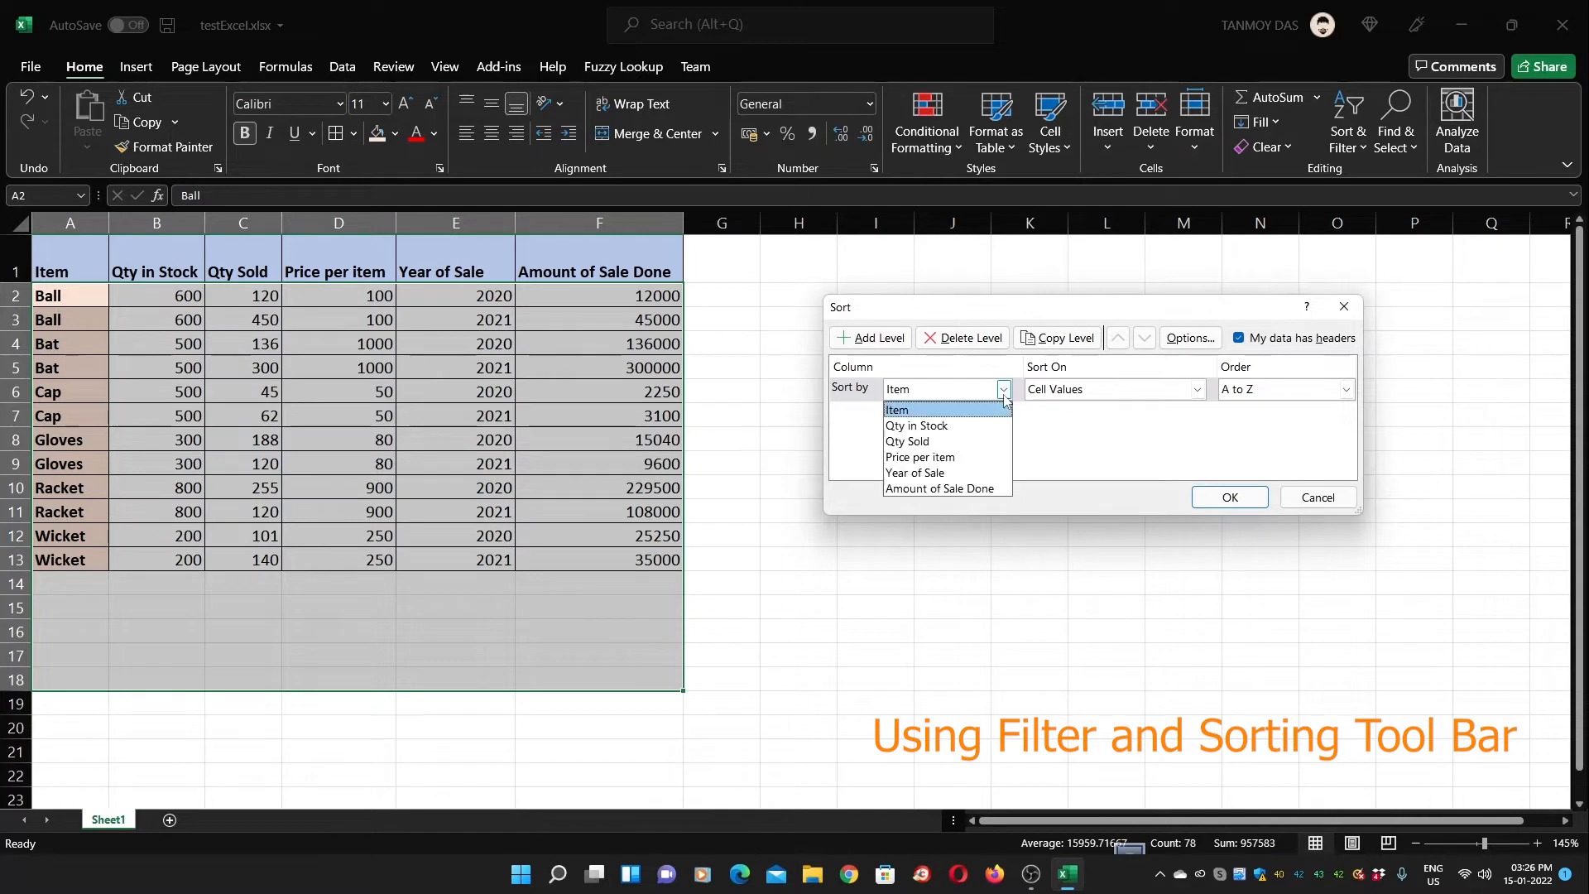
pyautogui.click(944, 489)
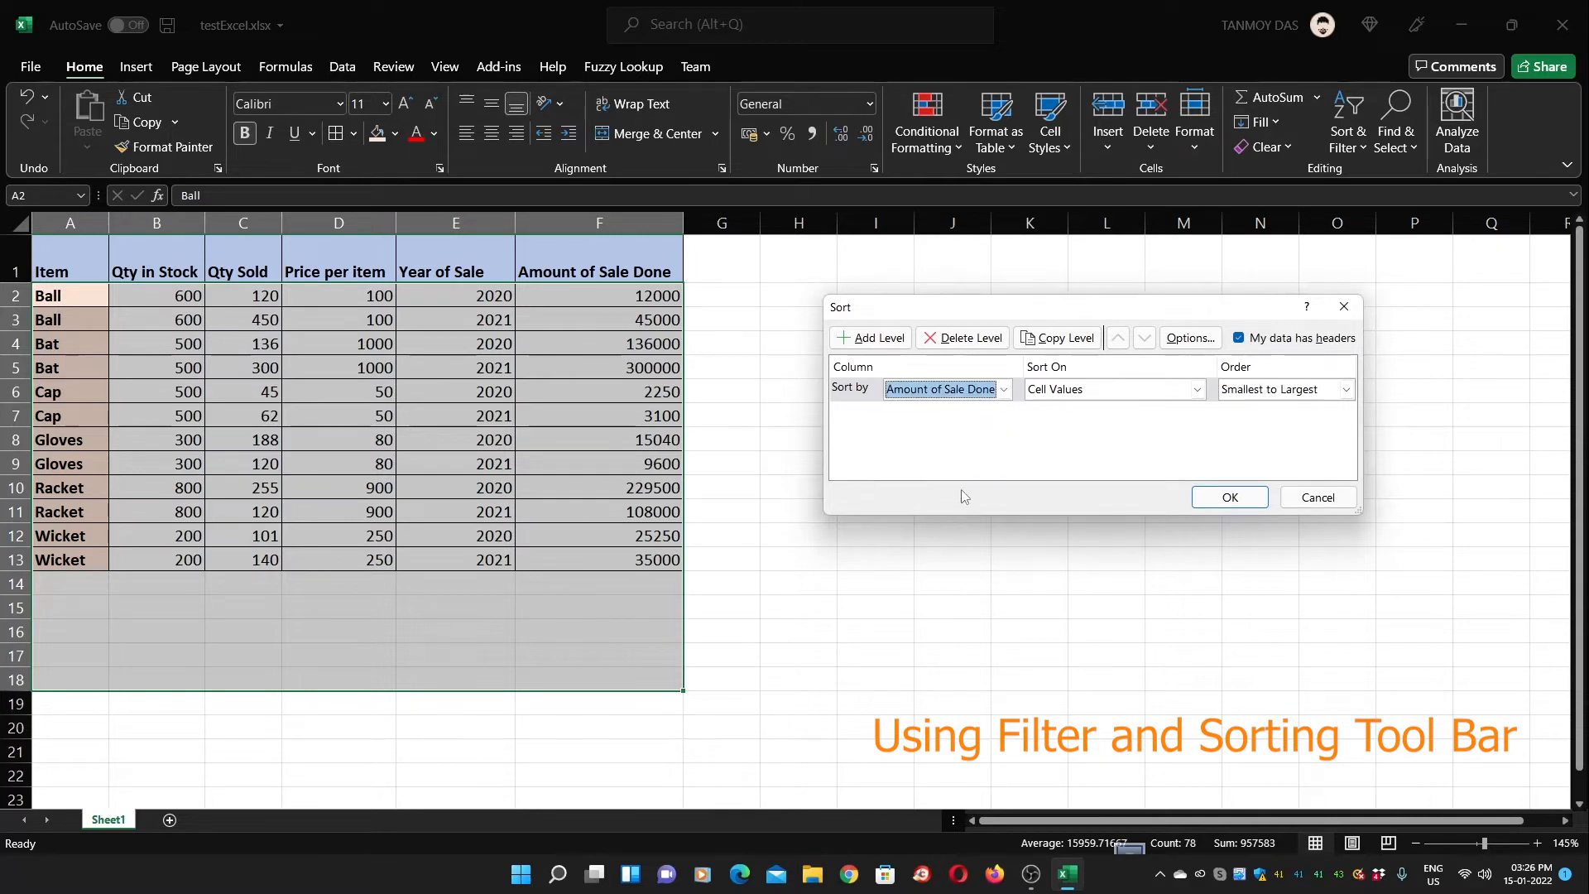
pyautogui.click(1316, 396)
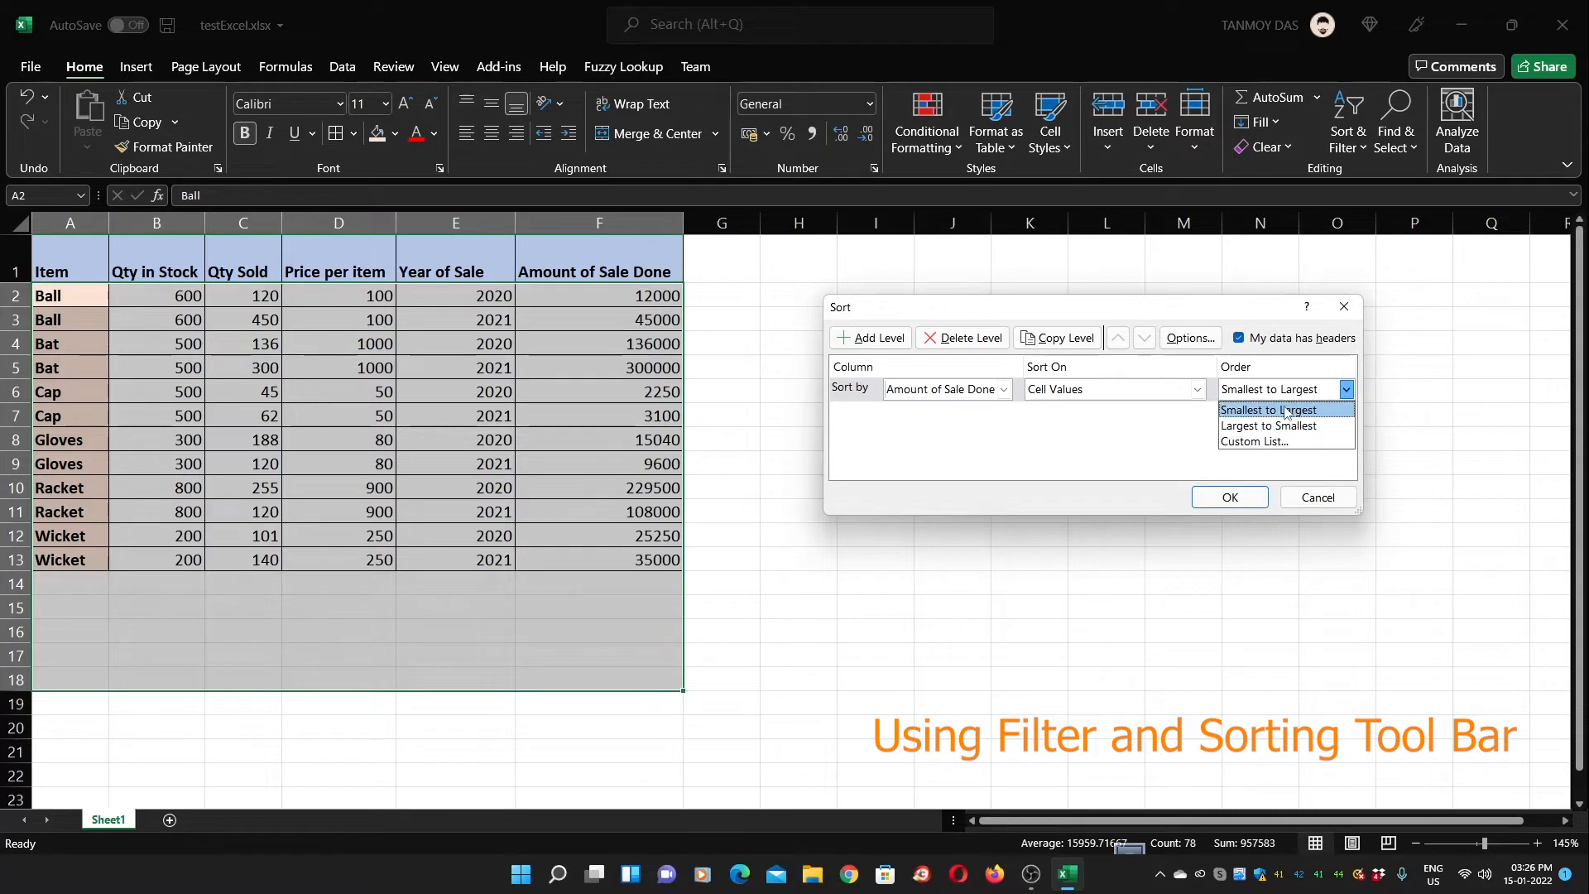
pyautogui.click(1284, 411)
pyautogui.click(1244, 494)
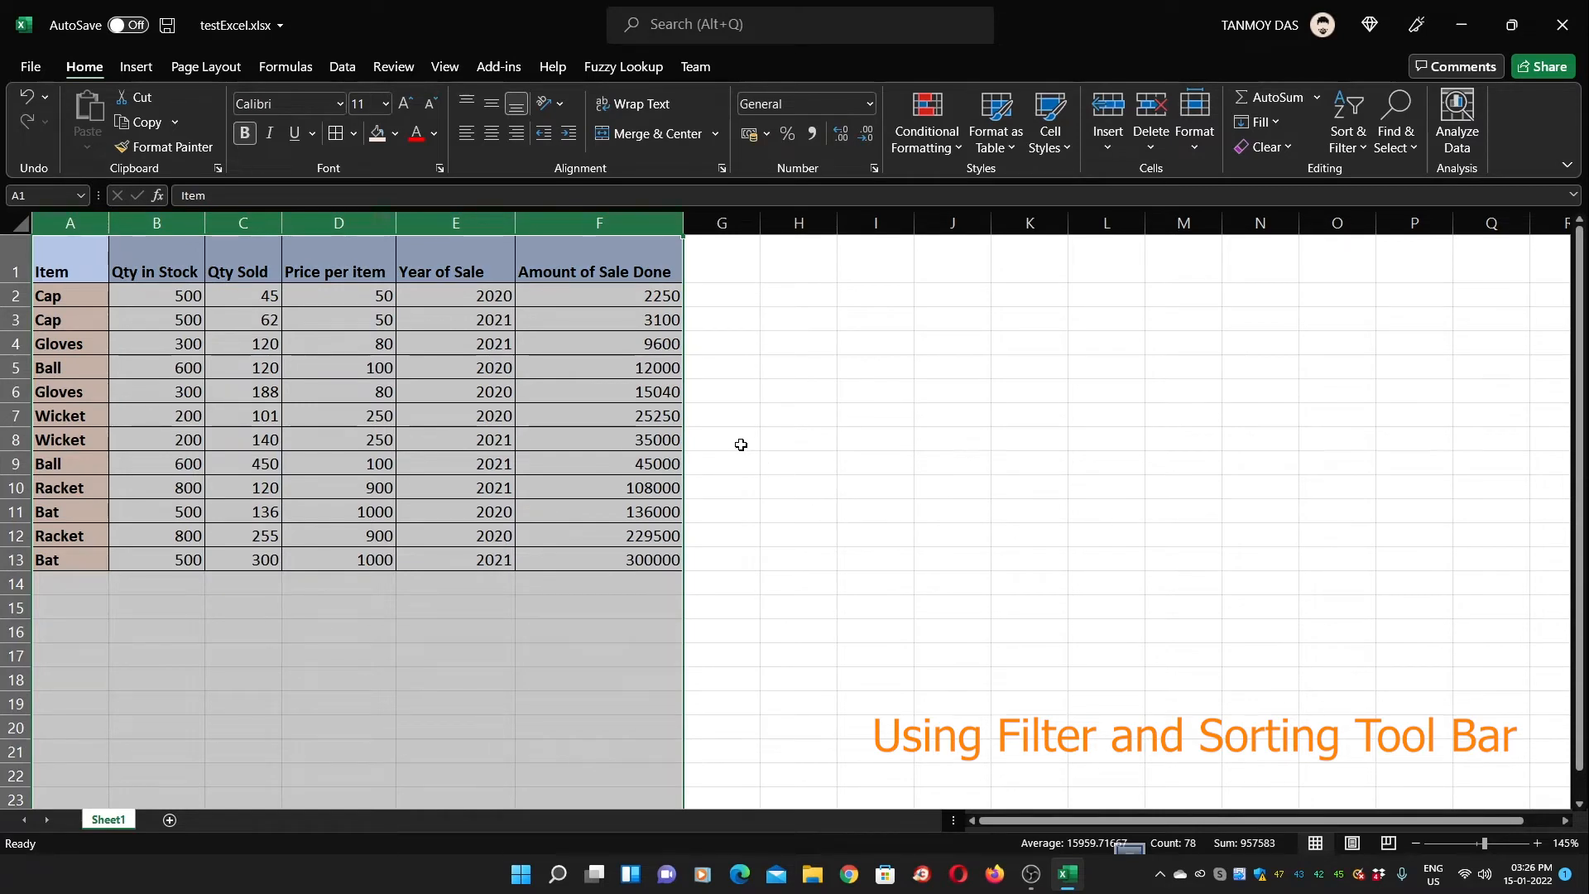
# Label cell A14 'Total'
pyautogui.moveTo(721, 608); pyautogui.dragTo(721, 584)
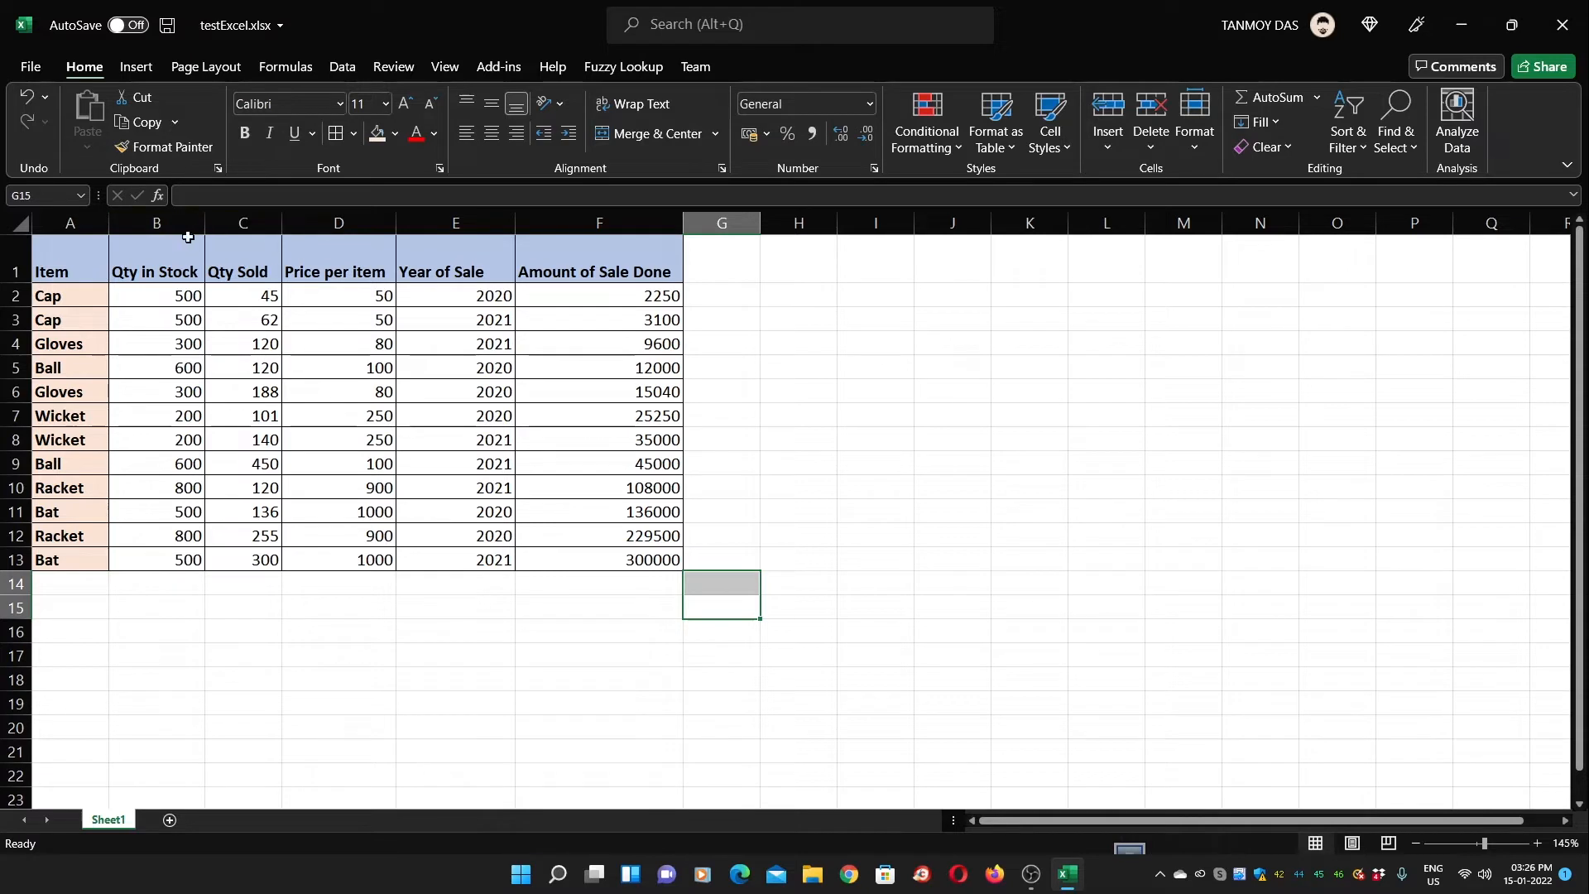
pyautogui.click(85, 582)
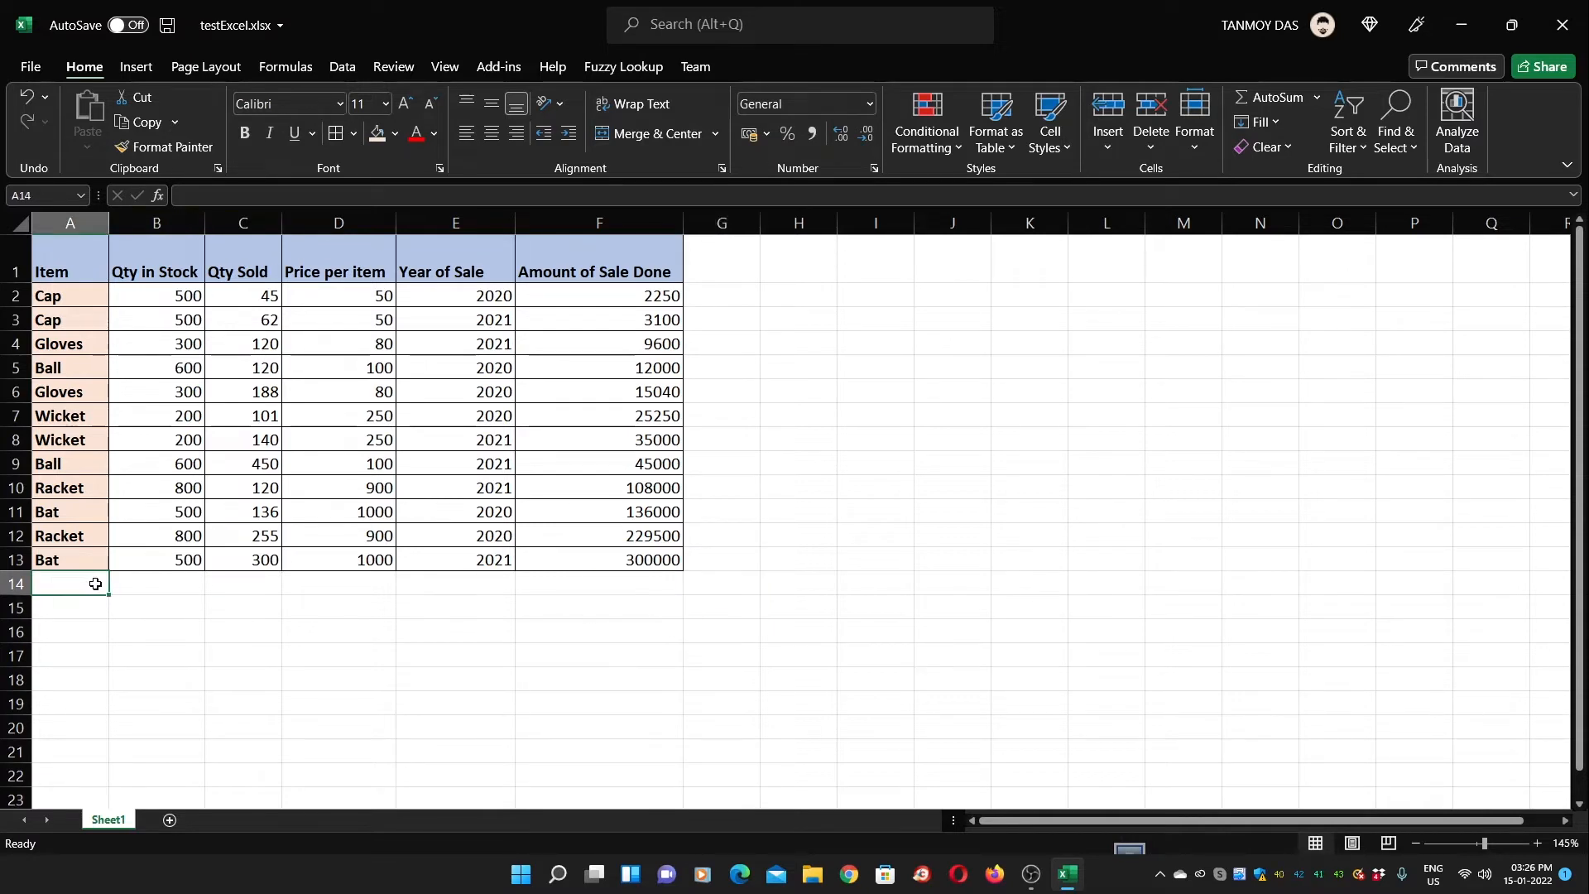
pyautogui.write('tot')
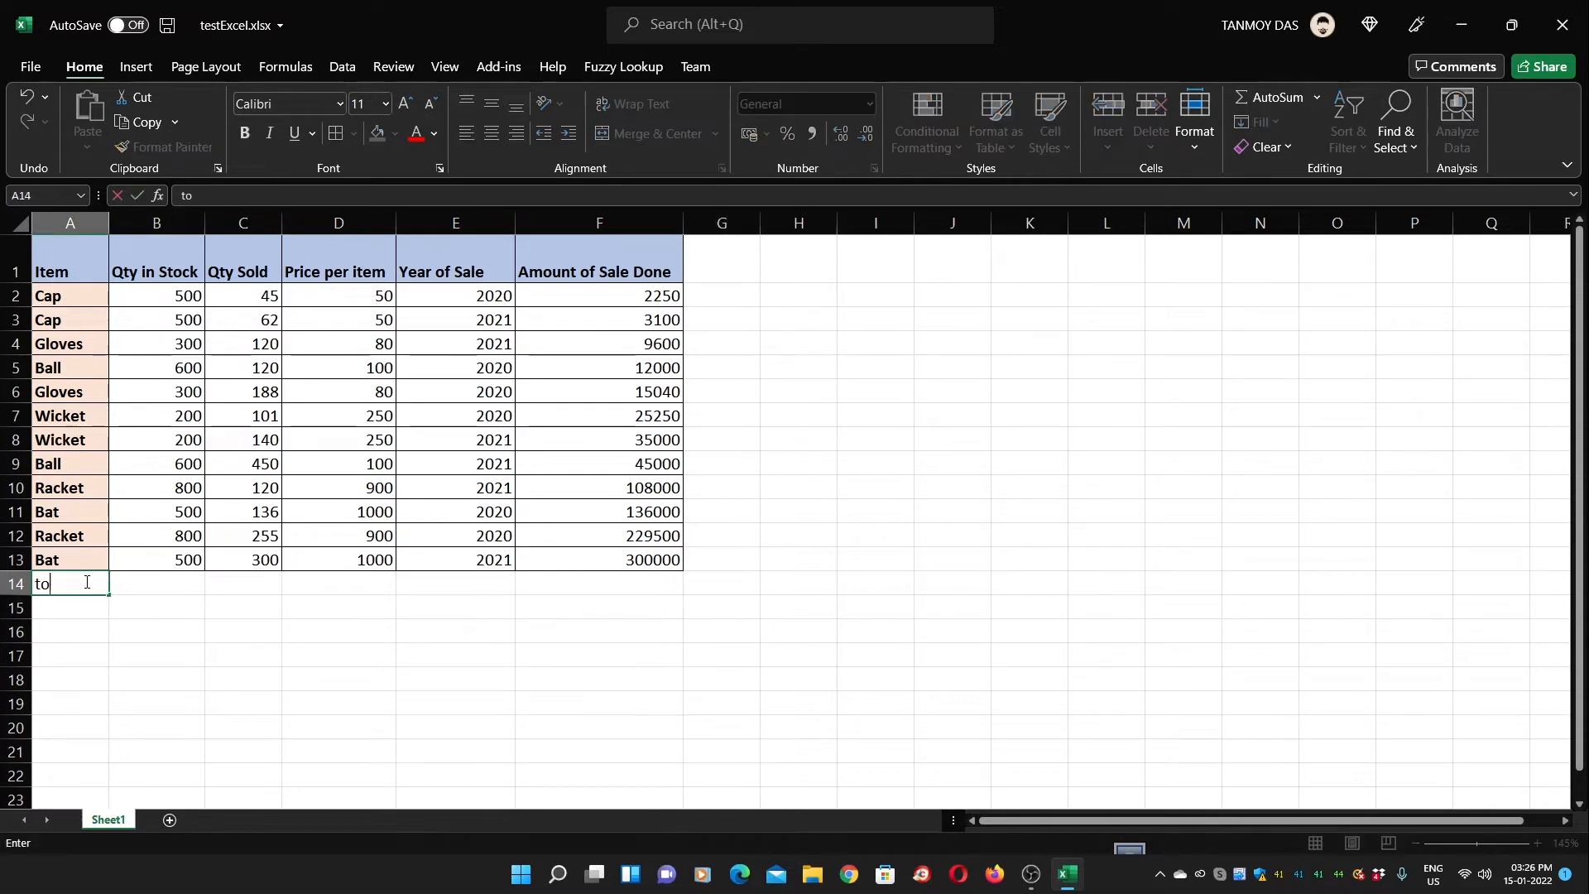
pyautogui.press('BackSpace')
pyautogui.press('BackSpace')
pyautogui.write('Total')
pyautogui.press('Tab')
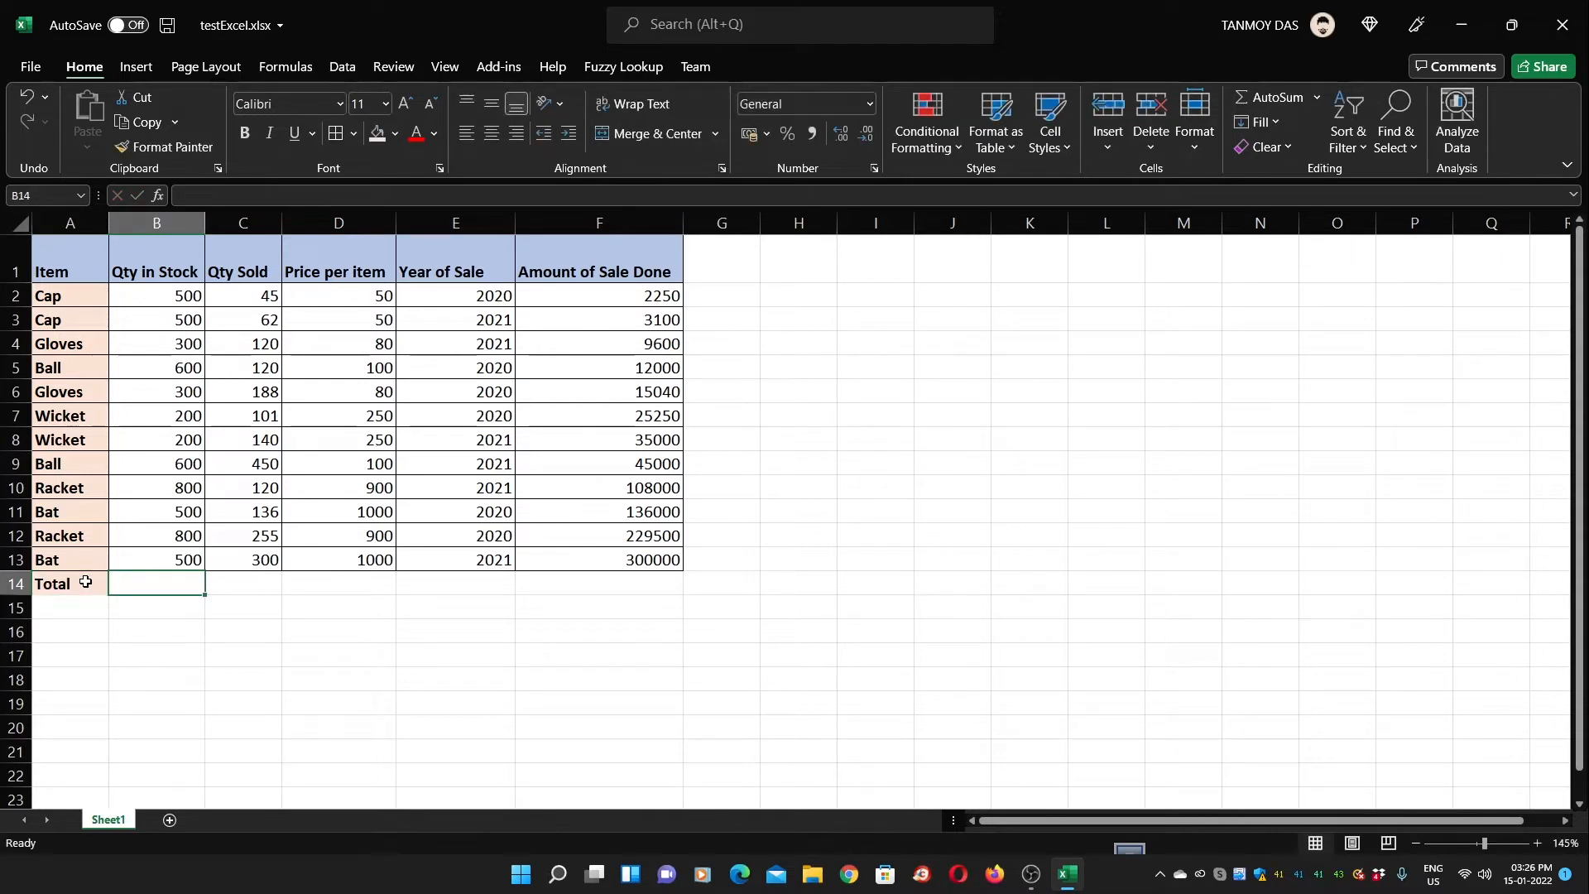
# Enter =SUM(B2:B13) in B14 to total Qty in Stock (5800)
pyautogui.press('F2')
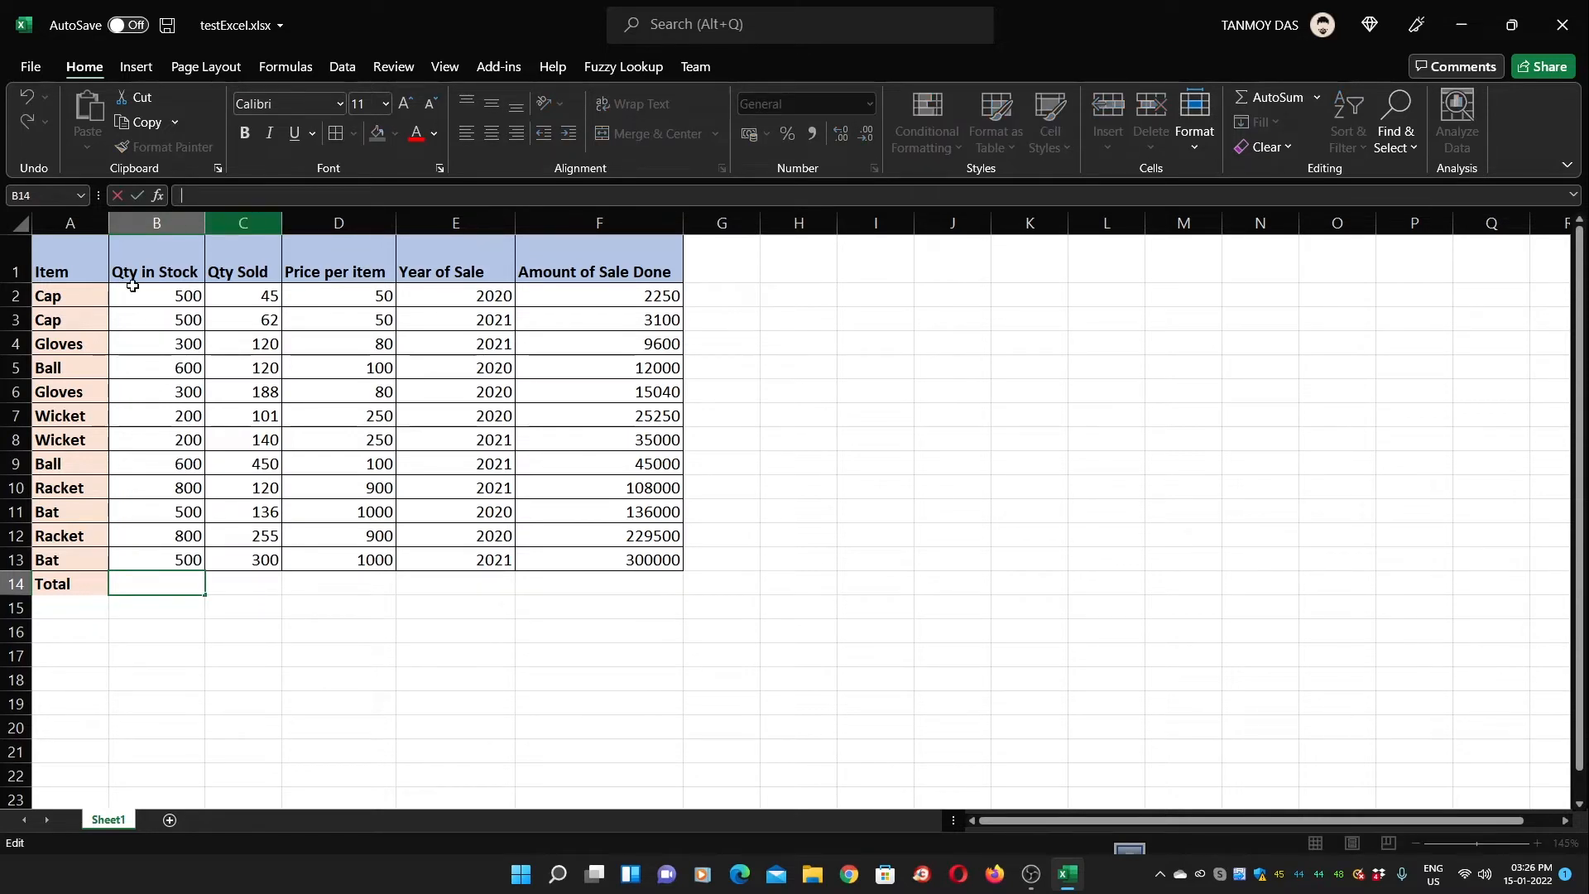
pyautogui.write('=')
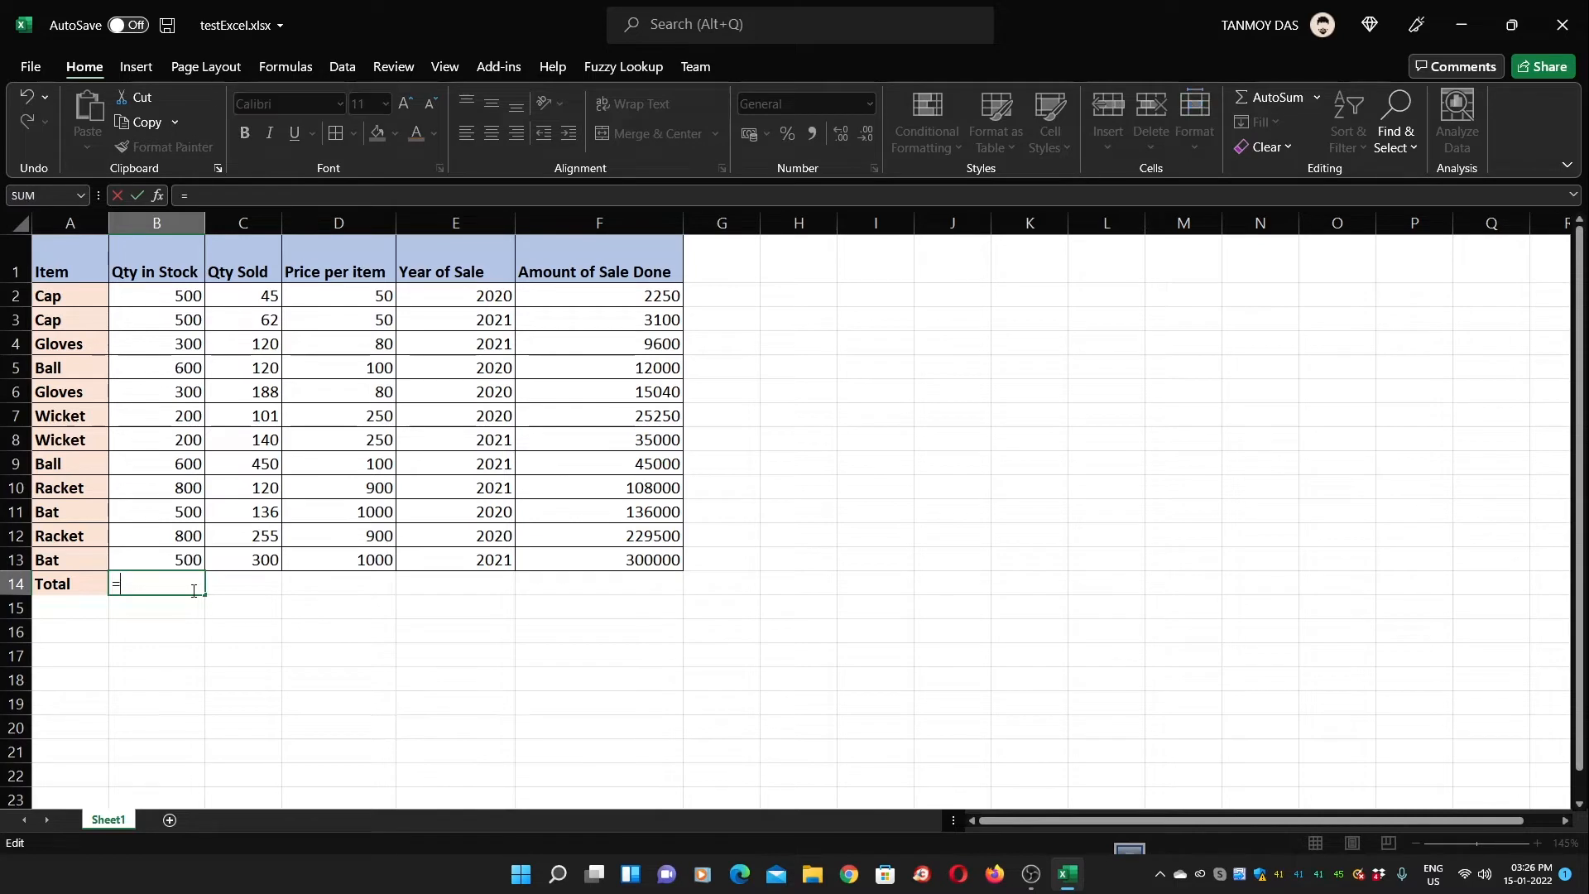
pyautogui.write('sum')
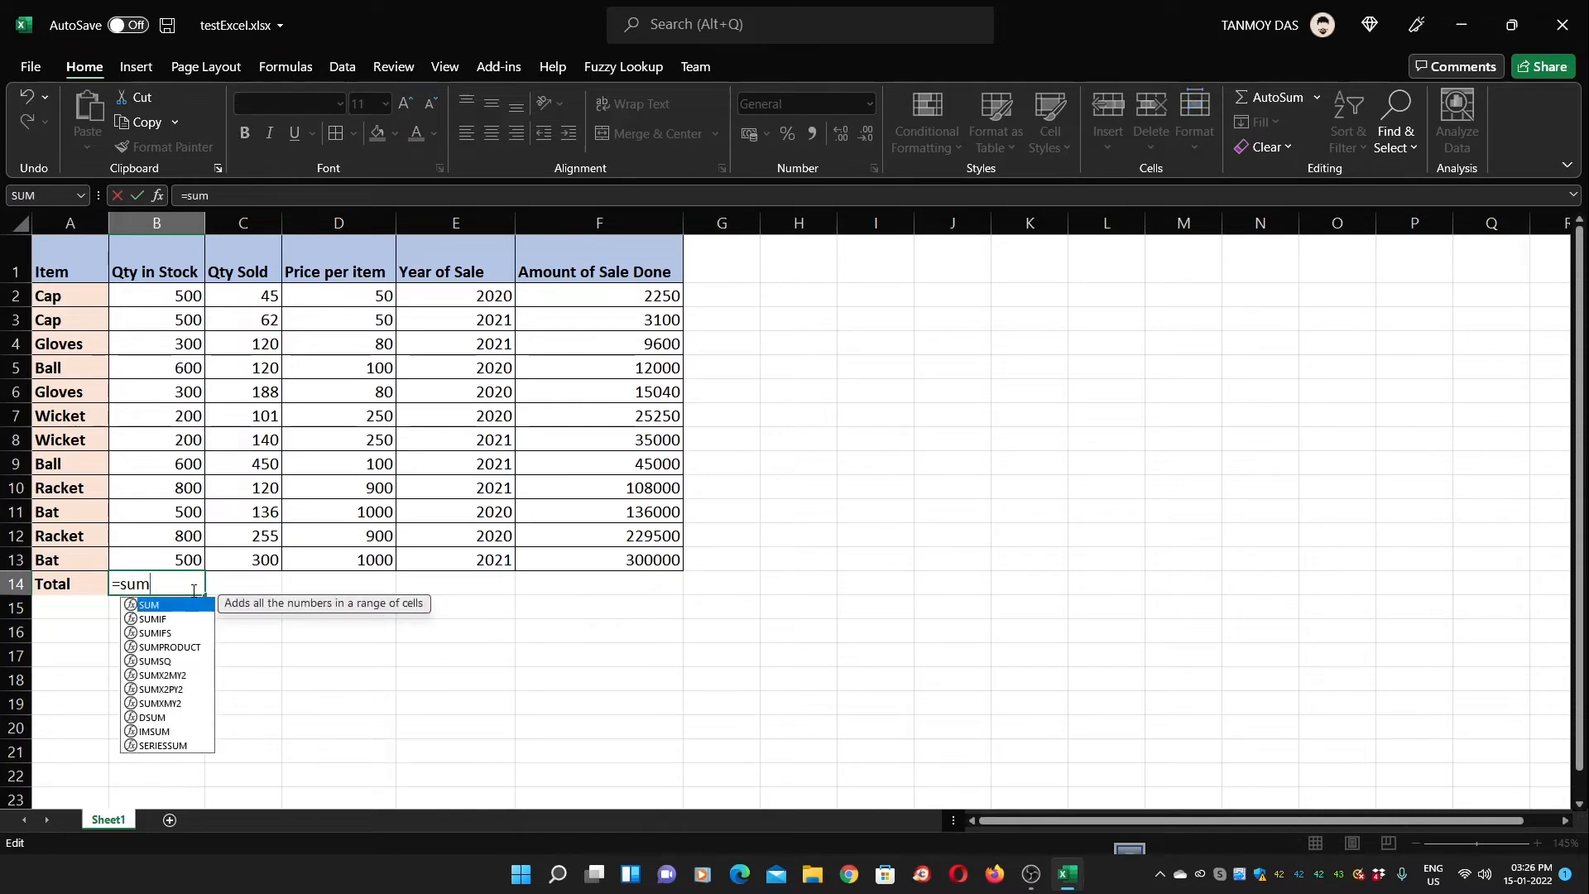
pyautogui.write('(')
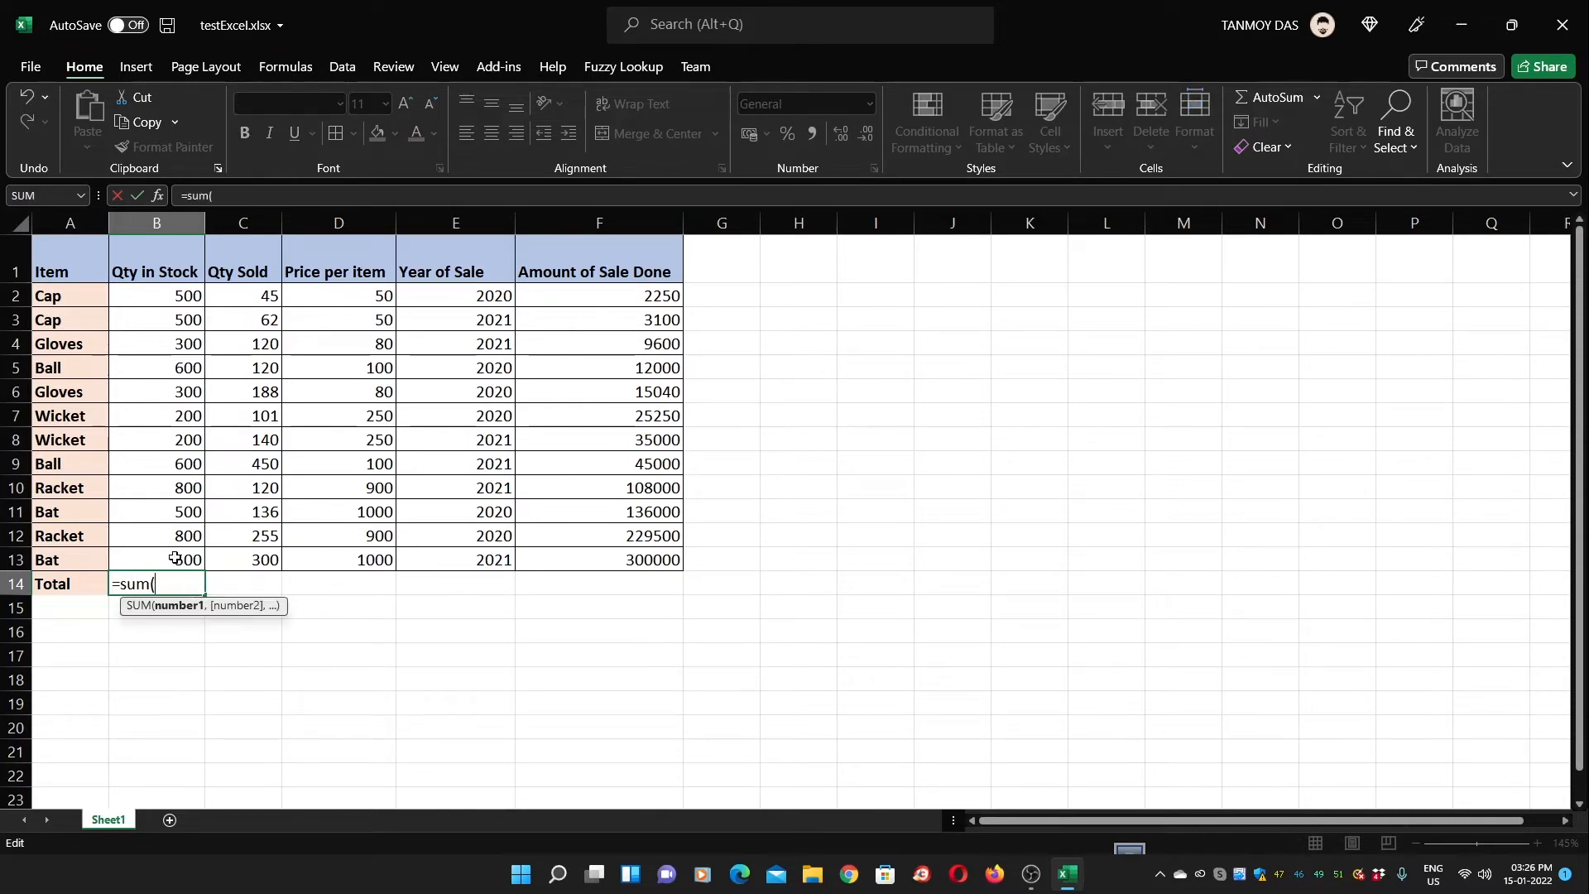
pyautogui.click(161, 297)
pyautogui.moveTo(161, 297); pyautogui.dragTo(168, 557)
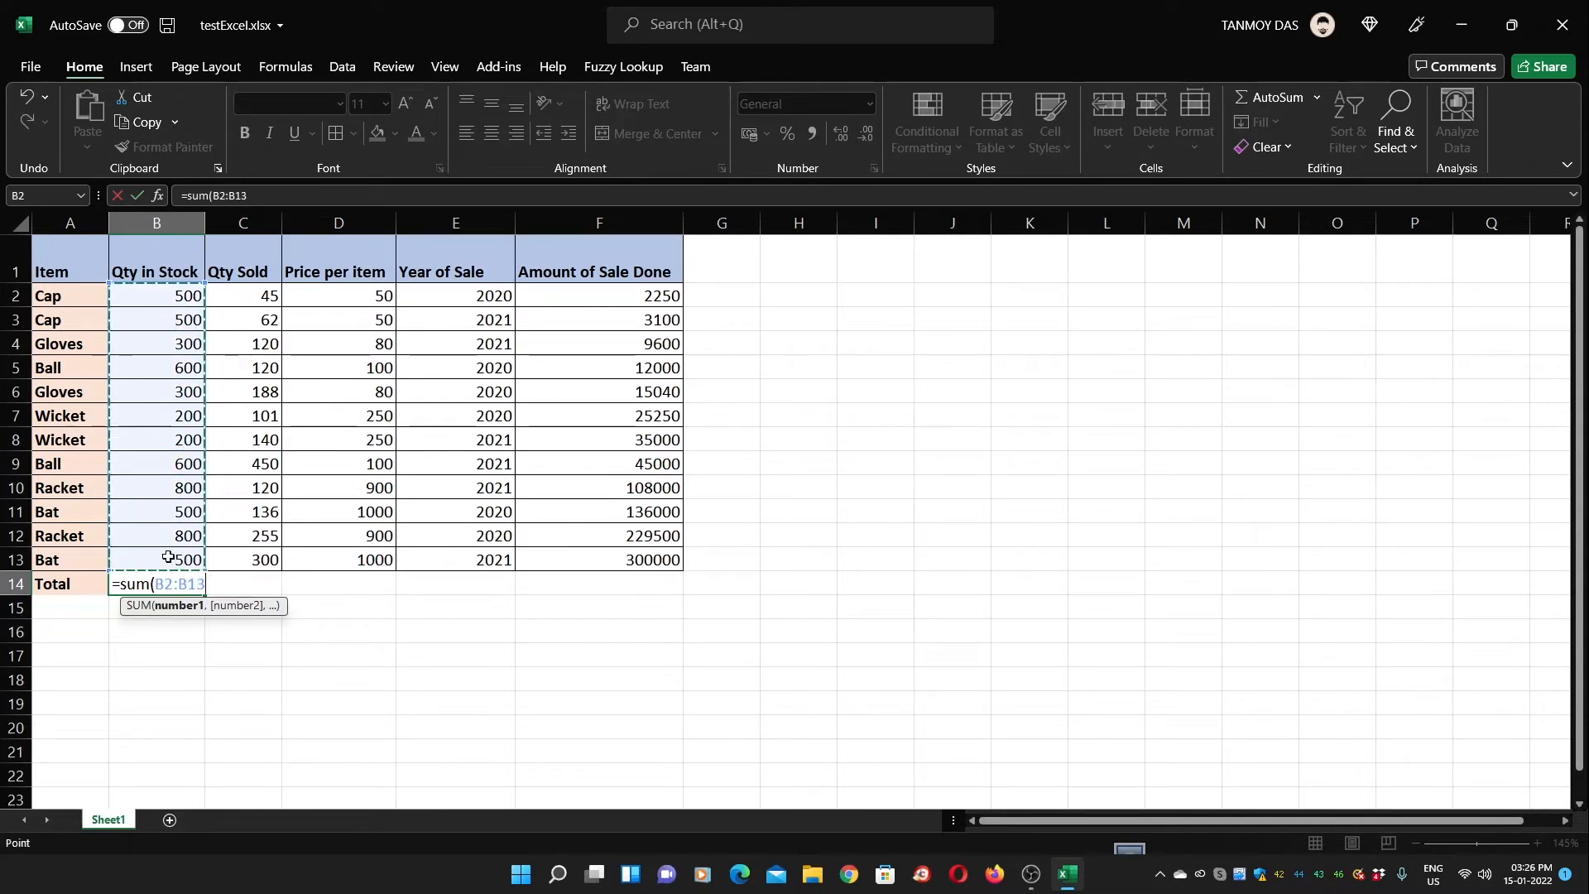
pyautogui.write(')')
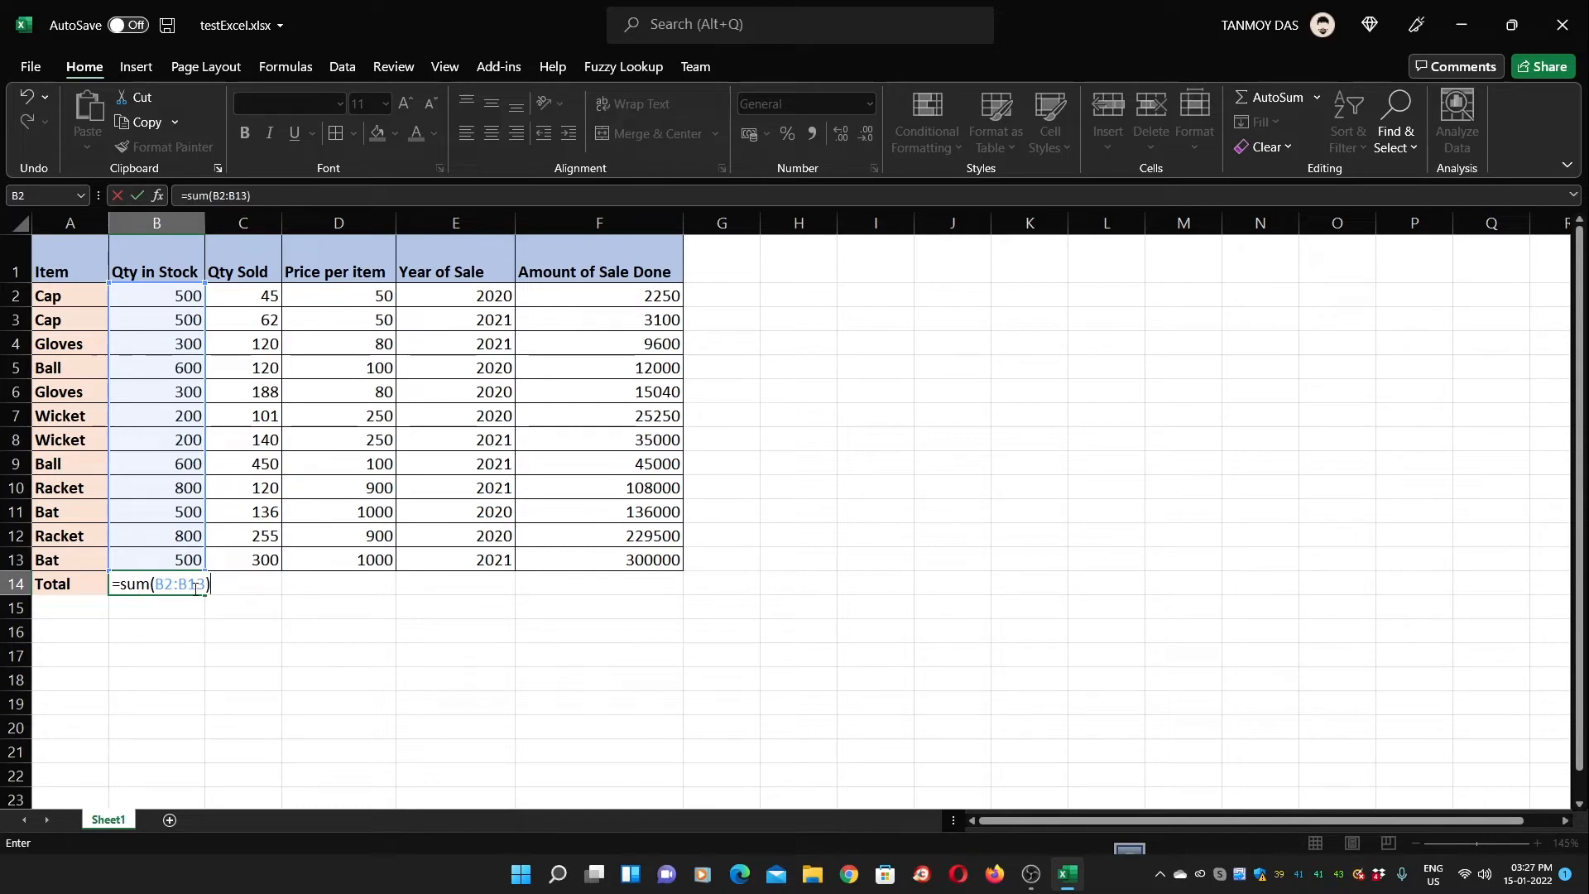
pyautogui.press('Return')
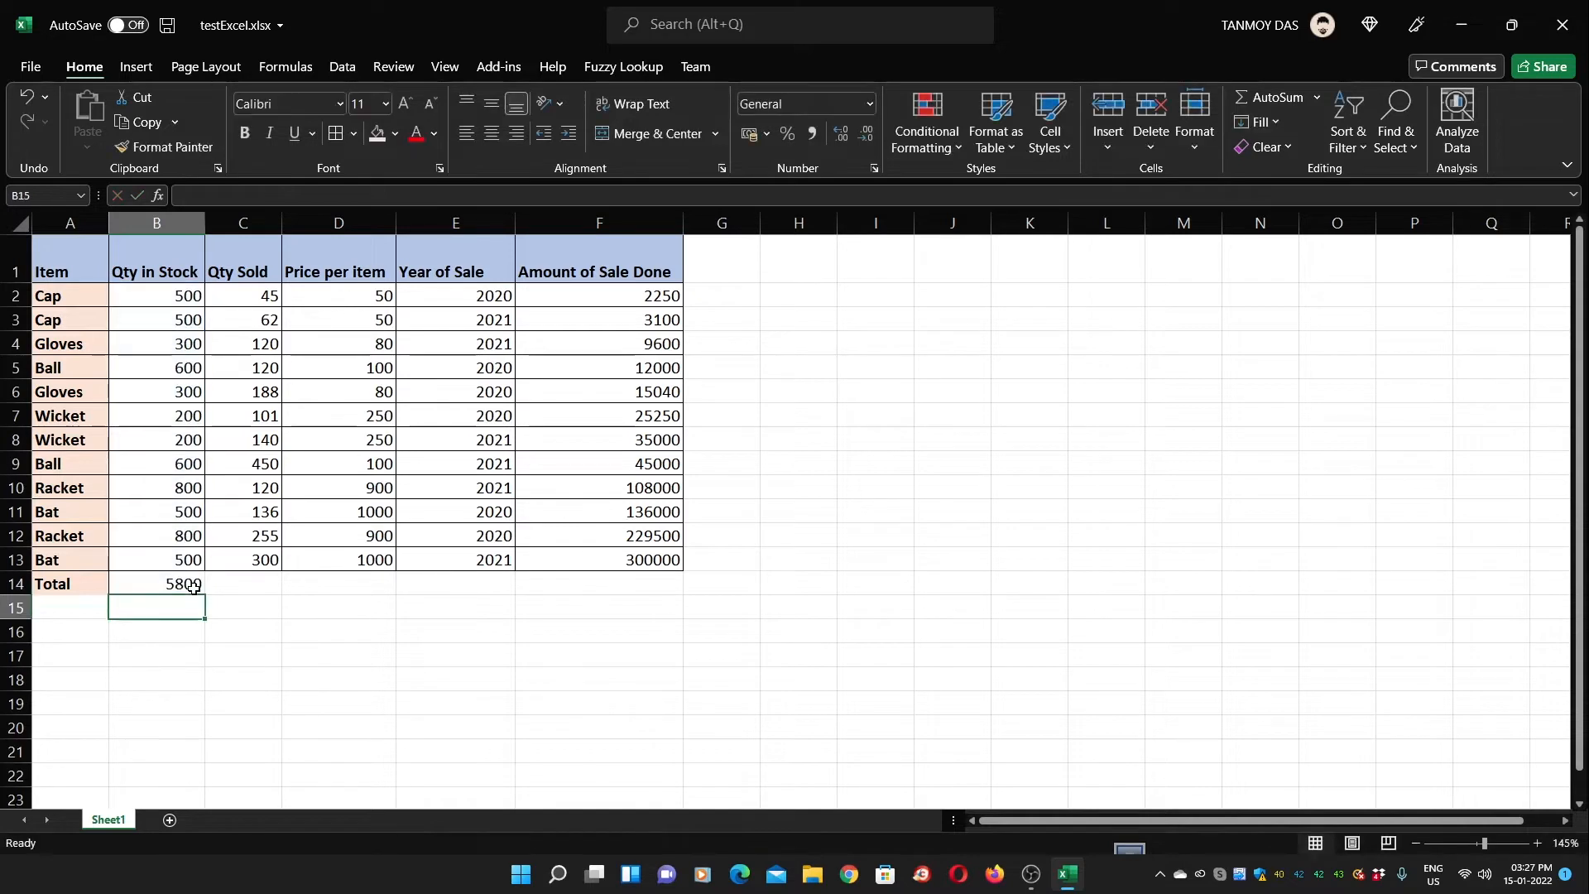
# Copy the B14 total formula into F14 to total Amount of Sale Done (920740)
pyautogui.click(193, 586)
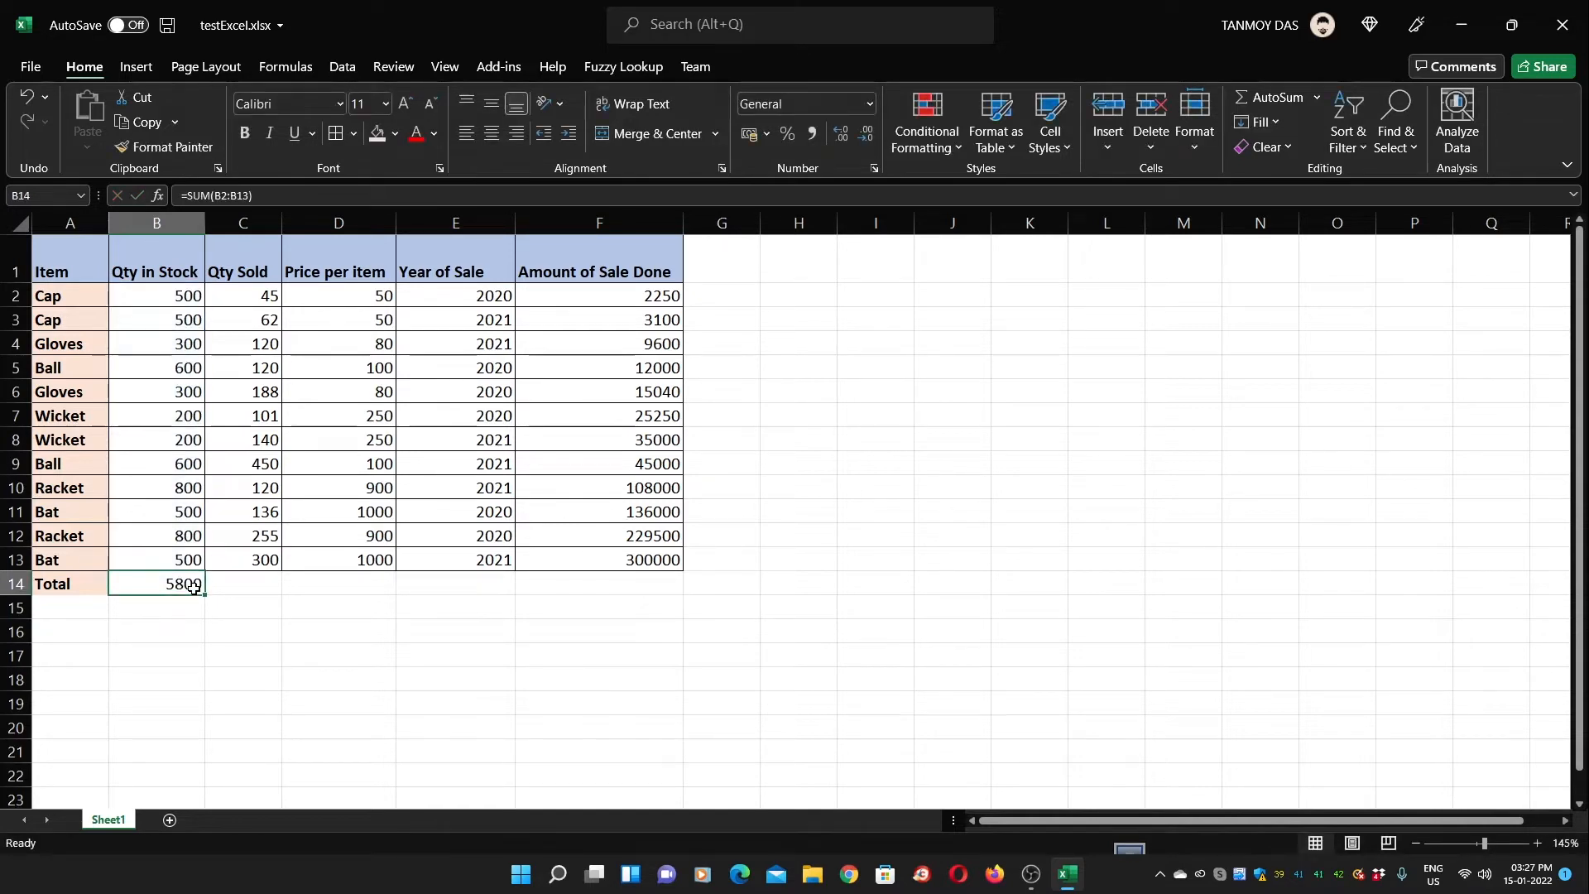
pyautogui.hotkey('ctrl', 'c')
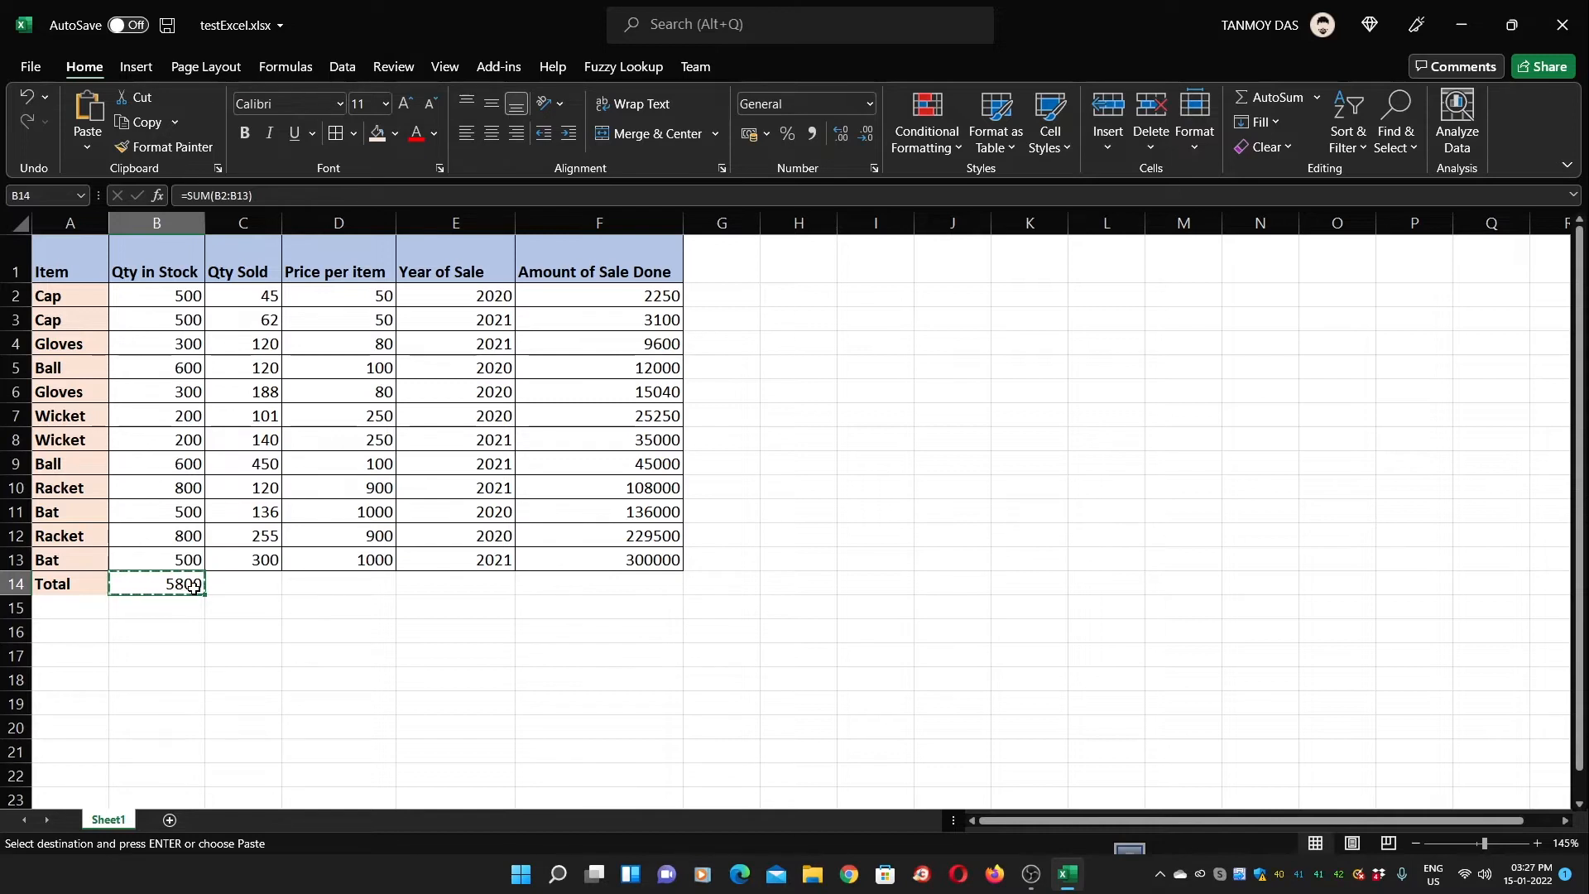
pyautogui.press('Right')
pyautogui.press('Right')
pyautogui.press('Right')
pyautogui.press('Right')
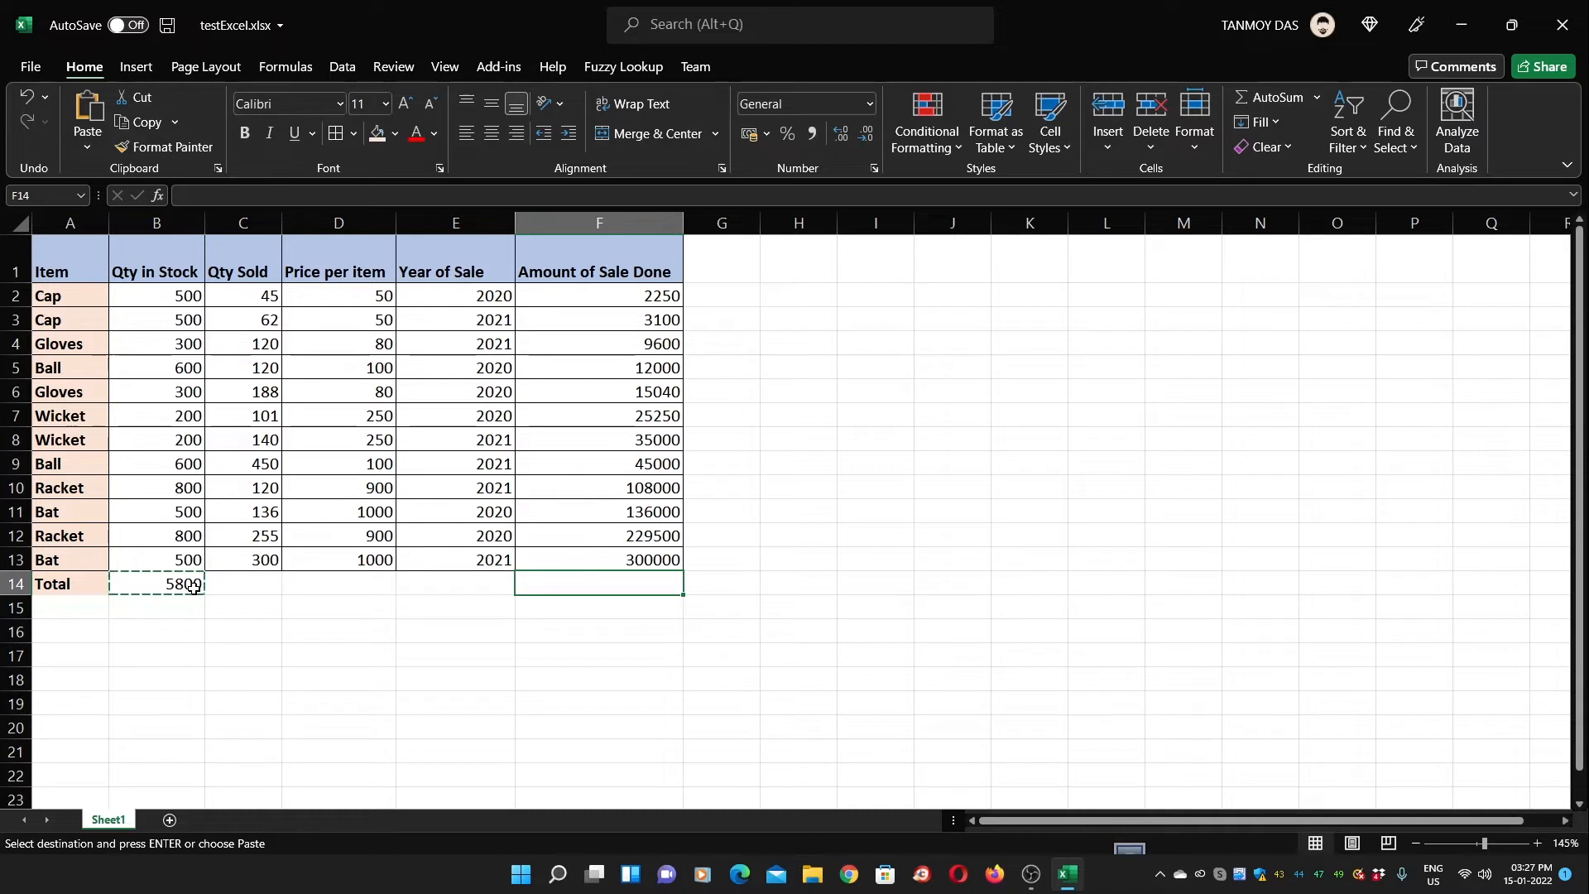
pyautogui.hotkey('ctrl', 'v')
pyautogui.click(338, 607)
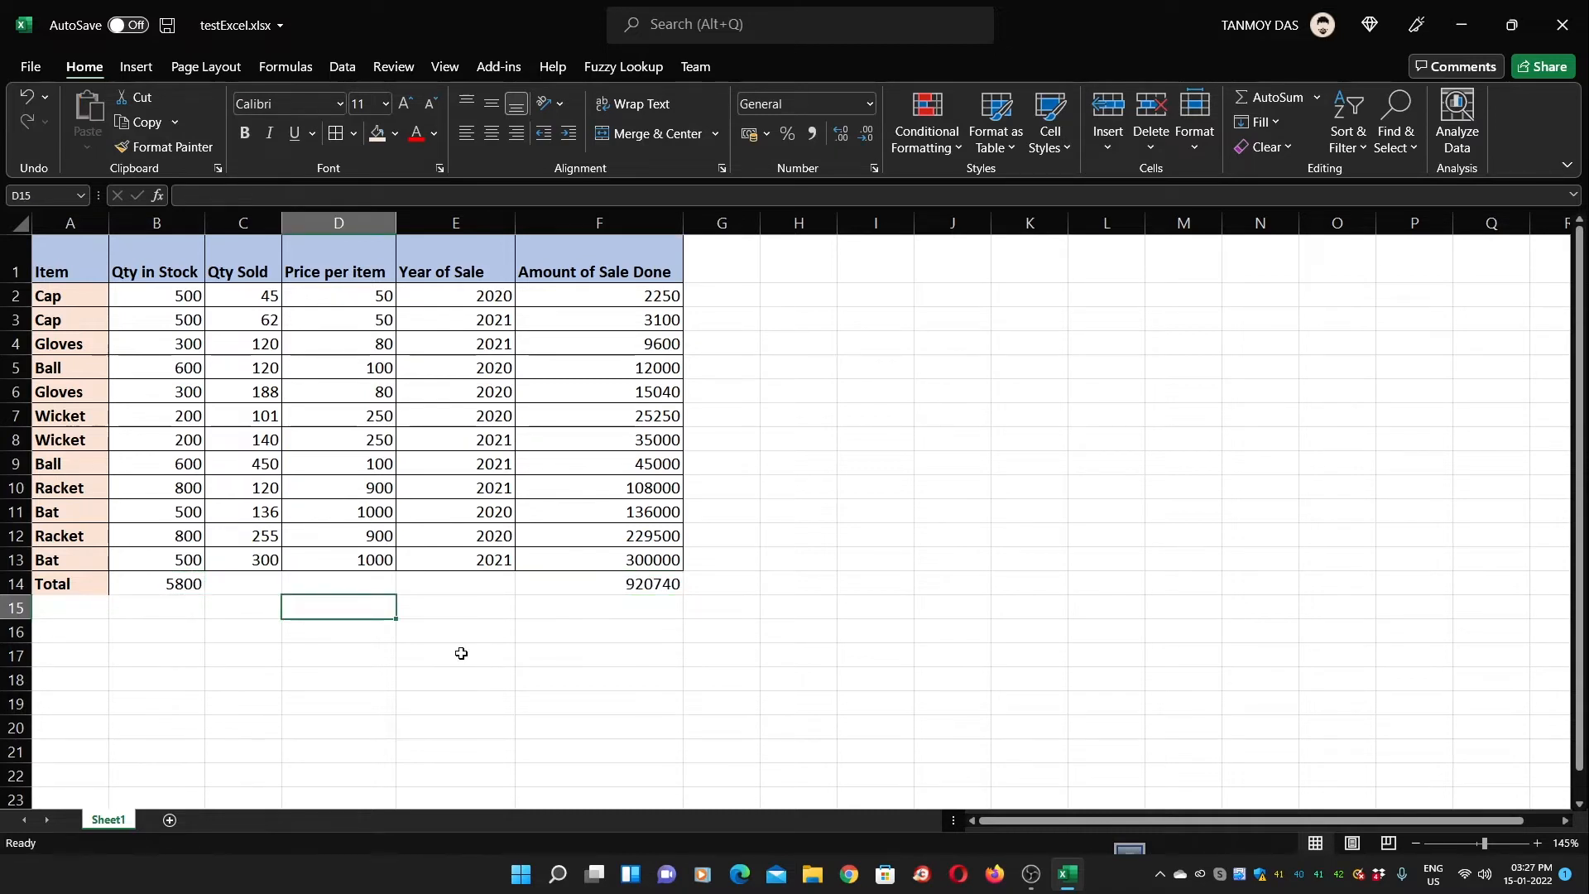
pyautogui.scroll(-1, 461, 653)
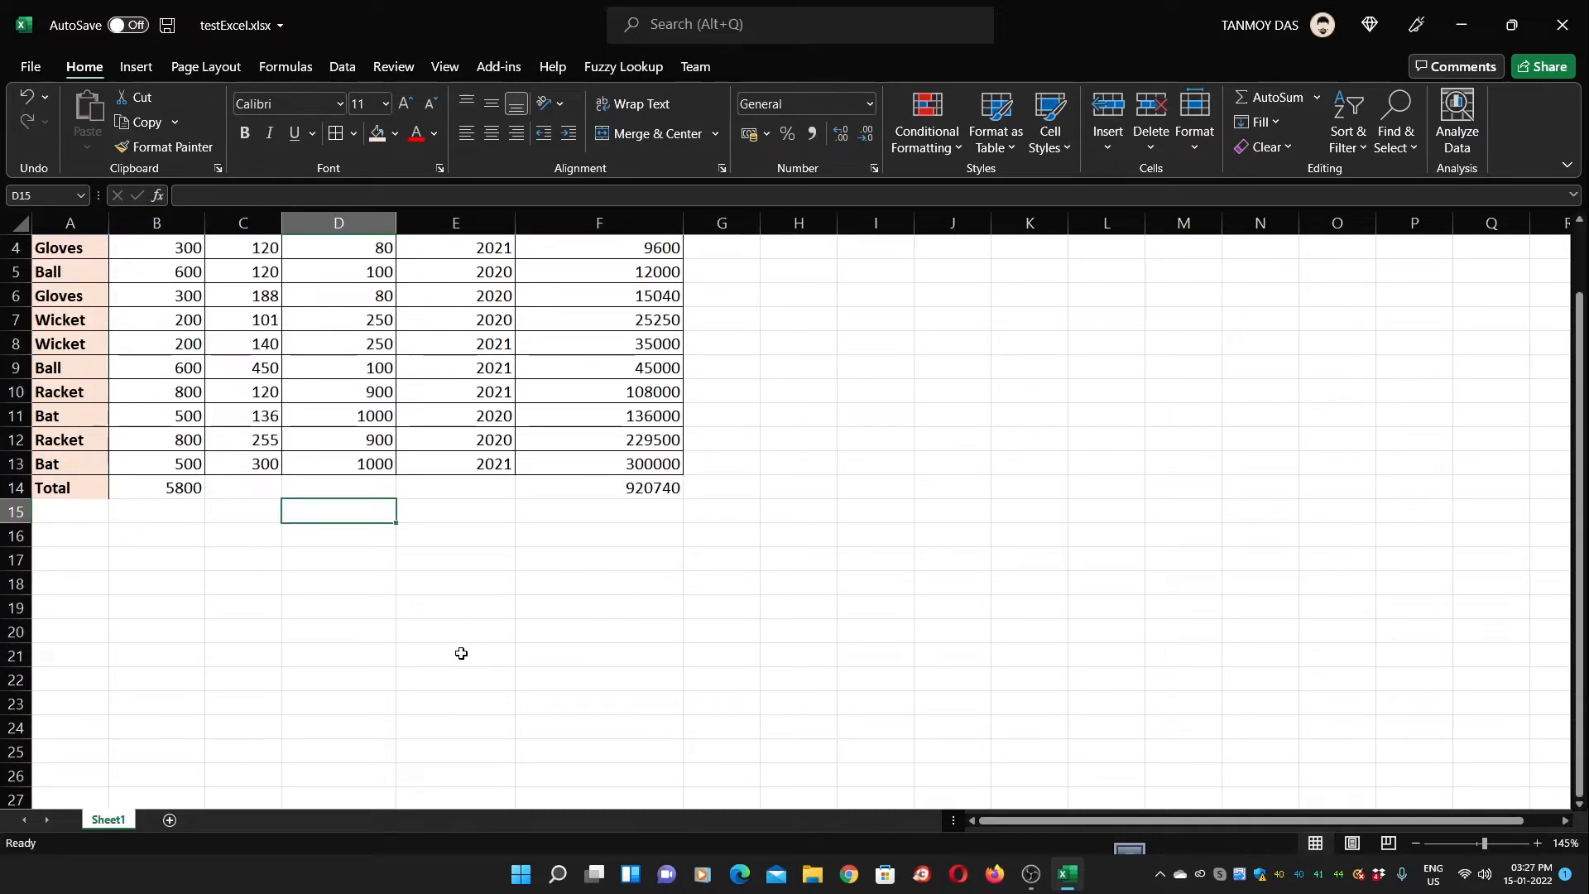
pyautogui.scroll(1, 356, 606)
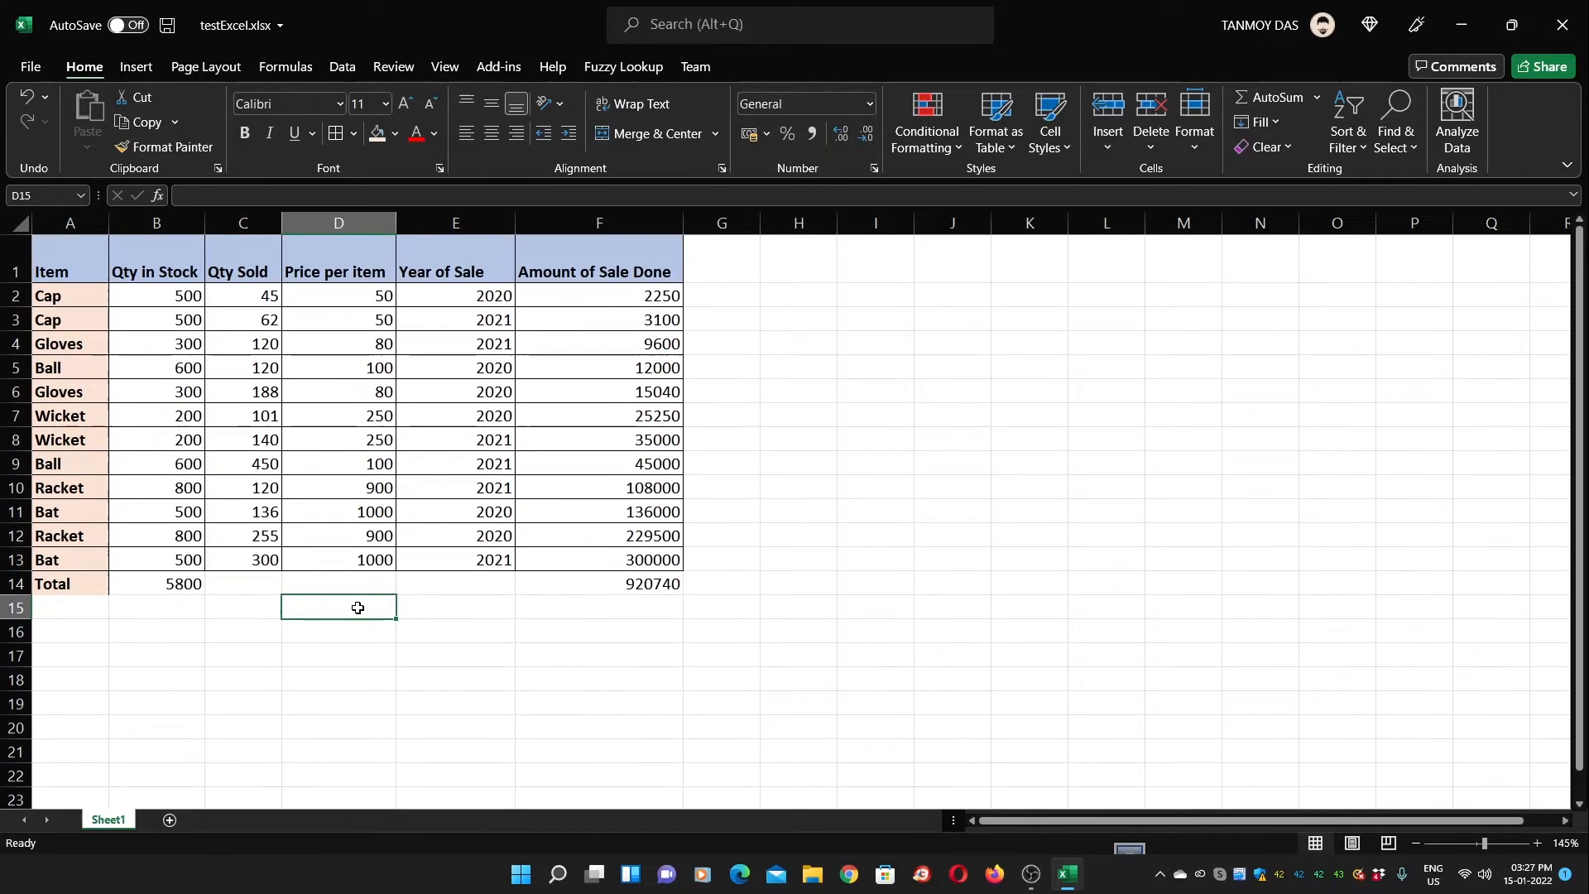
# Insert an empty column before Year of Sale and delete the extra empty column
pyautogui.click(169, 641)
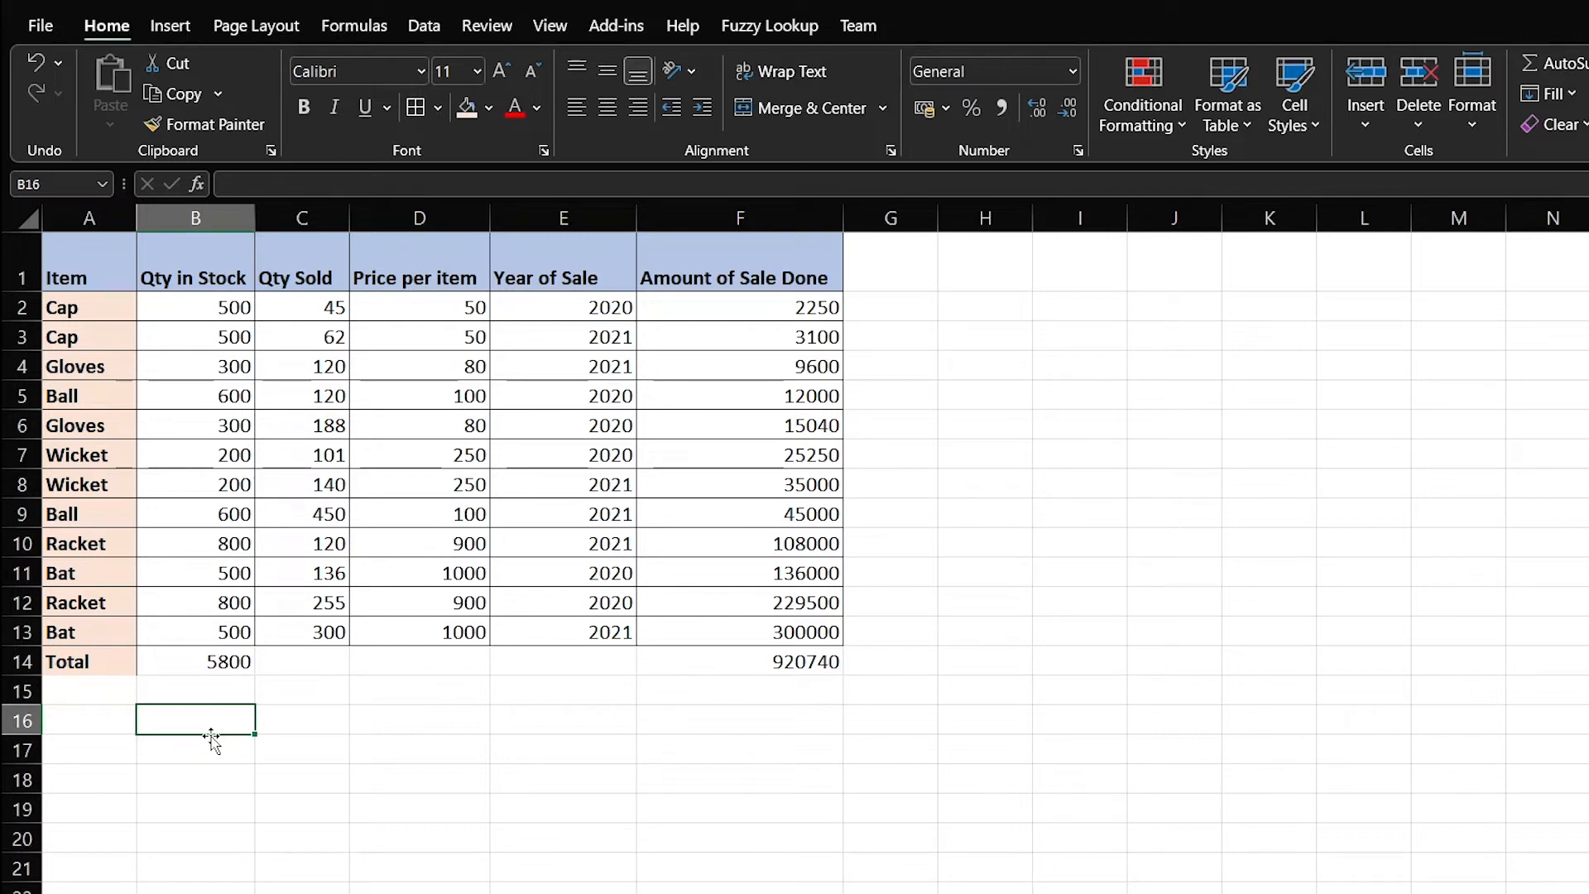
pyautogui.click(897, 212)
pyautogui.click(911, 274)
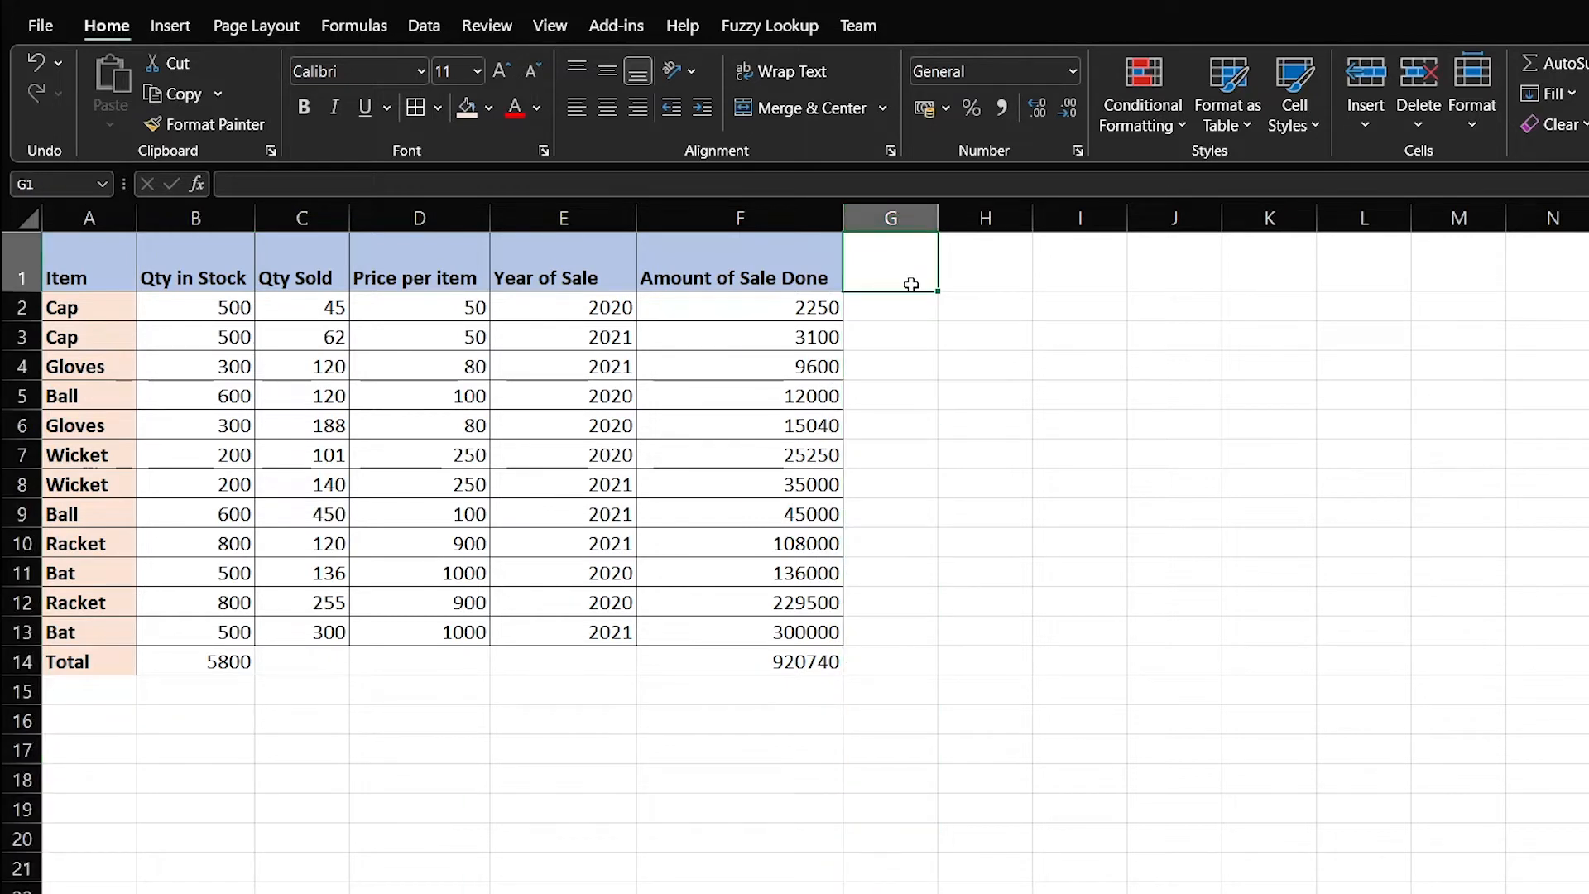
pyautogui.click(710, 217)
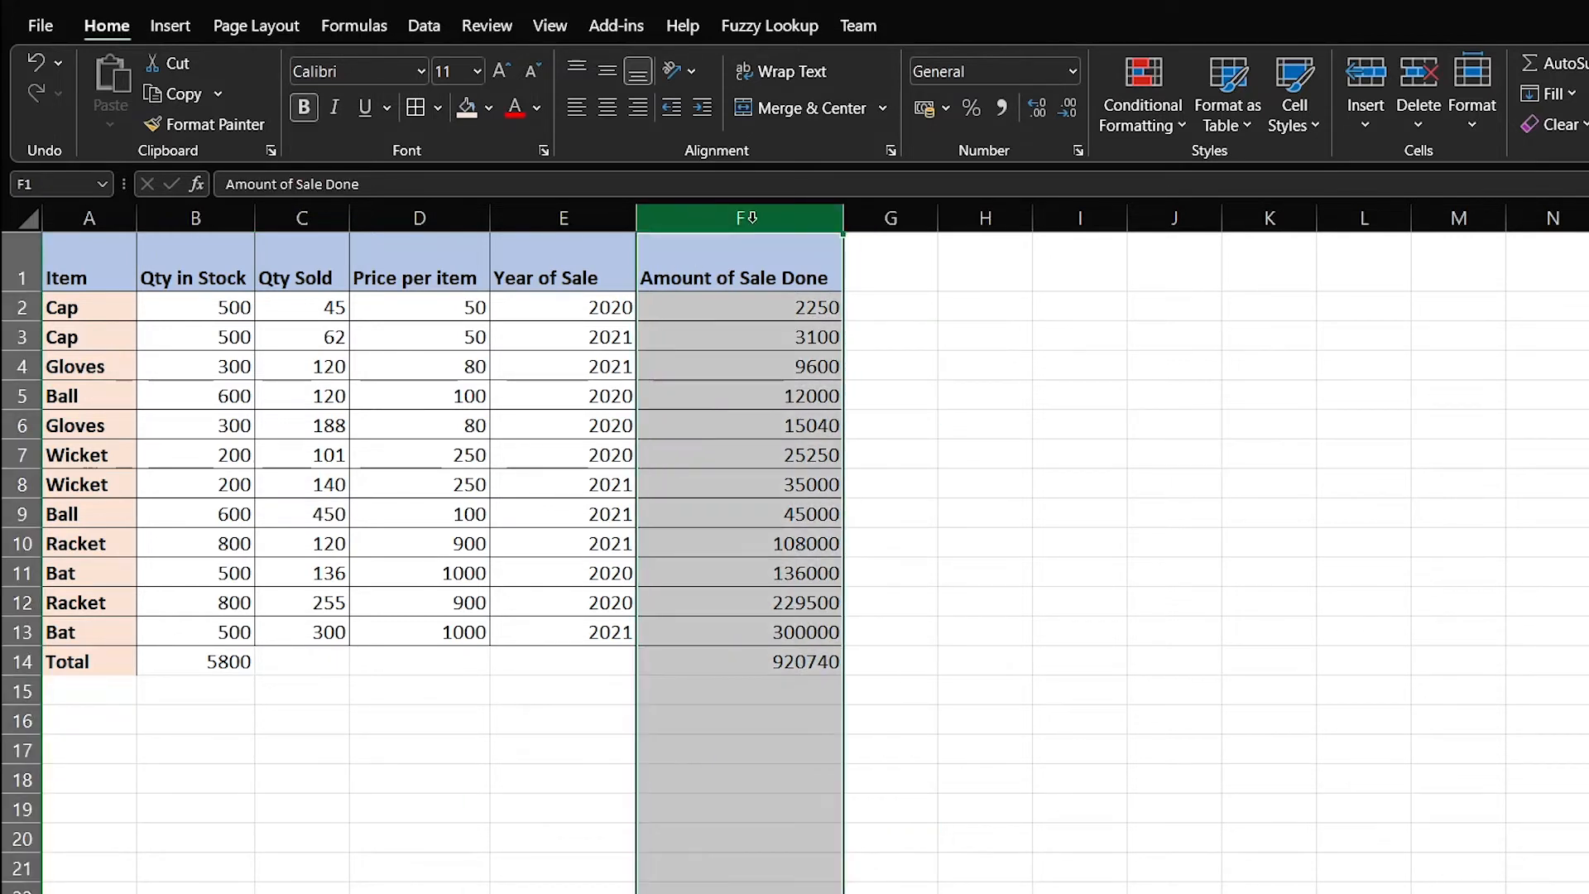
pyautogui.rightClick(706, 218)
pyautogui.click(741, 418)
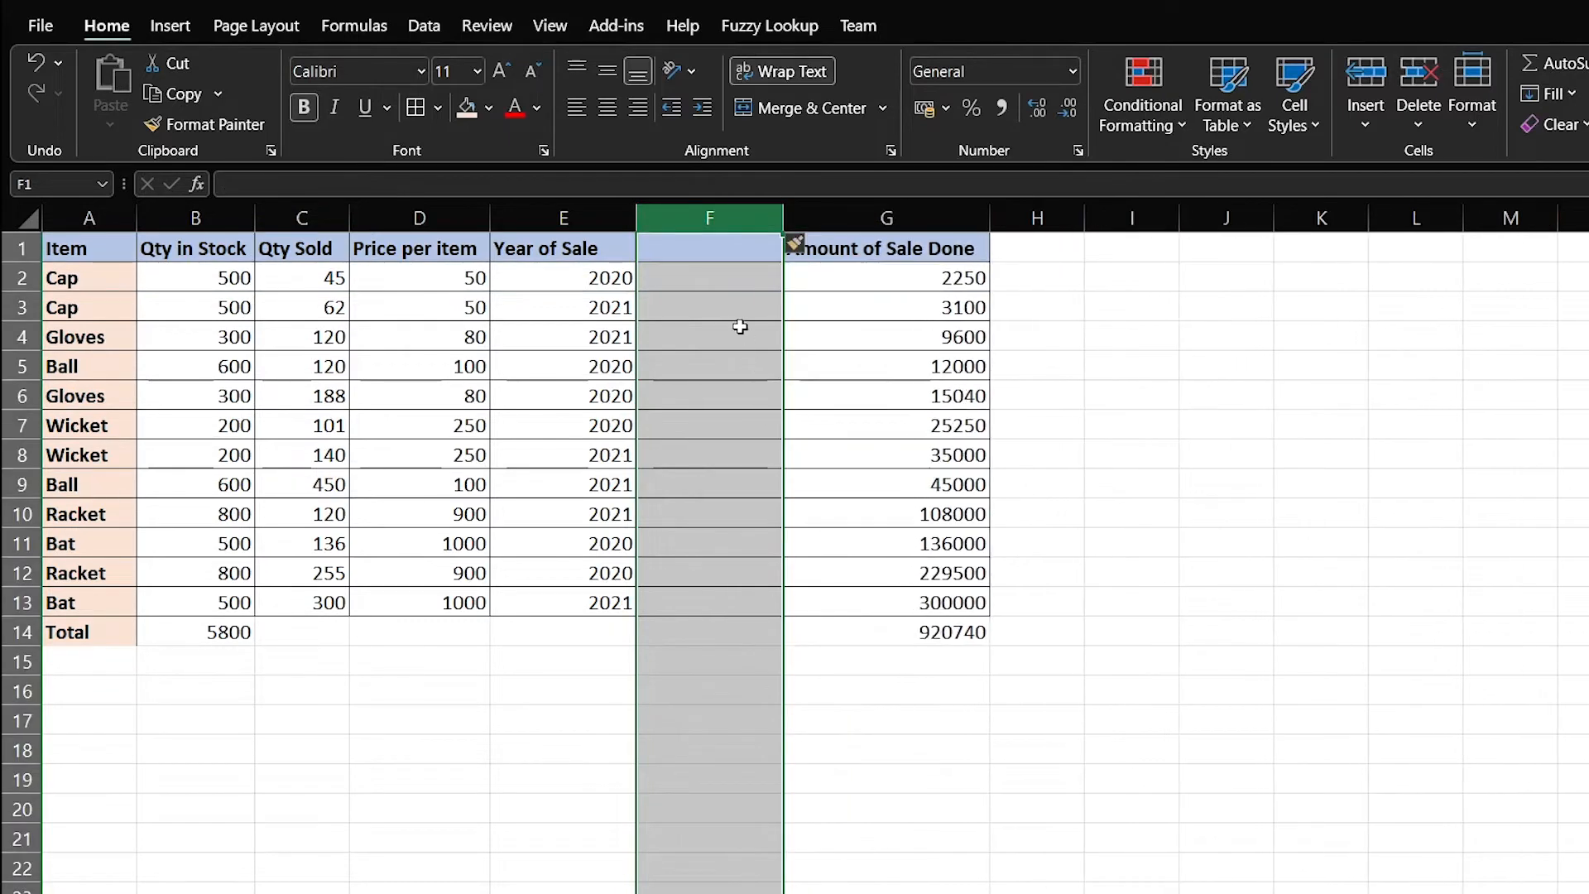
pyautogui.click(577, 218)
pyautogui.rightClick(577, 220)
pyautogui.click(637, 420)
pyautogui.click(837, 227)
pyautogui.rightClick(837, 229)
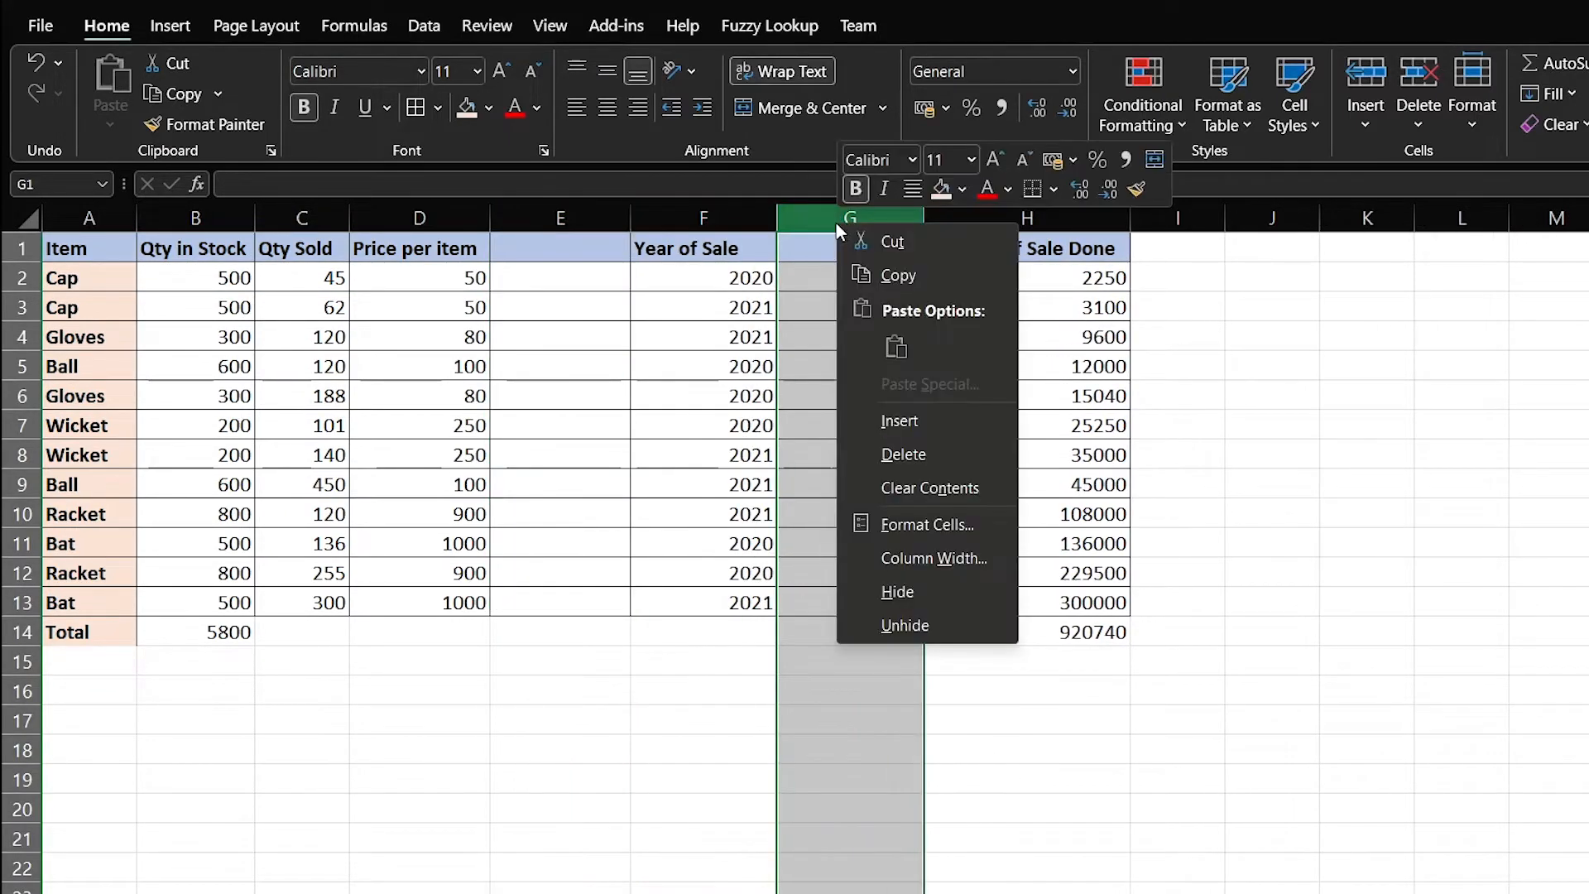
pyautogui.click(901, 454)
# Enter the 'Date of Sale' heading in E1 and twelve dates starting 12-01-2020 below it
pyautogui.click(559, 241)
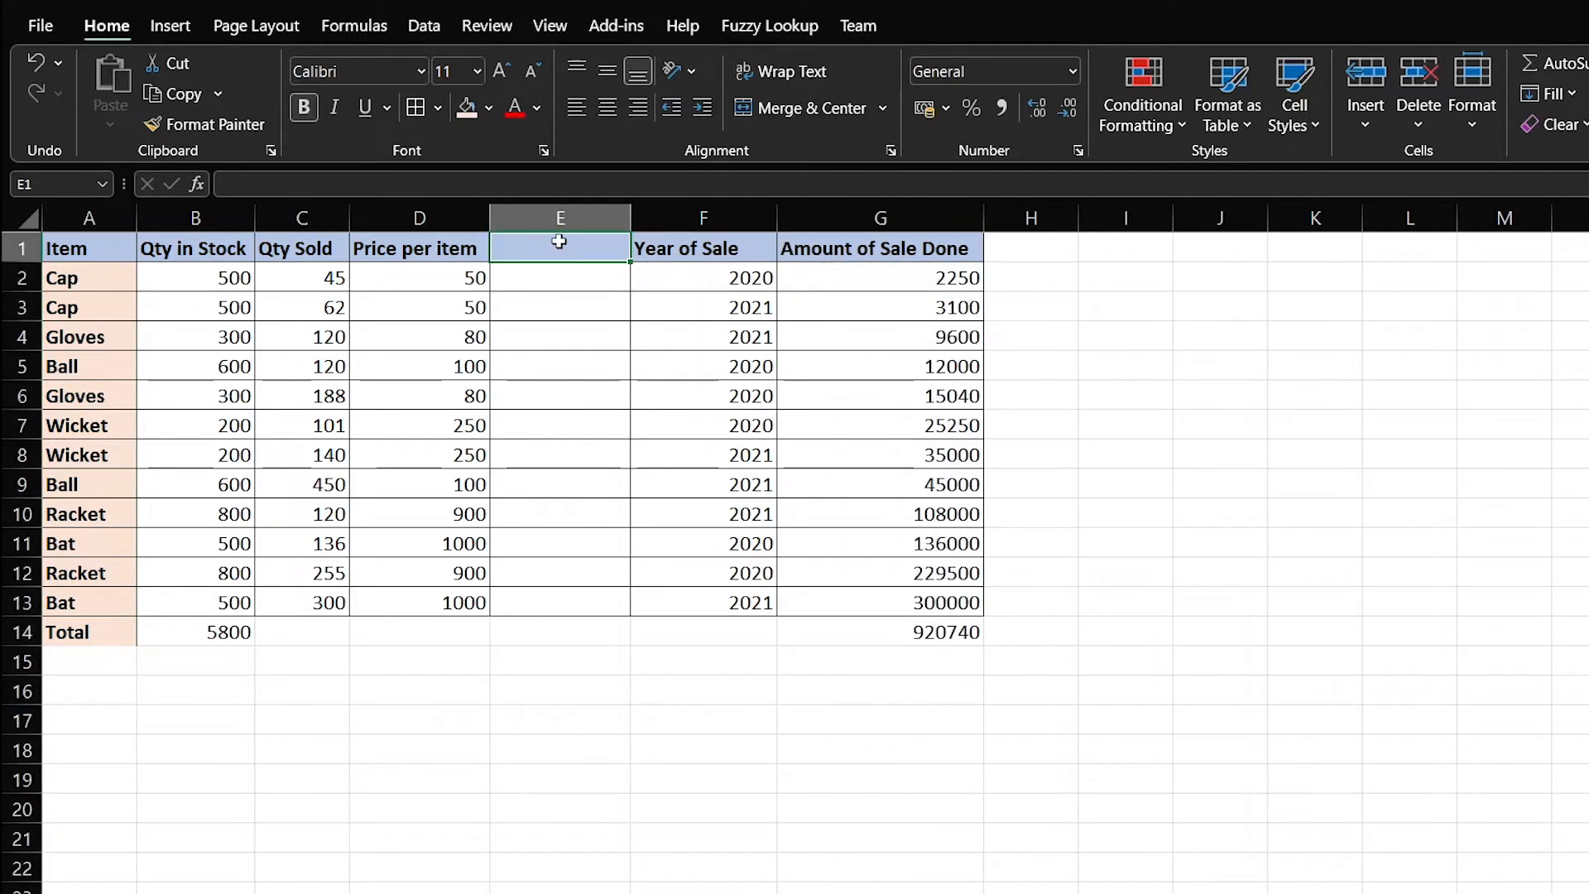
pyautogui.write('Date o')
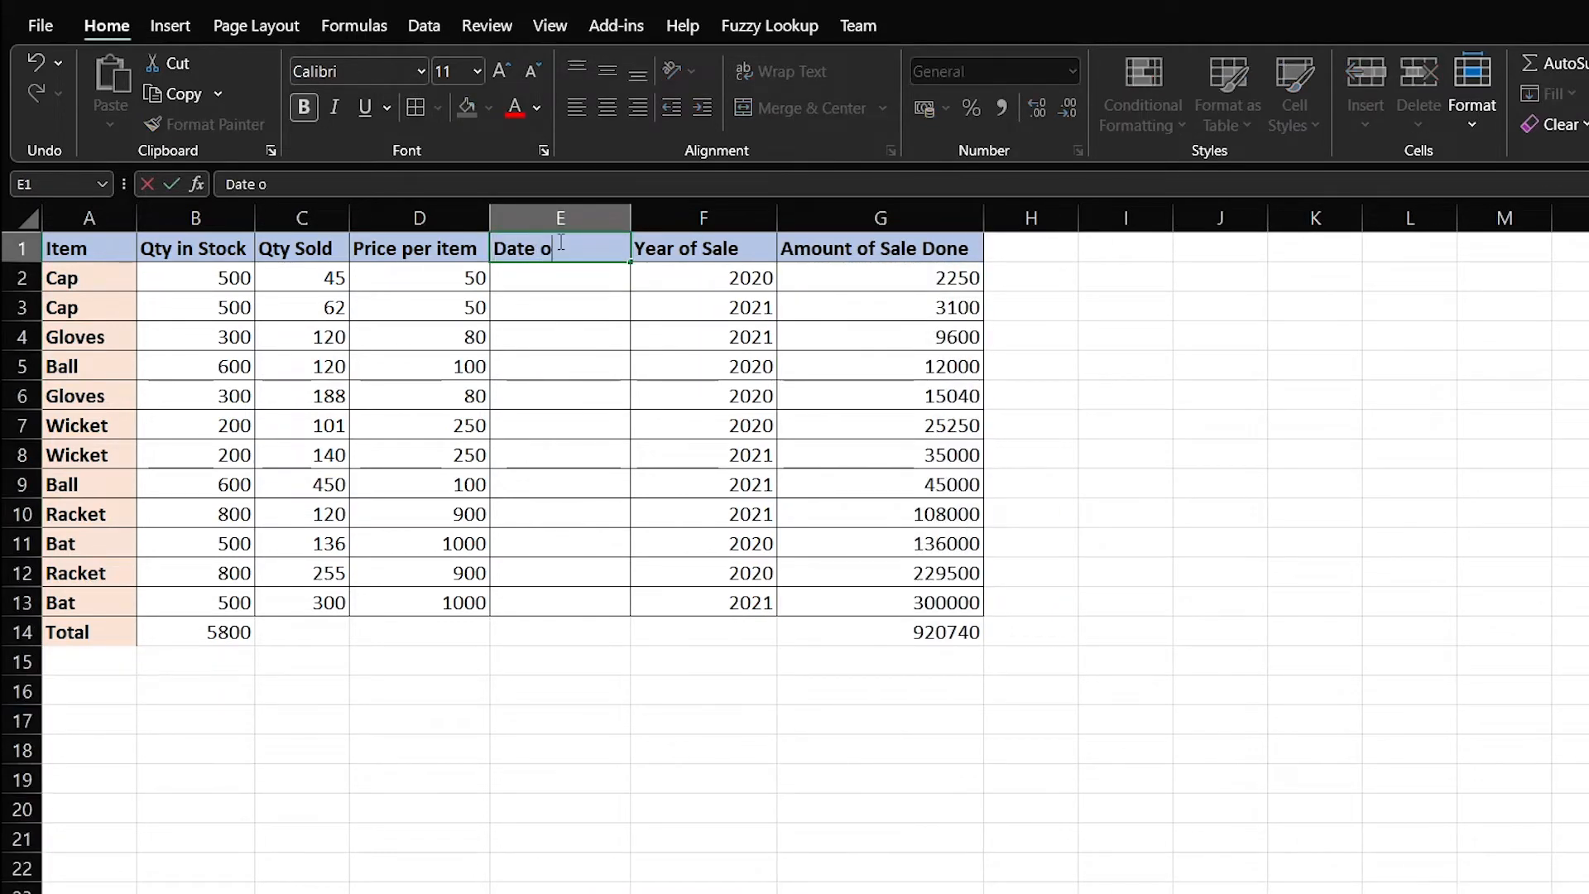
pyautogui.write('f Sale')
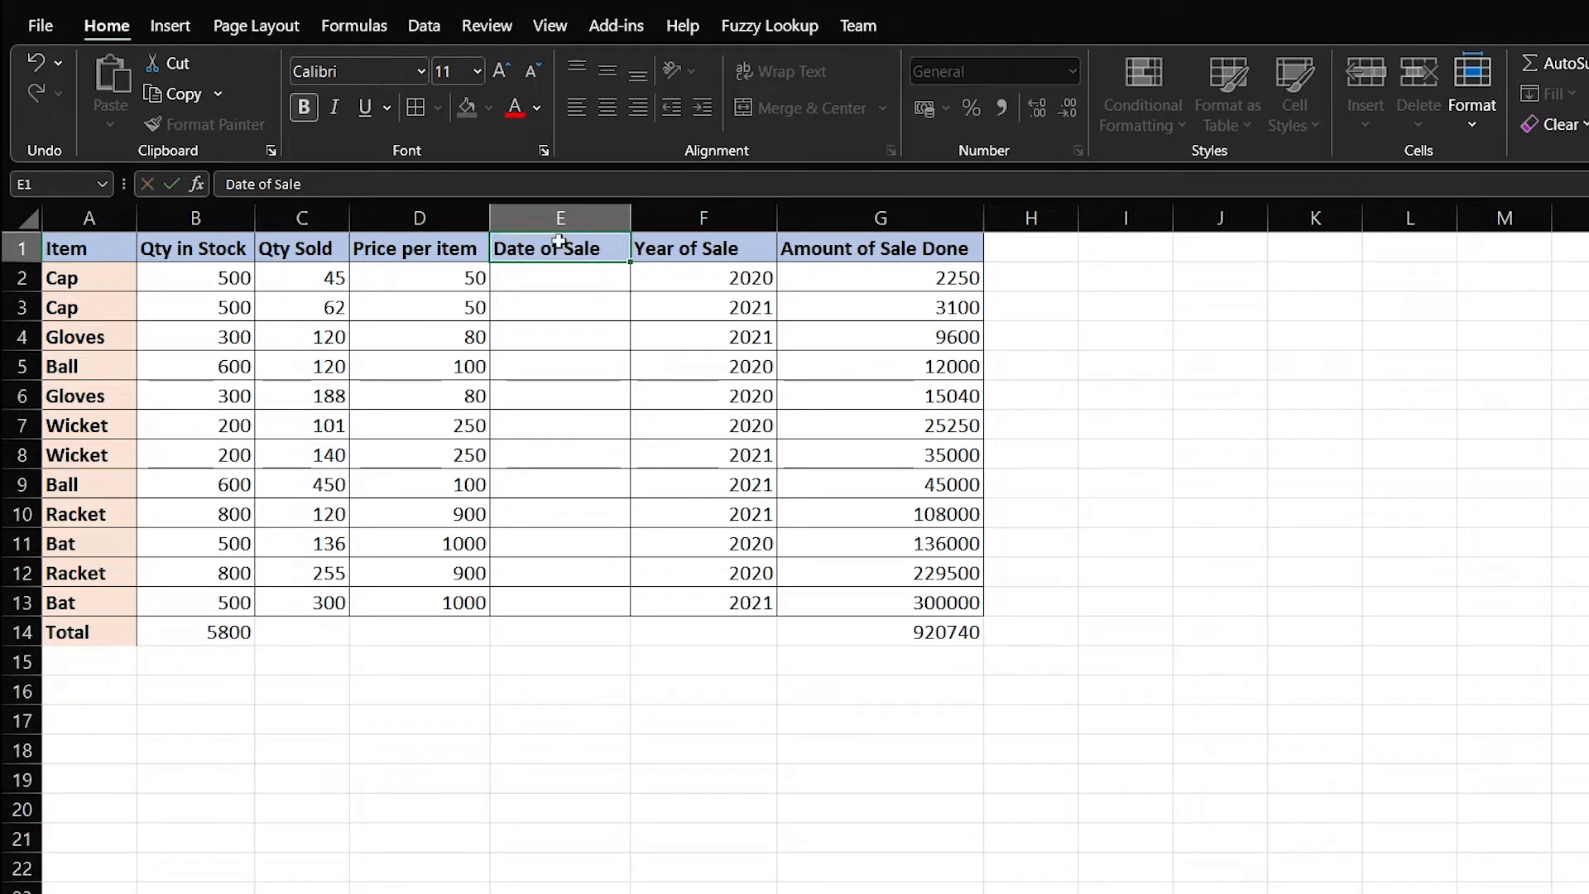
pyautogui.press('Return')
pyautogui.write('12-01-2020')
pyautogui.press('Return')
pyautogui.write('05-02-2021')
pyautogui.press('Return')
pyautogui.write('28-06-2021')
pyautogui.press('Return')
pyautogui.write('09-03-2020 17-04-2020 27-12-2020 21-12-2021 ')
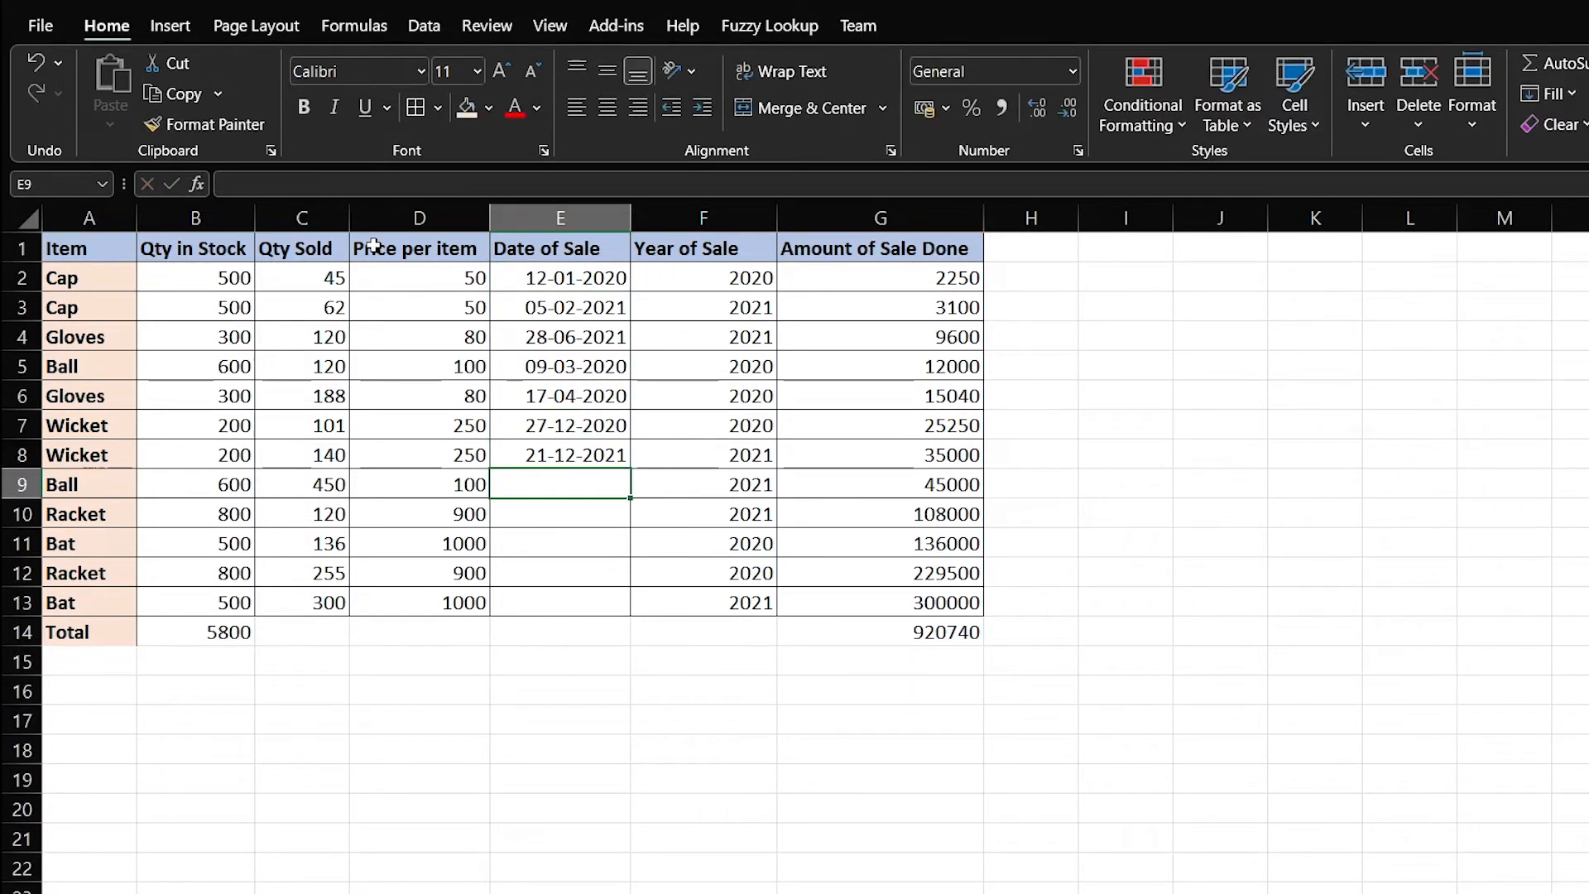
pyautogui.write('08-05-2021 06-06-2021 01-01-2020 01-01-2020 28-02-2020')
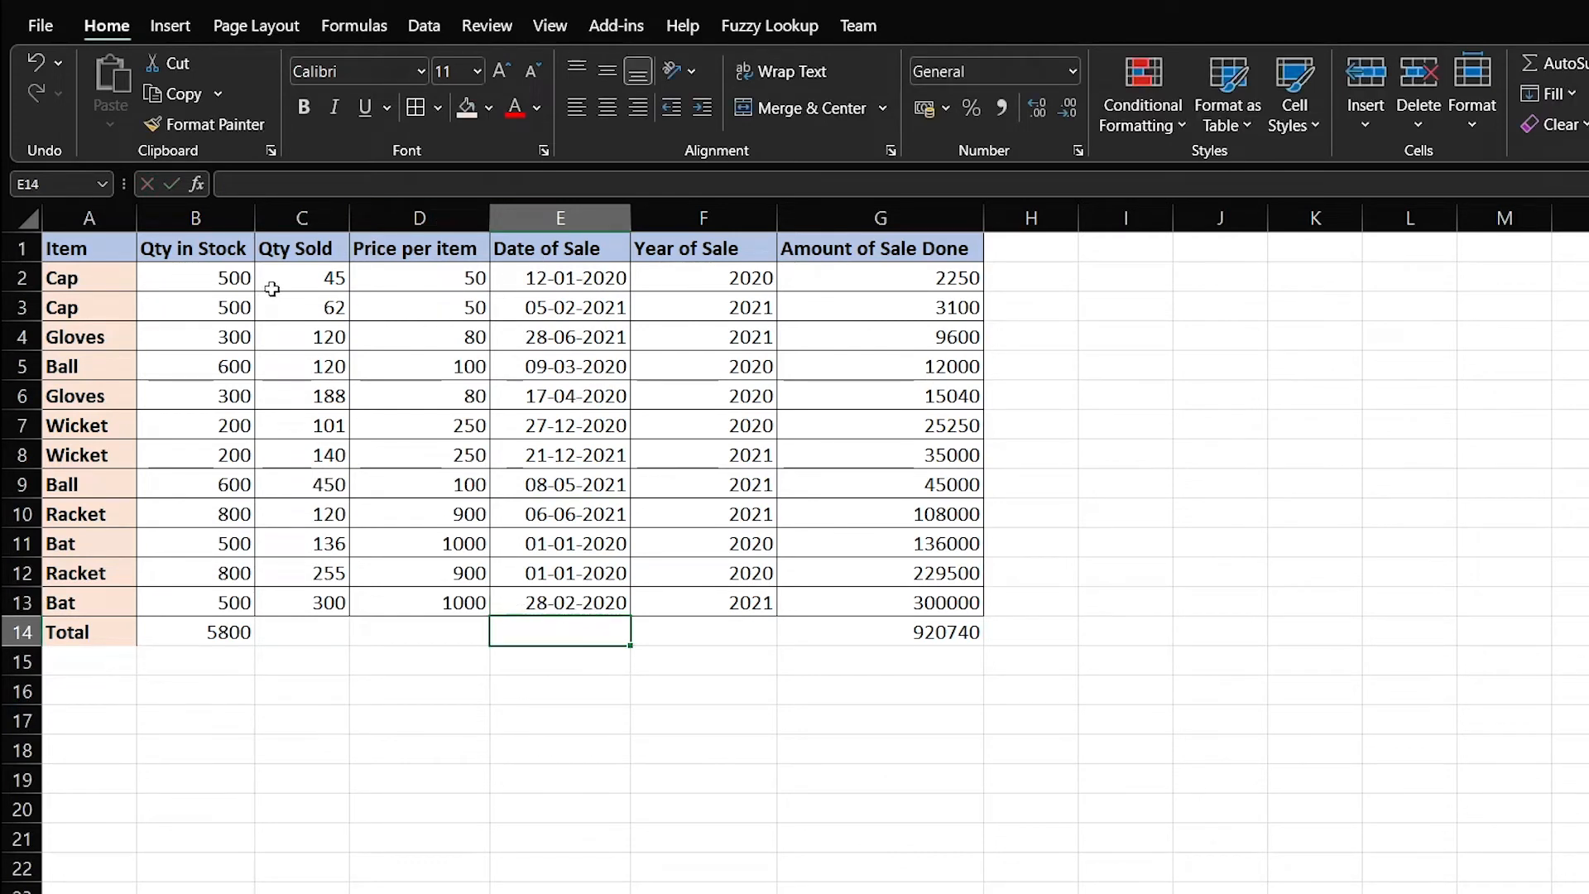
pyautogui.click(186, 281)
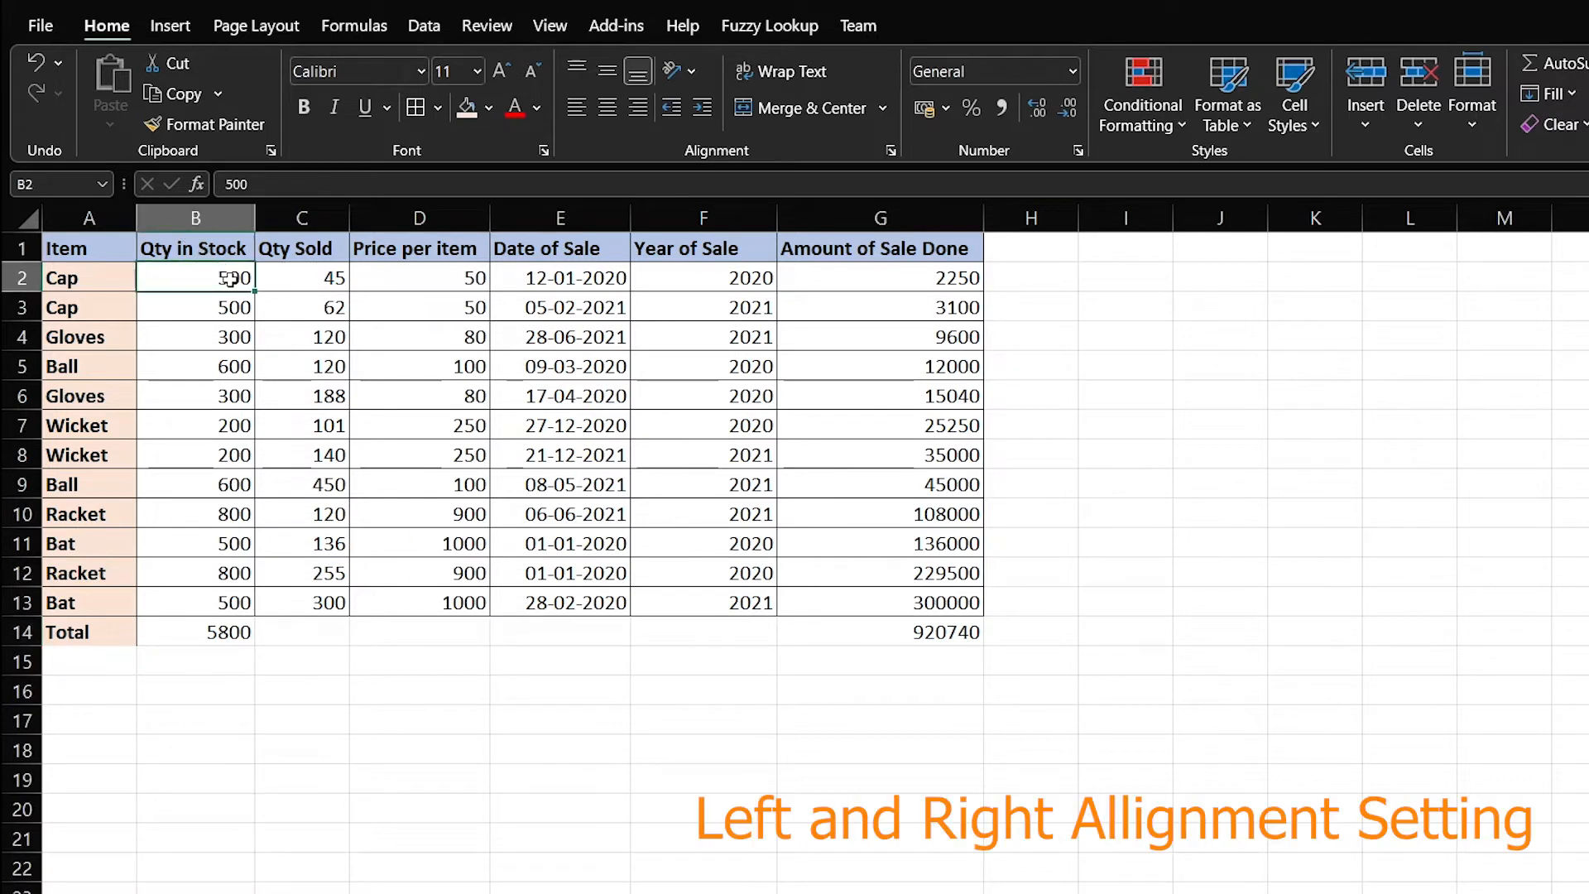
# Select the table figures B2:G14 and center-align them
pyautogui.moveTo(230, 279); pyautogui.dragTo(356, 581)
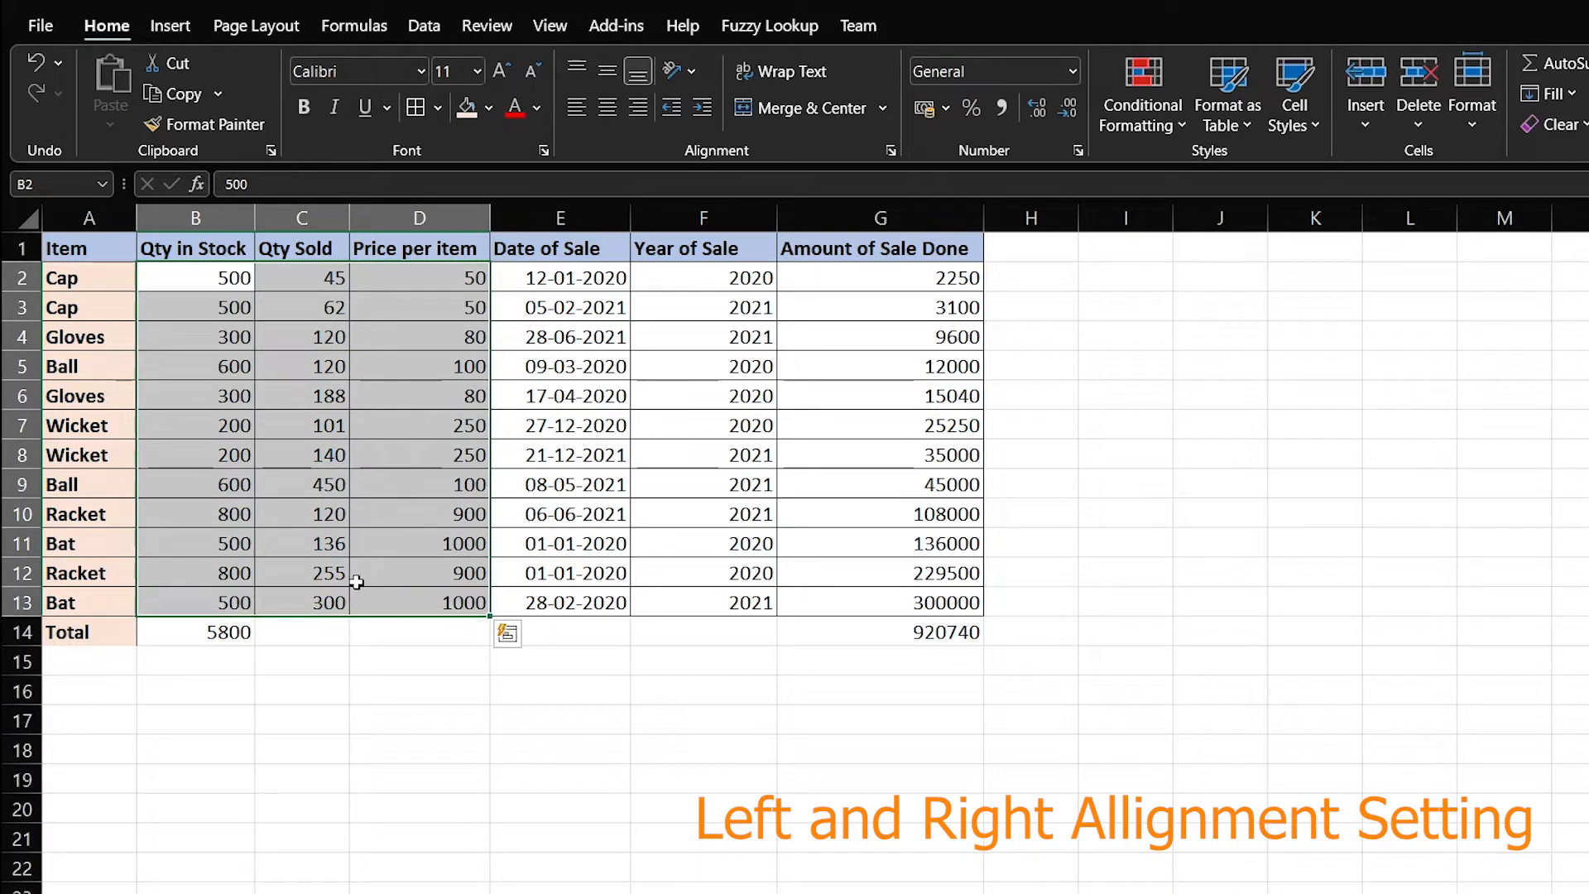
pyautogui.moveTo(58, 295); pyautogui.dragTo(119, 597)
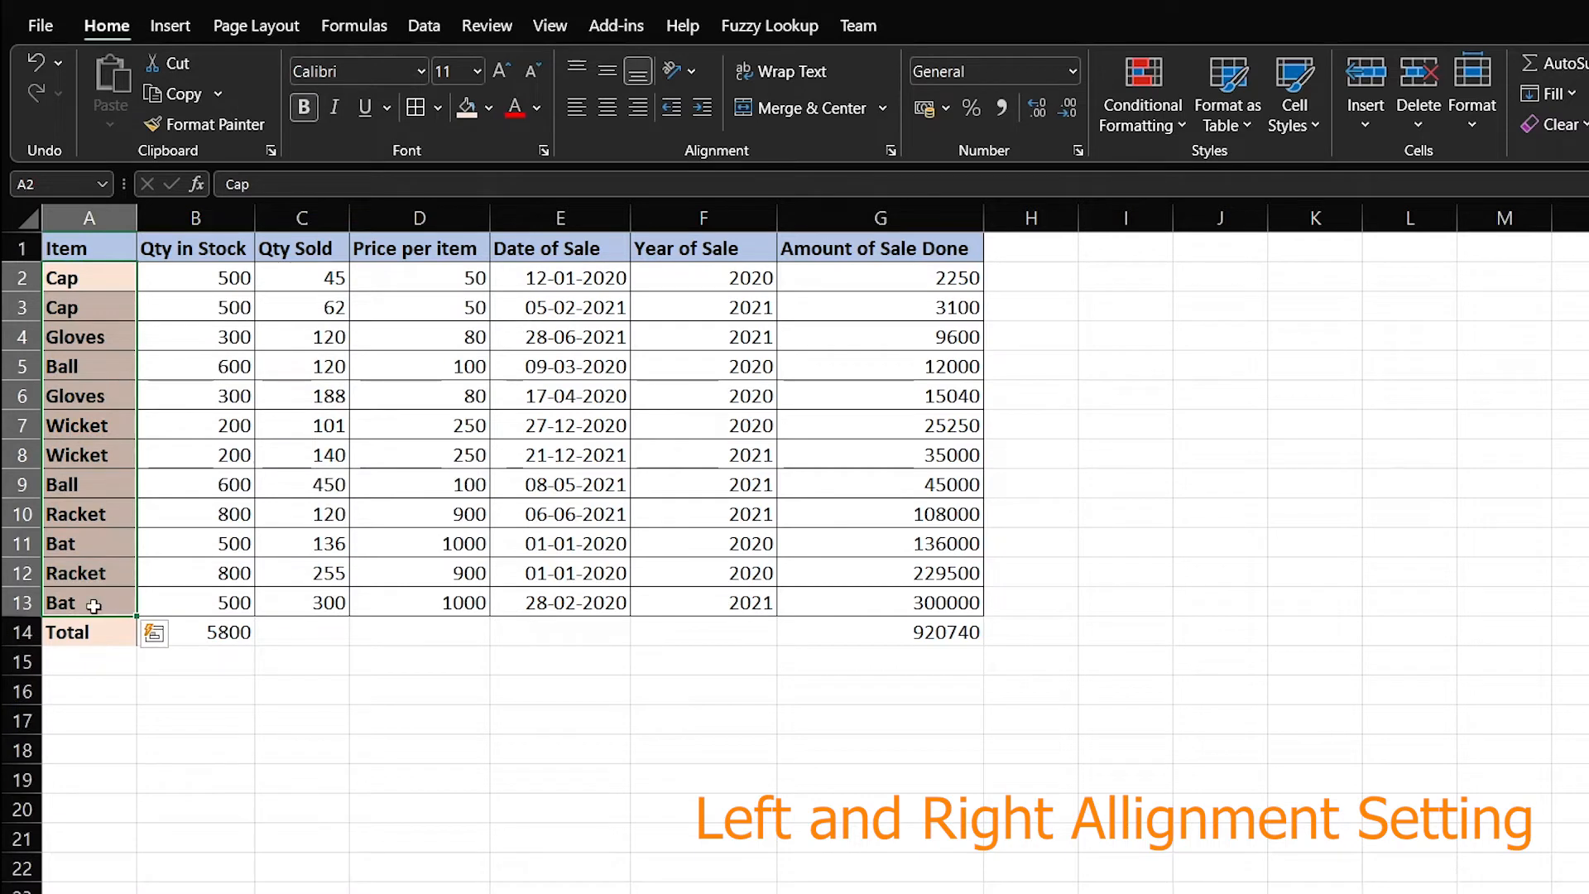
pyautogui.click(172, 276)
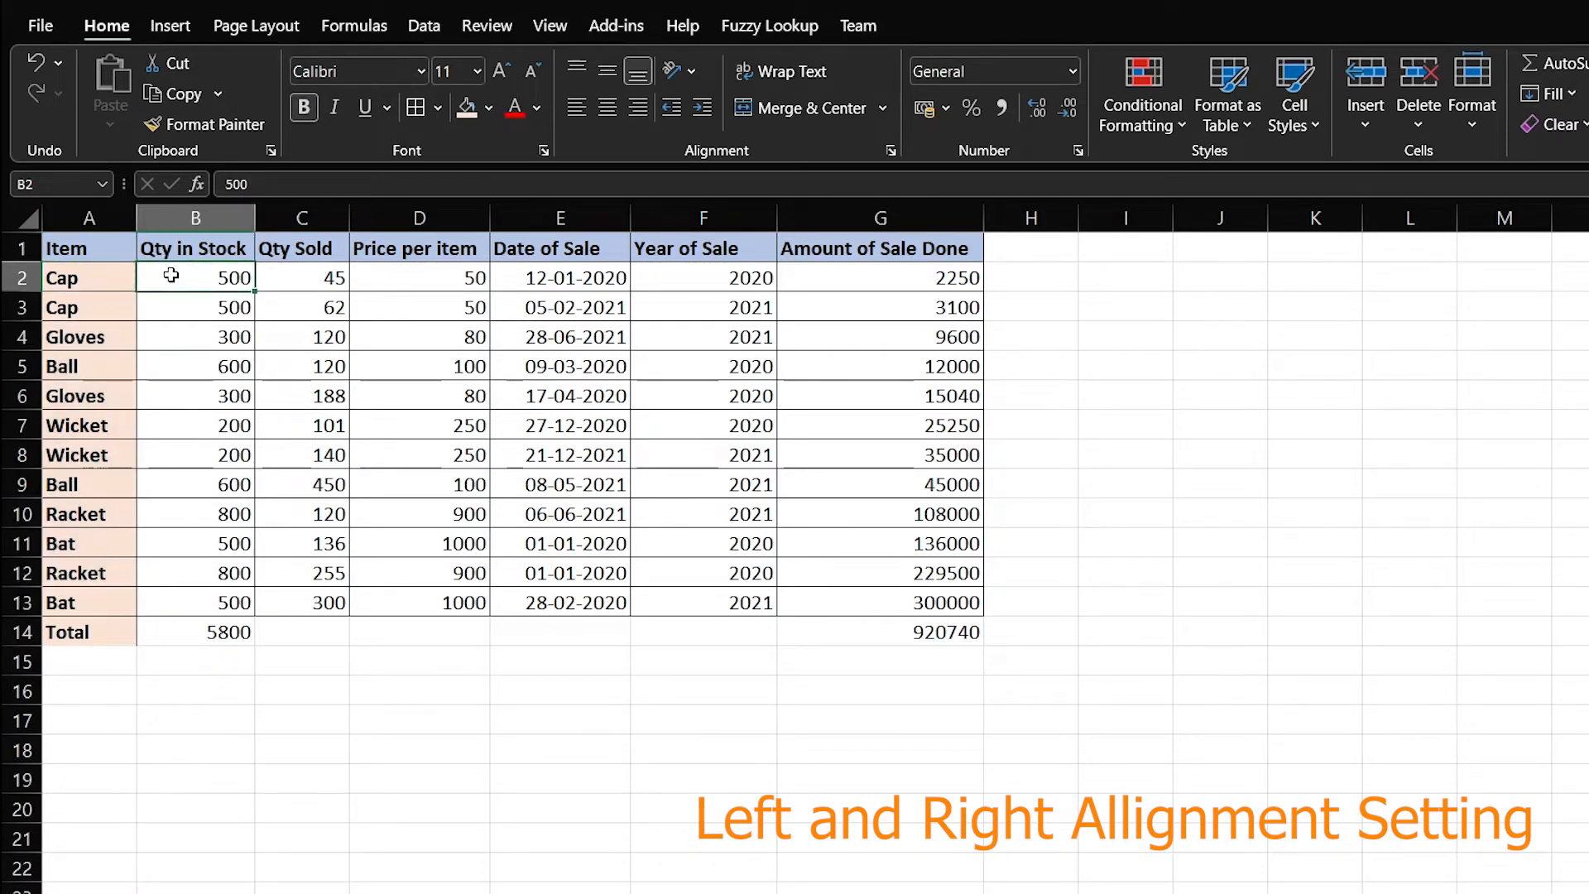
pyautogui.moveTo(192, 278); pyautogui.dragTo(911, 632)
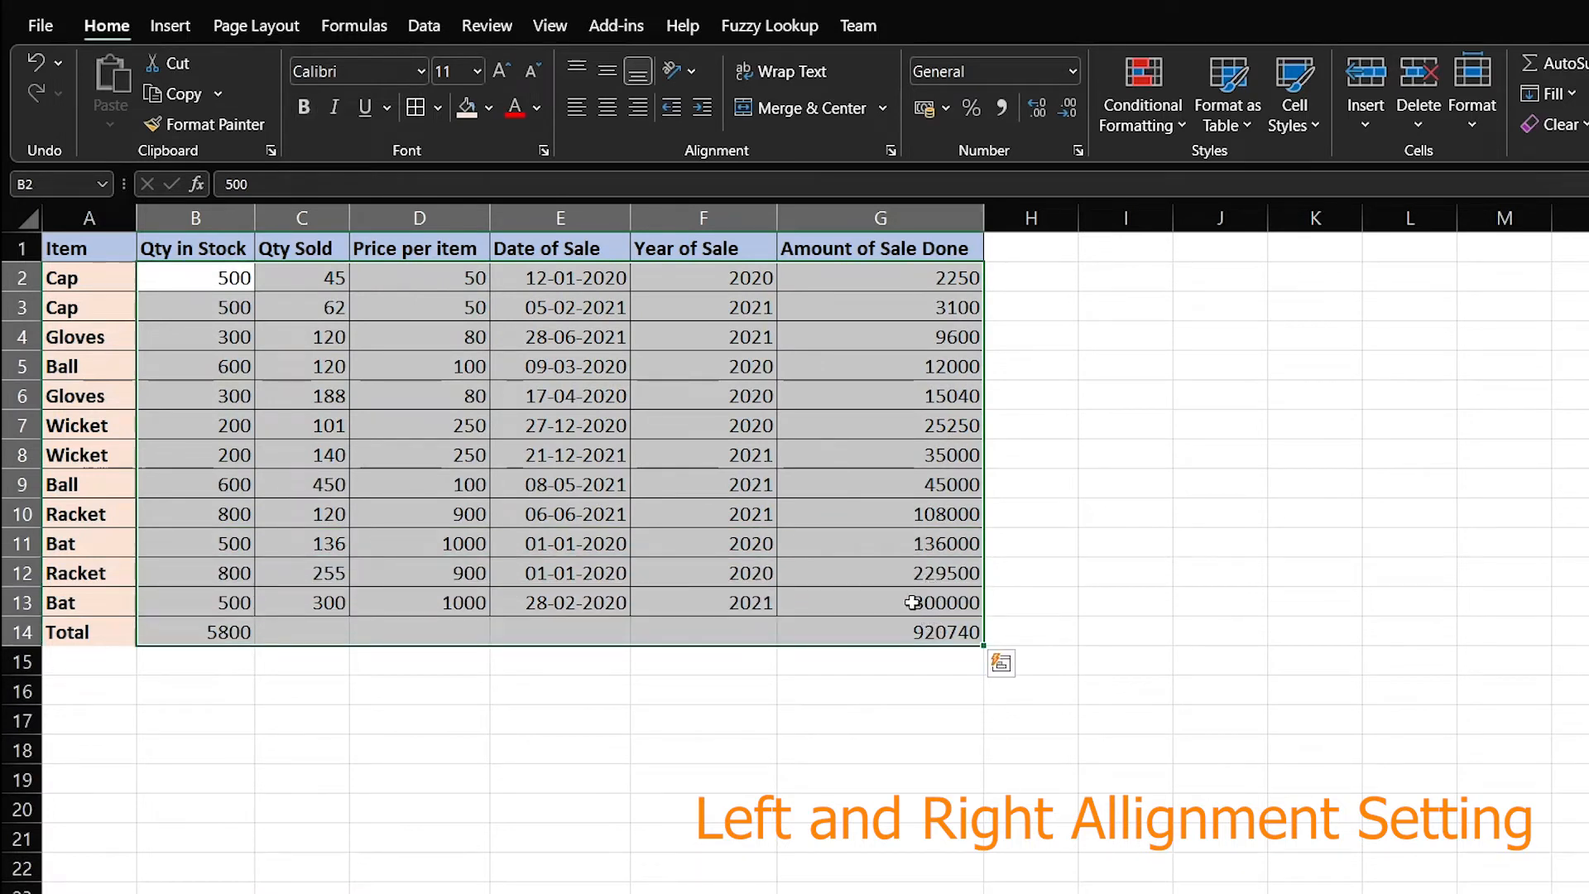
pyautogui.click(613, 120)
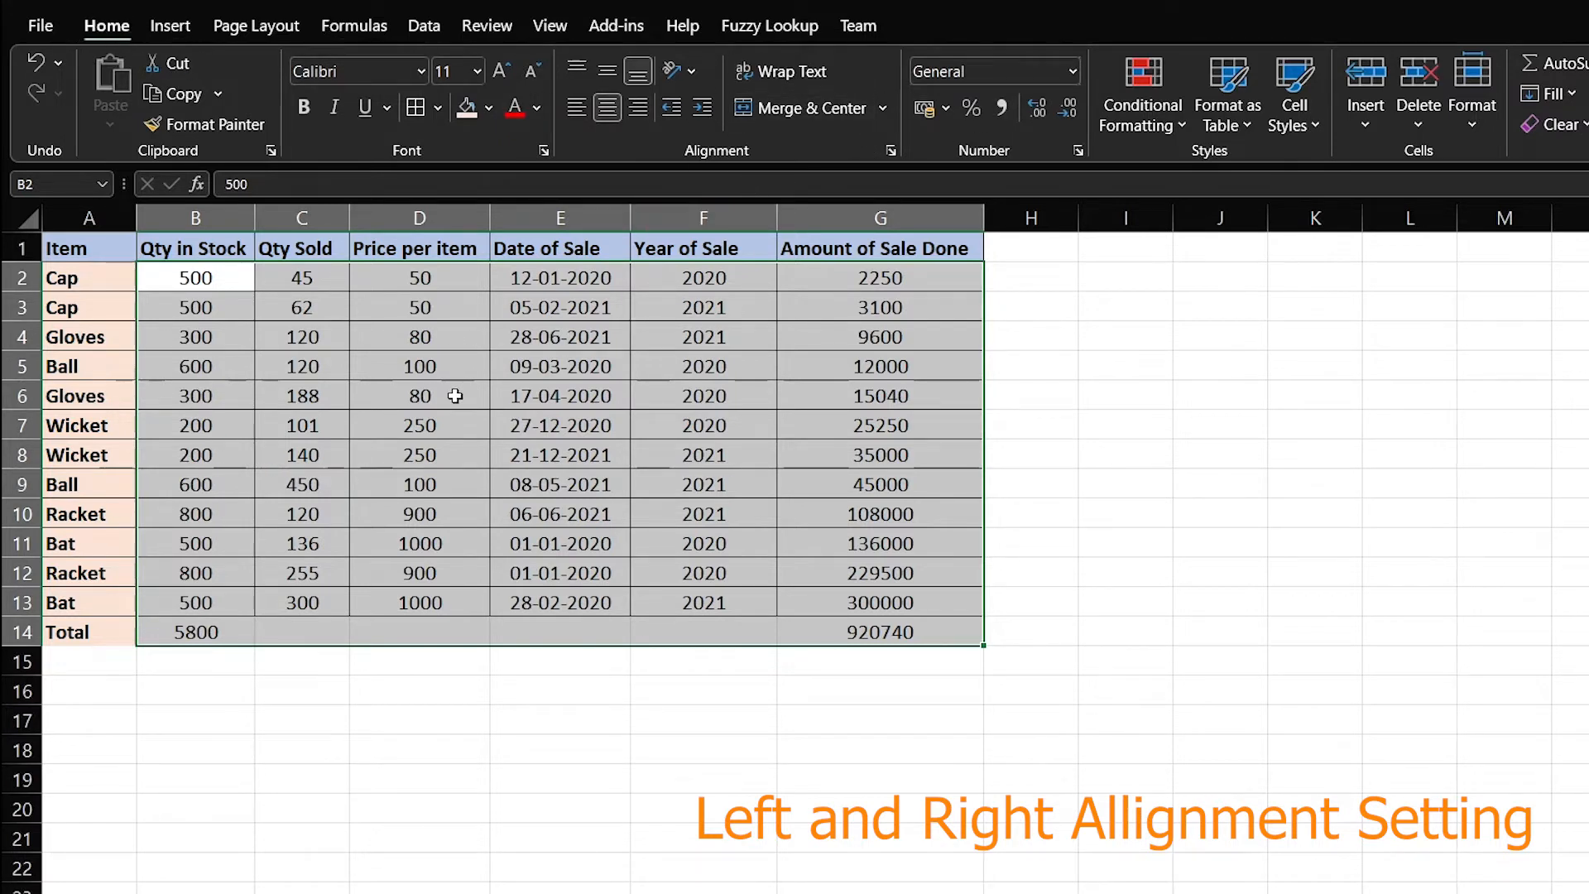
pyautogui.click(639, 687)
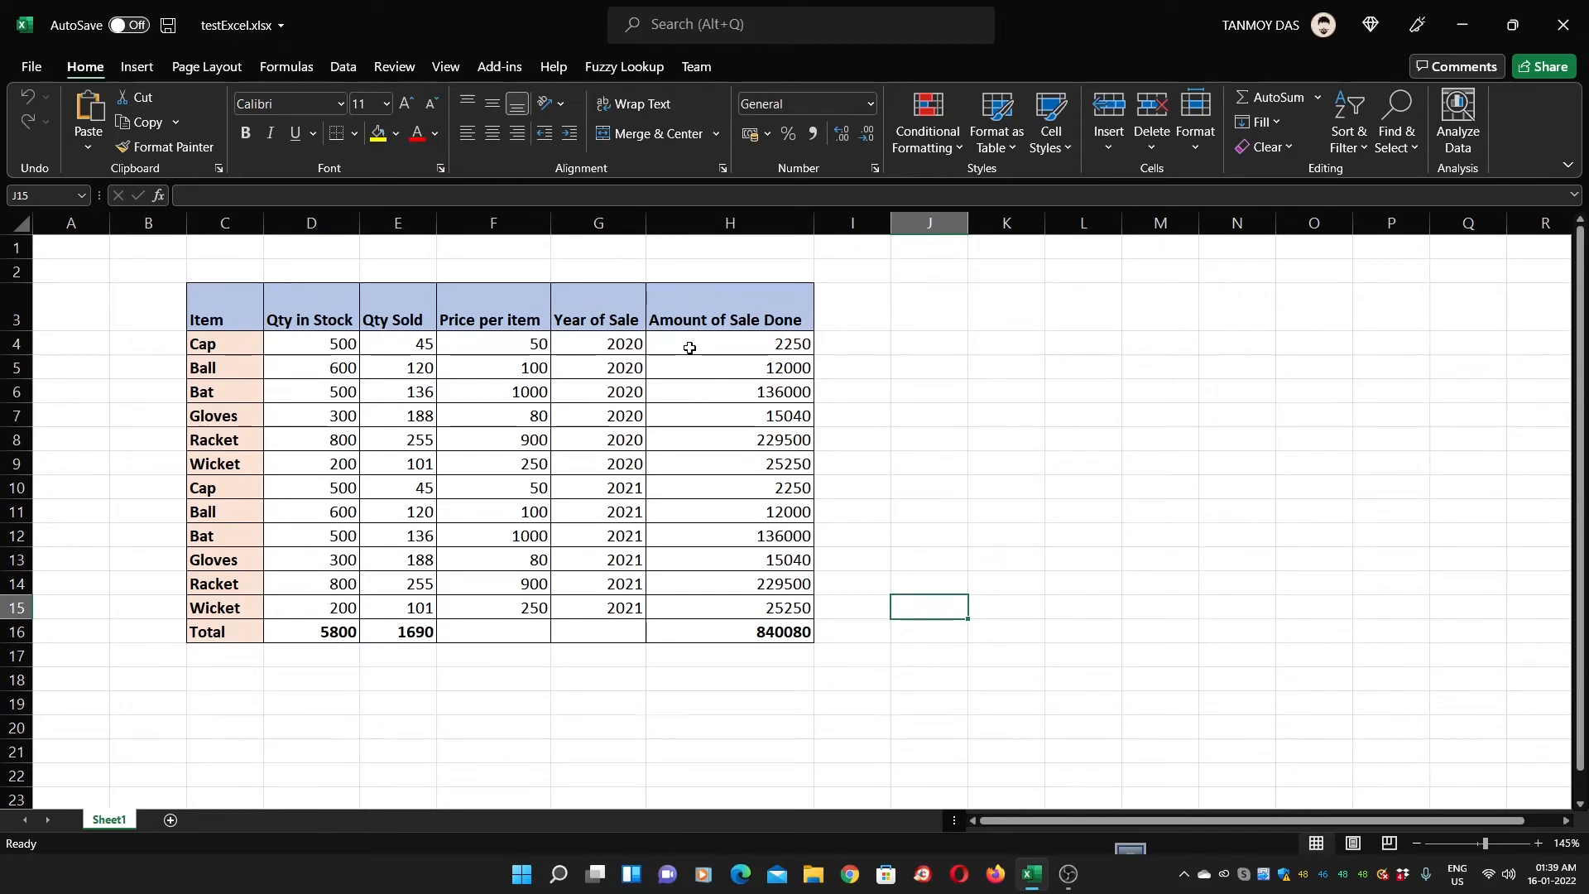
# Format H4 as Number with 4 decimal places
pyautogui.moveTo(690, 348); pyautogui.dragTo(778, 611)
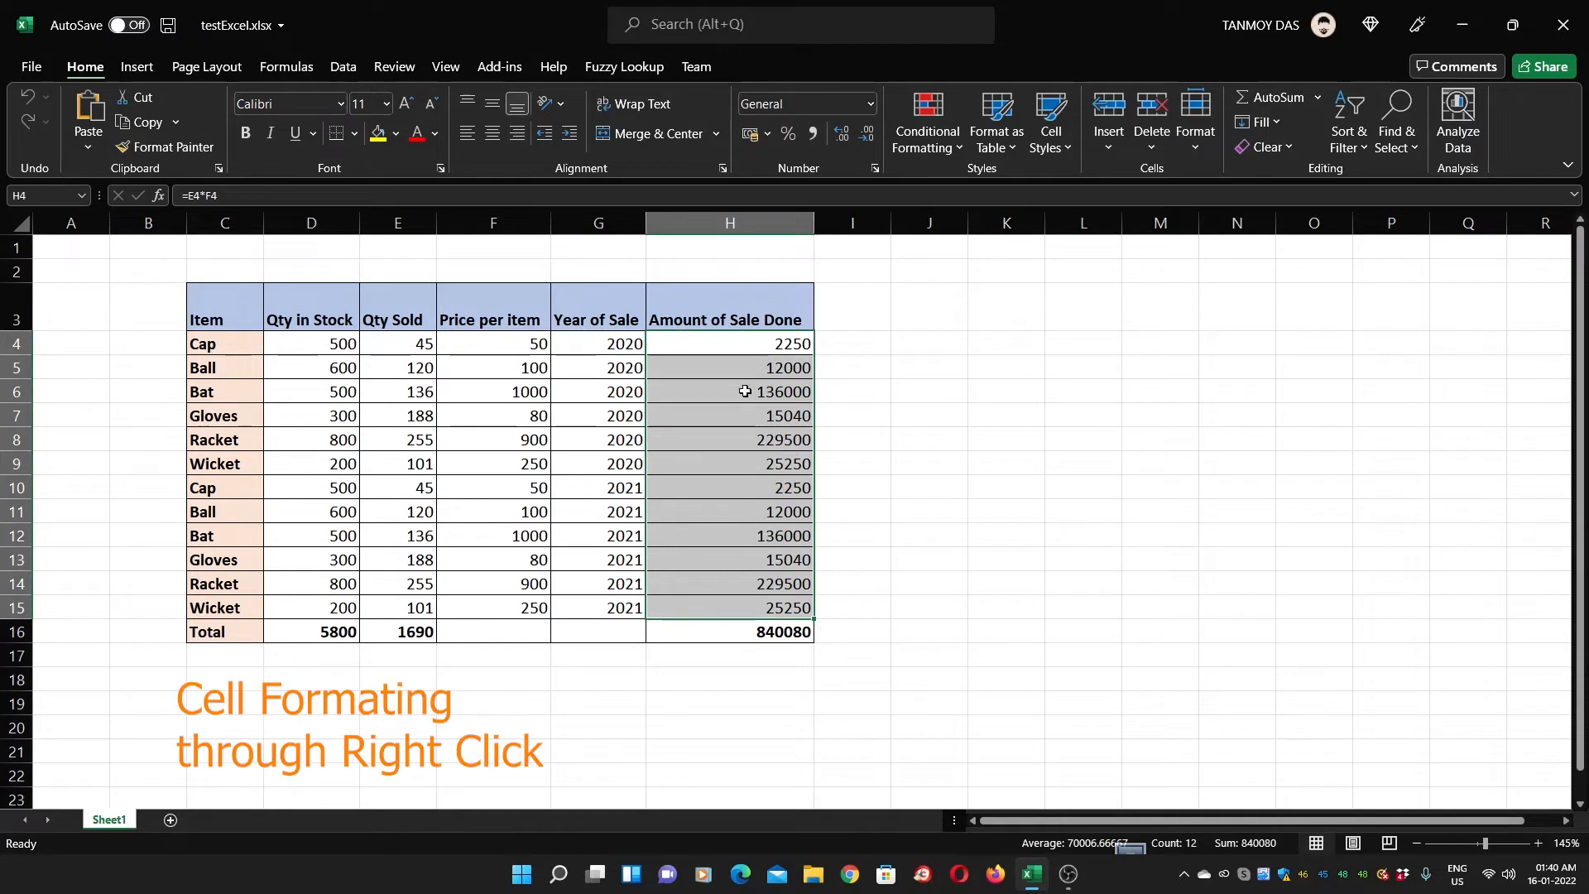
pyautogui.click(743, 346)
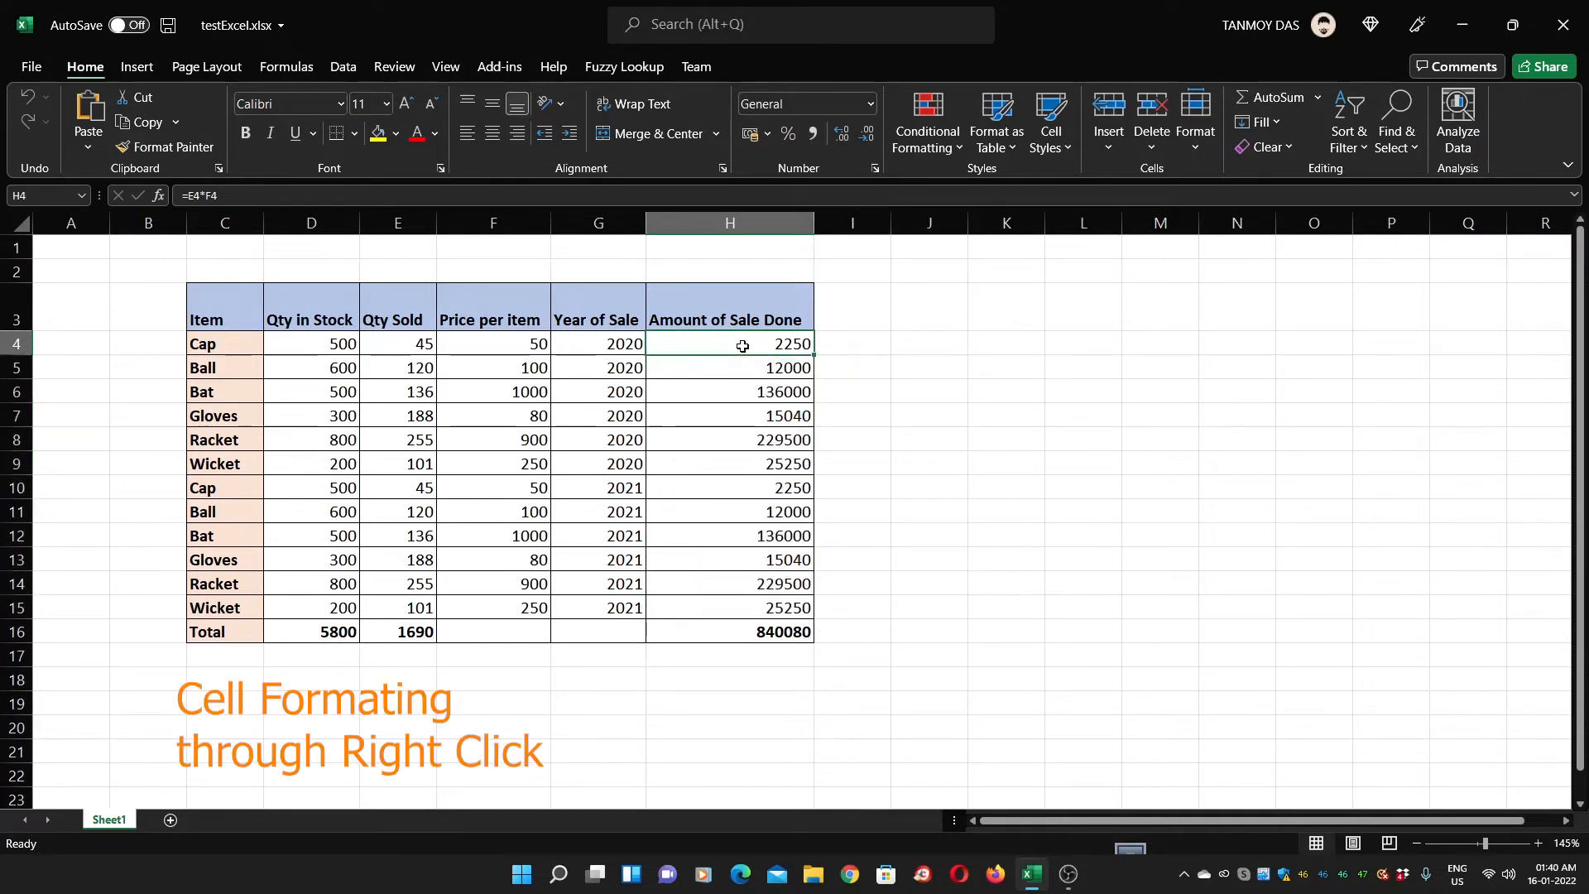
pyautogui.rightClick(742, 346)
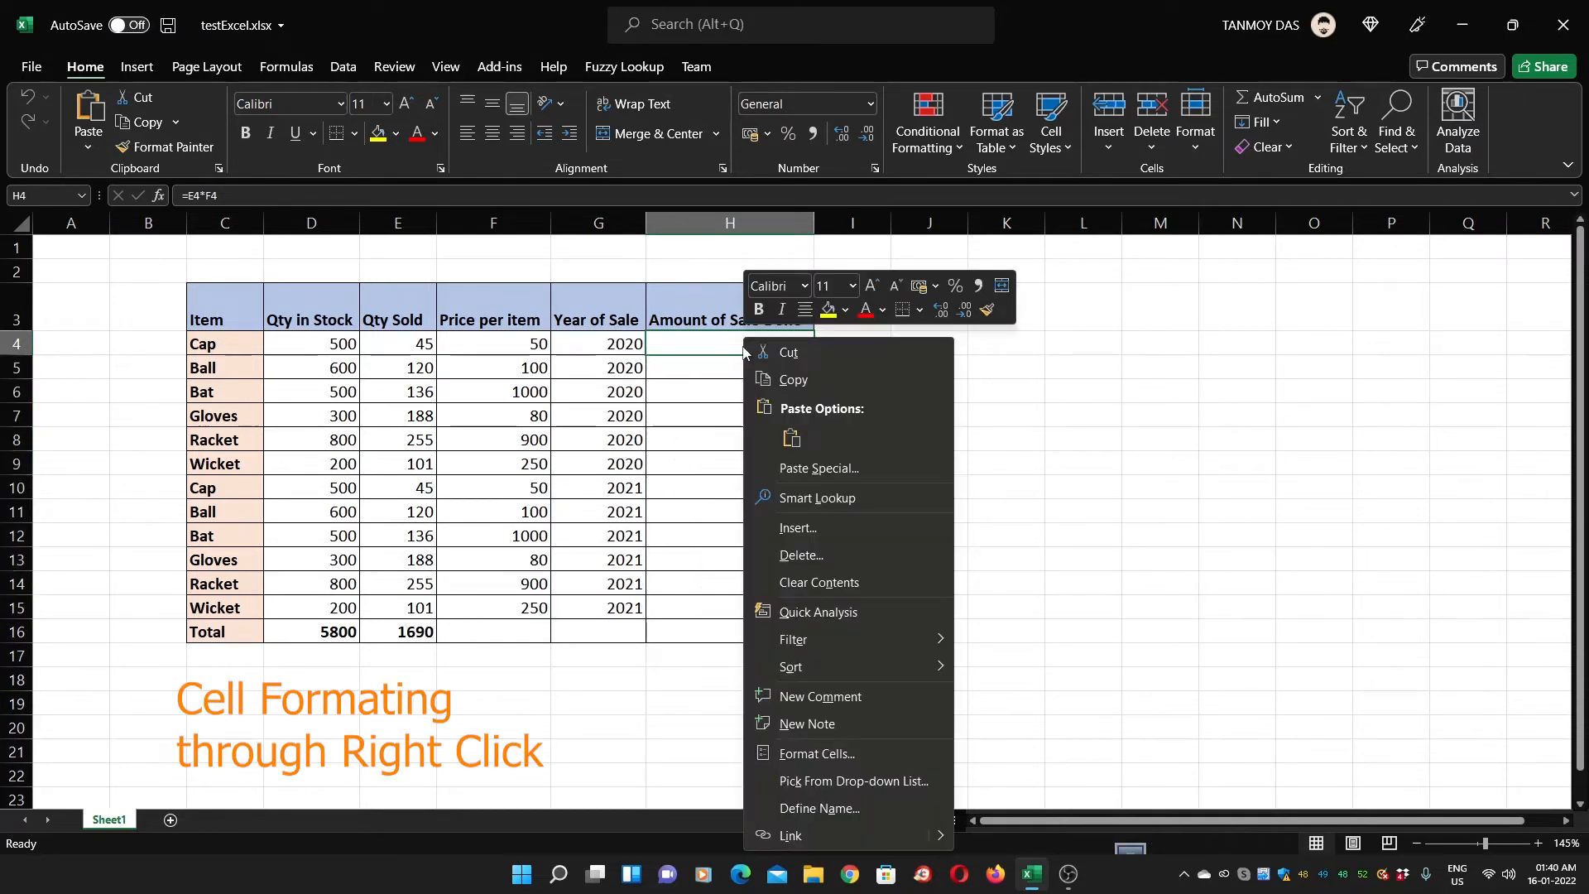
pyautogui.click(867, 755)
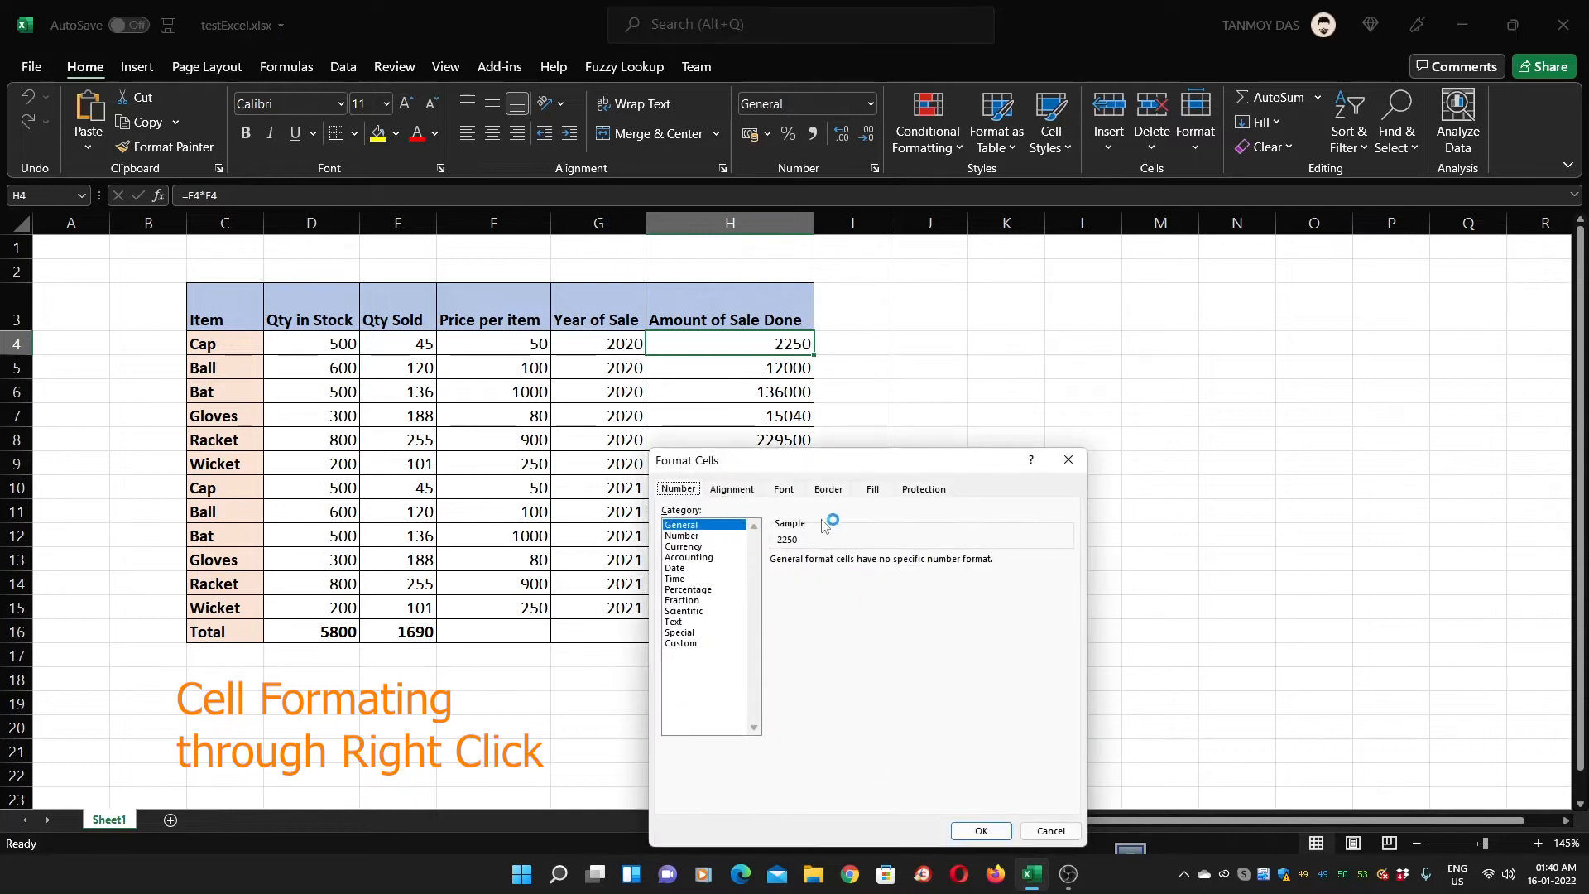
pyautogui.moveTo(847, 451); pyautogui.dragTo(1036, 257)
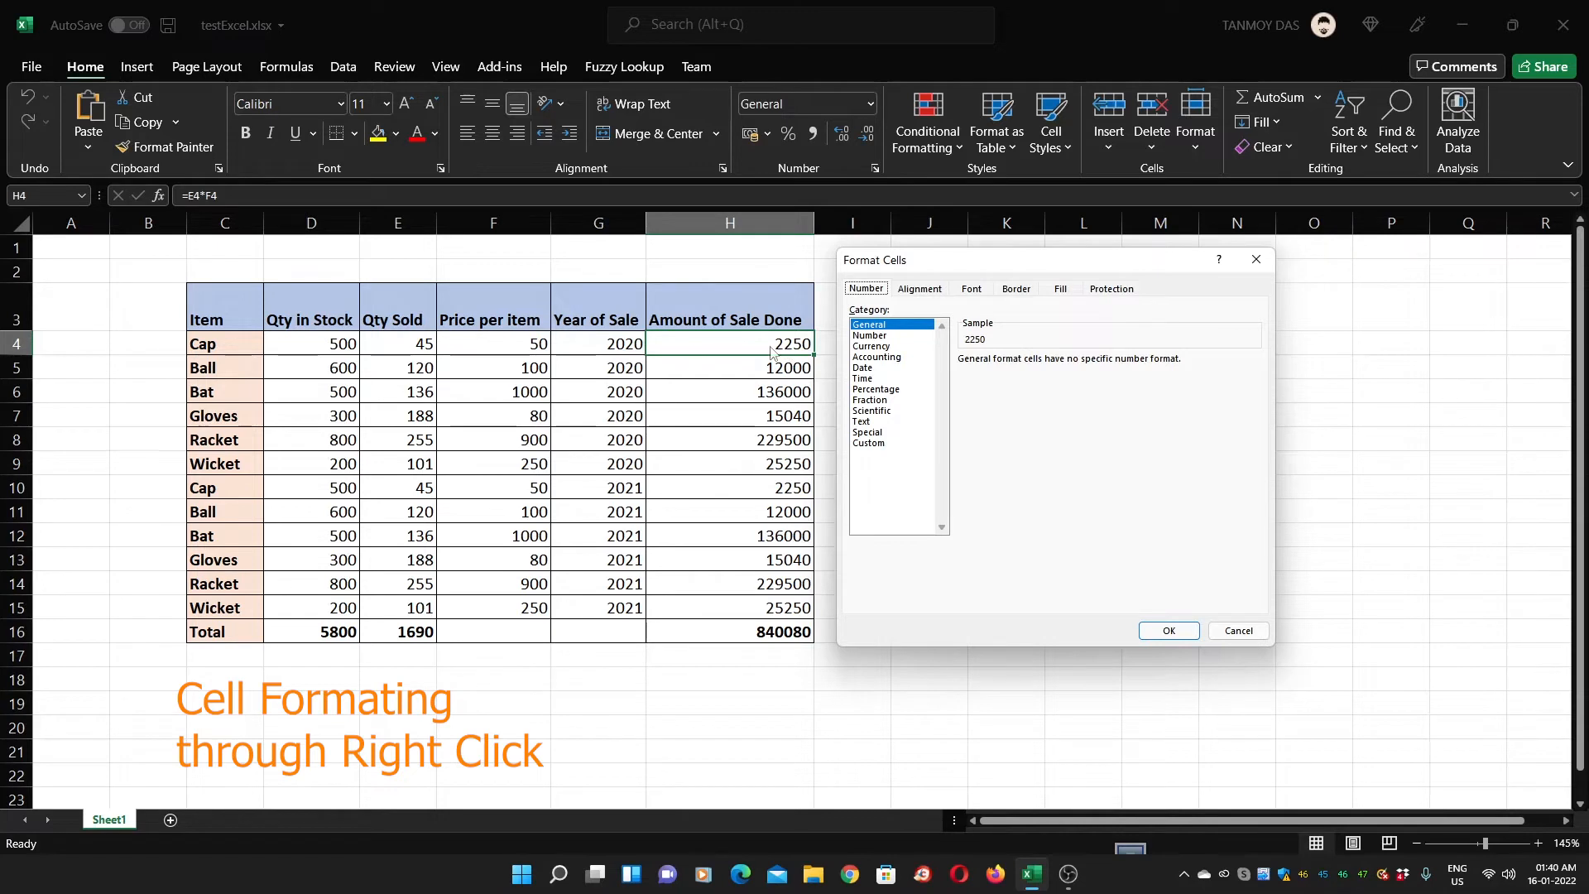
pyautogui.click(871, 336)
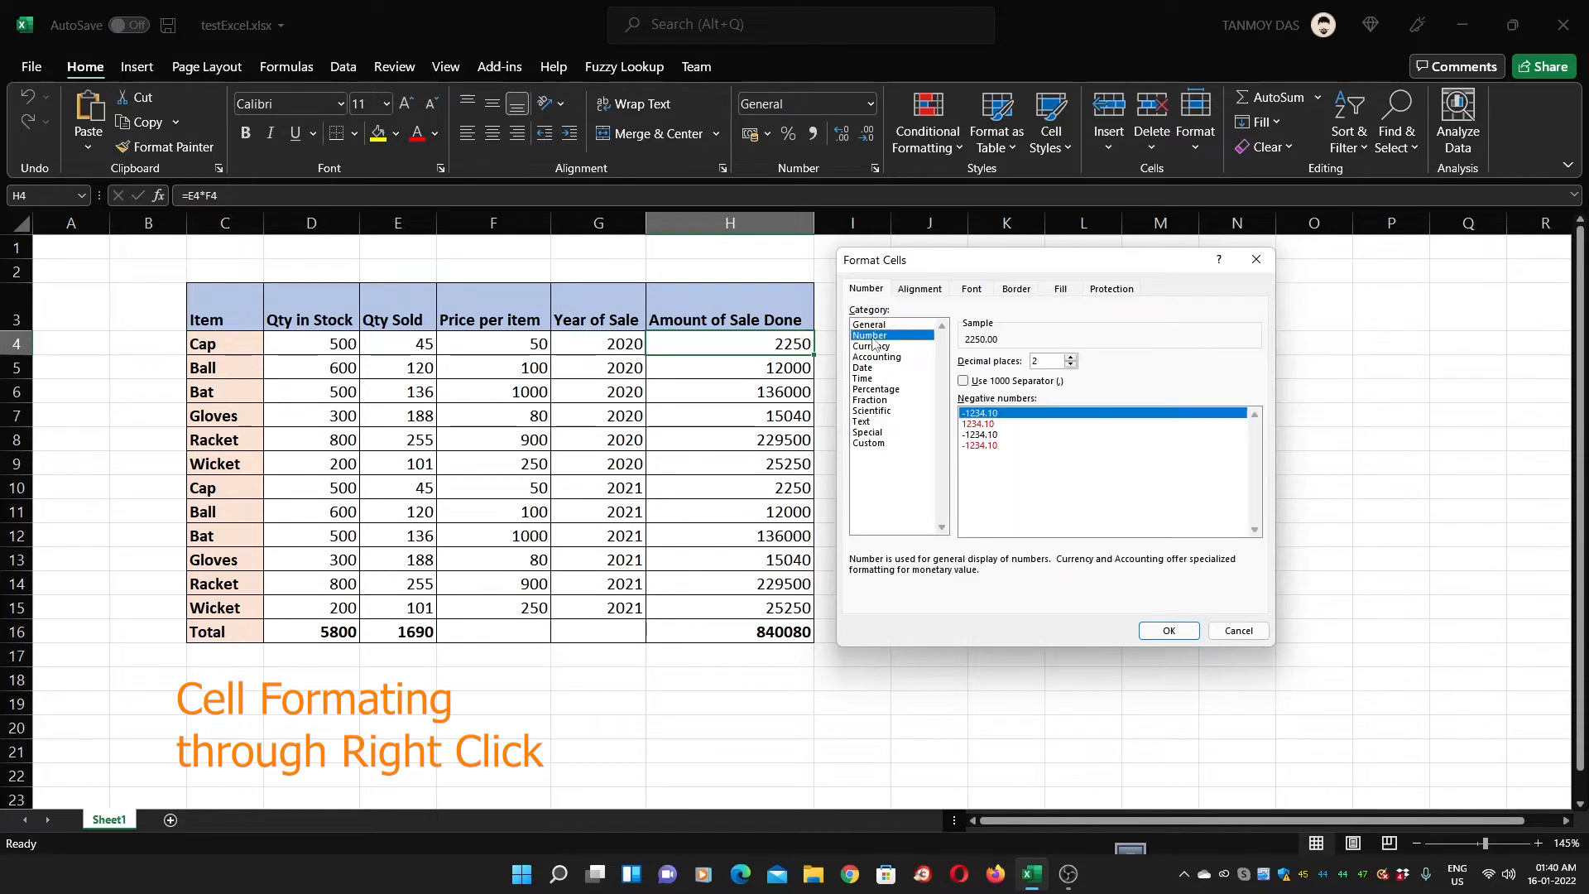
pyautogui.click(1070, 357)
pyautogui.click(1070, 358)
pyautogui.click(1167, 630)
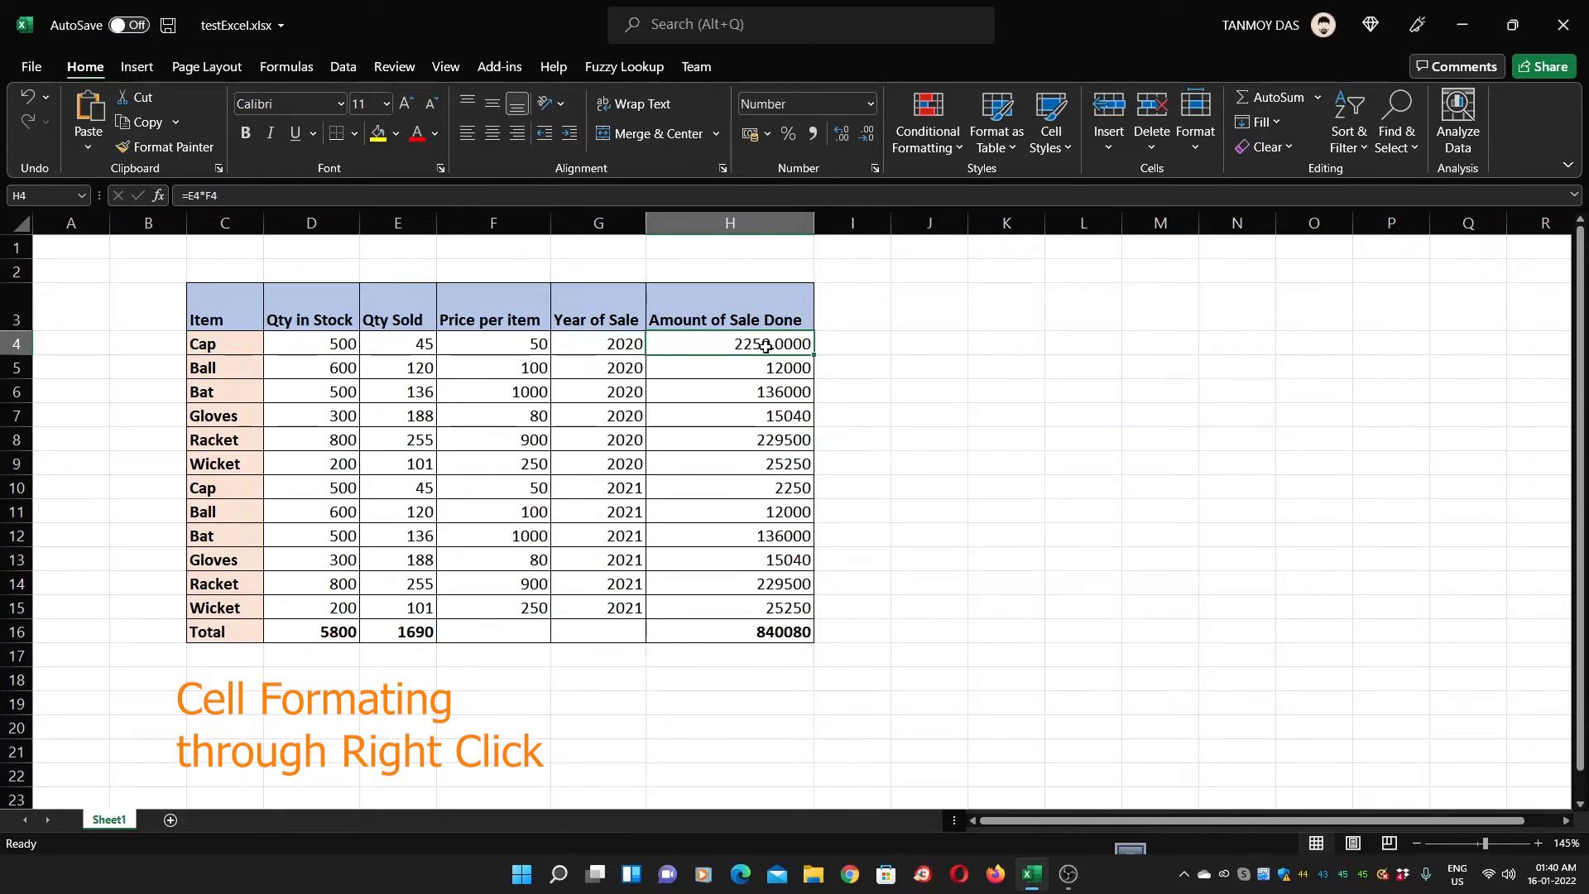
# Format H5 as Number with the default 2 decimal places
pyautogui.click(780, 371)
pyautogui.rightClick(778, 371)
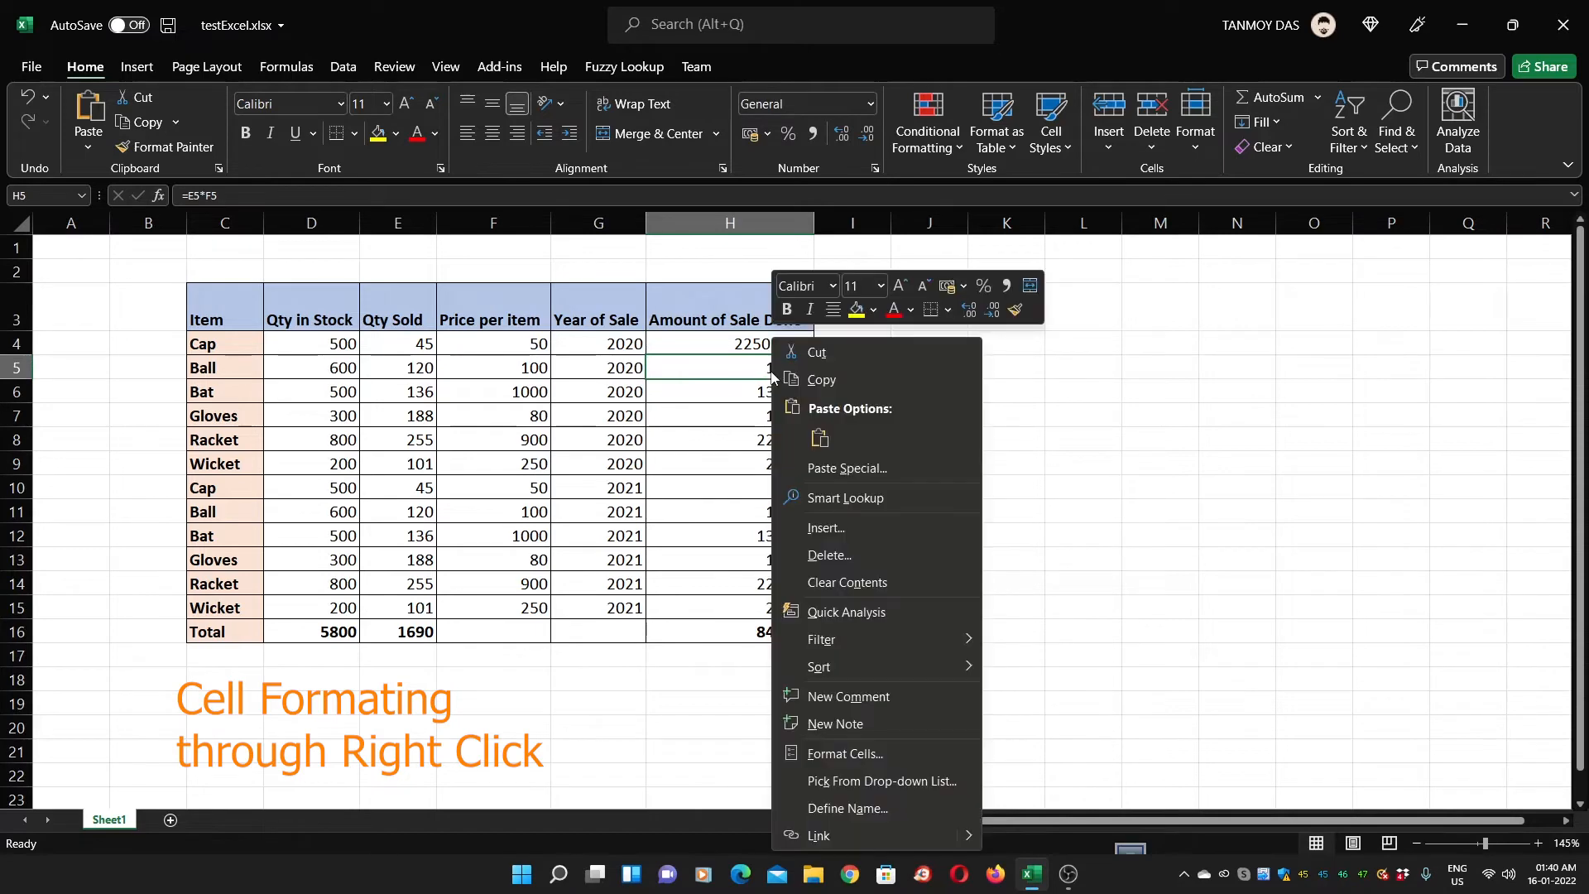
pyautogui.click(872, 755)
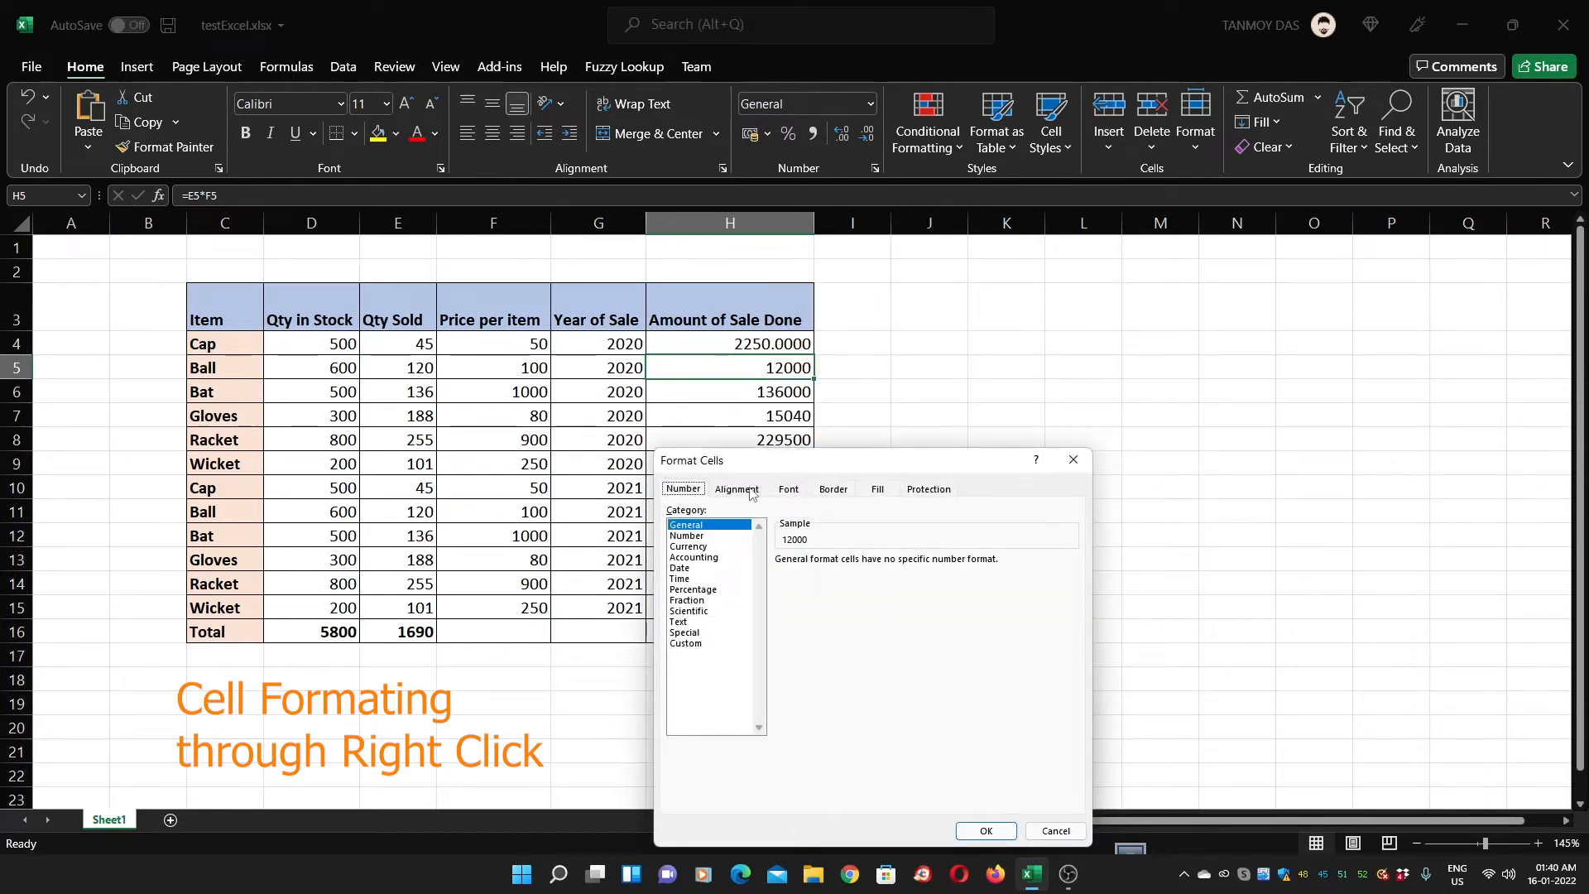
pyautogui.click(702, 537)
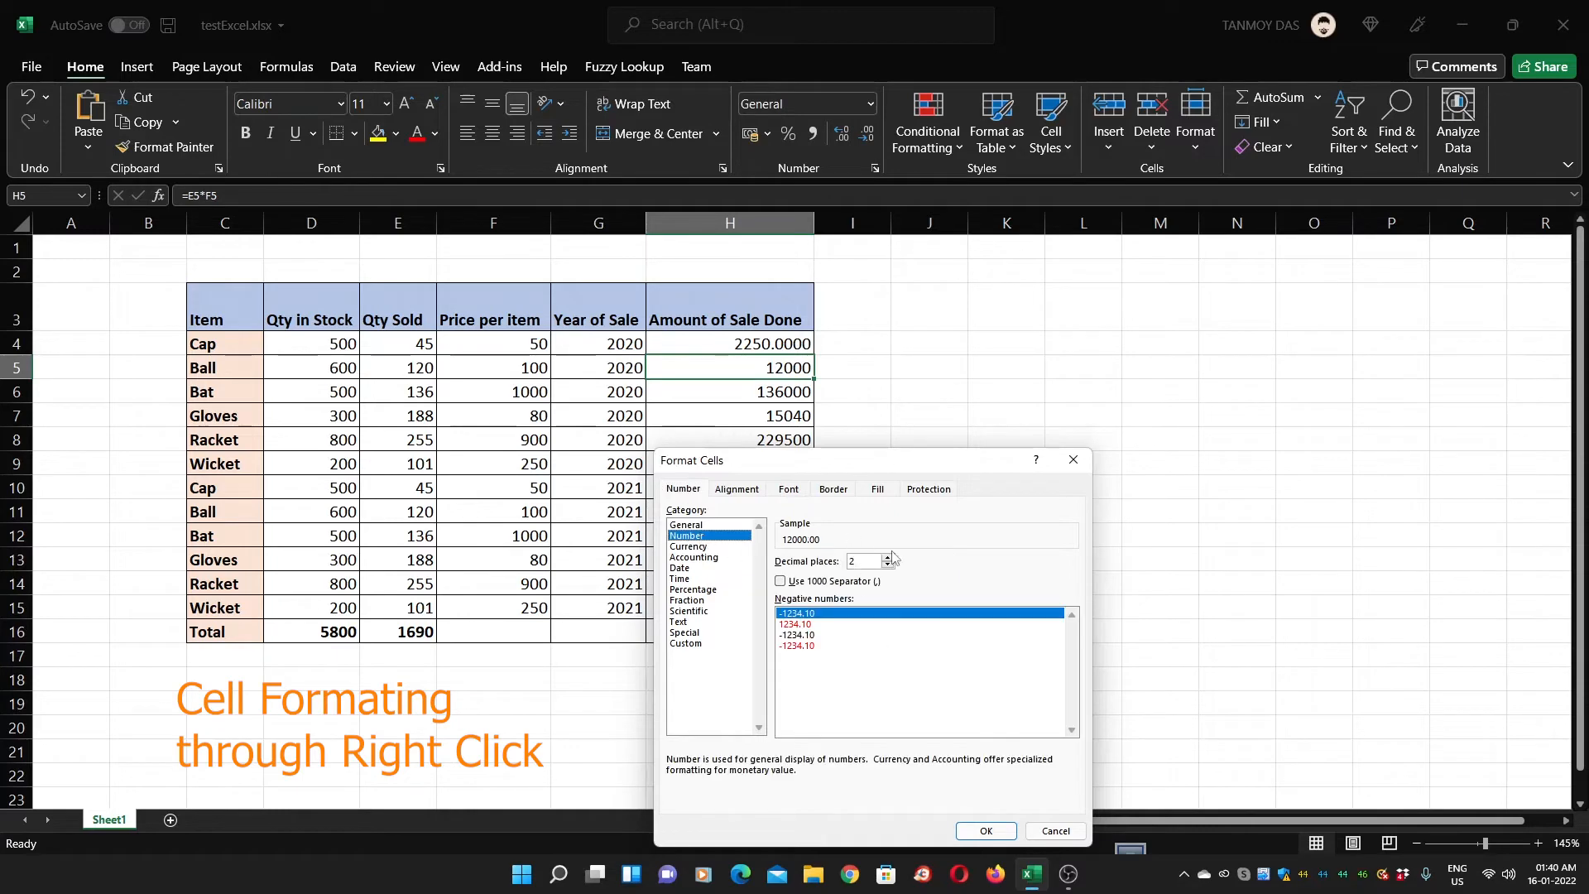
pyautogui.click(986, 830)
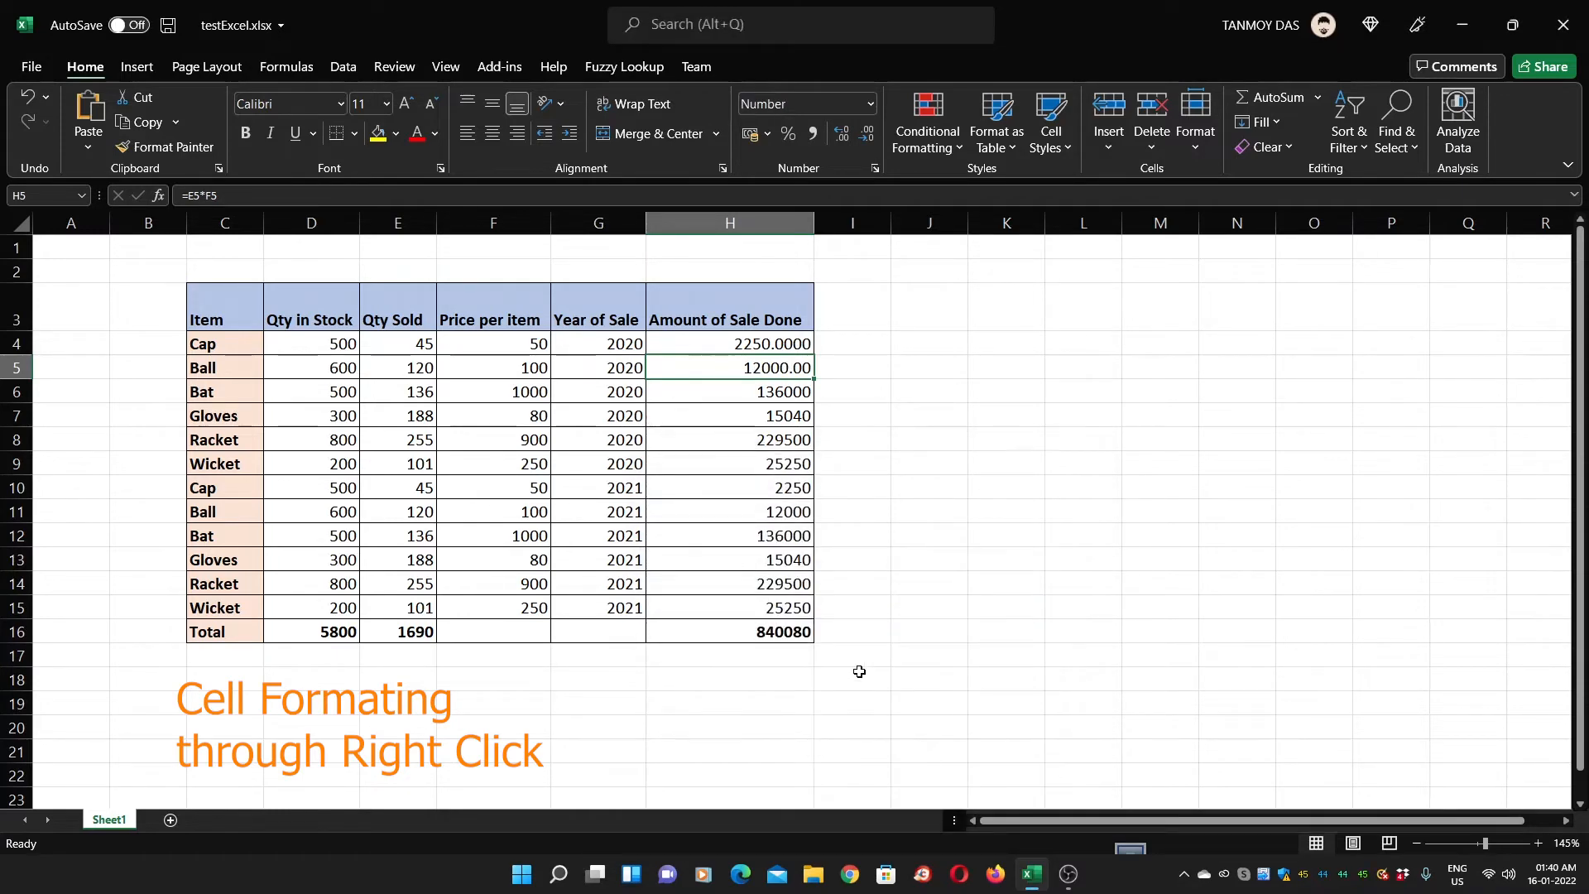
pyautogui.click(736, 395)
pyautogui.rightClick(736, 395)
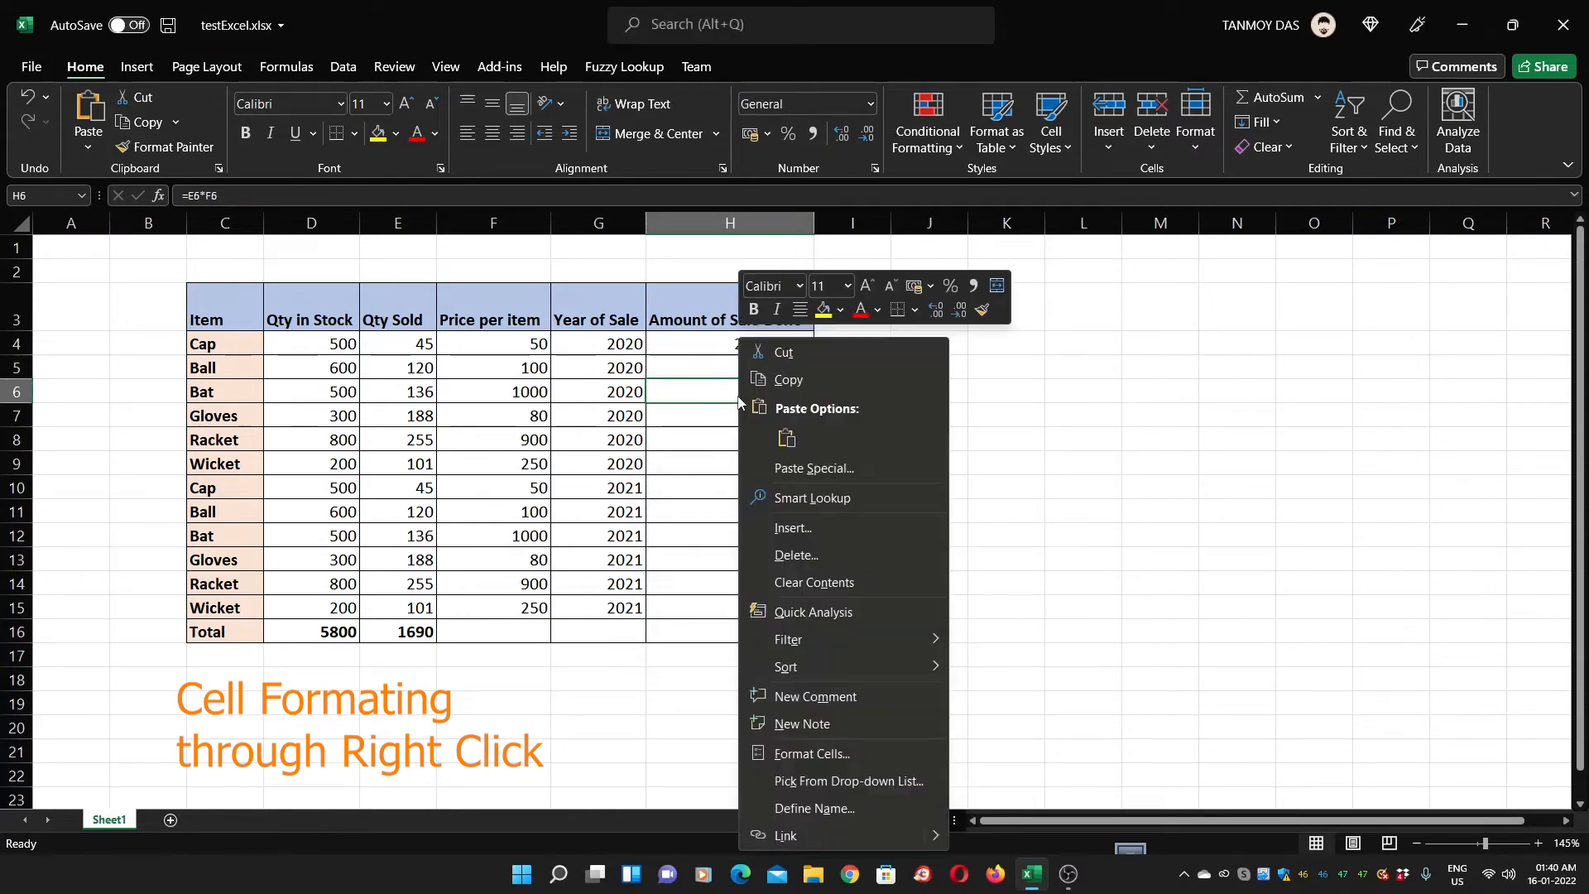
pyautogui.click(840, 760)
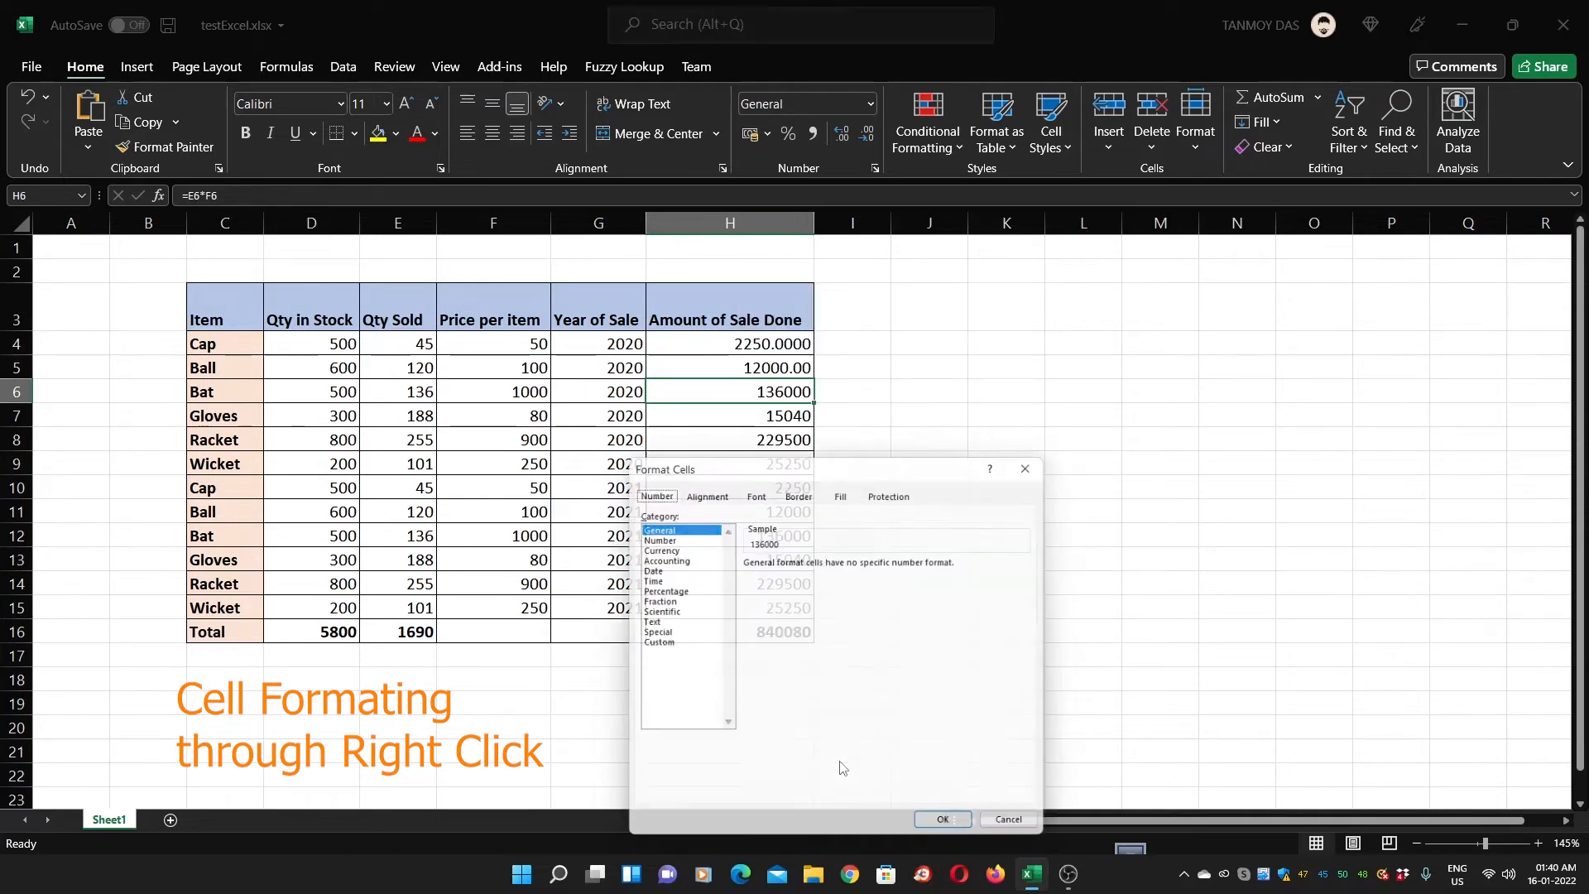
pyautogui.moveTo(769, 469); pyautogui.dragTo(1002, 304)
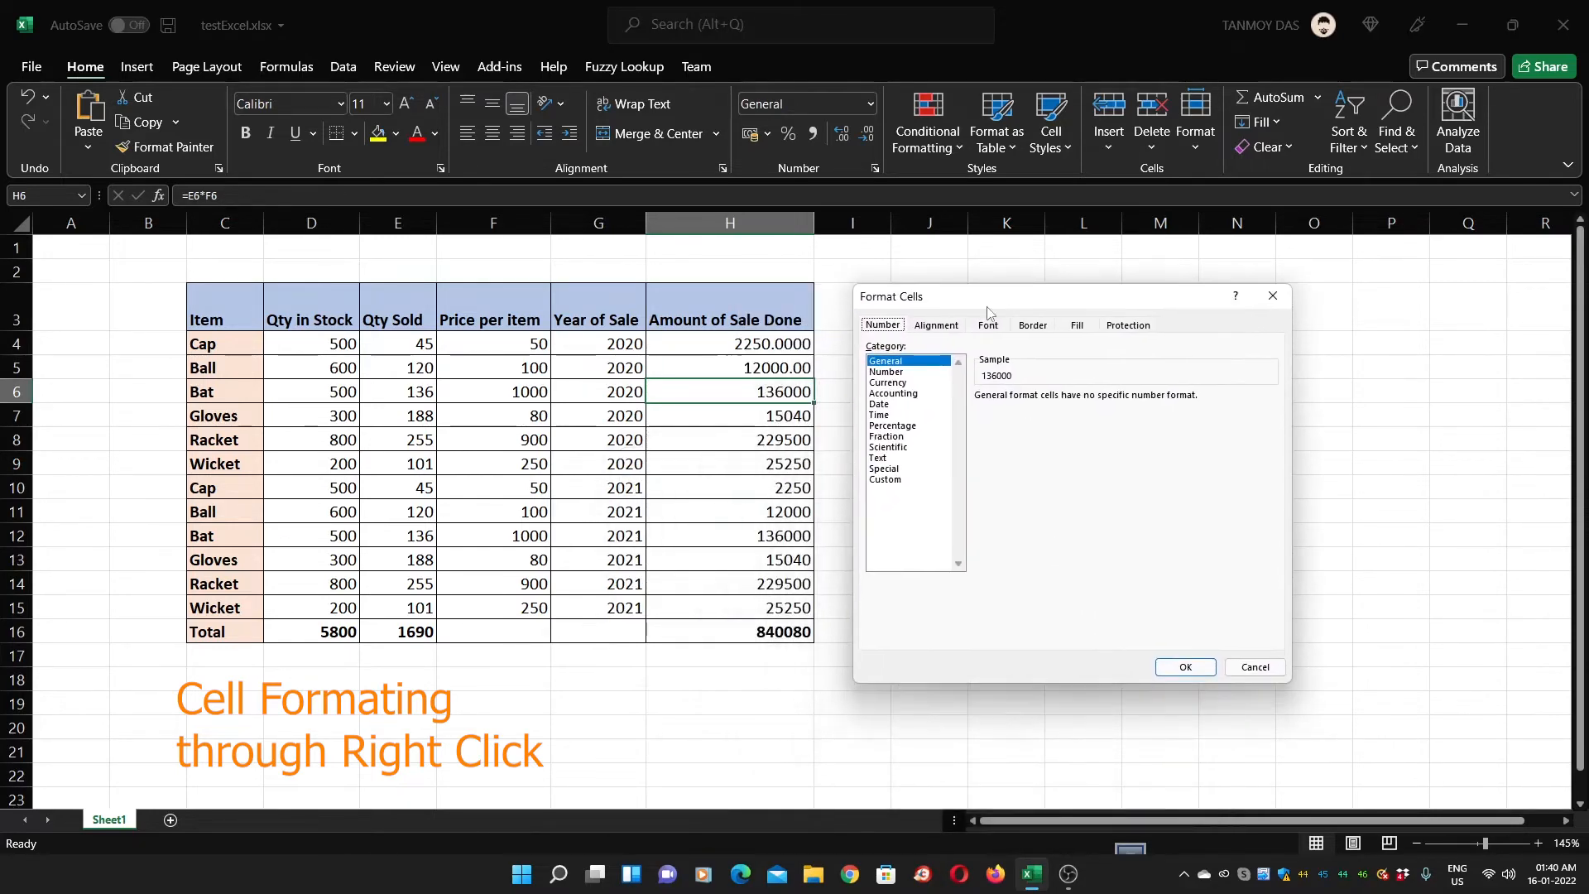
pyautogui.click(943, 328)
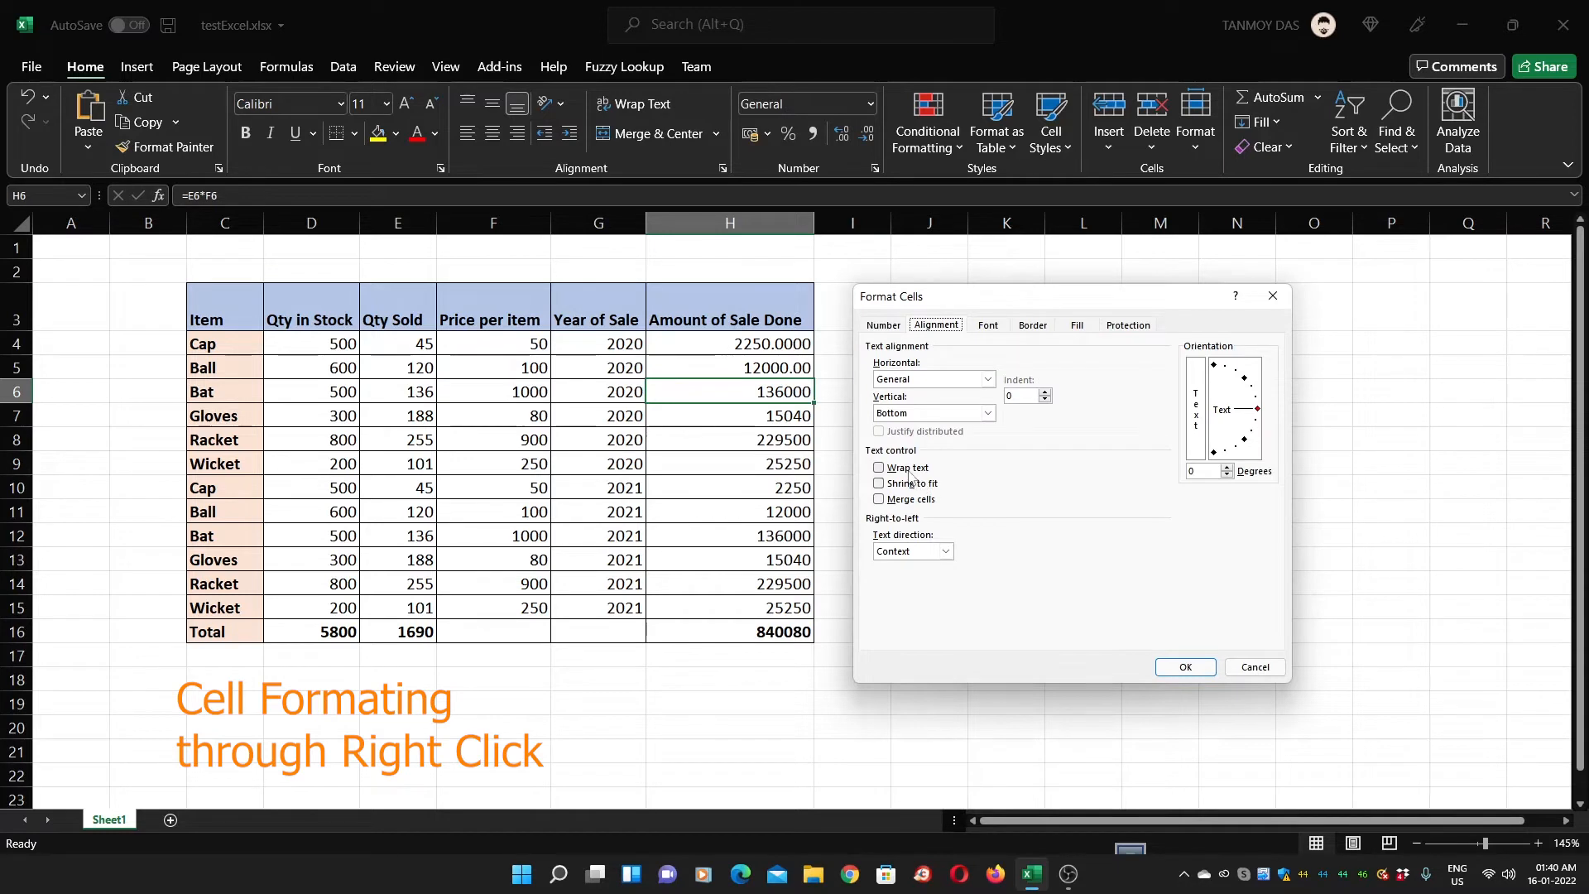
pyautogui.click(880, 469)
pyautogui.click(889, 500)
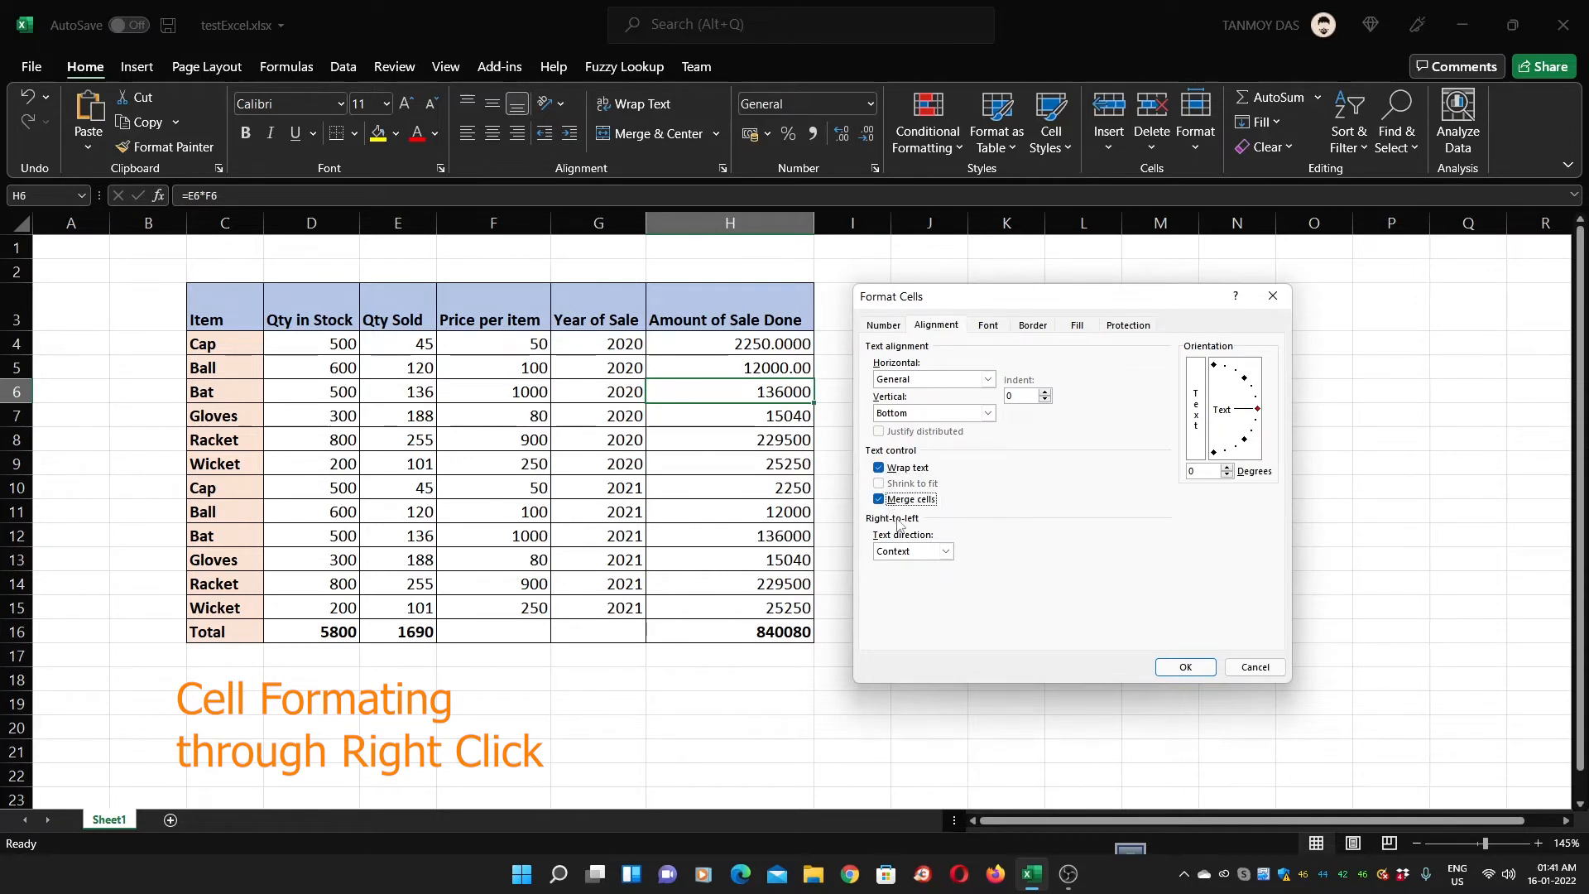
pyautogui.click(879, 468)
pyautogui.click(889, 500)
pyautogui.click(989, 325)
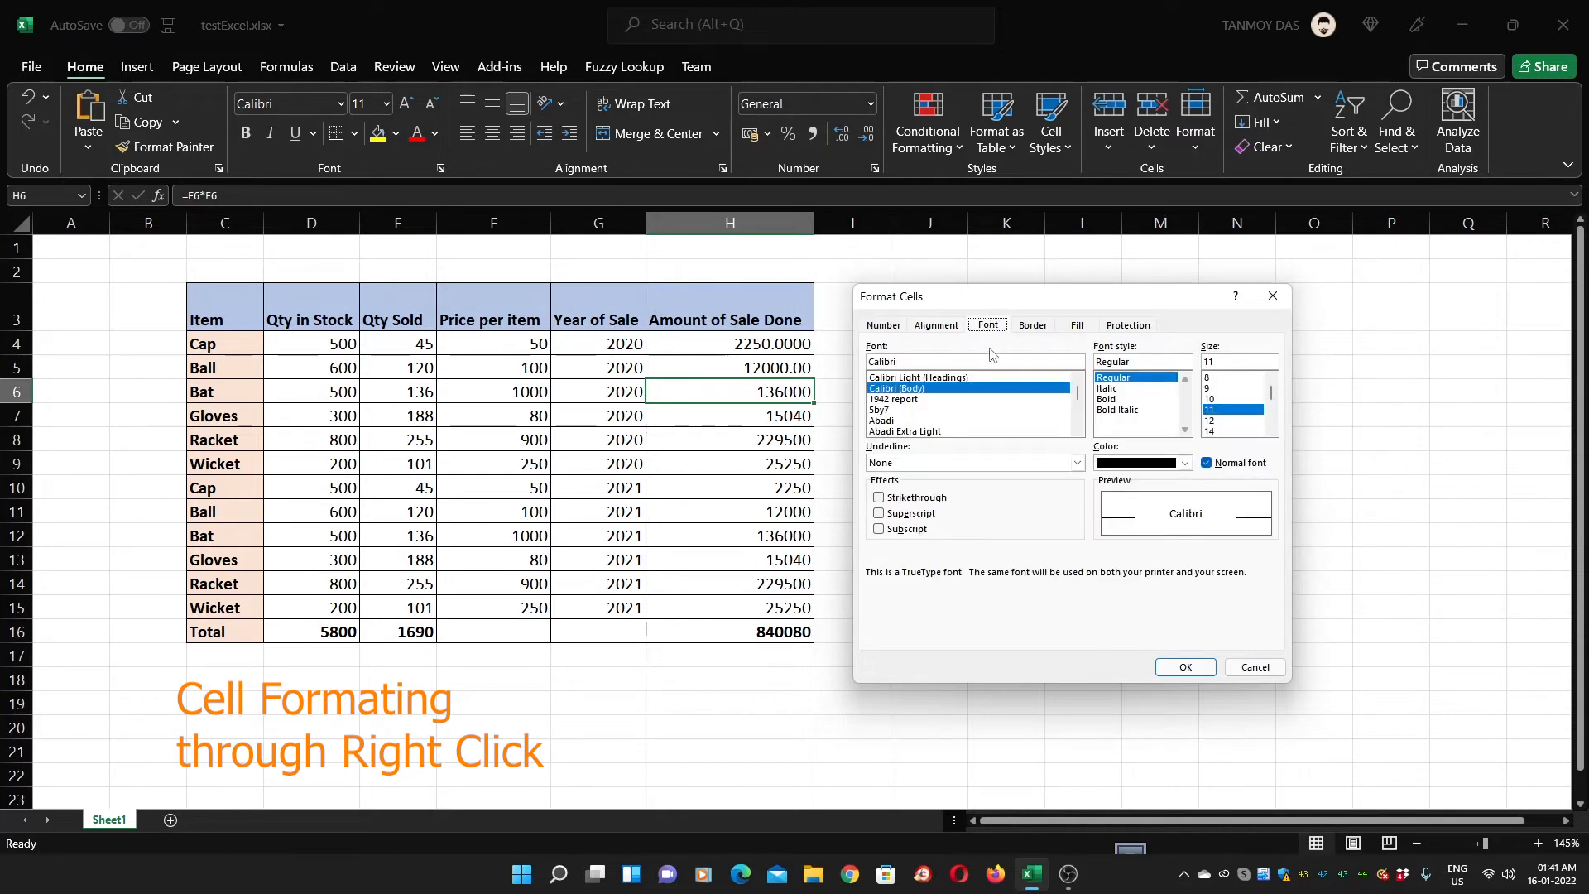
pyautogui.click(1035, 326)
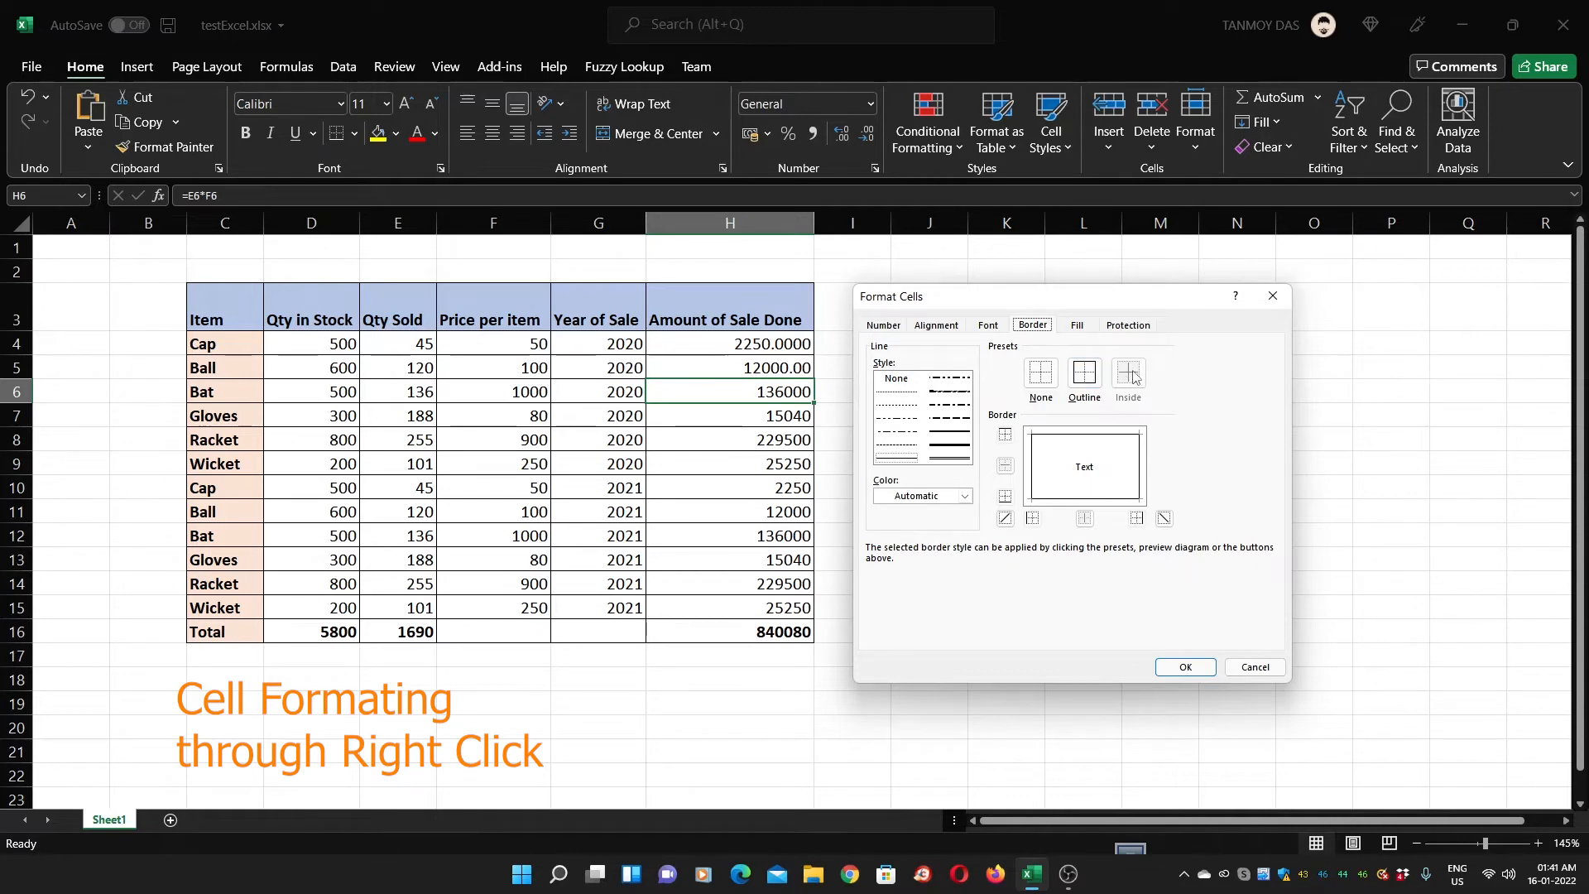
pyautogui.click(1243, 667)
# Select the Amount of Sale Done cells H4:H15
pyautogui.moveTo(721, 365); pyautogui.dragTo(738, 604)
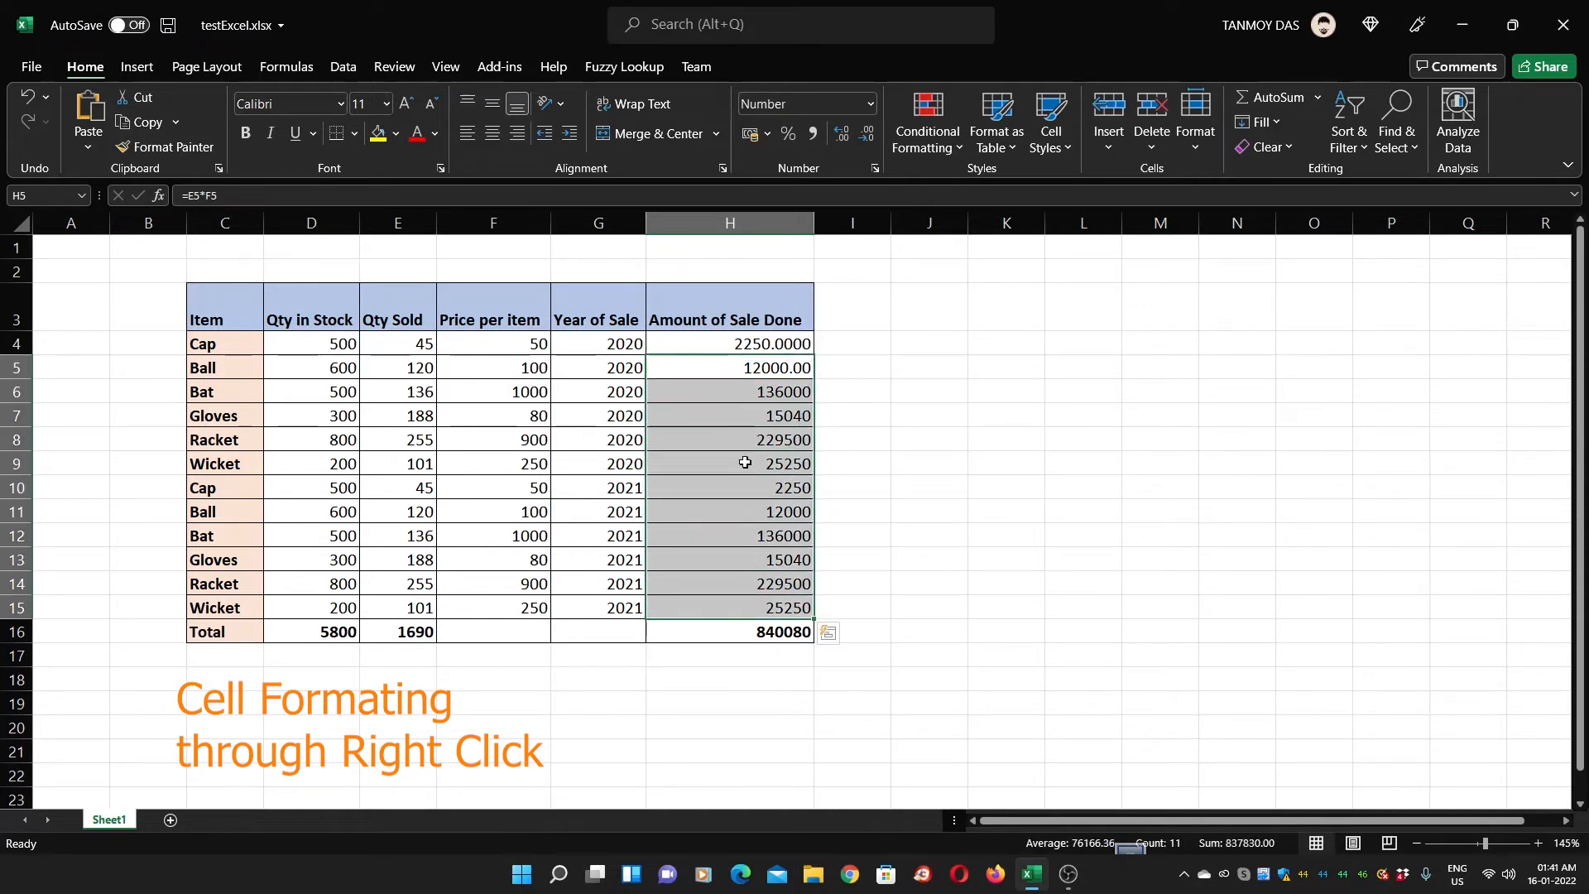
pyautogui.click(722, 345)
pyautogui.moveTo(723, 345); pyautogui.dragTo(727, 603)
pyautogui.click(735, 368)
pyautogui.moveTo(686, 341); pyautogui.dragTo(726, 606)
# Replace H4:H15's borders with a dotted outline and dotted inside borders via Format Cells
pyautogui.rightClick(728, 604)
pyautogui.click(815, 505)
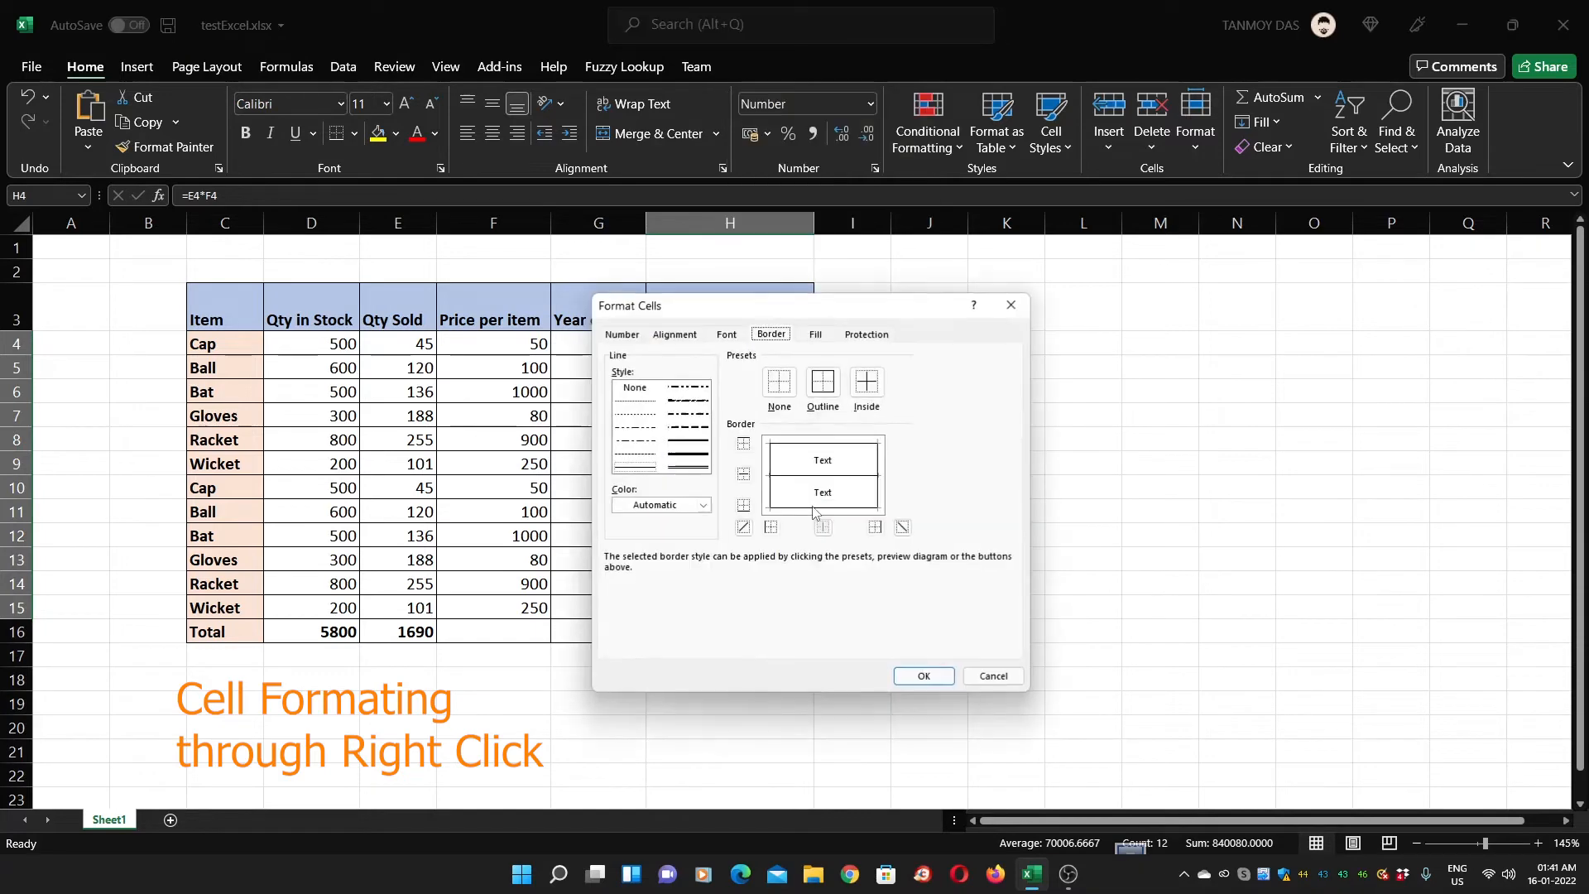
pyautogui.click(786, 383)
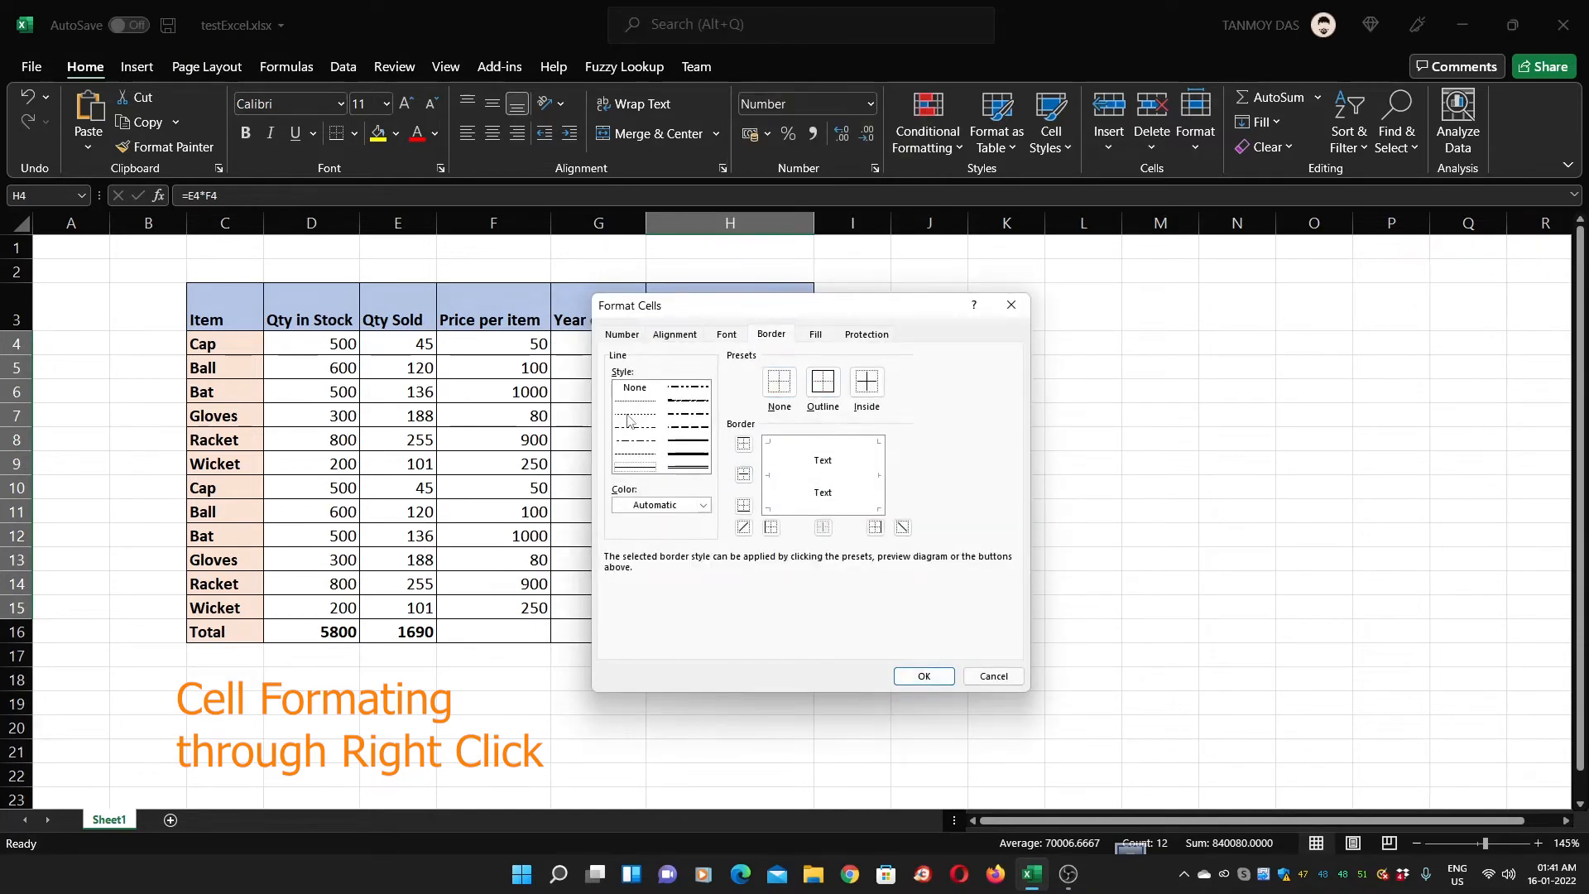
pyautogui.click(629, 414)
pyautogui.click(823, 382)
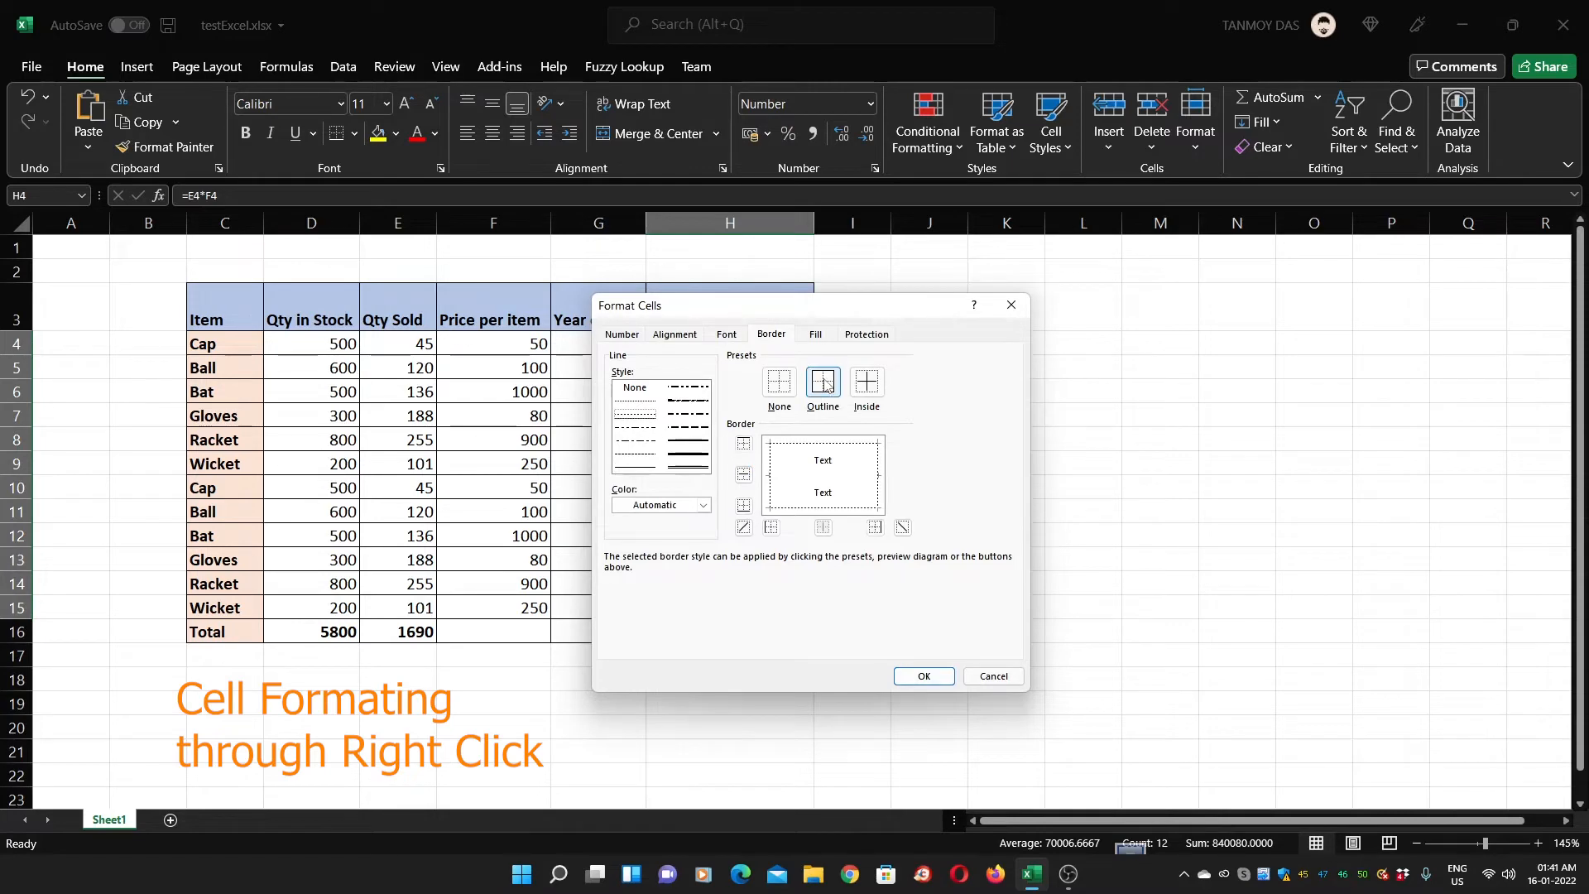
pyautogui.click(861, 385)
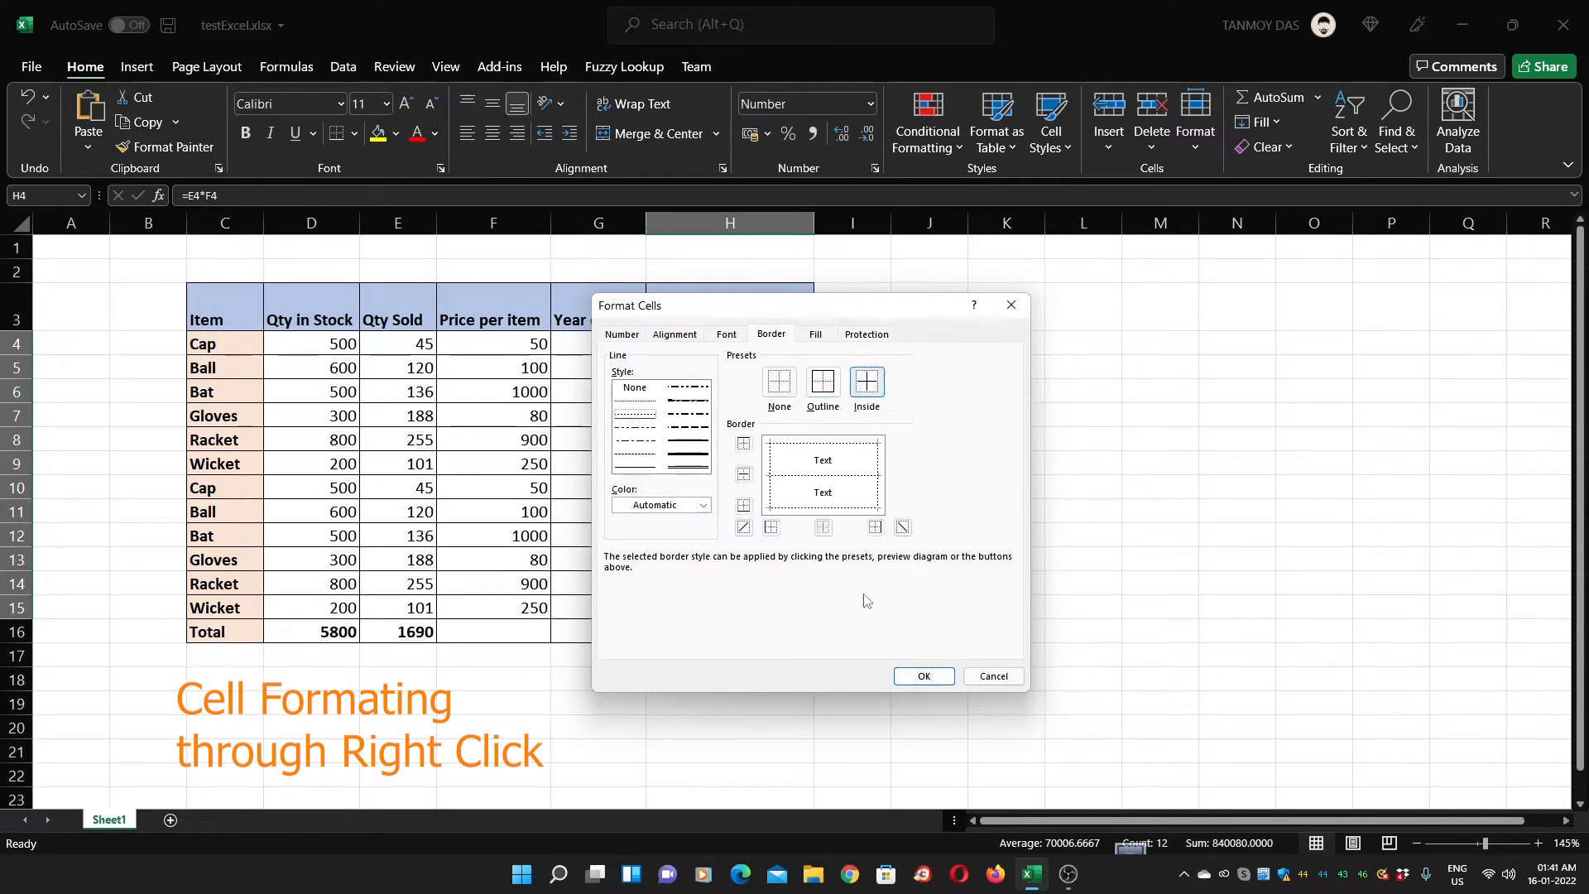
pyautogui.click(926, 676)
pyautogui.click(902, 505)
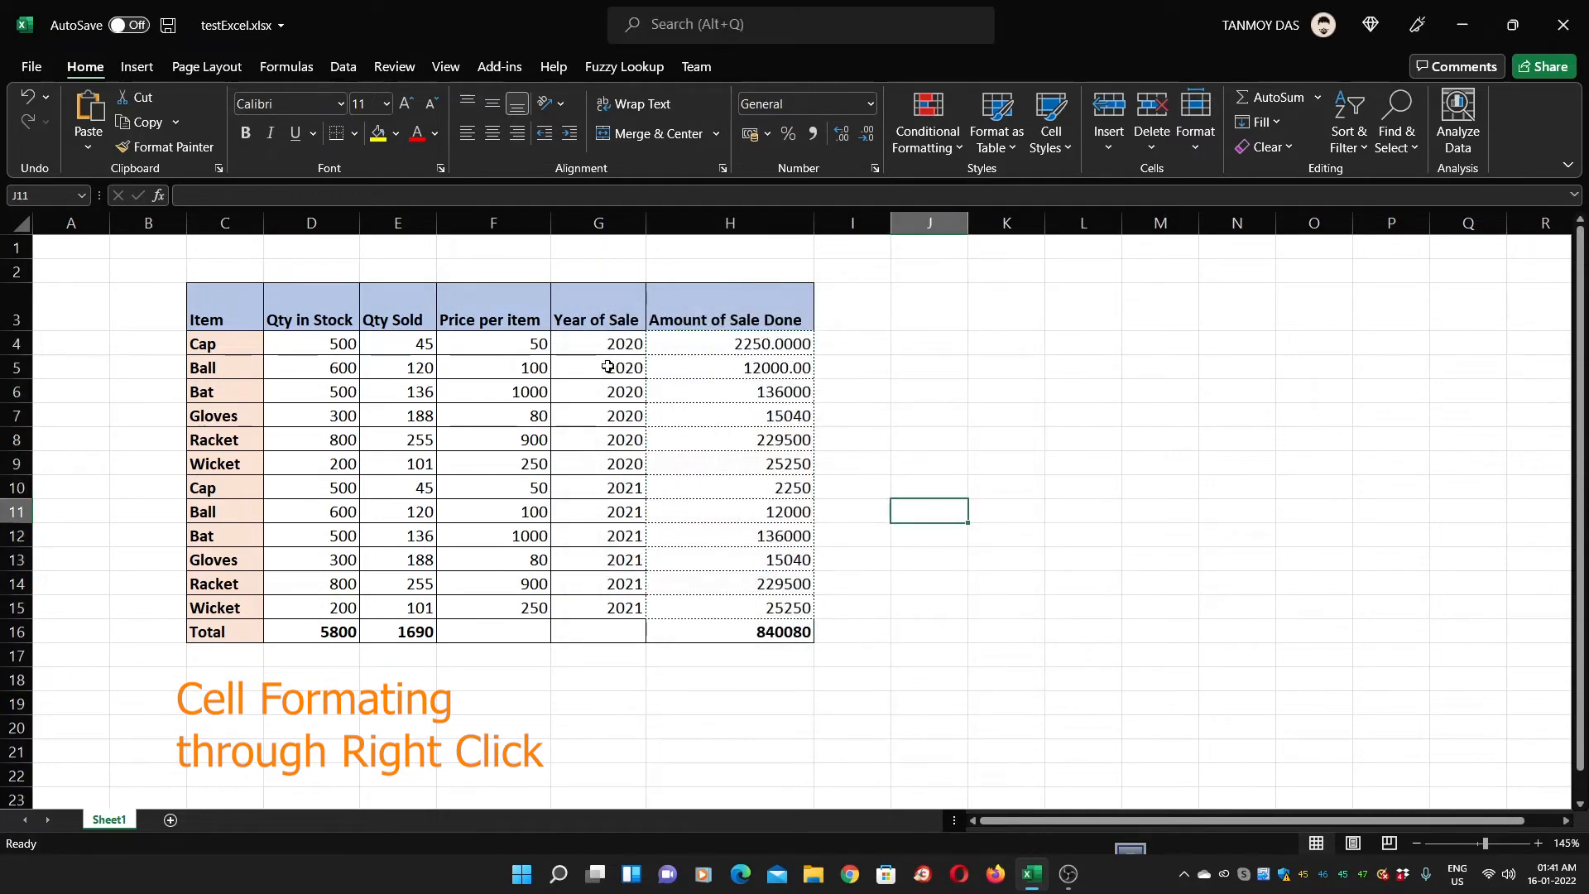
# Give the sale amounts H4:H15 a light peach background fill through Format Cells
pyautogui.click(520, 340)
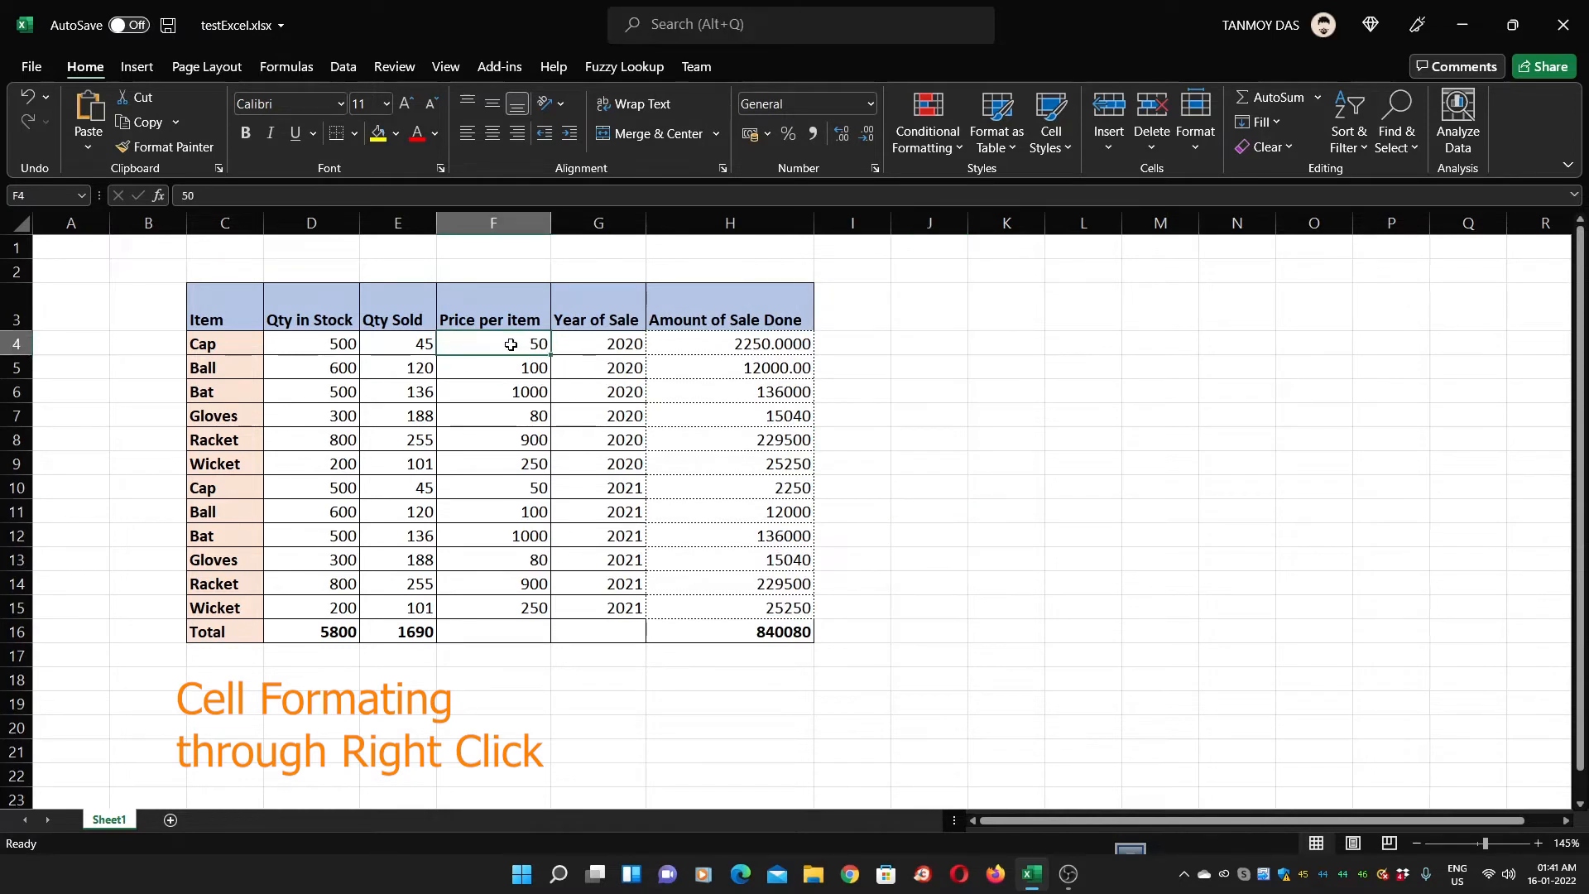
pyautogui.moveTo(696, 337); pyautogui.dragTo(737, 613)
pyautogui.moveTo(725, 372); pyautogui.dragTo(727, 600)
pyautogui.rightClick(722, 451)
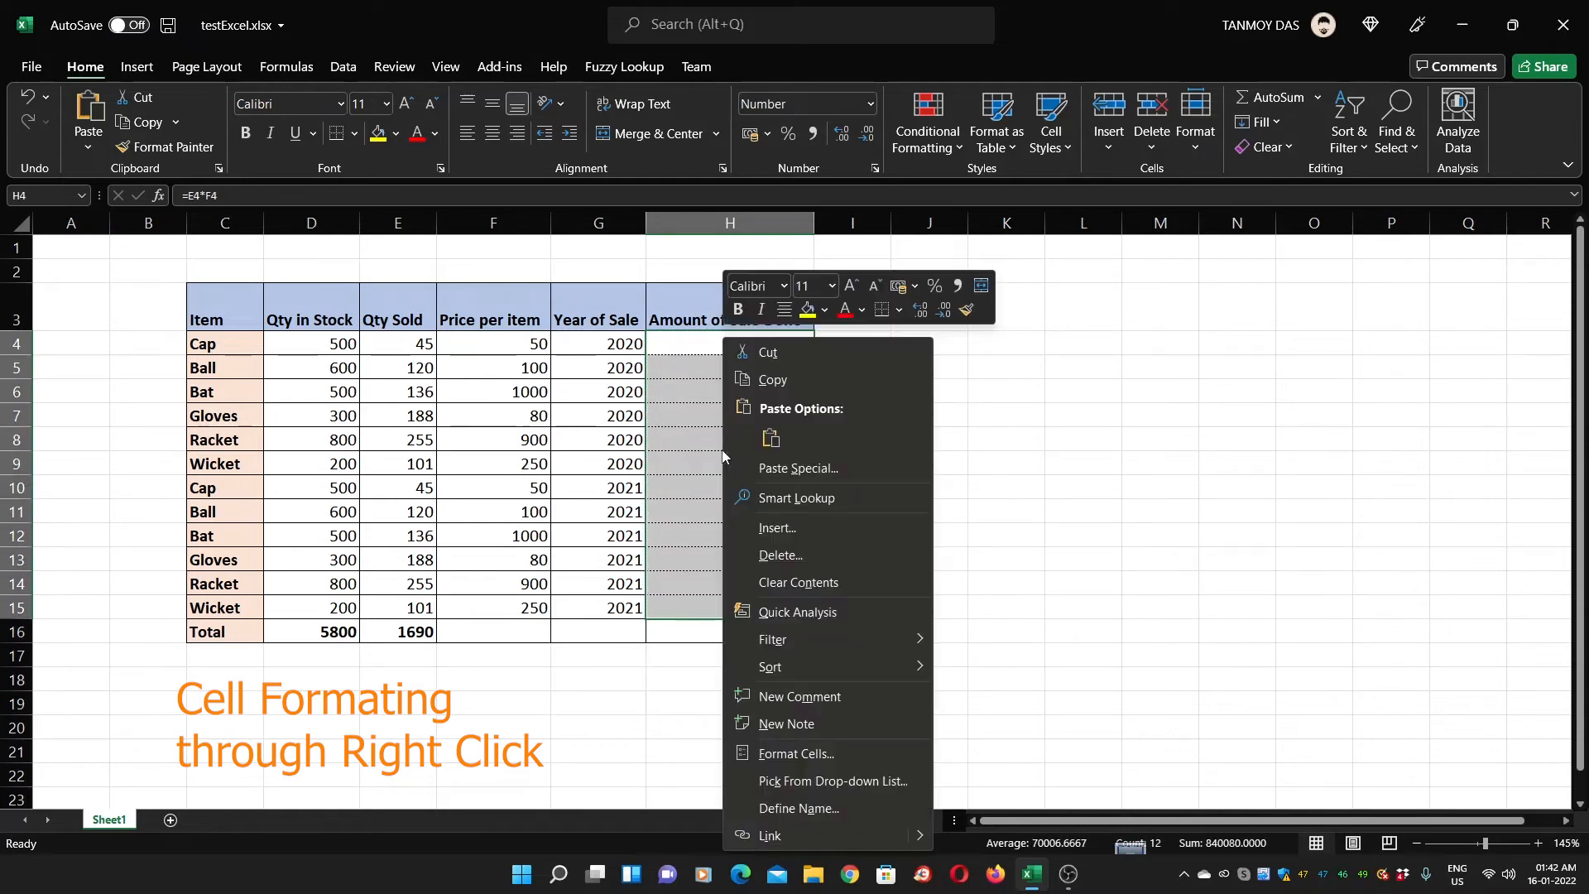
pyautogui.click(831, 752)
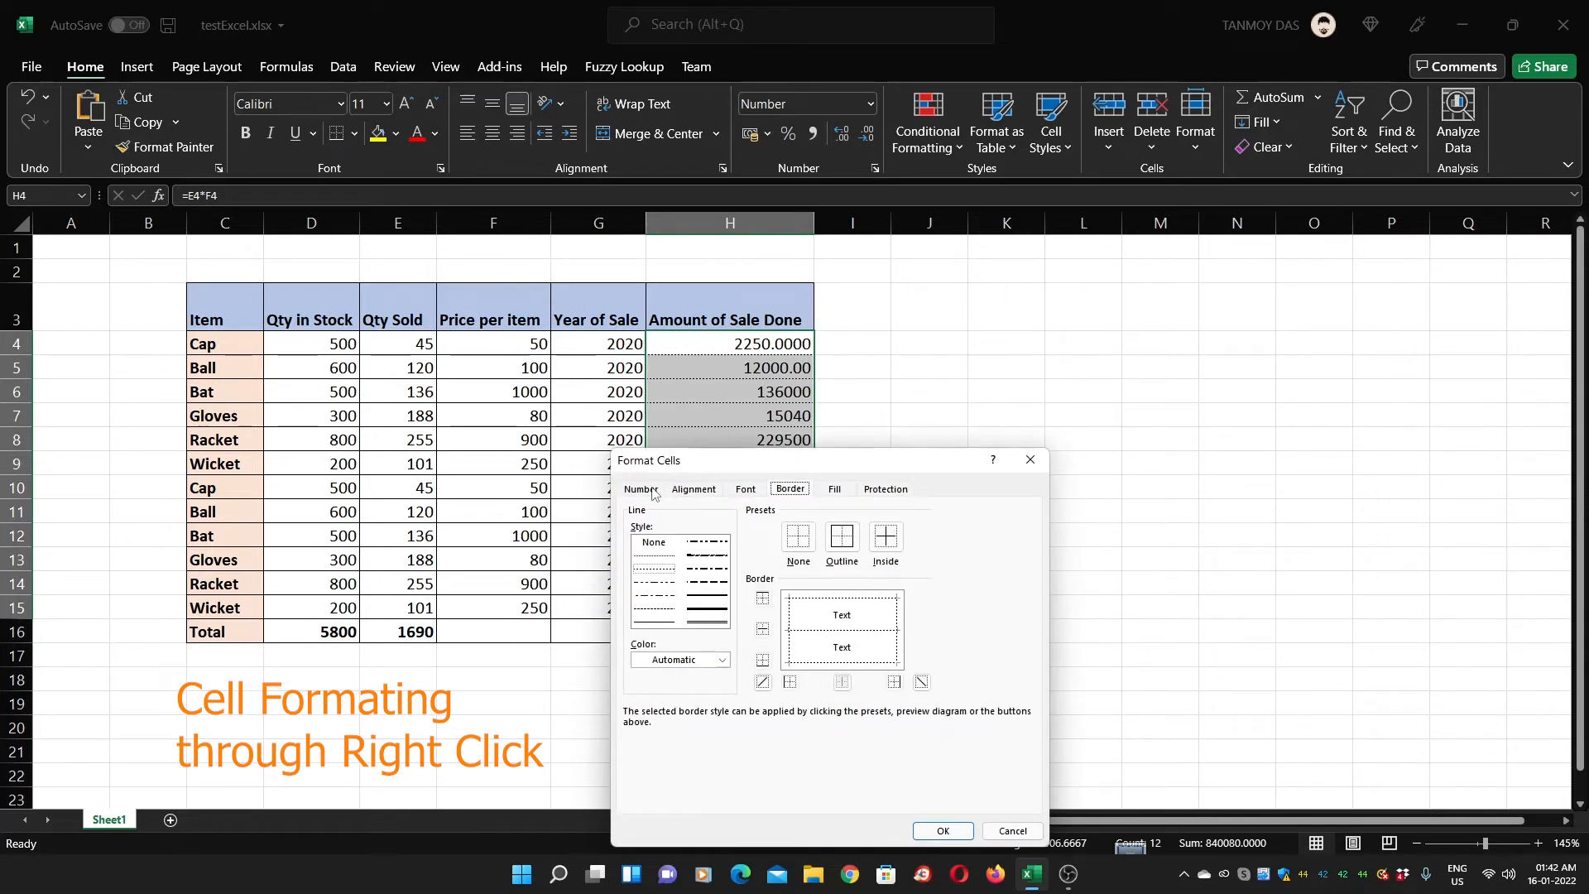
pyautogui.click(885, 489)
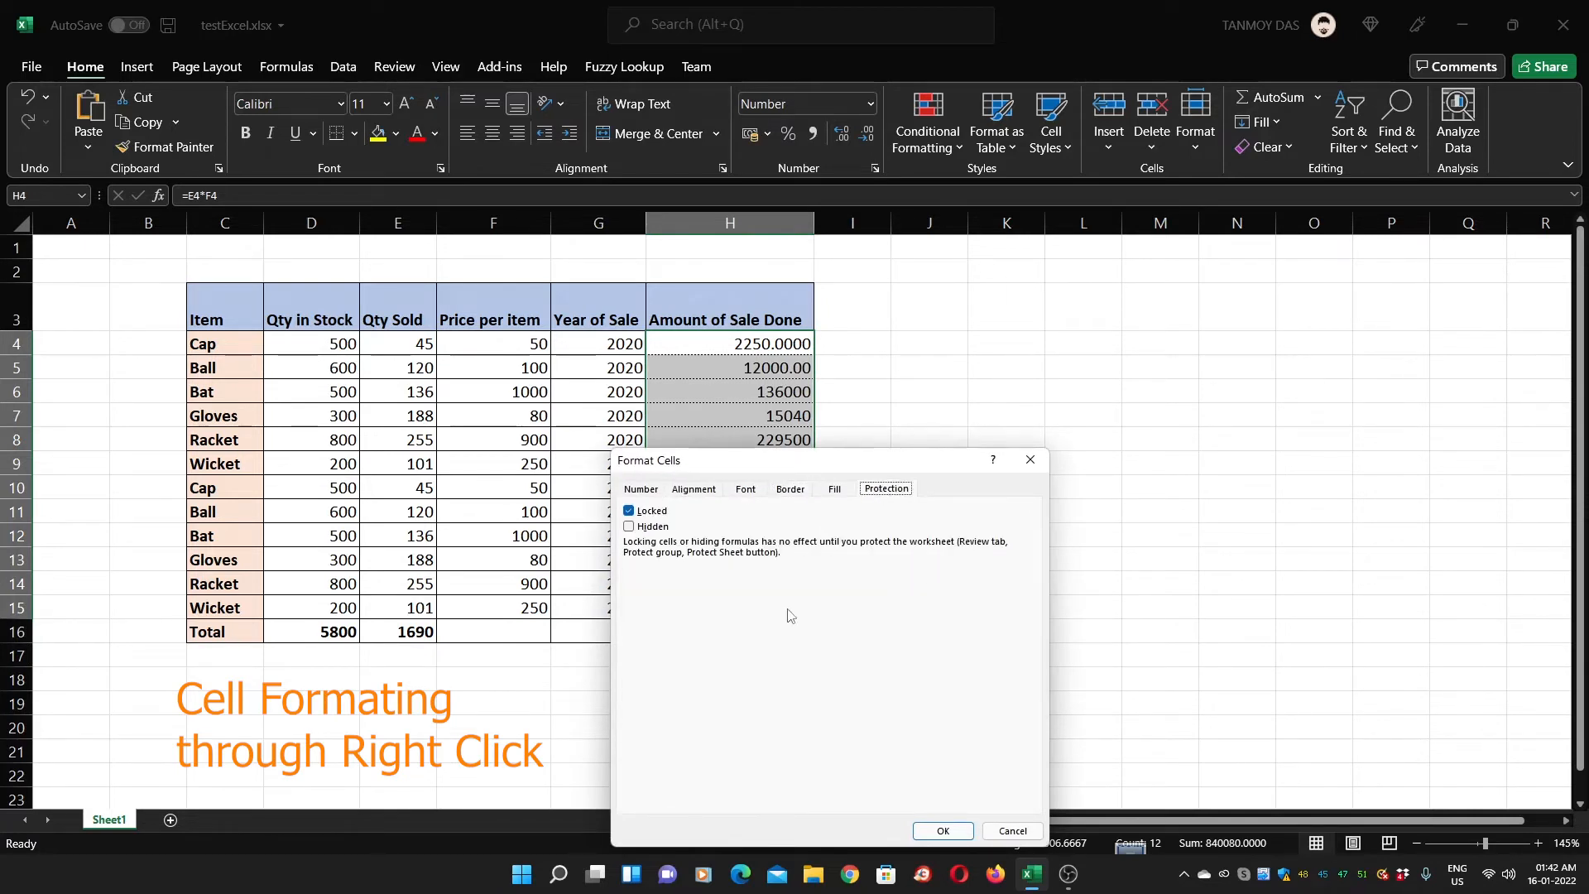
pyautogui.moveTo(755, 472); pyautogui.dragTo(947, 371)
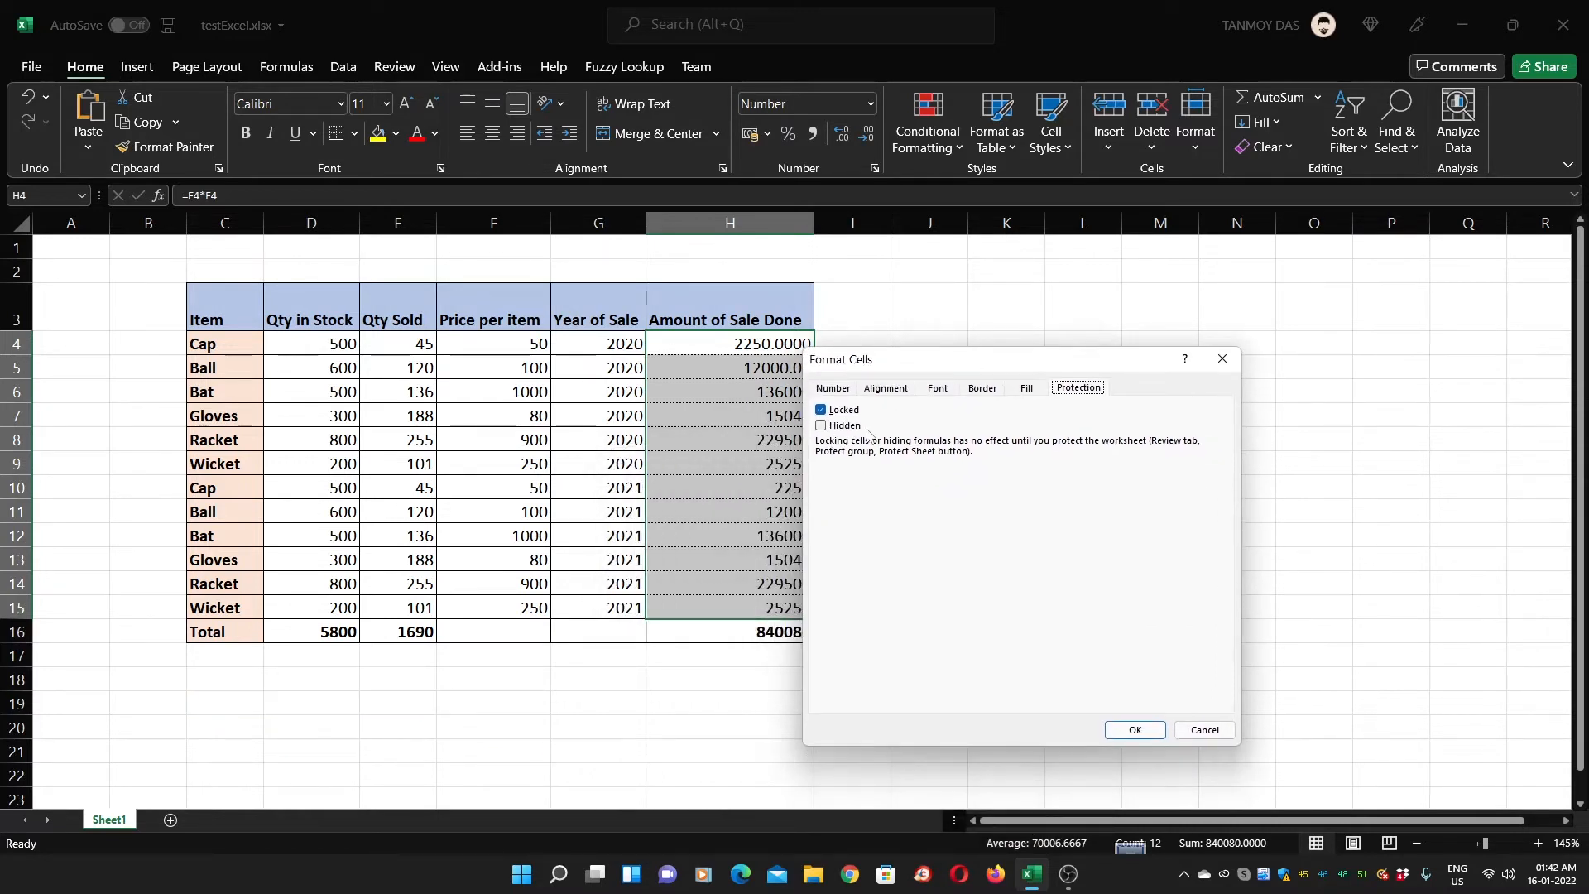
pyautogui.click(1029, 393)
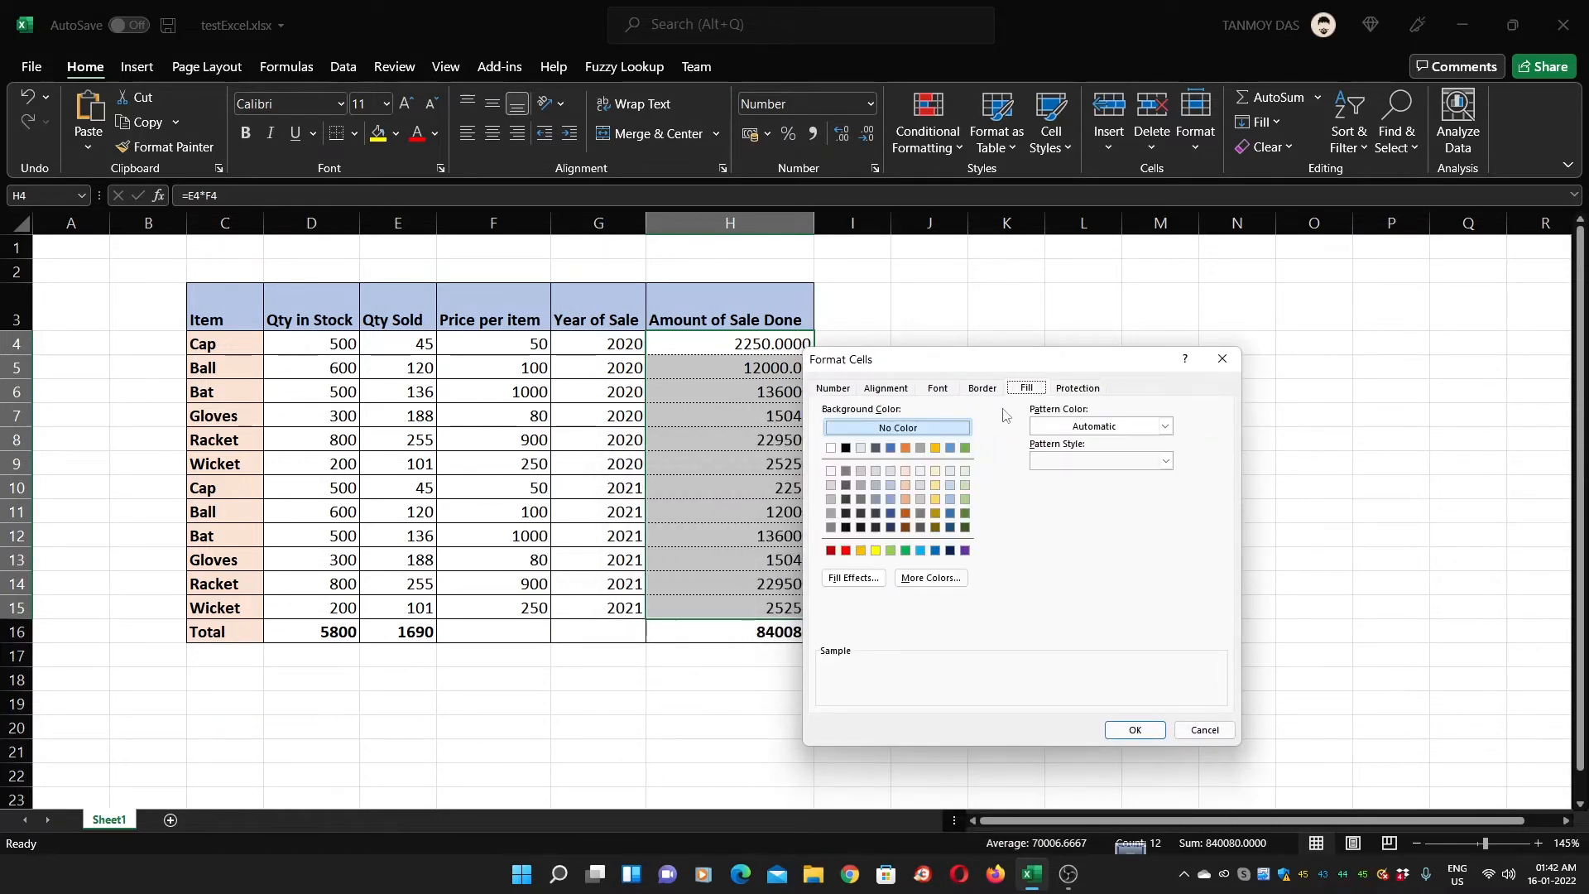
pyautogui.click(907, 487)
pyautogui.click(1135, 730)
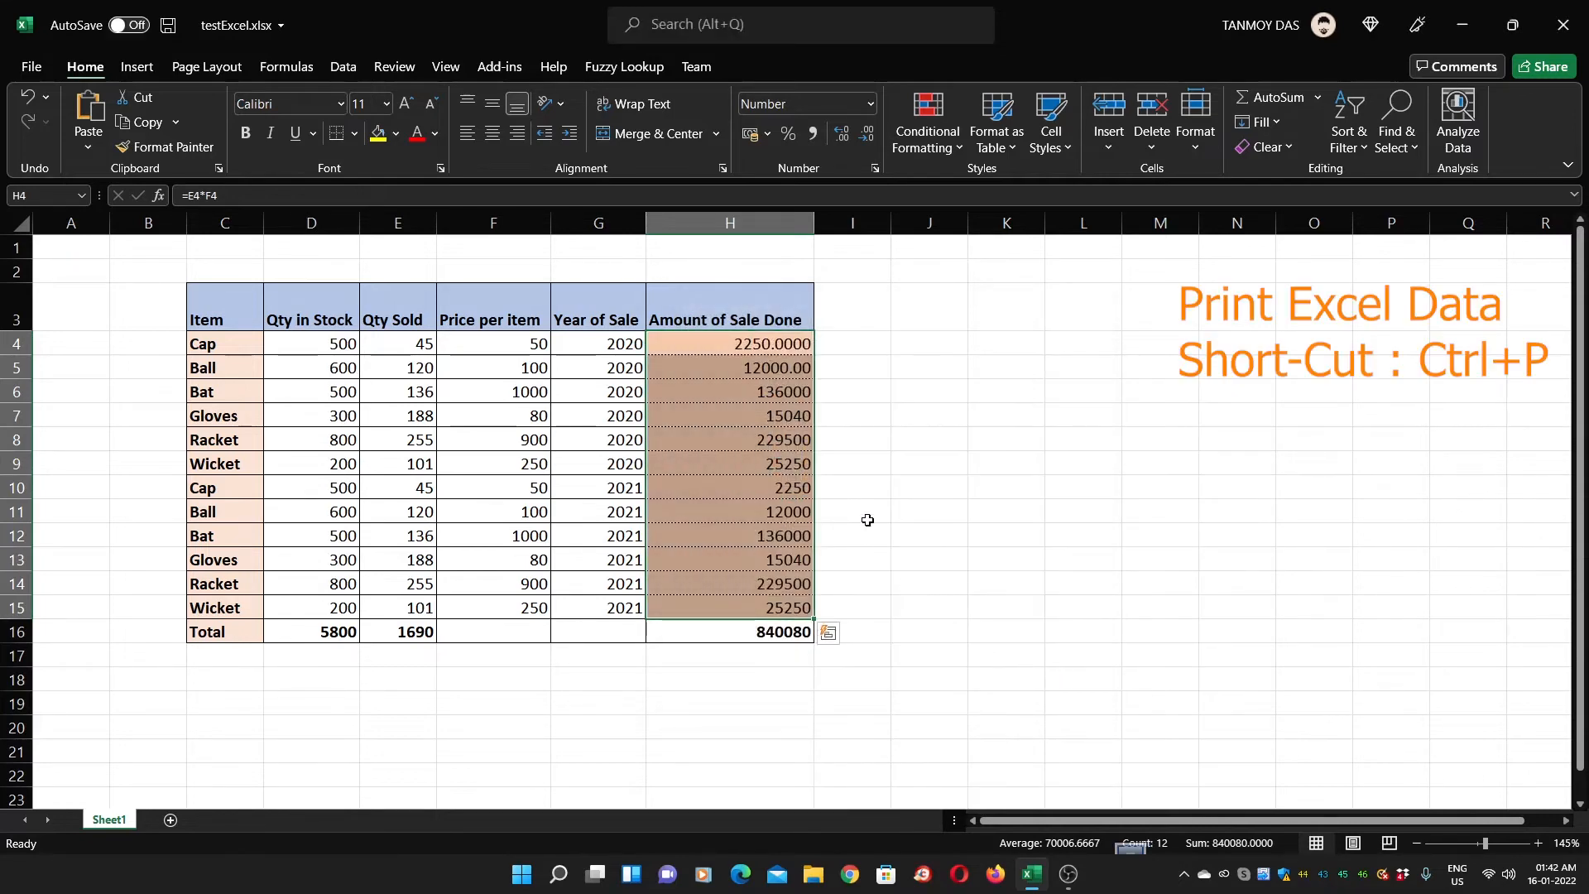
pyautogui.click(866, 519)
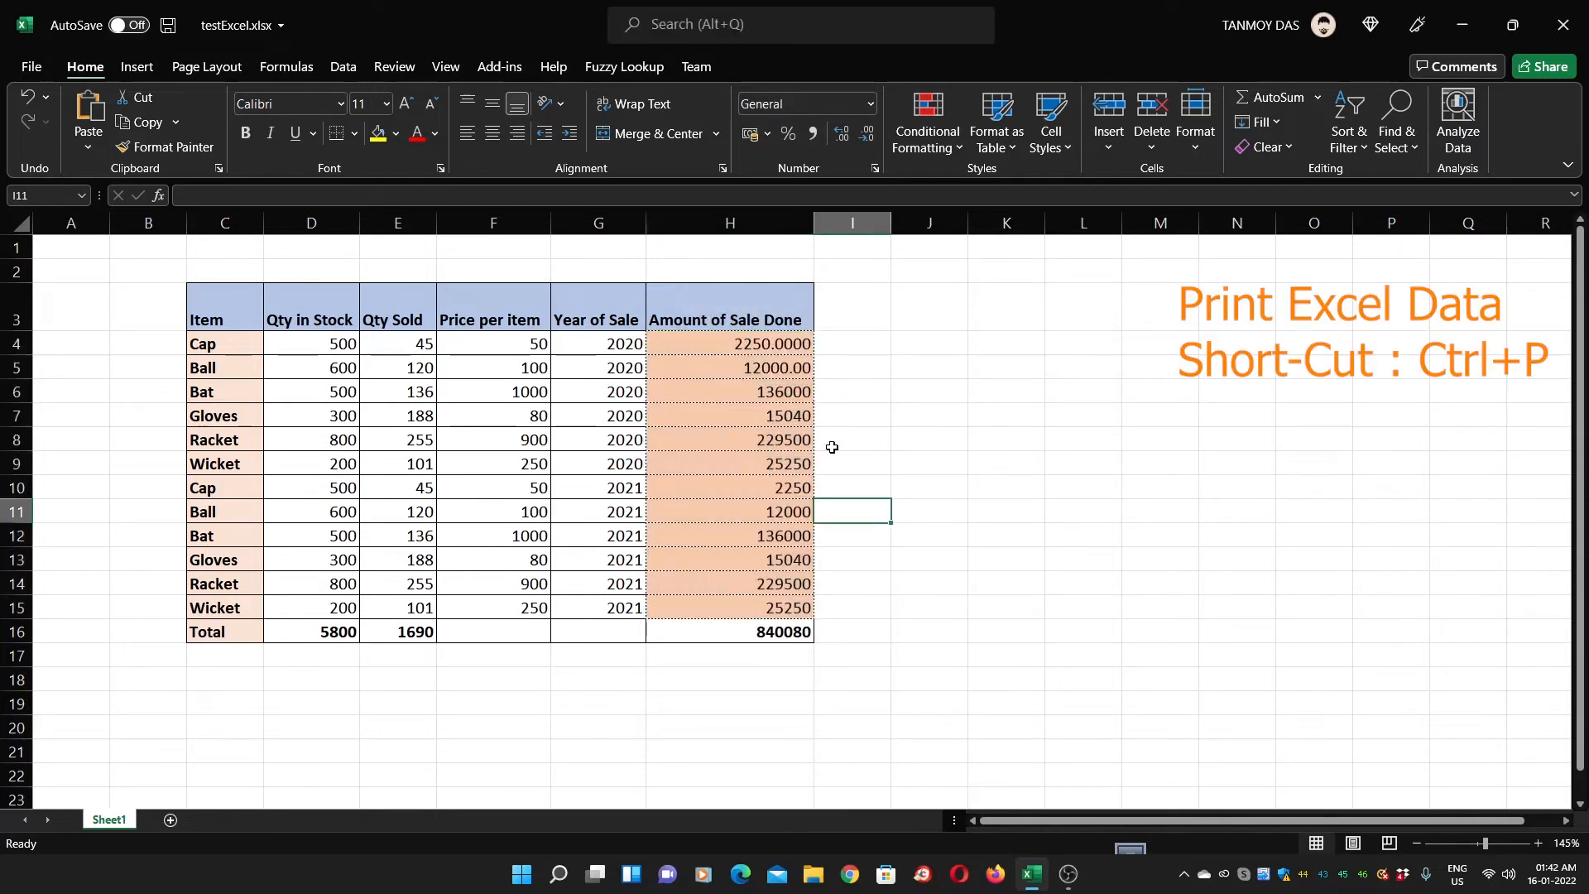
# Select the table C3:H16 and open its print preview
pyautogui.click(217, 295)
pyautogui.moveTo(217, 295); pyautogui.dragTo(723, 635)
pyautogui.click(858, 482)
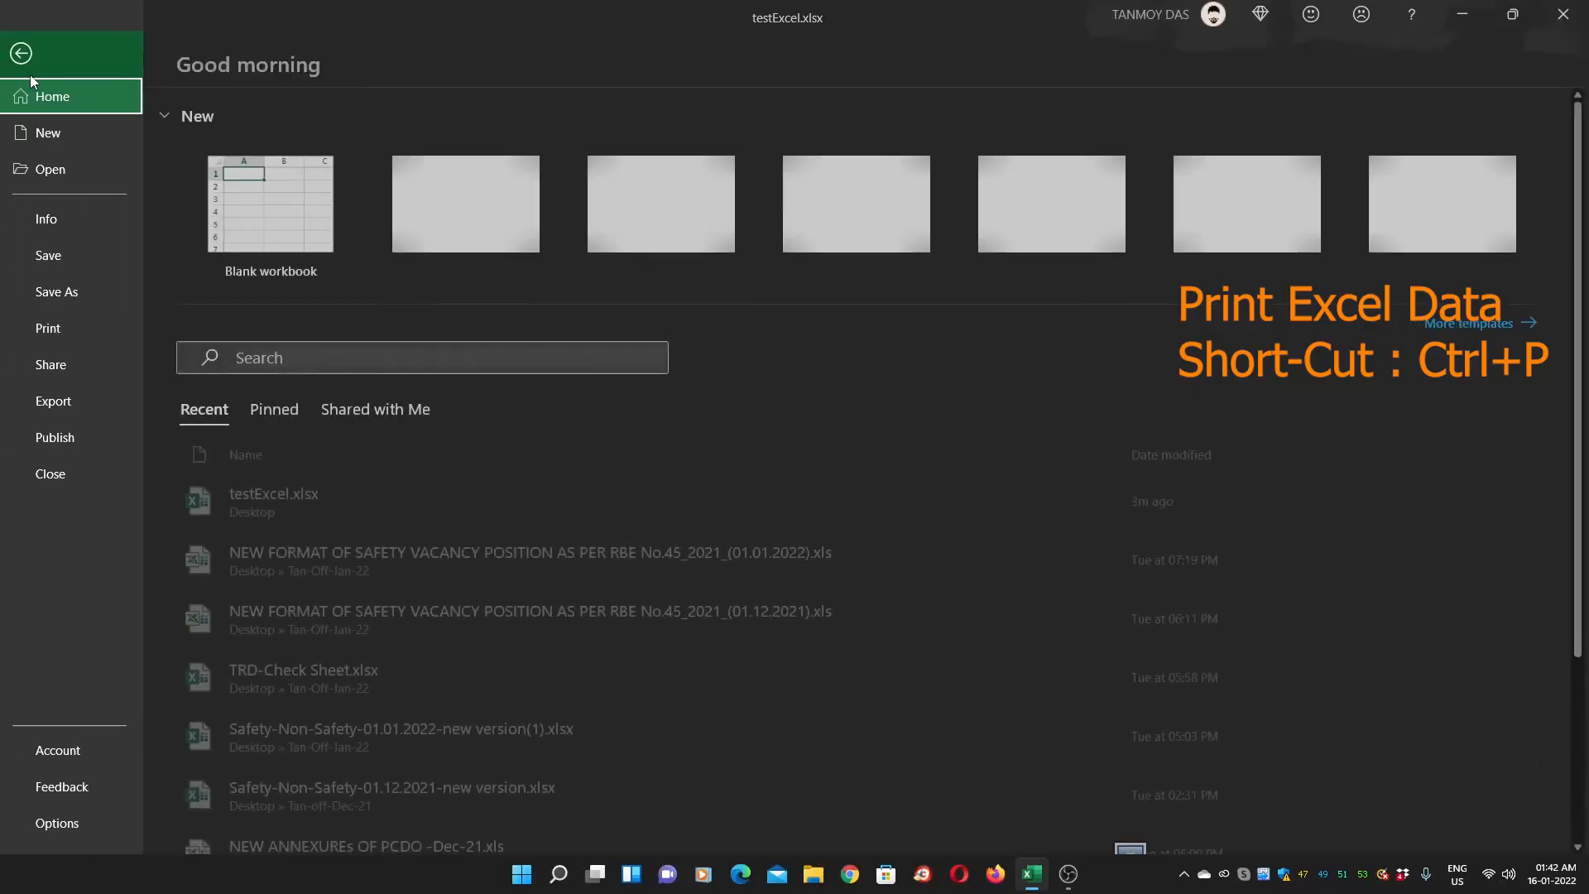
pyautogui.click(33, 73)
pyautogui.click(51, 327)
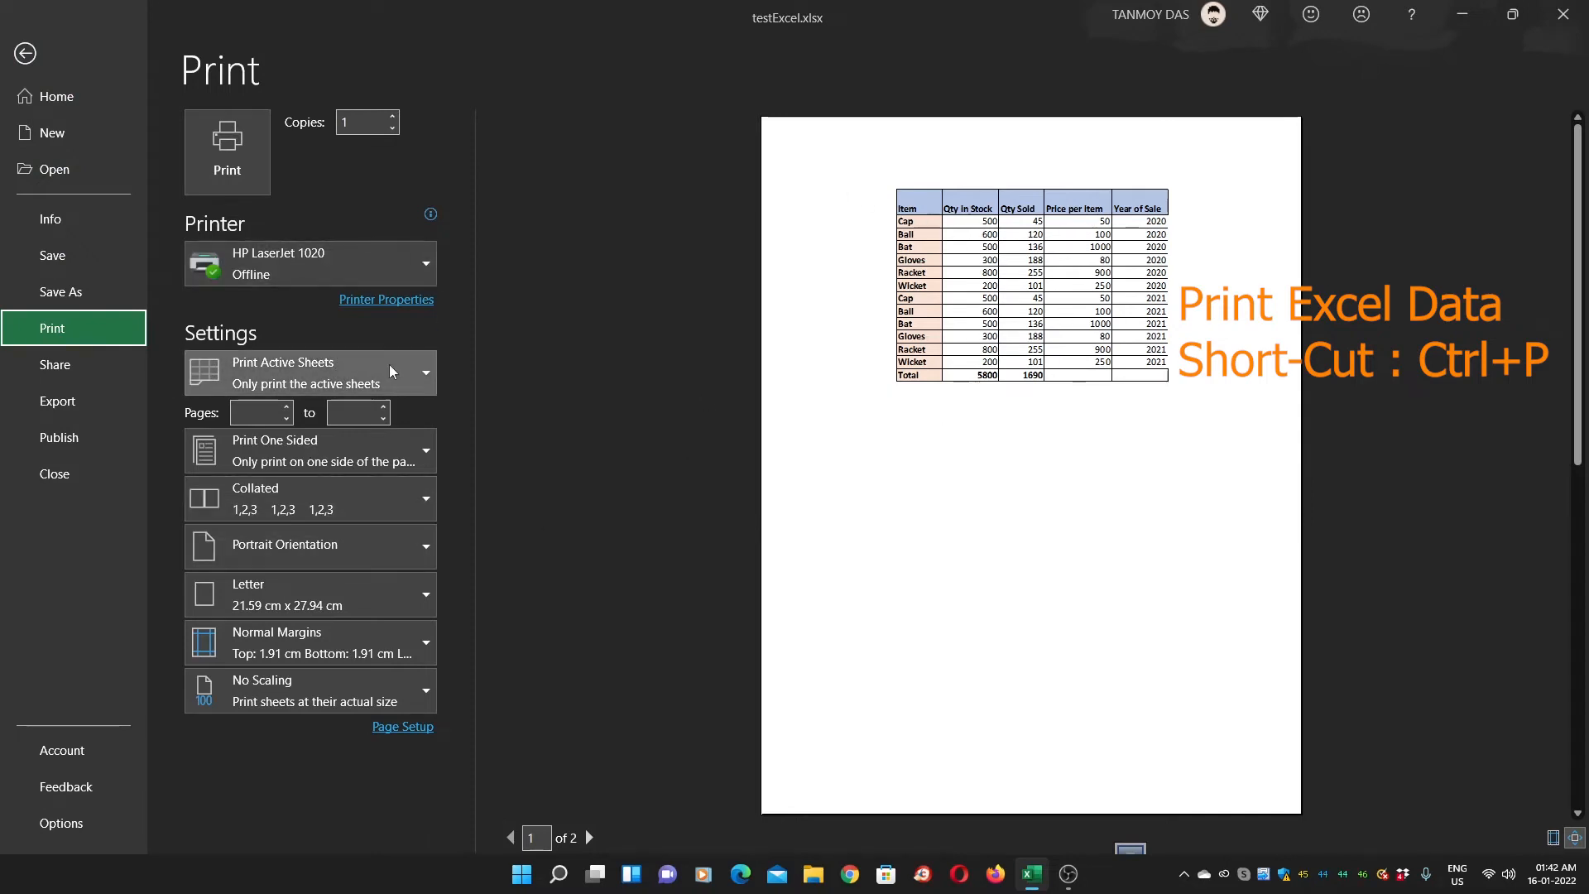
# Set the printout to landscape orientation on A4 paper
pyautogui.click(395, 543)
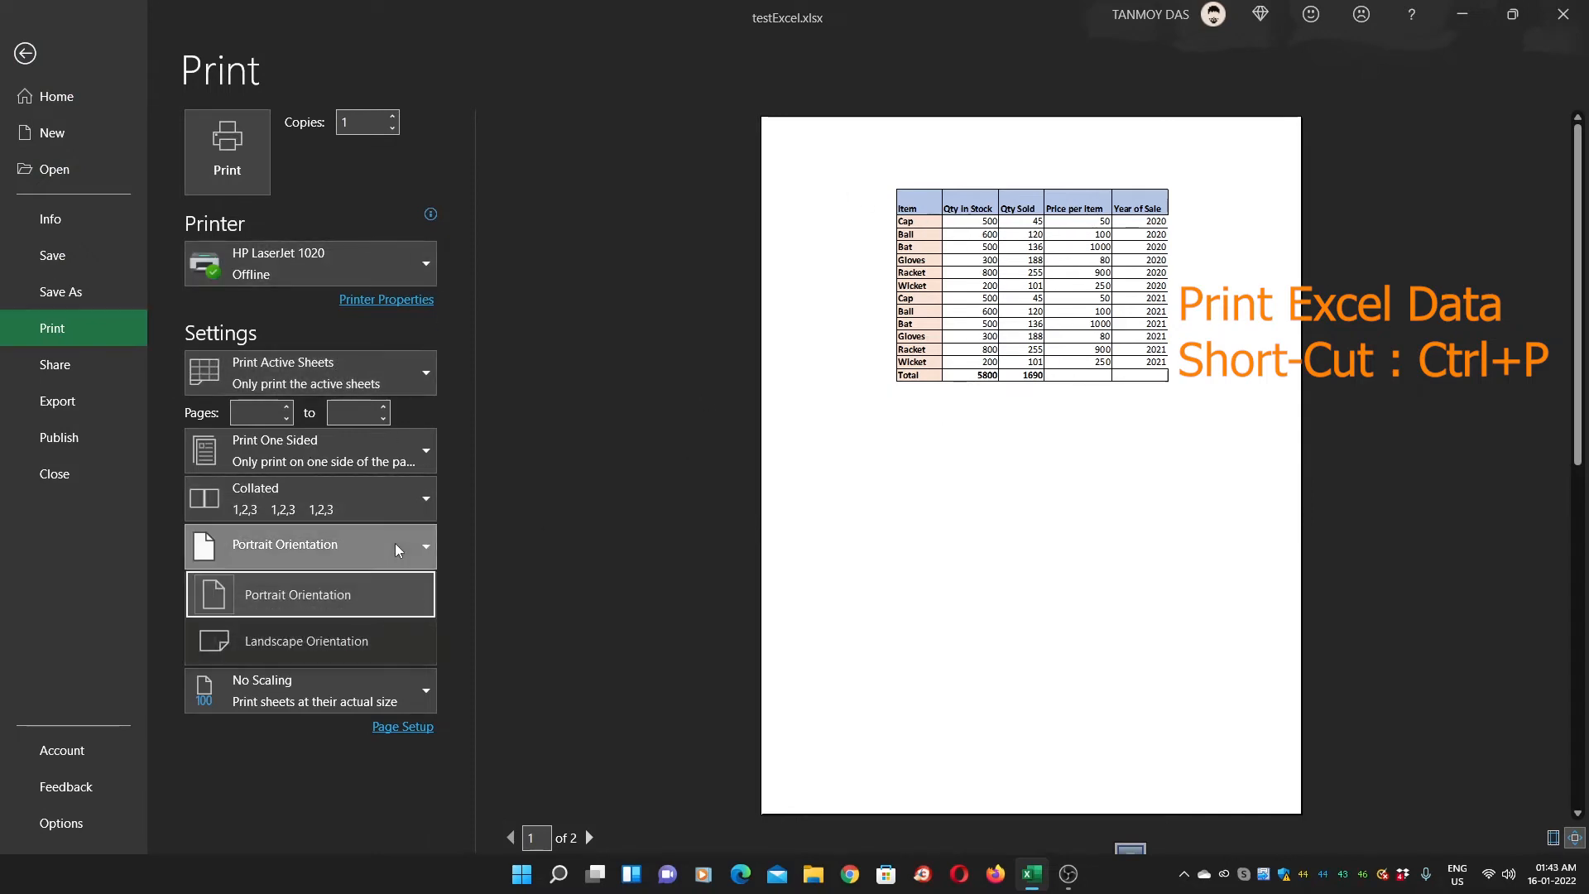
pyautogui.click(370, 642)
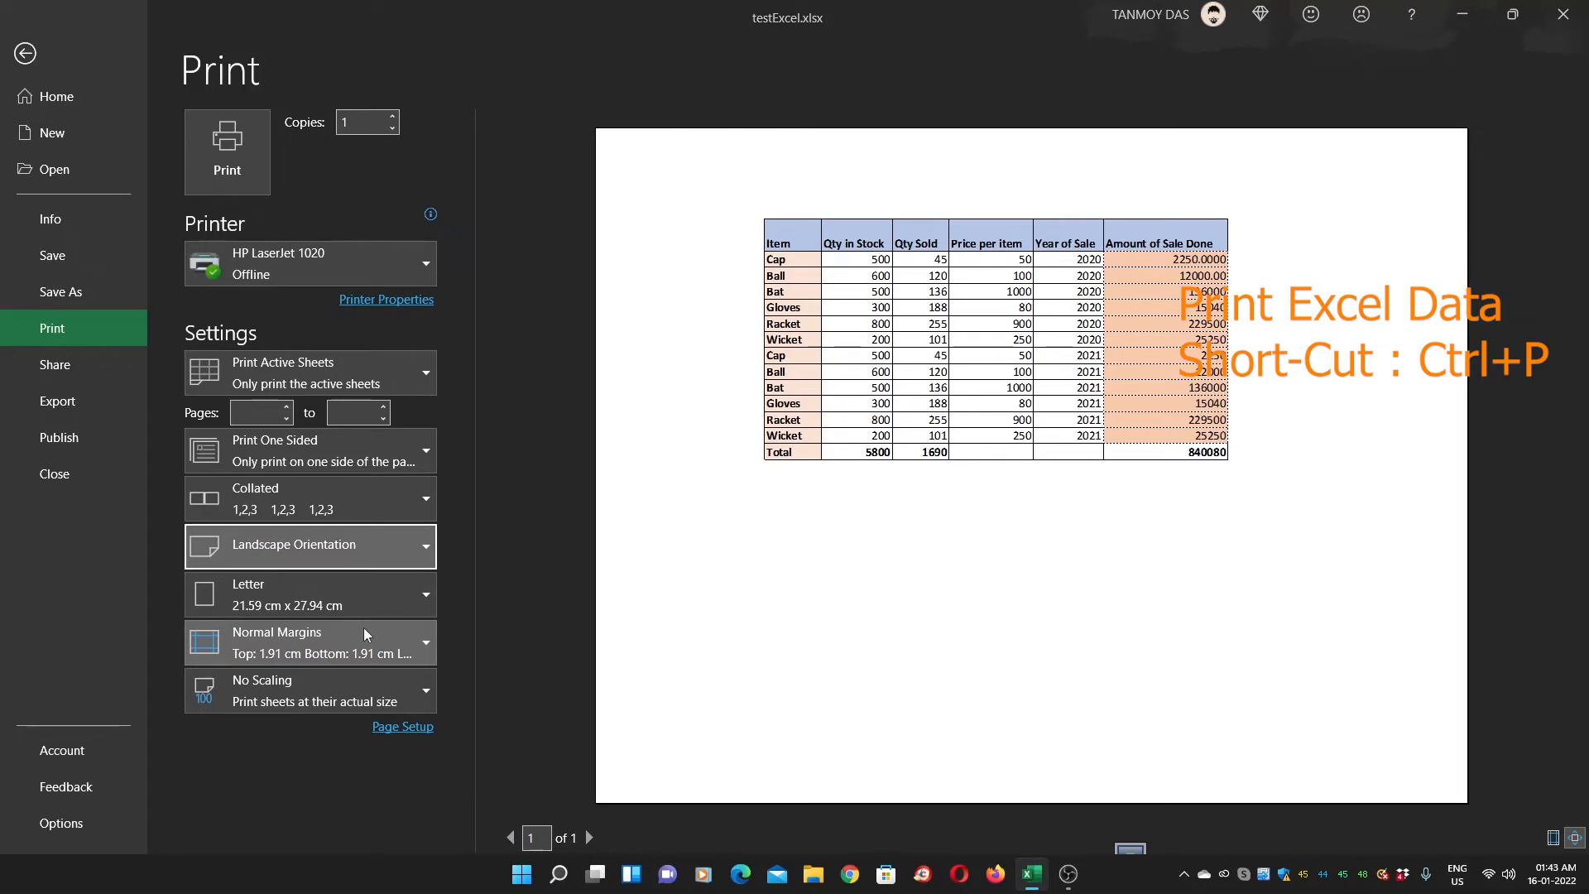
pyautogui.click(346, 589)
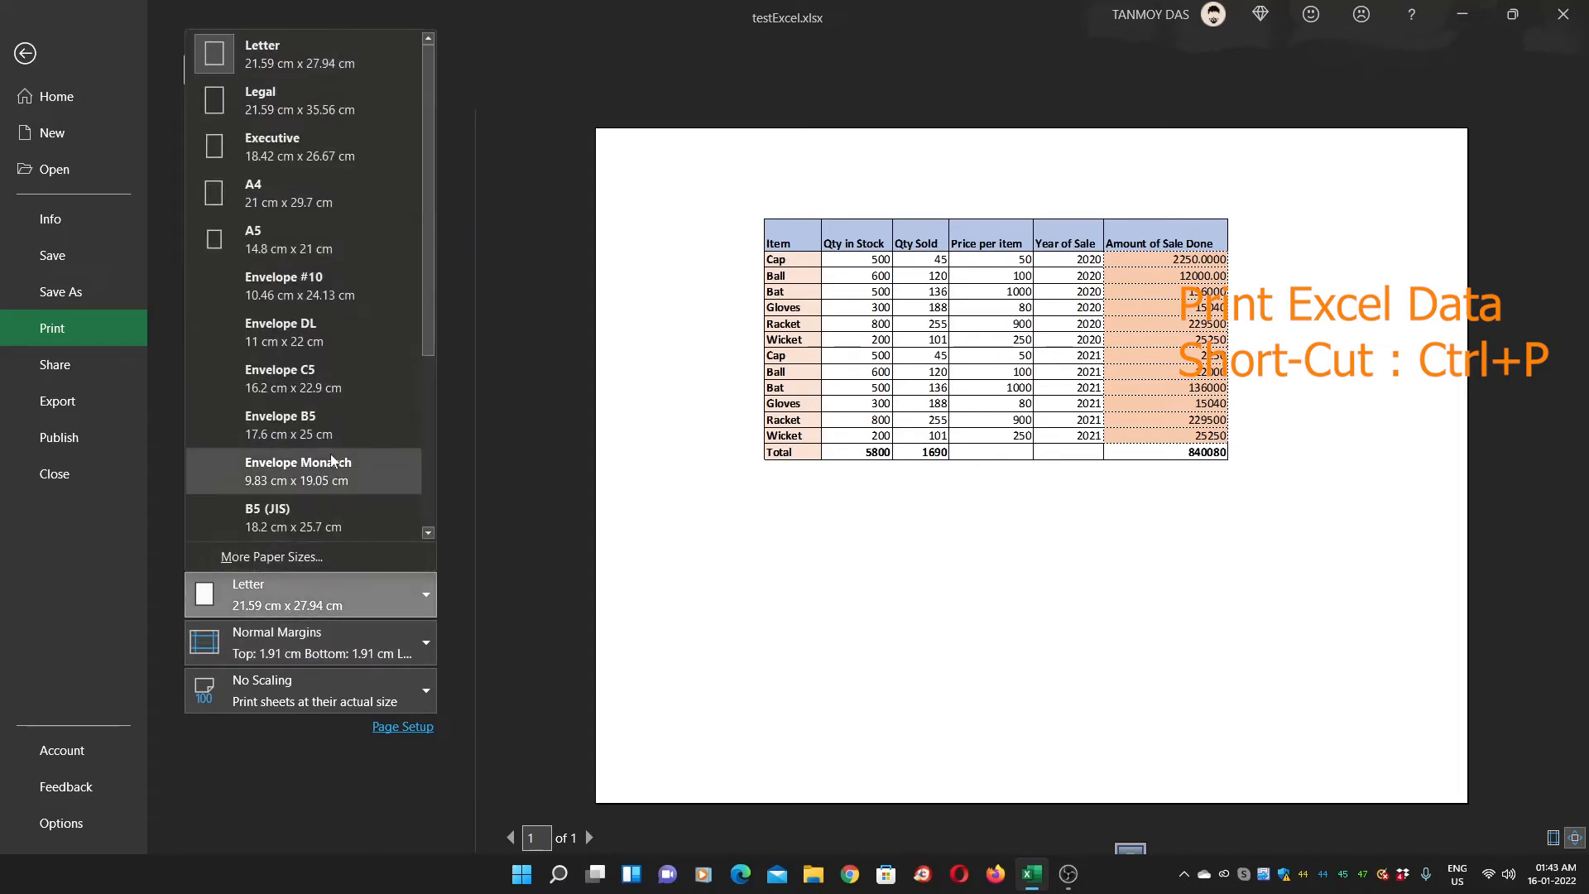
pyautogui.click(288, 192)
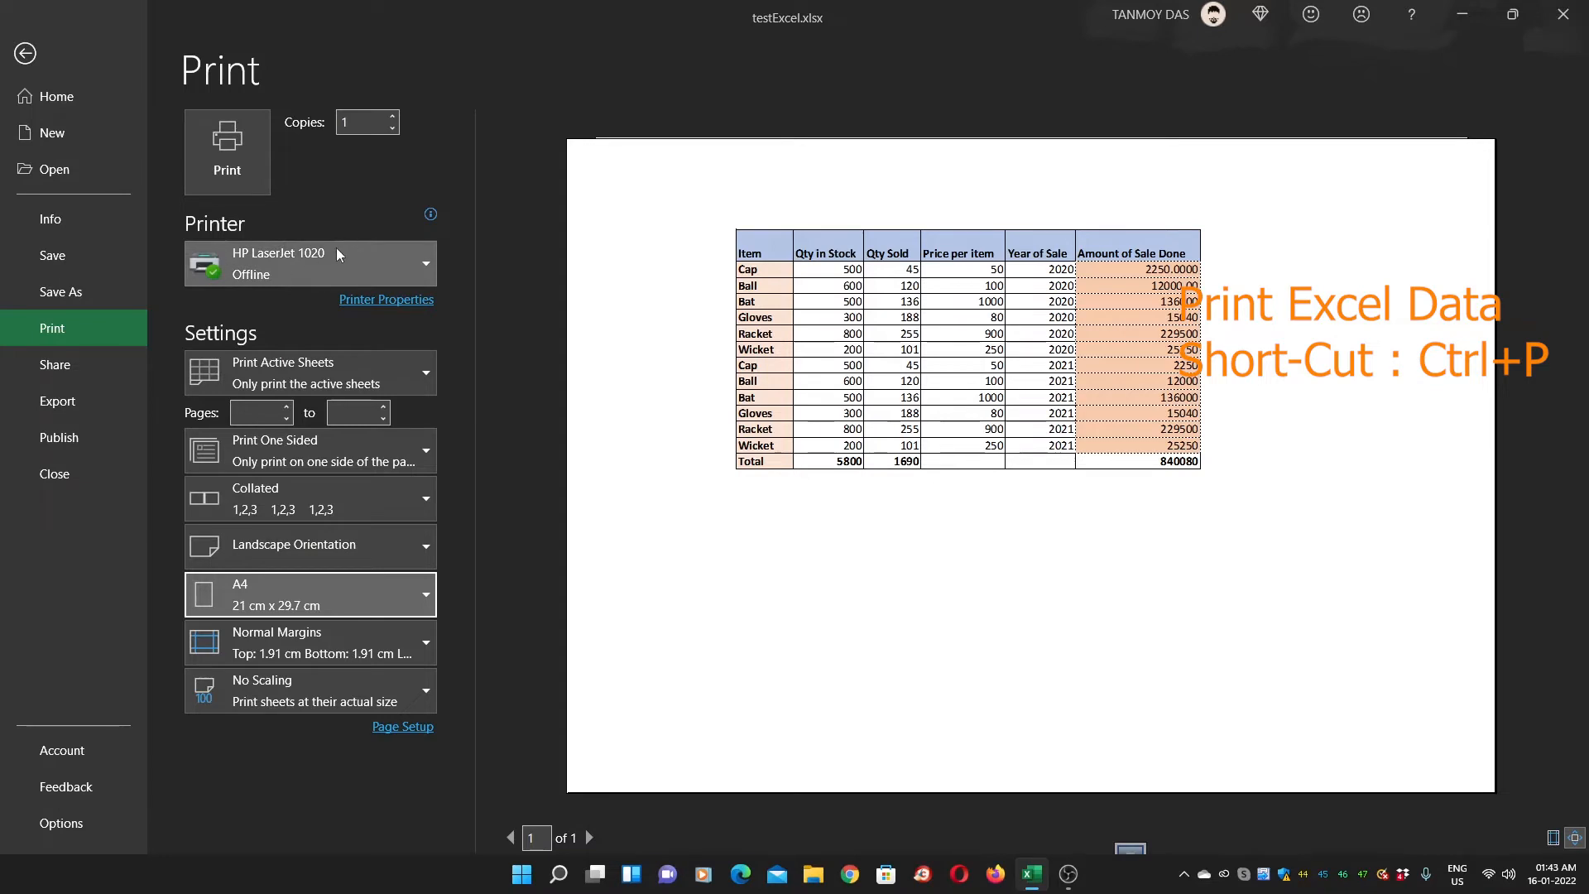
# Choose Microsoft Print to PDF as the printer and return to the worksheet
pyautogui.moveTo(311, 264)
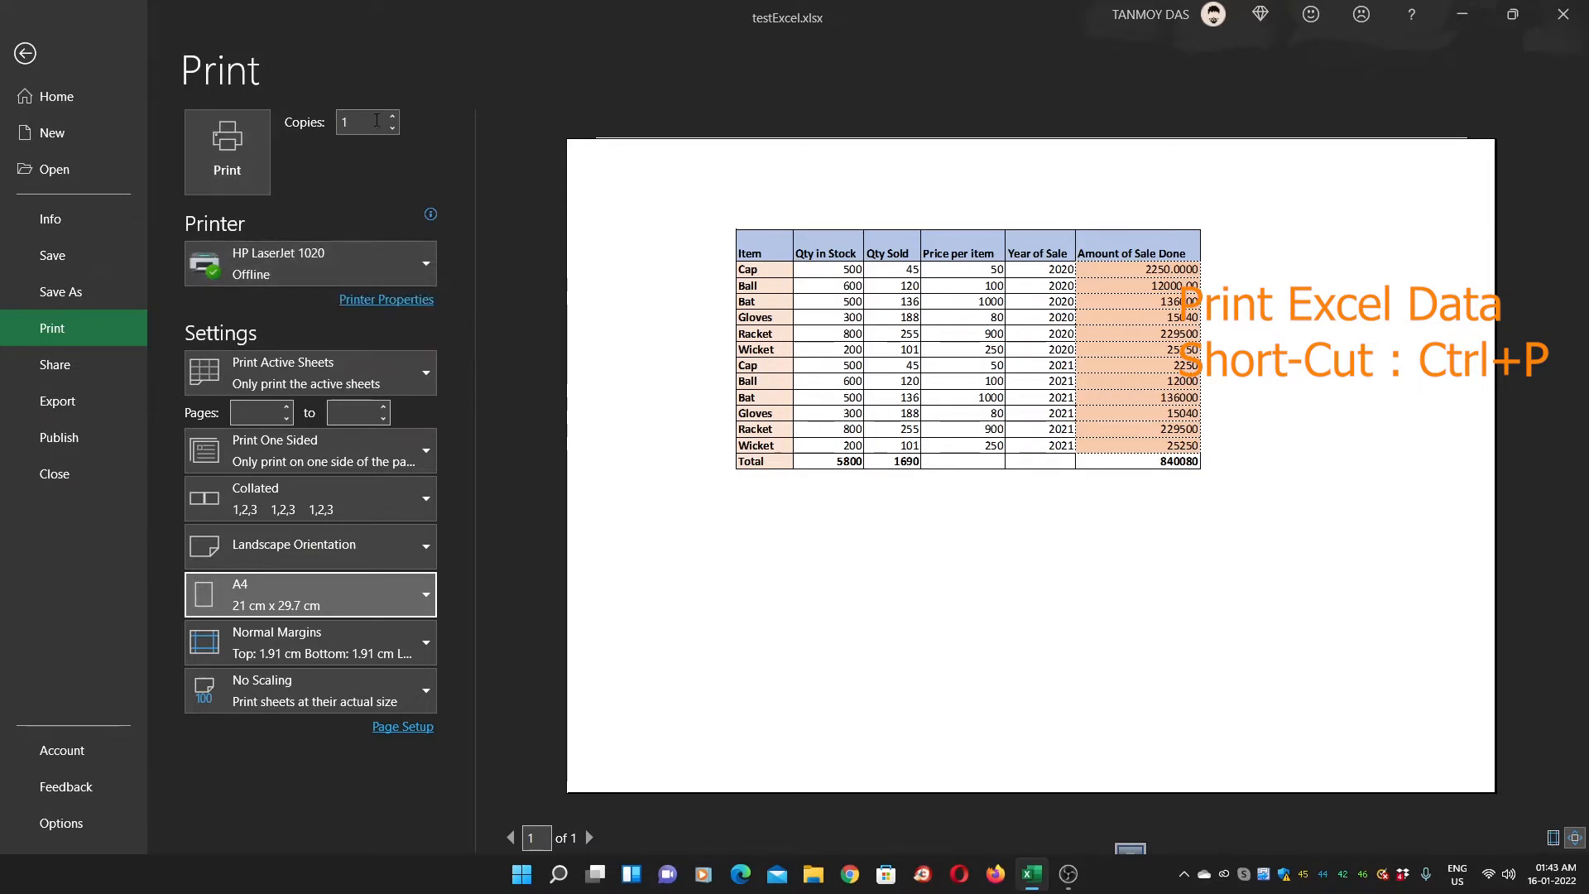
pyautogui.click(321, 261)
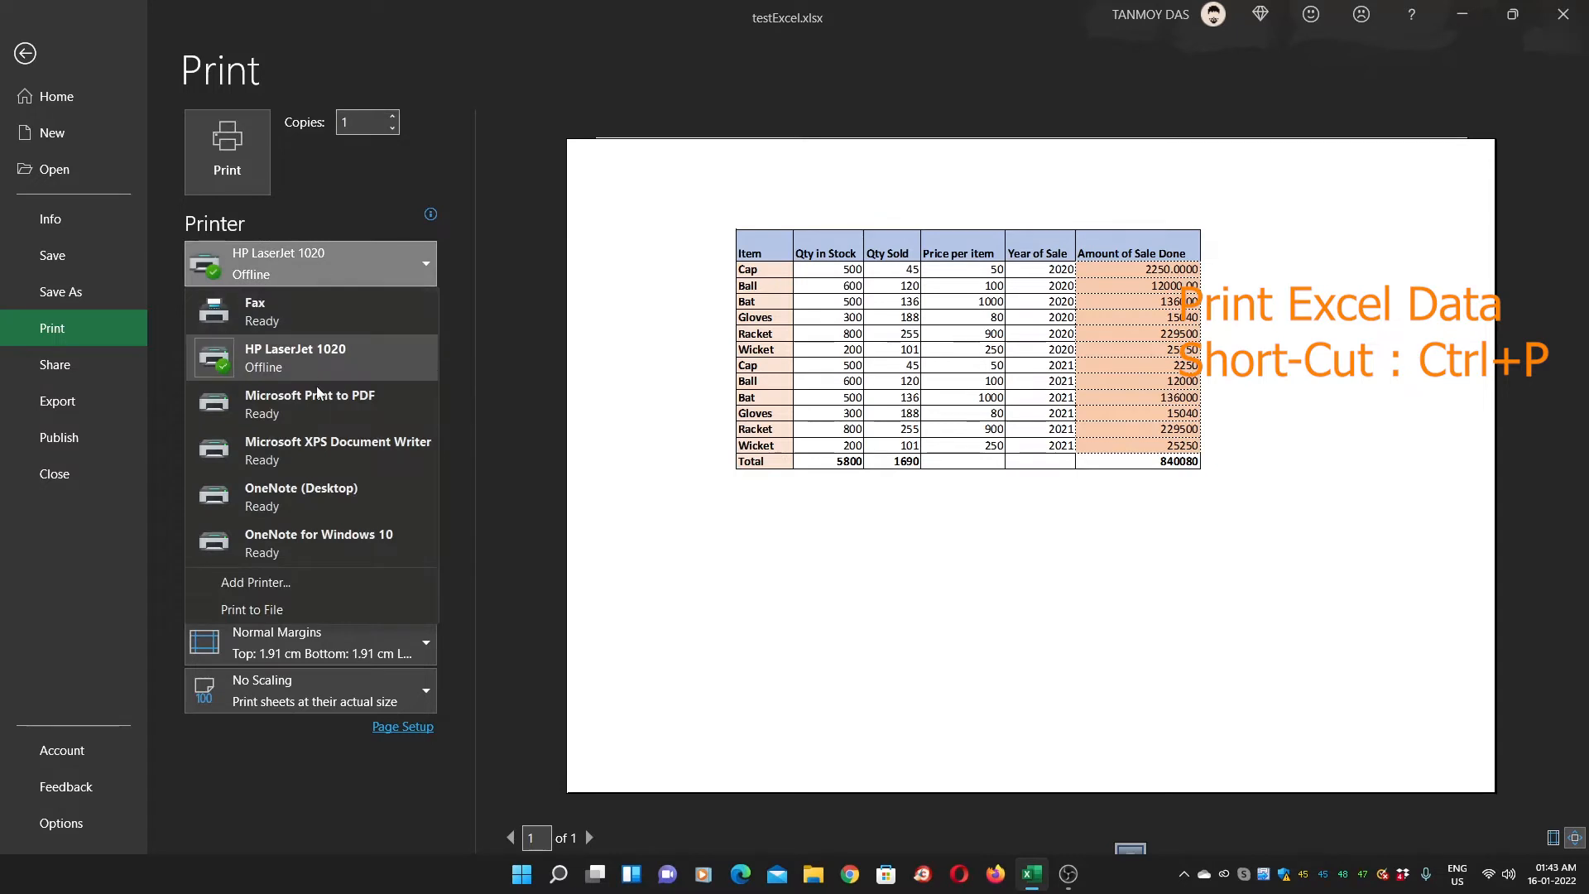
pyautogui.click(334, 395)
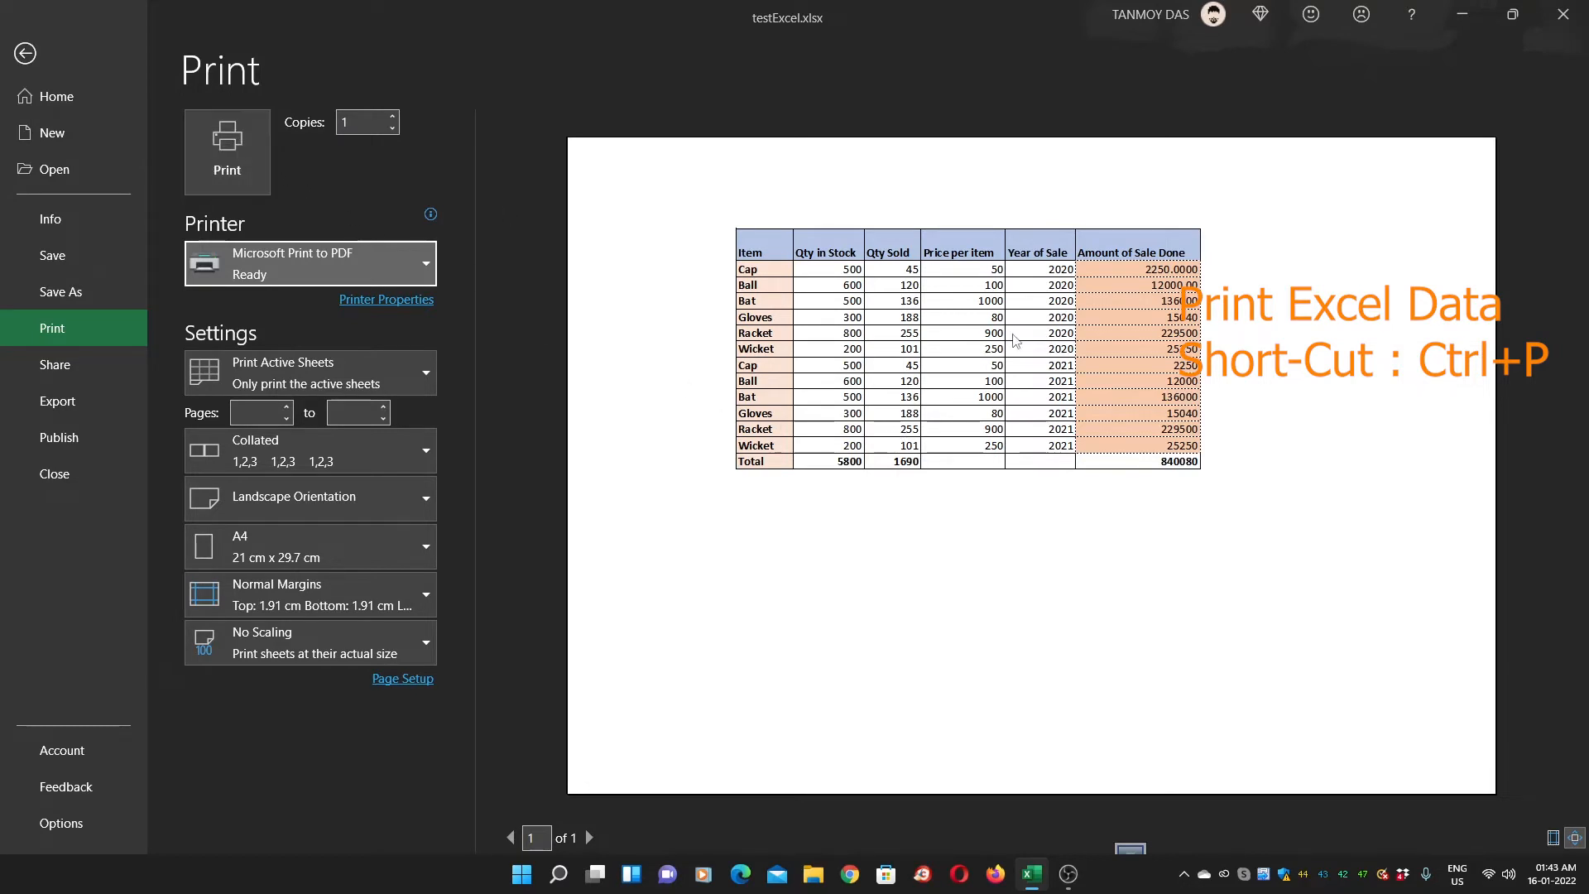
pyautogui.click(24, 54)
pyautogui.click(497, 416)
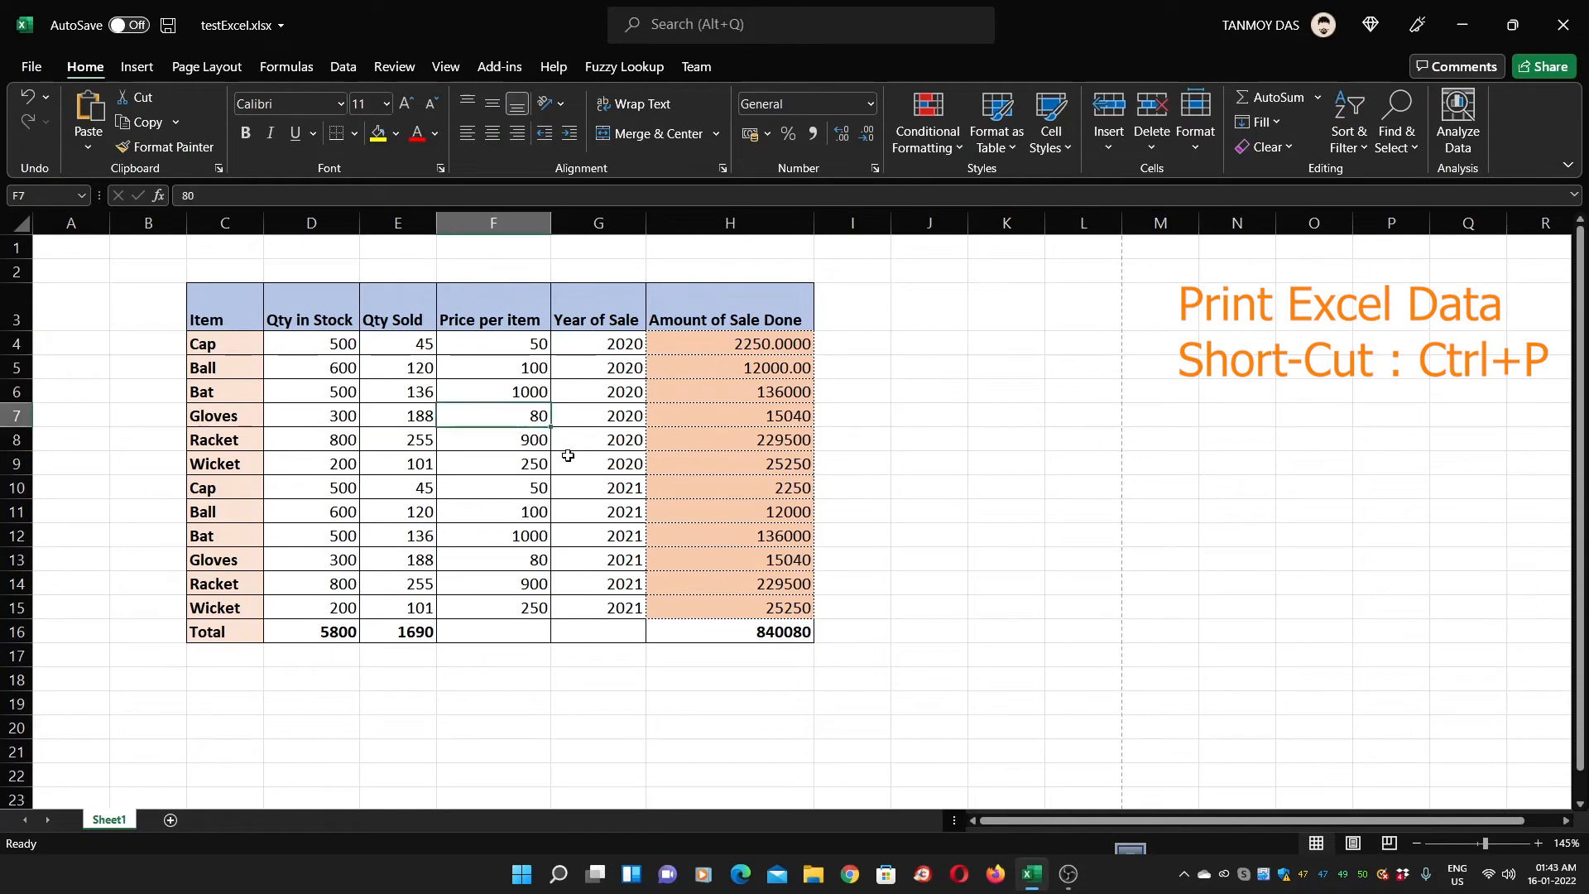
pyautogui.moveTo(754, 427); pyautogui.dragTo(755, 464)
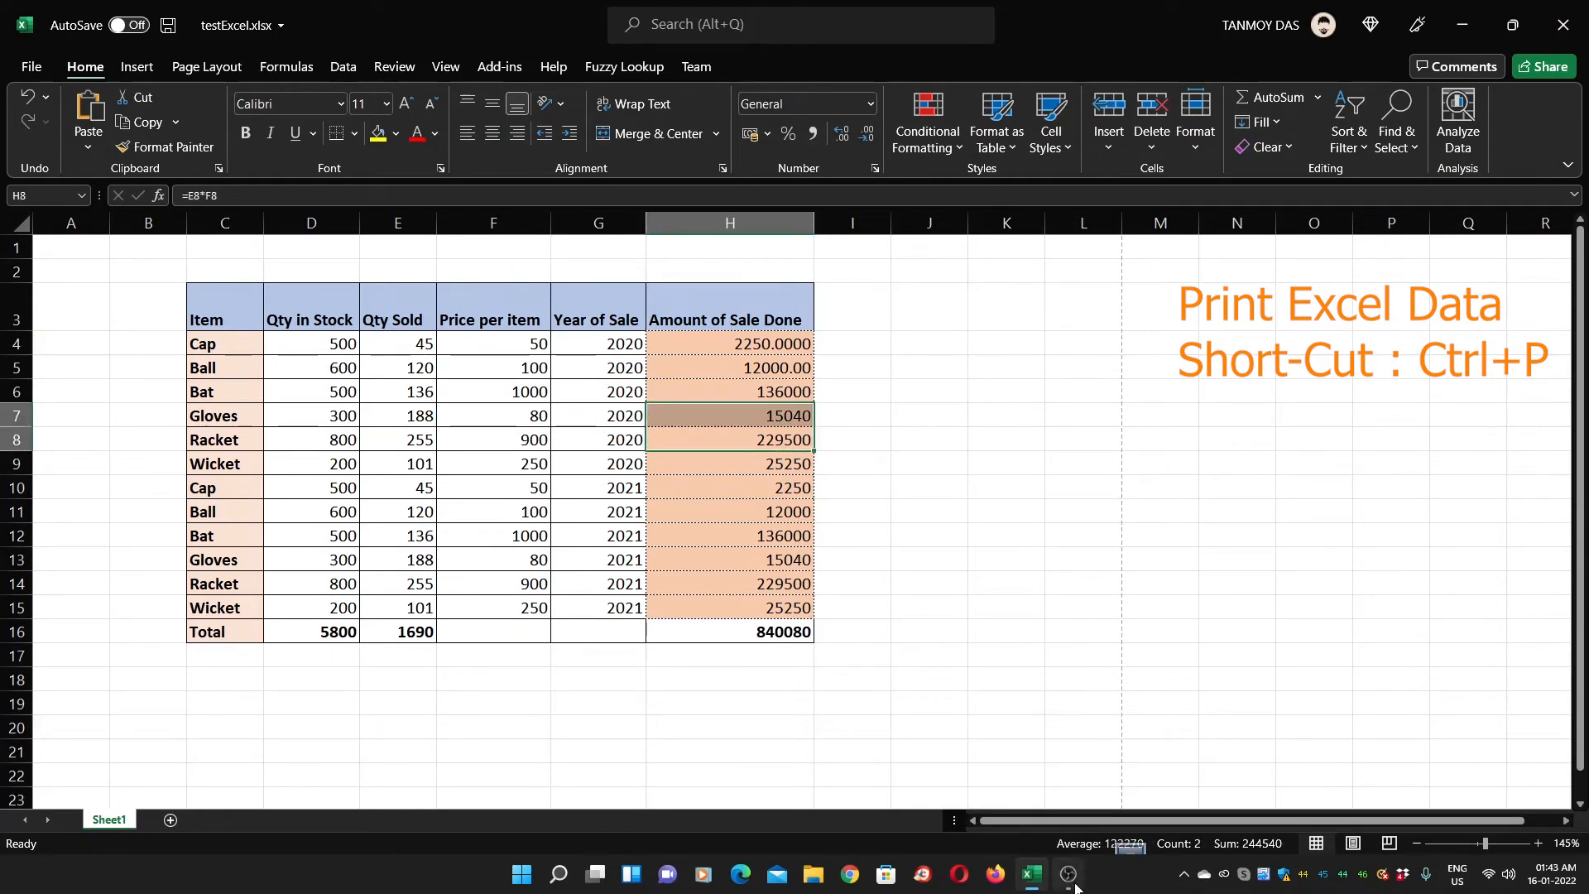
pyautogui.click(1076, 881)
# Enter =TODAY() in E15, retyping it to fix the #NAME? error
pyautogui.click(1449, 750)
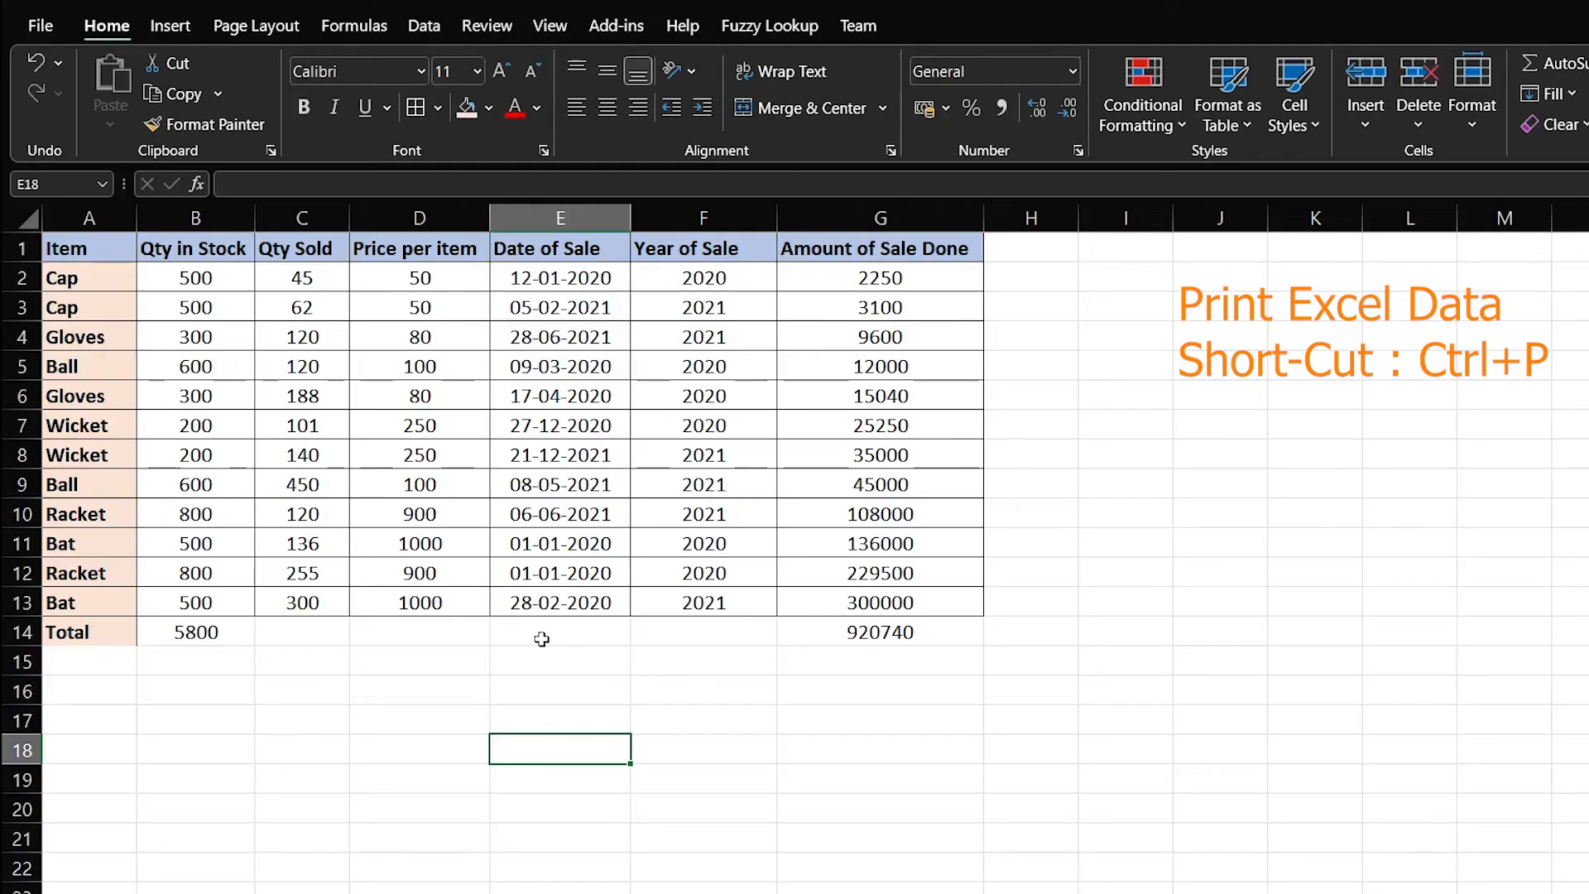
pyautogui.click(561, 337)
pyautogui.click(554, 571)
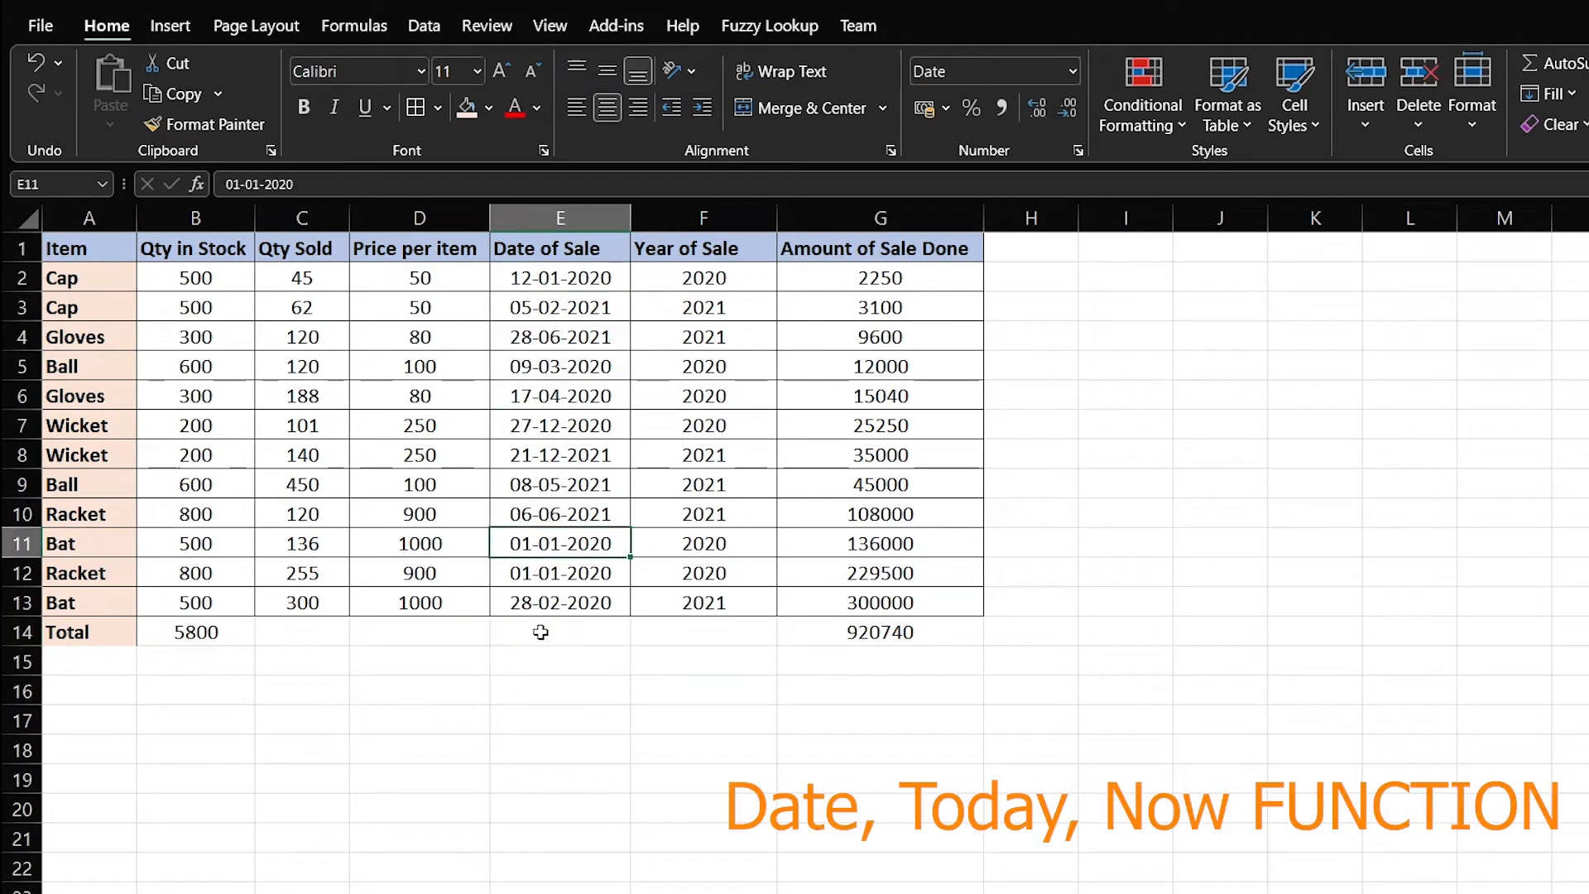
pyautogui.click(546, 662)
pyautogui.click(543, 689)
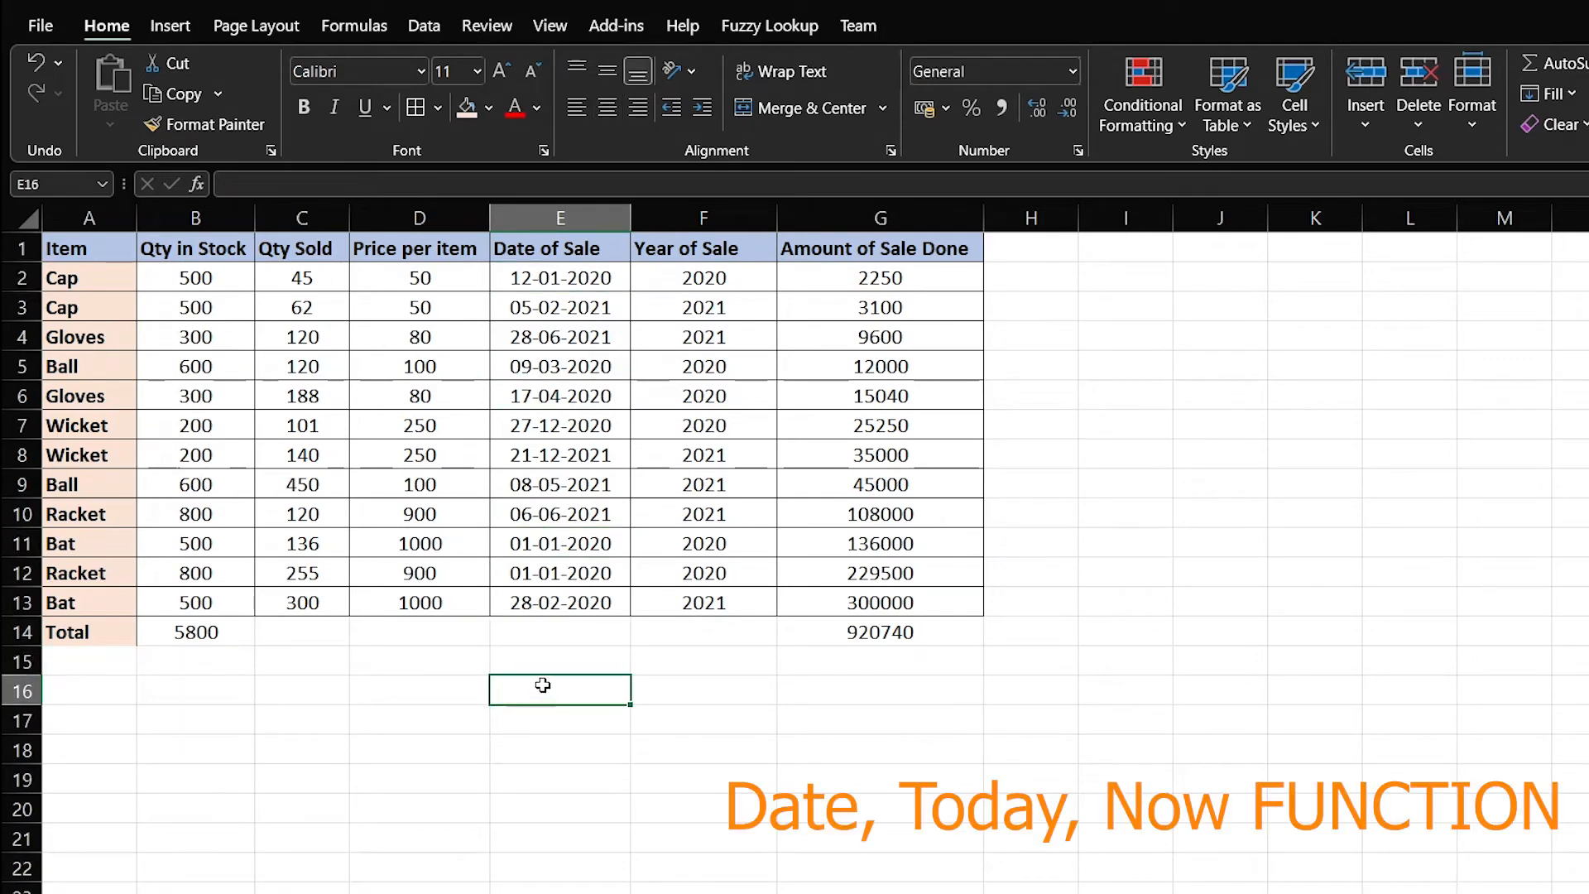
pyautogui.click(544, 663)
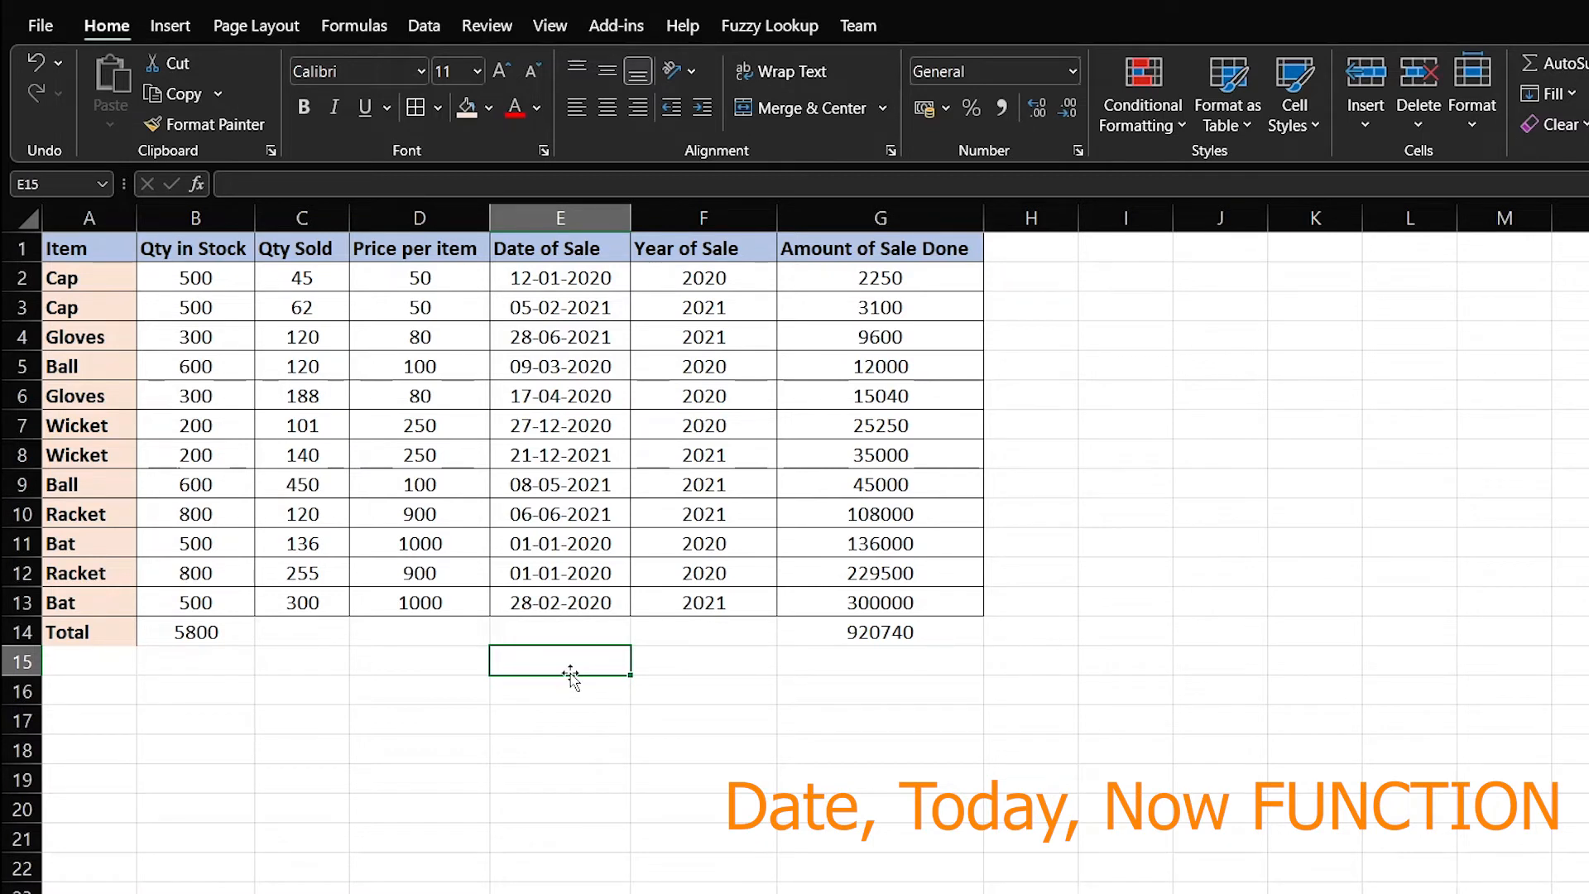
pyautogui.write('=')
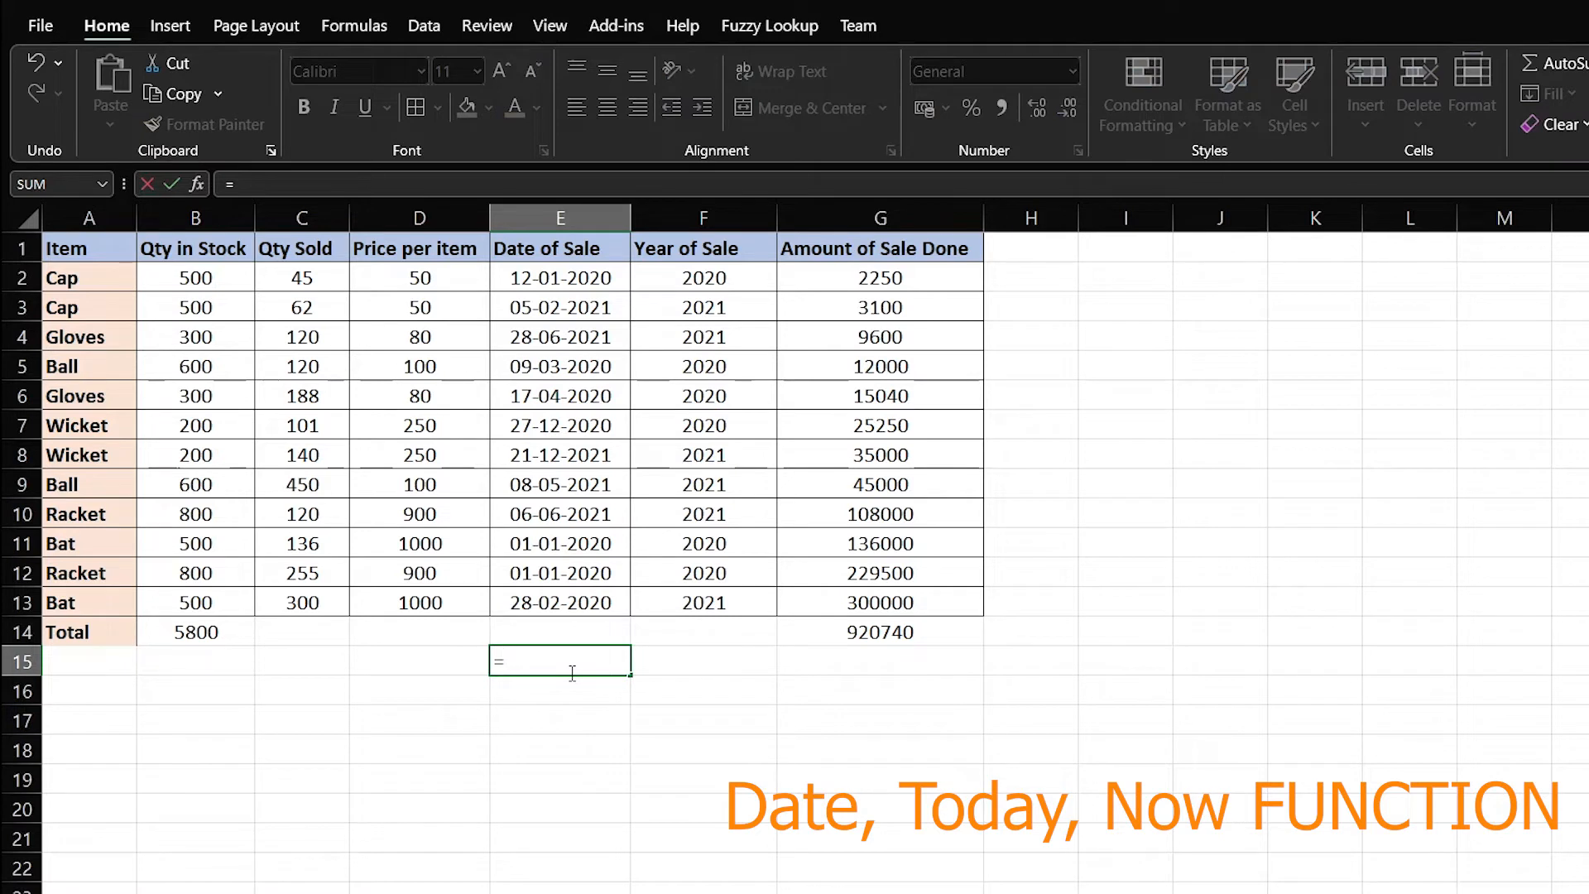
pyautogui.write('today')
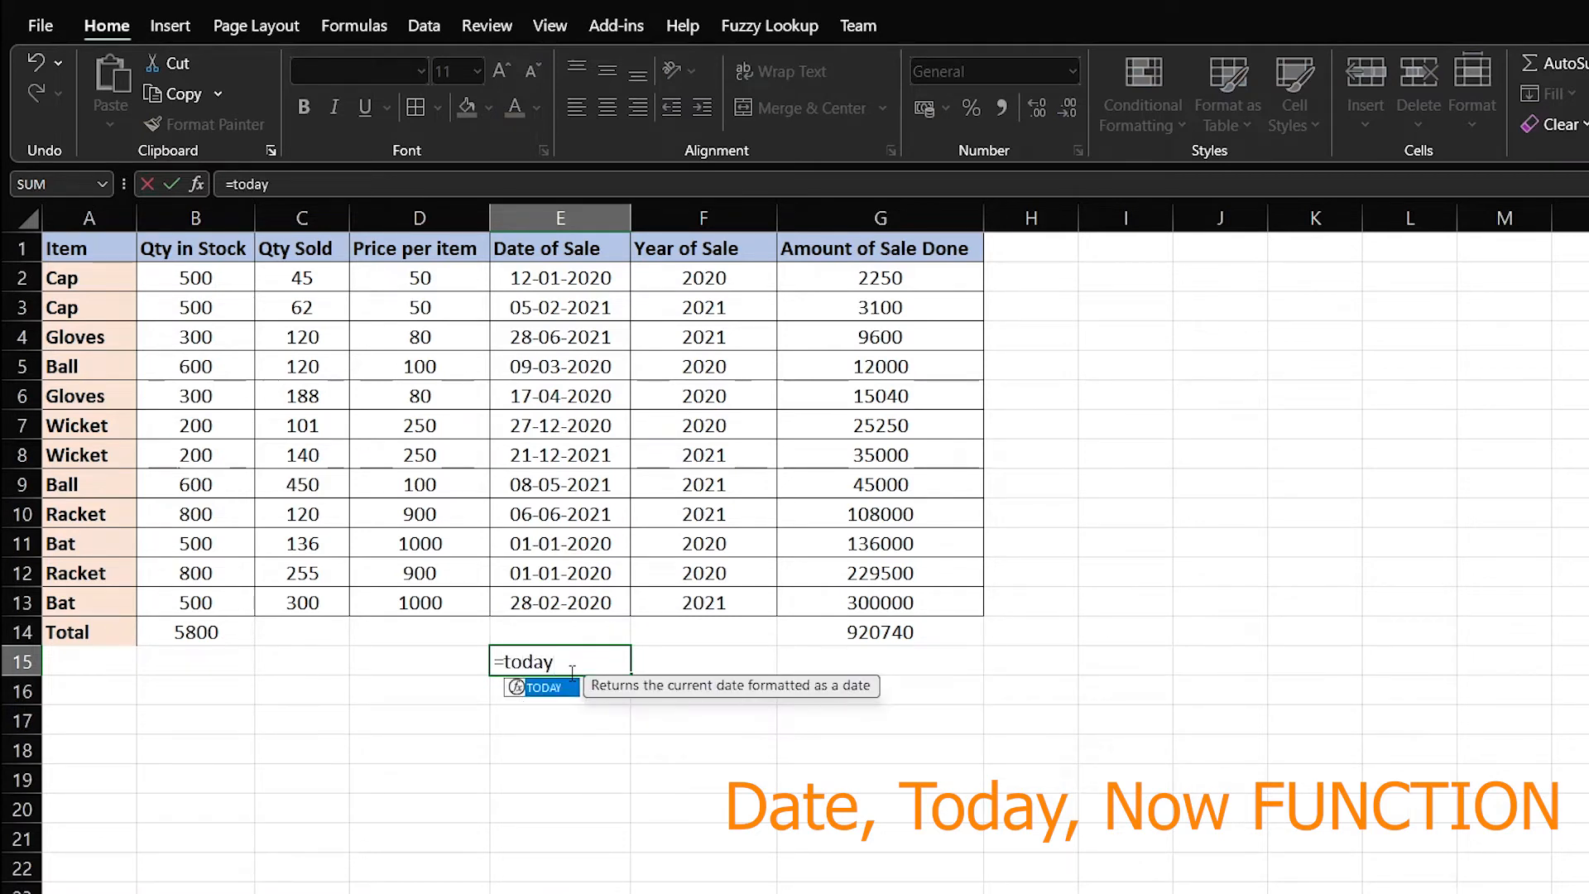
pyautogui.press('Return')
pyautogui.click(570, 673)
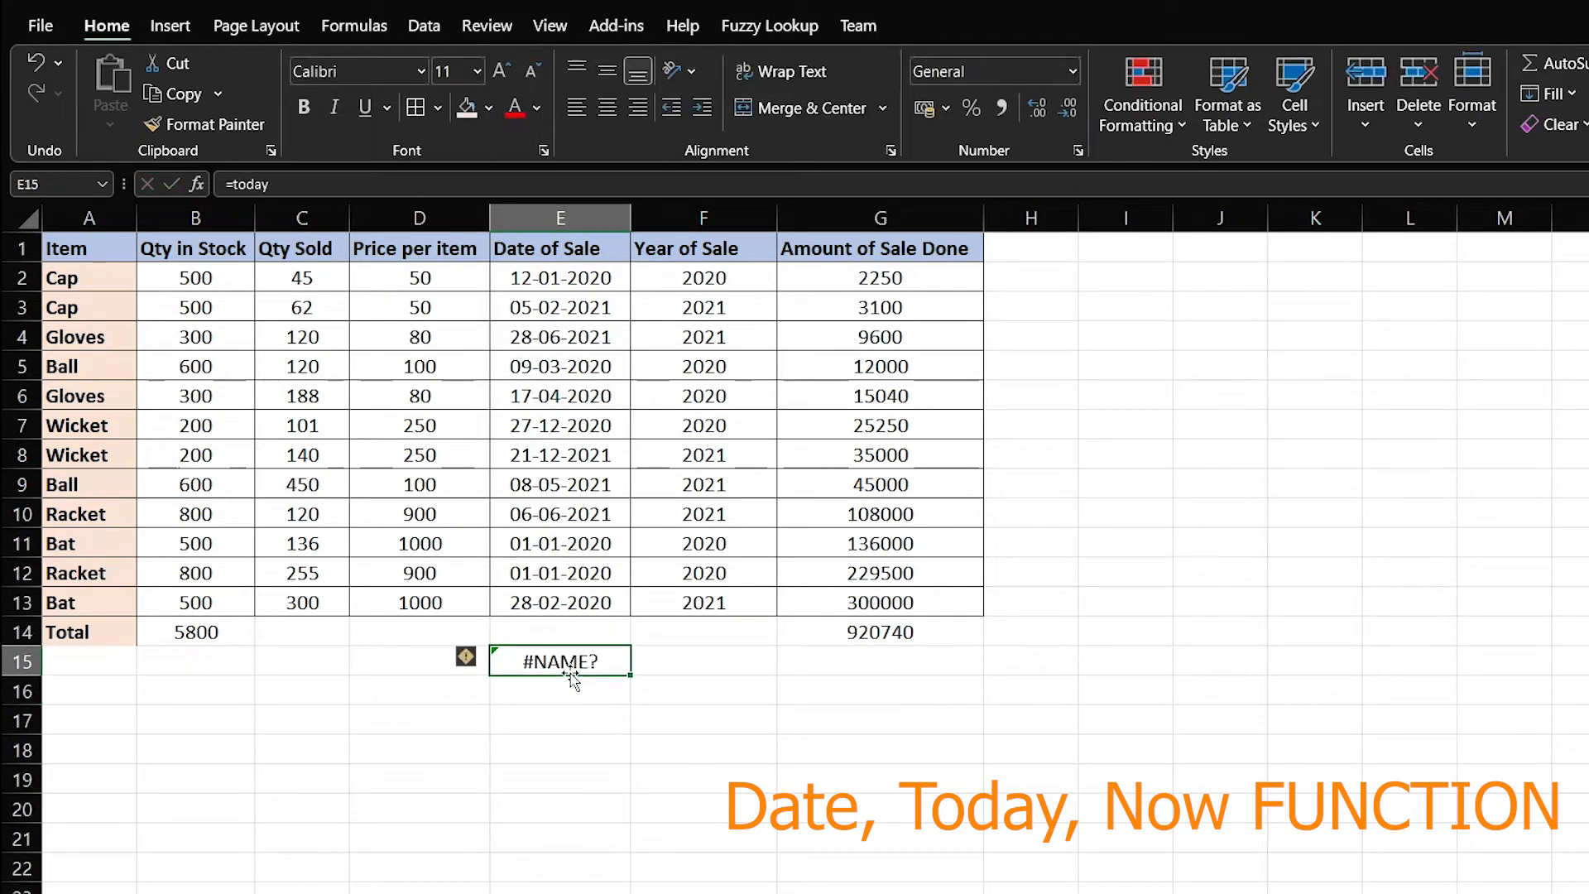
pyautogui.press('BackSpace')
pyautogui.write('=T')
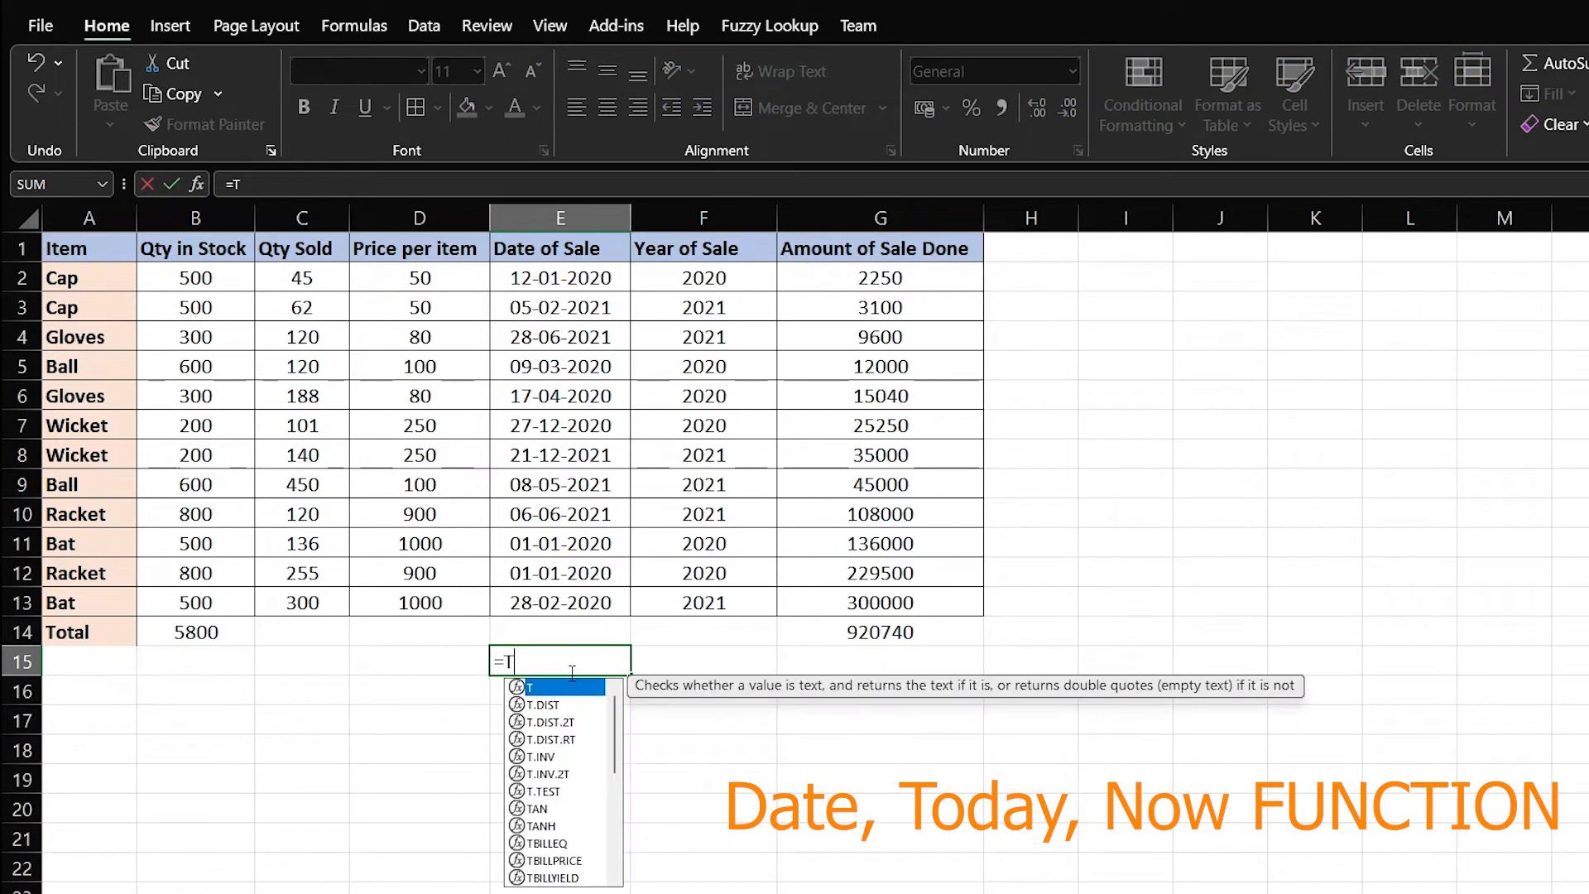
pyautogui.write('ODAY()')
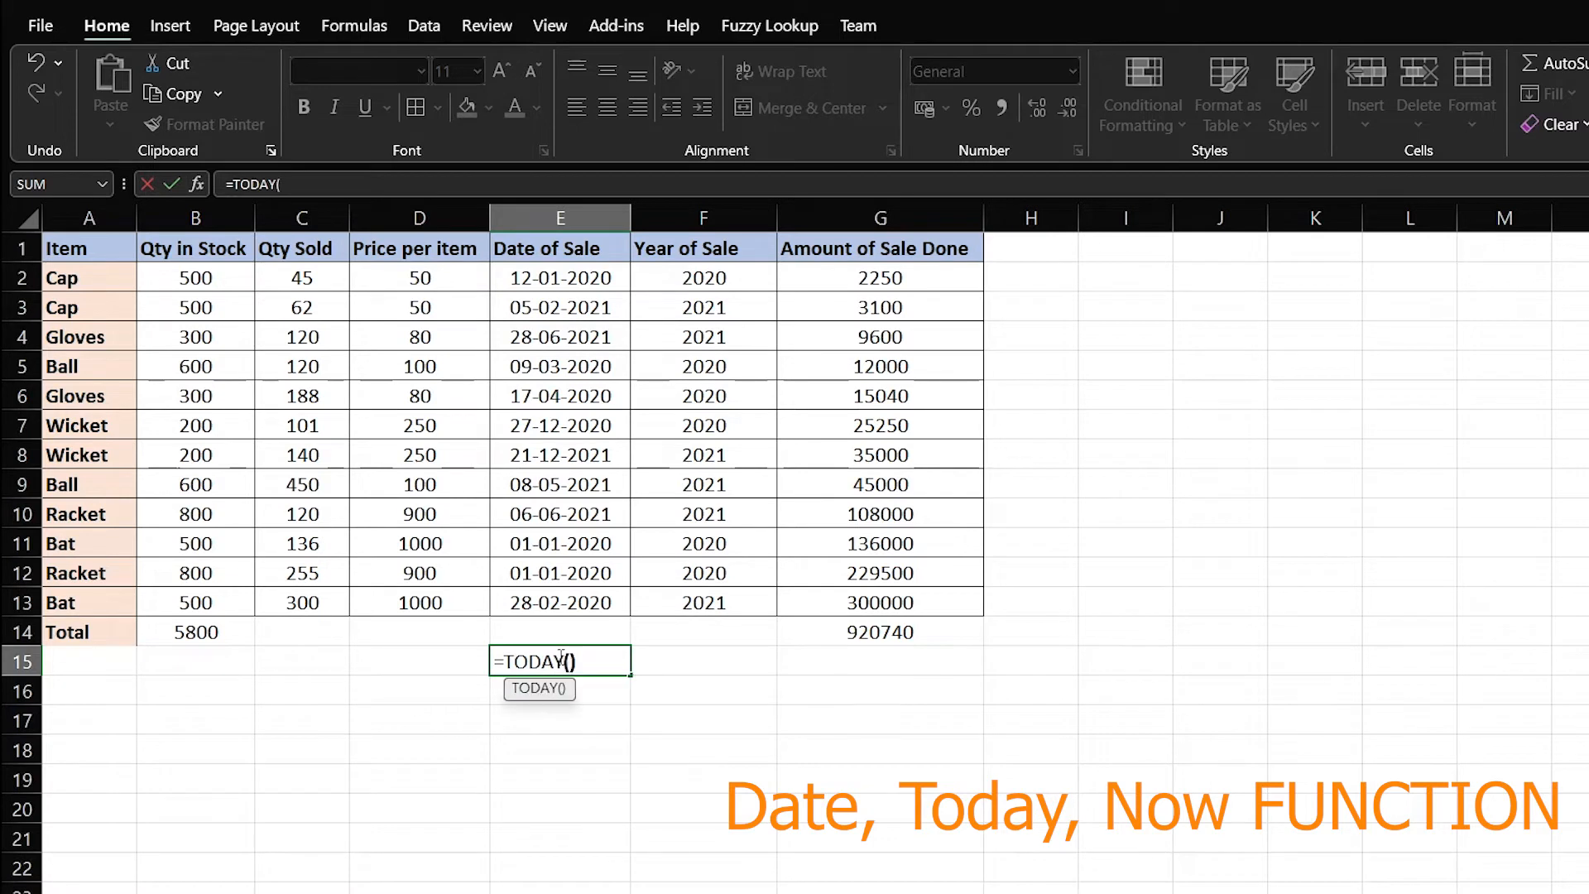
pyautogui.press('Return')
# Copy E15's TODAY formula into E16:E19 and type =Now() in F15
pyautogui.click(560, 658)
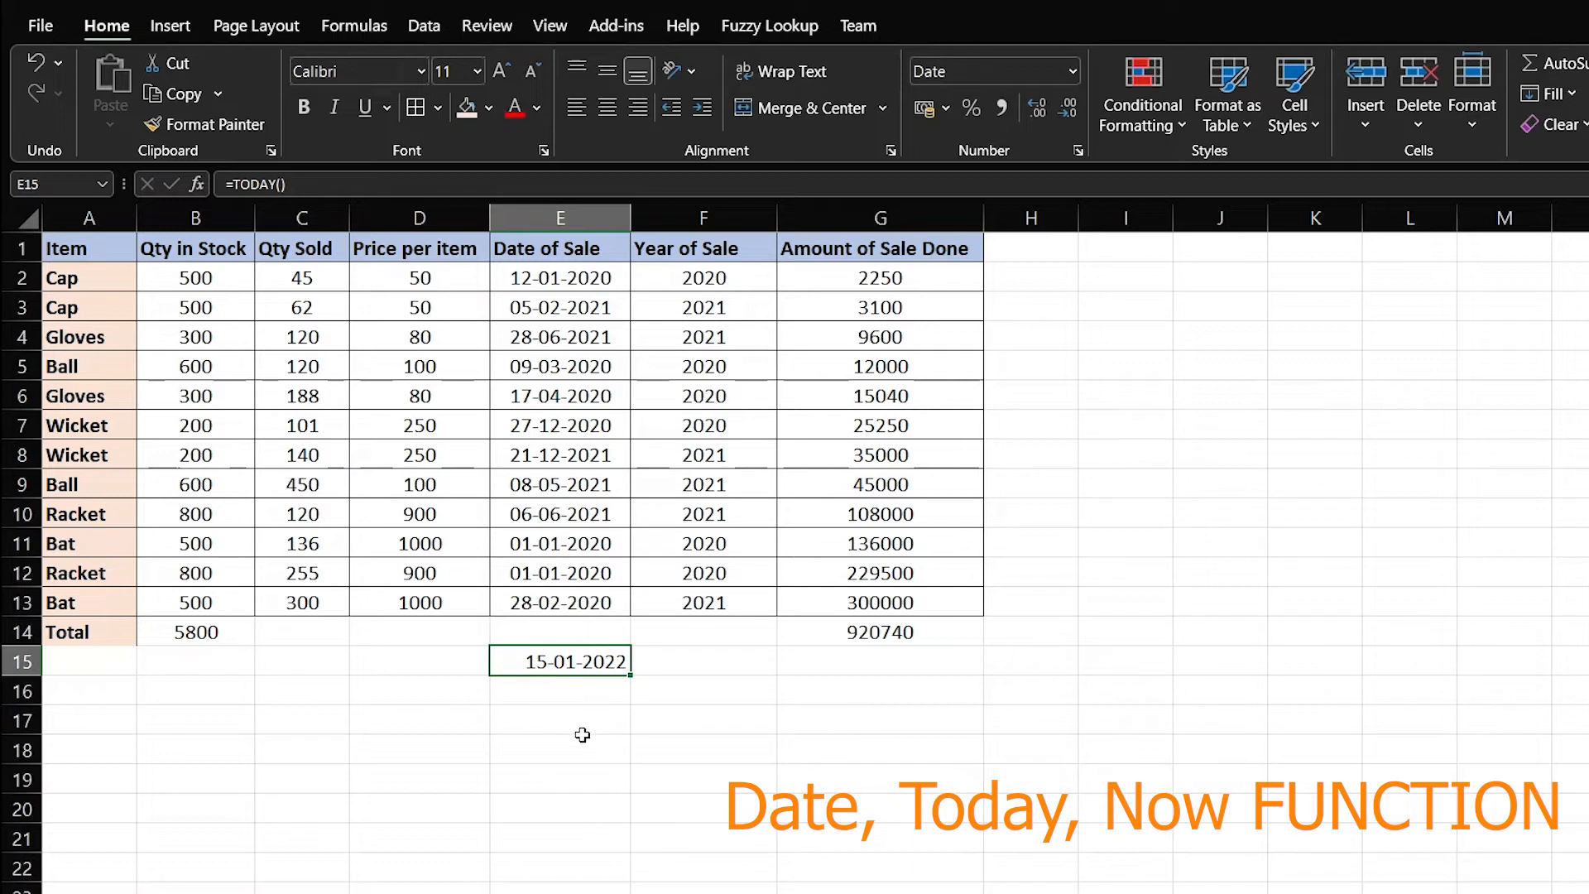
pyautogui.click(577, 696)
pyautogui.click(572, 662)
pyautogui.hotkey('ctrl', 'c')
pyautogui.press('Down')
pyautogui.hotkey('shift', 'Down')
pyautogui.hotkey('shift', 'Down')
pyautogui.hotkey('shift', 'Down')
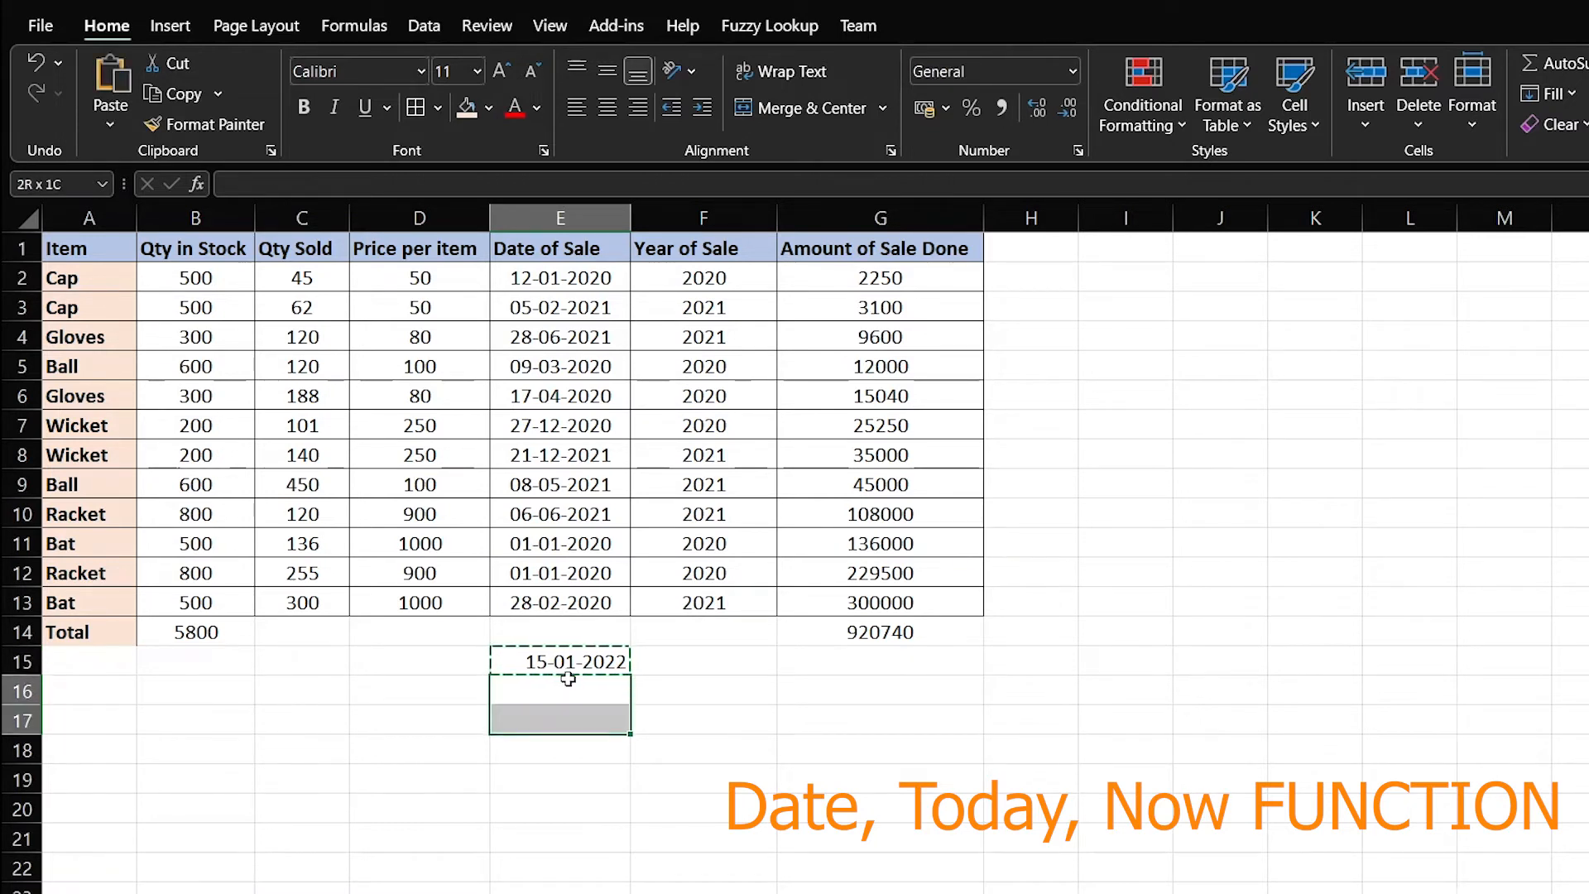
pyautogui.press('Return')
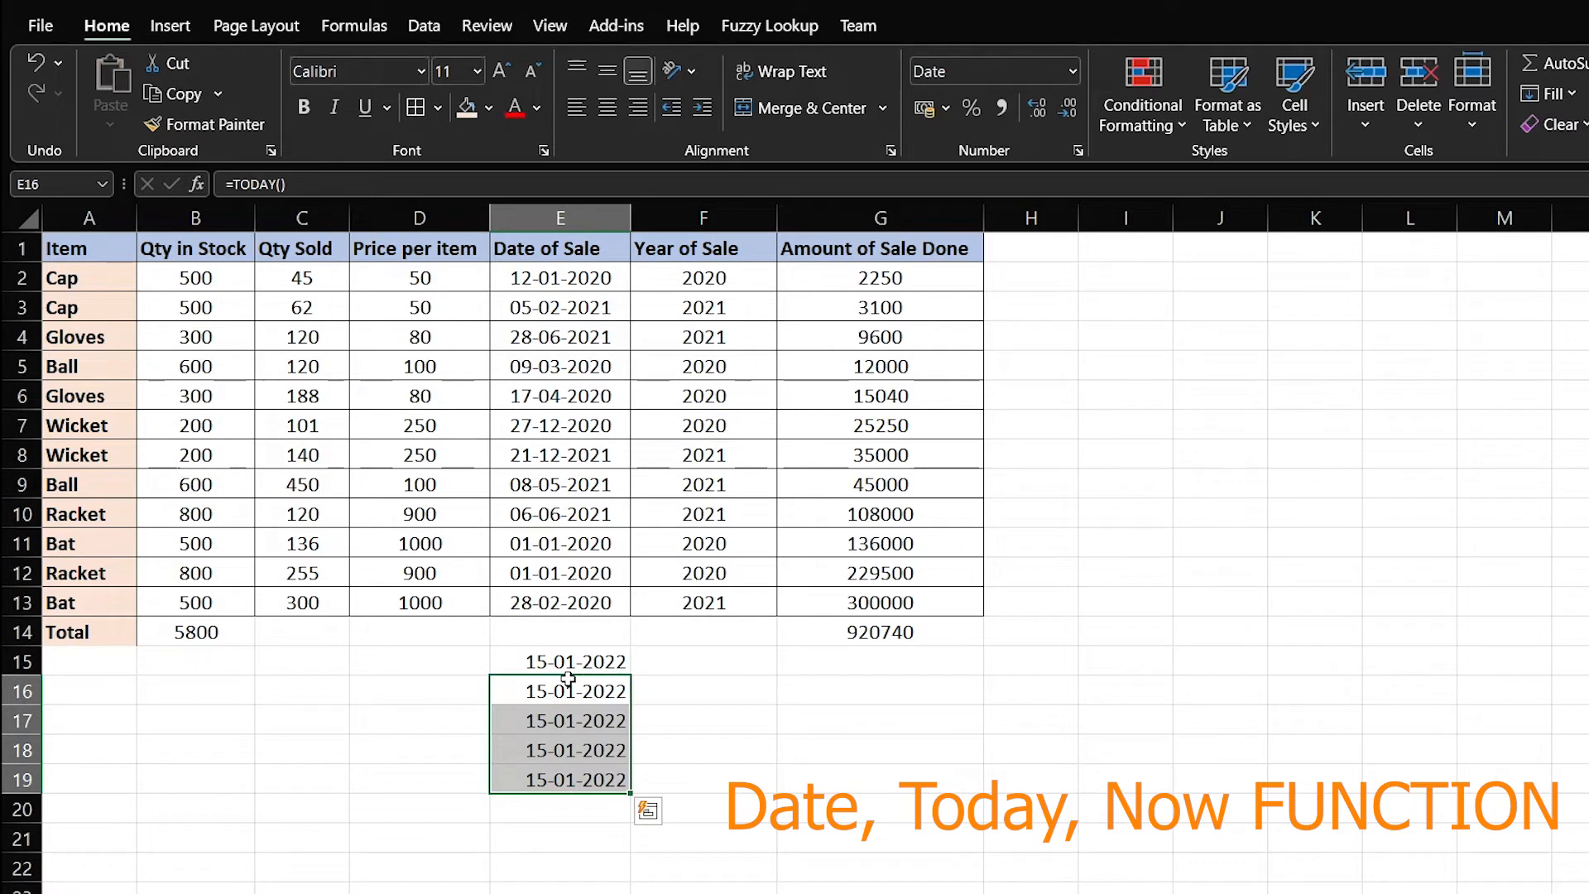
pyautogui.press('Up')
pyautogui.press('Right')
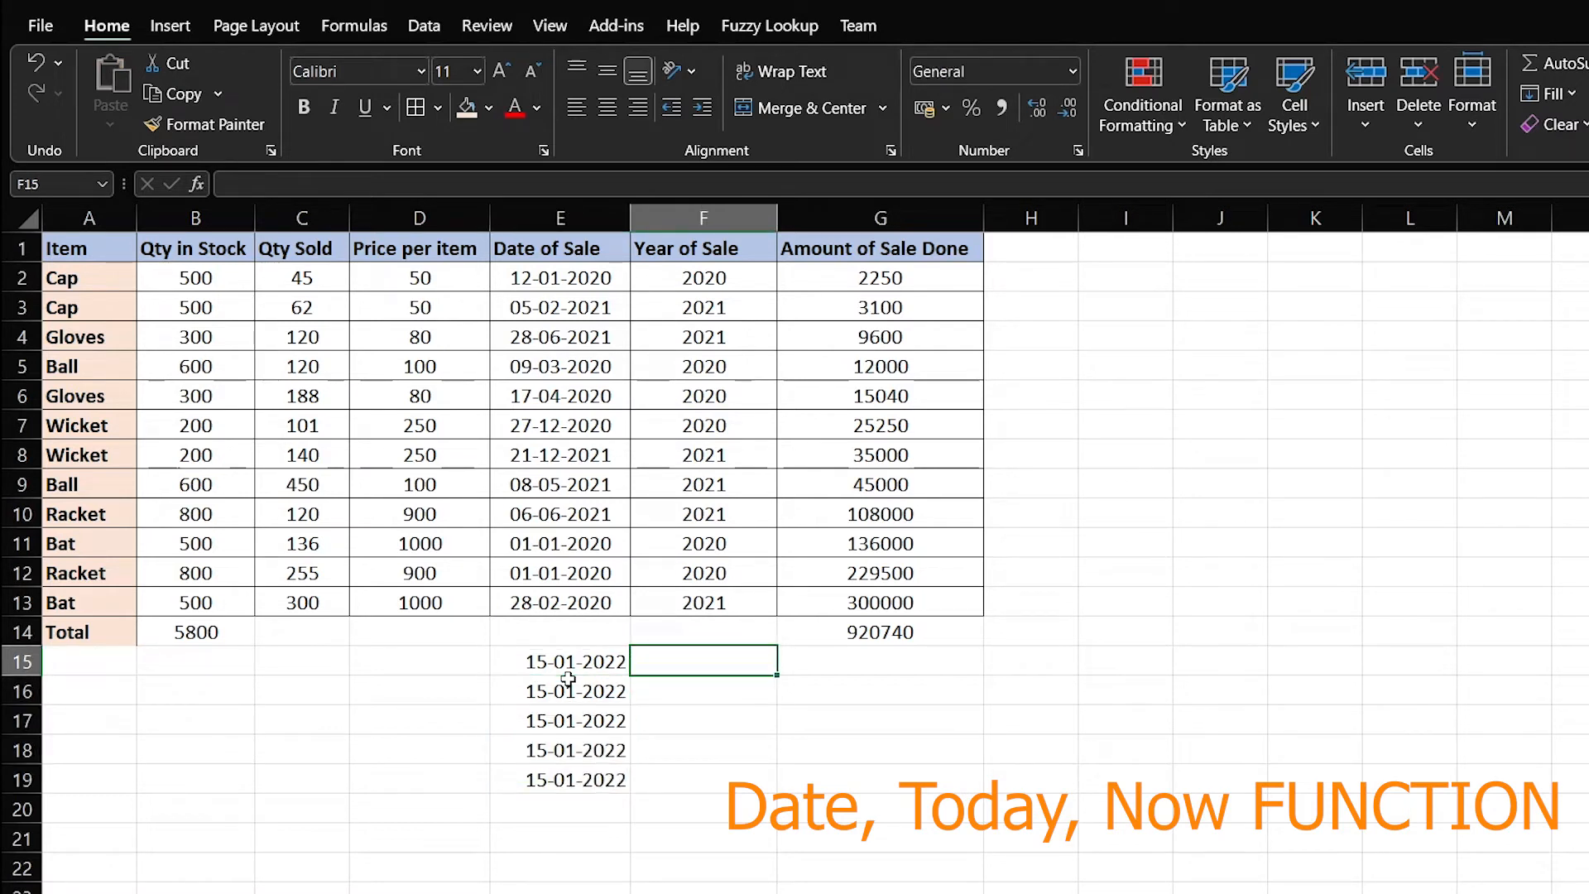
pyautogui.write('=No')
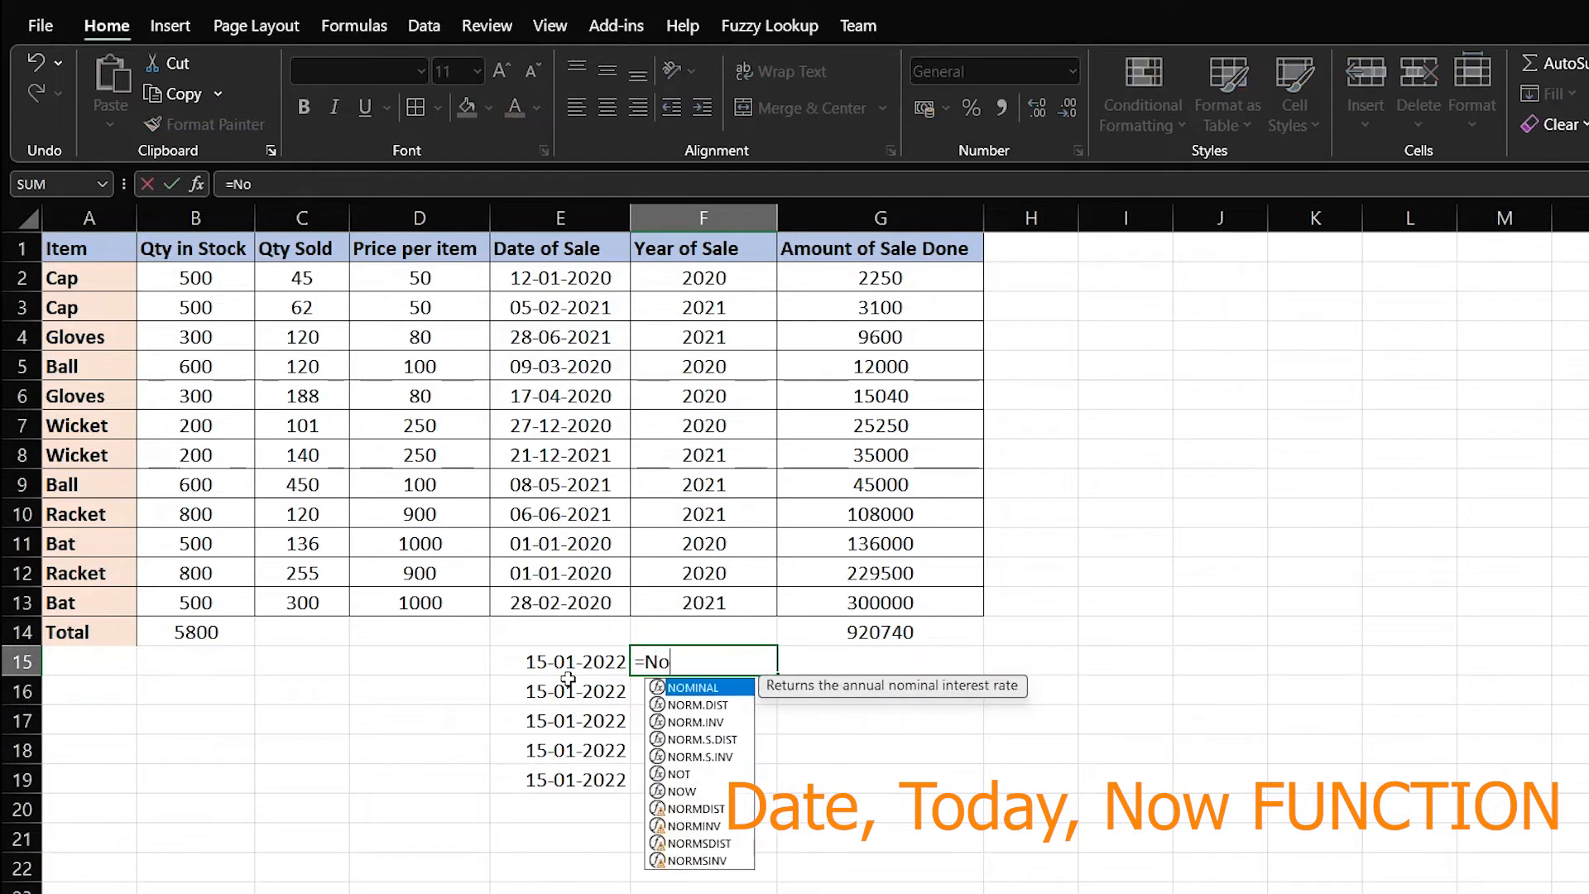
pyautogui.write('w()')
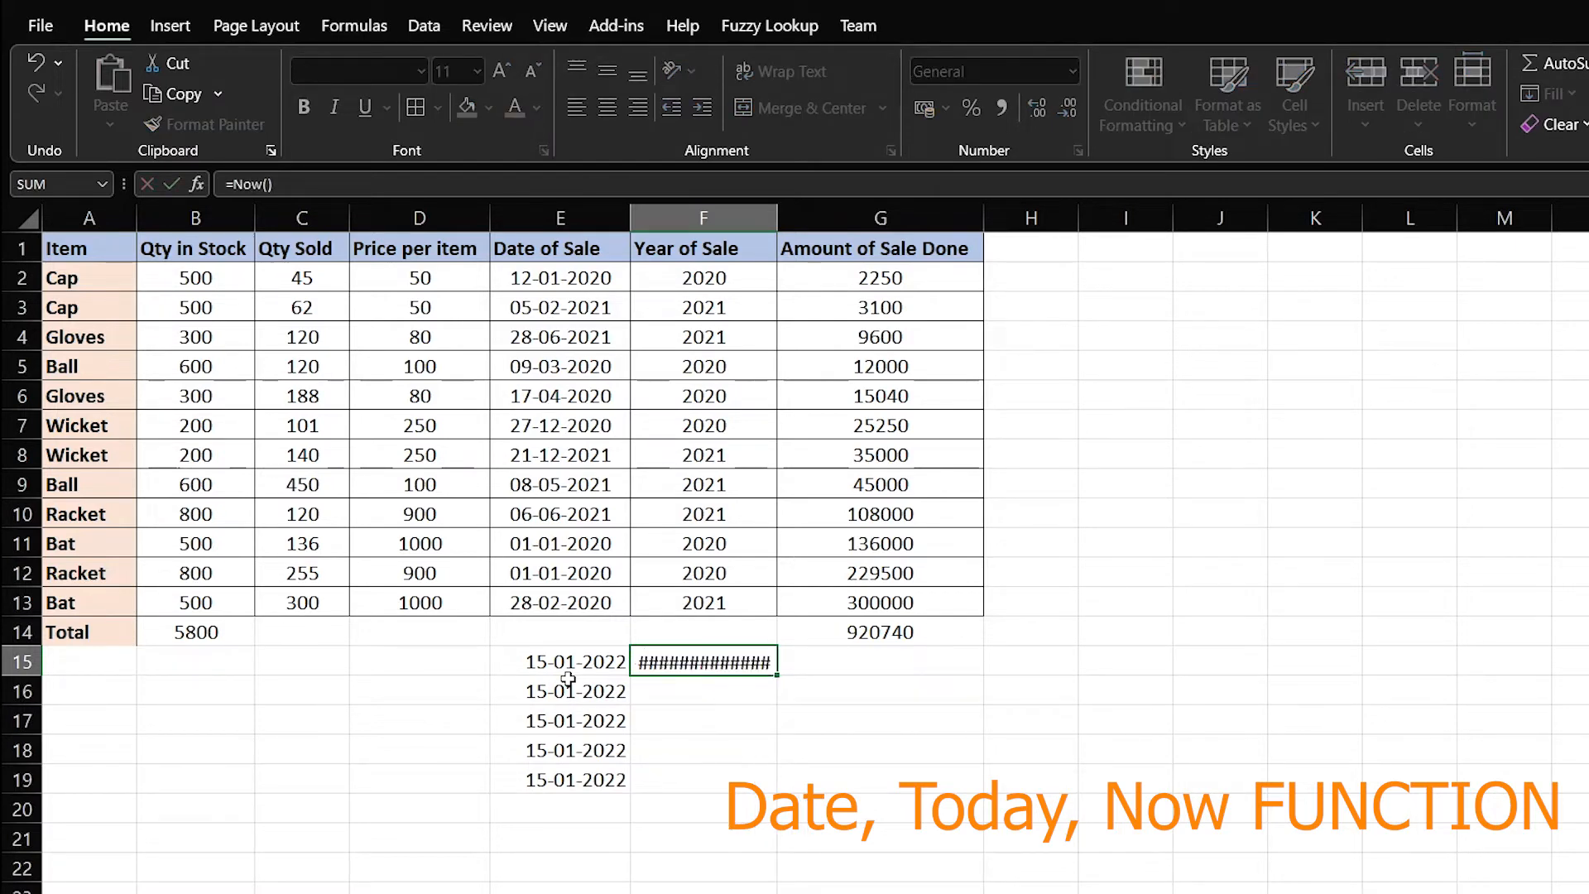
# Enter the NOW formula in F15, widen column F, and paste it into F16:F19
pyautogui.press('Return')
pyautogui.press('Up')
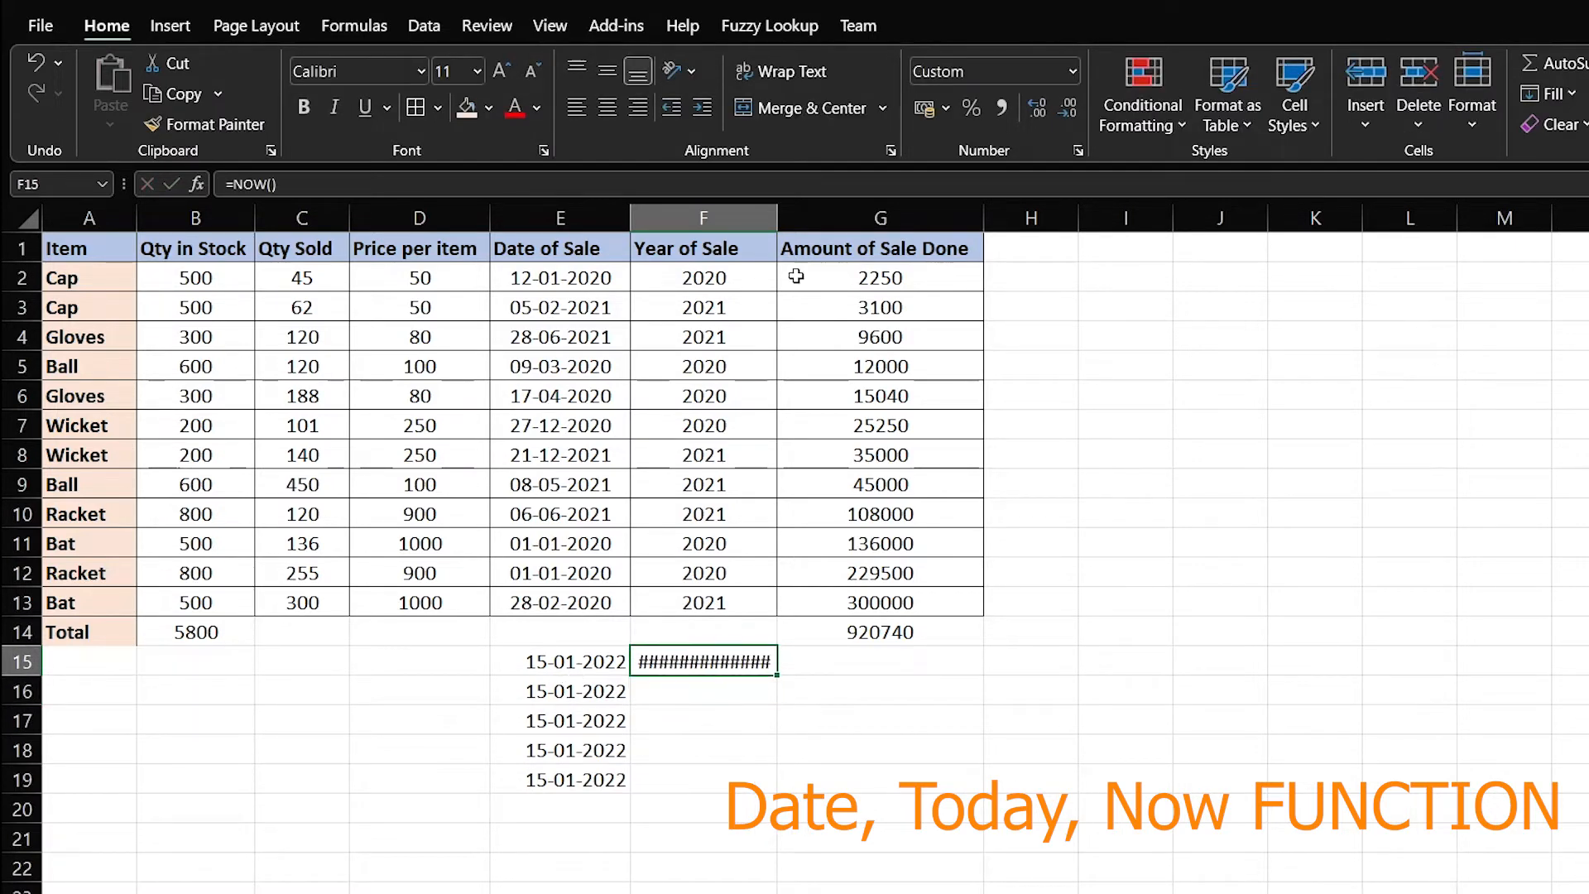
pyautogui.moveTo(778, 217); pyautogui.dragTo(825, 217)
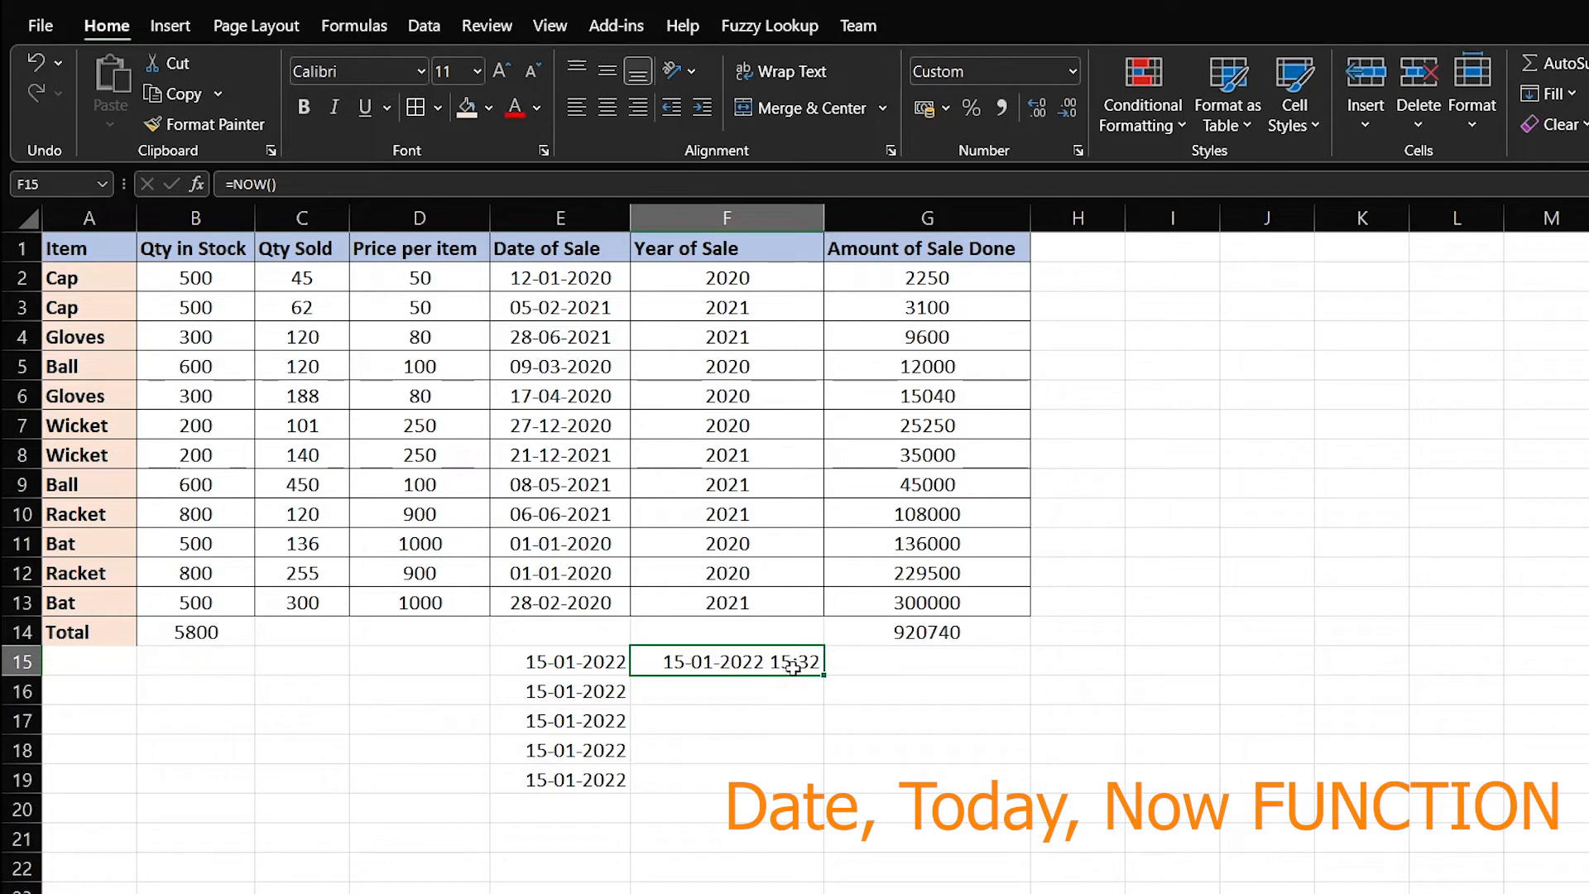
pyautogui.hotkey('ctrl', 'c')
pyautogui.press('Down')
pyautogui.hotkey('shift', 'Down')
pyautogui.hotkey('shift', 'Down')
pyautogui.hotkey('shift', 'Down')
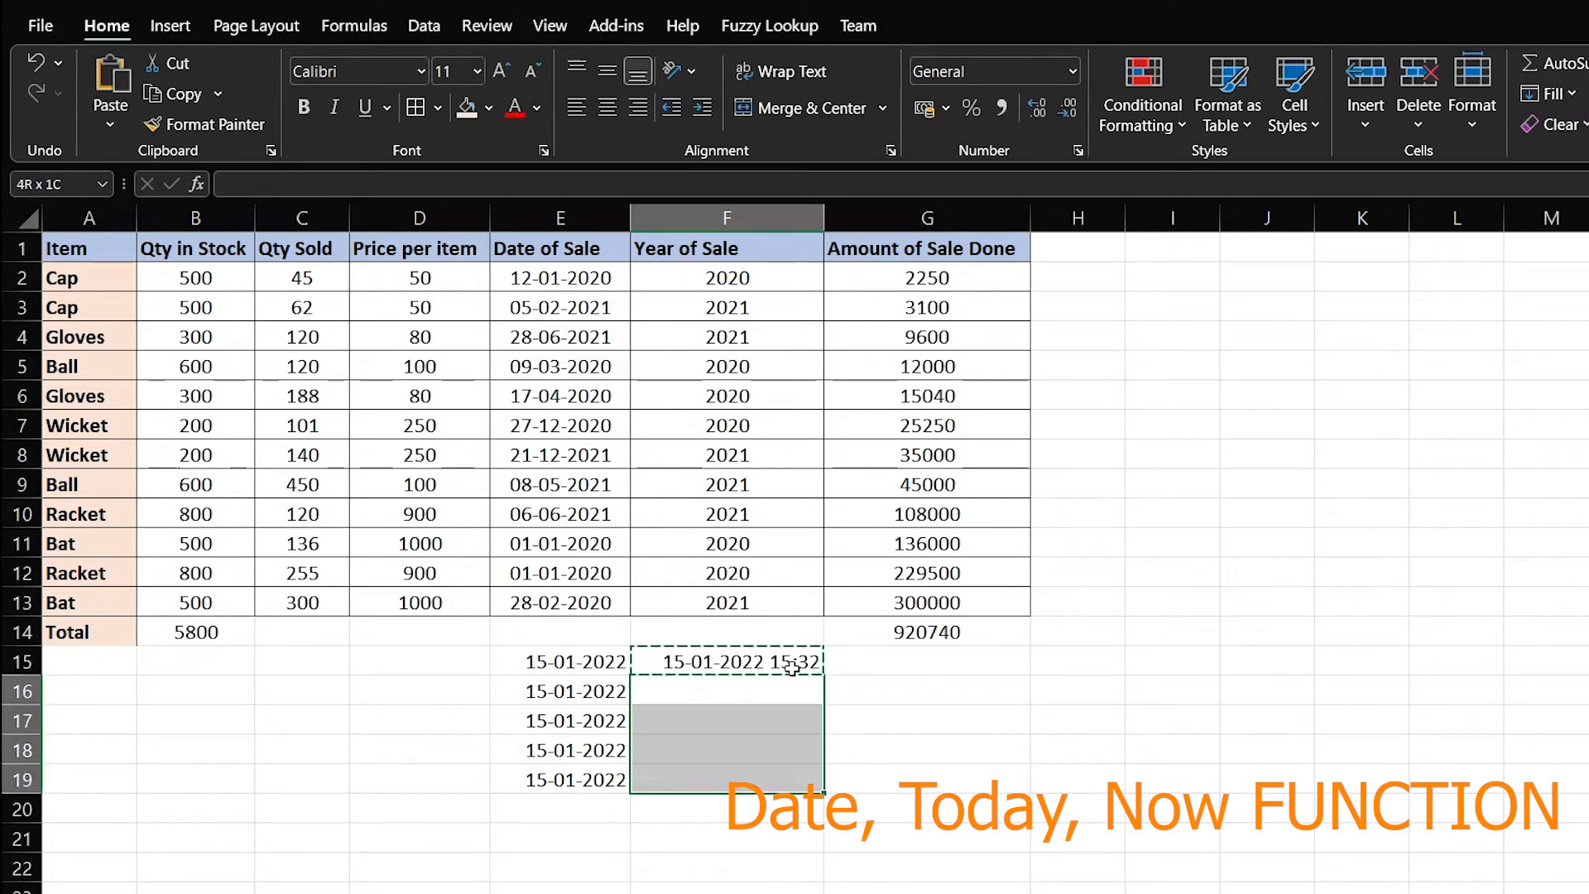
pyautogui.hotkey('ctrl', 'v')
# Start an entry in G15, cancel it, and move back toward column B
pyautogui.click(932, 655)
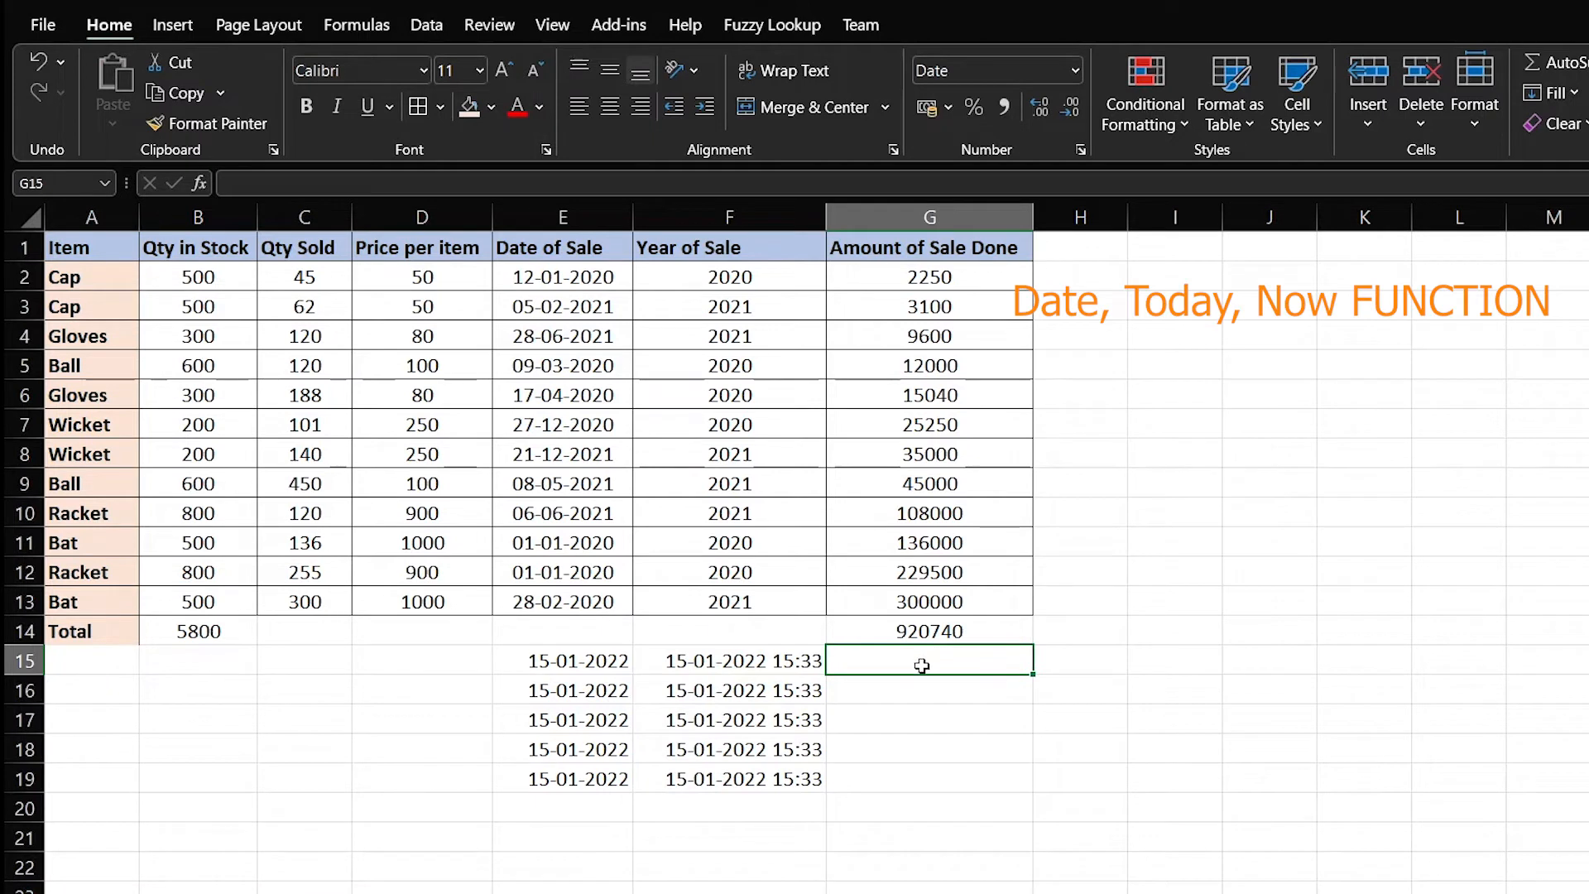
pyautogui.write('=')
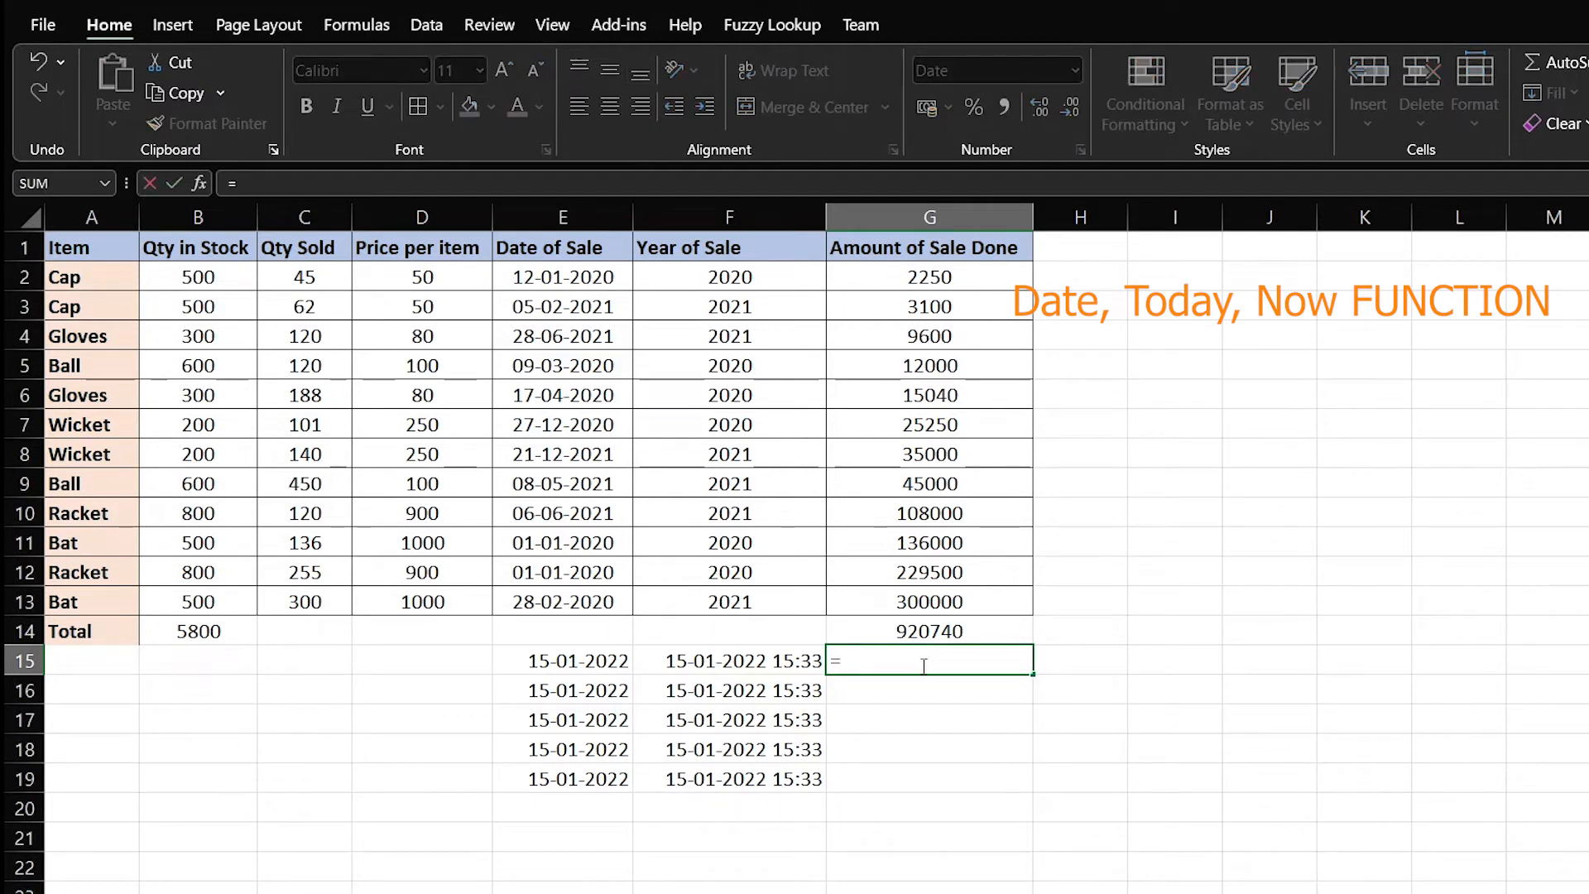
pyautogui.press('Escape')
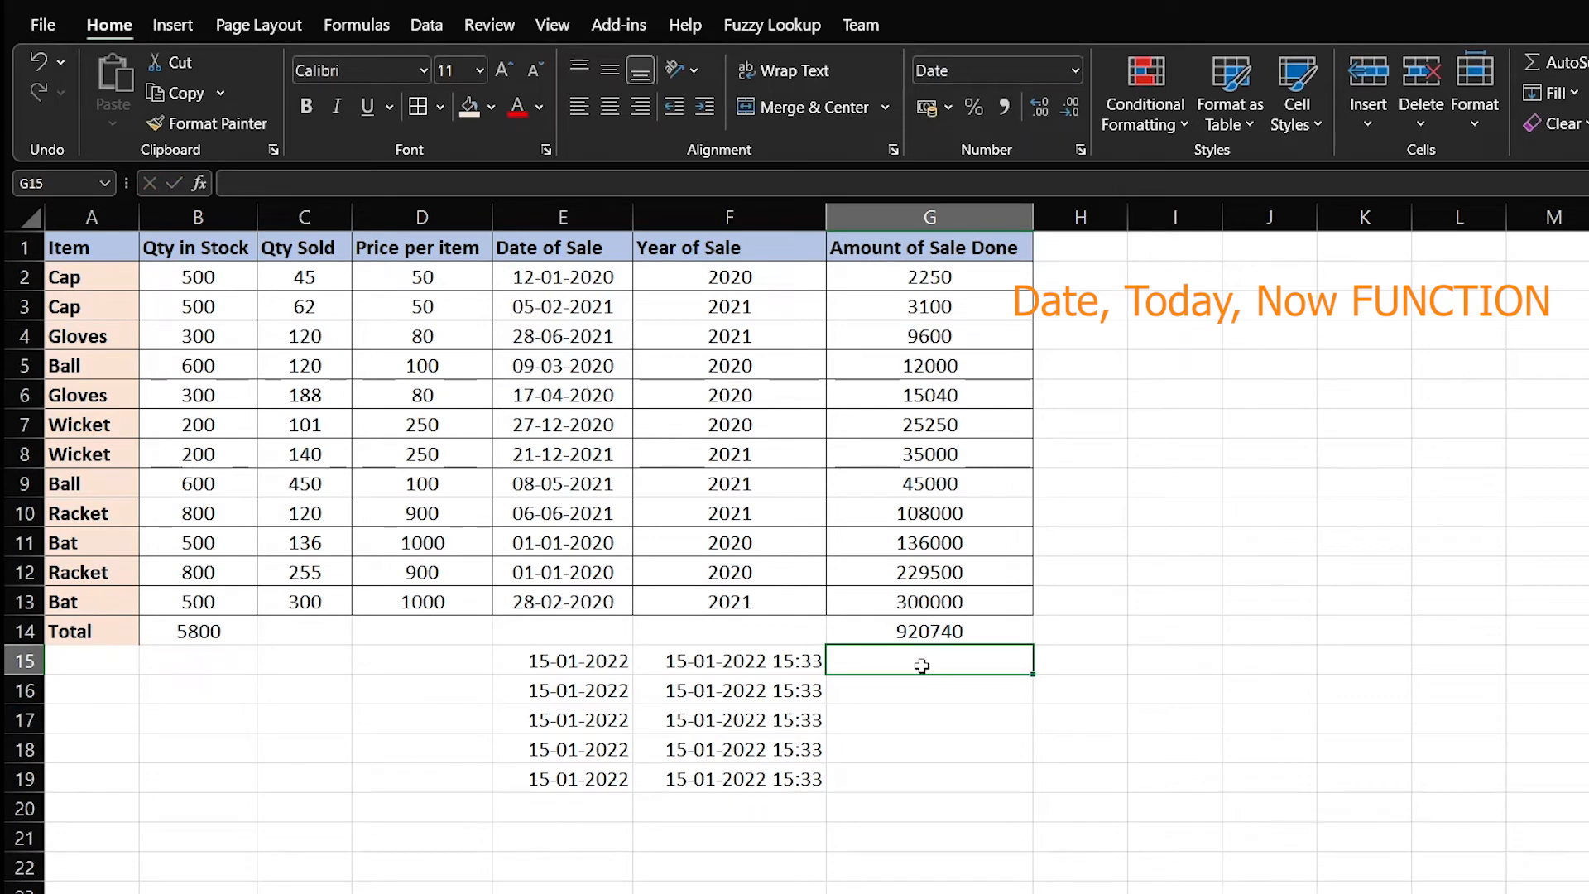
pyautogui.press('Left')
pyautogui.press('Left')
pyautogui.press('Left')
pyautogui.press('Left')
pyautogui.press('Left')
pyautogui.press('Down')
pyautogui.press('Down')
pyautogui.press('Down')
pyautogui.press('Down')
pyautogui.press('Down')
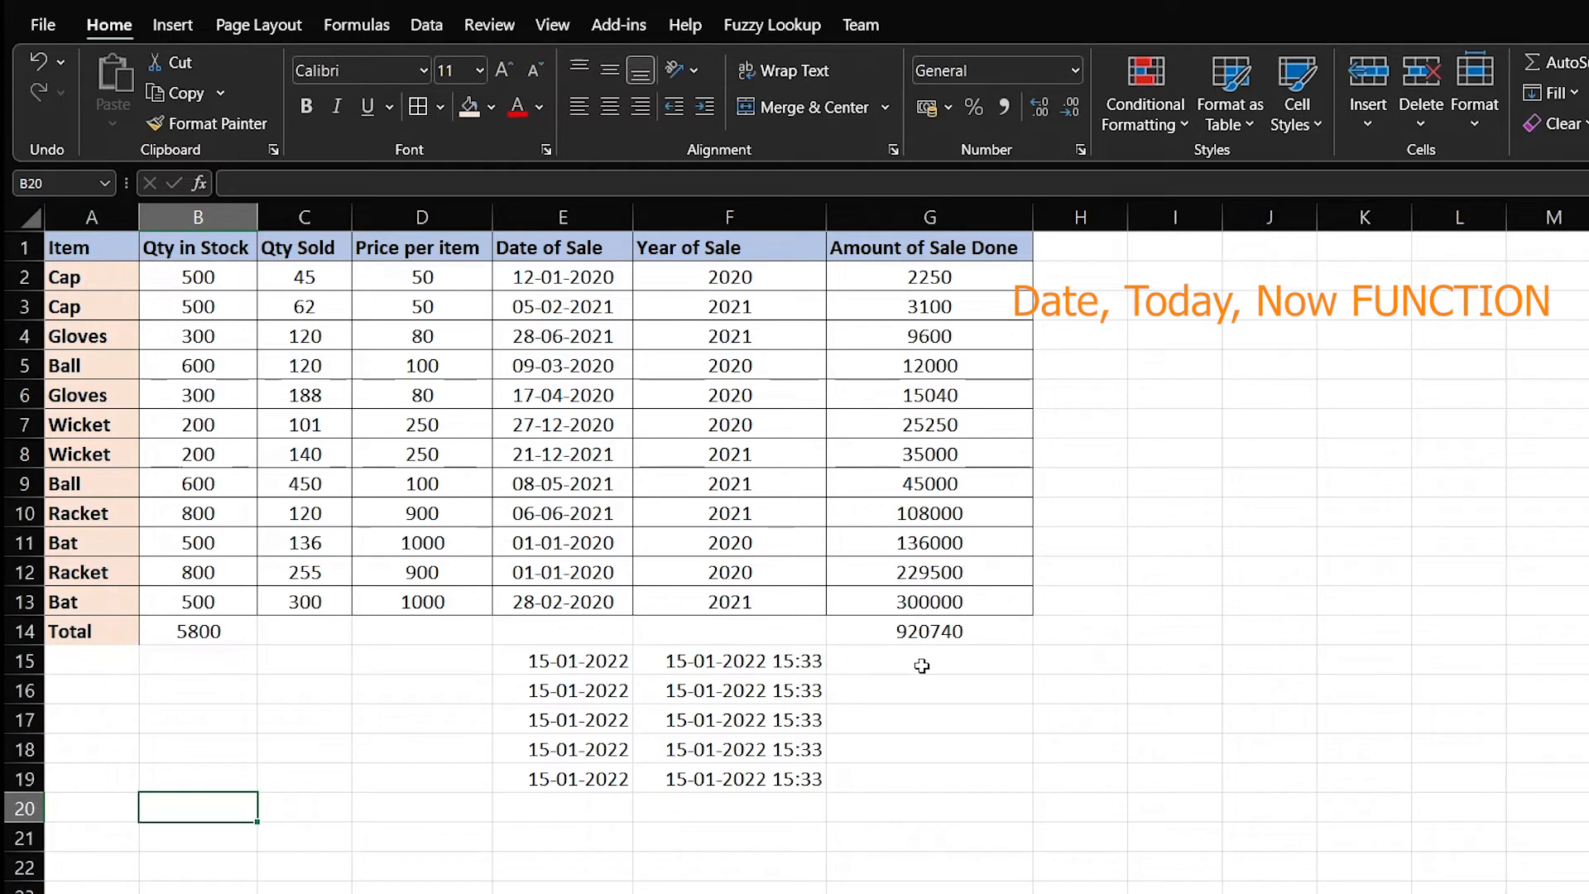
# Type the labels Day, Month and Year across B20:D20
pyautogui.write('Day')
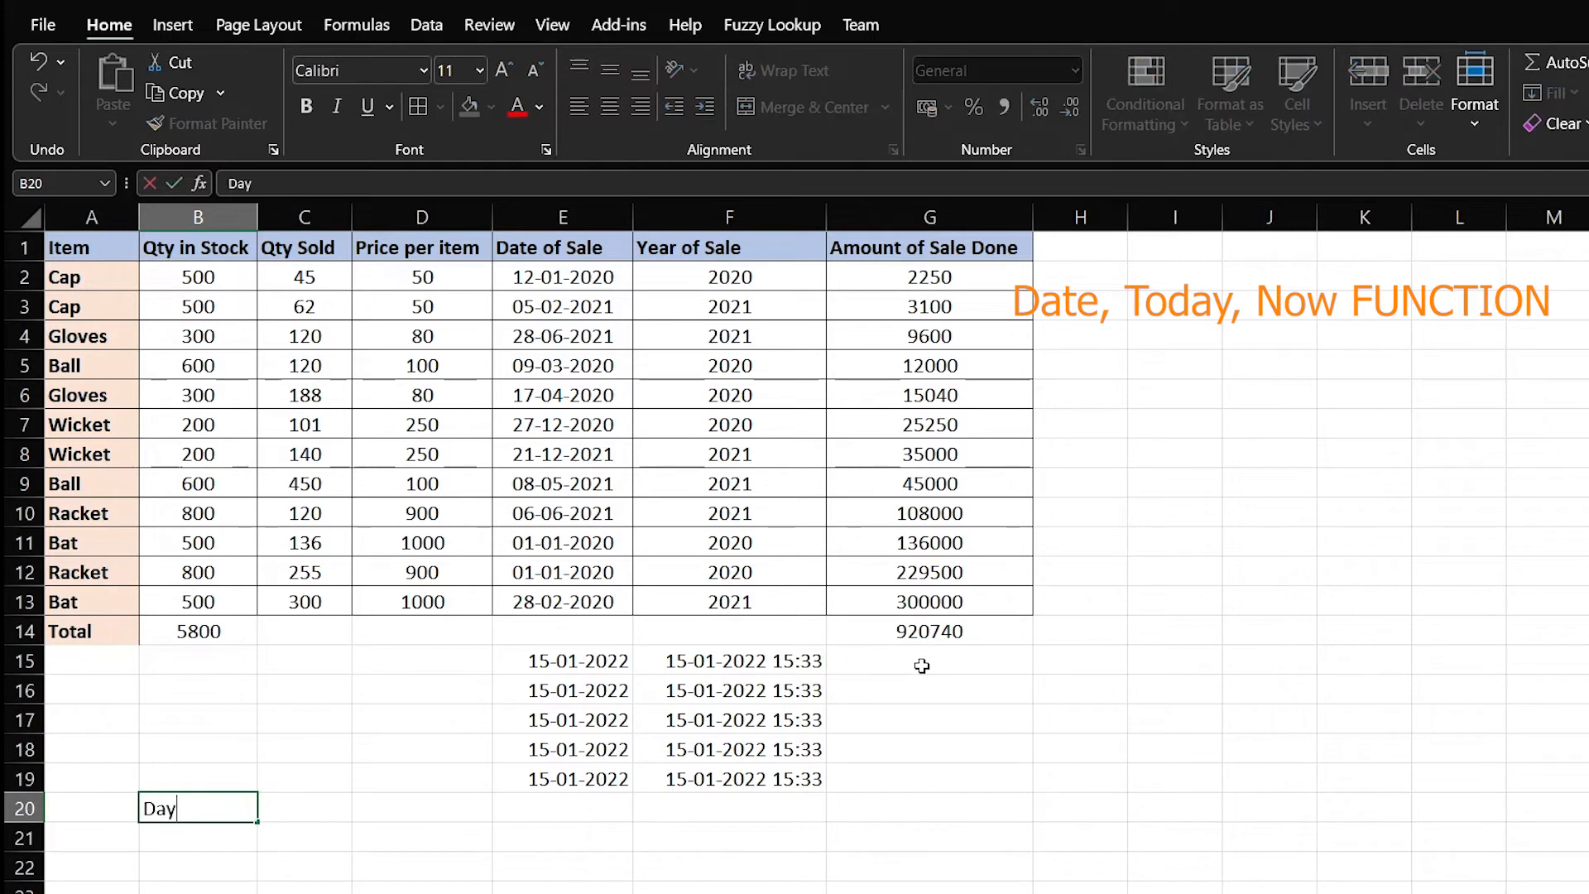
pyautogui.press('Tab')
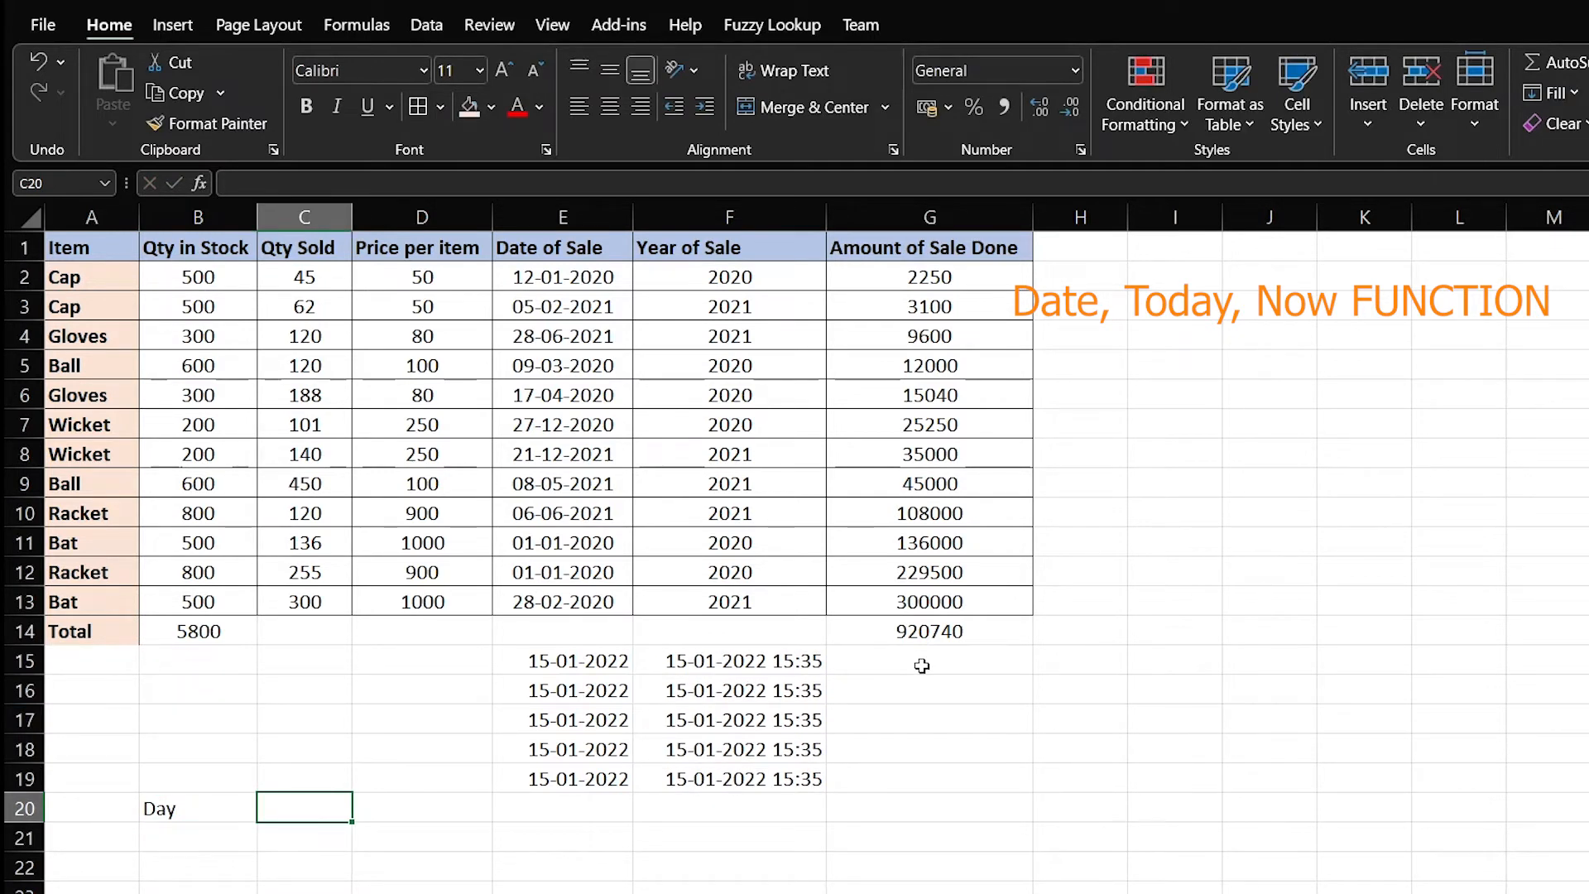
pyautogui.write('Month')
pyautogui.press('Tab')
pyautogui.write('YEar')
pyautogui.press('Return')
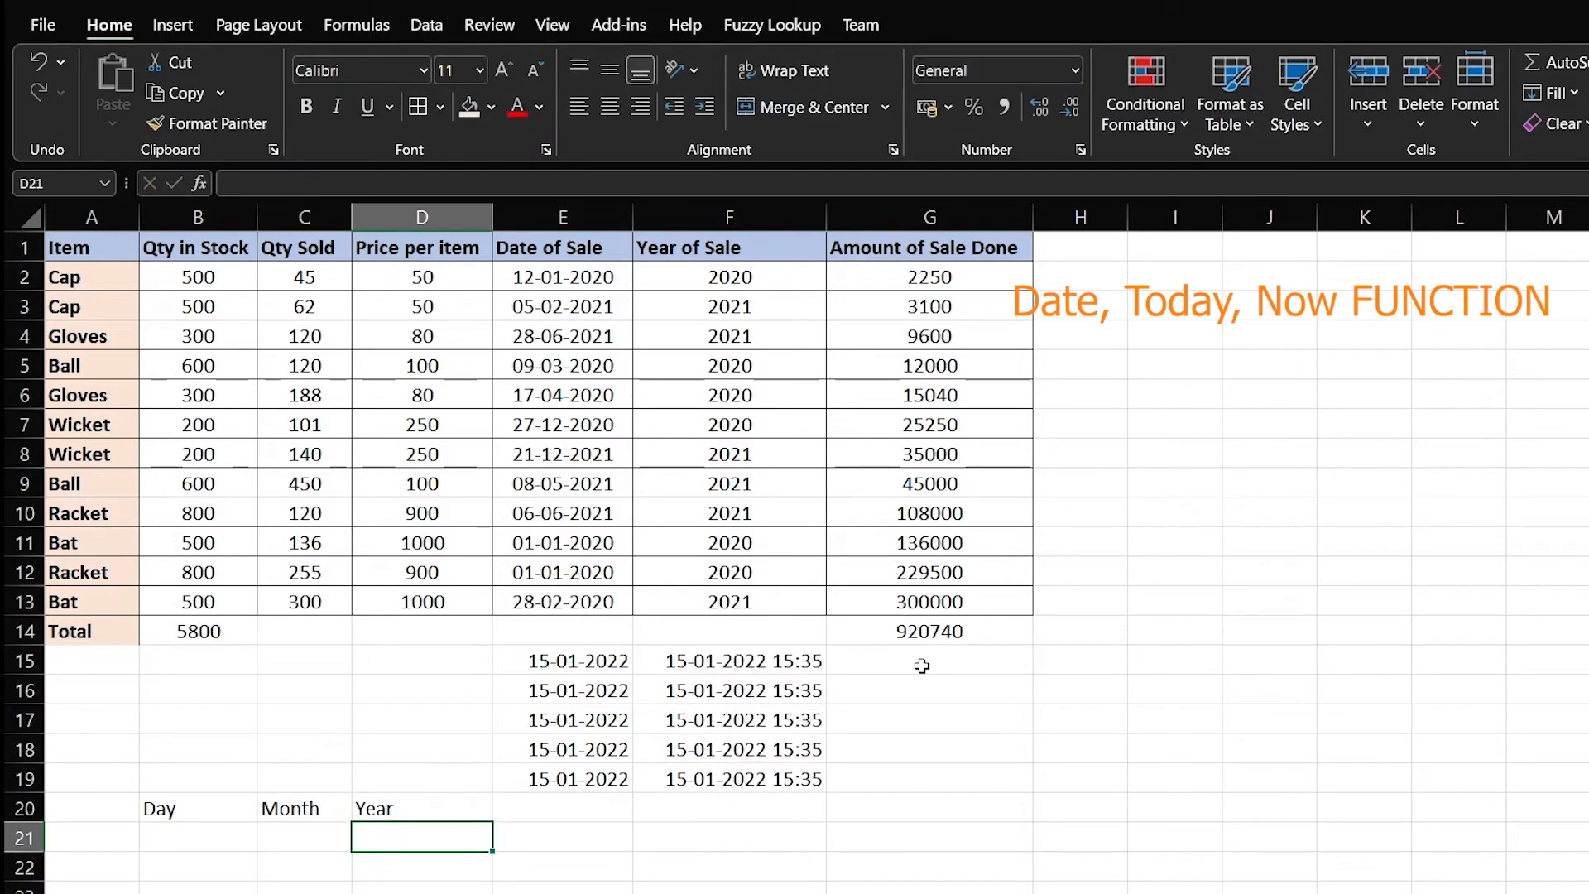
# Enter 15, 05 and 2022 beneath the labels in B21:D21
pyautogui.press('Left')
pyautogui.press('Left')
pyautogui.write('15')
pyautogui.press('Tab')
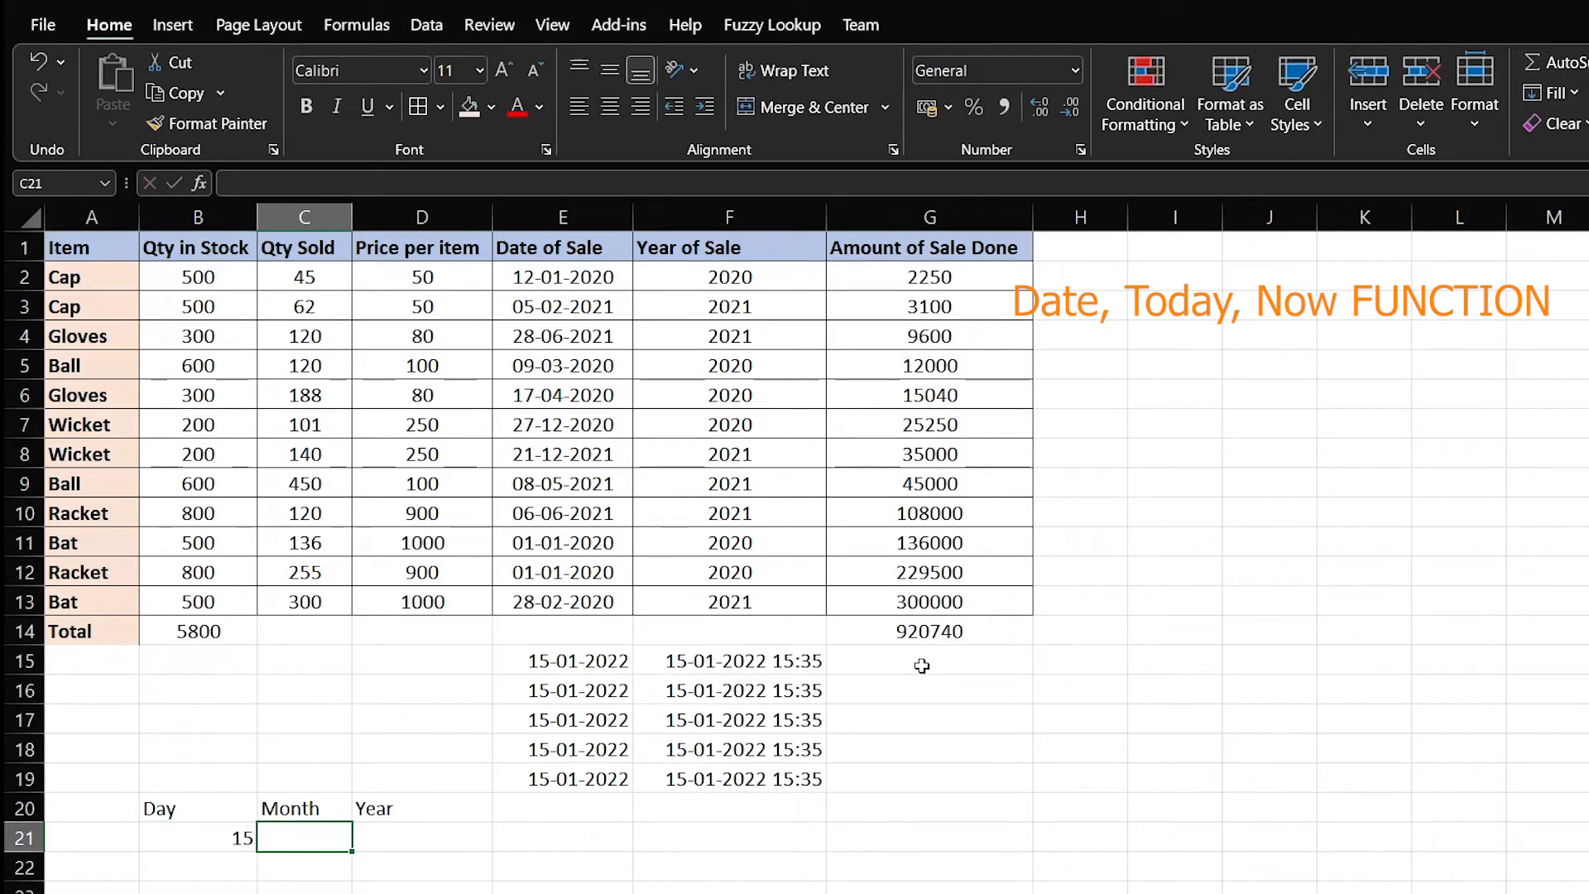
pyautogui.write('05')
pyautogui.press('Tab')
pyautogui.write('2022')
pyautogui.press('Tab')
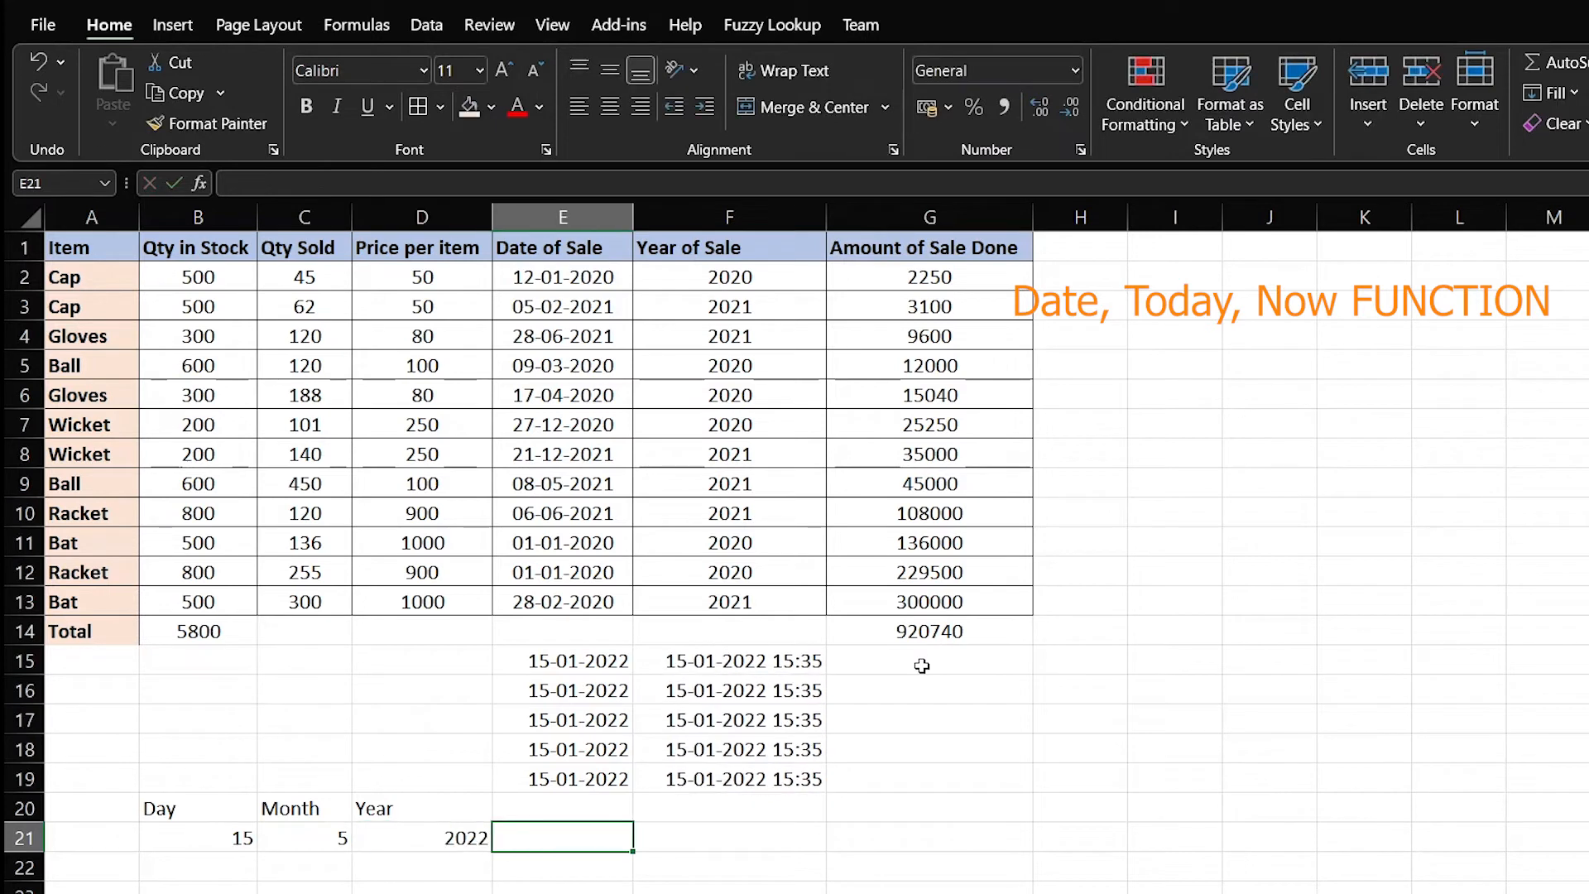
pyautogui.press('Tab')
pyautogui.press('Tab')
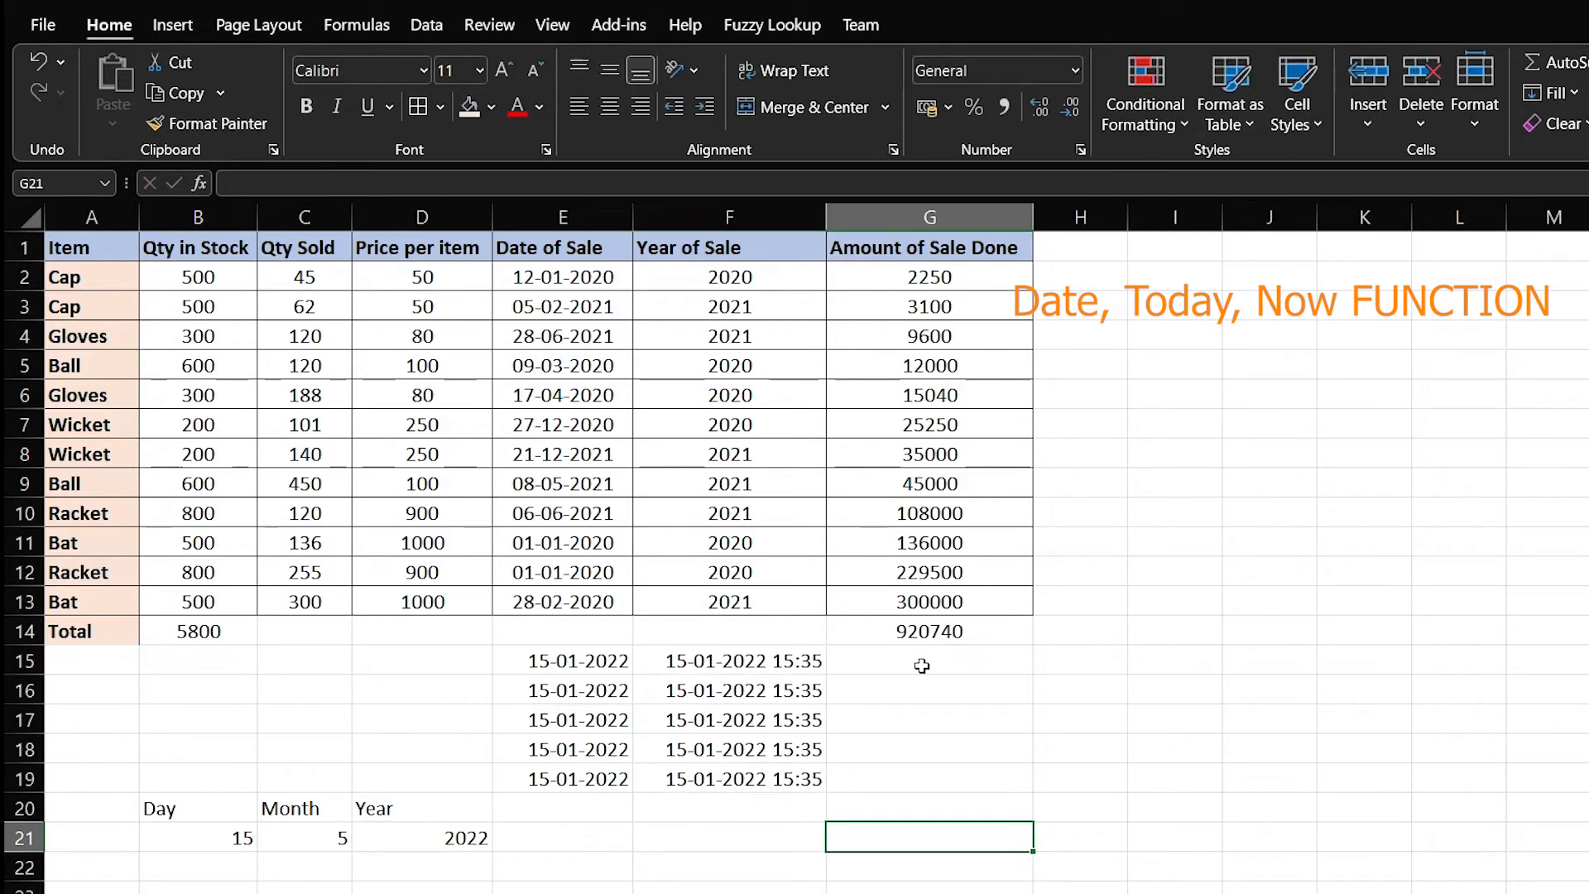
# Enter =DATE(D21,C21,B21) in G21 using the year, month and day cells
pyautogui.write('=')
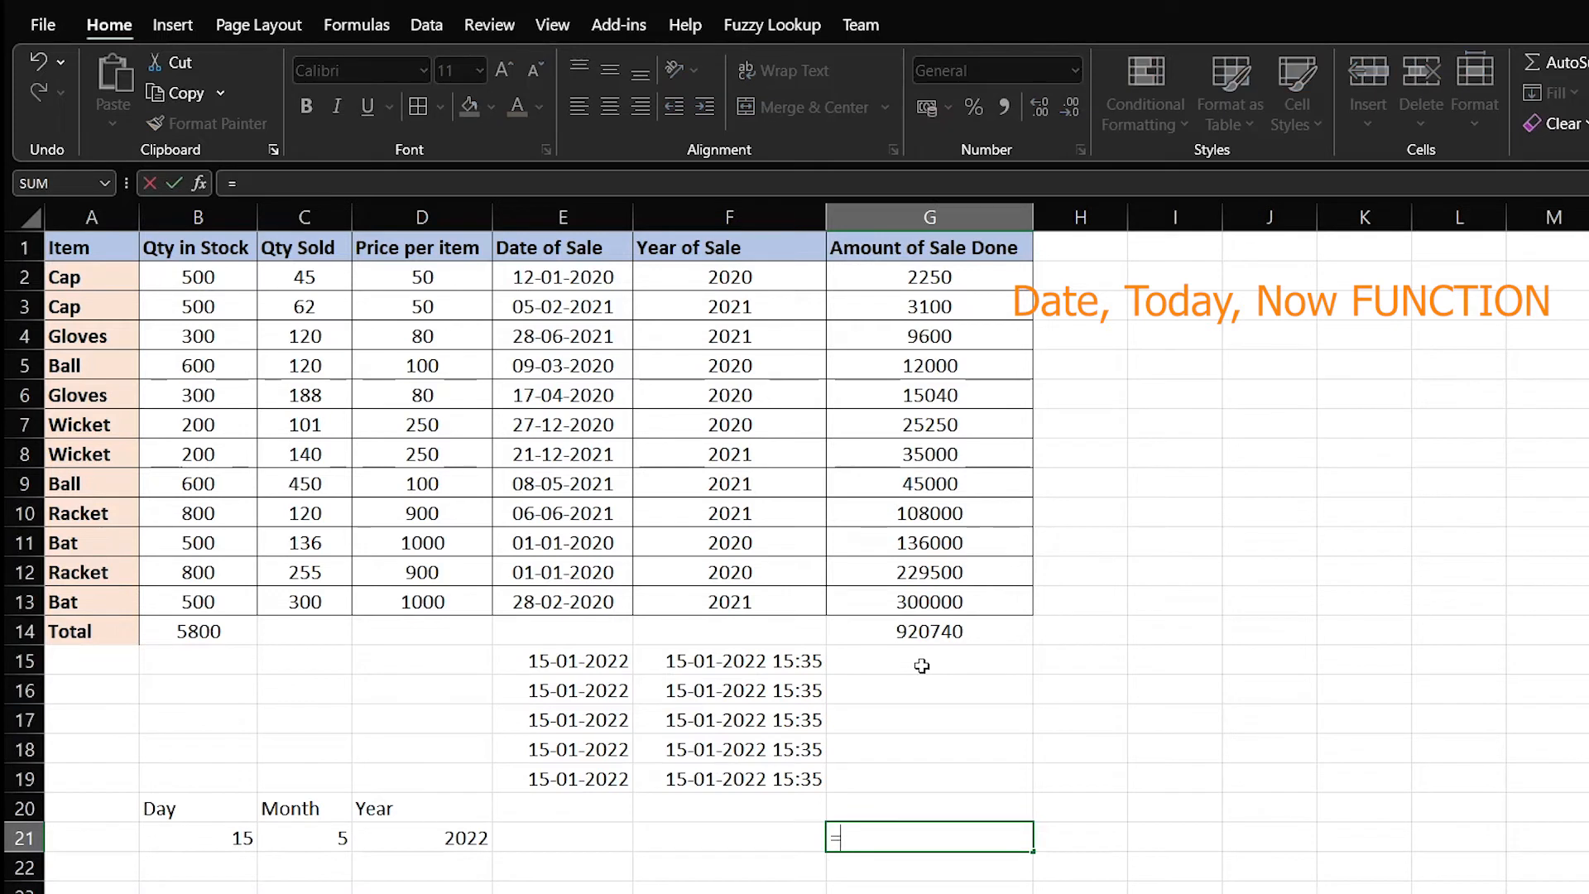
pyautogui.write('Date(')
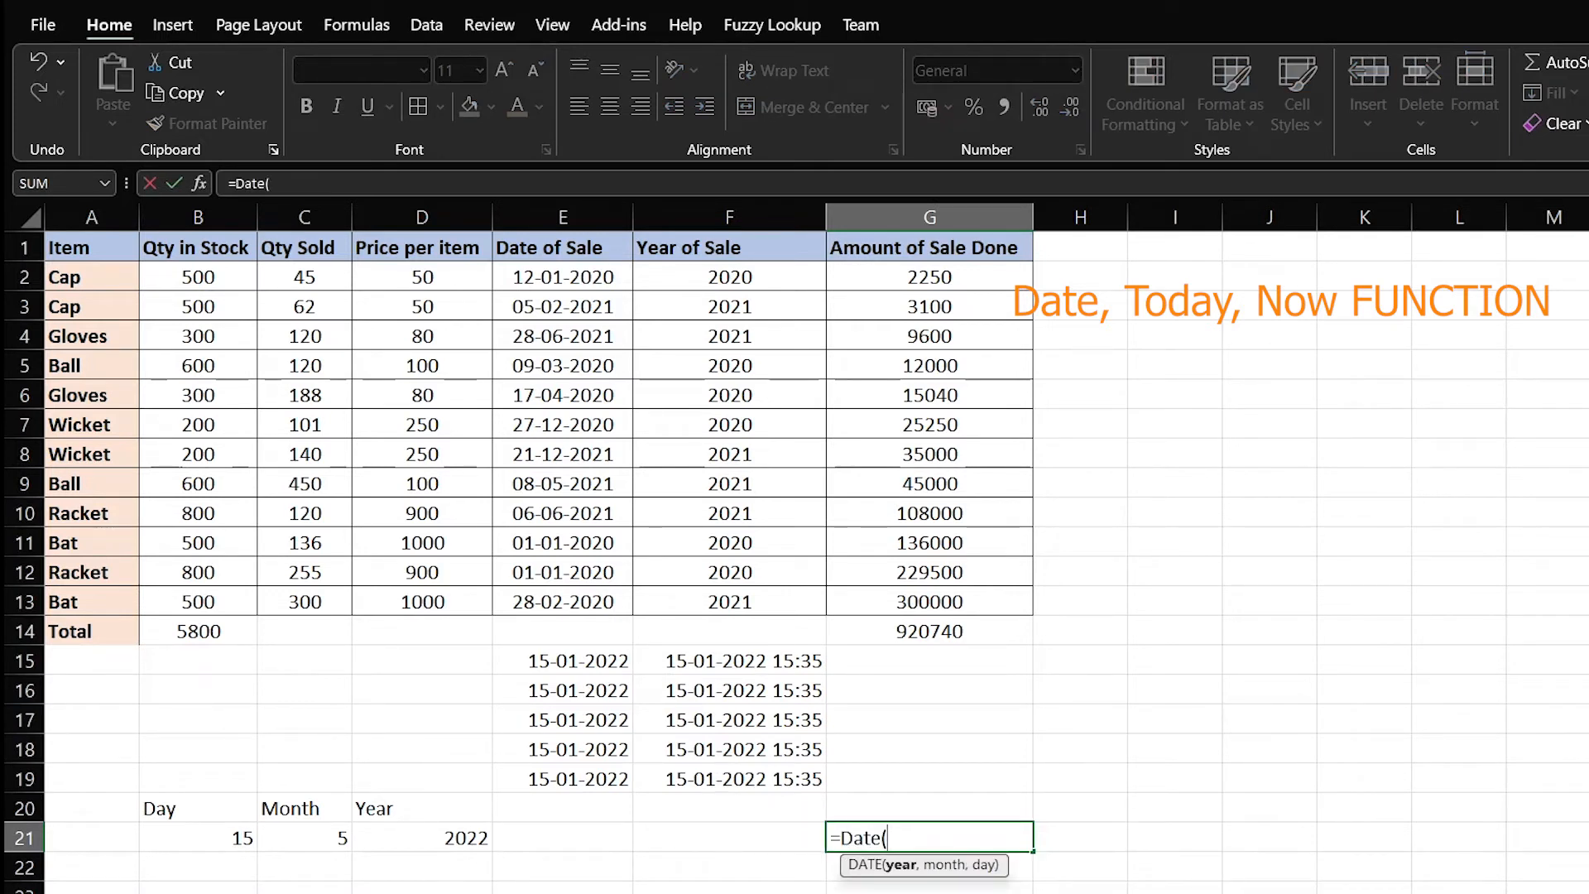
pyautogui.click(422, 832)
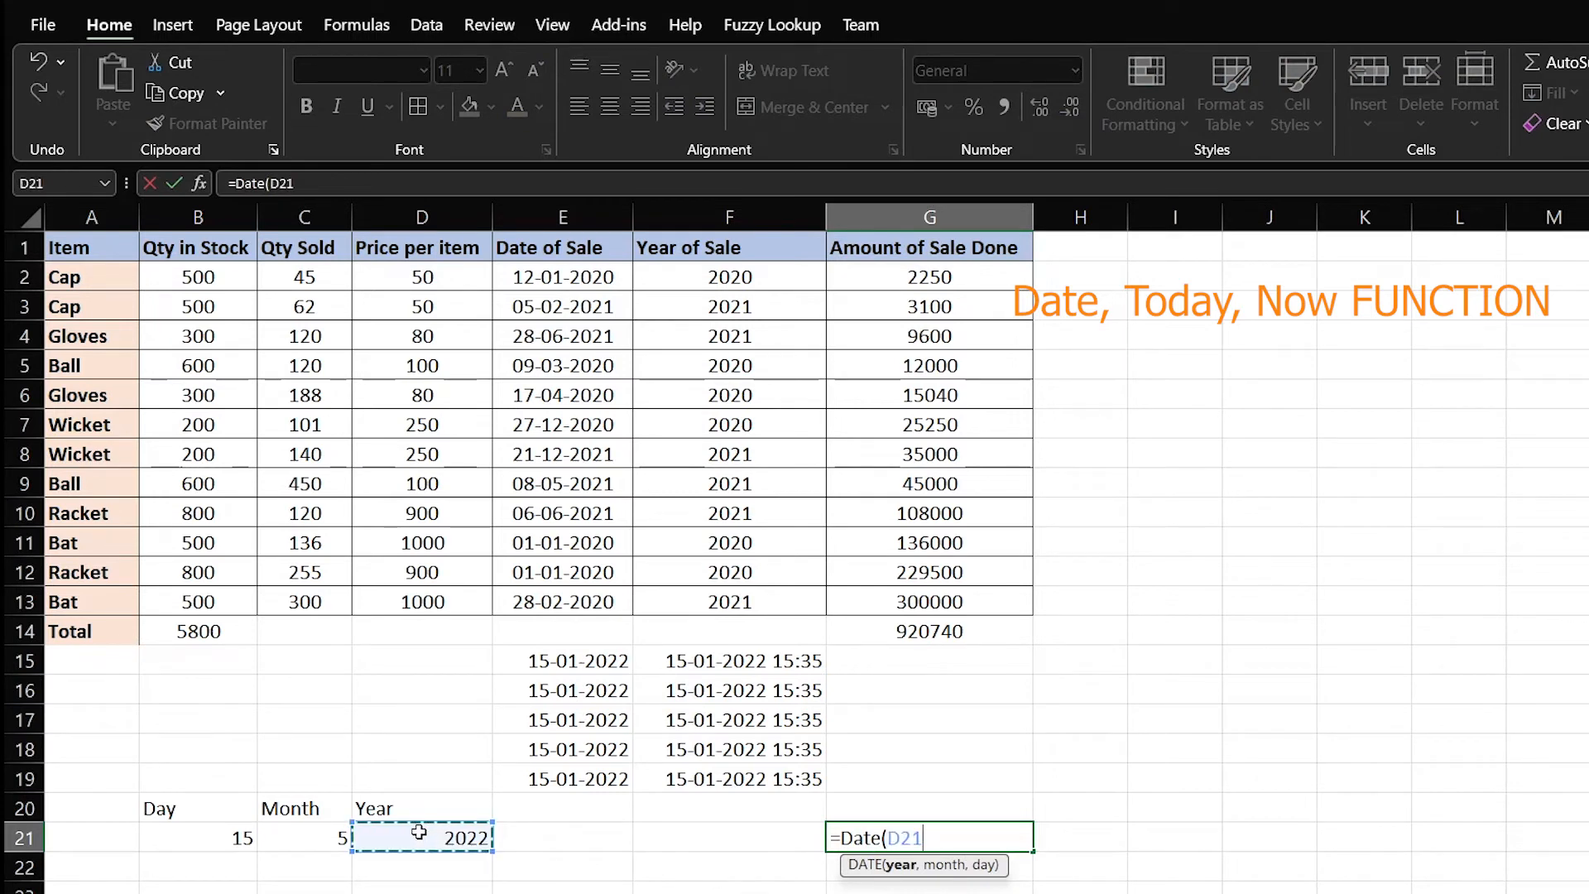
pyautogui.write(',')
pyautogui.click(310, 834)
pyautogui.write(',')
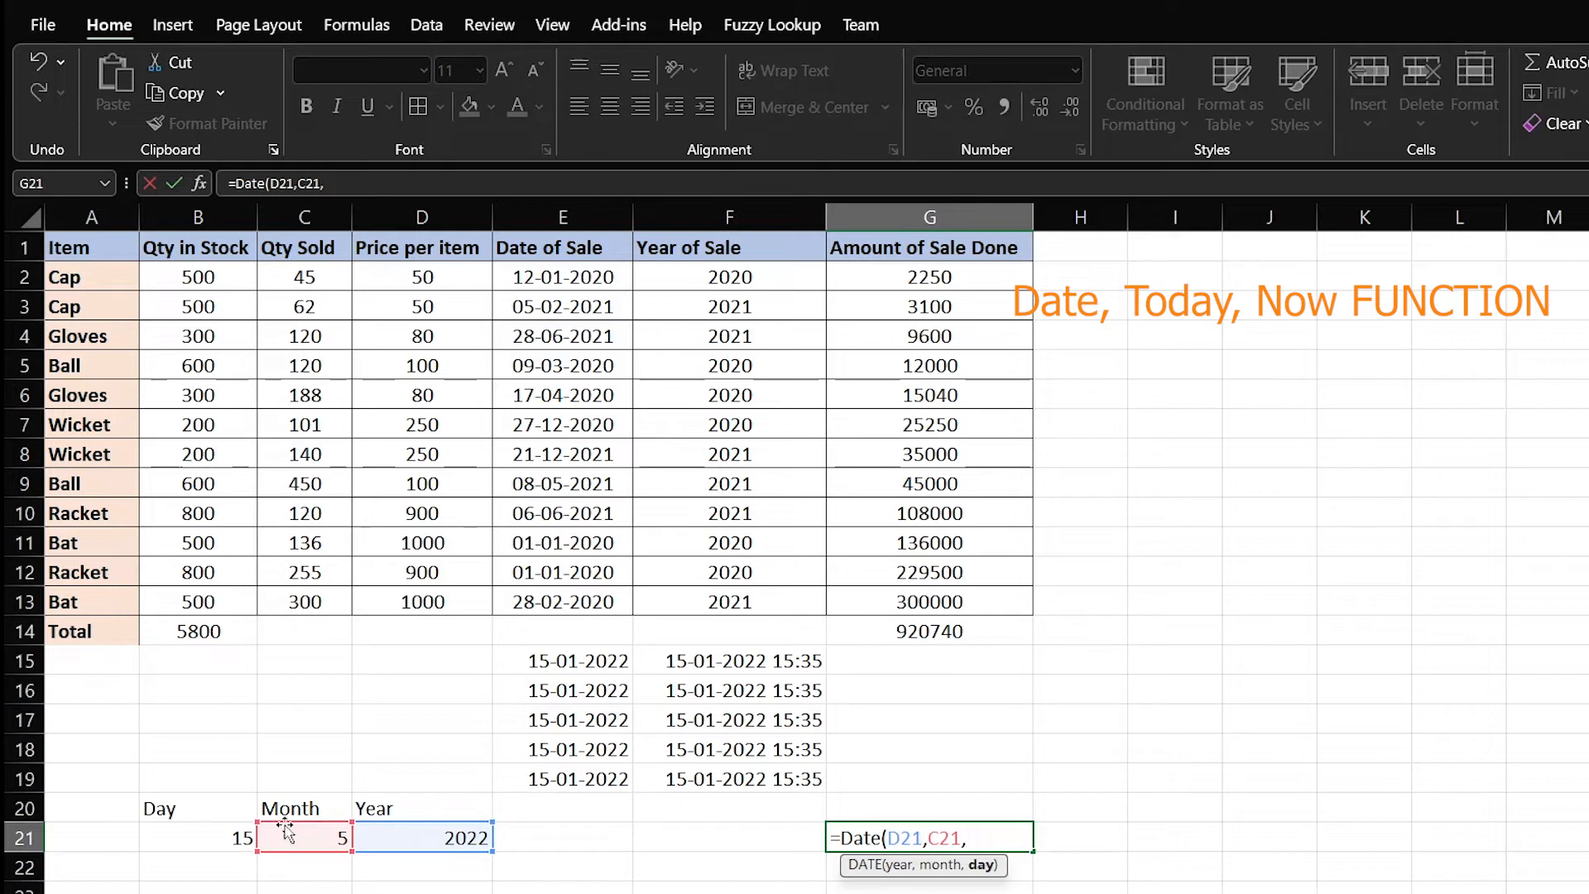
pyautogui.click(208, 839)
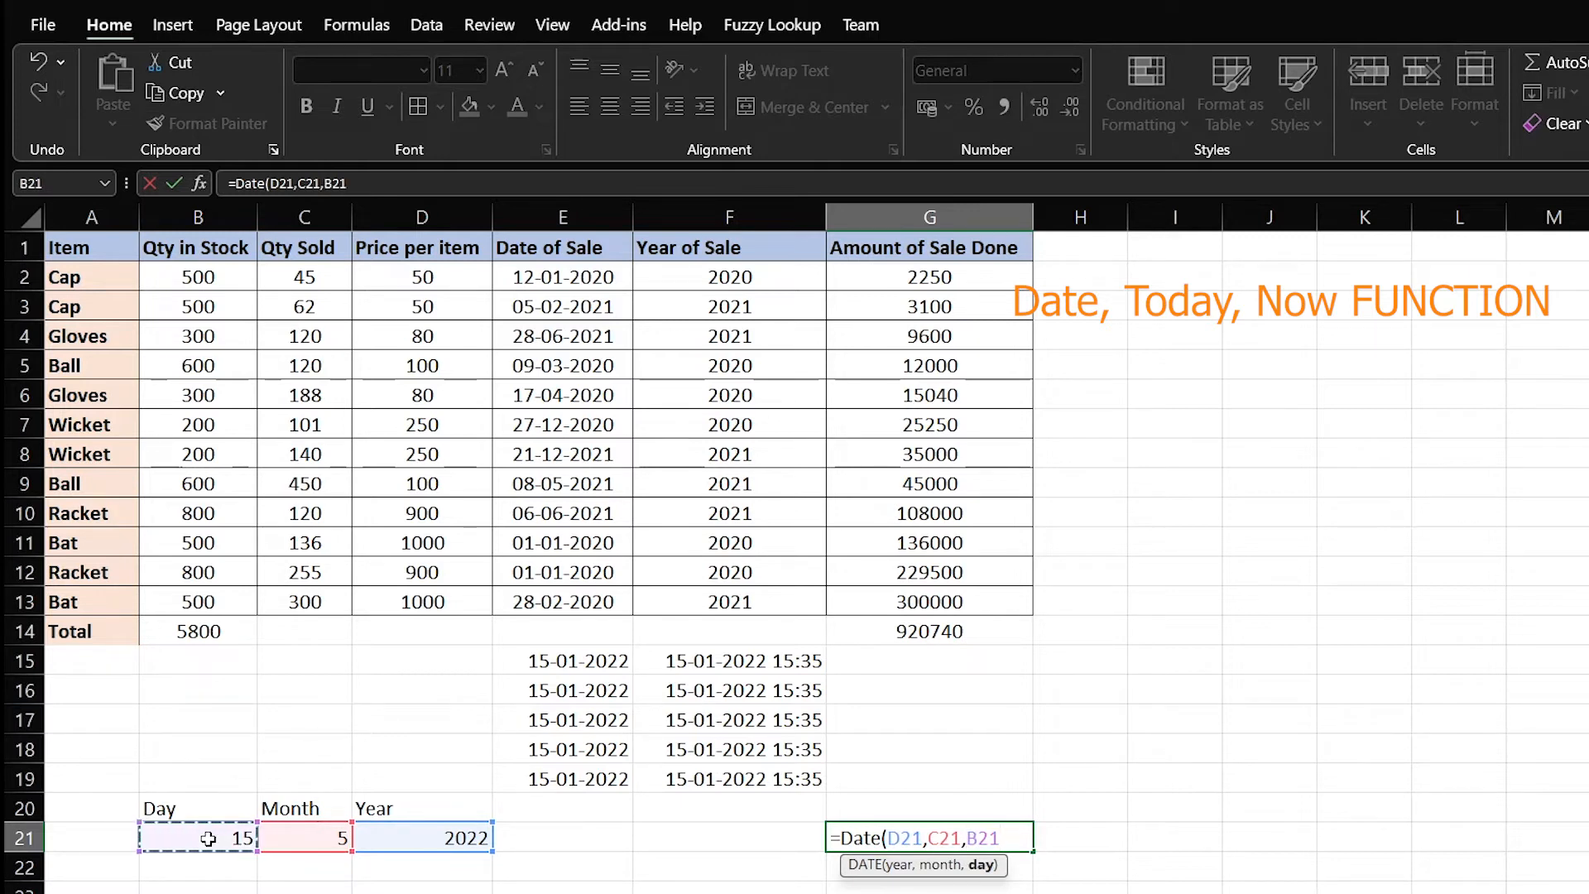
pyautogui.write(')')
pyautogui.press('Return')
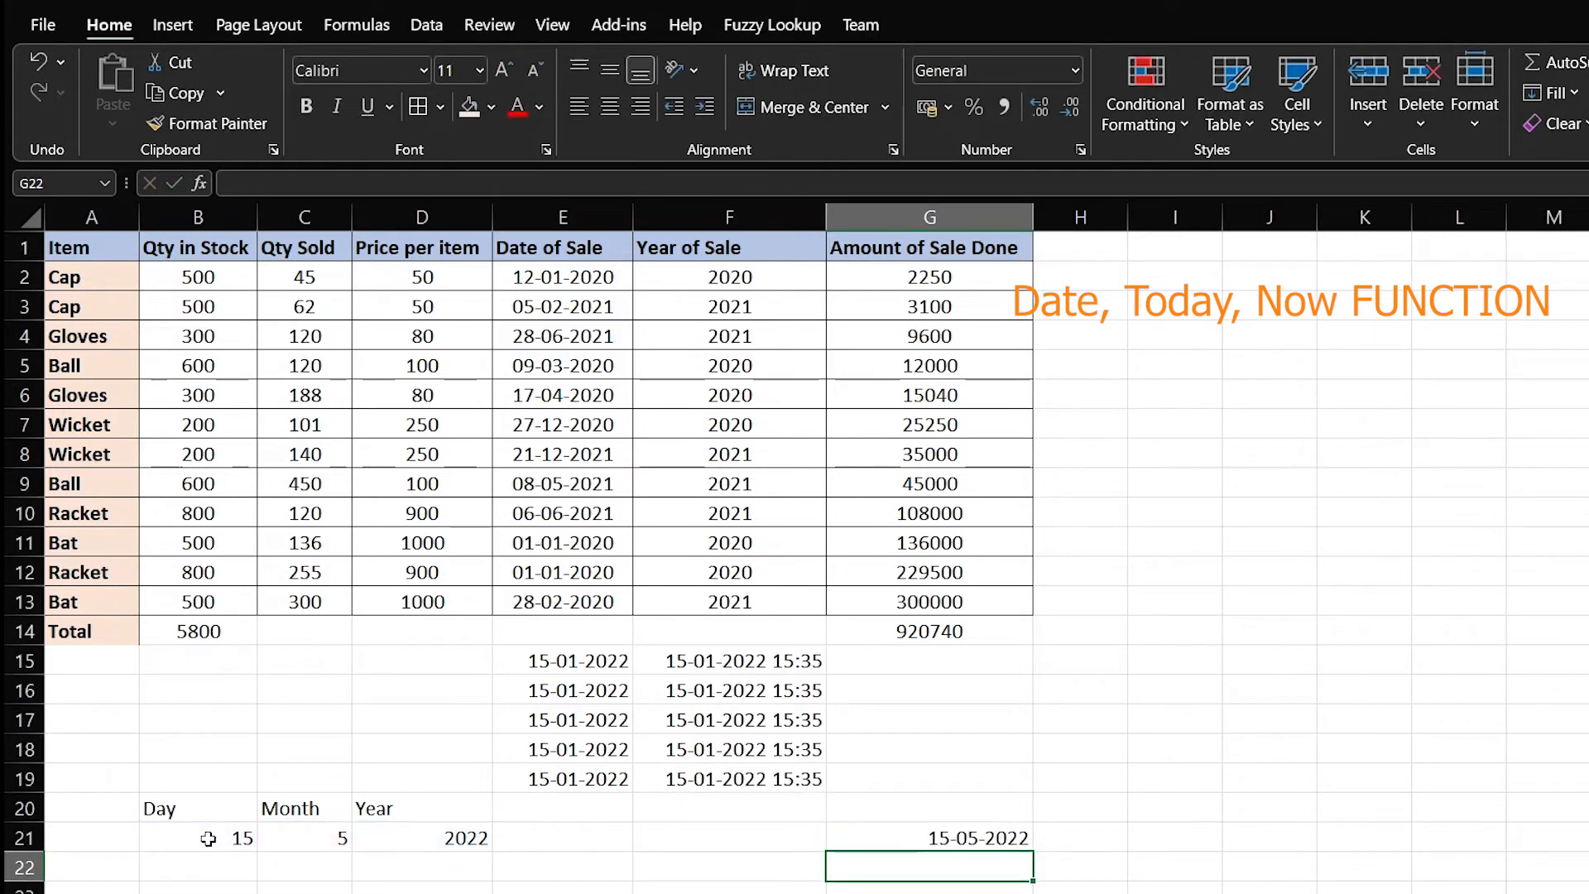
# Check G21's DATE result, then delete it
pyautogui.press('Up')
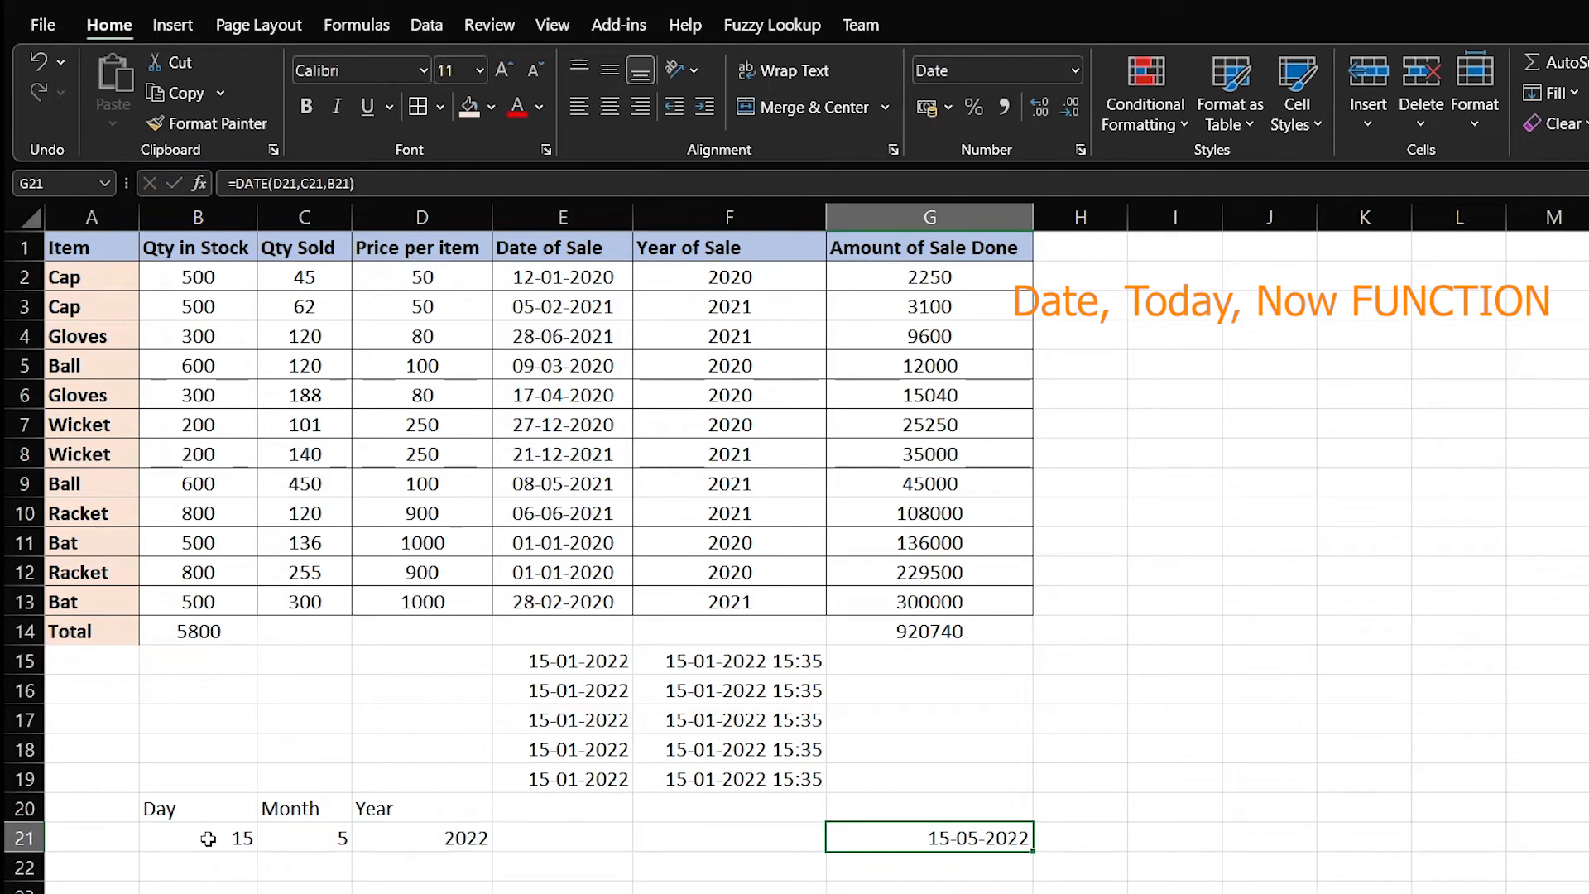
pyautogui.press('Down')
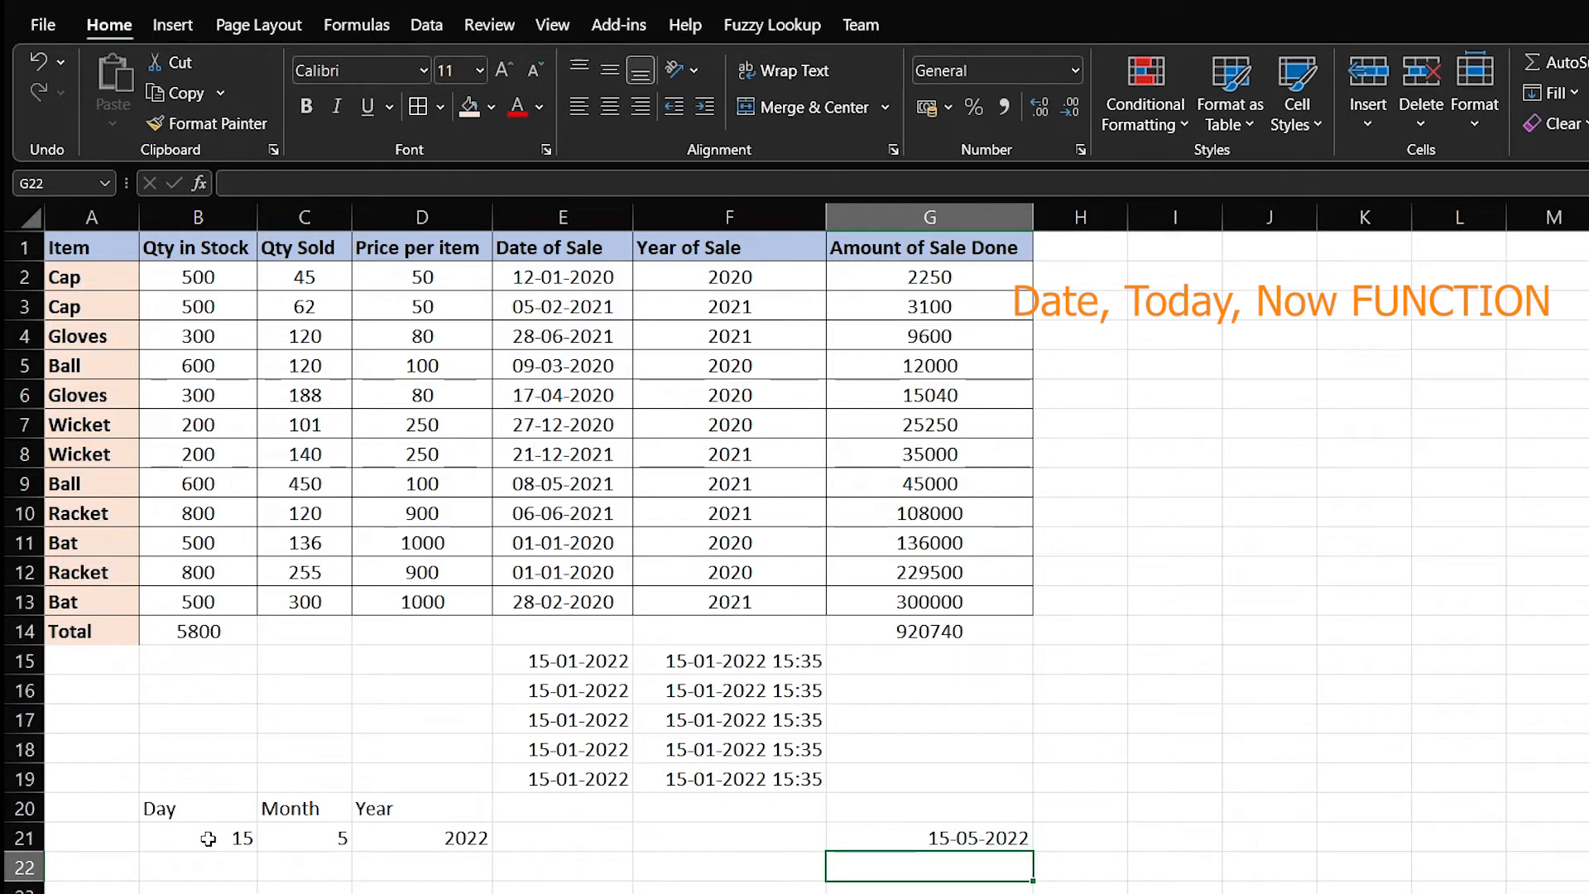
pyautogui.press('Up')
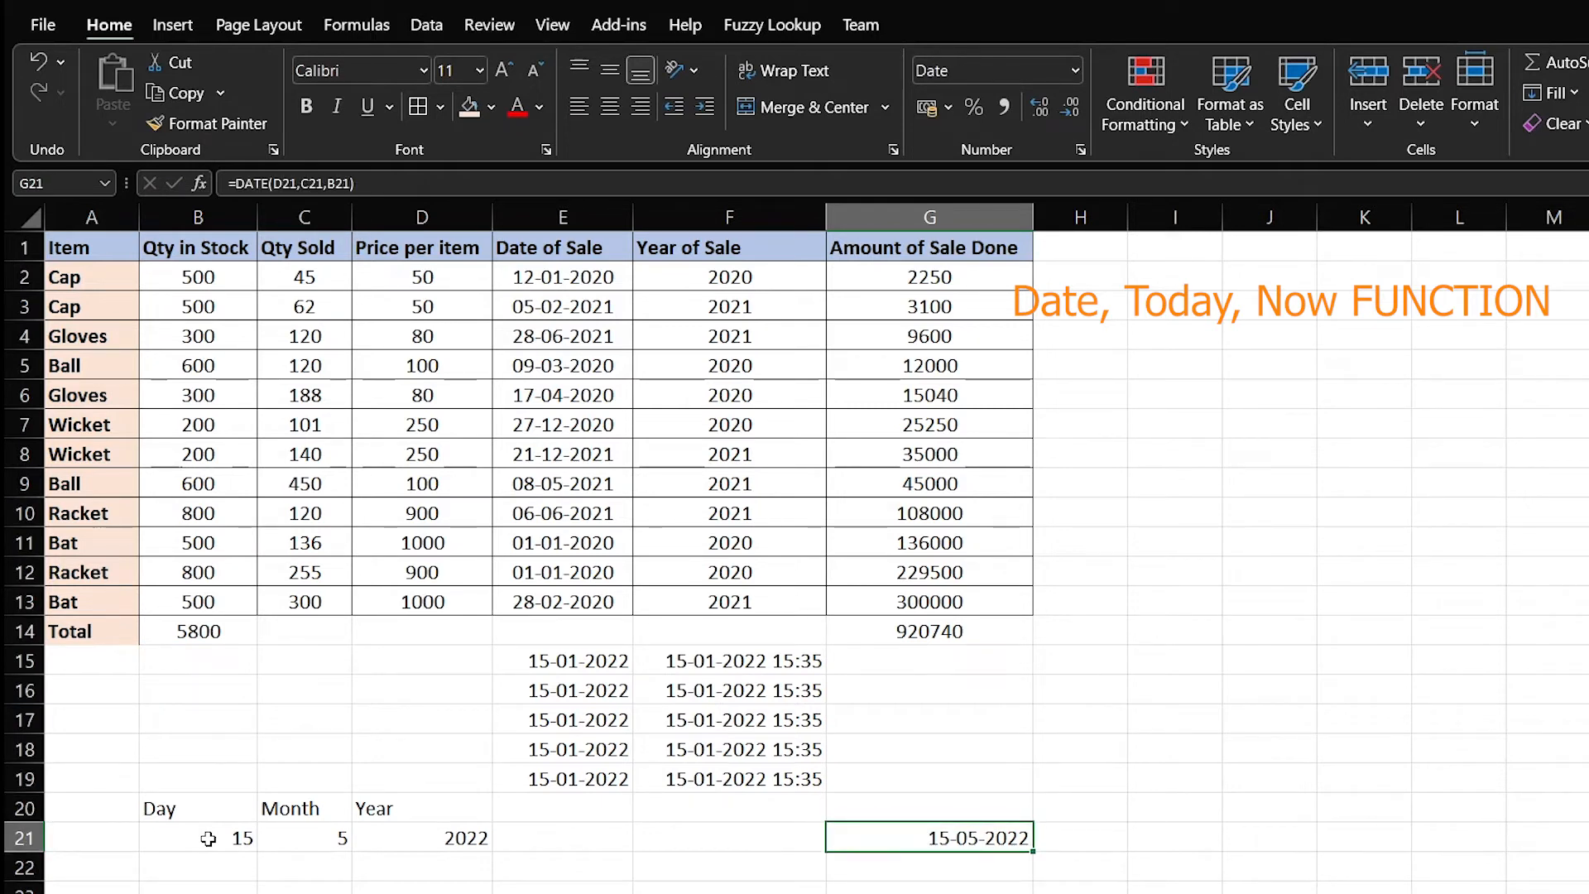
pyautogui.press('Delete')
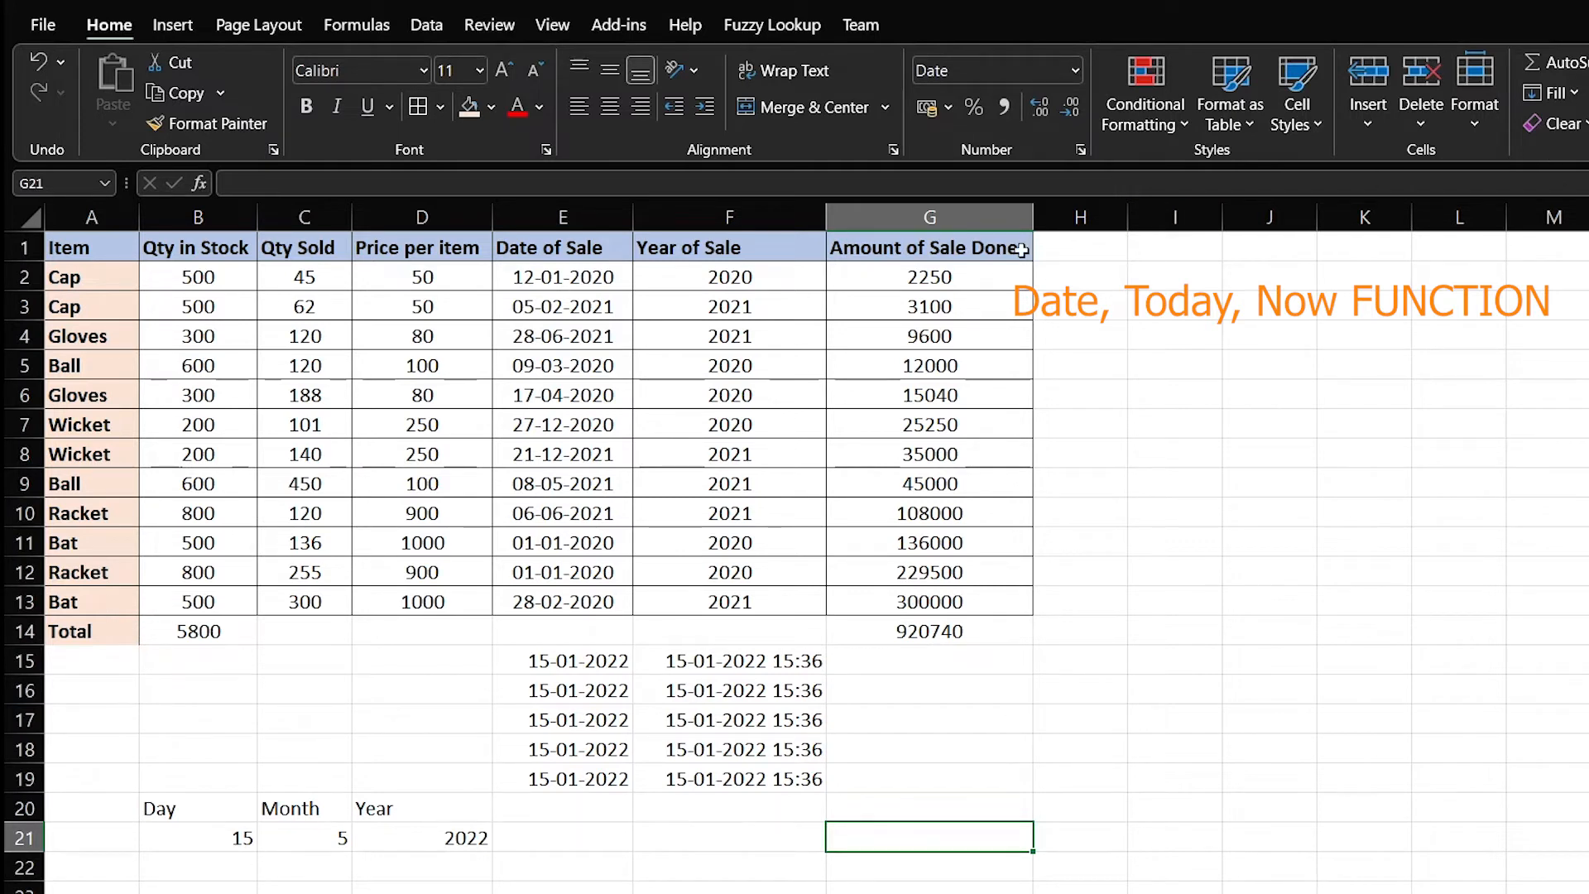
pyautogui.click(1087, 279)
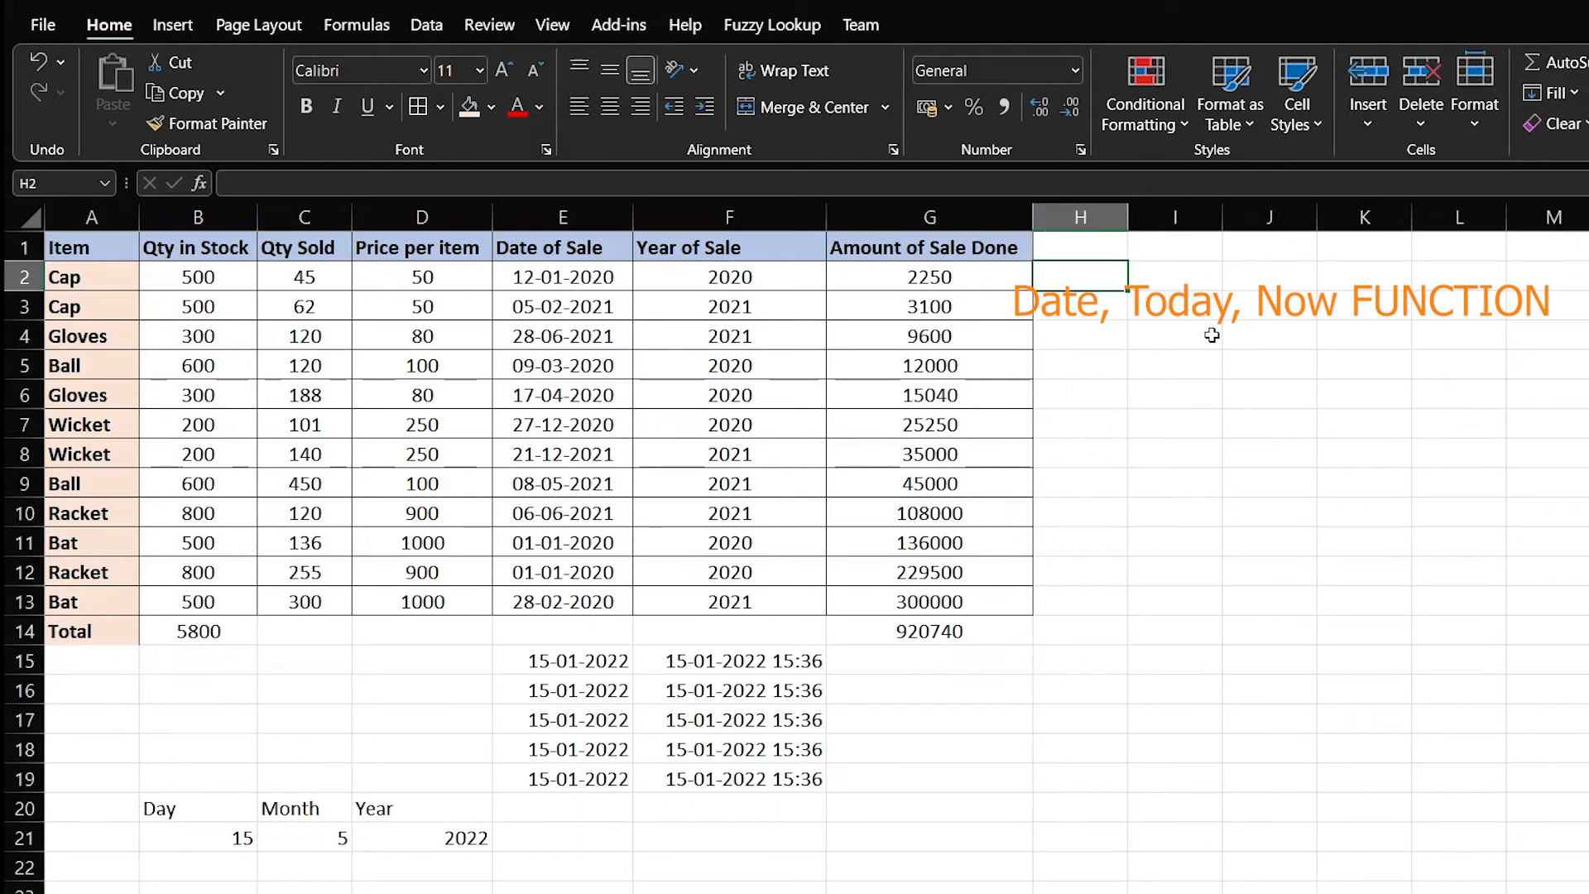
# Add a bold 'Today' header in H1
pyautogui.click(1123, 248)
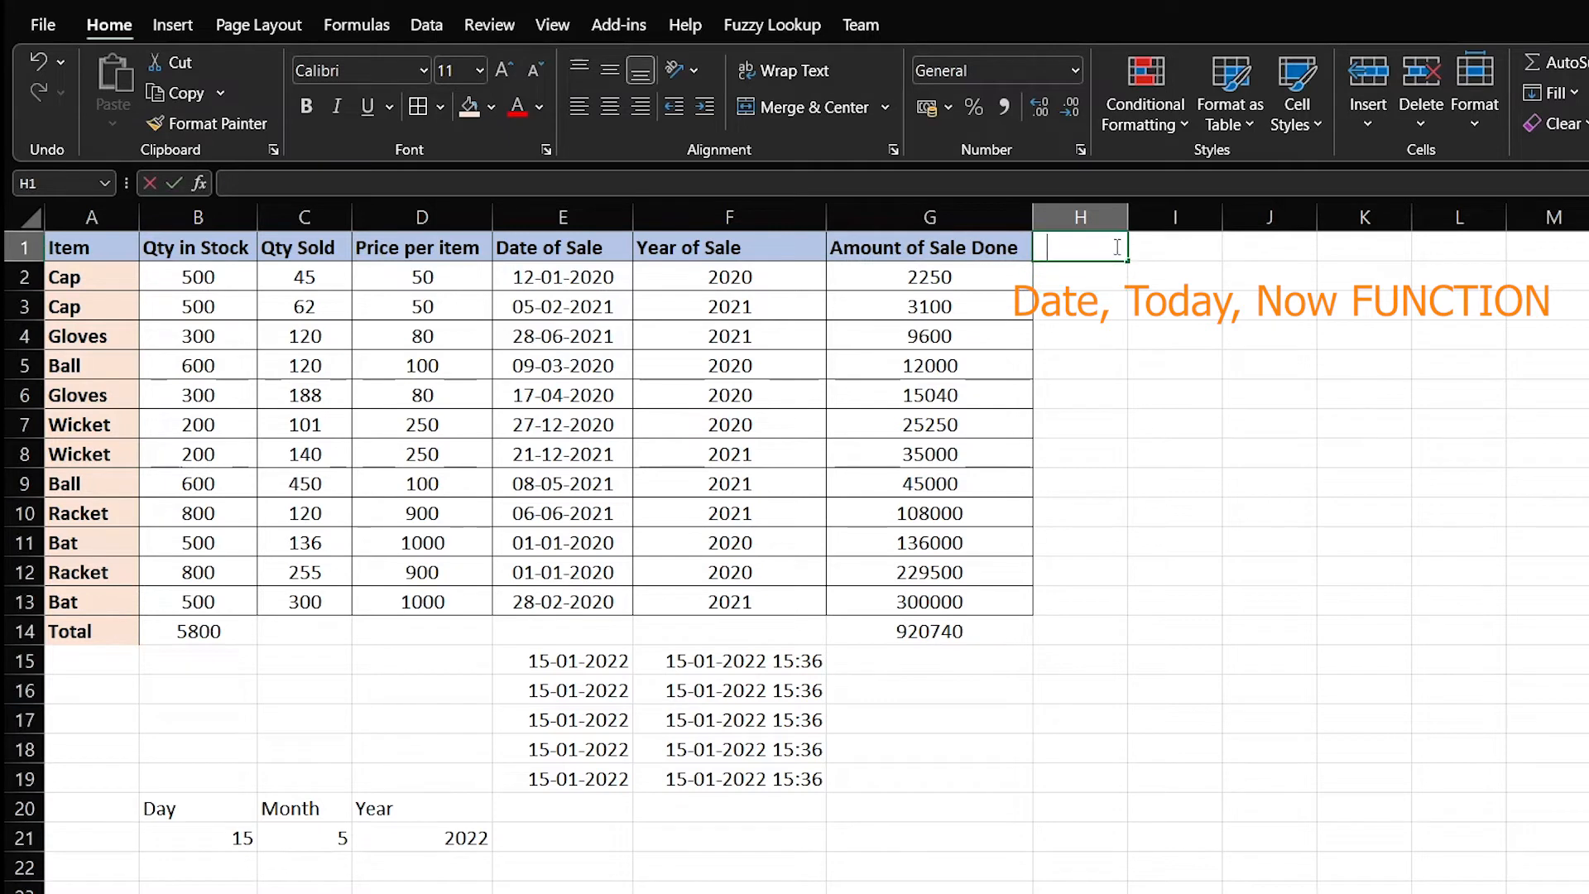
pyautogui.write('Today')
pyautogui.hotkey('ctrl', 'b')
pyautogui.hotkey('ctrl', 'Return')
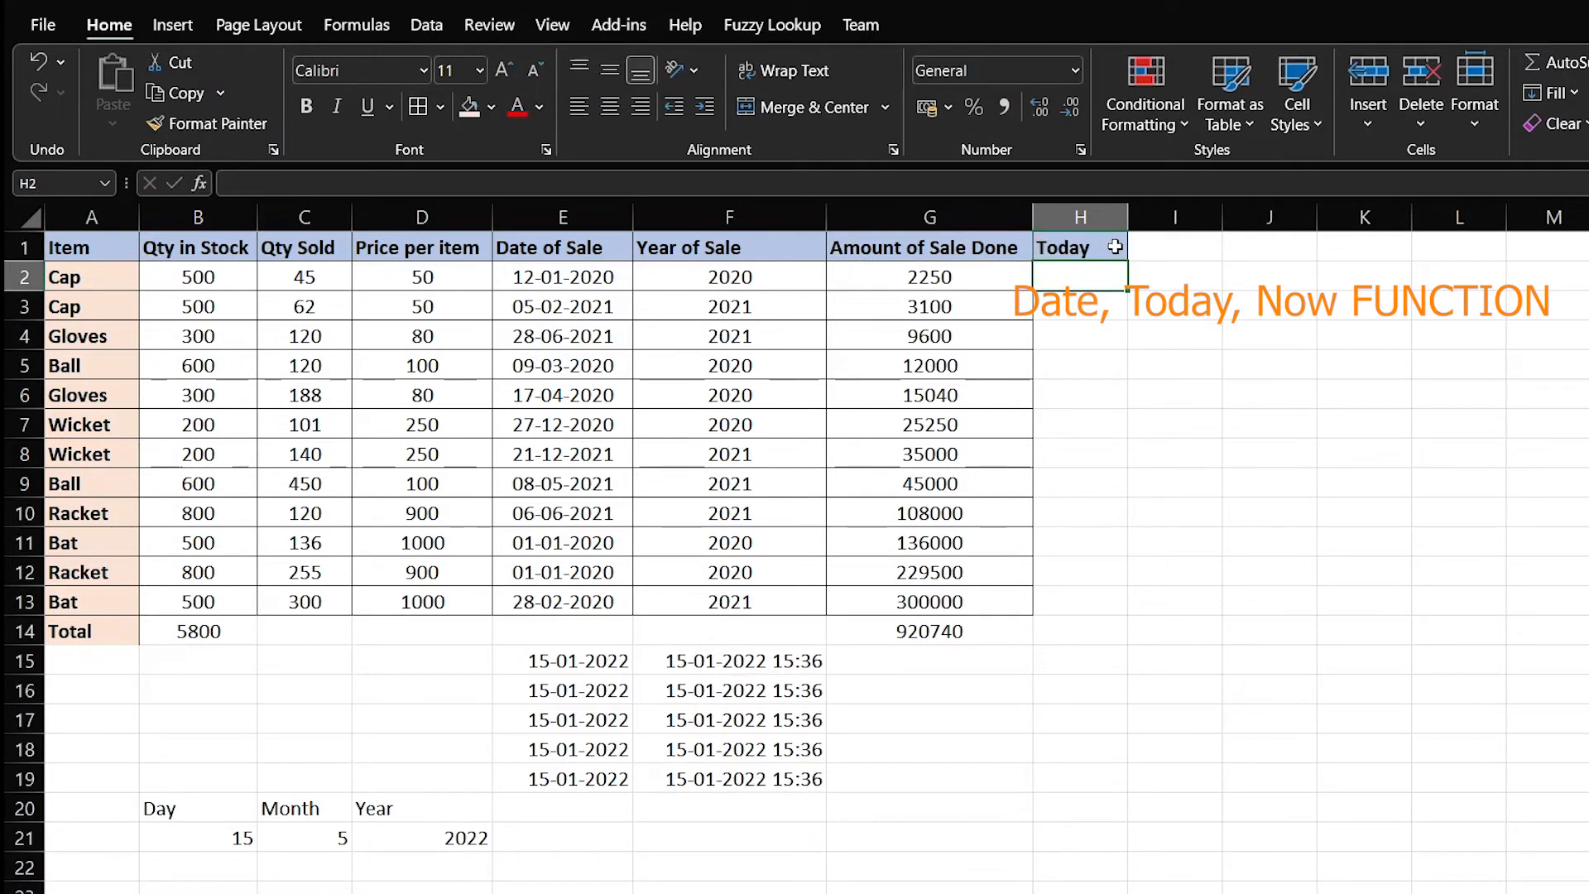
pyautogui.press('Return')
# Enter =Today() in H2 and paste it down H3:H13, showing 15-01-2022
pyautogui.write('=Tod')
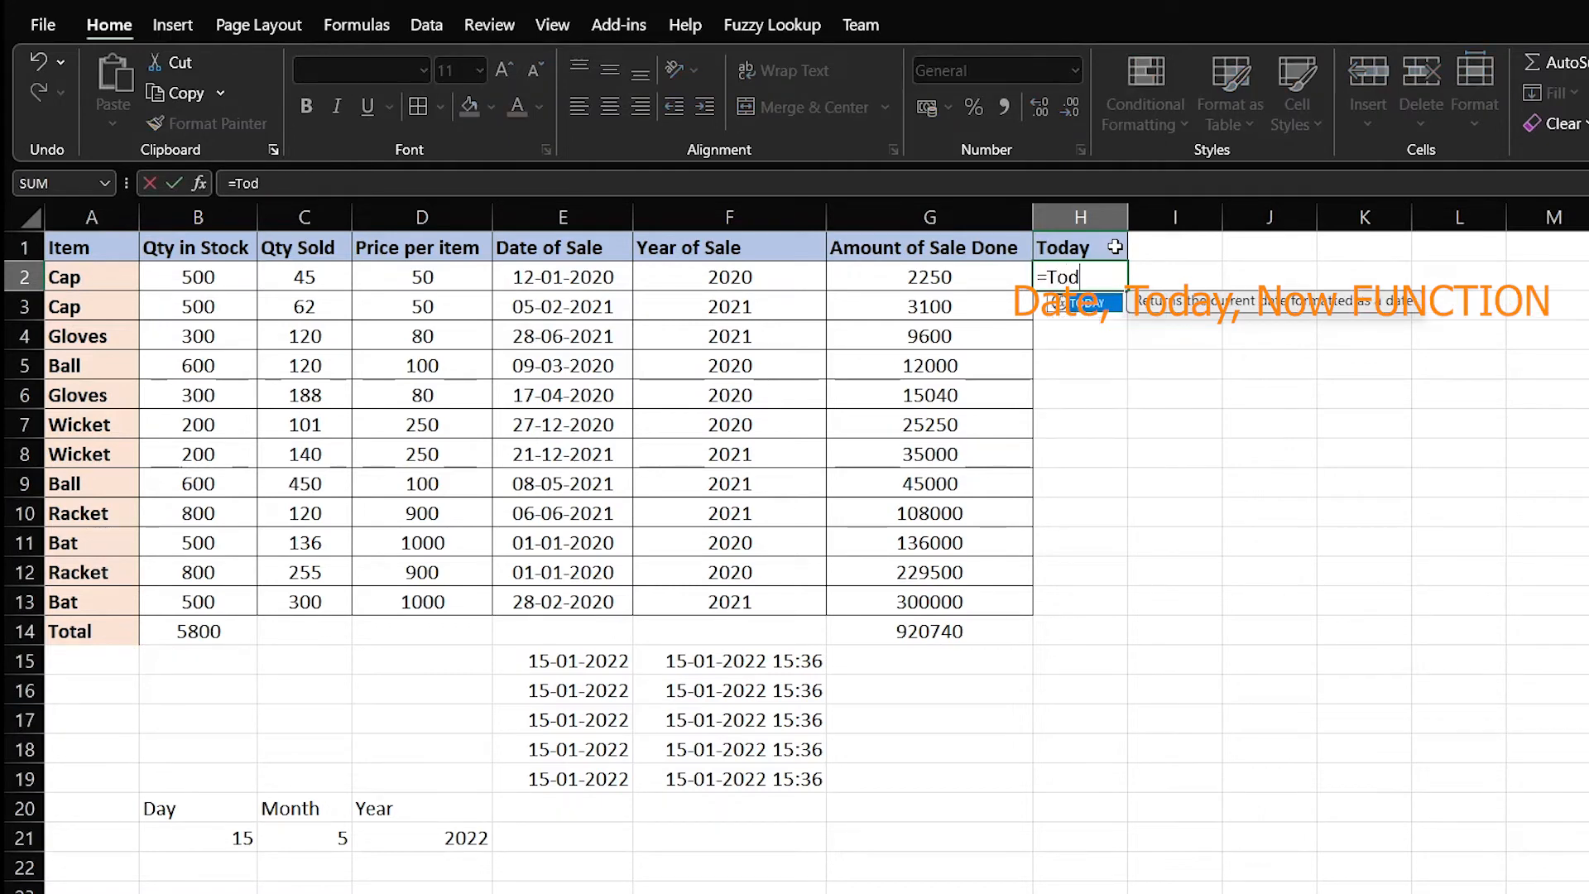
pyautogui.write('ay()')
pyautogui.press('Return')
pyautogui.press('Up')
pyautogui.hotkey('ctrl', 'c')
pyautogui.press('Down')
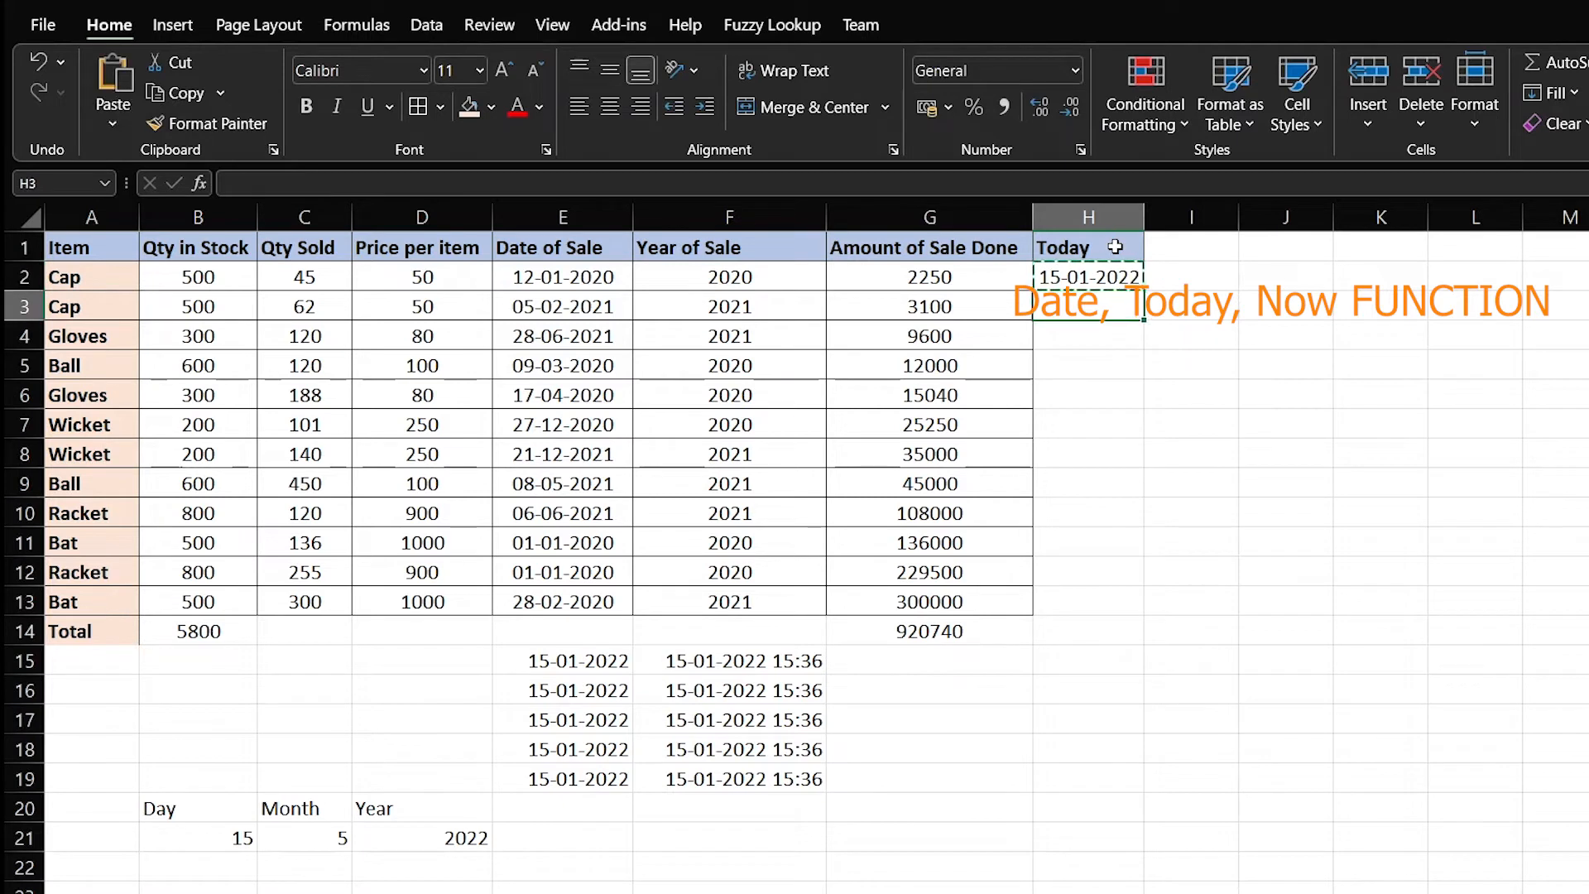
pyautogui.hotkey('shift', 'Down')
pyautogui.hotkey('shift', 'Down')
pyautogui.hotkey('shift', 'Down')
pyautogui.hotkey('shift', 'Down')
pyautogui.hotkey('shift', 'Down')
pyautogui.hotkey('shift', 'Down')
pyautogui.hotkey('shift', 'Down')
pyautogui.hotkey('shift', 'Down')
pyautogui.hotkey('shift', 'Down')
pyautogui.hotkey('shift', 'Down')
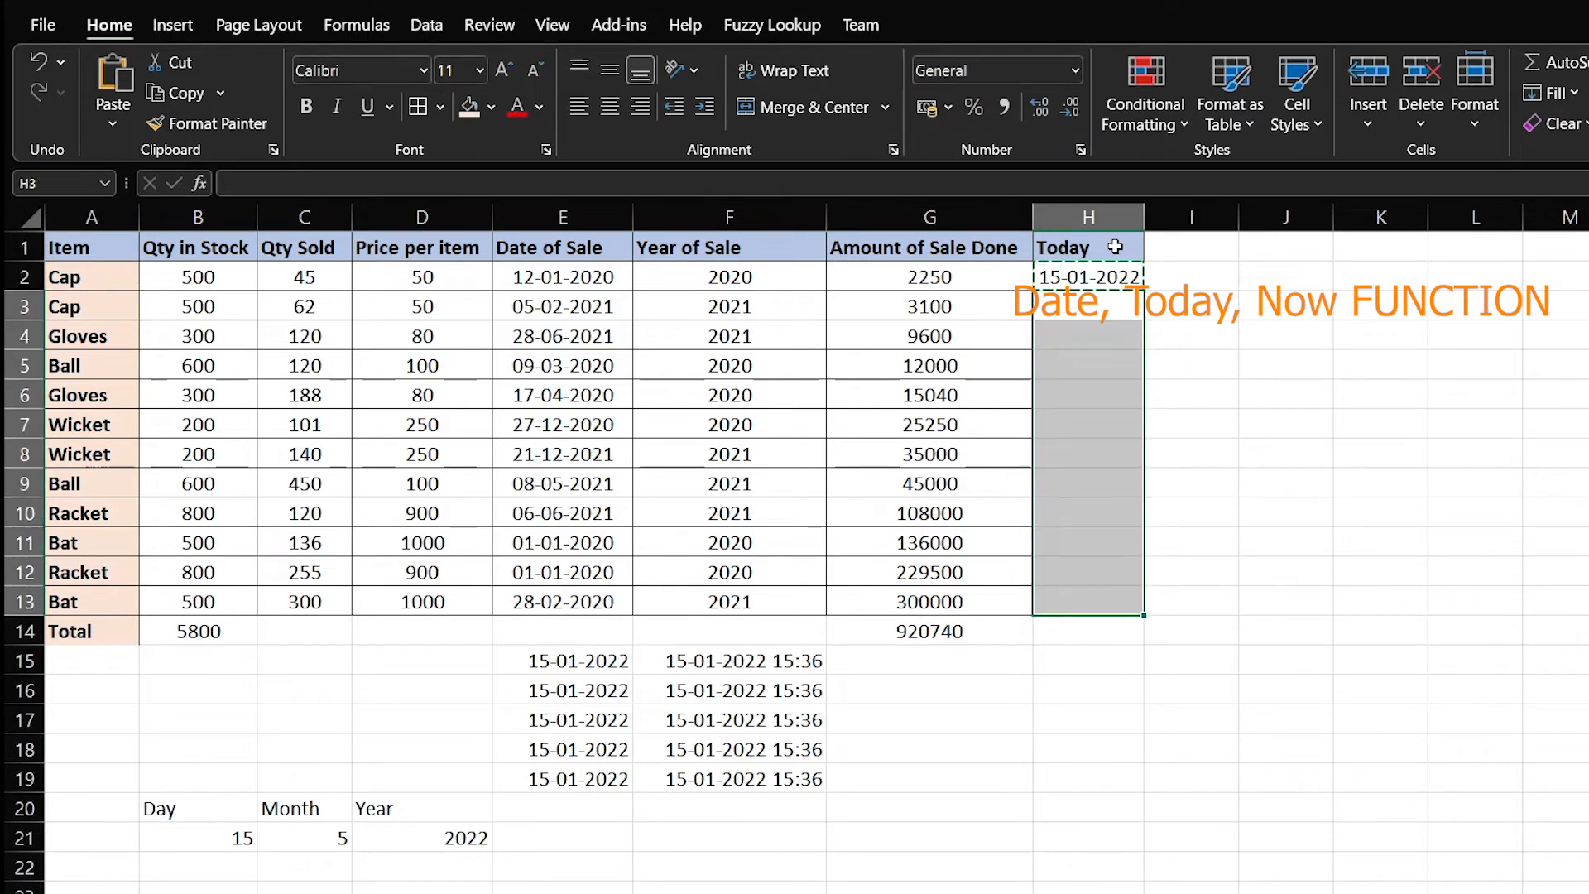
pyautogui.hotkey('ctrl', 'v')
pyautogui.press('Escape')
pyautogui.press('Right')
pyautogui.press('Up')
pyautogui.press('Up')
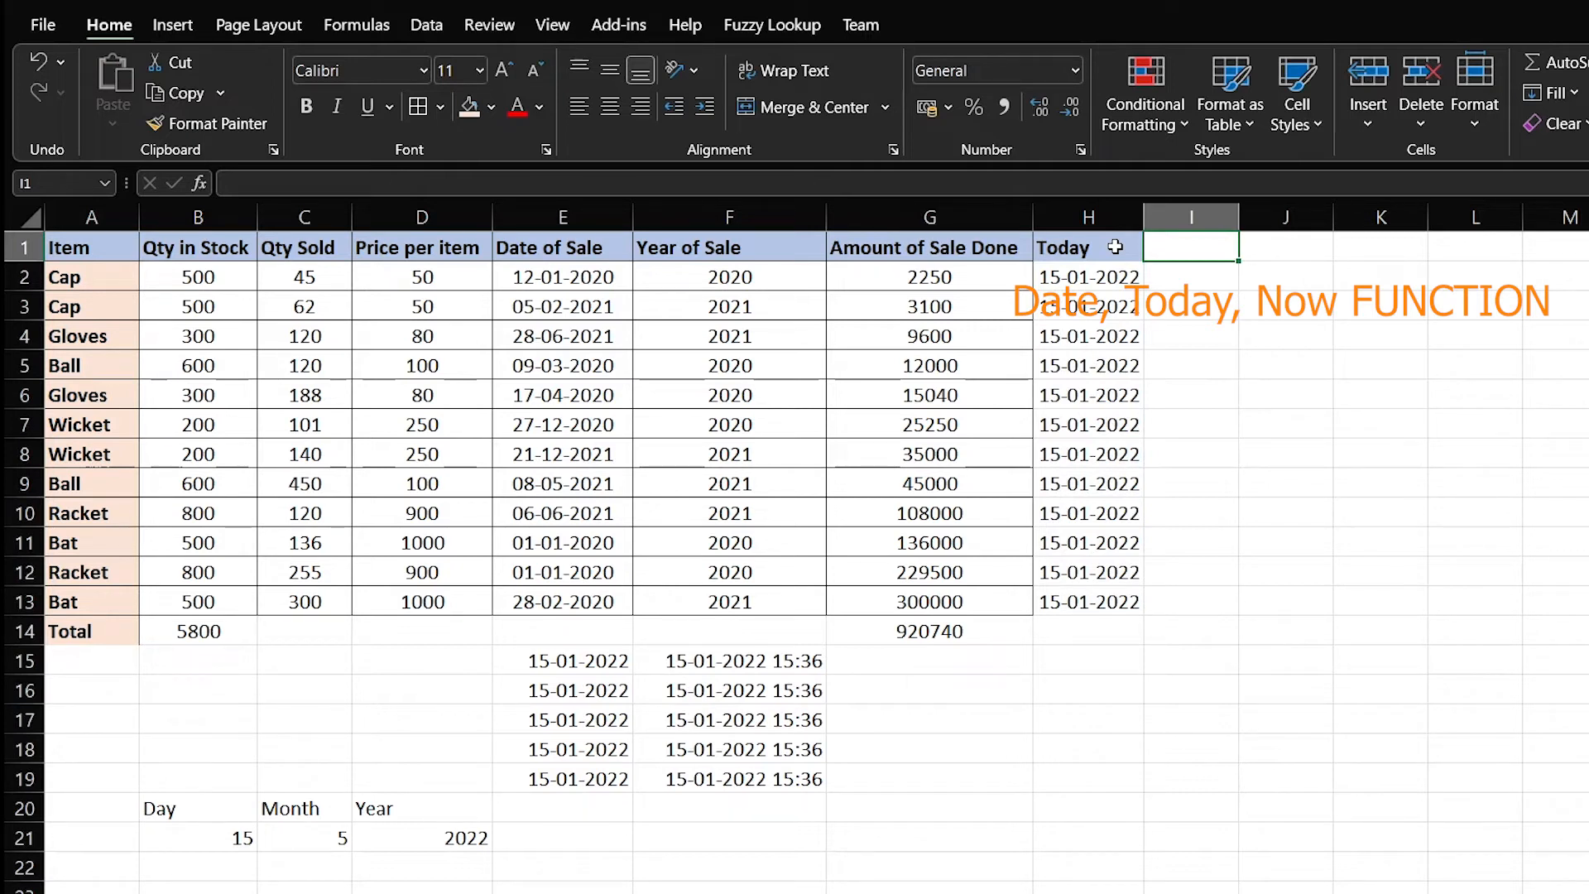
pyautogui.press('Down')
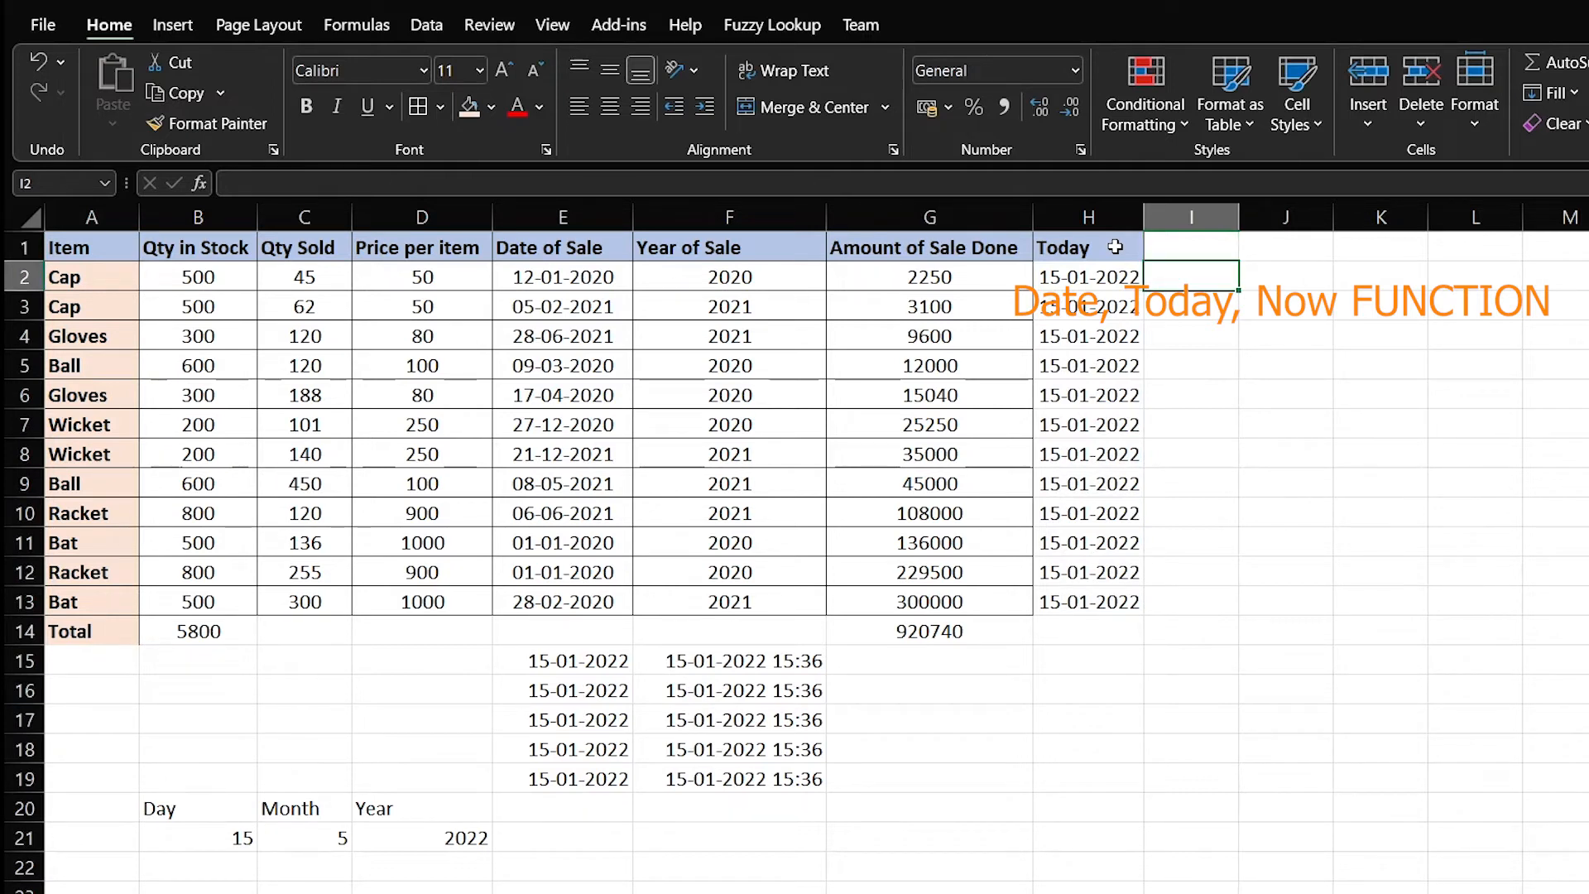
pyautogui.press('Up')
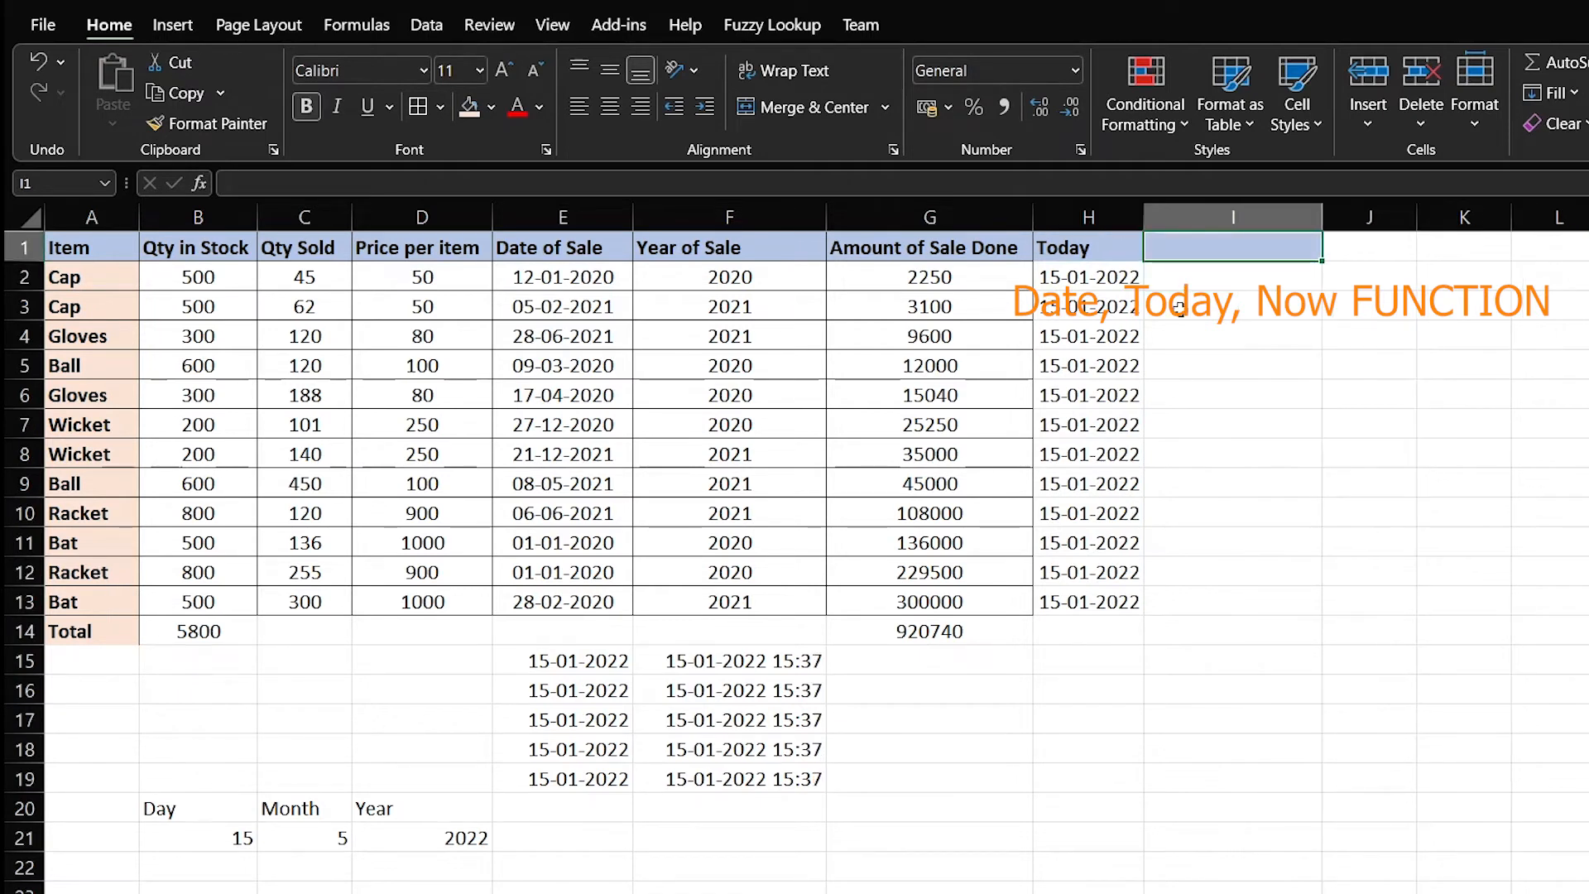
# Add the header 'Days in Between two dates' in I1 and autofit column I
pyautogui.click(1178, 306)
pyautogui.click(1196, 219)
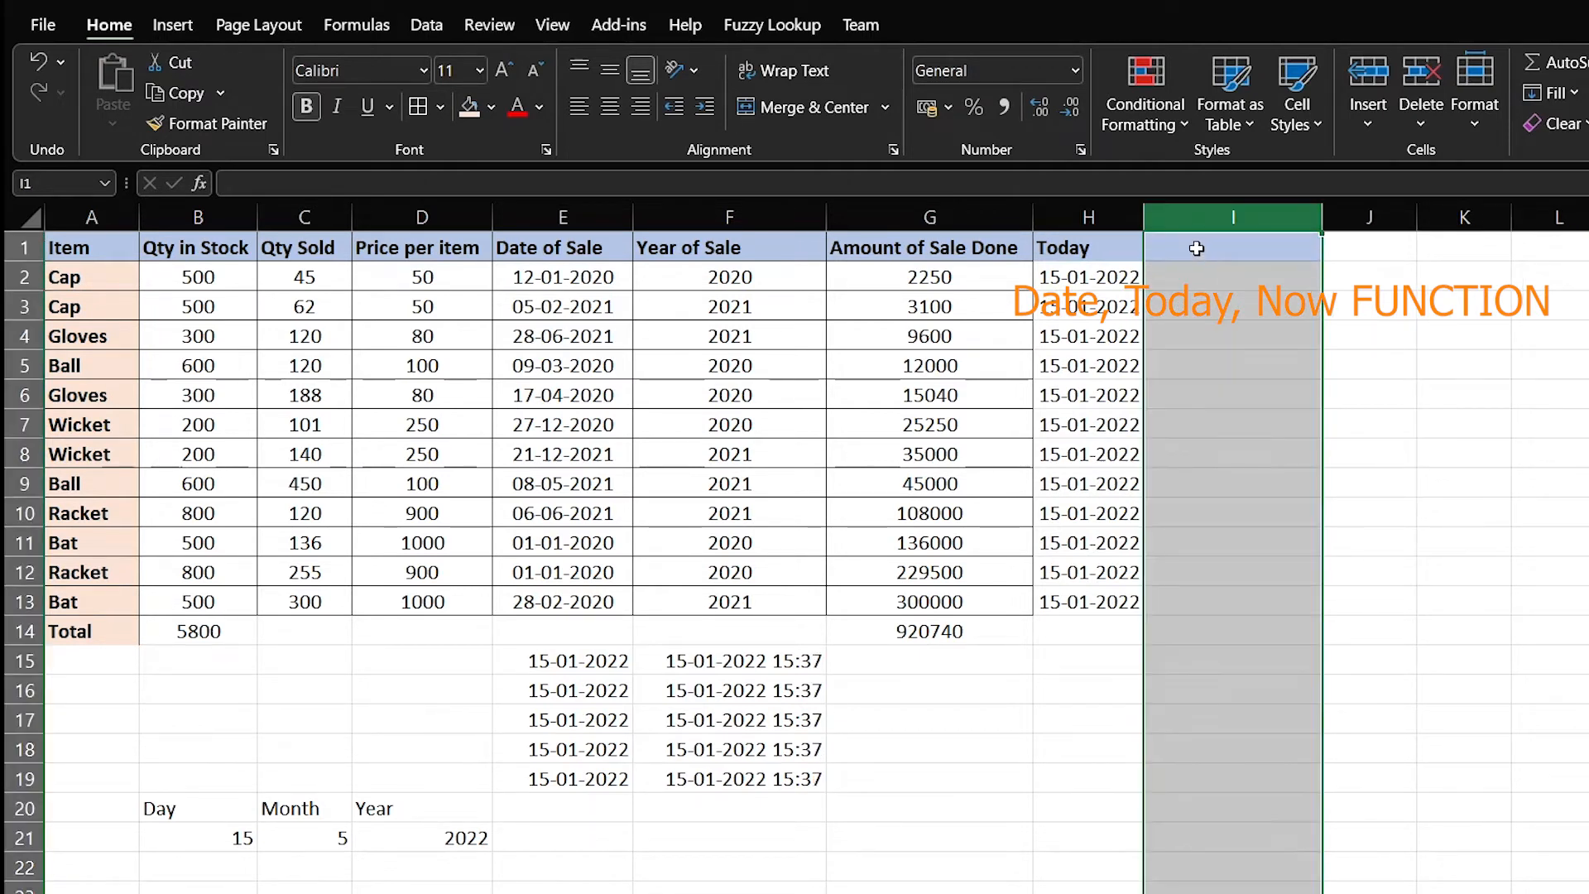
pyautogui.click(1192, 248)
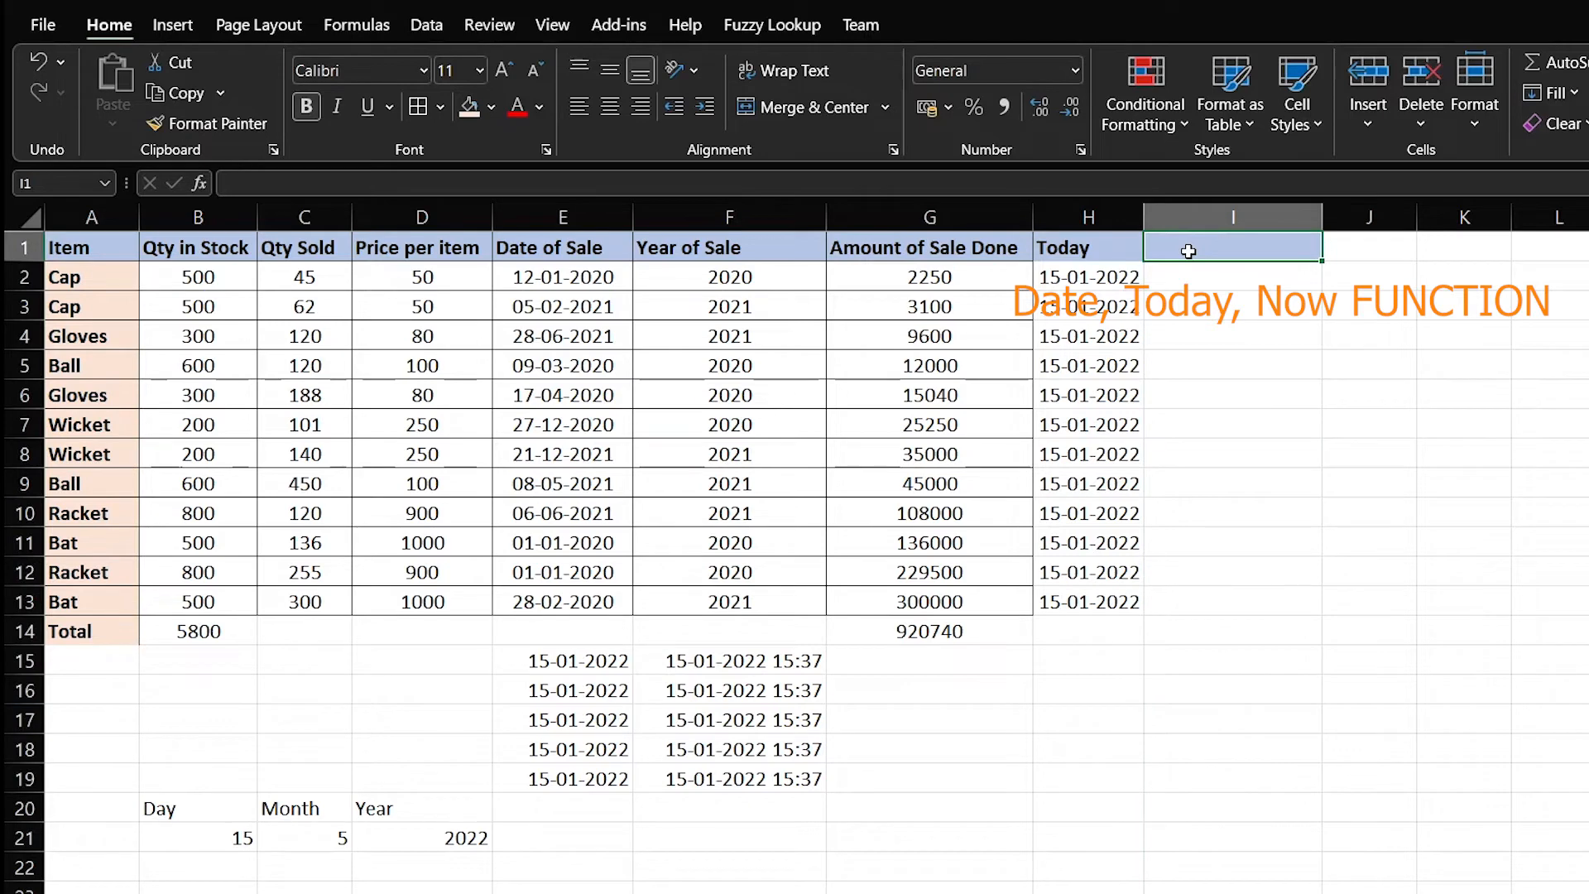
pyautogui.write('Days')
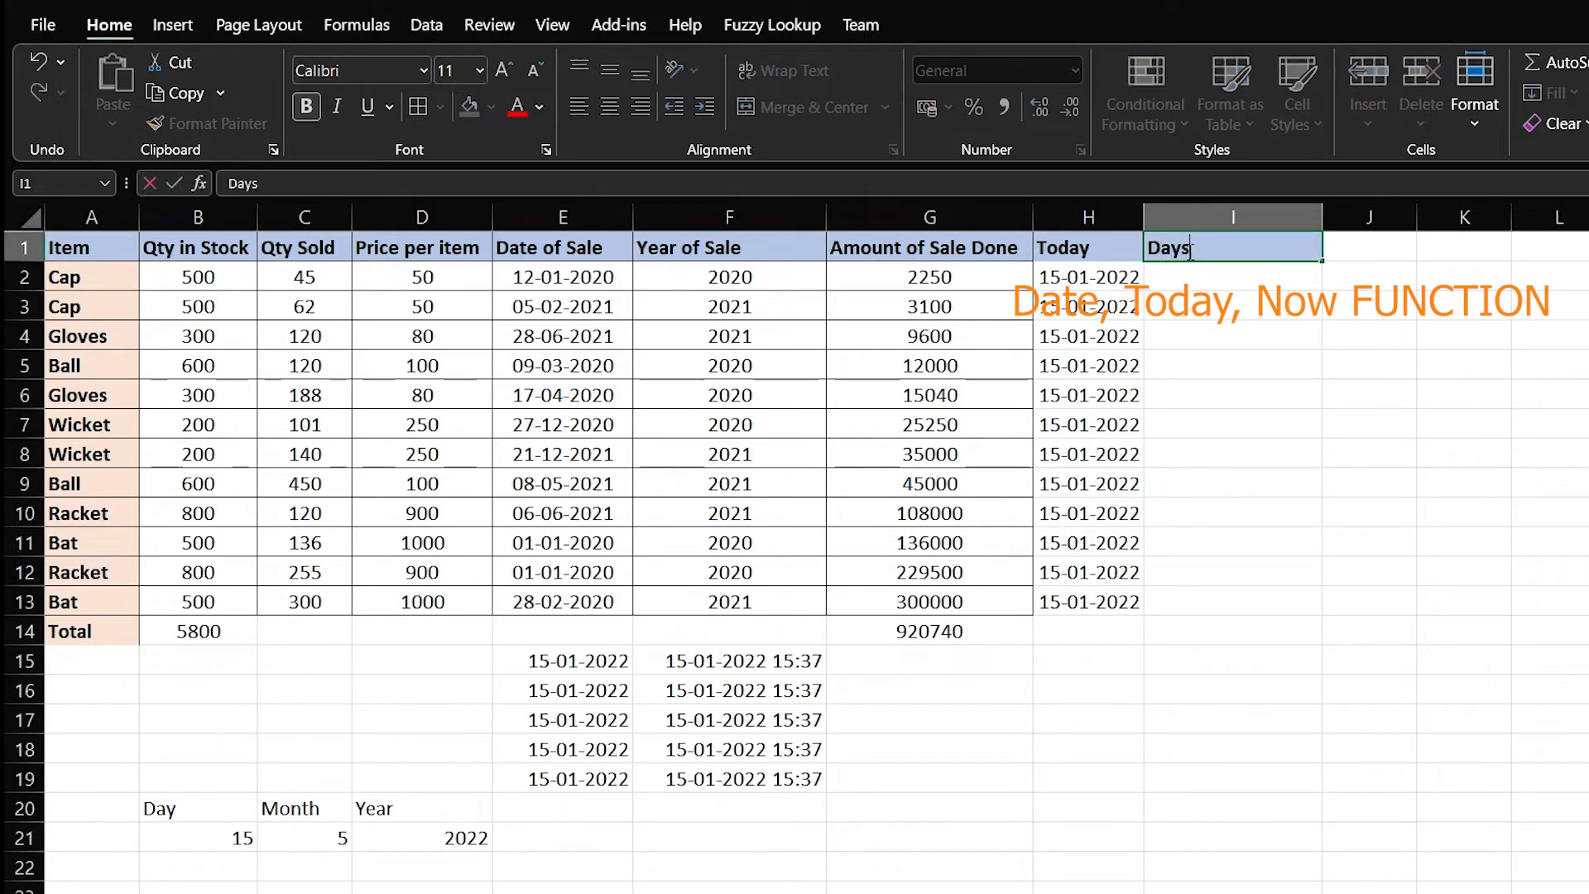
pyautogui.write(' in Between two dates')
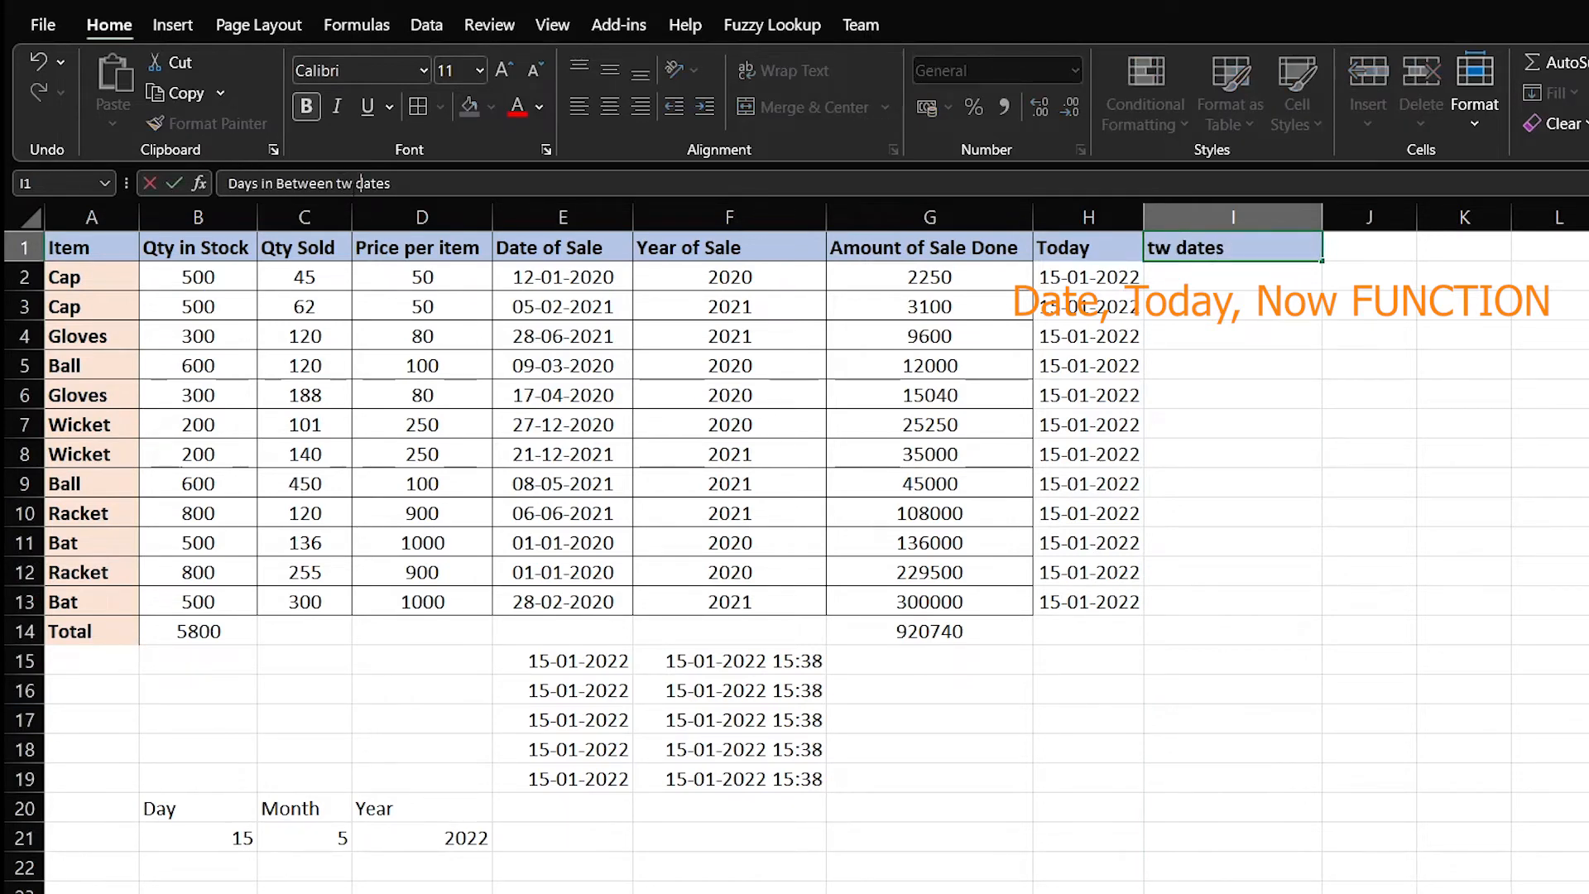
pyautogui.press('Return')
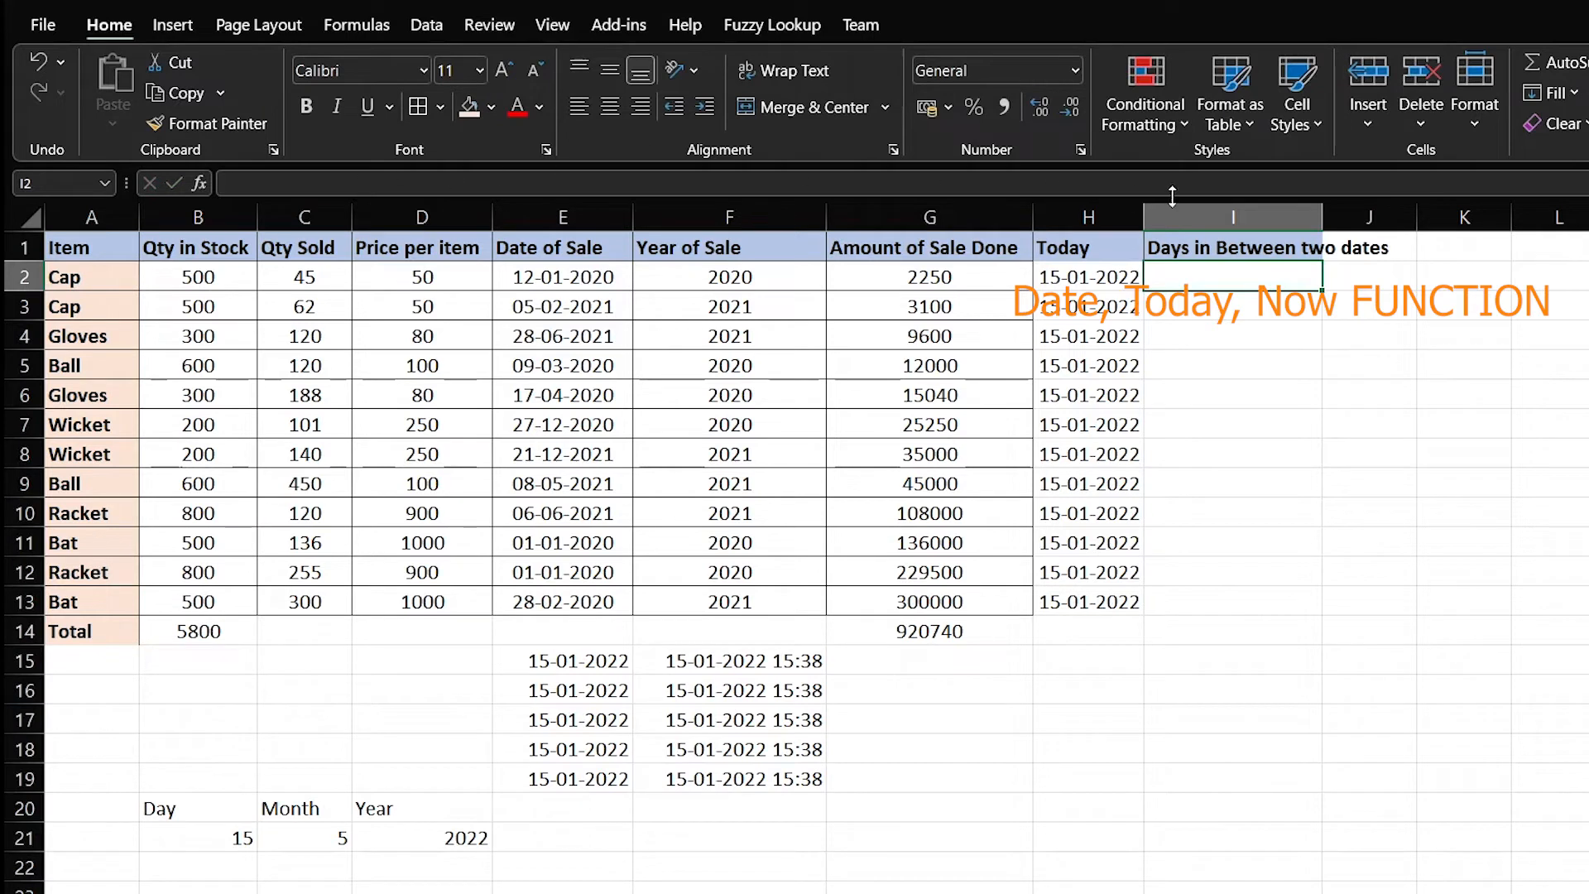
pyautogui.doubleClick(1322, 216)
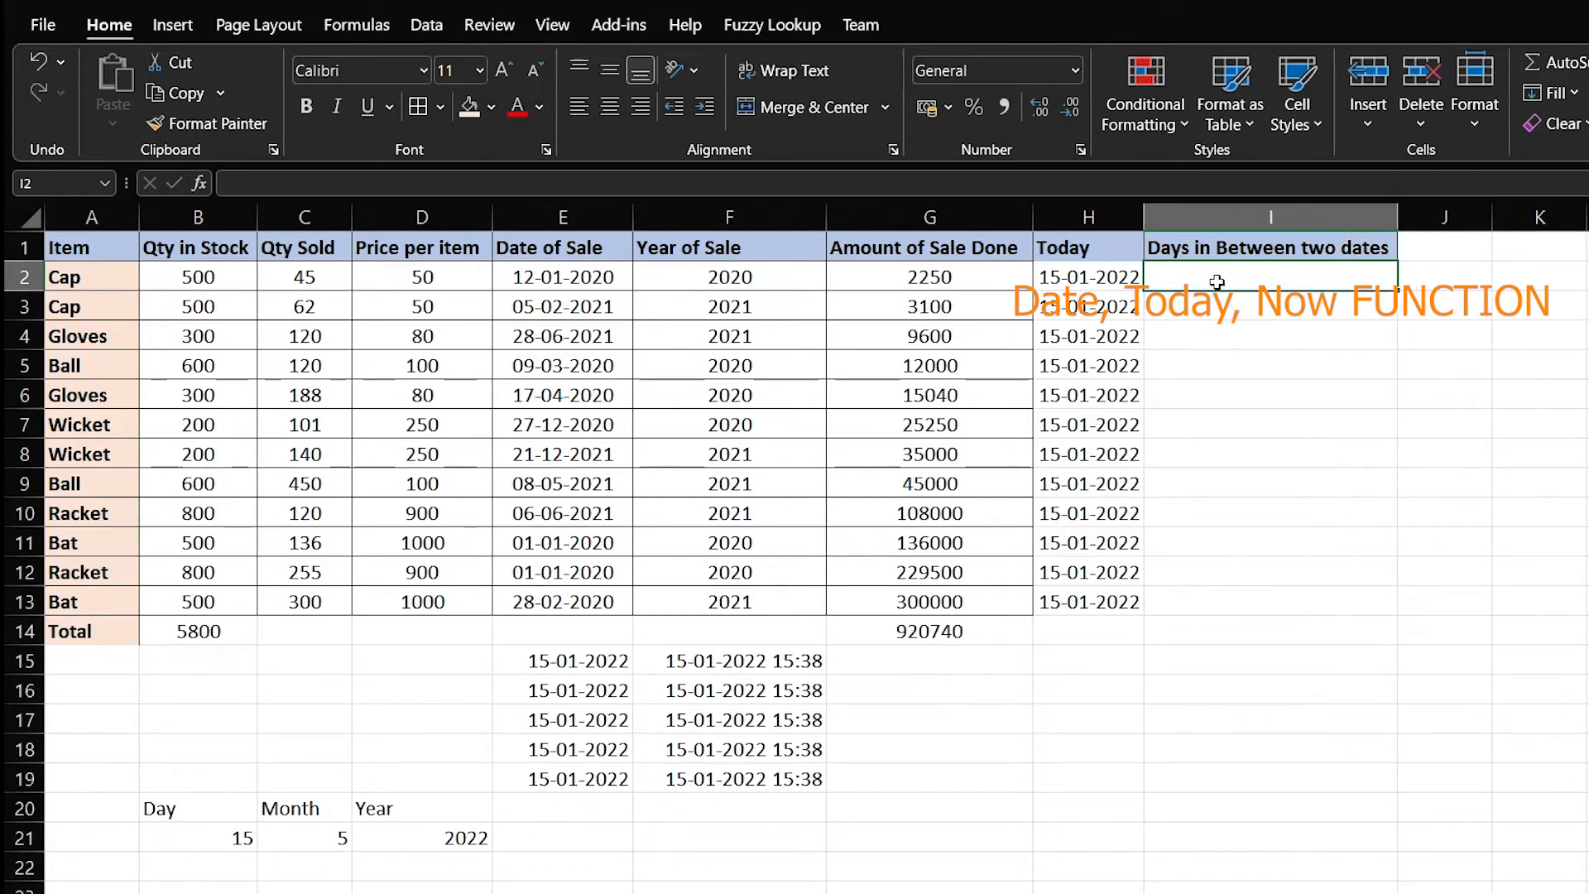
# Enter =DAYS(H2,E2) in I2, giving 734 days
pyautogui.write('=')
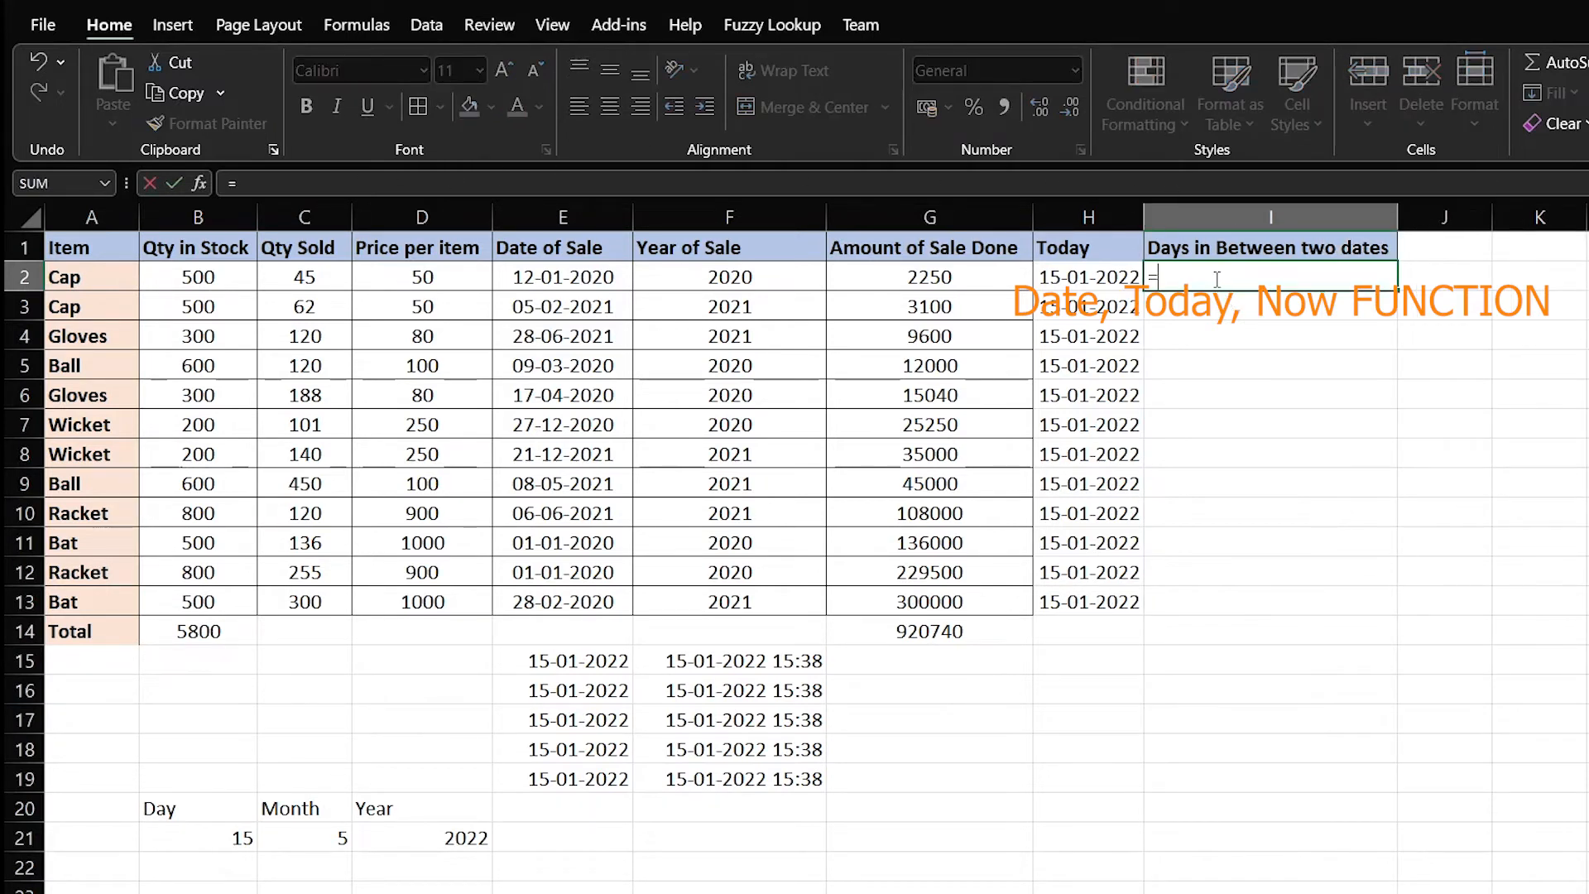
pyautogui.write('DAYS(')
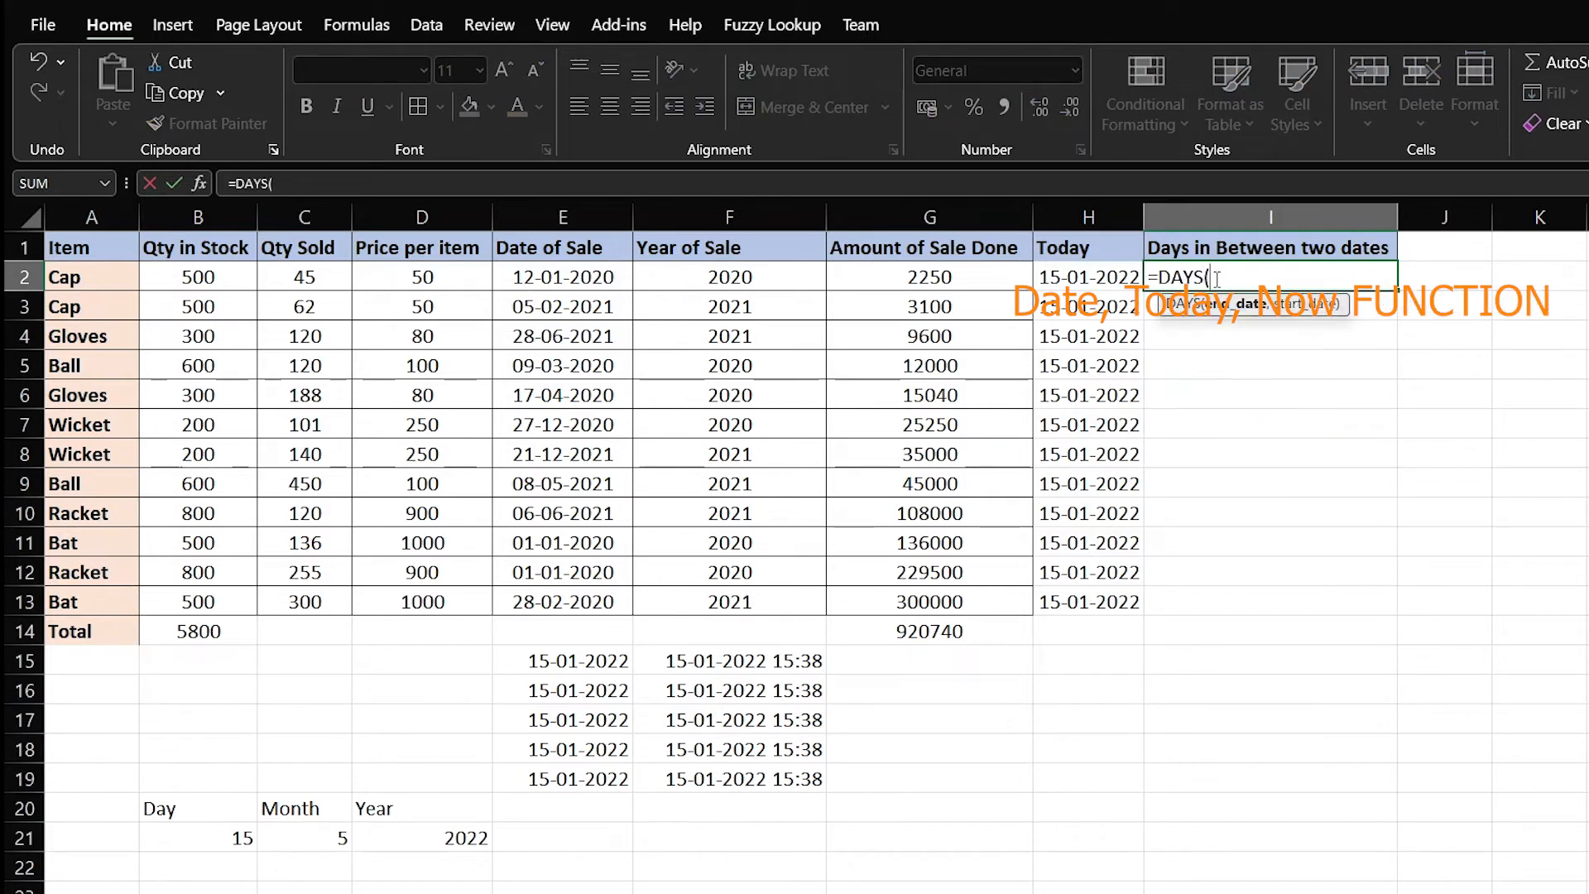
pyautogui.click(1076, 278)
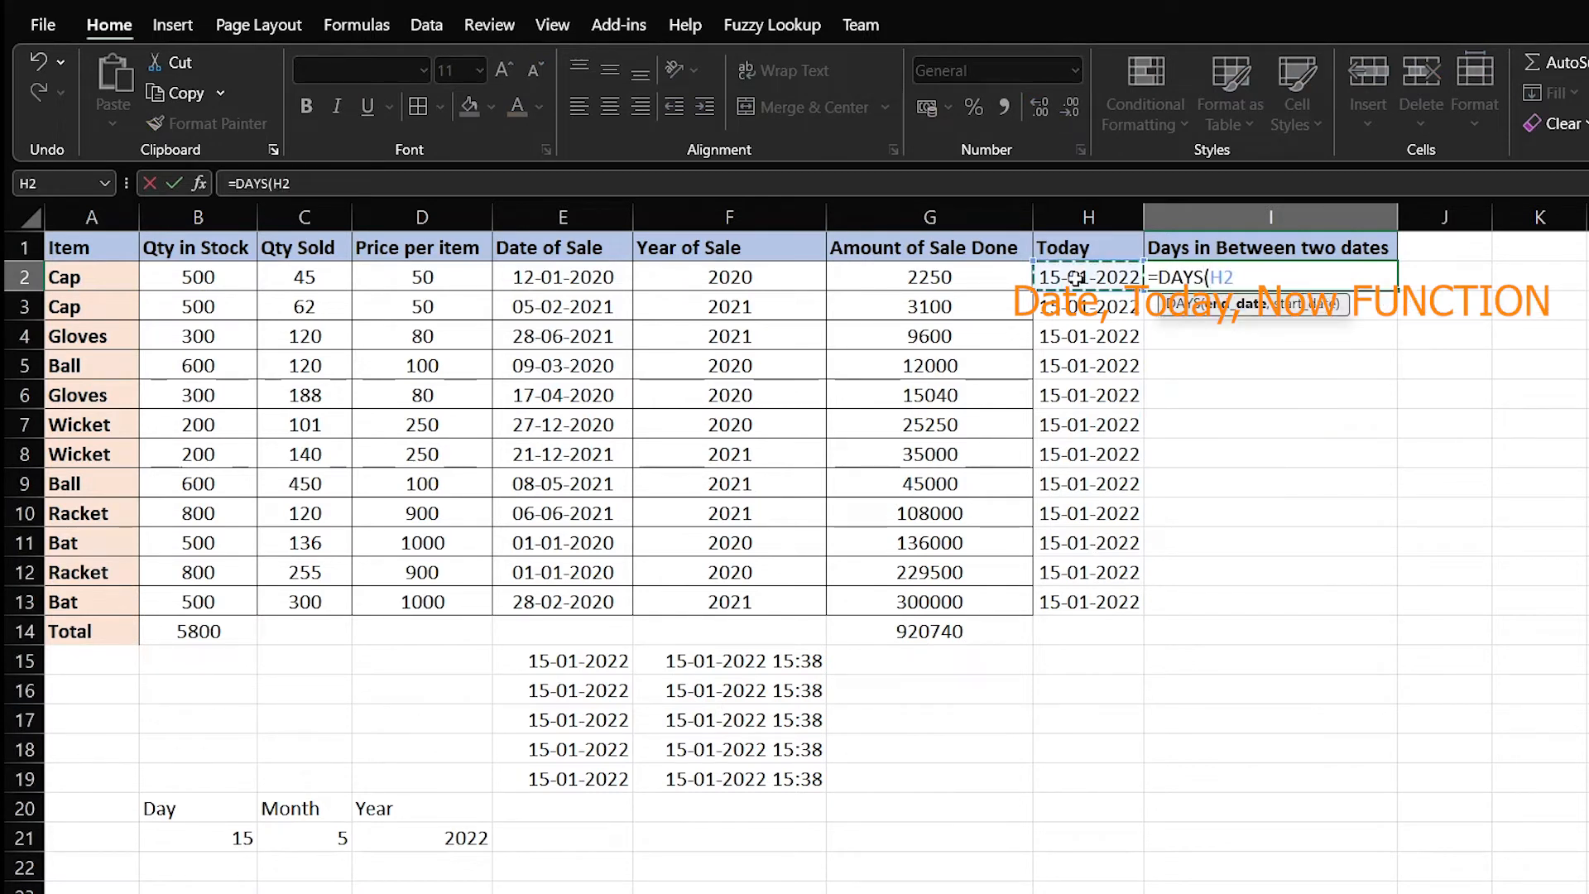
pyautogui.write(',')
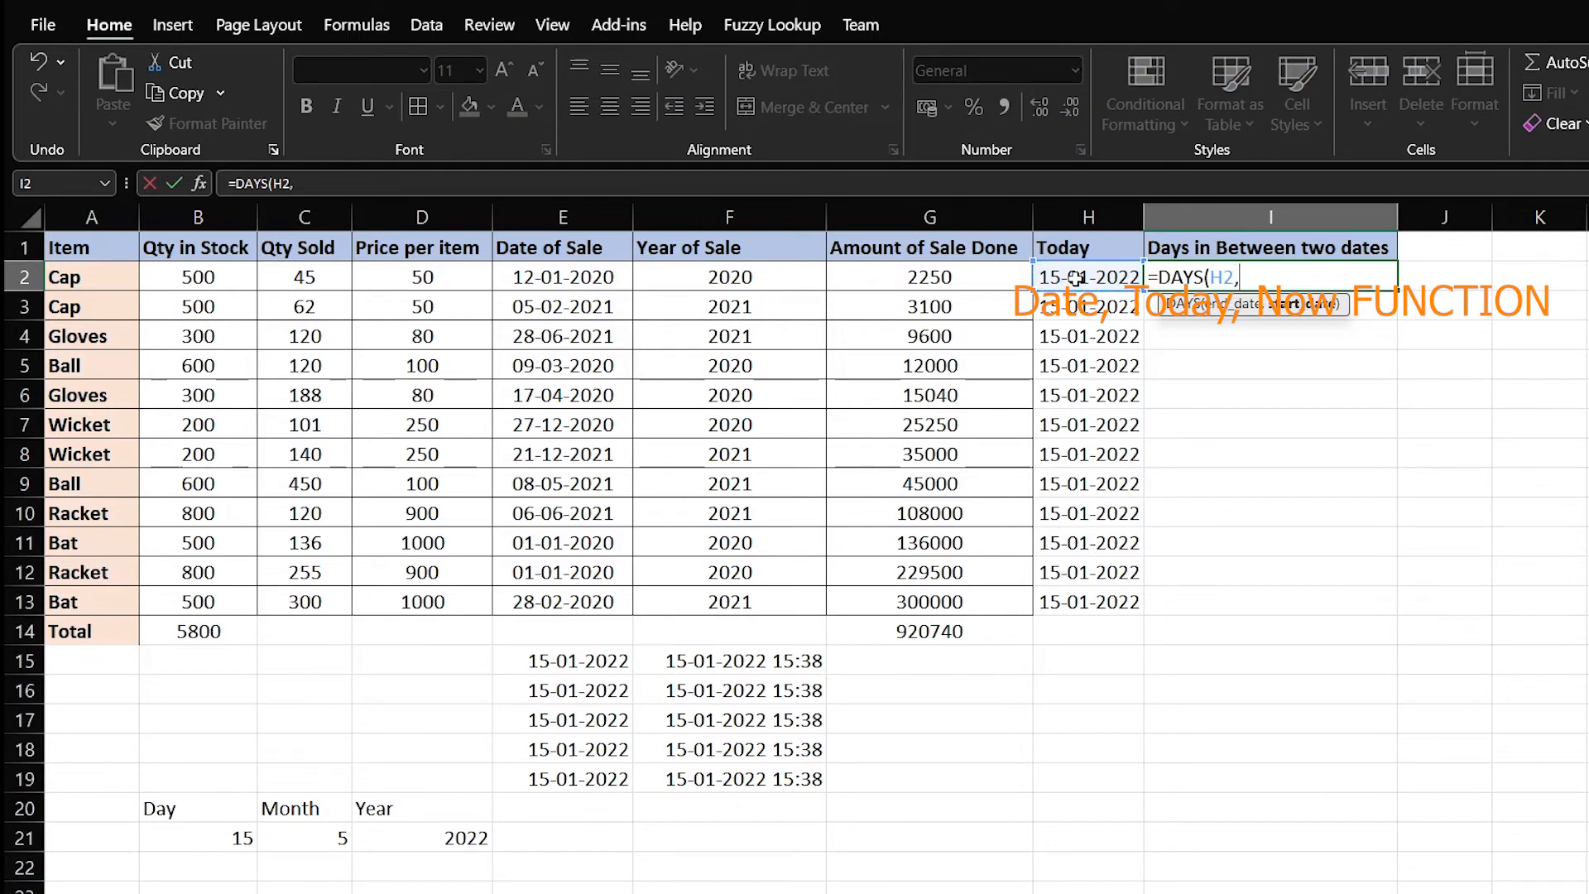
pyautogui.click(552, 285)
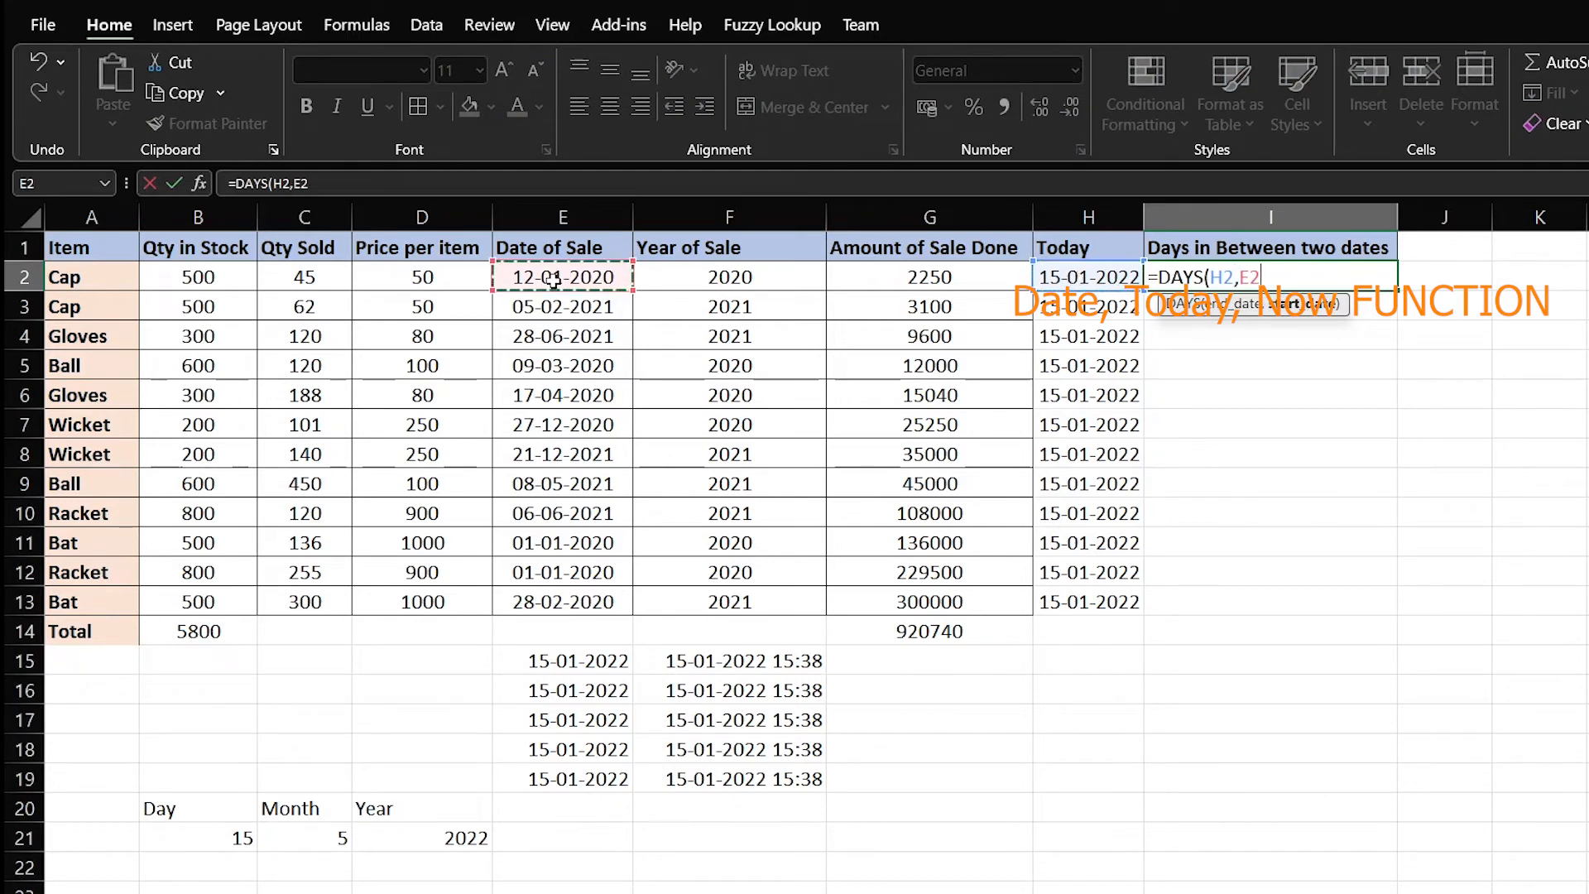
pyautogui.press('Return')
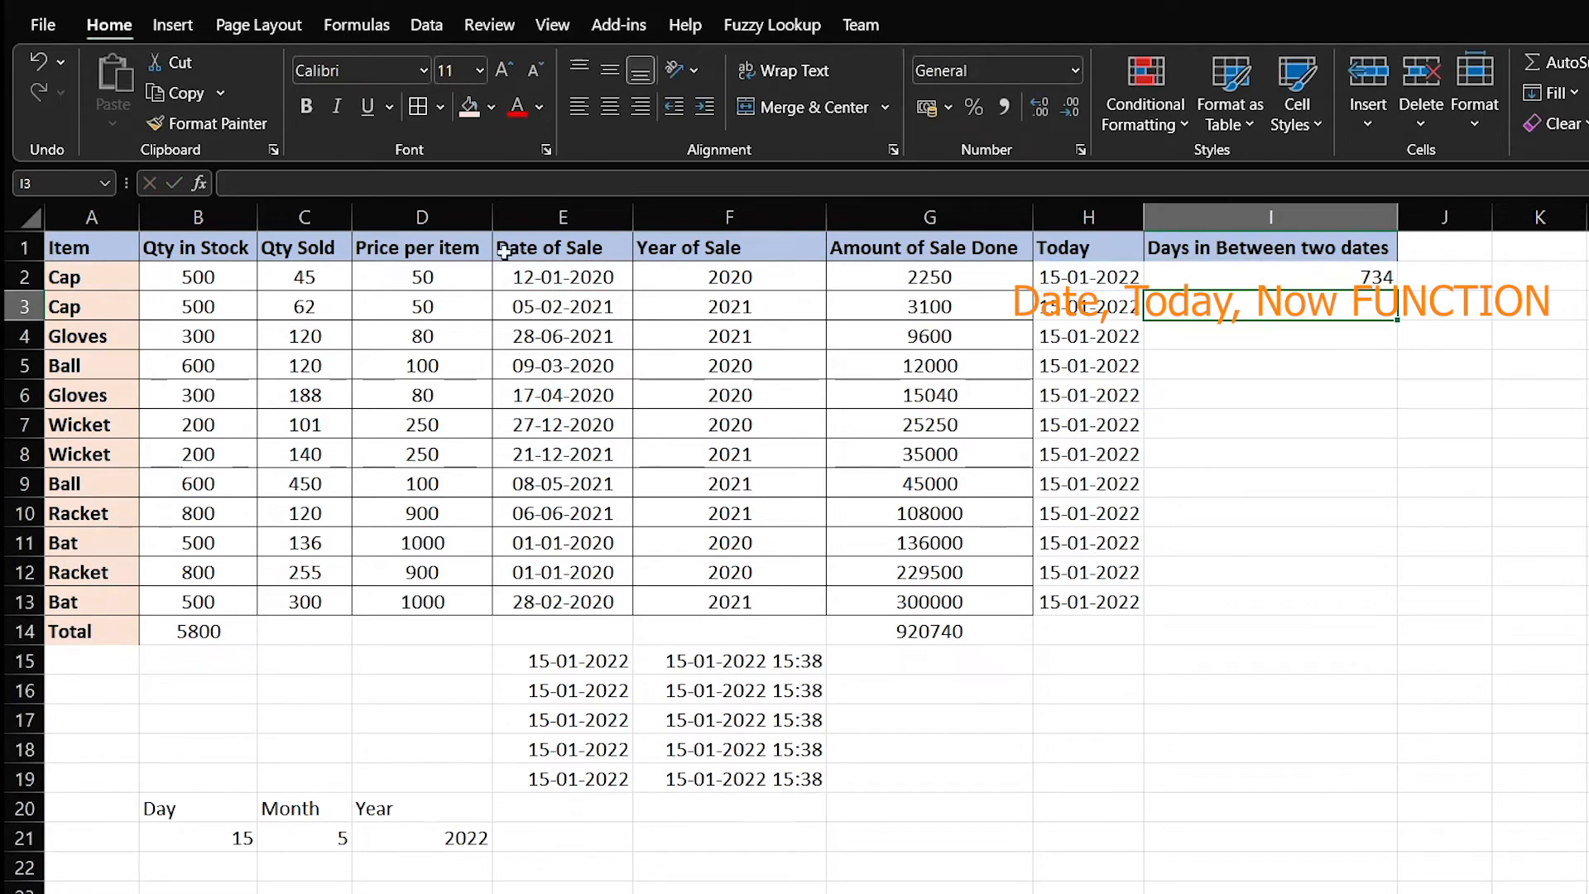
pyautogui.click(1351, 282)
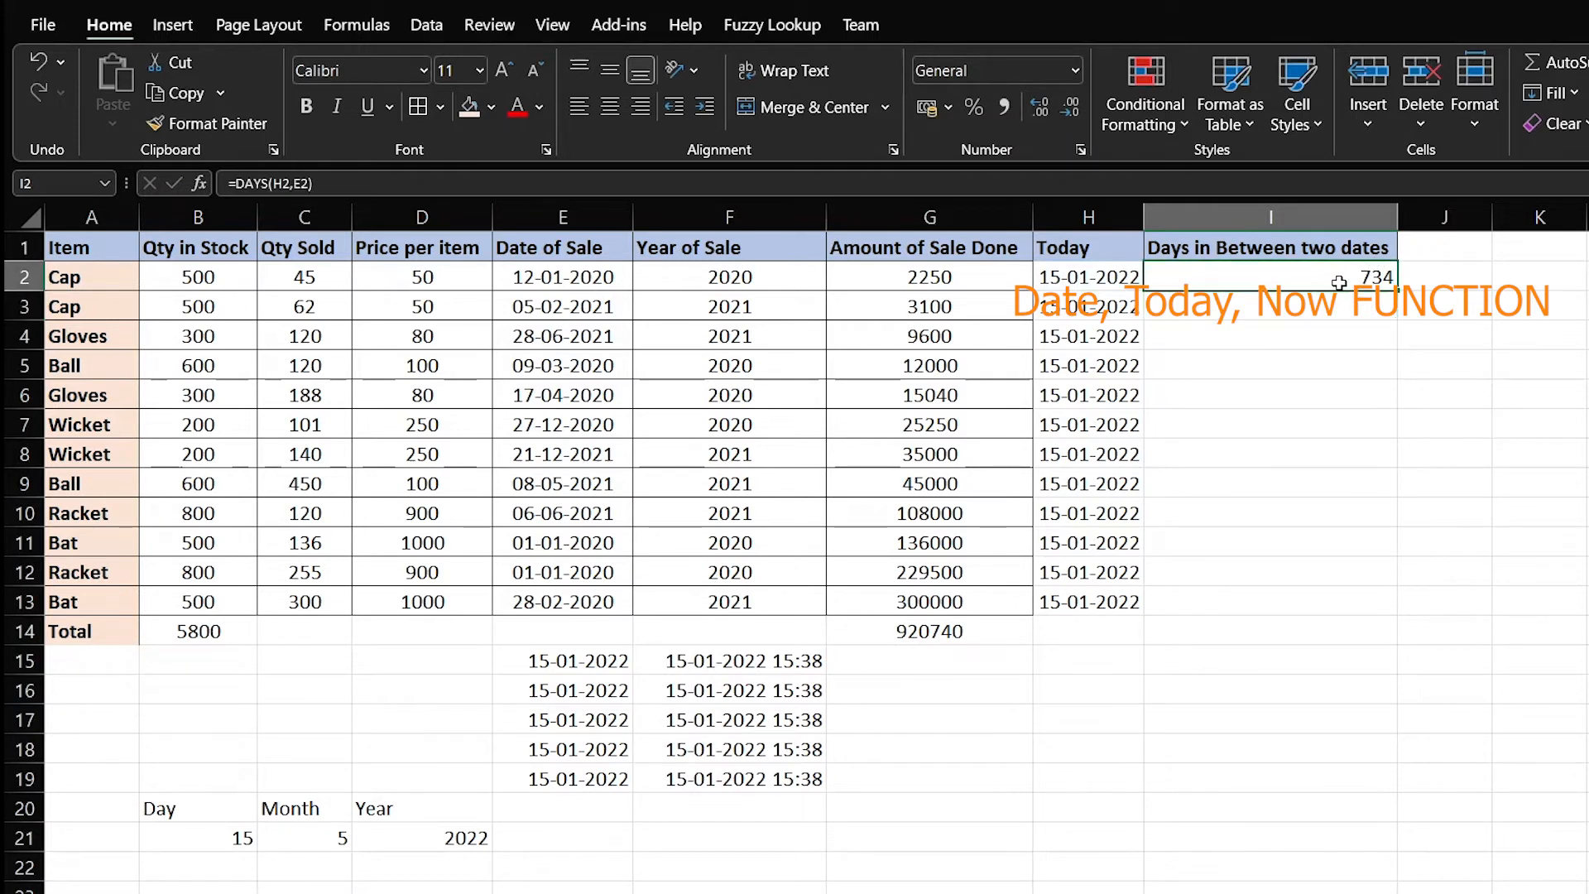
pyautogui.click(1459, 278)
pyautogui.click(1297, 279)
# Widen column J and enter a Y/YM/MD DATEDIF formula in J2 showing 2 Years, 0 Months, 3 Days
pyautogui.click(1444, 281)
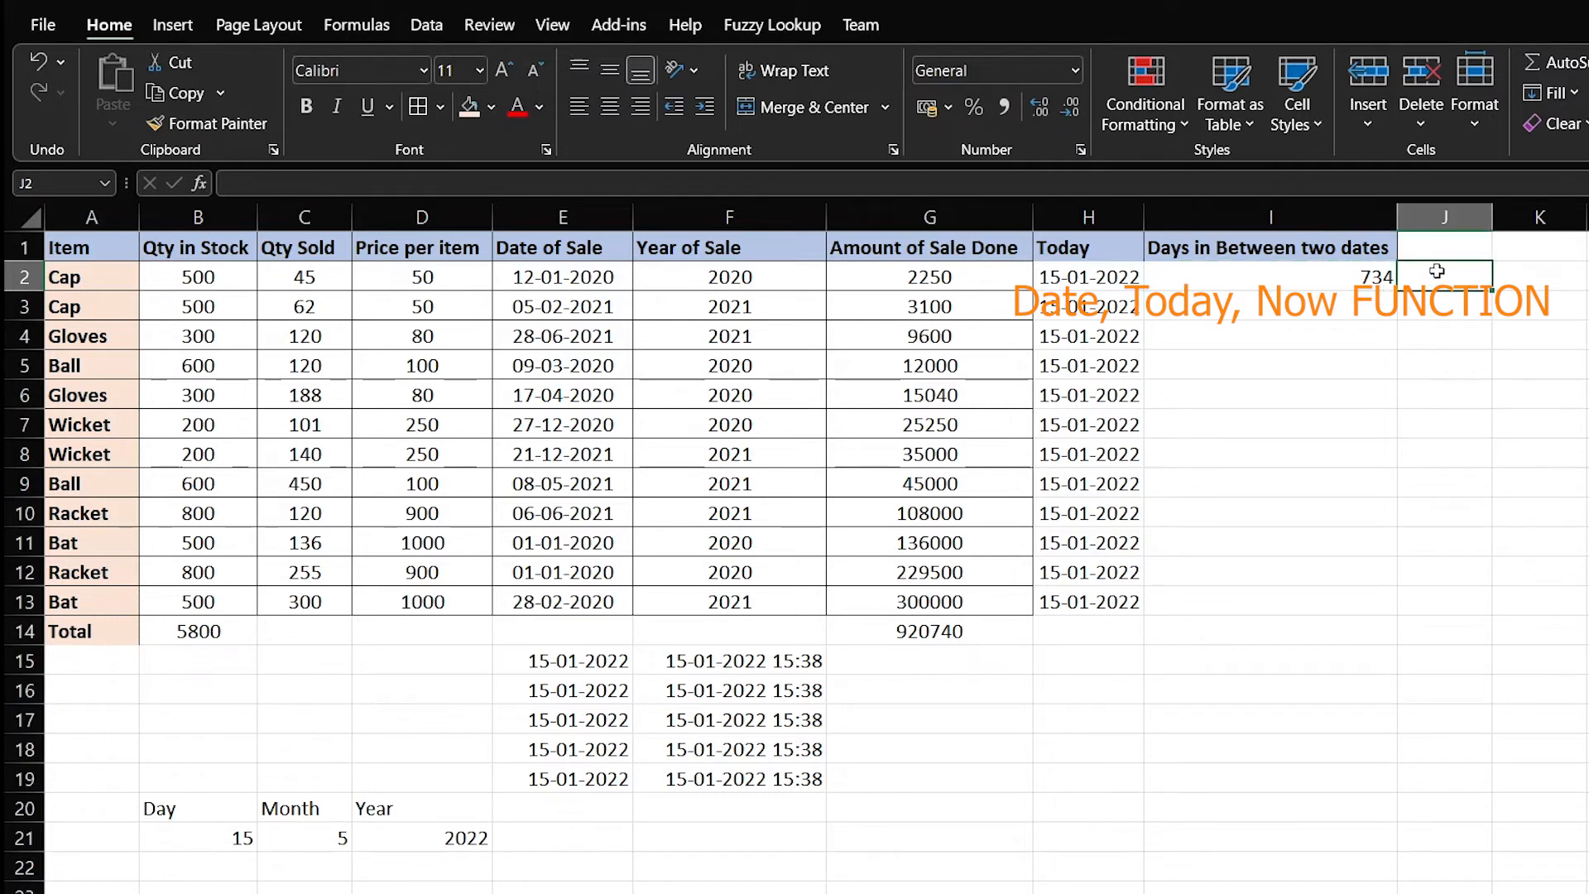
pyautogui.moveTo(1492, 218); pyautogui.dragTo(1588, 218)
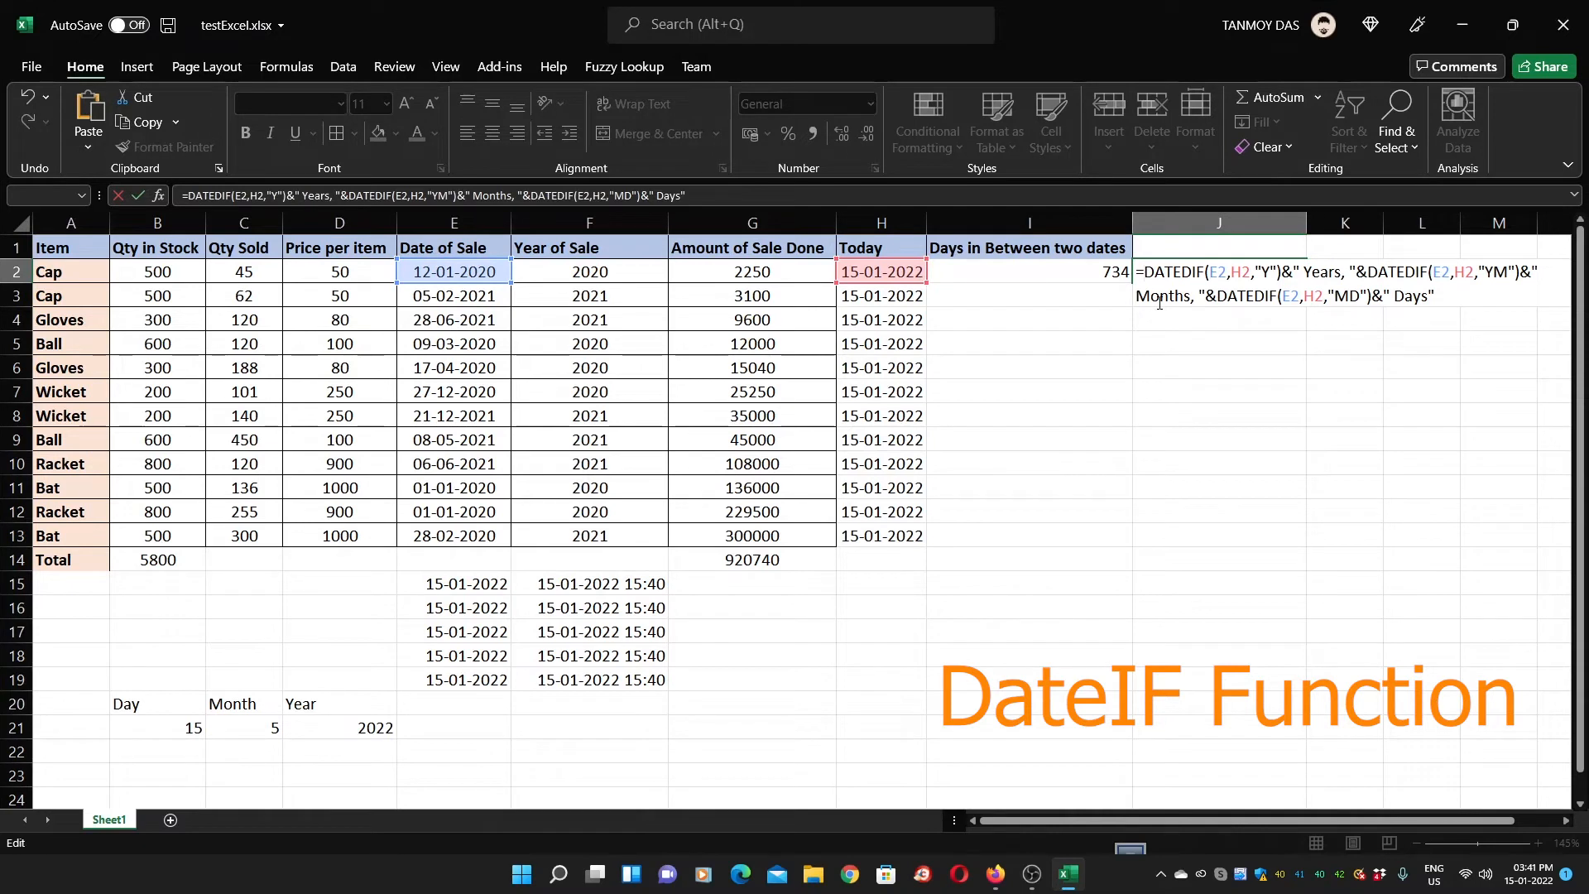
pyautogui.press('Return')
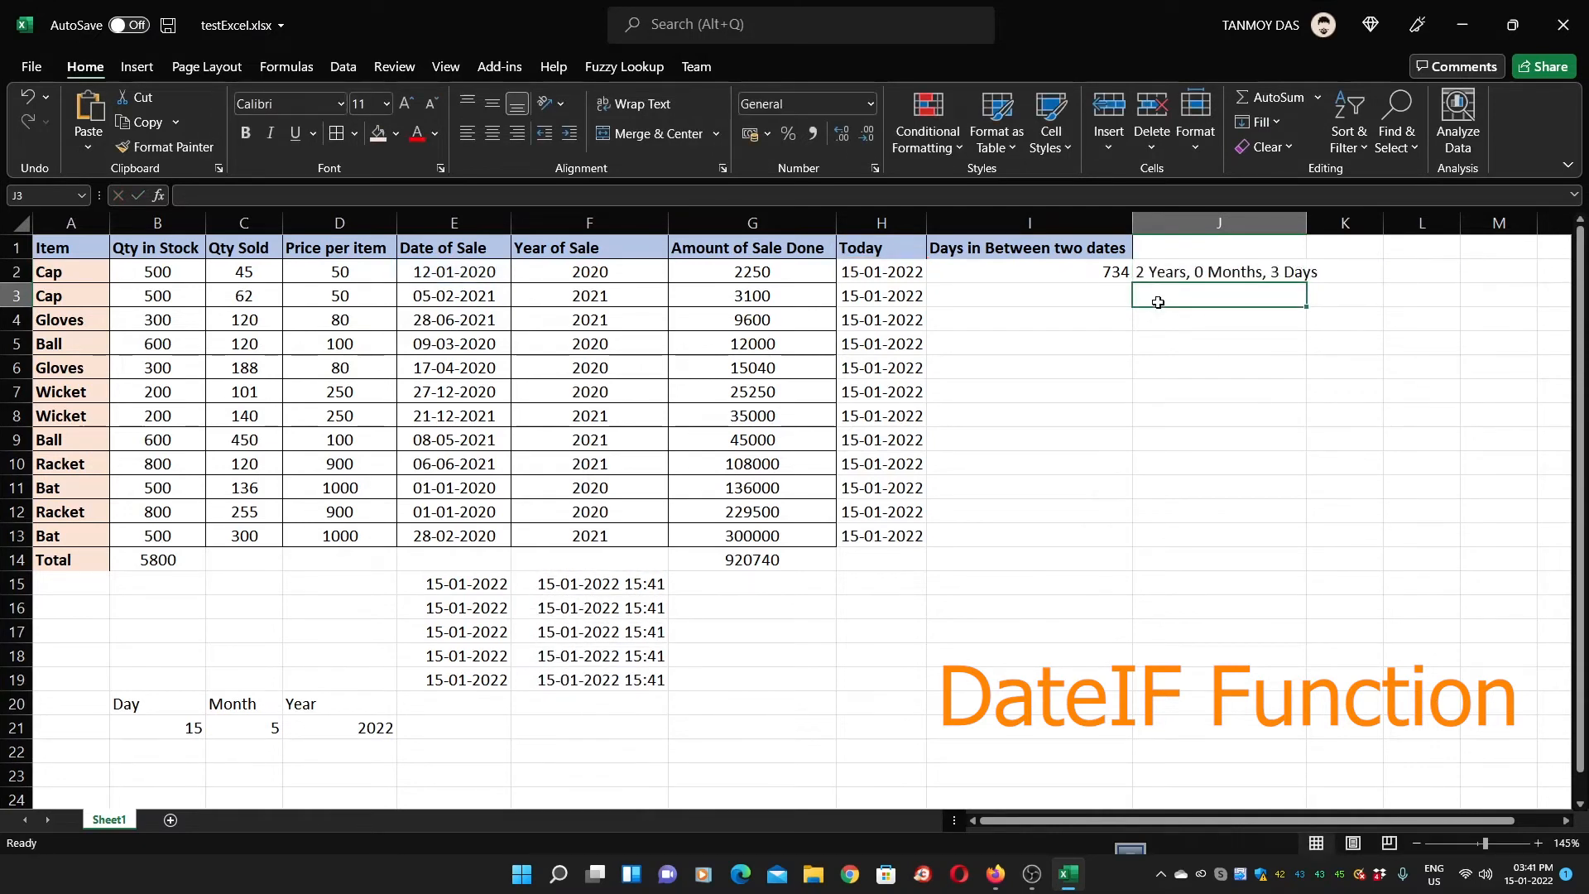
# Copy the day-count formula from I2 into I3:I13
pyautogui.press('Left')
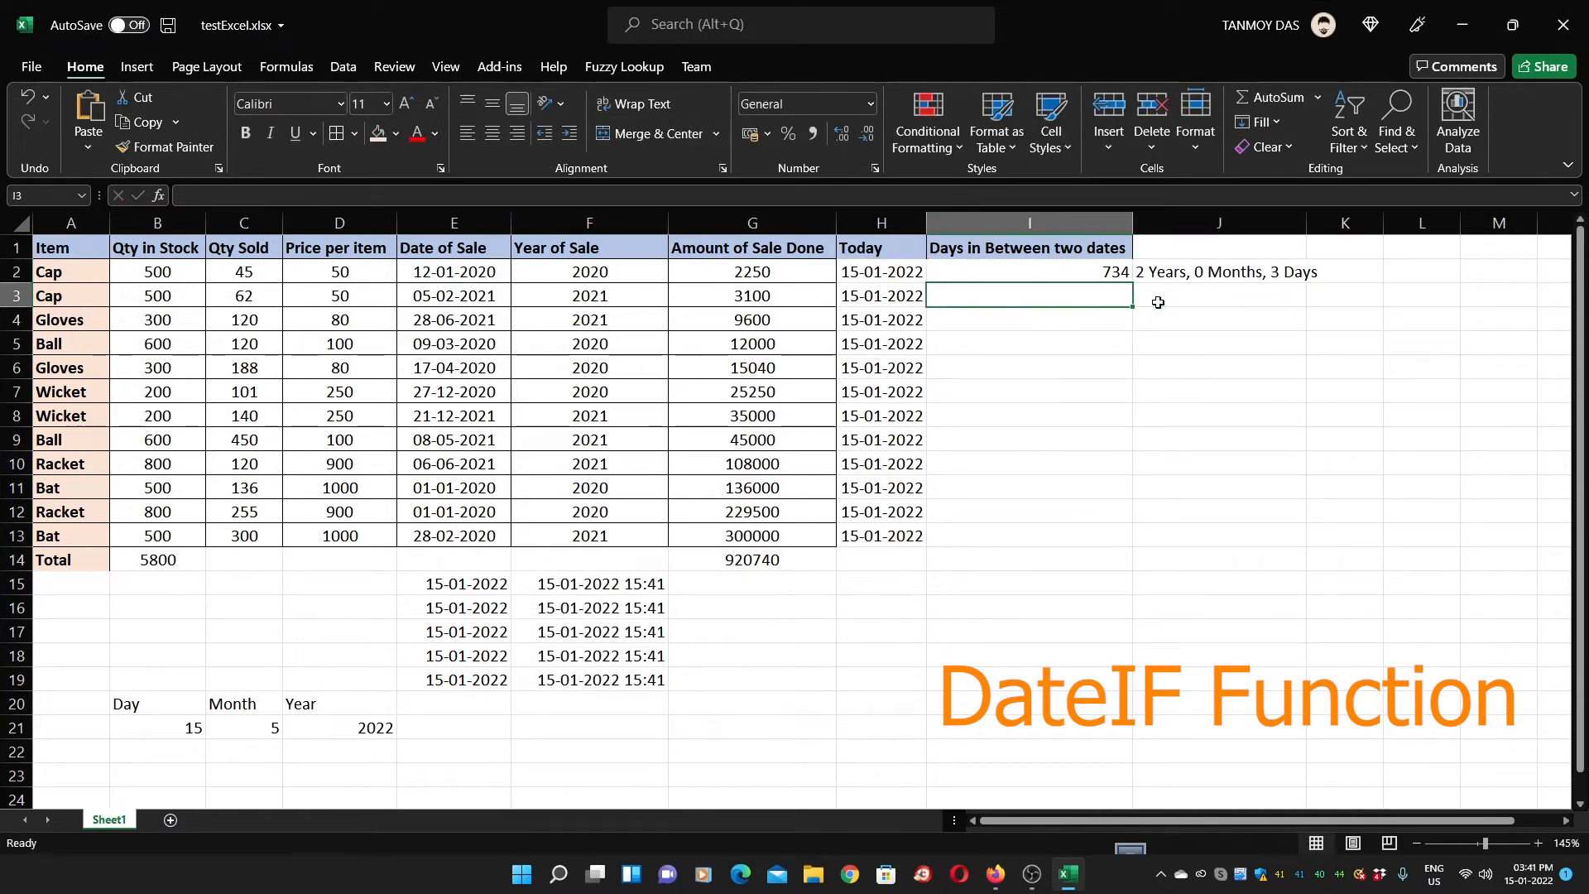
pyautogui.press('Up')
pyautogui.hotkey('ctrl', 'c')
pyautogui.press('Down')
pyautogui.hotkey('shift', 'Down')
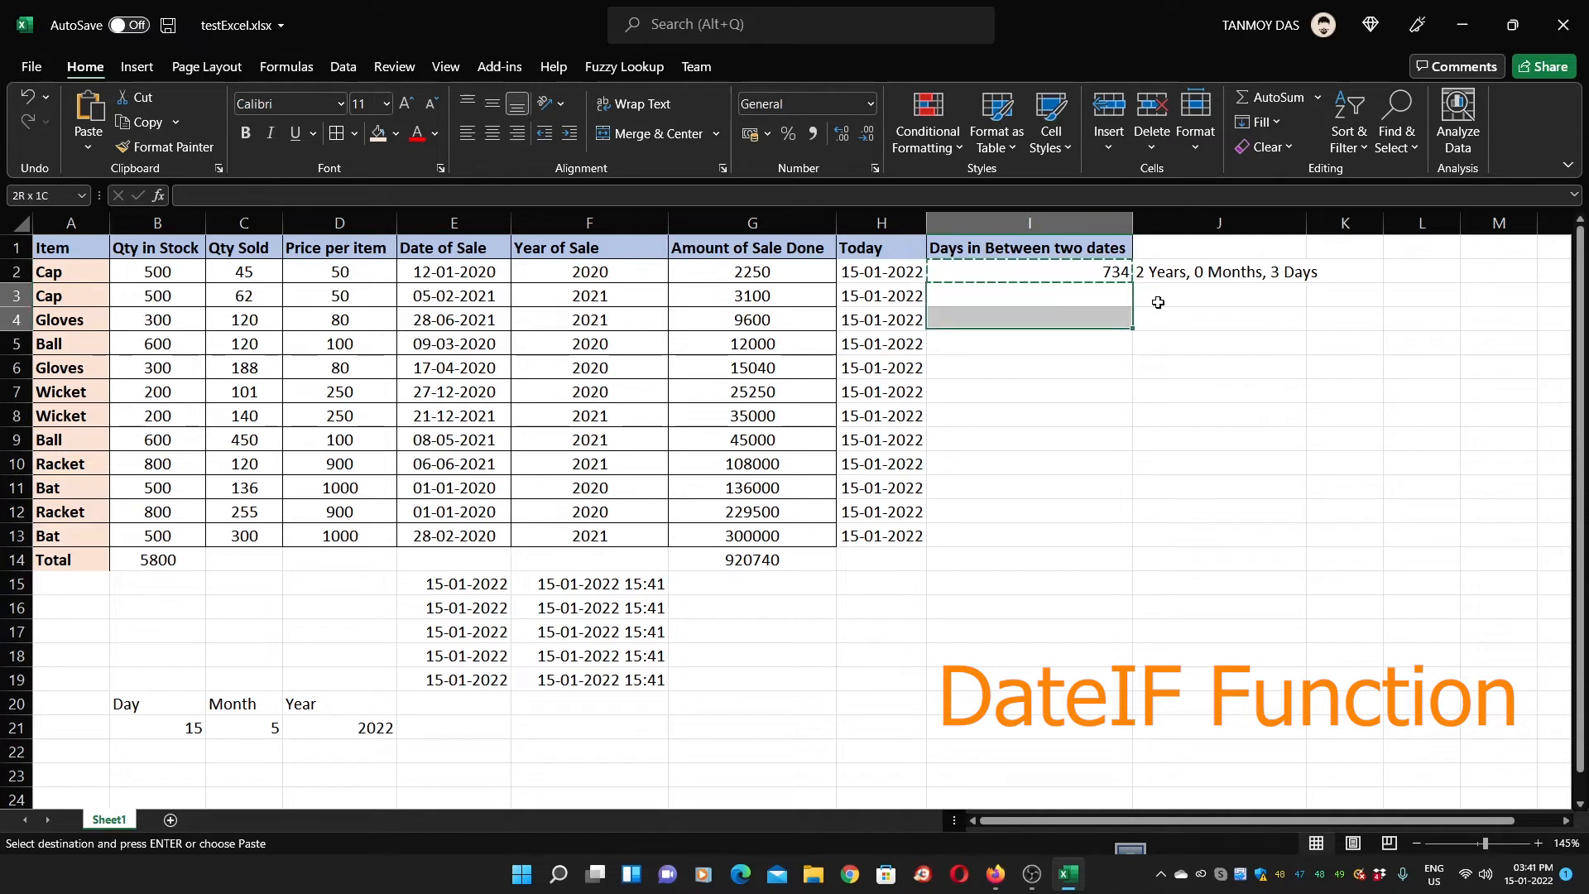
pyautogui.hotkey('shift', 'Down')
pyautogui.hotkey('shift', 'Down')
pyautogui.hotkey('shift', 'Down')
pyautogui.hotkey('shift', 'Down')
pyautogui.hotkey('shift', 'Down')
pyautogui.hotkey('shift', 'Down')
pyautogui.hotkey('shift', 'Down')
pyautogui.hotkey('shift', 'Down')
pyautogui.hotkey('shift', 'Down')
pyautogui.press('Return')
# Fill the DATEDIF years-months-days formula from J2 into J3:J13 and widen column J to fit
pyautogui.click(1158, 302)
pyautogui.press('Up')
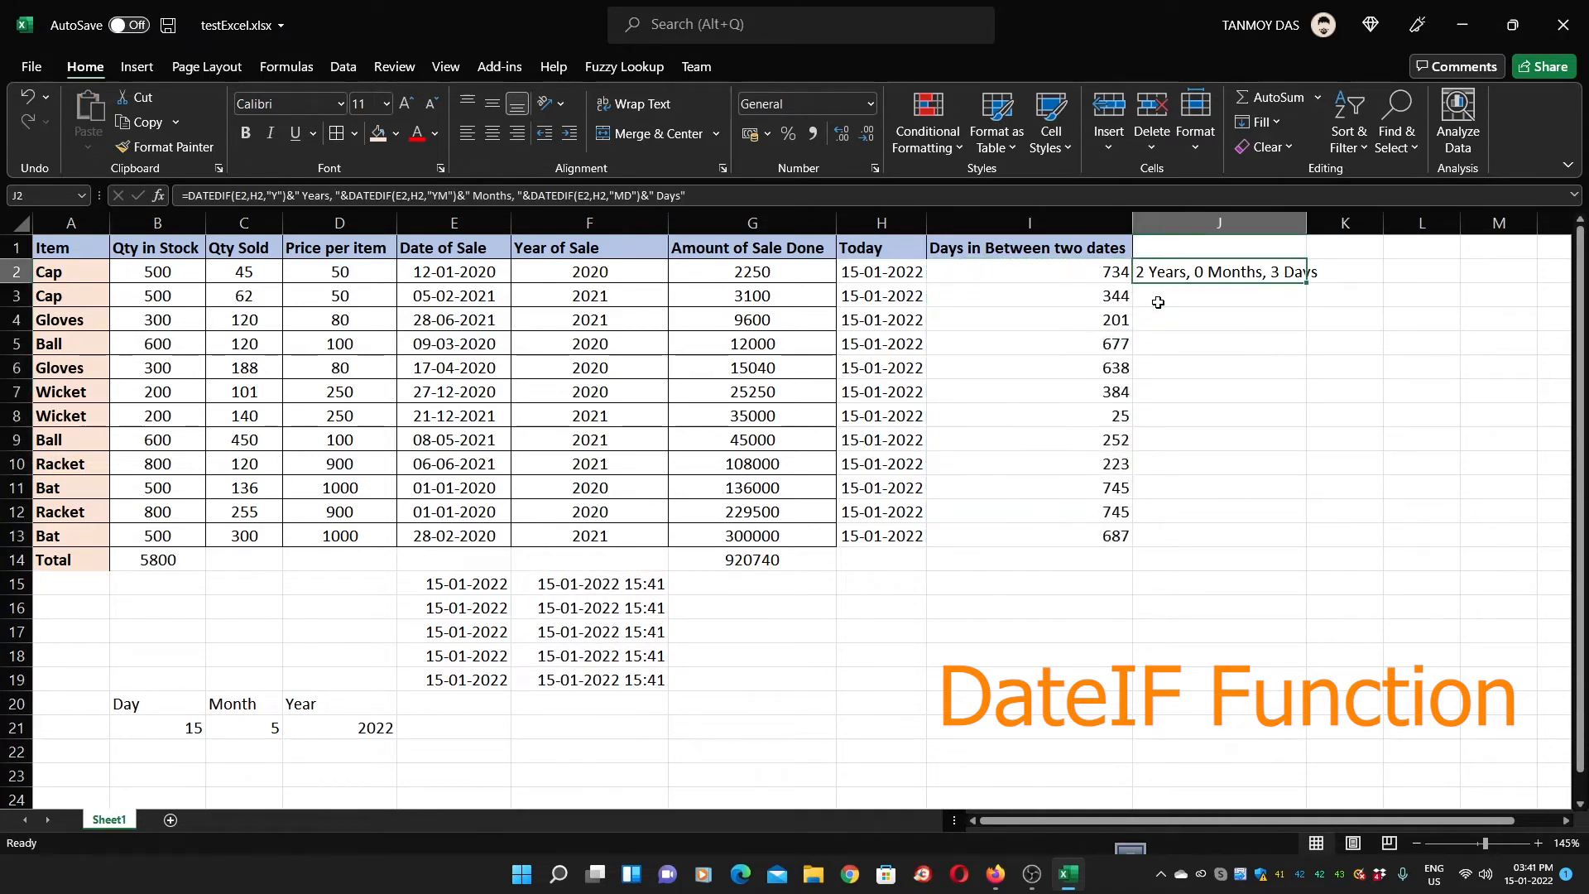
pyautogui.hotkey('ctrl', 'c')
pyautogui.press('Down')
pyautogui.hotkey('shift', 'Down')
pyautogui.hotkey('shift', 'Down')
pyautogui.hotkey('shift', 'Down')
pyautogui.hotkey('shift', 'Down')
pyautogui.hotkey('shift', 'Down')
pyautogui.hotkey('shift', 'Down')
pyautogui.hotkey('shift', 'Down')
pyautogui.hotkey('shift', 'Down')
pyautogui.hotkey('shift', 'Down')
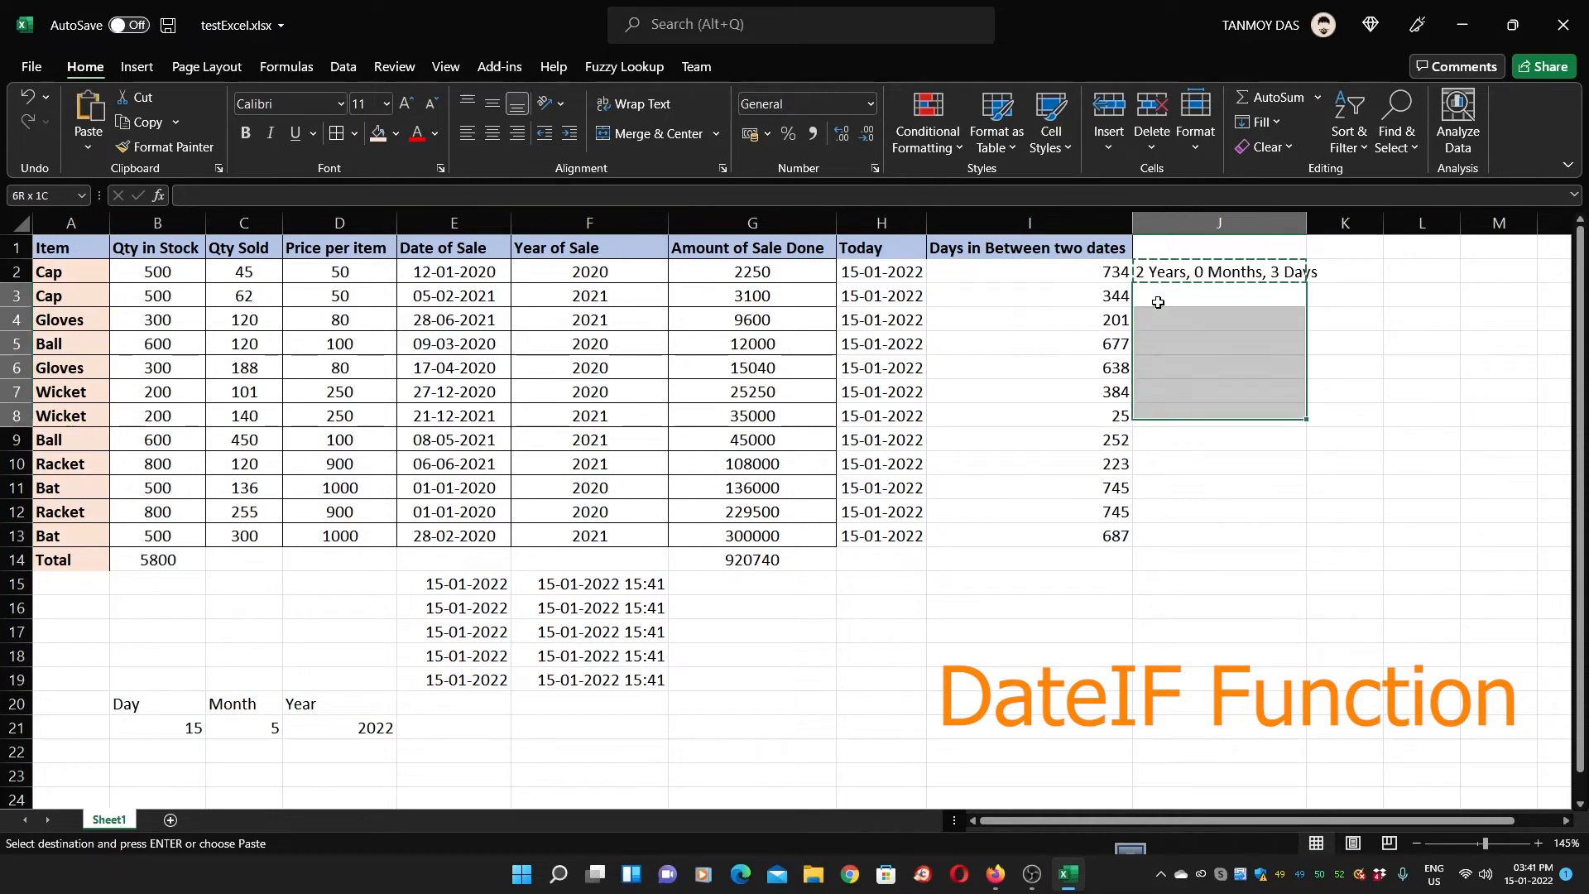
pyautogui.hotkey('shift', 'Down')
pyautogui.press('Return')
pyautogui.press('Up')
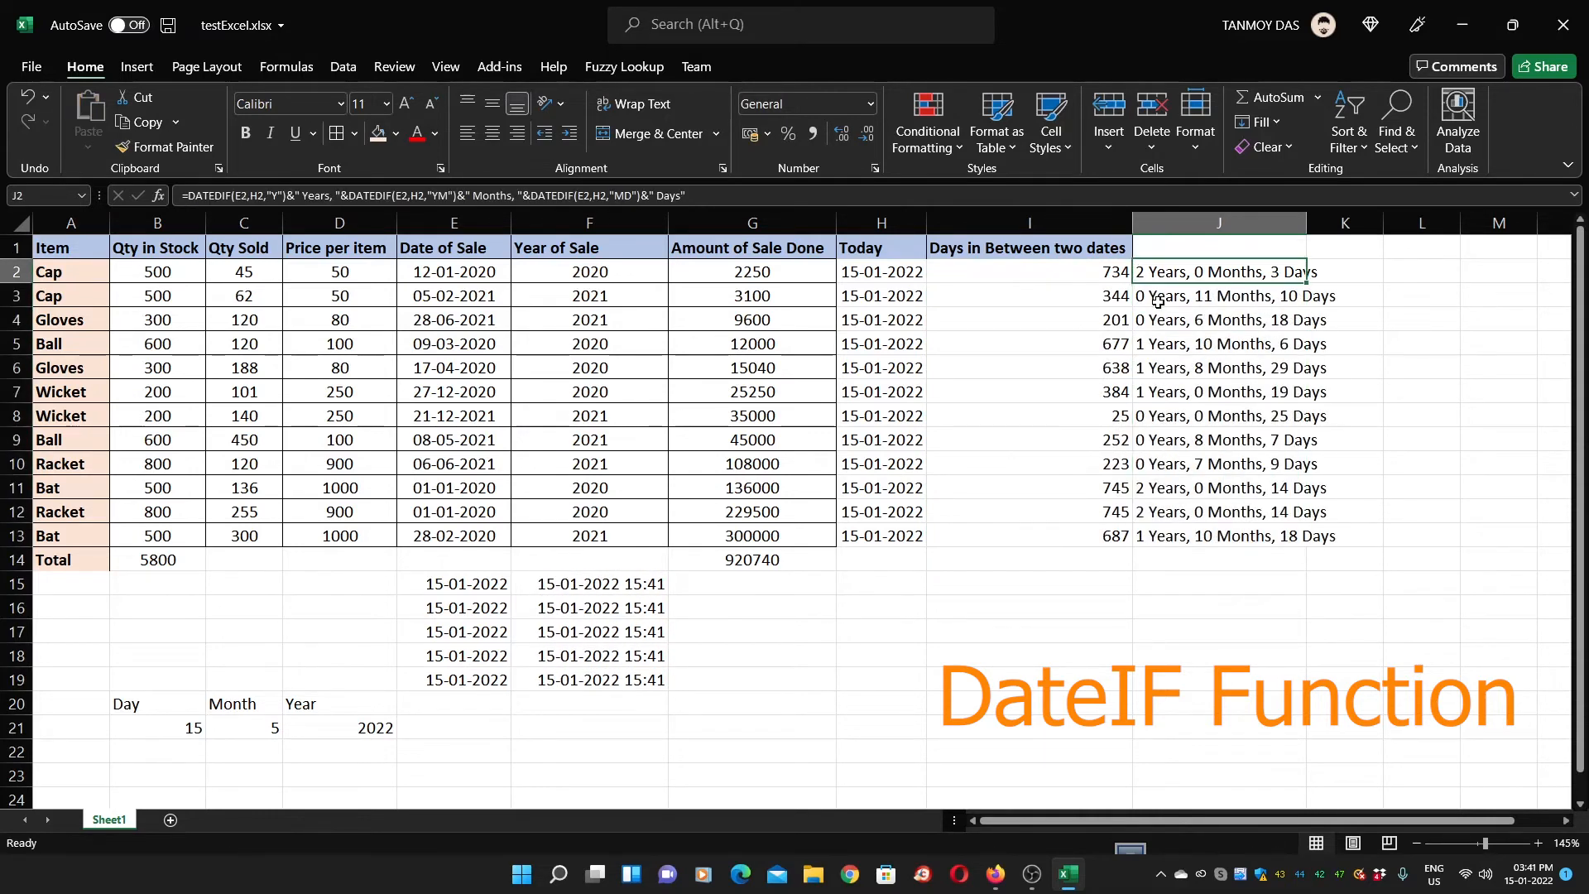
pyautogui.click(1284, 583)
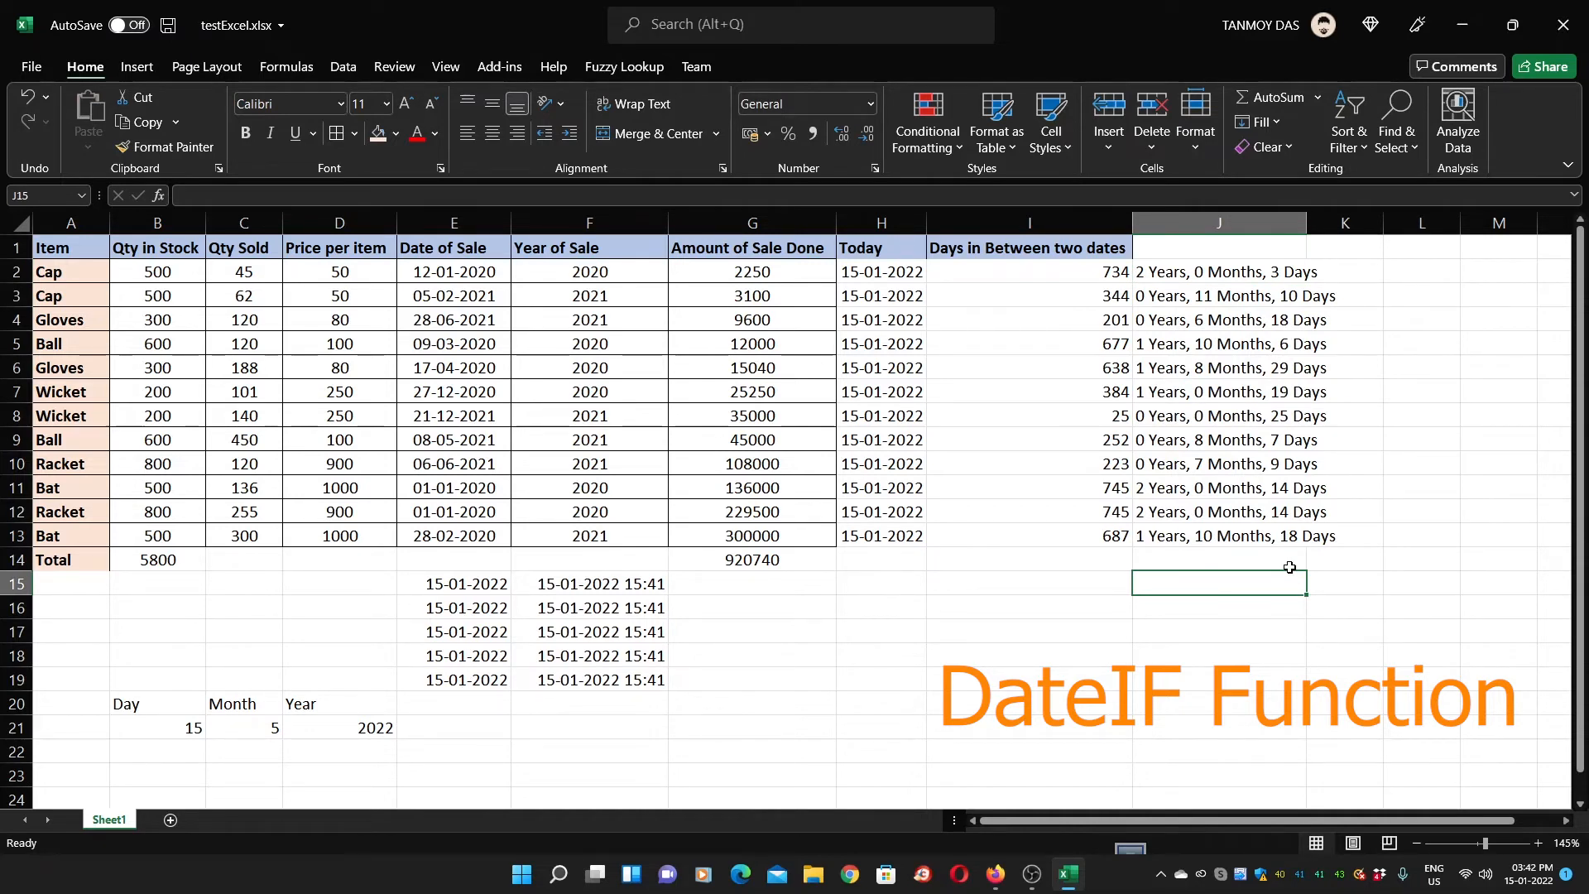
pyautogui.moveTo(1307, 223); pyautogui.dragTo(1386, 220)
pyautogui.click(1157, 280)
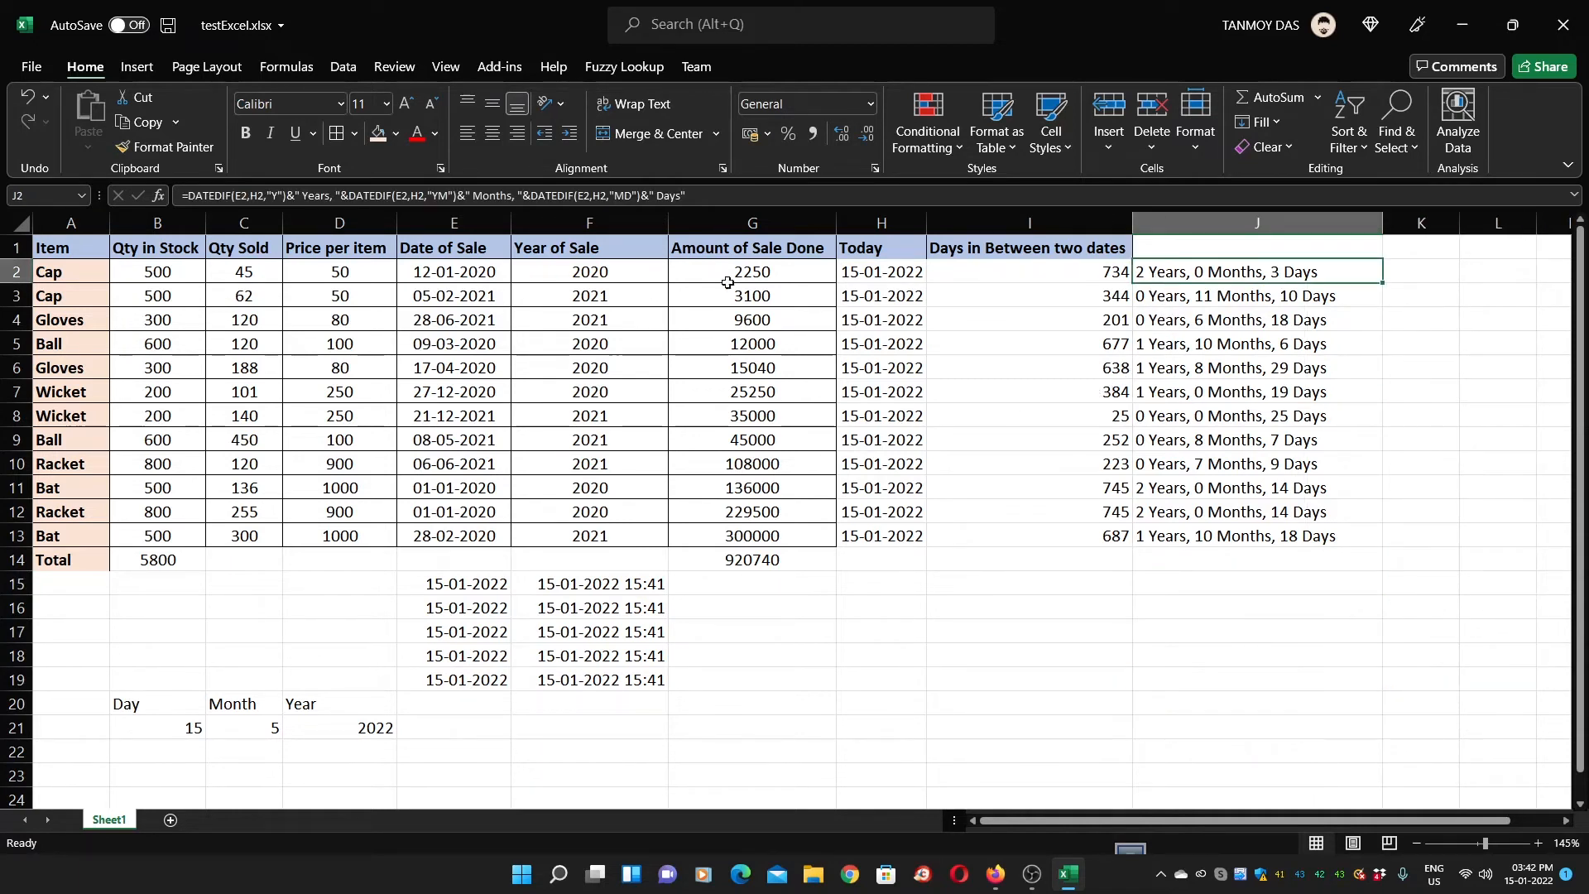
# In B16 enter =SUMIF(A2:A13,"Bat",G2:G13) to total the Bat sale amounts
pyautogui.click(1200, 537)
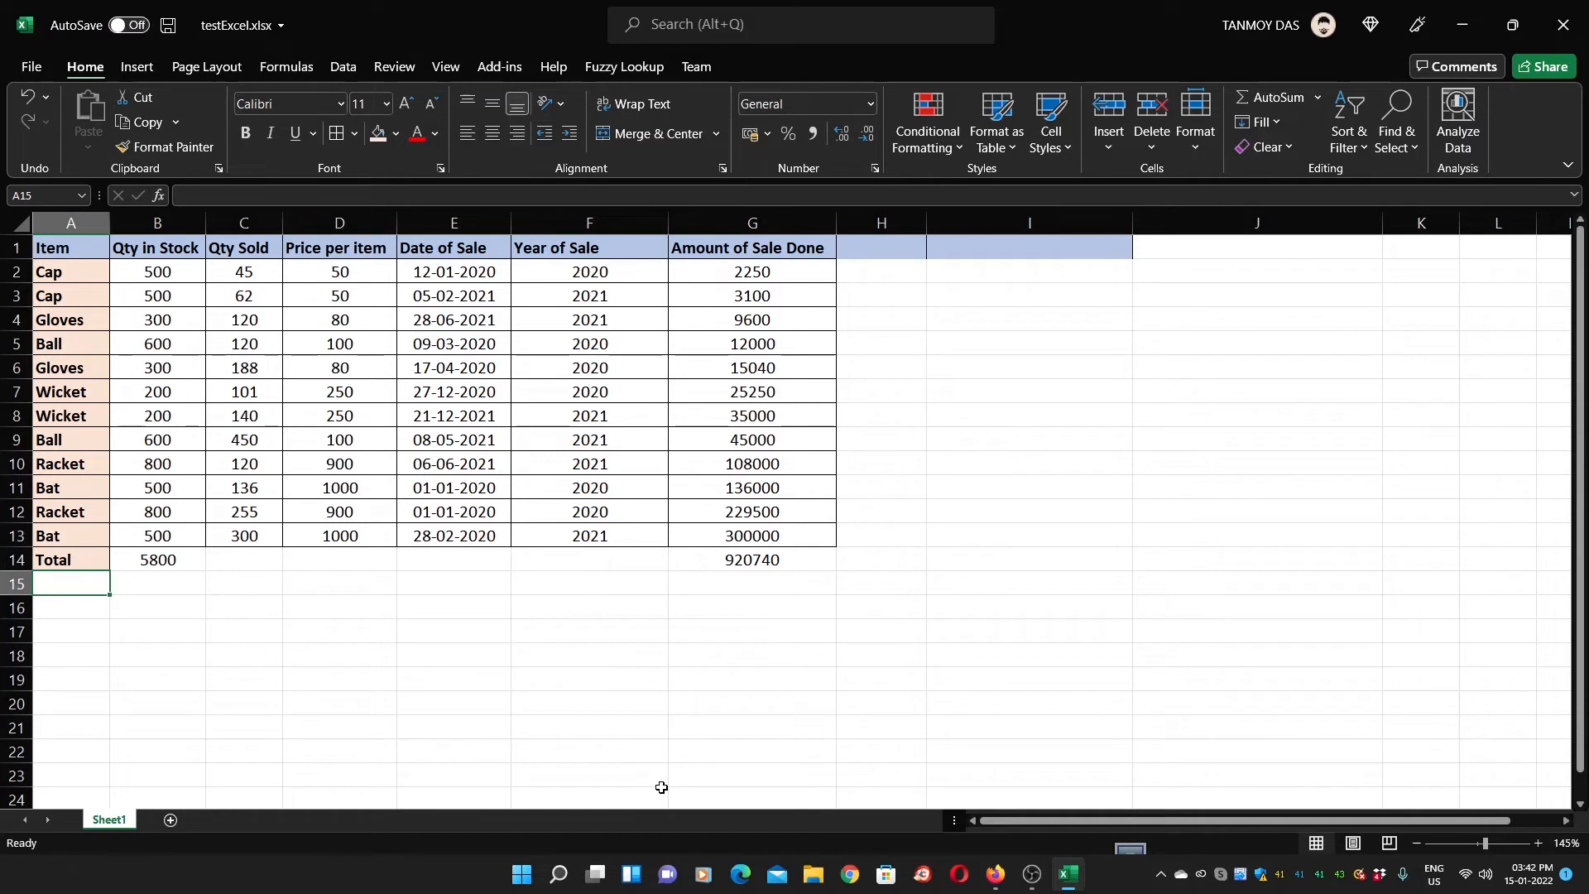
pyautogui.press('Right')
pyautogui.press('Right')
pyautogui.press('Left')
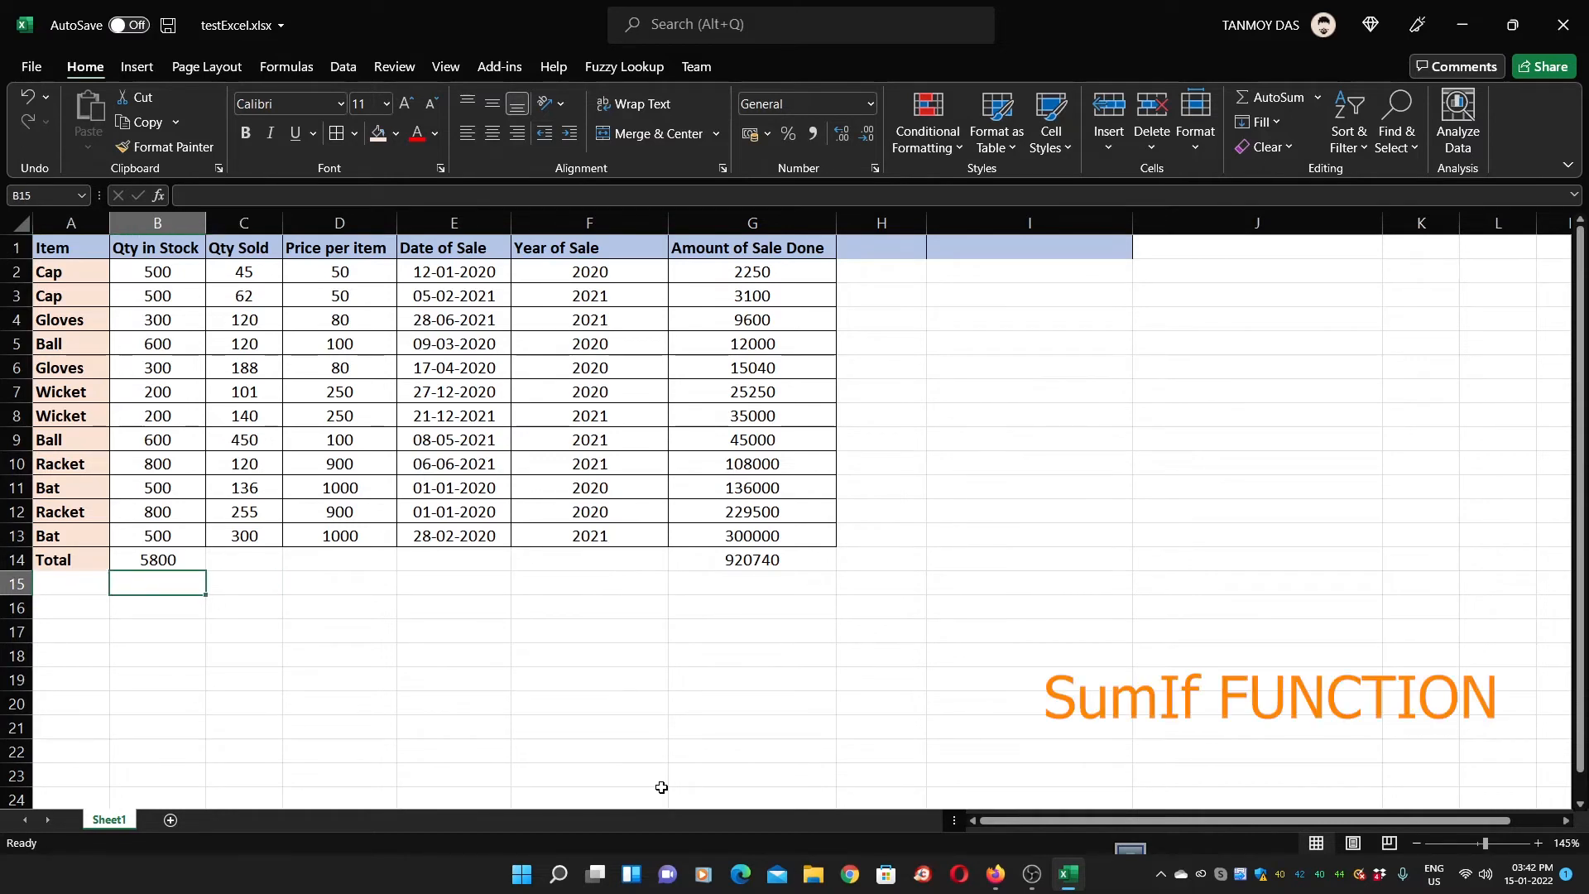
pyautogui.press('Down')
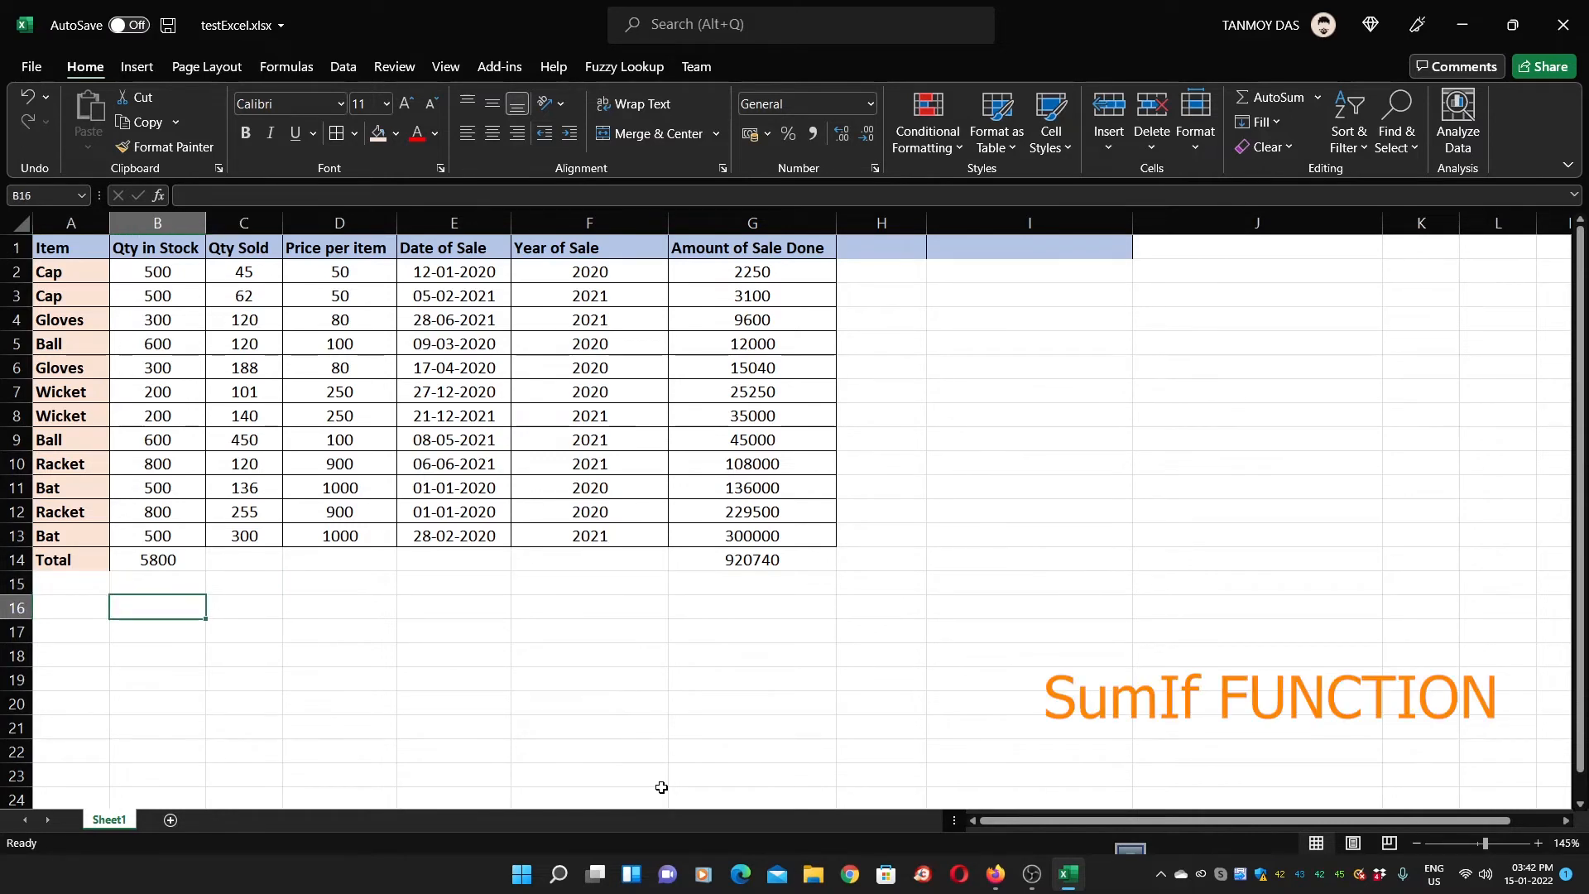
pyautogui.write('=su')
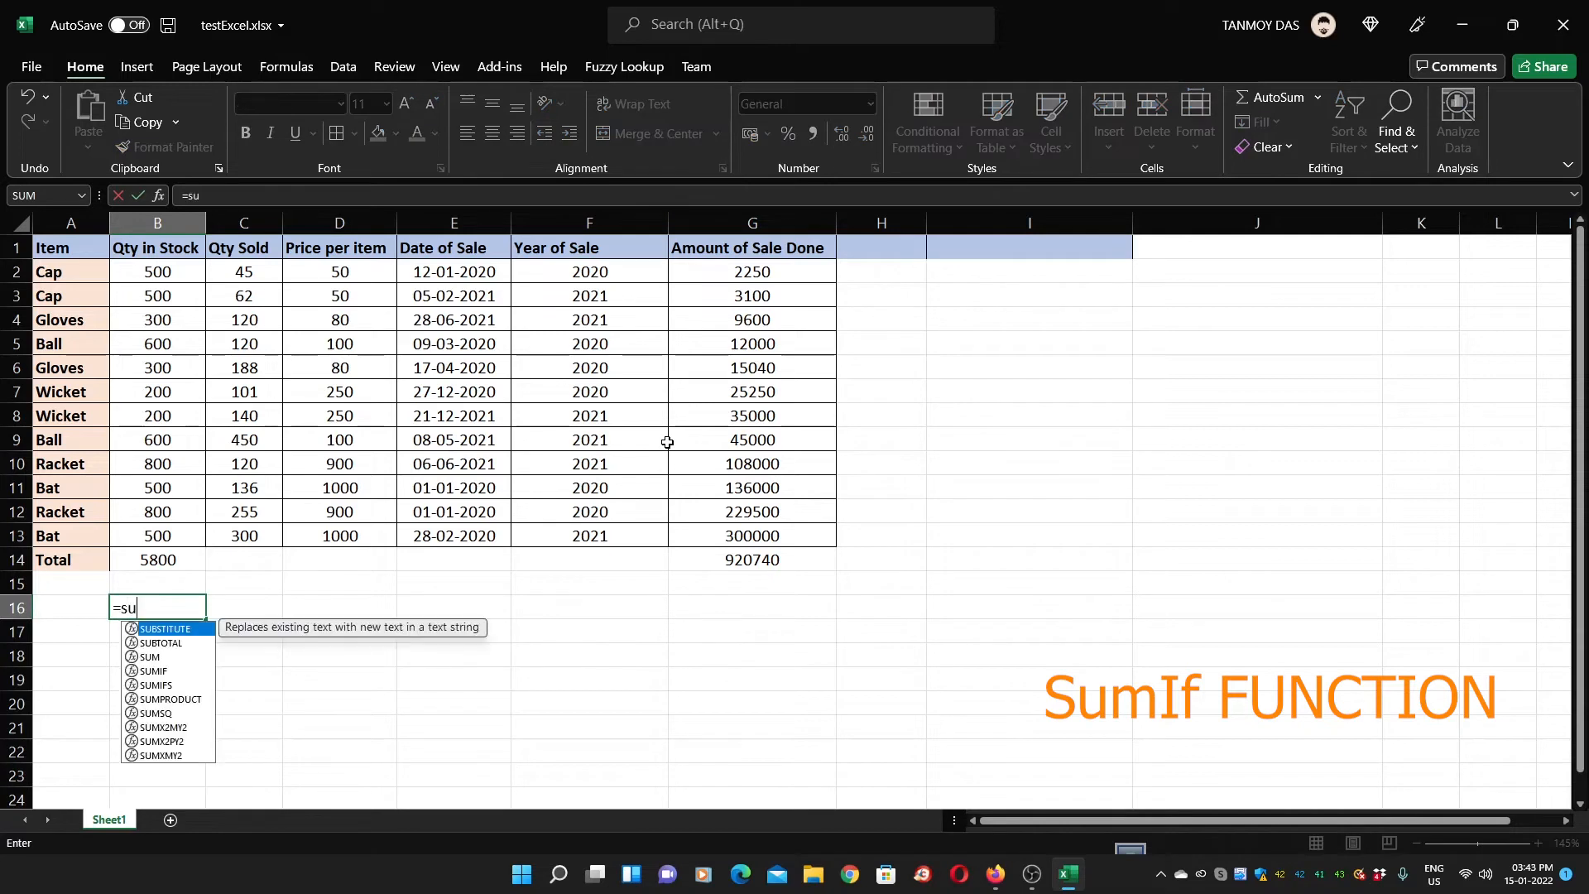
pyautogui.write('mif(')
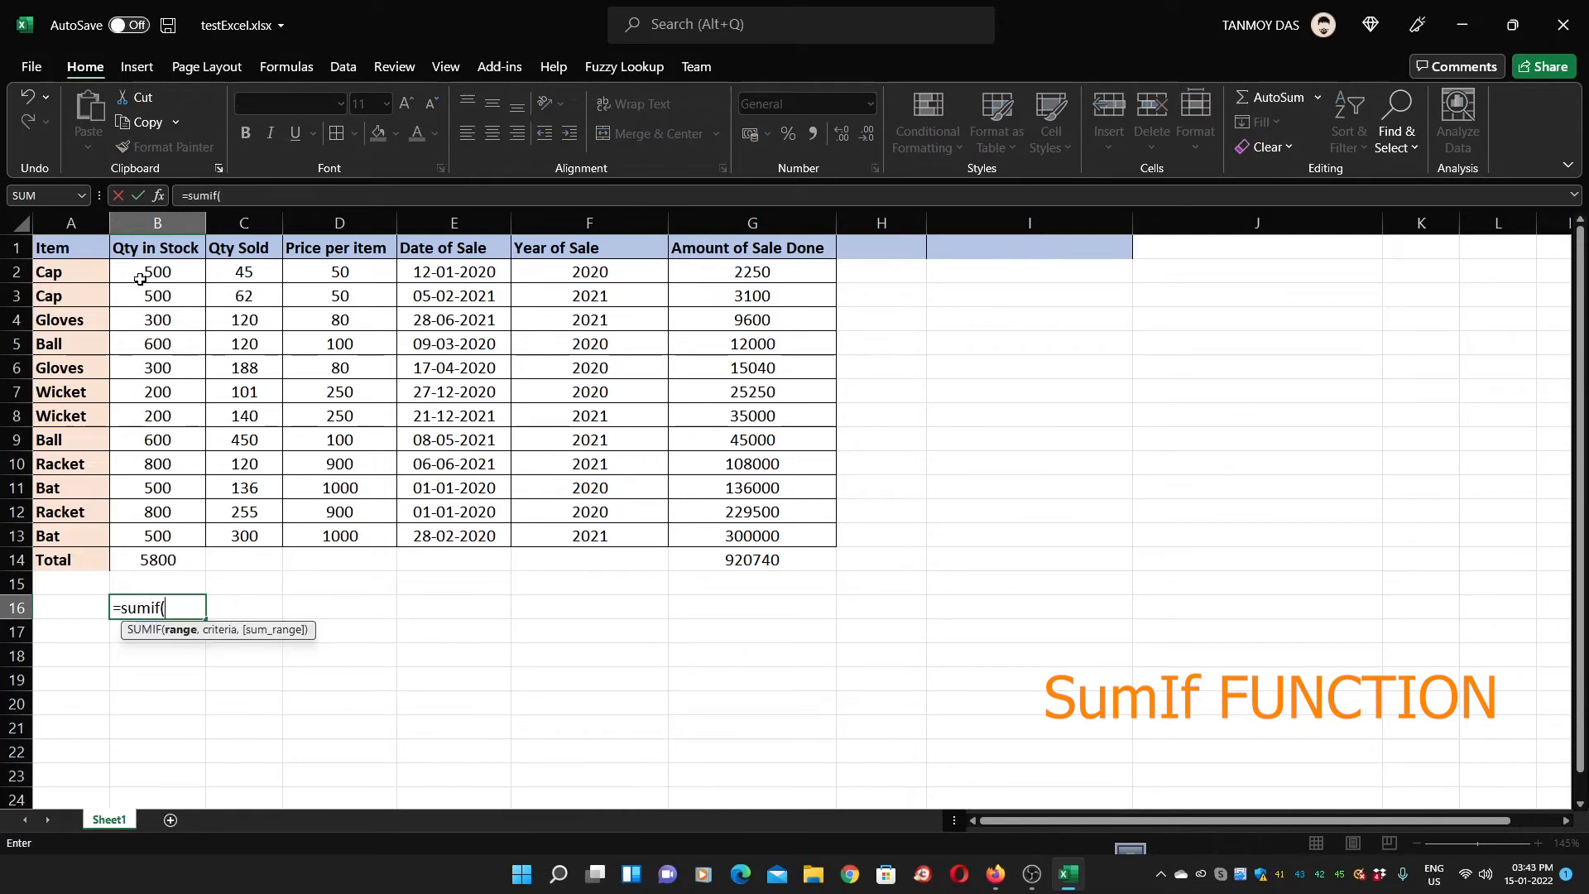
pyautogui.moveTo(88, 274); pyautogui.dragTo(46, 539)
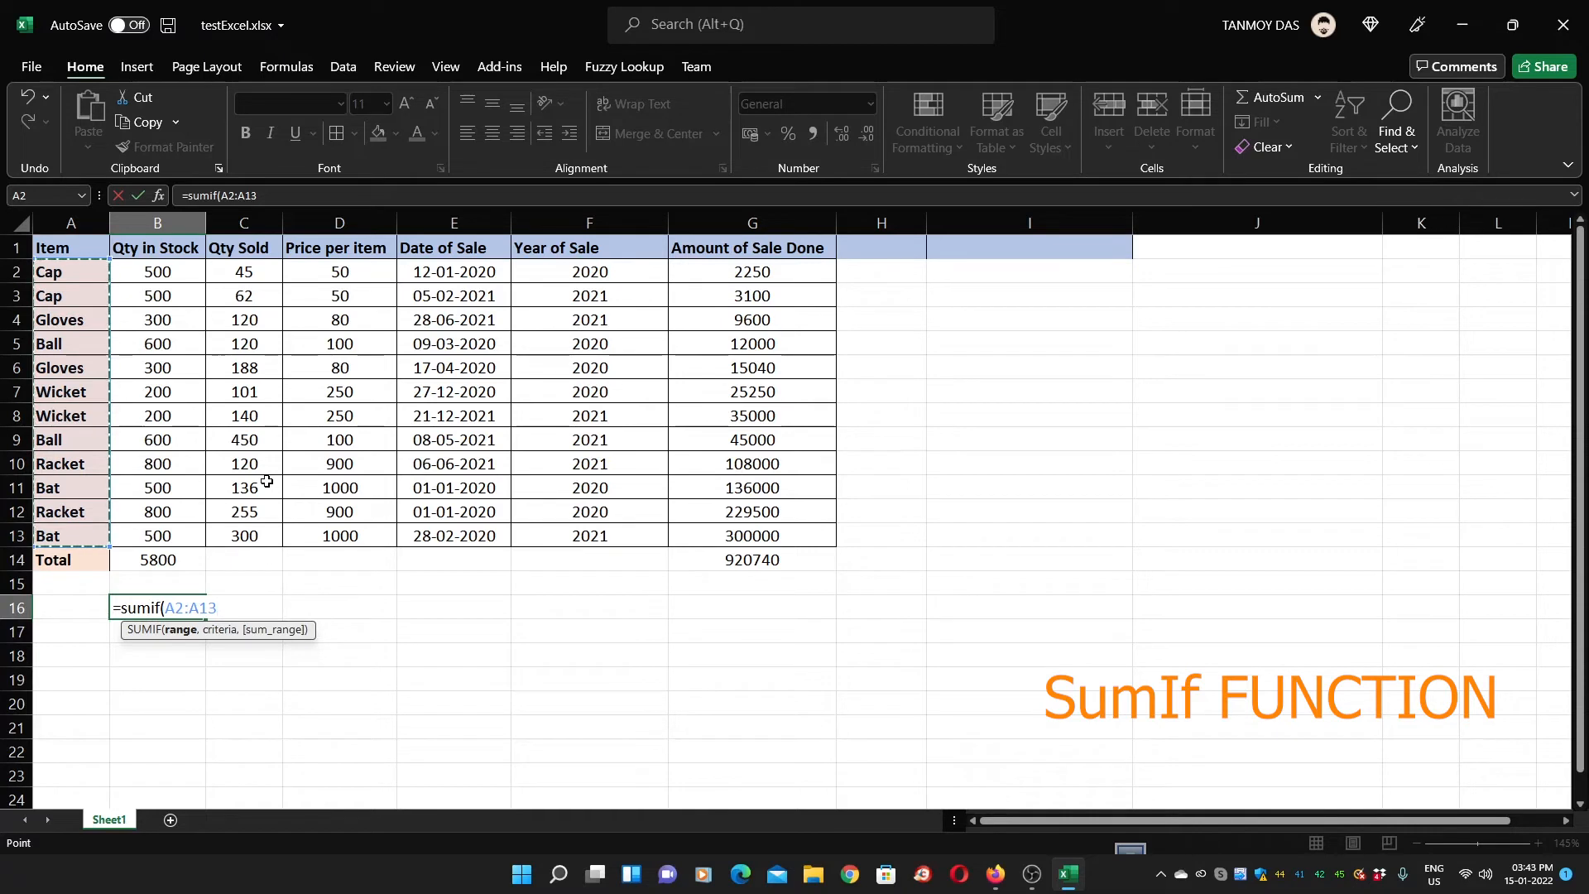
pyautogui.write(',')
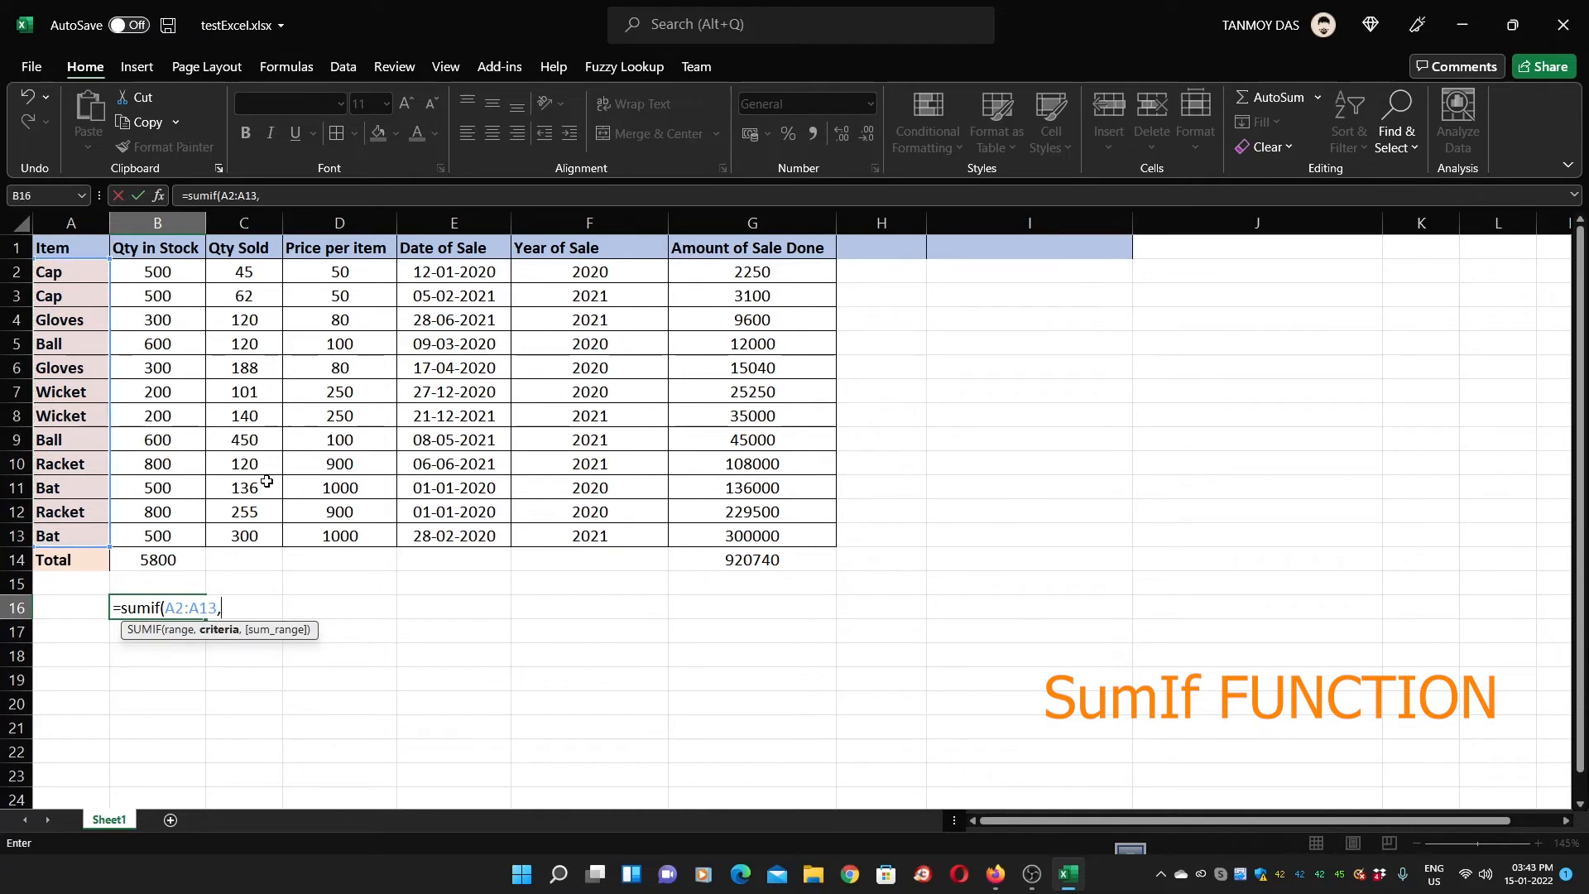
pyautogui.write('"Bat",')
pyautogui.moveTo(710, 273); pyautogui.dragTo(704, 534)
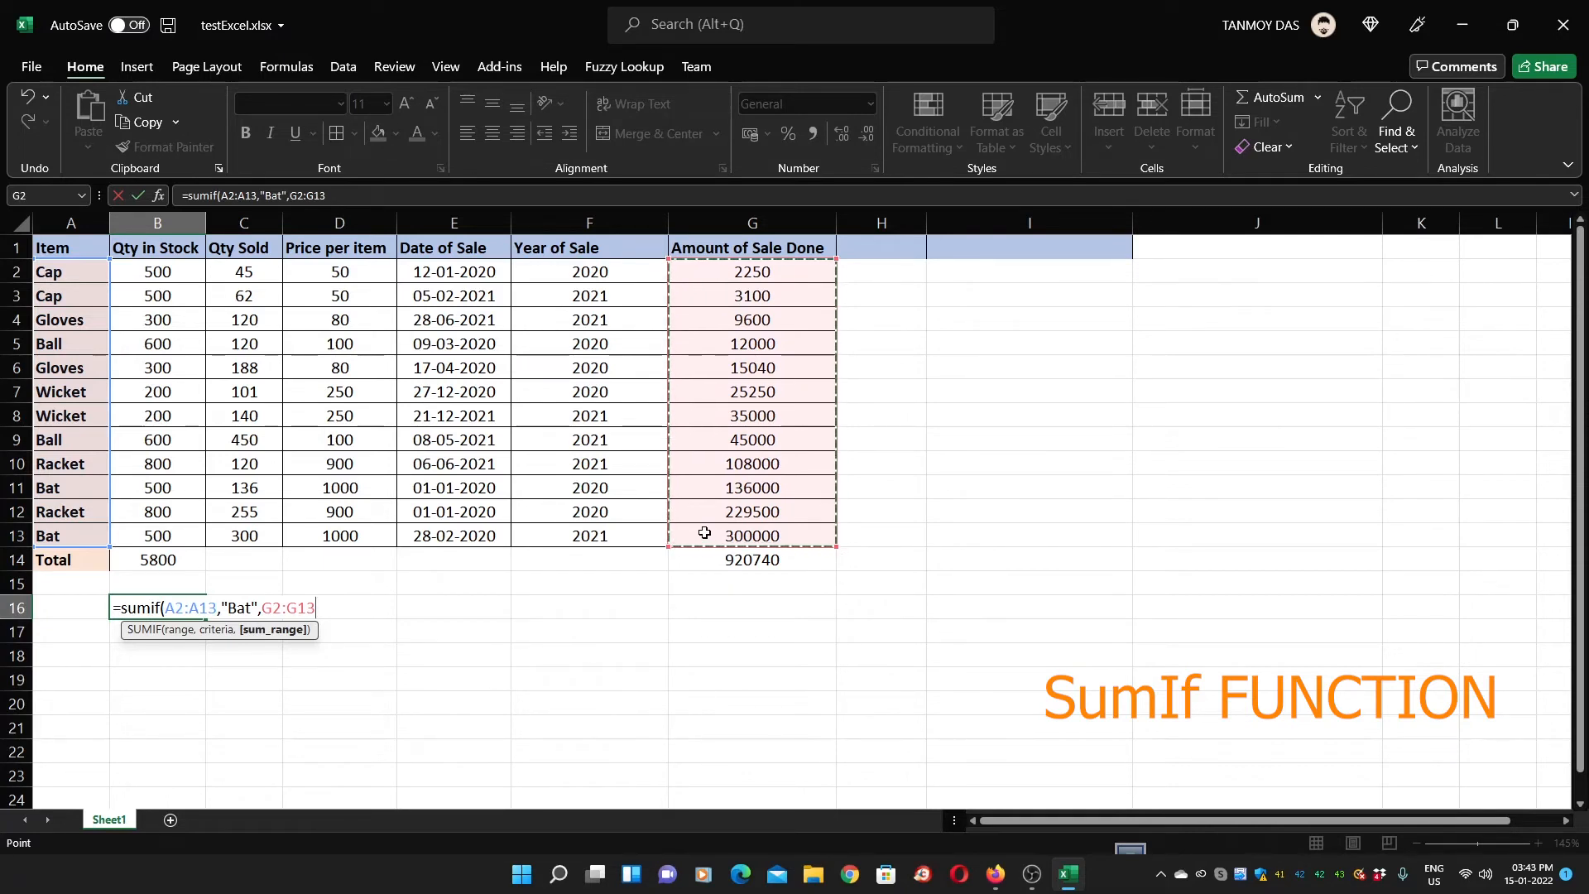
pyautogui.write(')')
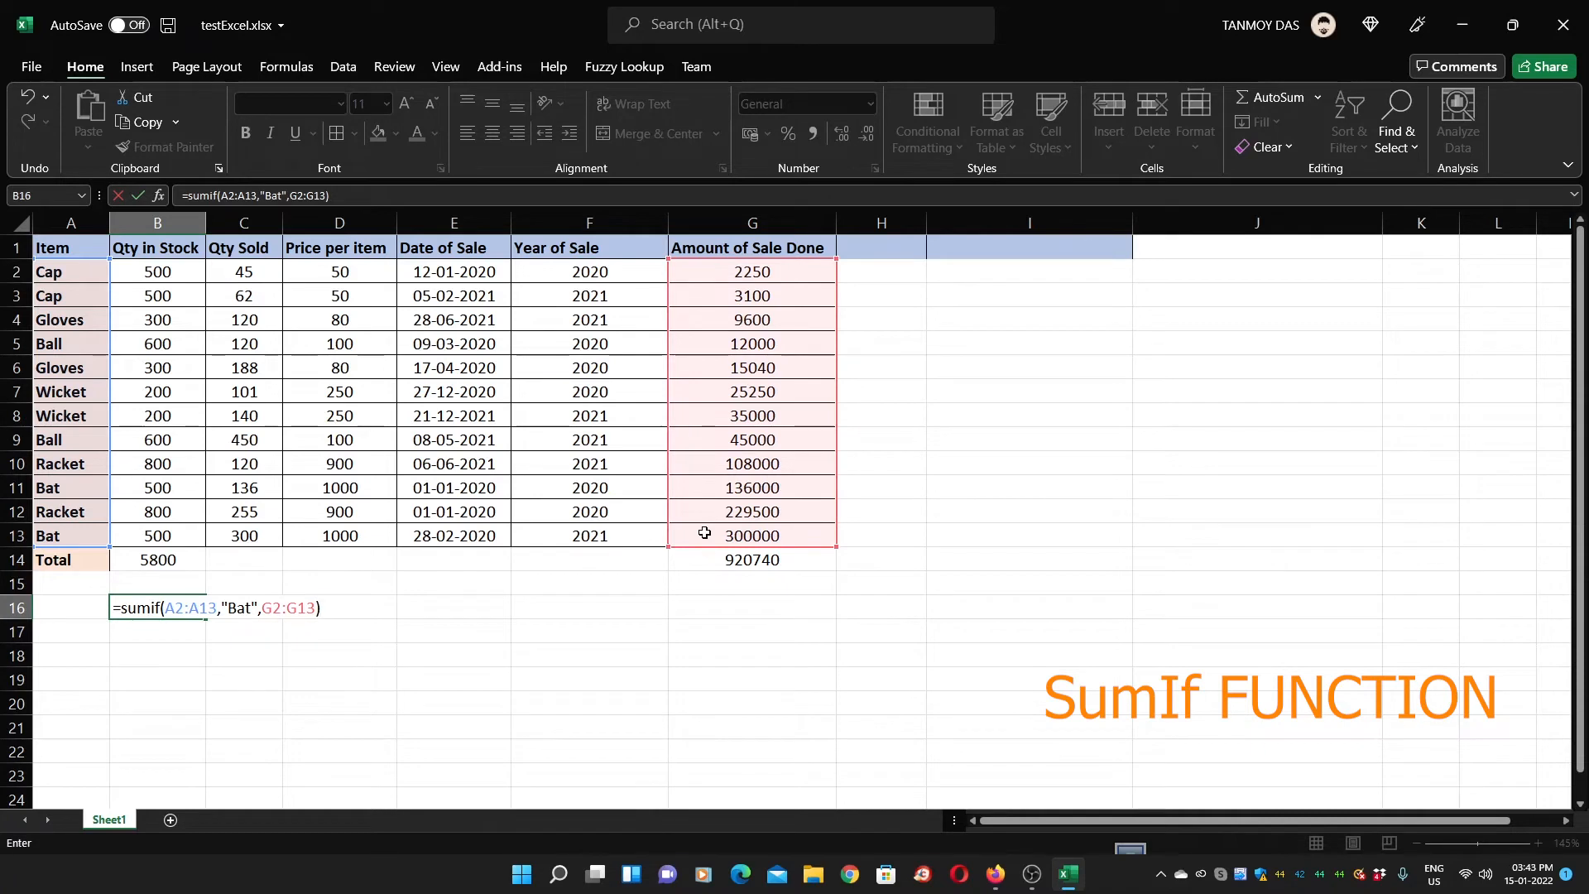
pyautogui.press('Return')
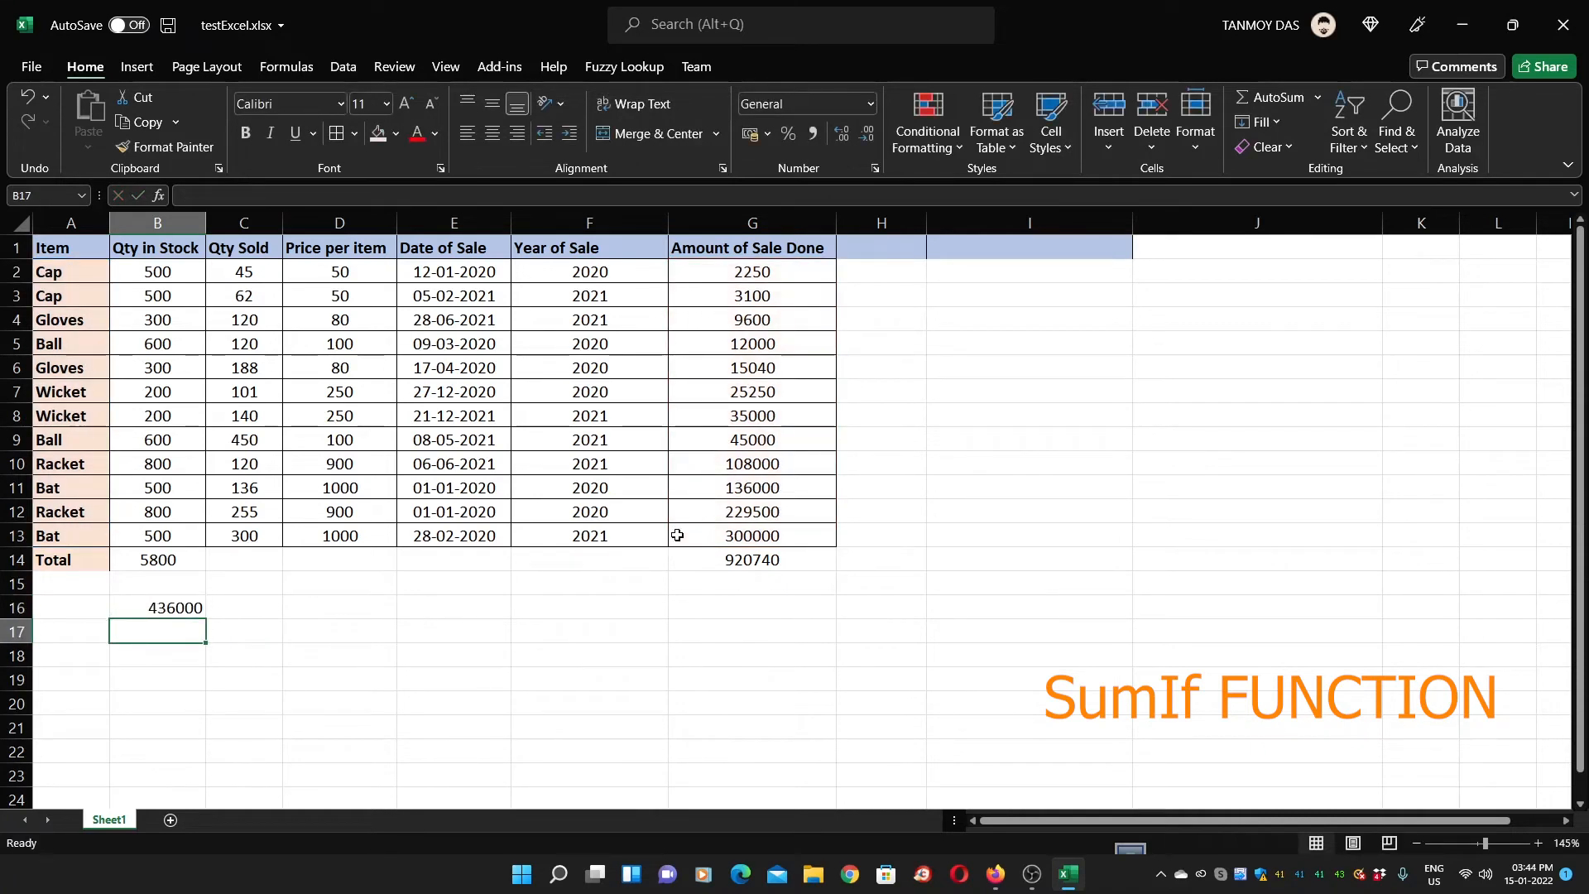
# Enter =G13+G11 in D16 to confirm the Bat total of 436000 by hand
pyautogui.click(185, 611)
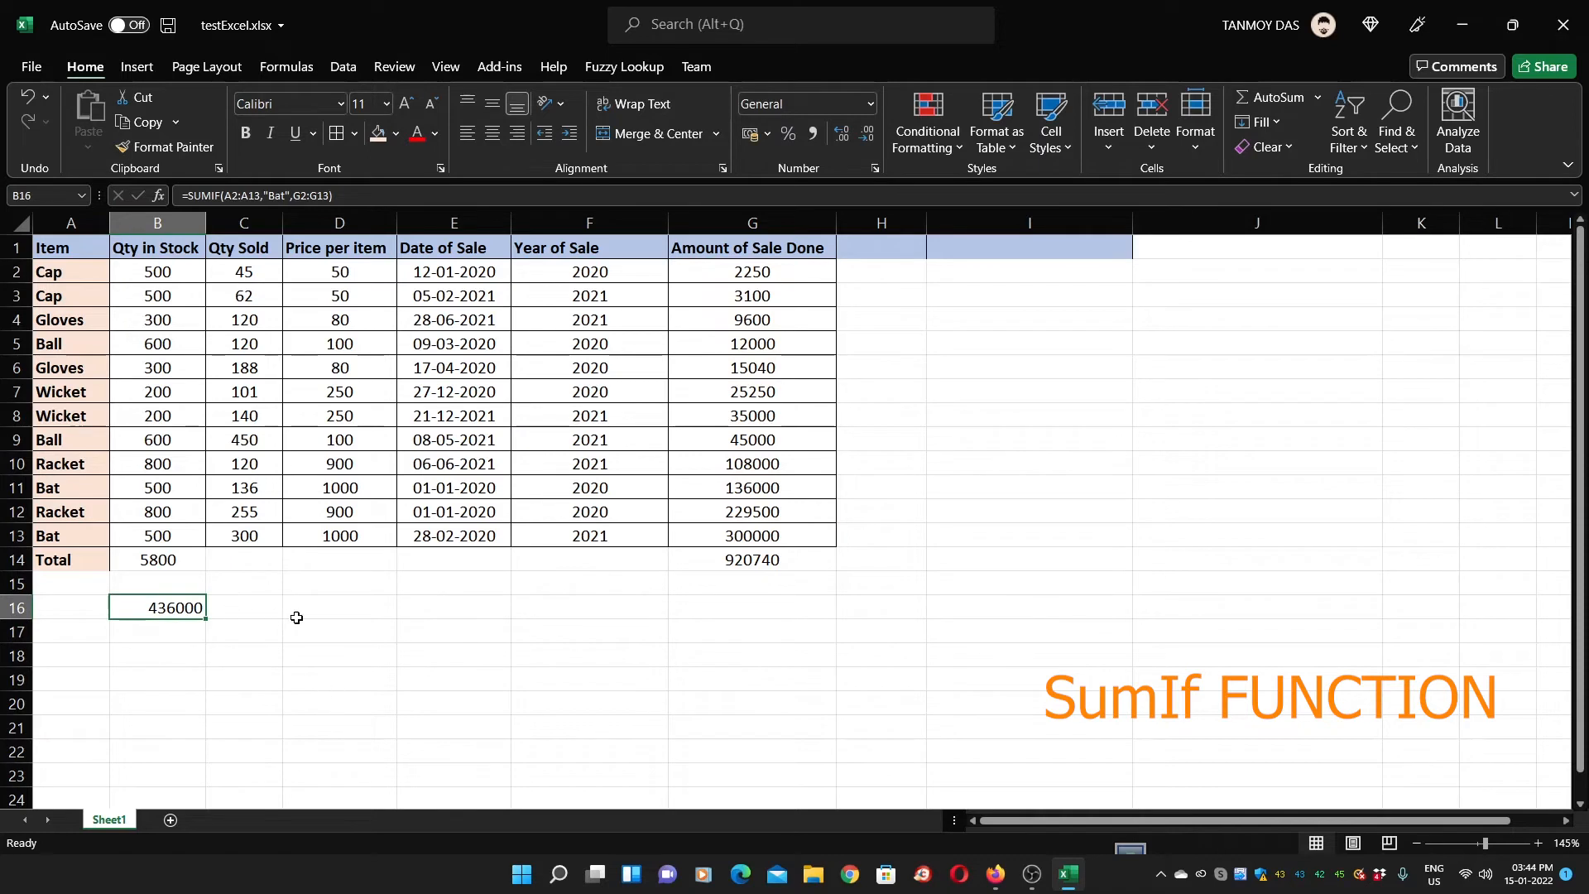
pyautogui.click(319, 610)
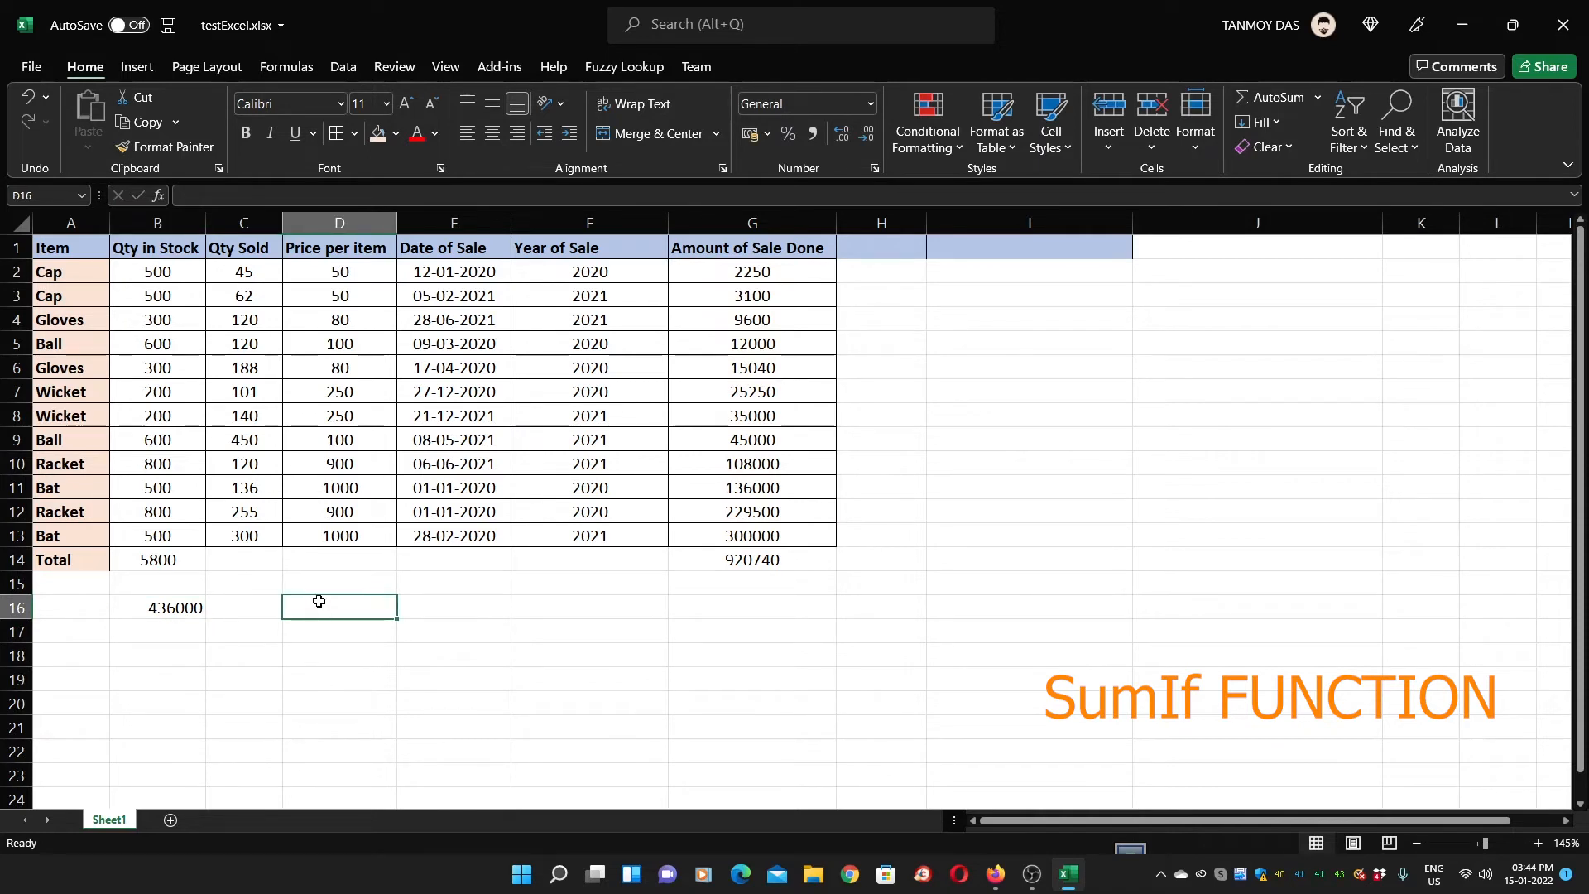
pyautogui.write('=')
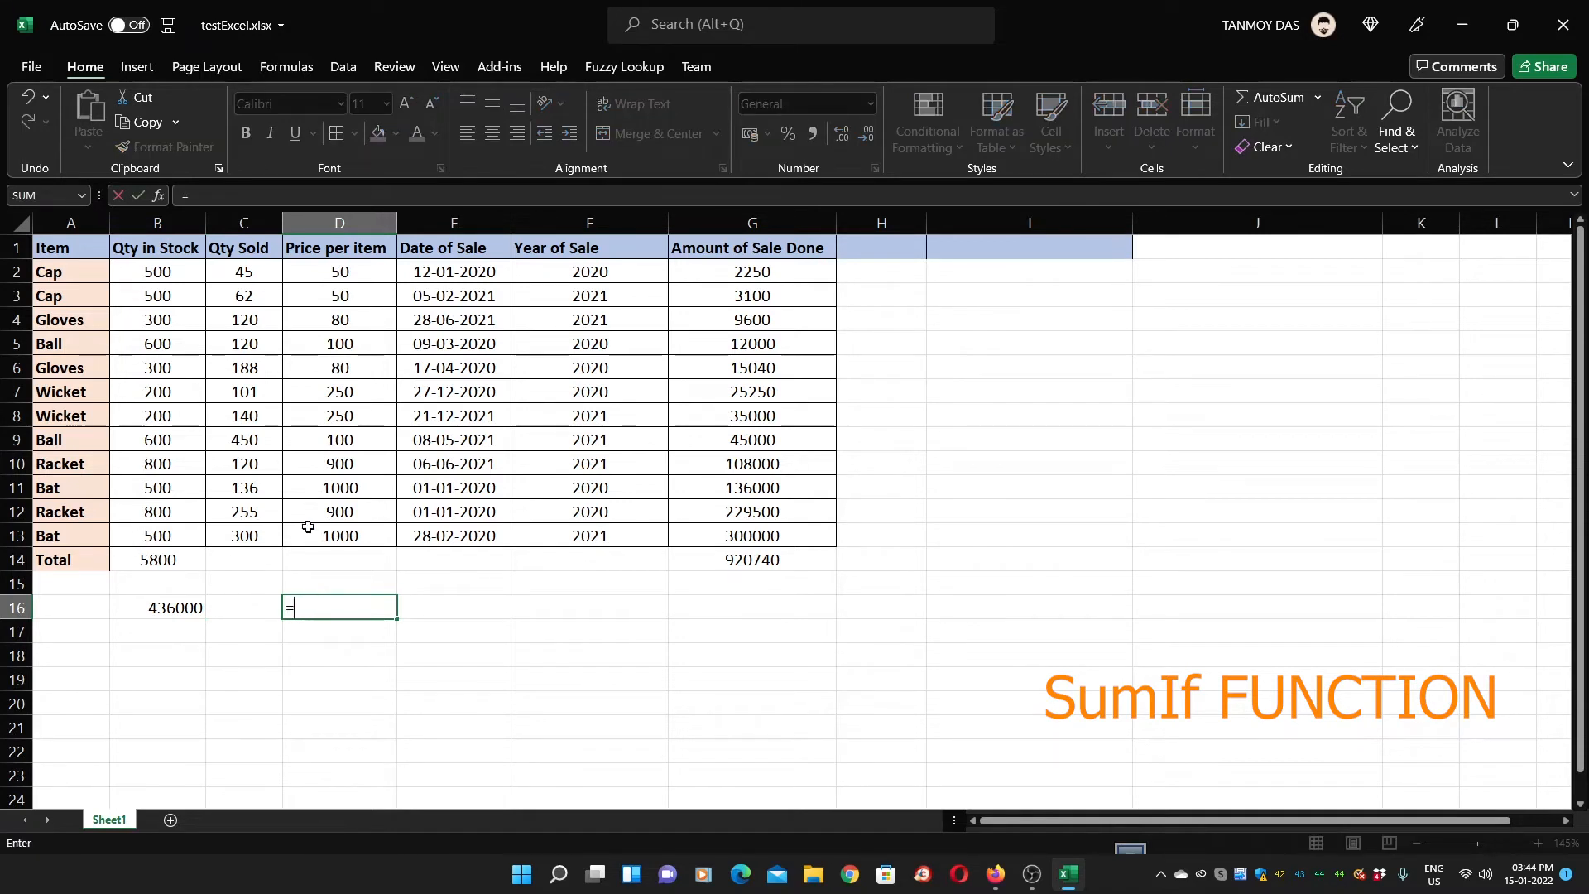
pyautogui.click(740, 538)
pyautogui.write('+')
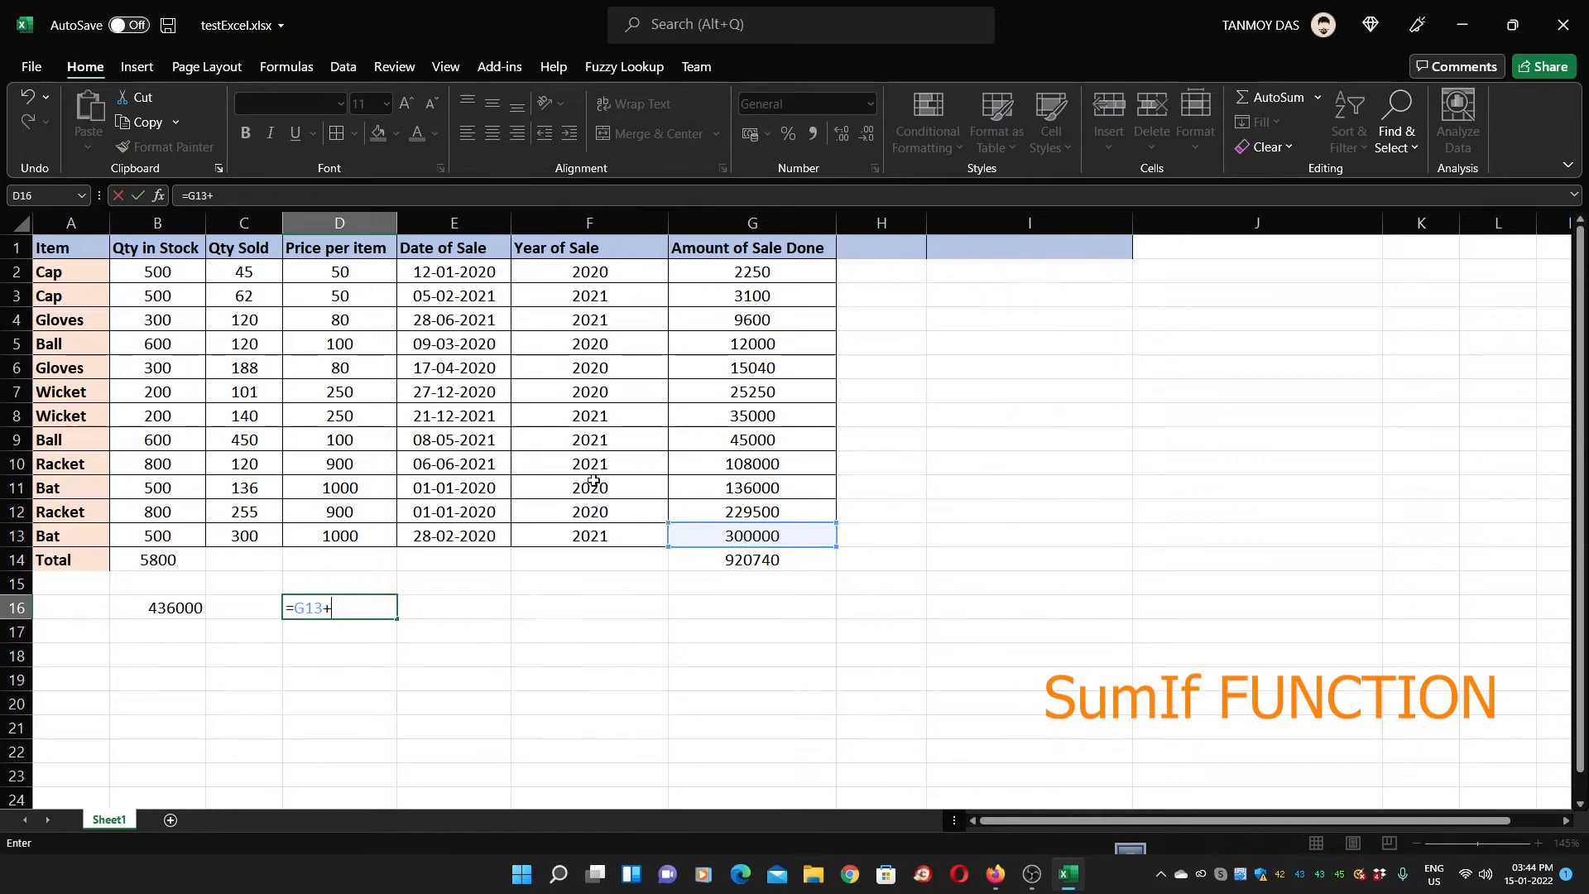
pyautogui.click(710, 487)
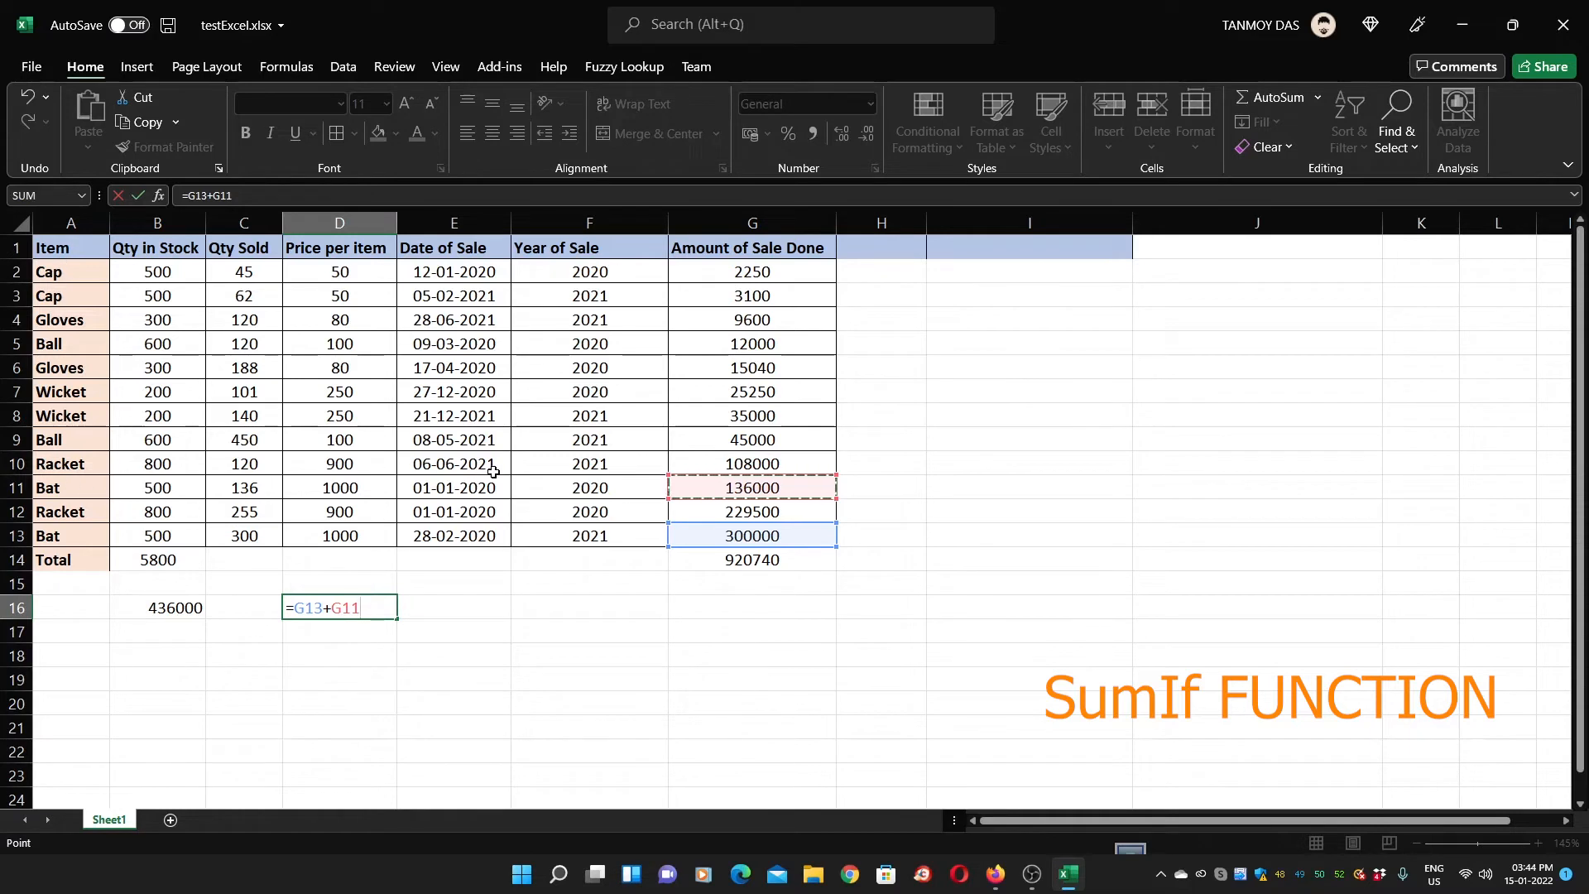
pyautogui.press('Return')
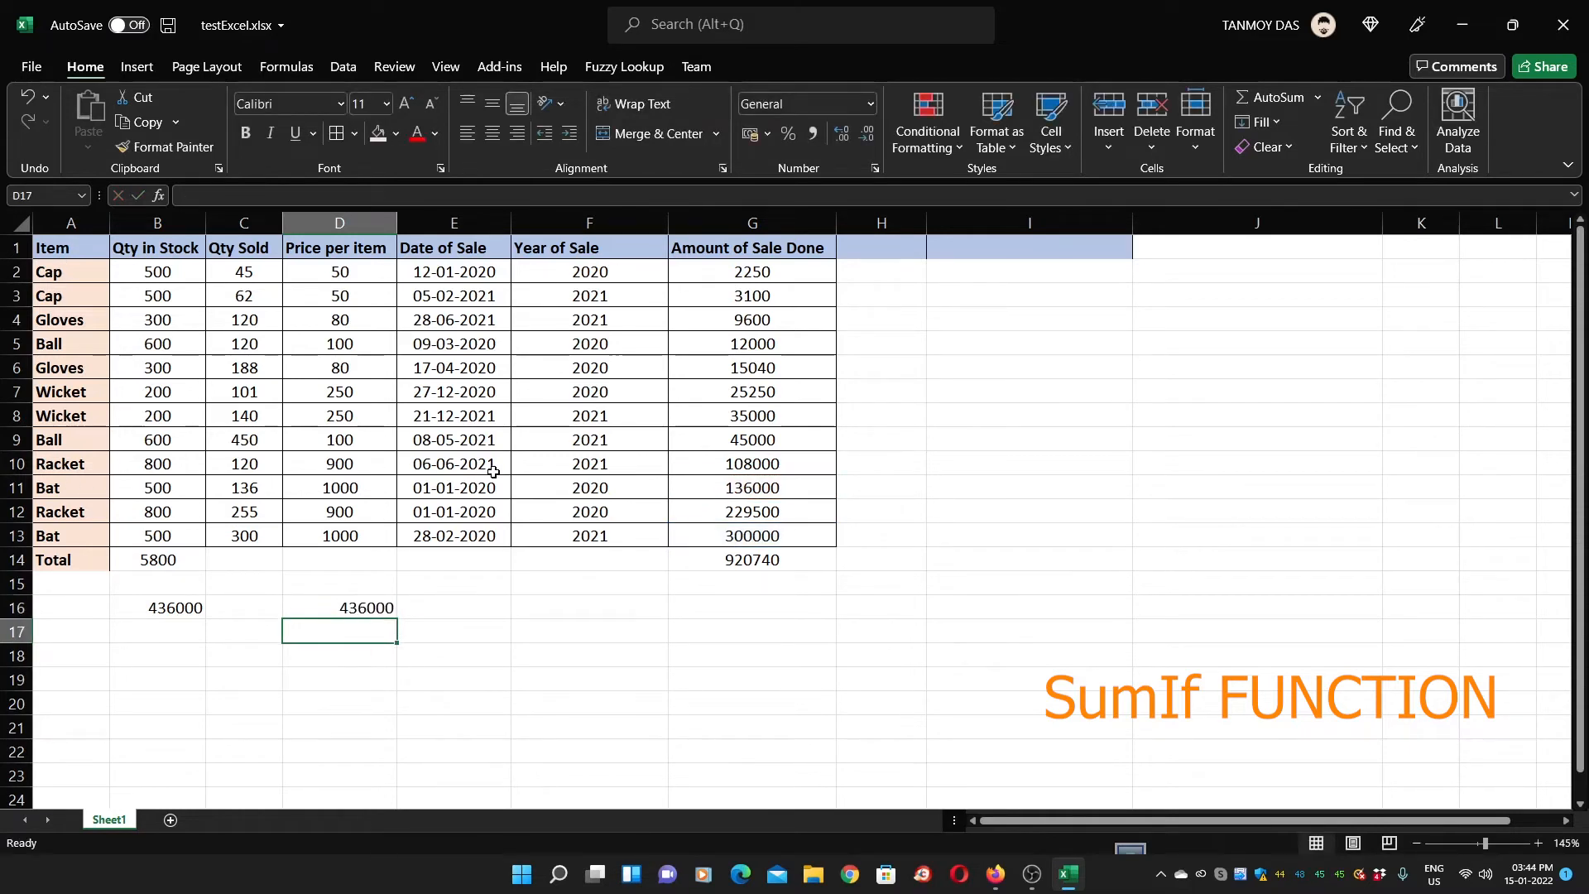
pyautogui.press('Up')
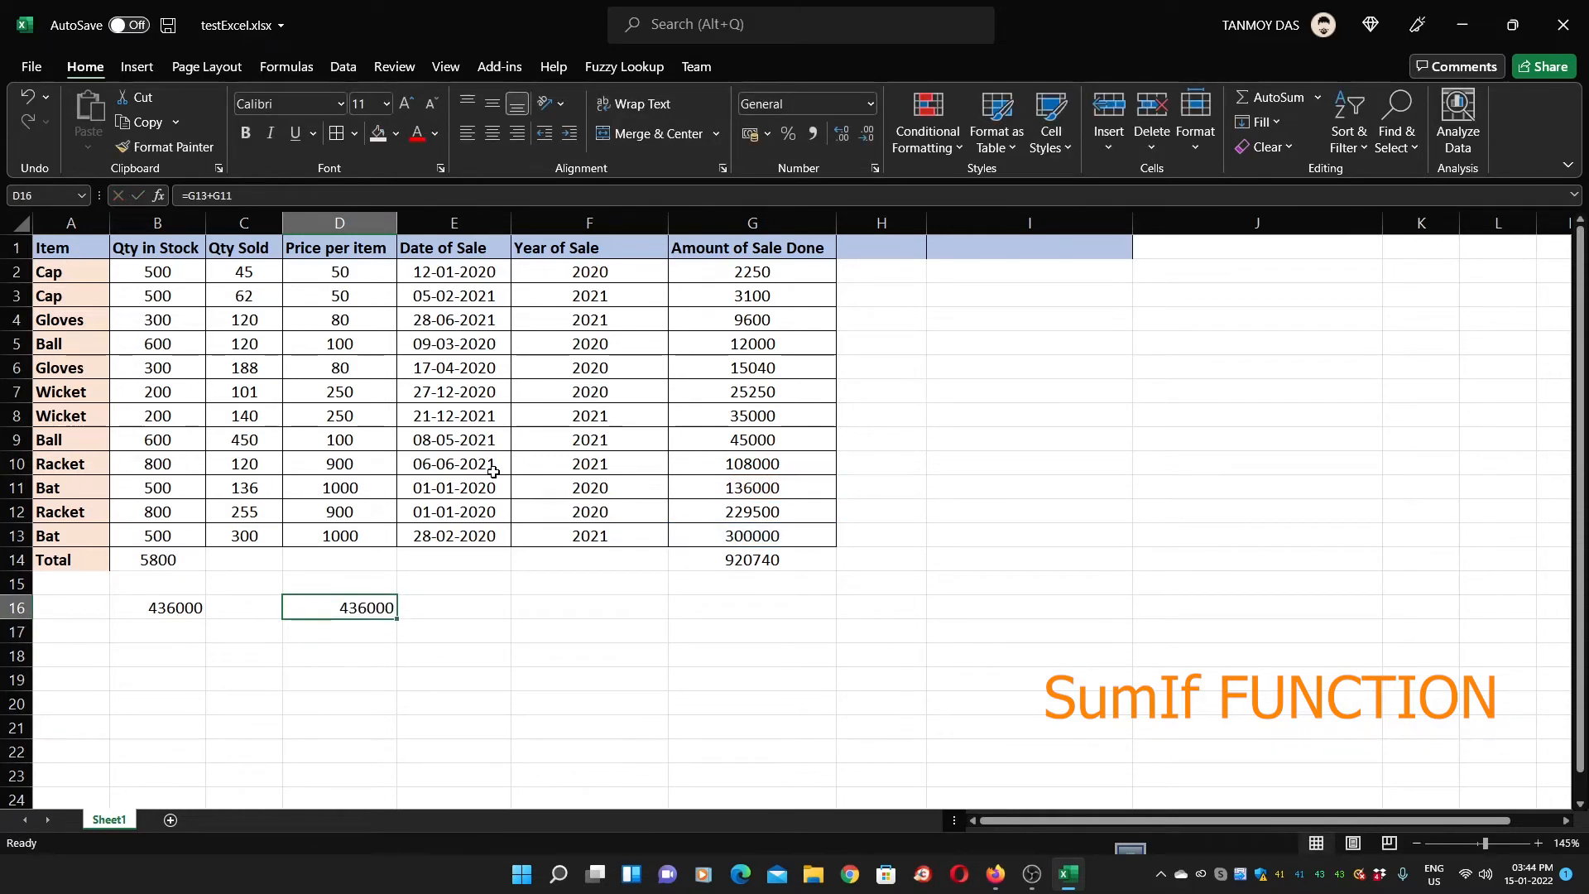
pyautogui.press('Down')
pyautogui.press('Left')
pyautogui.press('Left')
# Copy the Bat SUMIF into B17 and replace its criterion with 'Golves' (misspelled Gloves)
pyautogui.press('Up')
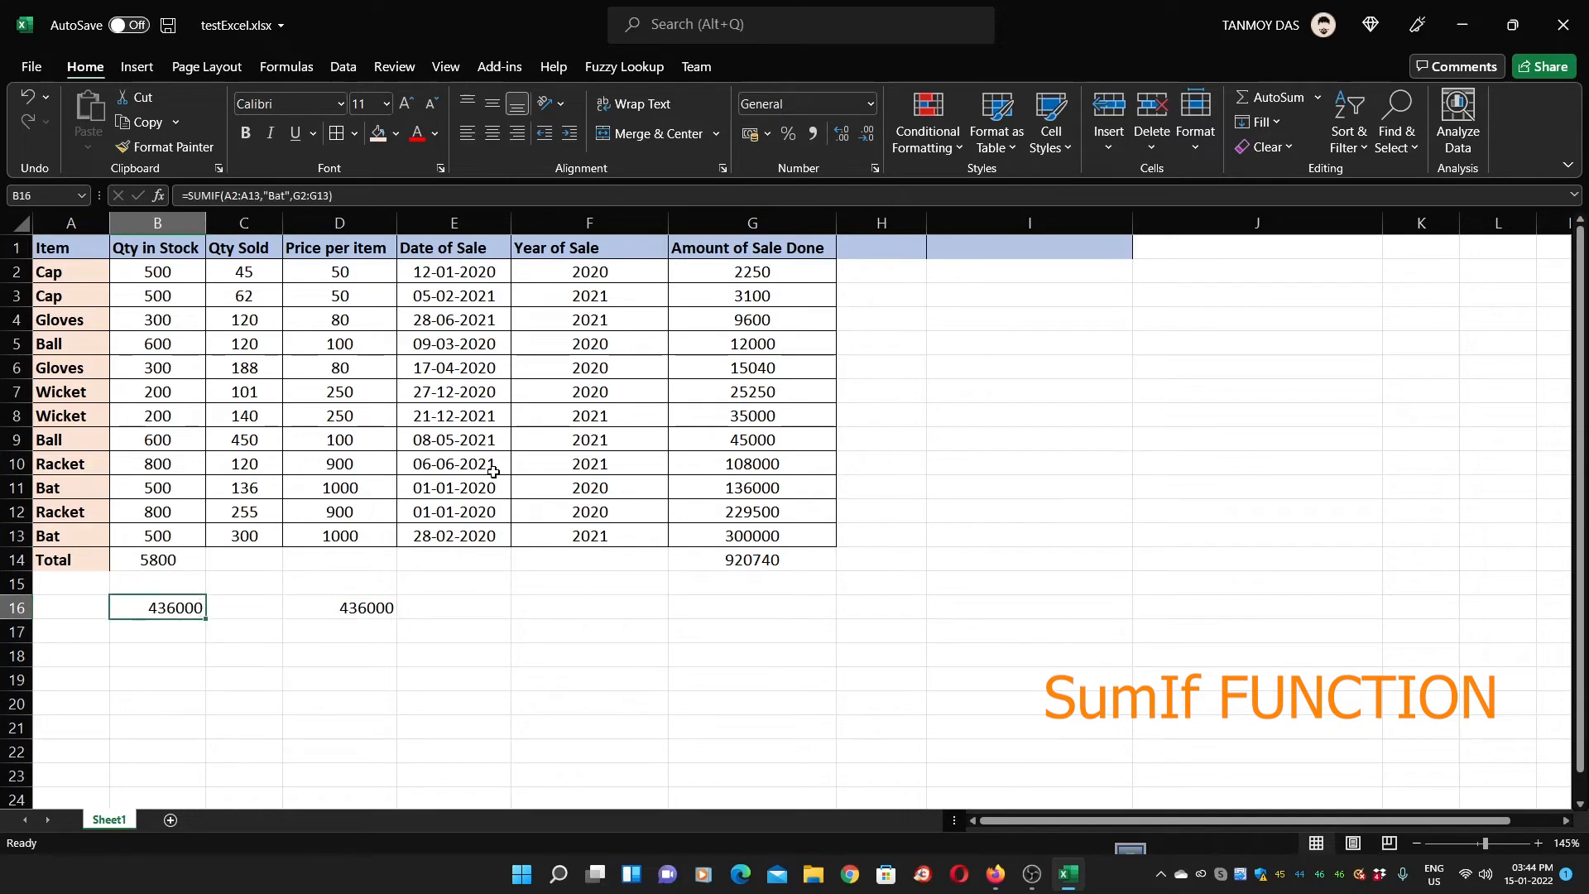
pyautogui.hotkey('ctrl', 'c')
pyautogui.press('Down')
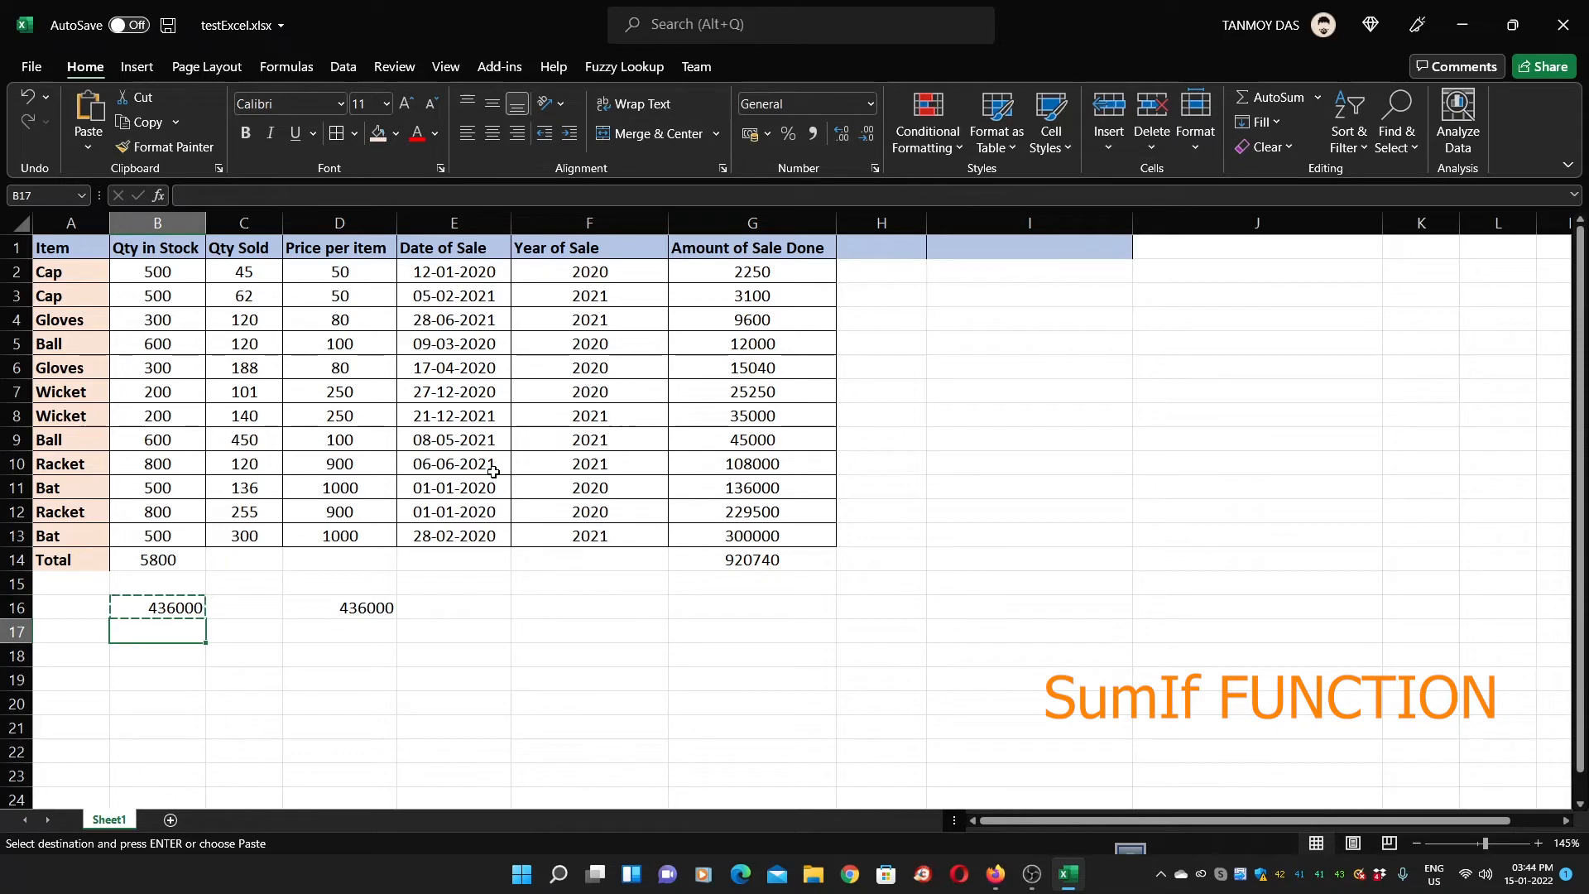
pyautogui.press('Return')
pyautogui.click(268, 195)
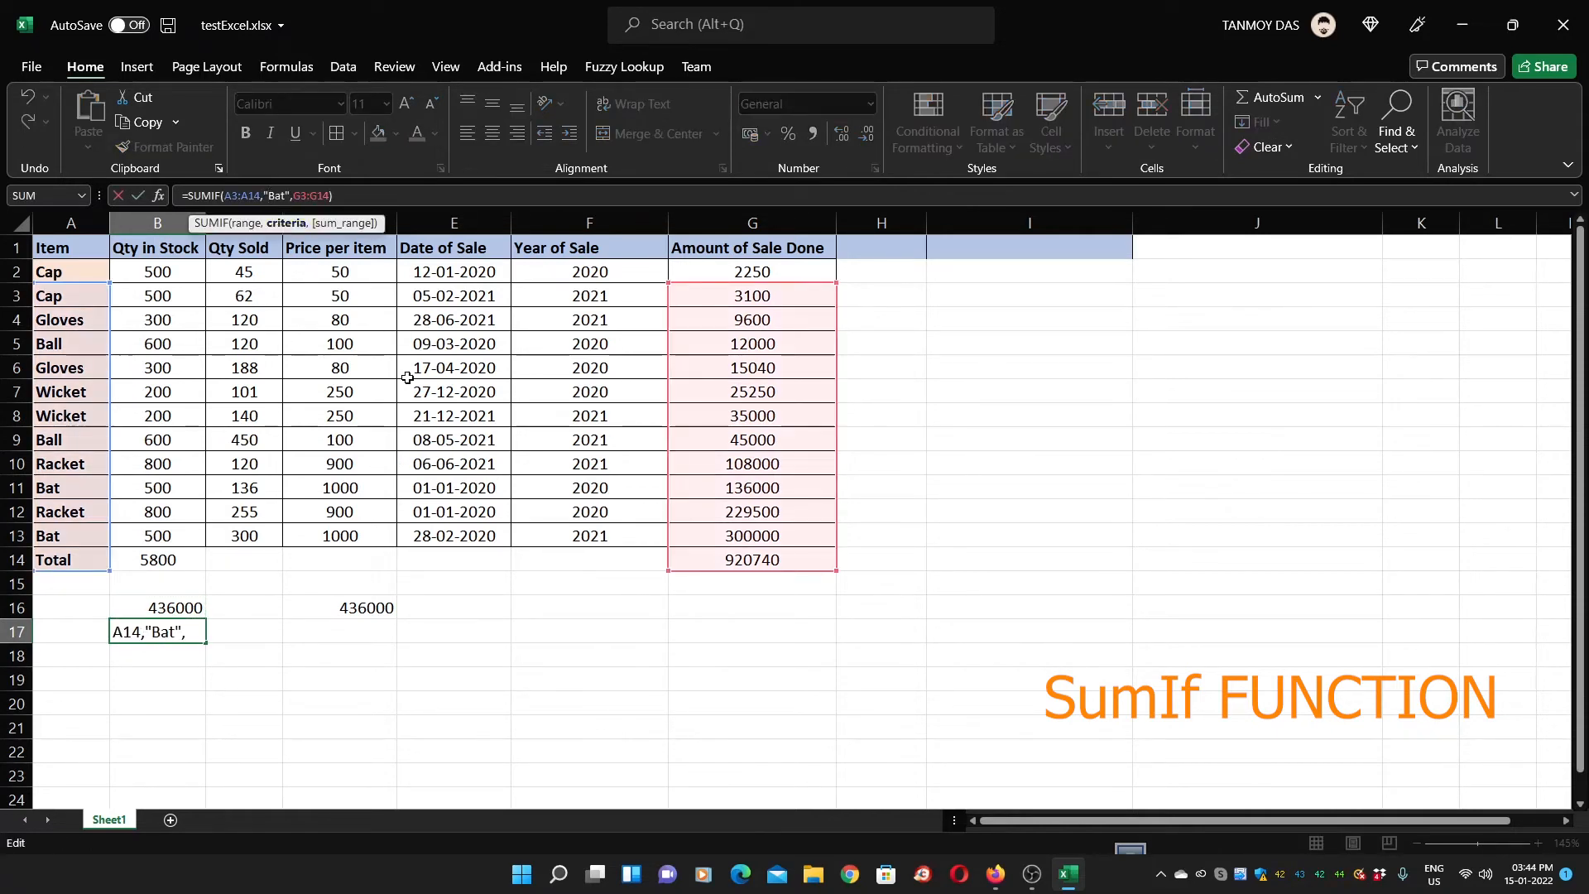
pyautogui.press('Delete')
pyautogui.press('Delete')
pyautogui.press('Delete')
pyautogui.write('Golves')
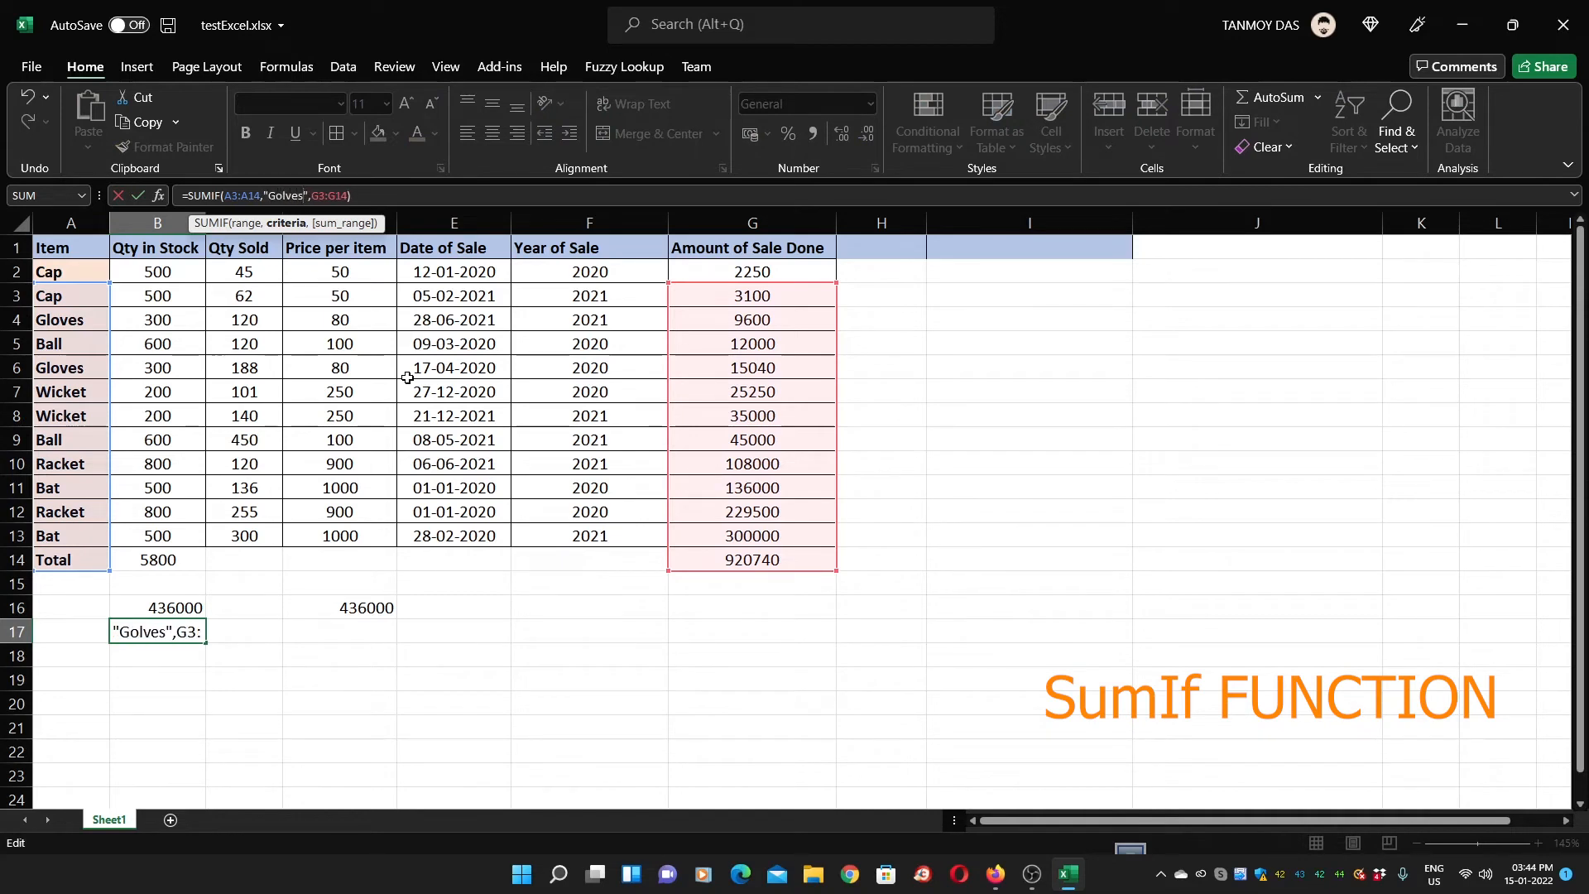
pyautogui.press('Return')
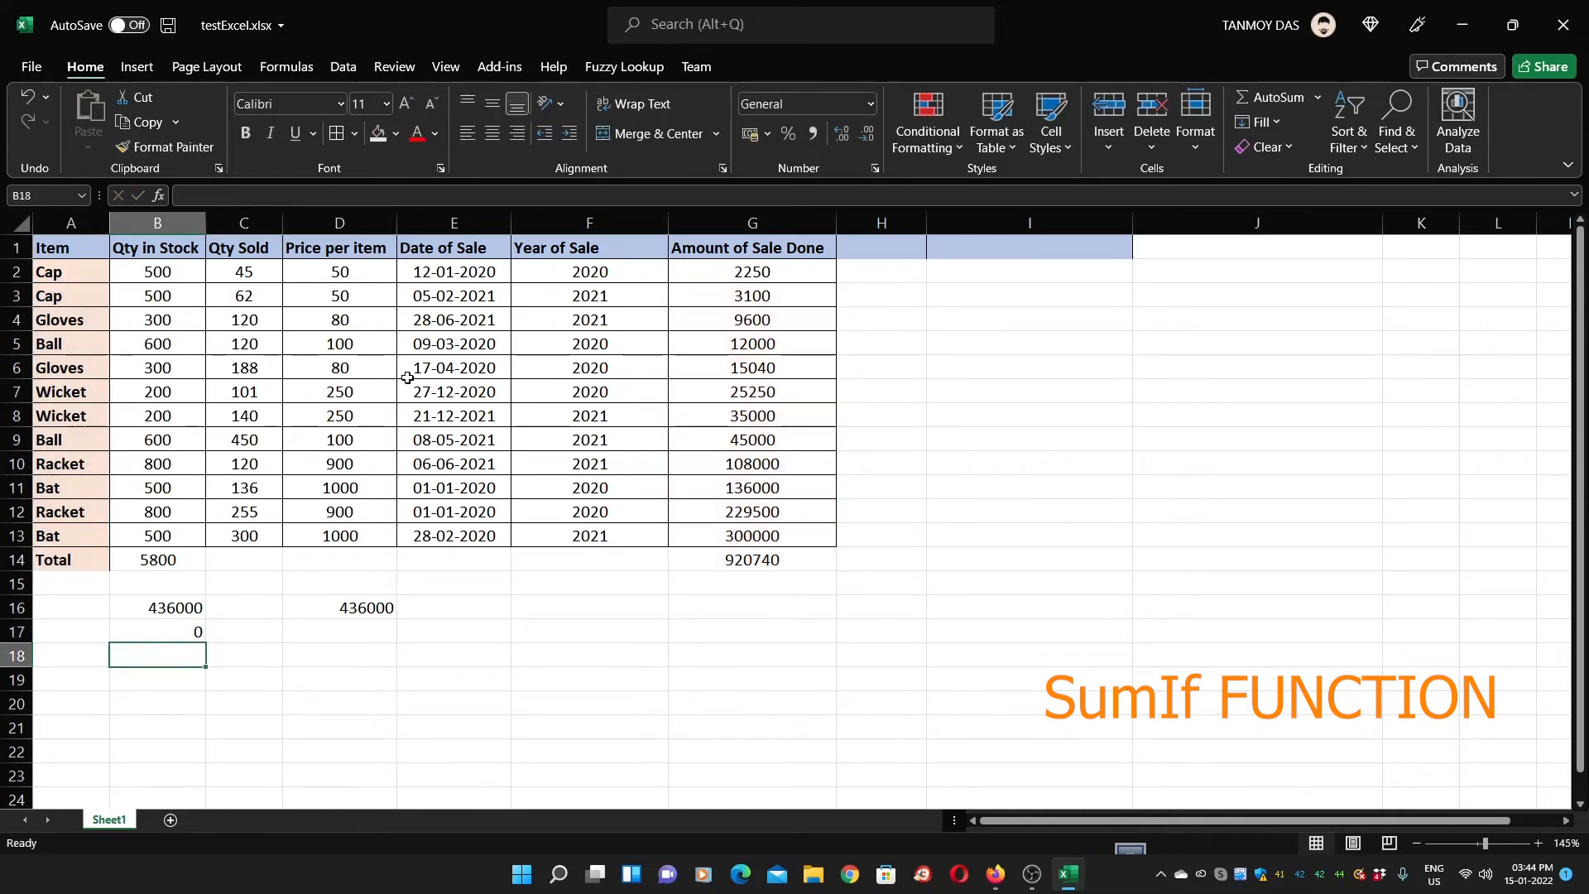
# Correct the criterion in B17 to 'Gloves' so it shows 24640
pyautogui.press('Up')
pyautogui.doubleClick(164, 630)
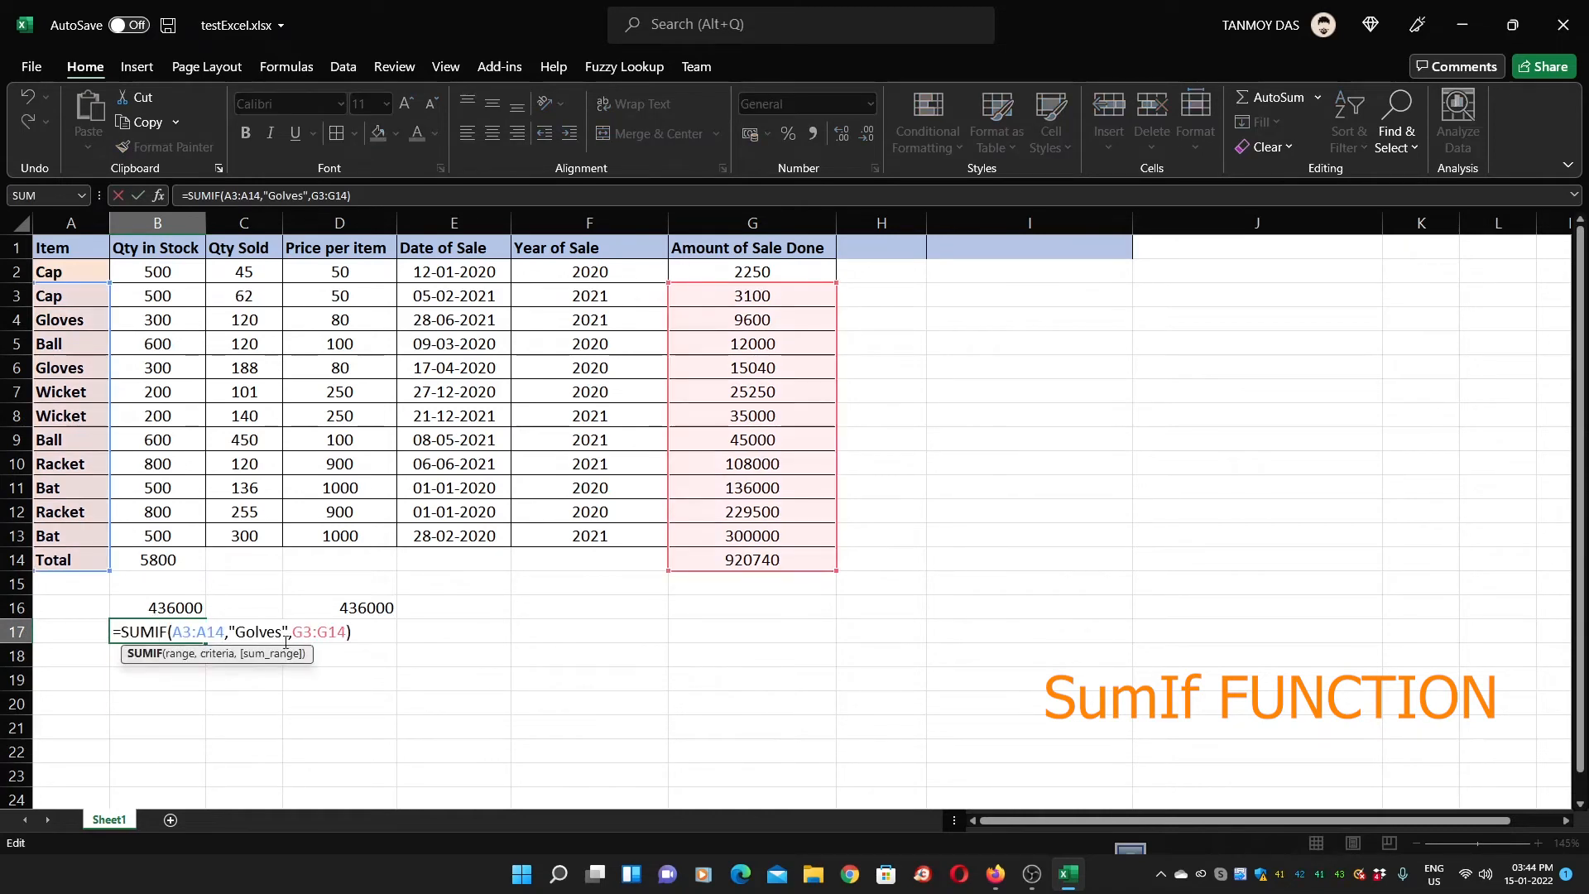
pyautogui.click(255, 632)
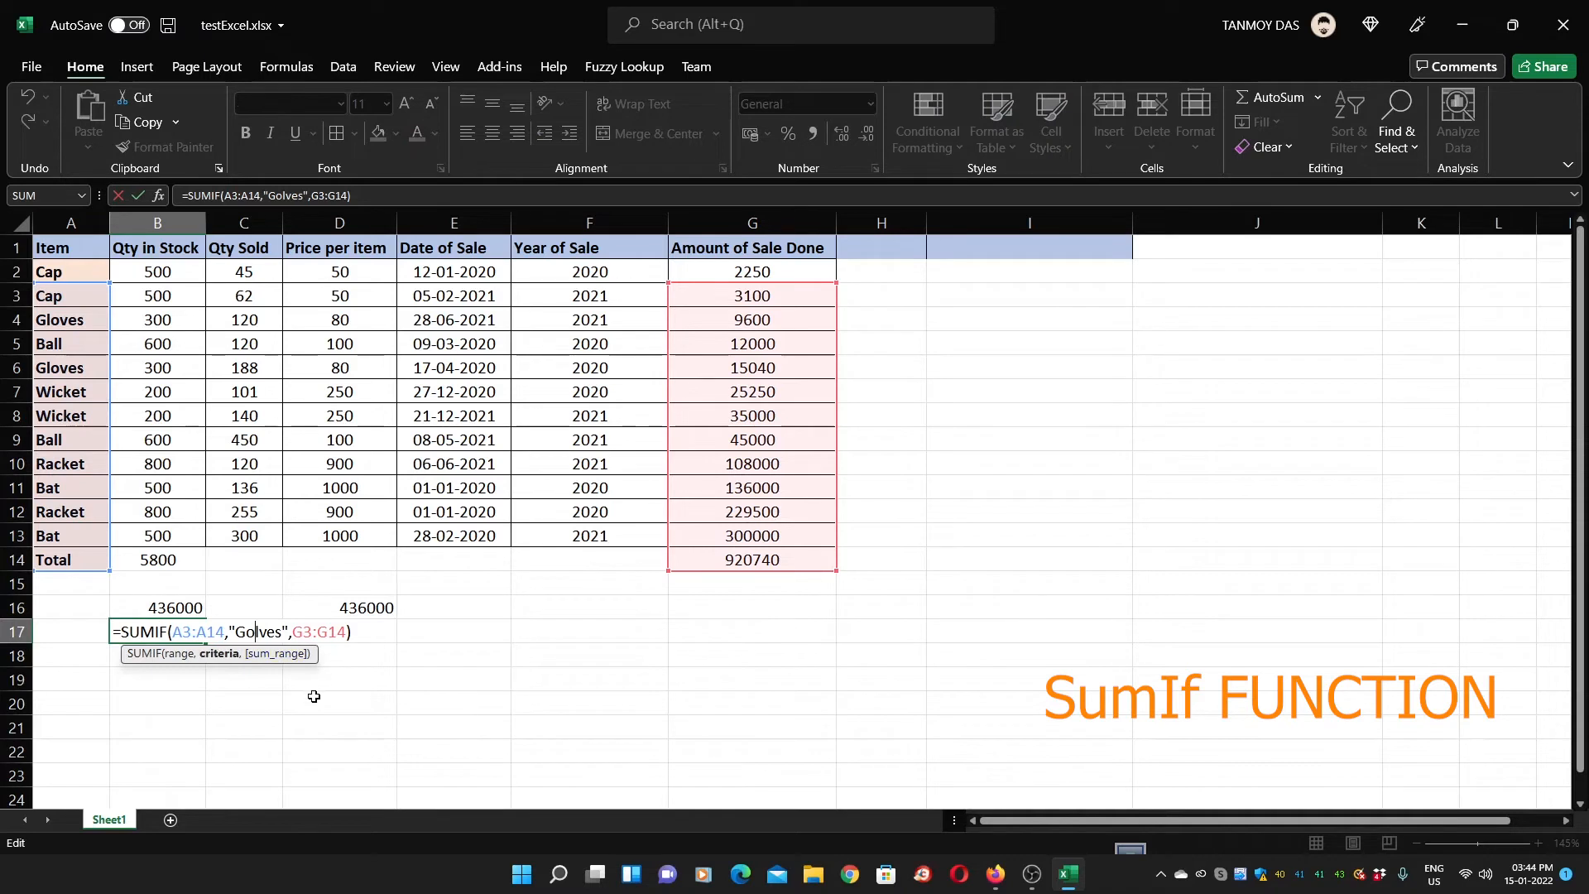
pyautogui.press('BackSpace')
pyautogui.press('Right')
pyautogui.write('o')
pyautogui.press('Return')
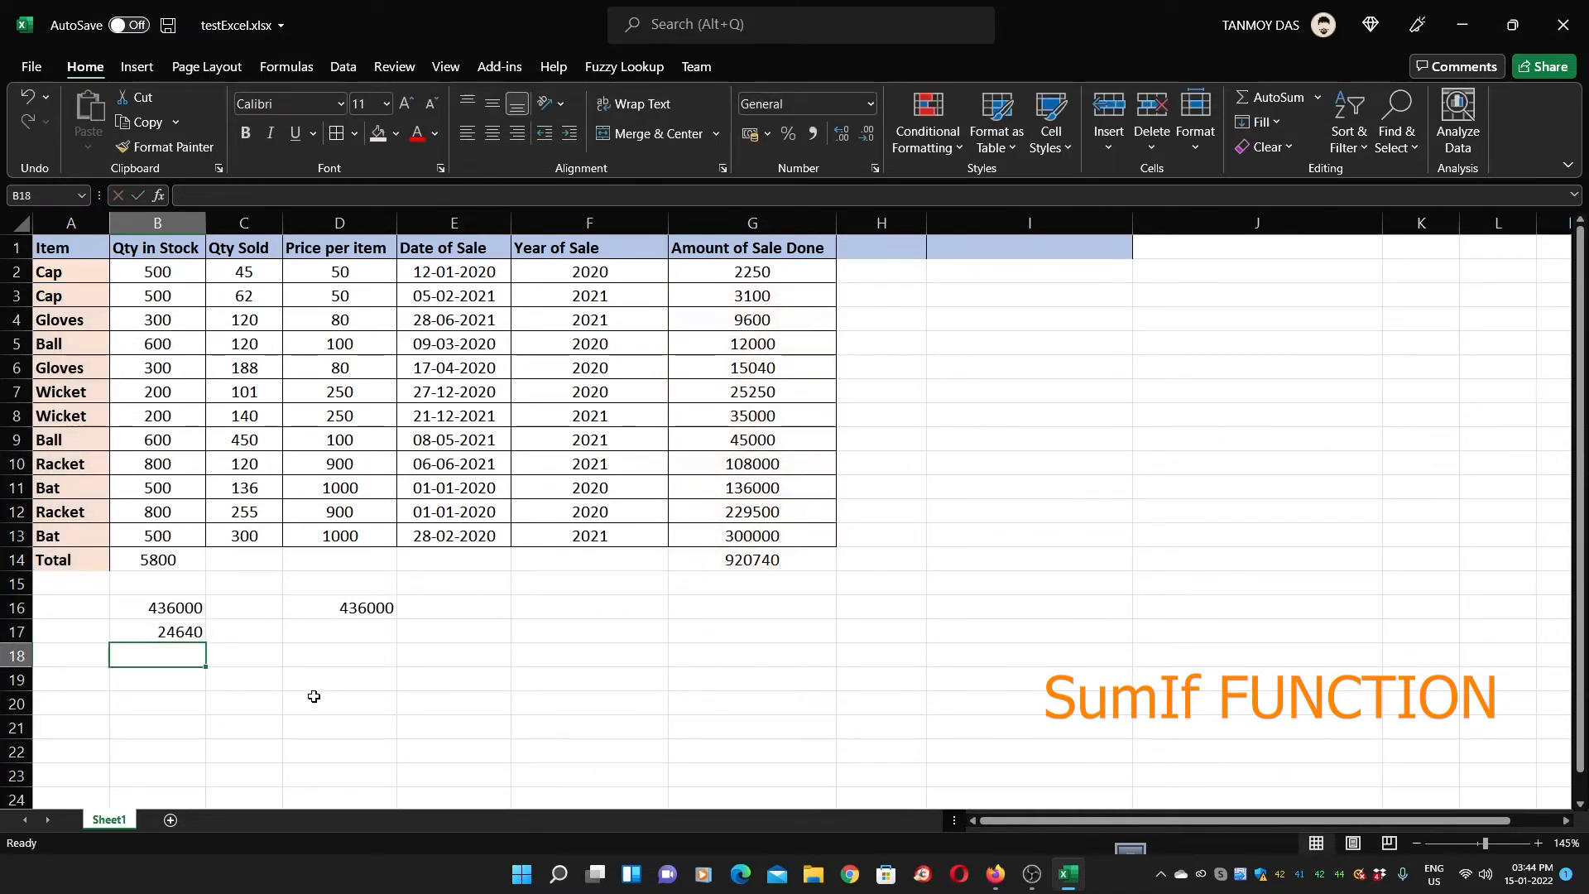
pyautogui.press('Up')
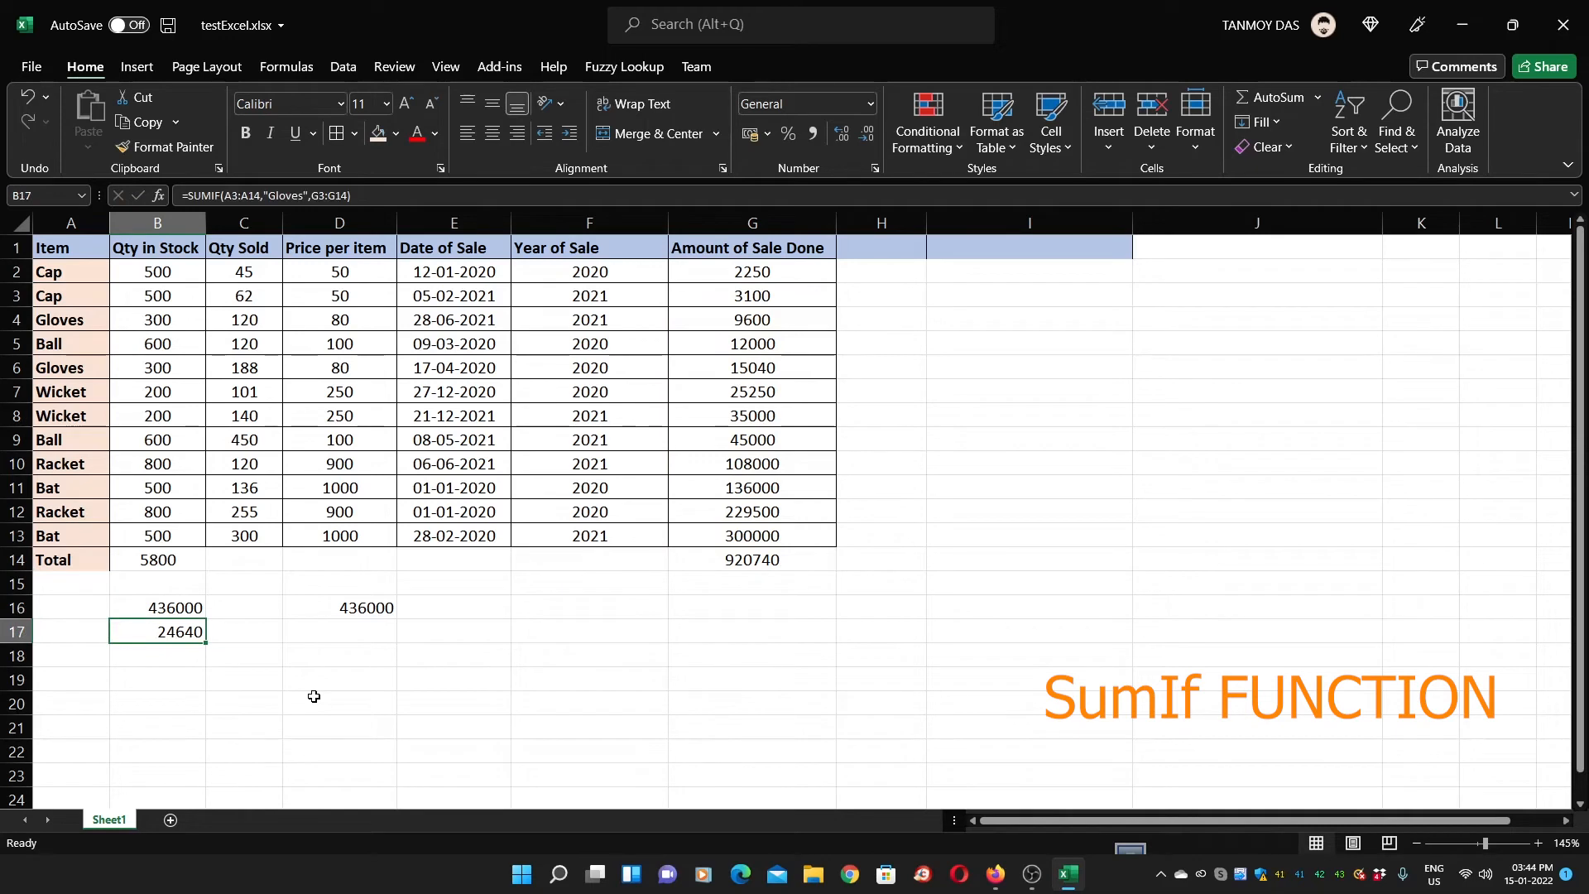
pyautogui.press('Right')
pyautogui.press('Right')
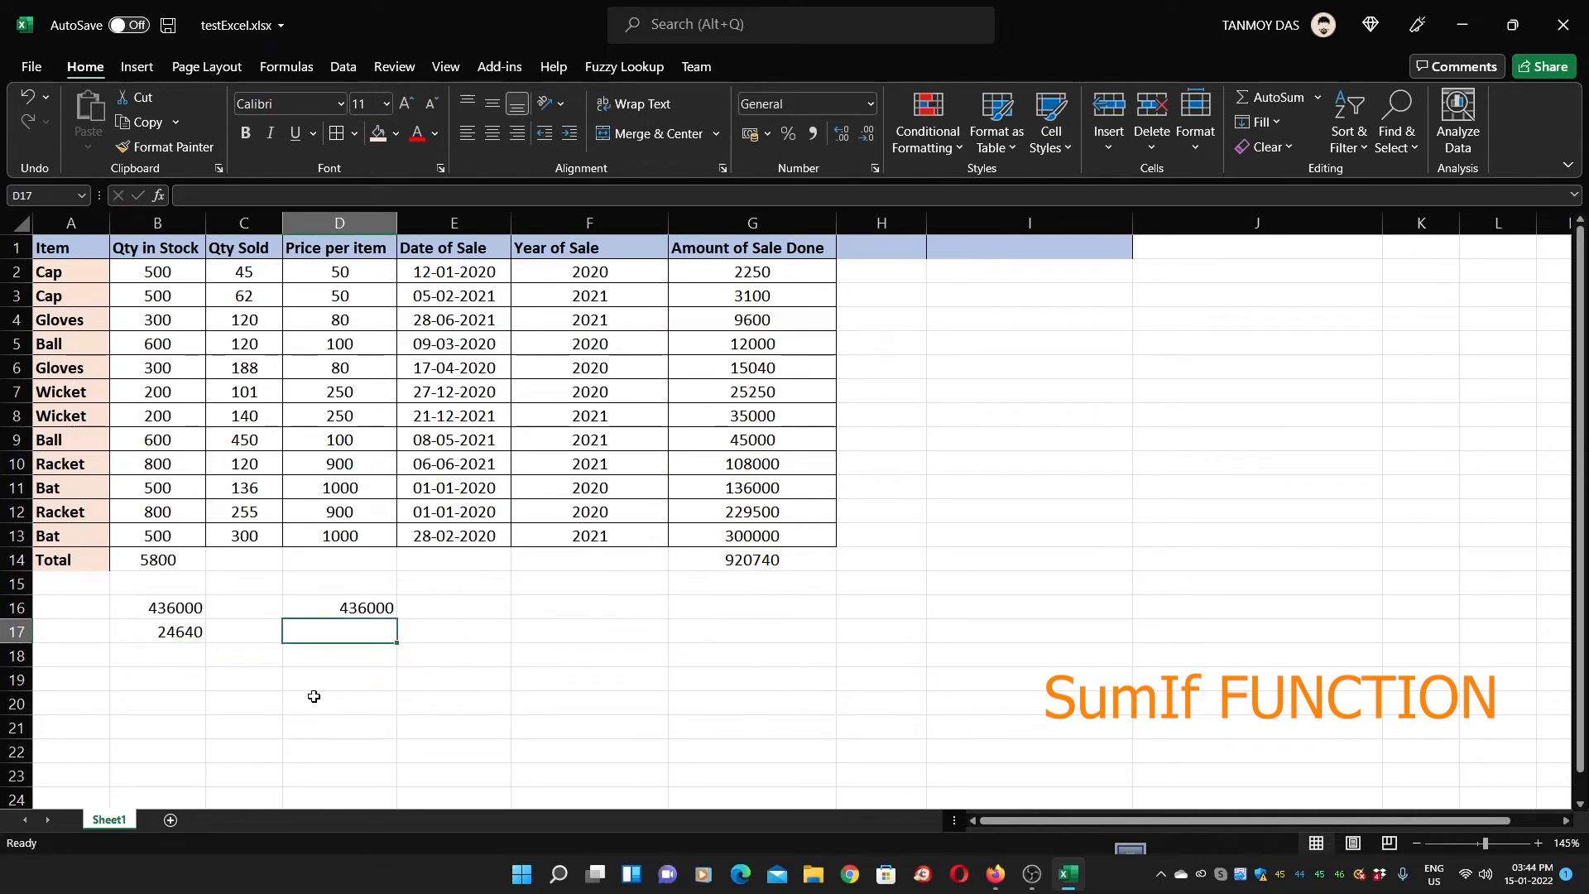
# Enter =G4+G6 in D17 to confirm the Gloves total of 24640
pyautogui.write('=')
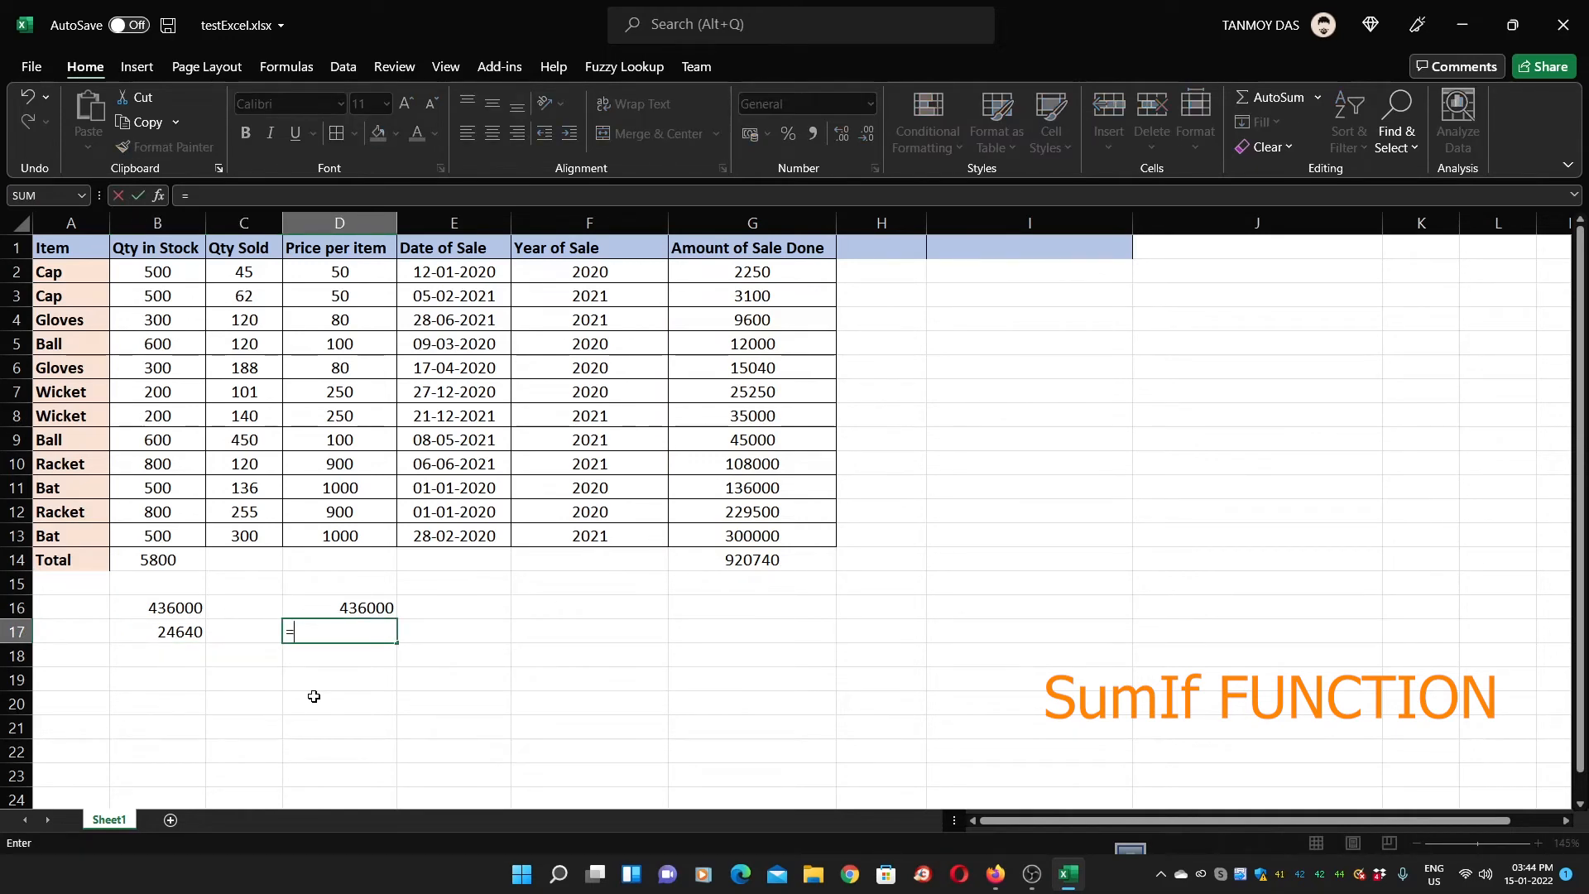
pyautogui.click(737, 321)
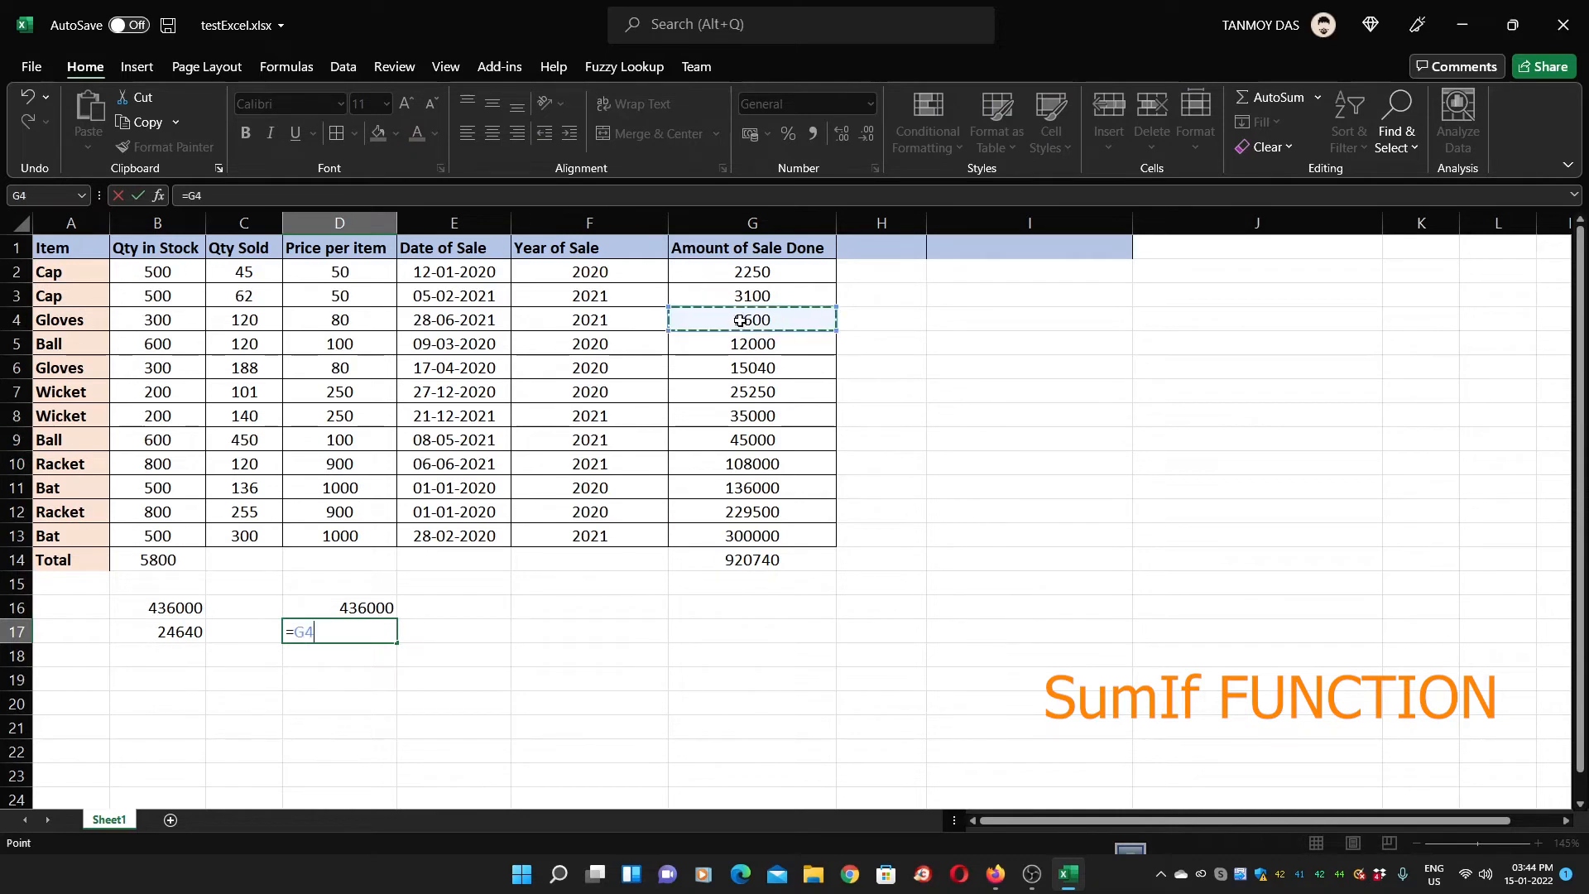
pyautogui.write('+')
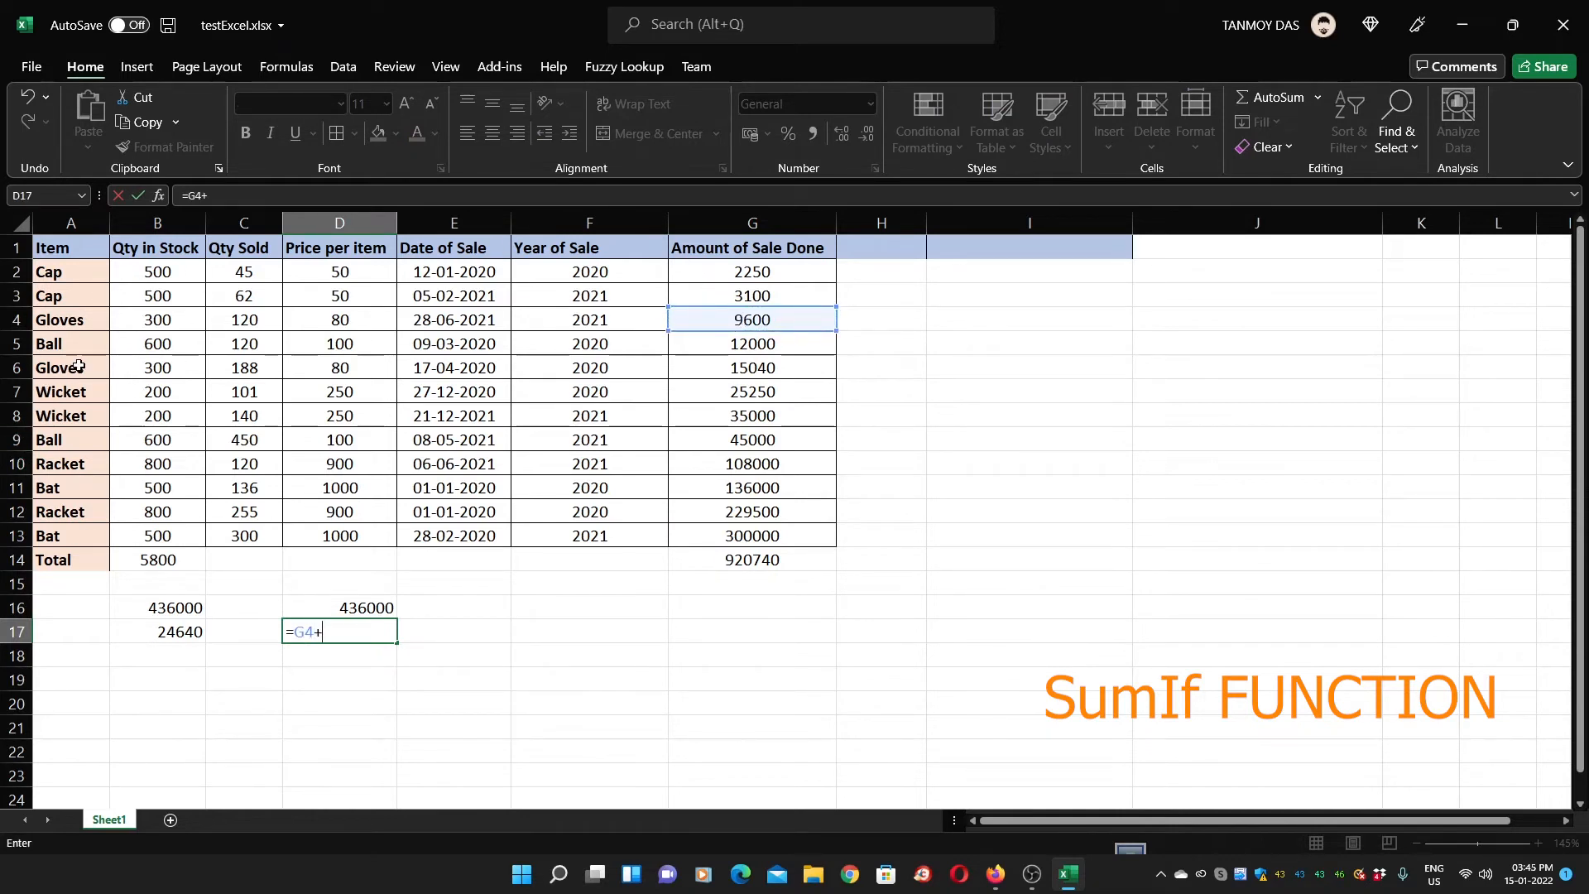
pyautogui.click(754, 367)
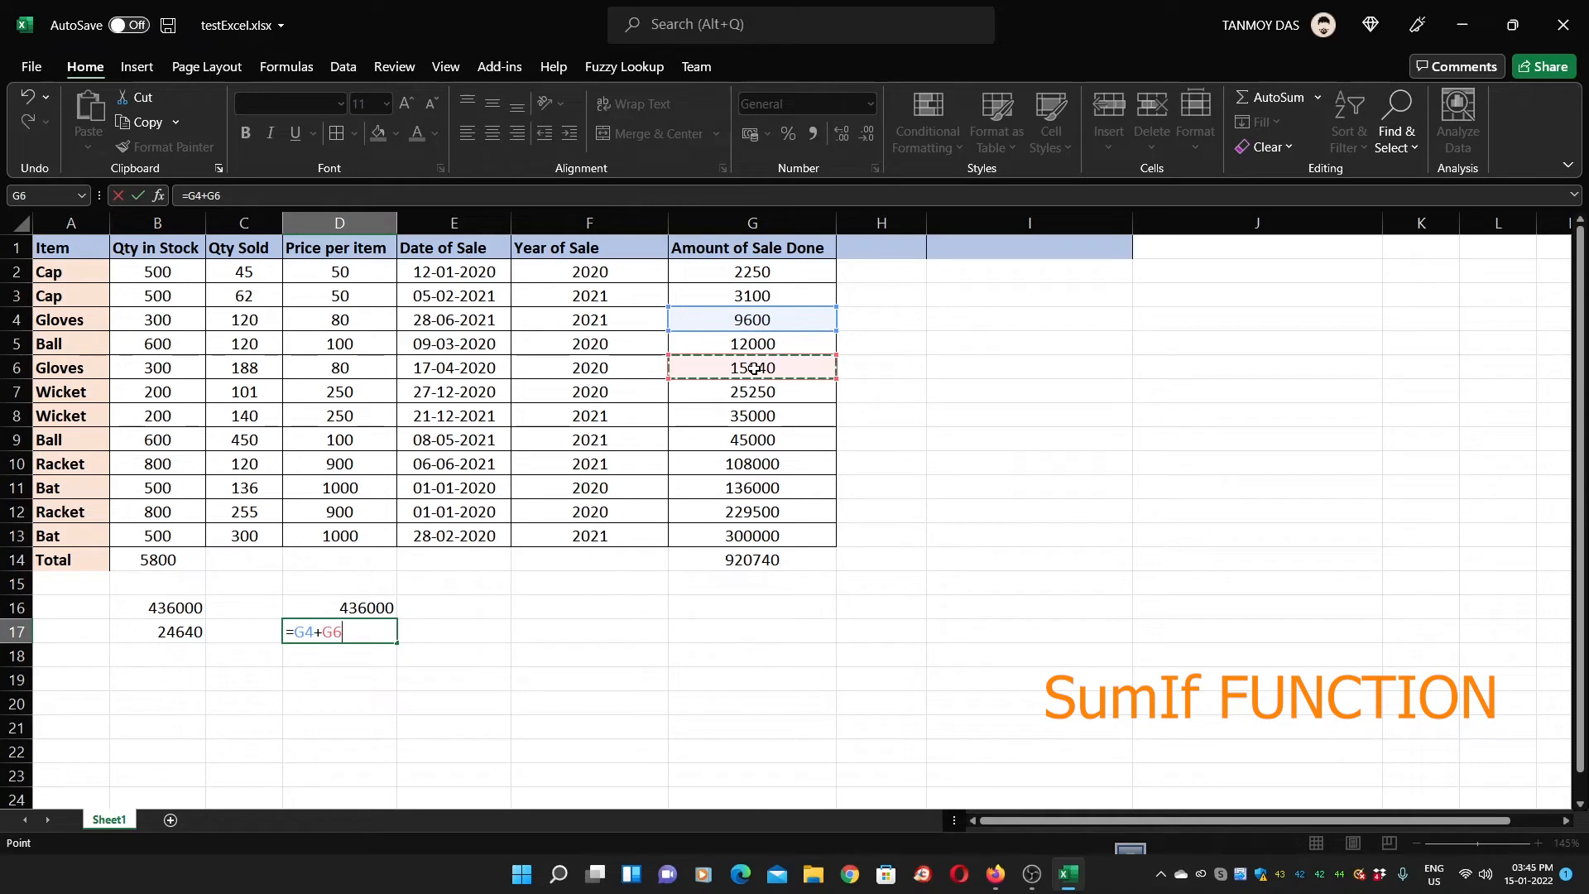
pyautogui.press('Return')
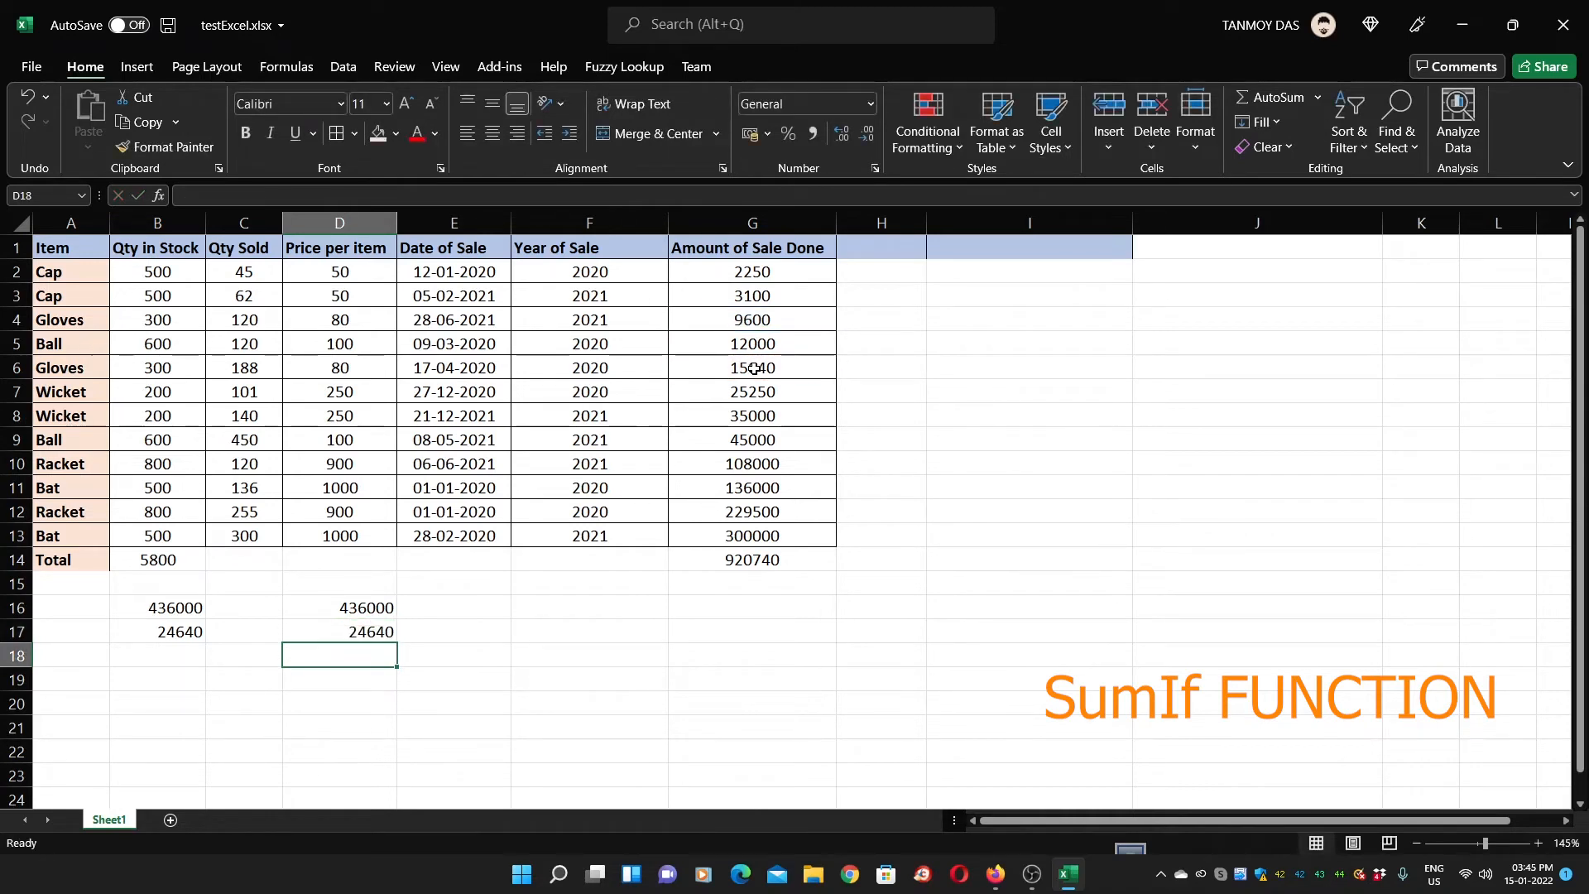
# Select the totals starting at B16 and extending across row 16
pyautogui.press('Up')
pyautogui.press('Left')
pyautogui.press('Left')
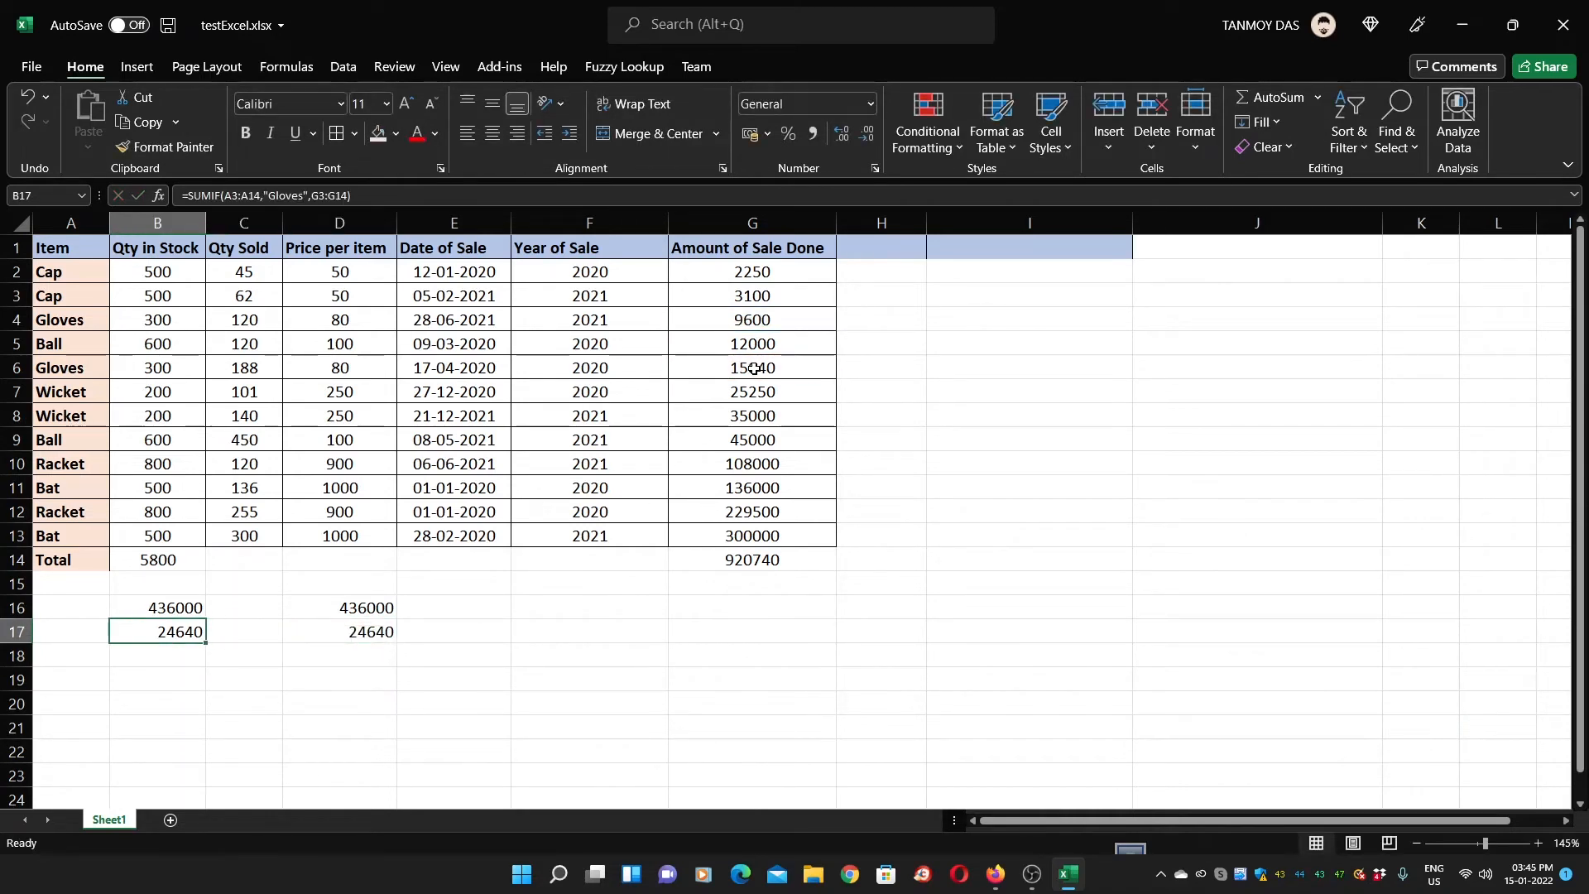
pyautogui.press('Up')
pyautogui.hotkey('shift', 'Right')
pyautogui.hotkey('shift', 'Right')
pyautogui.hotkey('shift', 'Right')
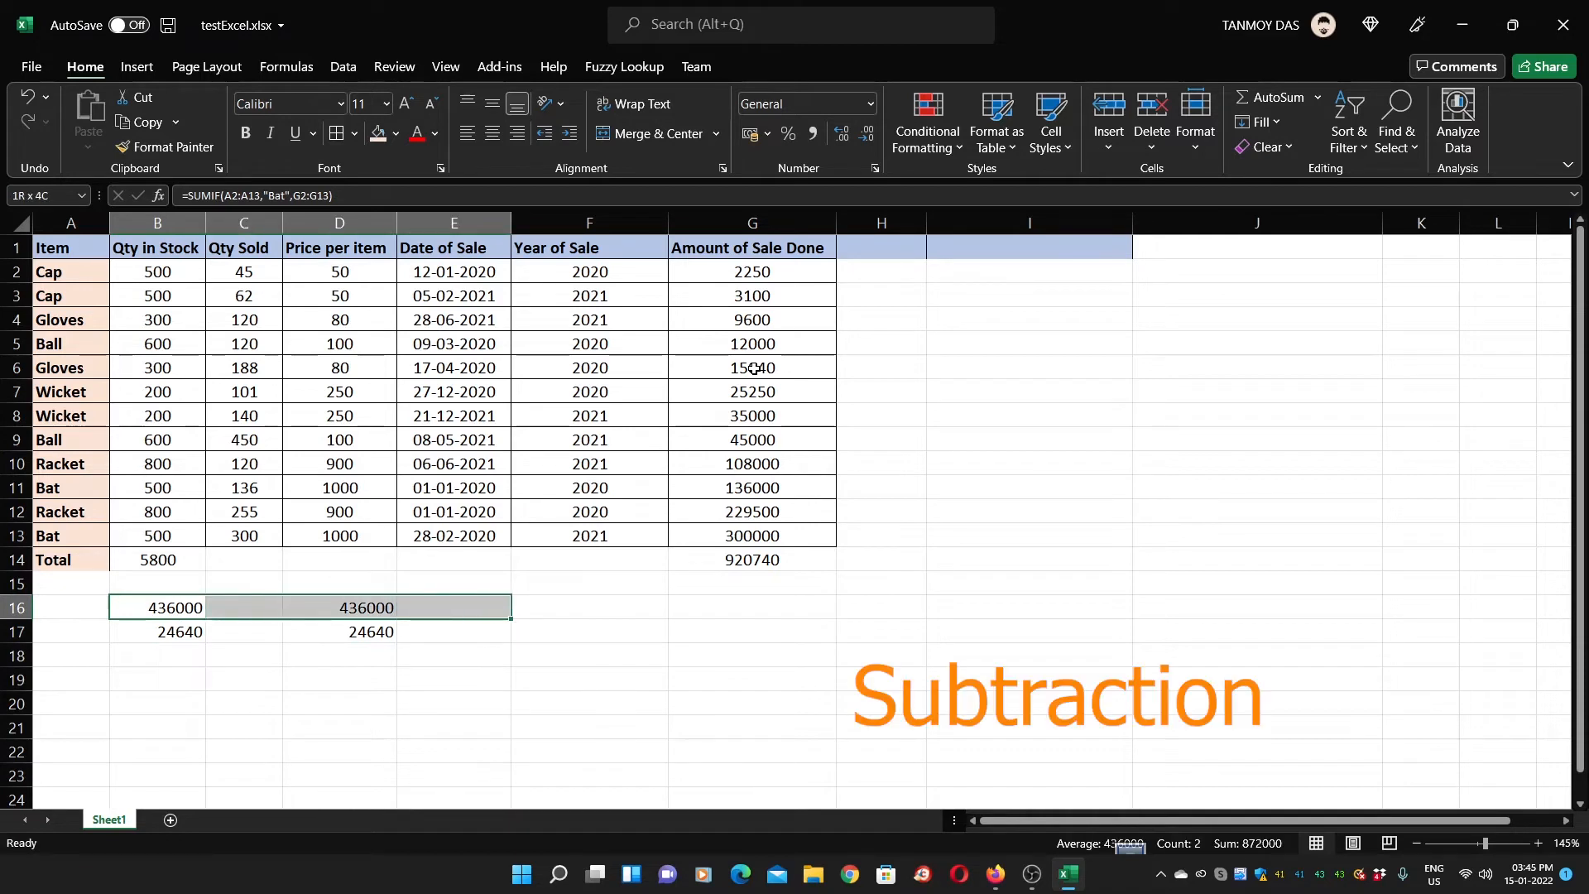
# Delete the Bat and Gloves totals and hand checks in B16:E17
pyautogui.hotkey('shift', 'Down')
pyautogui.press('Delete')
pyautogui.press('Up')
pyautogui.press('Down')
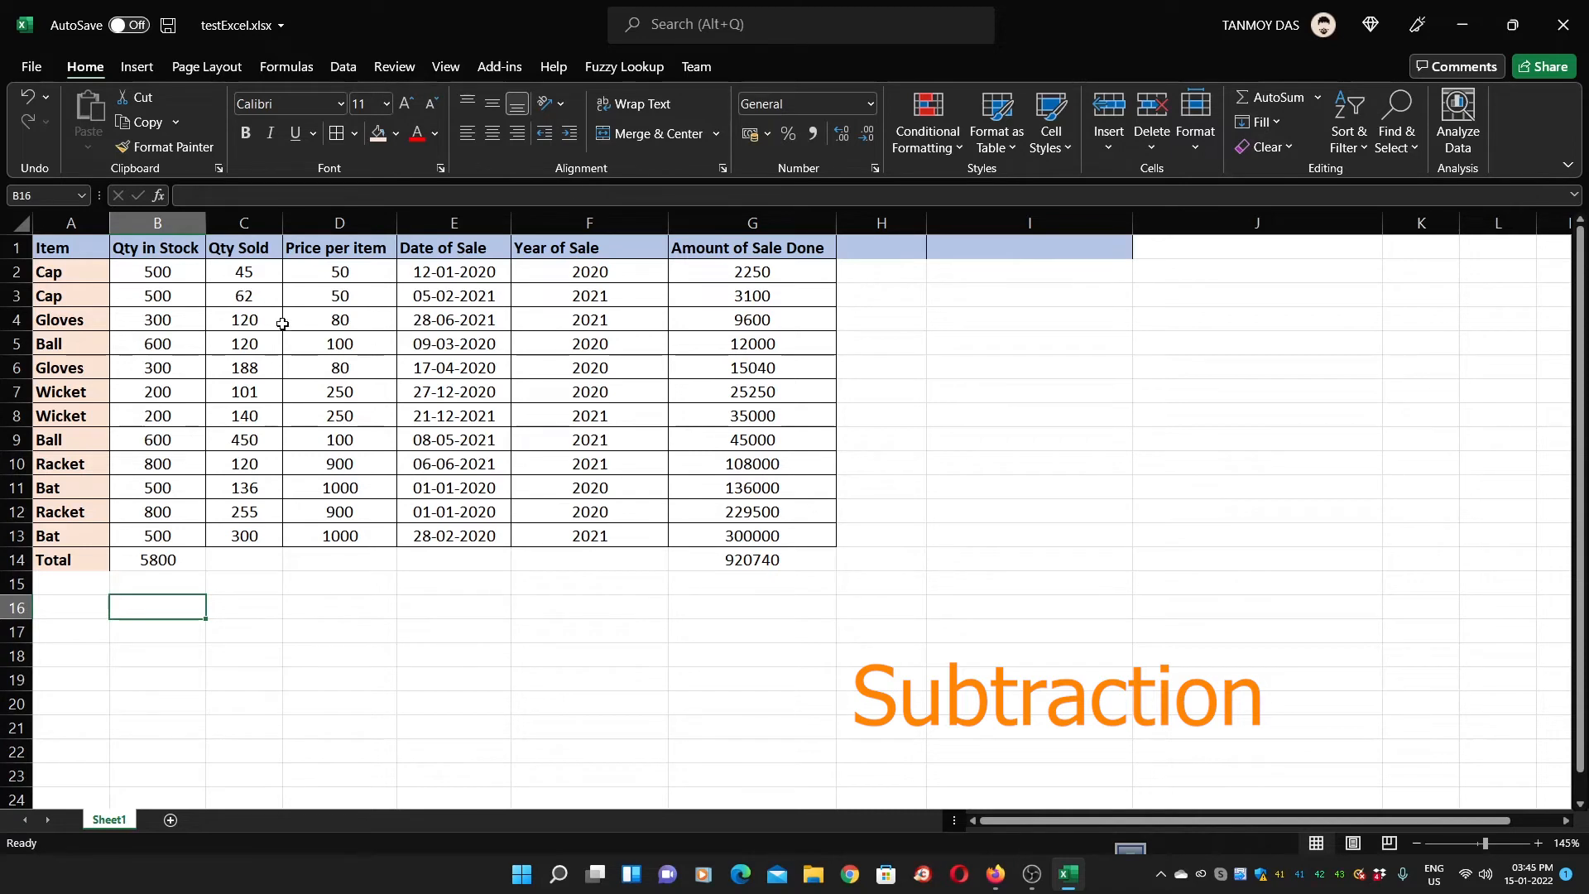
# Enter an 'Inventory Still in Stock' heading in cell H1
pyautogui.click(892, 281)
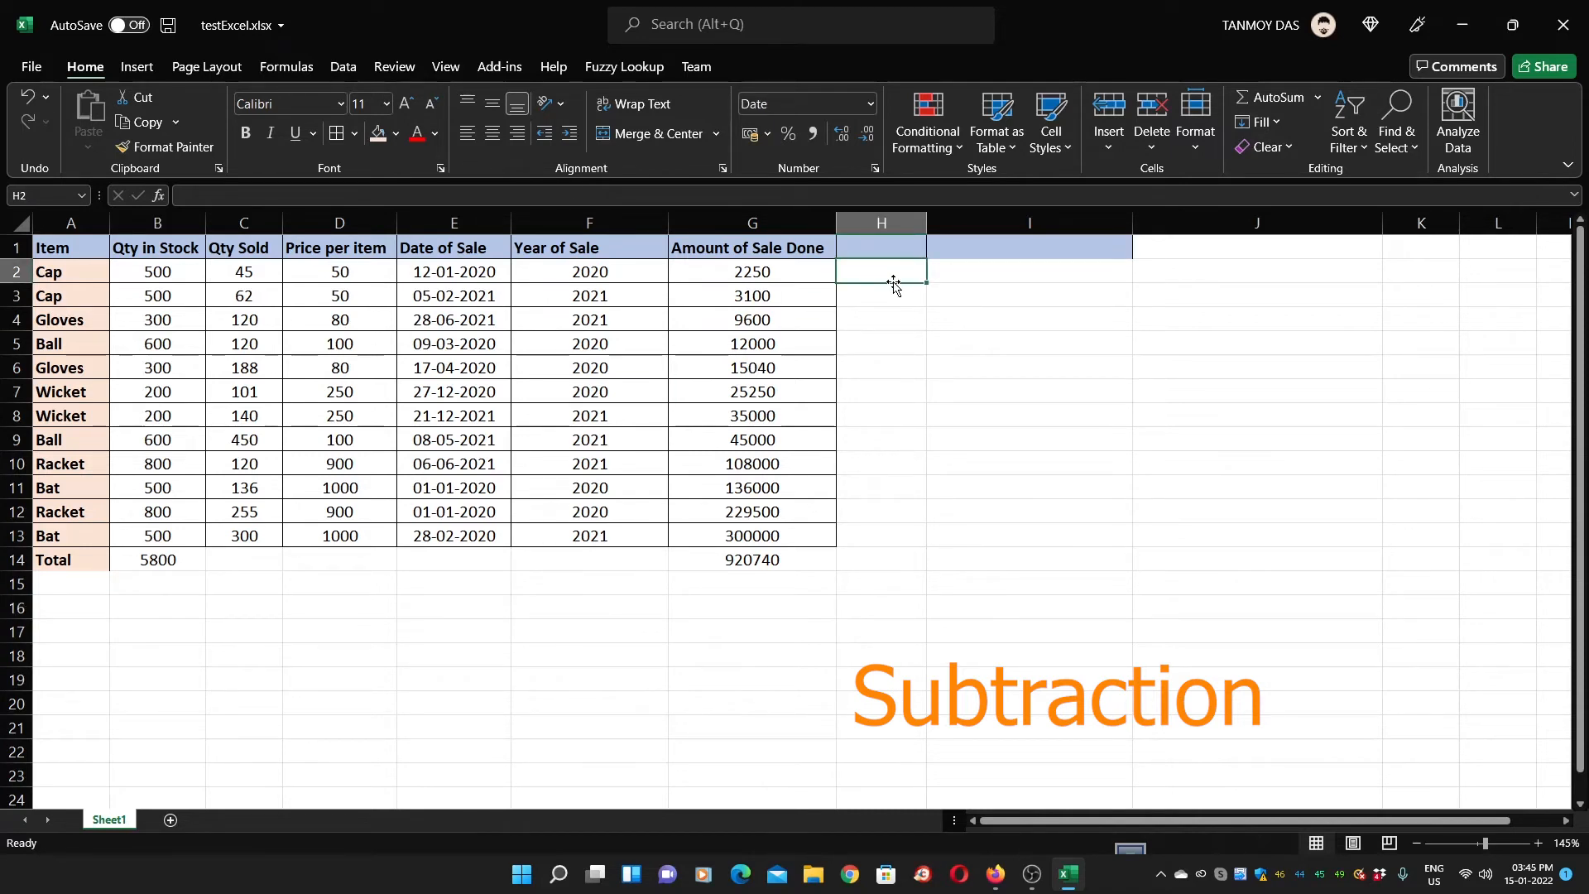
pyautogui.click(867, 250)
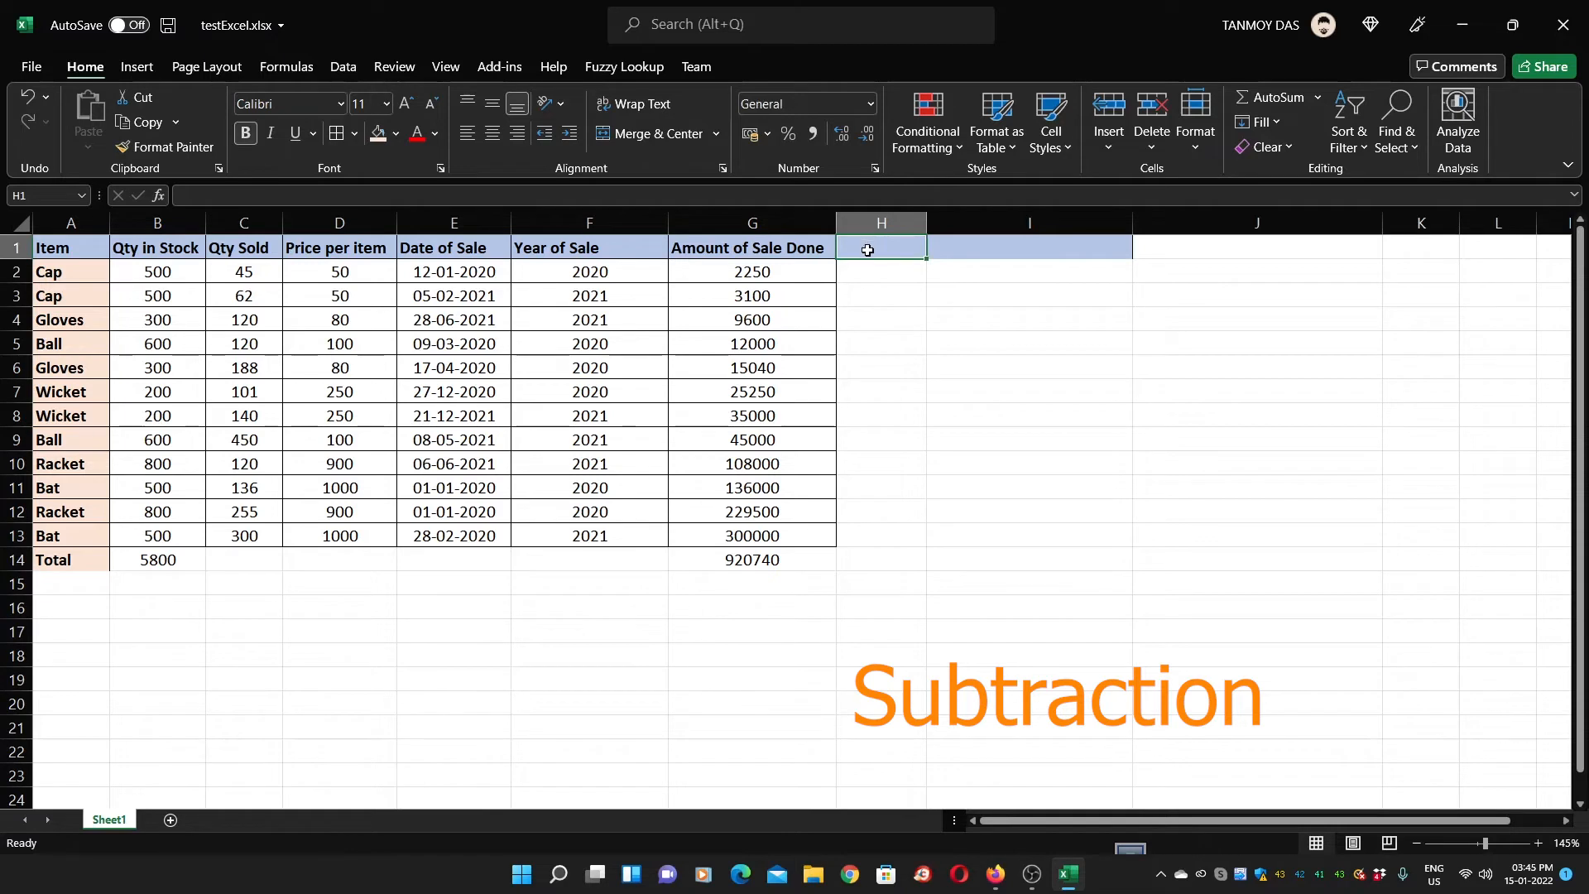
pyautogui.write('Invento')
pyautogui.write('ry Still in Stock')
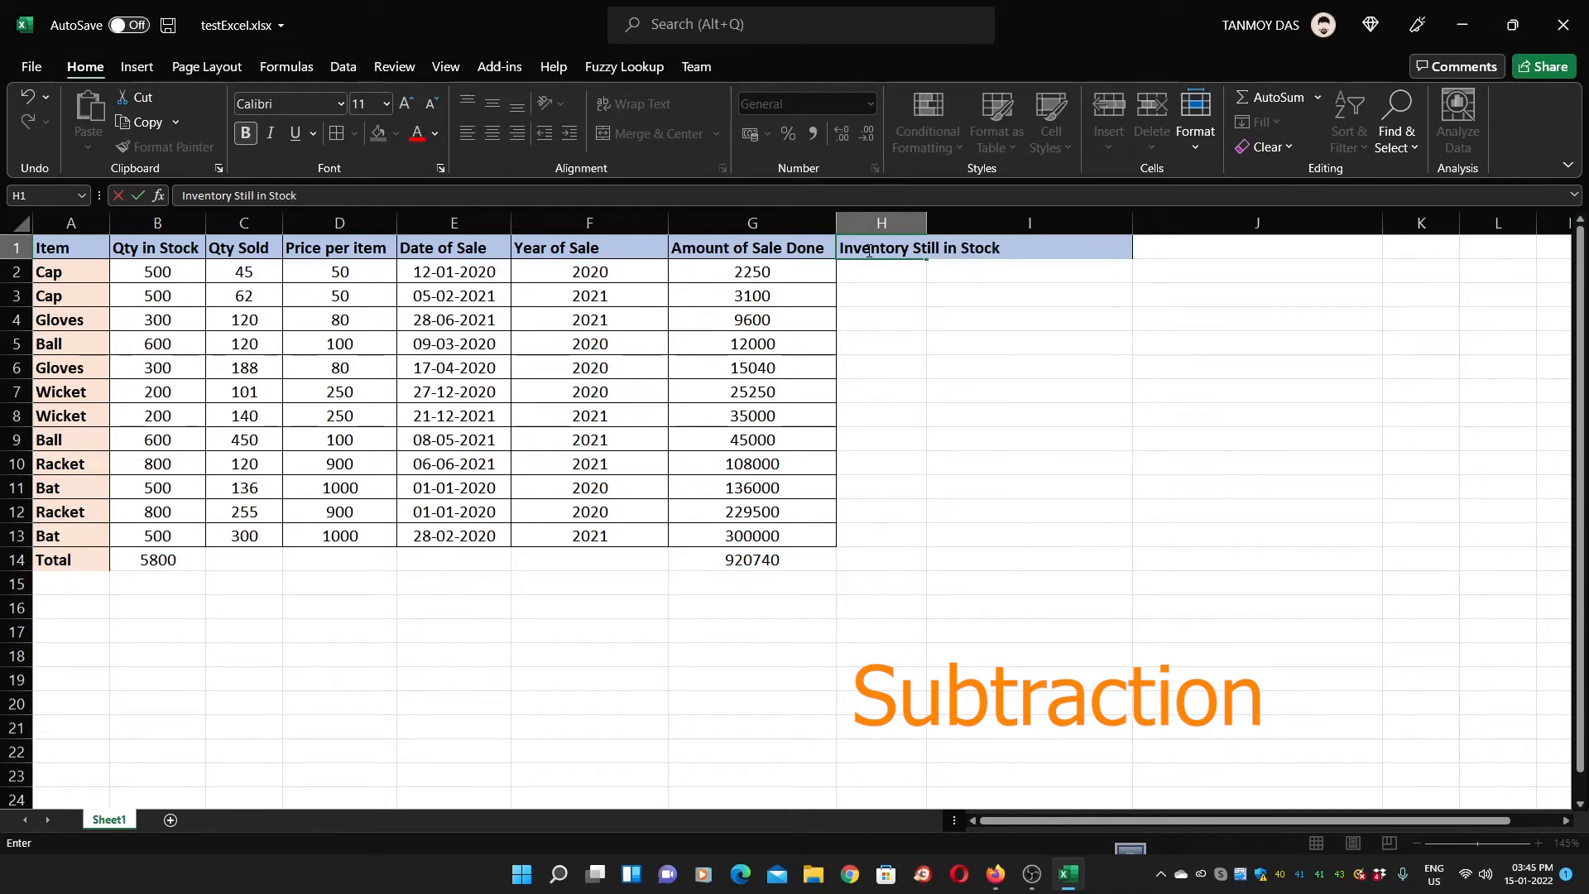
pyautogui.press('Return')
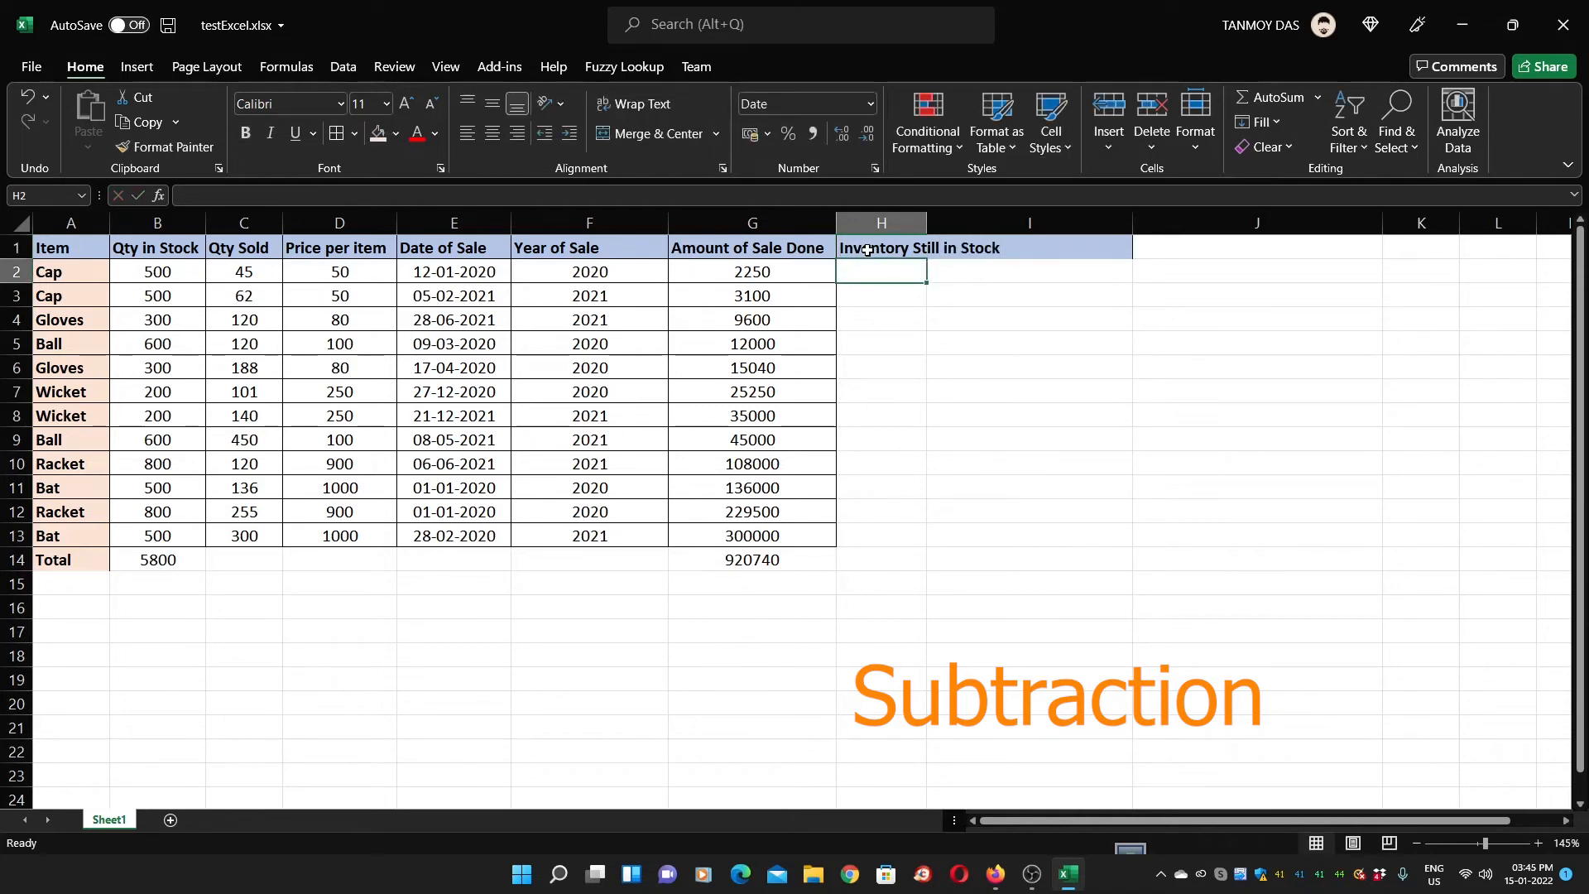
# Widen column H and change the heading's last word from Stock to Hand
pyautogui.moveTo(926, 222); pyautogui.dragTo(1007, 222)
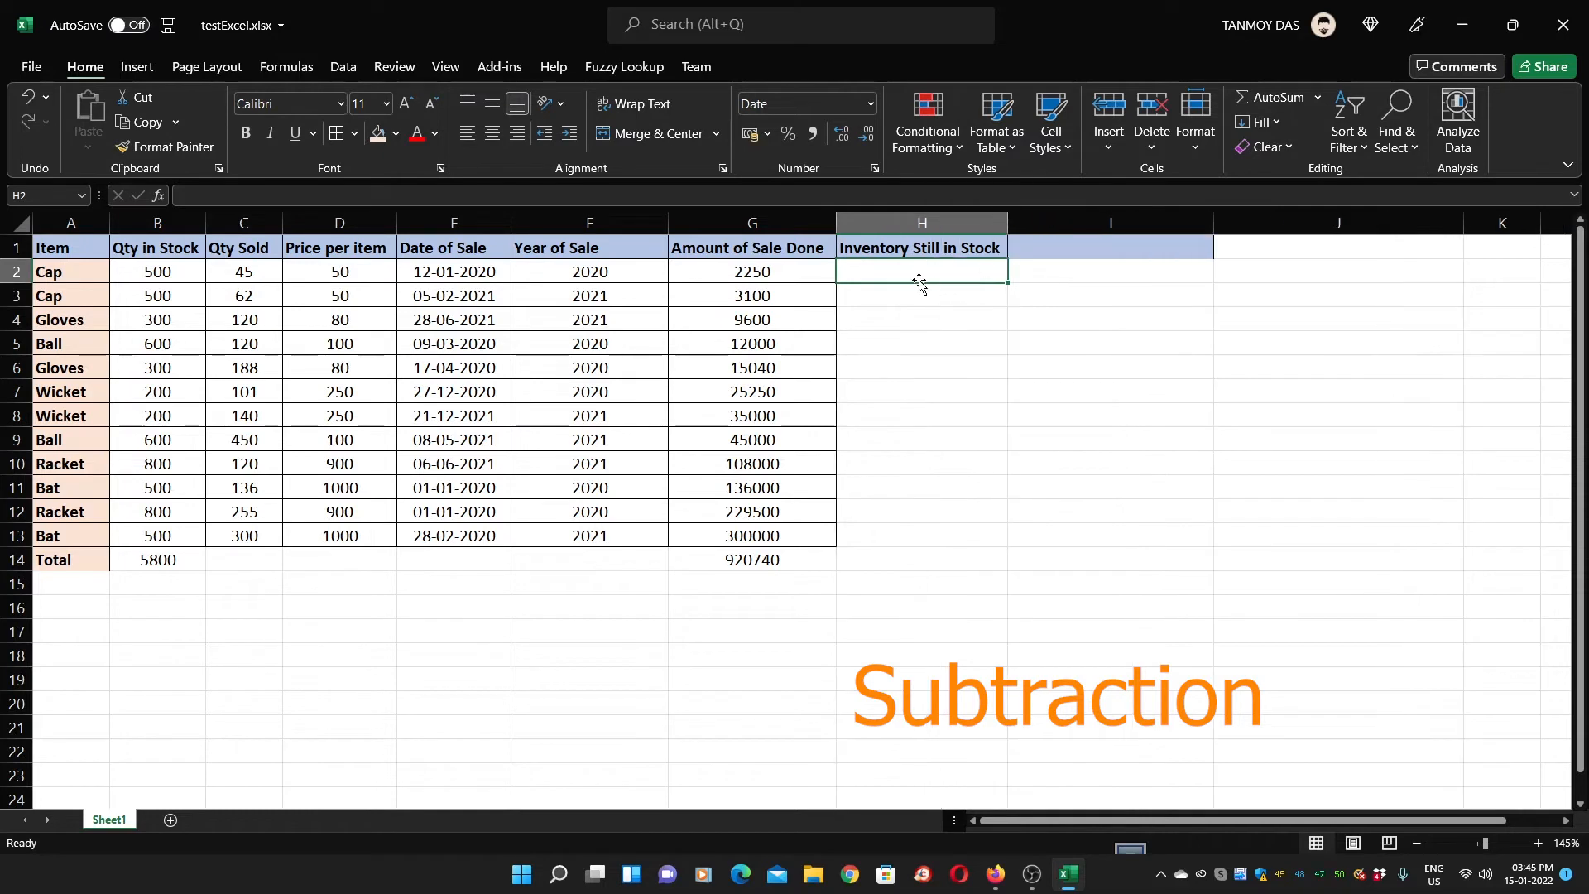
pyautogui.click(971, 250)
pyautogui.doubleClick(965, 245)
pyautogui.doubleClick(1010, 250)
pyautogui.write('Hand')
pyautogui.press('Return')
# Enter =B2-C2 in H2 to subtract Qty Sold from Qty in Stock
pyautogui.write('=')
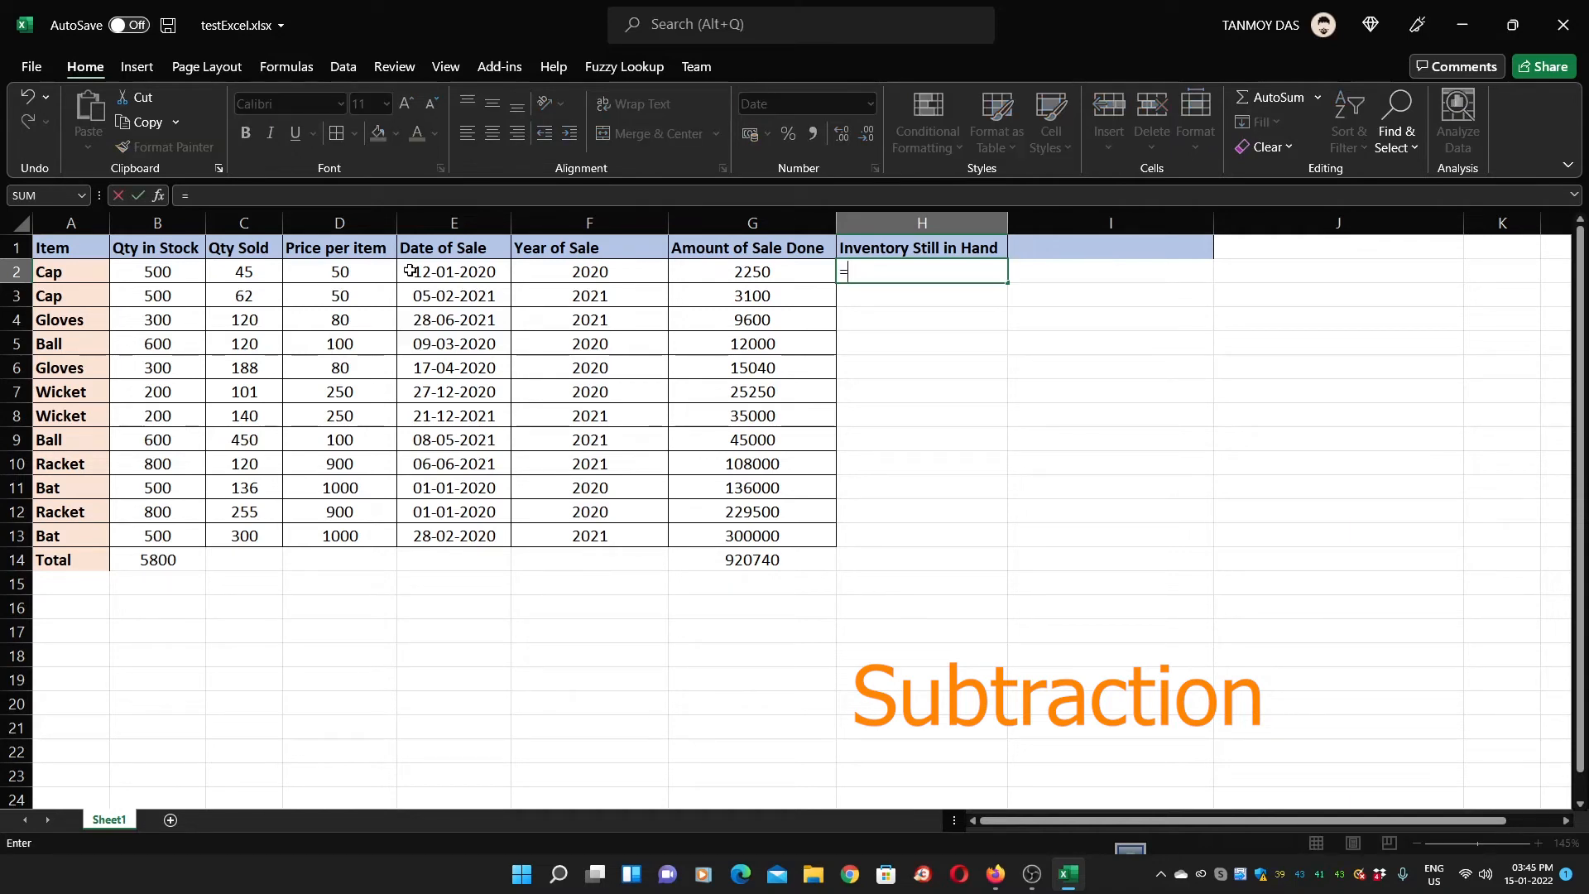
pyautogui.click(164, 273)
pyautogui.write('-')
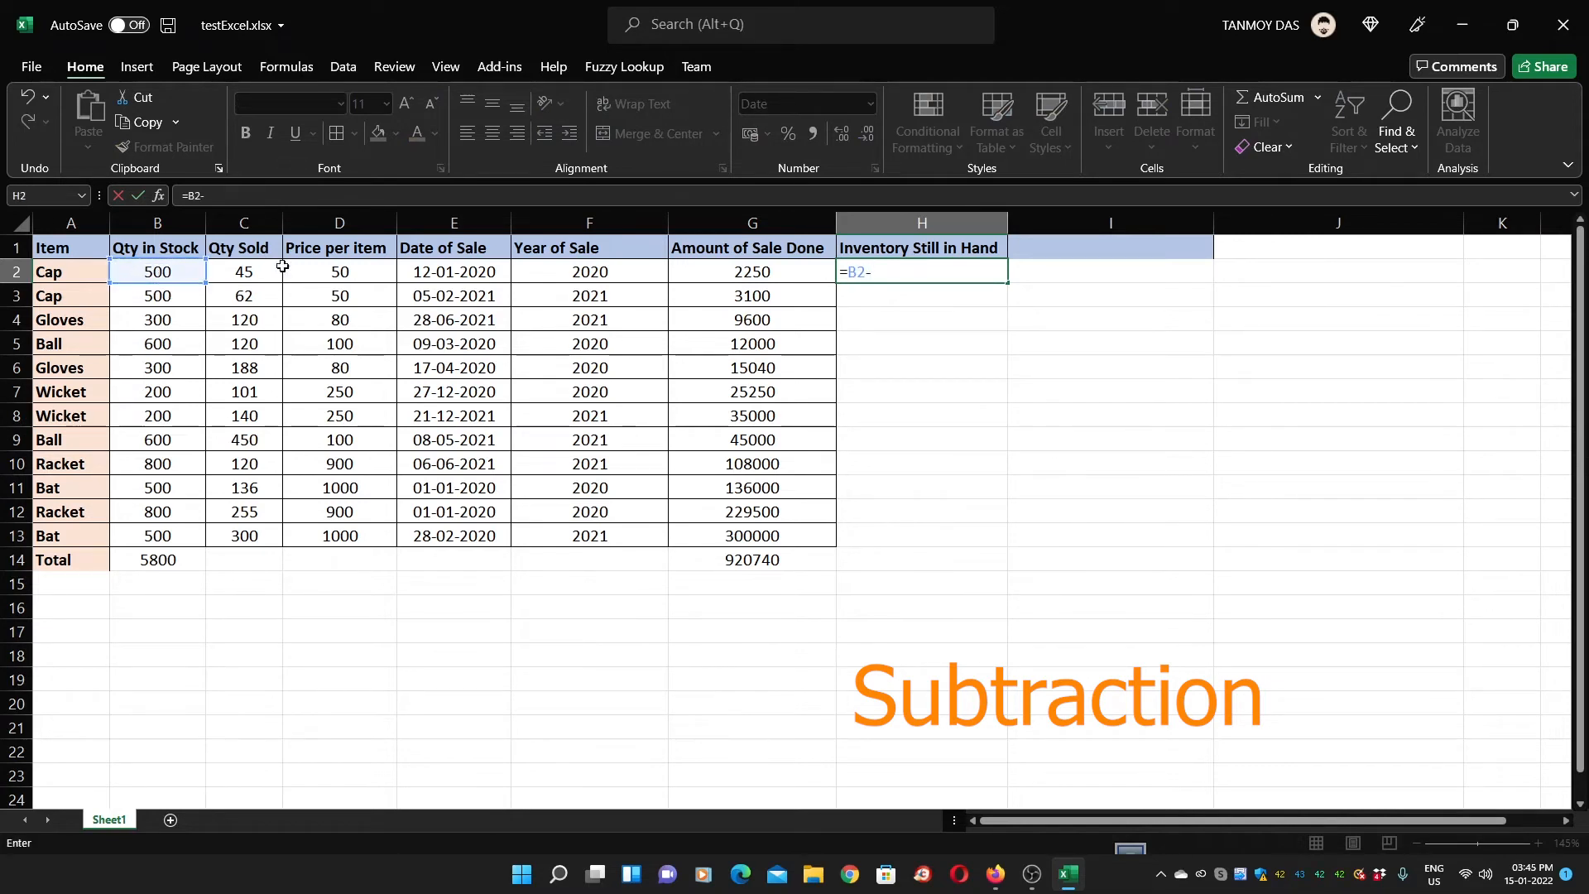
pyautogui.click(234, 273)
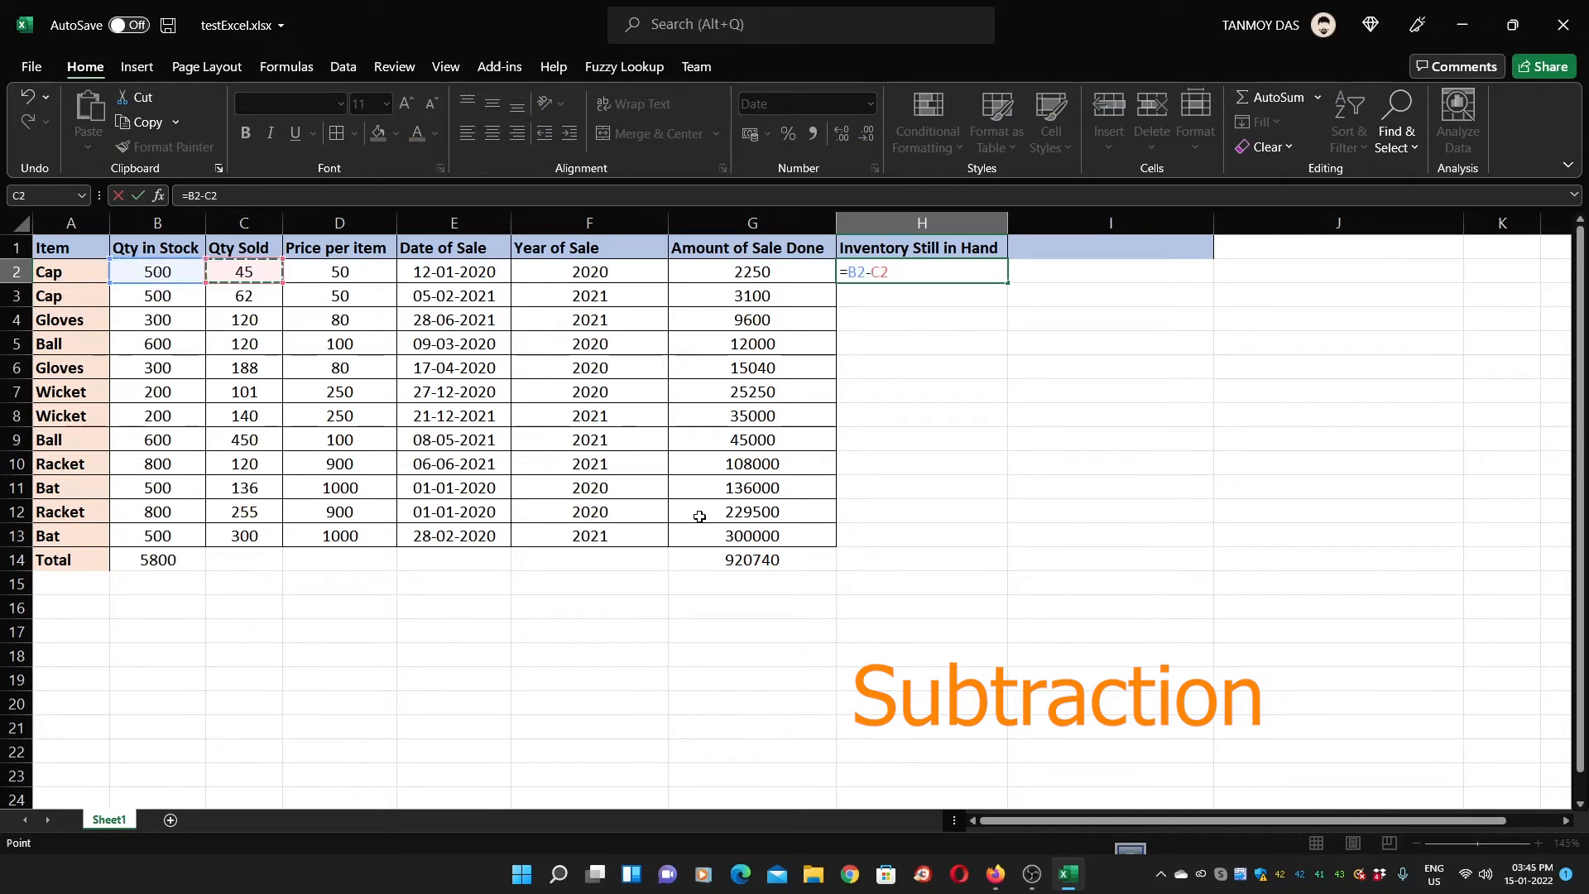
pyautogui.press('Return')
pyautogui.press('Up')
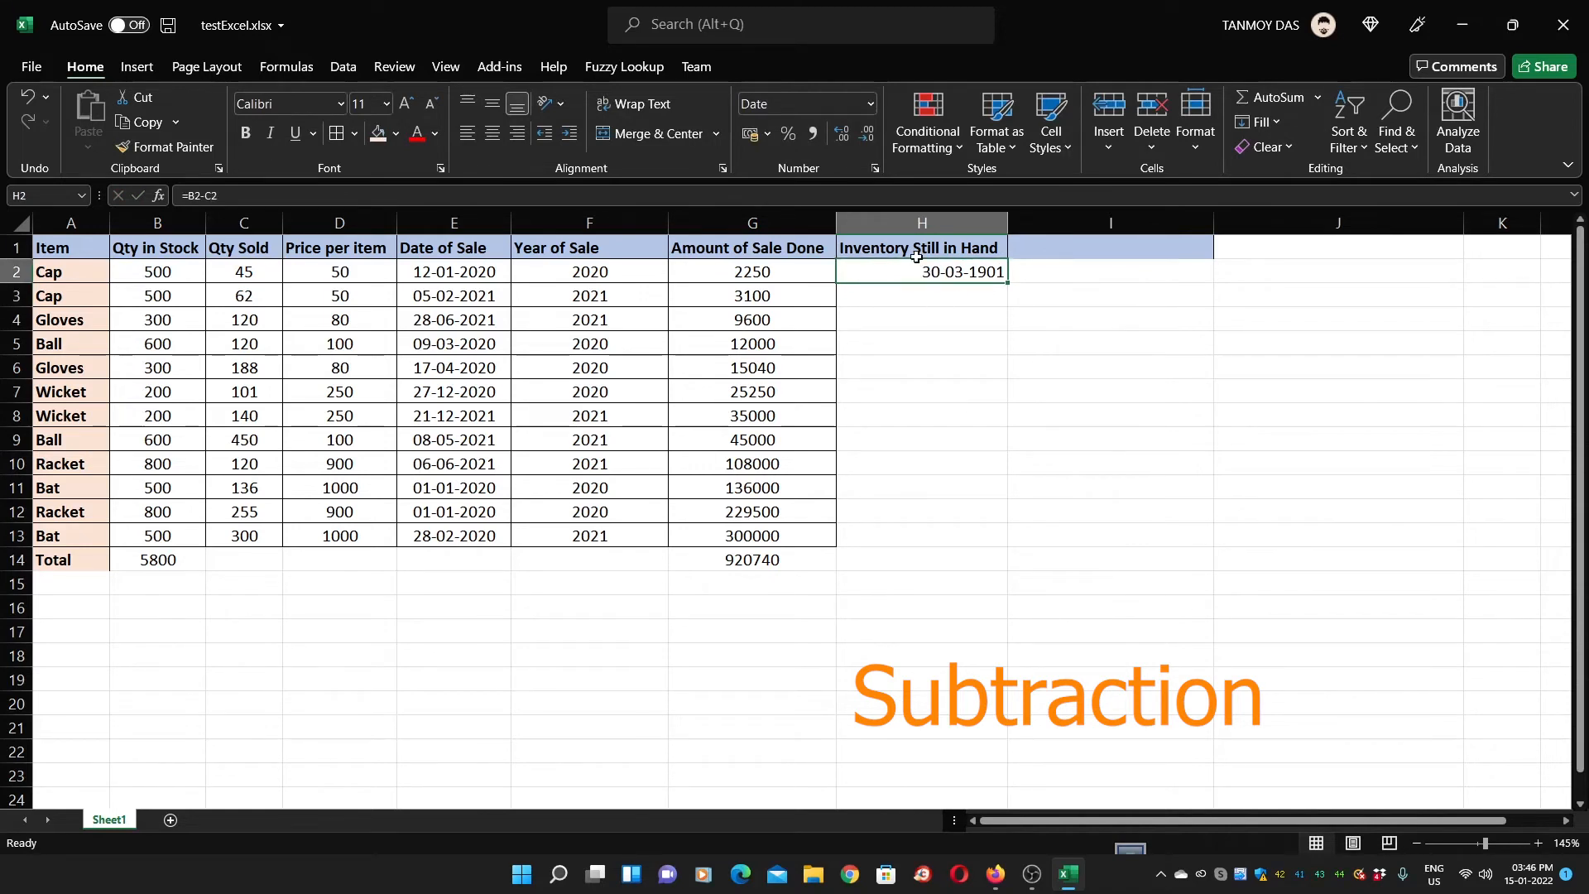
# Inspect the cells around H2, whose result displays as the date 30-03-1901
pyautogui.click(944, 300)
pyautogui.click(925, 275)
pyautogui.click(1025, 271)
pyautogui.click(954, 273)
pyautogui.click(935, 318)
pyautogui.click(927, 271)
pyautogui.click(944, 348)
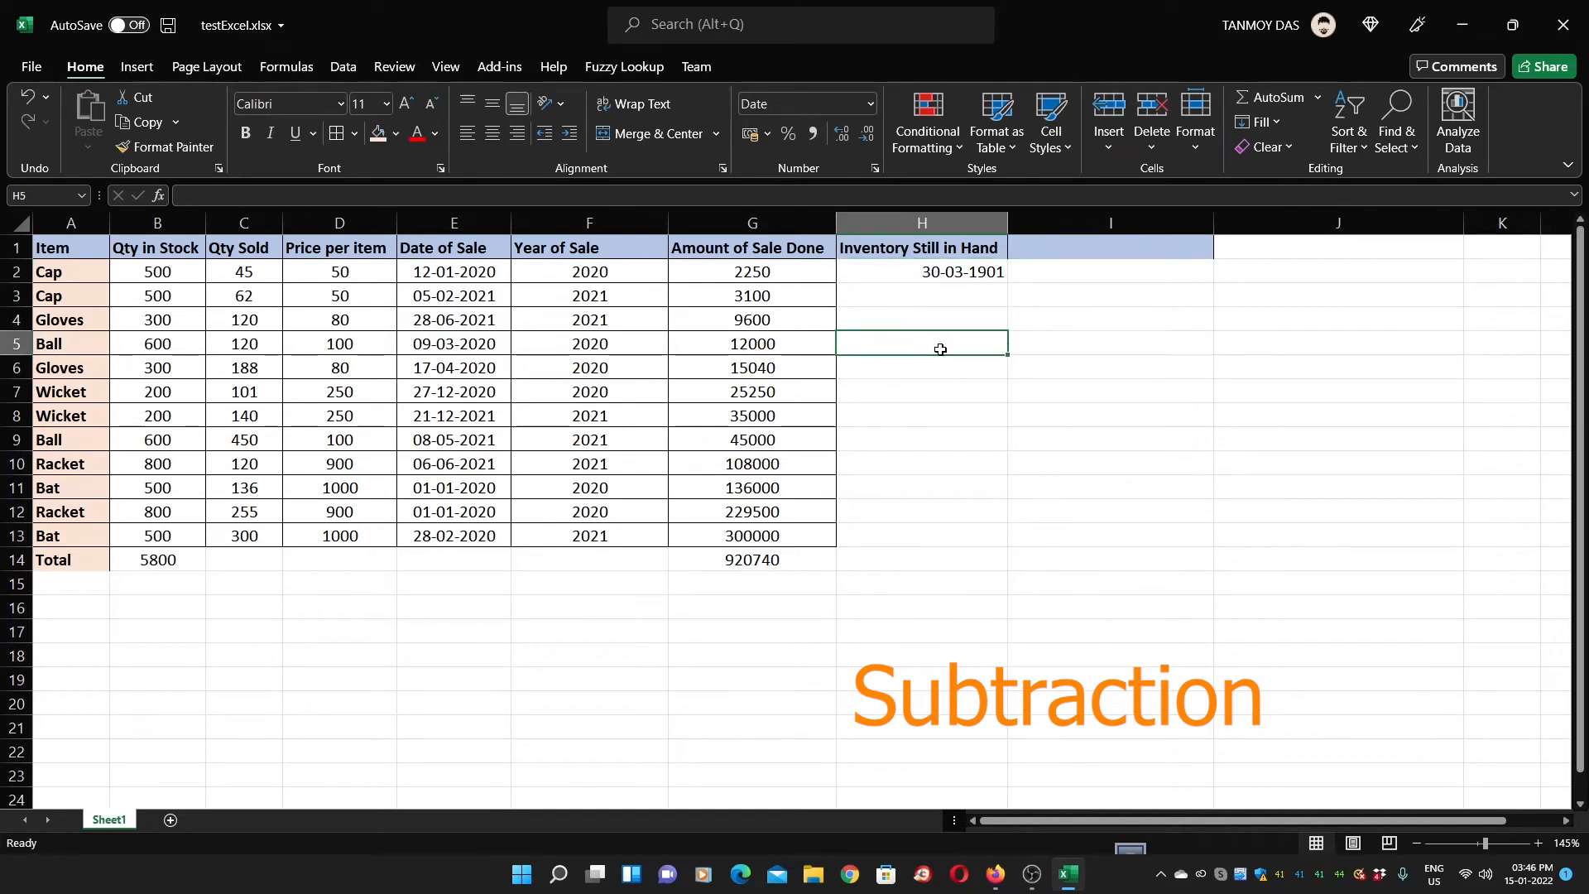
# Copy the Inventory Still in Hand heading to J1 and delete columns H and I
pyautogui.click(913, 251)
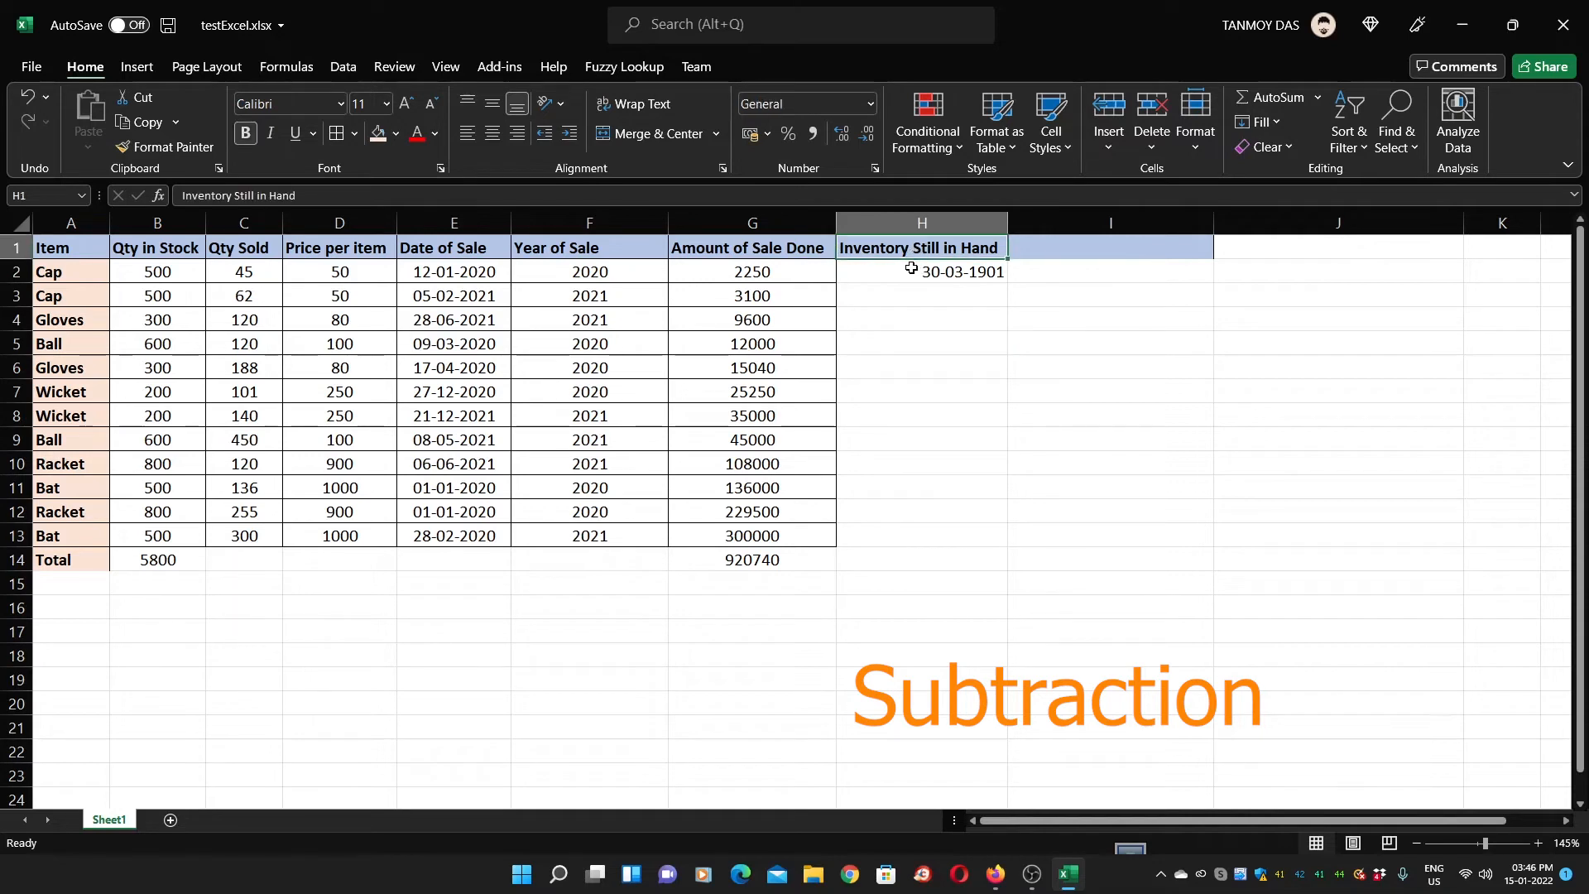
pyautogui.hotkey('ctrl', 'c')
pyautogui.click(1441, 247)
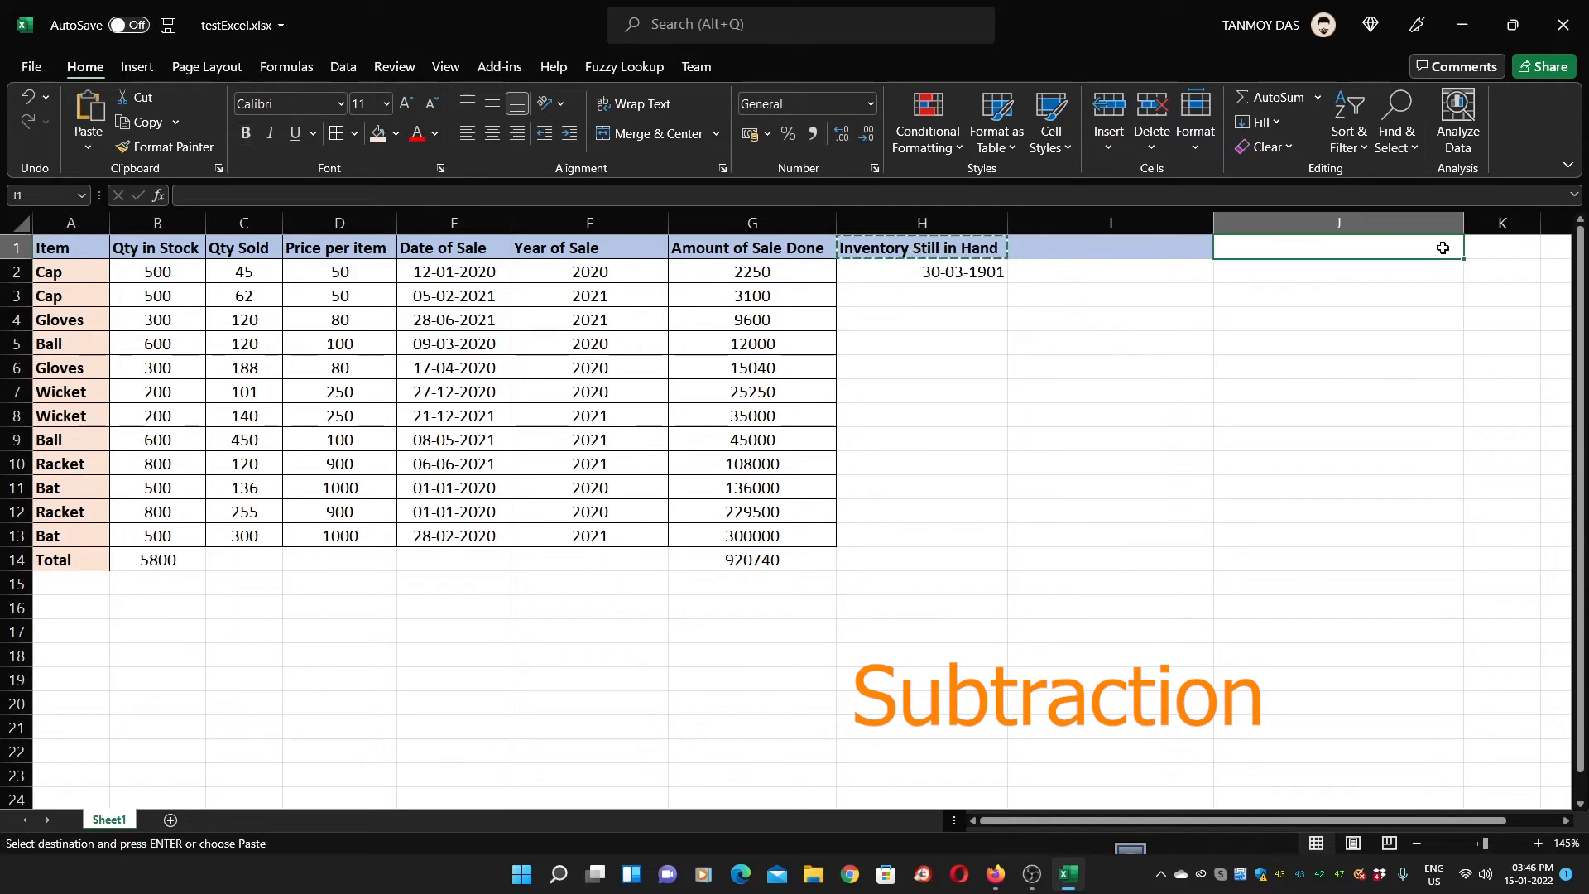
pyautogui.press('Return')
pyautogui.moveTo(877, 225); pyautogui.dragTo(1069, 226)
pyautogui.rightClick(1069, 225)
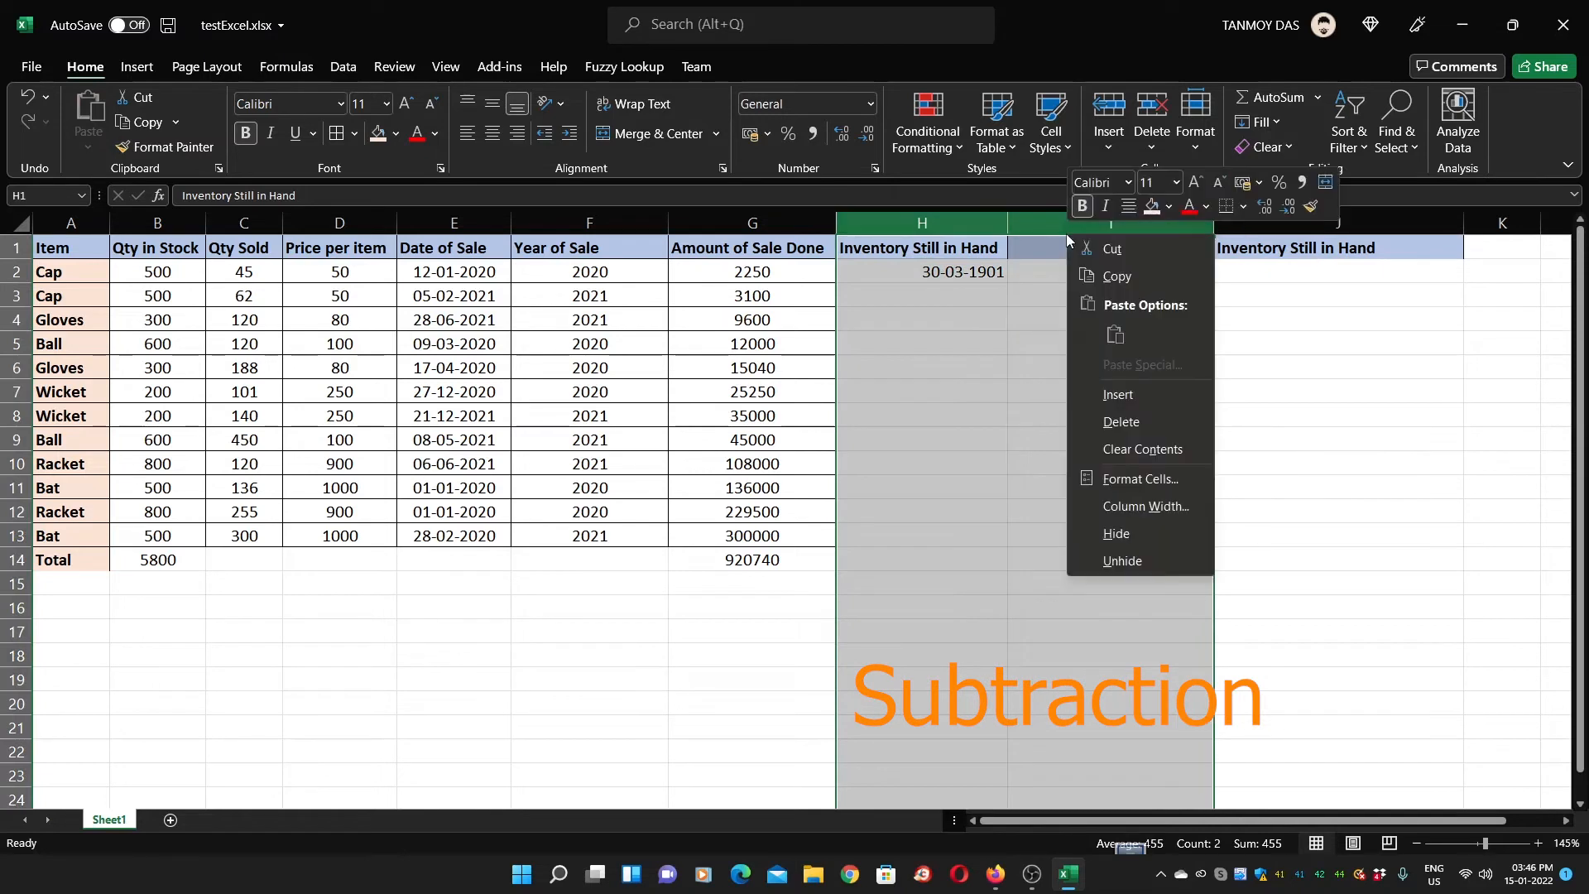
pyautogui.click(1133, 422)
# Re-enter =B2-C2 in H2 as a plain number, giving 455
pyautogui.click(921, 280)
pyautogui.write('=')
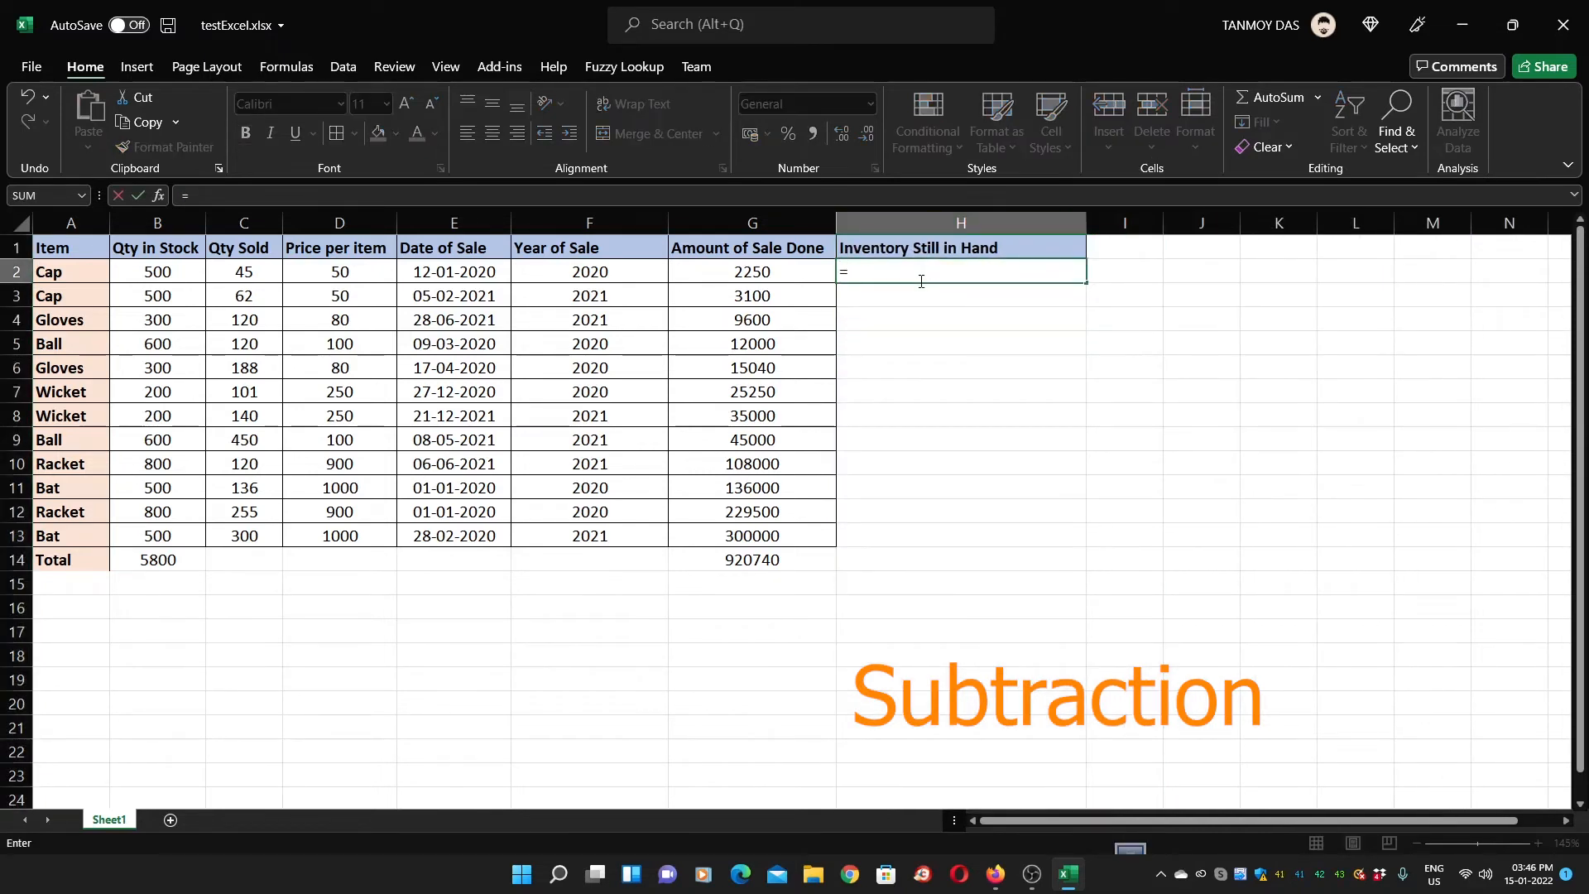
pyautogui.click(178, 271)
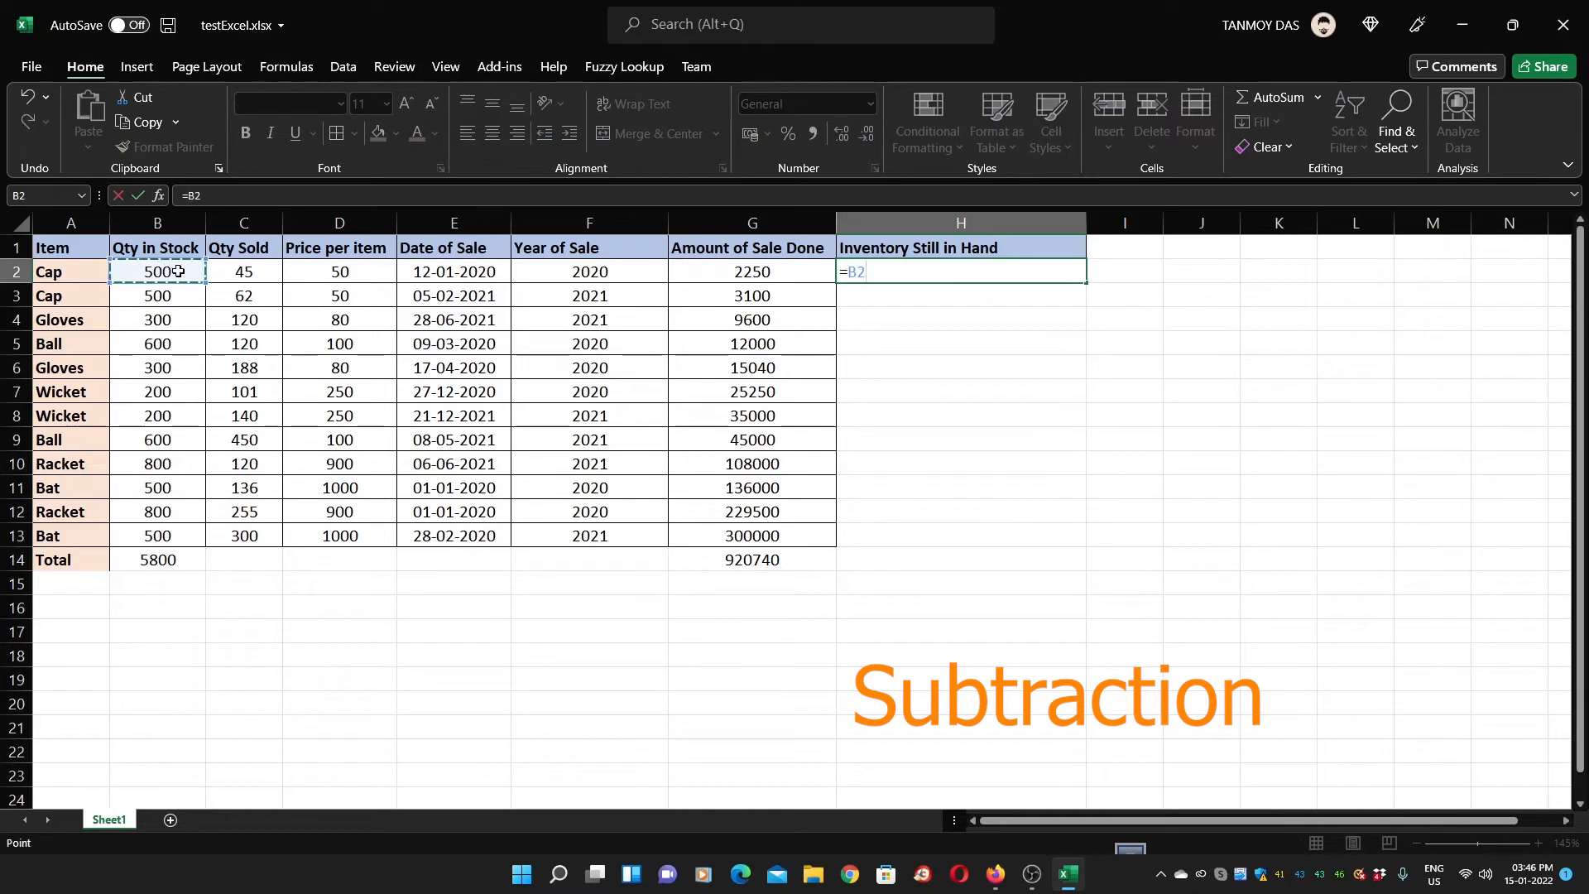
pyautogui.write('-')
pyautogui.click(270, 271)
pyautogui.press('Return')
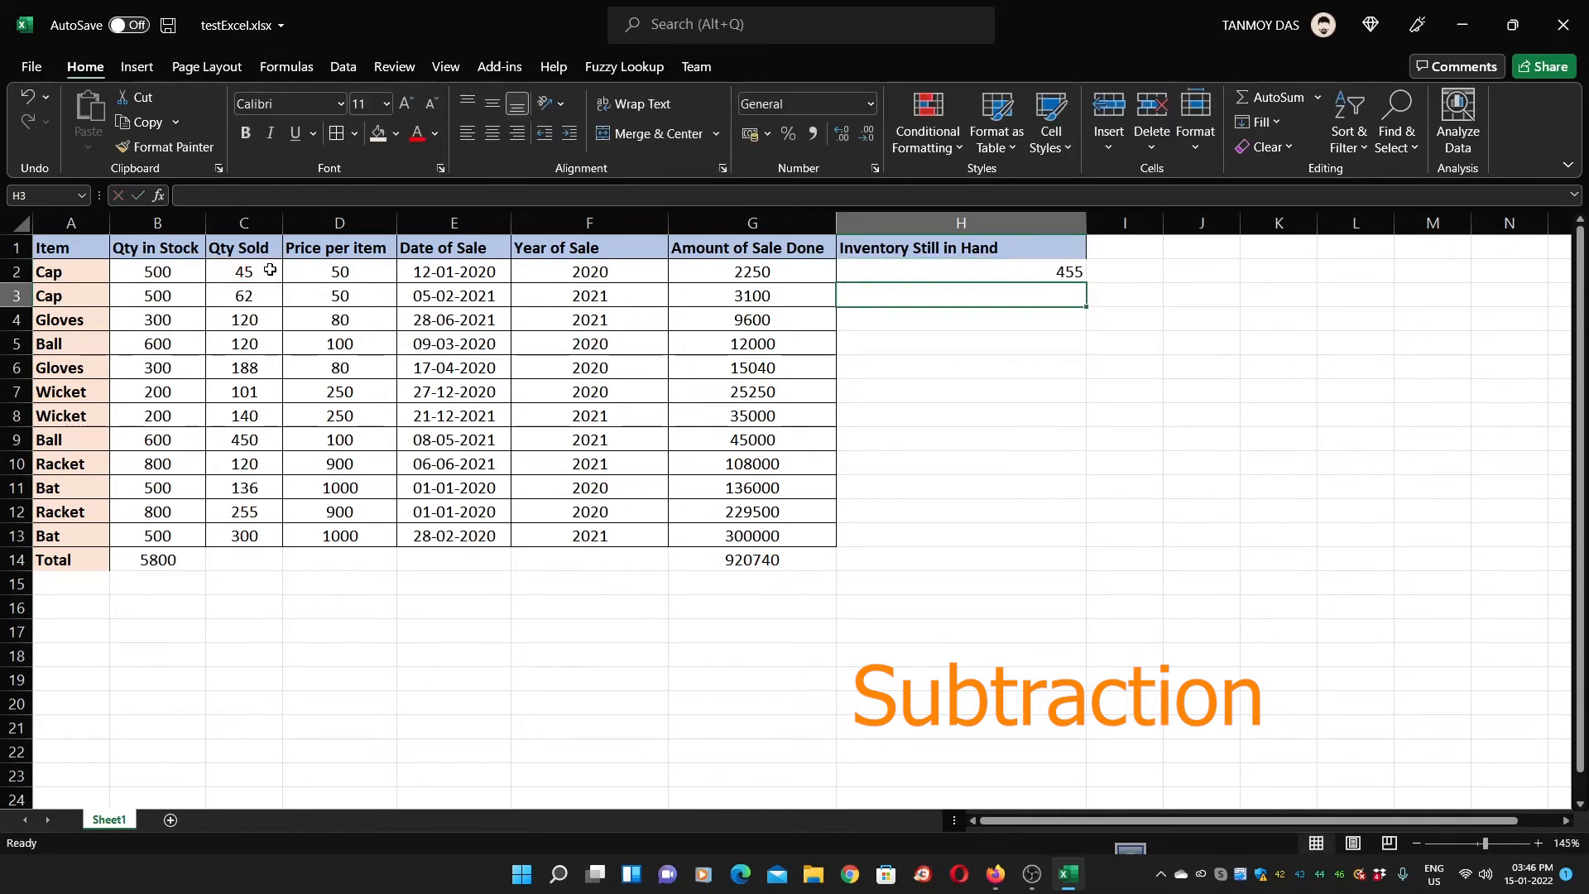
pyautogui.press('Up')
# Copy the H2 formula down to H3:H13
pyautogui.hotkey('ctrl', 'c')
pyautogui.press('Down')
pyautogui.hotkey('shift', 'Down')
pyautogui.hotkey('shift', 'Down')
pyautogui.hotkey('shift', 'Down')
pyautogui.hotkey('shift', 'Down')
pyautogui.hotkey('shift', 'Down')
pyautogui.hotkey('shift', 'Down')
pyautogui.hotkey('shift', 'Down')
pyautogui.hotkey('shift', 'Down')
pyautogui.hotkey('shift', 'Down')
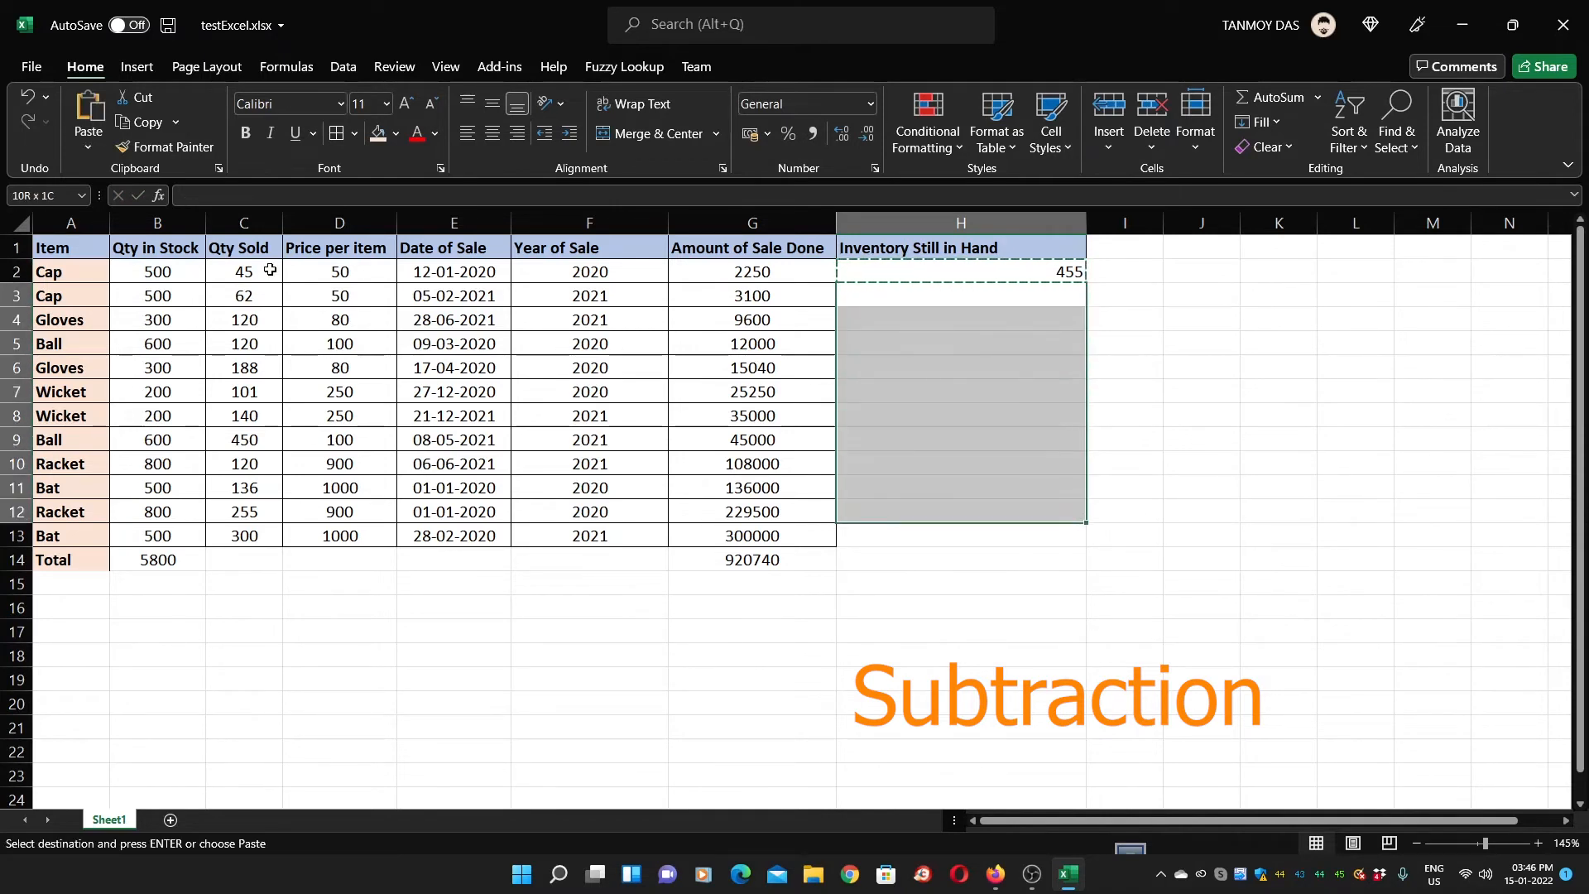
pyautogui.hotkey('shift', 'Down')
pyautogui.press('Return')
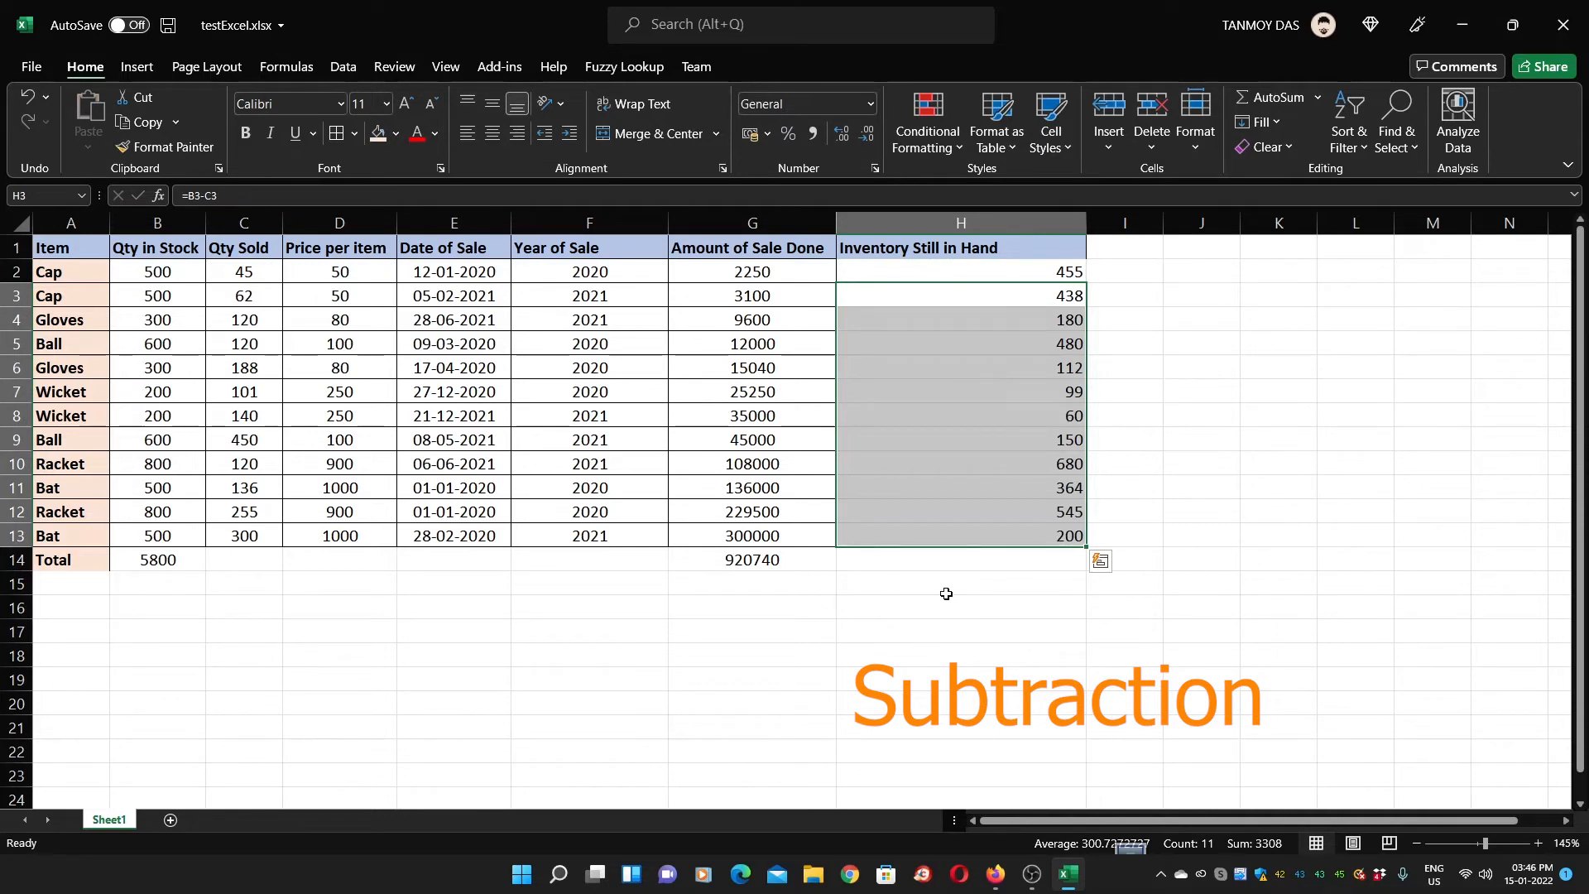
# Check the copied inventory formulas down column H, including H7 and H10
pyautogui.click(917, 566)
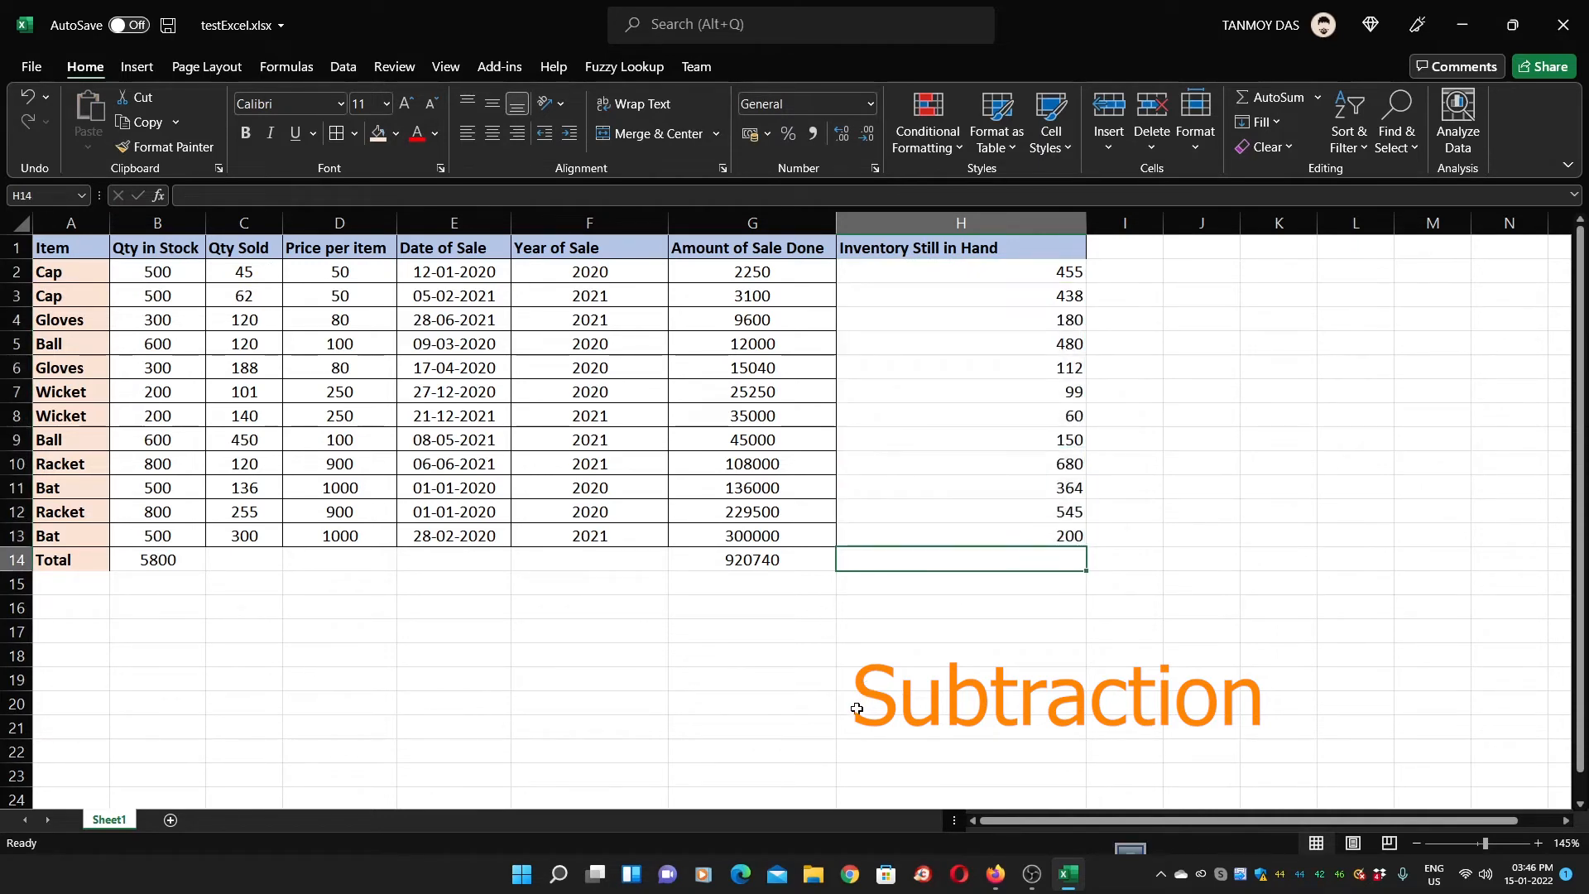
pyautogui.click(913, 390)
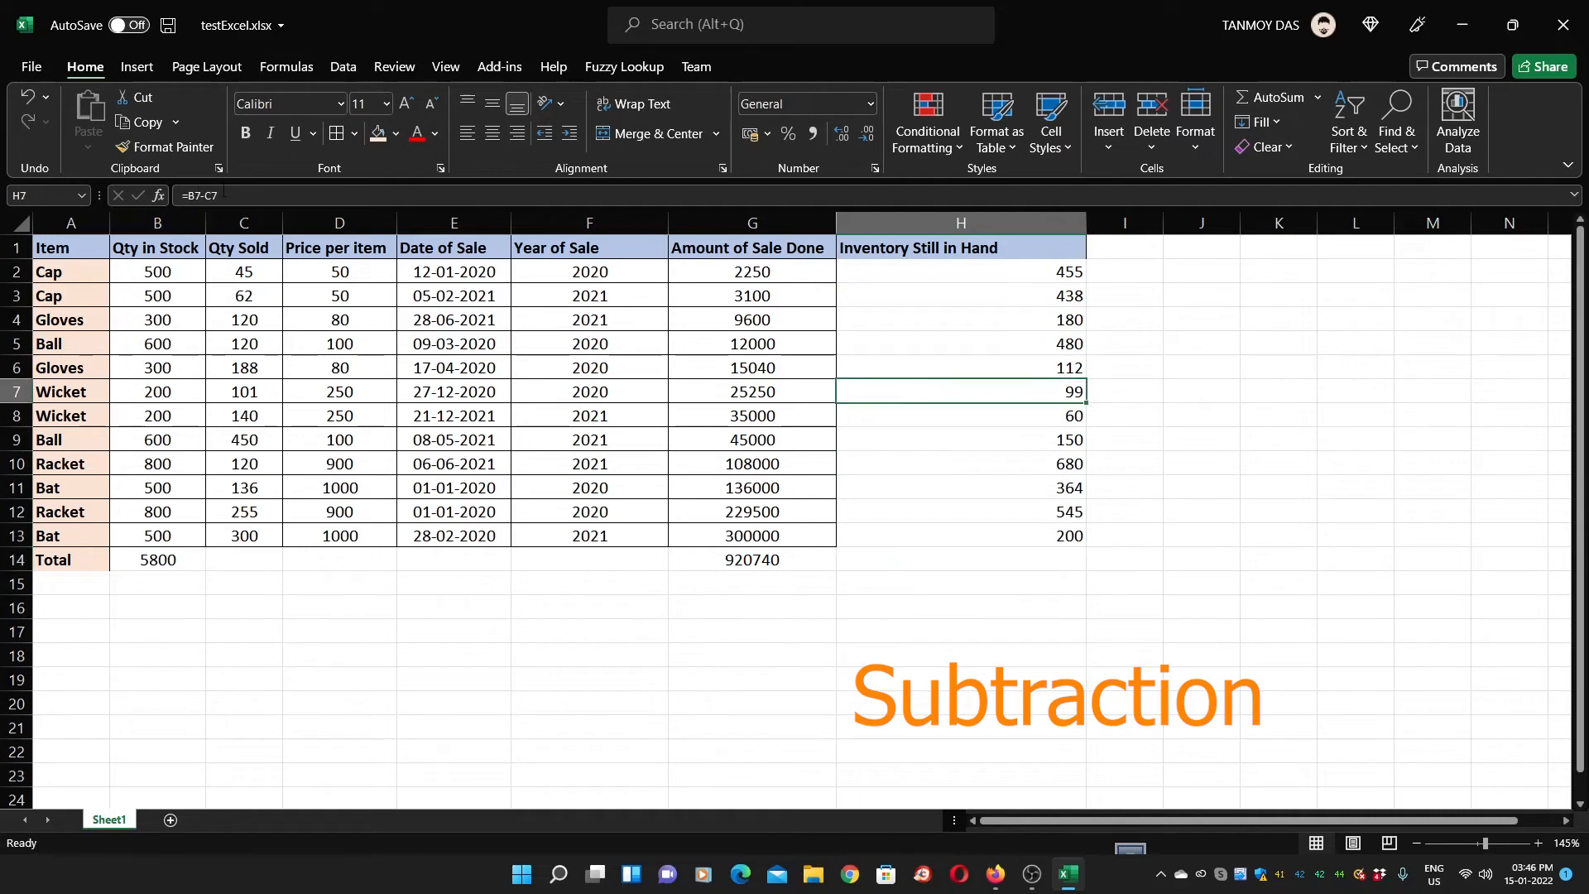
pyautogui.press('Down')
pyautogui.press('Down')
pyautogui.doubleClick(927, 466)
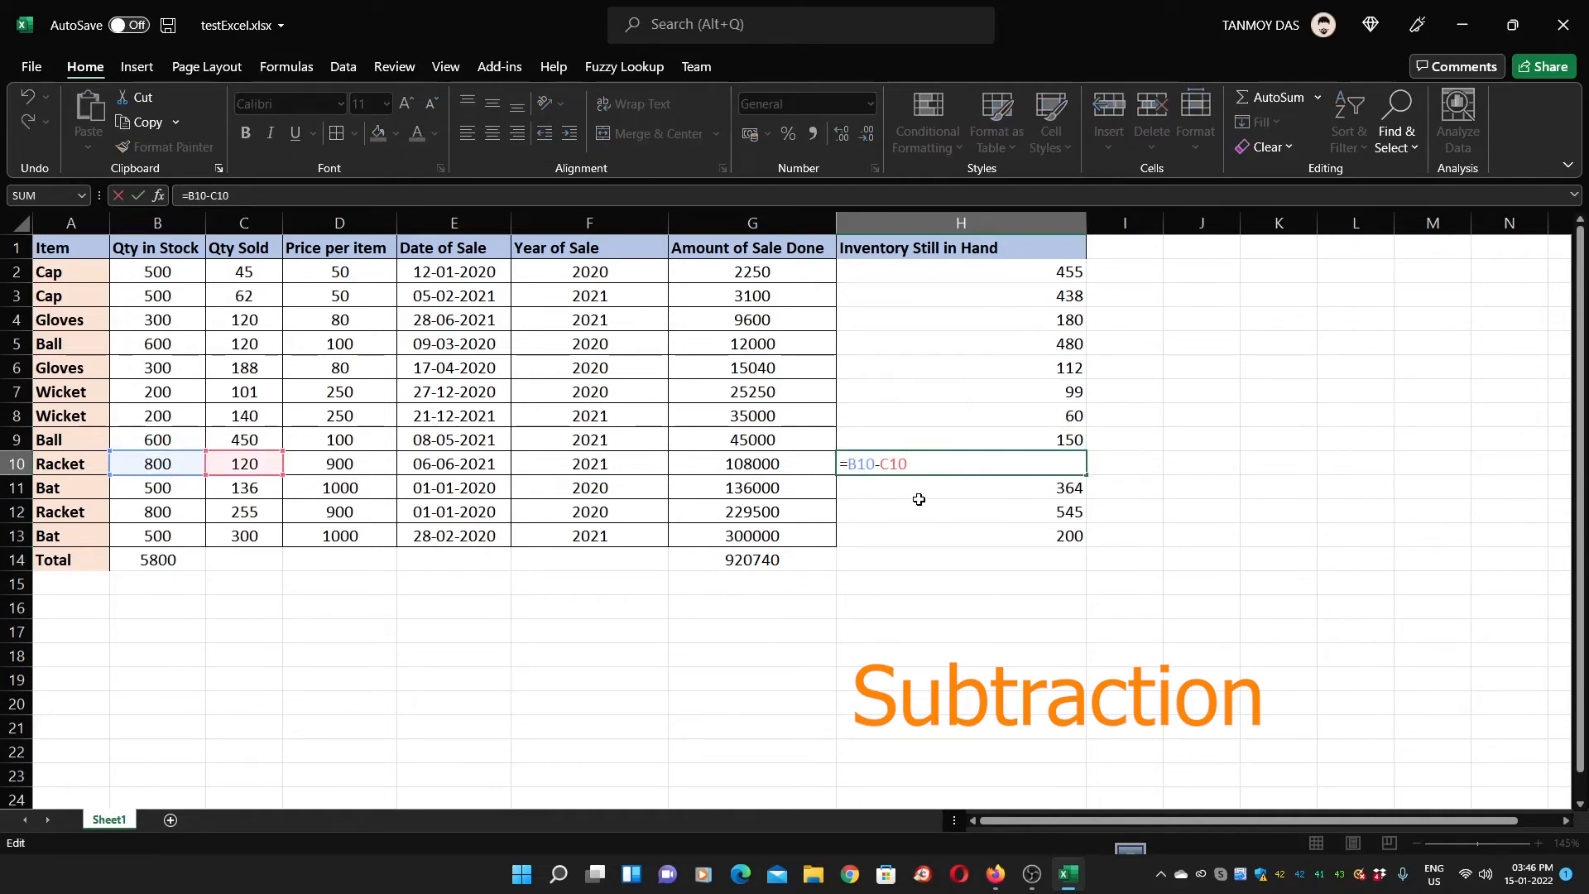
pyautogui.press('Return')
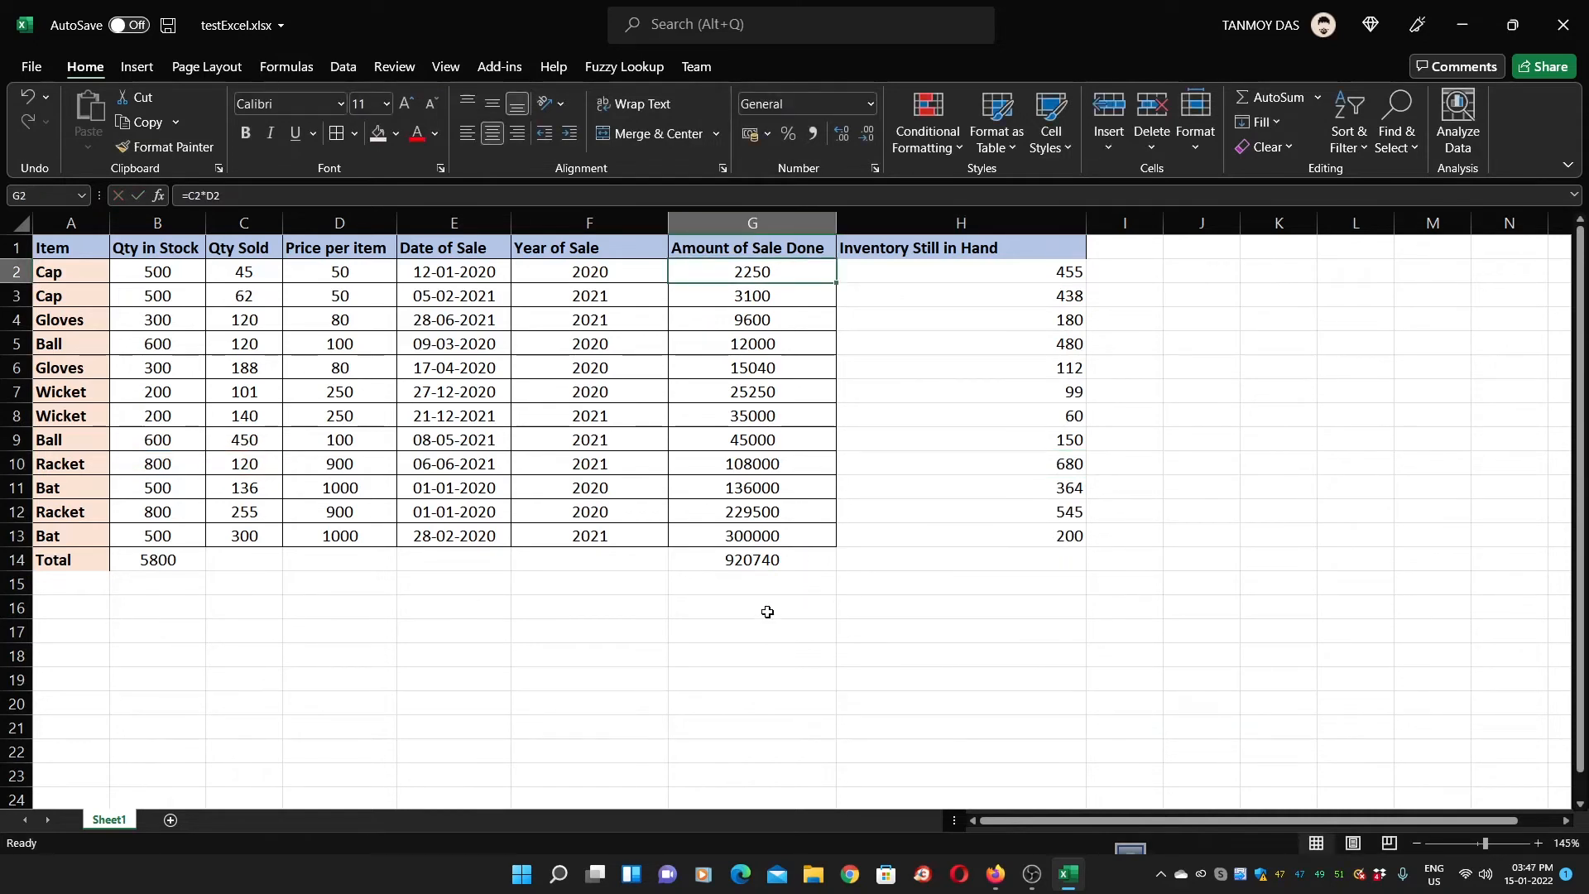
pyautogui.moveTo(1023, 271); pyautogui.dragTo(1026, 526)
pyautogui.click(1002, 596)
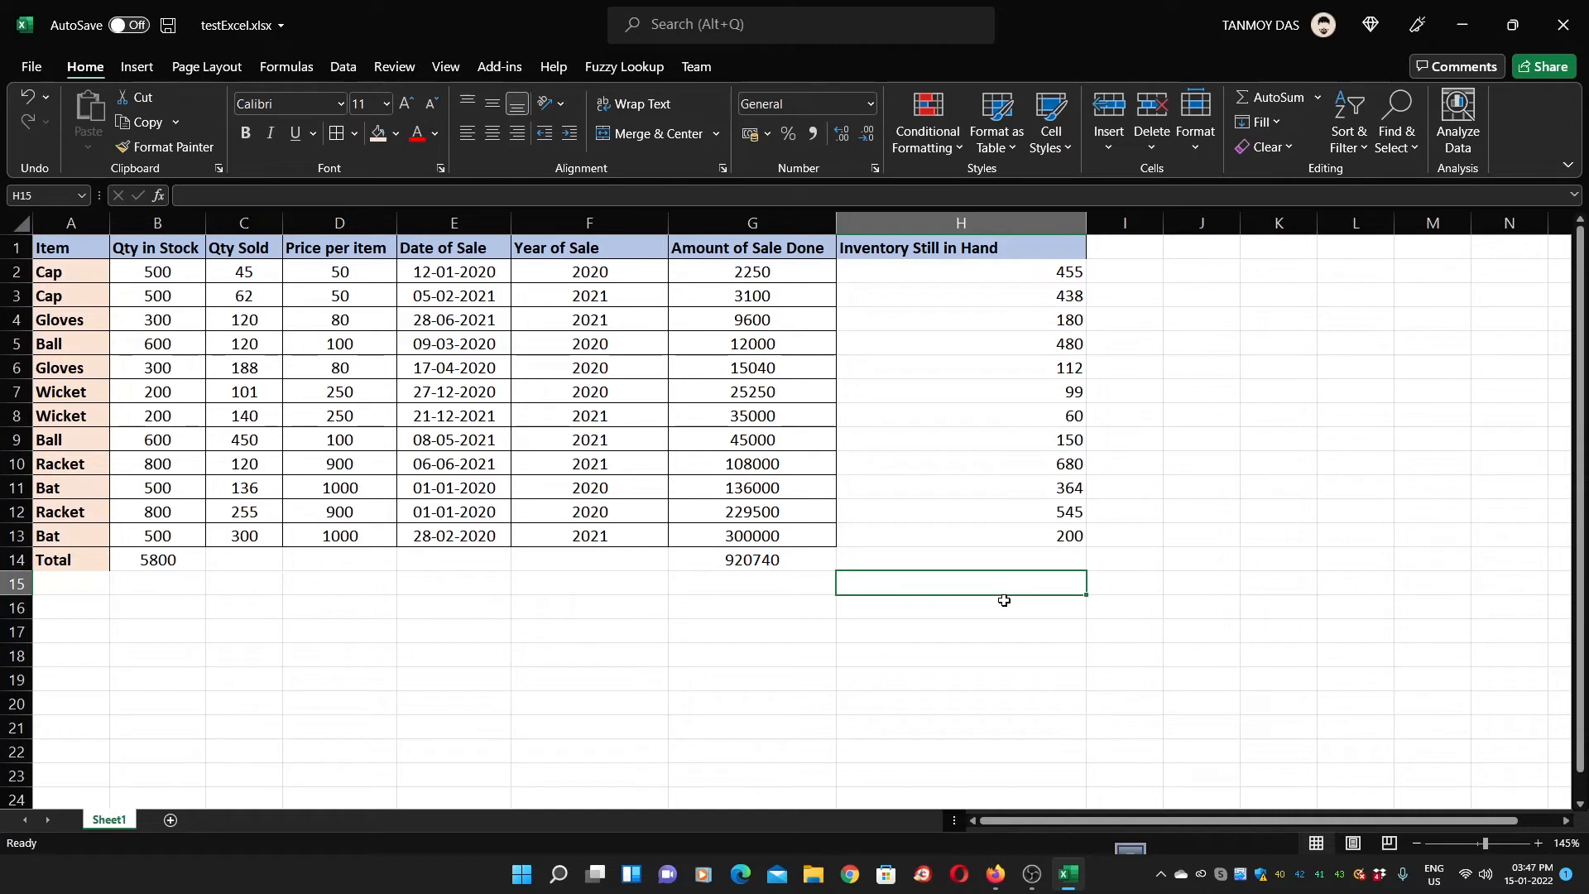
# Enter =MAX(H2:H13) in H15, returning 680
pyautogui.write('=')
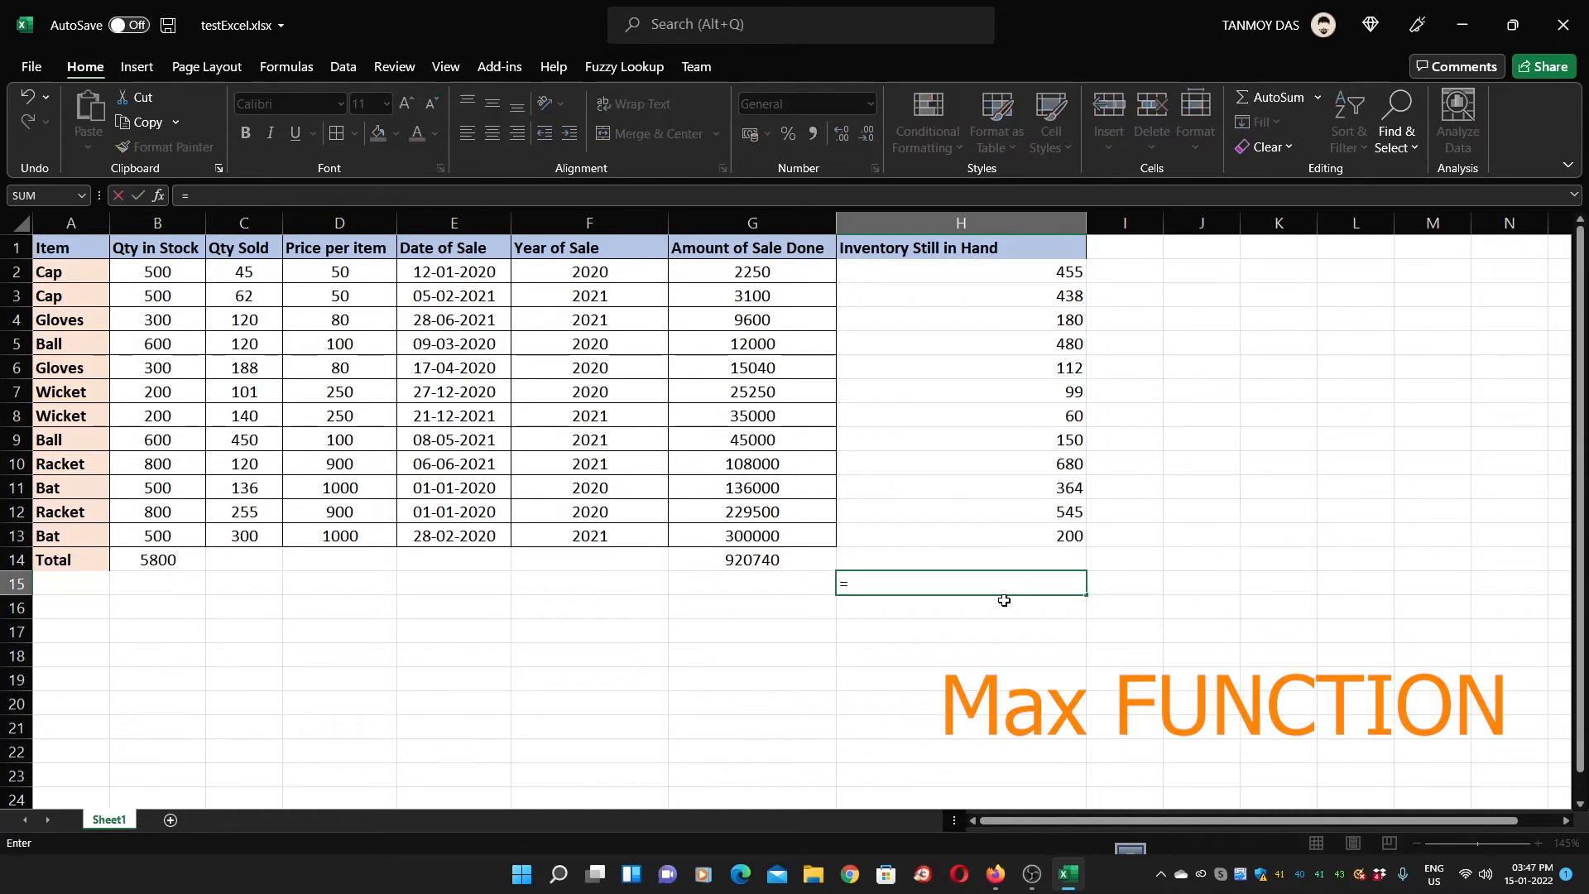
pyautogui.write('MA')
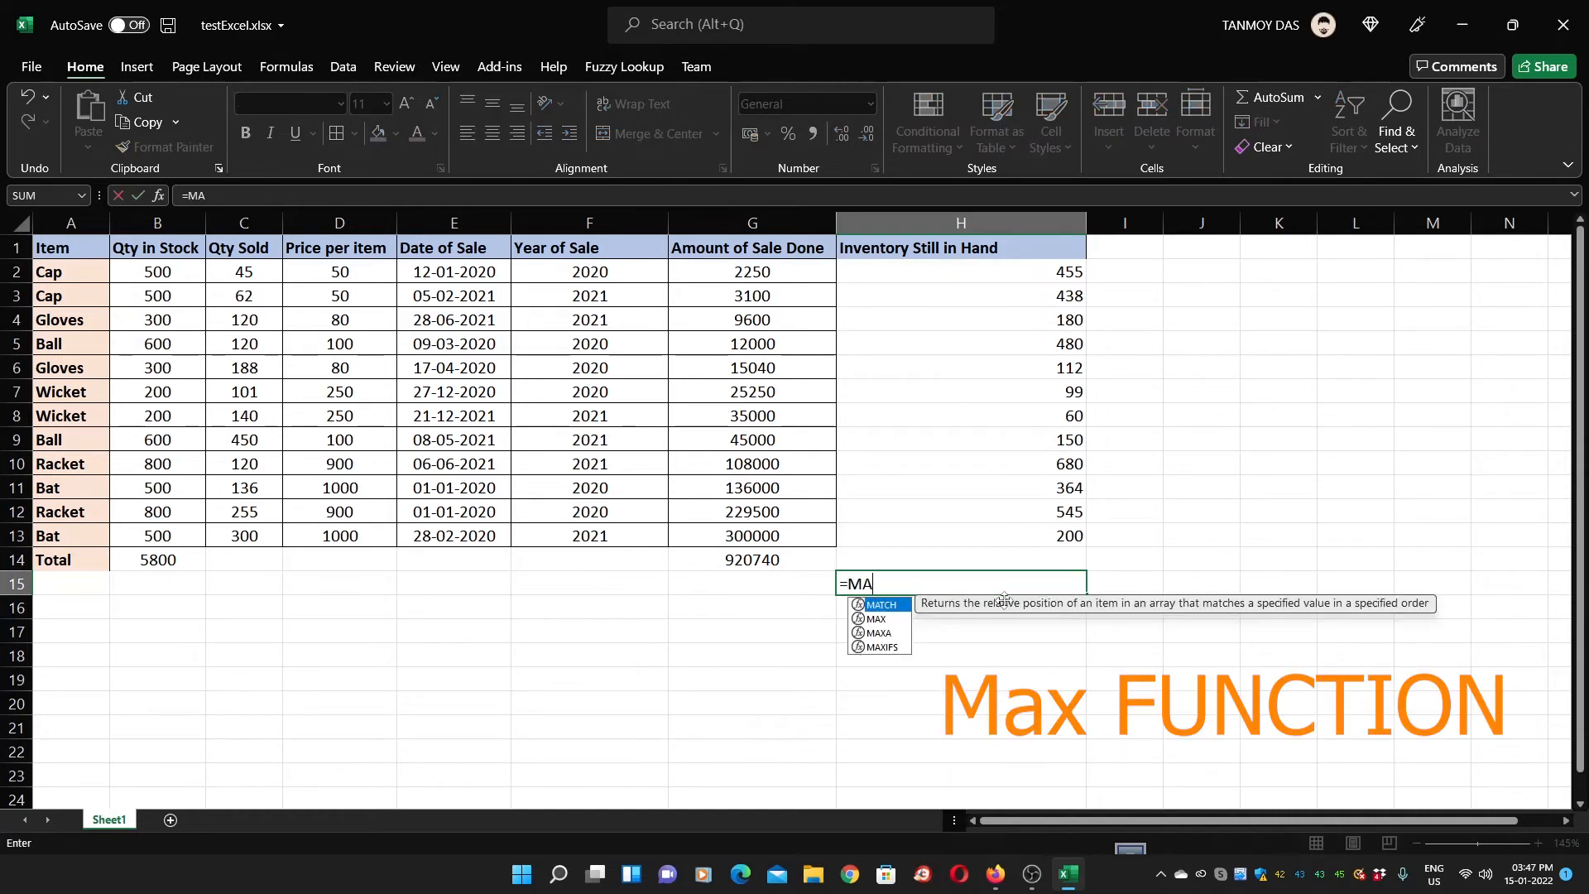
pyautogui.write('X(')
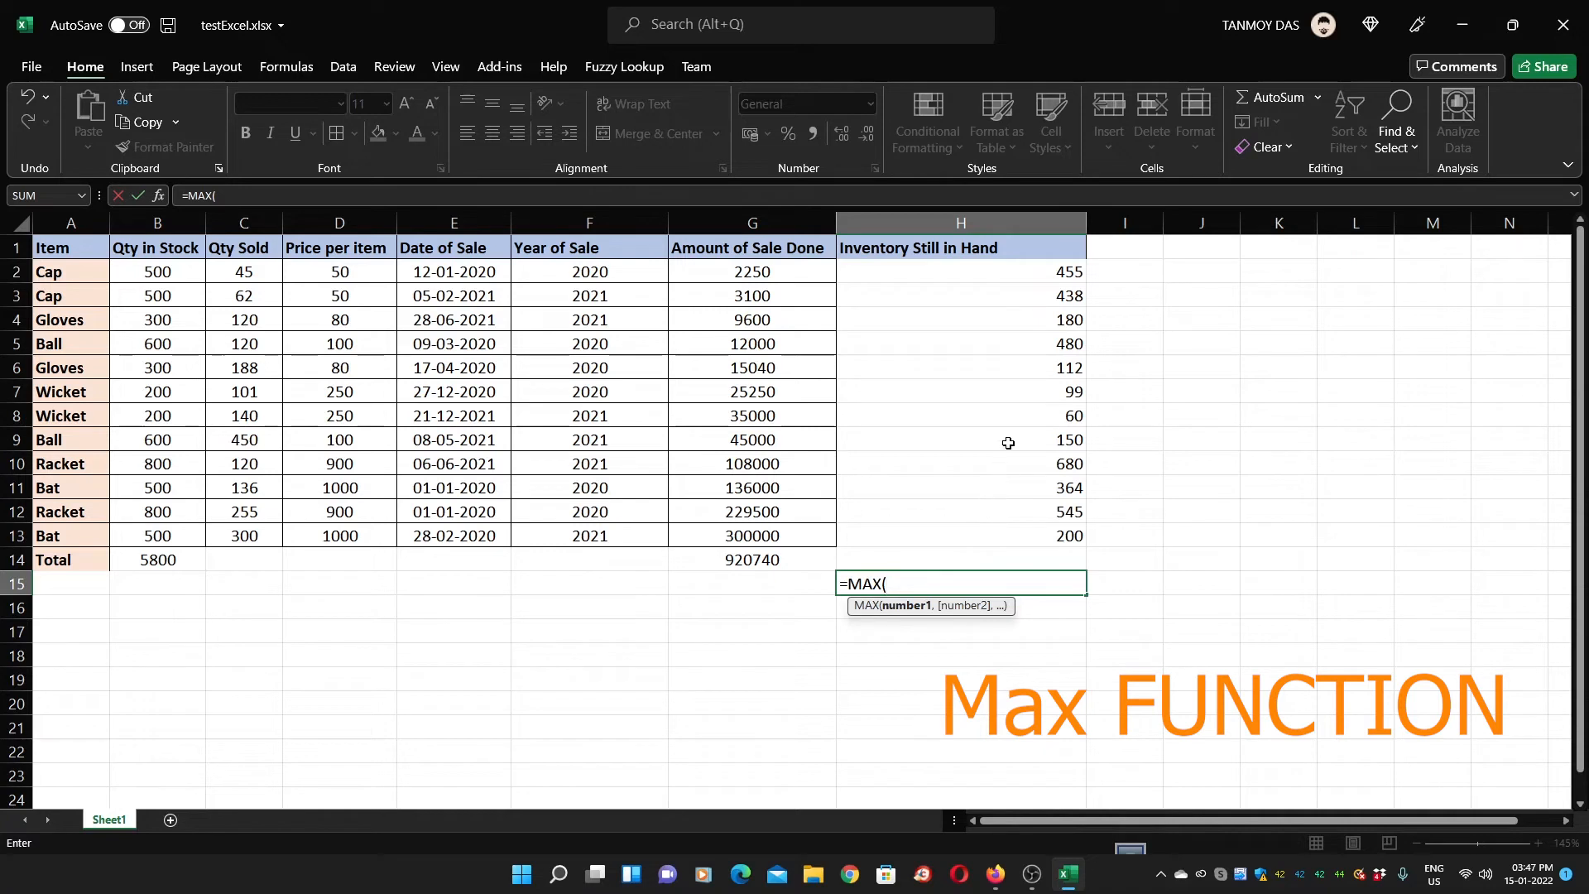
pyautogui.moveTo(983, 275); pyautogui.dragTo(1002, 546)
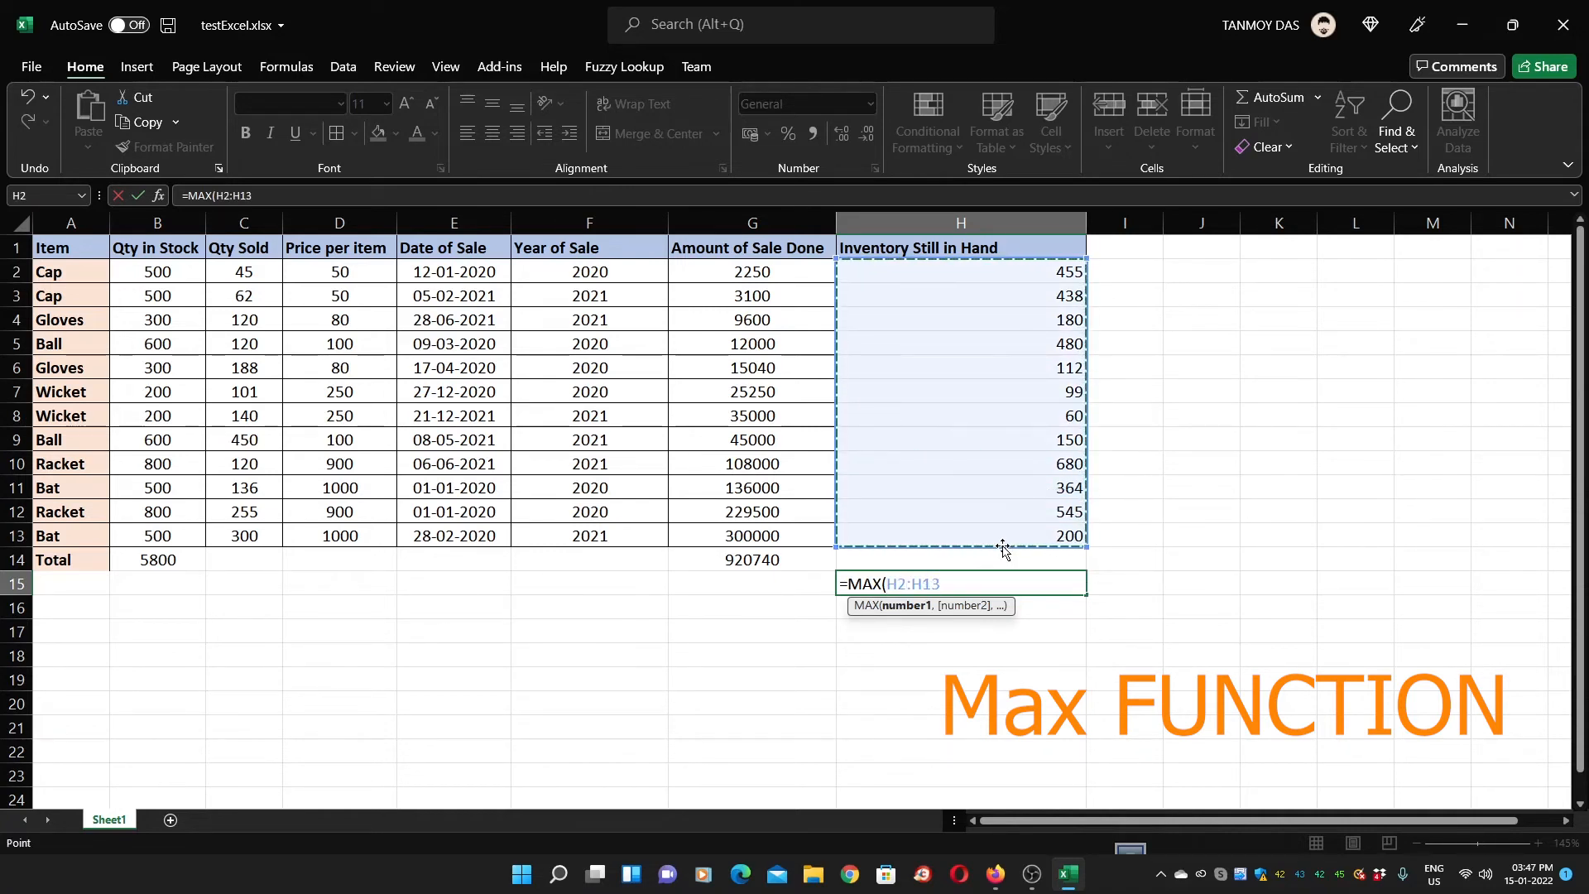
pyautogui.press('Return')
pyautogui.press('Up')
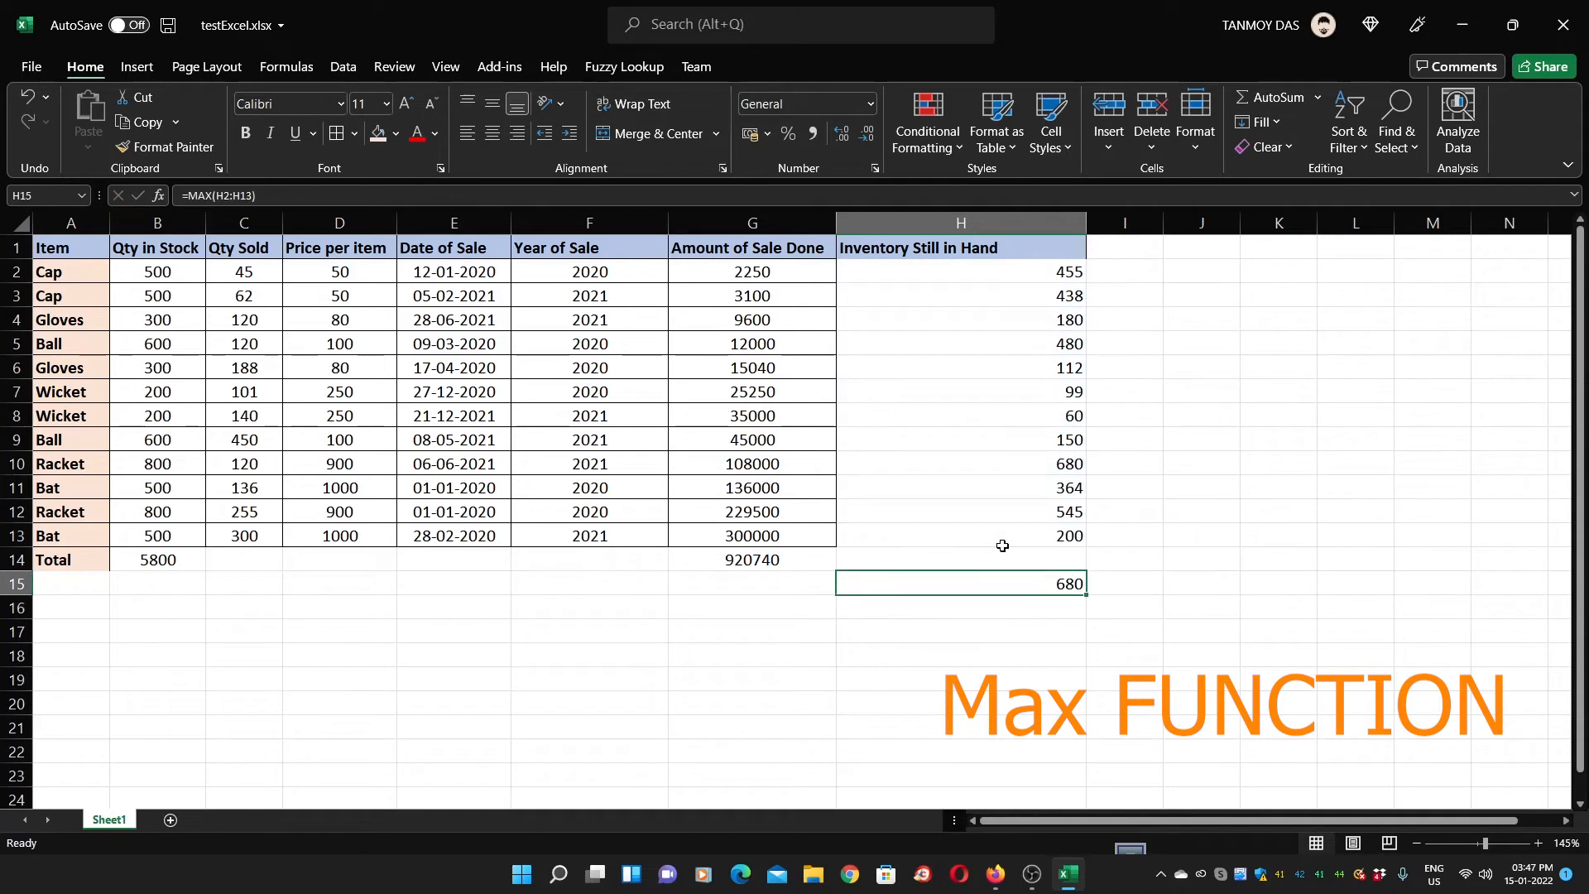
# Color the maximum value 680 in H10 red and review the column's formulas
pyautogui.moveTo(1013, 266); pyautogui.dragTo(1029, 544)
pyautogui.click(1049, 460)
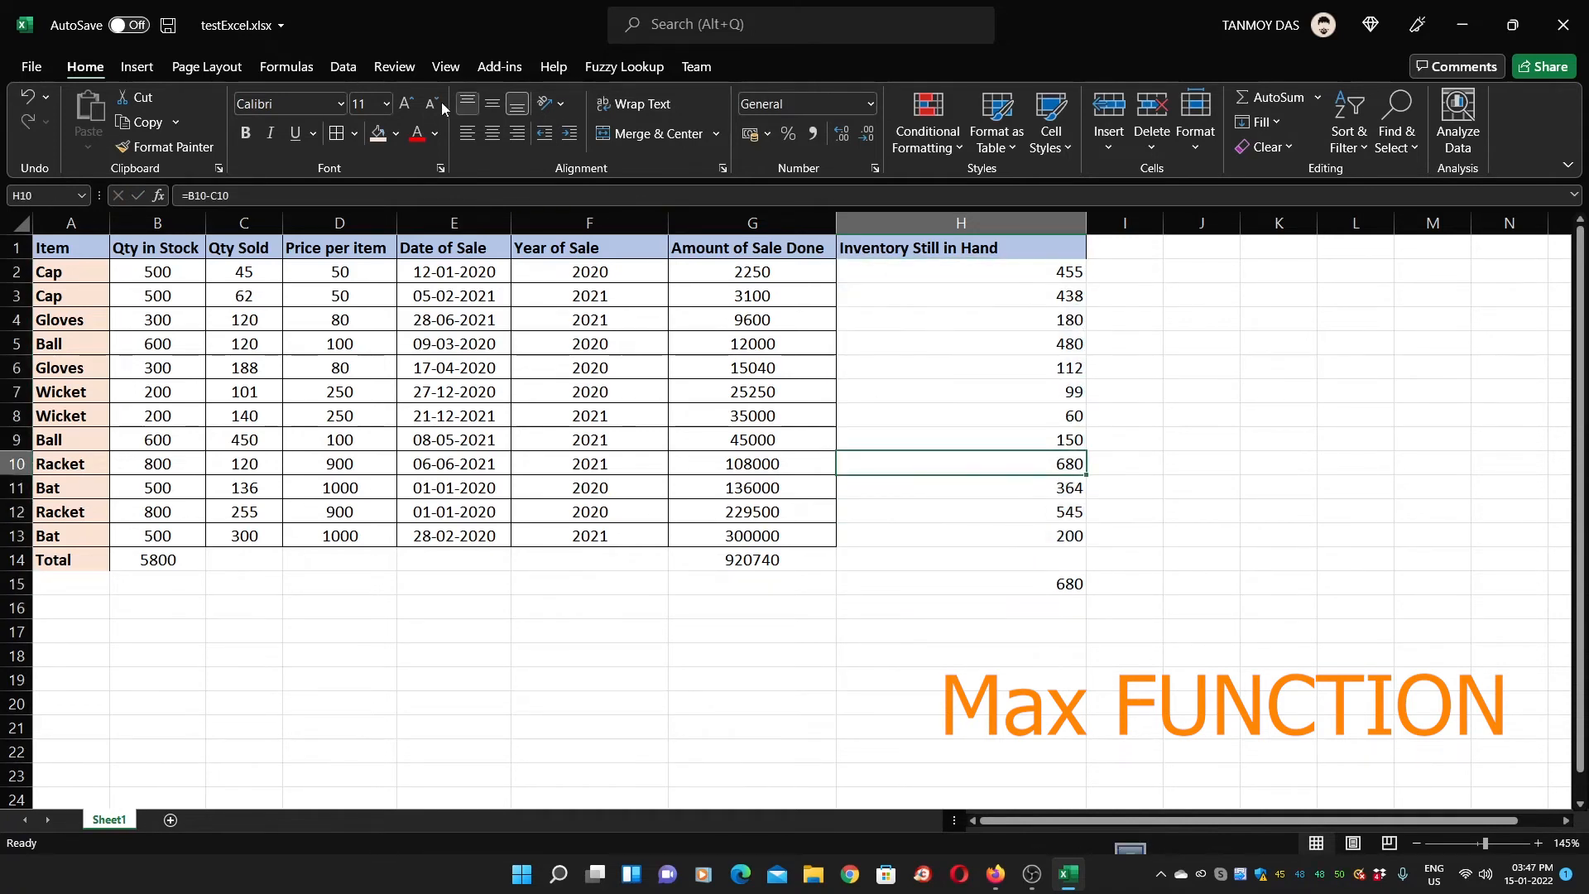
pyautogui.click(416, 133)
pyautogui.click(986, 368)
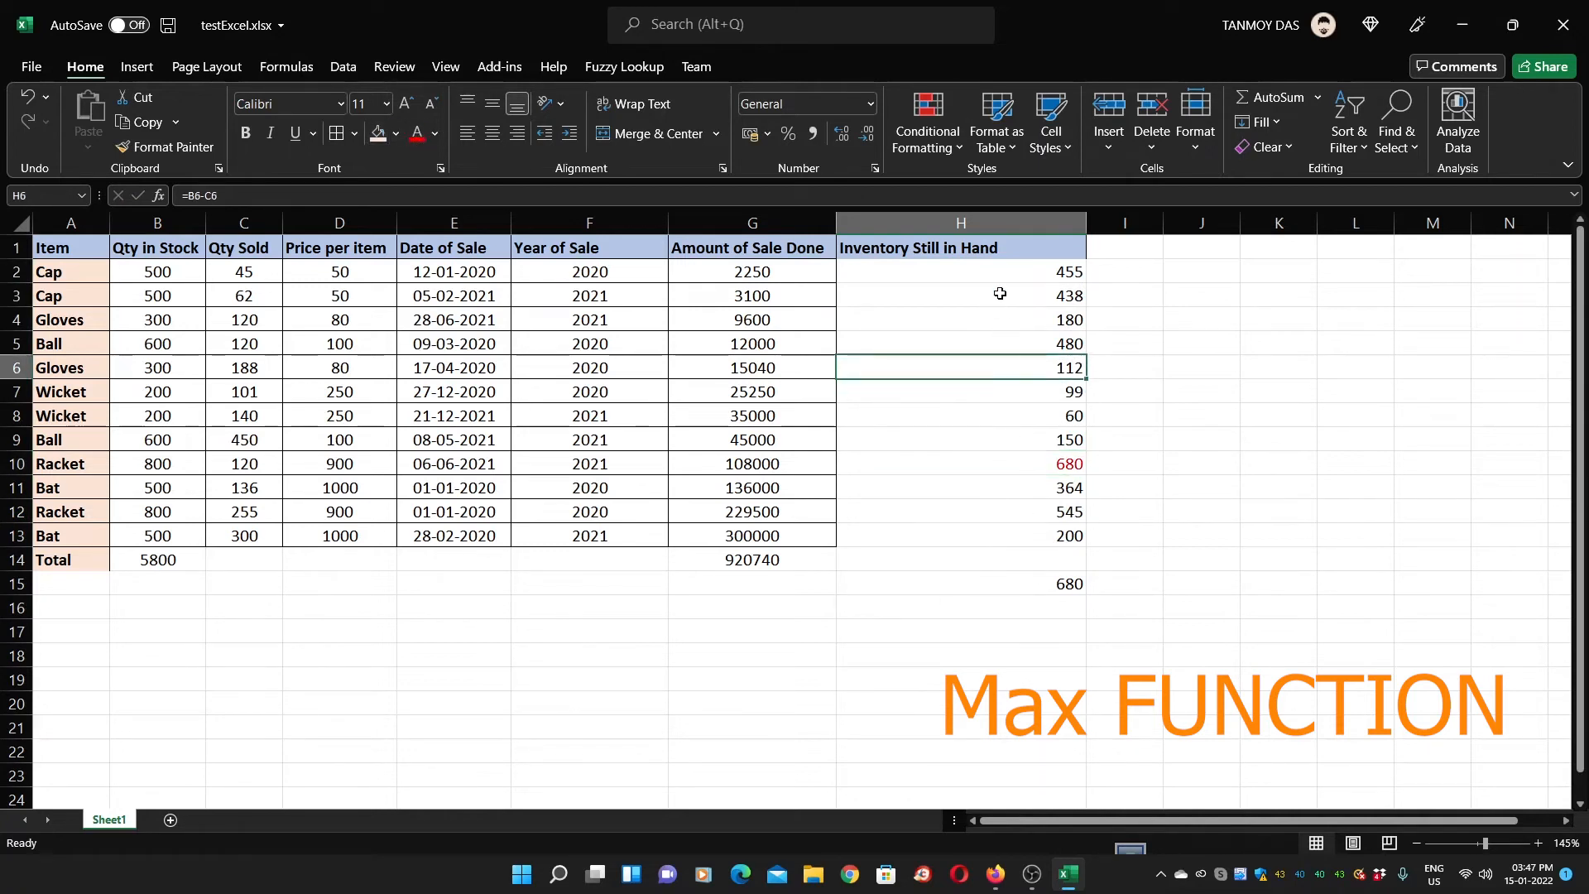
pyautogui.click(1010, 354)
pyautogui.click(994, 273)
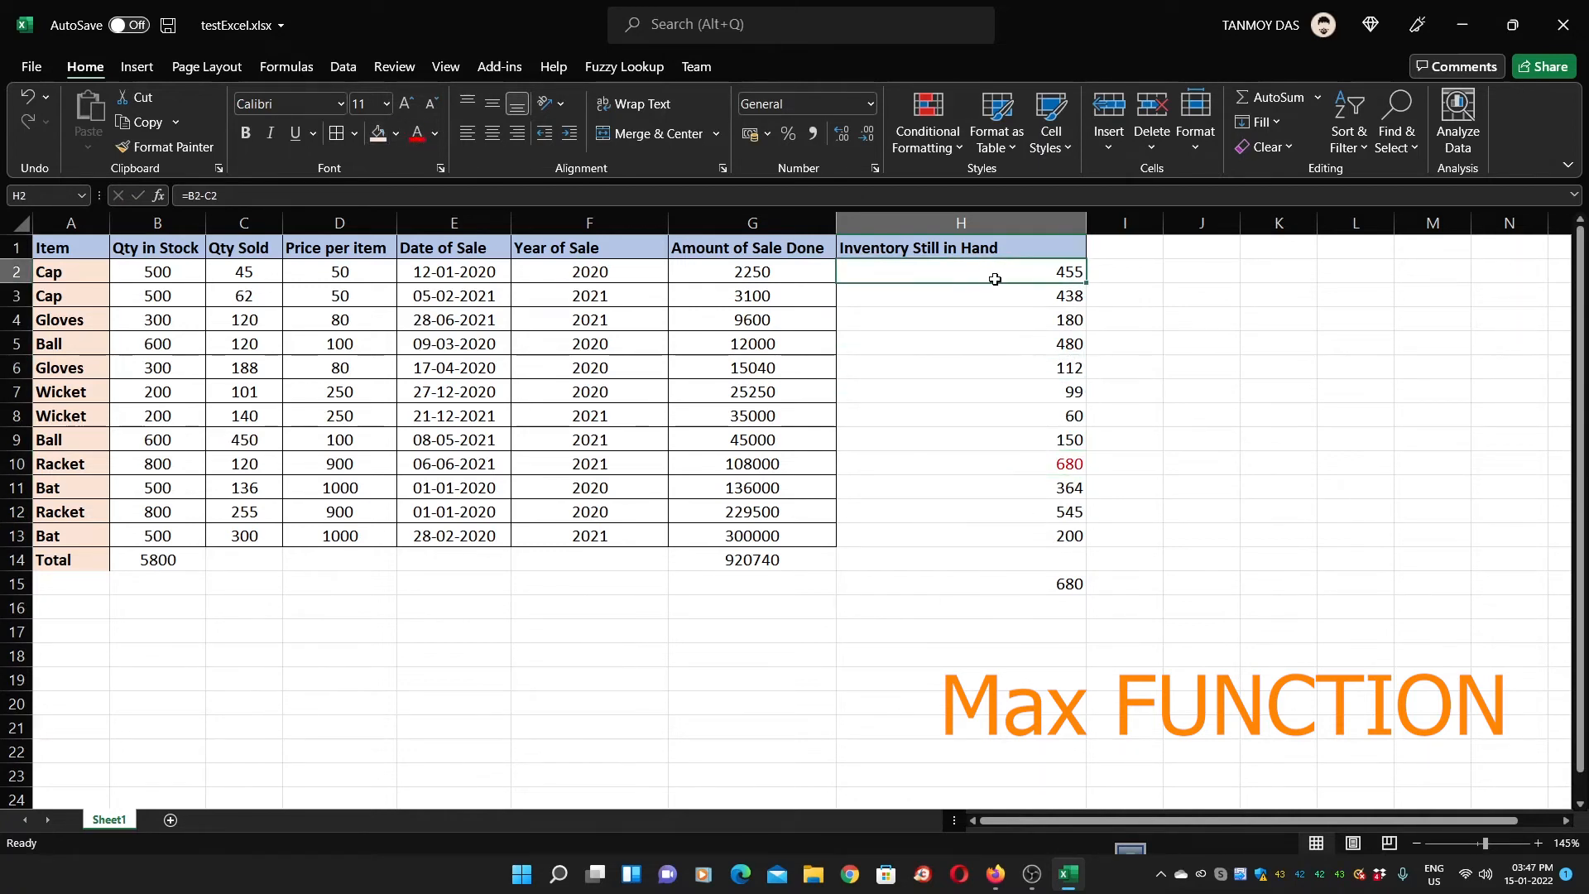
pyautogui.click(1048, 580)
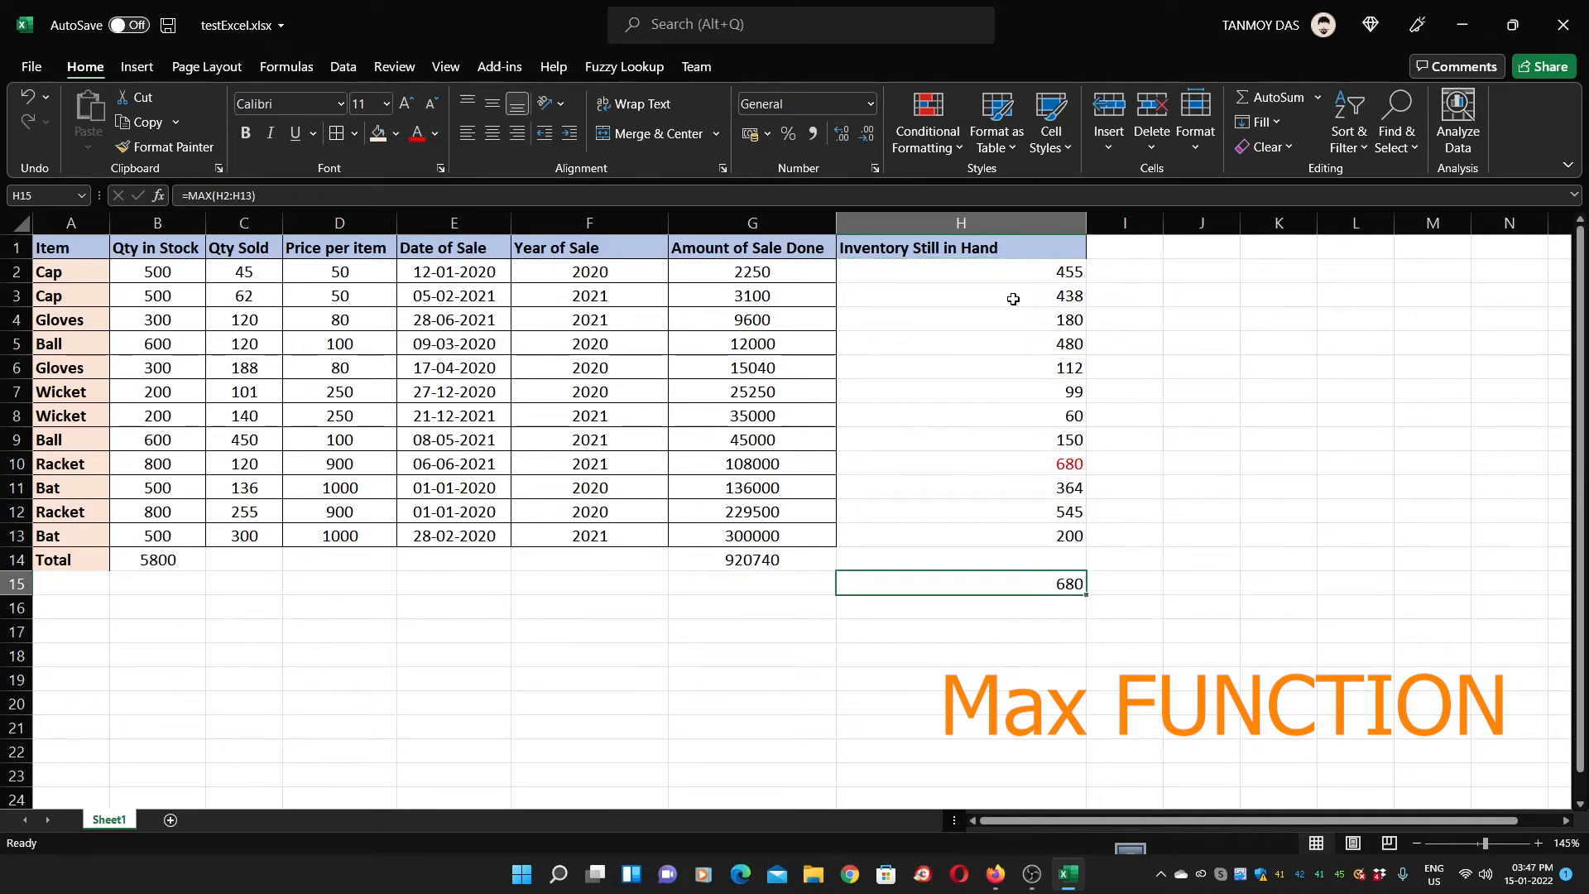
# Make the 680 value in H10 bold
pyautogui.click(1064, 464)
pyautogui.click(1127, 462)
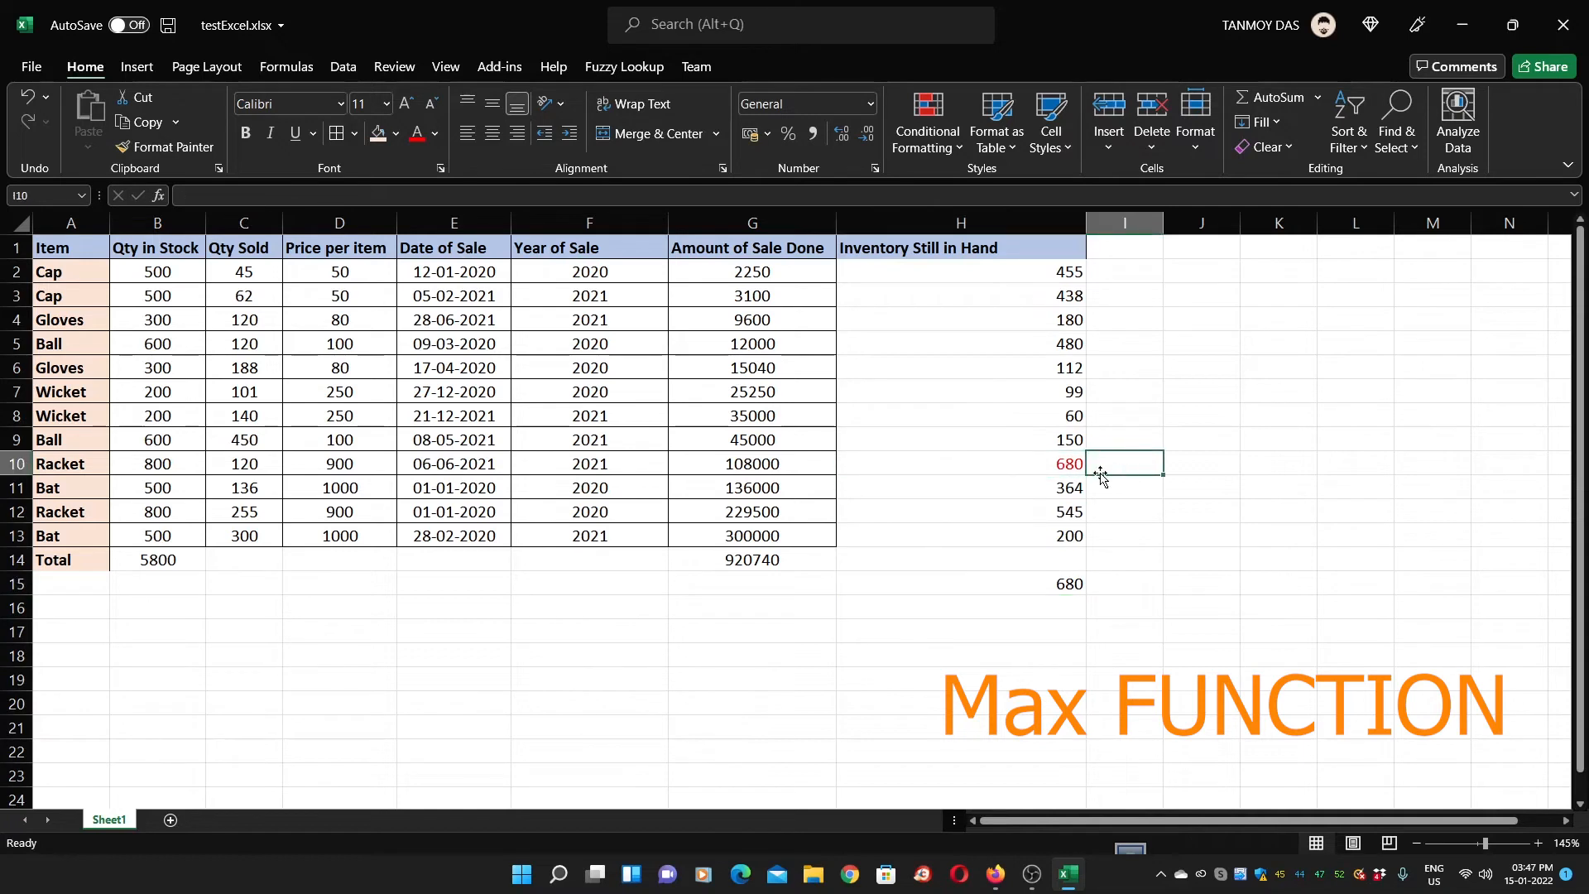
pyautogui.click(1040, 462)
pyautogui.click(245, 133)
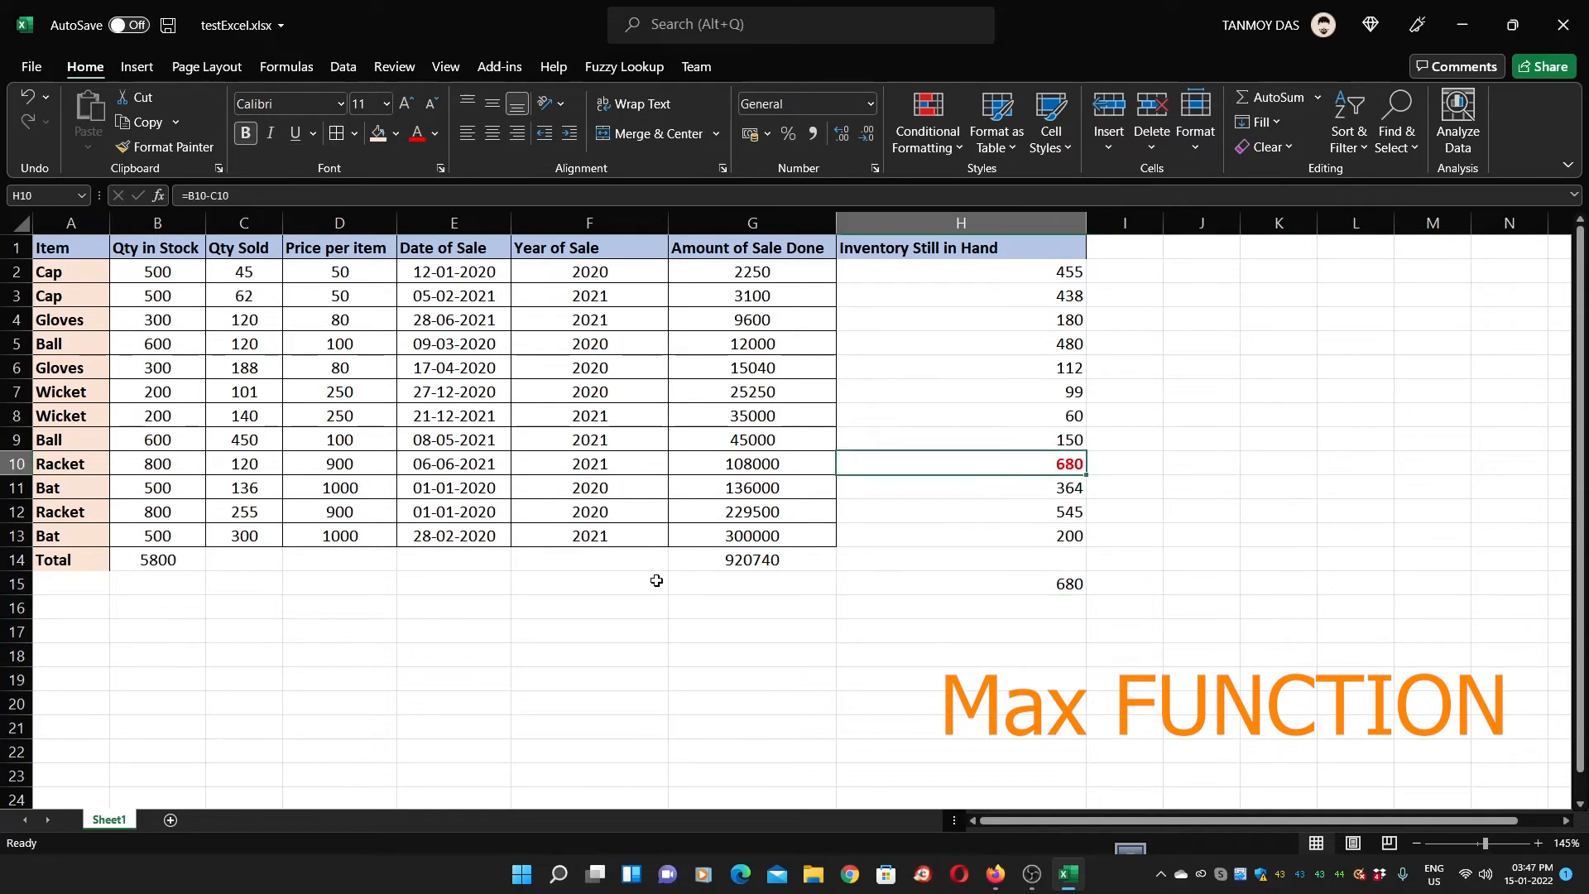
pyautogui.click(1008, 585)
# Enter =MIN(H2:H13) in H16, returning 60
pyautogui.click(986, 614)
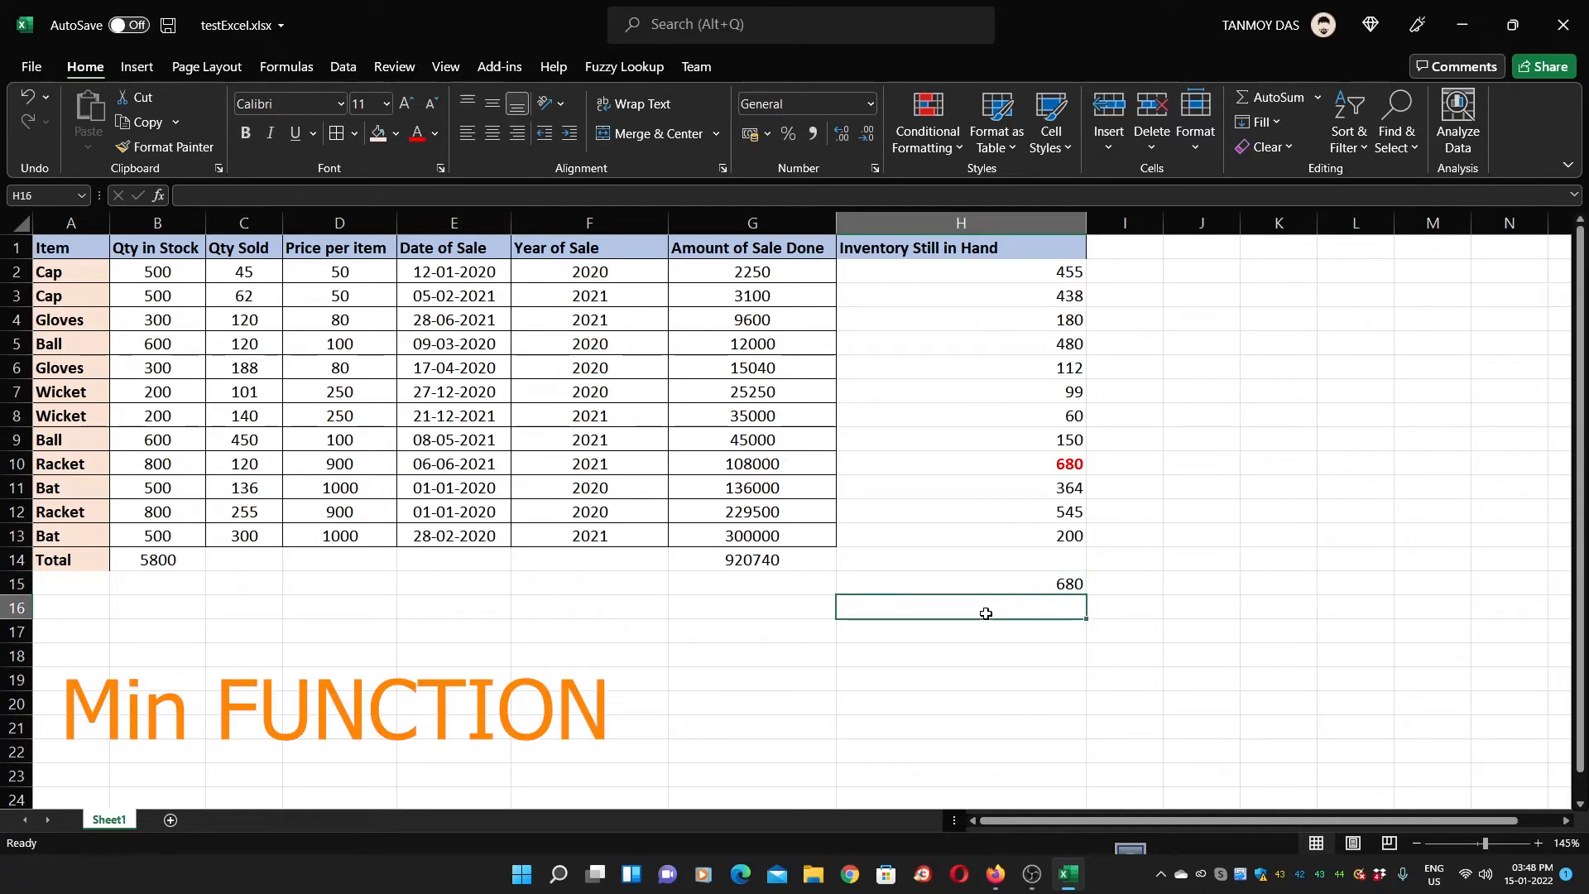
pyautogui.write('=')
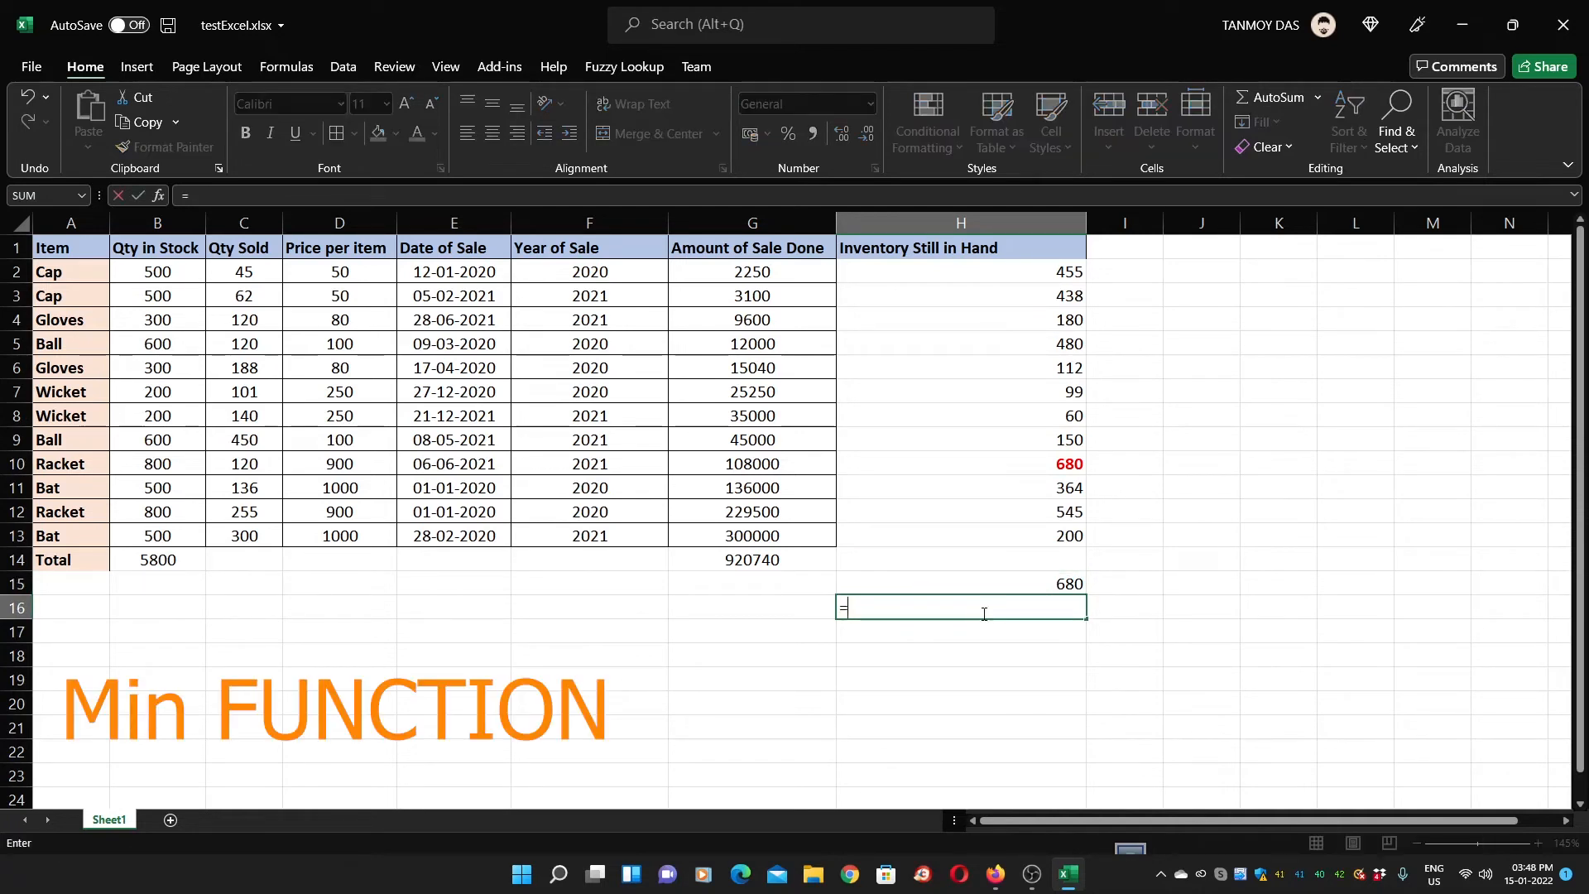
pyautogui.write('MIN(')
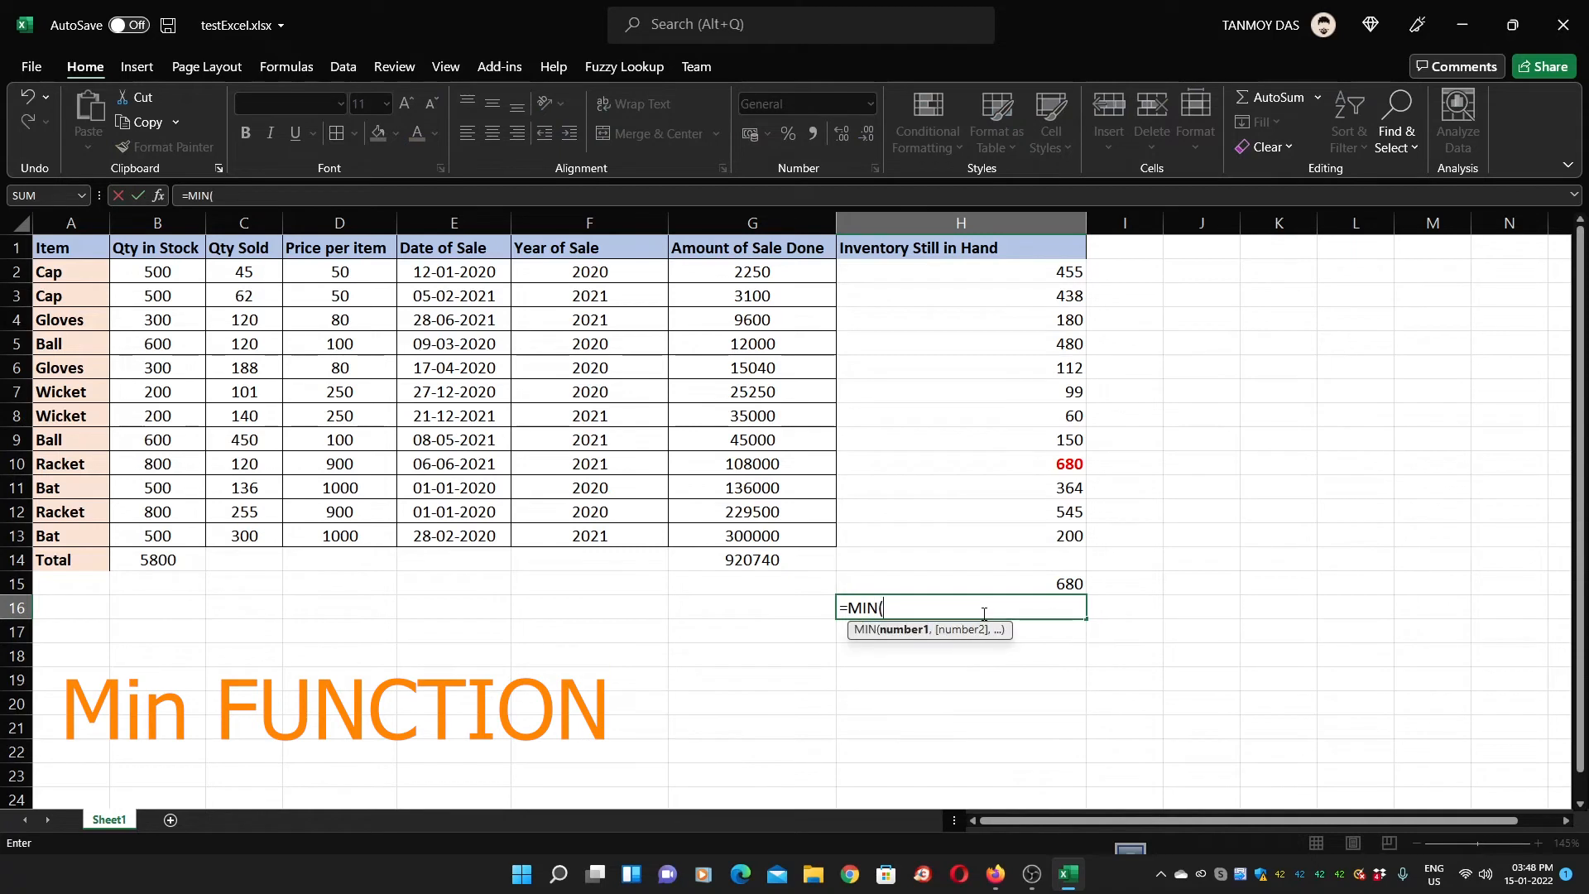
pyautogui.moveTo(975, 265); pyautogui.dragTo(1006, 531)
pyautogui.press('Return')
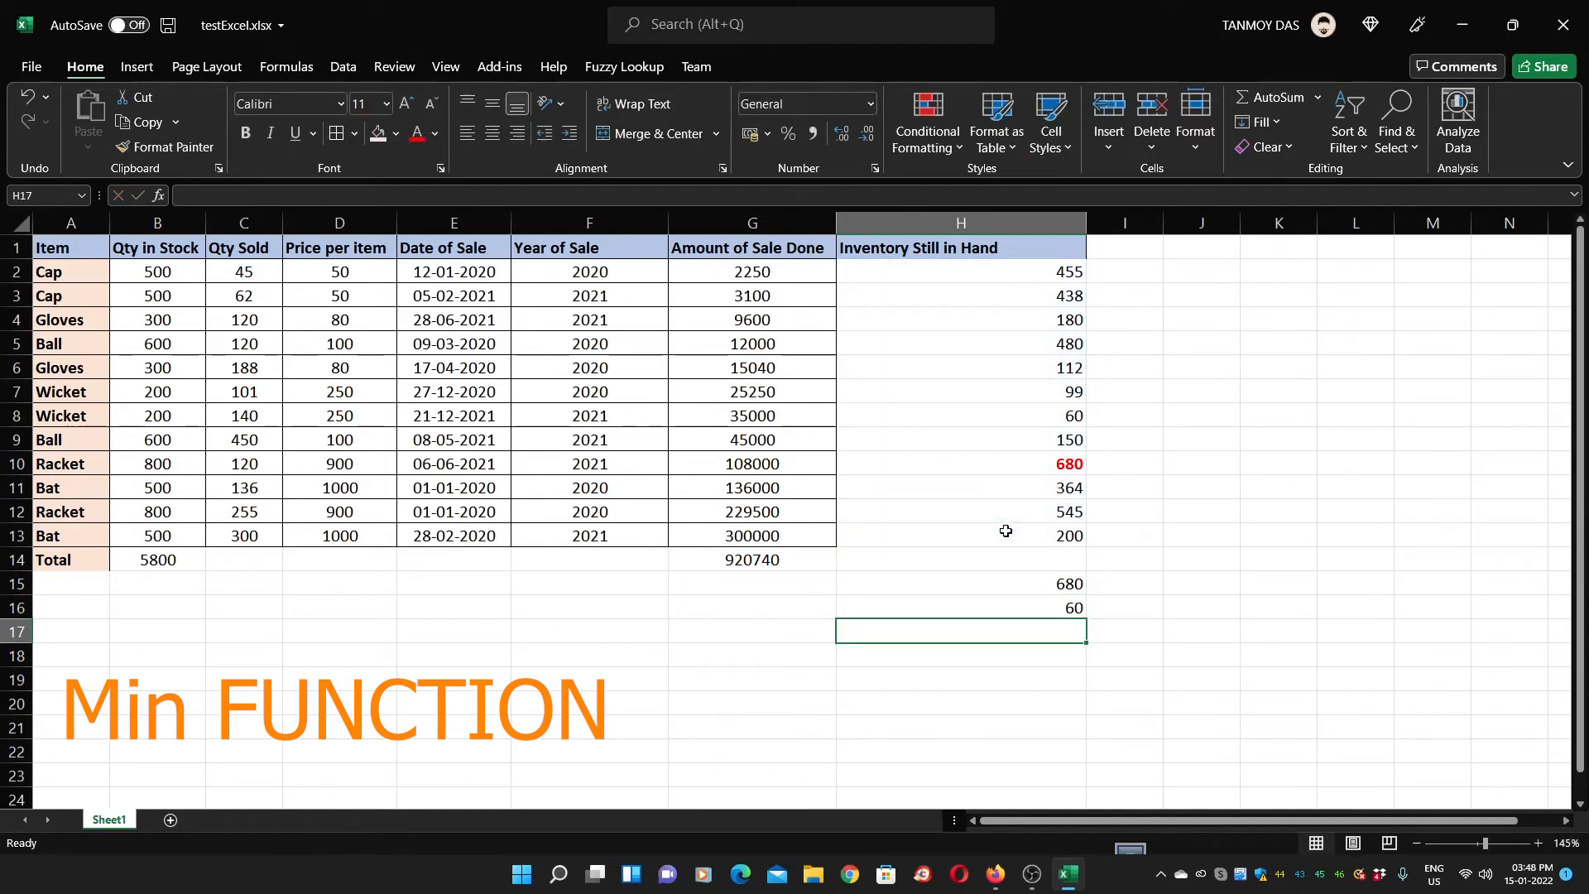
# Fill H8, holding 60, with light orange and review the MAX and MIN results
pyautogui.click(1014, 420)
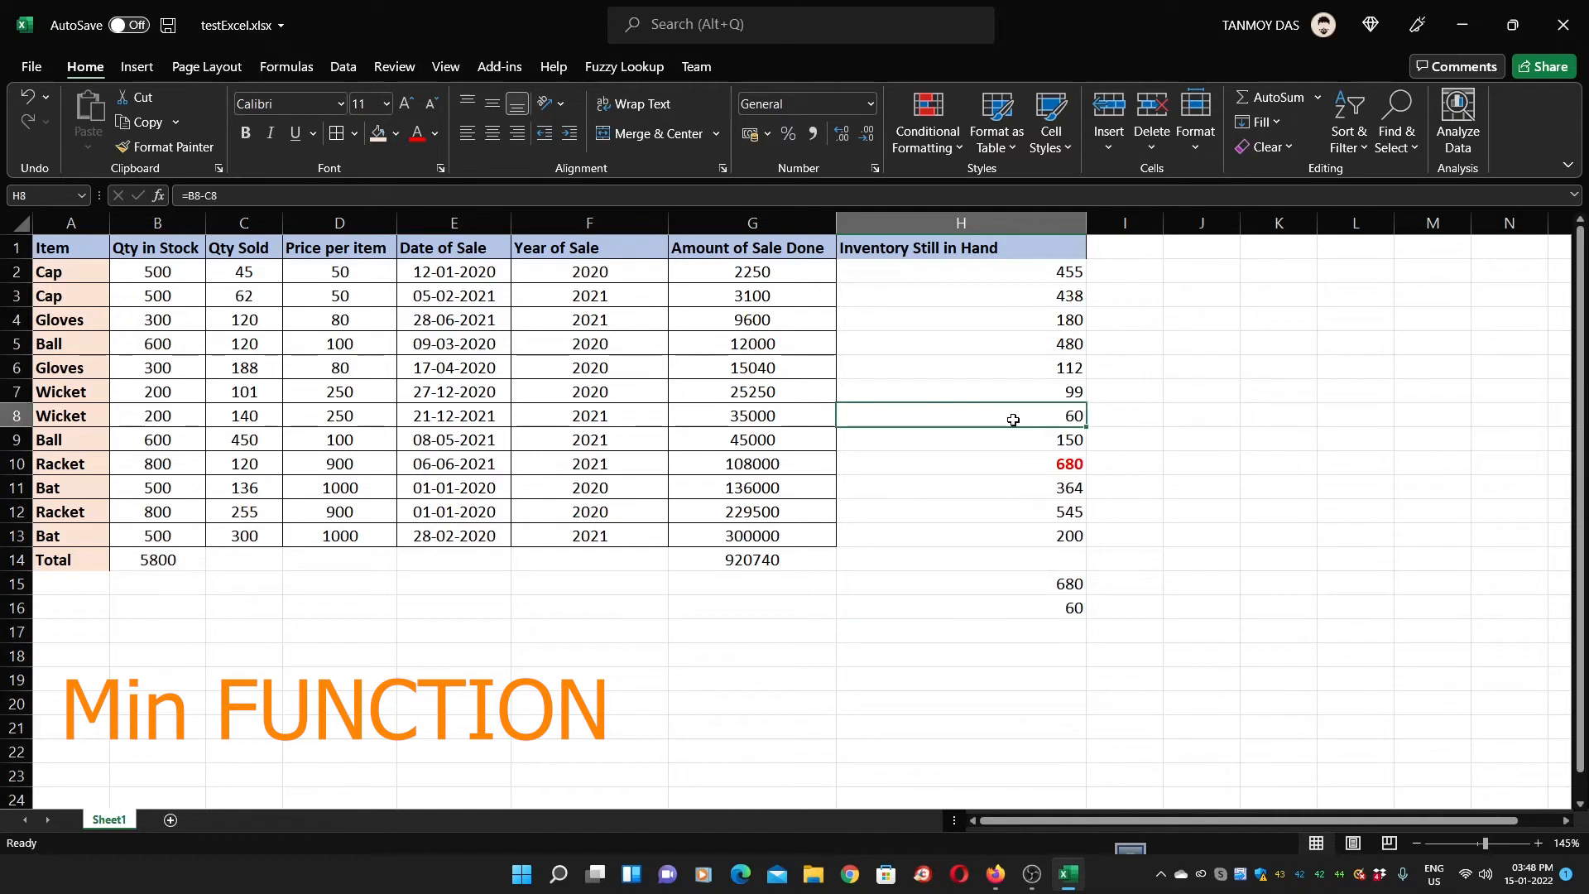
pyautogui.click(372, 139)
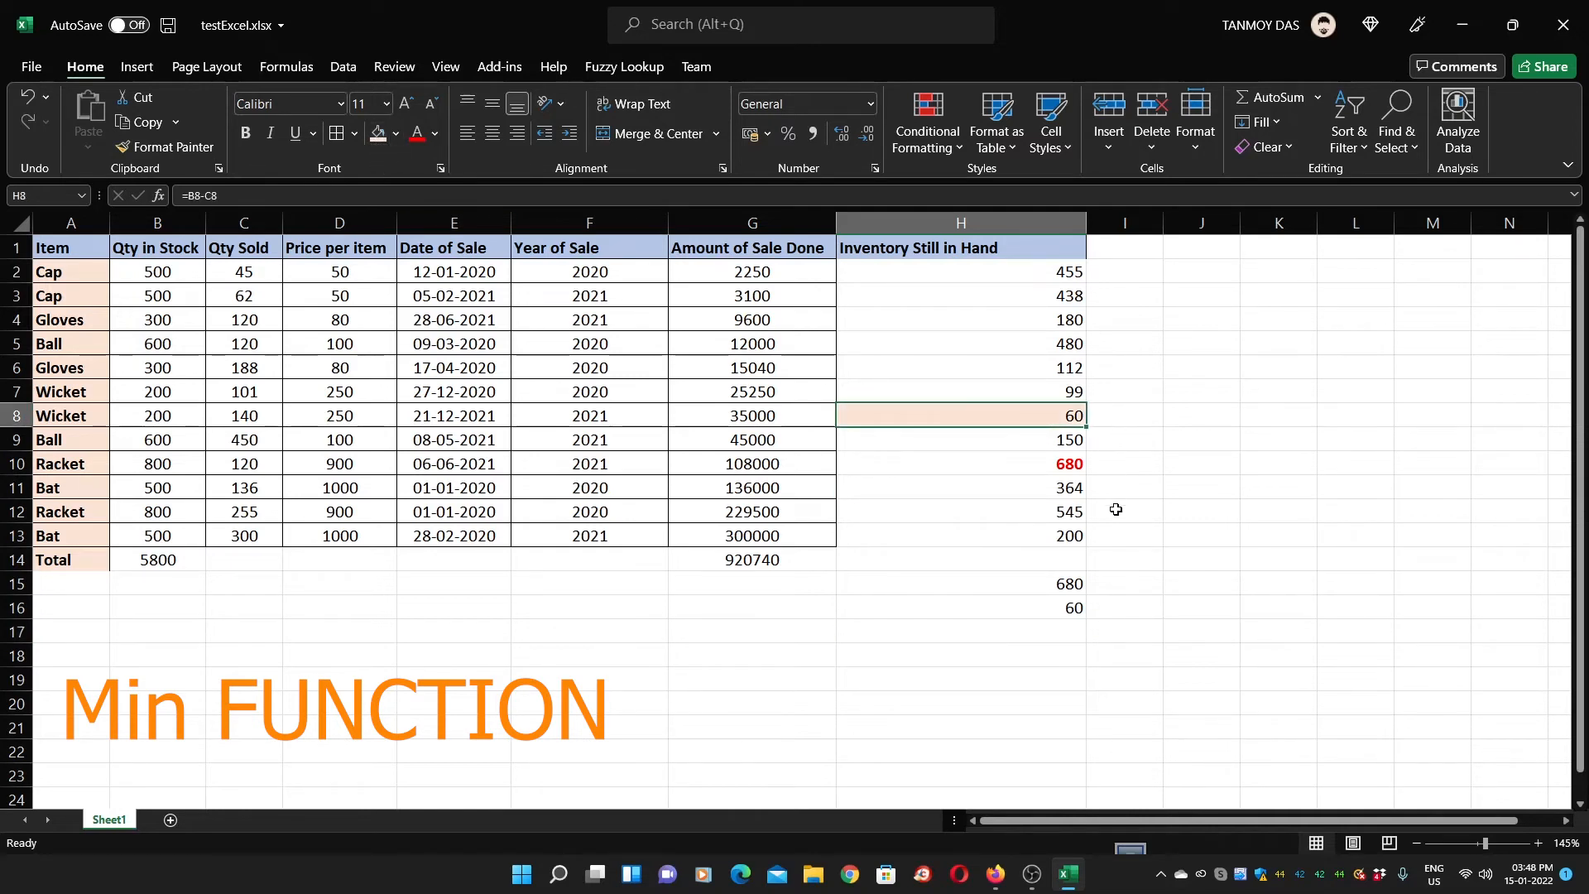
pyautogui.click(1079, 602)
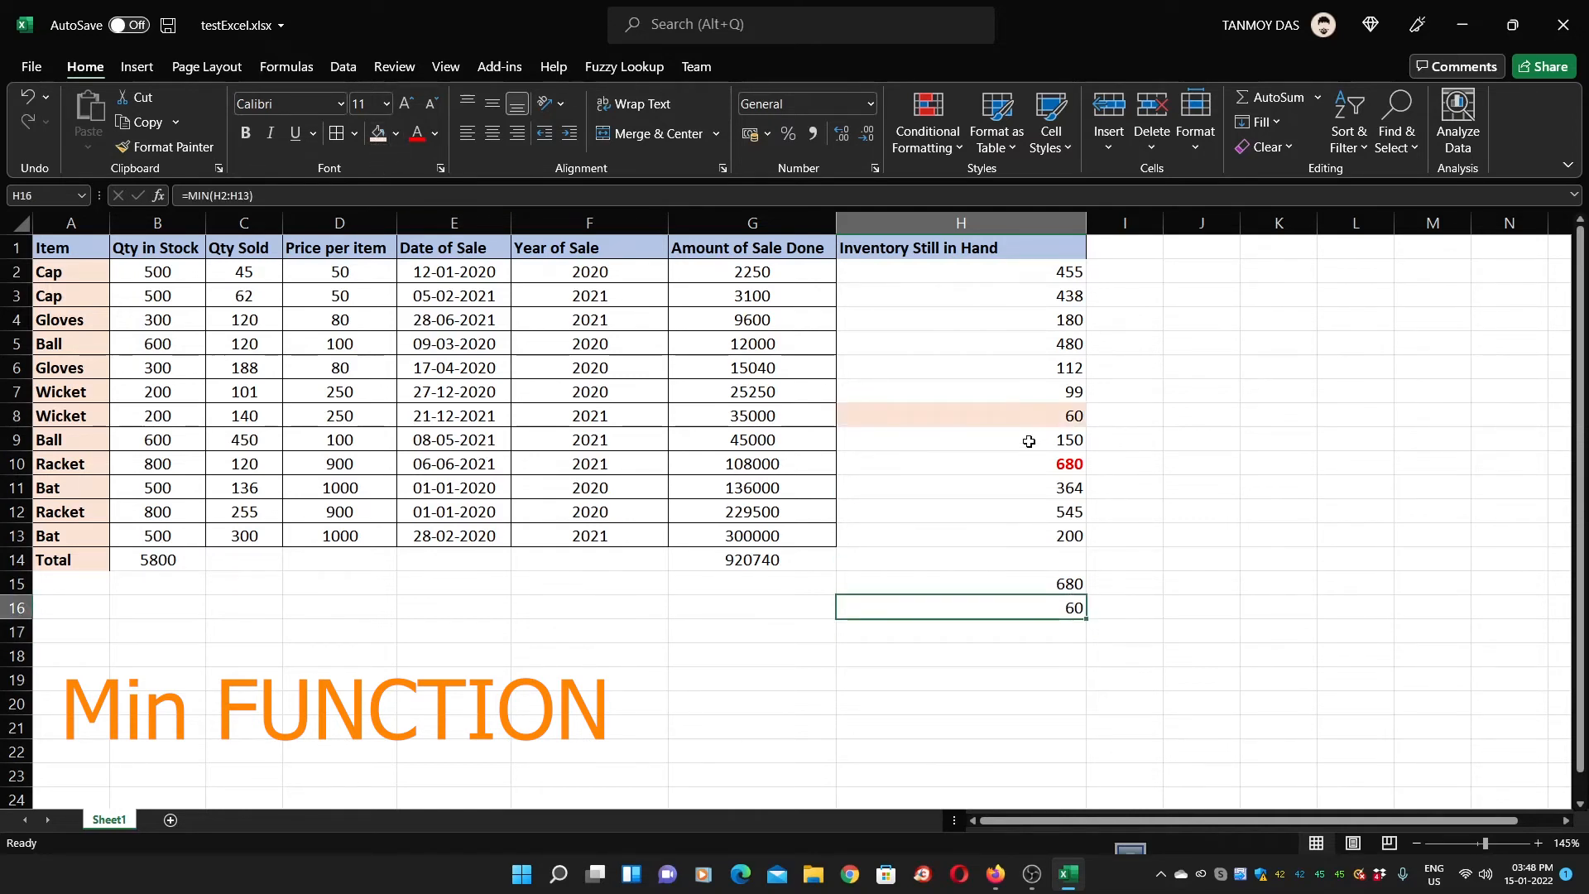
pyautogui.click(1057, 631)
pyautogui.moveTo(1058, 586); pyautogui.dragTo(1056, 606)
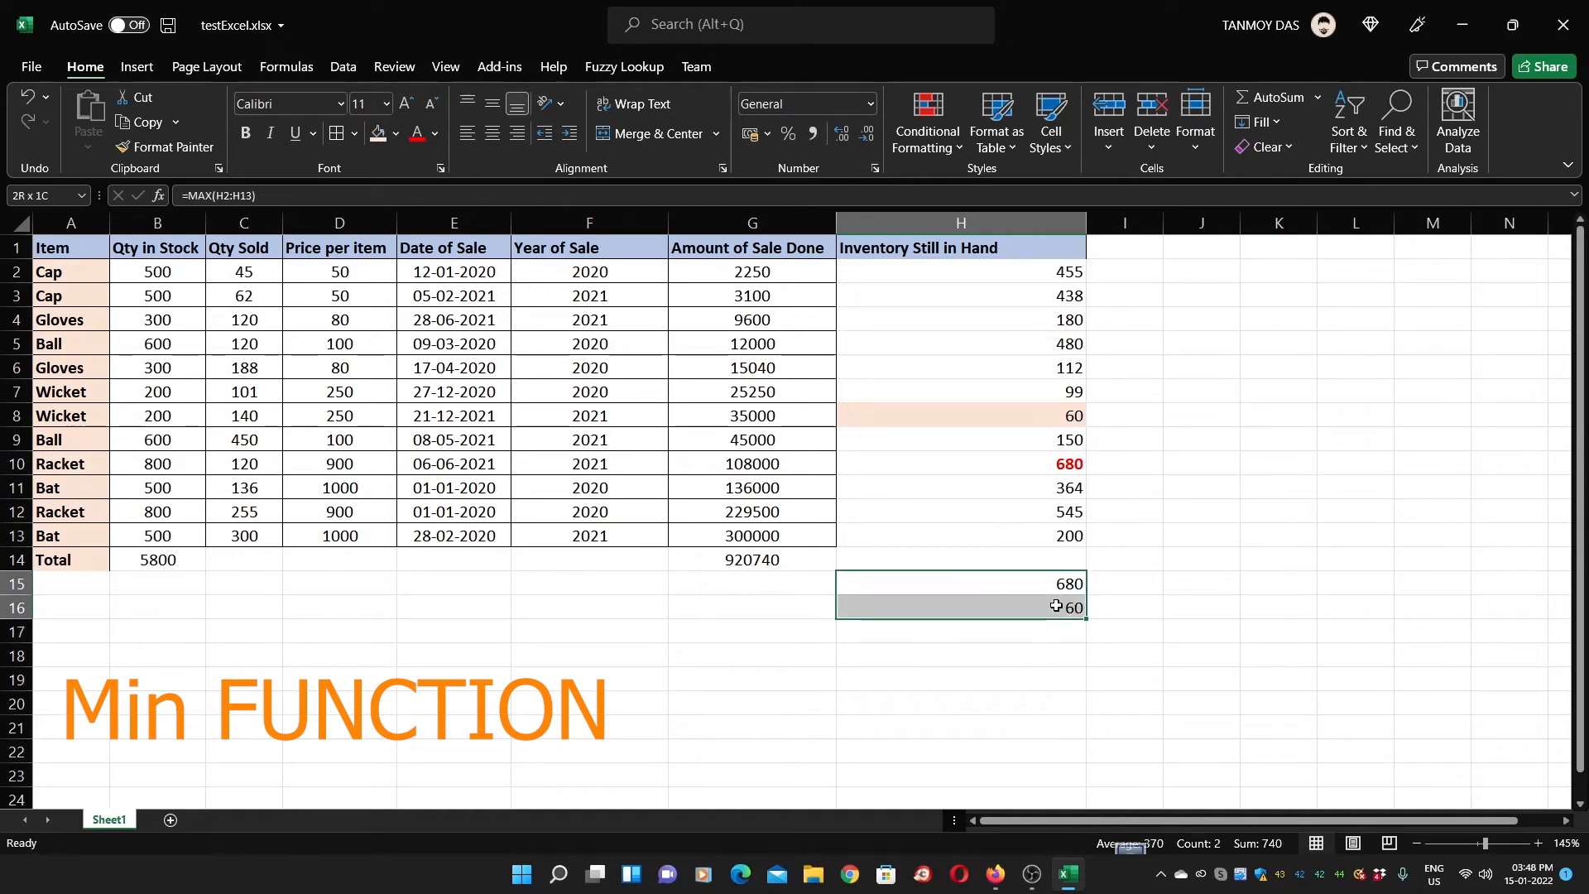
pyautogui.click(1011, 648)
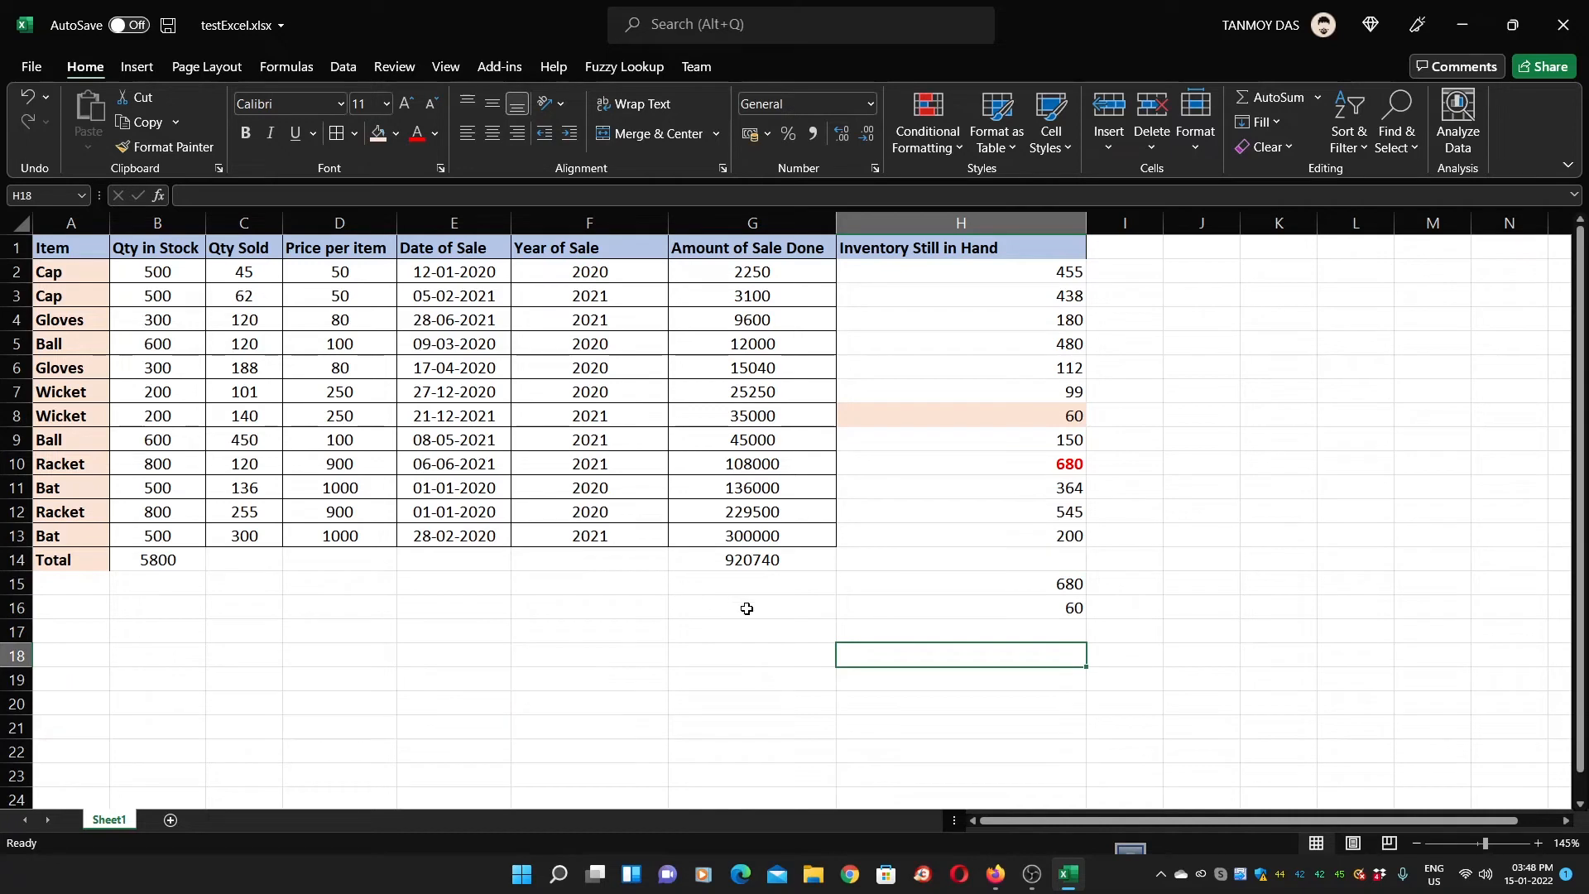
pyautogui.click(750, 564)
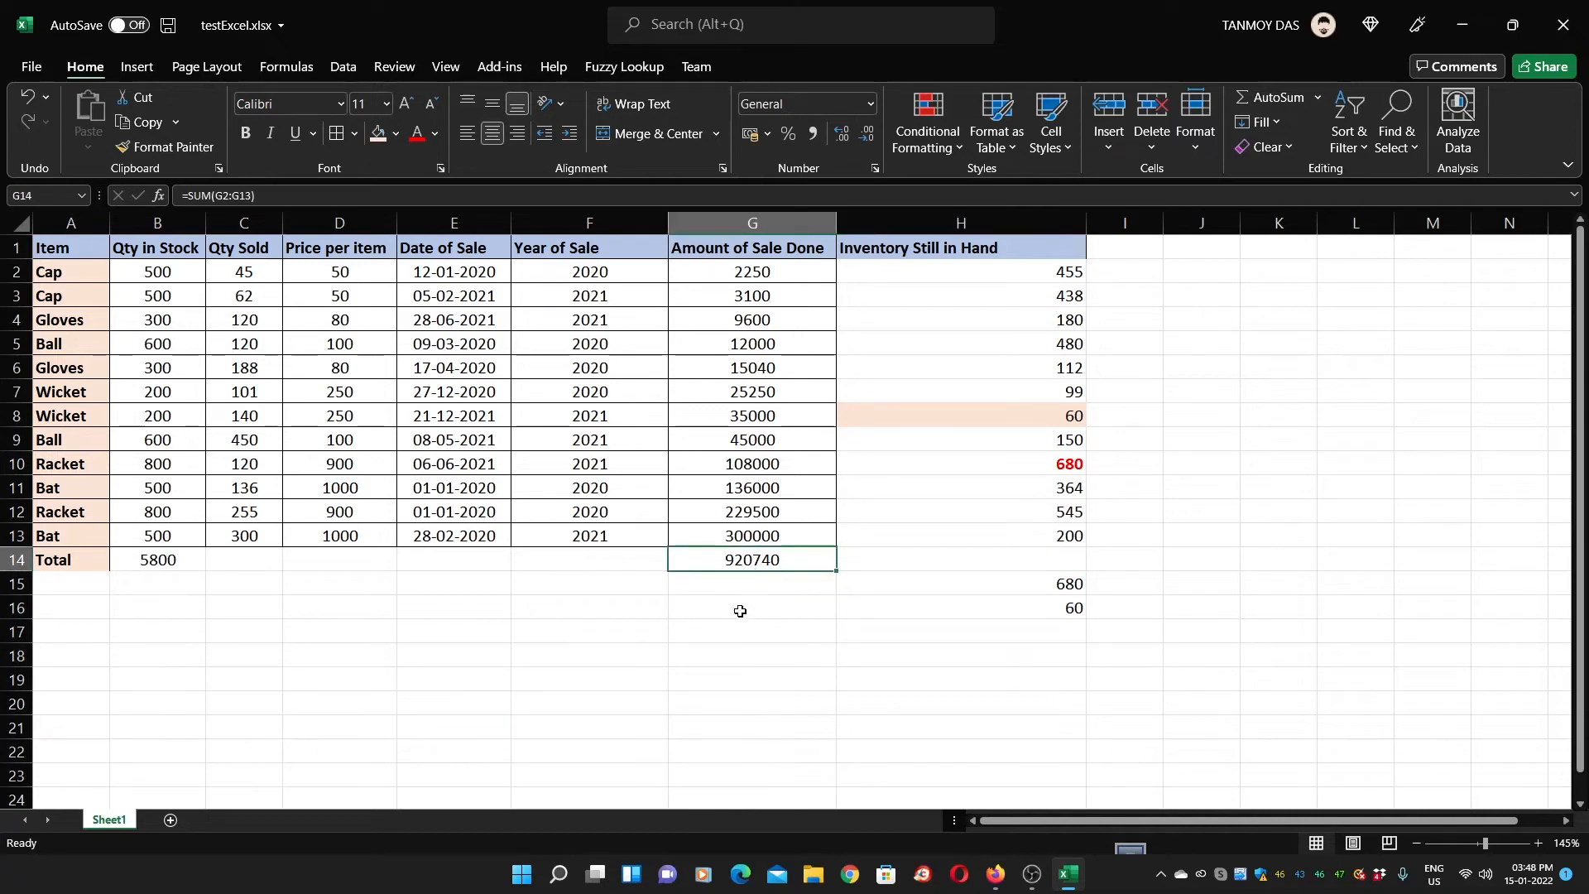
pyautogui.click(732, 609)
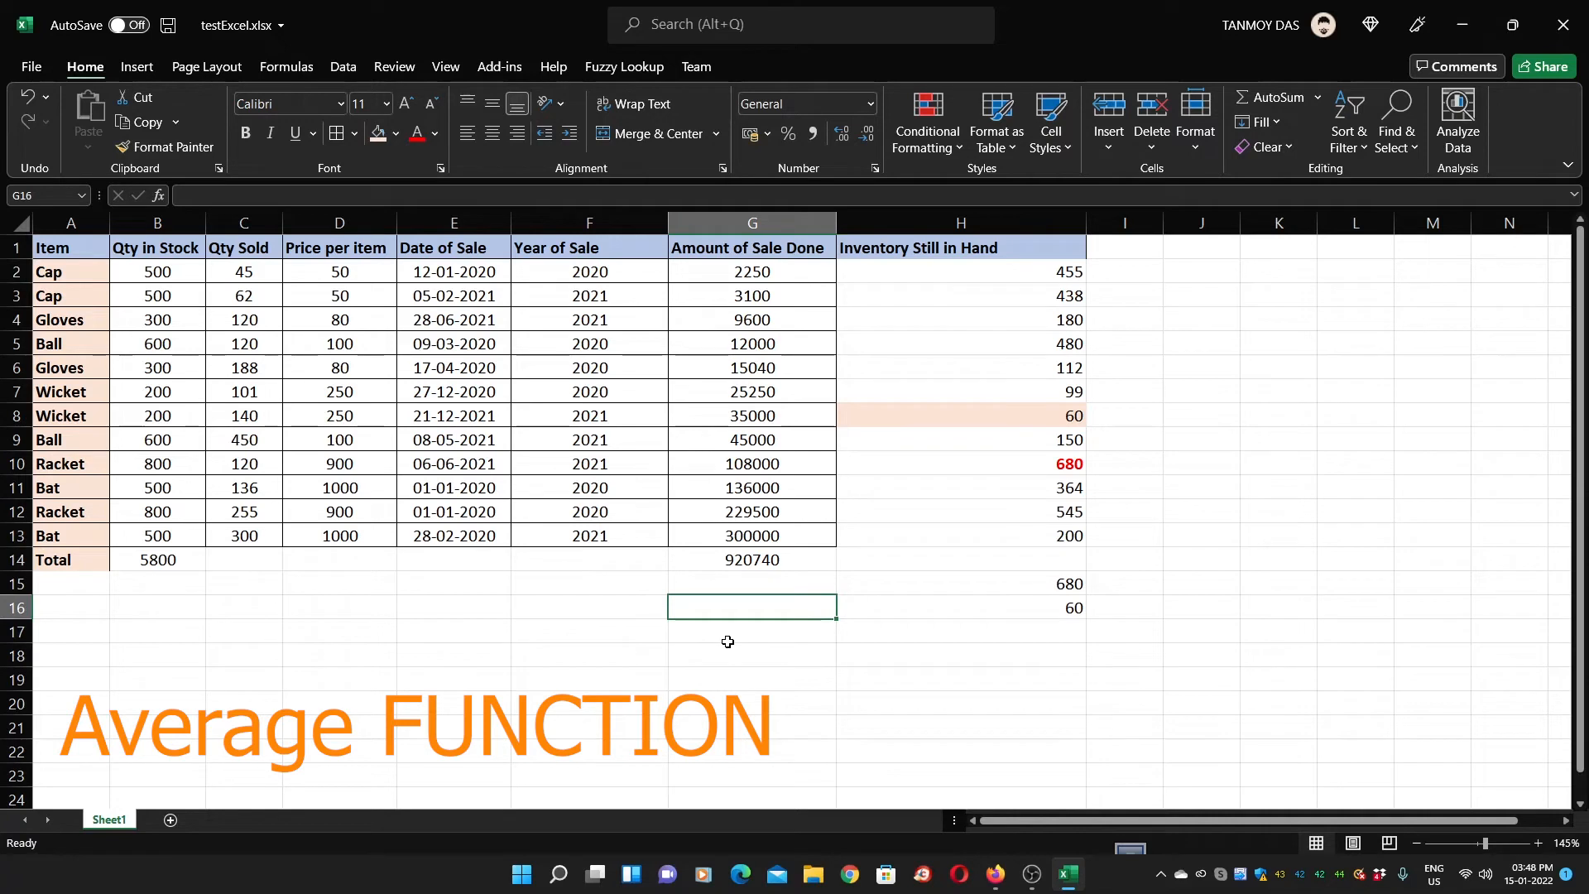
# Enter =AVERAGE(G2:G13) in G16, returning 76728.33333
pyautogui.write('=AVA')
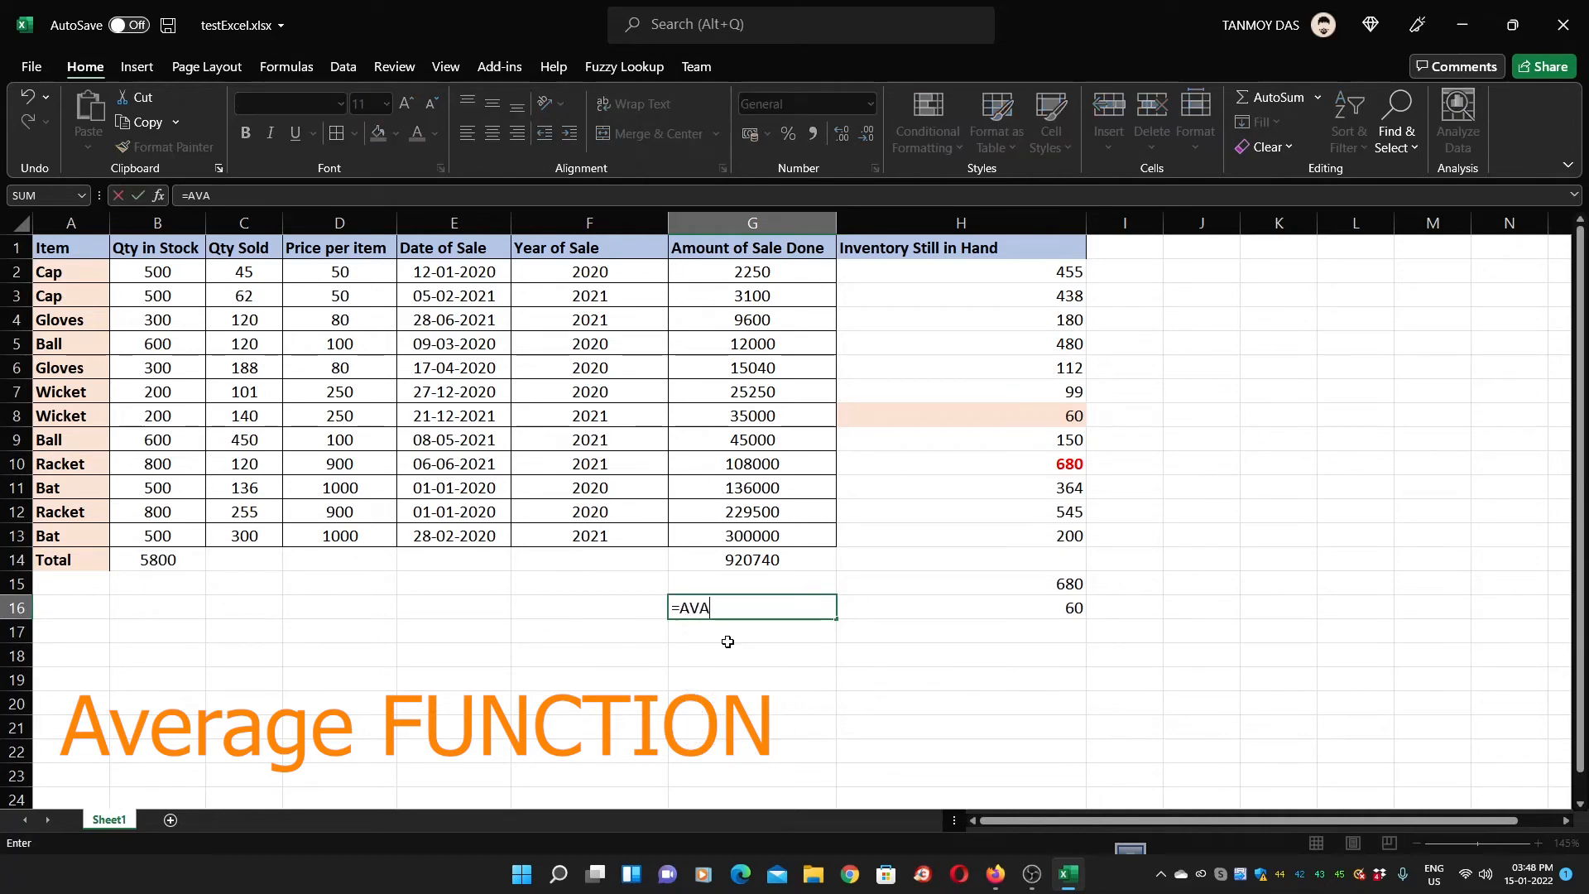
pyautogui.press('BackSpace')
pyautogui.write('ERAGE')
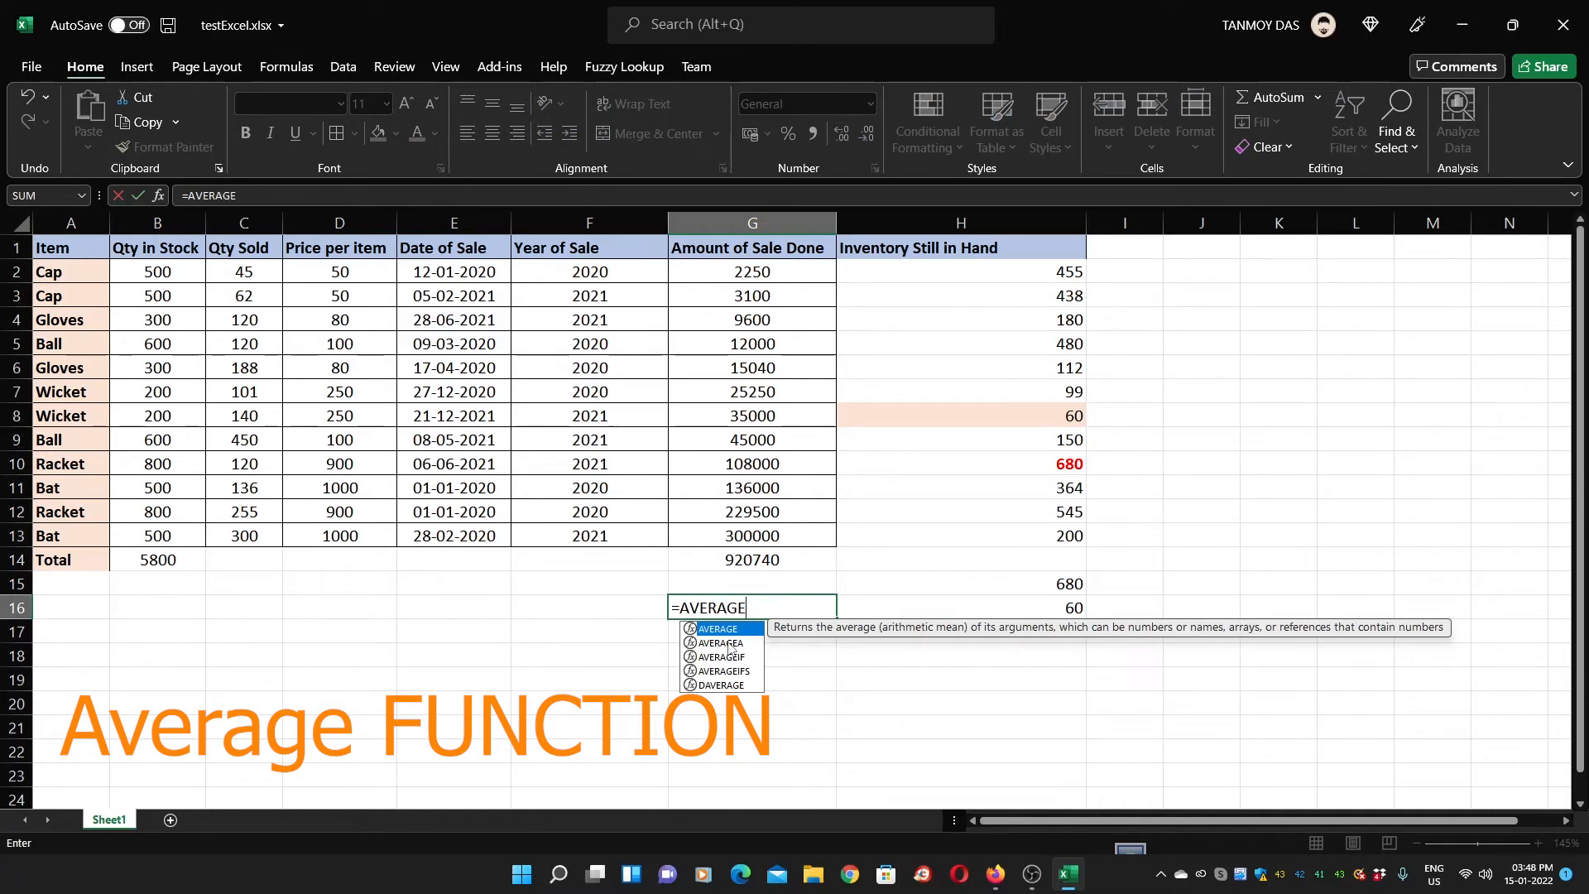
pyautogui.write('(')
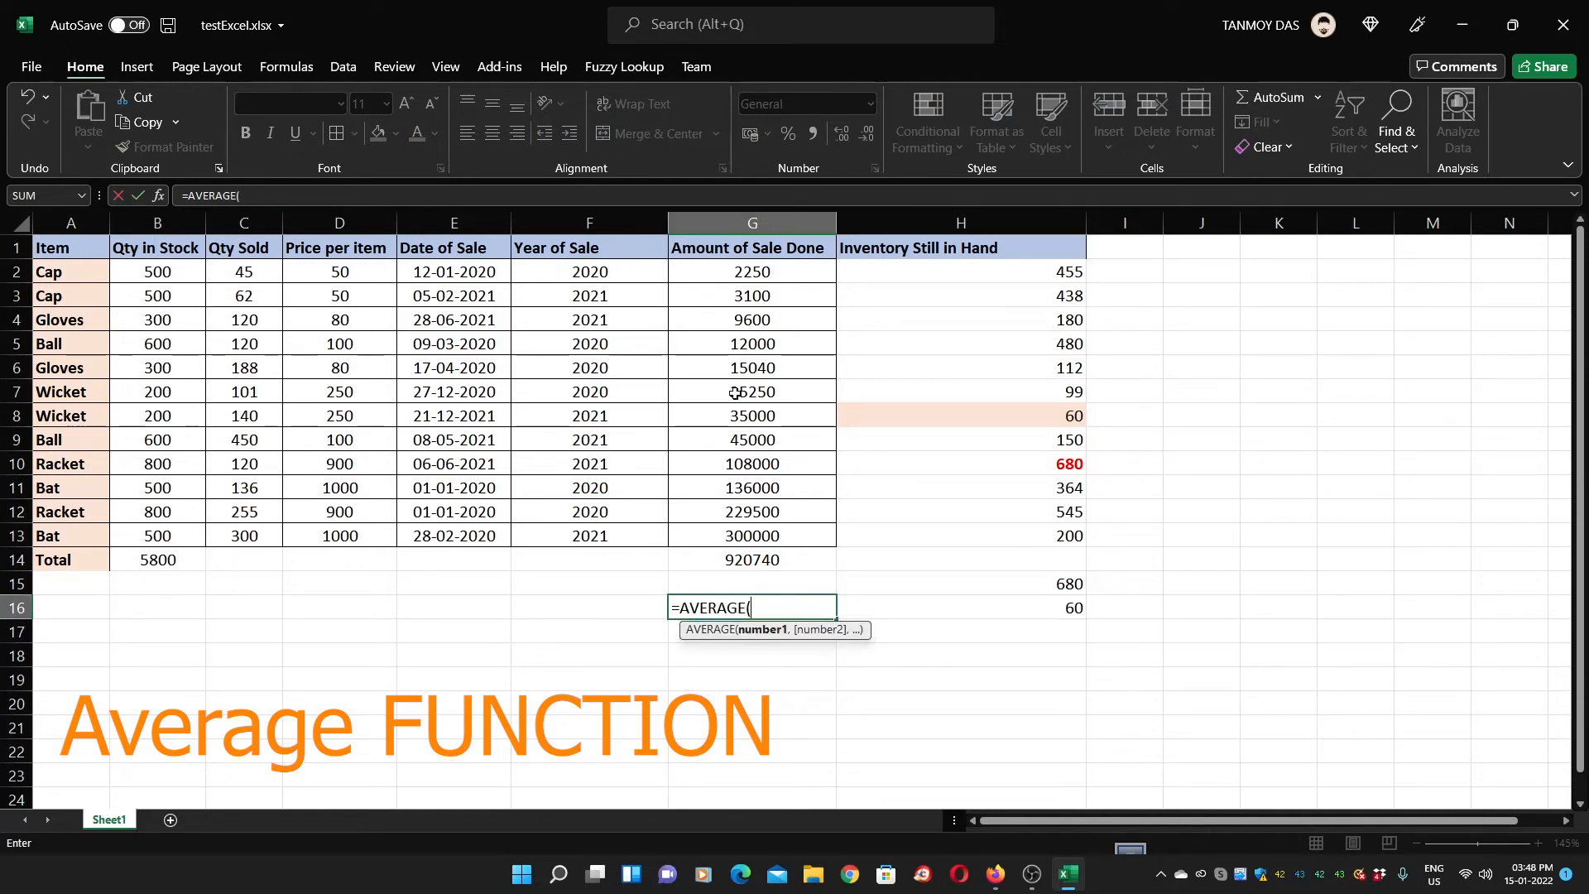
pyautogui.moveTo(747, 273); pyautogui.dragTo(769, 534)
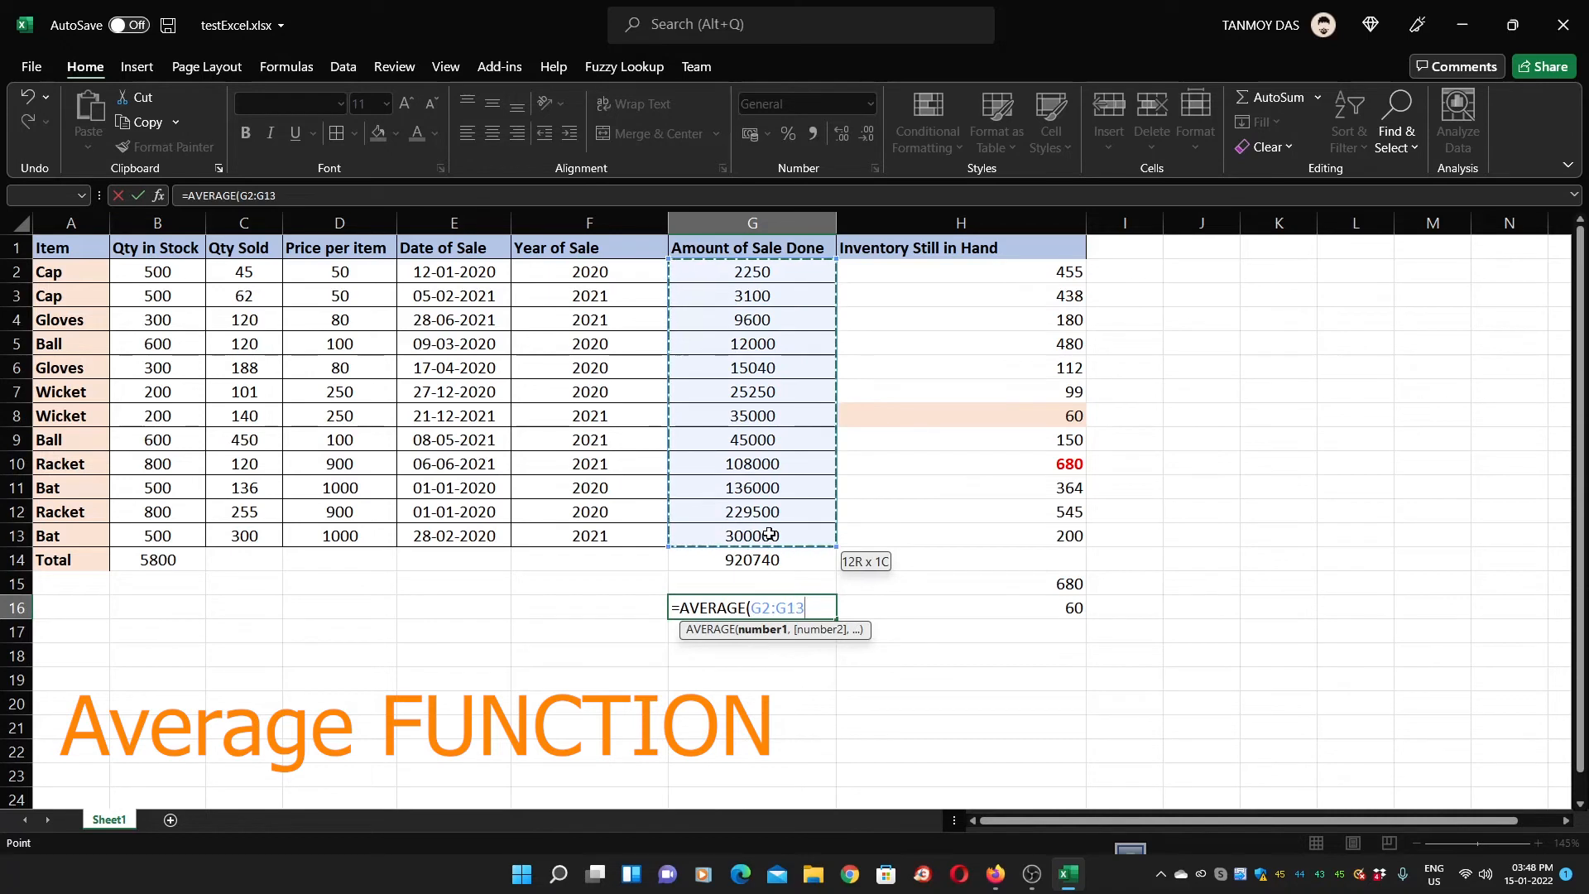
pyautogui.write(')')
pyautogui.press('Return')
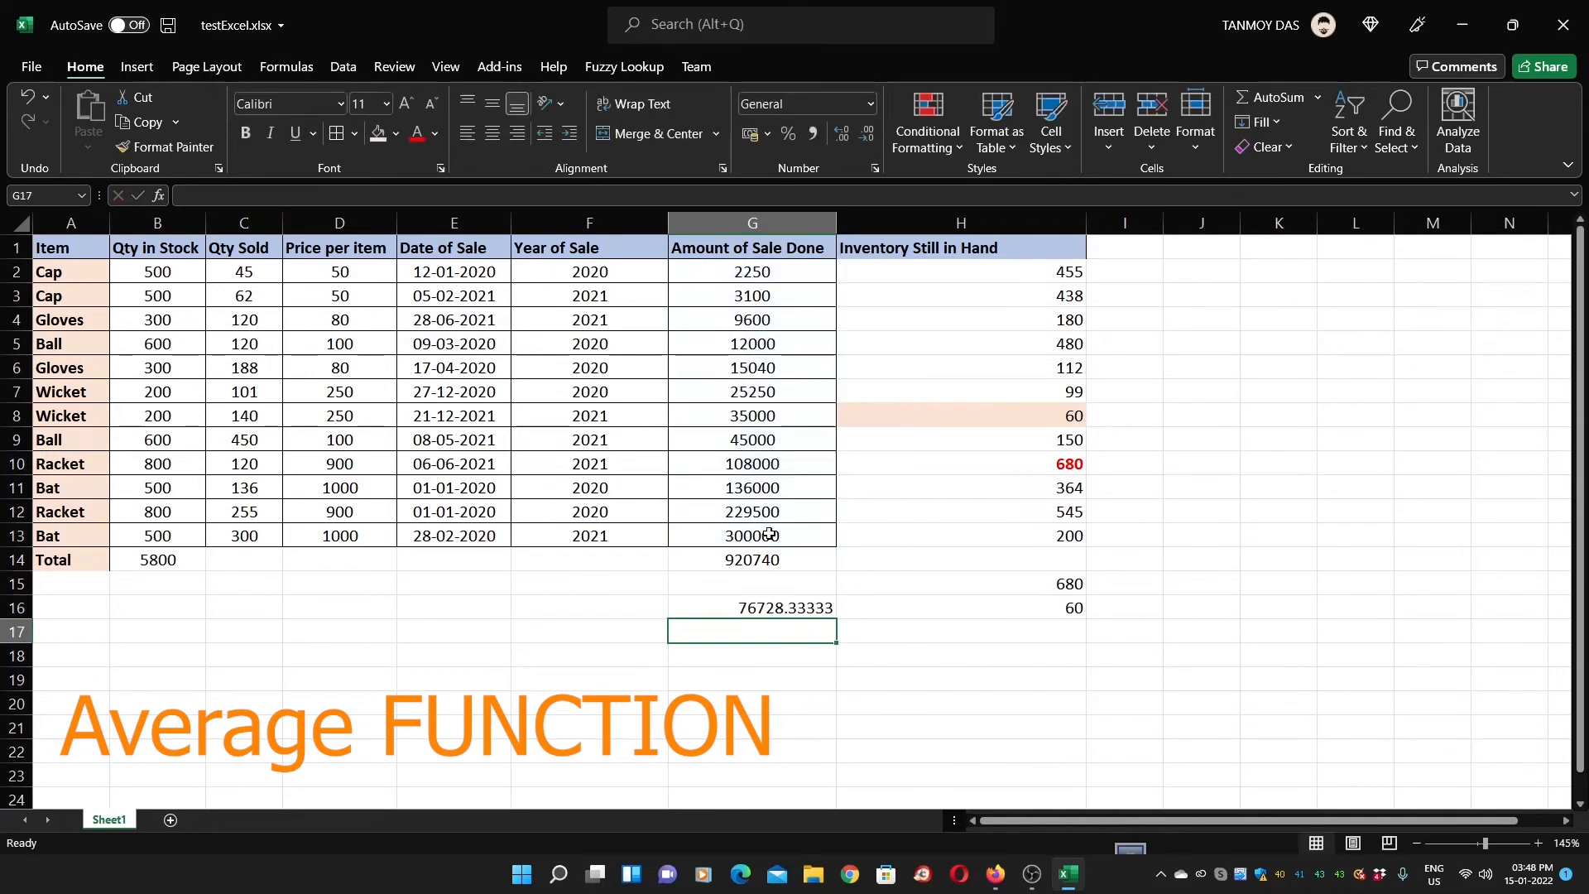
pyautogui.press('Up')
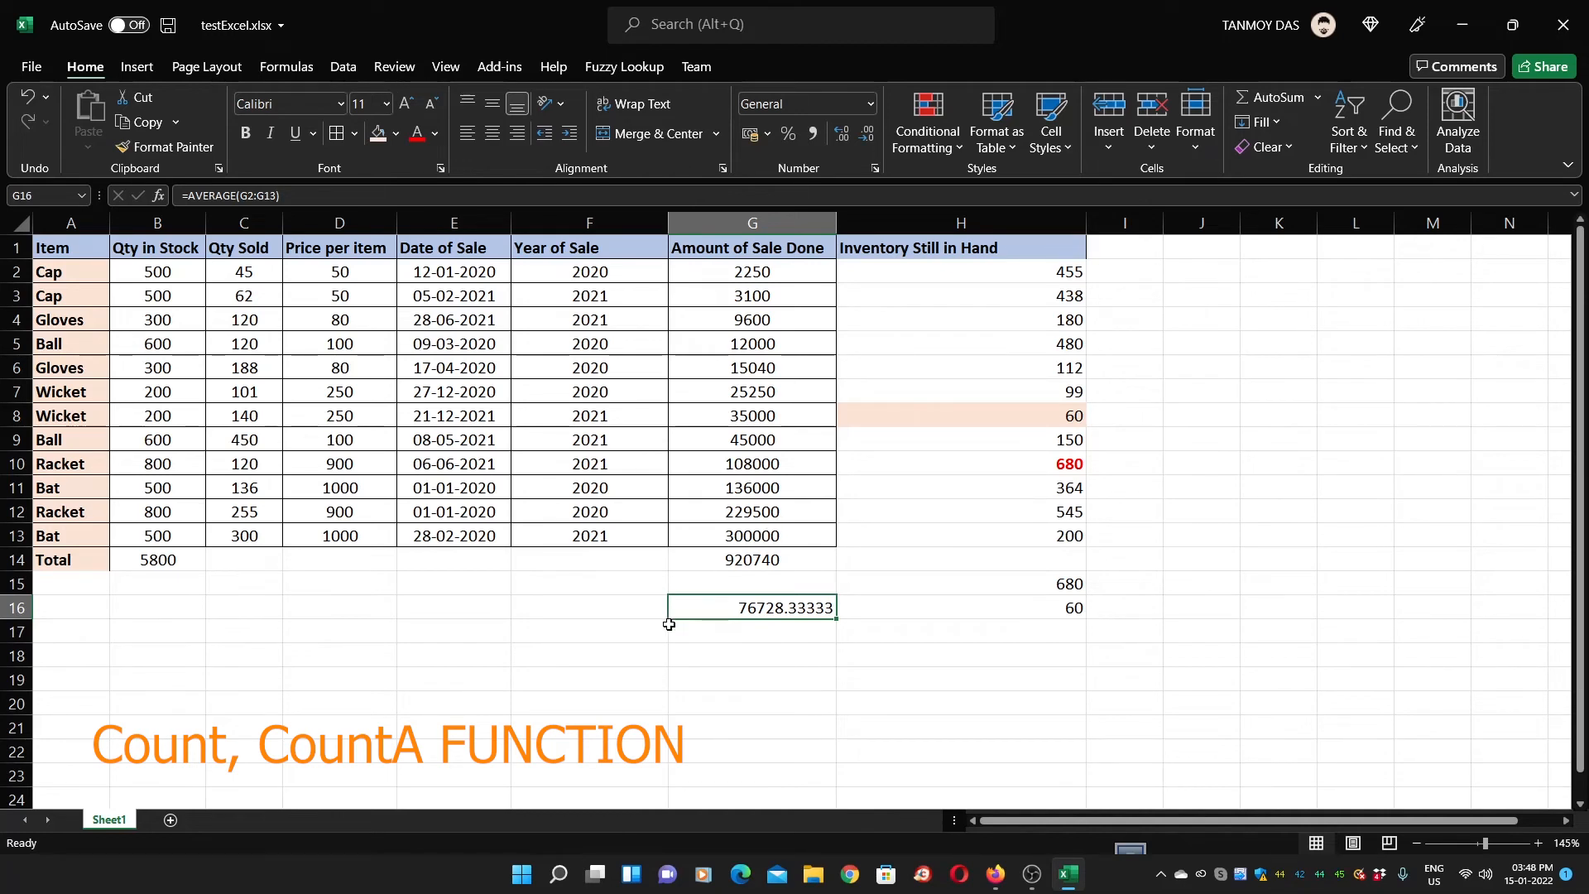
# Enter =COUNT(G2:G13) in G18 to count the 12 sale amounts
pyautogui.click(725, 264)
pyautogui.moveTo(725, 266); pyautogui.dragTo(761, 534)
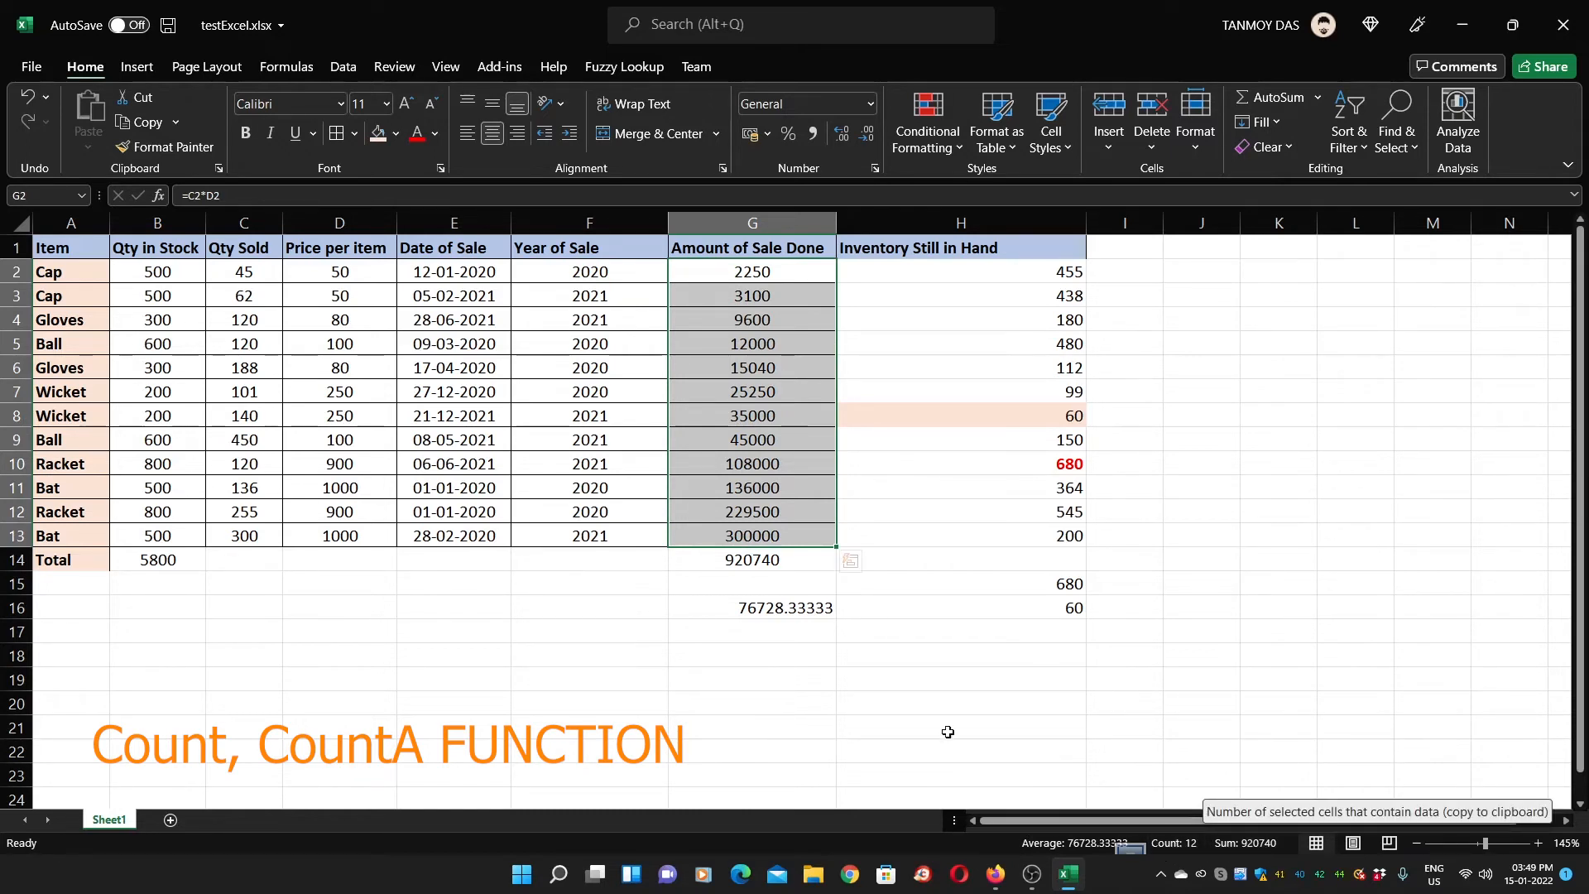
pyautogui.click(725, 657)
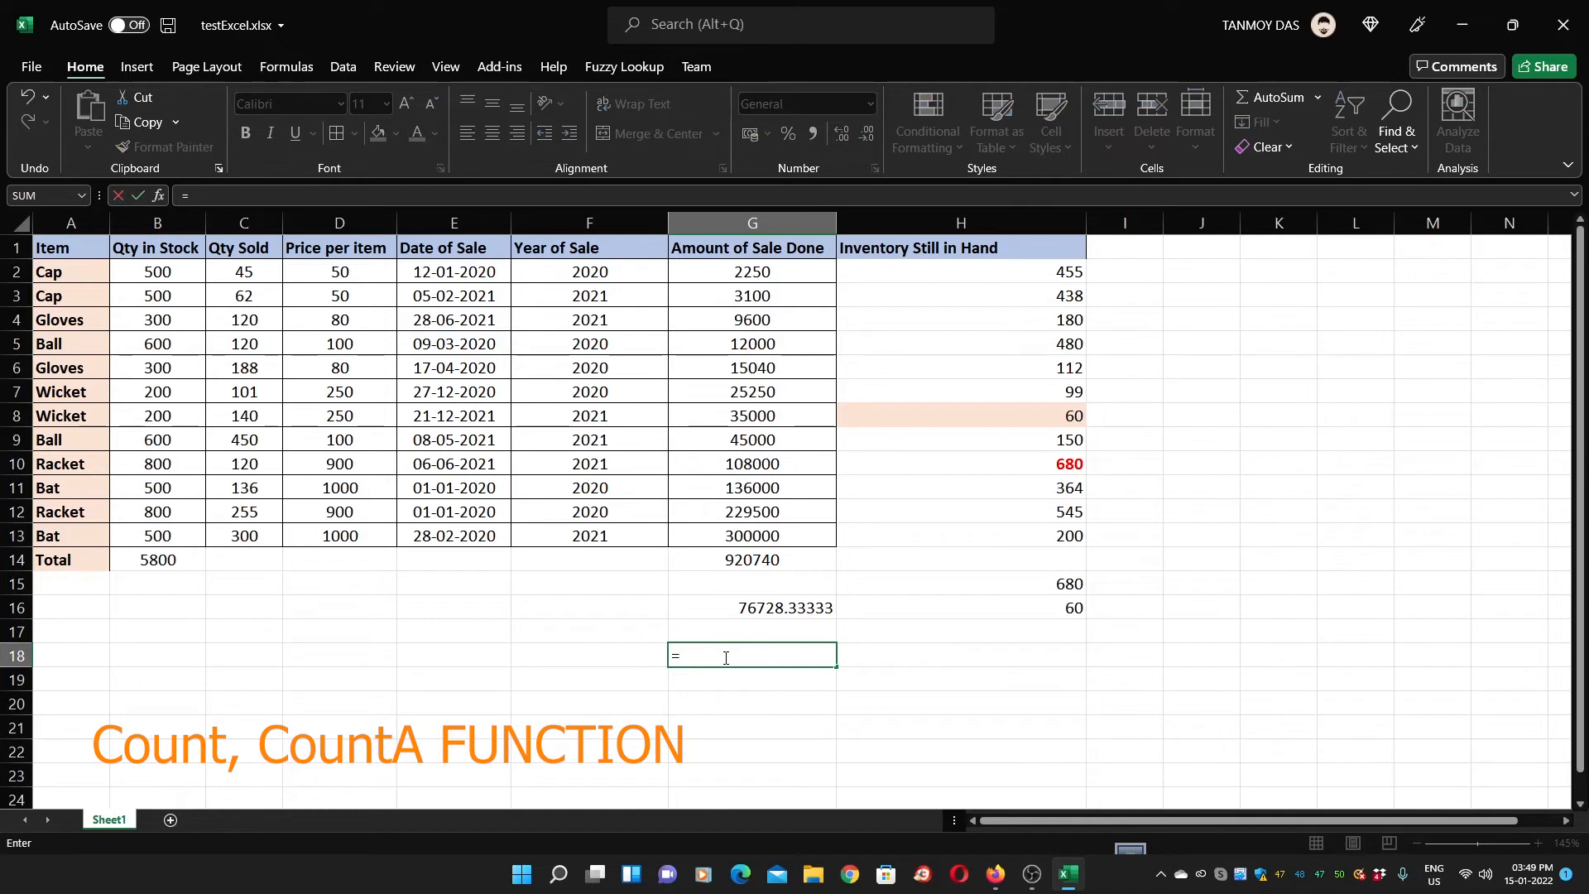
pyautogui.write('count(')
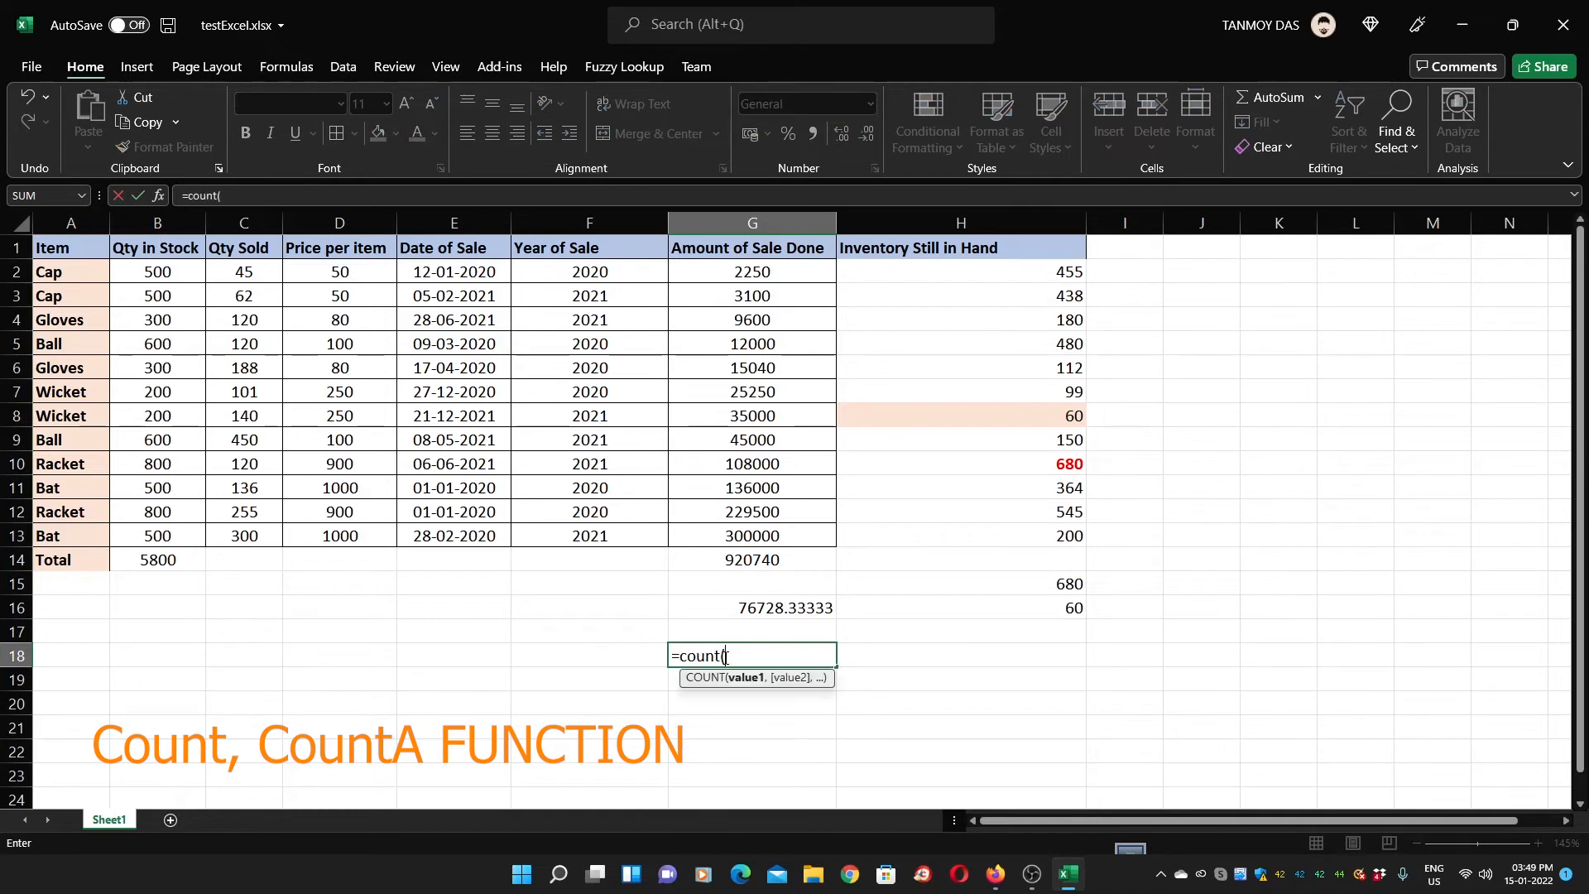
pyautogui.moveTo(732, 271); pyautogui.dragTo(775, 534)
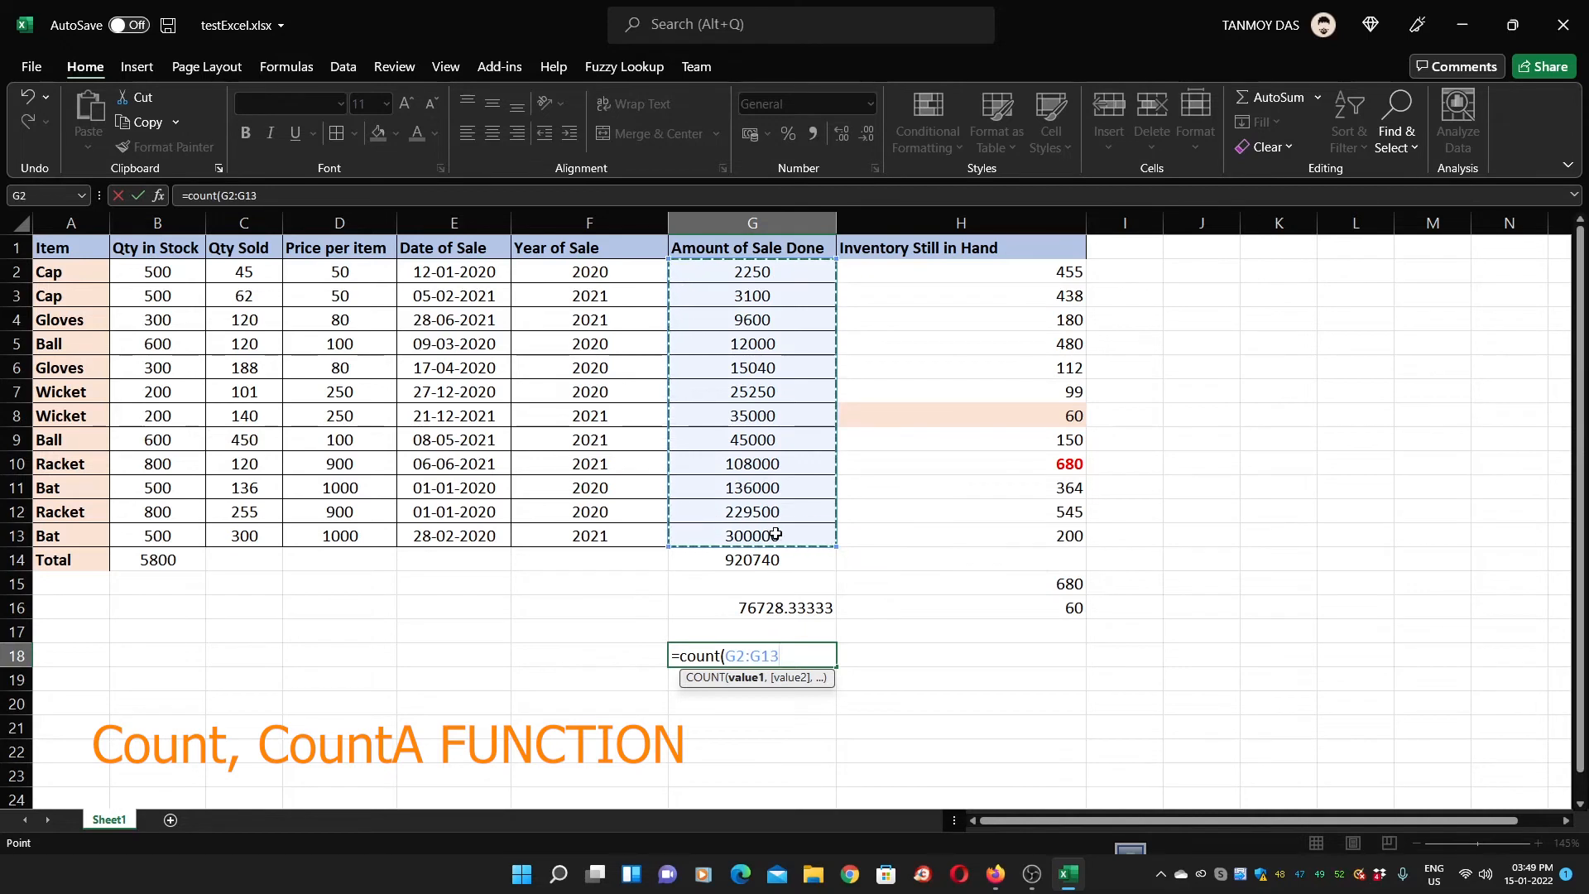
pyautogui.press('Return')
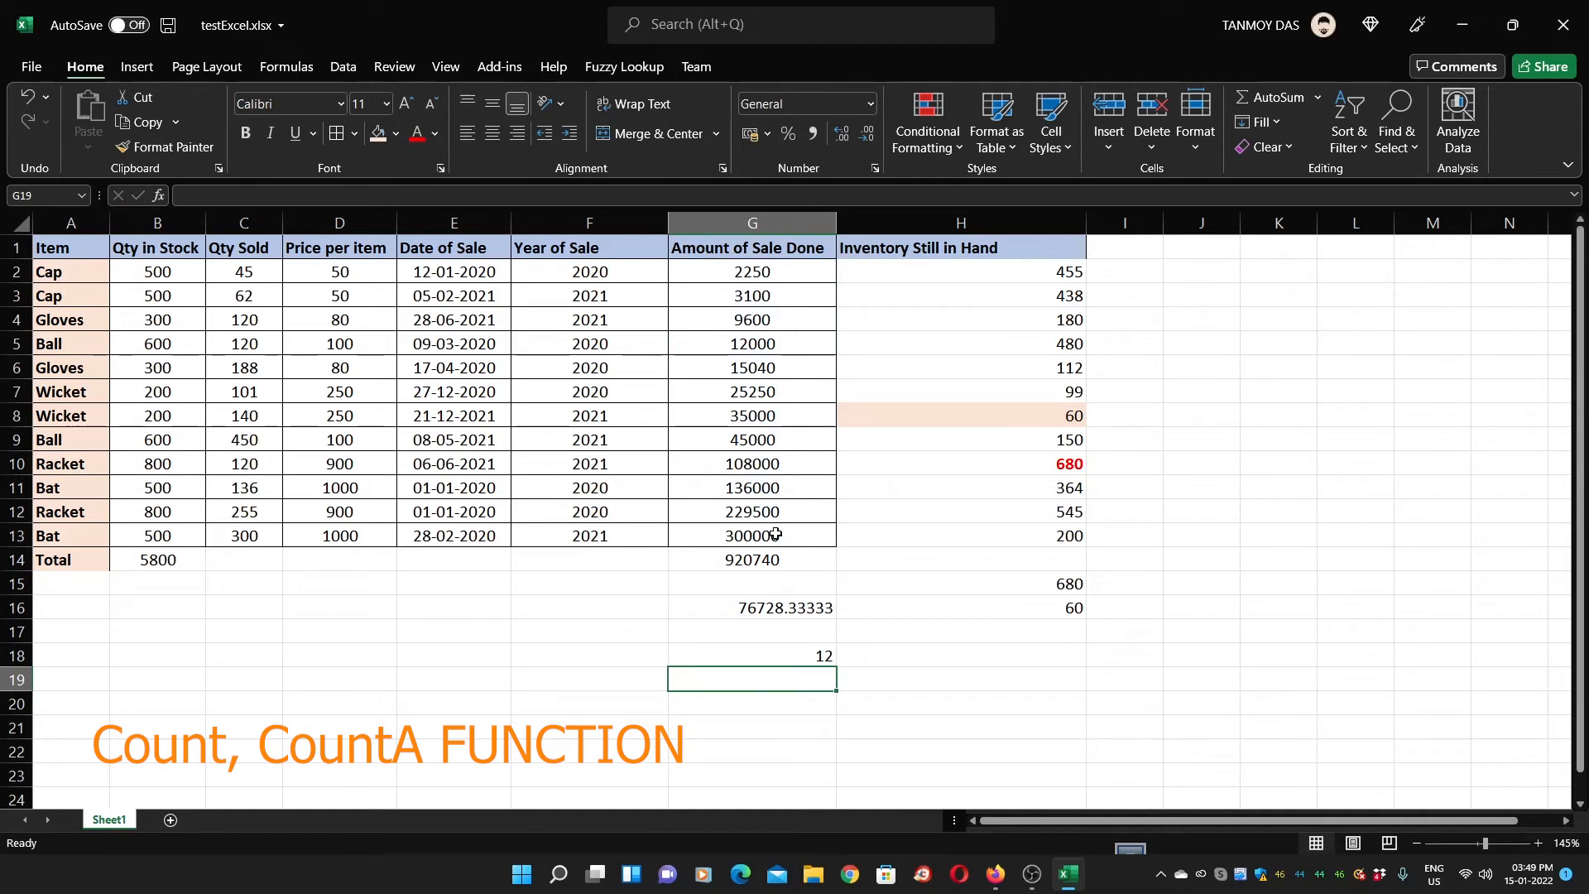
# Clear G9's 45000 sale amount, compare the G18 count, then undo to restore it
pyautogui.click(775, 439)
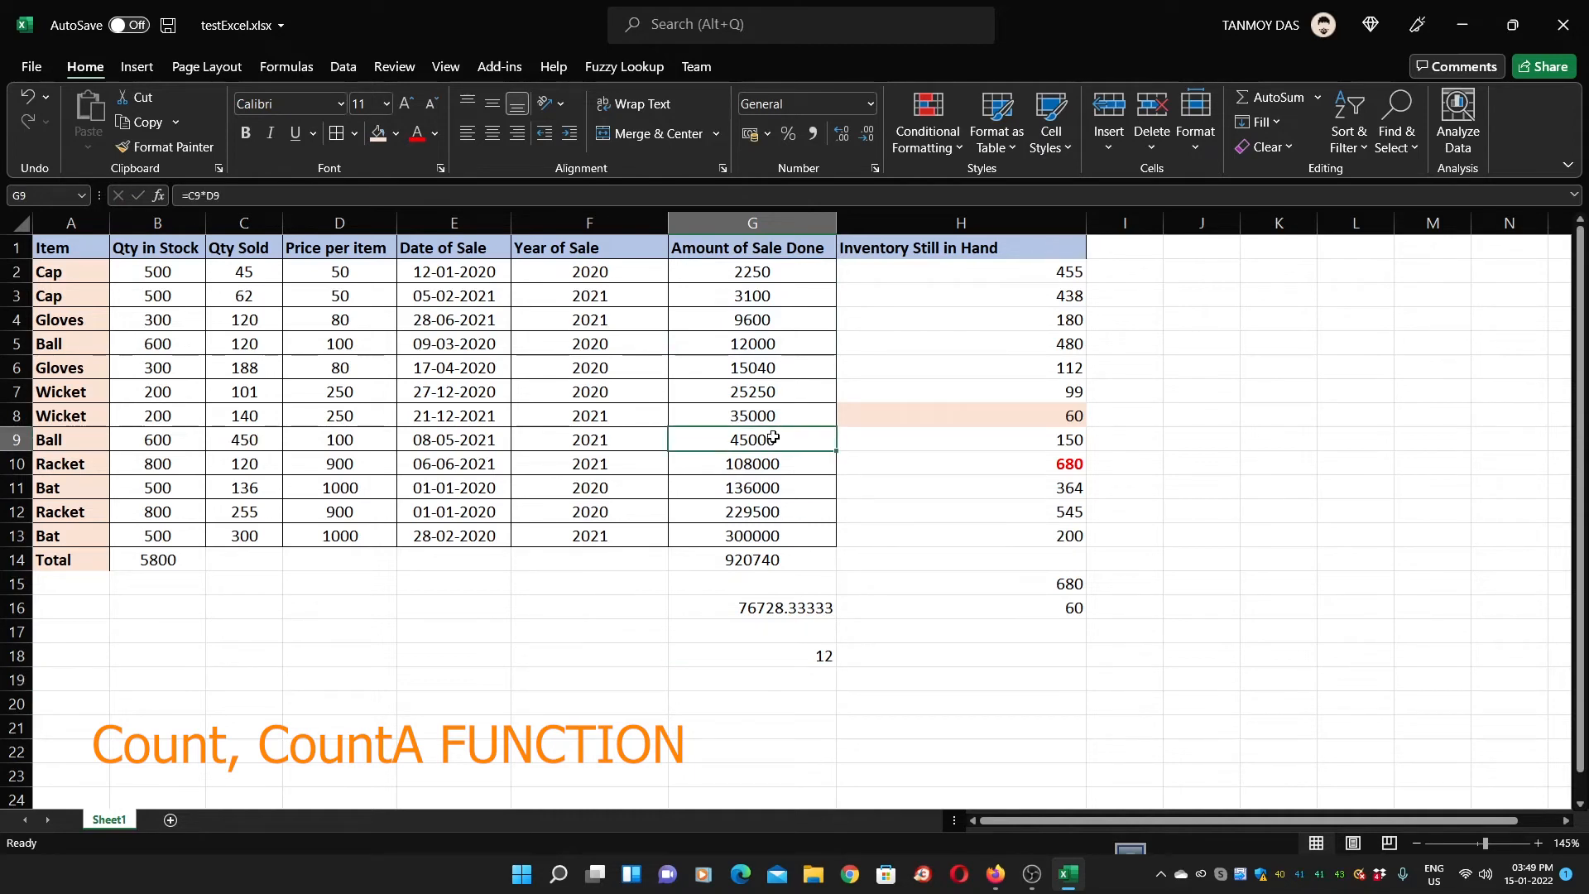
pyautogui.press('Delete')
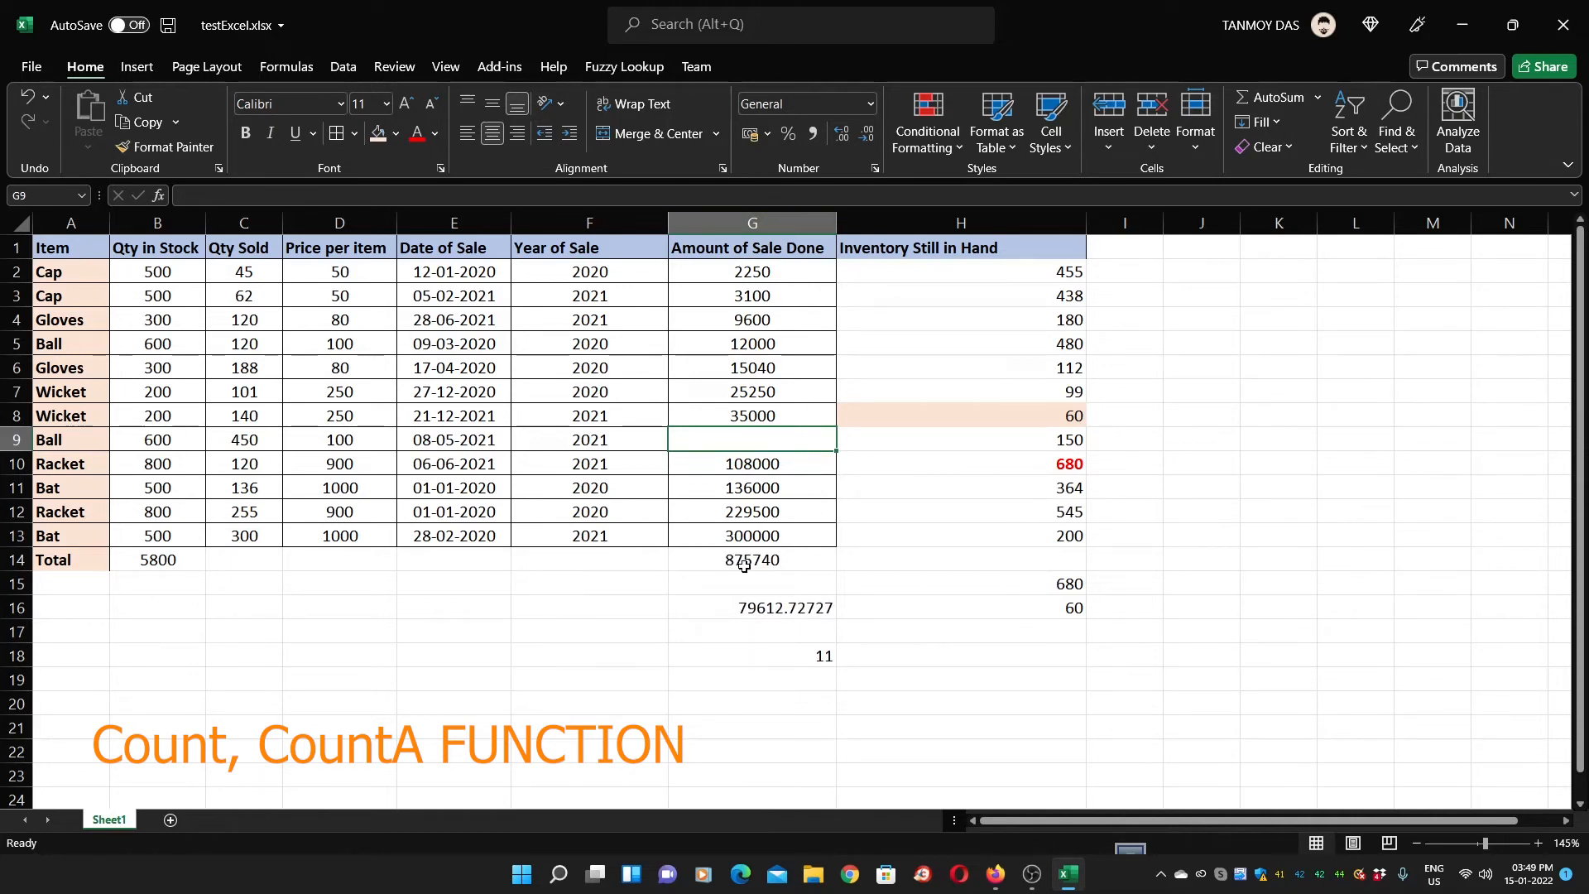
pyautogui.moveTo(759, 265); pyautogui.dragTo(757, 532)
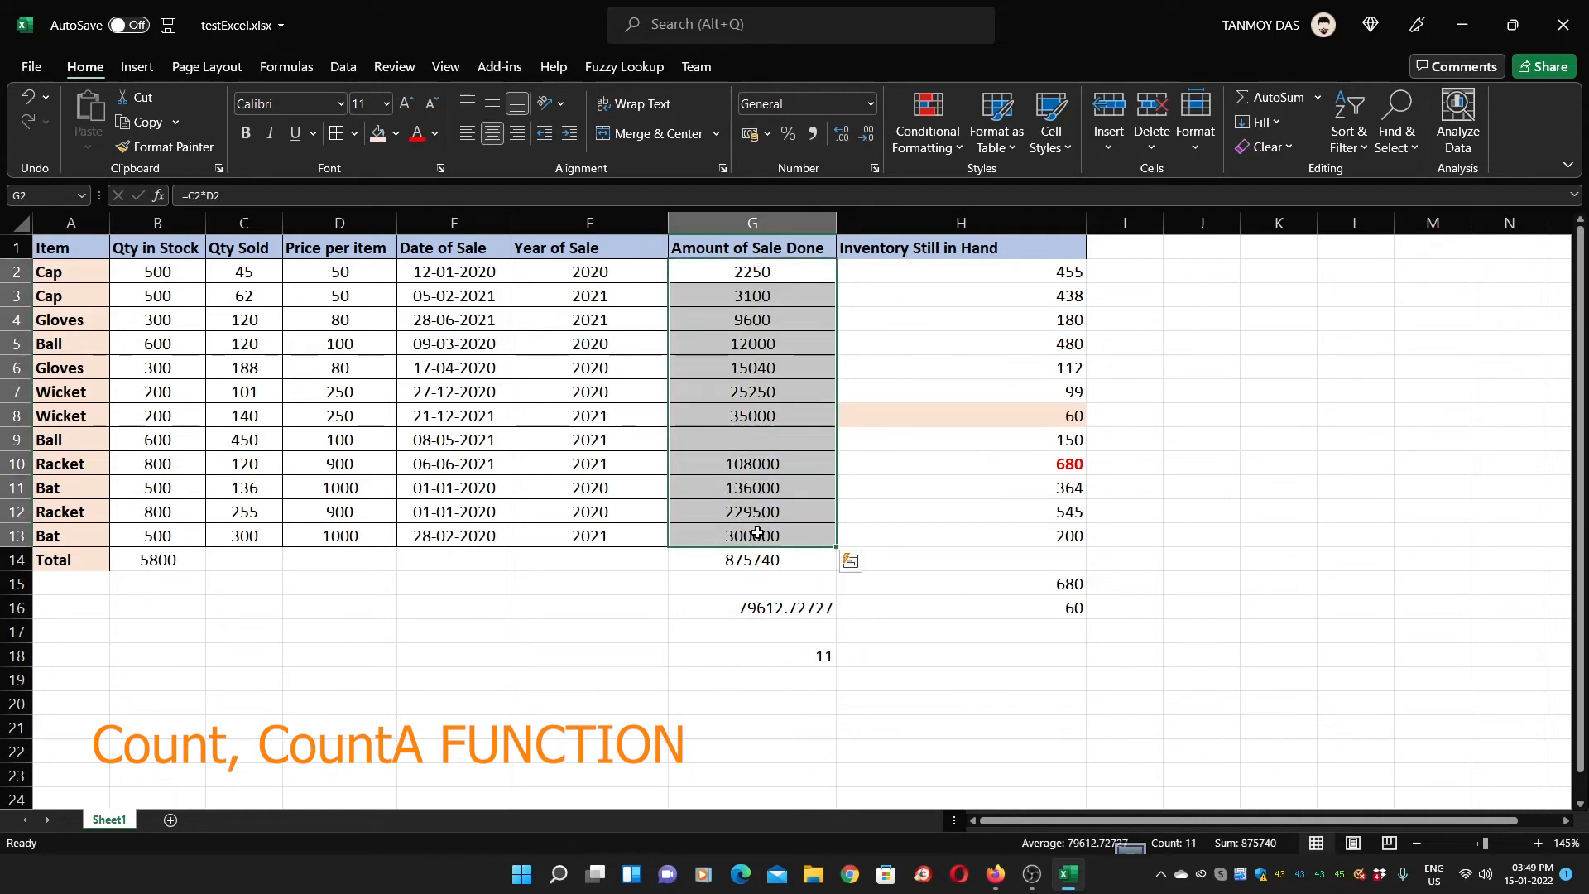
pyautogui.click(761, 439)
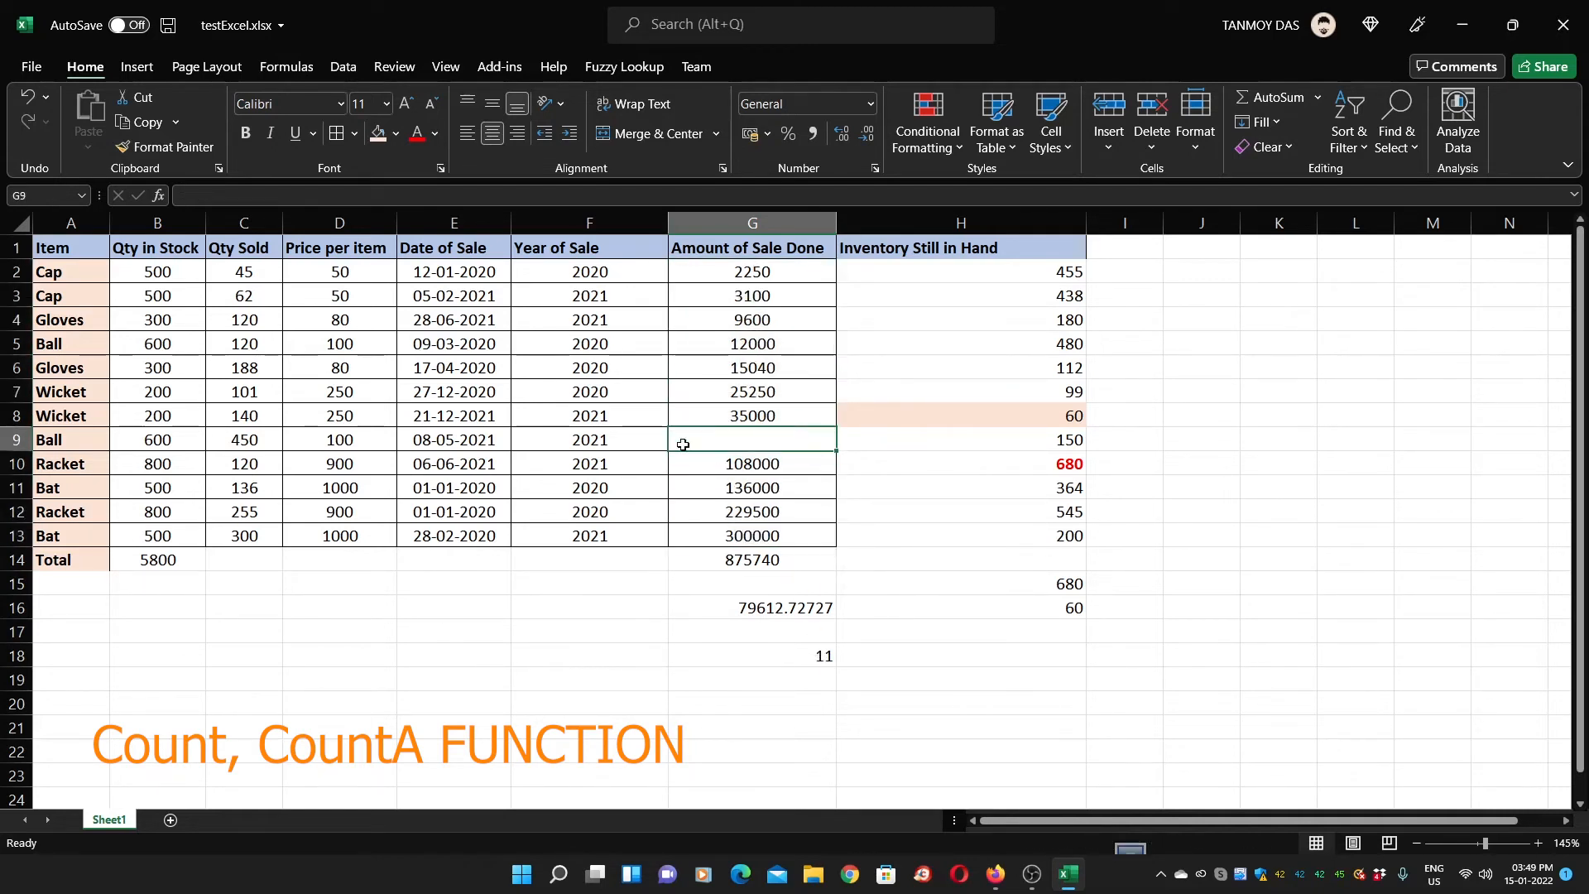
pyautogui.click(790, 659)
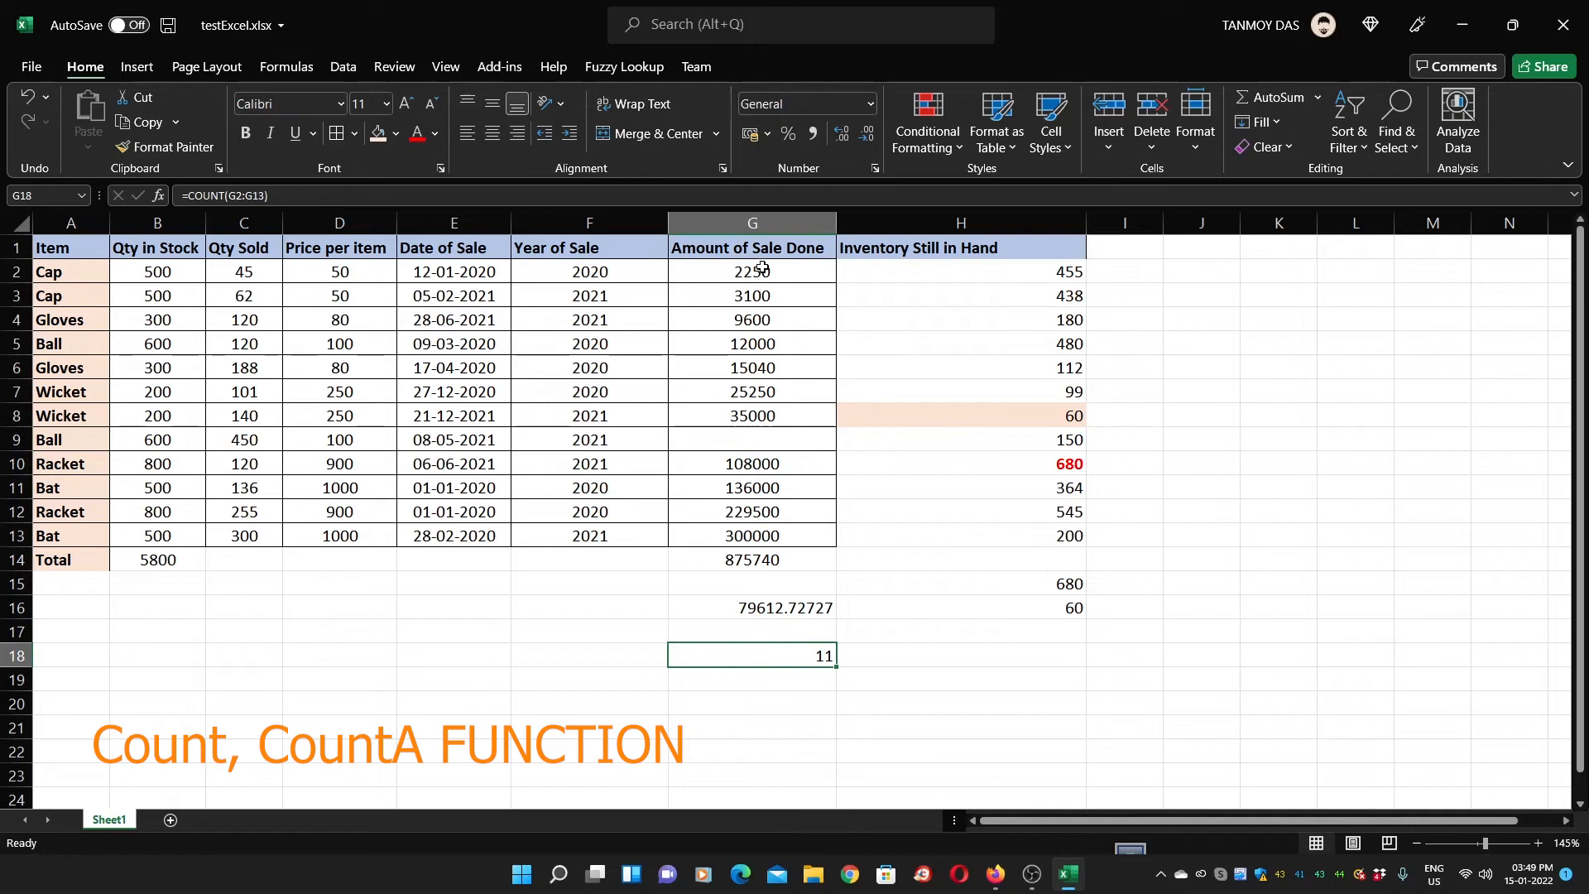
pyautogui.click(770, 441)
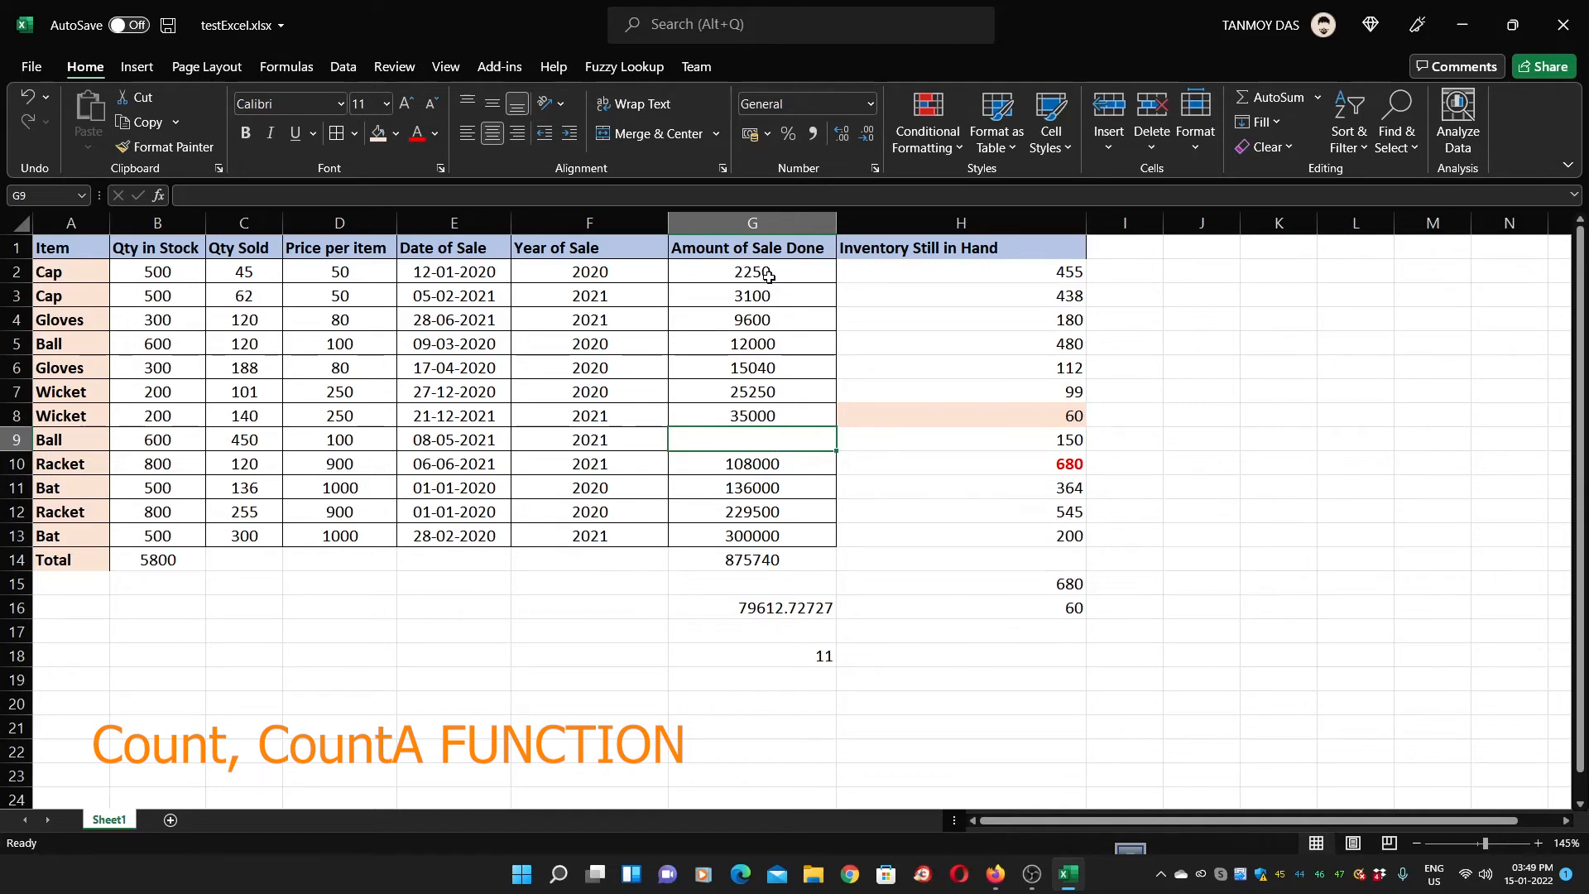
pyautogui.click(815, 651)
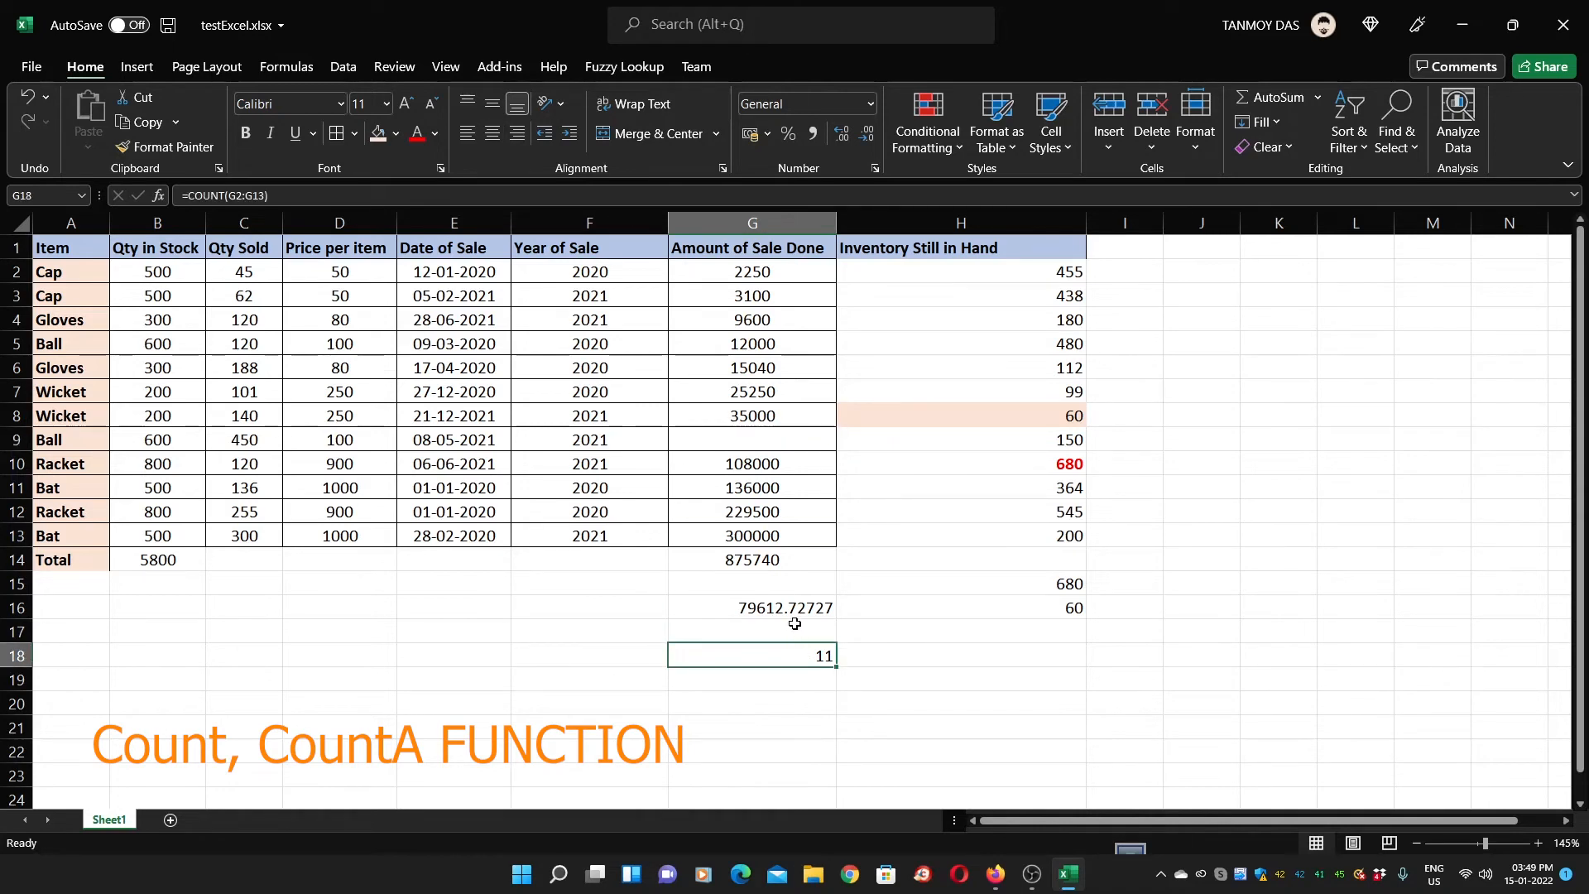
pyautogui.click(755, 438)
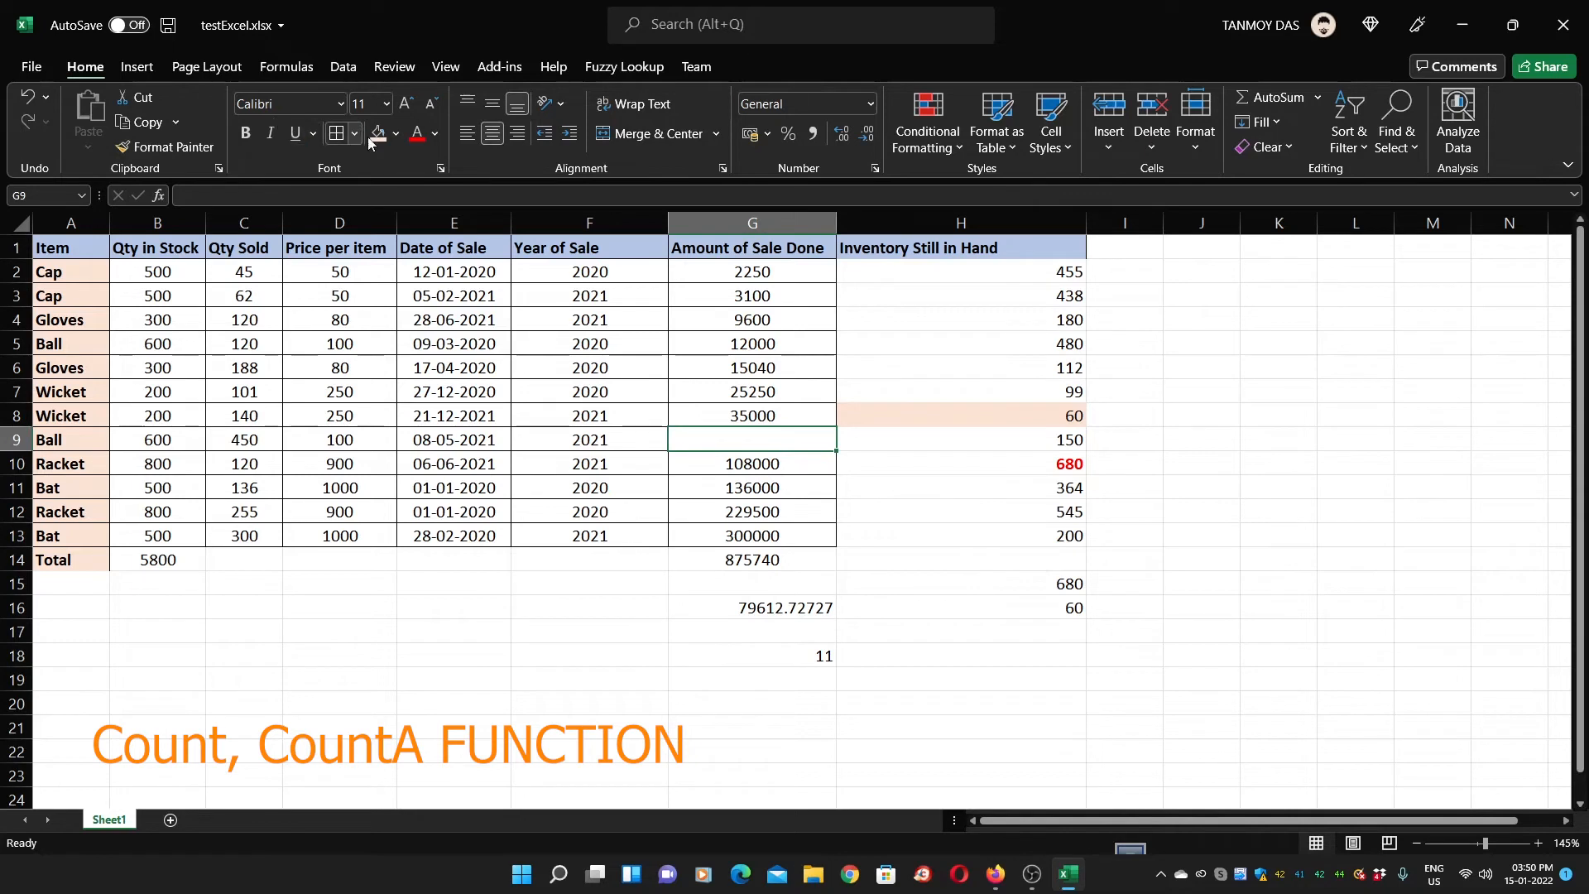
pyautogui.click(37, 99)
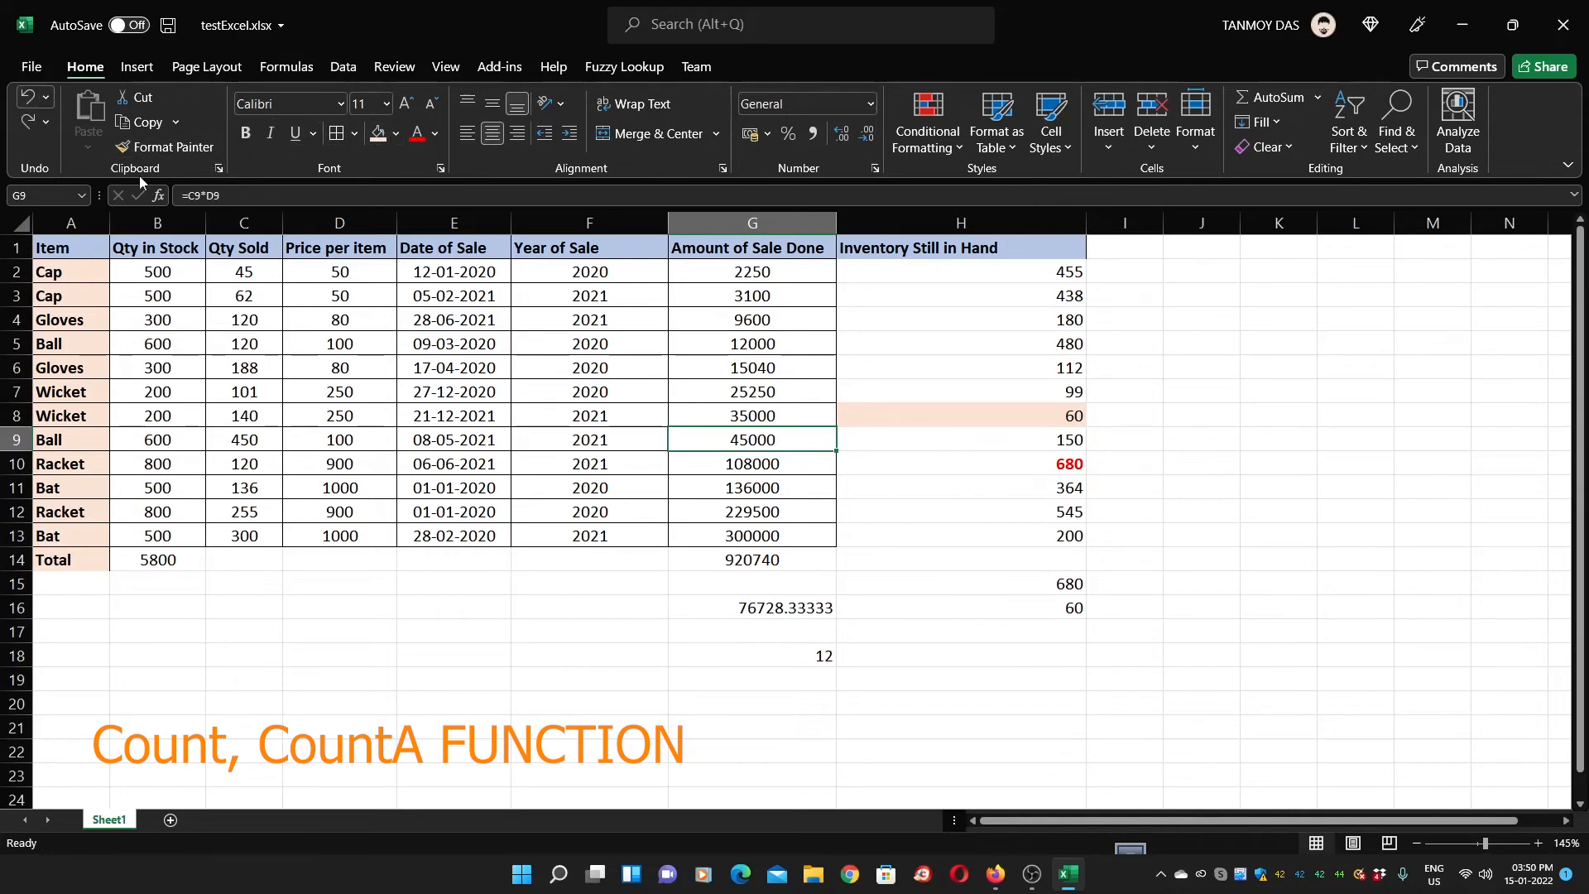
pyautogui.click(770, 656)
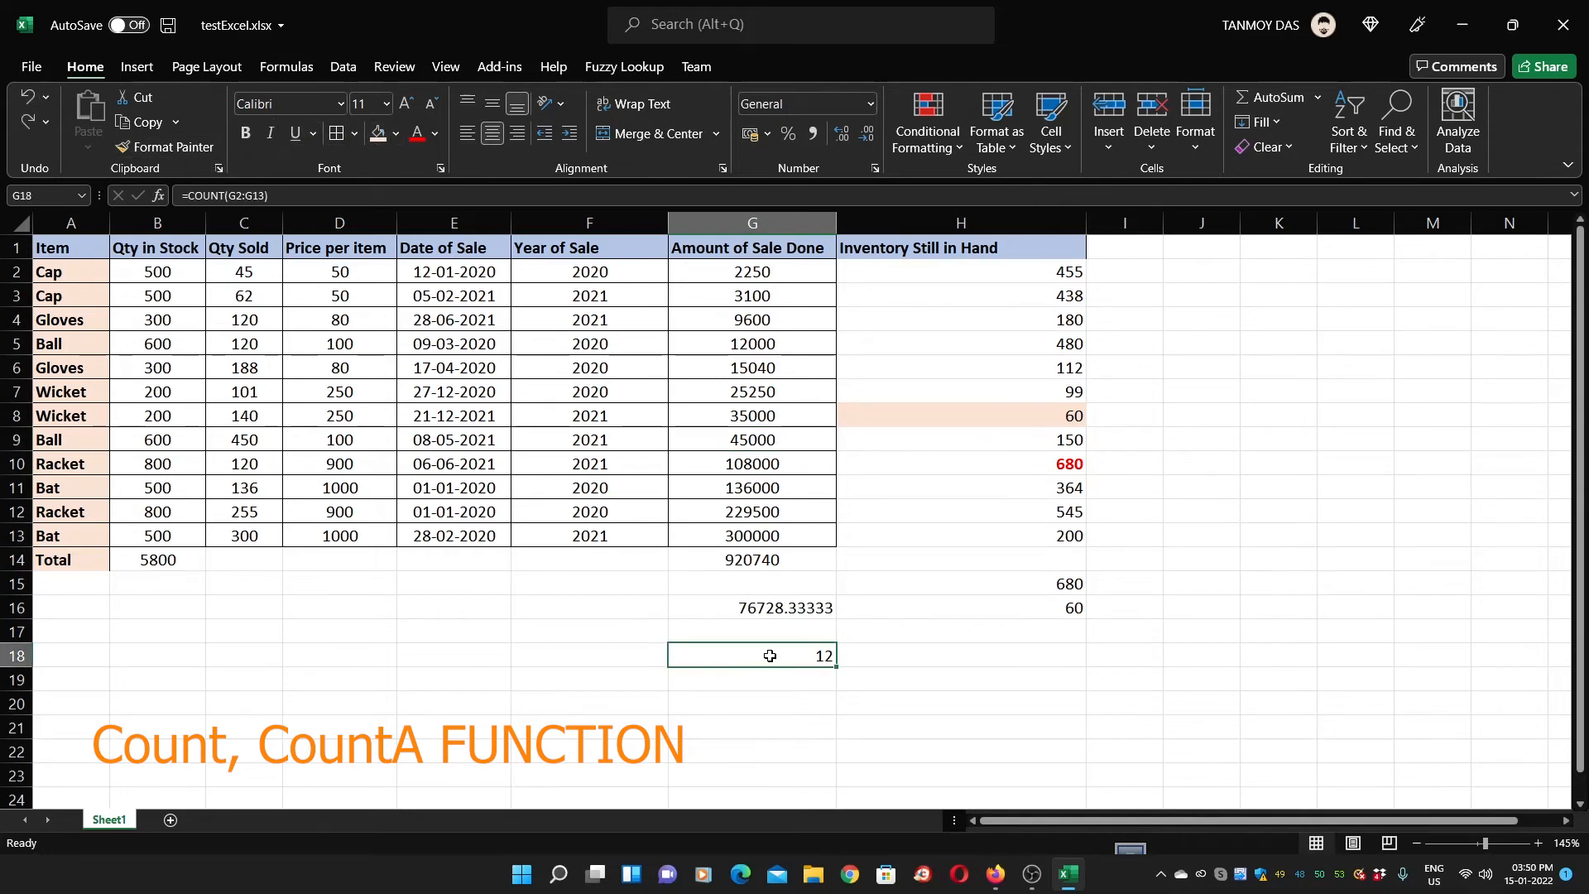
# Replace G9's amount with the text 'to be calculated later', dropping the COUNT to 11
pyautogui.click(767, 437)
pyautogui.press('Delete')
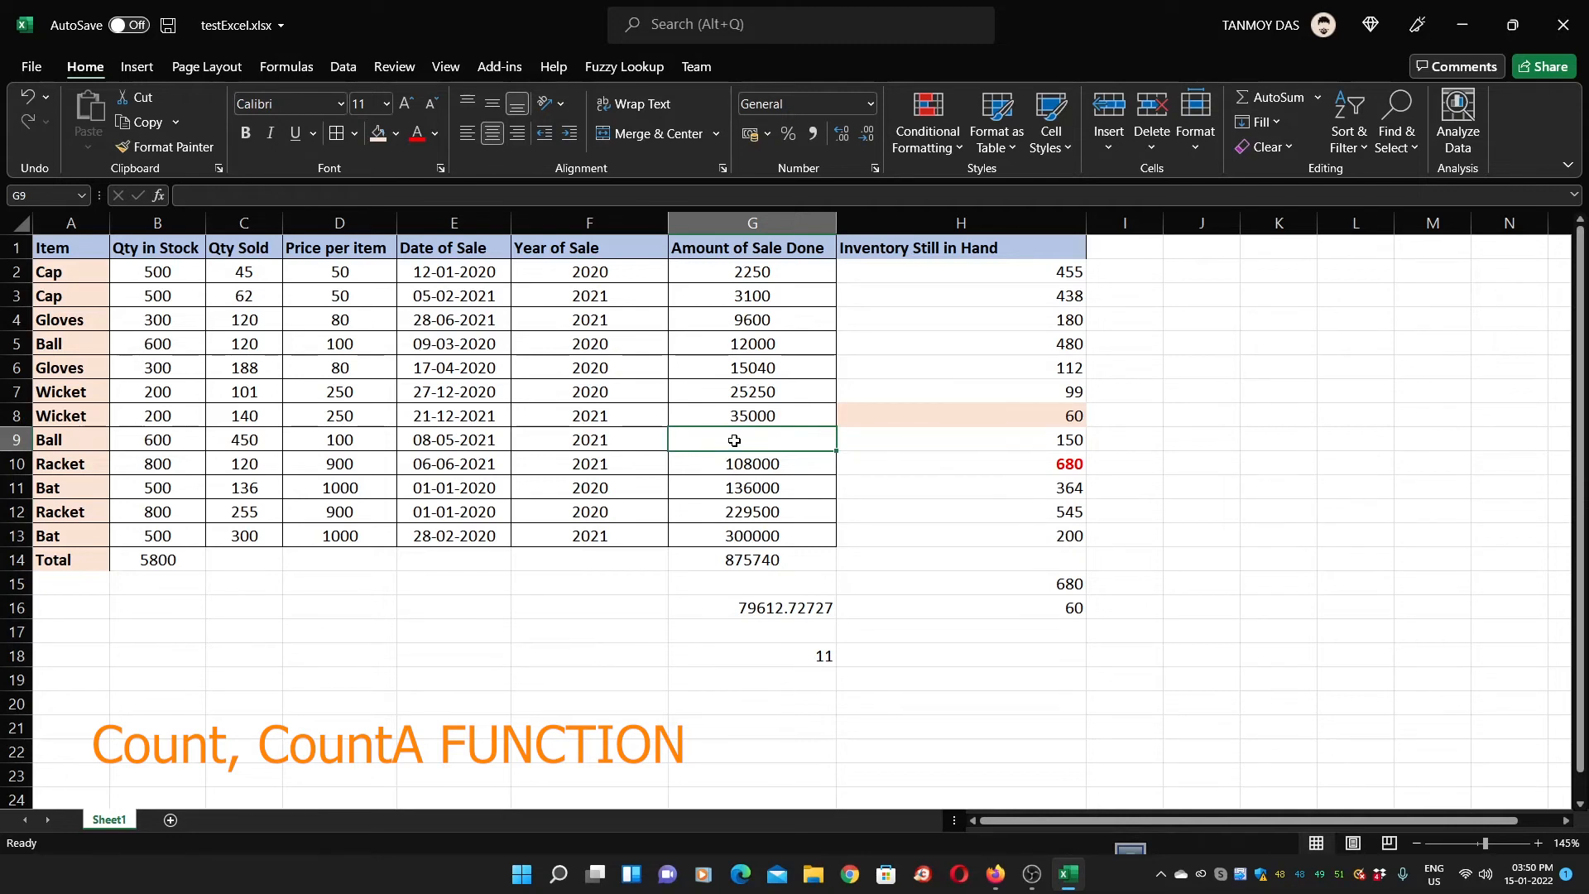
pyautogui.write('to be calculated later')
pyautogui.press('Return')
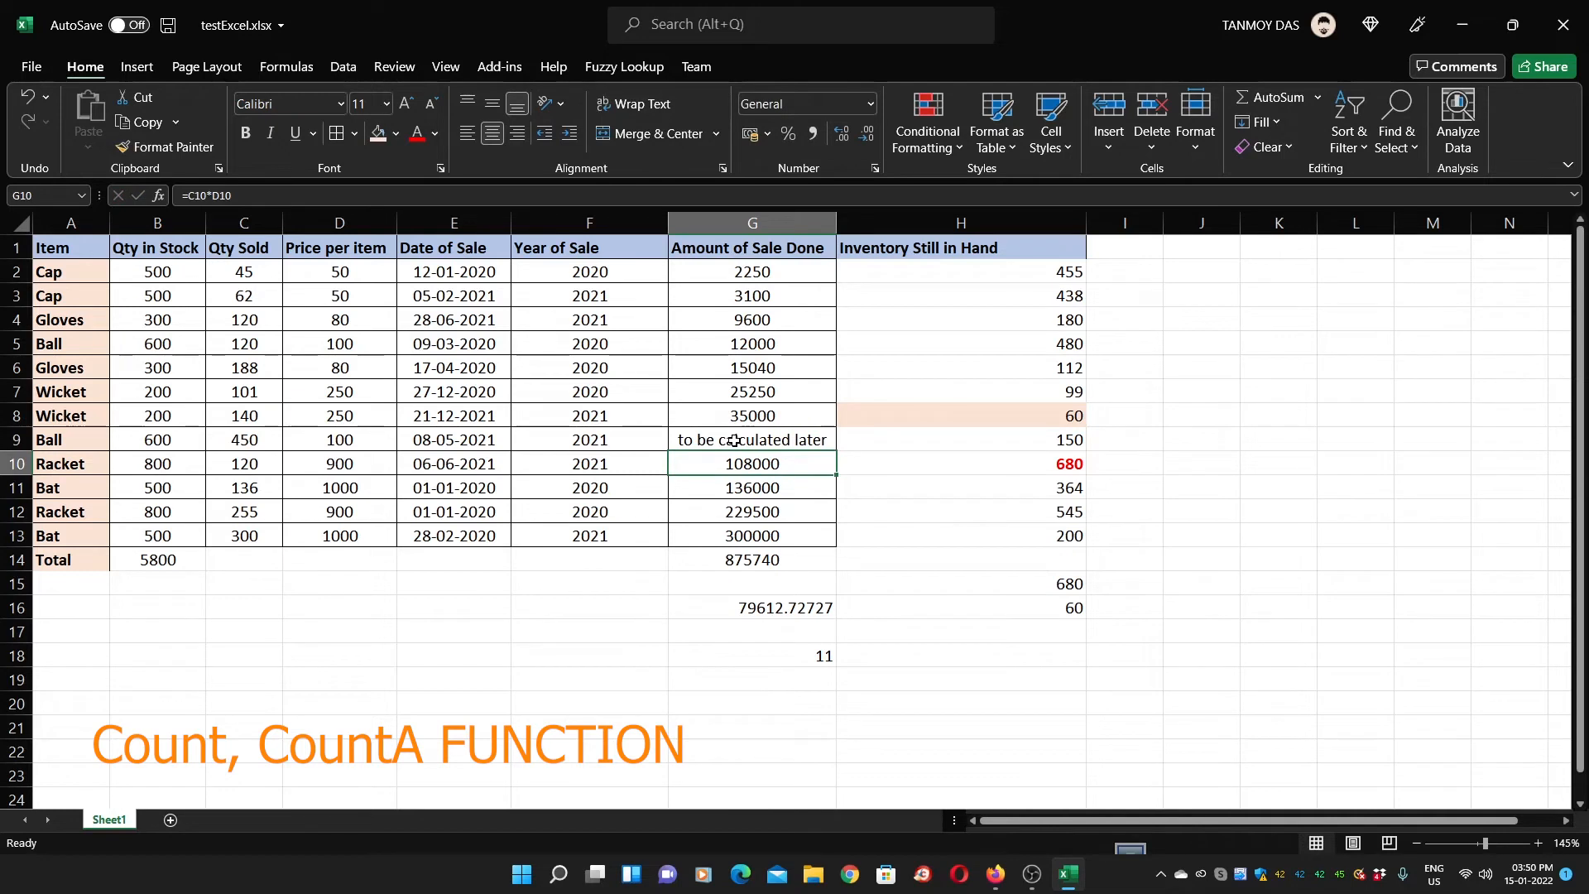
pyautogui.click(775, 680)
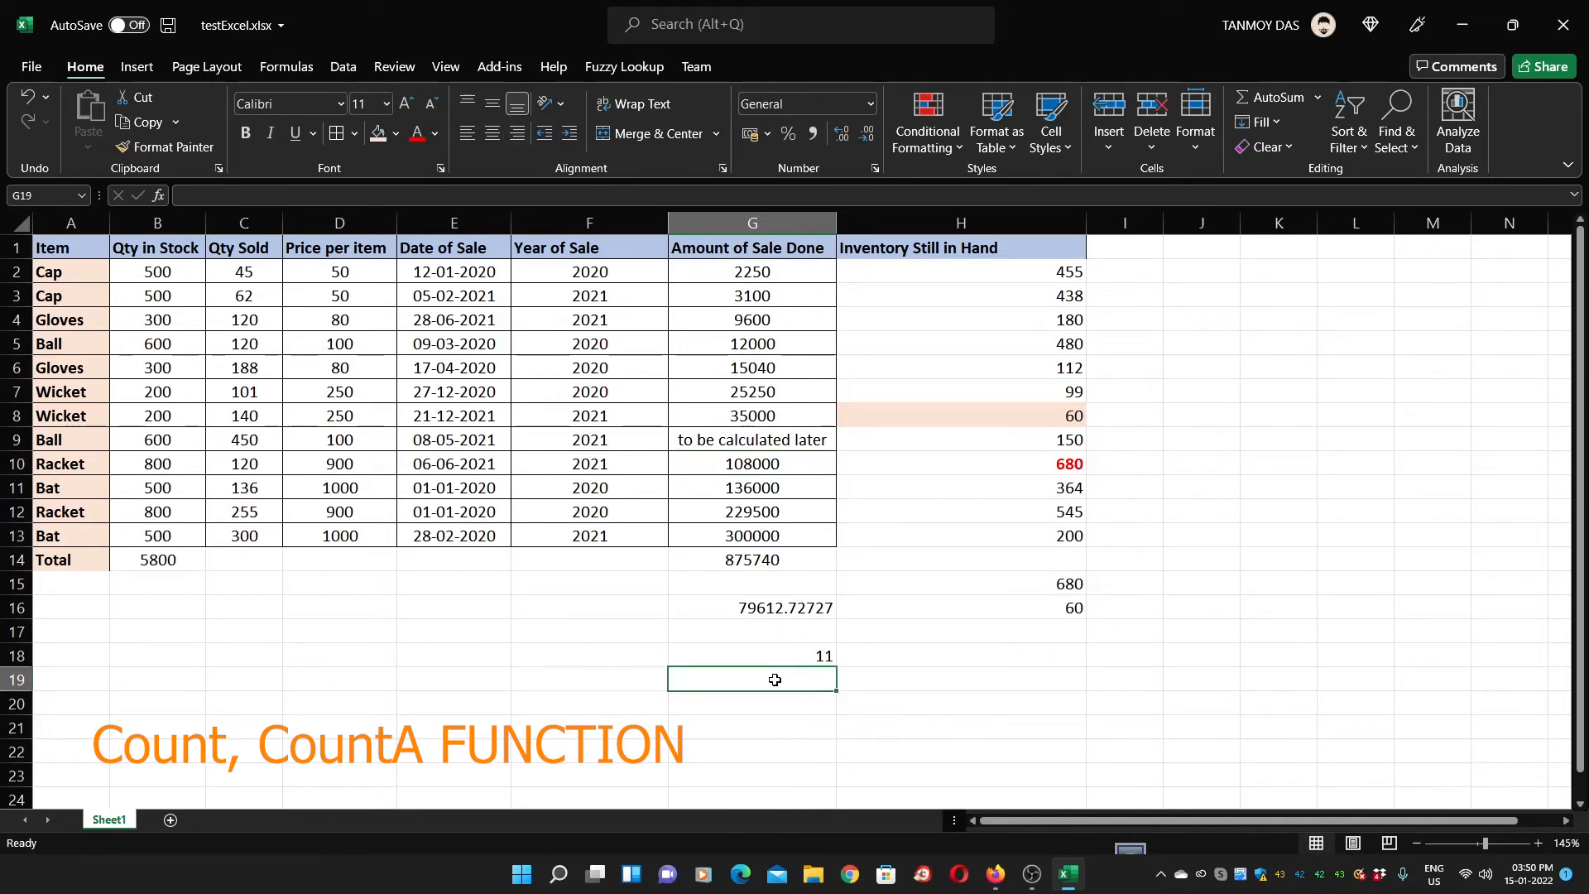
pyautogui.click(776, 660)
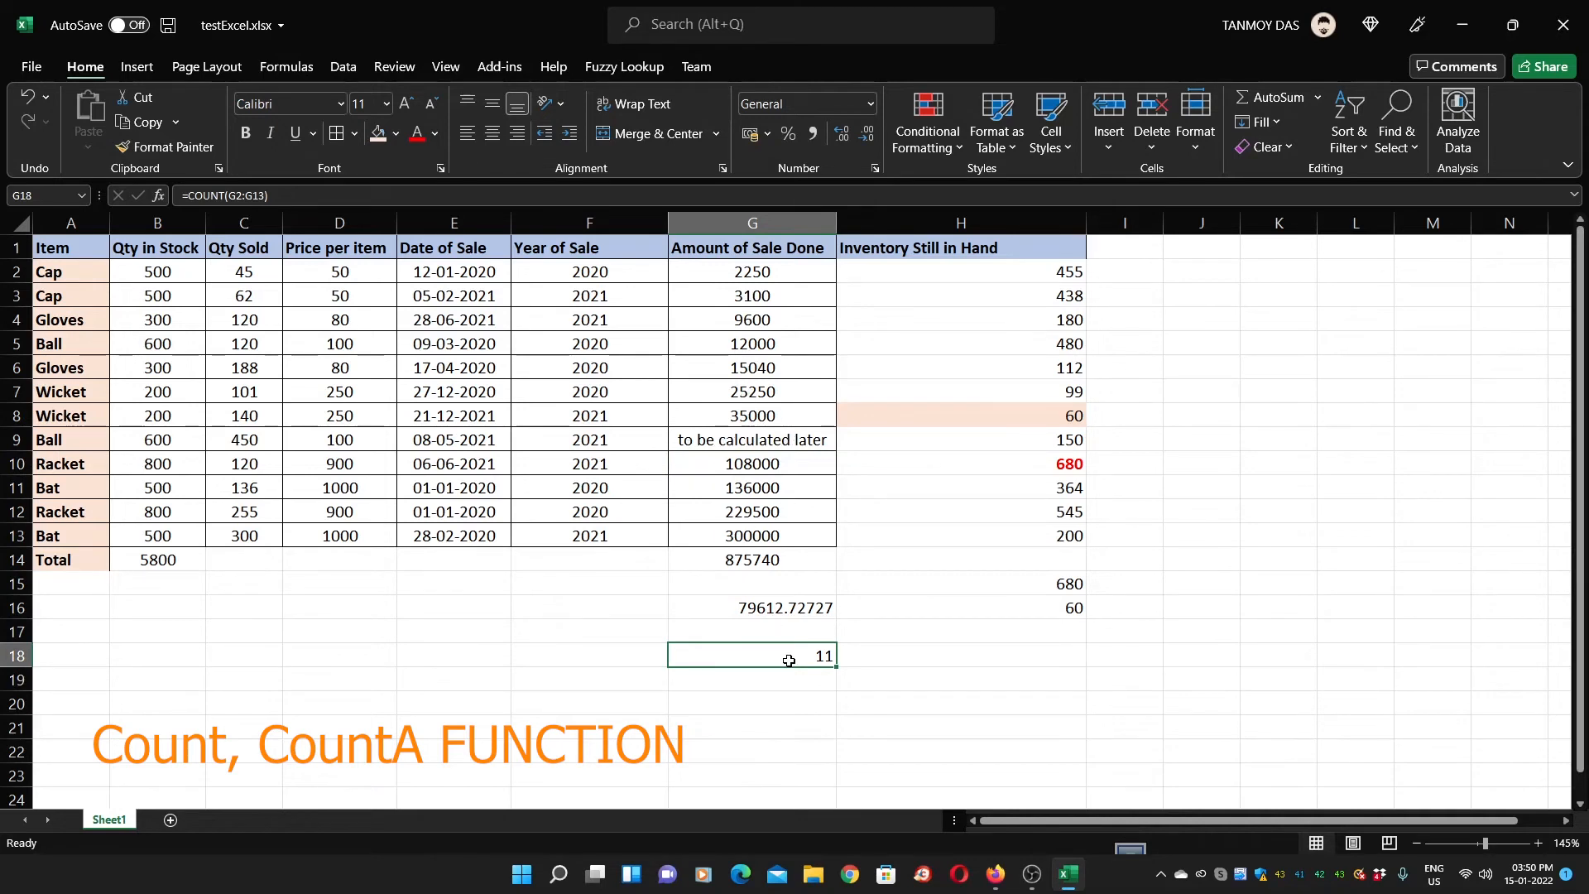
pyautogui.click(791, 448)
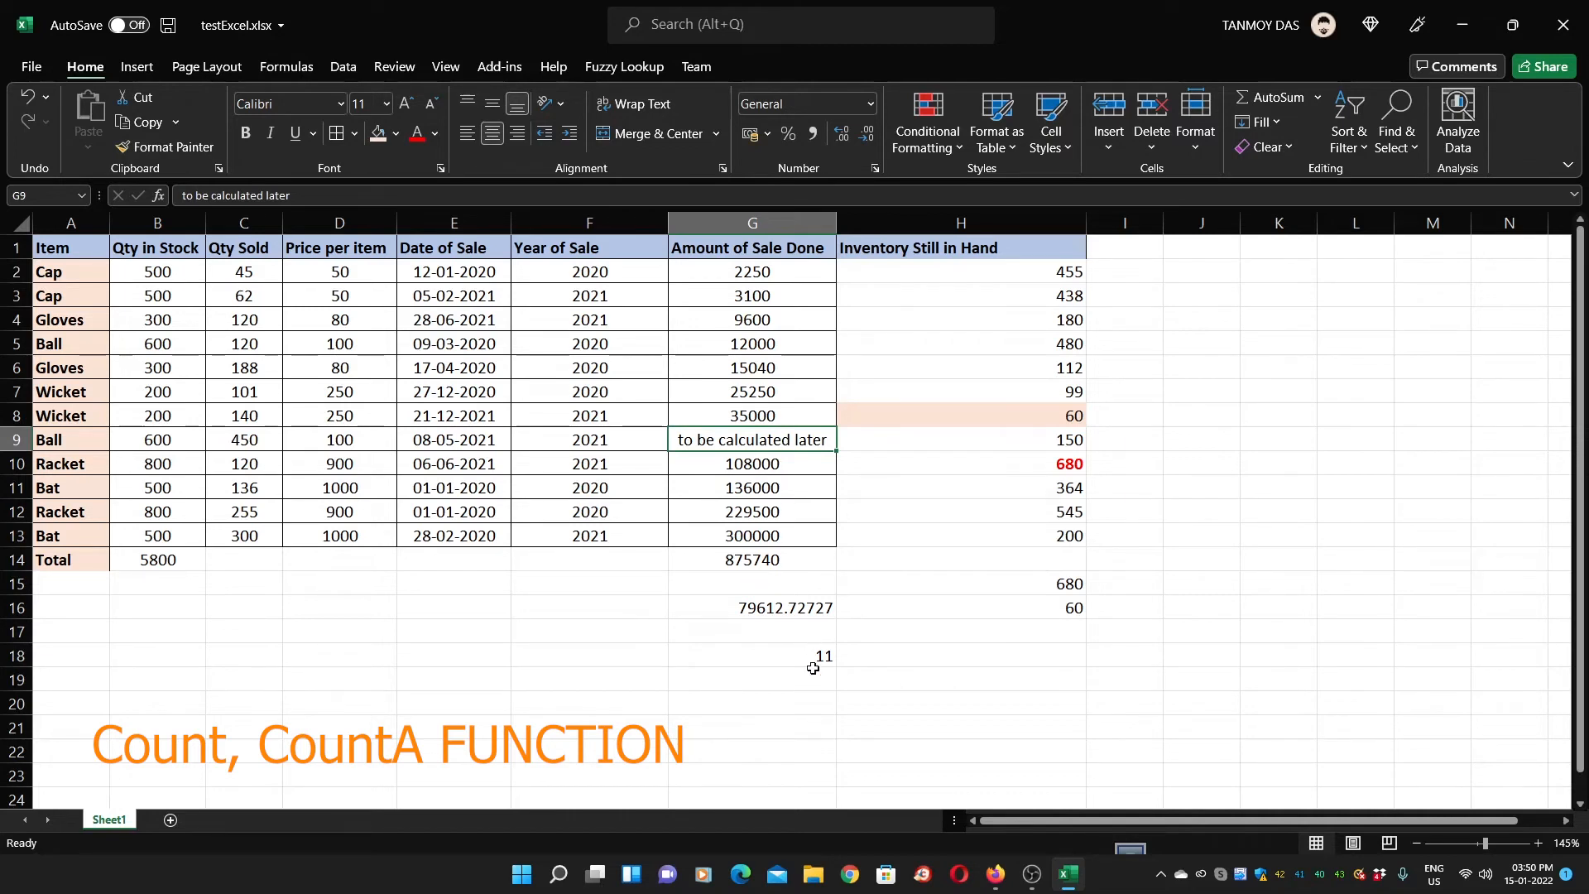
pyautogui.click(767, 699)
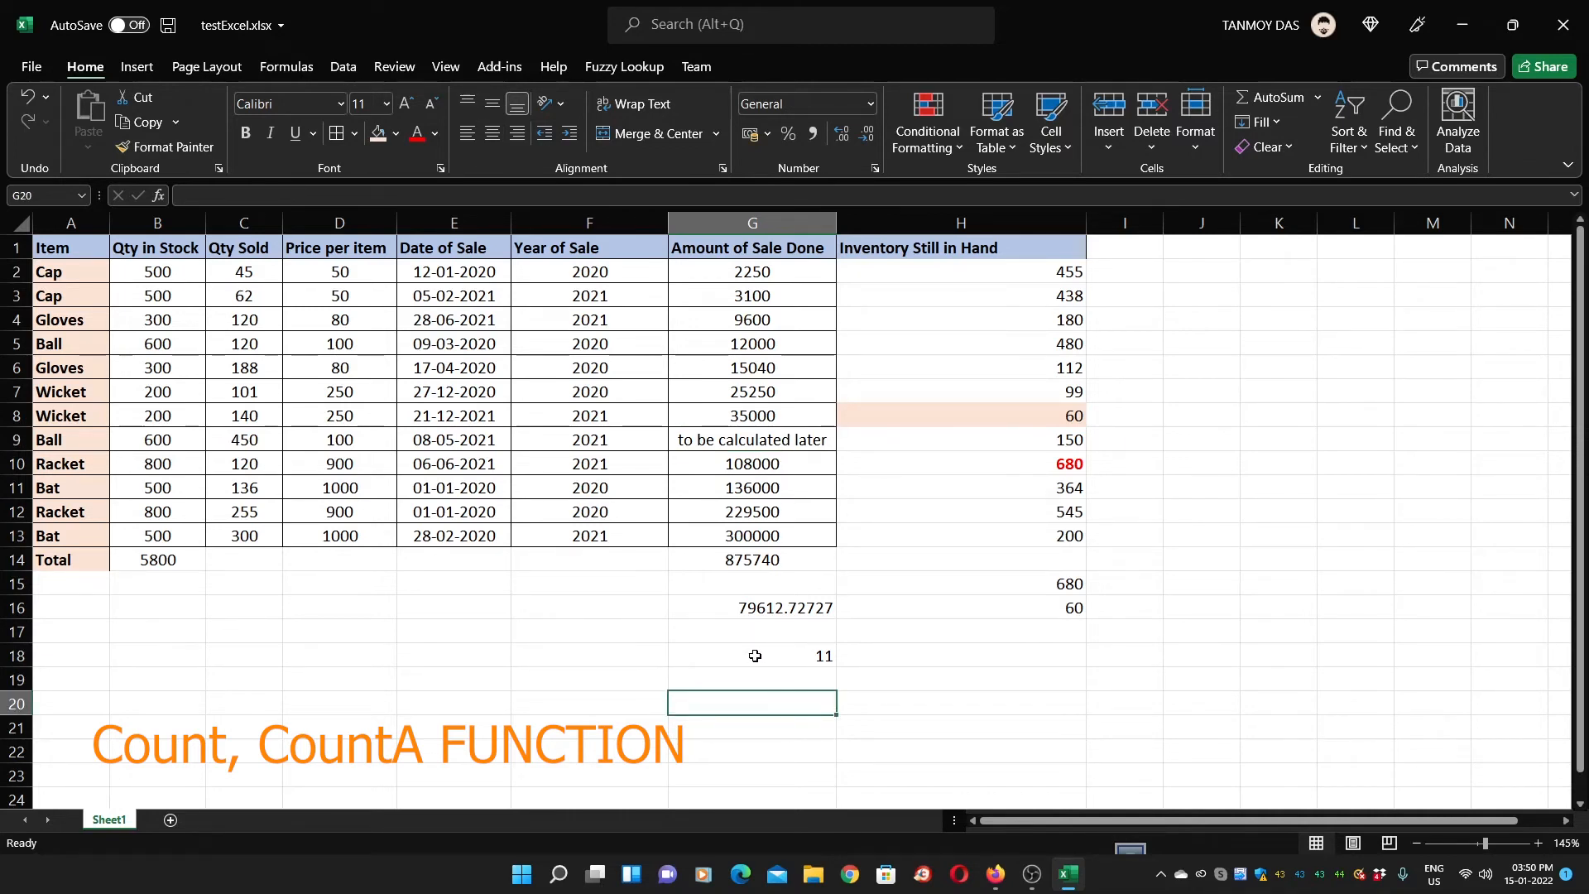
# Enter =COUNTA(G2:G13) in G20, returning 12 including the text note
pyautogui.write('=COUN')
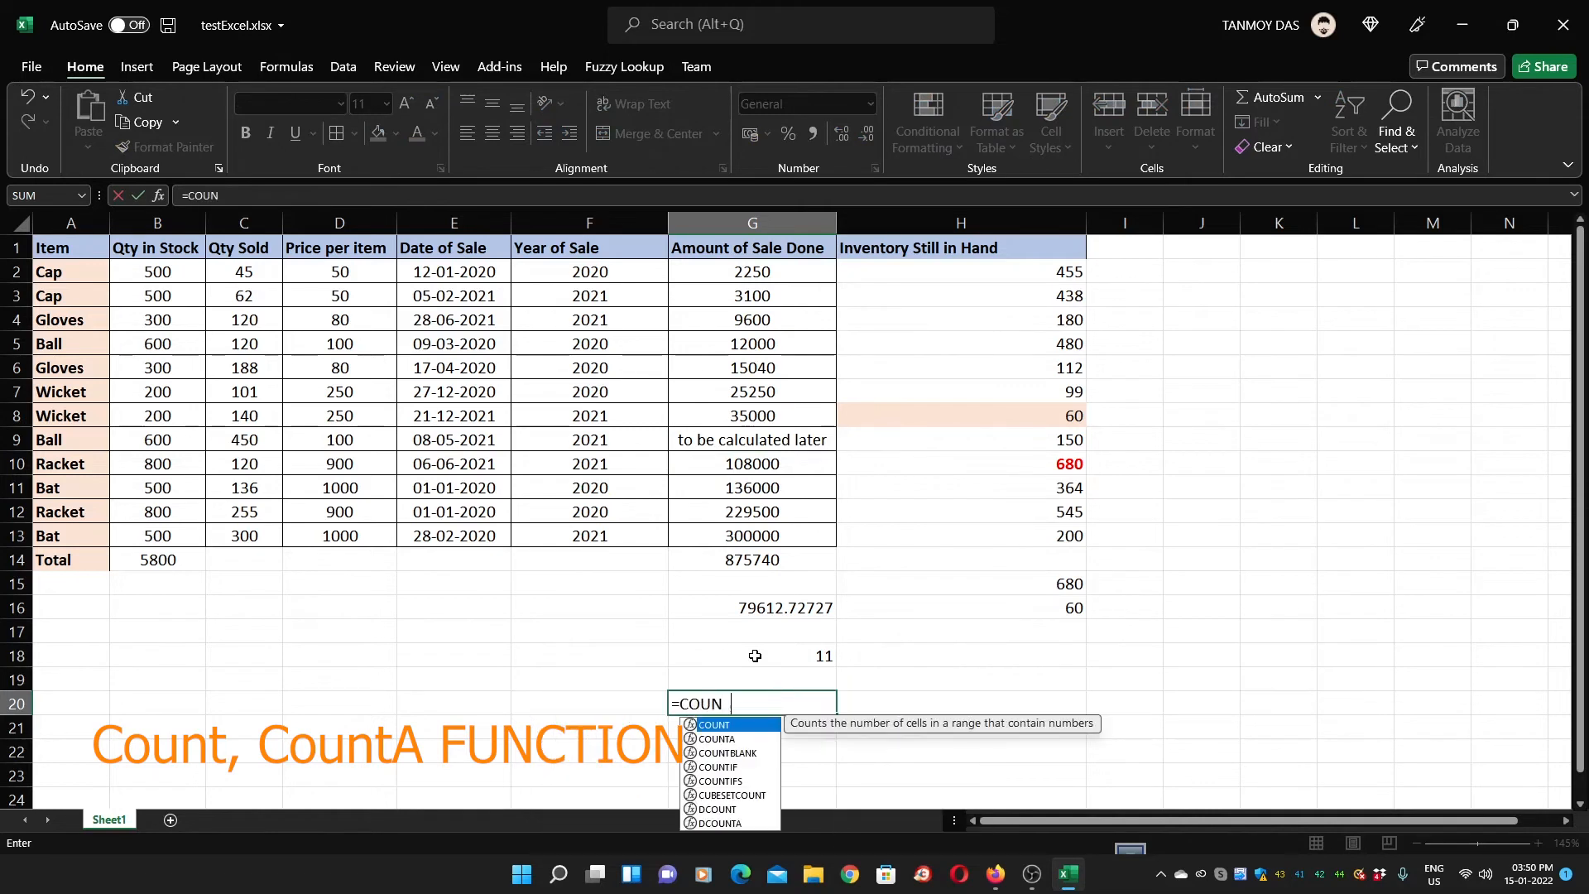
pyautogui.write('TA(')
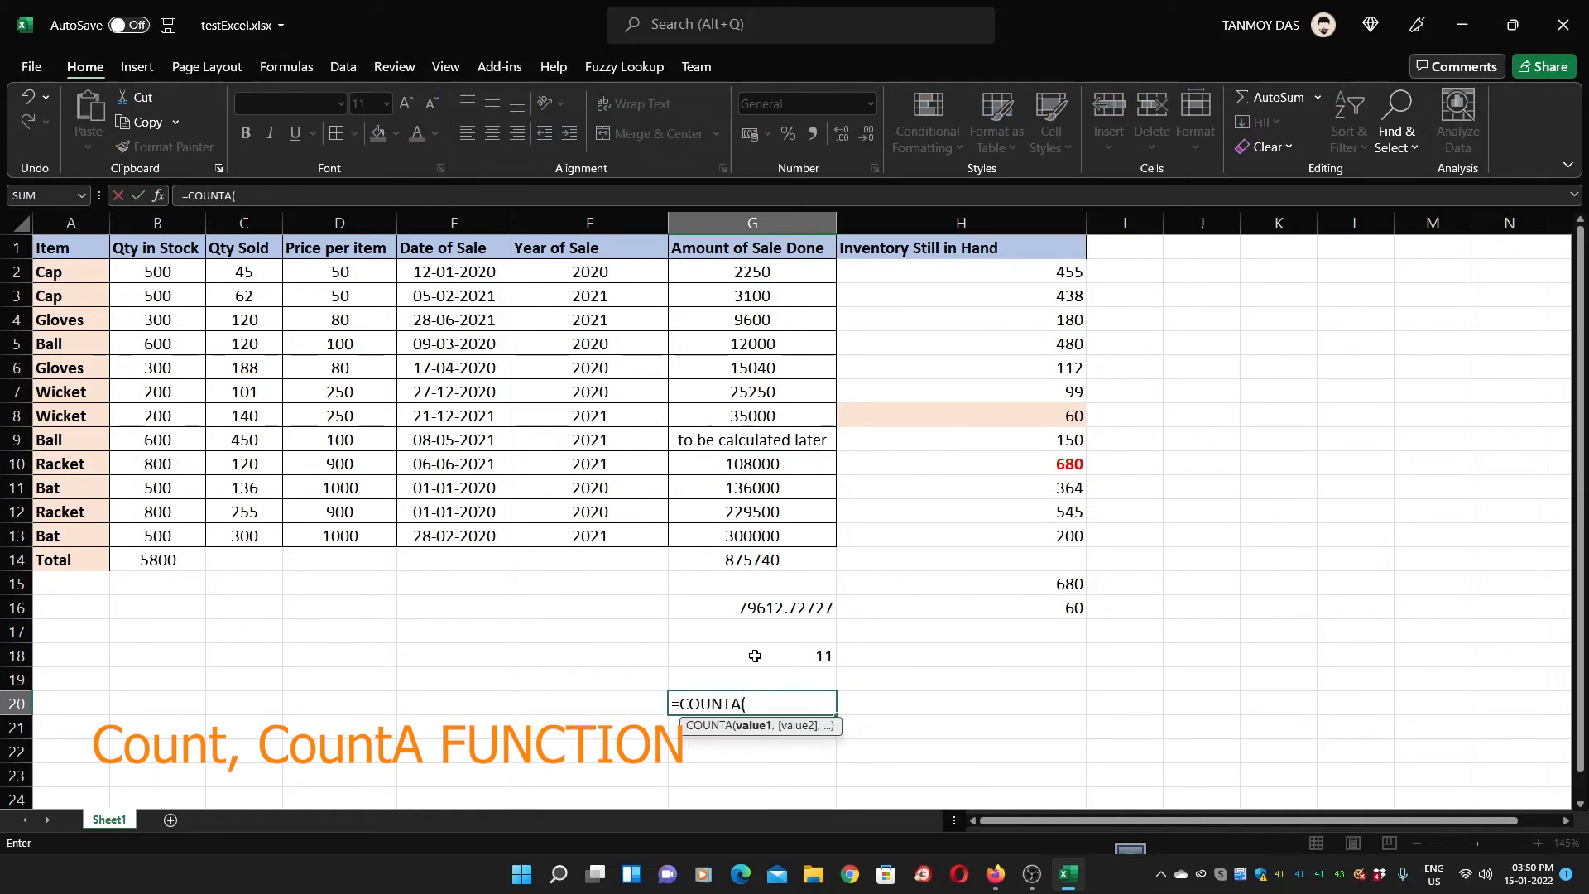
pyautogui.moveTo(755, 276); pyautogui.dragTo(768, 536)
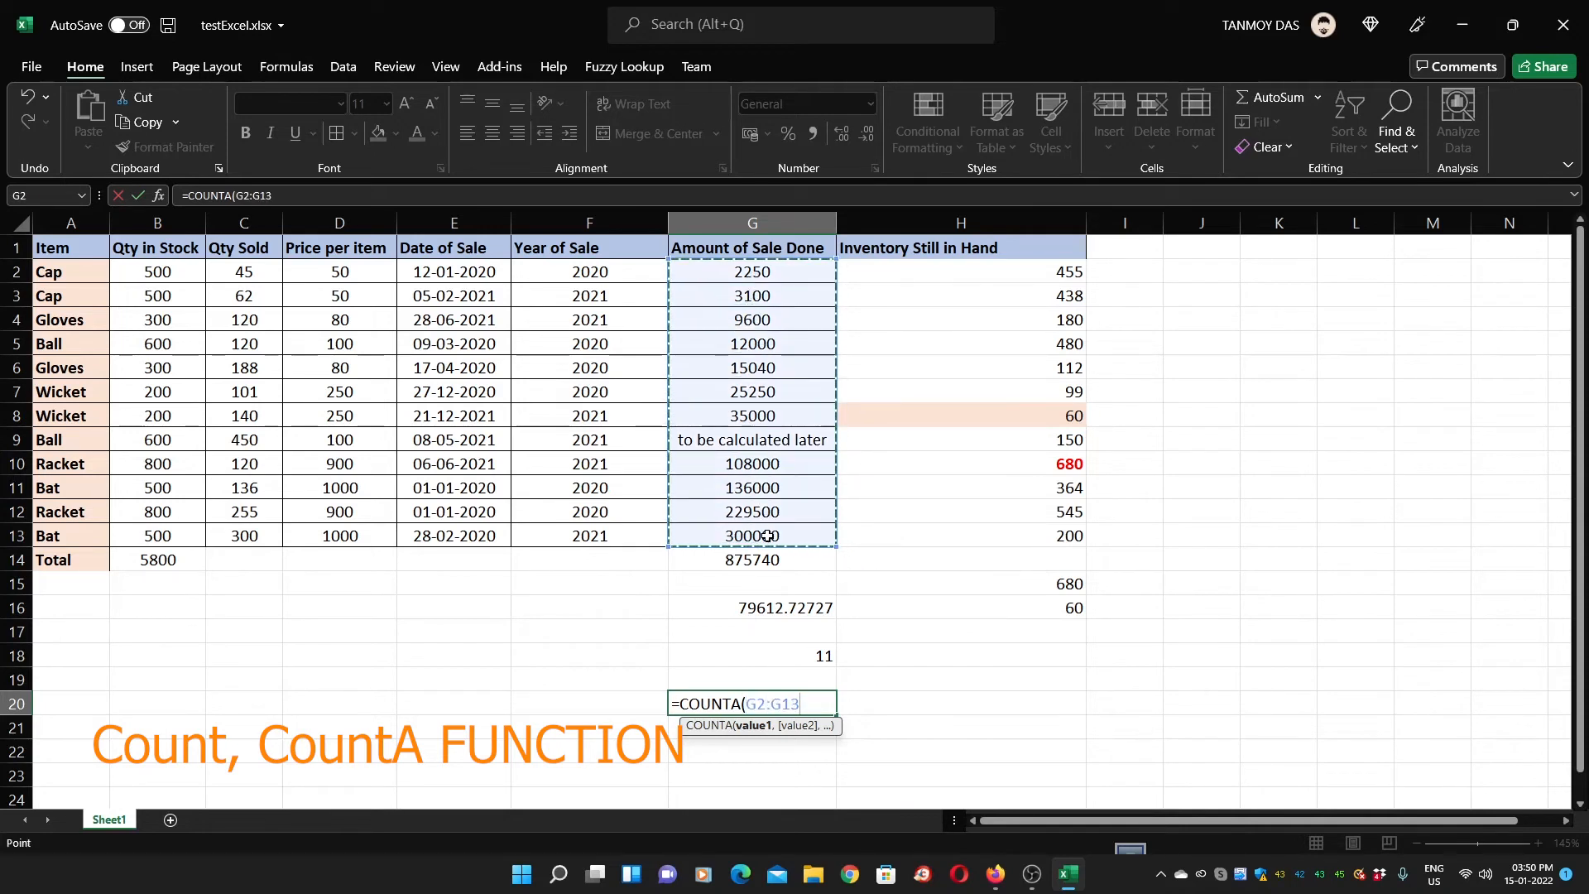
pyautogui.press('Return')
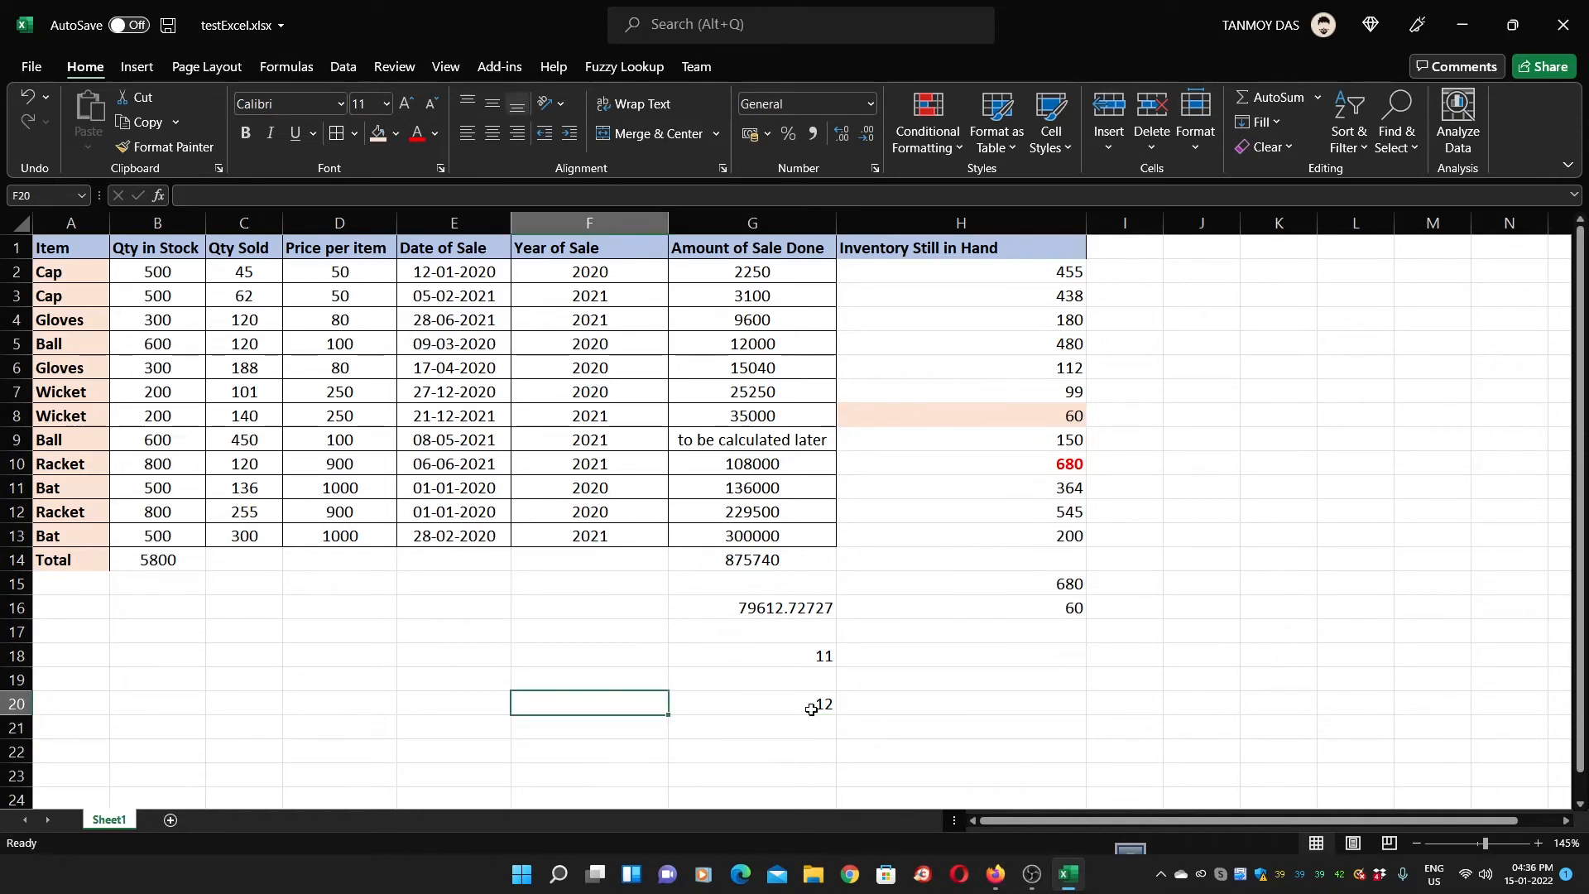
pyautogui.press('Left')
pyautogui.press('Left')
pyautogui.press('Left')
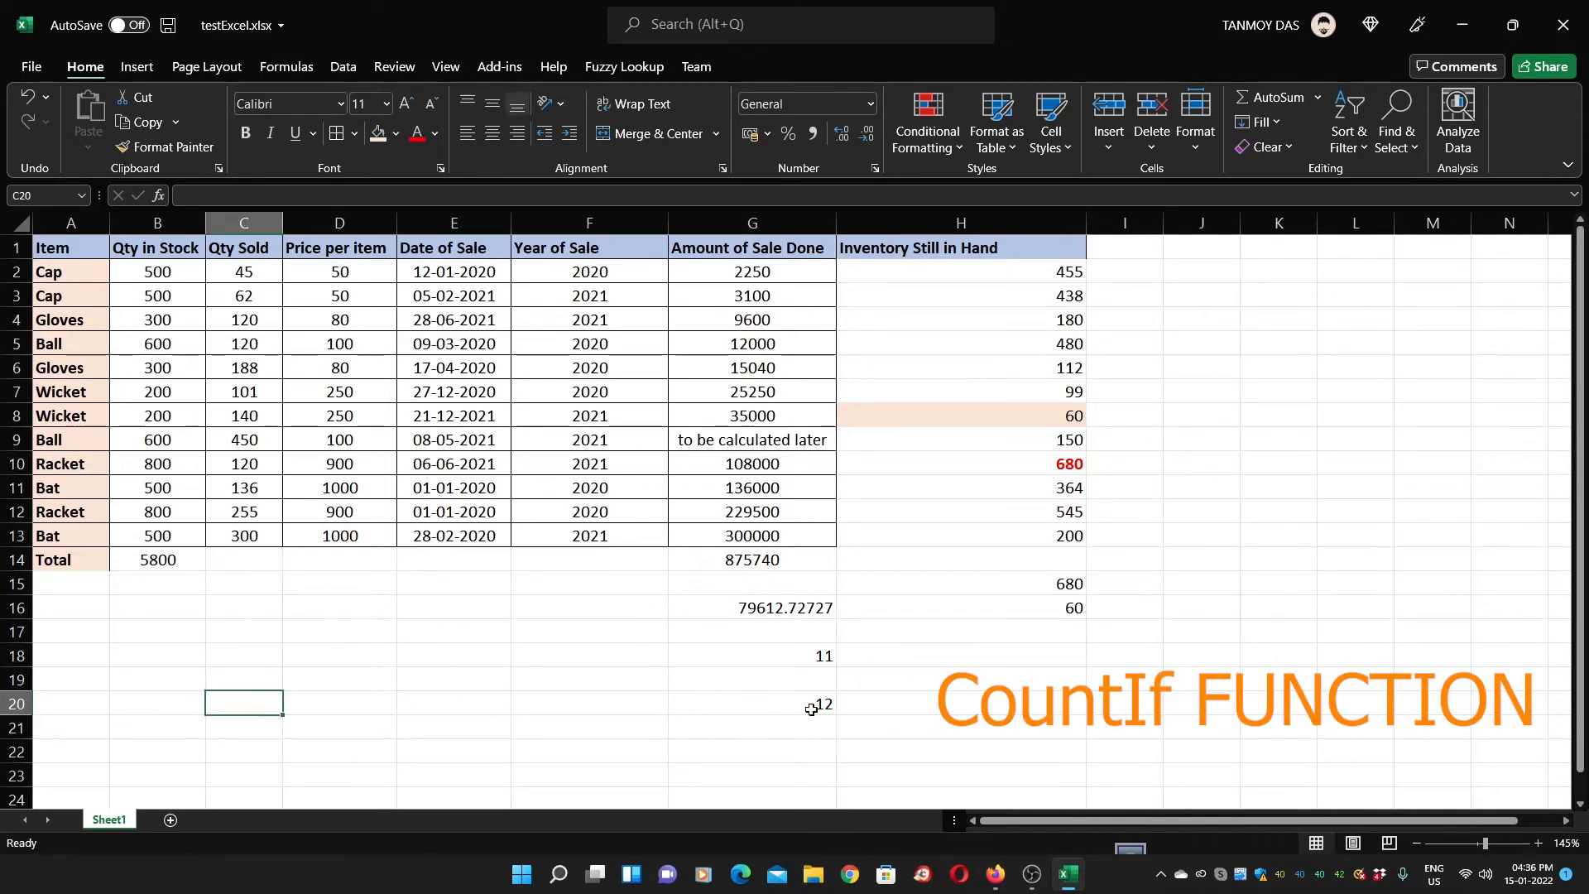
# Enter =COUNTIF(A2:A13,"Racket") in B20, which returns 2
pyautogui.press('Left')
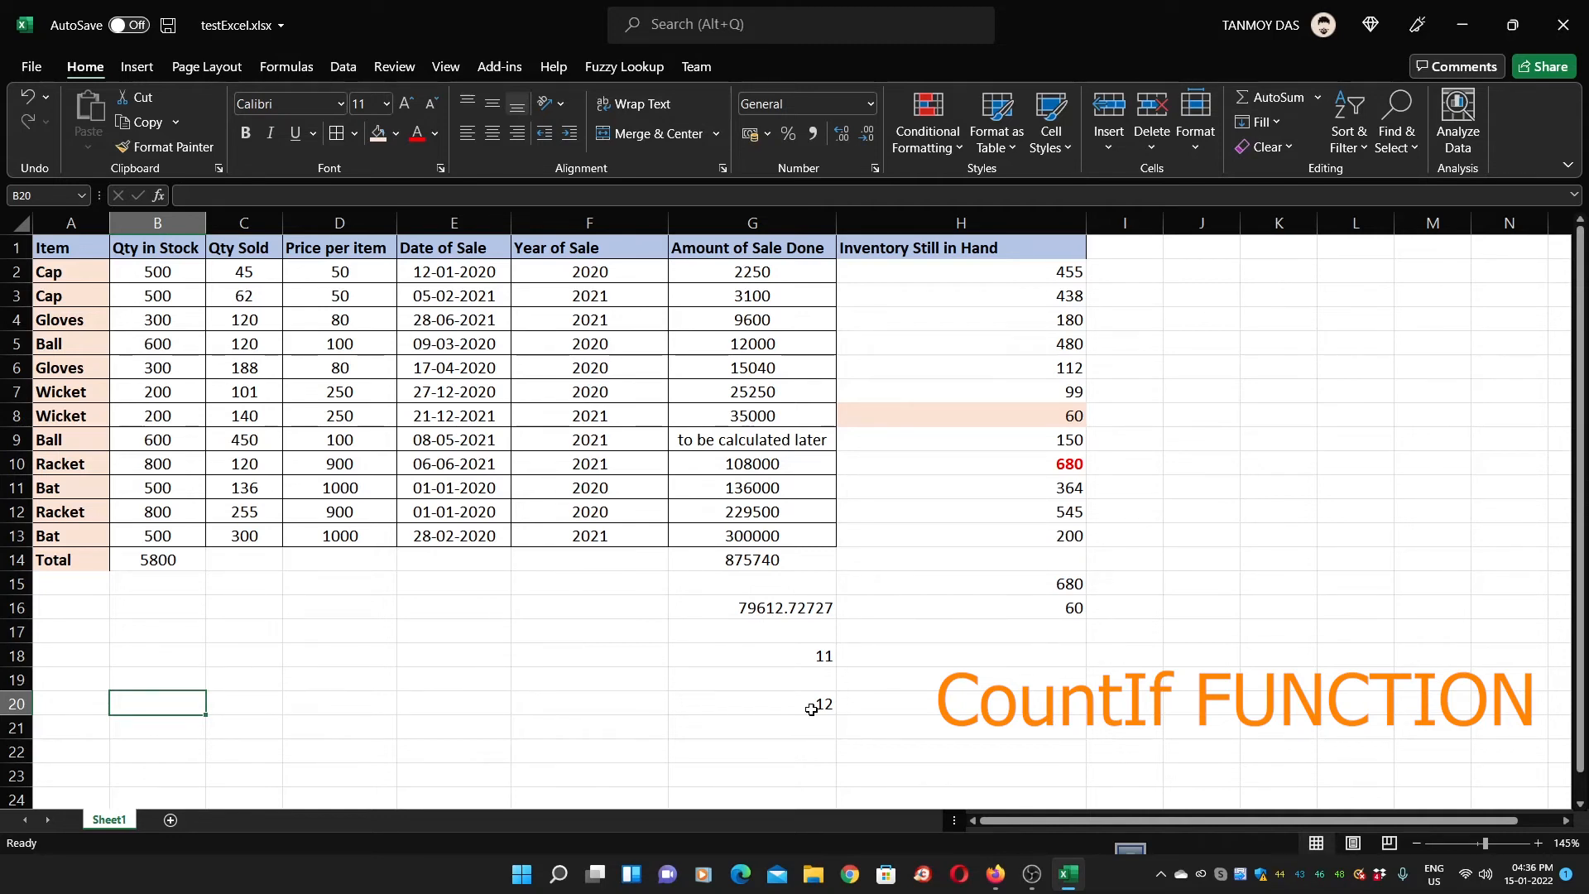
pyautogui.write('=')
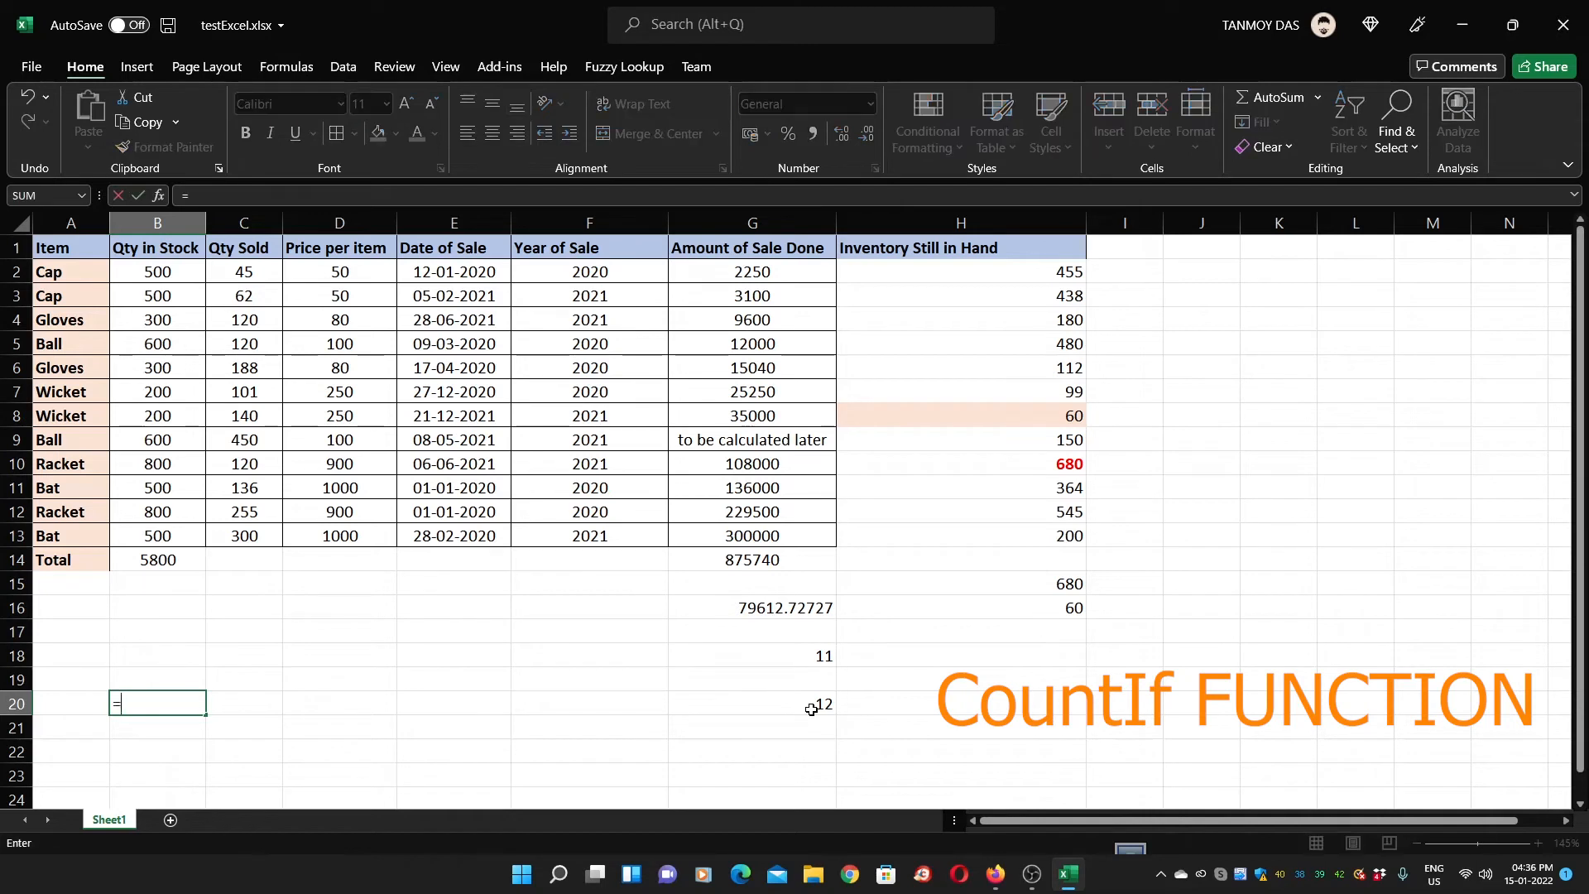
pyautogui.write('countif')
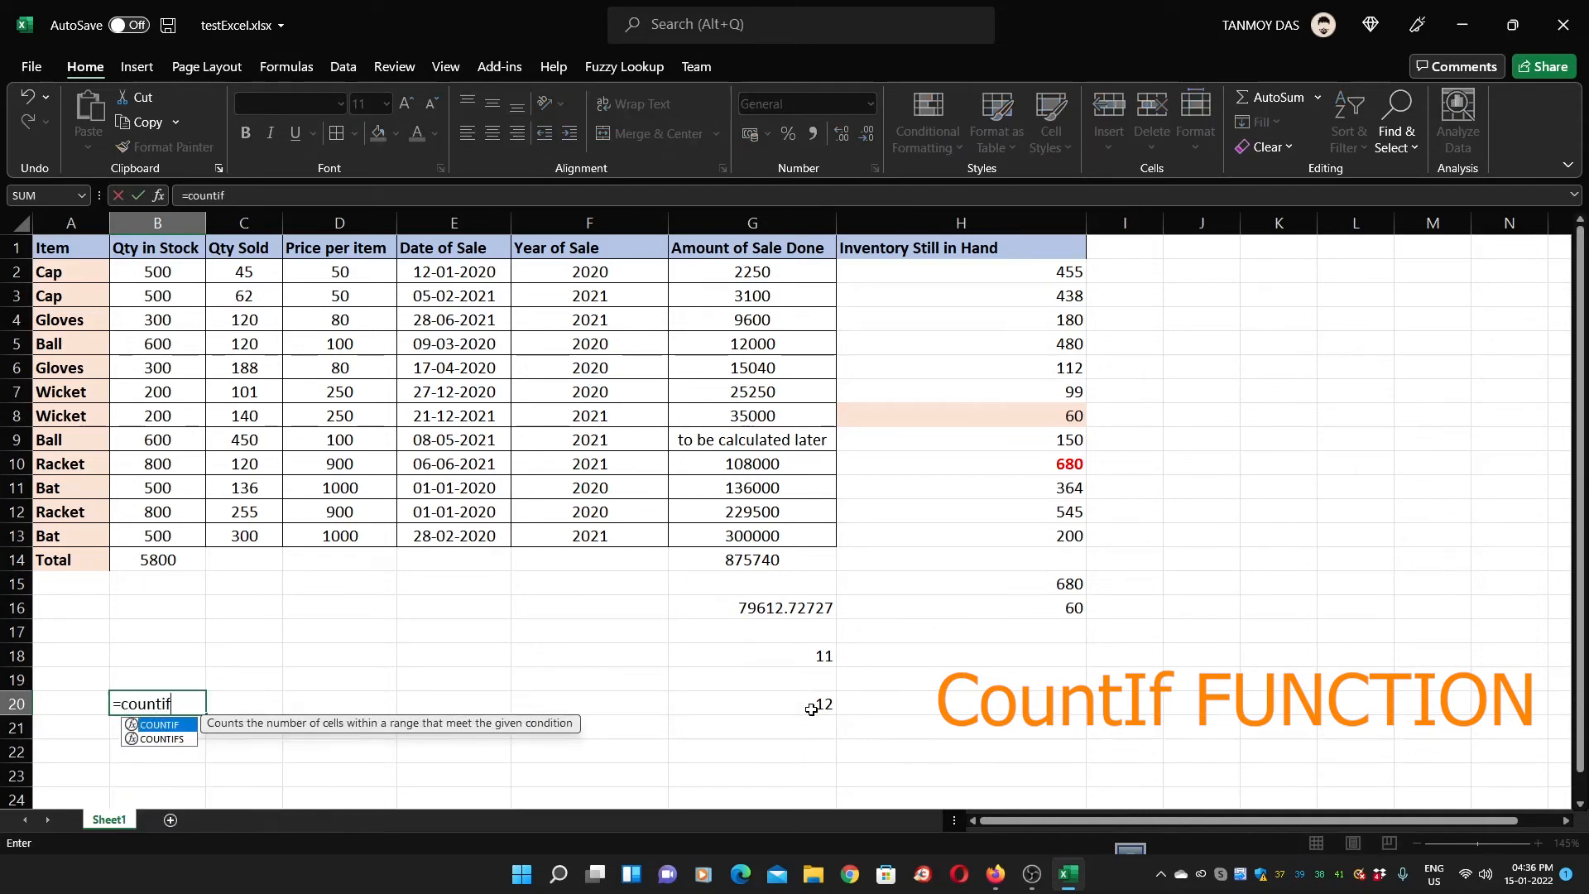
pyautogui.write('(')
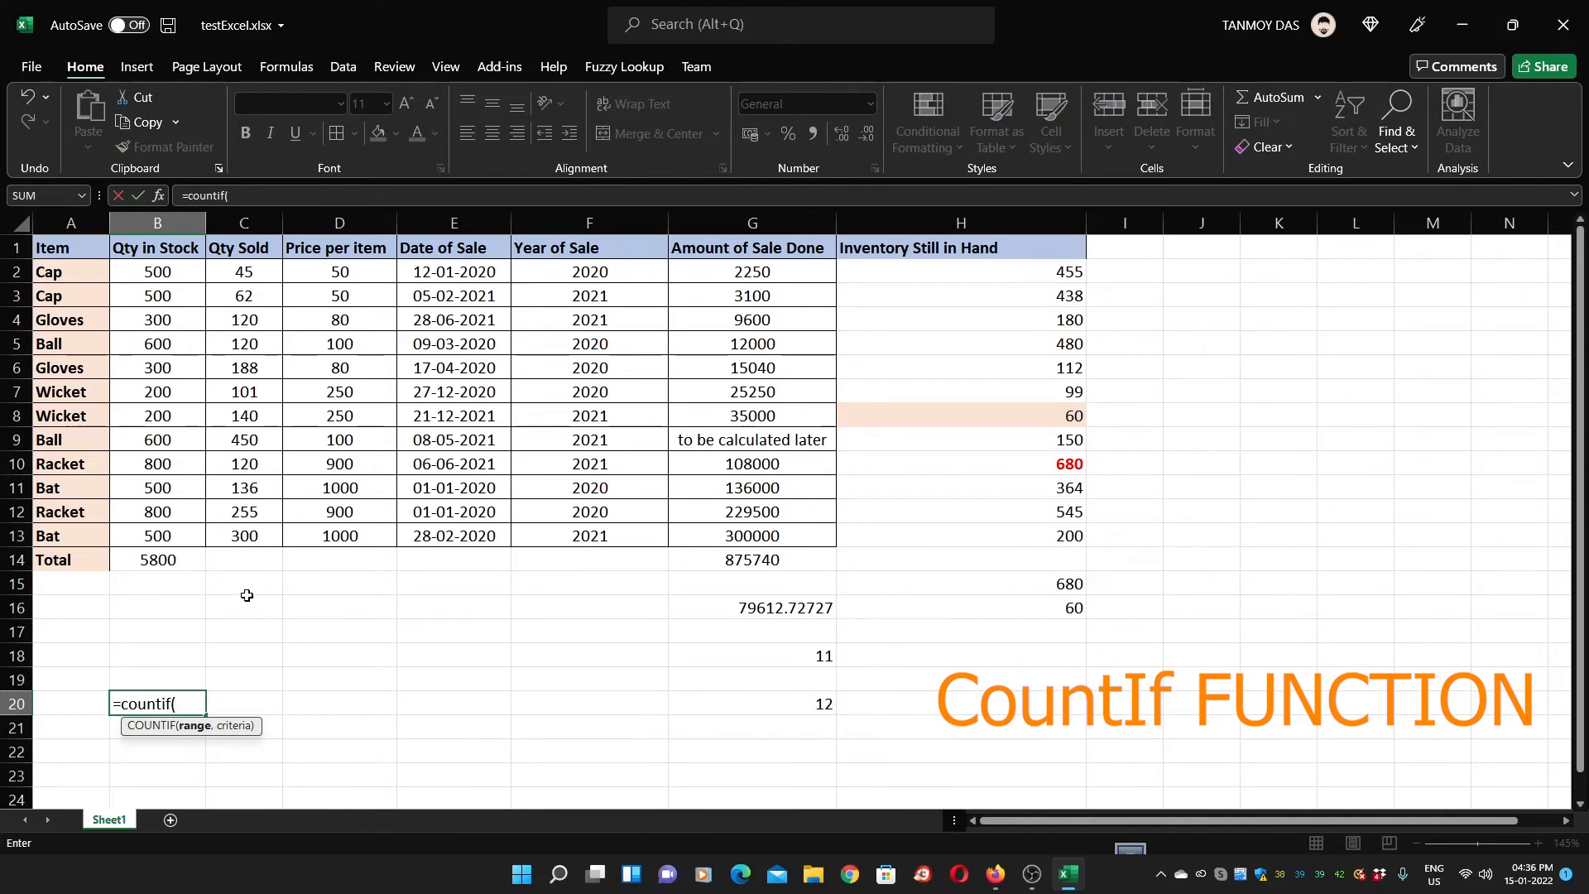
pyautogui.click(85, 280)
pyautogui.moveTo(84, 283); pyautogui.dragTo(79, 537)
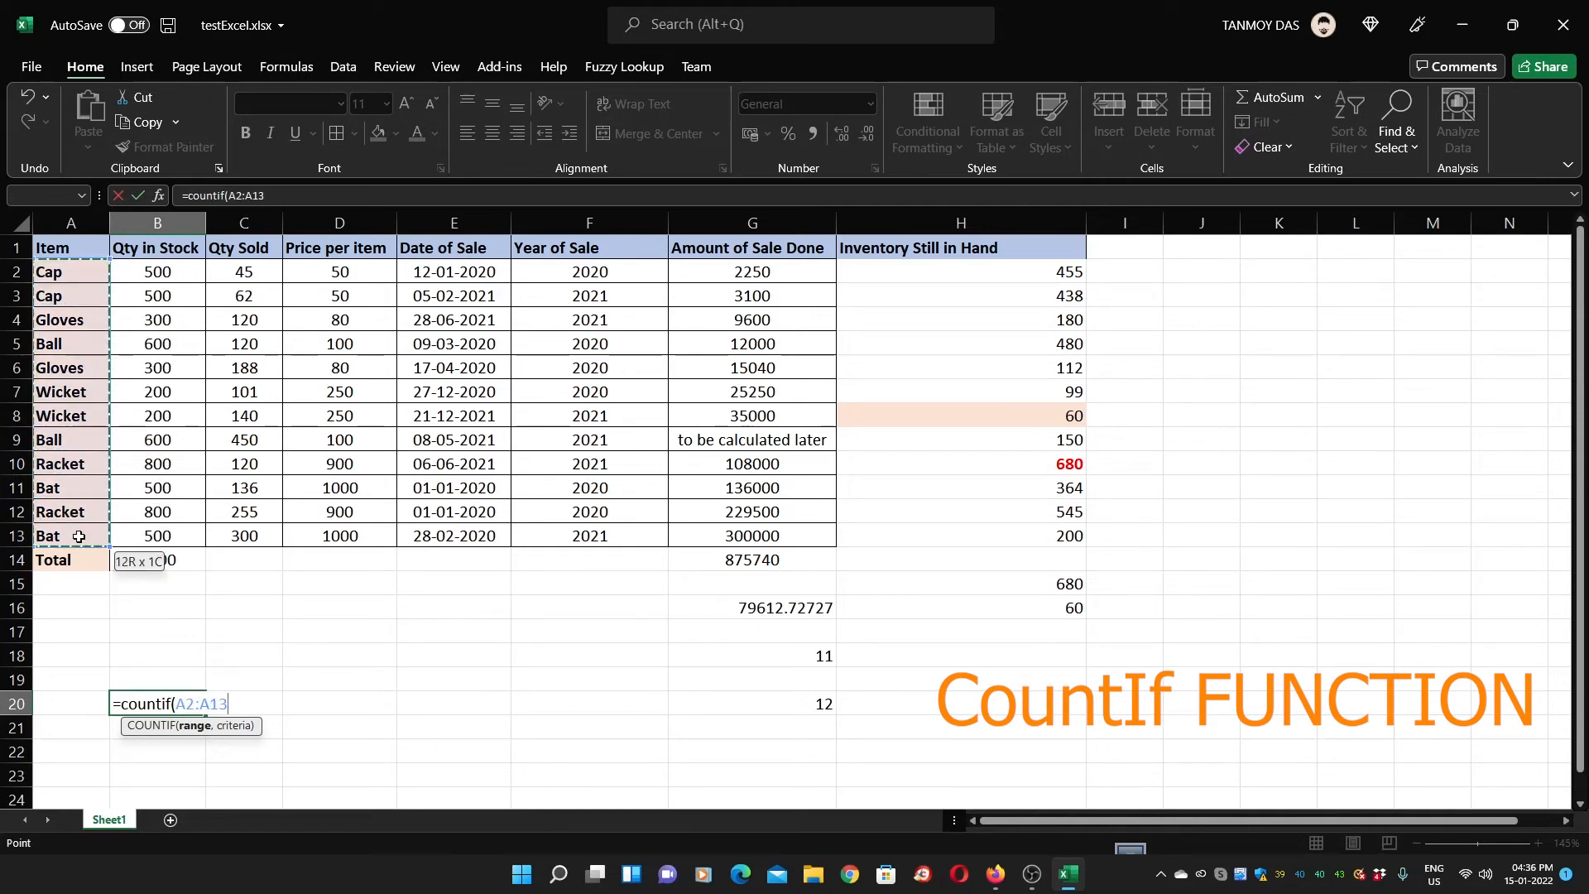
pyautogui.write(',')
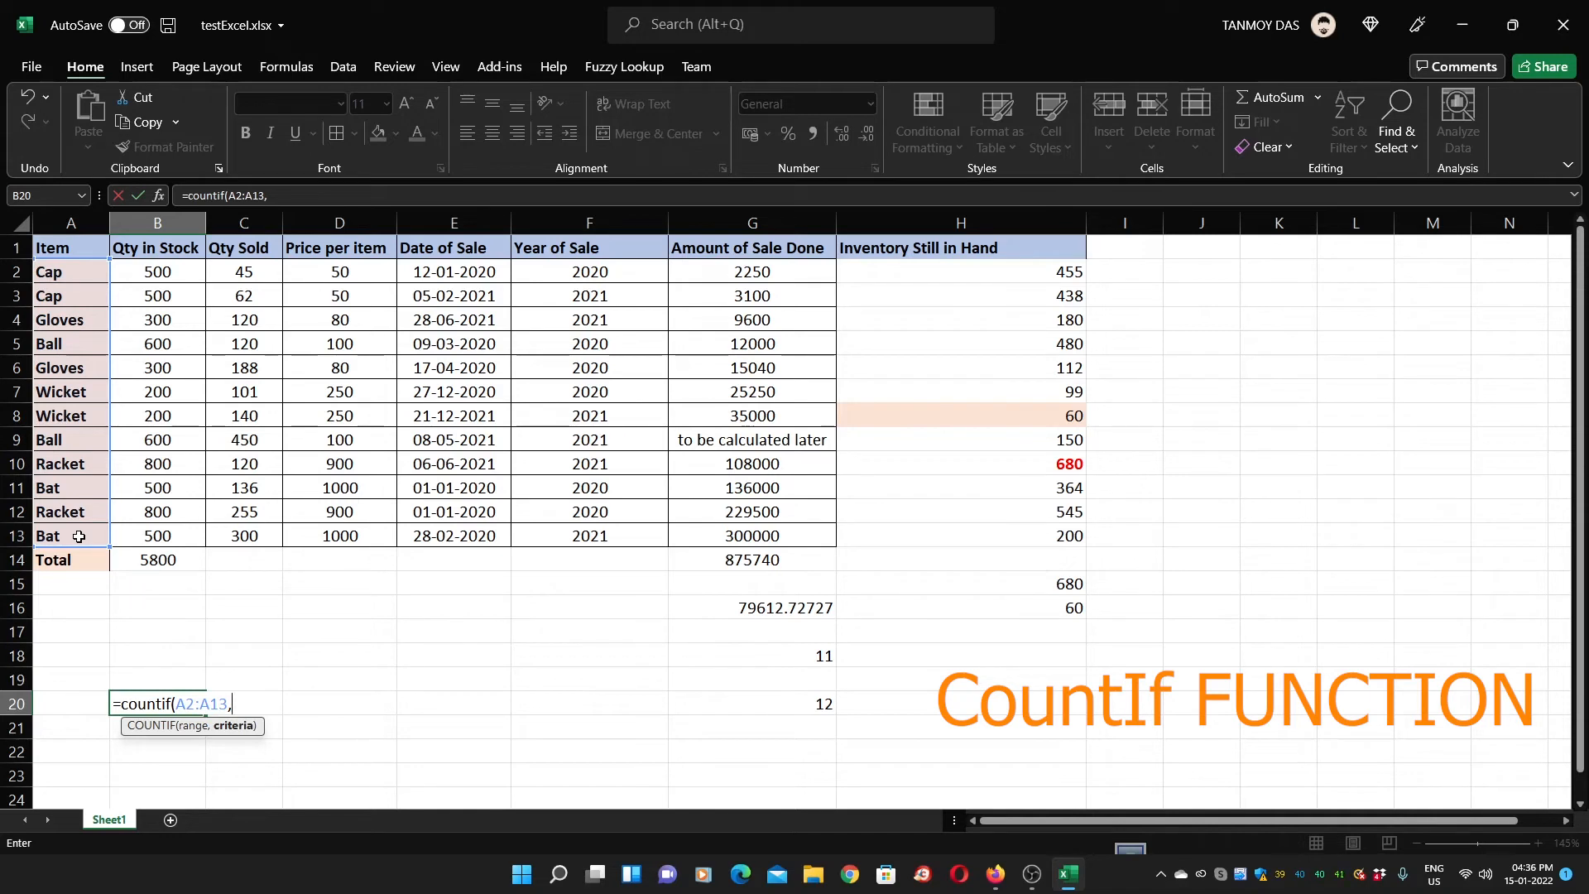
pyautogui.write('"Racket')
pyautogui.press('Return')
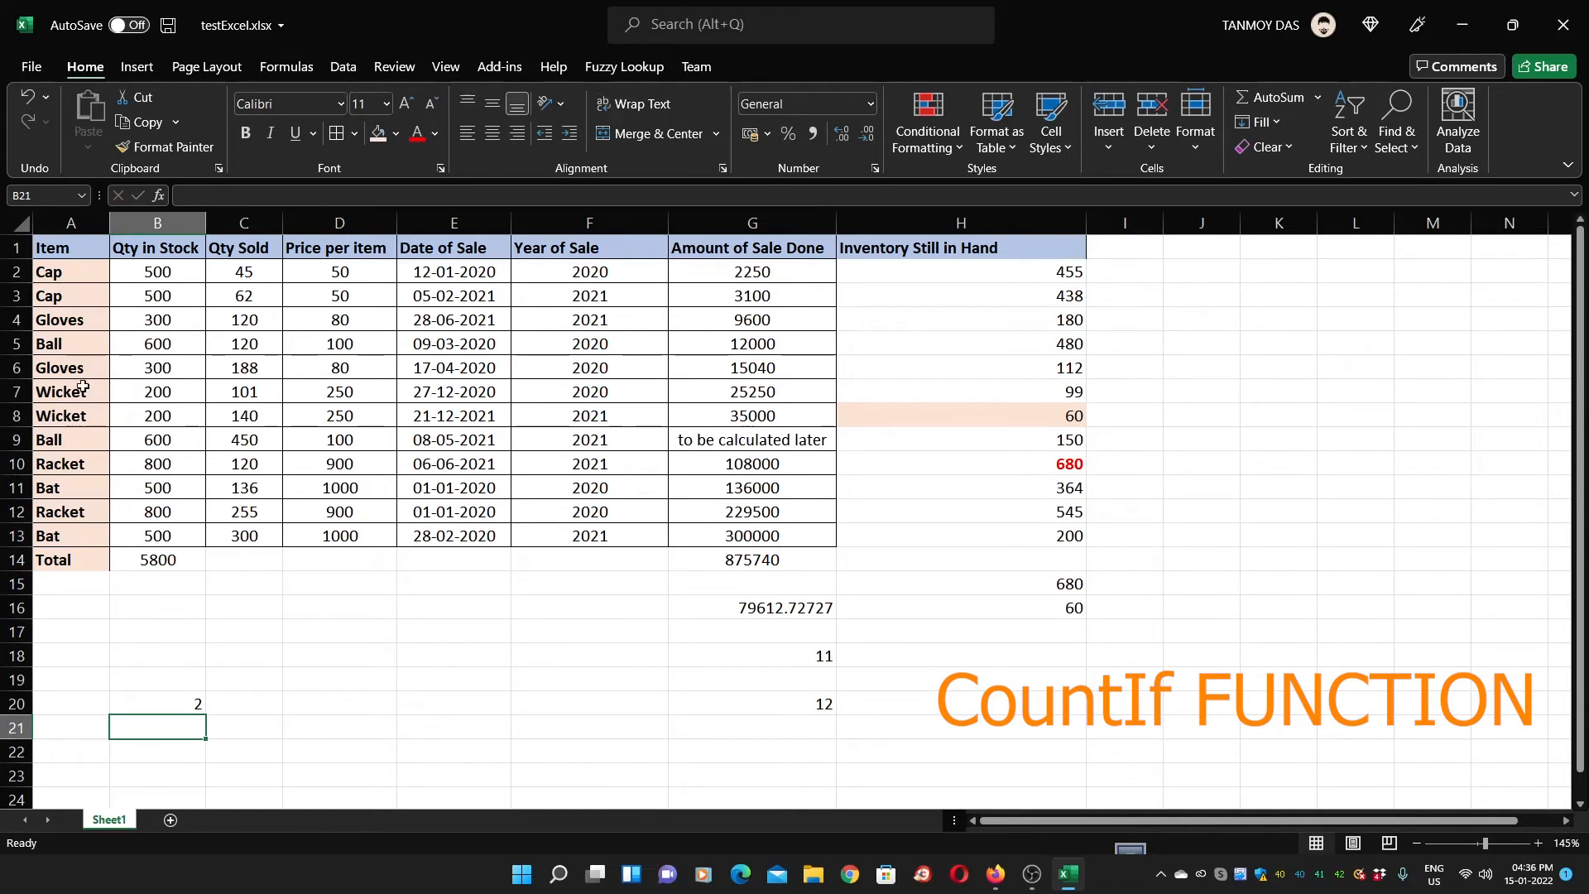
pyautogui.click(72, 466)
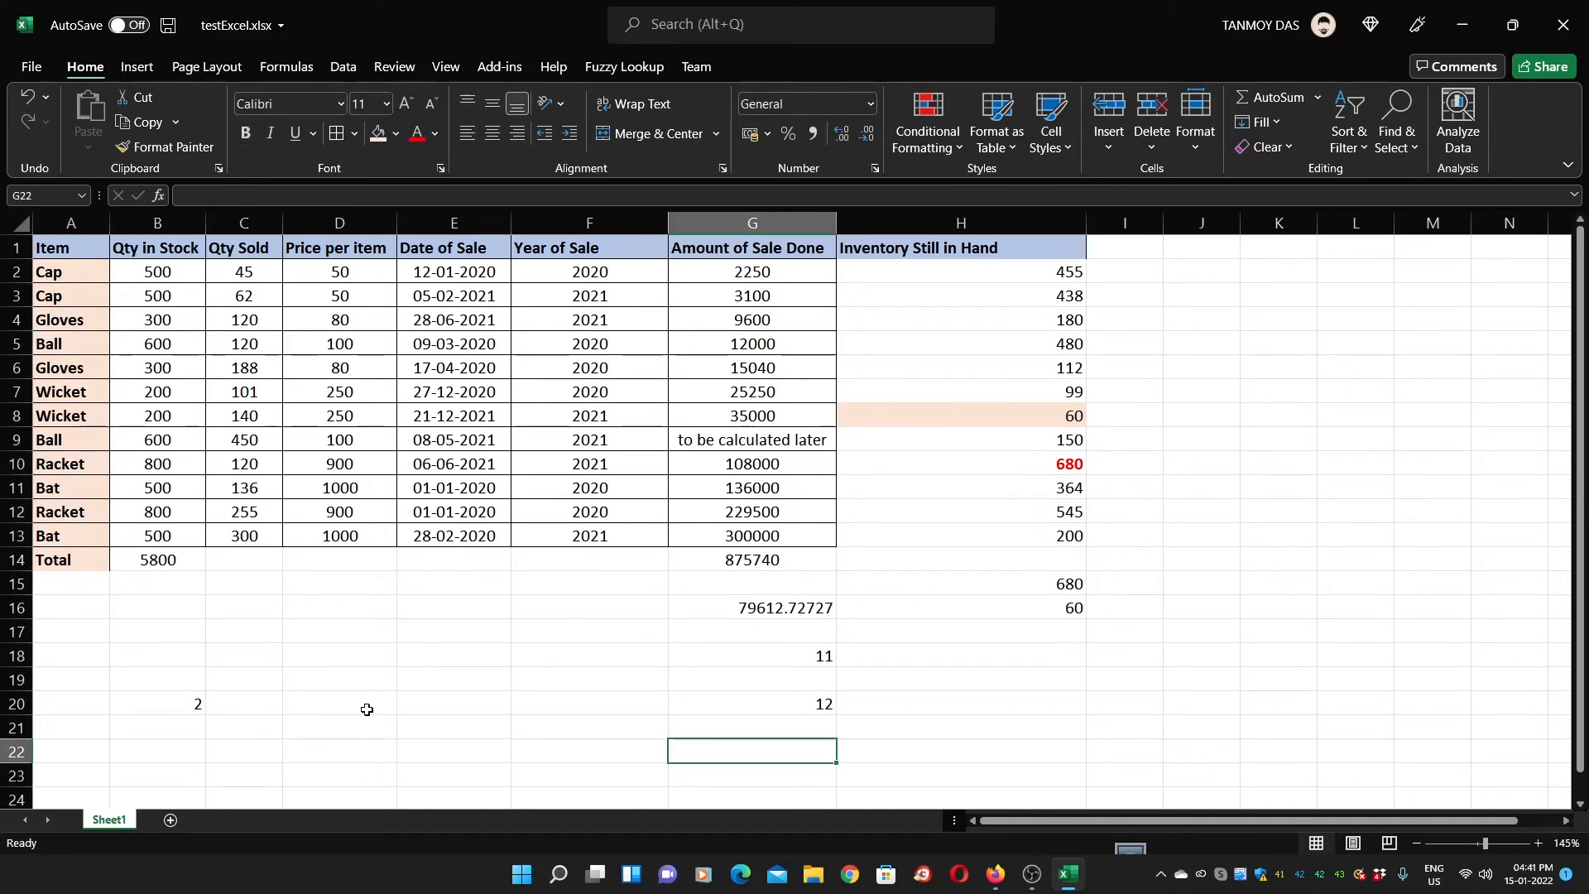
pyautogui.click(348, 708)
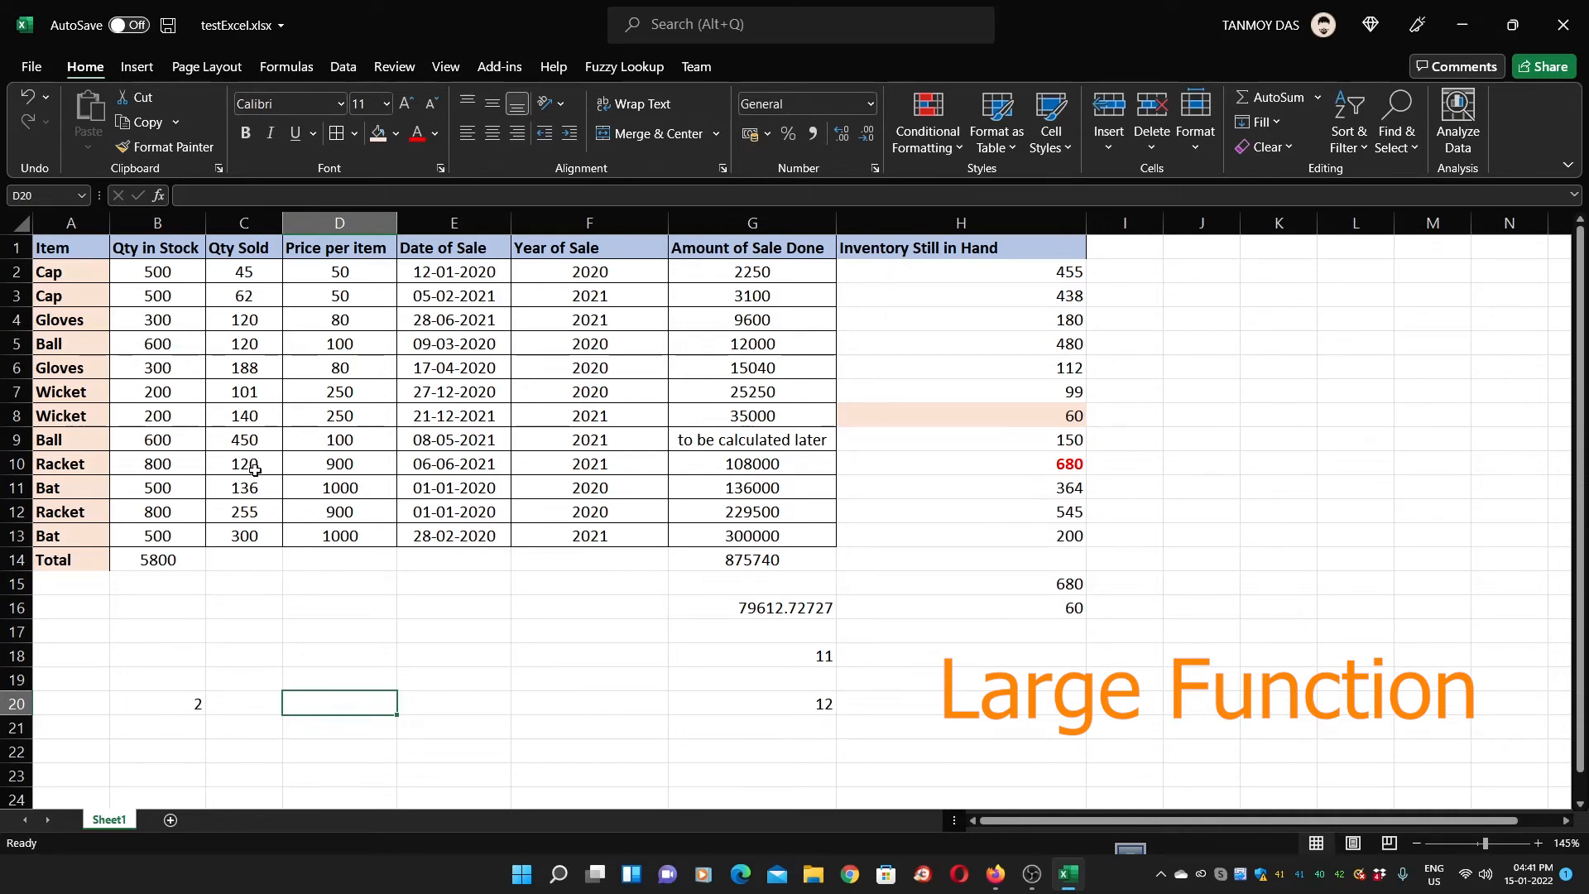
# Enter =LARGE over the Qty Sold values with k=1 in D20, returning 450
pyautogui.write('=LA')
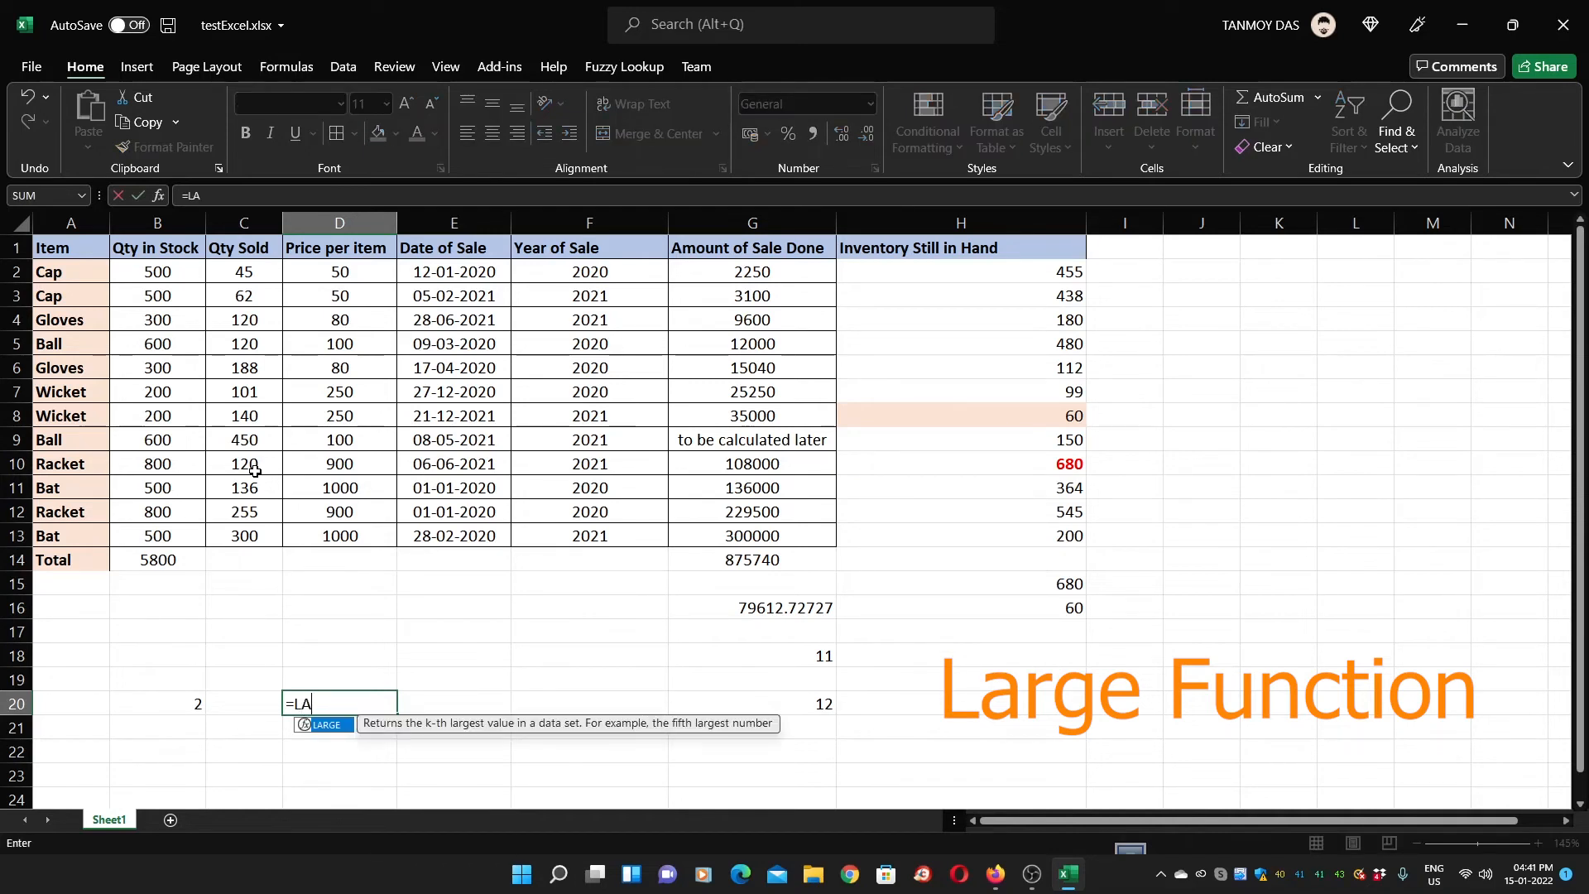
pyautogui.write('RGE(')
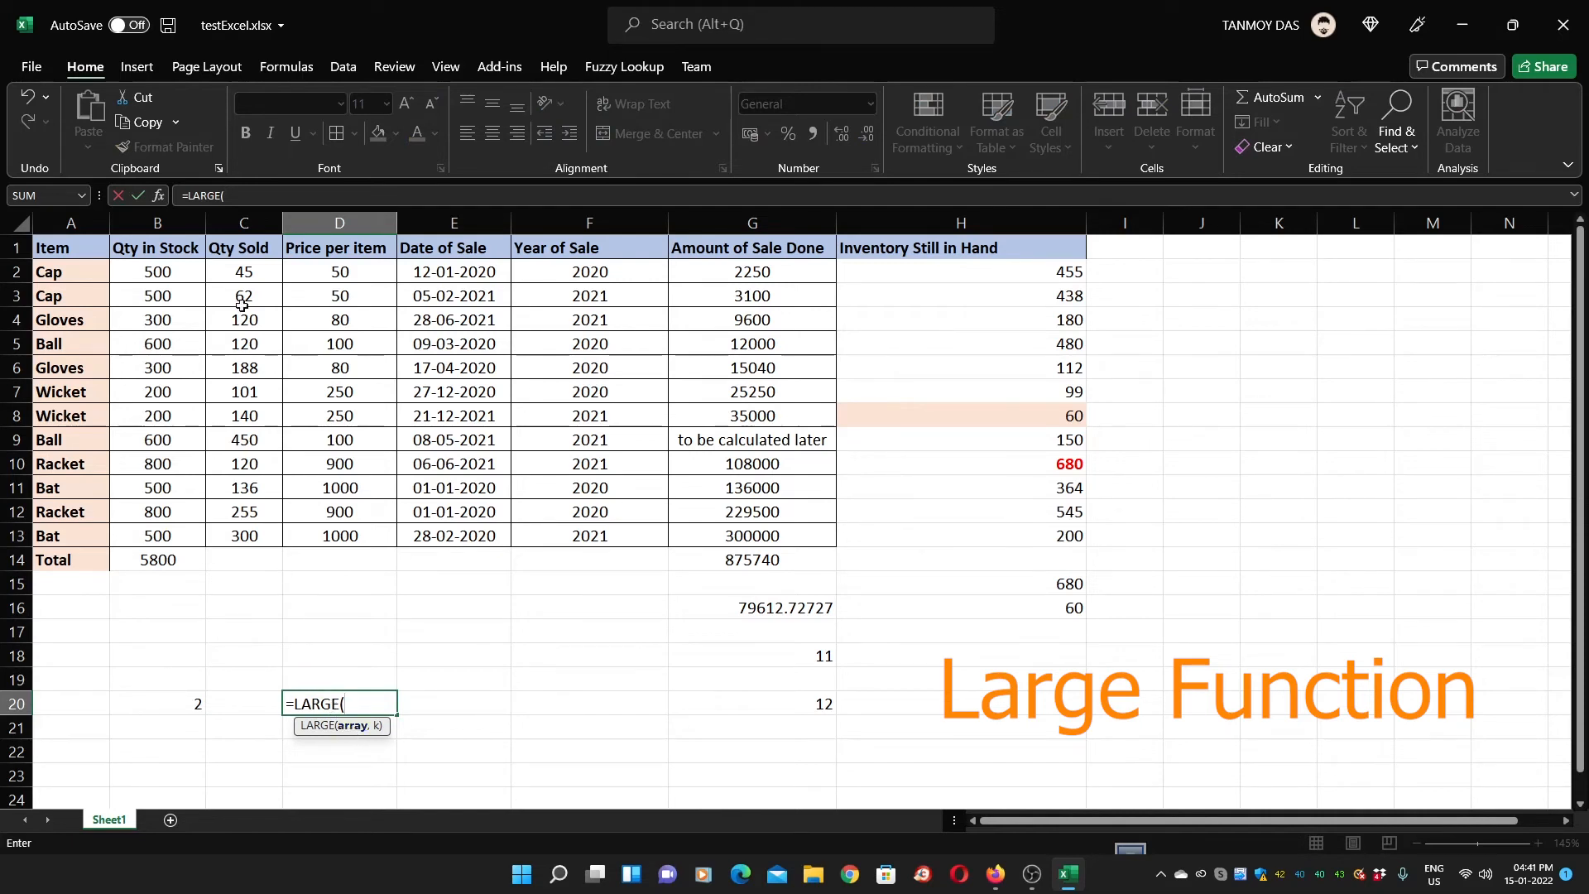
pyautogui.moveTo(244, 273); pyautogui.dragTo(258, 530)
pyautogui.write(',')
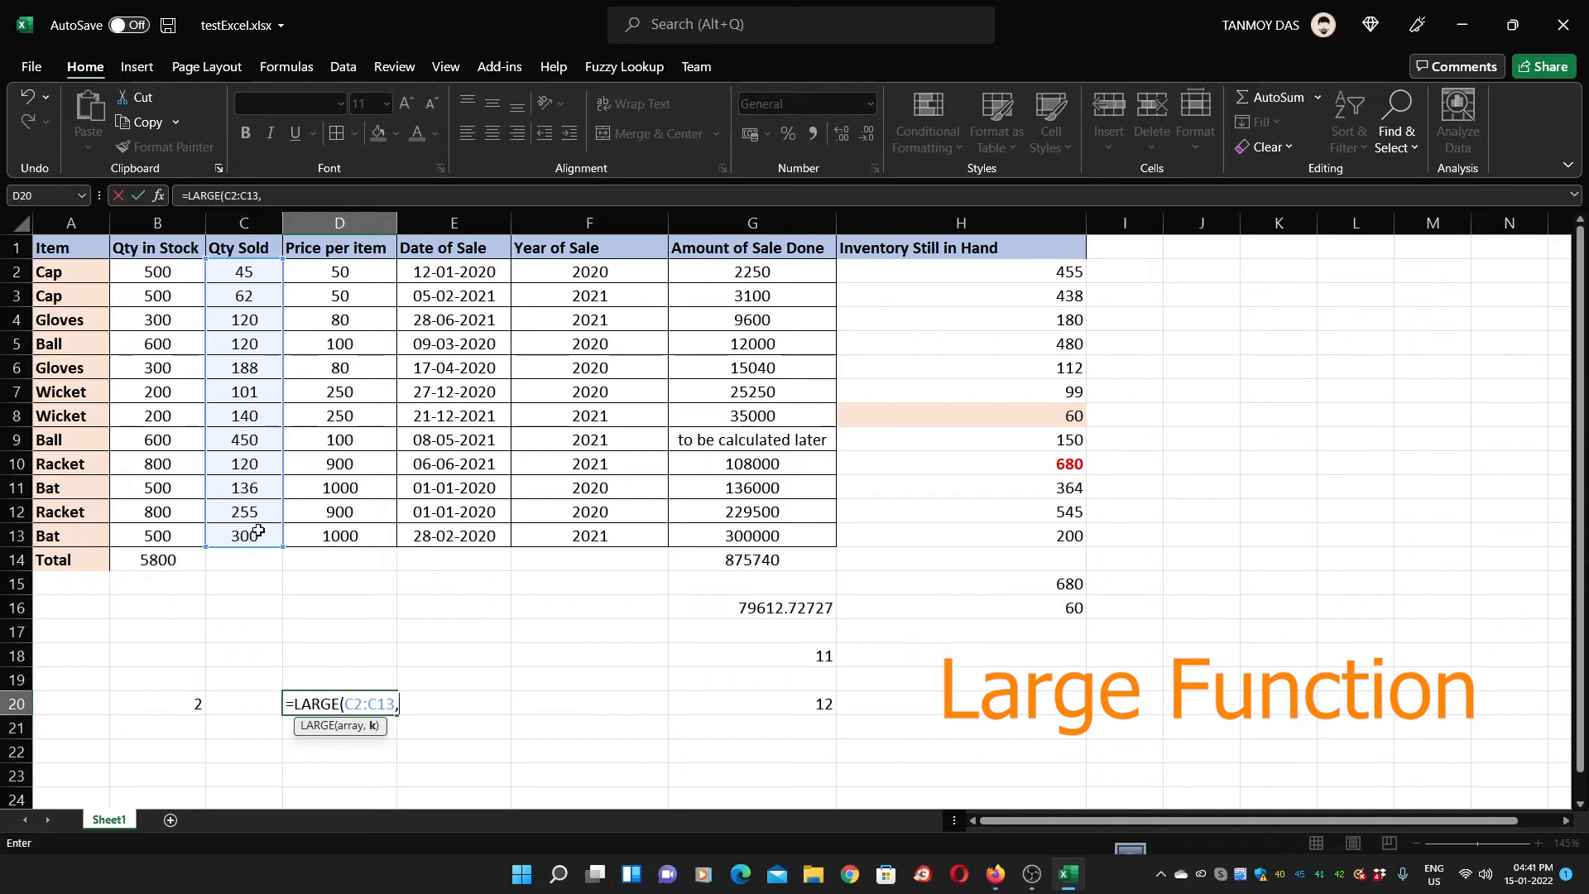
pyautogui.write('1')
pyautogui.press('Return')
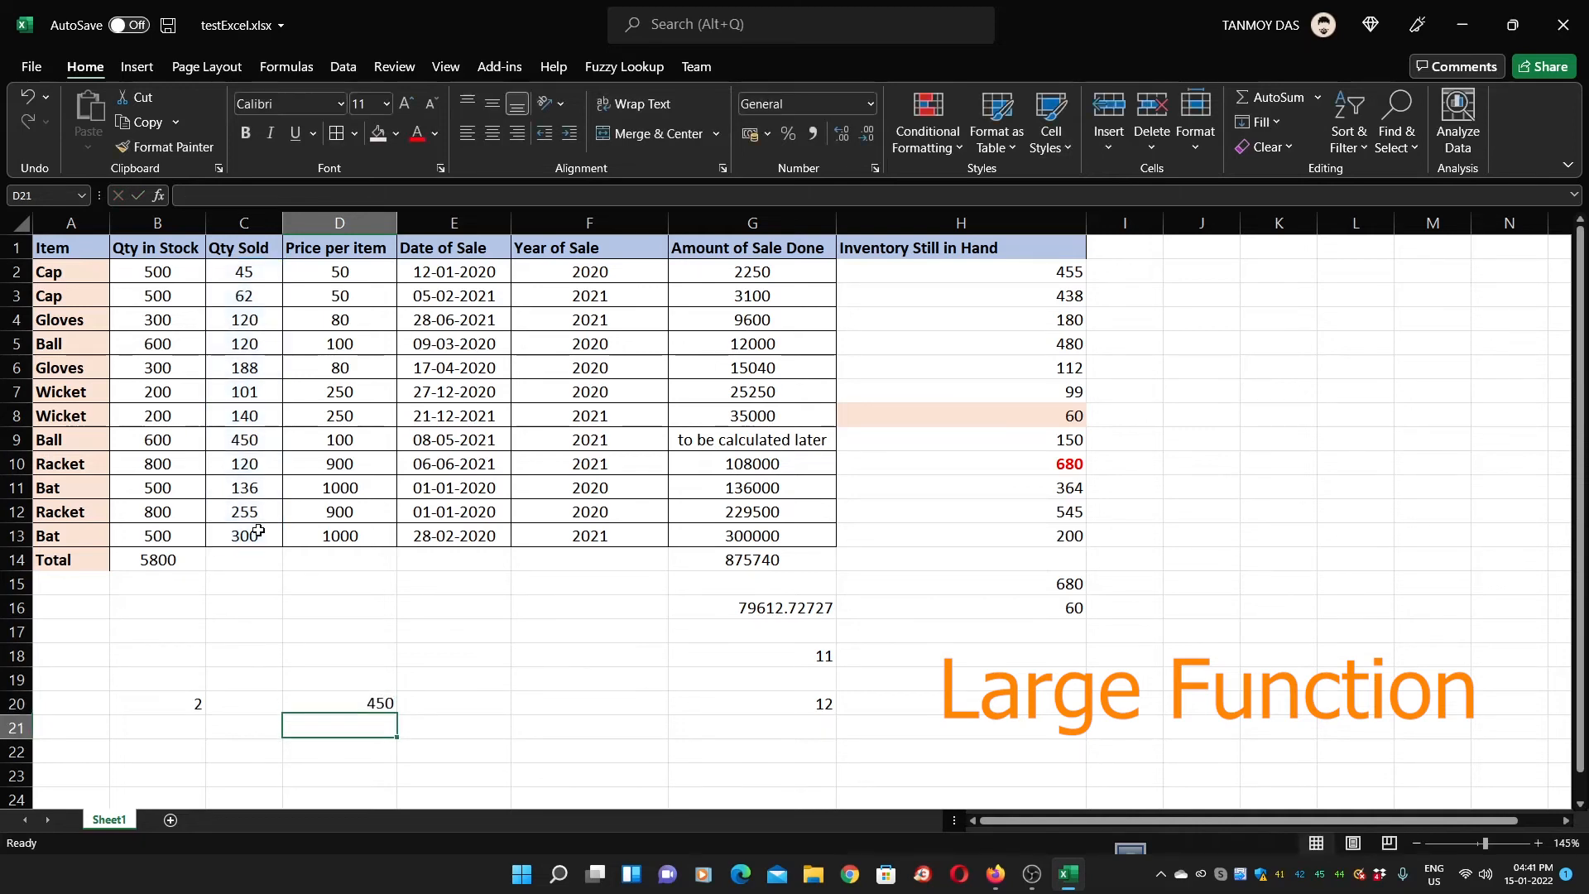
pyautogui.click(362, 706)
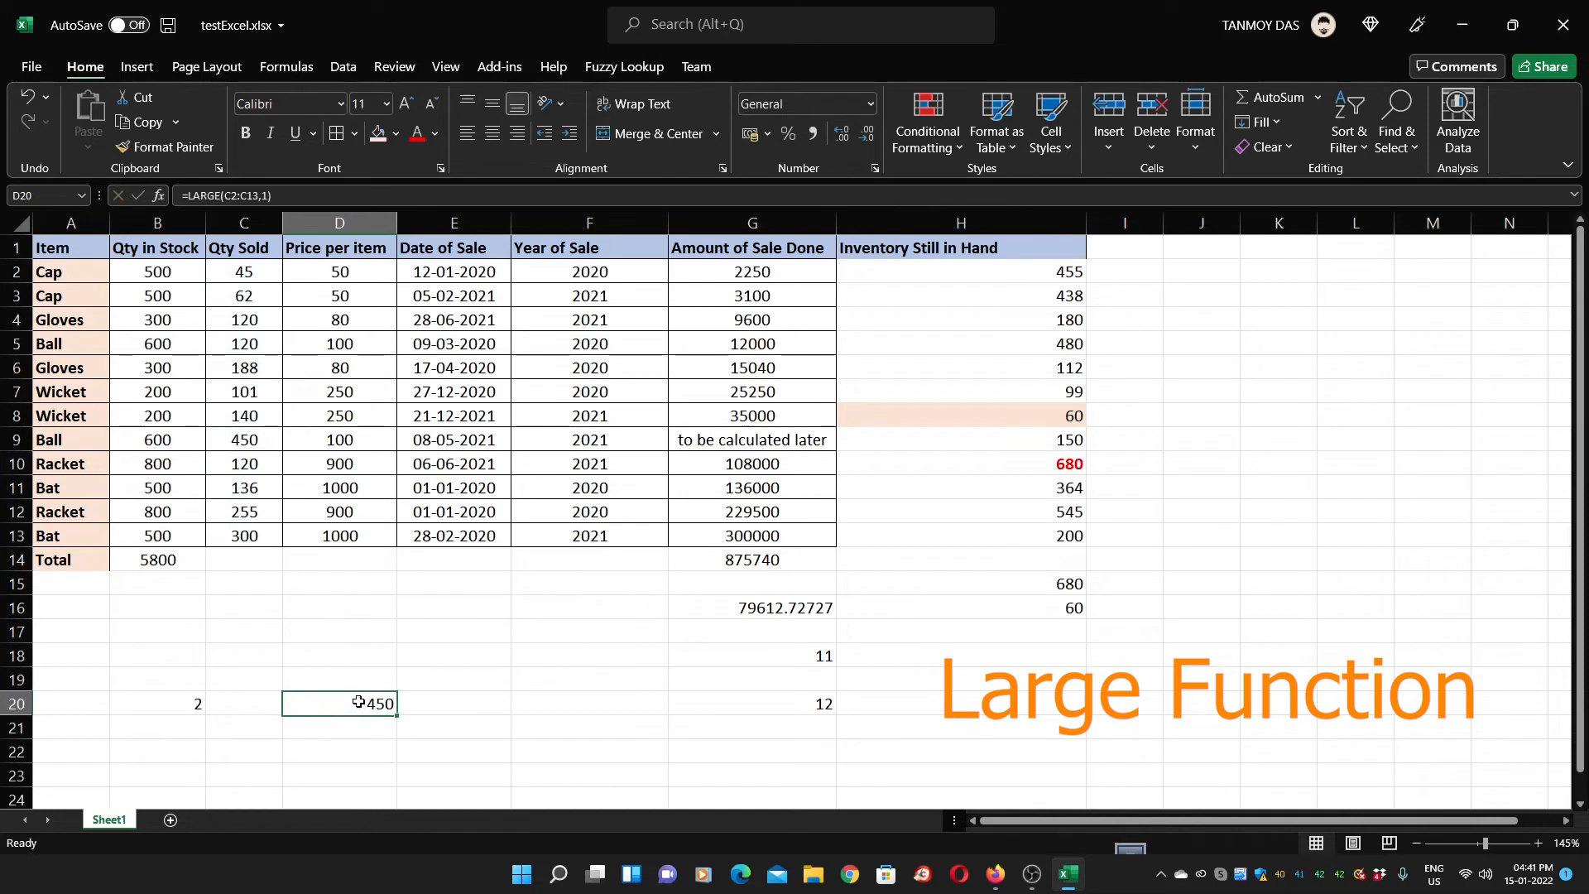
pyautogui.moveTo(213, 429); pyautogui.dragTo(244, 437)
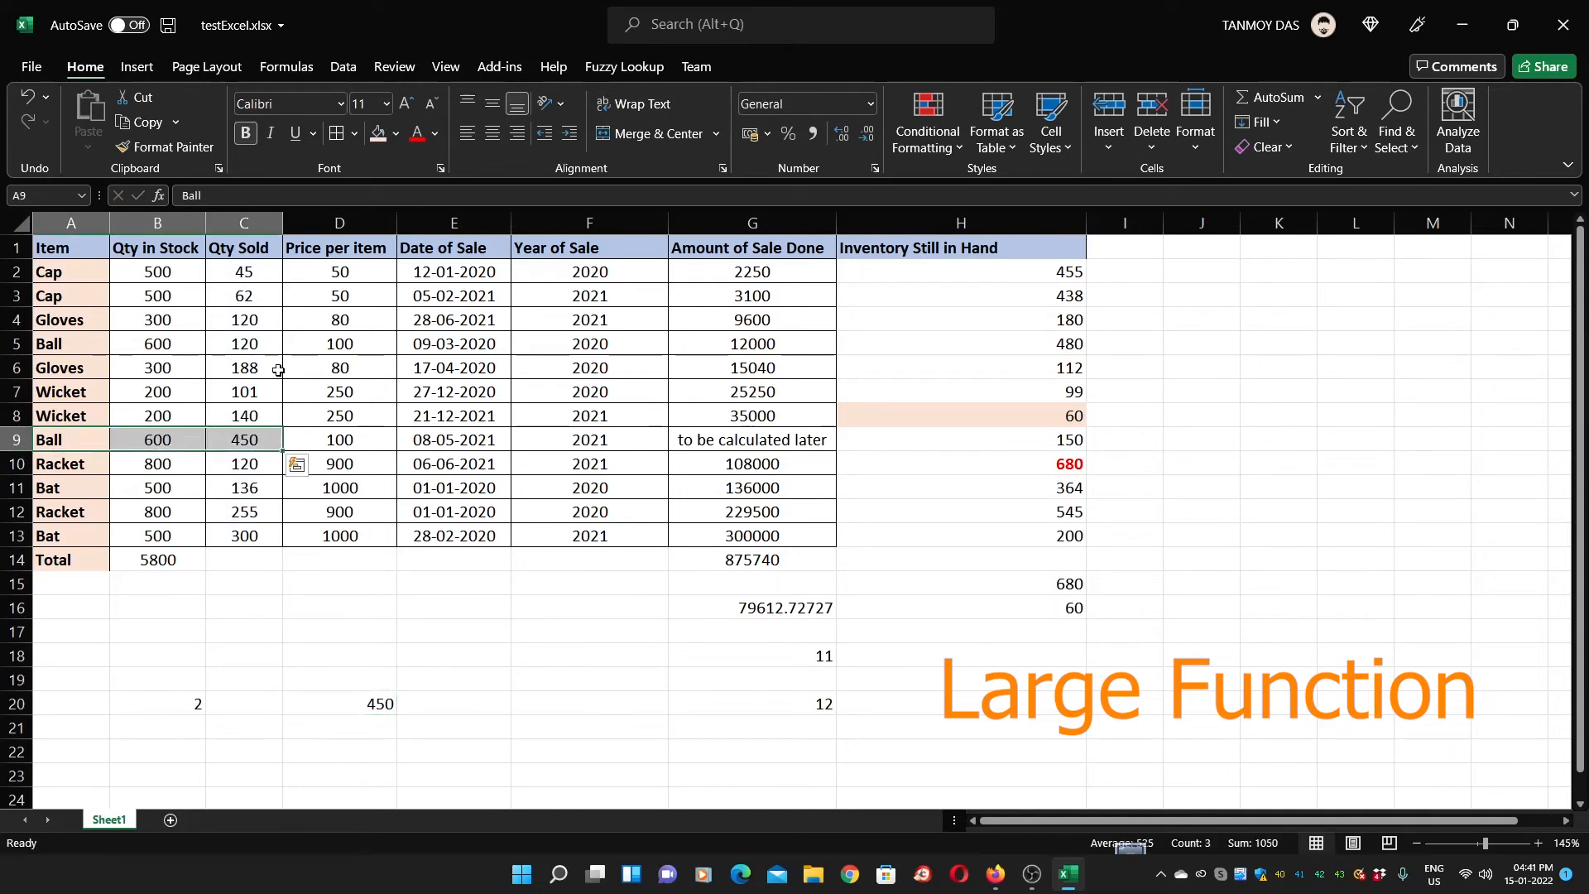
pyautogui.click(297, 627)
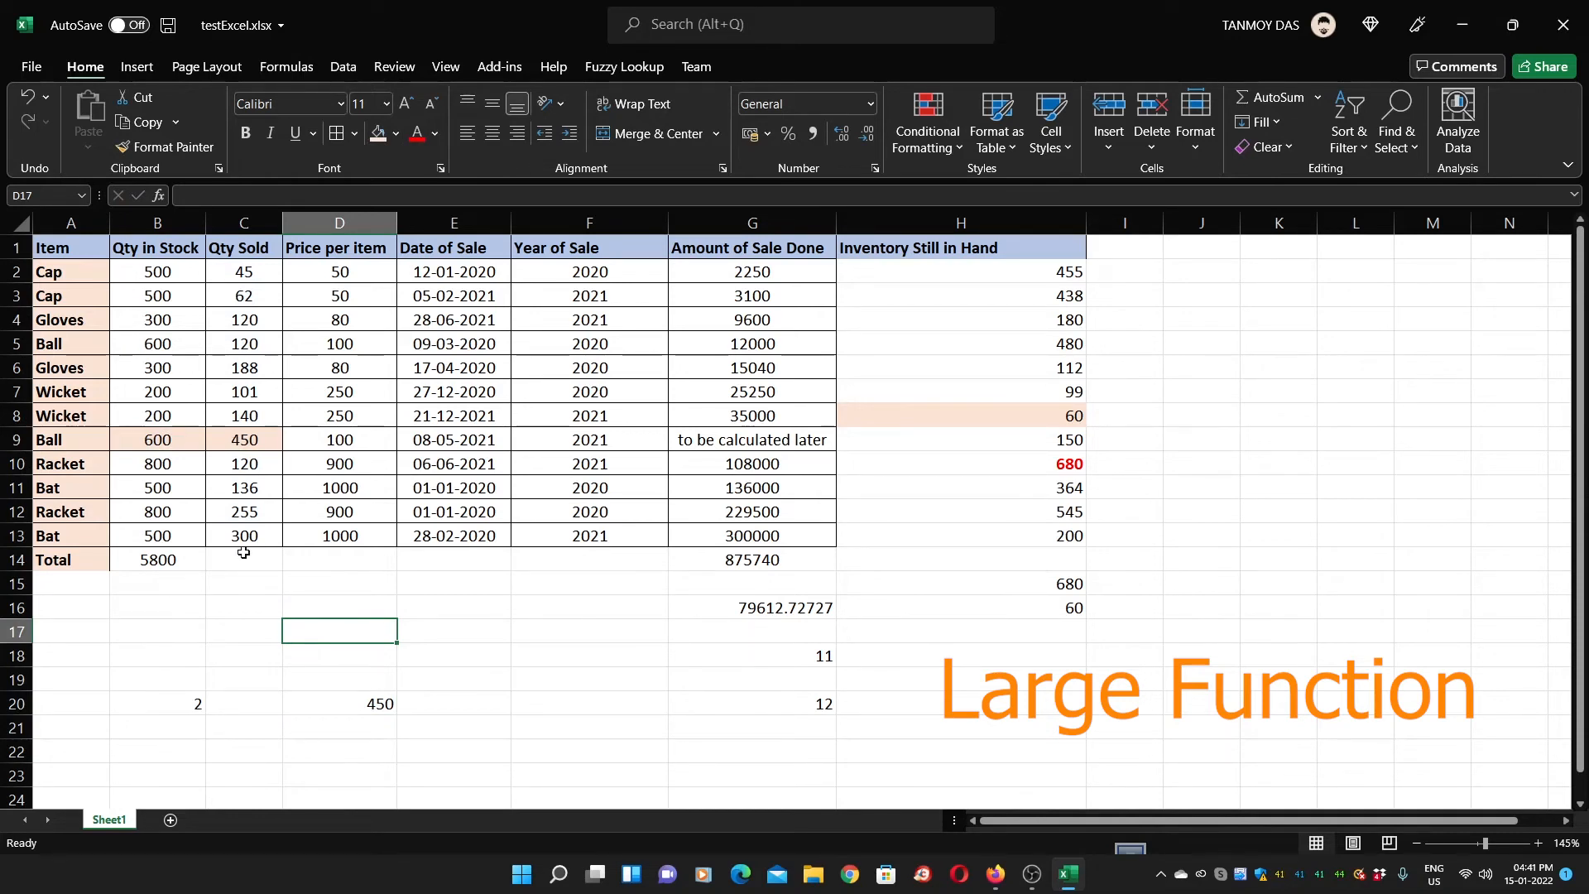
# Copy the LARGE formula into D21 and change k to 2, returning 300
pyautogui.click(321, 708)
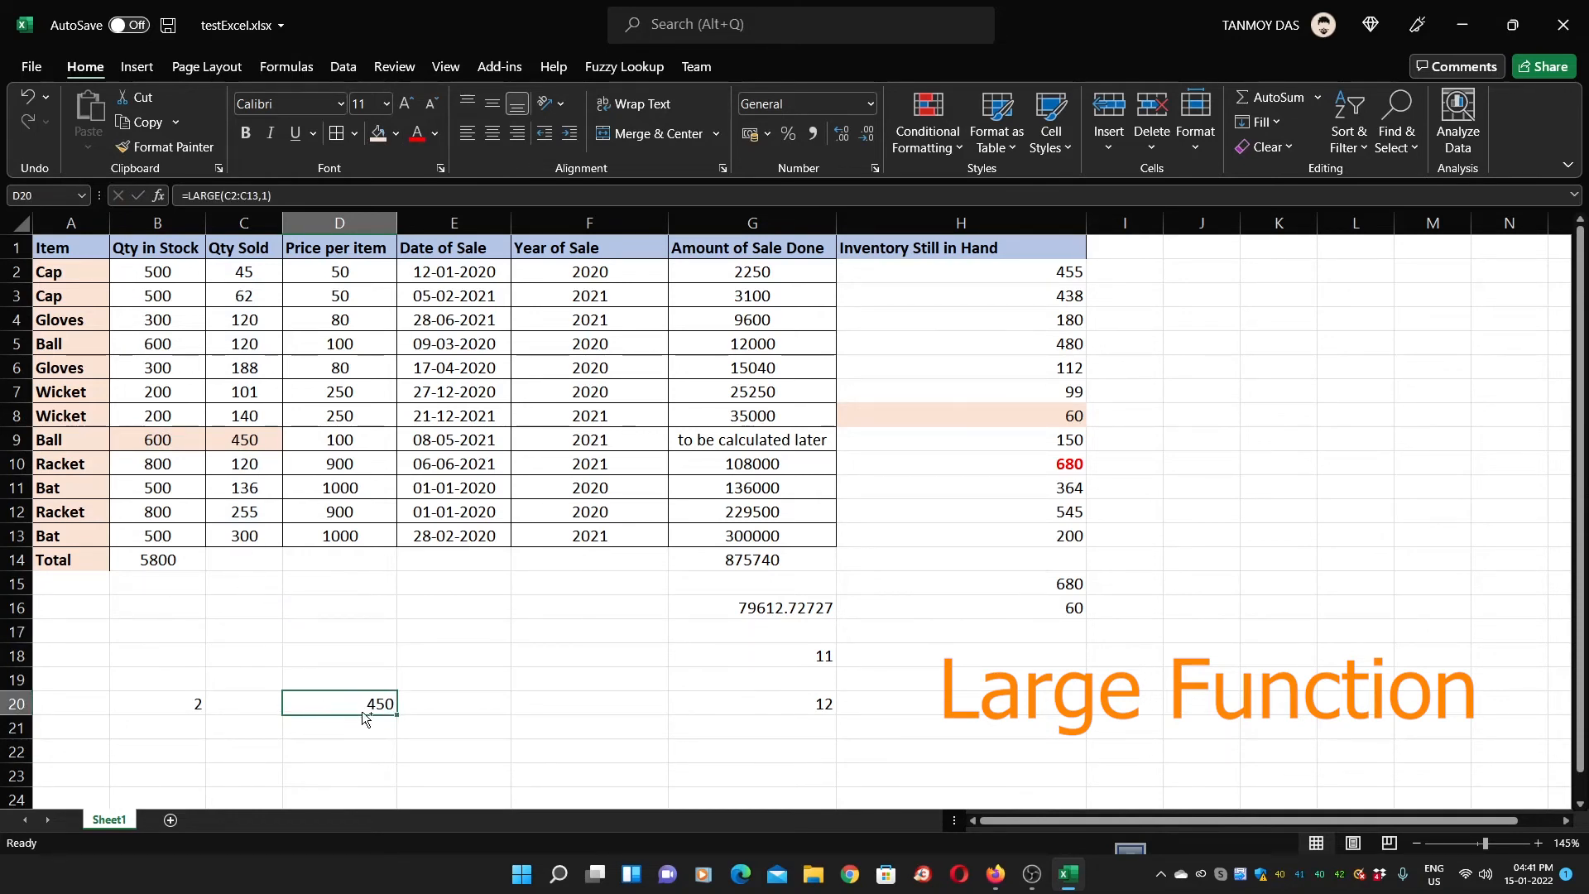
pyautogui.hotkey('ctrl', 'c')
pyautogui.press('Down')
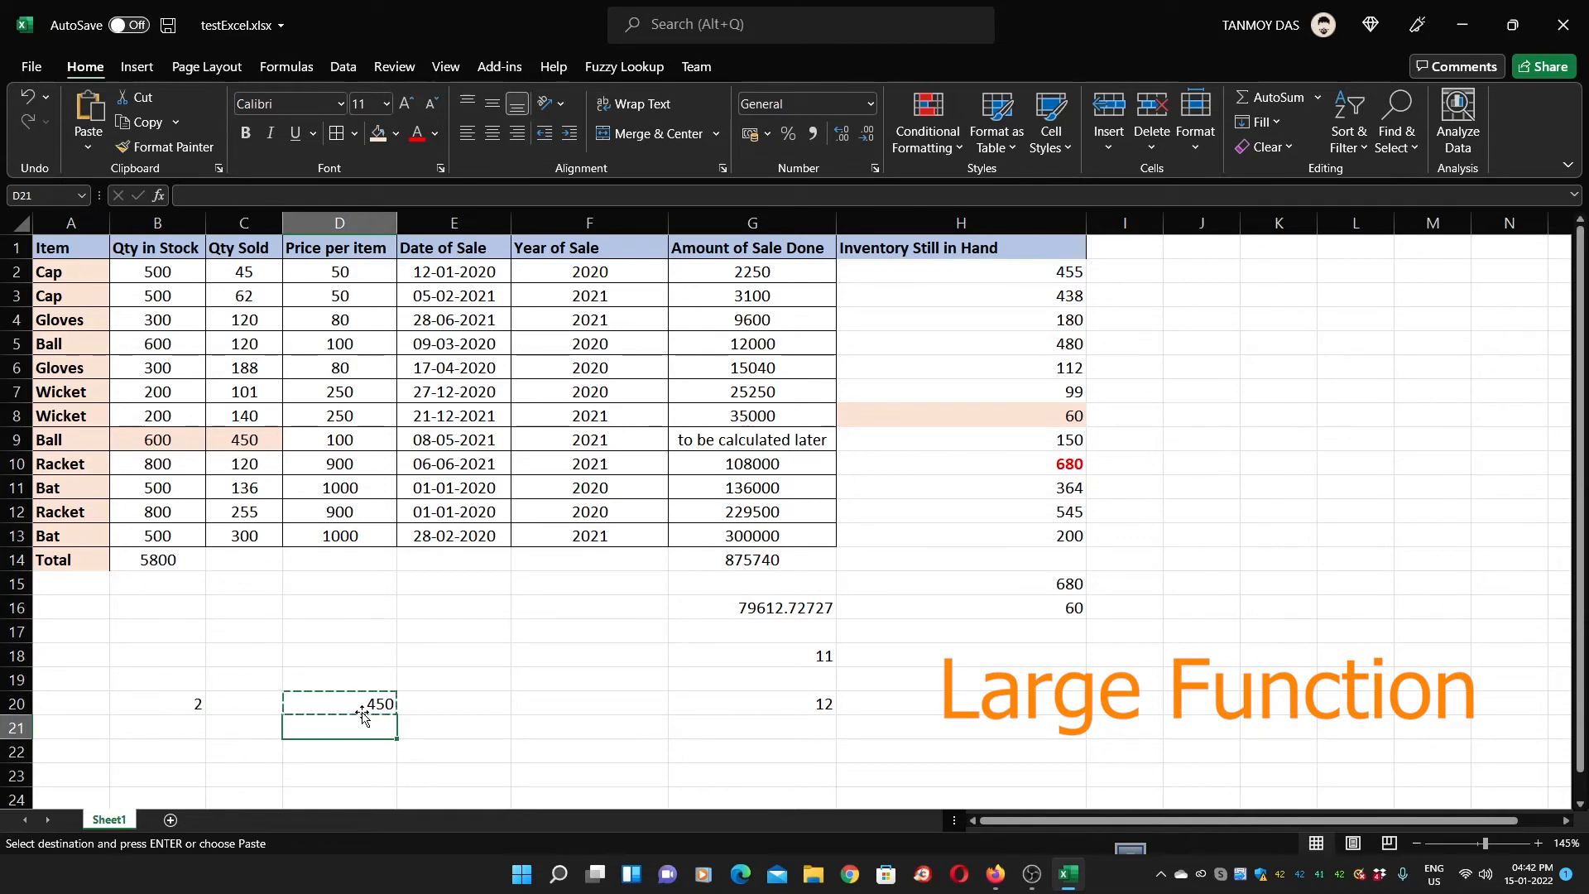
pyautogui.press('Return')
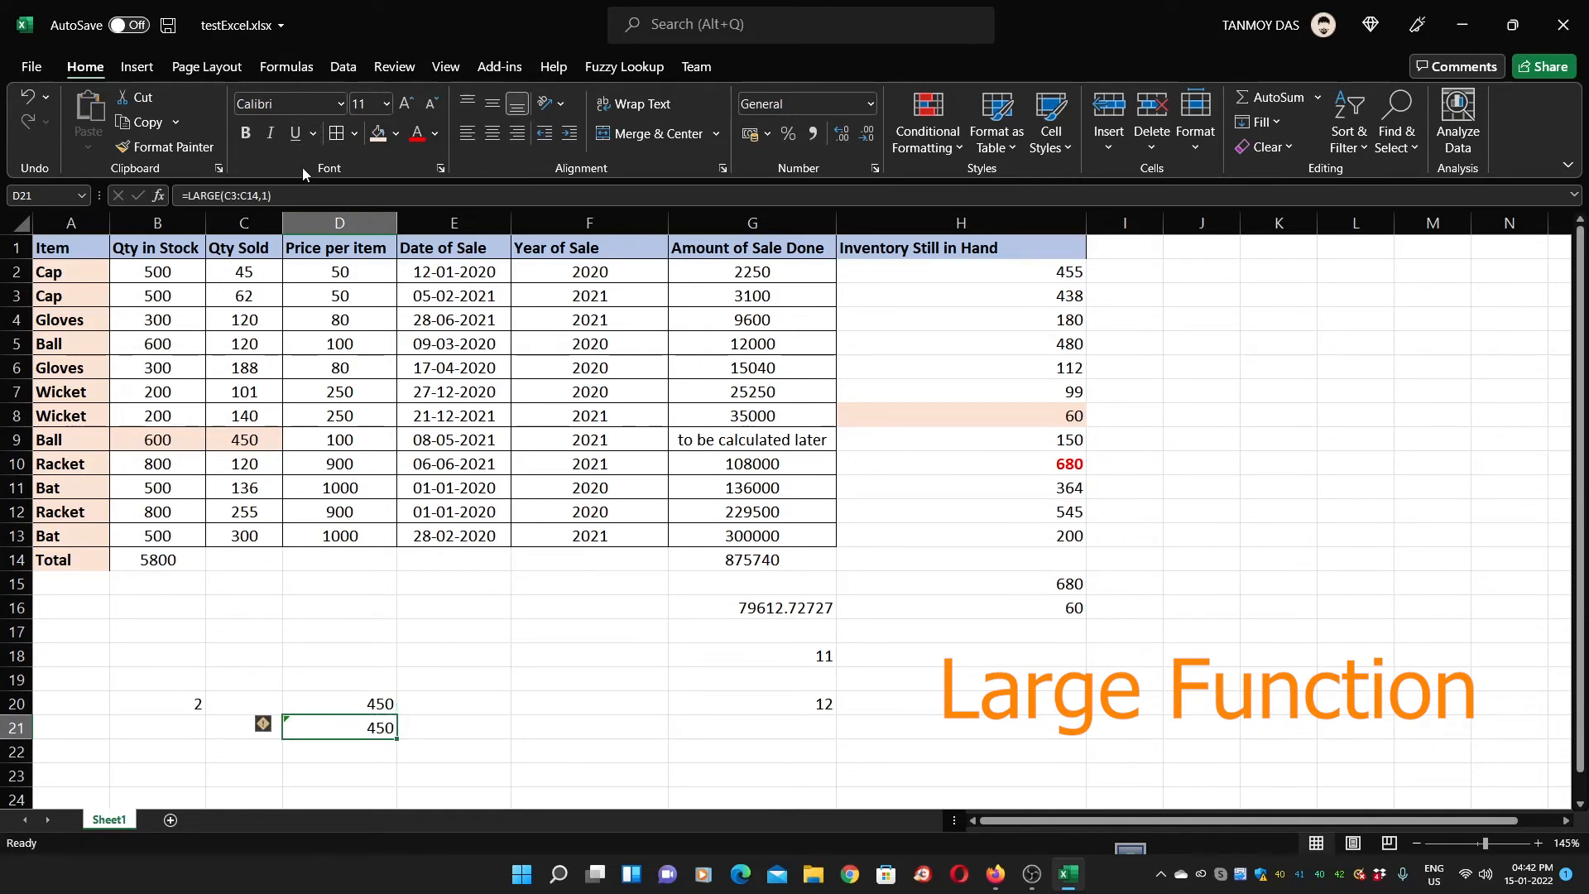
pyautogui.doubleClick(377, 728)
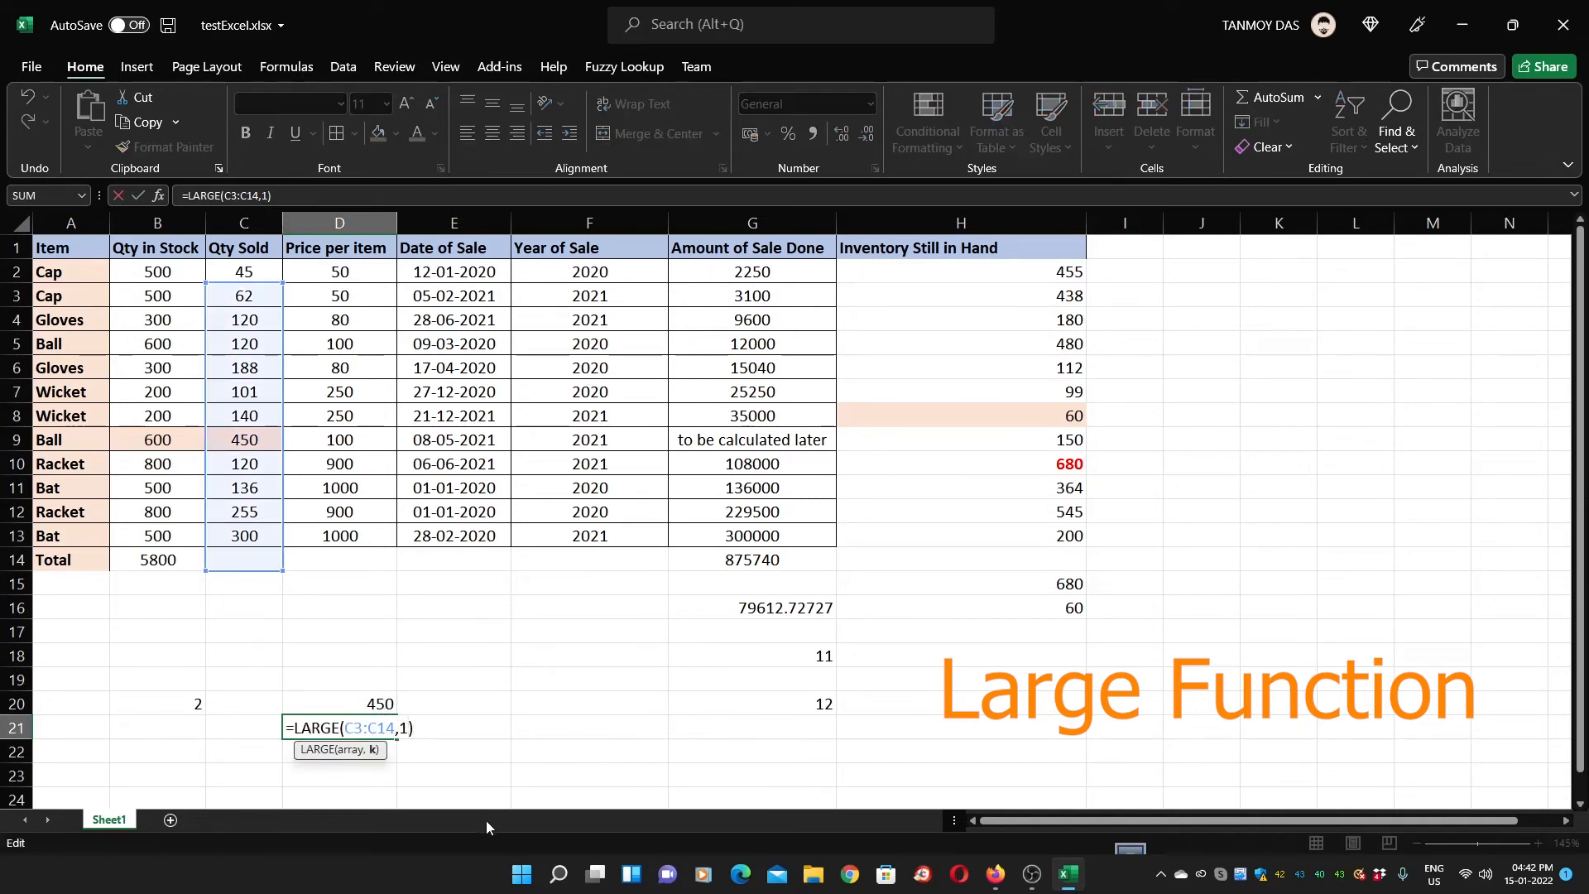
pyautogui.press('BackSpace')
pyautogui.press('BackSpace')
pyautogui.write('2)')
pyautogui.press('Return')
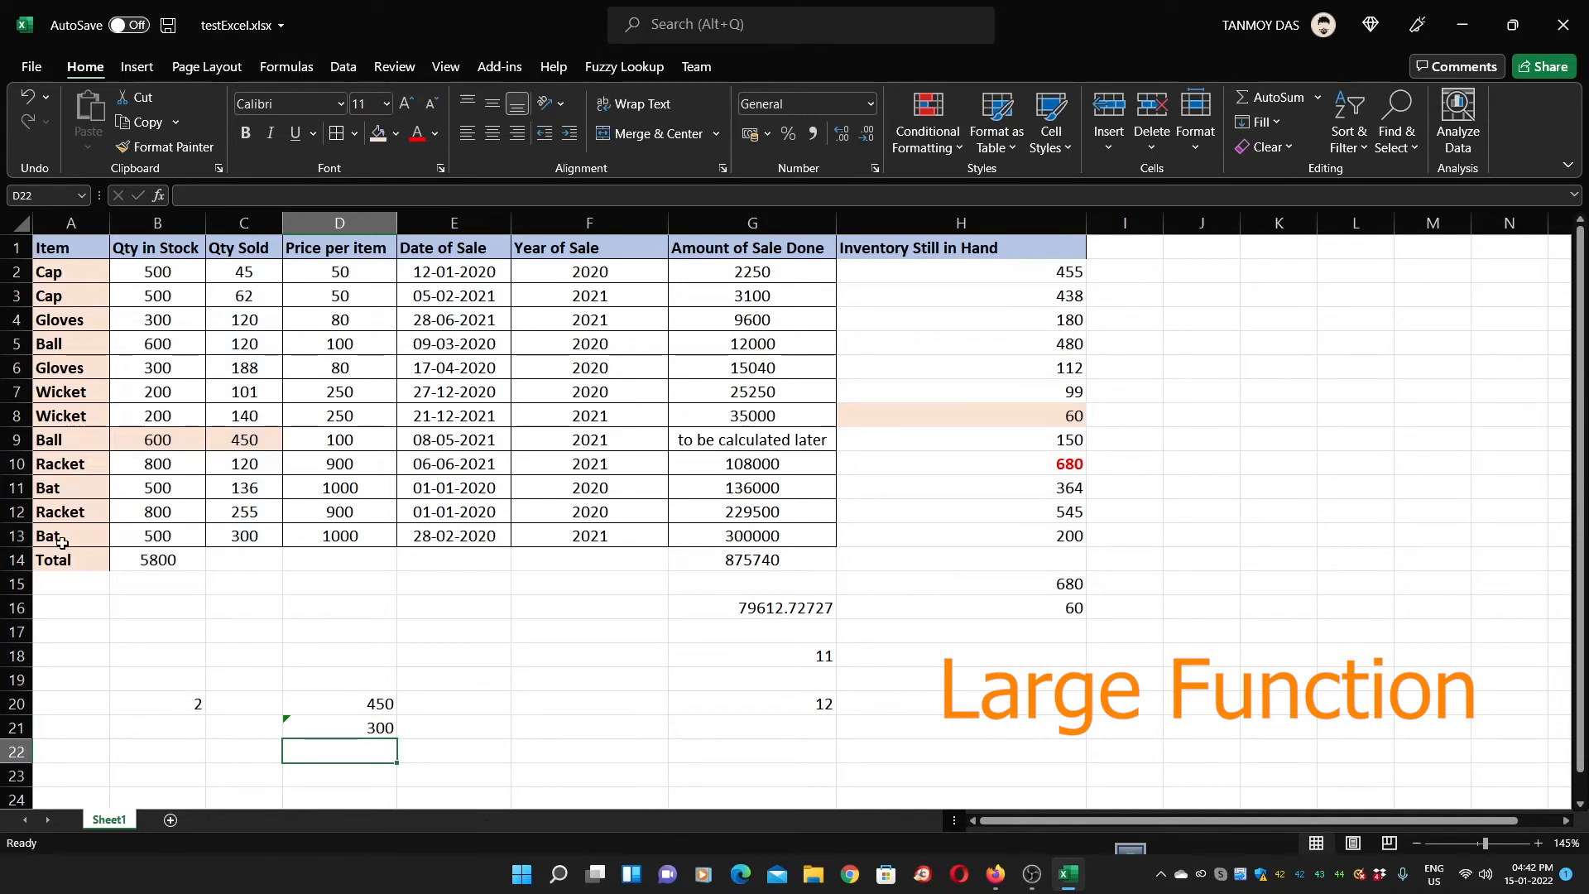
# Shade the Bat row grey with Fill Color
pyautogui.click(235, 536)
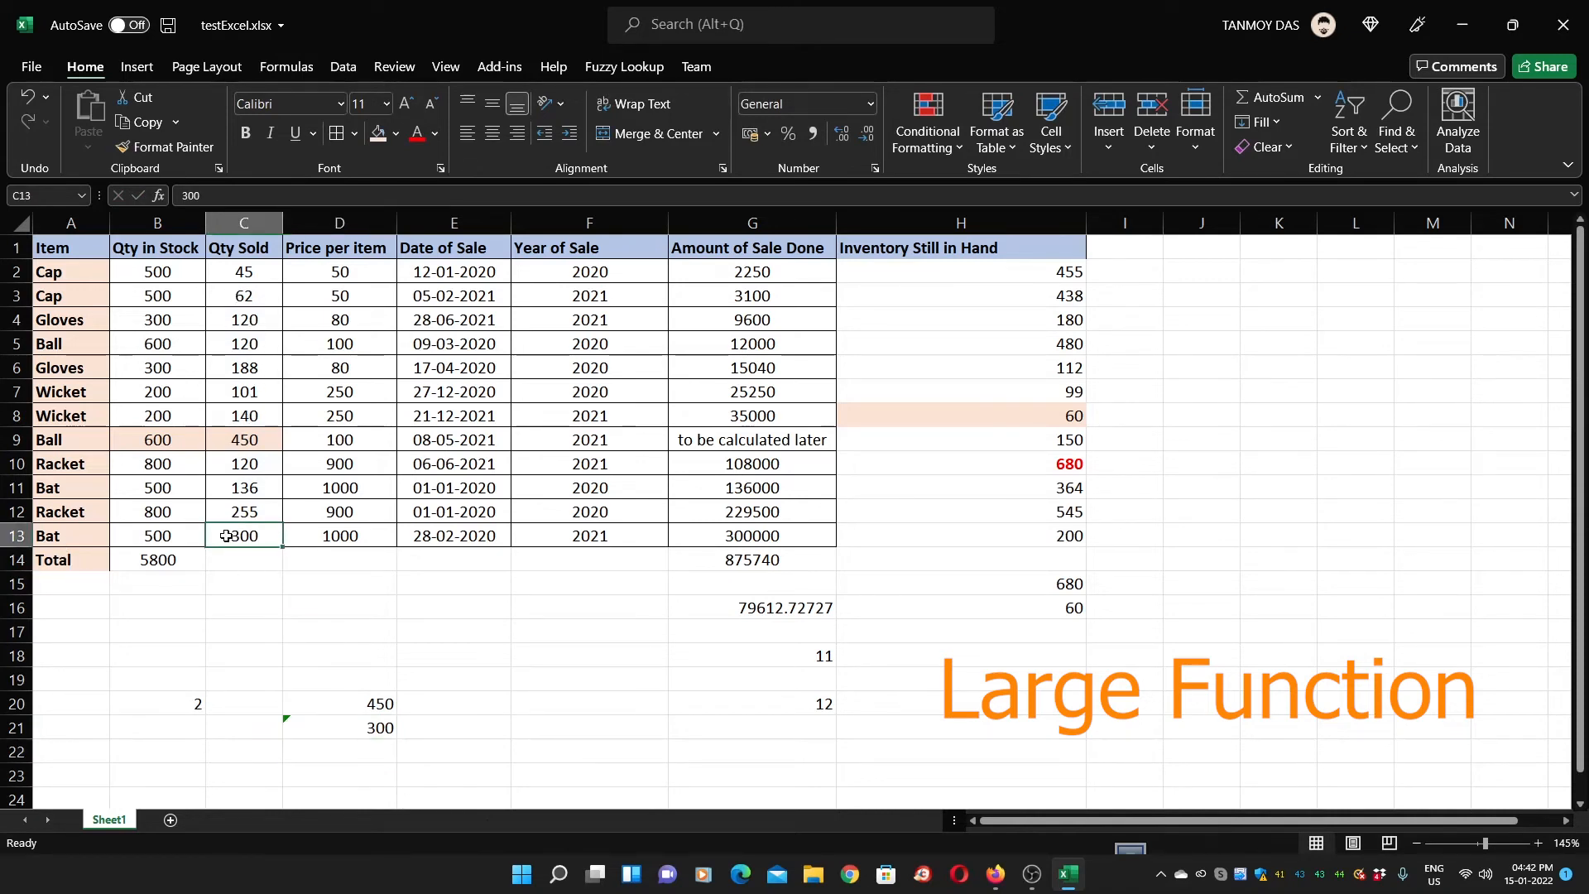
pyautogui.moveTo(235, 537); pyautogui.dragTo(80, 536)
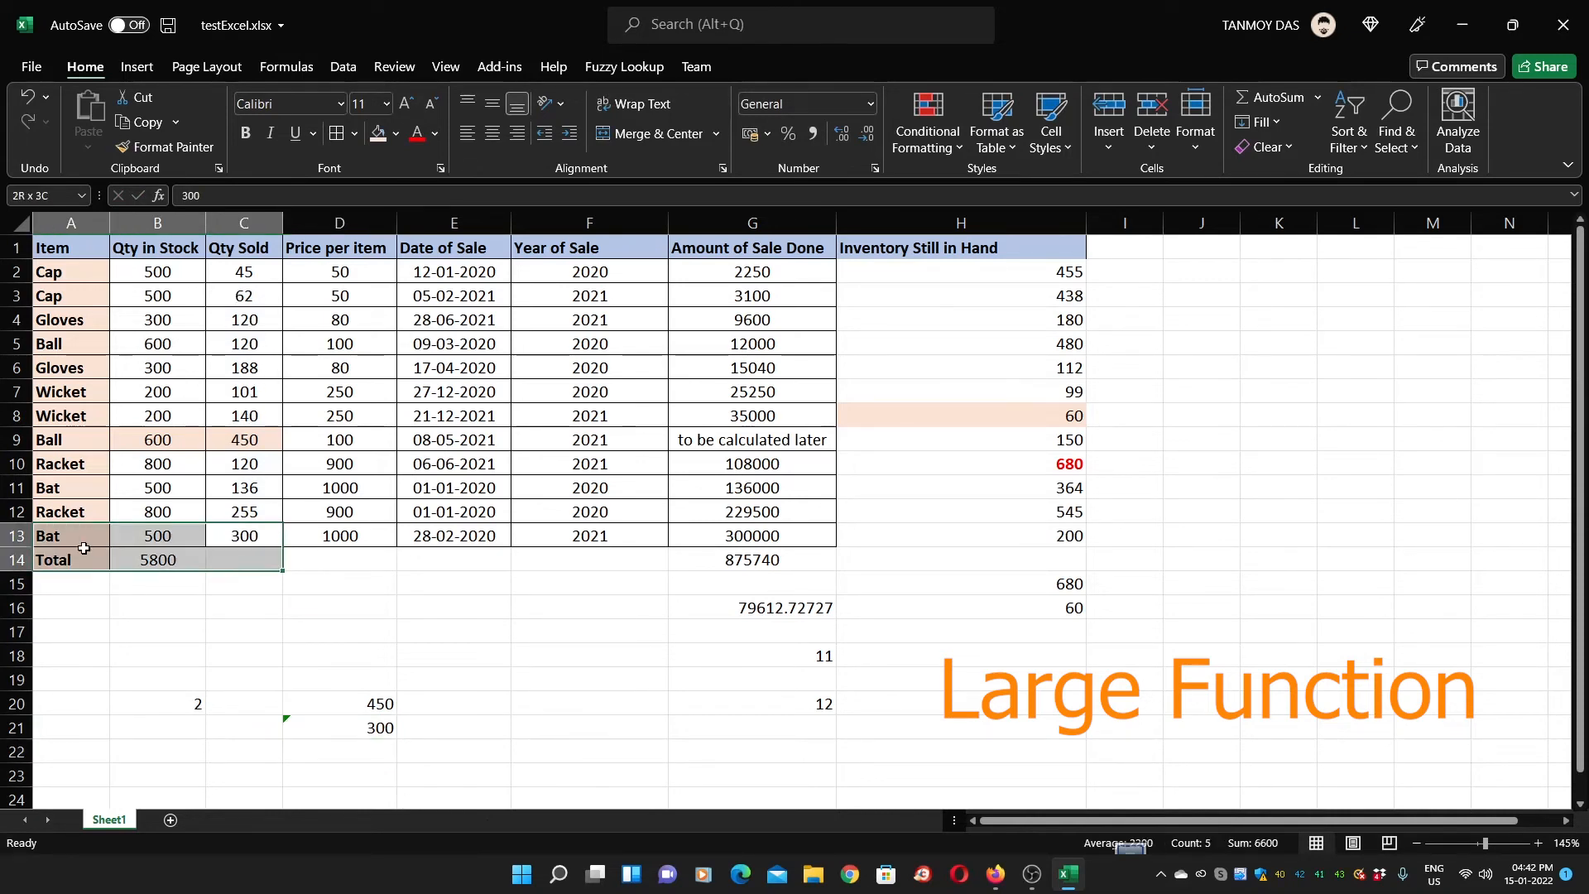
pyautogui.click(394, 141)
pyautogui.click(430, 226)
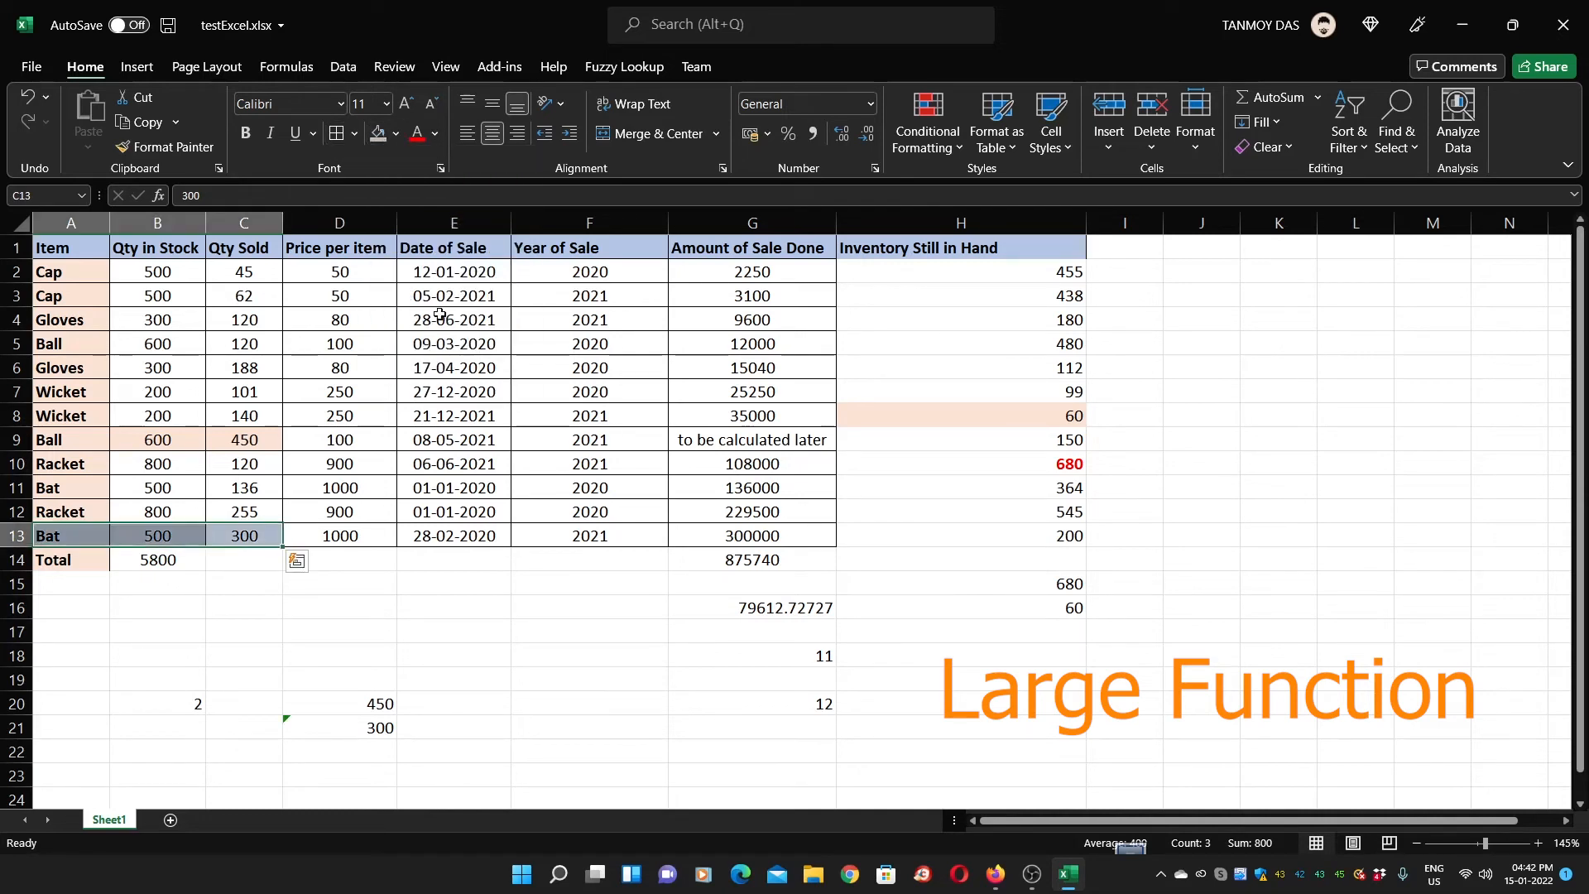
pyautogui.click(516, 767)
# Fill the LARGE formula into D22 and change k to 3, returning 255
pyautogui.click(376, 748)
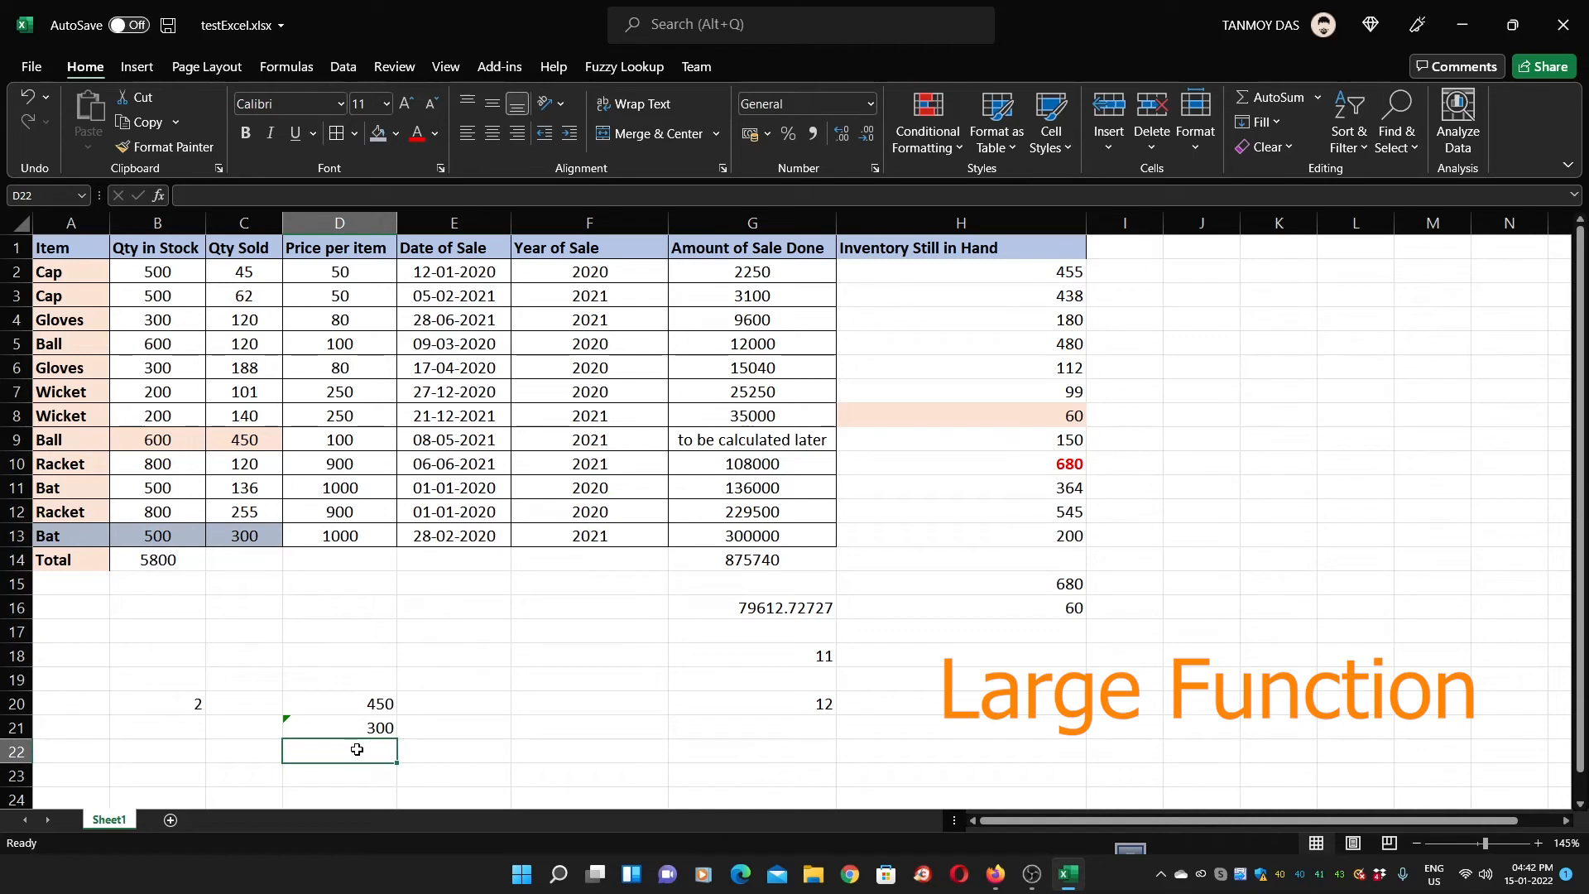
pyautogui.hotkey('ctrl', 'd')
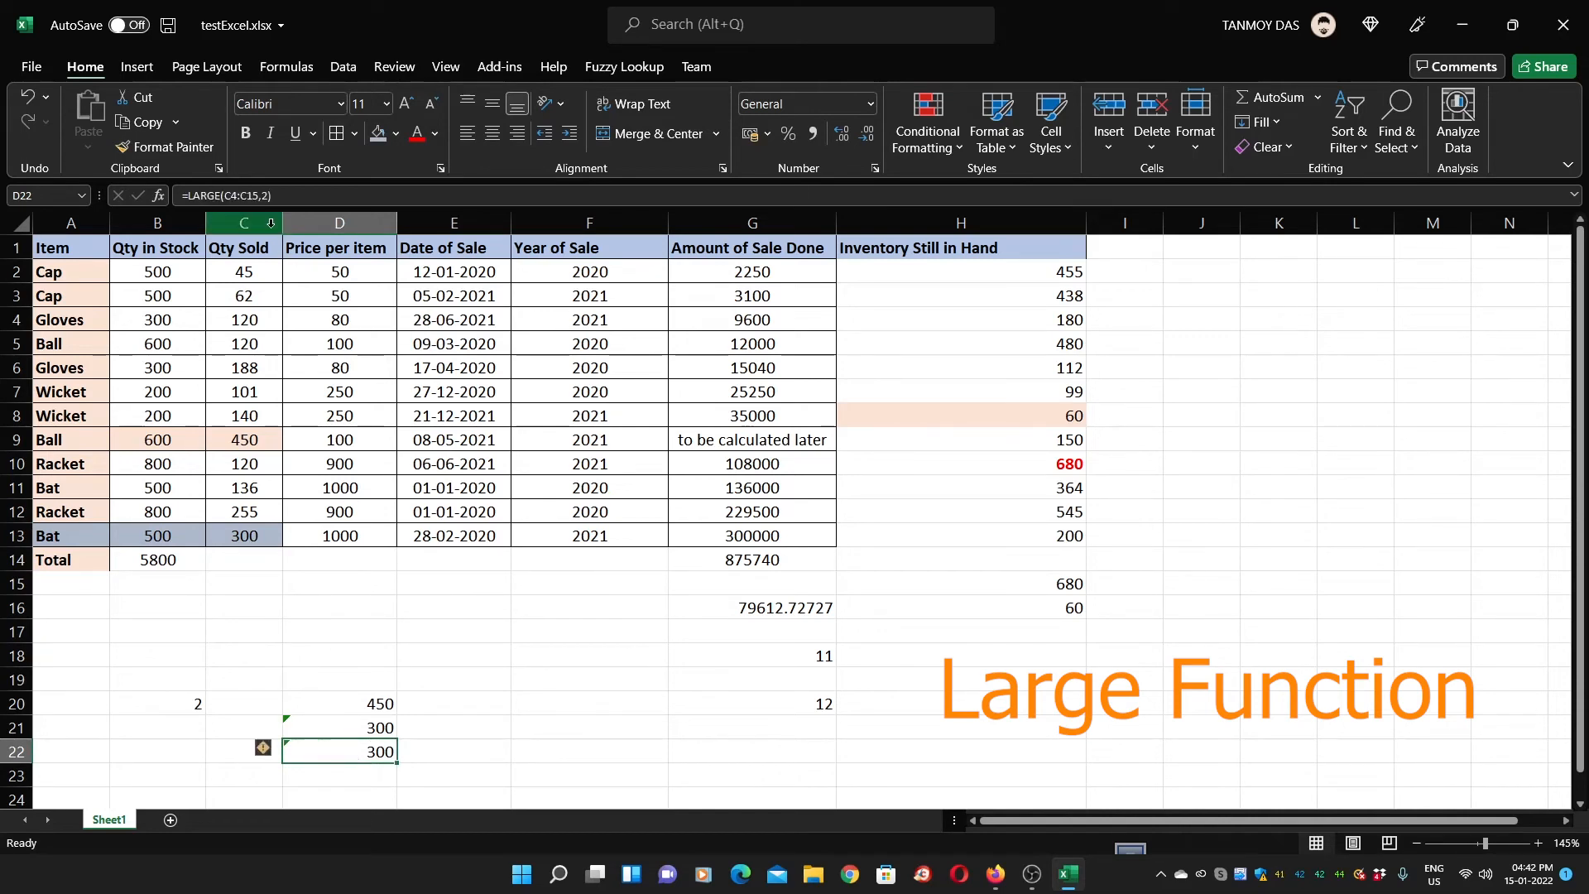
pyautogui.press('F2')
pyautogui.press('Left')
pyautogui.press('BackSpace')
pyautogui.write('3')
pyautogui.press('Return')
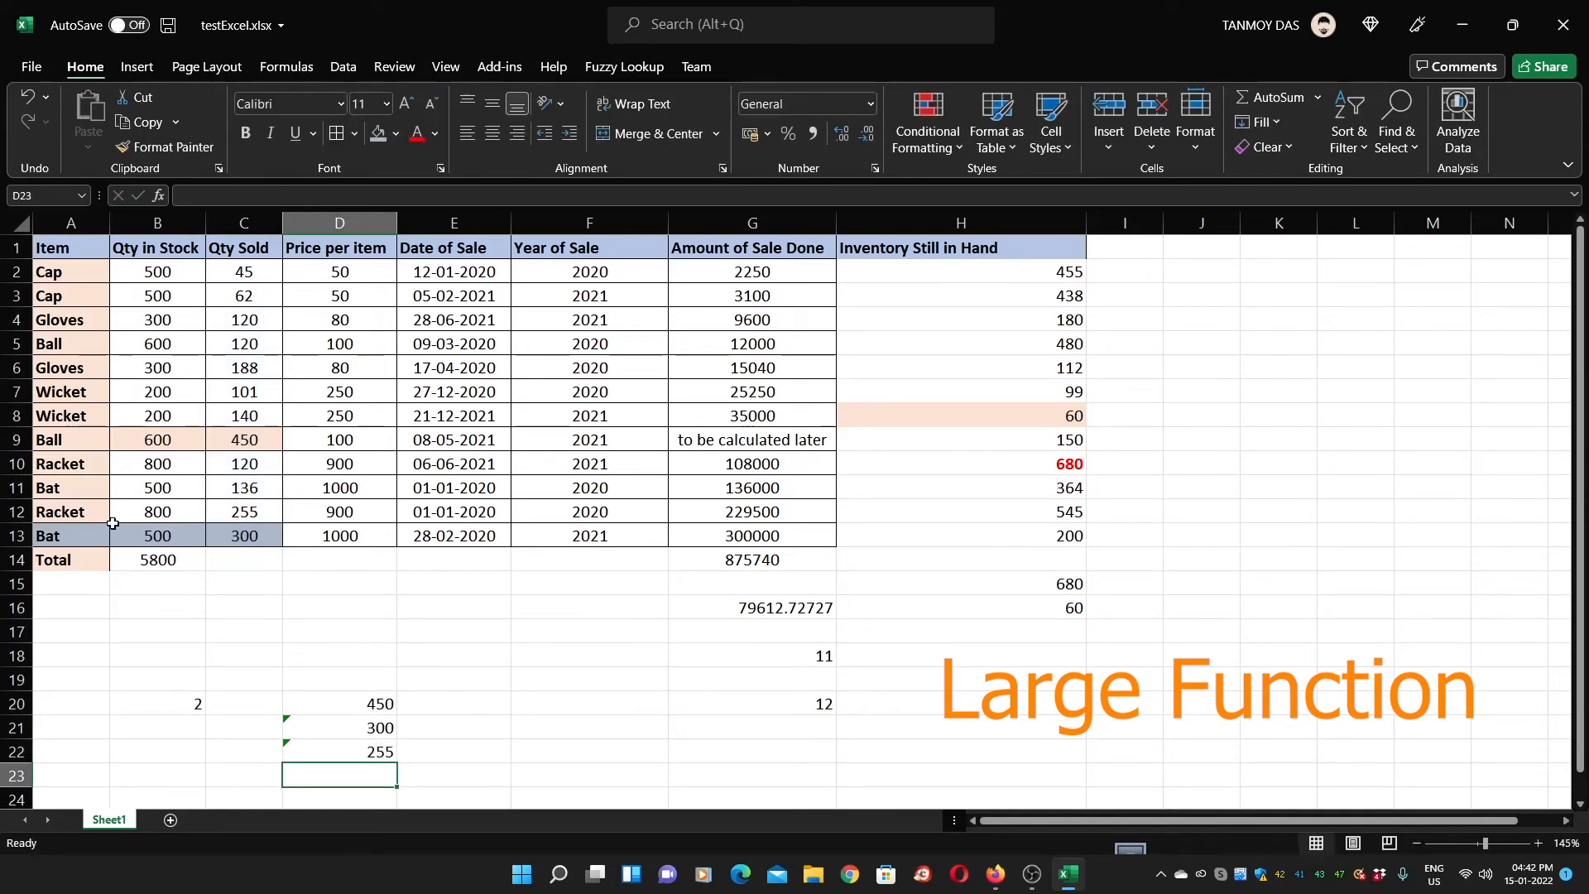
# Give the Racket row a gold fill, undoing an accidental gold font colour first
pyautogui.moveTo(59, 509); pyautogui.dragTo(235, 502)
pyautogui.click(435, 137)
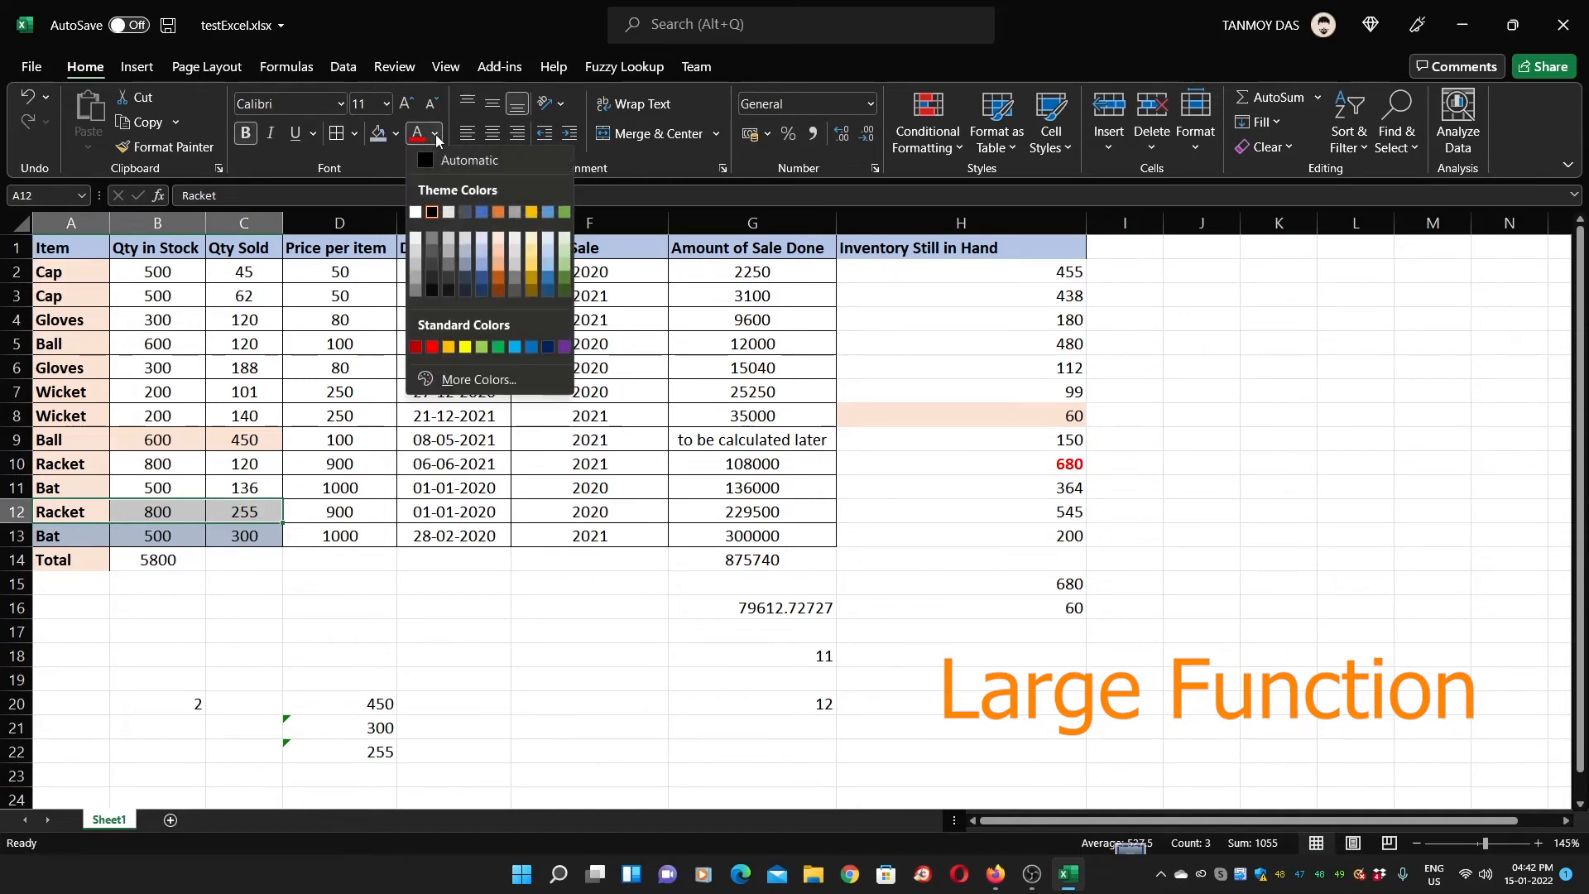
pyautogui.click(532, 249)
pyautogui.click(542, 530)
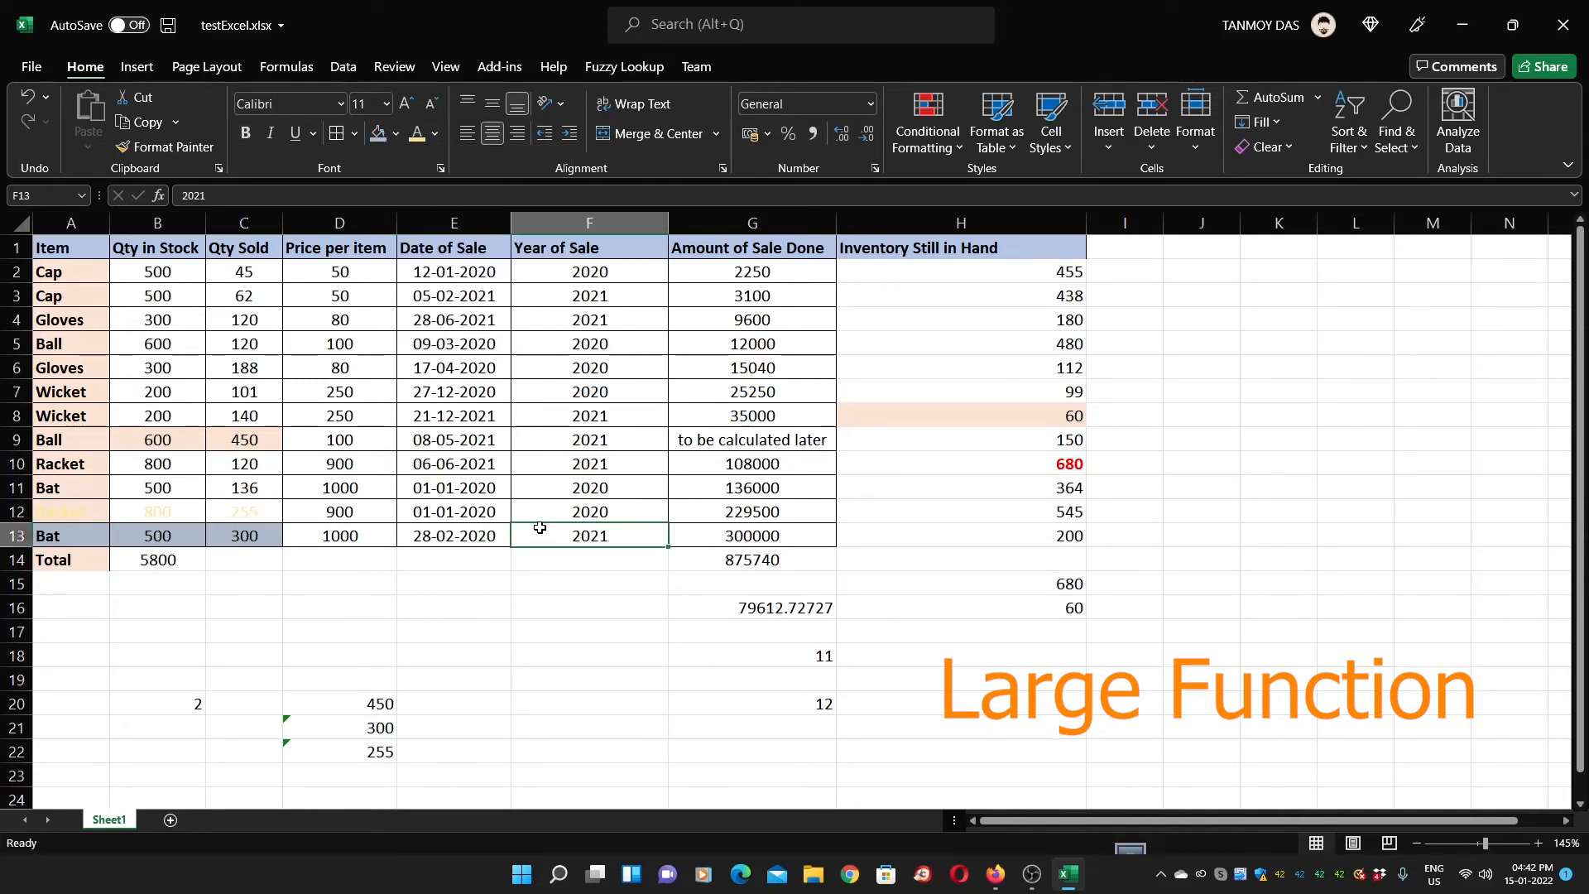
pyautogui.hotkey('ctrl', 'z')
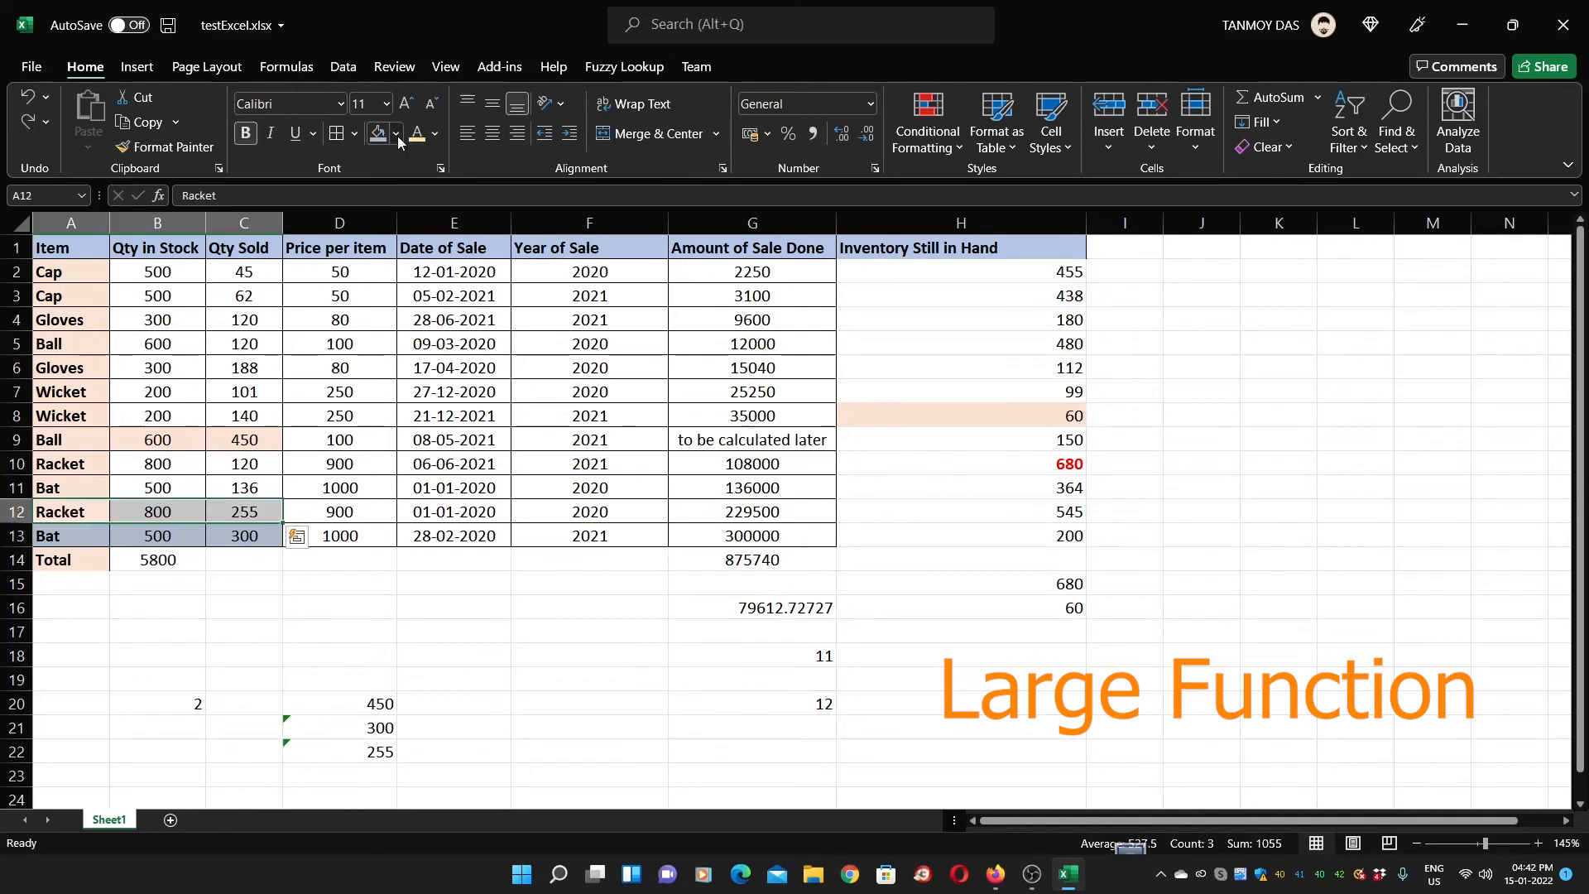
pyautogui.click(396, 134)
pyautogui.click(493, 240)
pyautogui.click(546, 568)
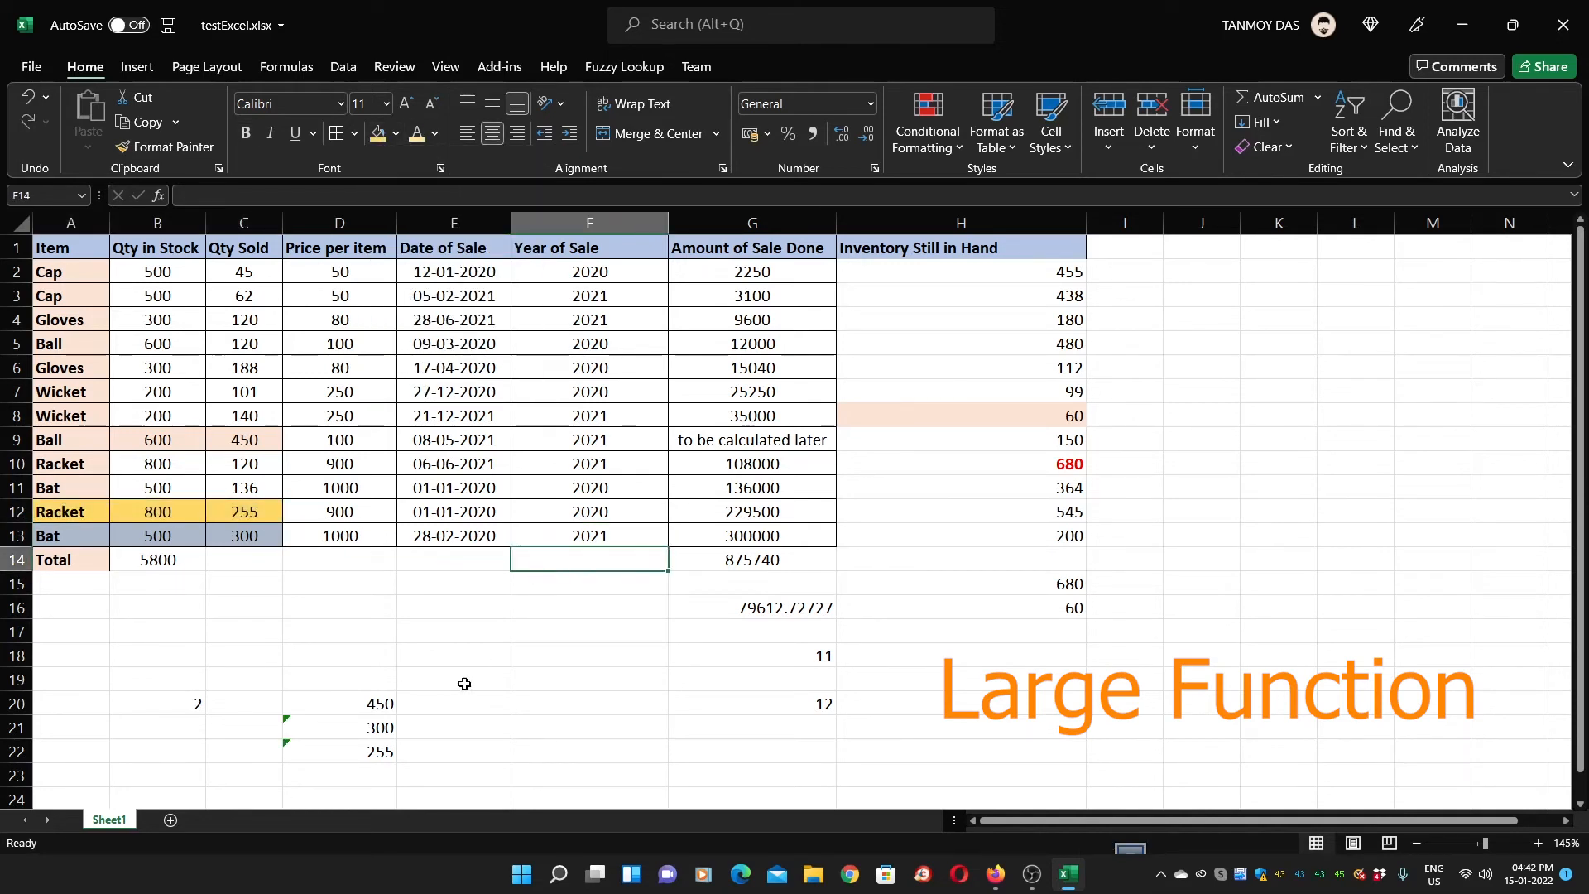
pyautogui.click(370, 700)
pyautogui.press('Down')
pyautogui.press('Down')
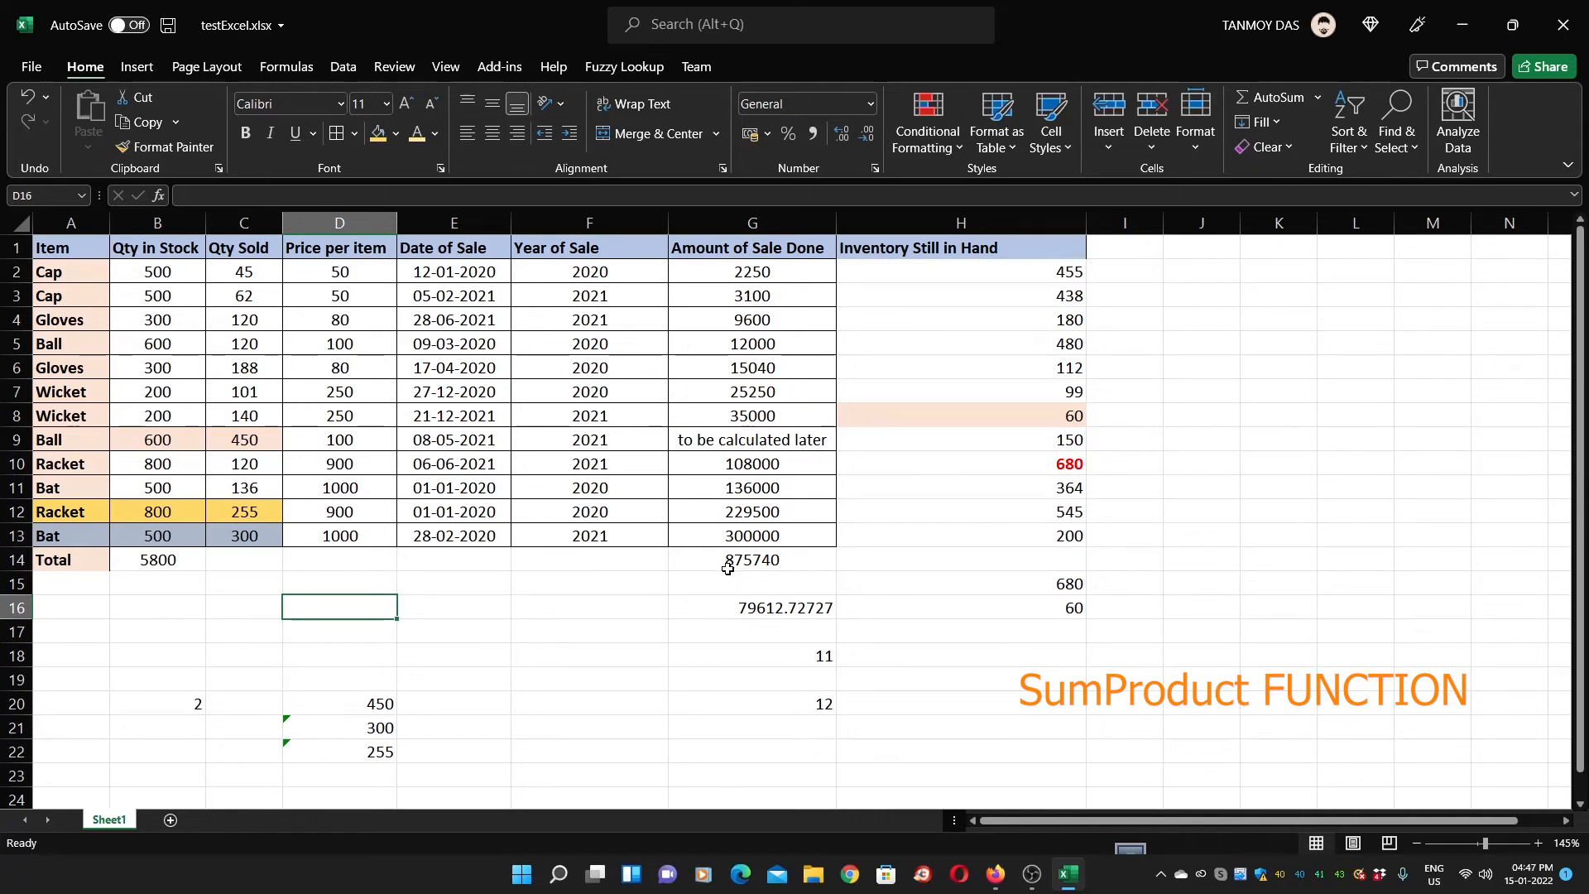
# Enter =SUMPRODUCT(C2:C13,D2:D13) in D16 to total Qty Sold times Price per item
pyautogui.click(730, 272)
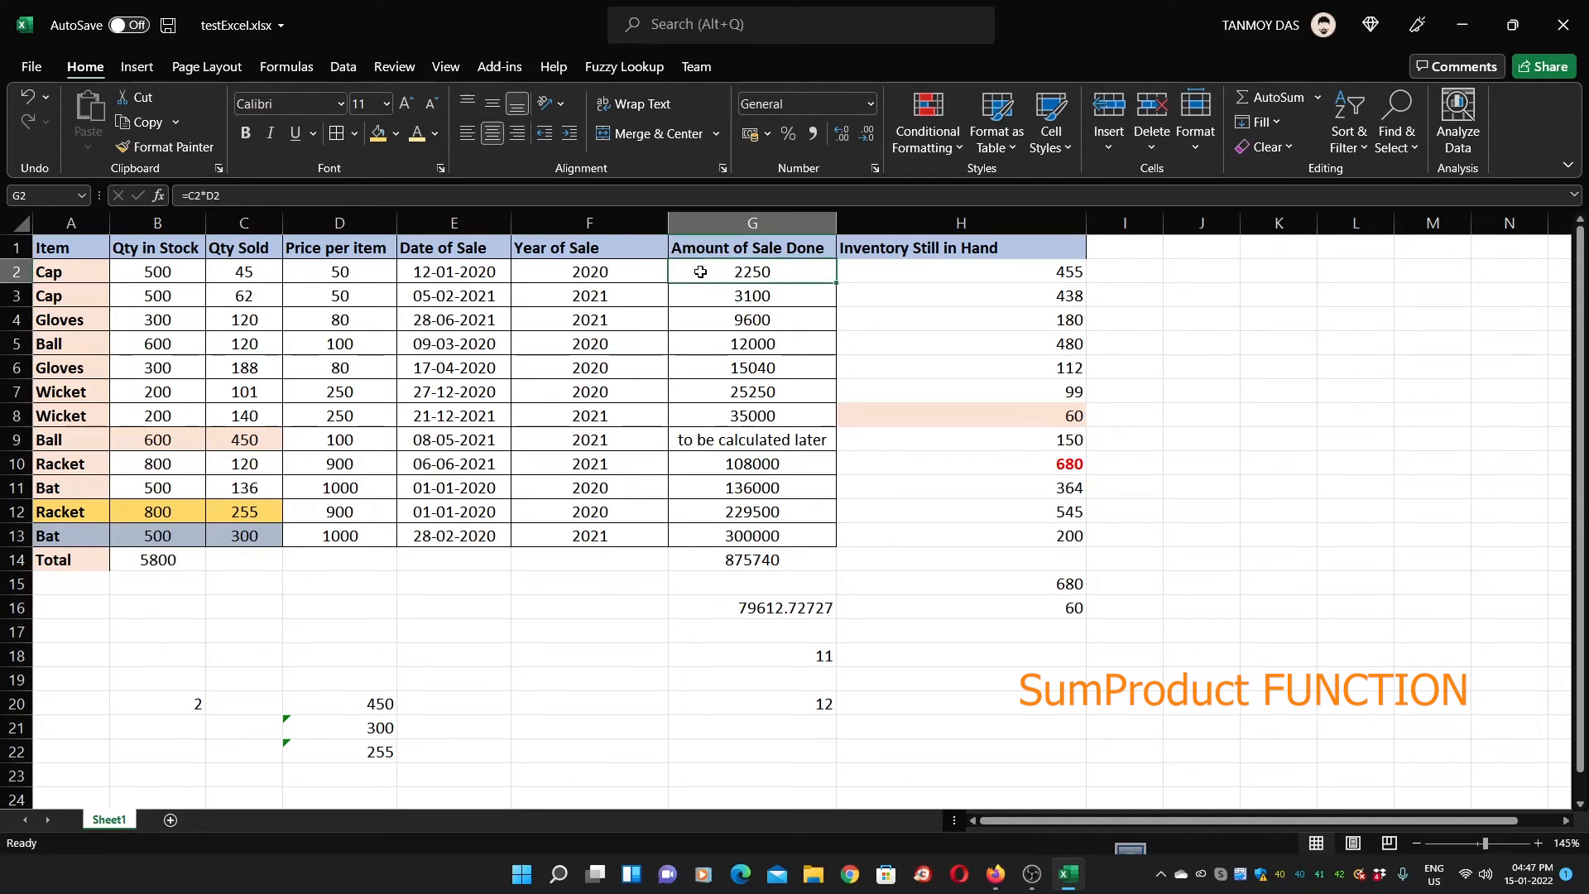
pyautogui.click(737, 563)
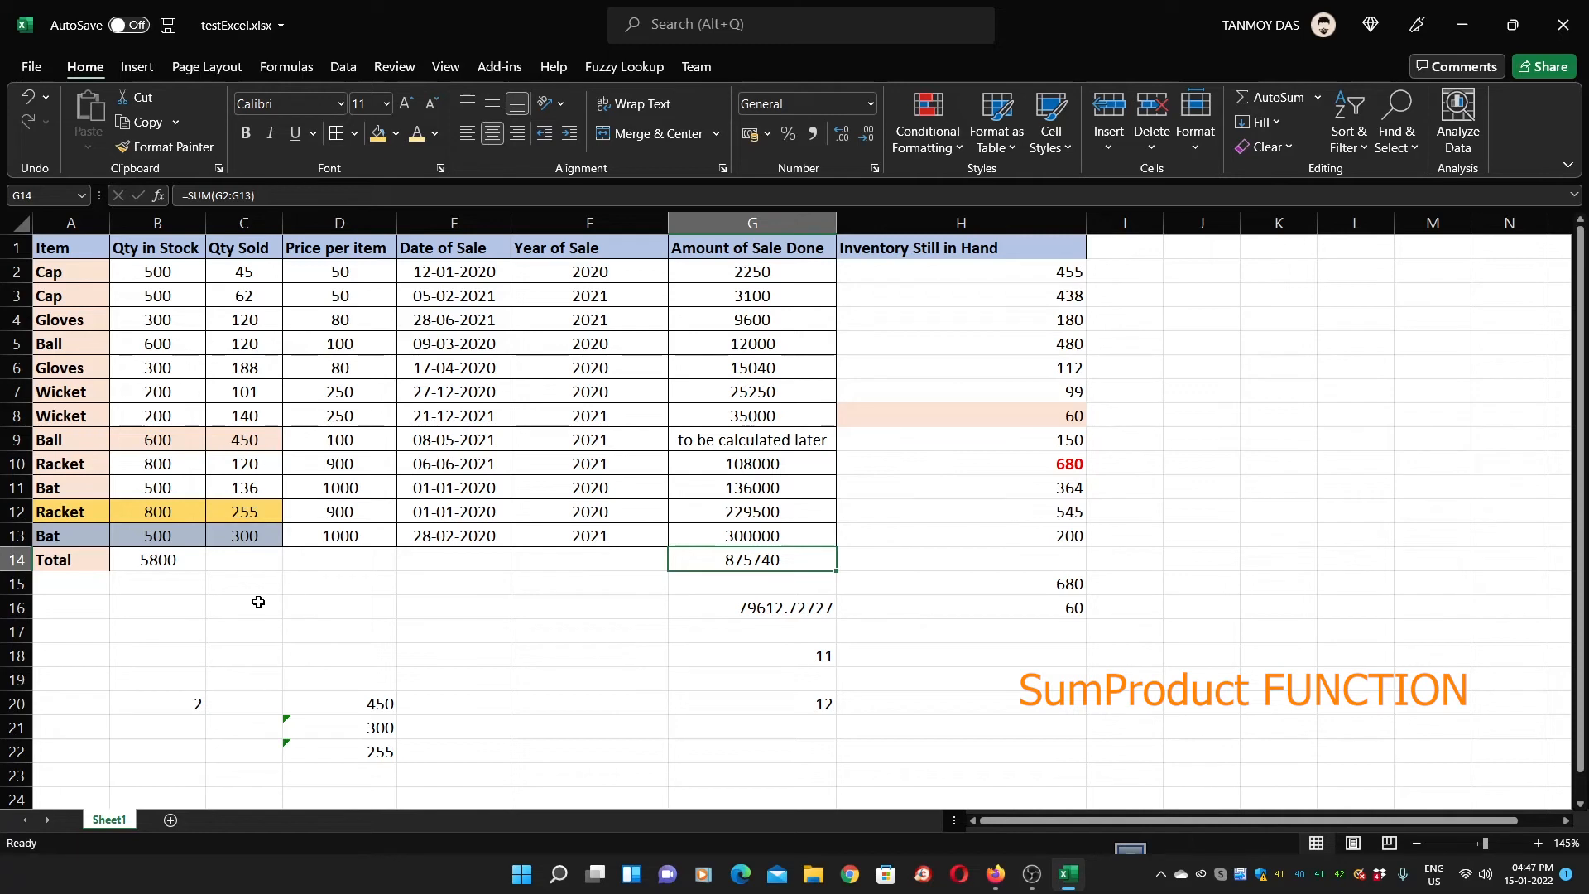
pyautogui.click(300, 599)
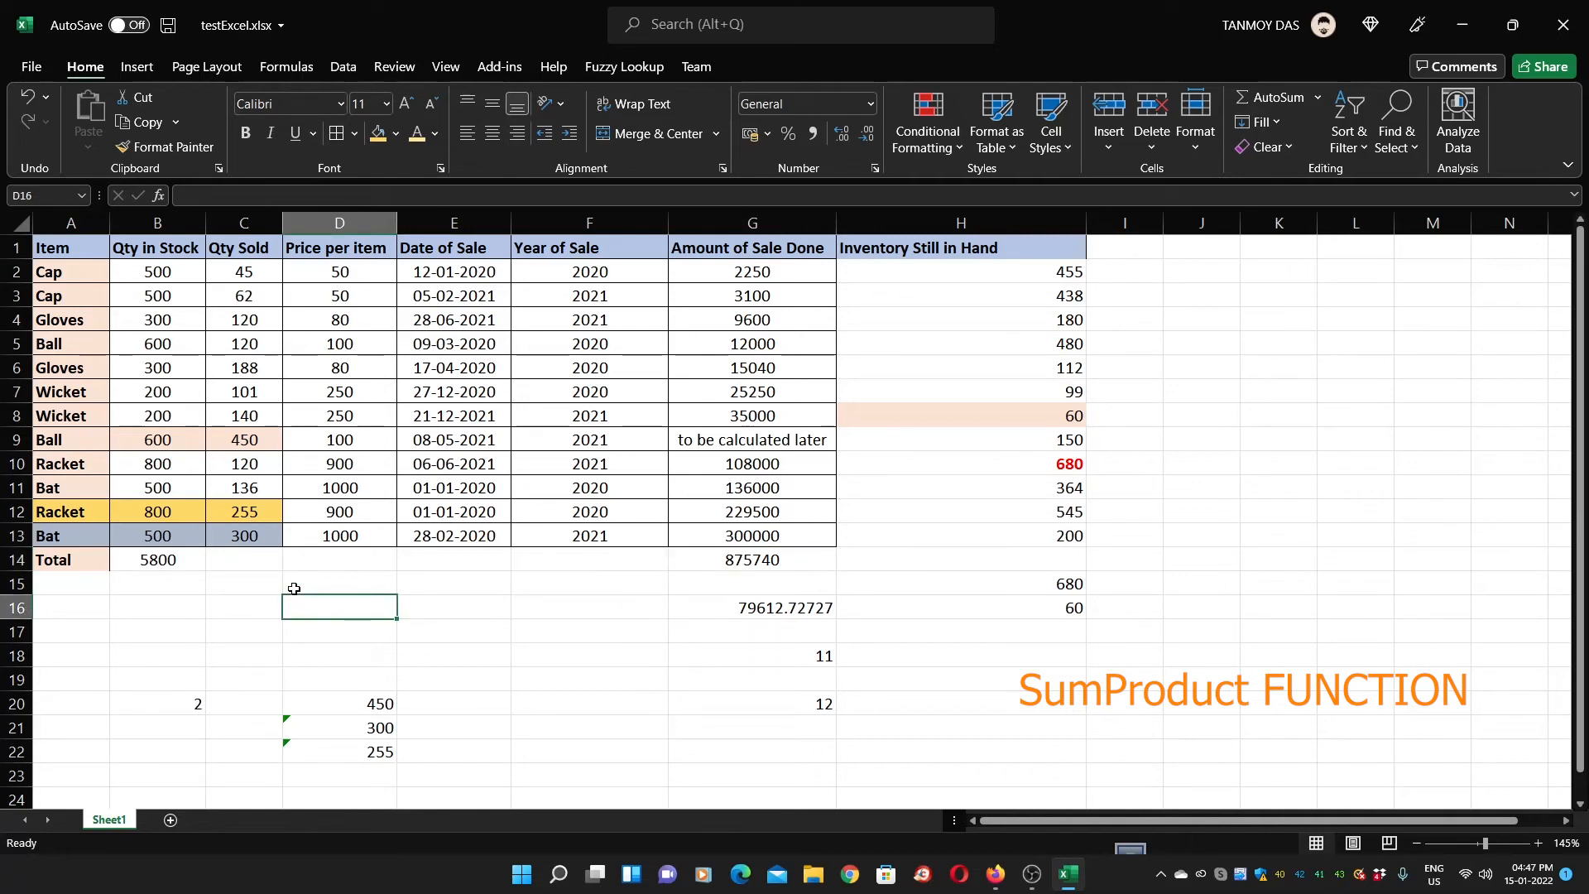
pyautogui.write('=SU')
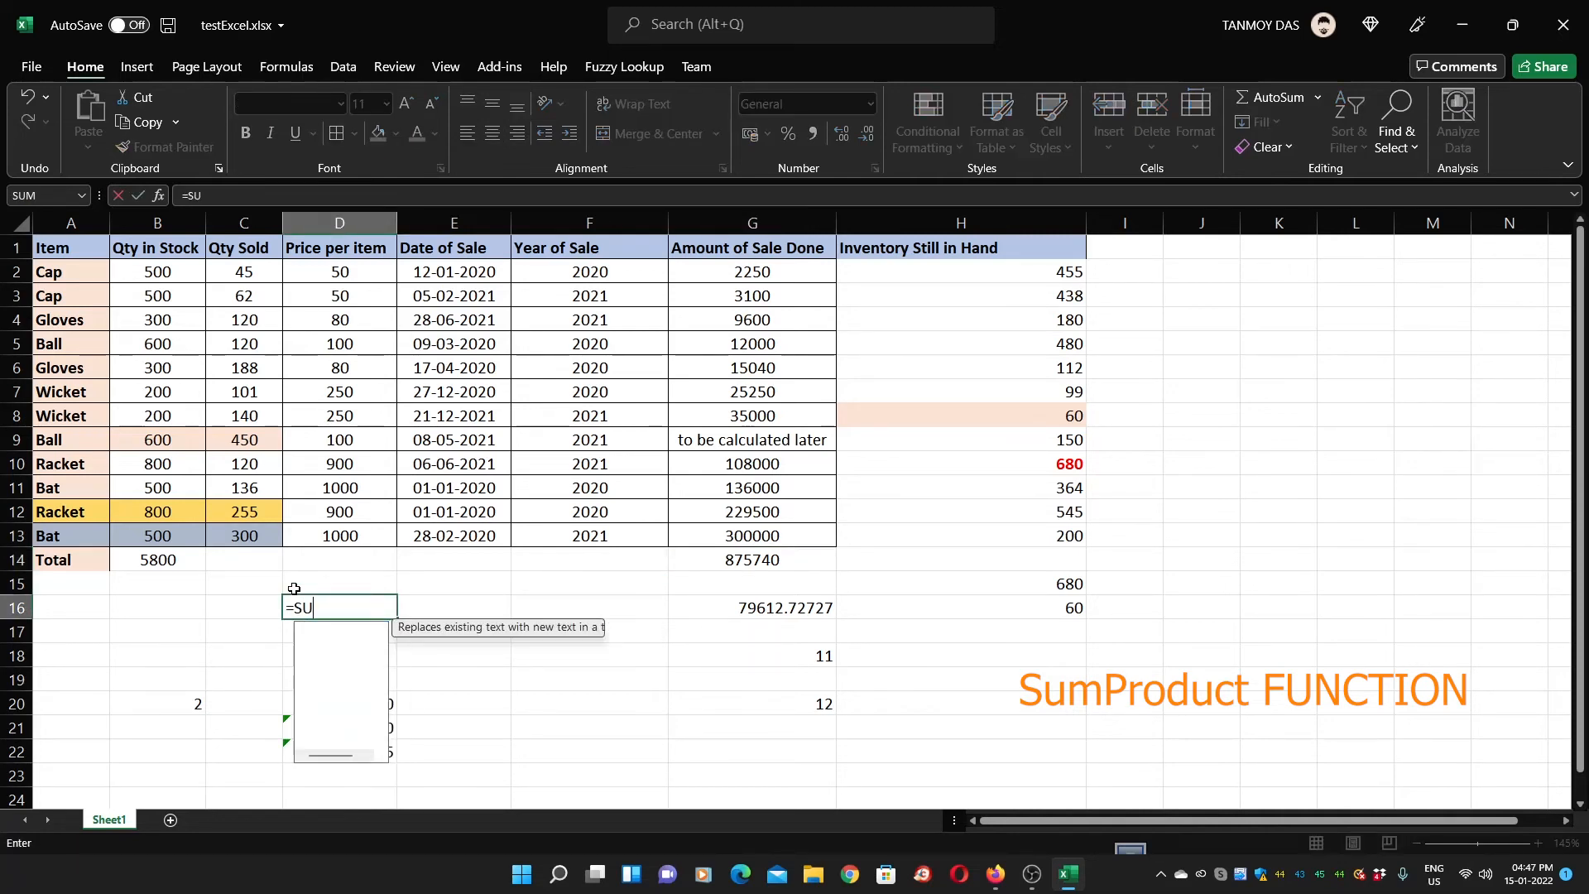
pyautogui.write('MPRODU')
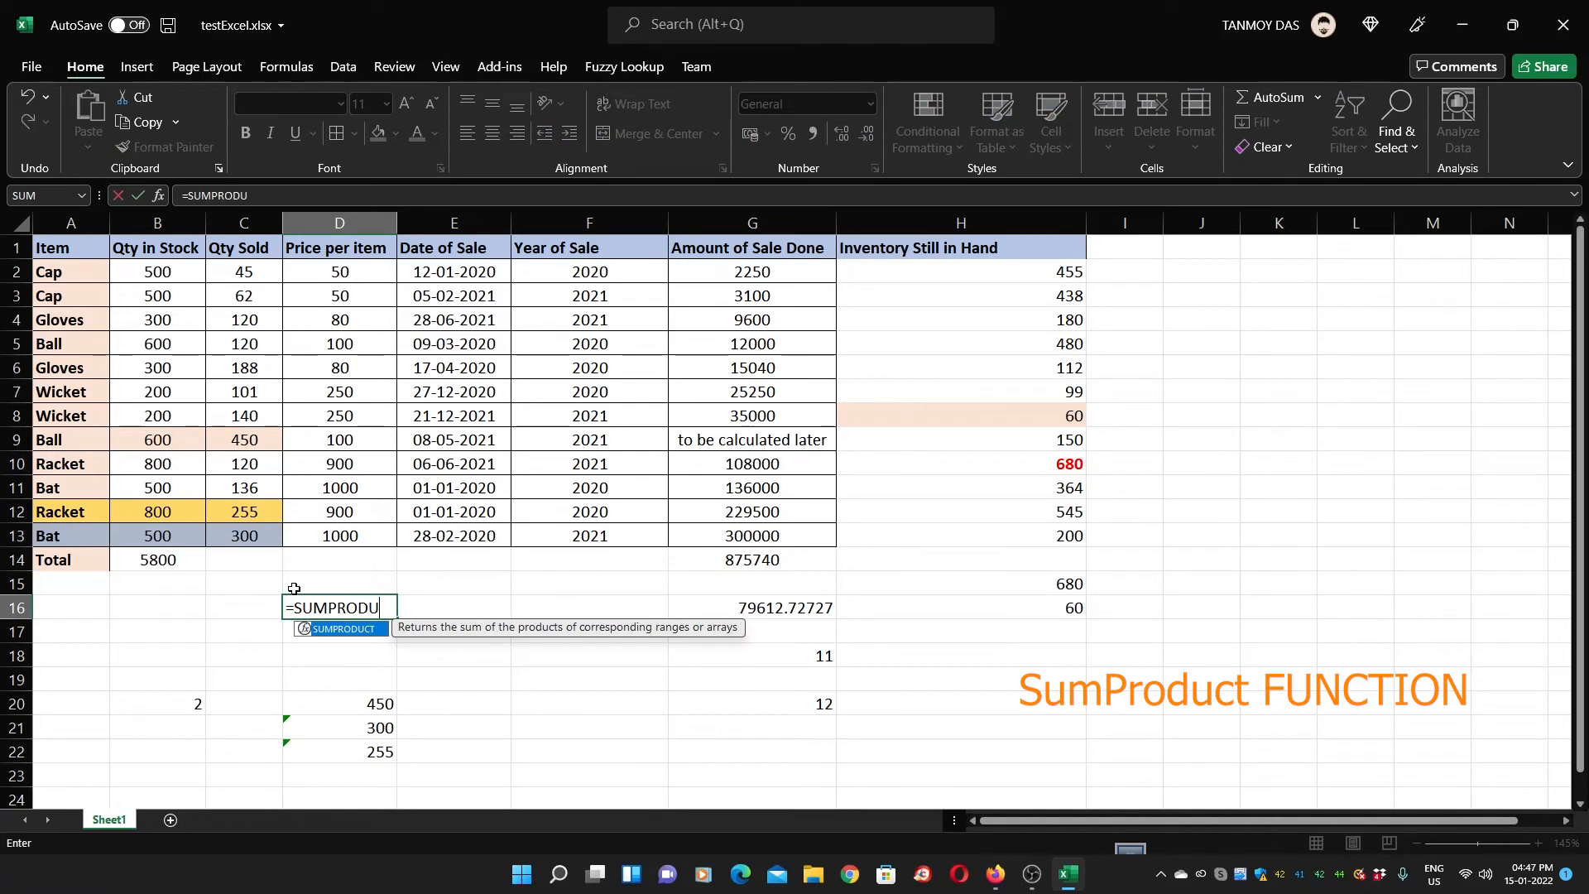
pyautogui.write('CT(')
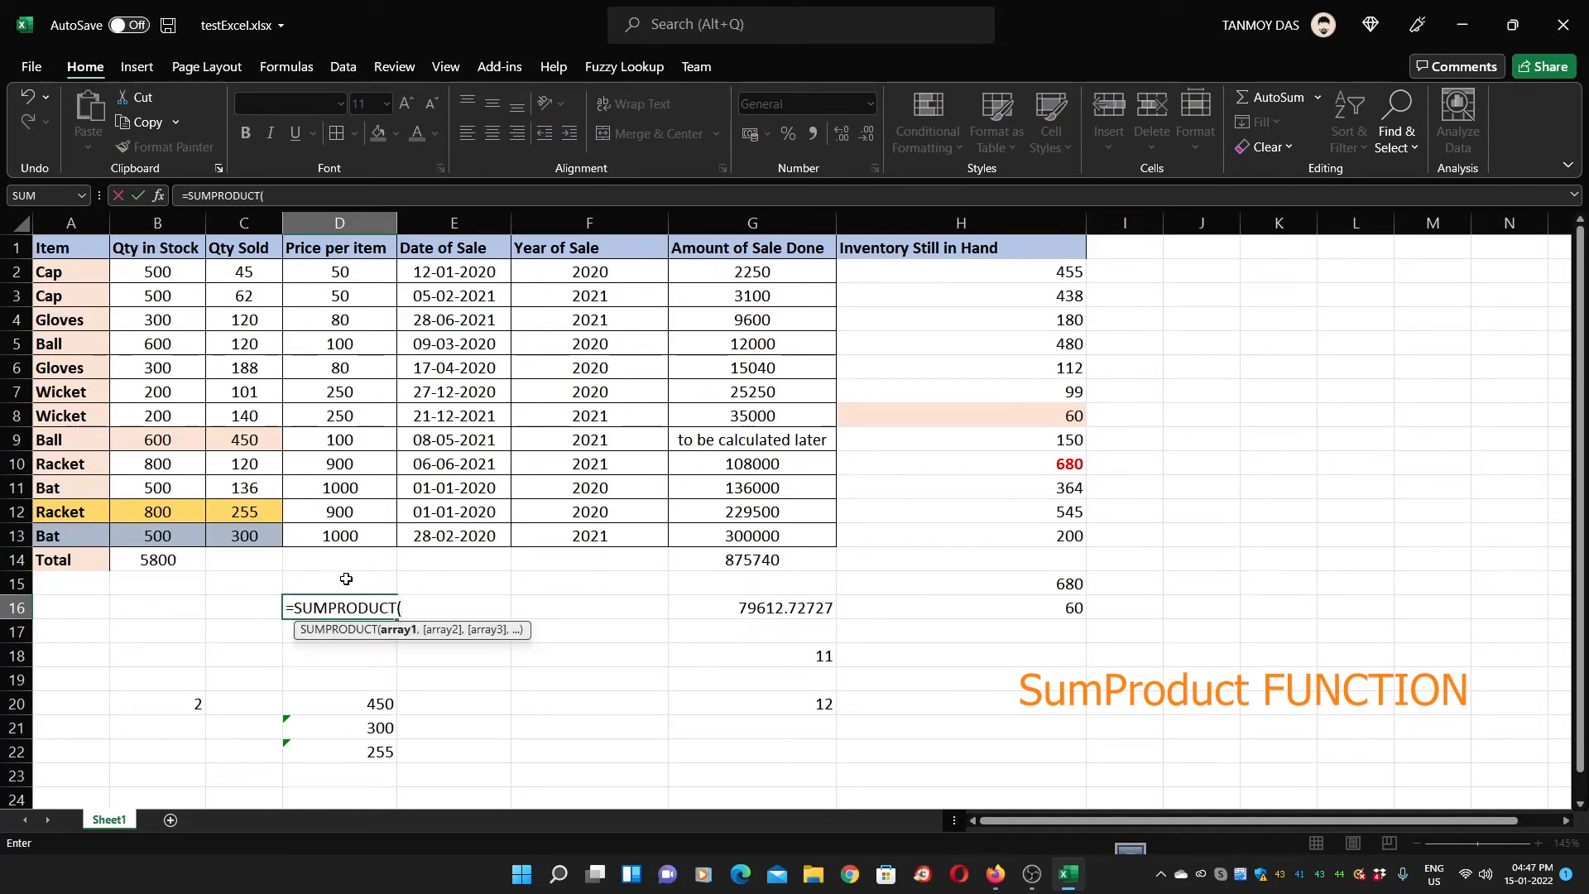
pyautogui.moveTo(250, 273); pyautogui.dragTo(264, 530)
pyautogui.write(',')
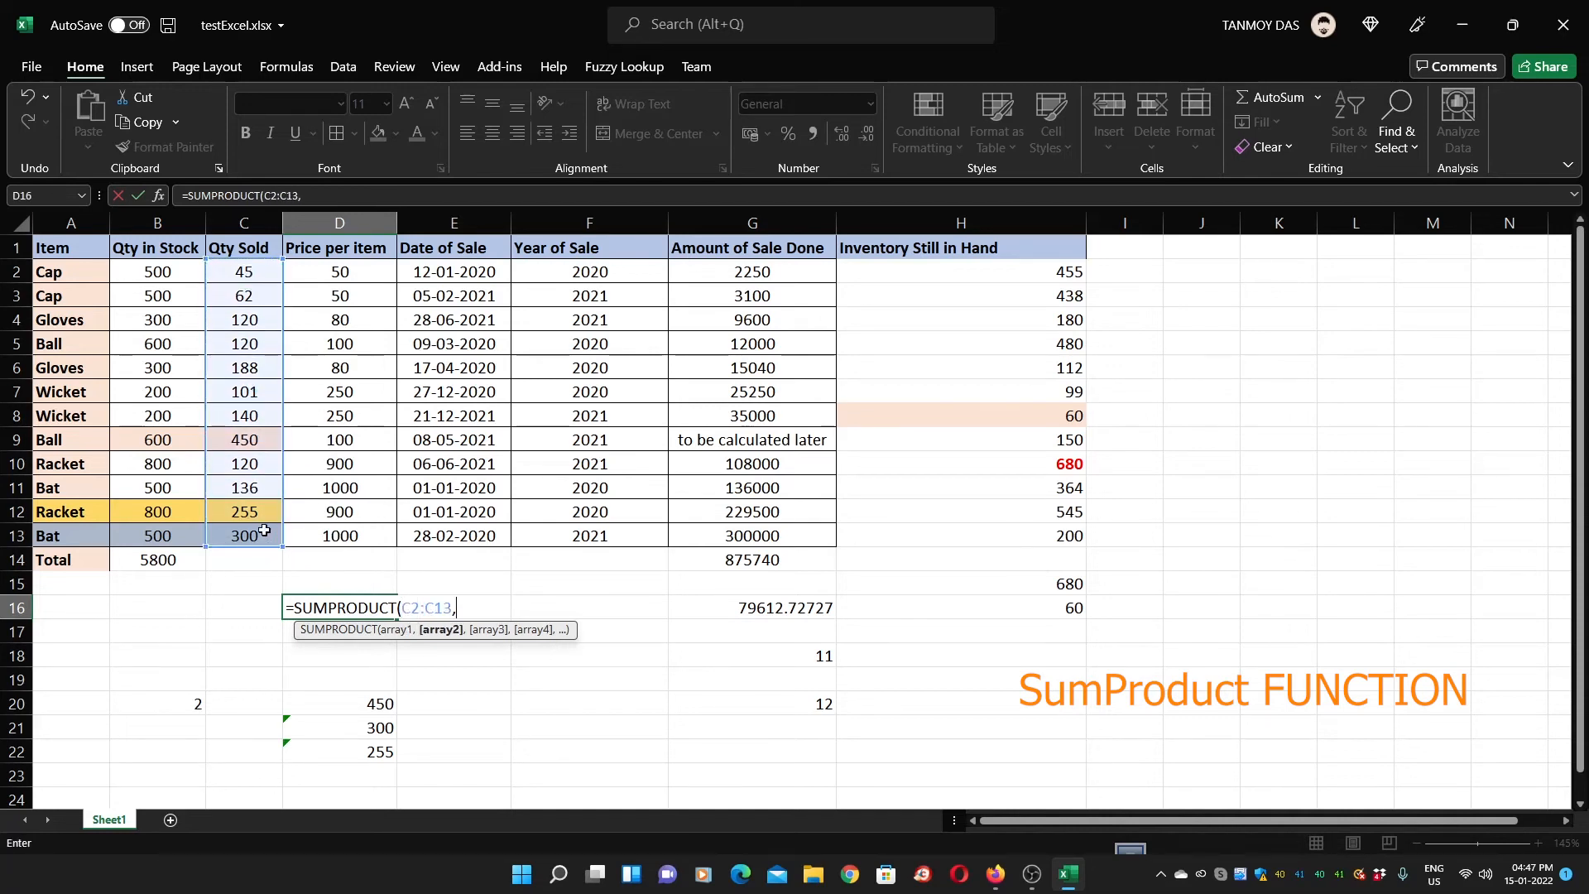
pyautogui.moveTo(337, 274); pyautogui.dragTo(333, 537)
pyautogui.write(')')
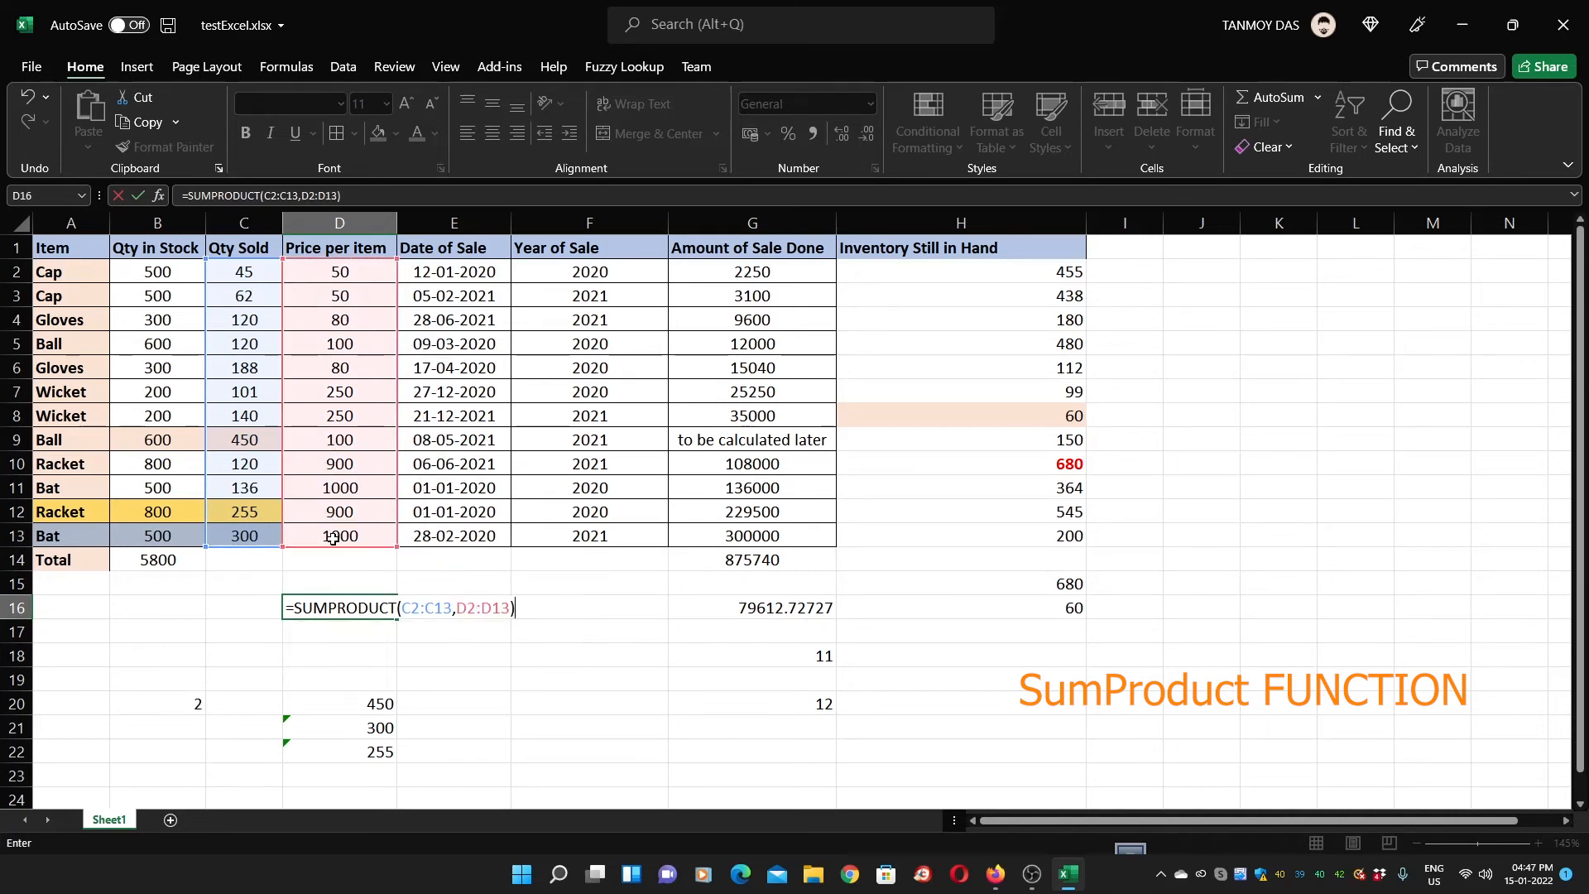
pyautogui.press('Return')
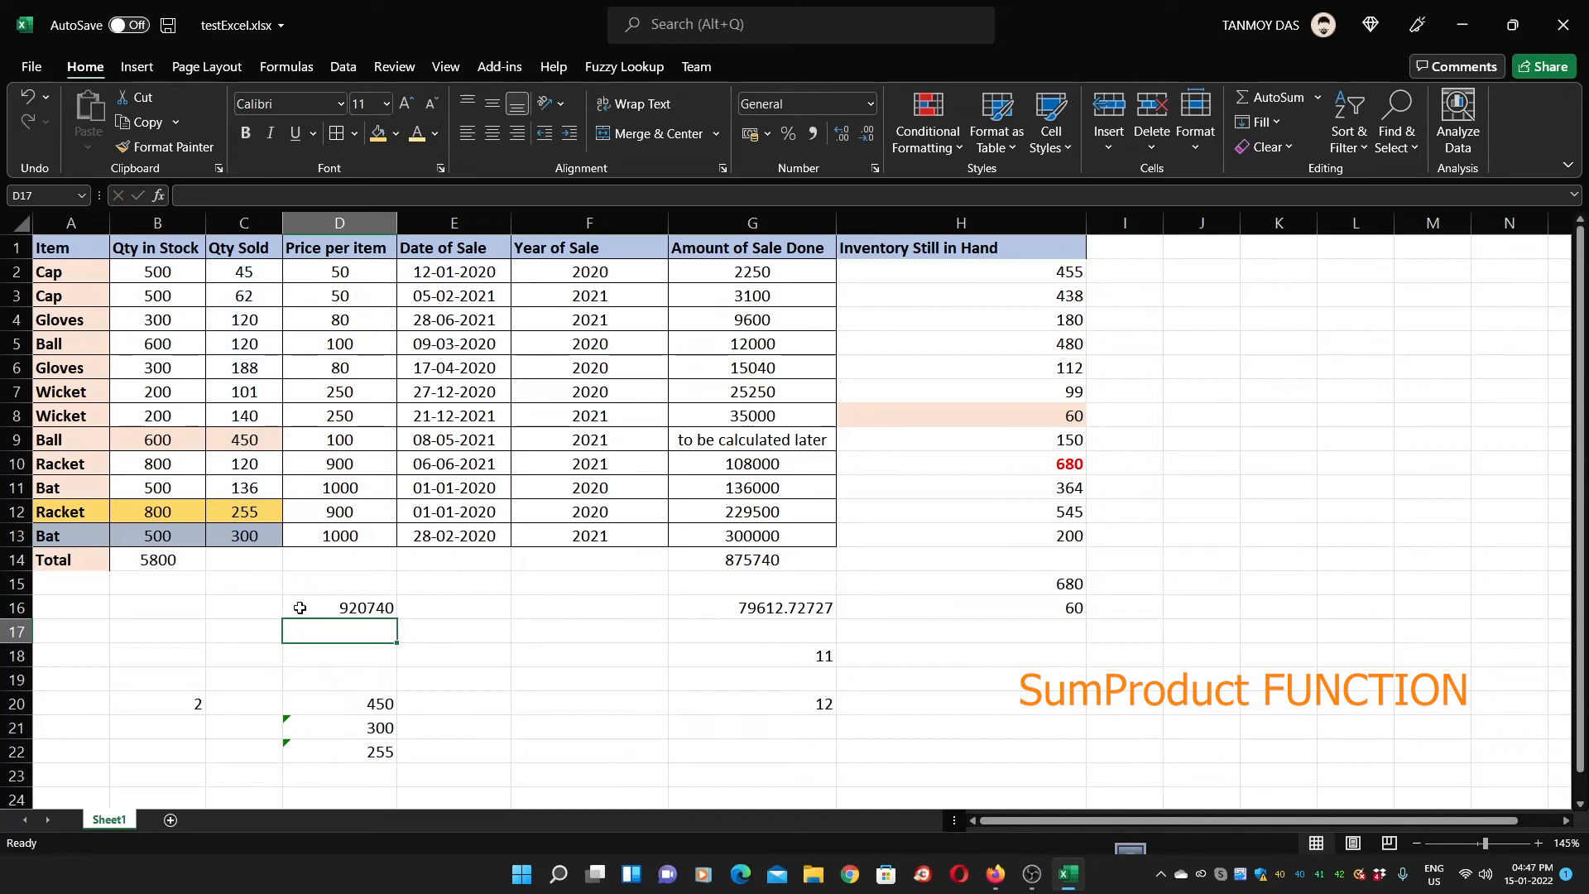
# Replace G9's placeholder note with the filled-down sale amount formula, giving 45000
pyautogui.click(343, 614)
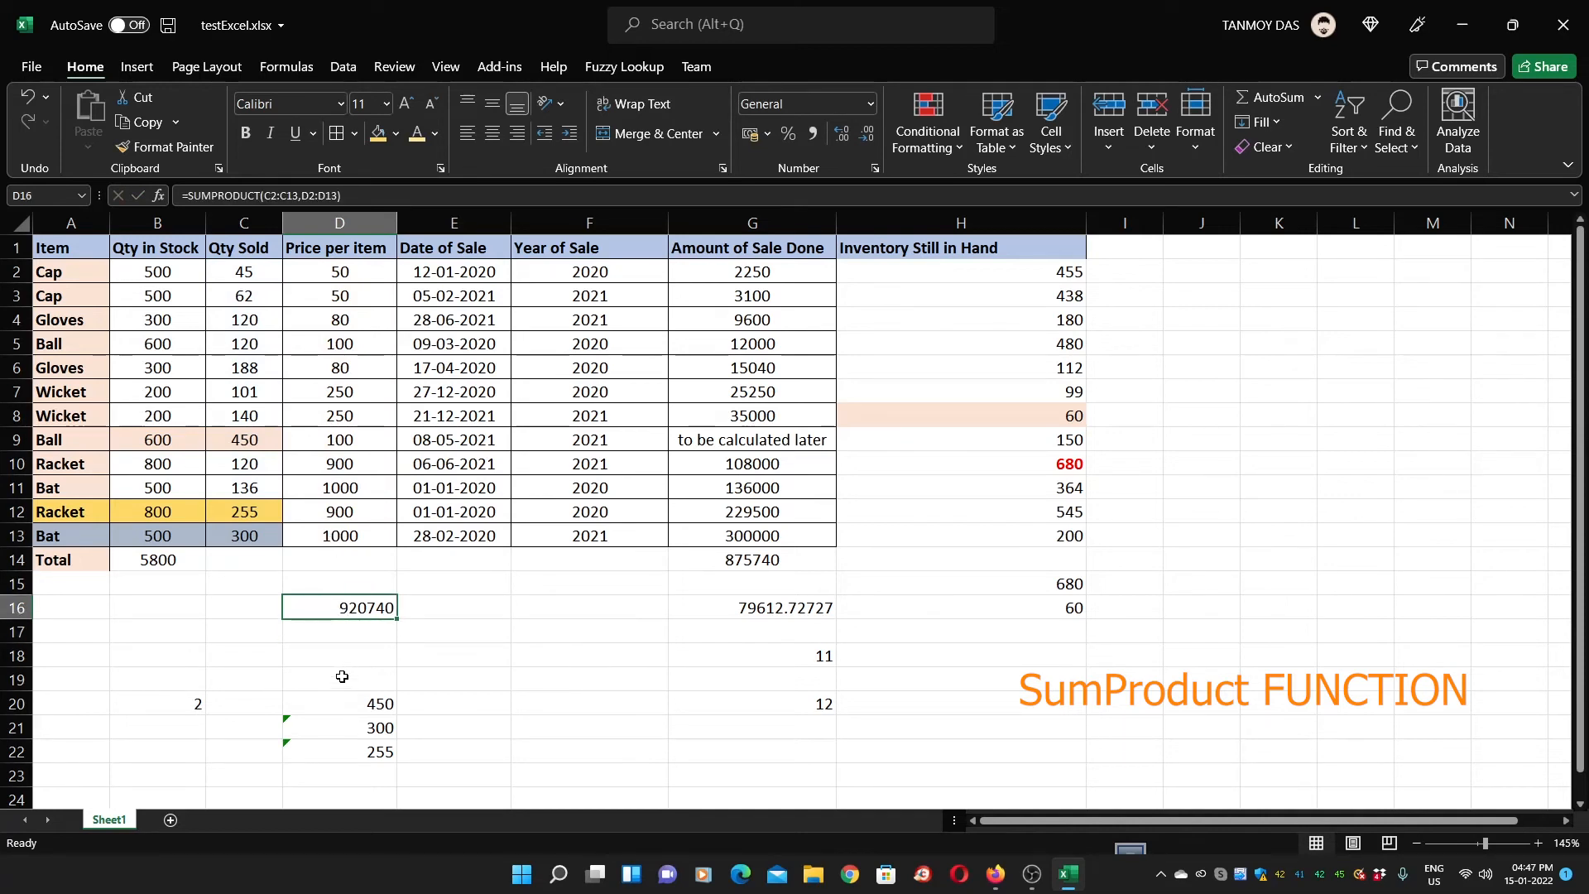
pyautogui.click(715, 566)
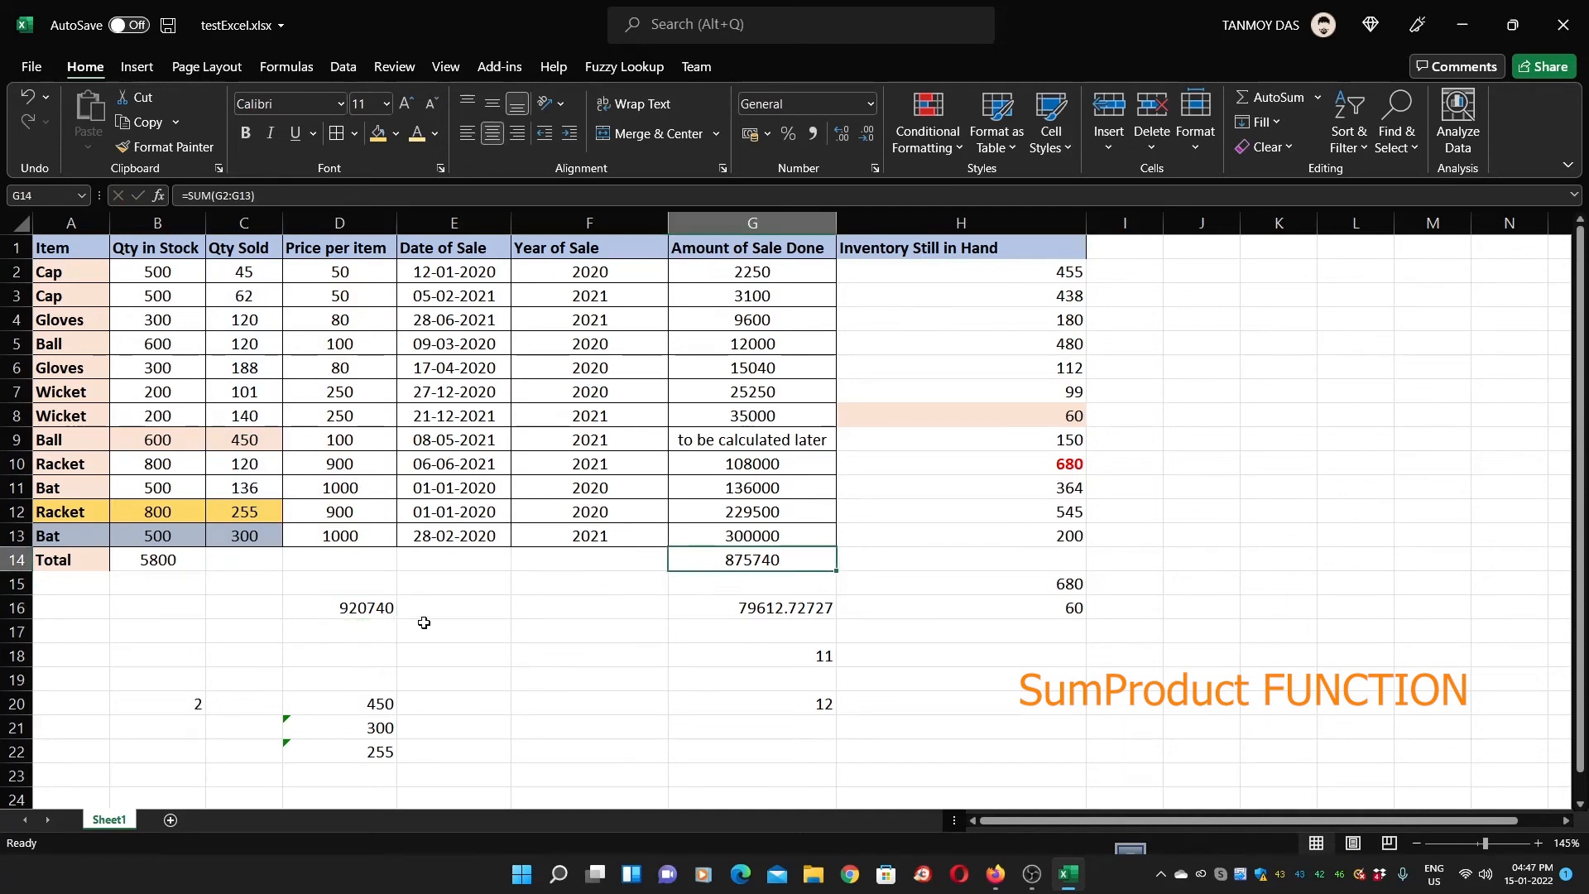
pyautogui.click(373, 611)
pyautogui.click(706, 437)
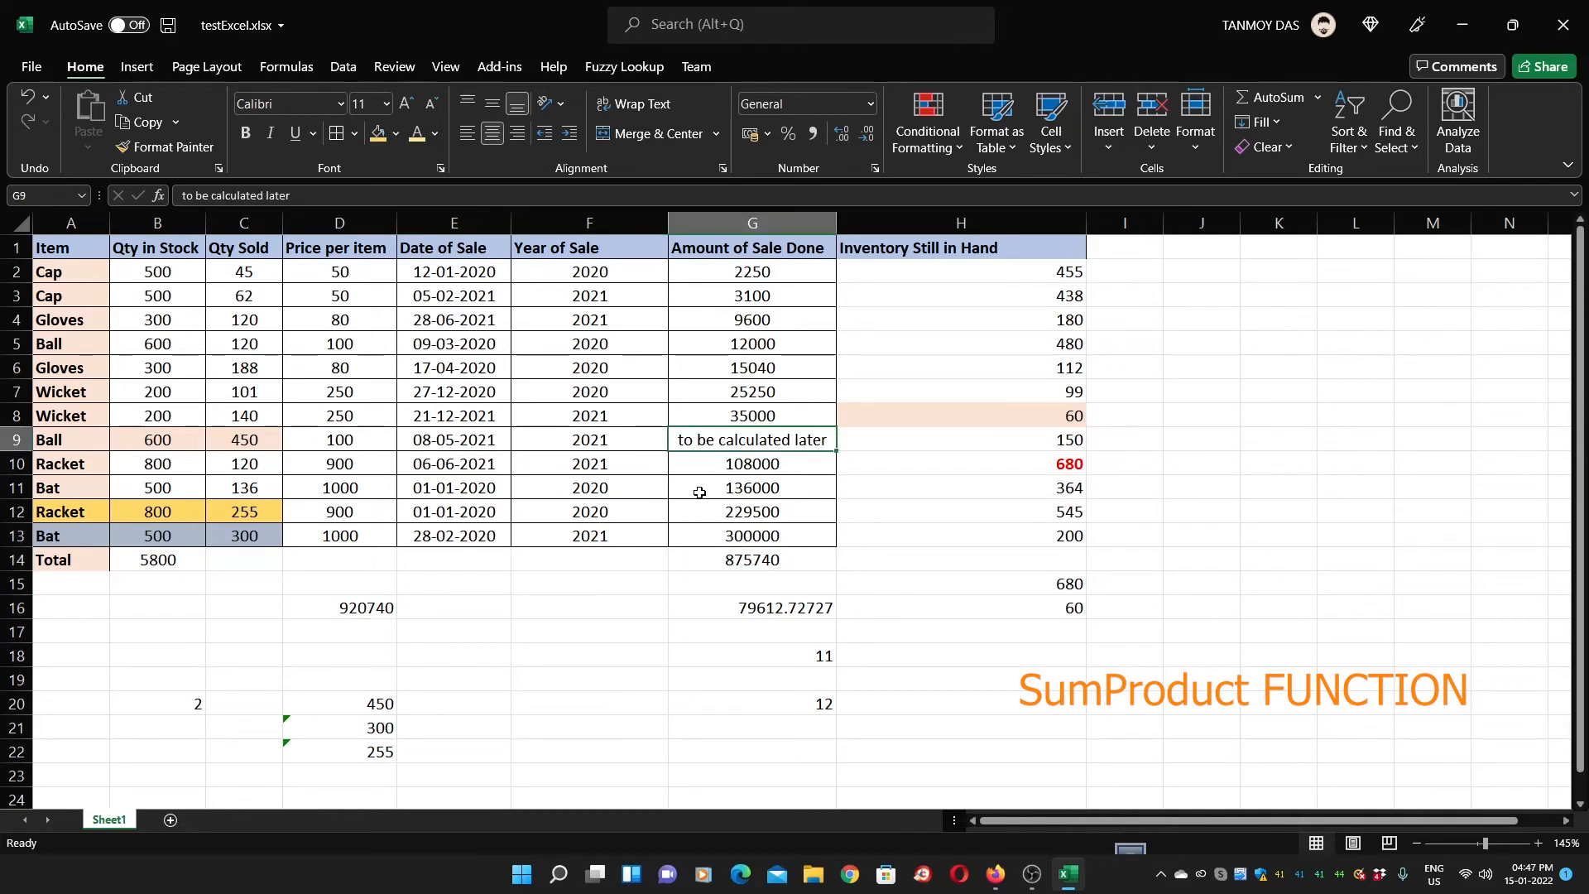
pyautogui.press('Delete')
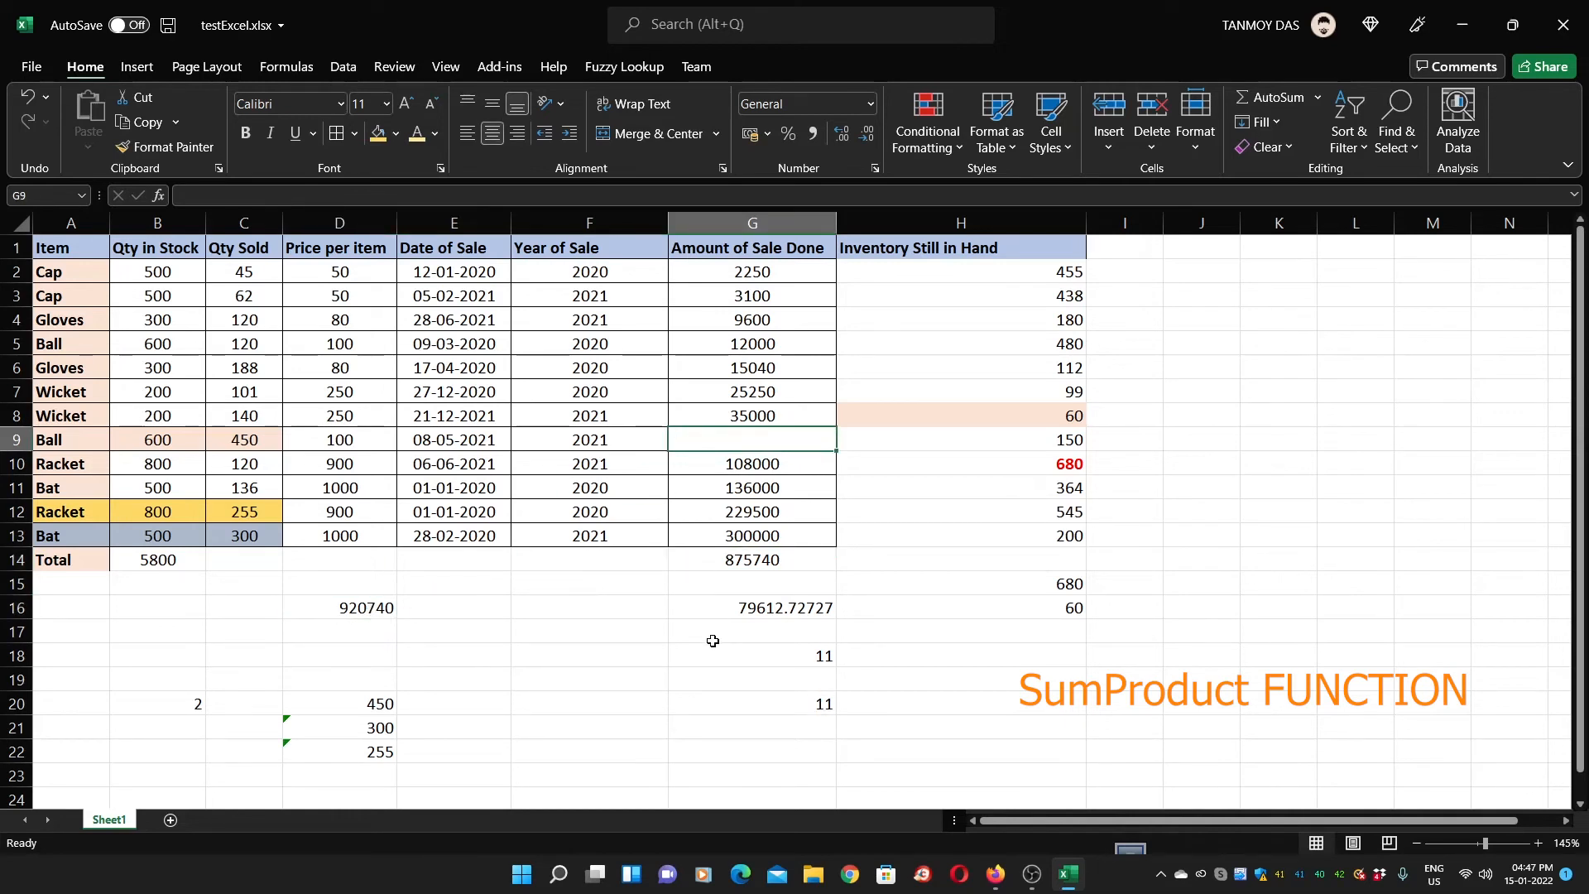
pyautogui.hotkey('ctrl', 'd')
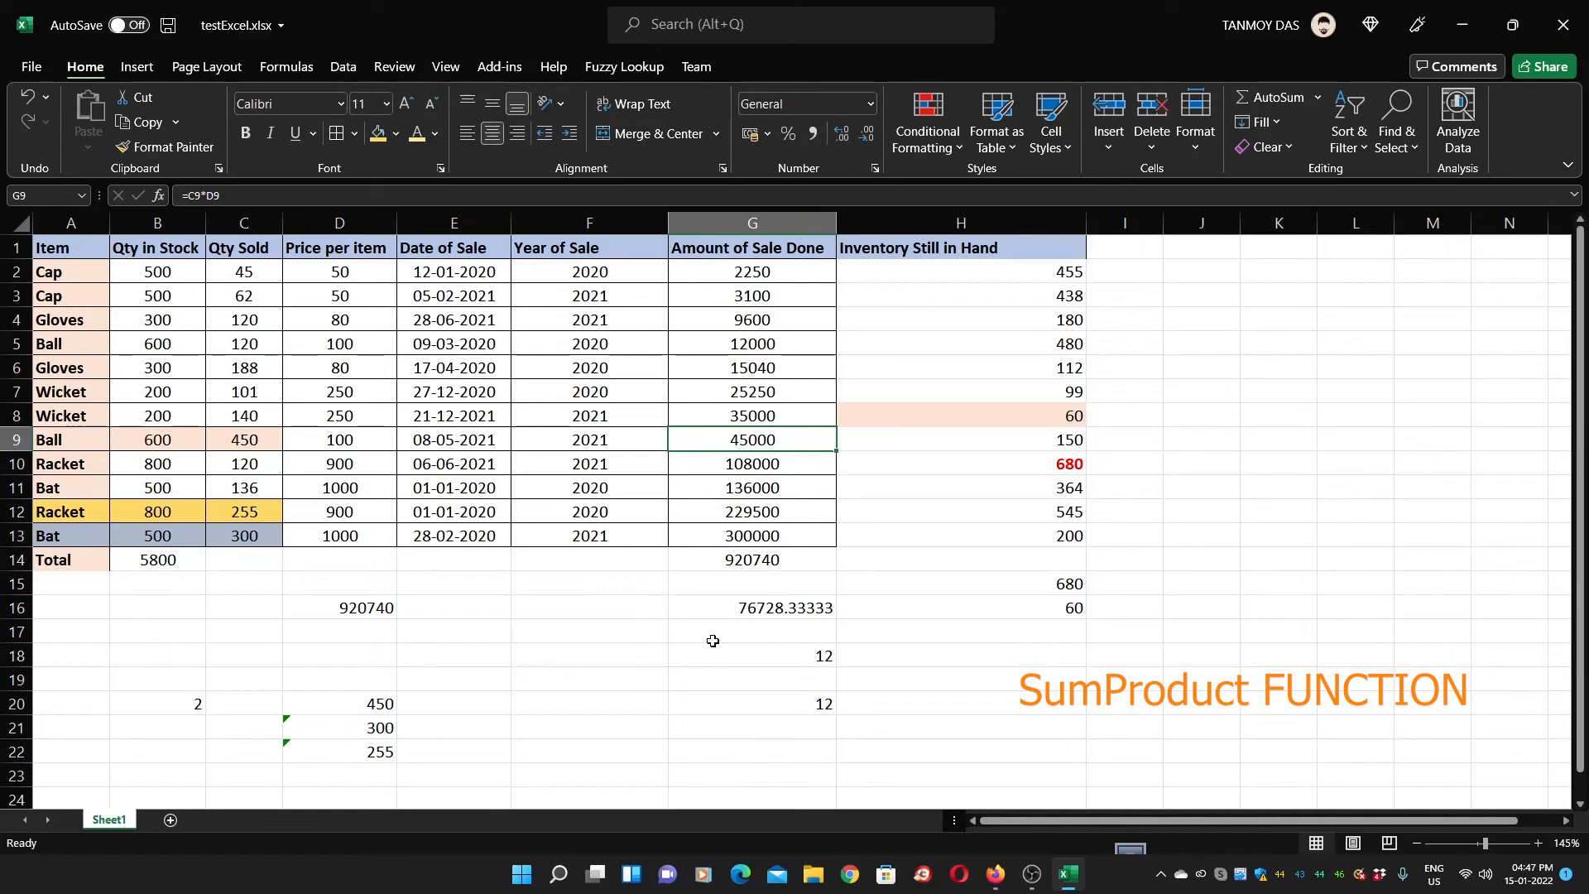
pyautogui.click(742, 556)
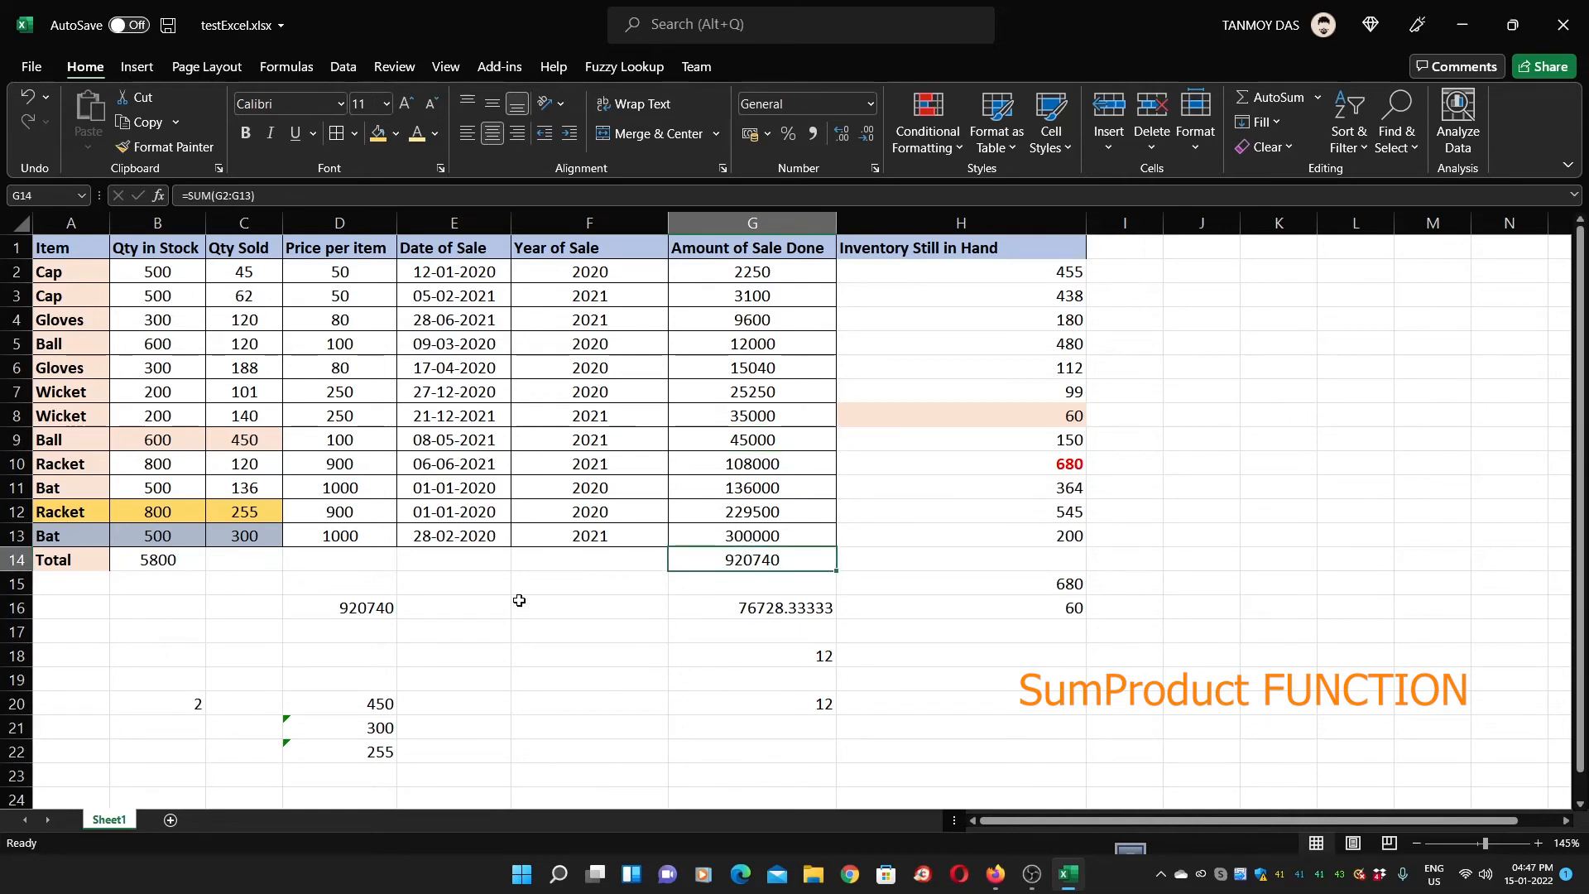
# Check the sale amount formulas and confirm D16's SUMPRODUCT returns 920740
pyautogui.click(373, 611)
pyautogui.click(490, 606)
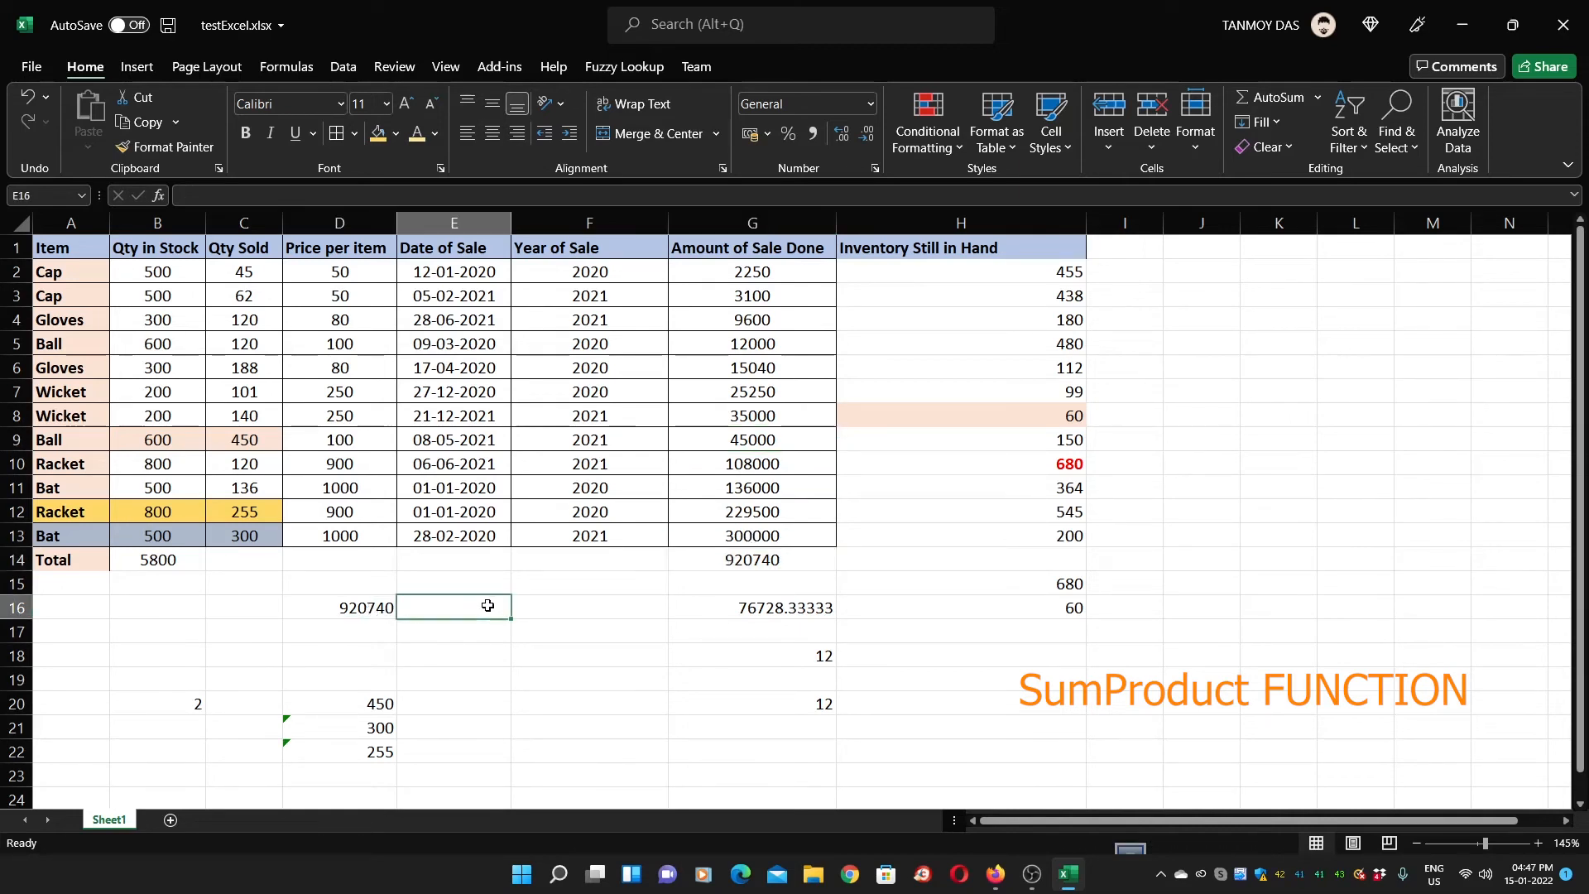
pyautogui.click(353, 613)
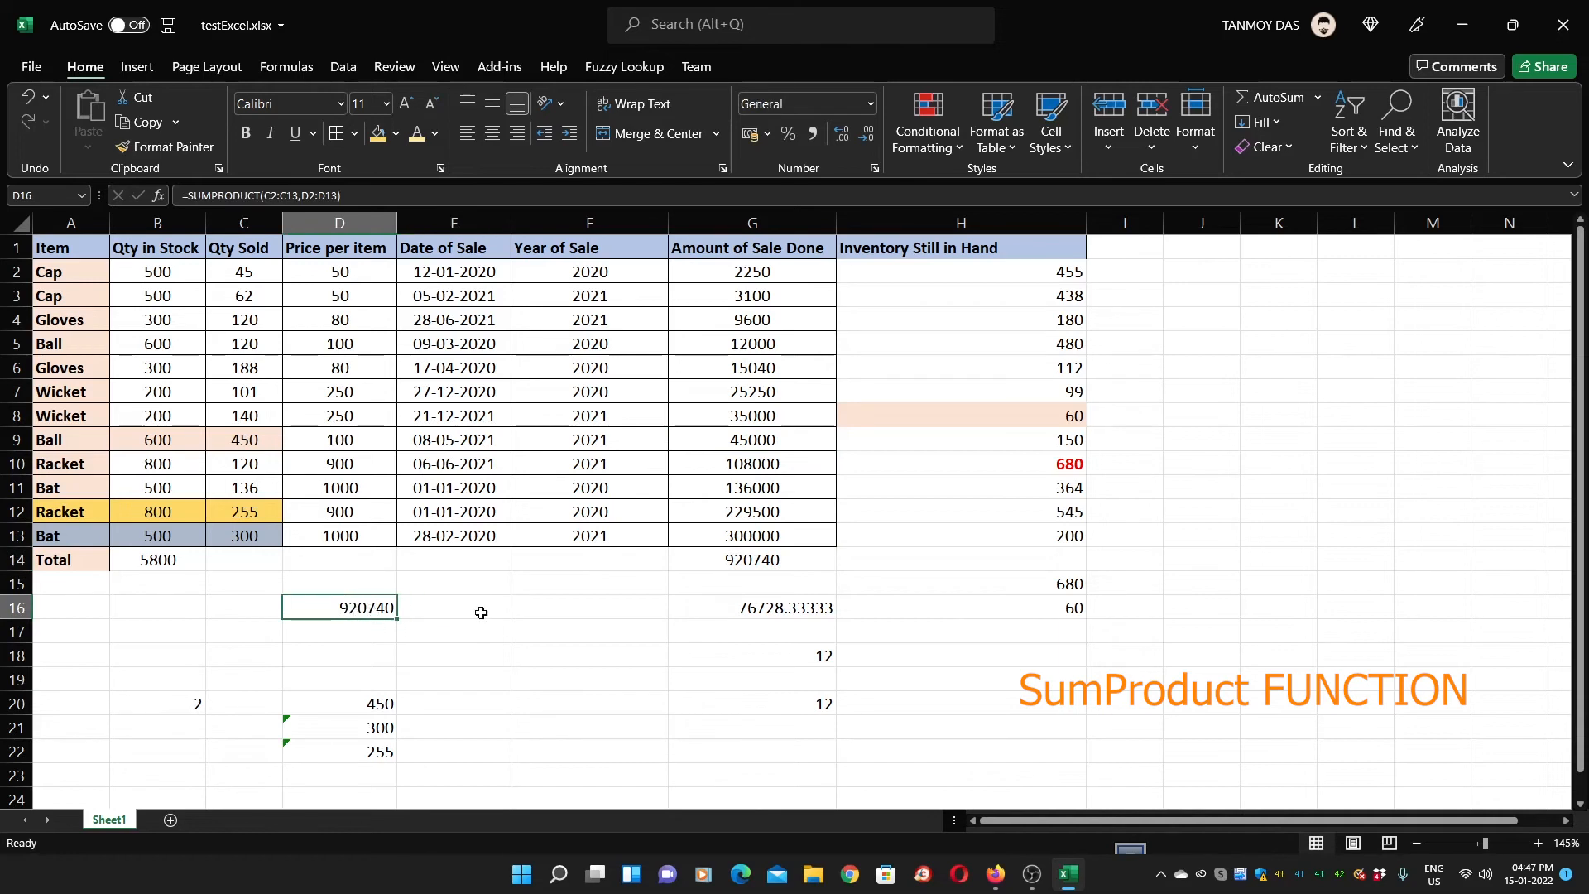
pyautogui.click(744, 278)
pyautogui.moveTo(742, 297); pyautogui.dragTo(757, 534)
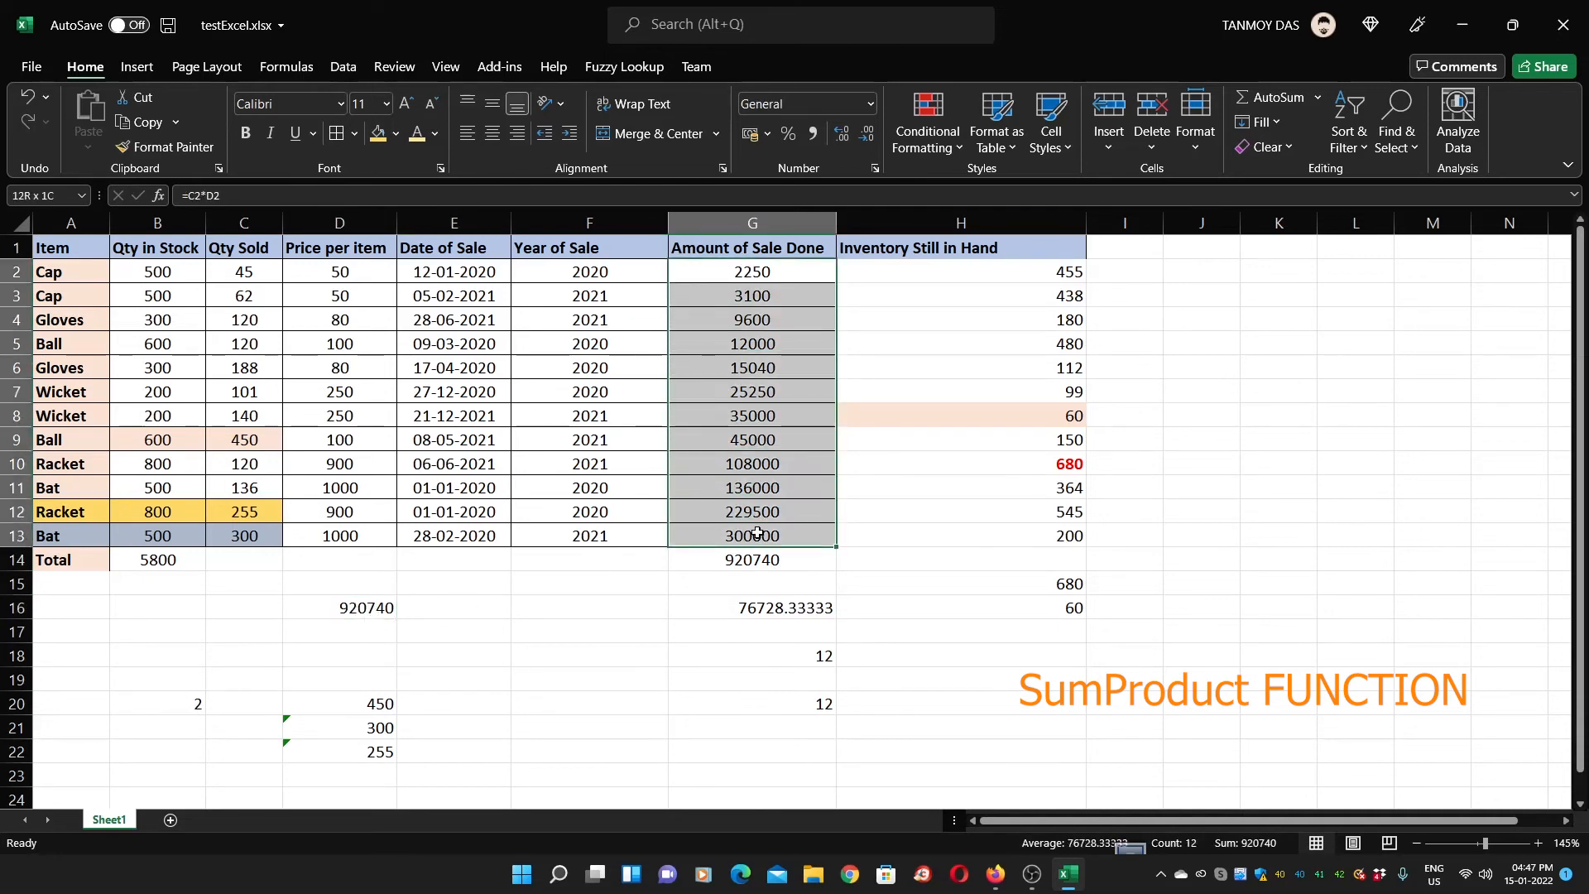
pyautogui.click(729, 279)
pyautogui.press('Down')
pyautogui.press('Down')
pyautogui.press('Down')
pyautogui.press('Down')
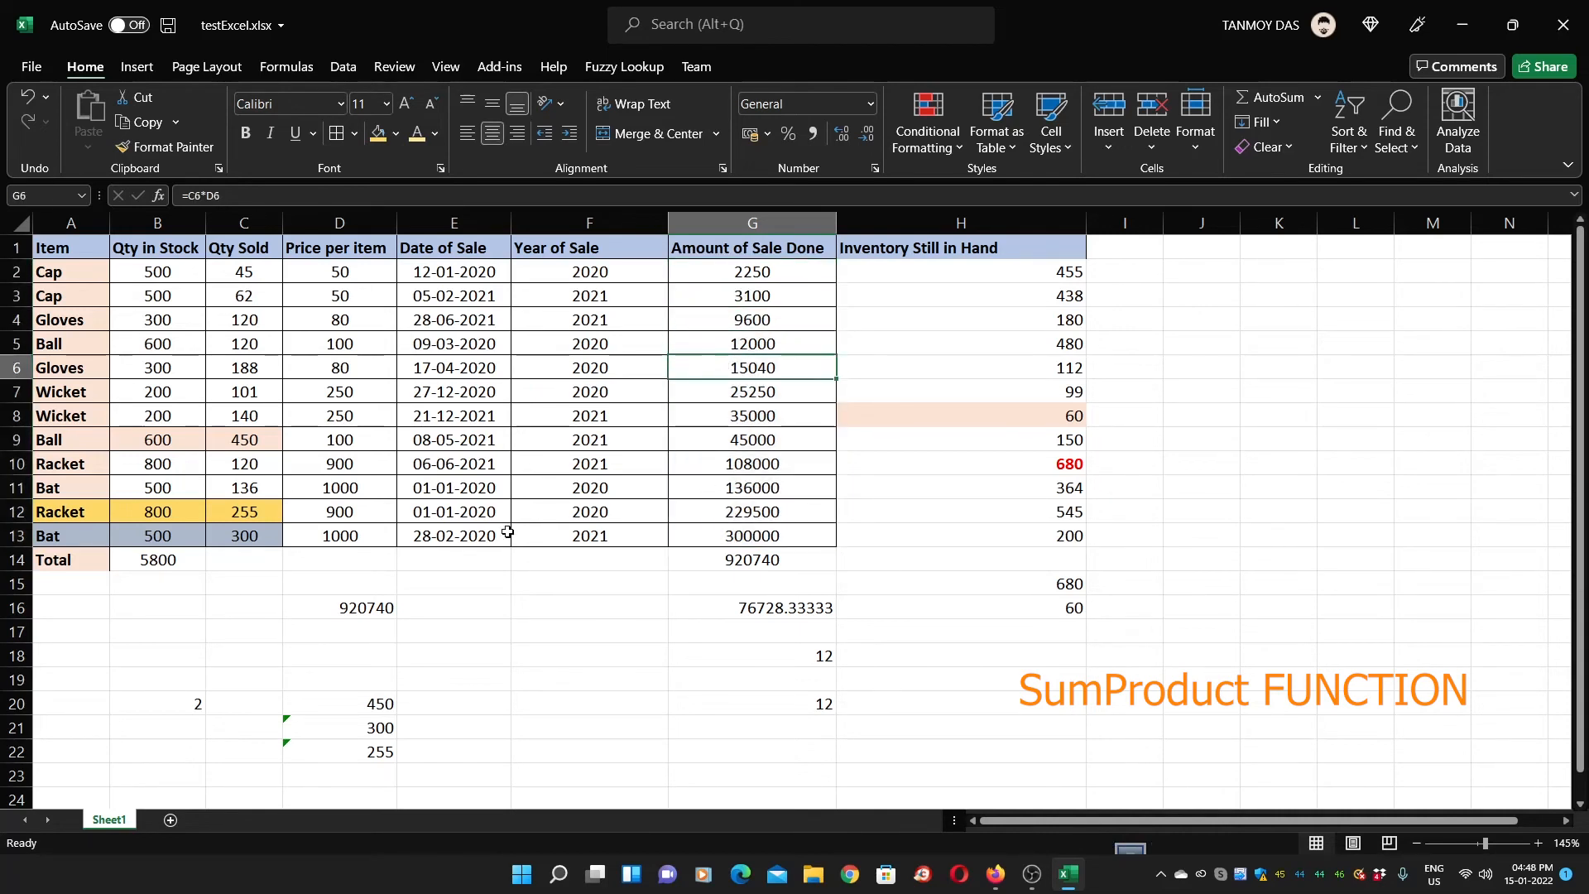
pyautogui.click(378, 601)
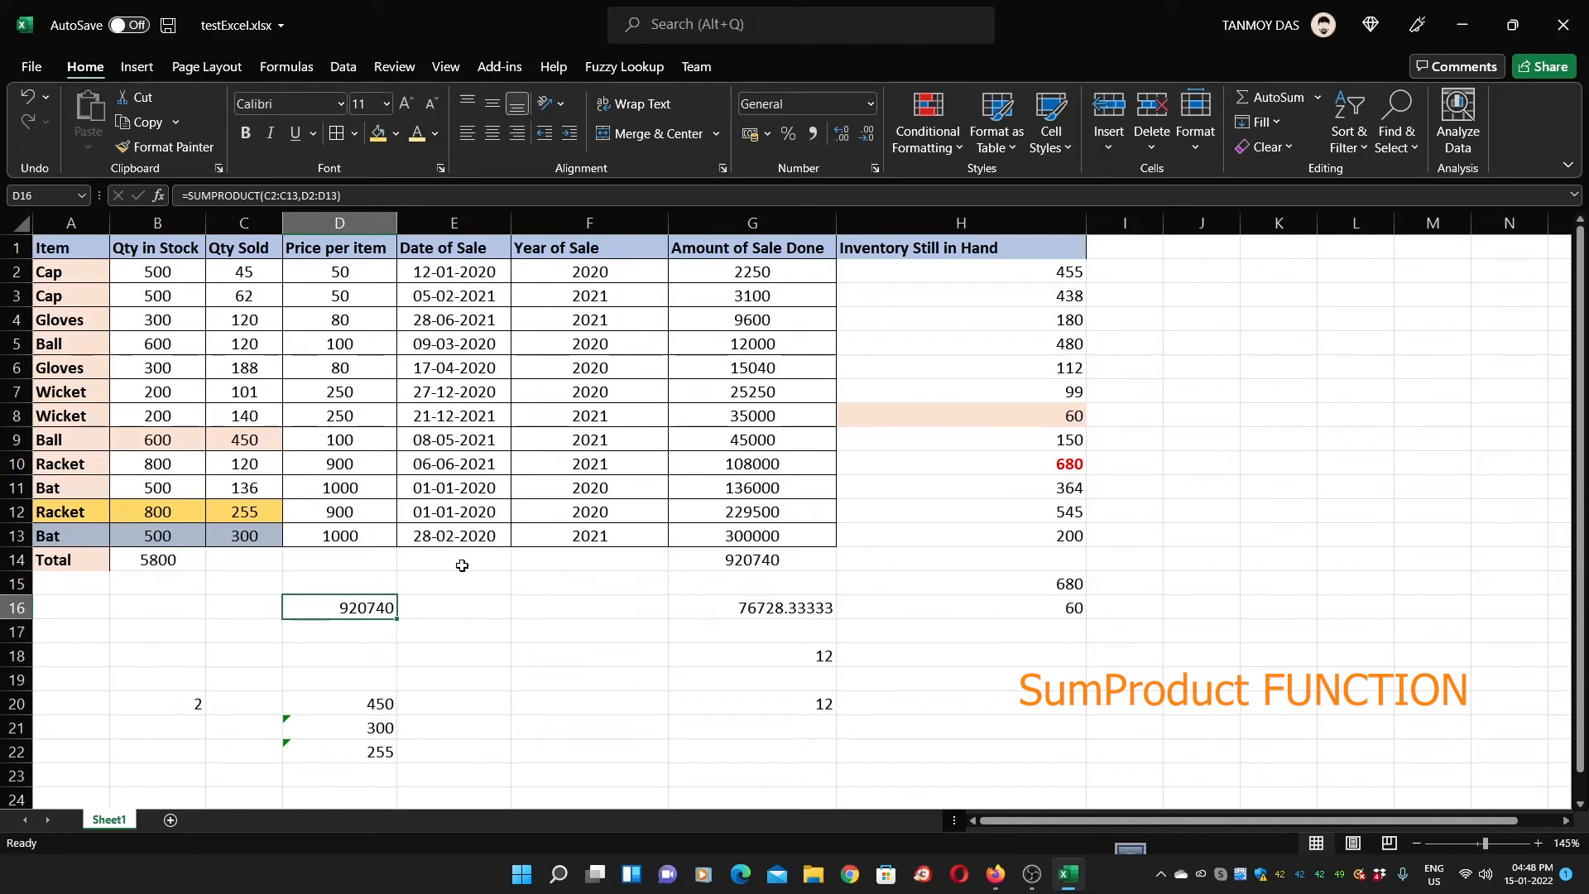
pyautogui.doubleClick(339, 612)
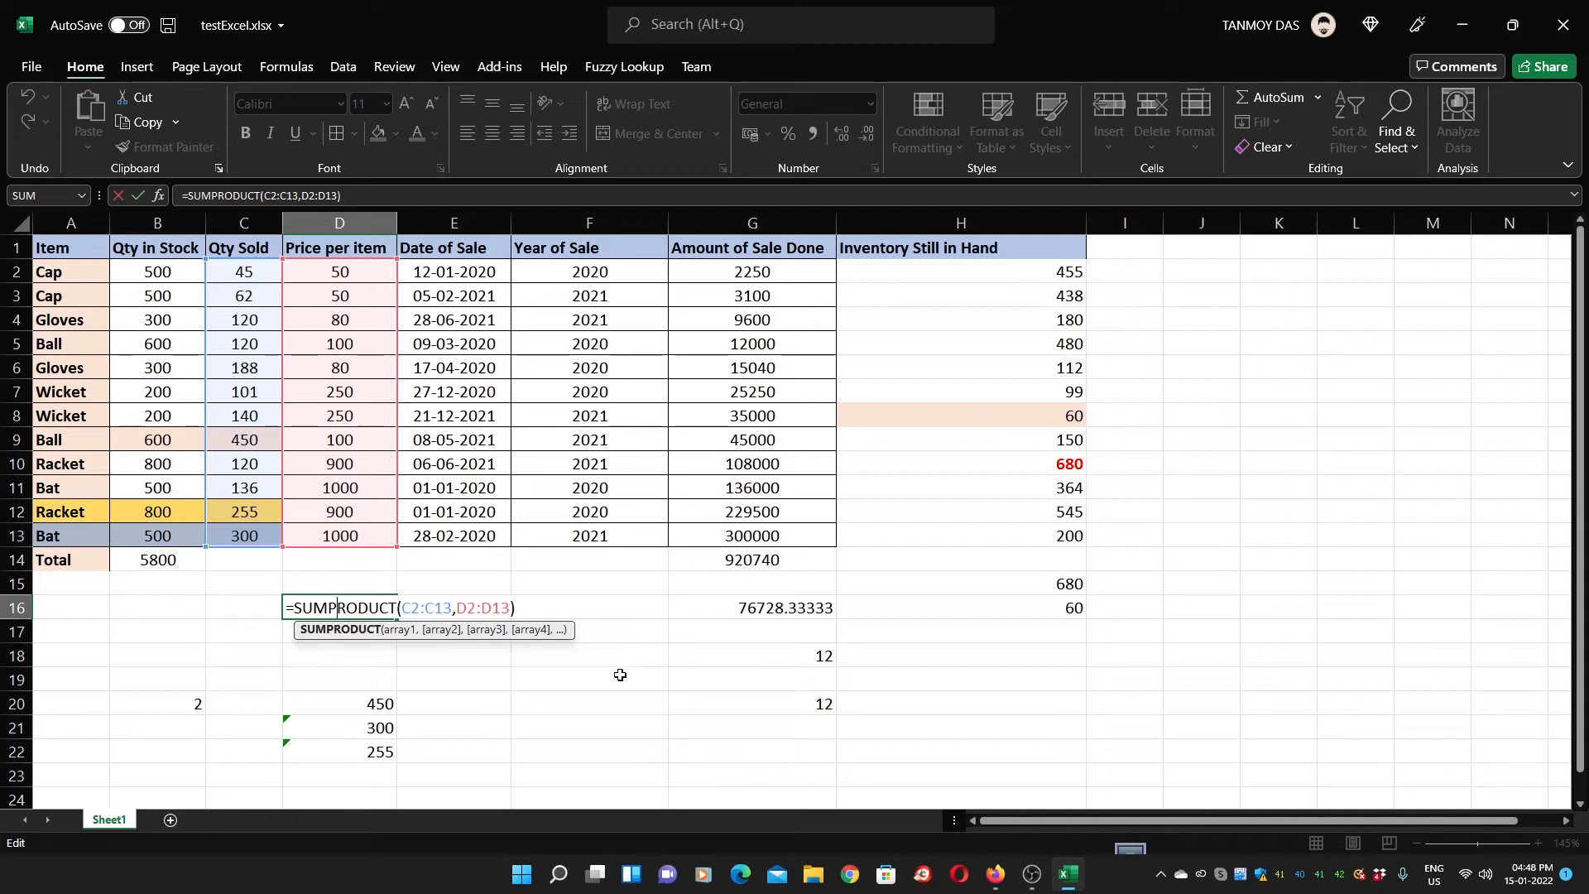
pyautogui.hotkey('ctrl', 'Return')
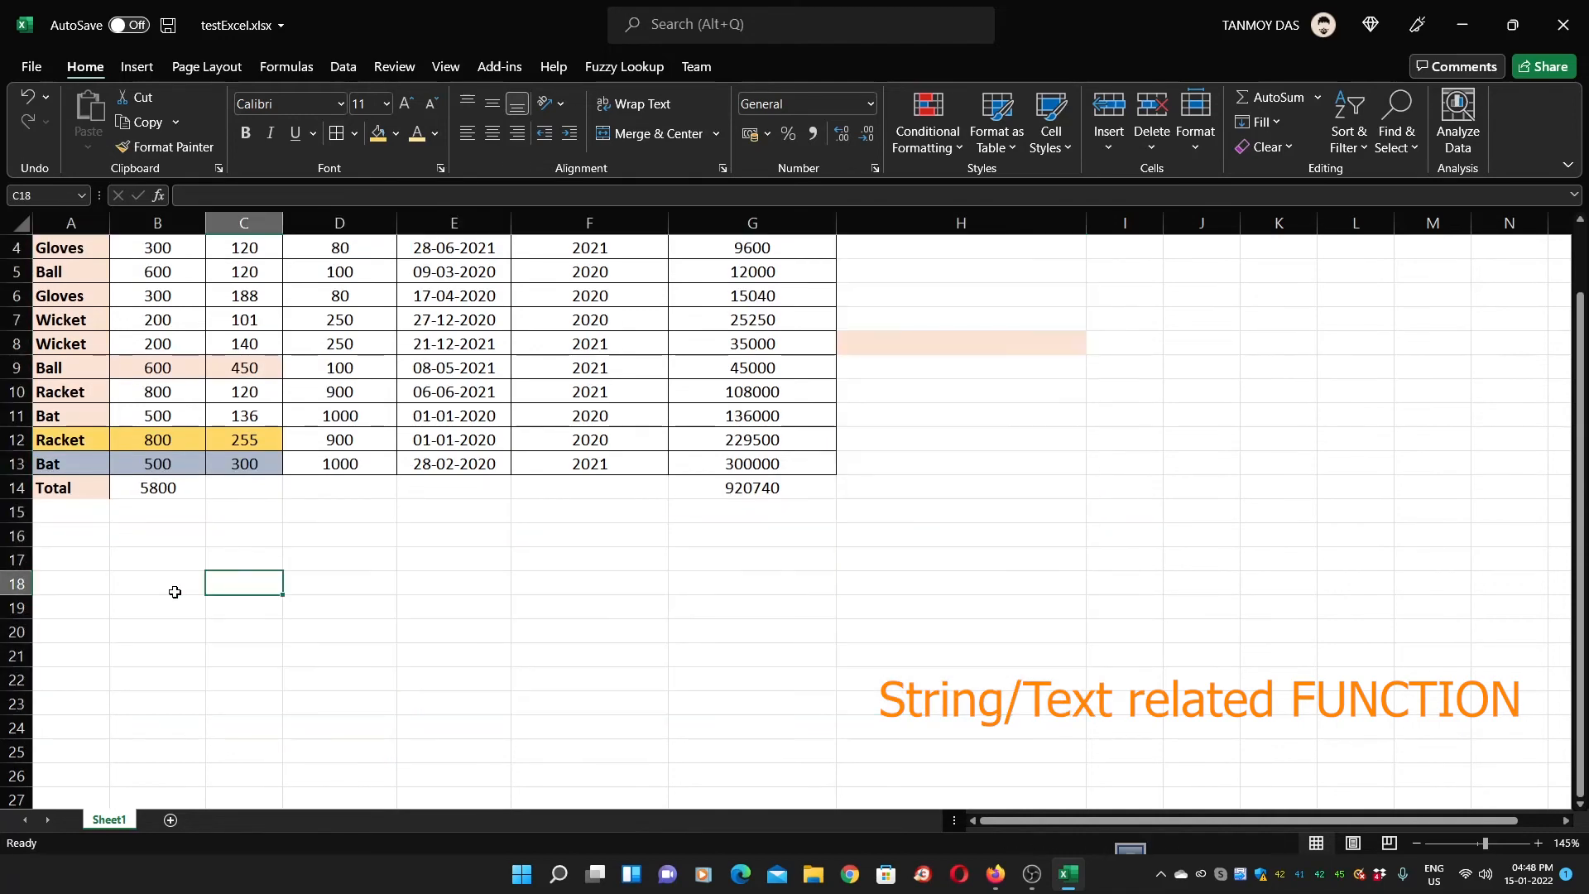
# Type the First heading, widen column C, and enter four people's names in rows 18–21
pyautogui.write('First Name')
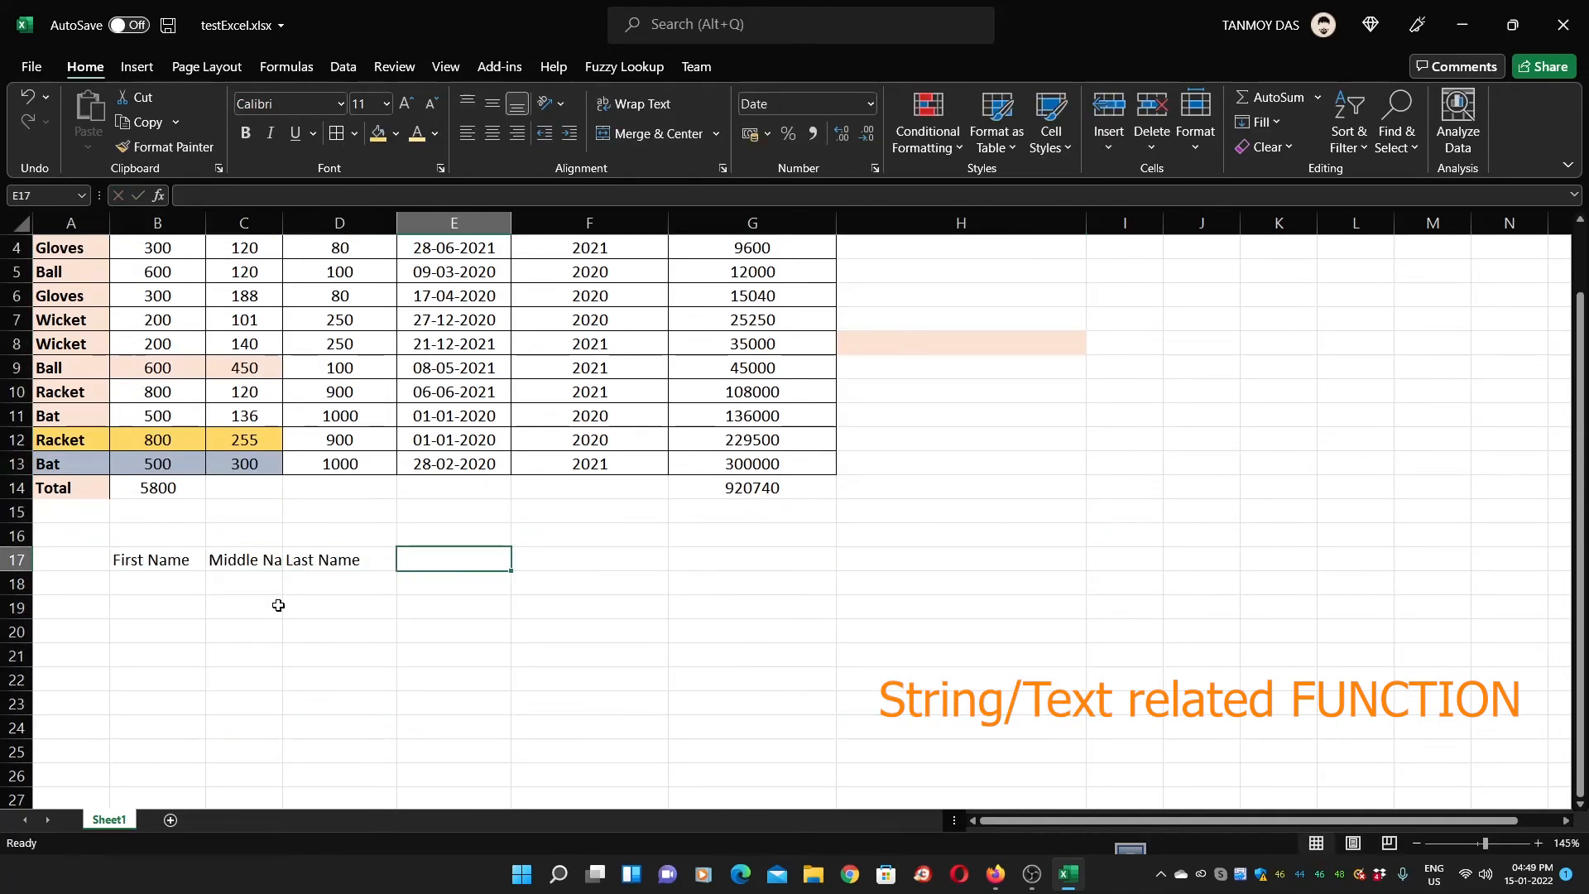
pyautogui.moveTo(282, 224); pyautogui.dragTo(338, 223)
pyautogui.click(195, 588)
pyautogui.write('Samuel')
pyautogui.press('Tab')
pyautogui.write('Joker')
pyautogui.press('Tab')
pyautogui.write('Jackson')
pyautogui.press('Return')
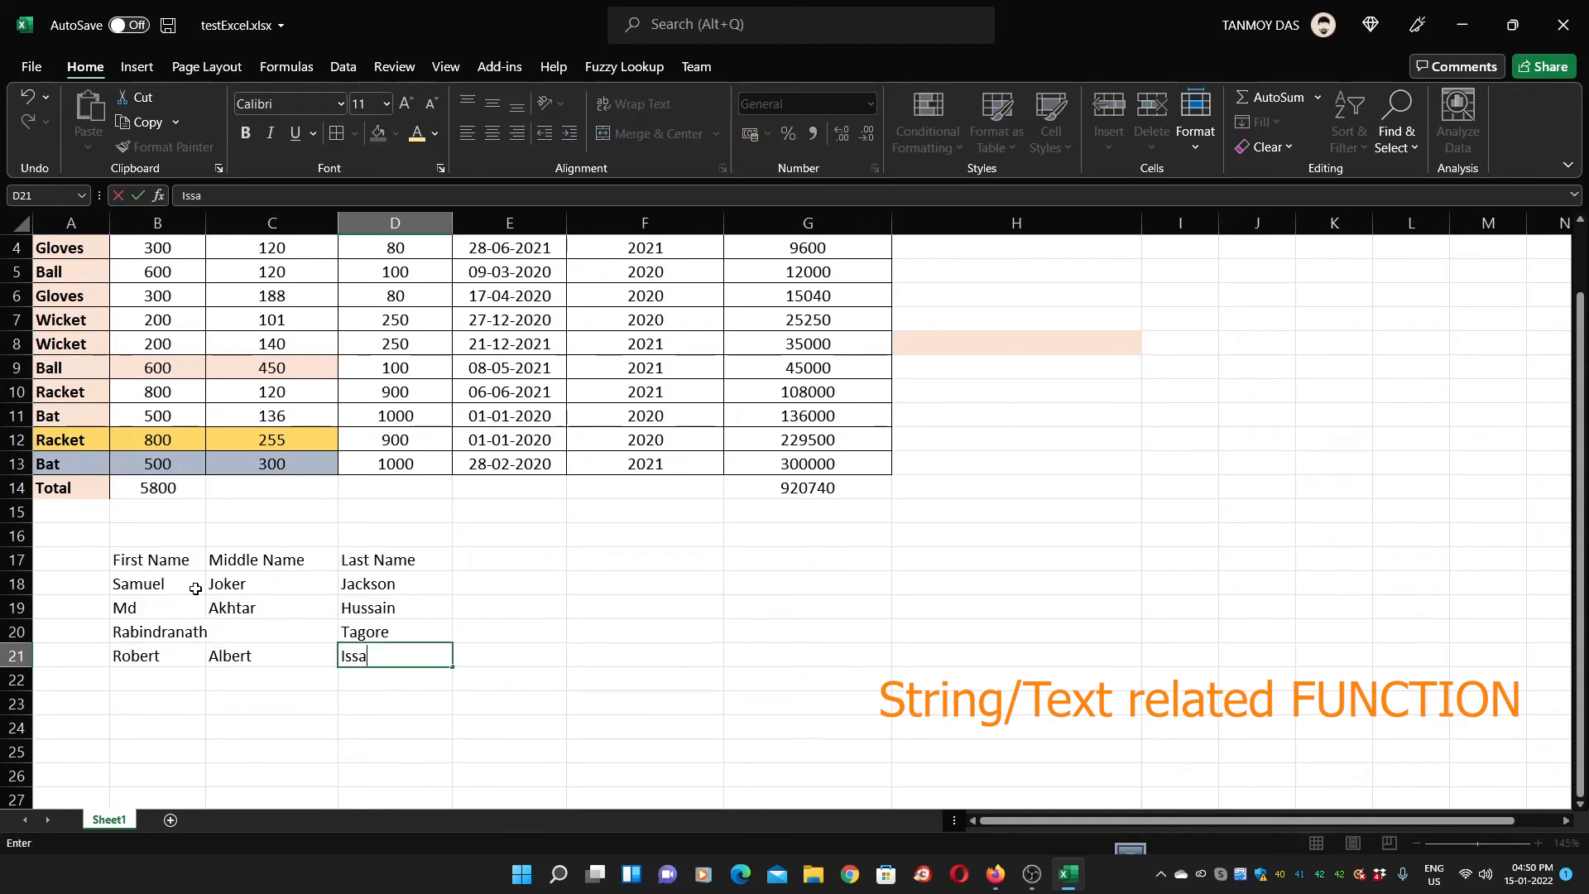
pyautogui.press('Return')
# Review the first row's three name parts in B18:D18
pyautogui.press('Up')
pyautogui.press('Up')
pyautogui.press('Up')
pyautogui.press('Up')
pyautogui.press('Up')
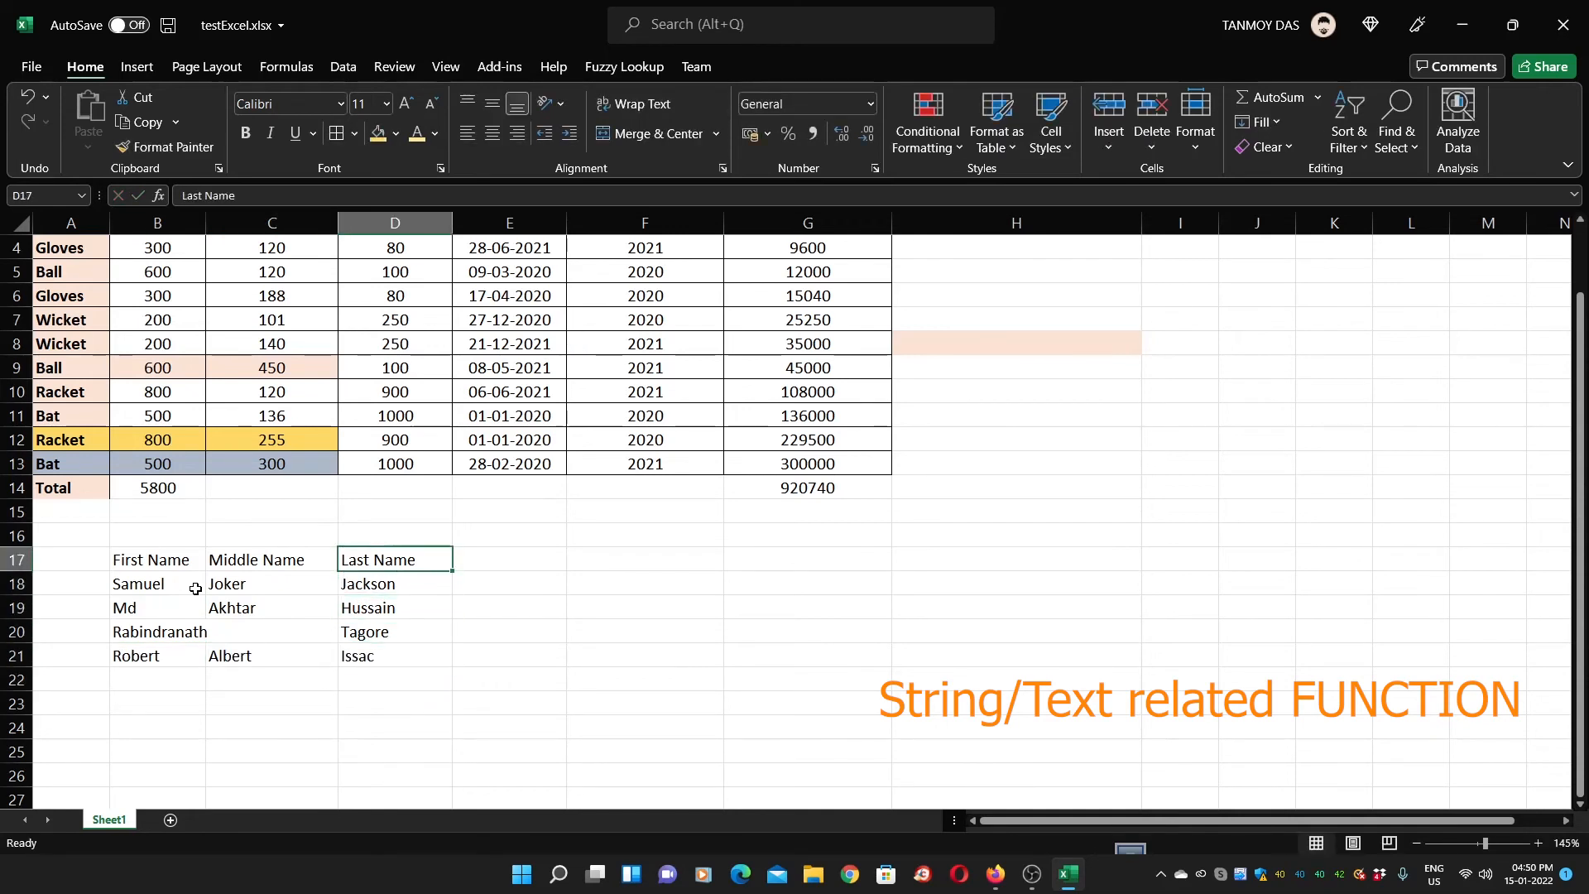
pyautogui.press('Right')
pyautogui.press('Down')
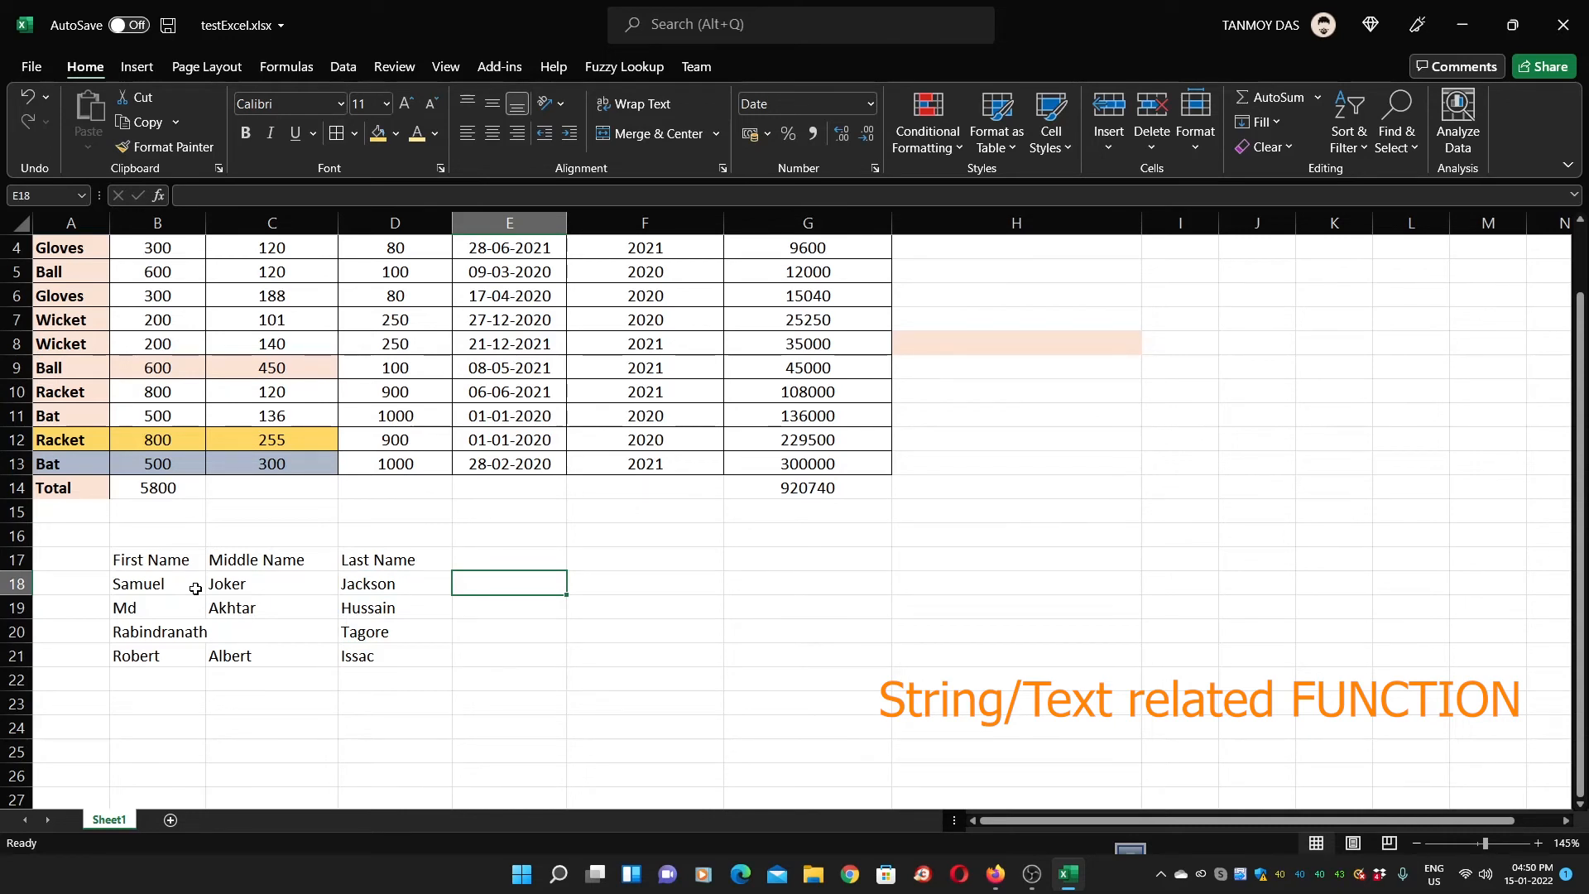
pyautogui.press('Left')
pyautogui.press('Left')
pyautogui.press('Left')
pyautogui.press('Right')
pyautogui.press('Right')
pyautogui.press('Right')
pyautogui.moveTo(124, 583); pyautogui.dragTo(389, 584)
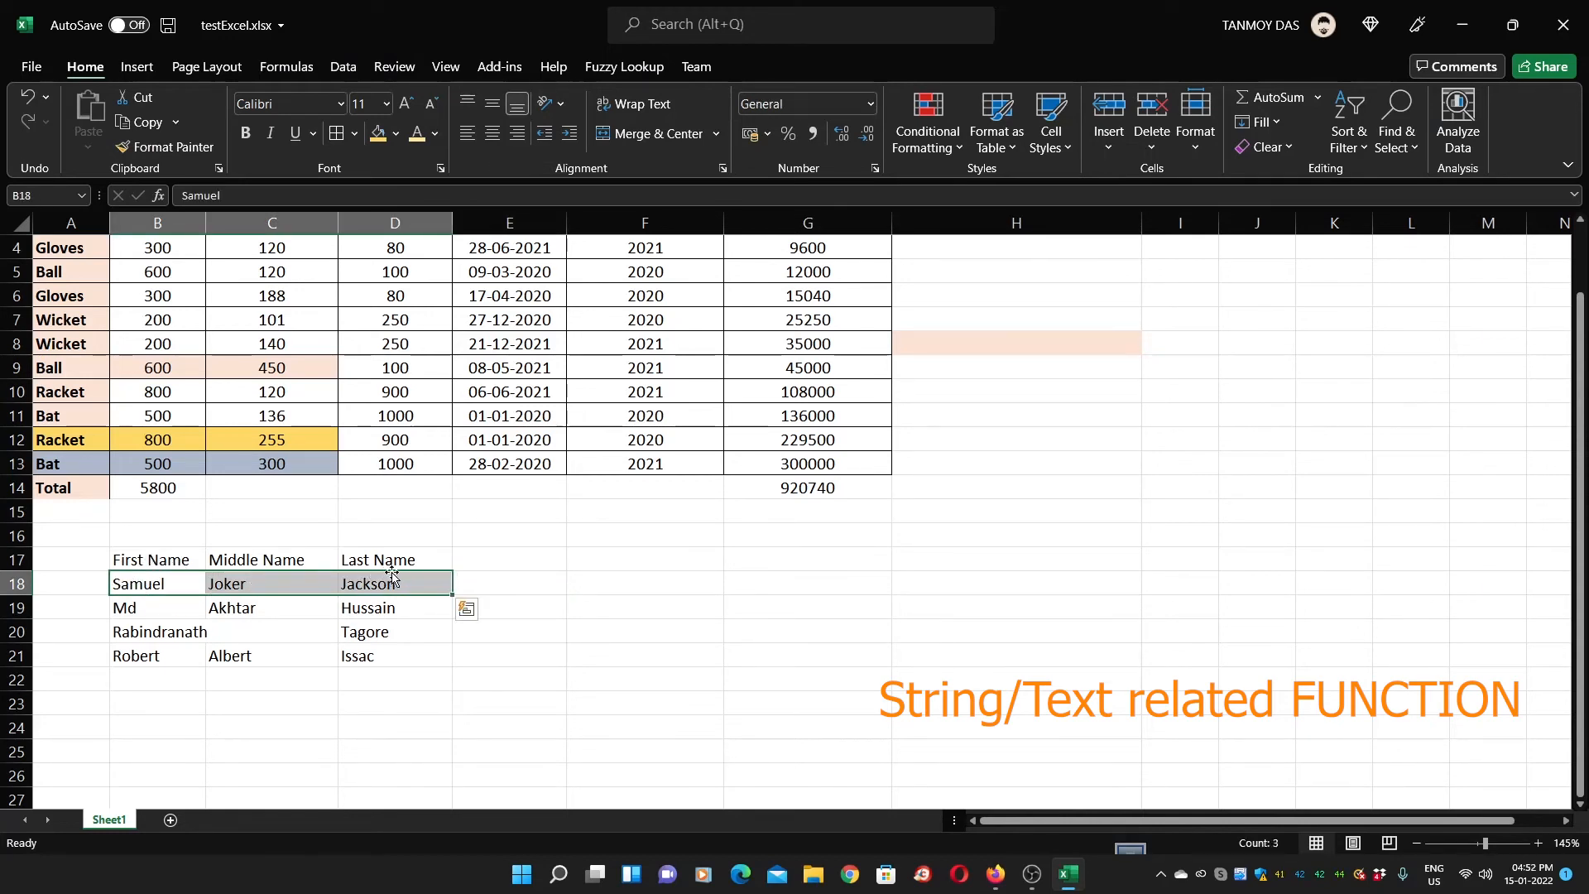
pyautogui.click(493, 583)
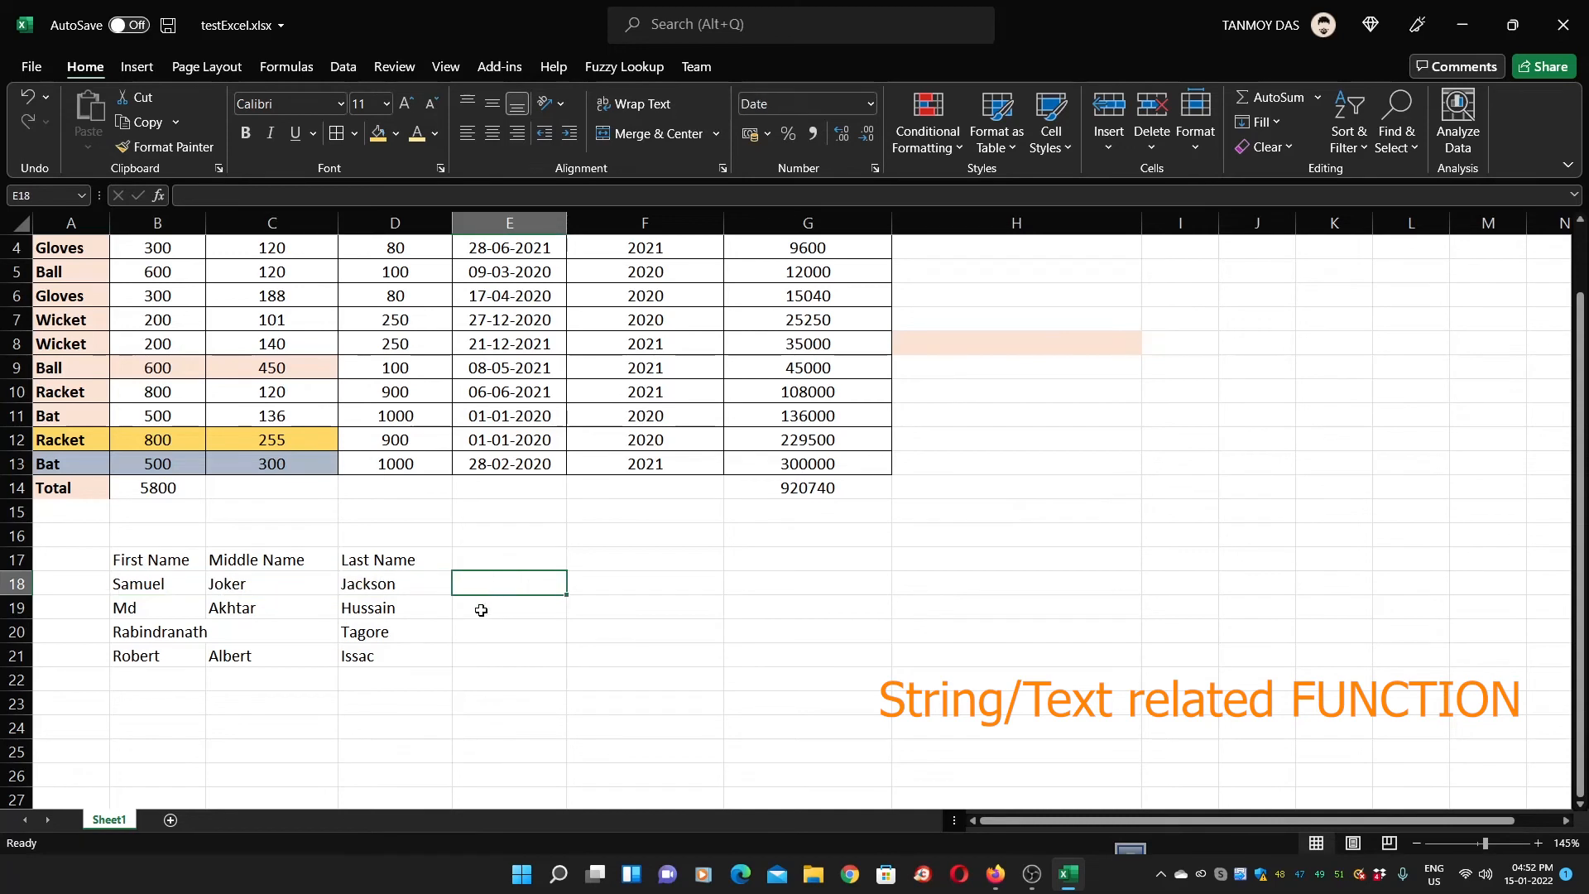
# Enter =B18&" "&C18&" "&D18 in F18 to join row 18's name parts with spaces
pyautogui.click(621, 585)
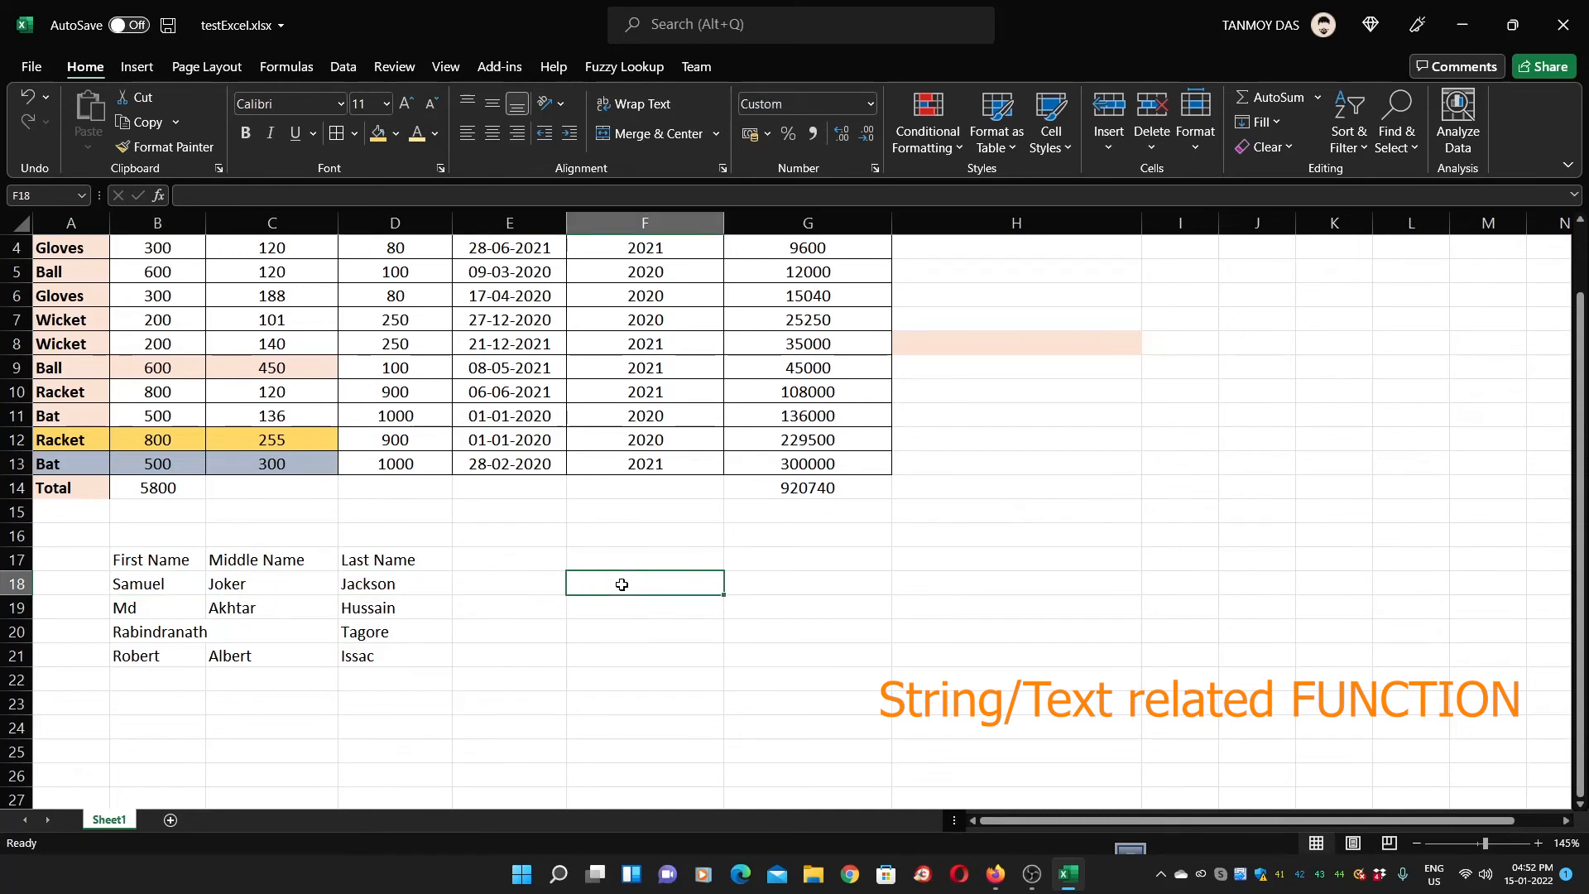
pyautogui.write('=')
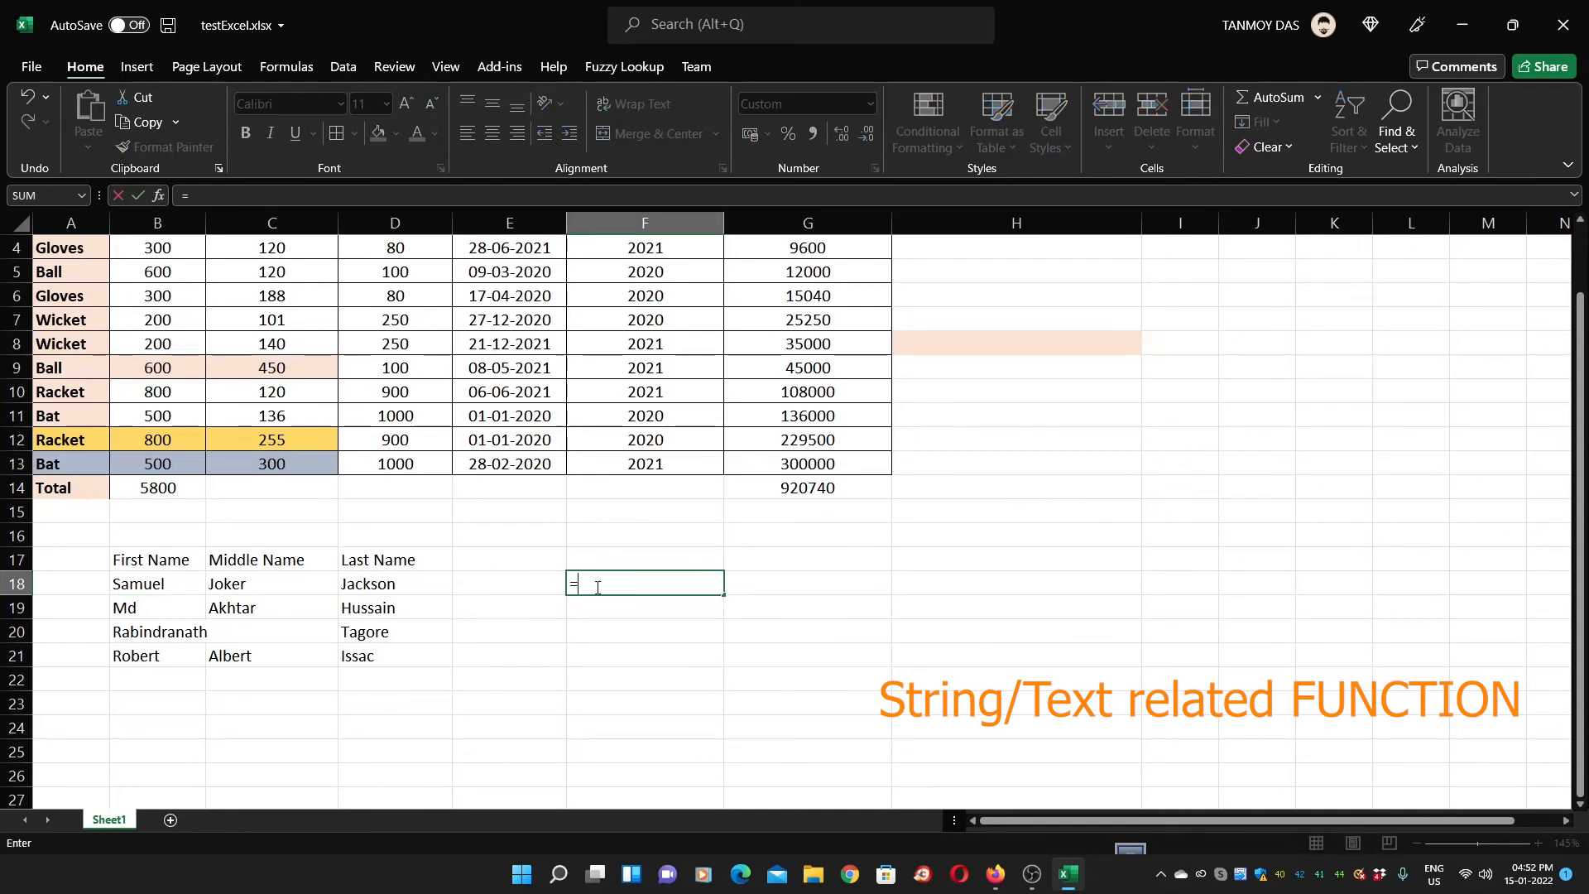
pyautogui.click(172, 587)
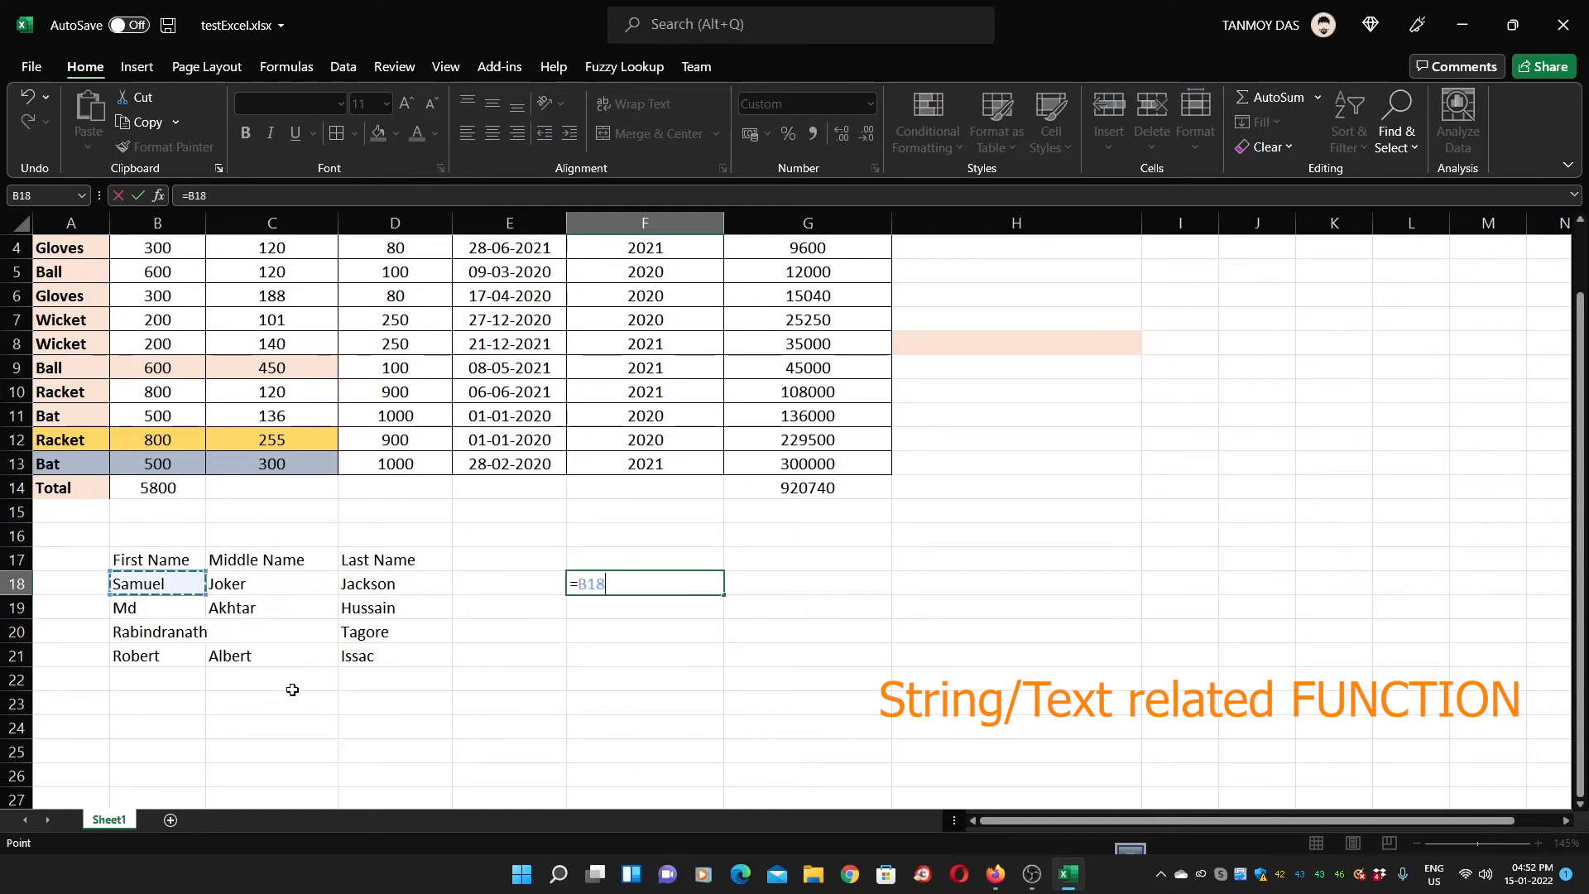
pyautogui.write('&')
pyautogui.write('&')
pyautogui.click(252, 586)
pyautogui.write('&')
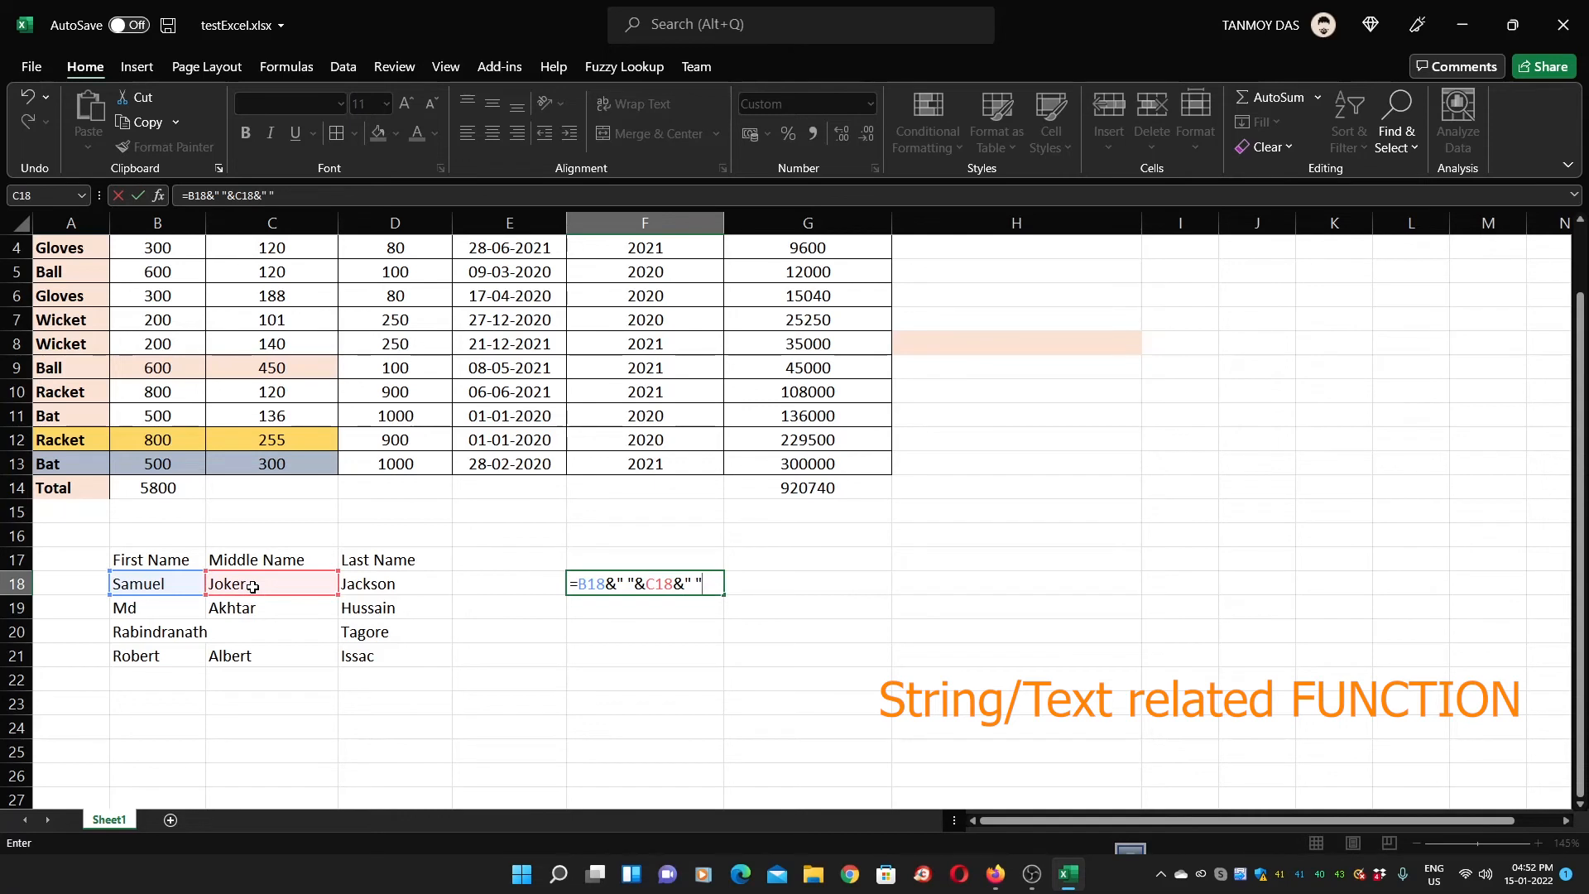
pyautogui.write('&')
pyautogui.click(367, 584)
pyautogui.press('Return')
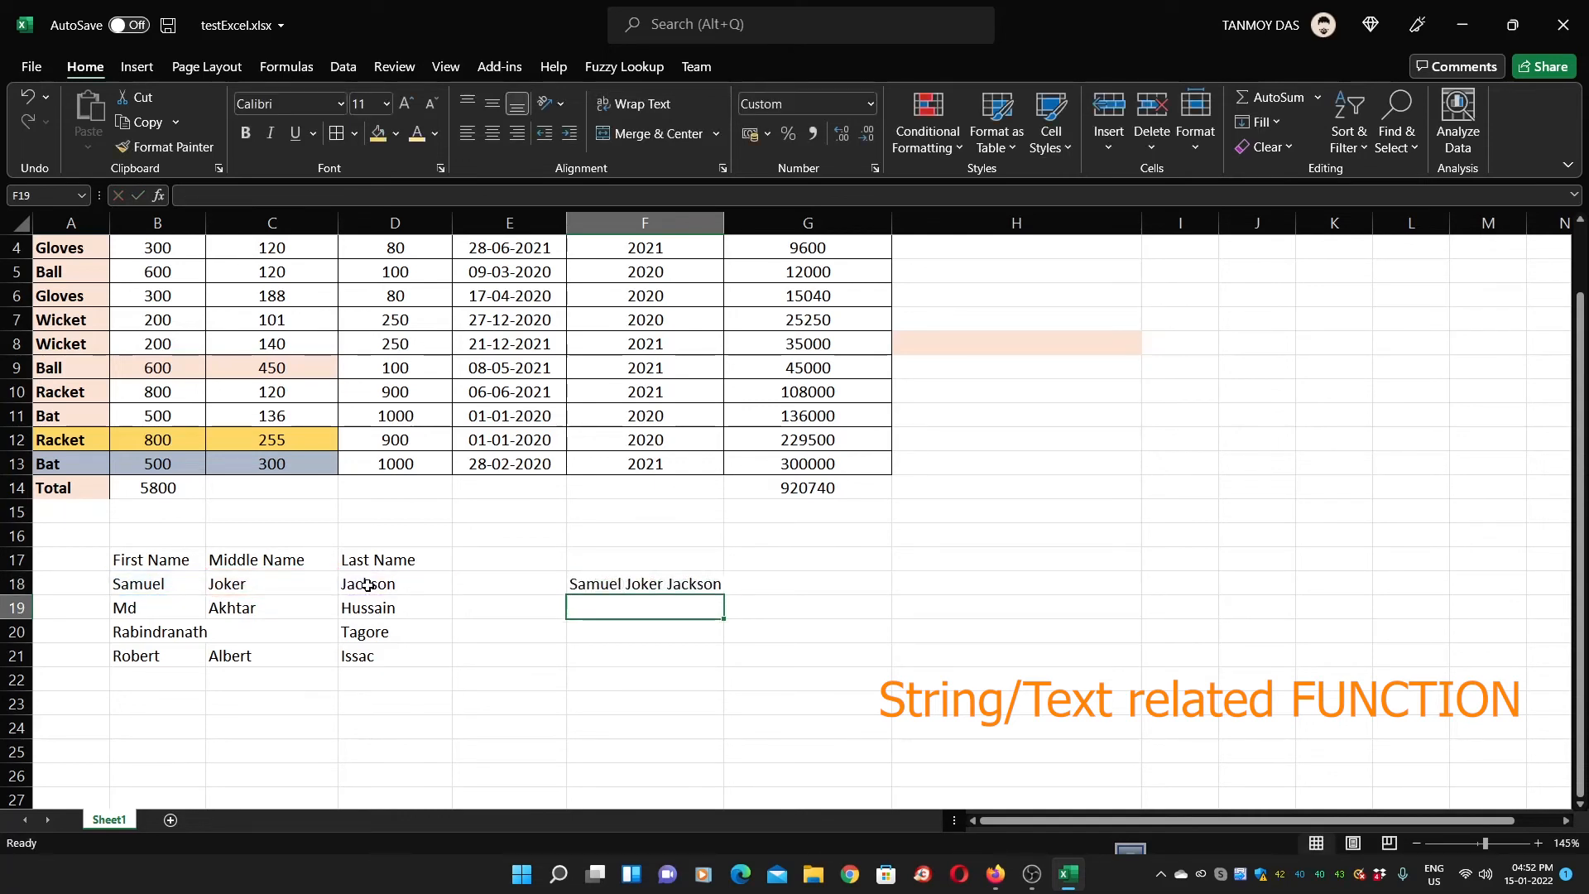
pyautogui.click(621, 587)
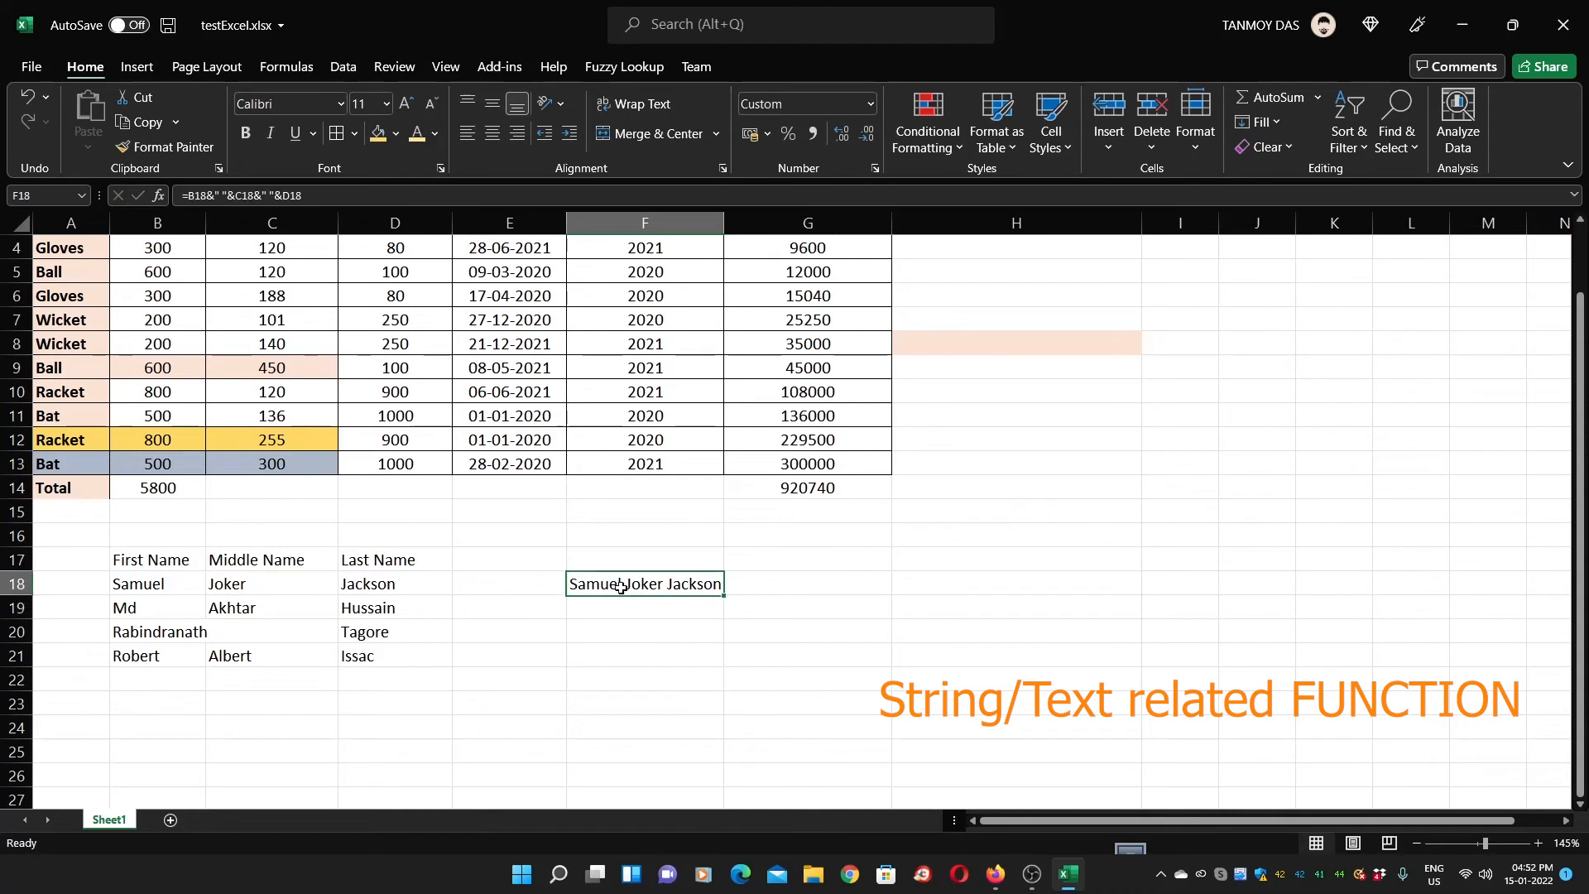
# Type row 19's full name into F19 as plain text with a period after the first name
pyautogui.click(620, 608)
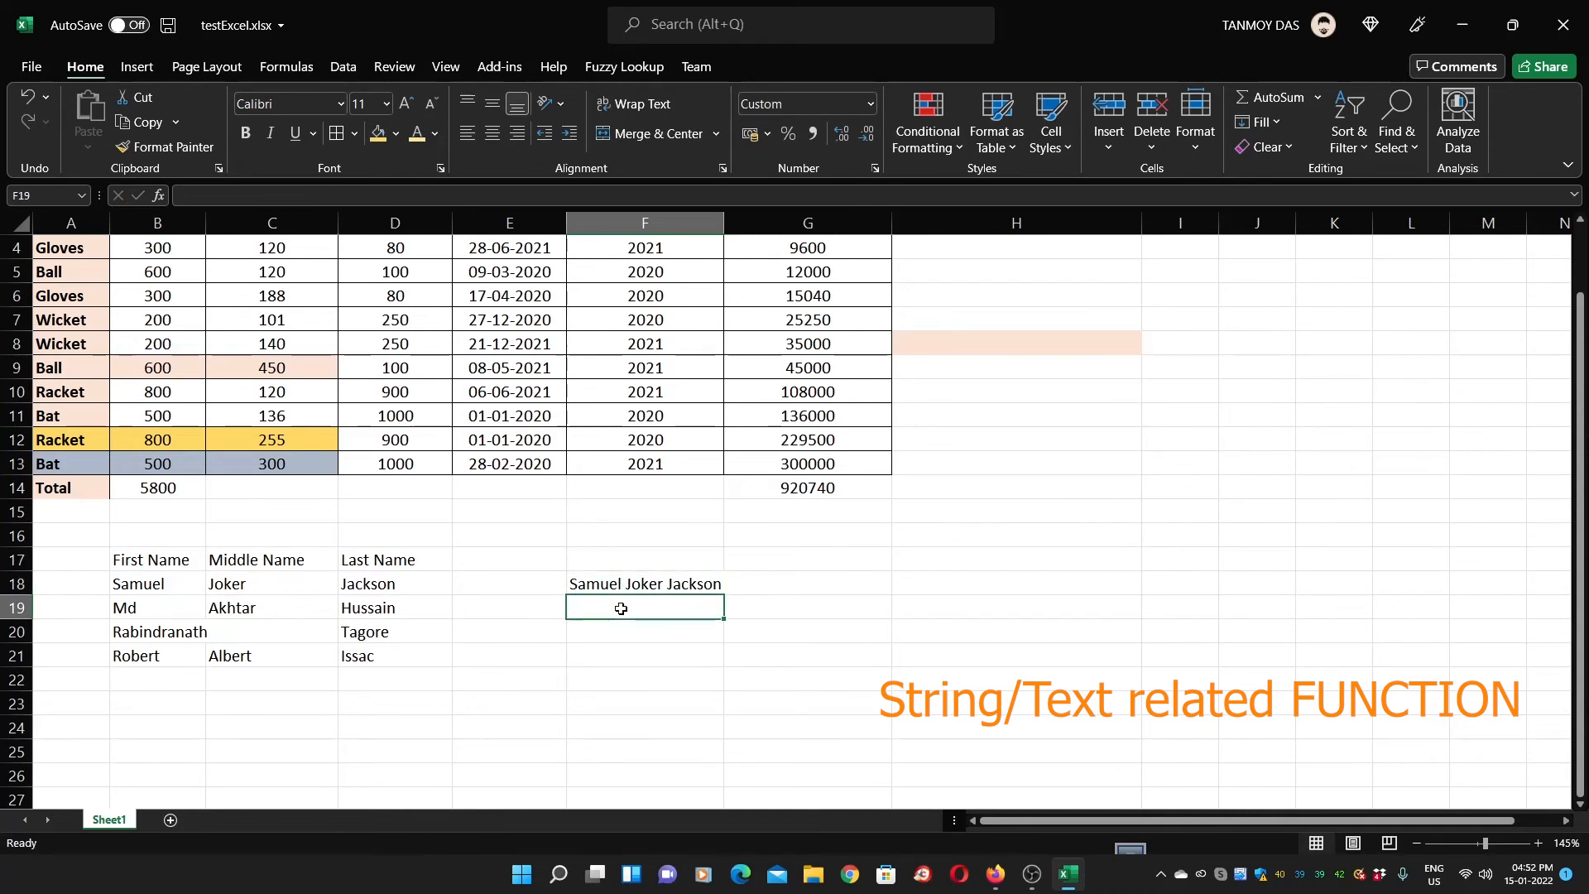
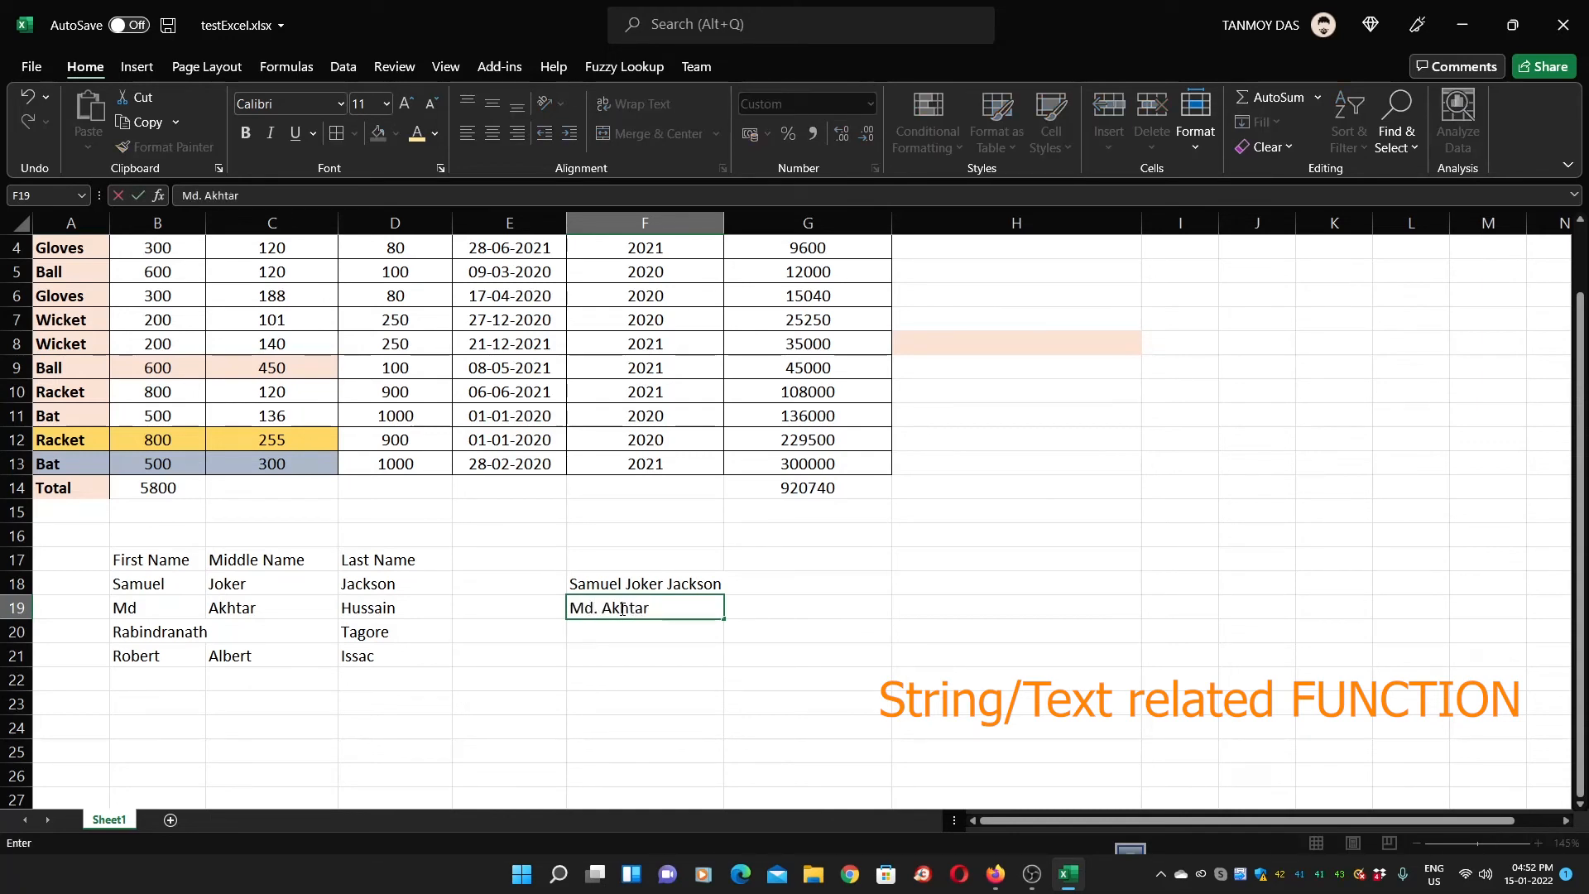
pyautogui.press('Tab')
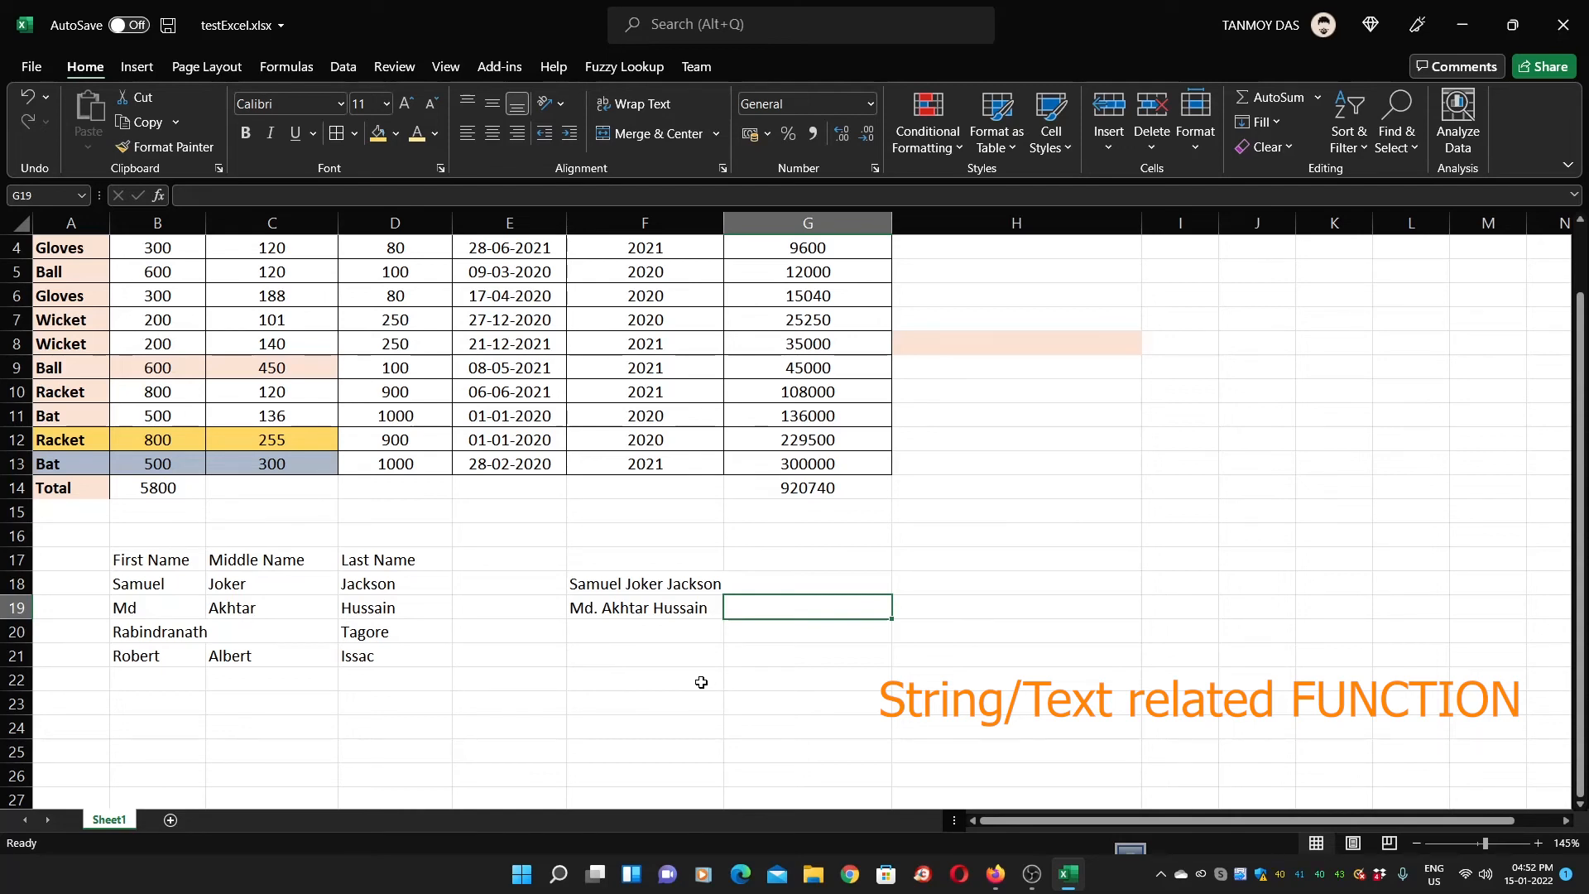
pyautogui.write('=MID(')
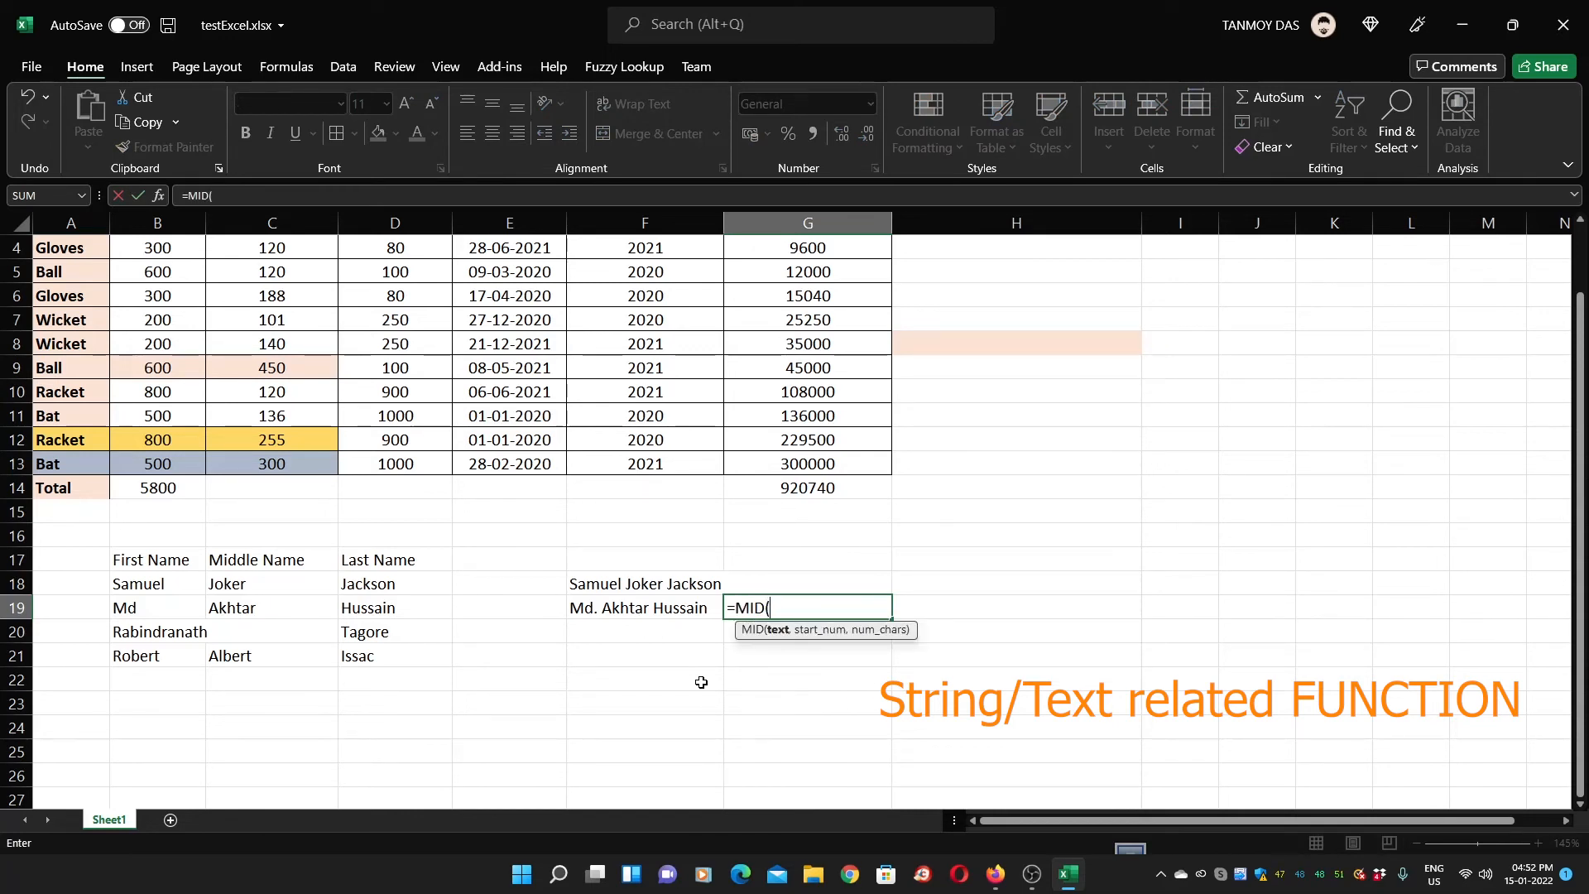
# Complete =MID(F19,5,6) in G19 to extract the six-character middle name
pyautogui.click(625, 611)
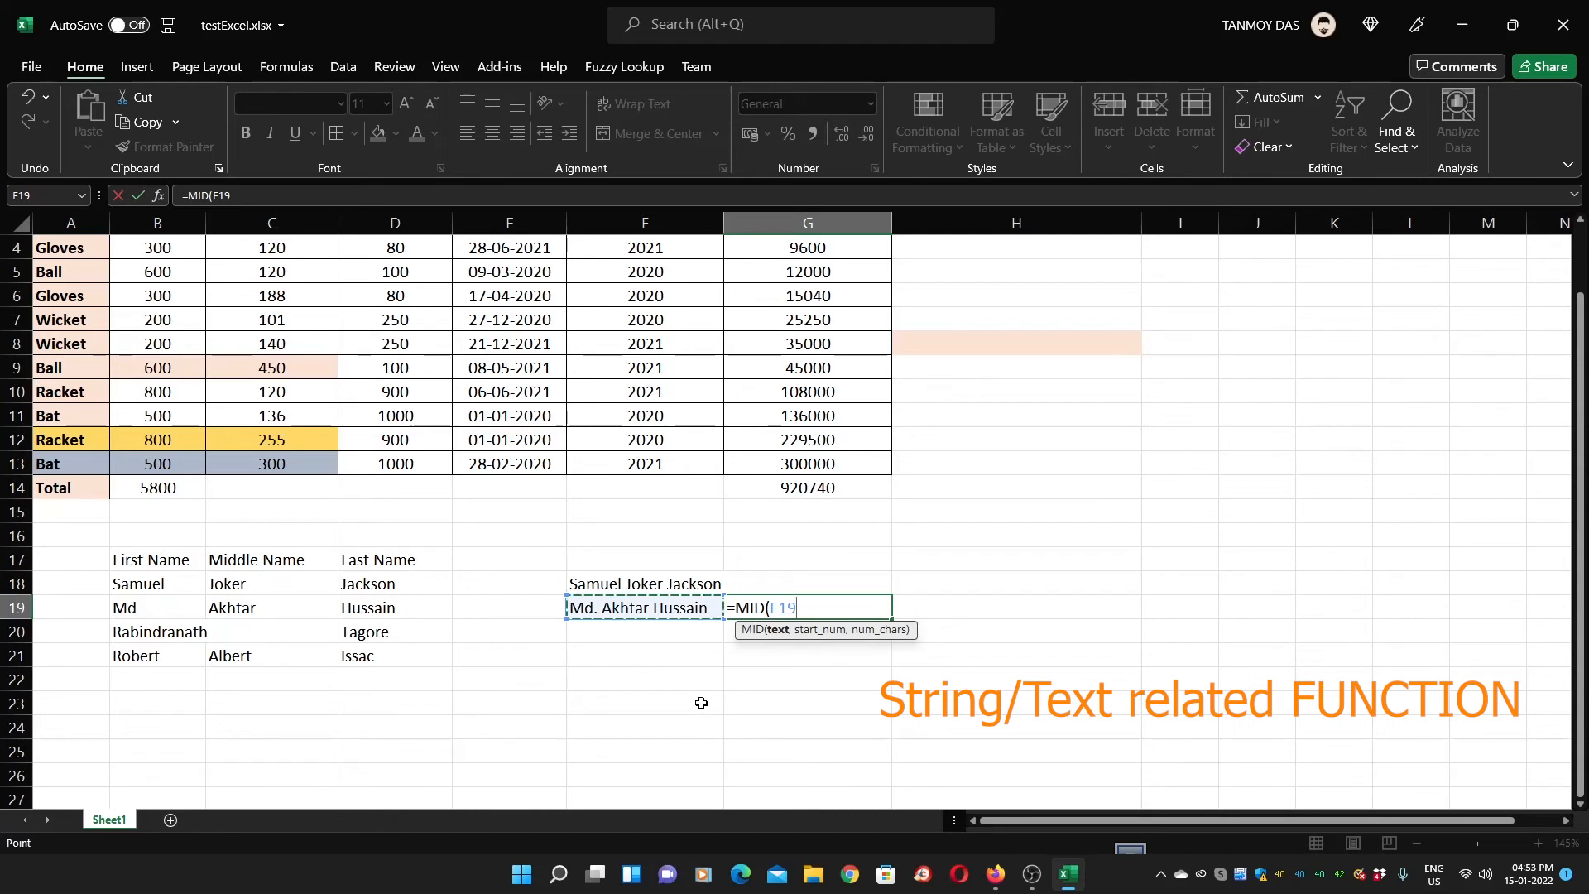
pyautogui.write(',5')
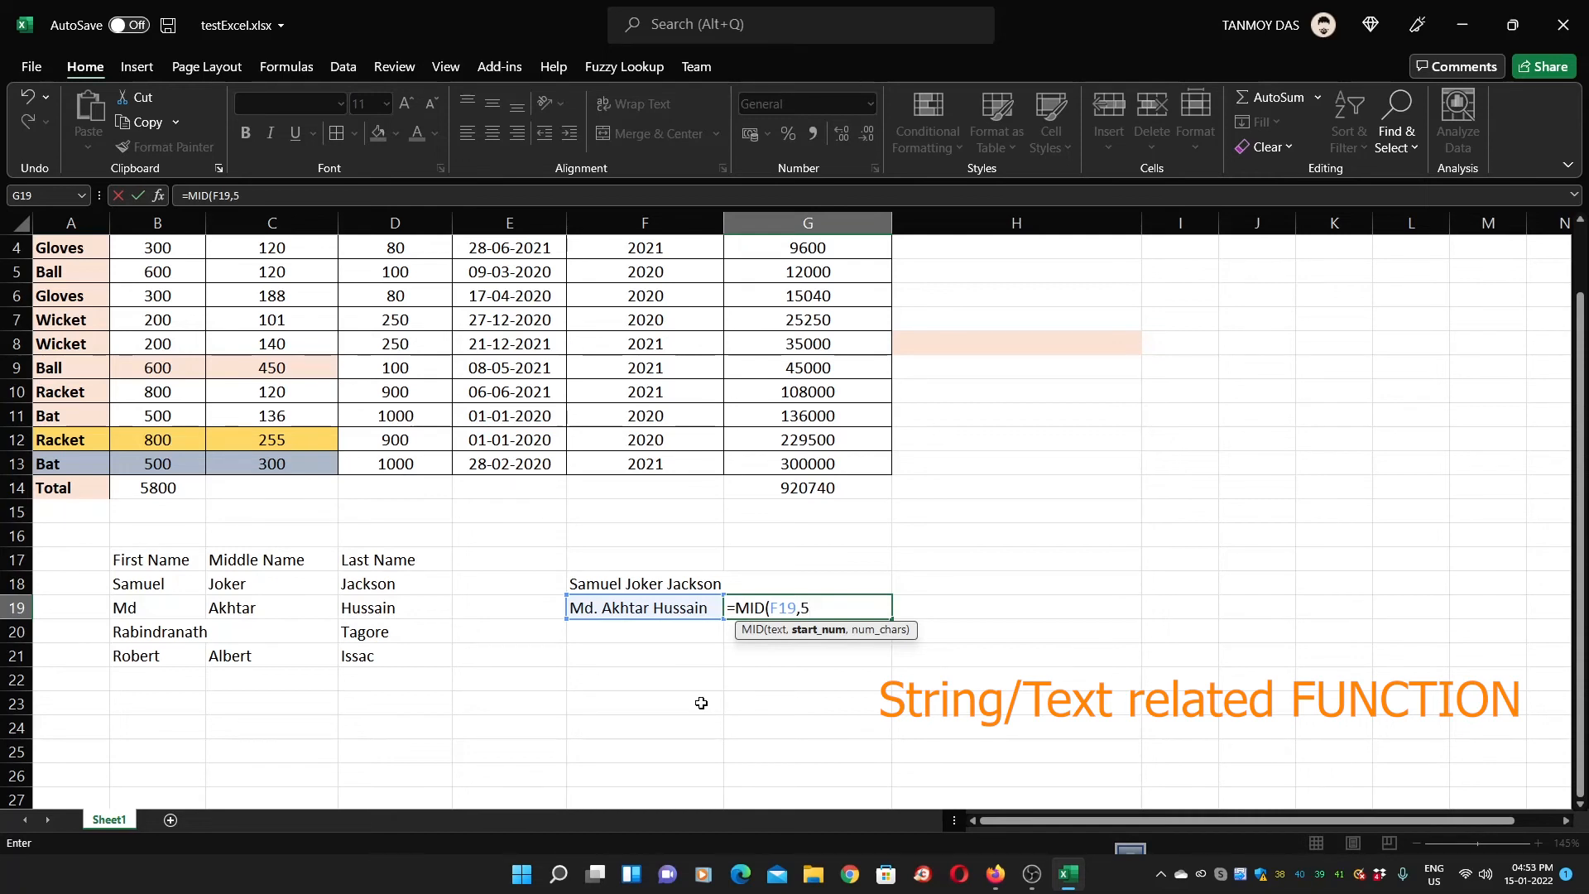
pyautogui.write(',')
pyautogui.write('6)')
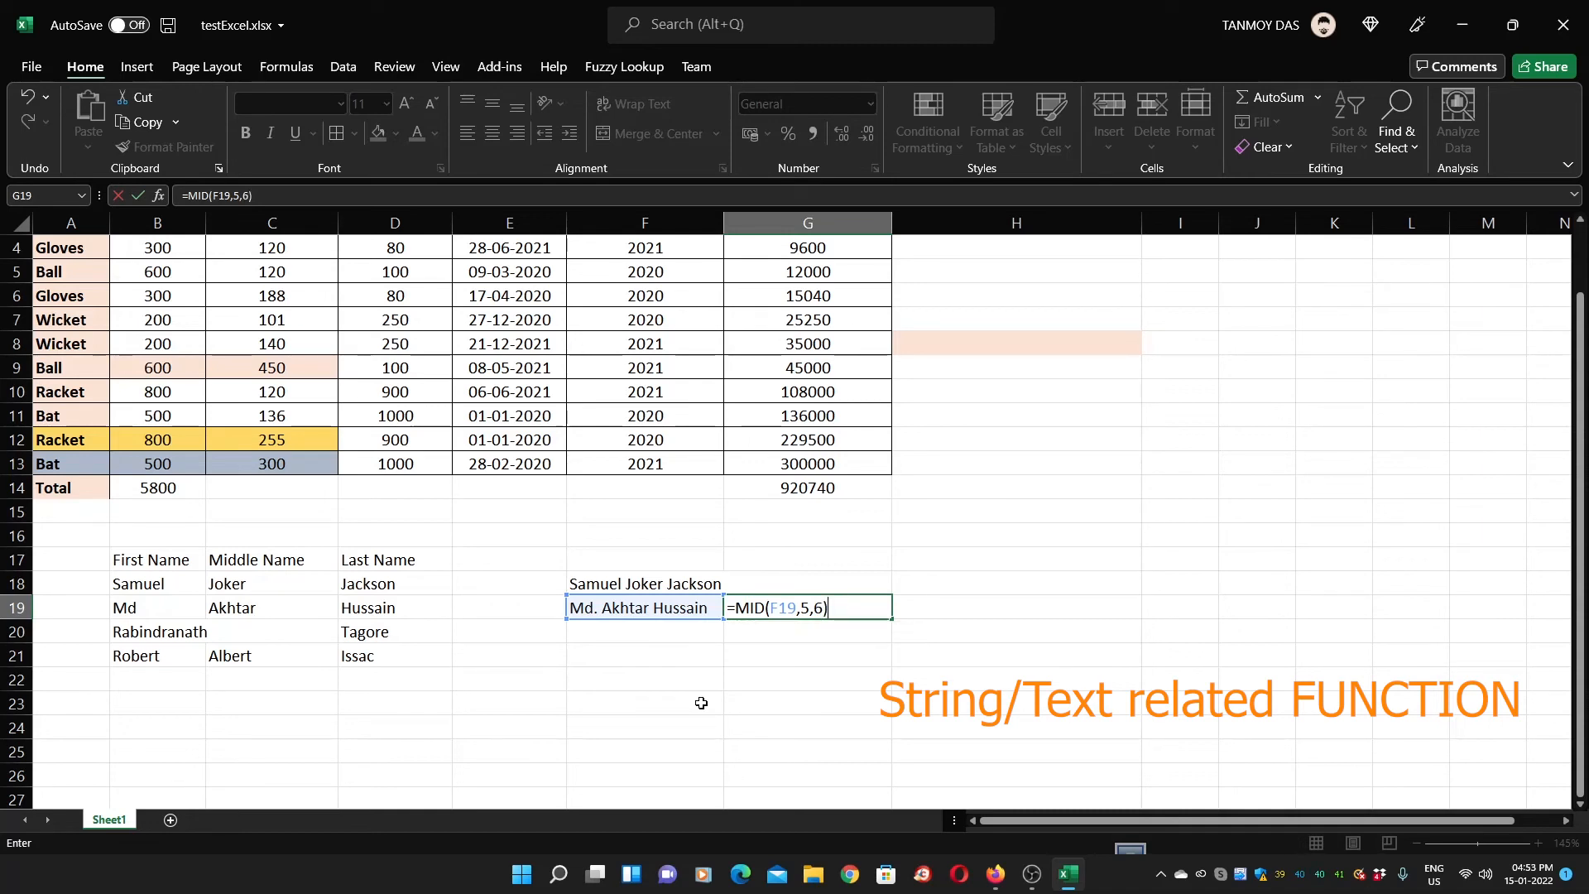
pyautogui.press('Return')
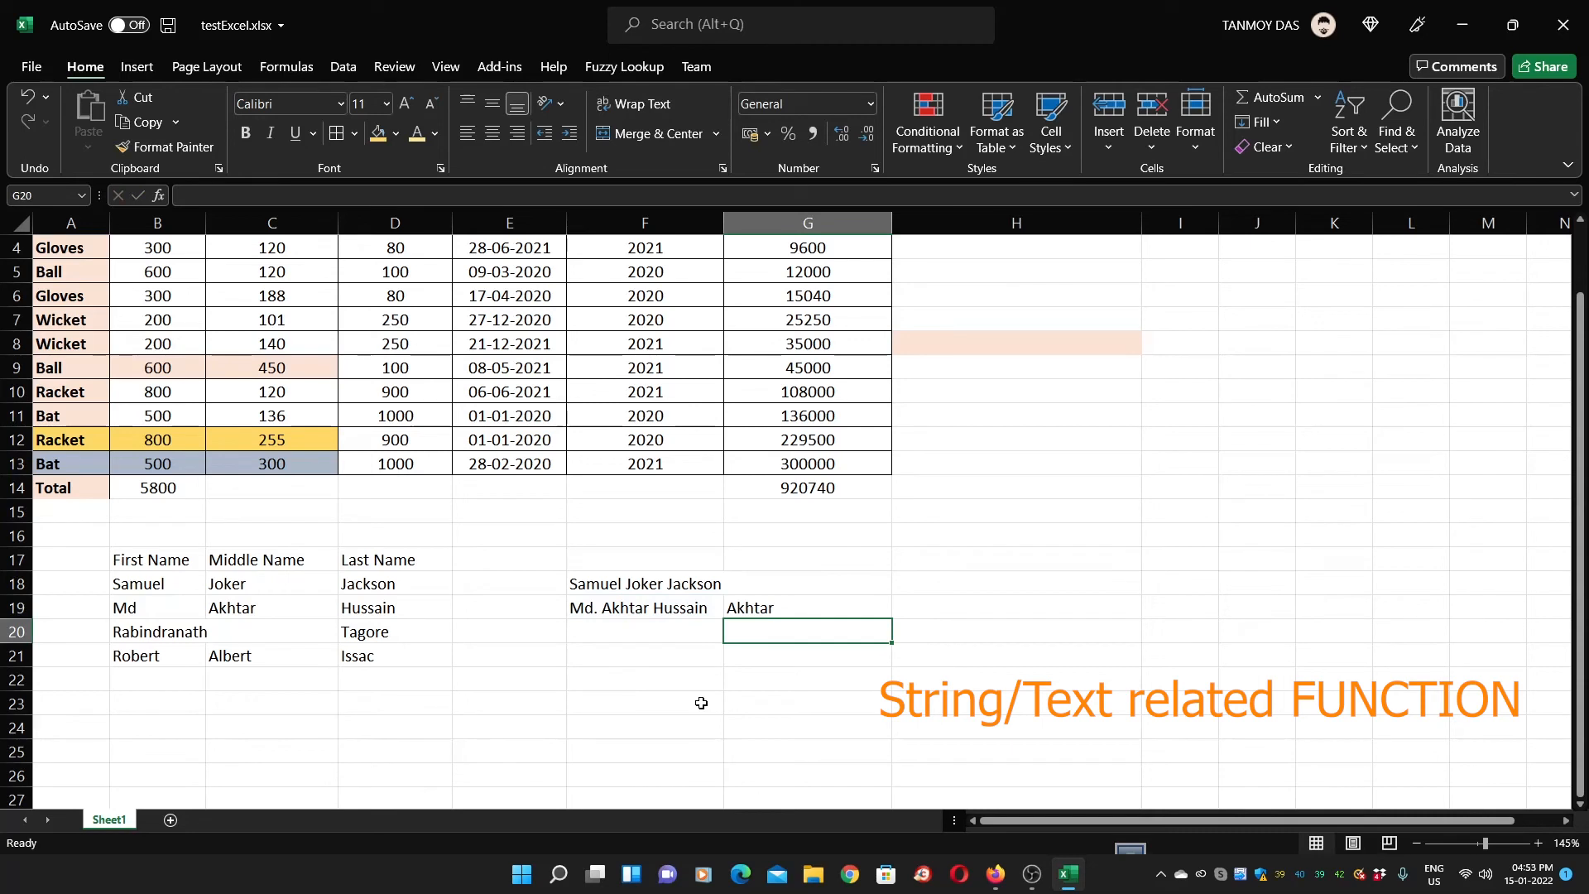
pyautogui.press('Up')
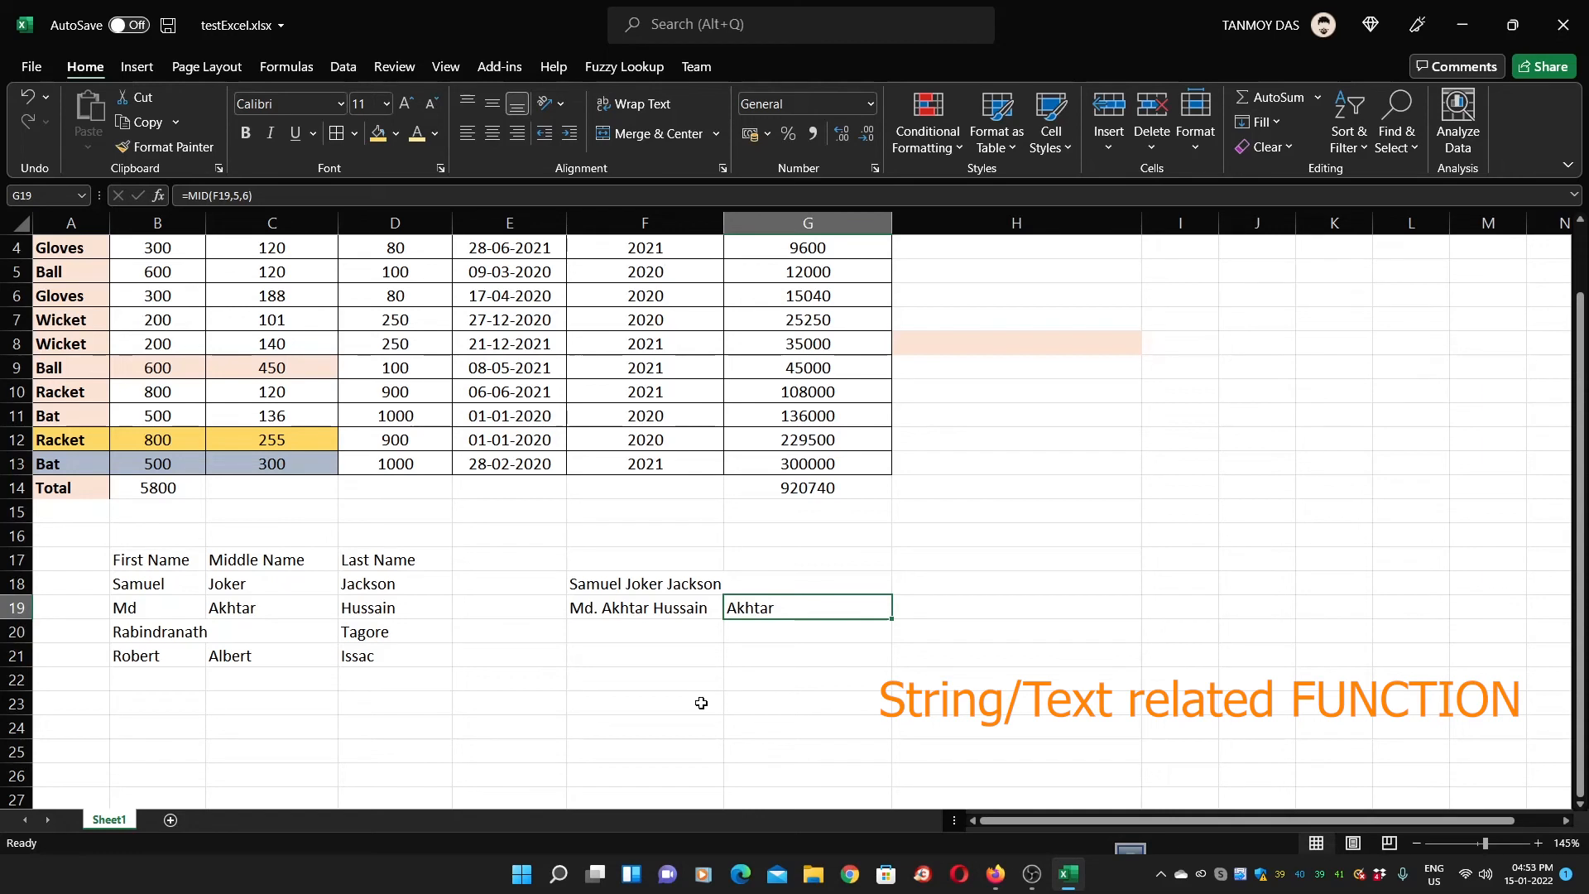
pyautogui.press('Down')
pyautogui.press('Left')
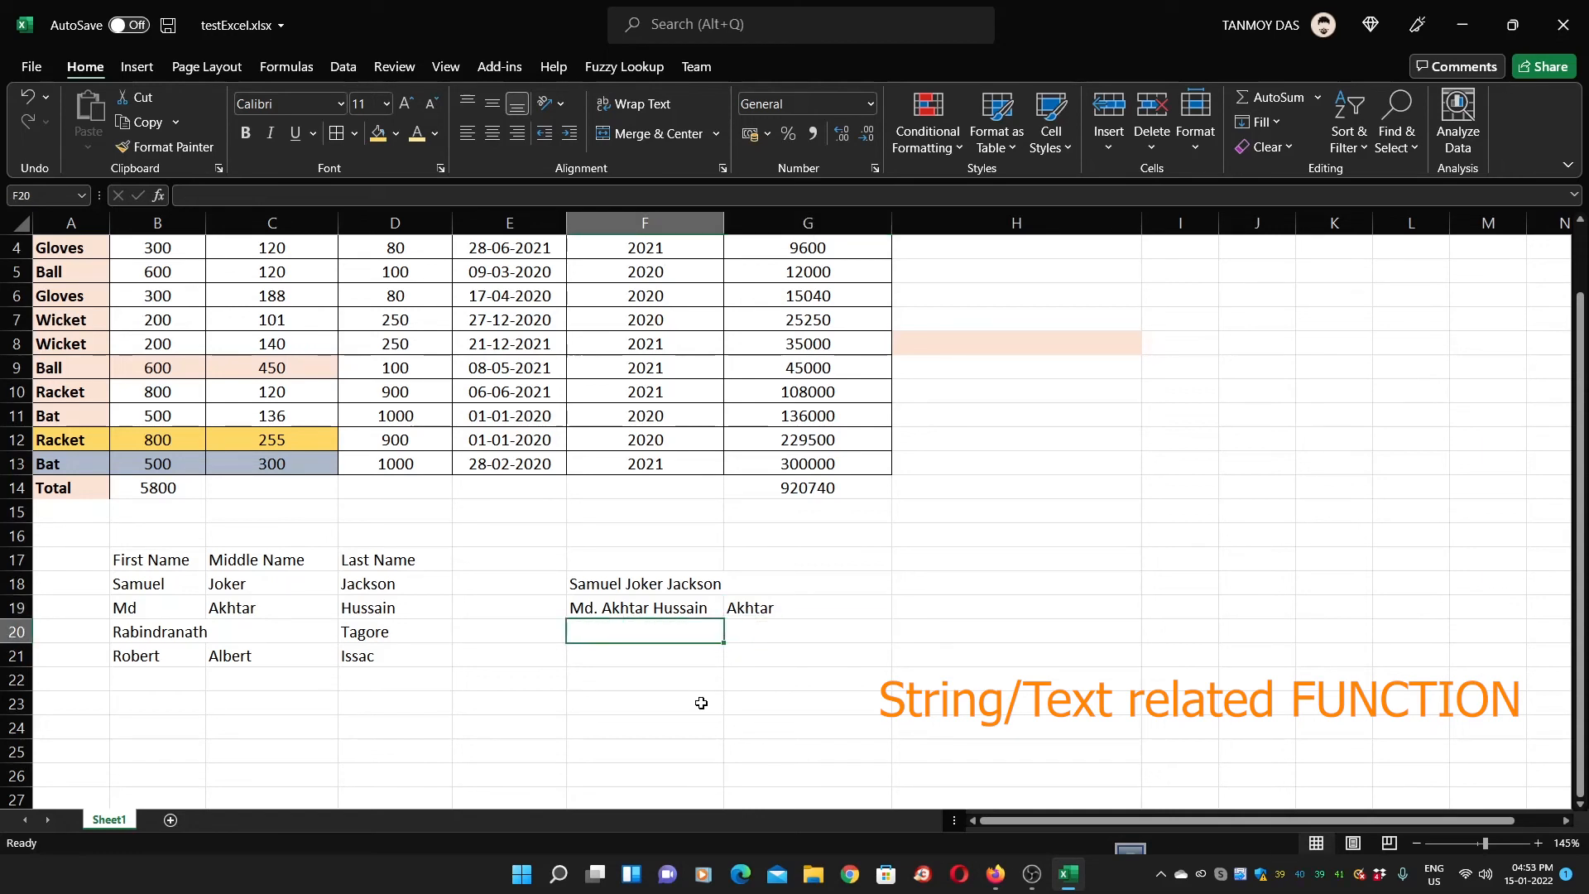
# Enter =CONCATENATE(B20," ",D20) in F20 to join row 20's first and last names
pyautogui.write('=')
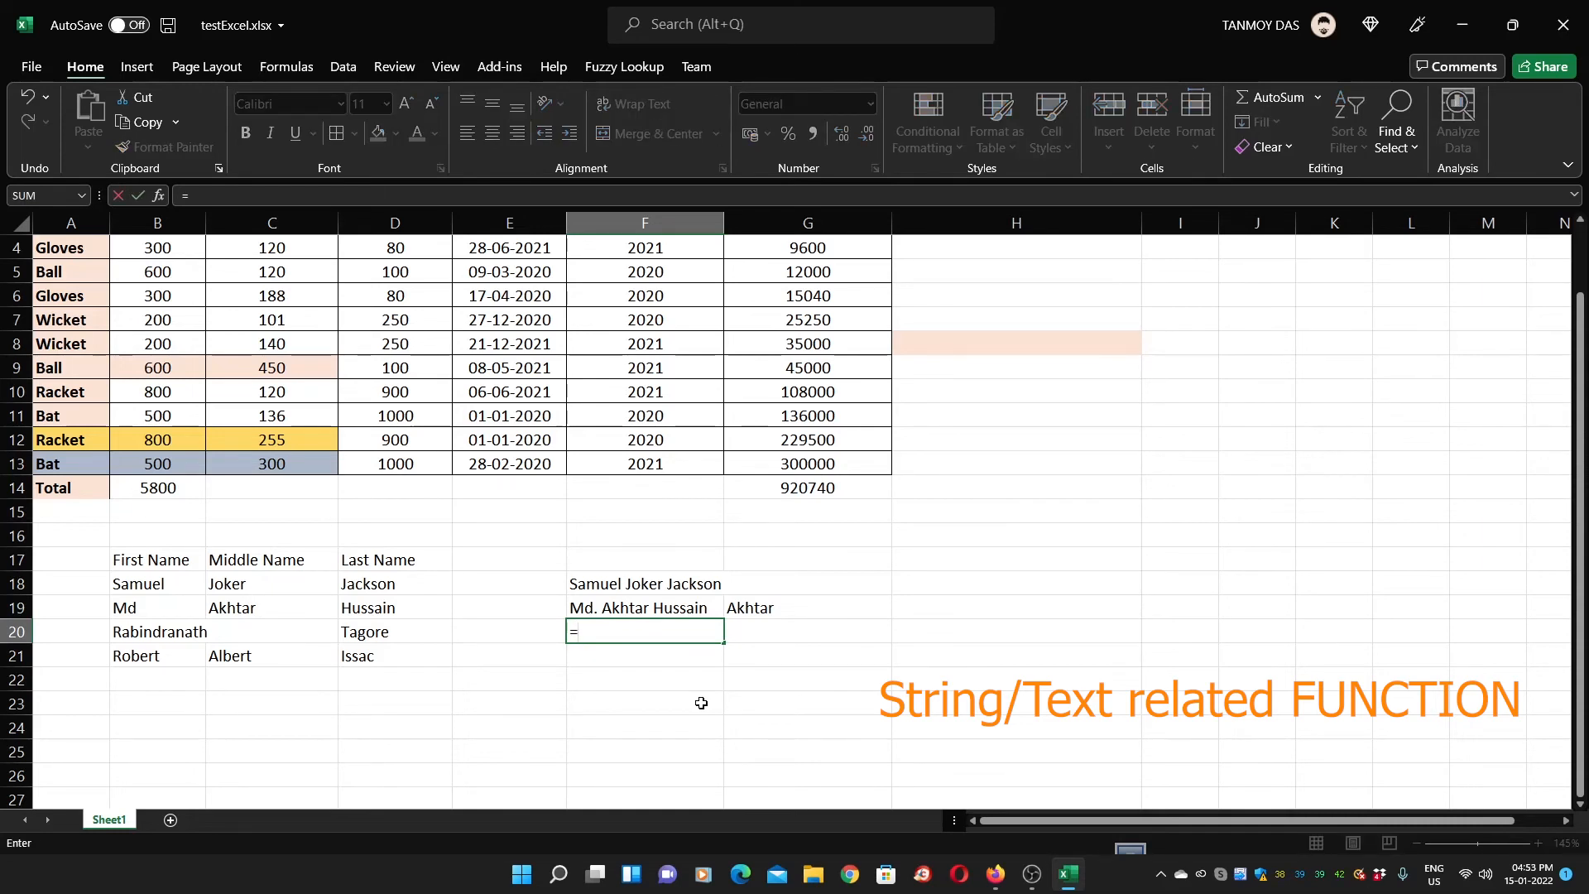
pyautogui.write('CON')
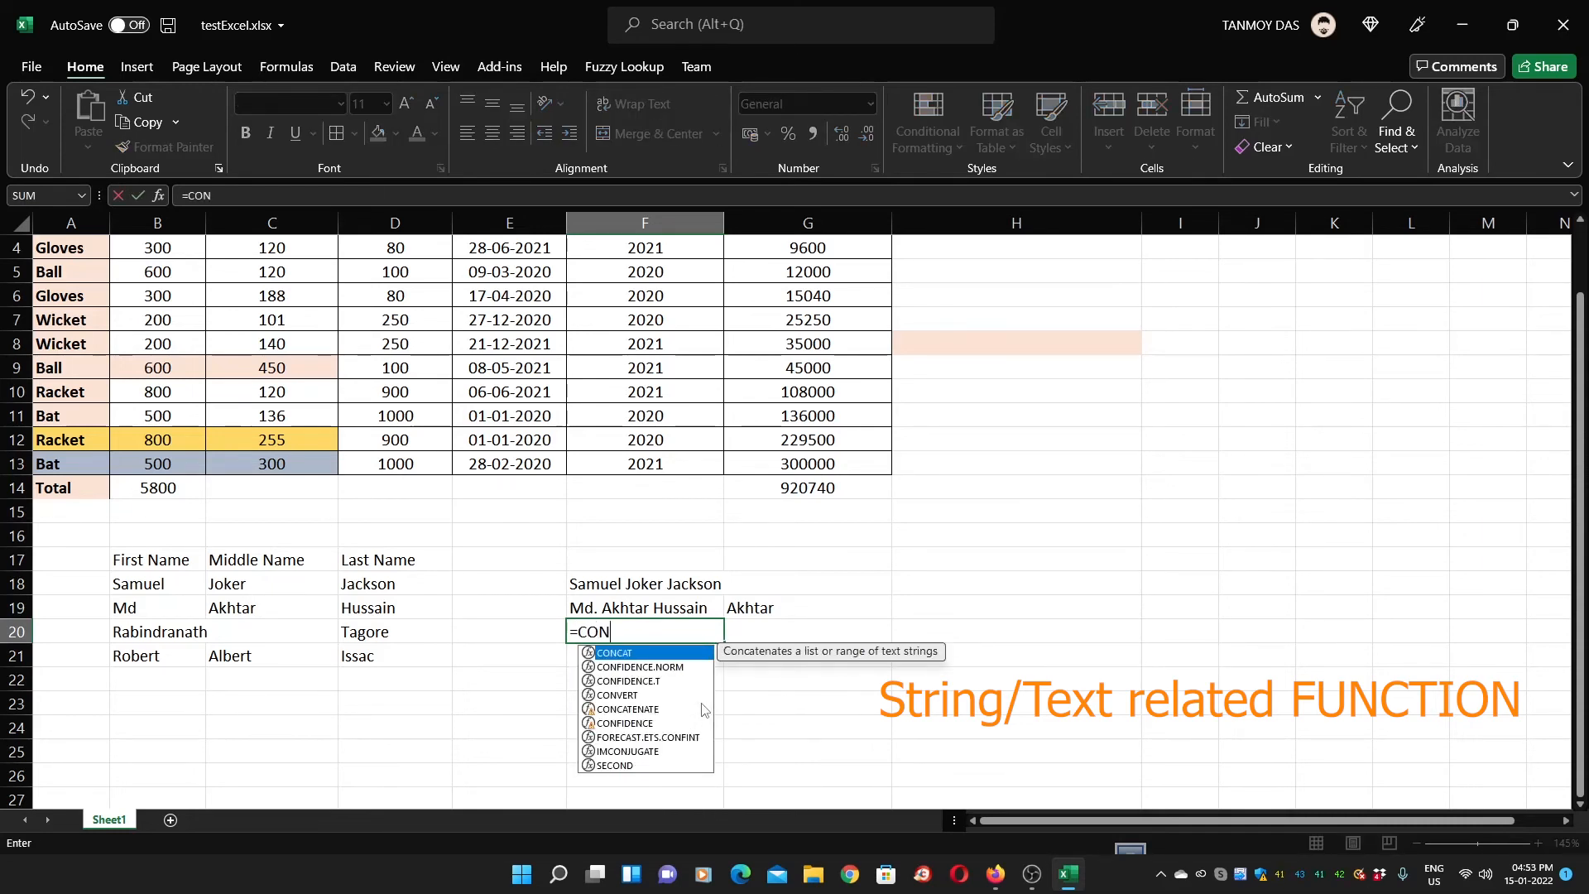
pyautogui.write('C')
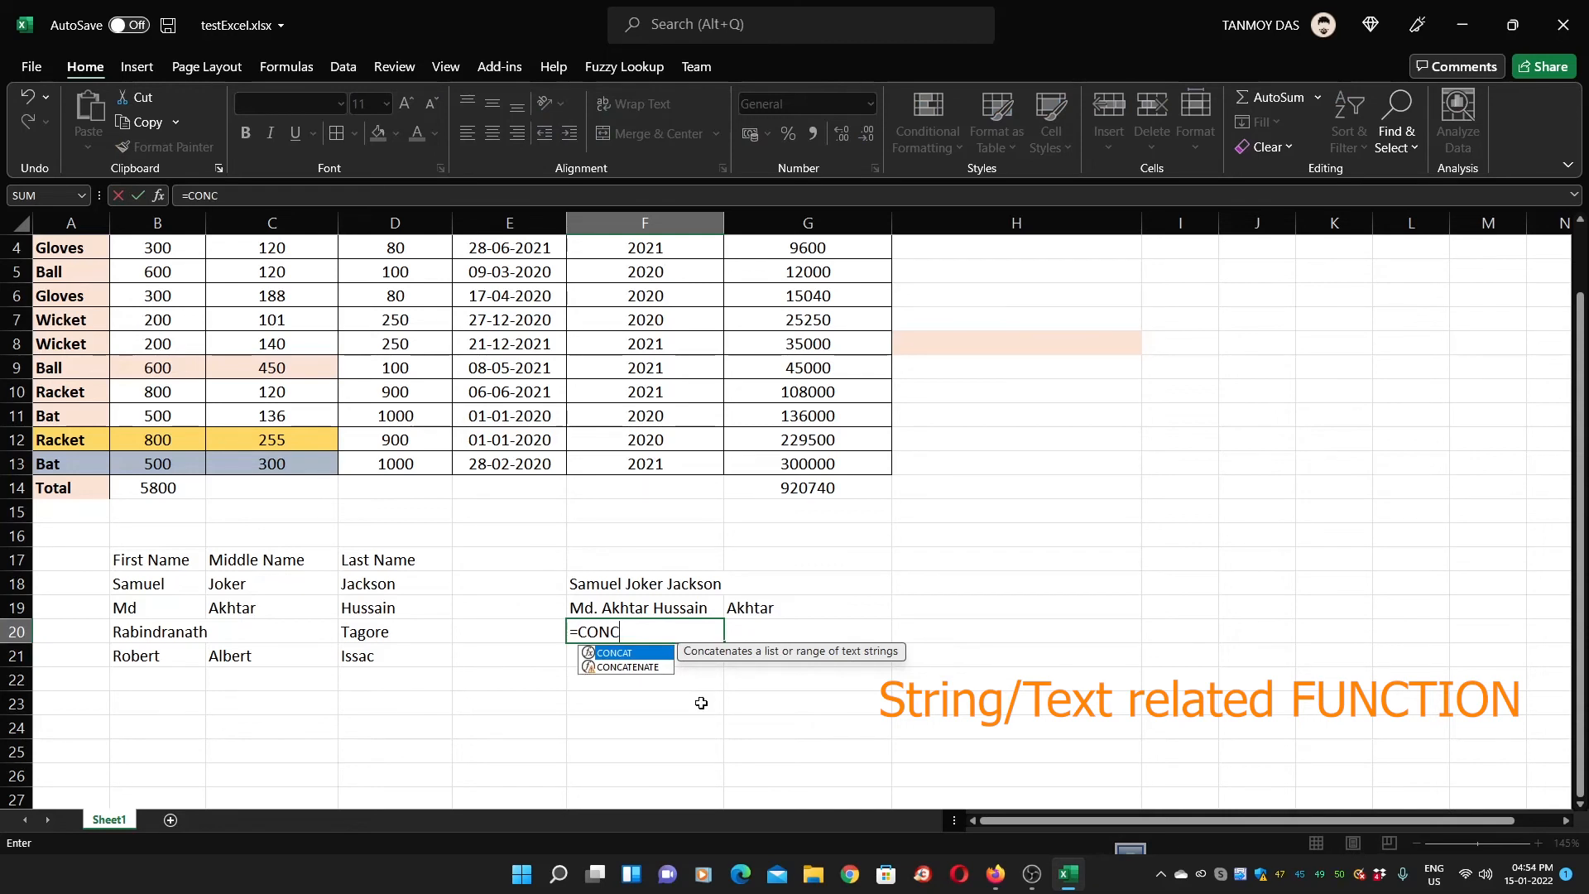
pyautogui.write('ATEN')
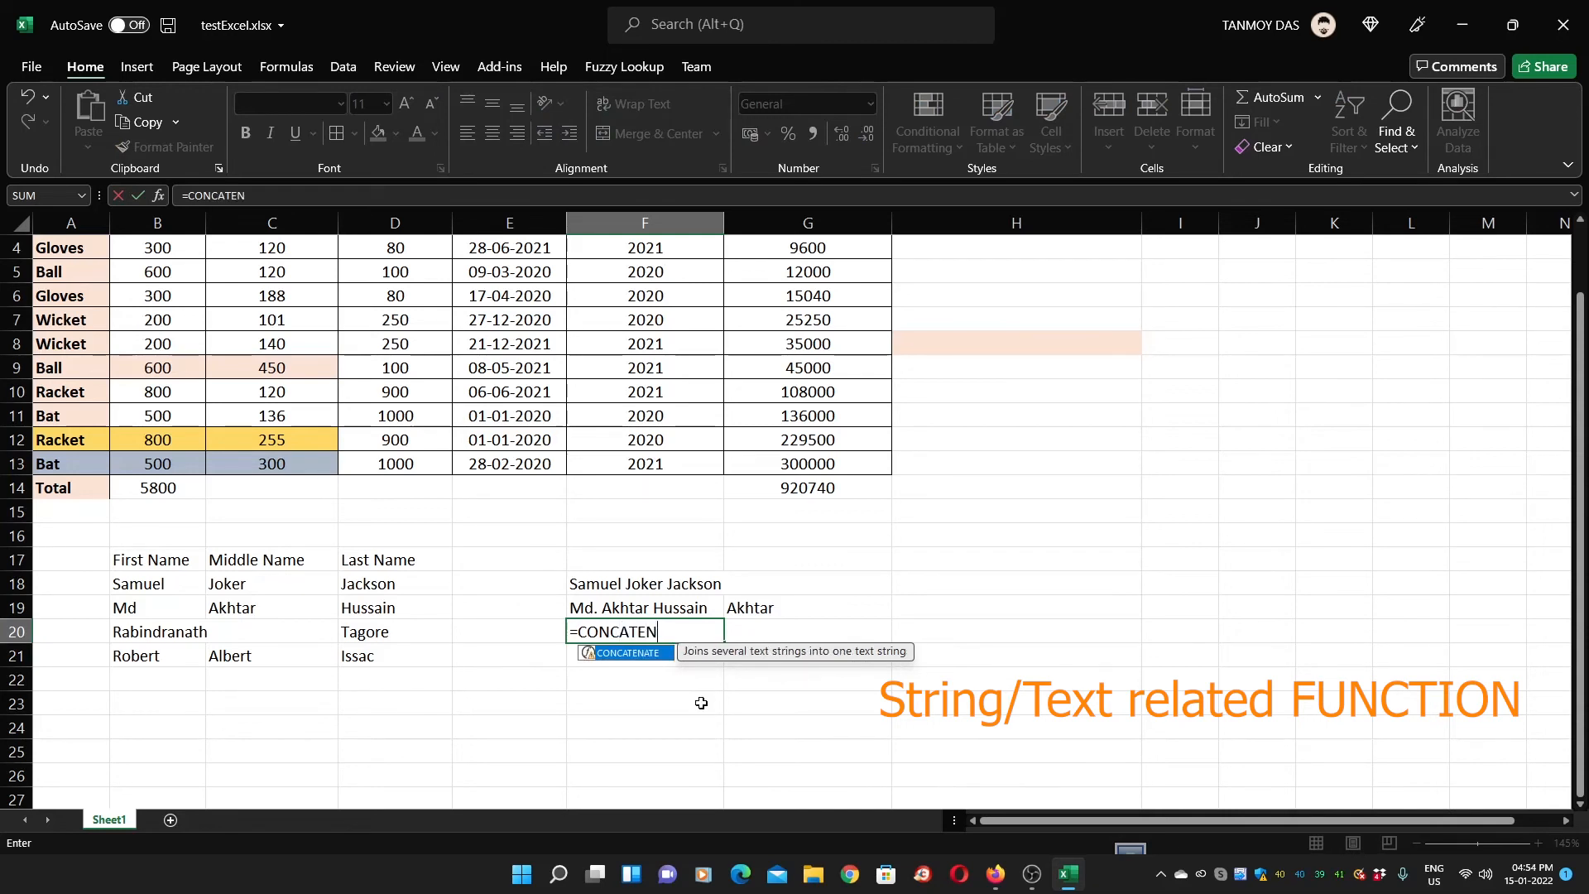
pyautogui.write('ATE(')
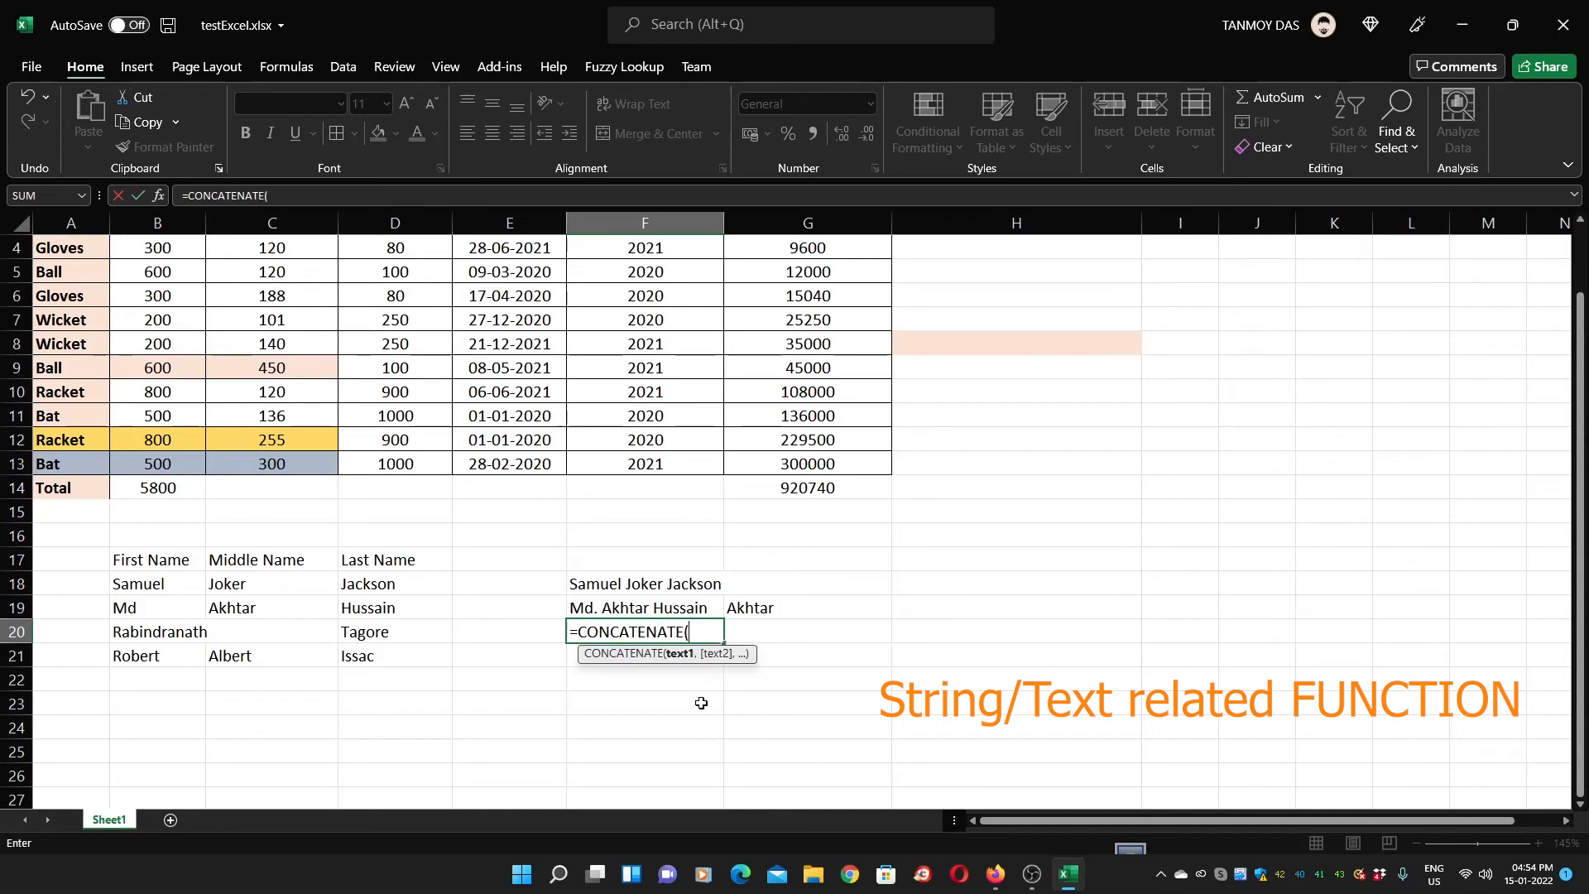
pyautogui.click(162, 609)
pyautogui.write('+')
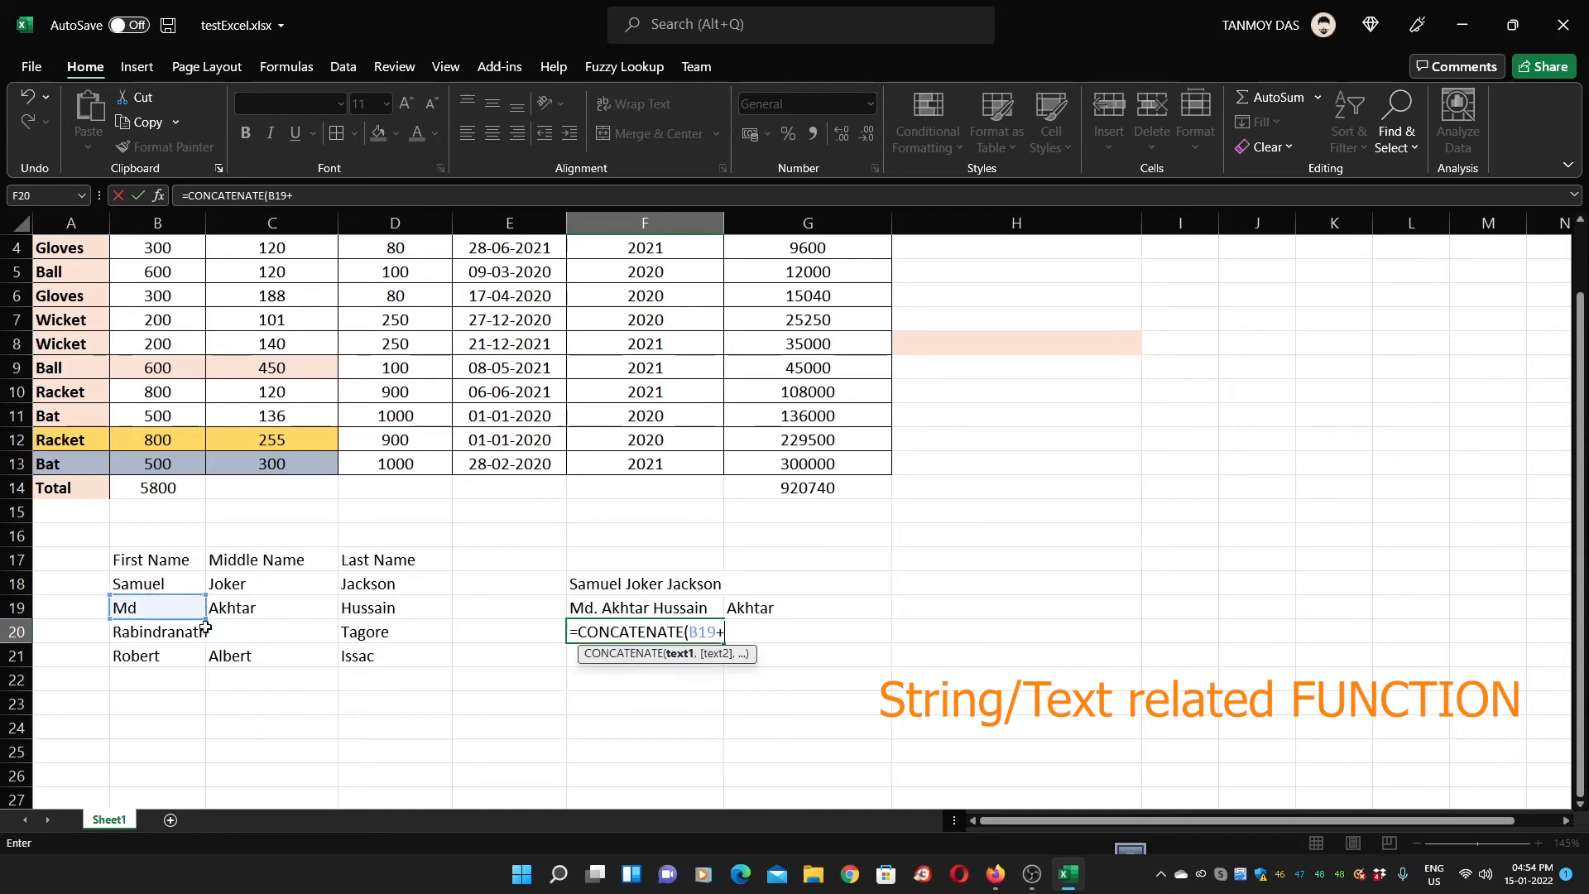
pyautogui.press('BackSpace')
pyautogui.press('BackSpace')
pyautogui.press('BackSpace')
pyautogui.press('BackSpace')
pyautogui.click(161, 633)
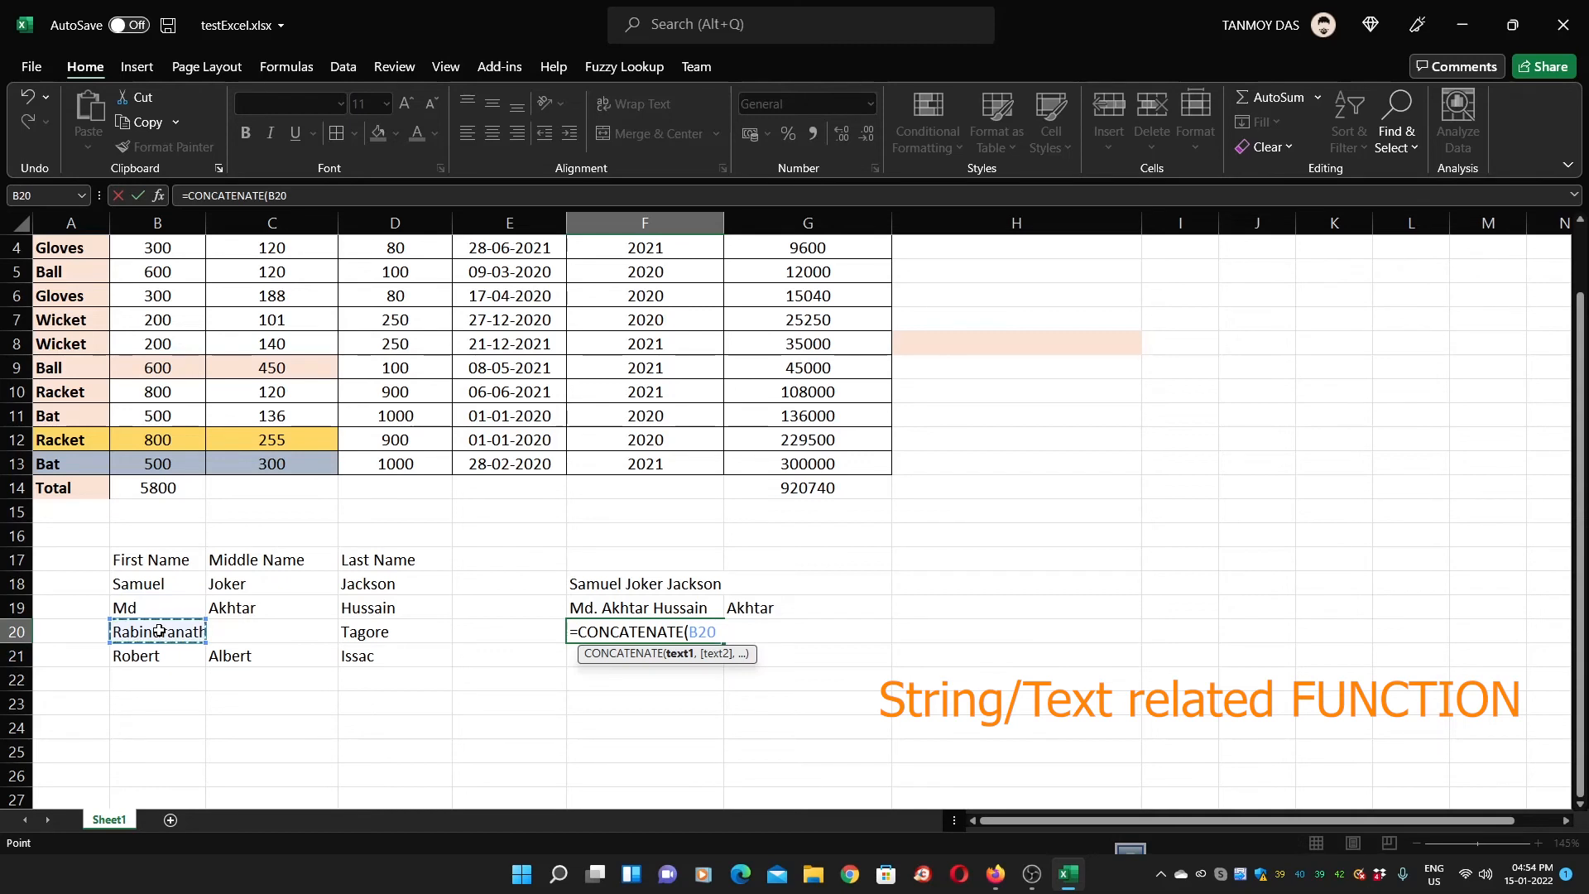
pyautogui.write(', " "')
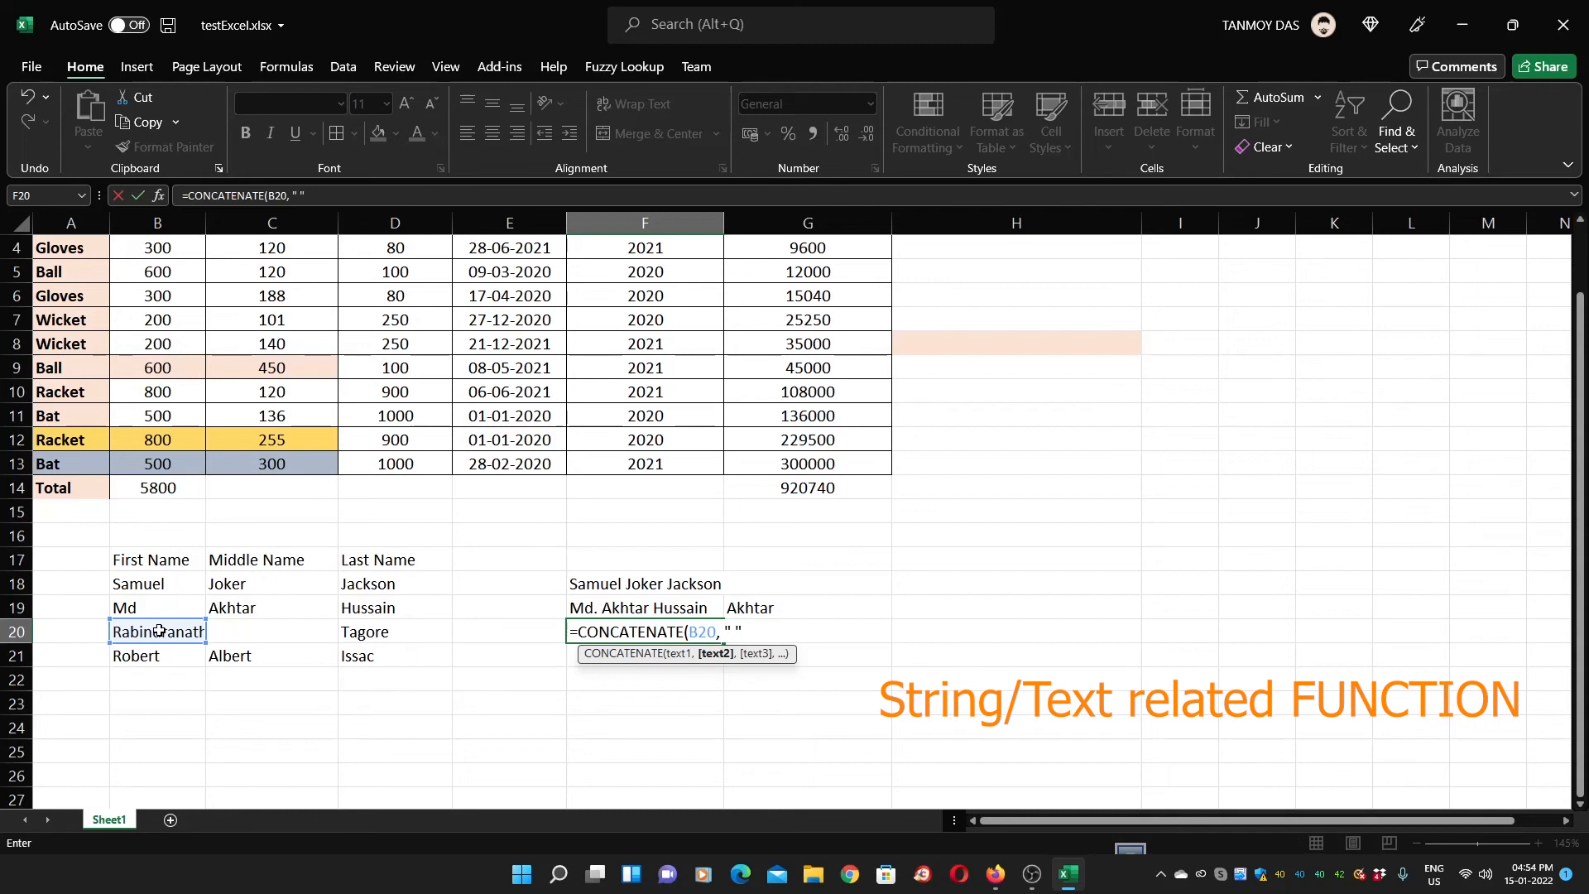
pyautogui.write(',')
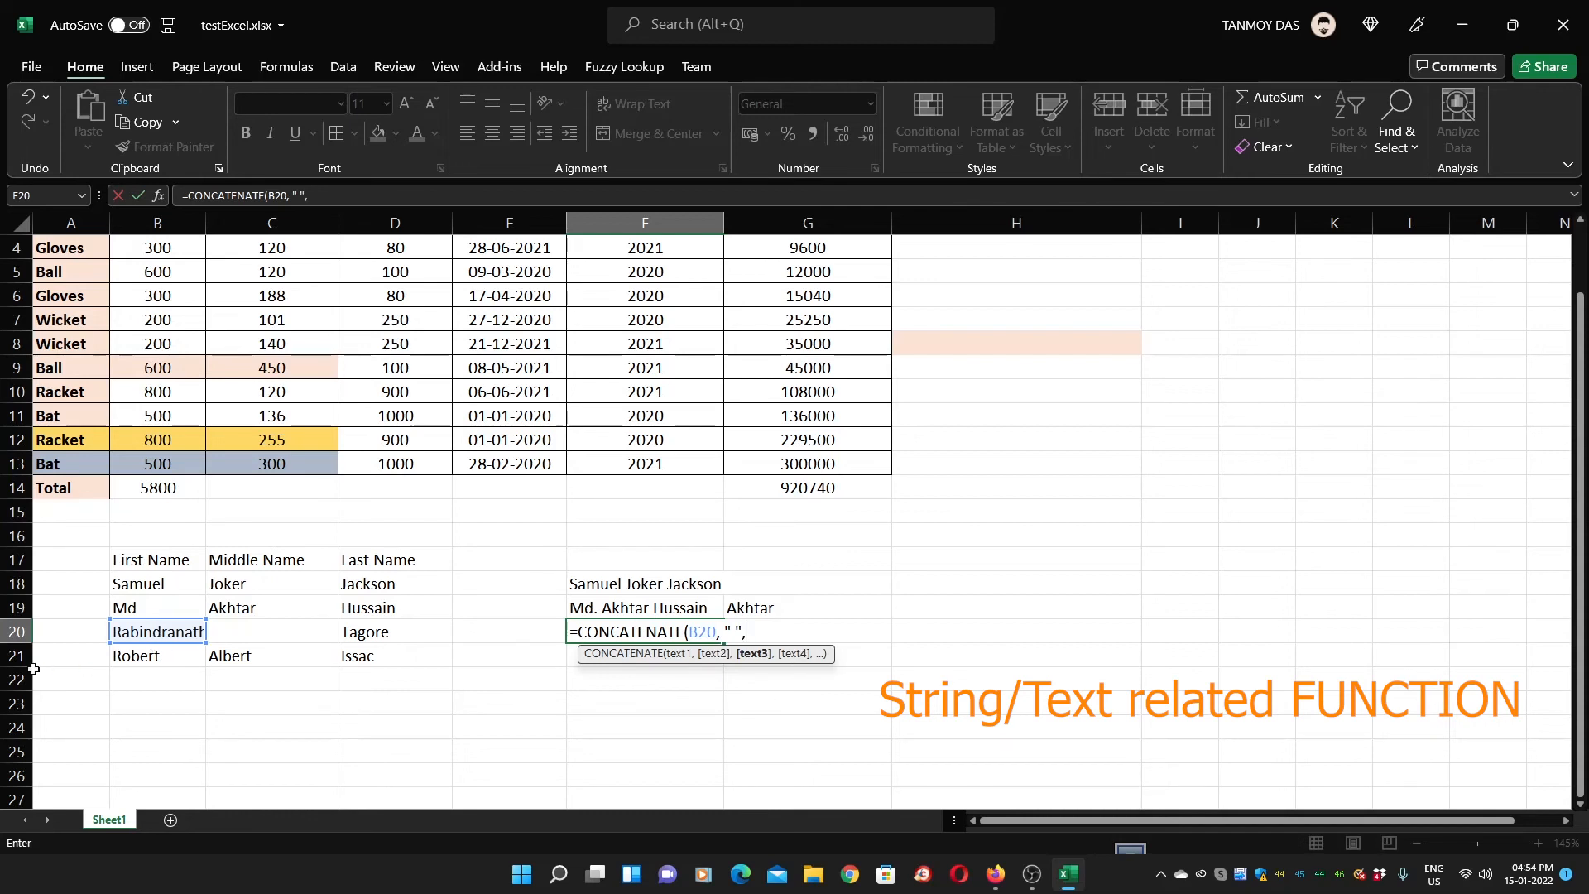
pyautogui.click(375, 632)
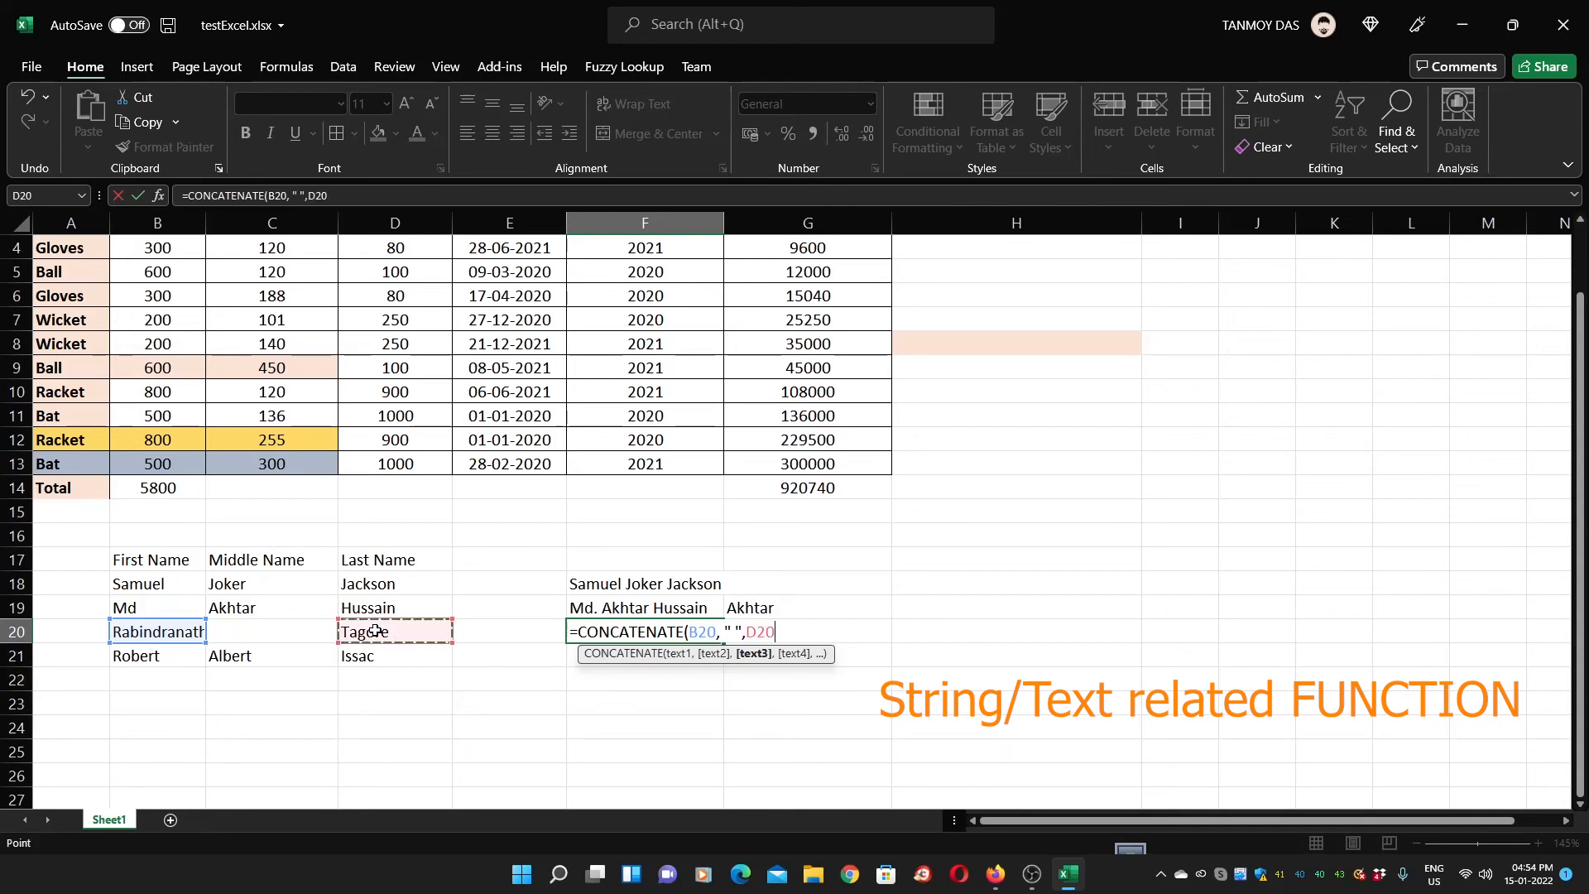
pyautogui.press('Return')
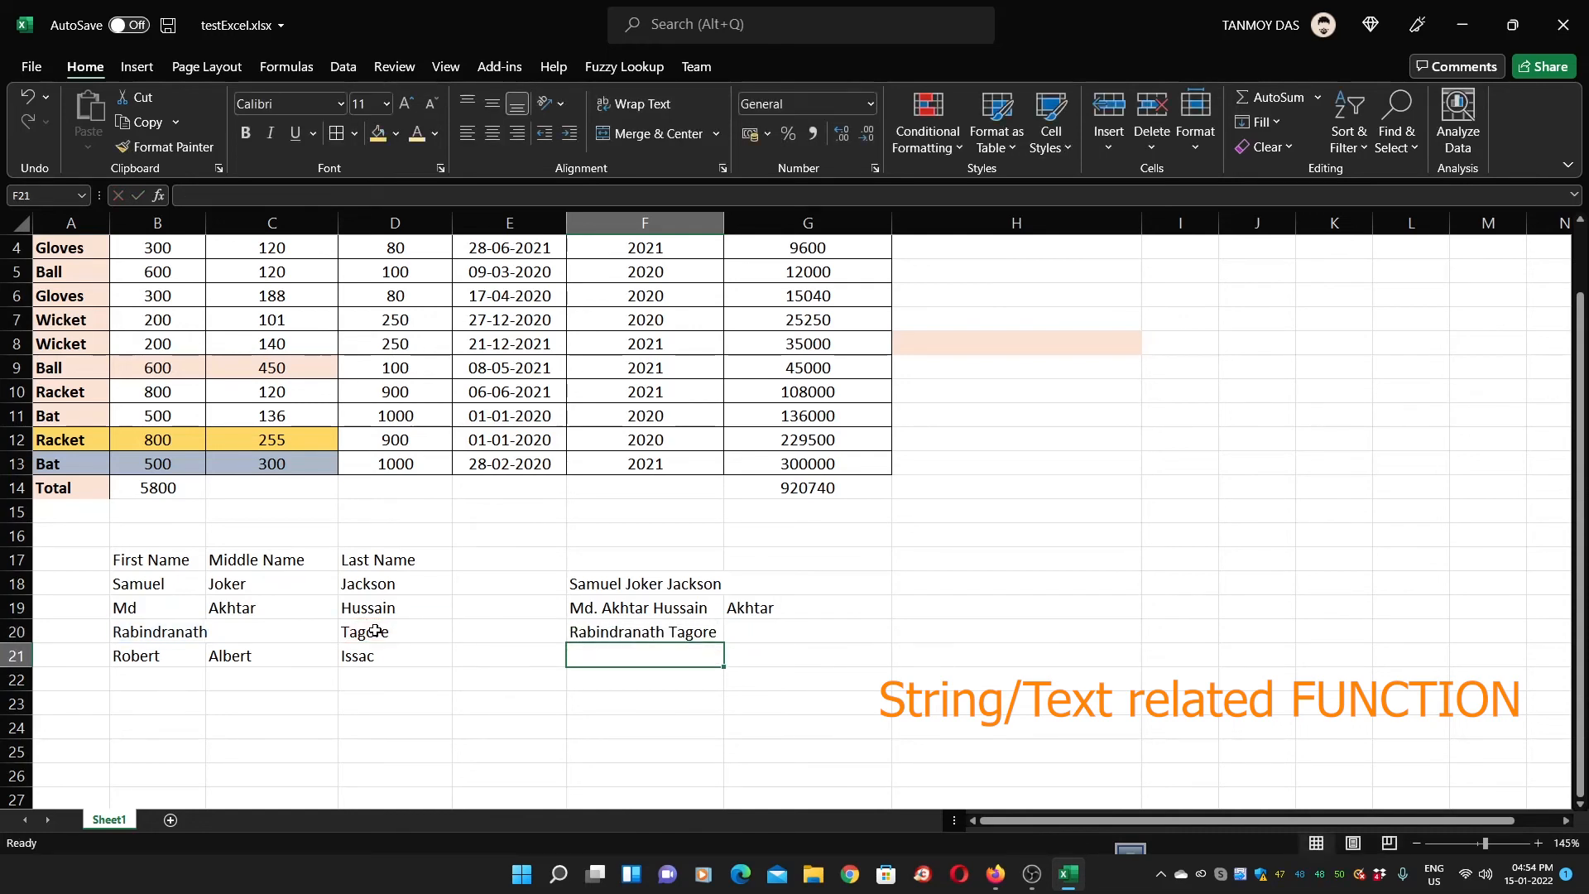
# Test F20's CONCATENATE formula with the space argument removed
pyautogui.press('Up')
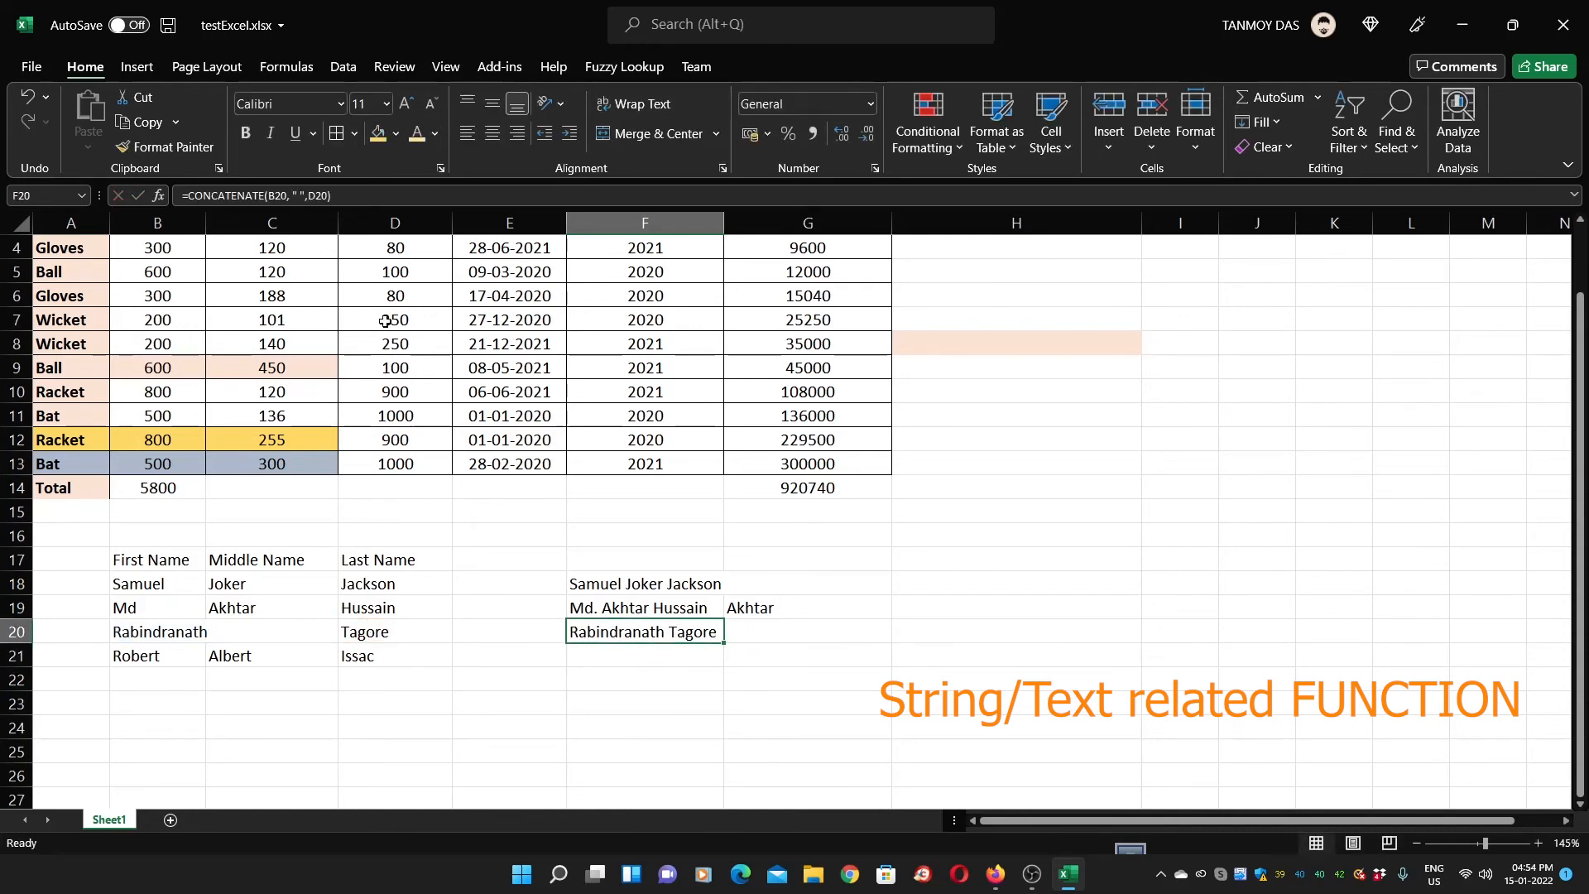
pyautogui.click(299, 195)
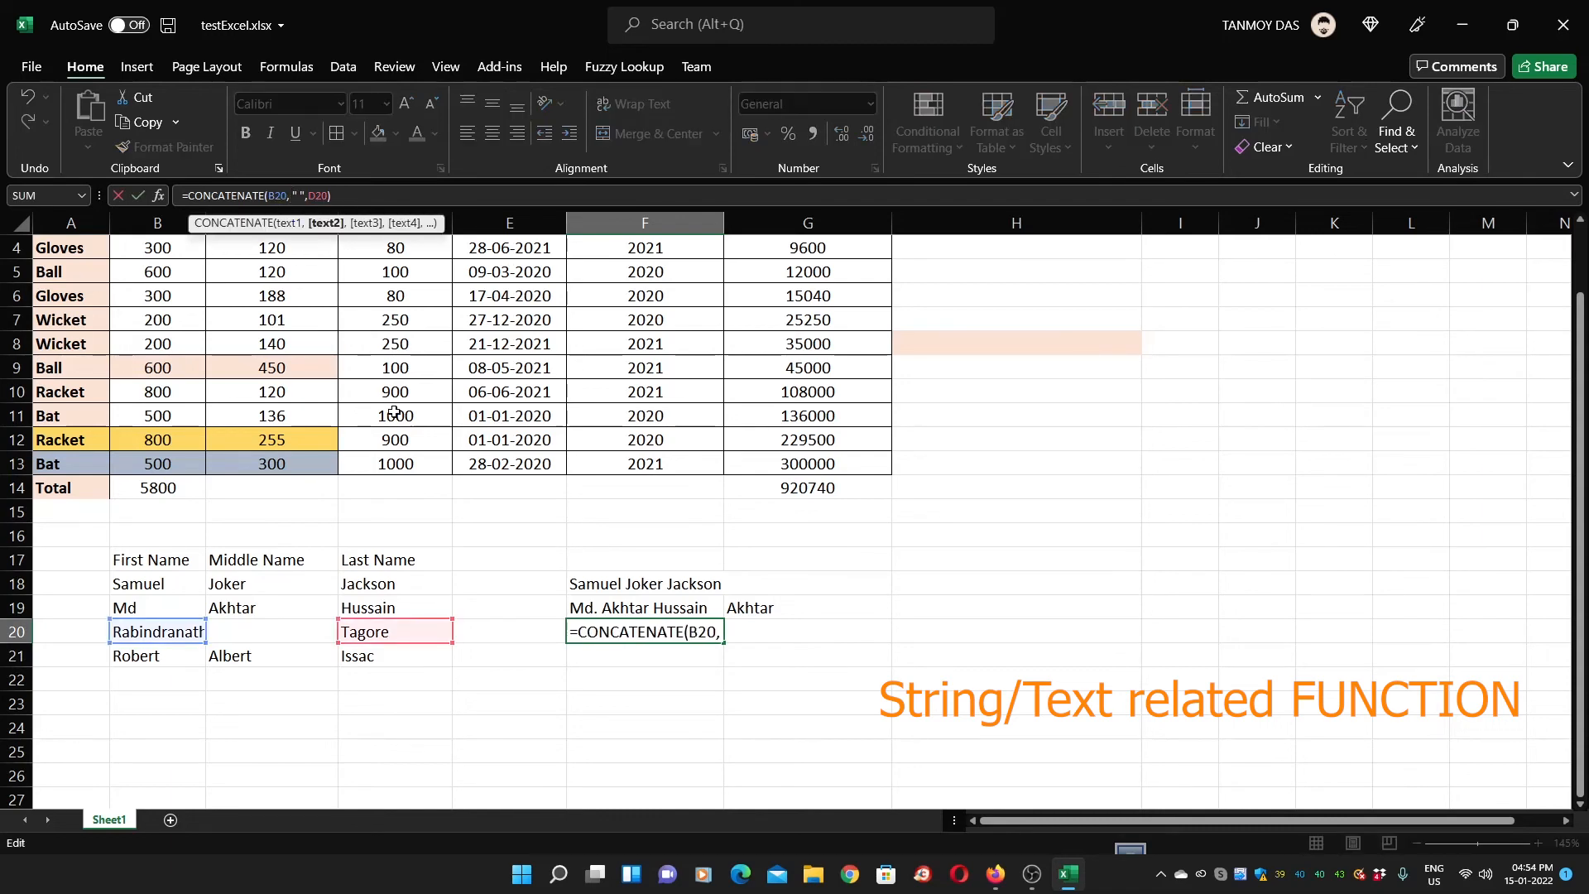
pyautogui.press('Delete')
pyautogui.press('Delete')
pyautogui.press('Delete')
pyautogui.press('Delete')
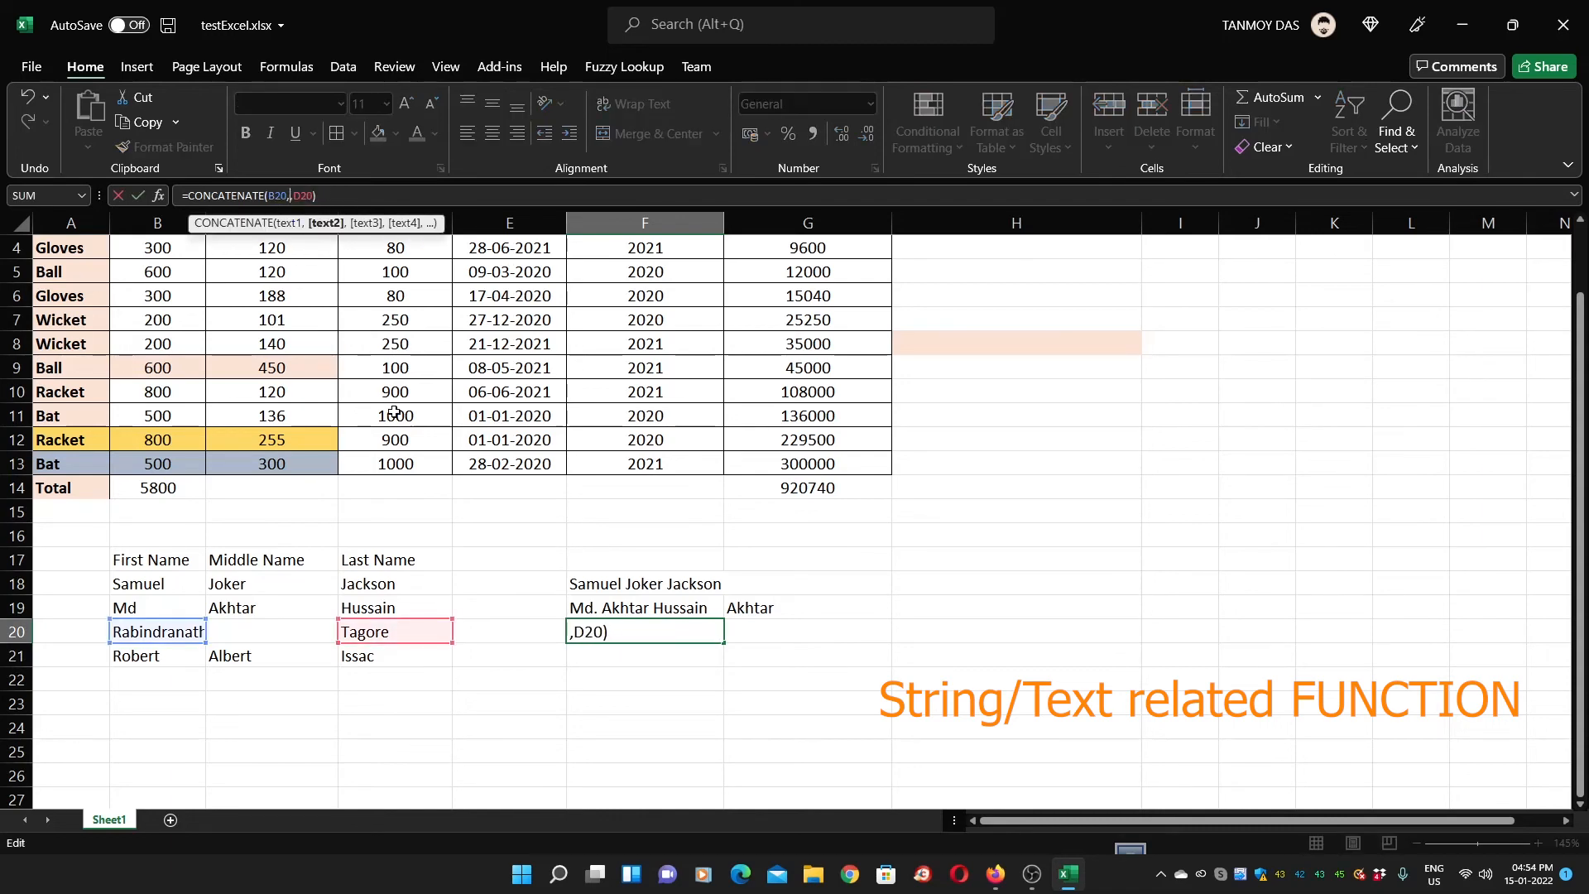
pyautogui.press('Return')
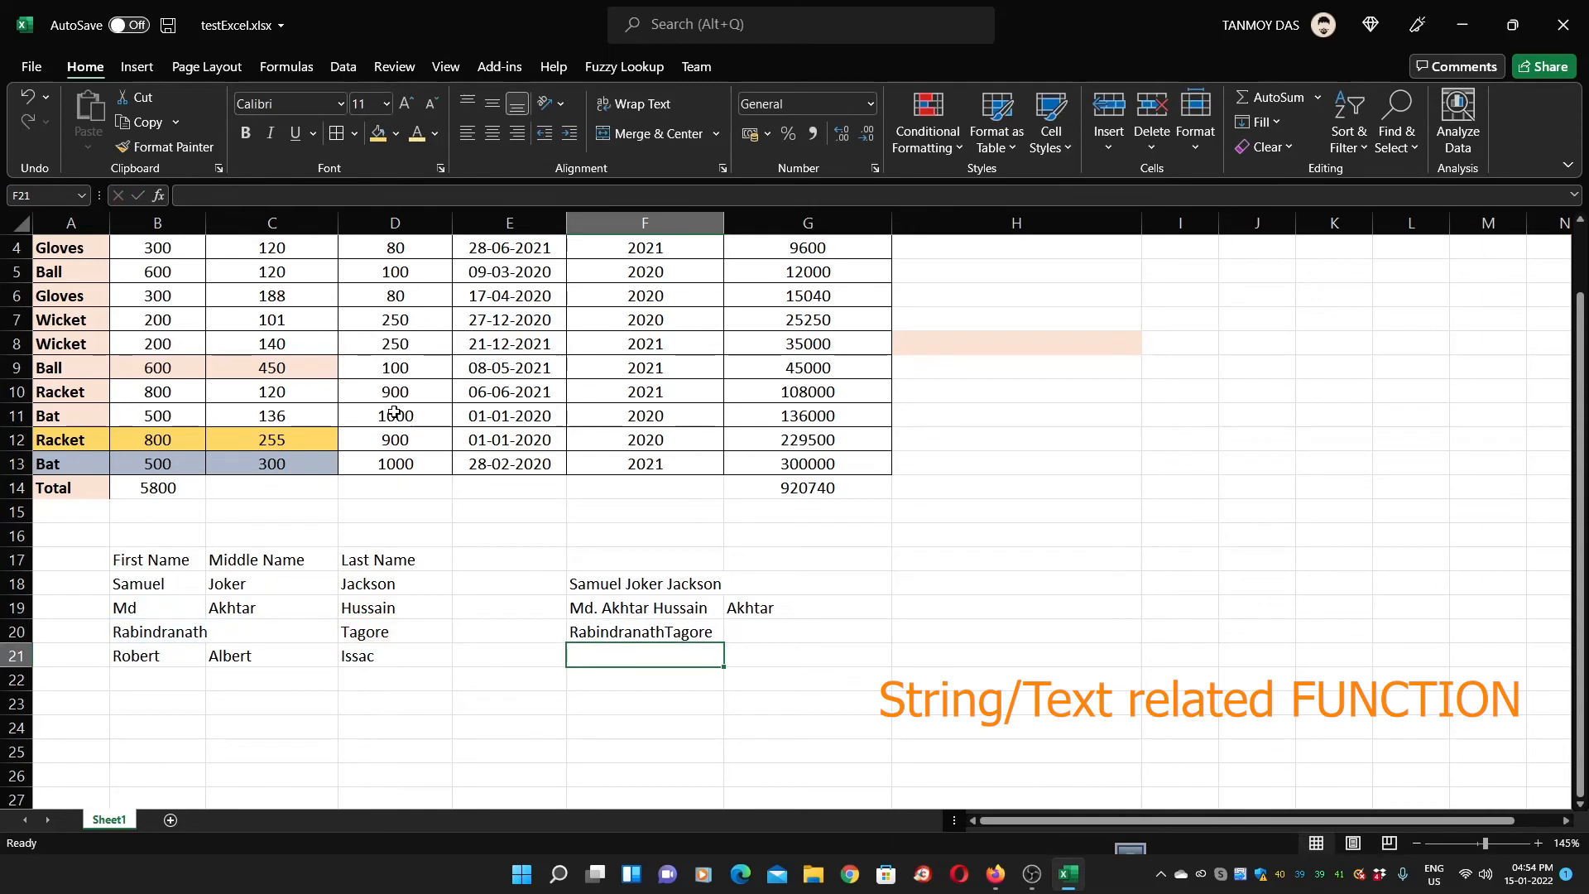
pyautogui.press('Up')
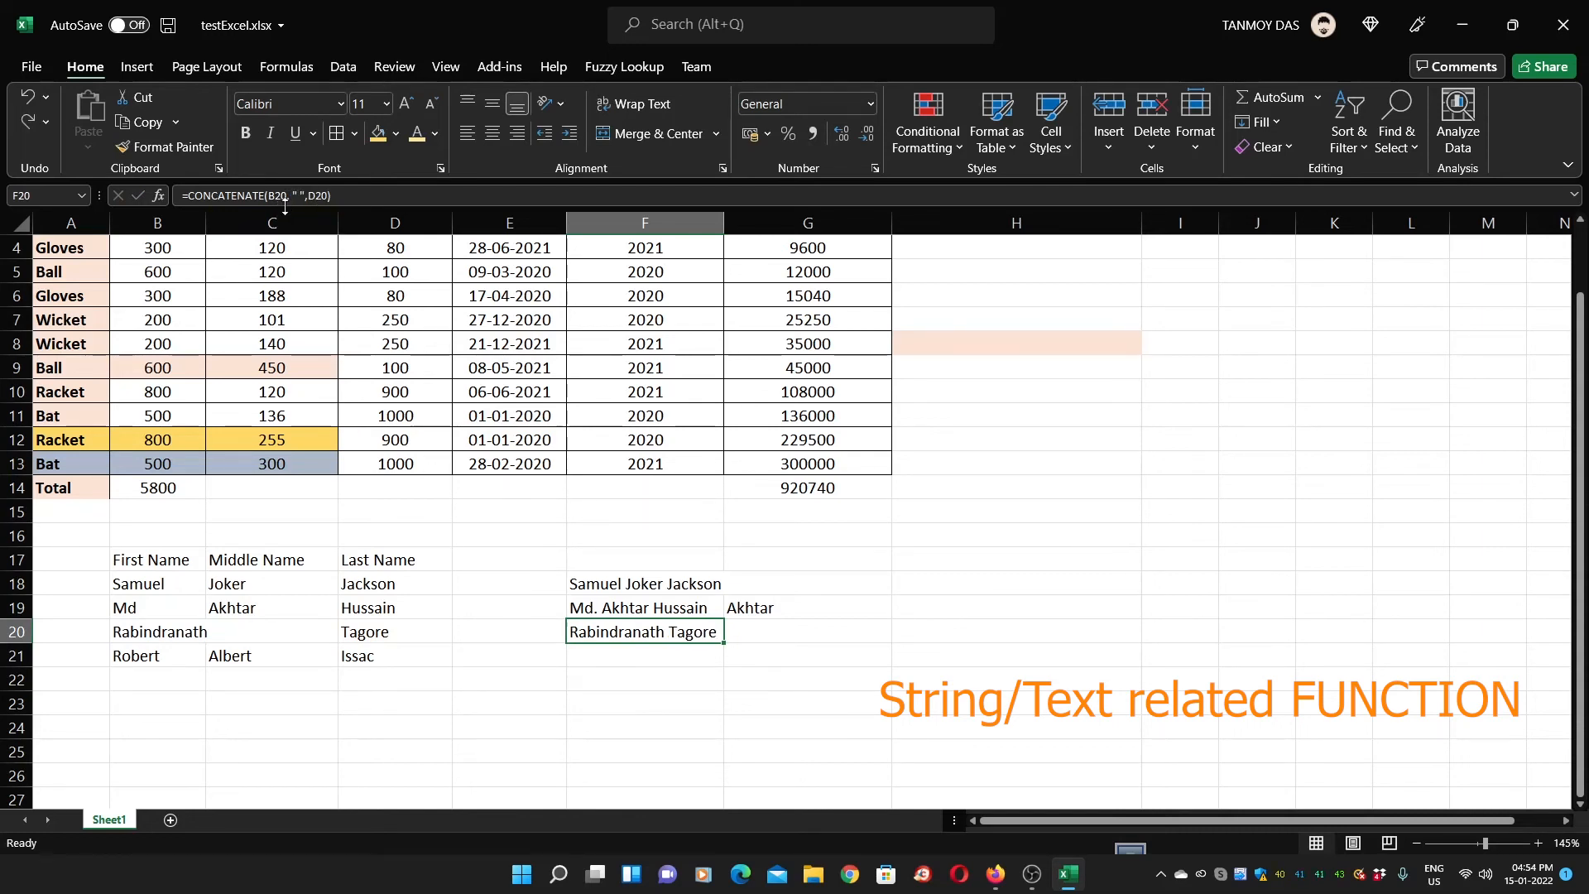
# Add a leading space to B21's first name and a trailing space to C21's middle name
pyautogui.doubleClick(700, 631)
pyautogui.click(631, 655)
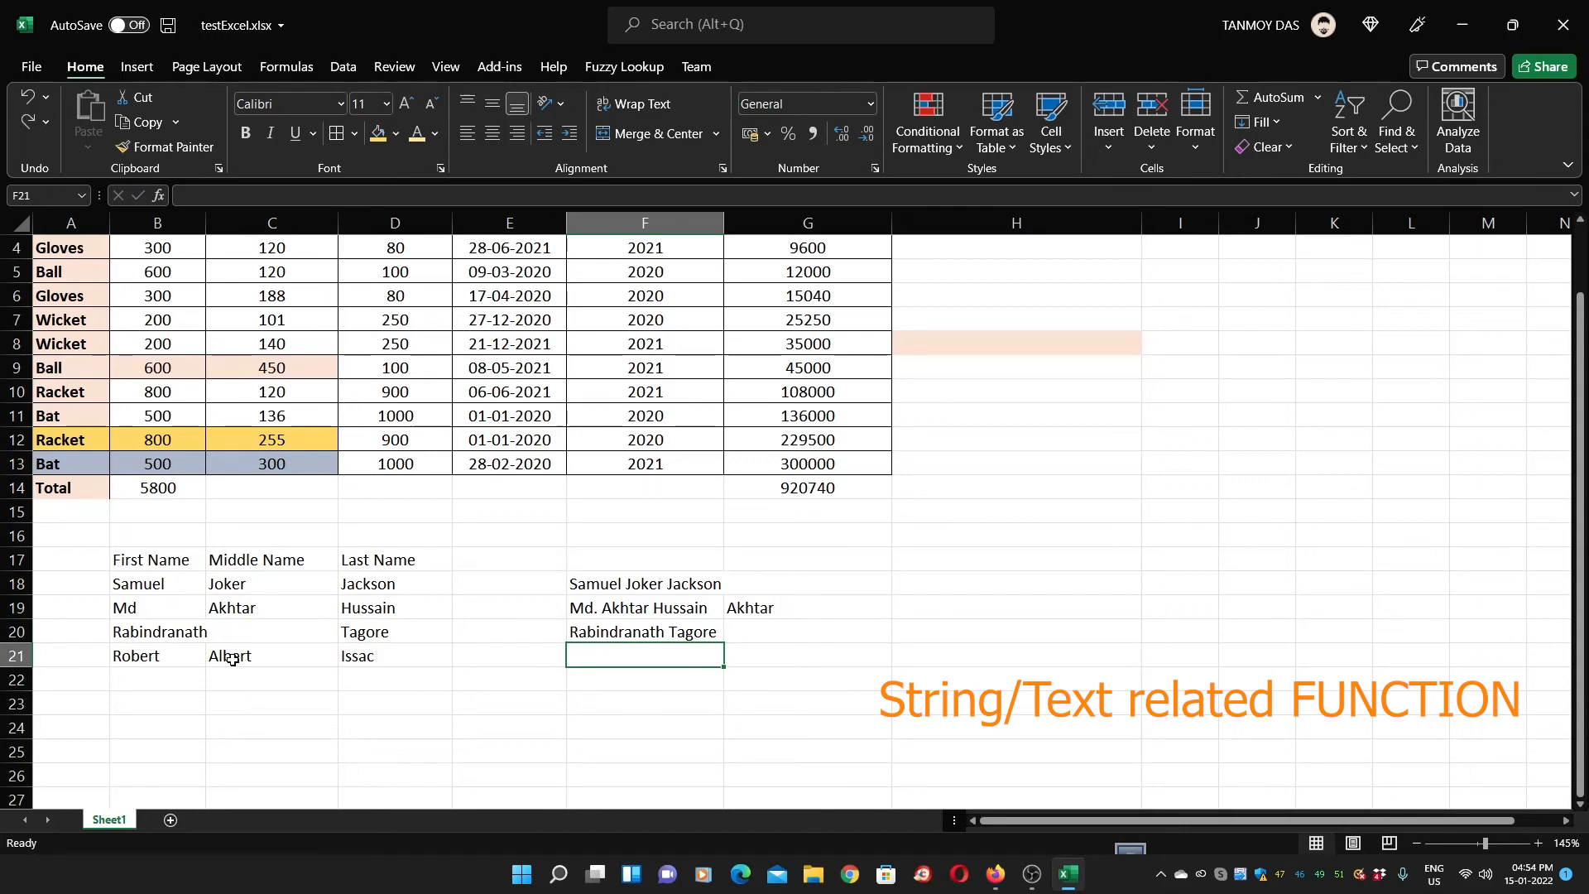
pyautogui.click(137, 659)
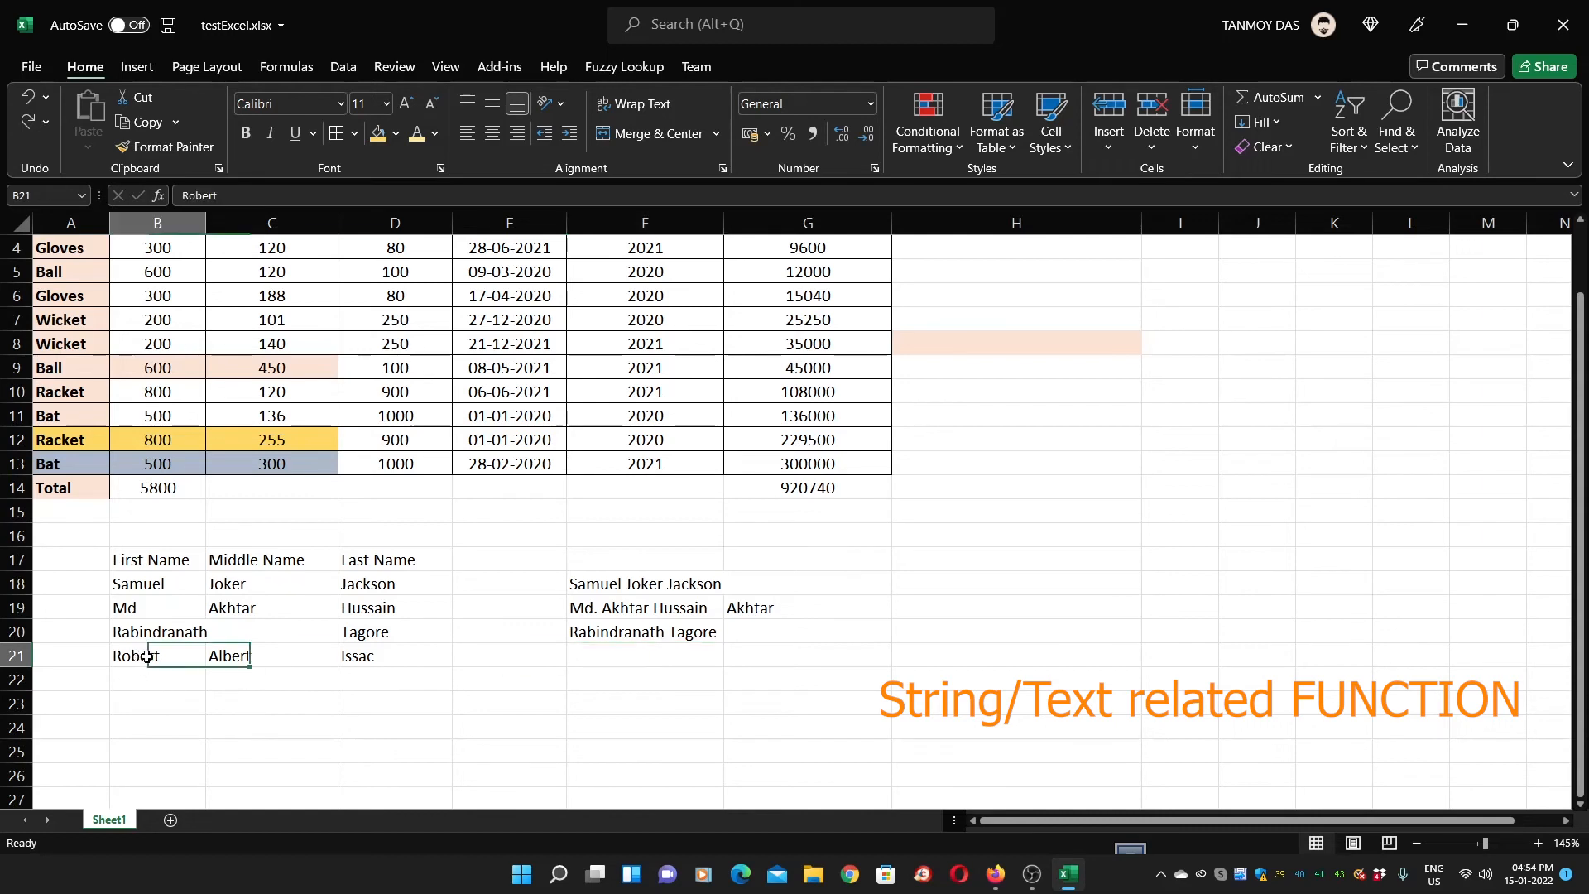
pyautogui.click(248, 656)
pyautogui.click(369, 658)
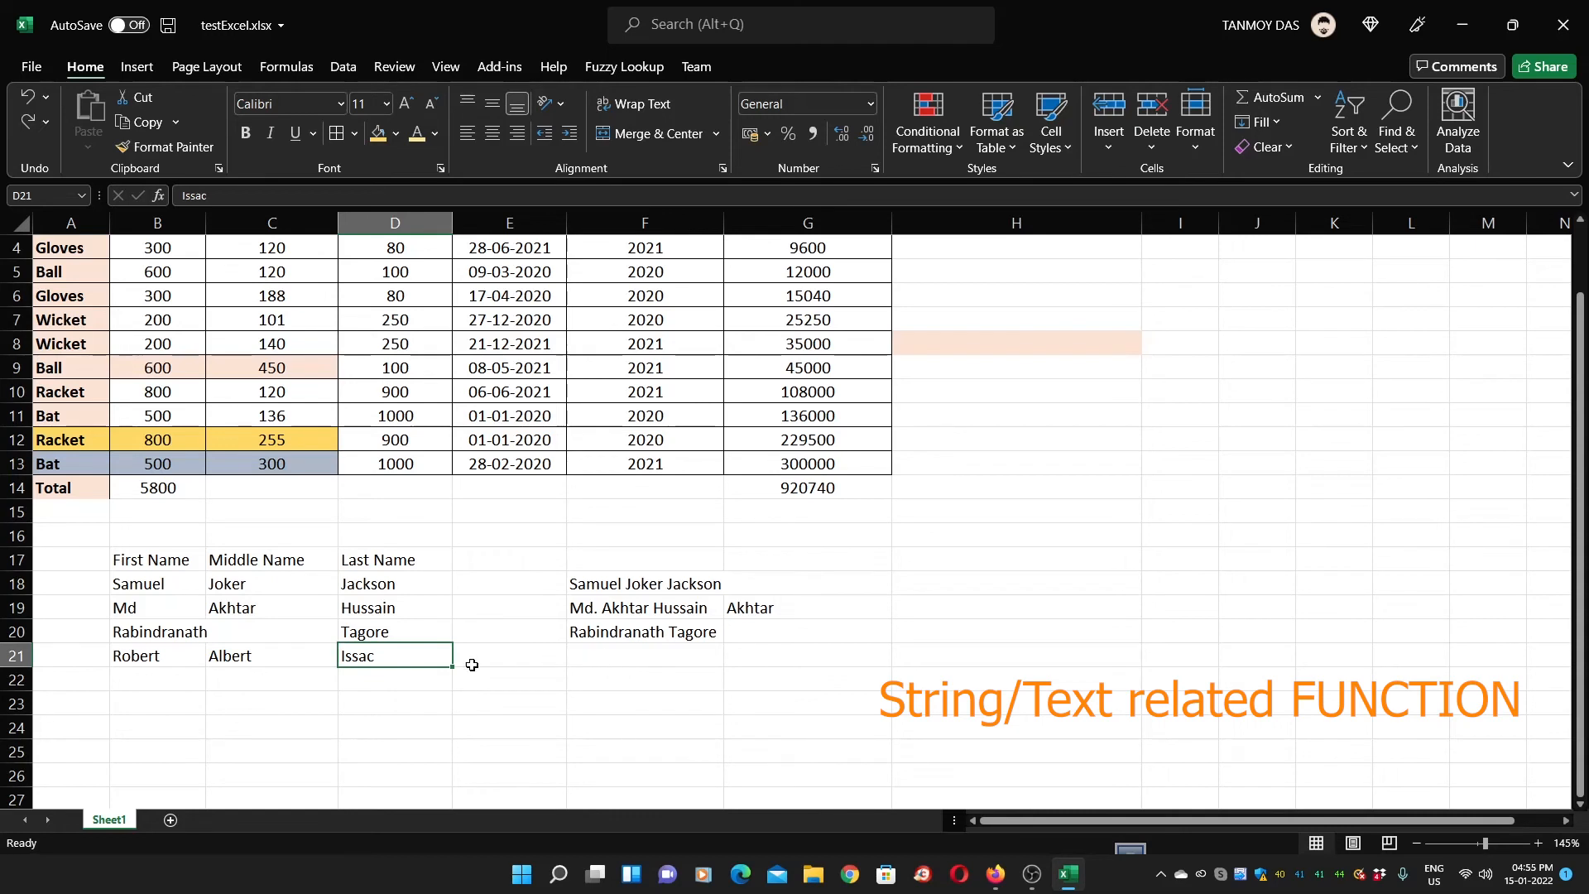
pyautogui.click(179, 654)
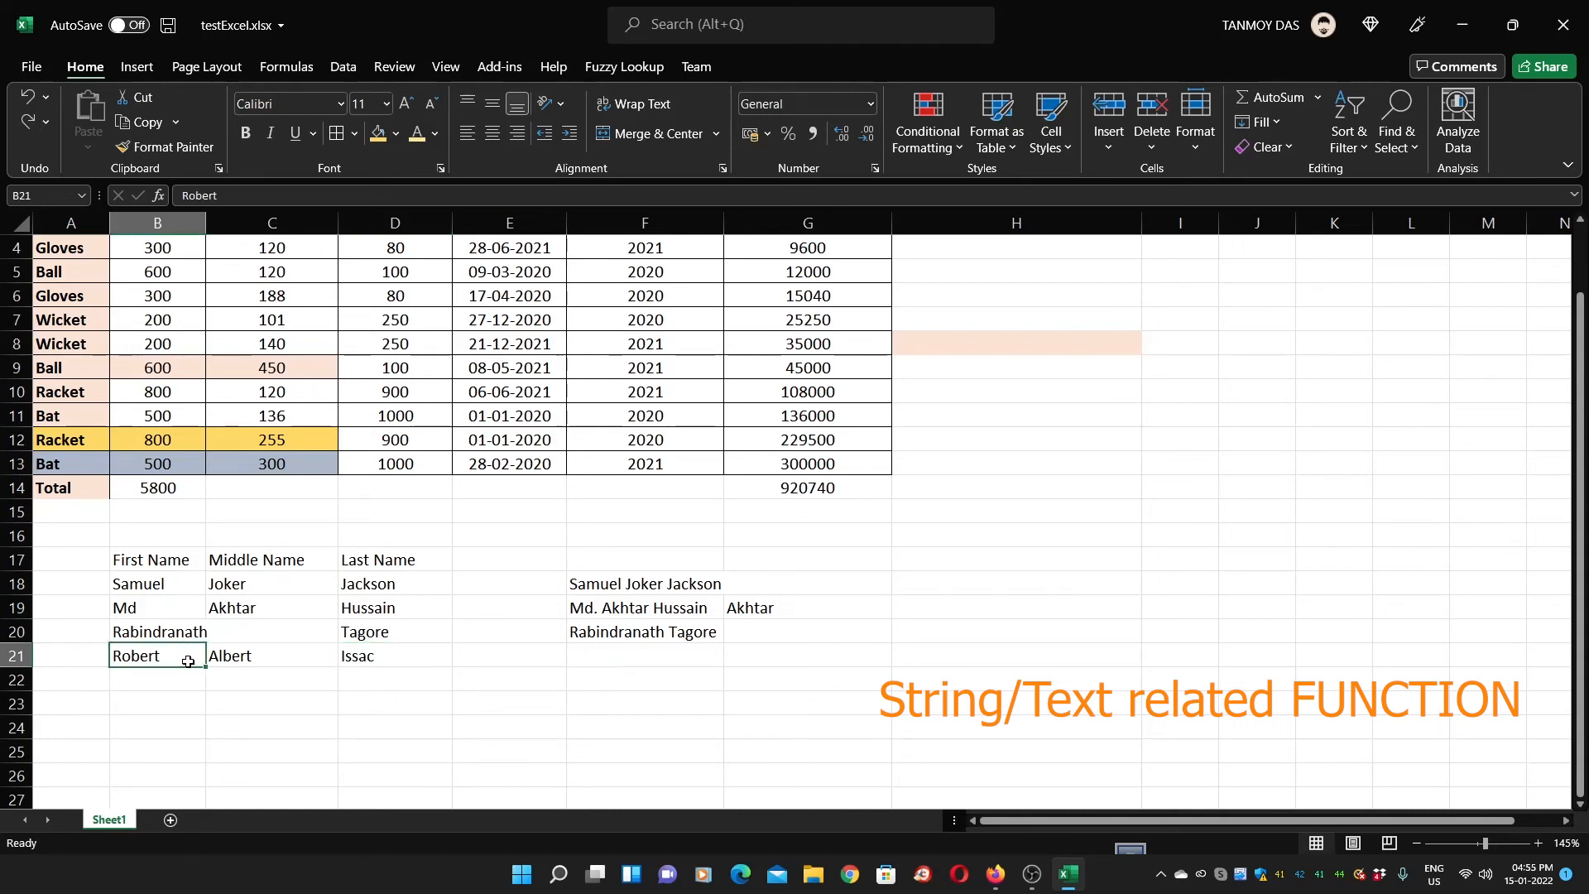
pyautogui.doubleClick(114, 656)
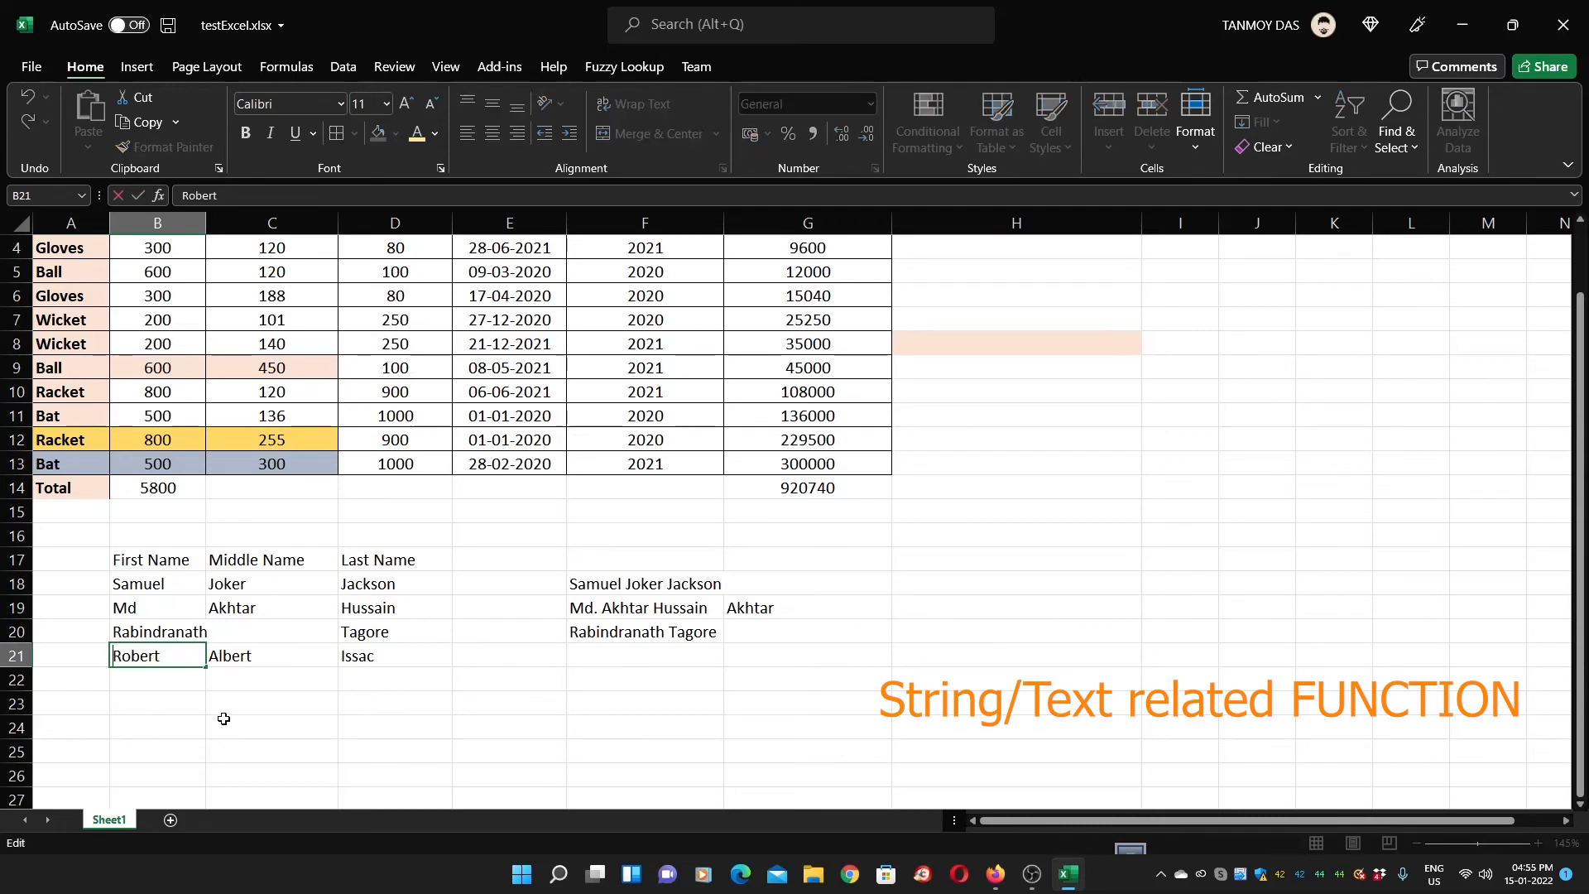
pyautogui.click(238, 655)
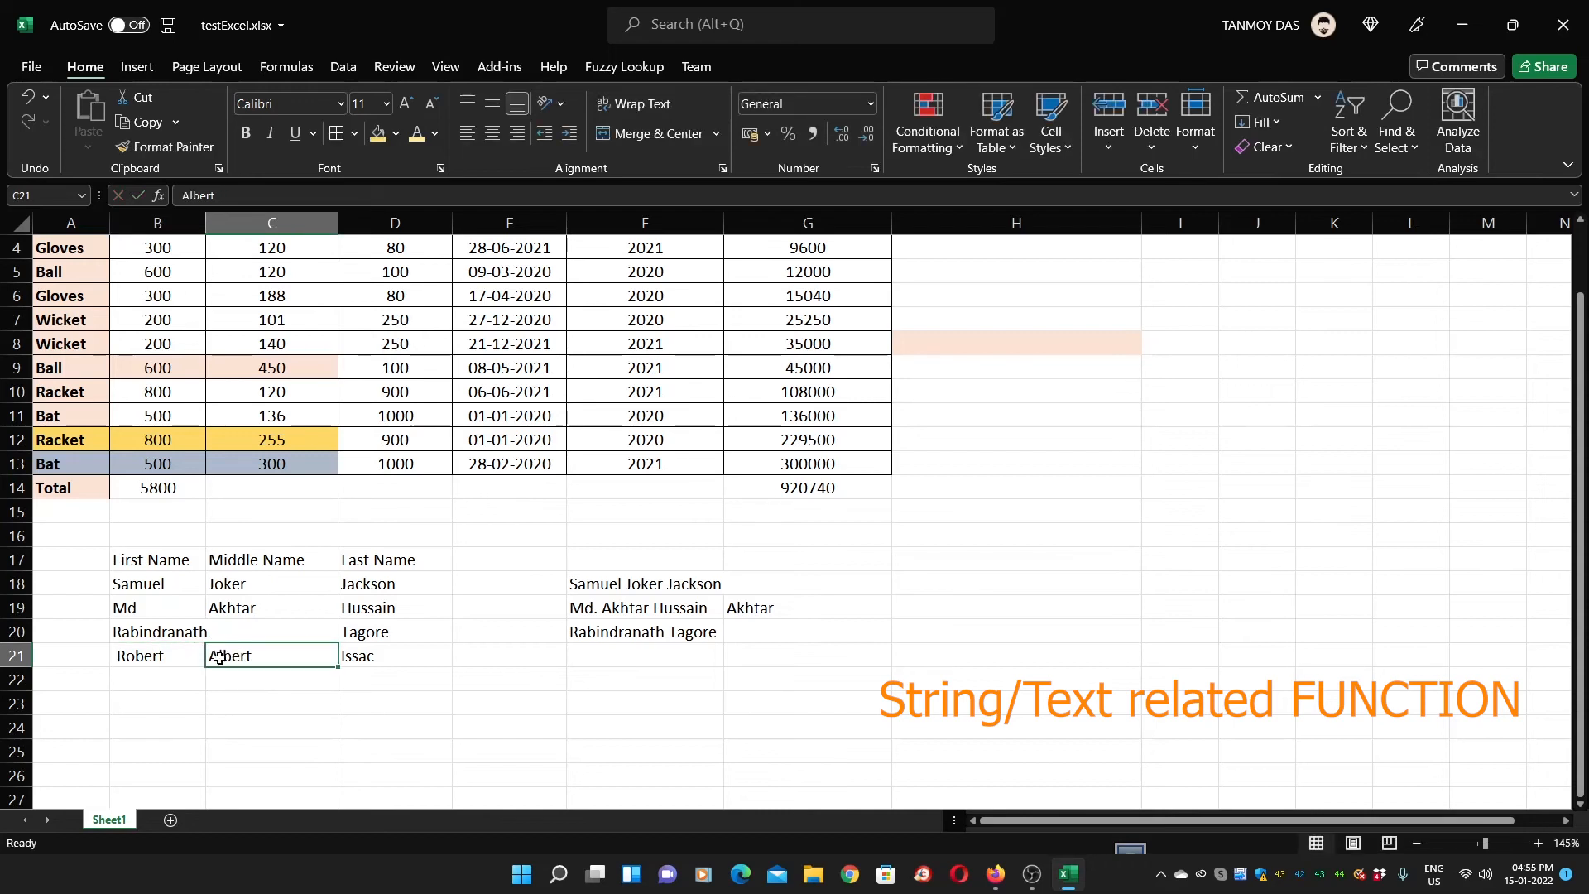
pyautogui.doubleClick(273, 658)
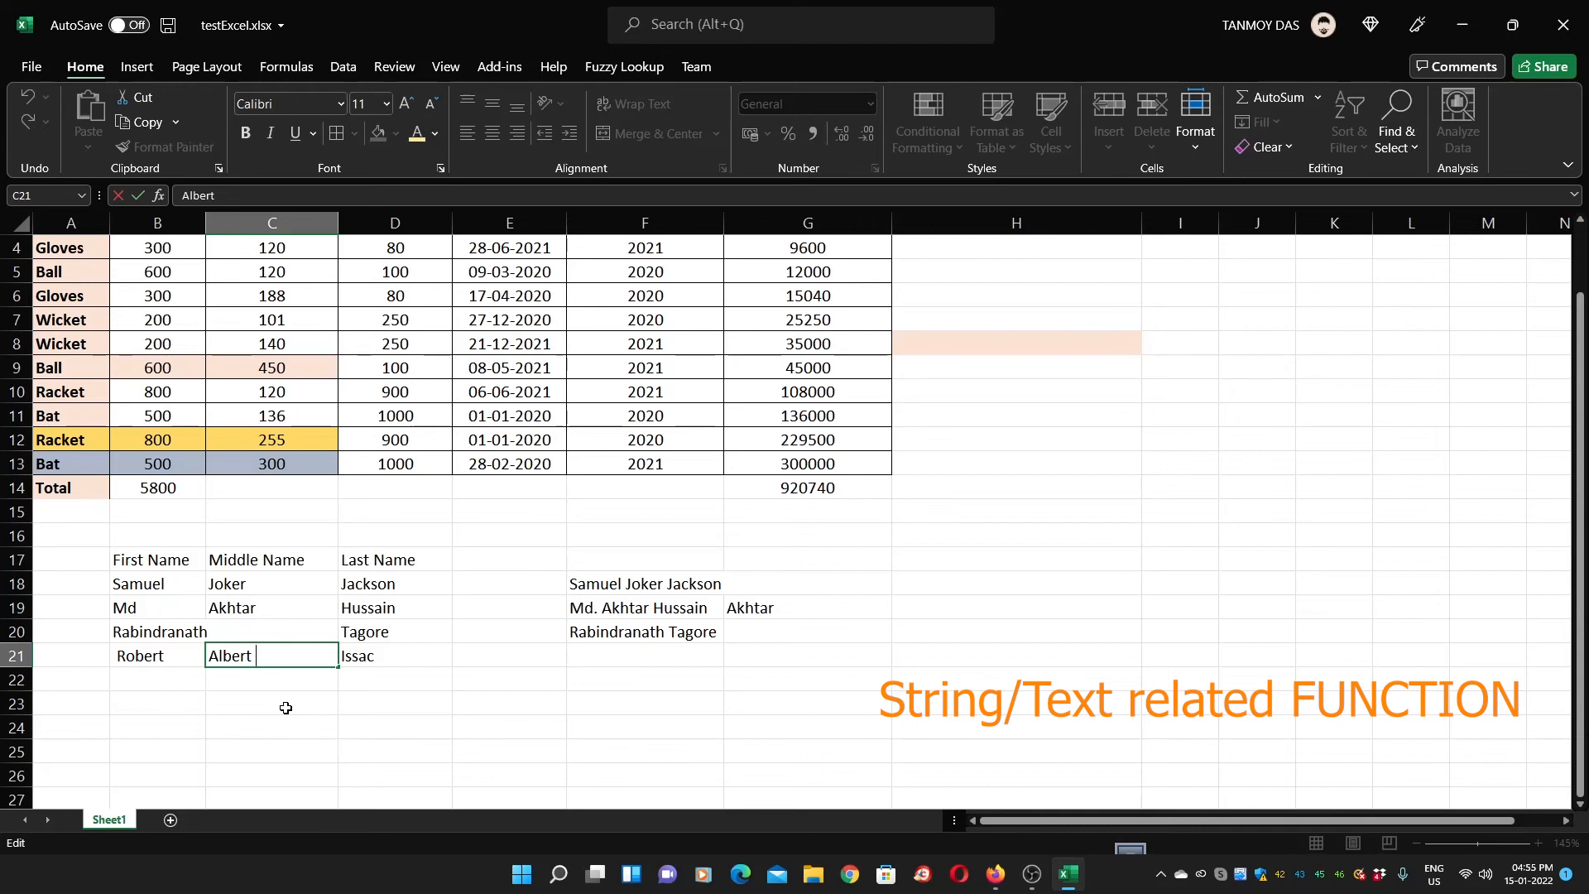
pyautogui.press('Return')
pyautogui.press('Up')
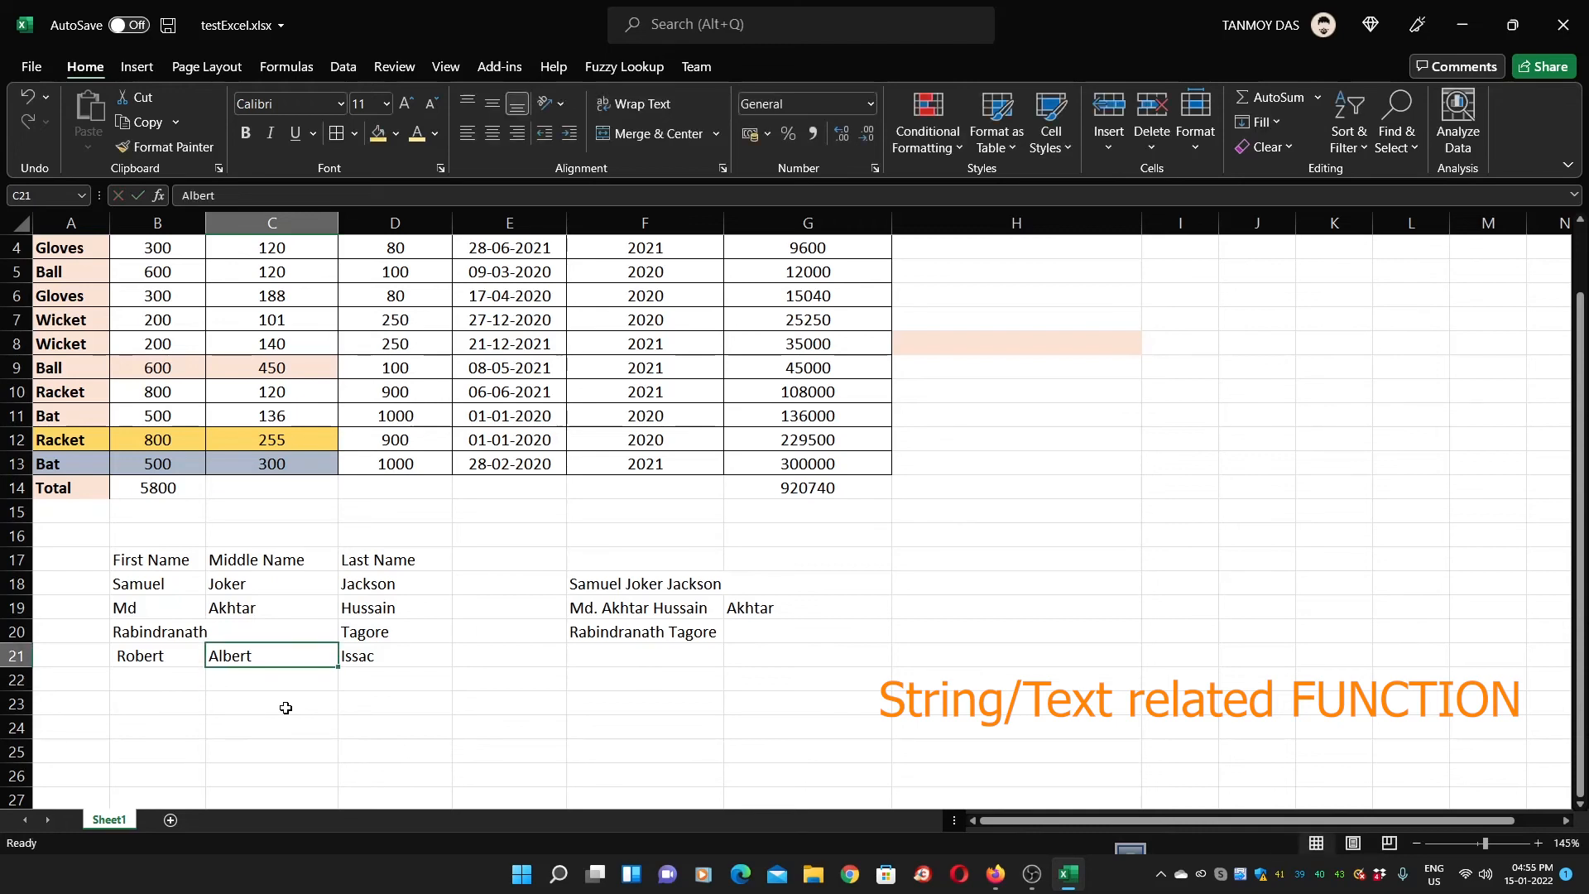
pyautogui.press('Right')
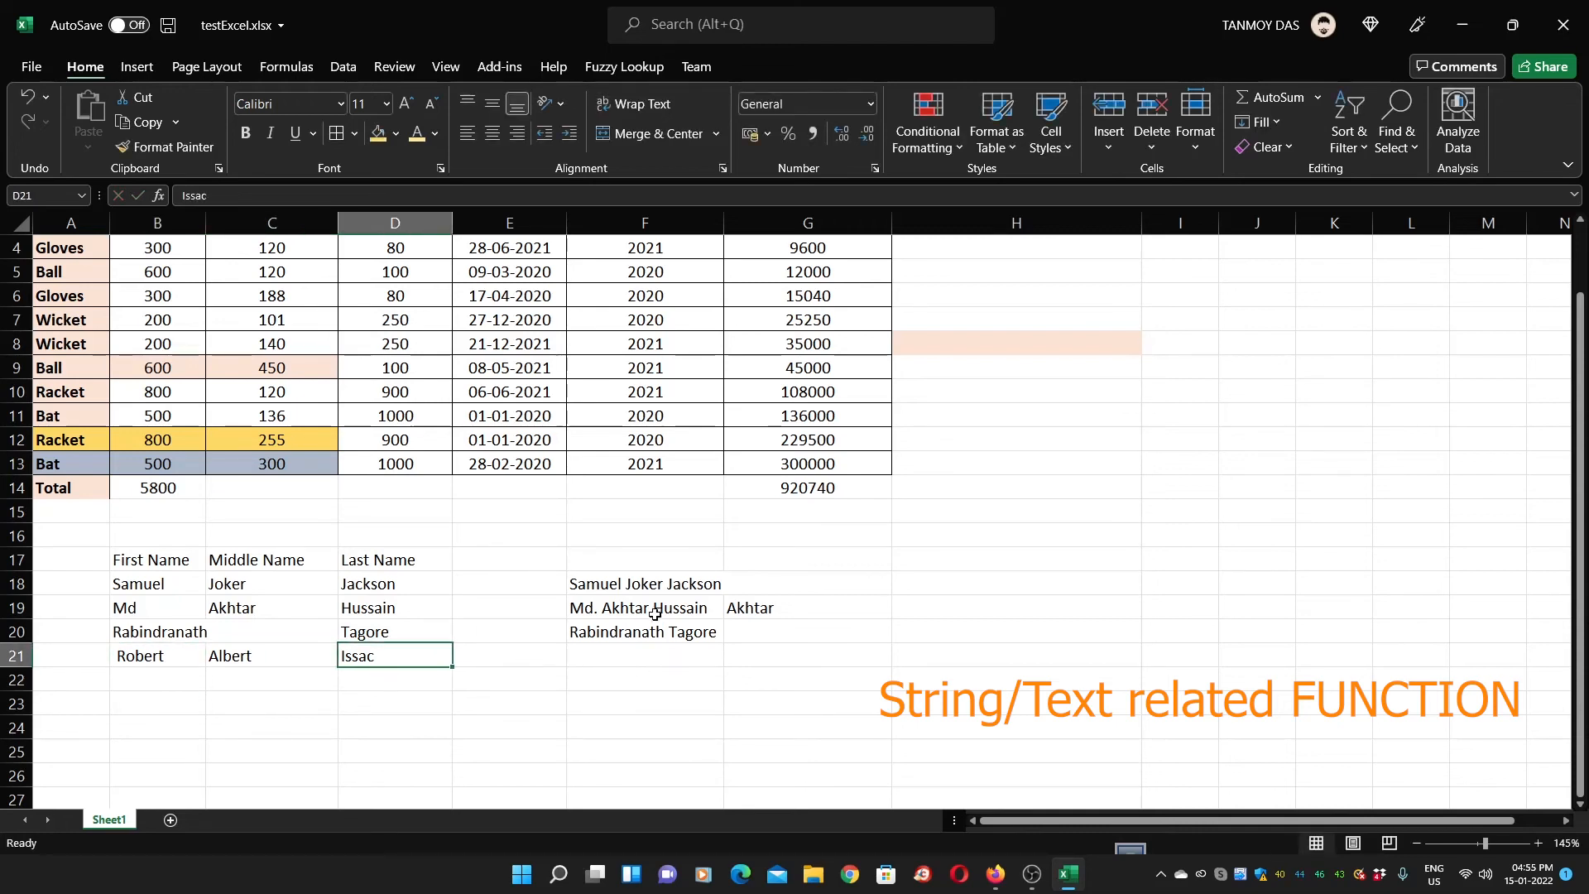
# Copy the F18 name-joining formula into F21 to join row 21's three name parts
pyautogui.click(626, 587)
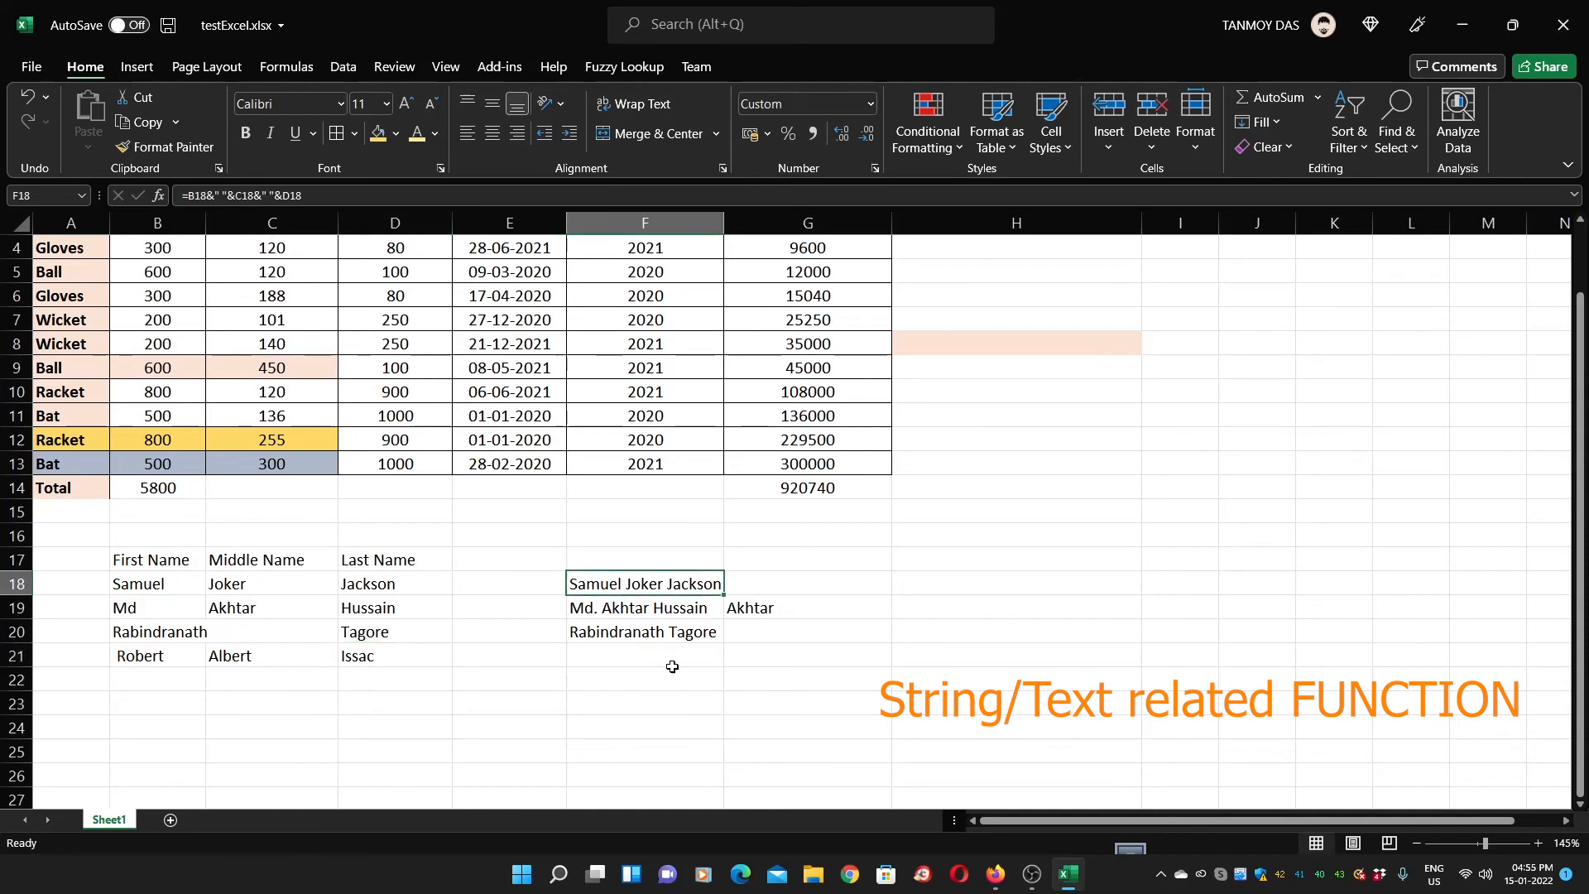
pyautogui.hotkey('ctrl', 'c')
pyautogui.click(596, 654)
pyautogui.press('Return')
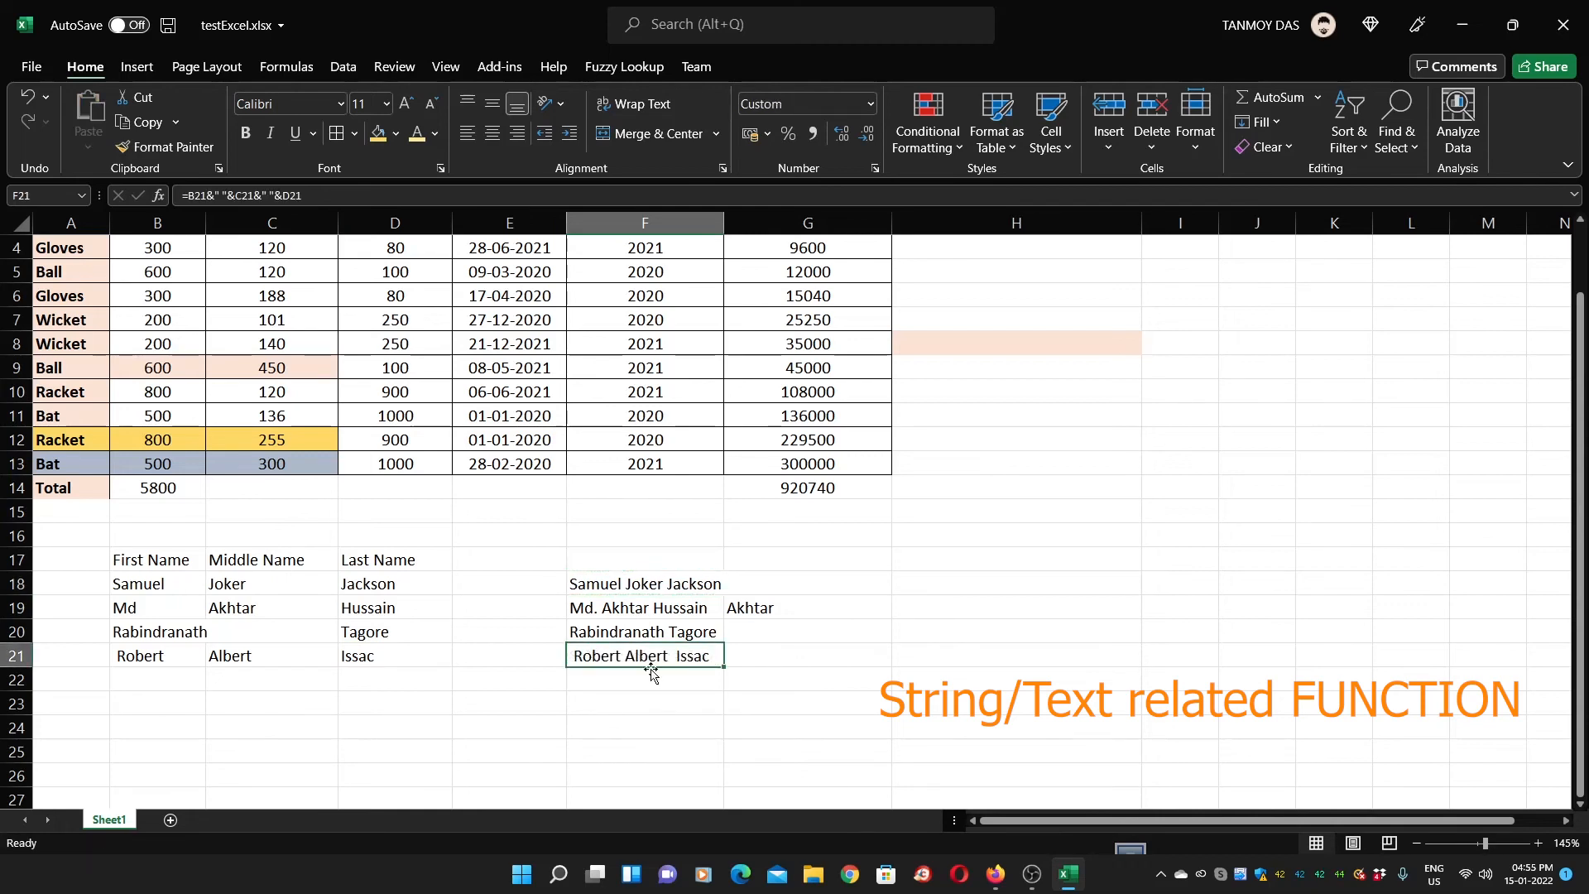
pyautogui.click(683, 753)
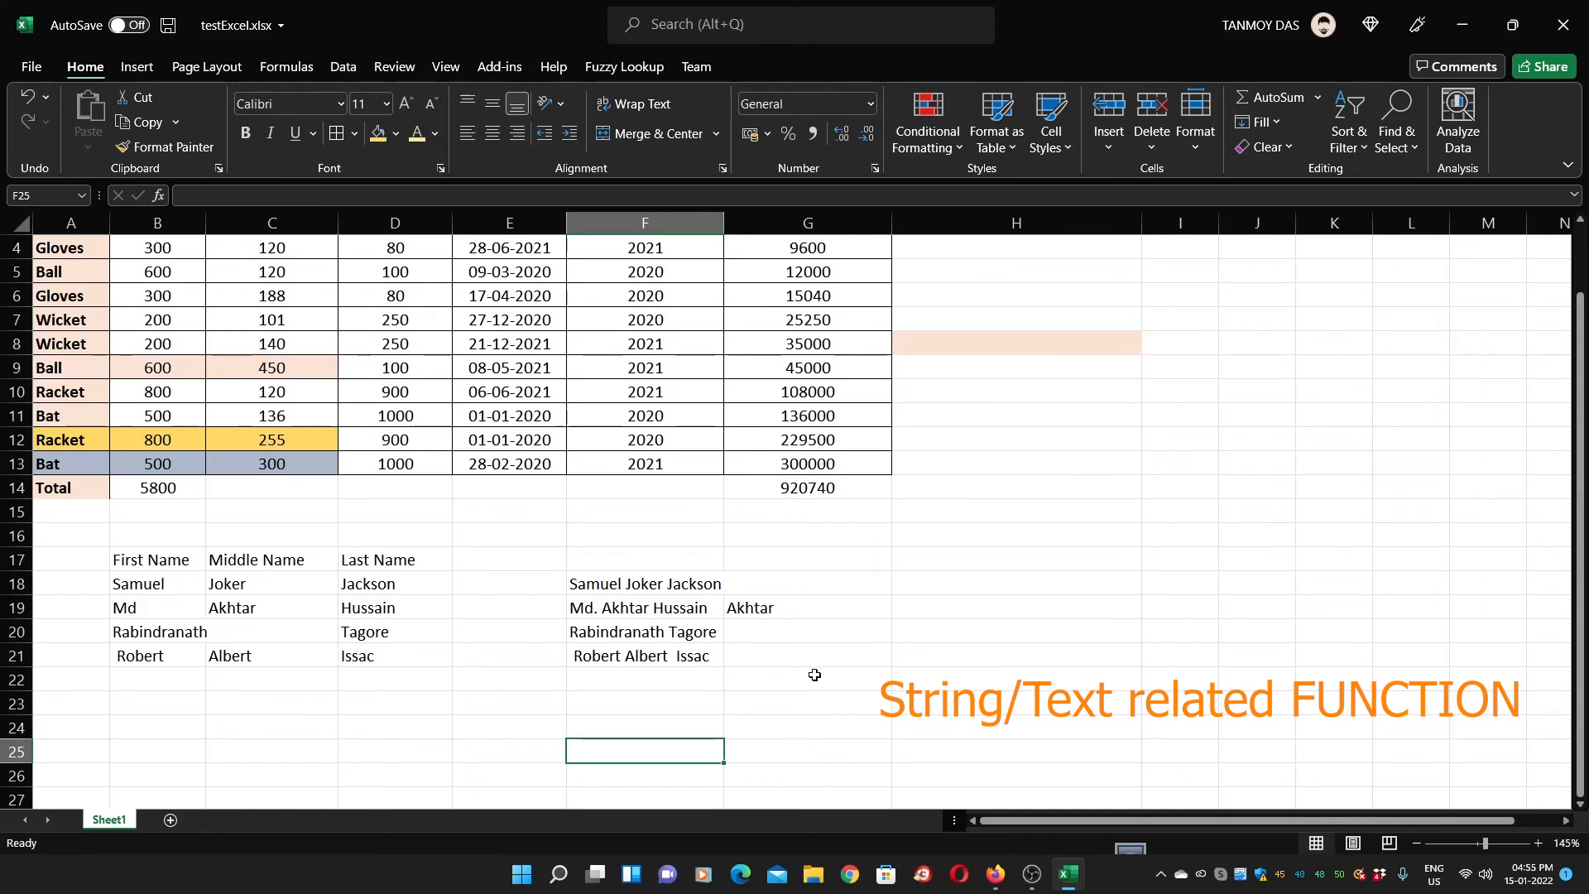
# Enter =TRIM(B21) in F22 to return the cleaned name Robert
pyautogui.click(632, 657)
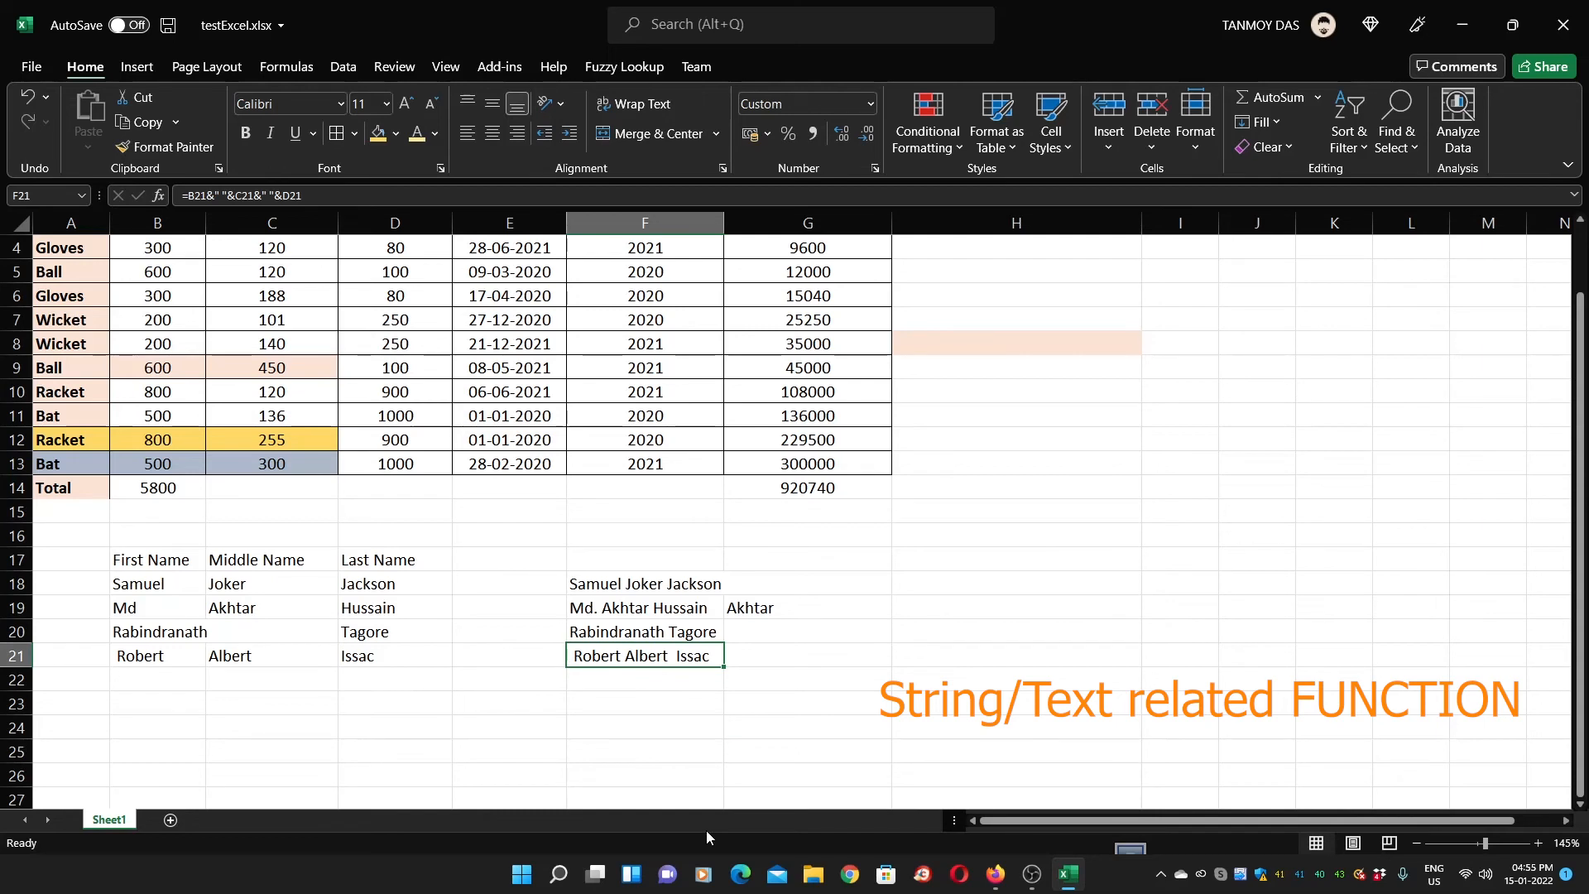
pyautogui.click(654, 690)
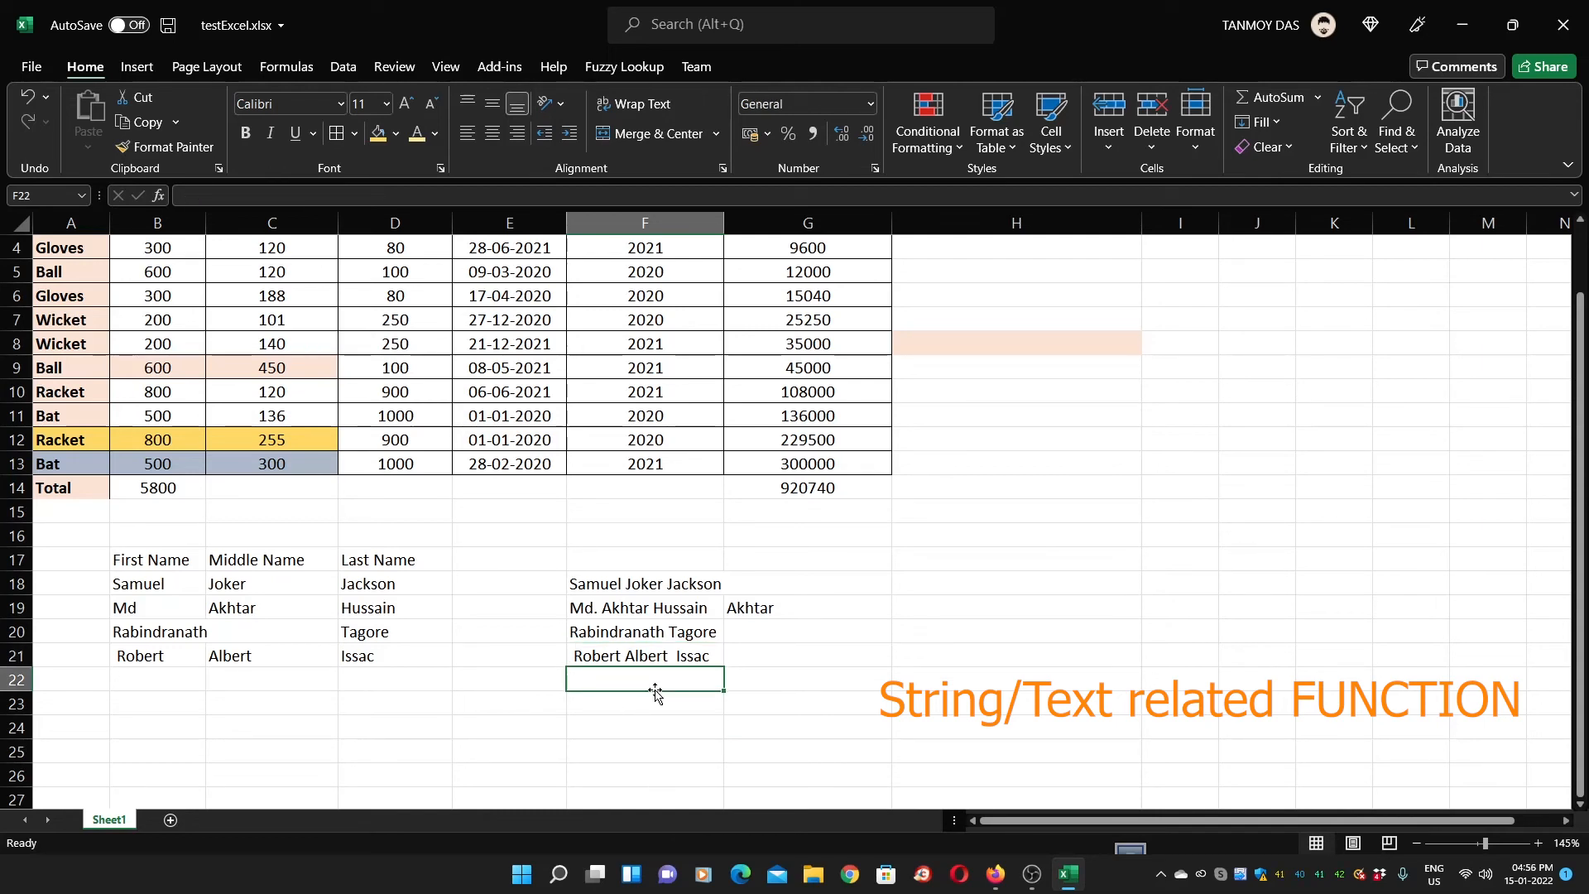
pyautogui.write('=T')
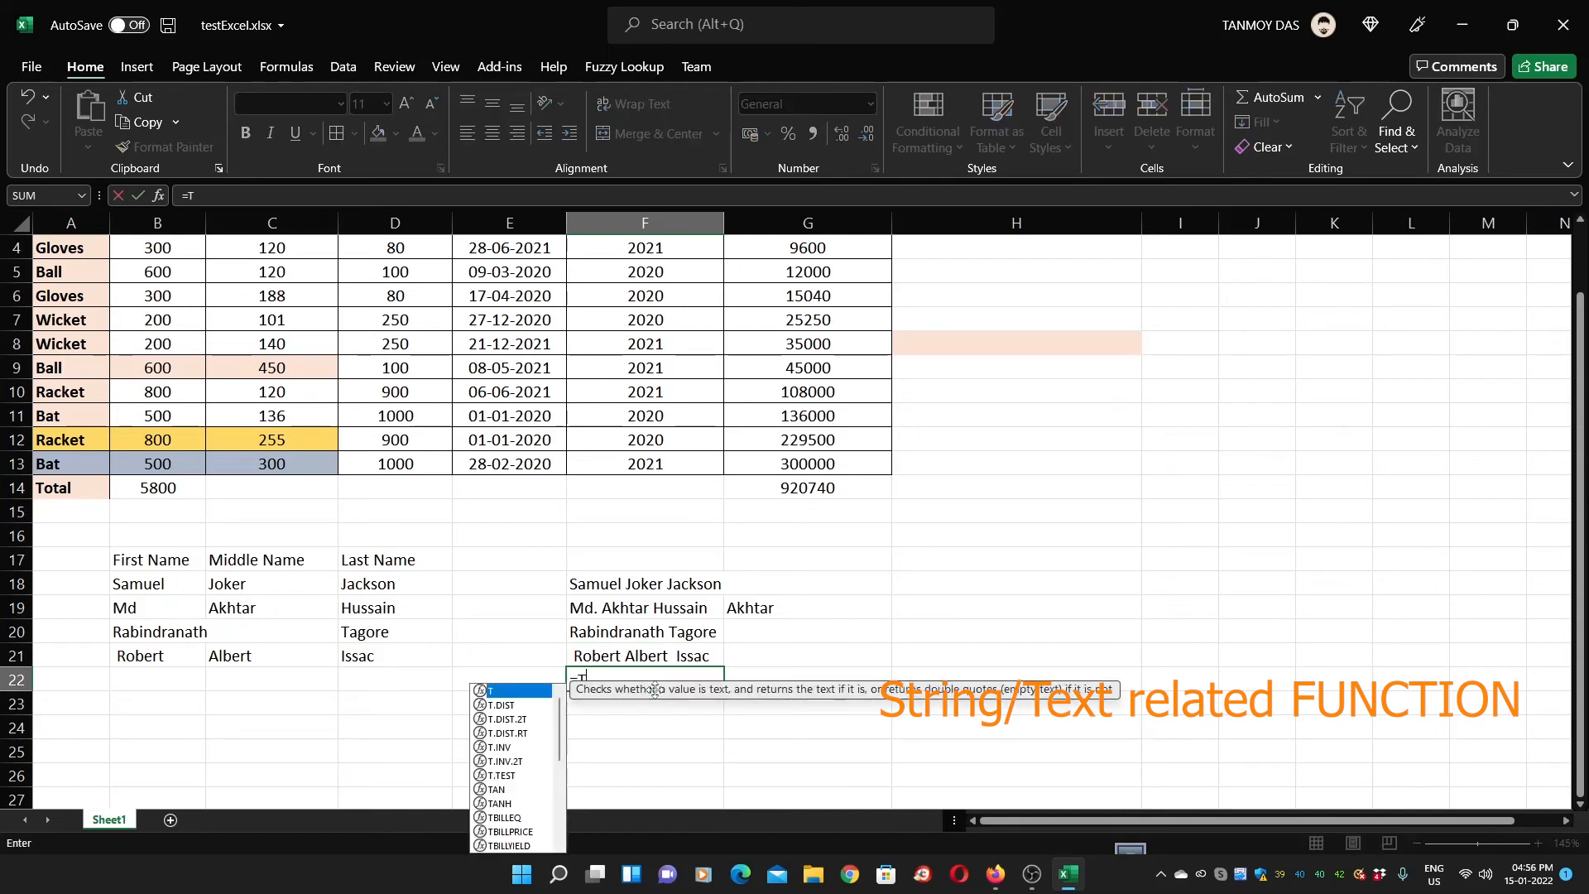
pyautogui.write('RIM(')
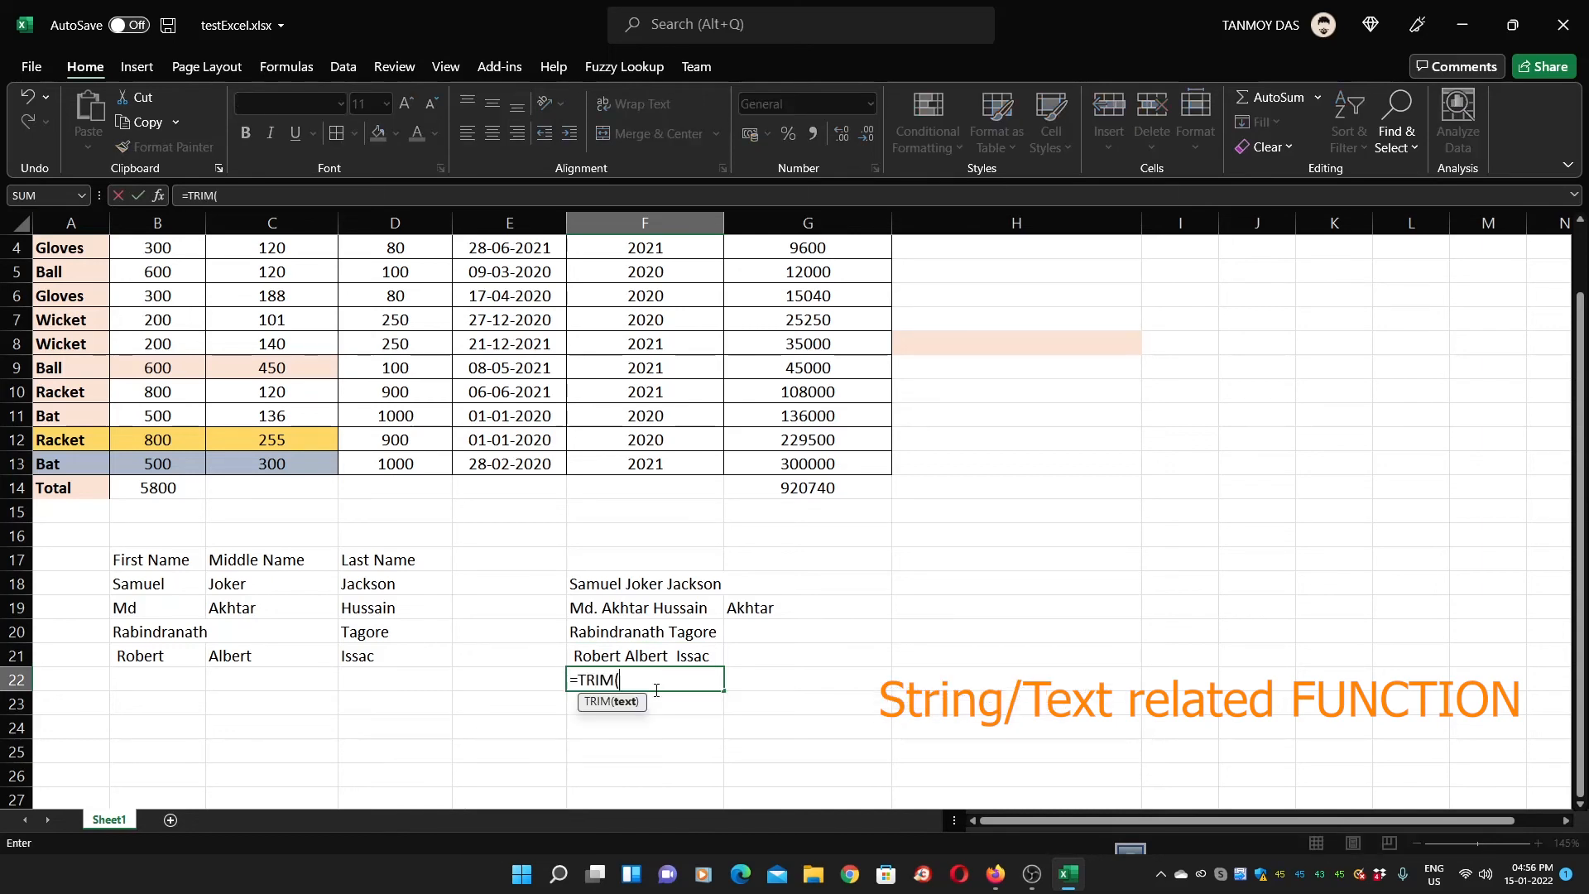
pyautogui.click(161, 659)
pyautogui.press('Return')
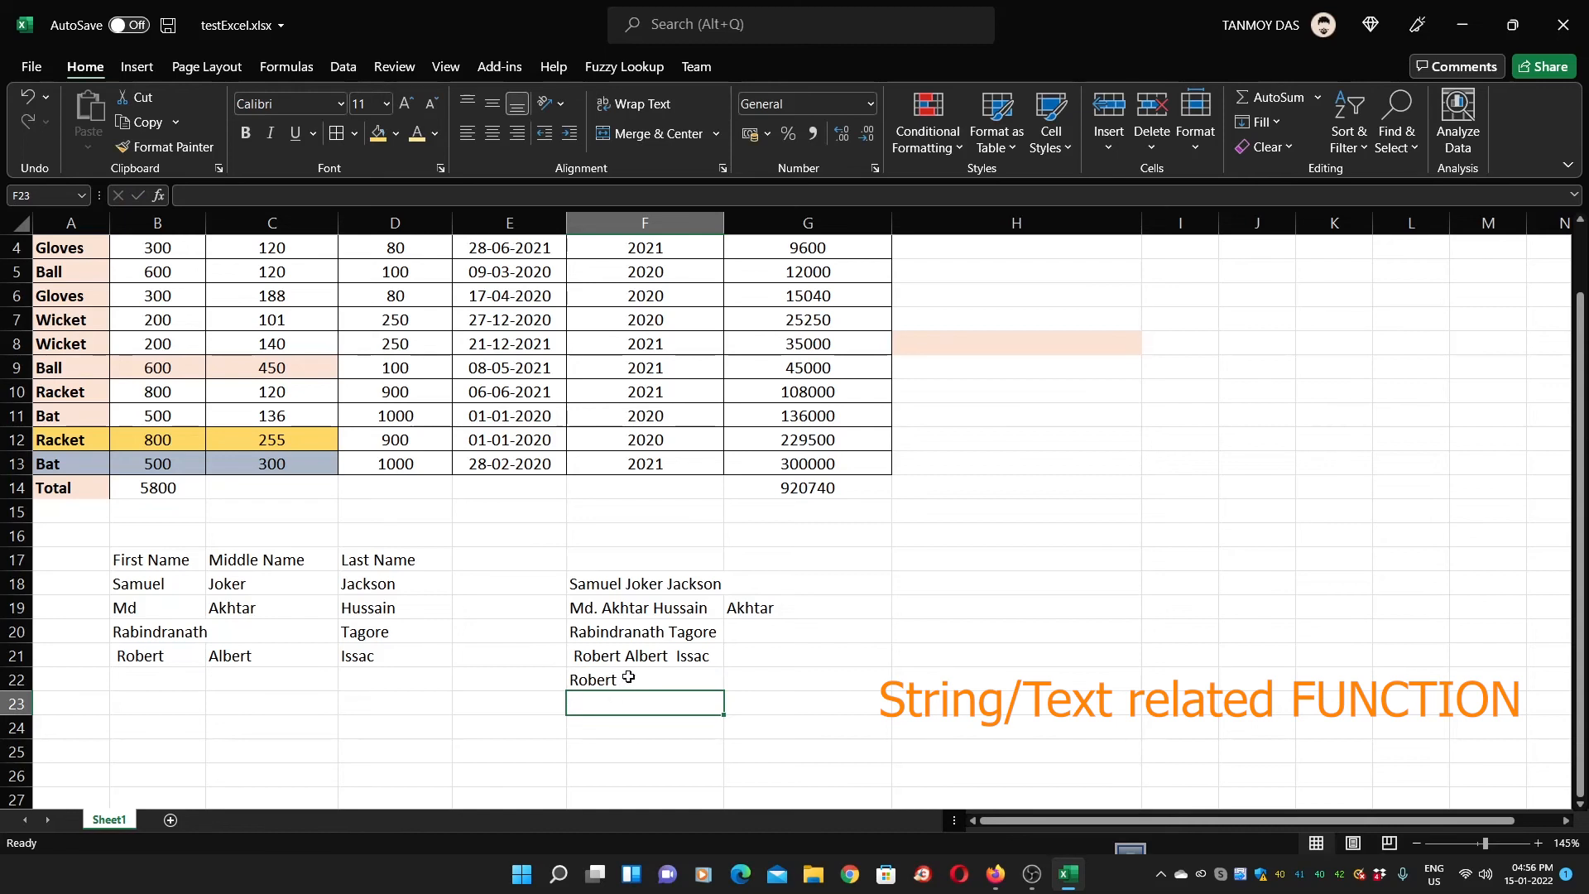
# Fix F23's #NAME? error with =TRIM(C21) so it returns Albert
pyautogui.write('=')
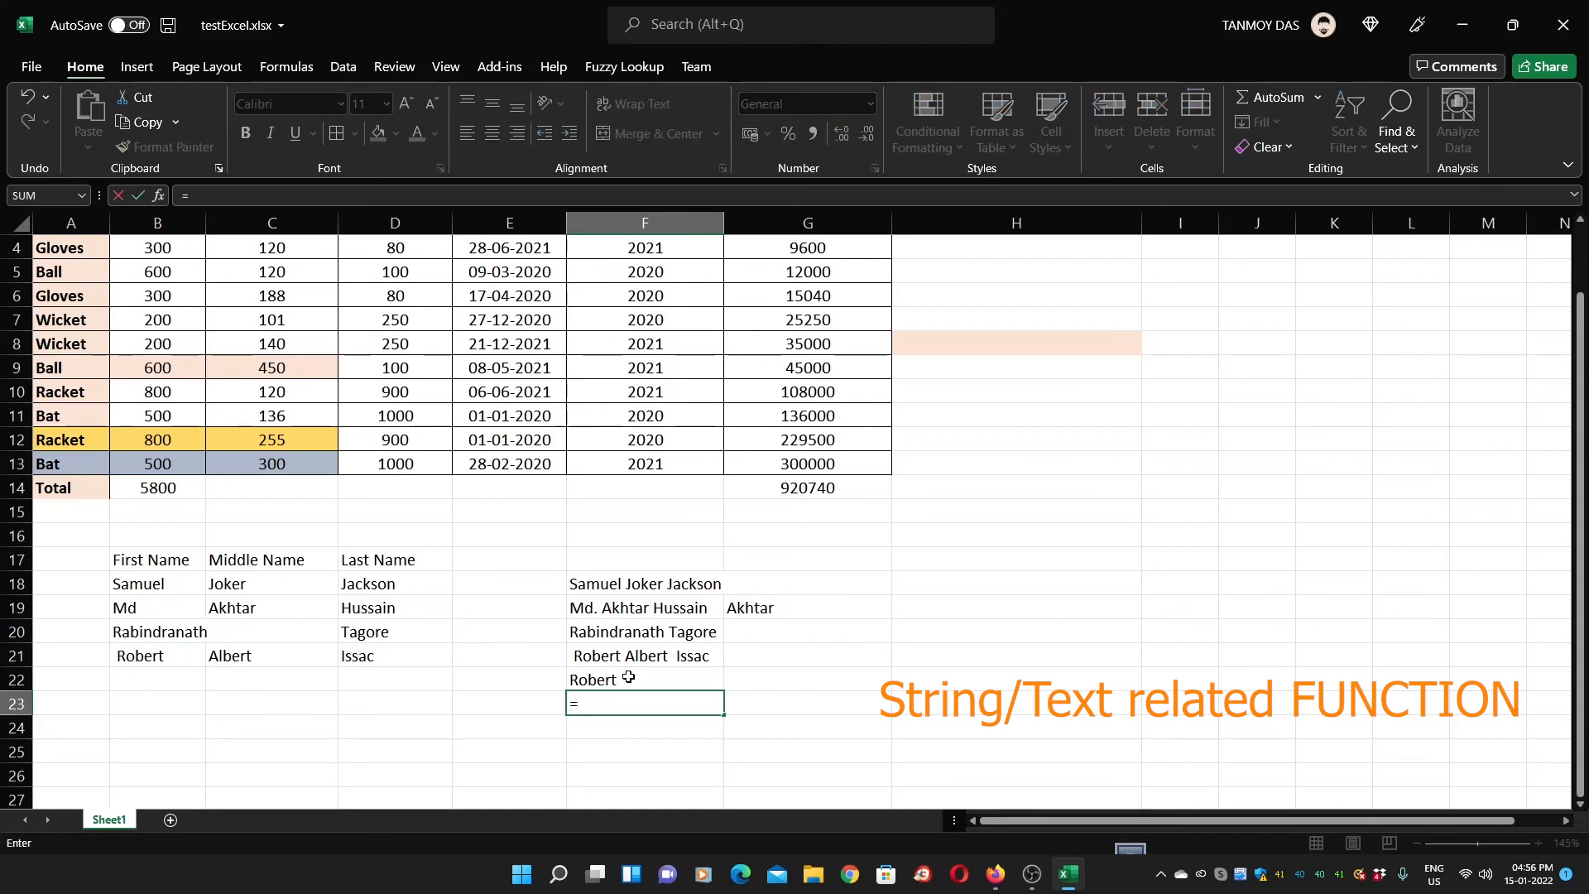
pyautogui.write('TRIM')
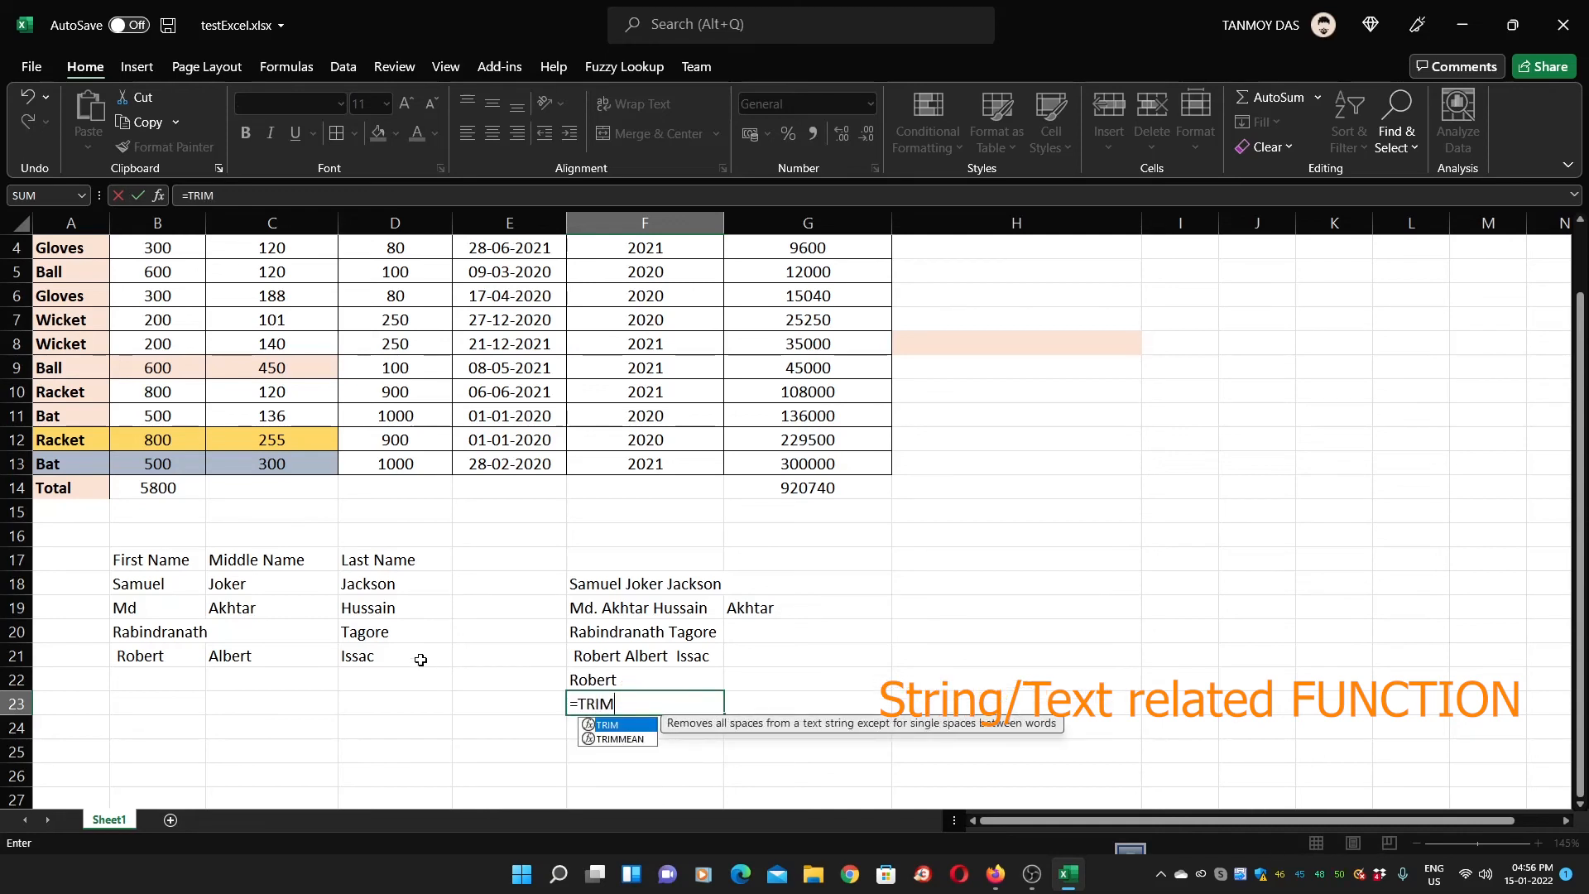
pyautogui.click(287, 662)
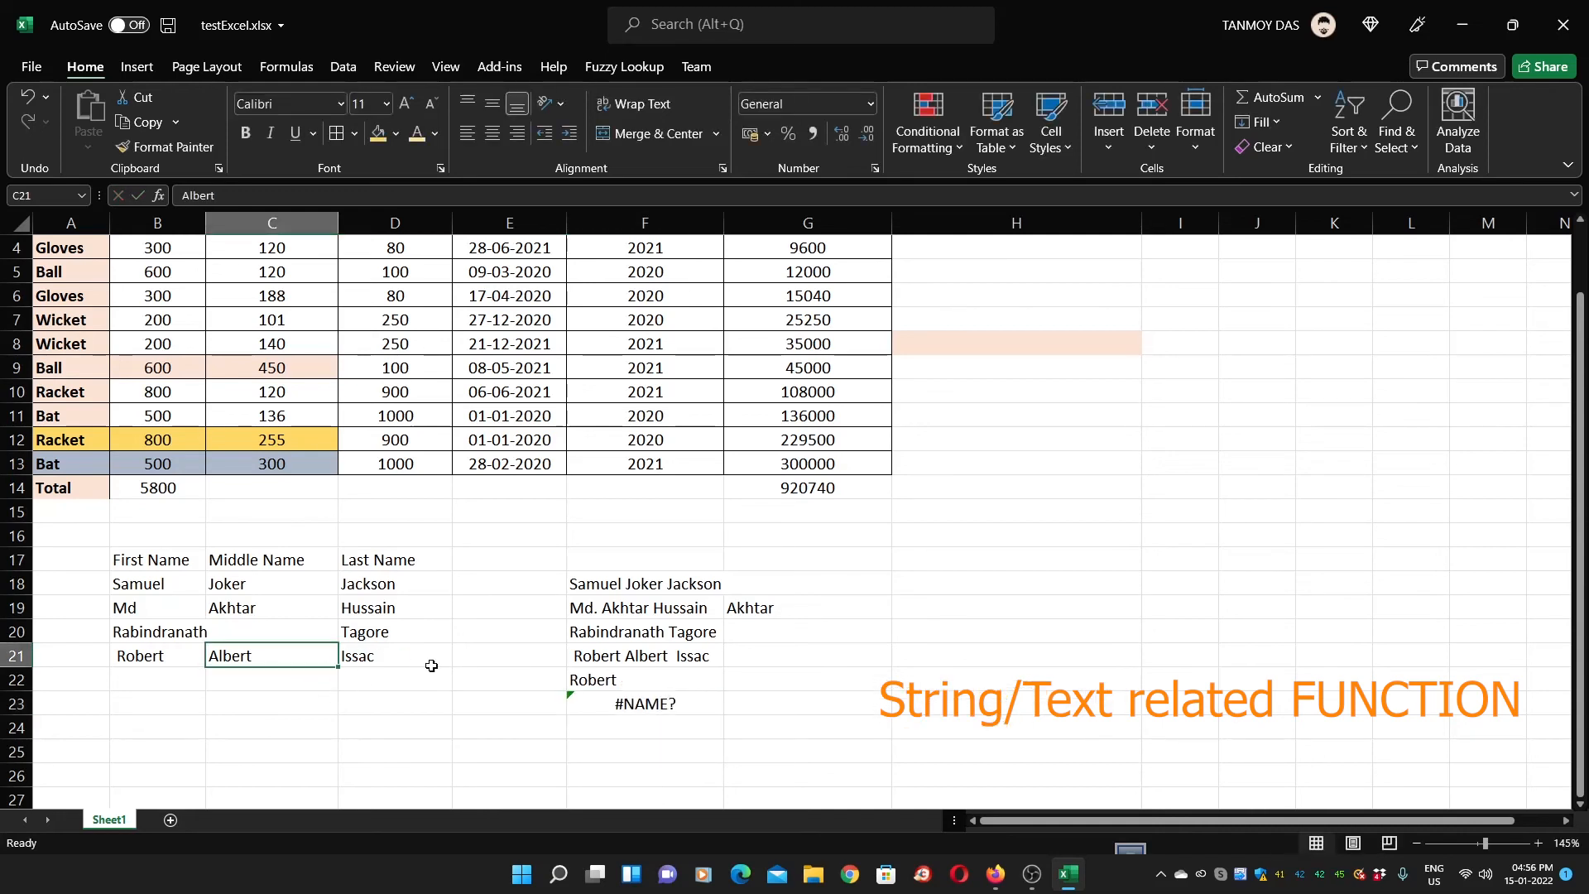
pyautogui.click(692, 698)
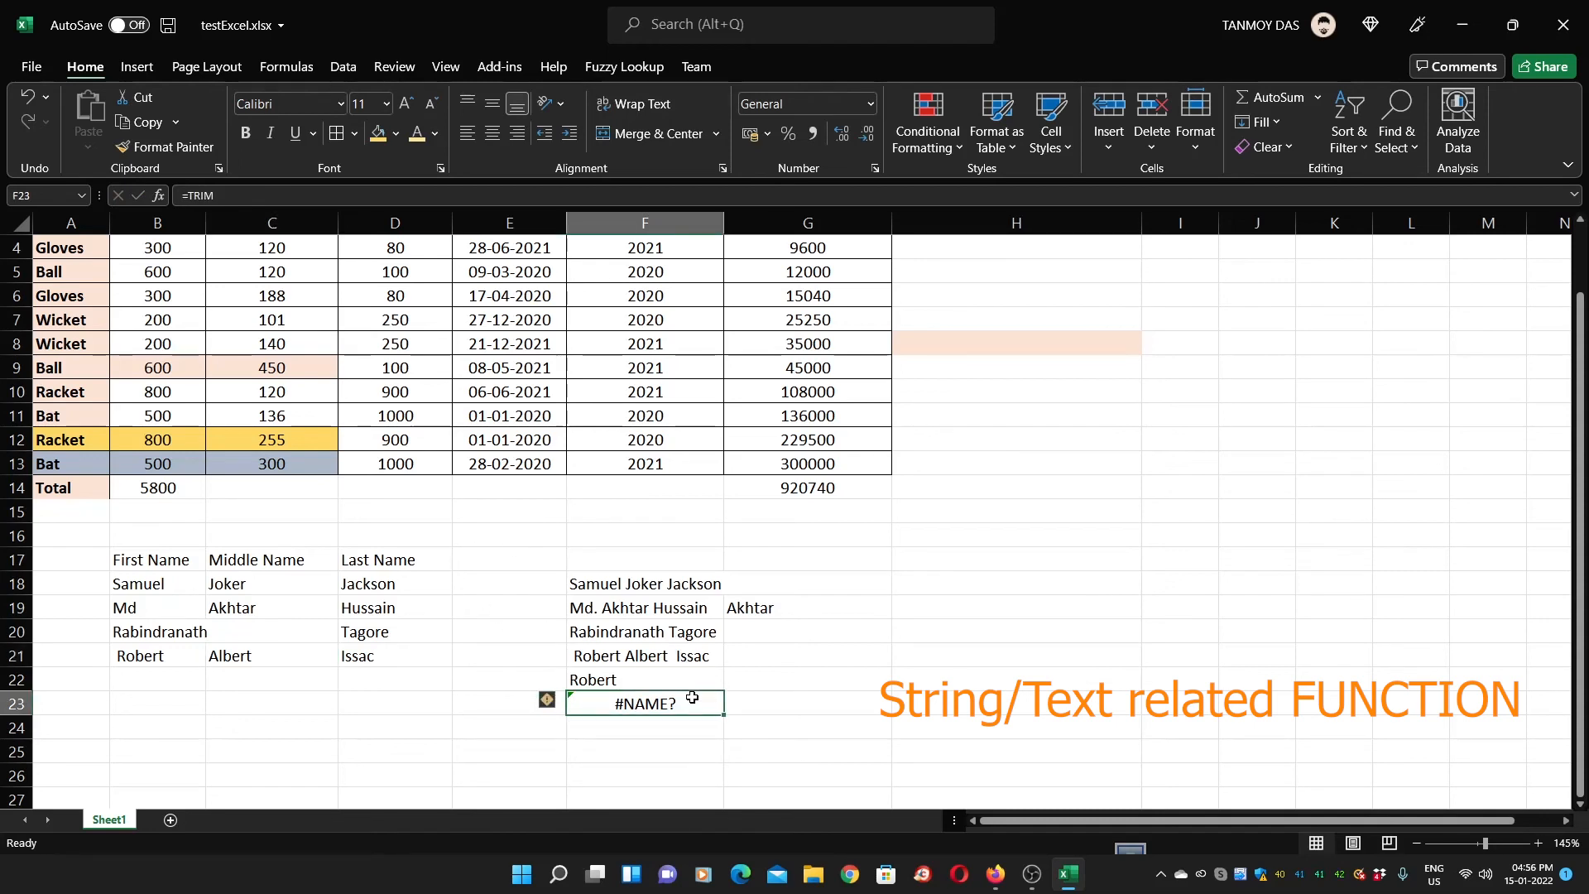
pyautogui.write('=TRIM')
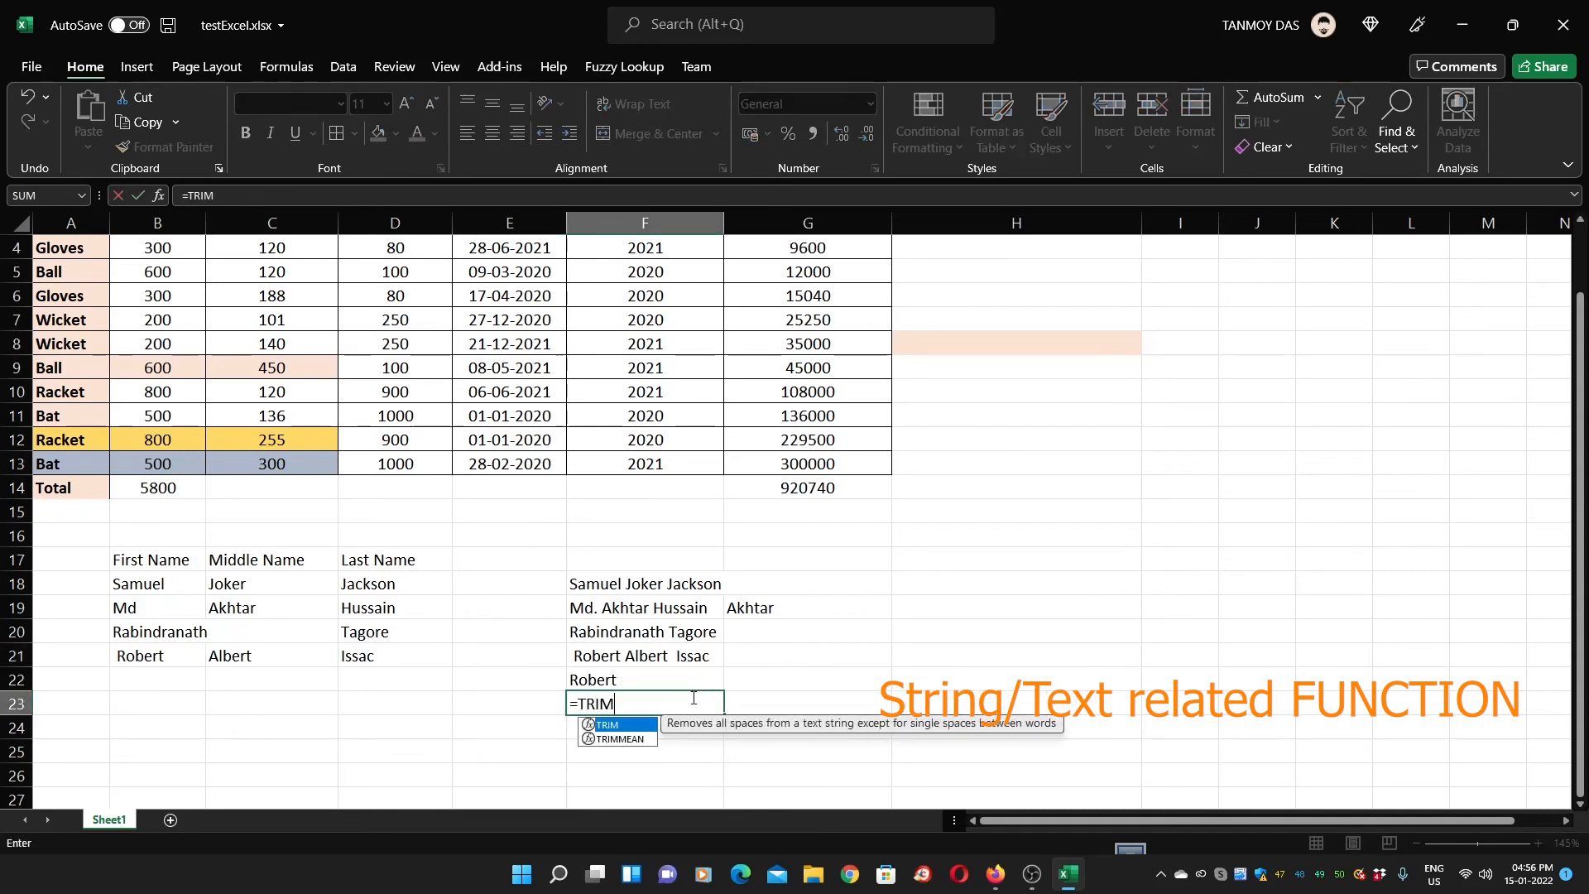
pyautogui.write('(')
pyautogui.click(251, 660)
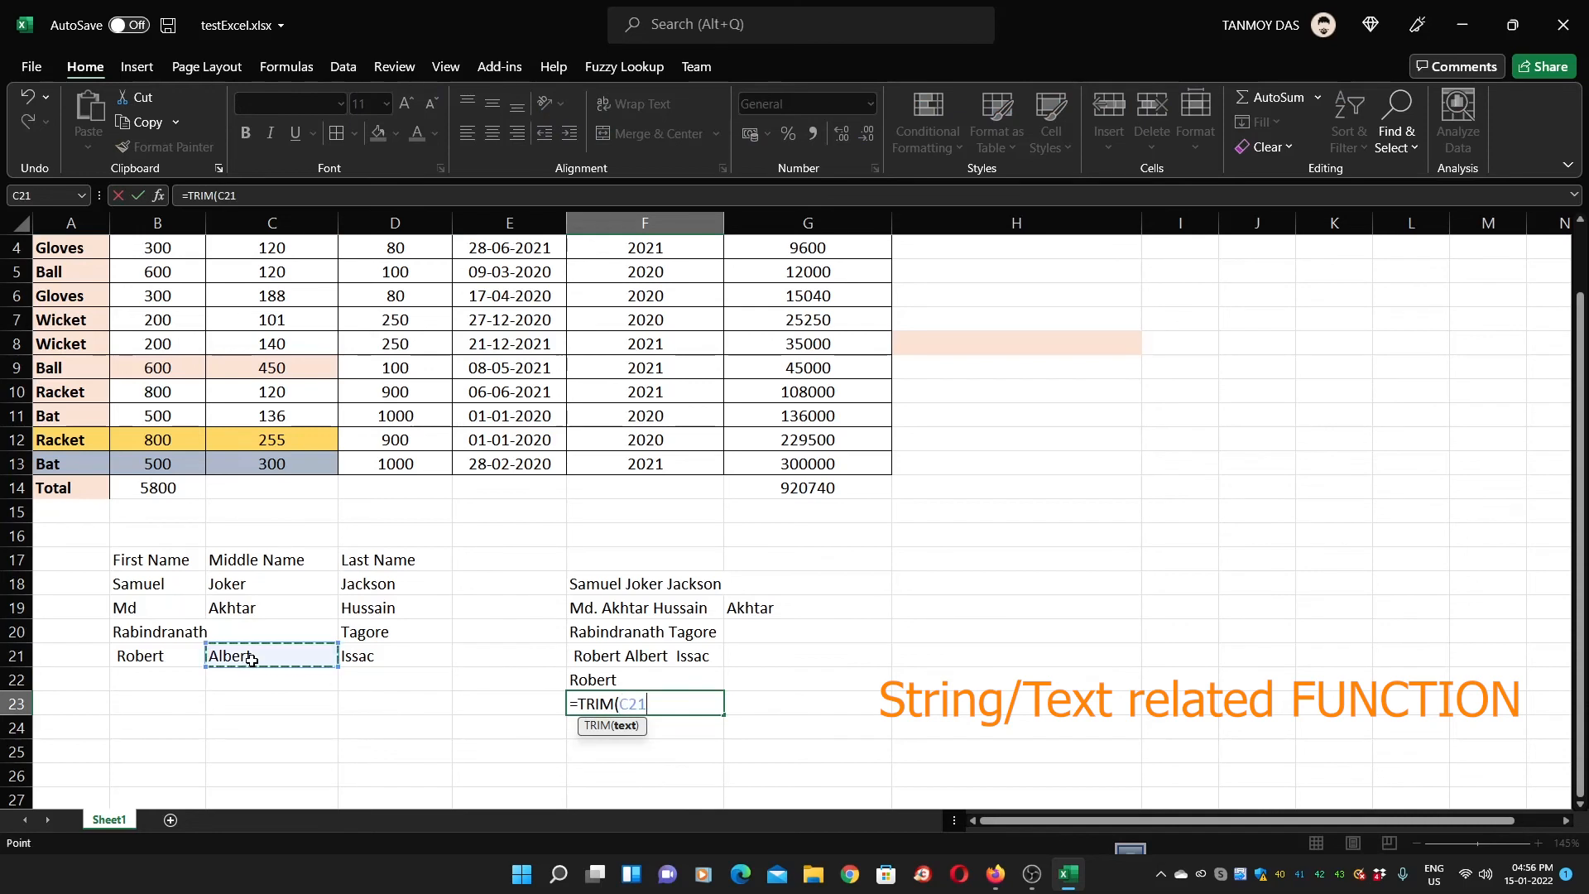
pyautogui.write(')')
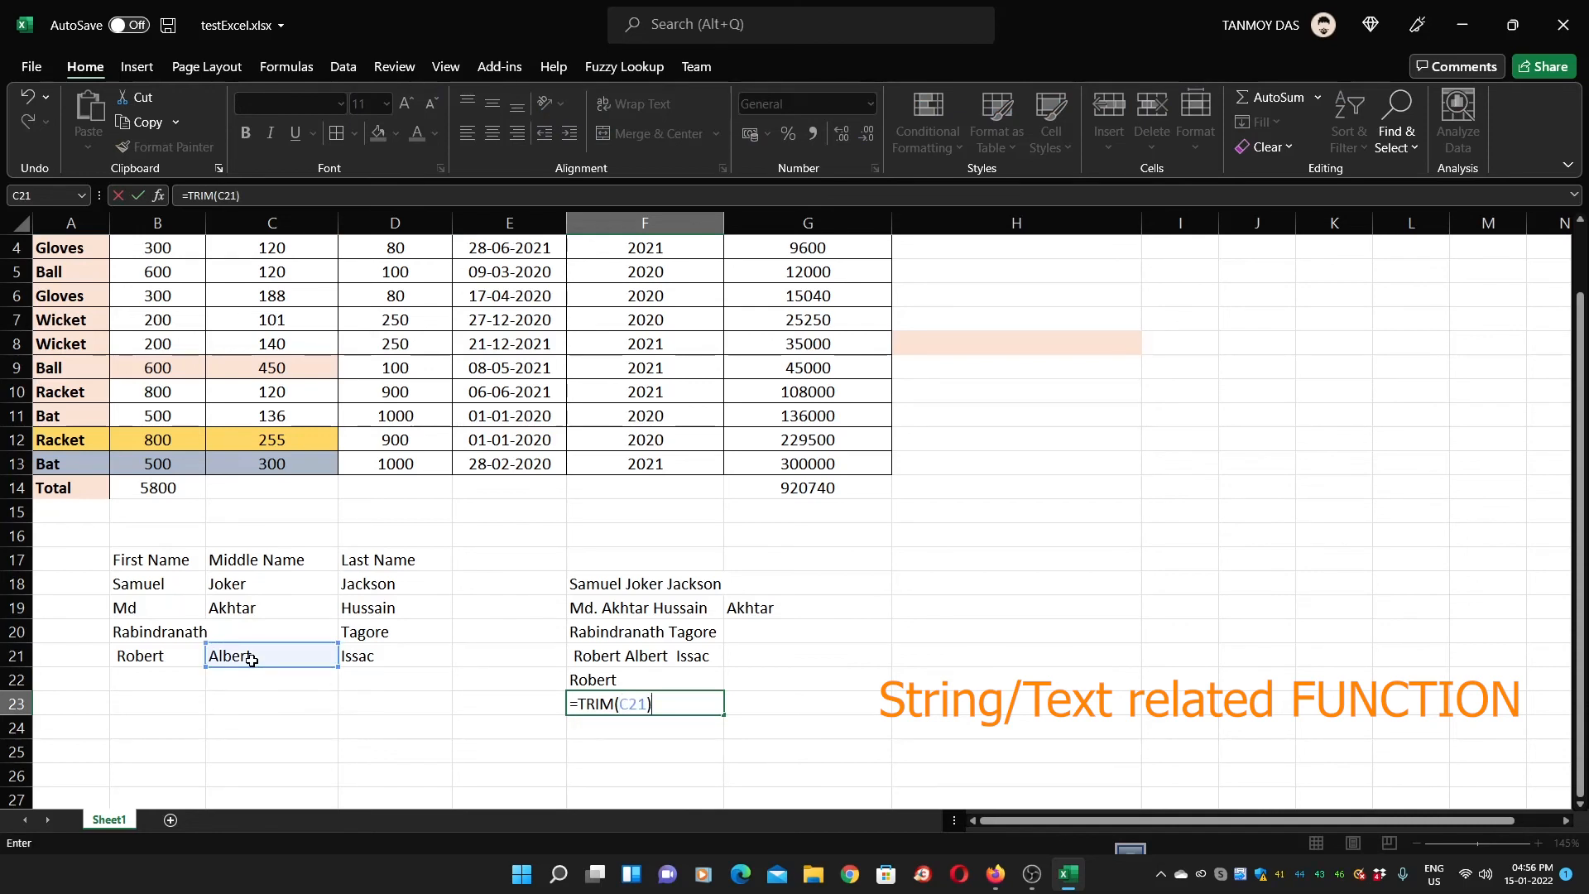
pyautogui.press('Return')
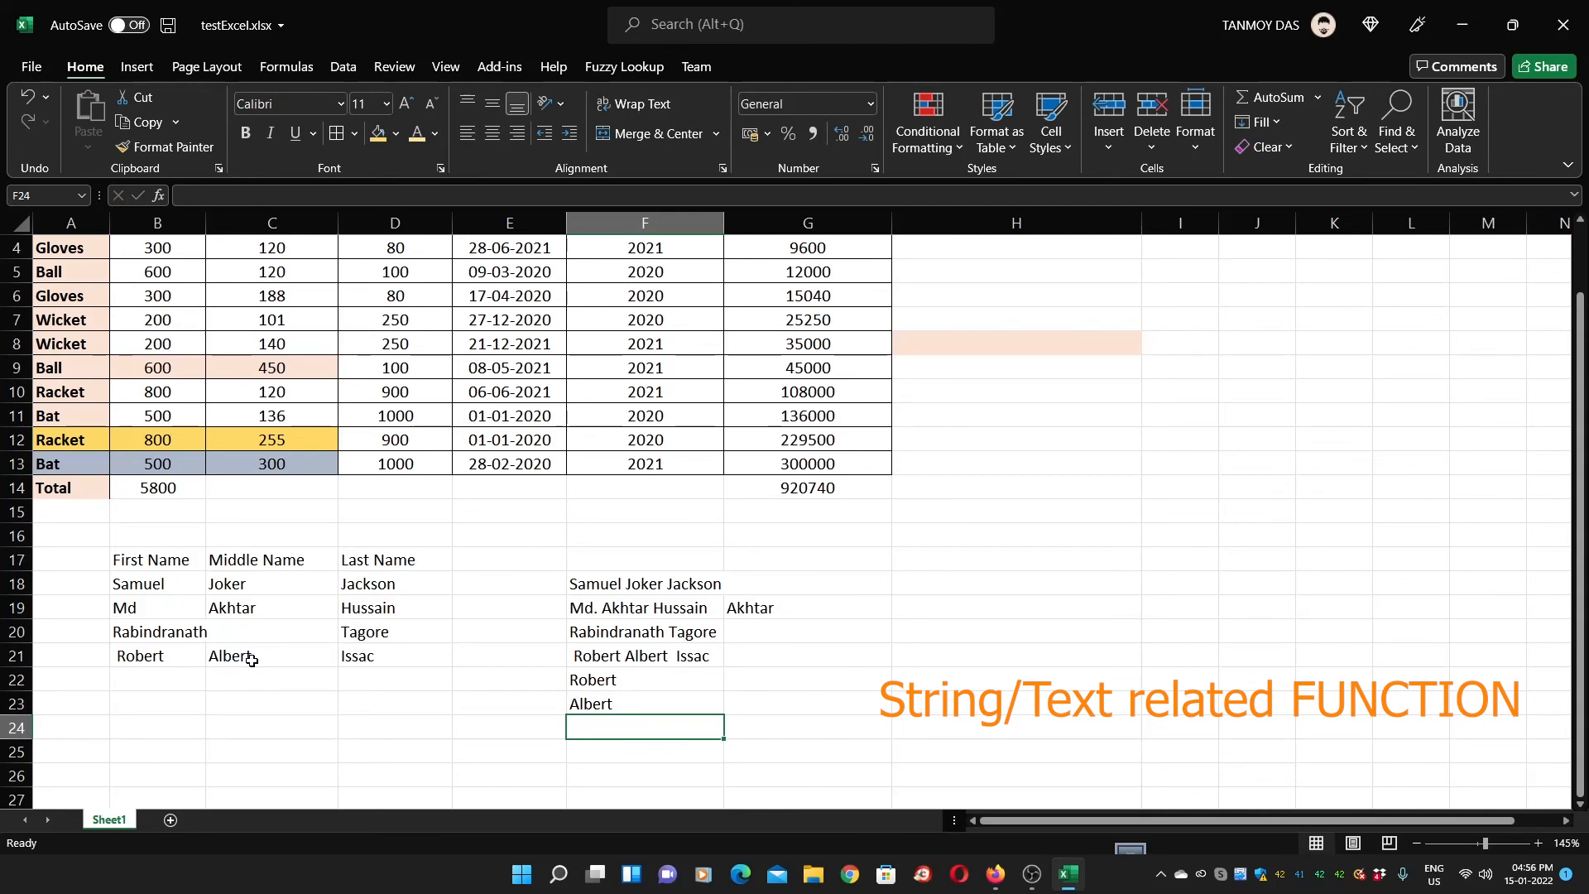
pyautogui.press('Right')
# Enter =CONCATENATE(F22,F23) in G23 to show RobertAlbert
pyautogui.press('Up')
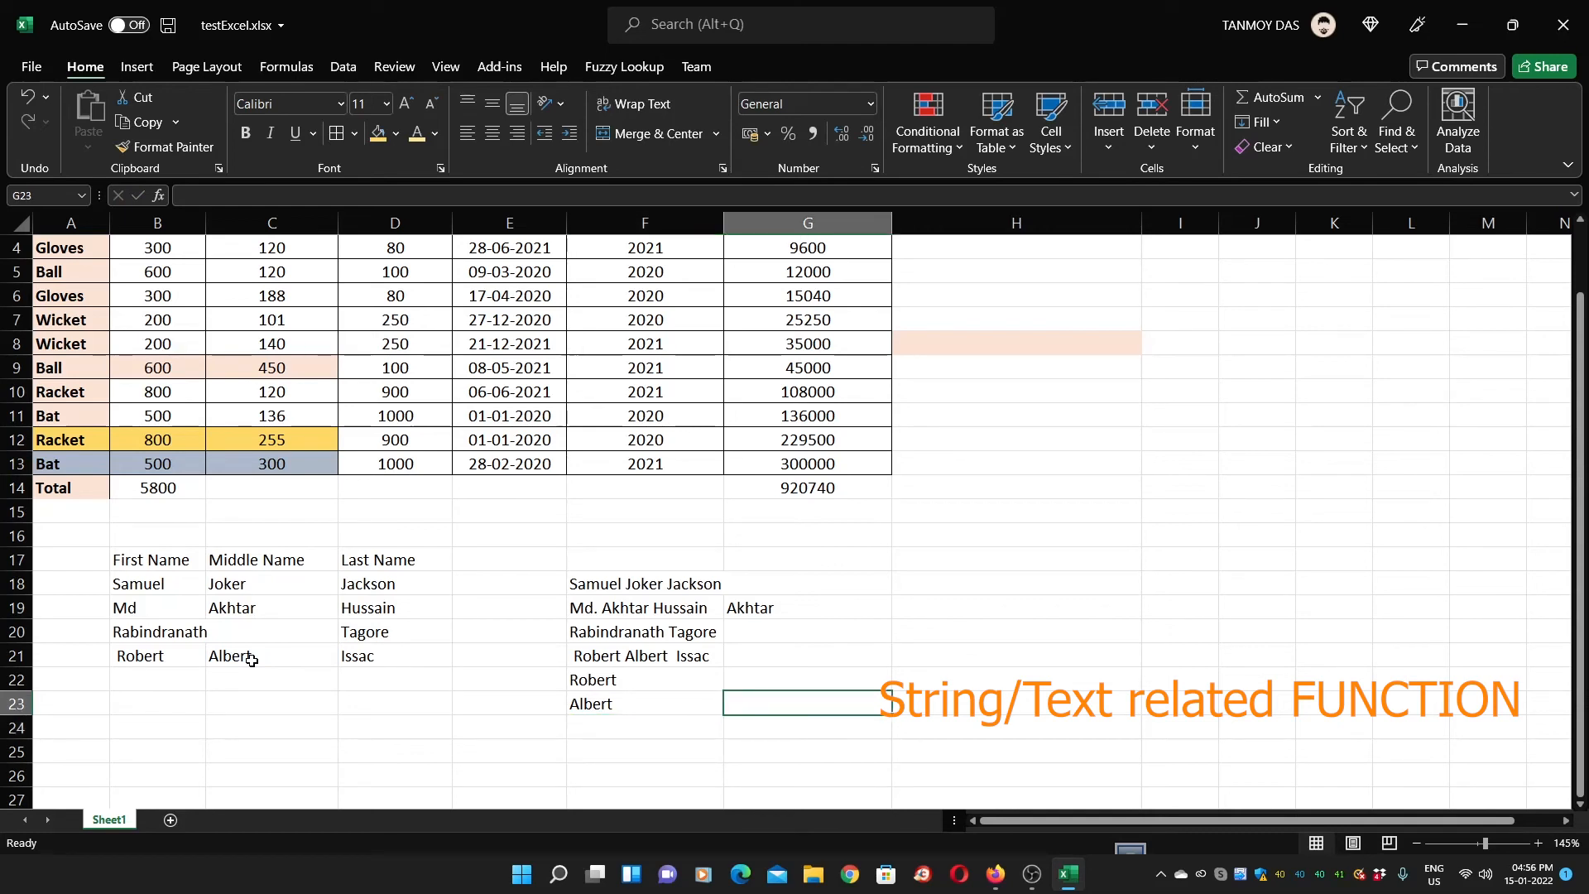
pyautogui.write('=con')
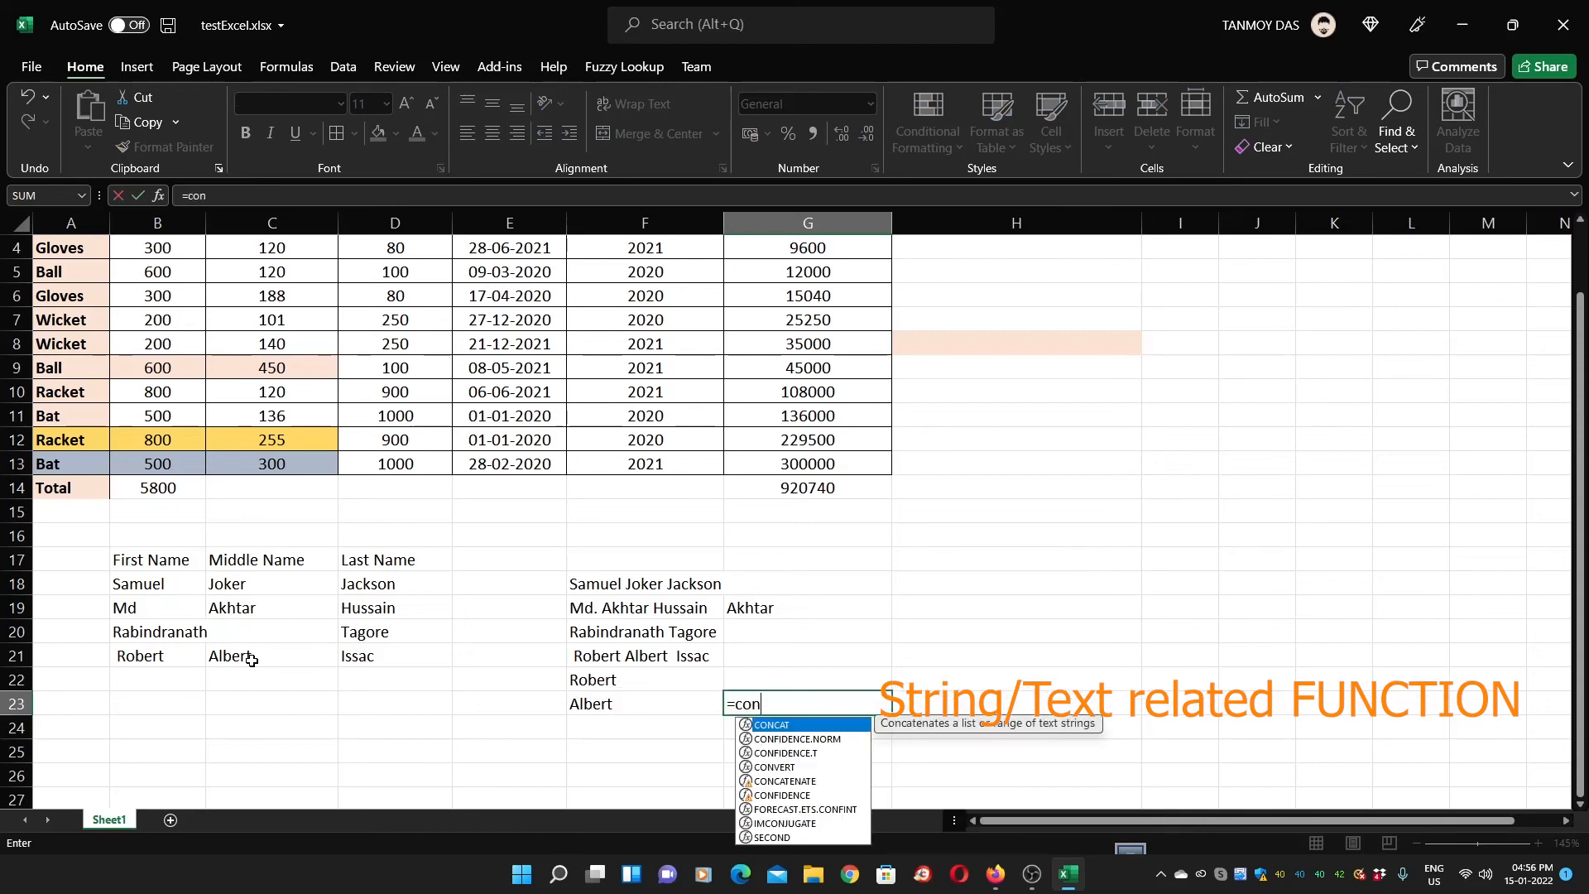
pyautogui.write('cat')
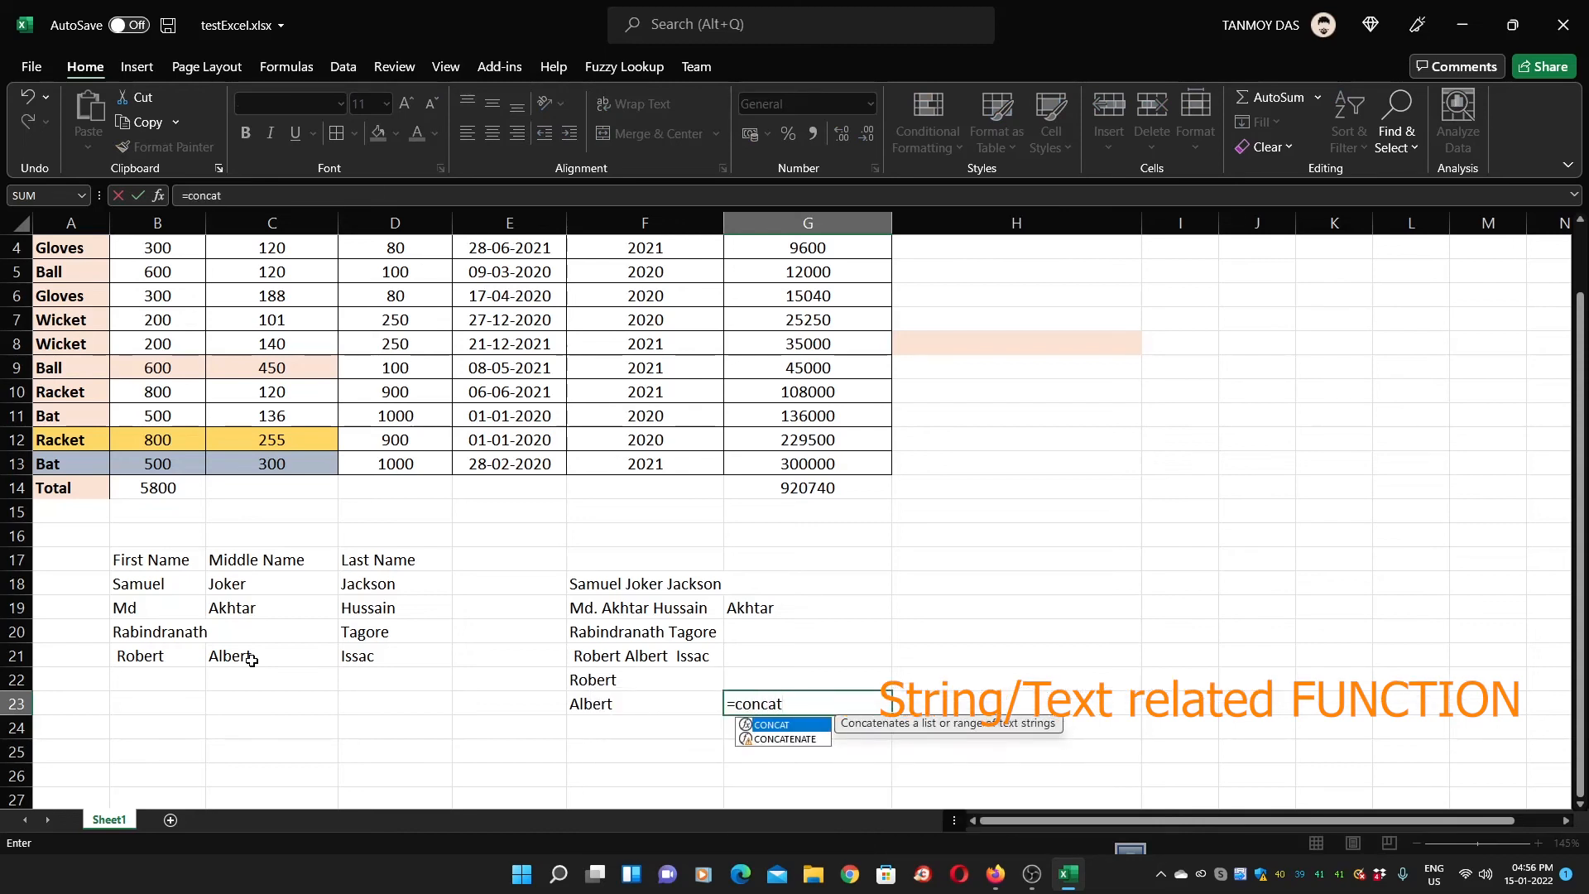
pyautogui.press('BackSpace')
pyautogui.hotkey('ctrl', 'Return')
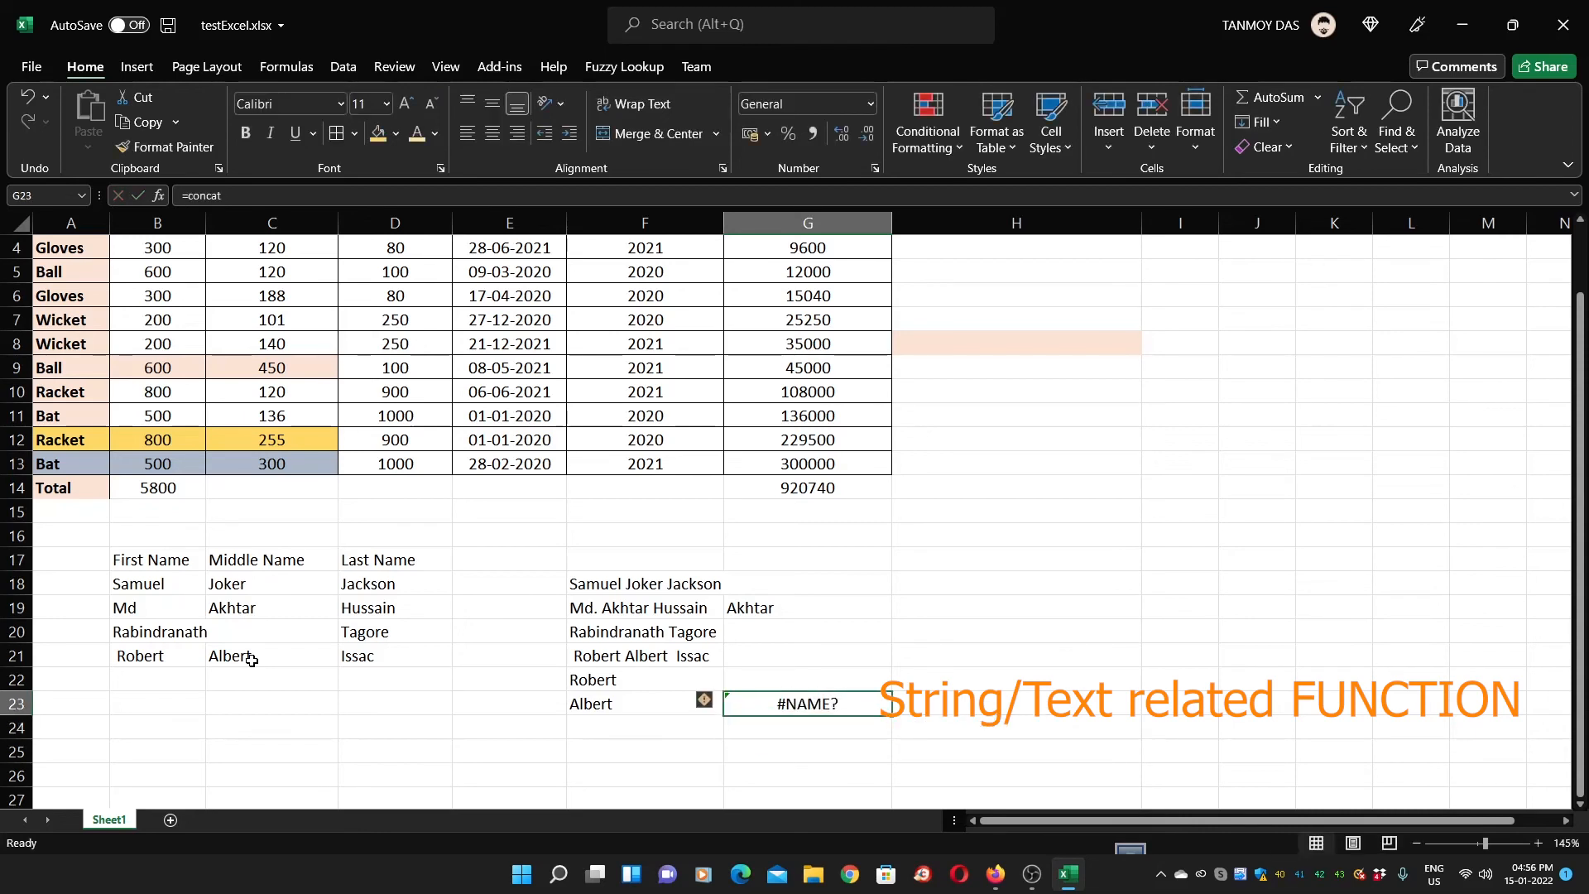
pyautogui.press('F2')
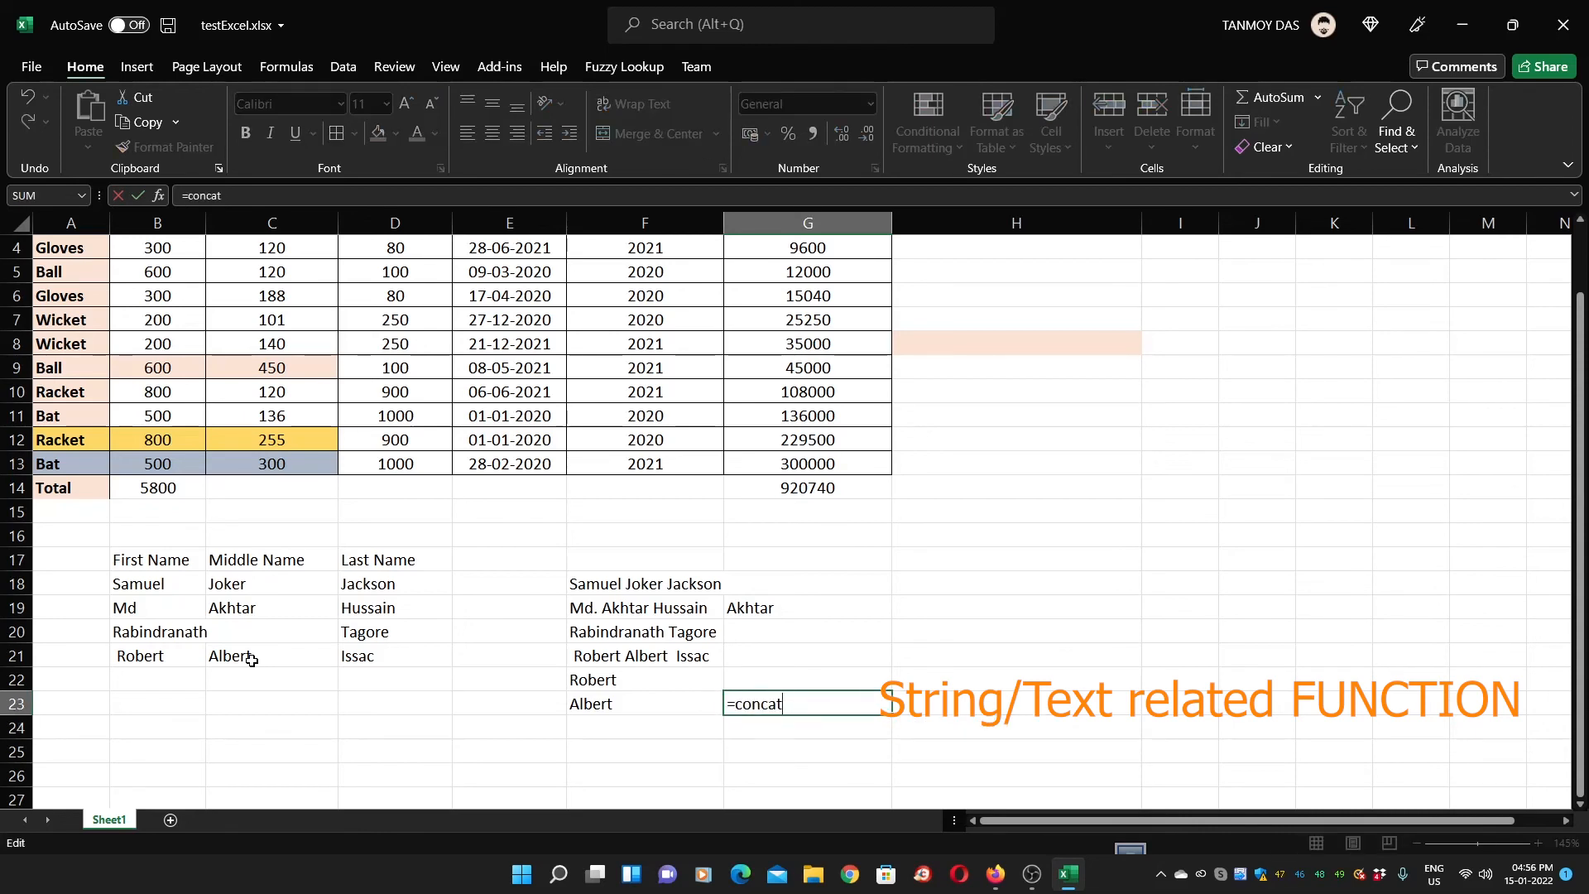
pyautogui.write('enat')
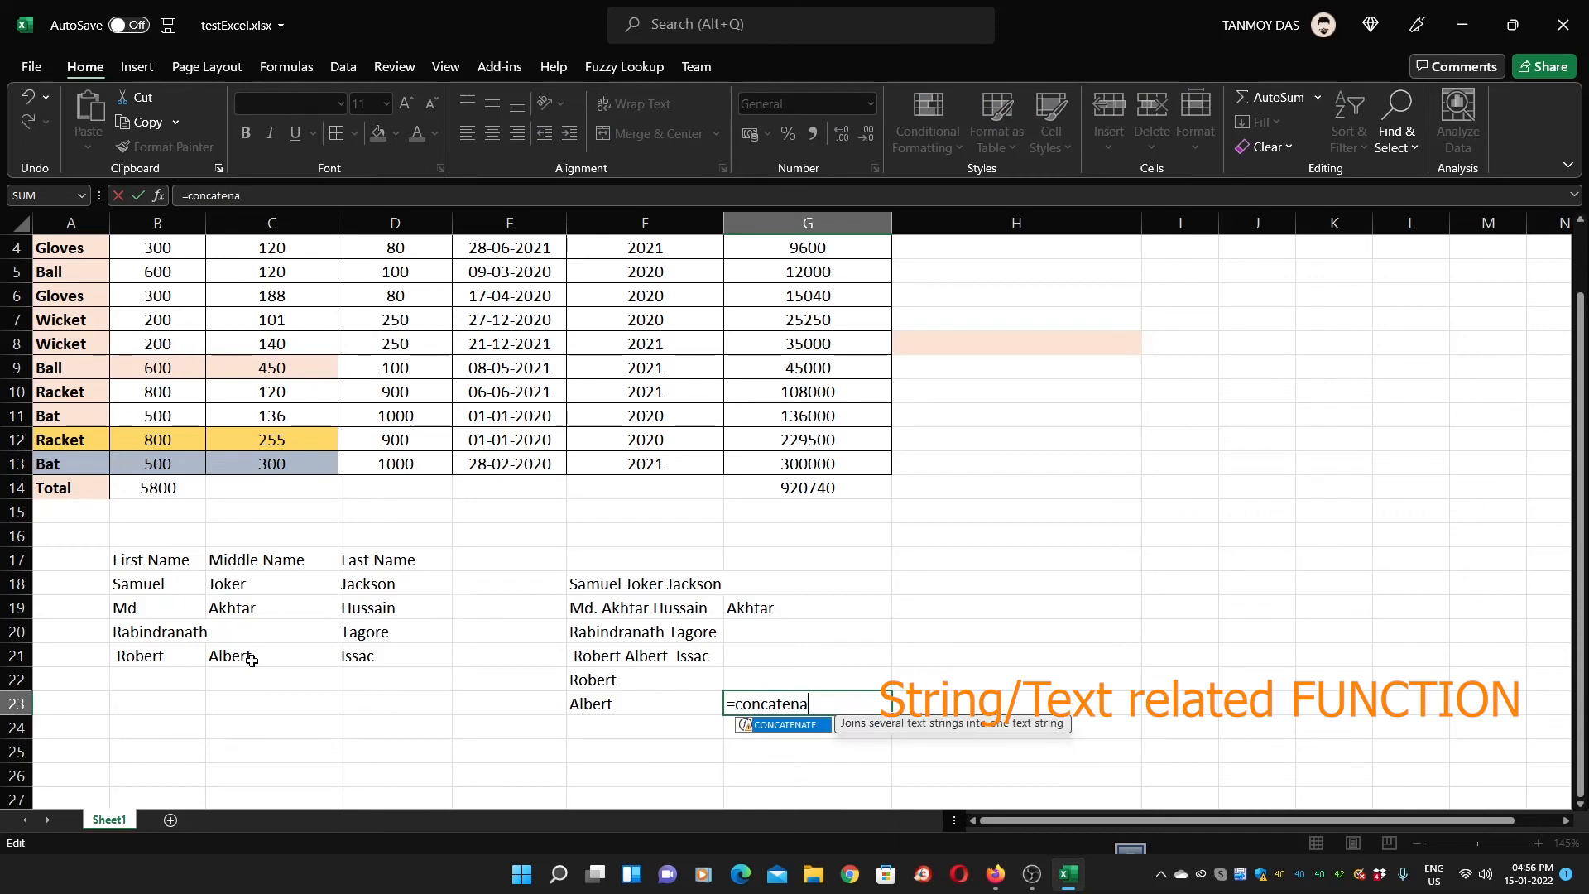
pyautogui.write('e(')
pyautogui.click(616, 680)
pyautogui.write('+')
pyautogui.click(625, 706)
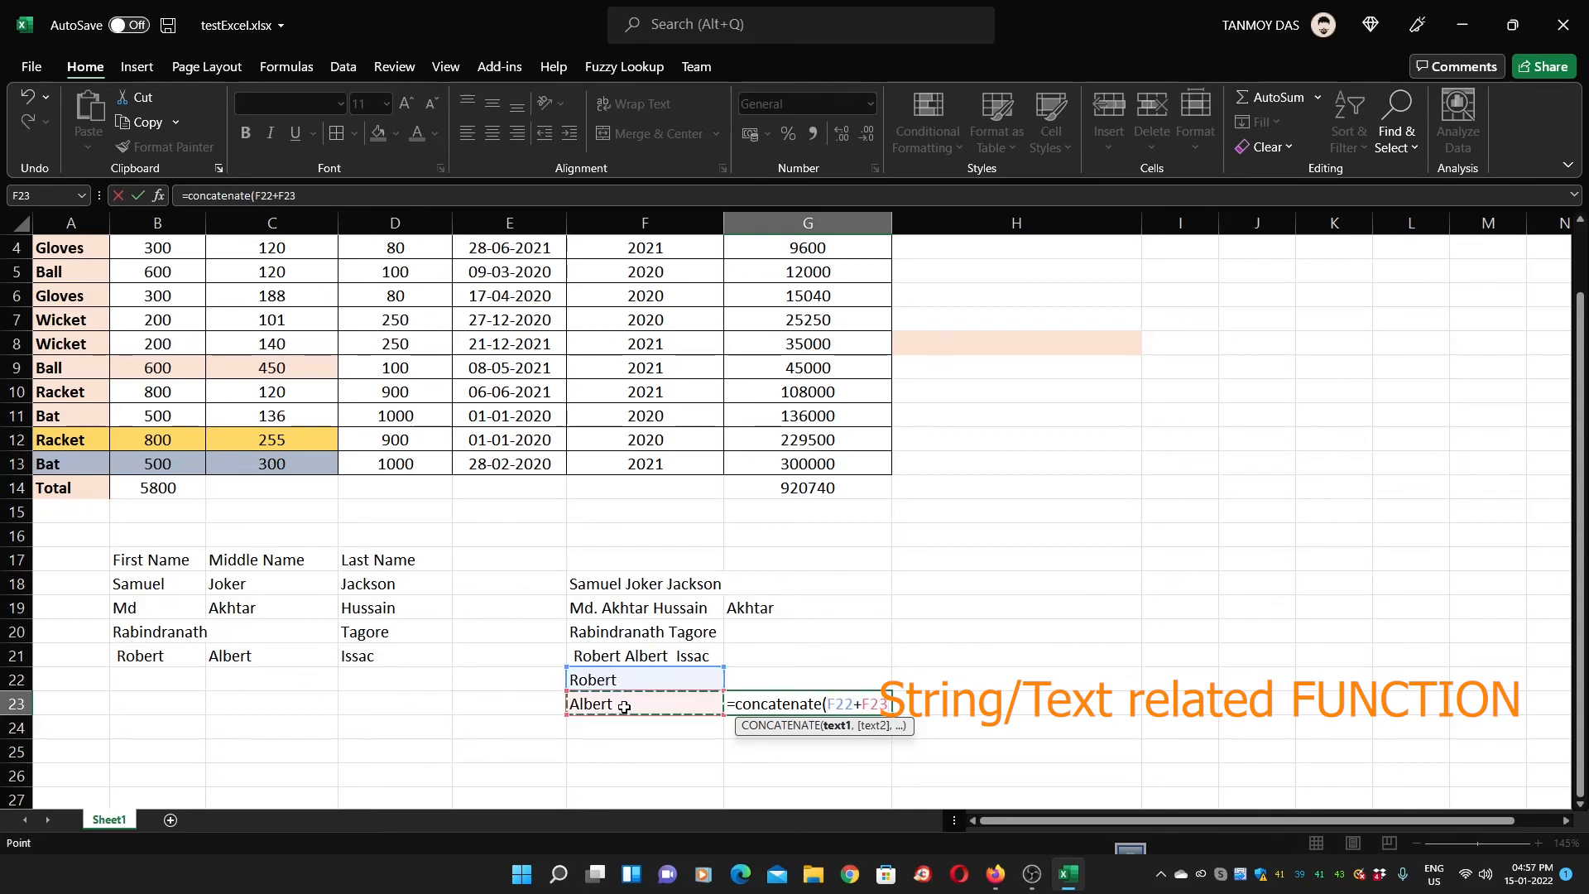
pyautogui.press('BackSpace')
pyautogui.press('BackSpace')
pyautogui.press('BackSpace')
pyautogui.press('BackSpace')
pyautogui.write(',')
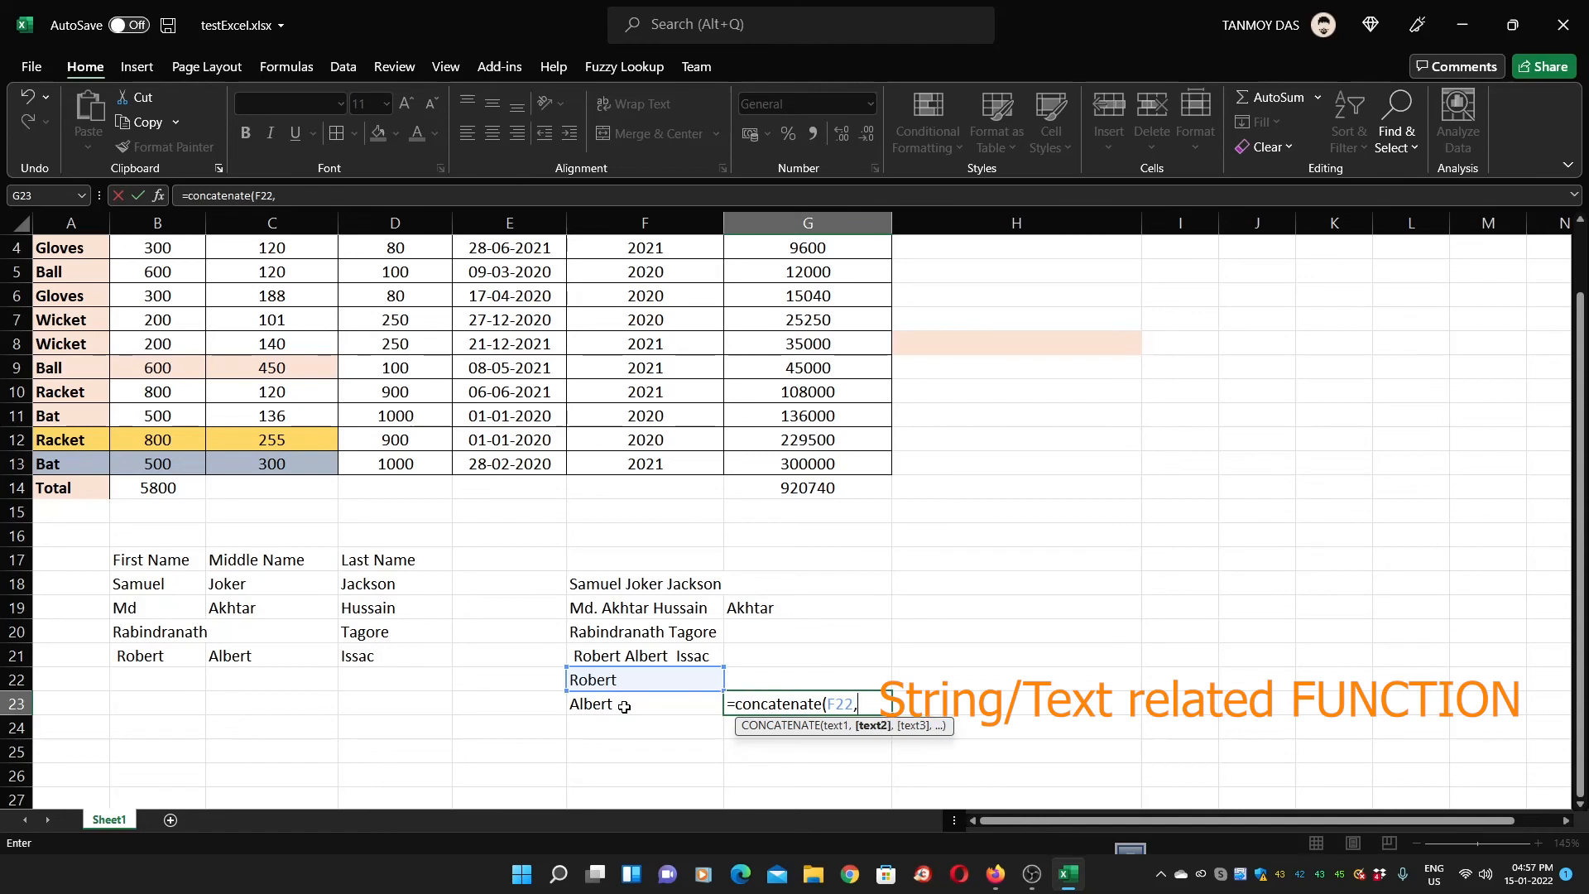
pyautogui.click(624, 705)
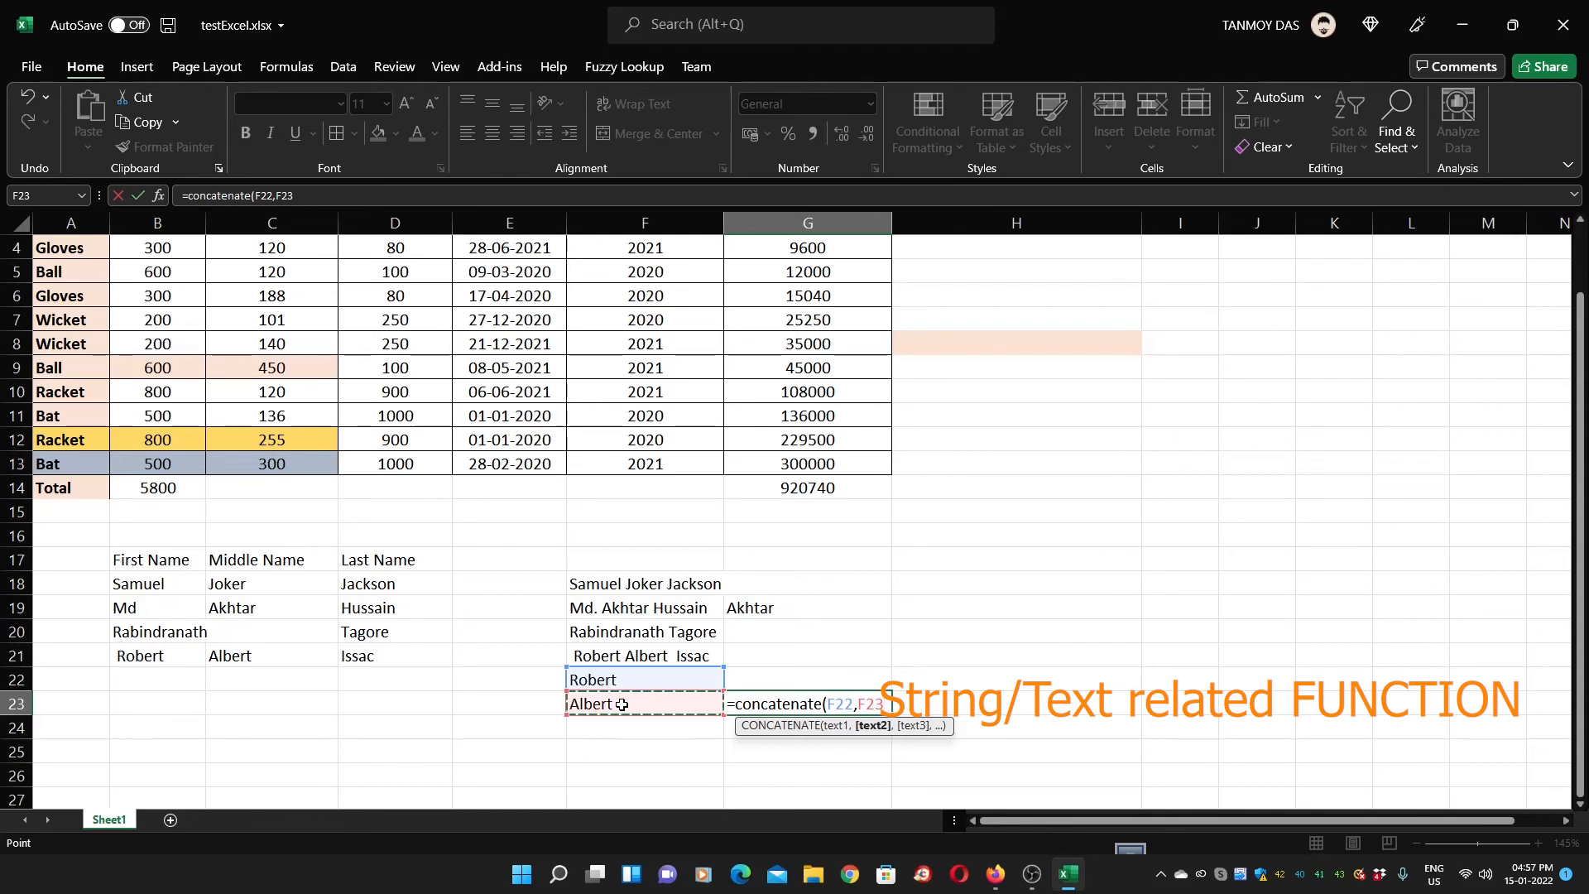
pyautogui.write(')')
pyautogui.press('Return')
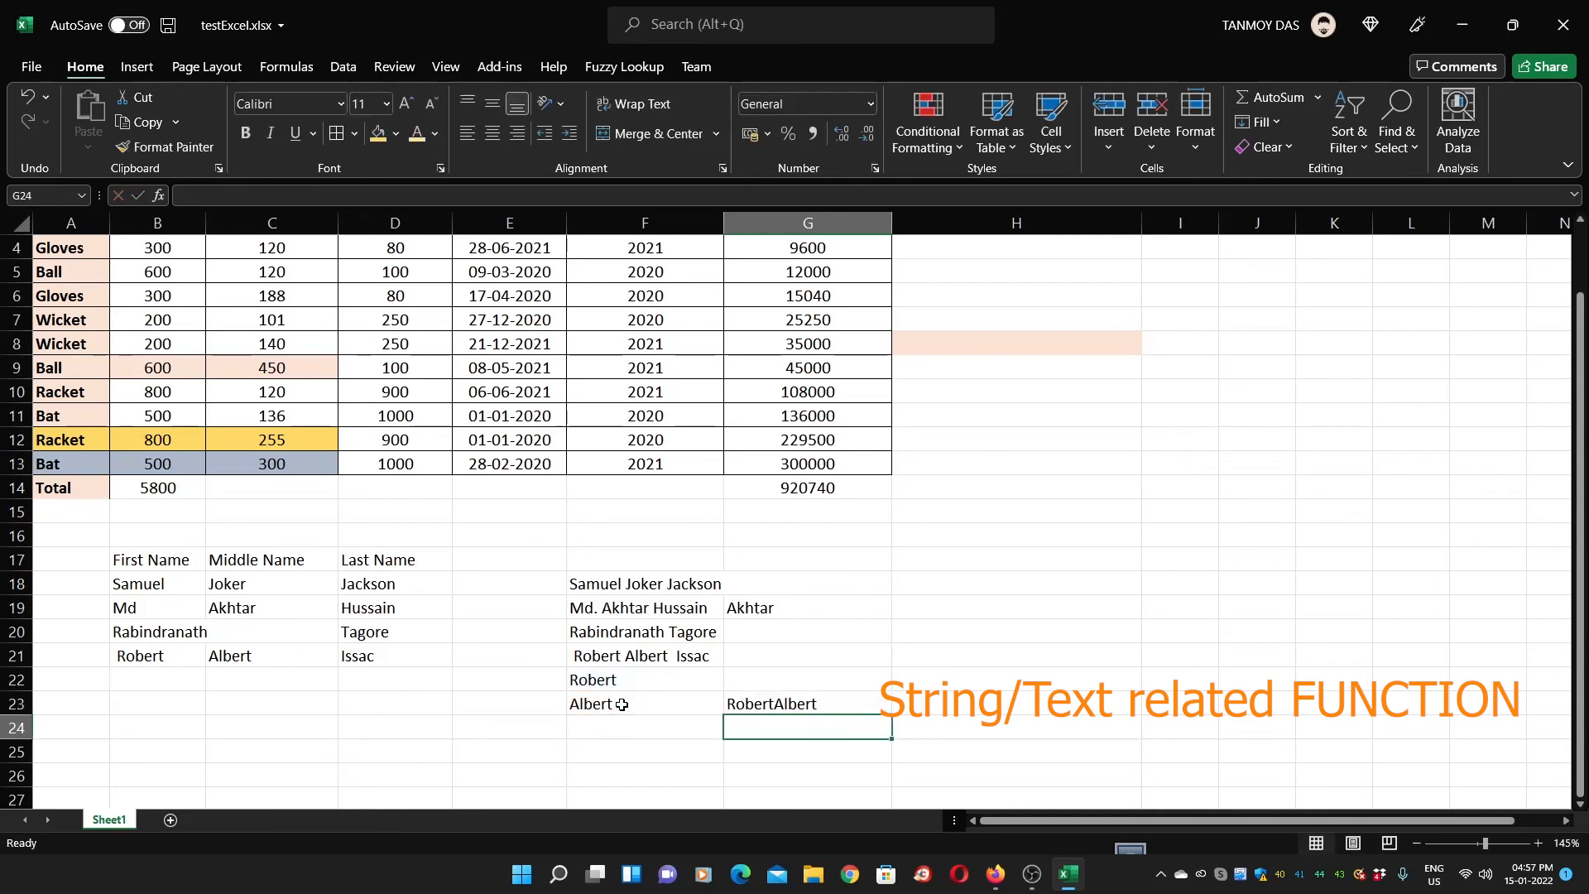
# Review the formula behind RobertAlbert and the TRIM formulas in F22 and F23
pyautogui.click(785, 702)
pyautogui.click(627, 687)
pyautogui.click(615, 706)
pyautogui.click(604, 677)
pyautogui.click(622, 709)
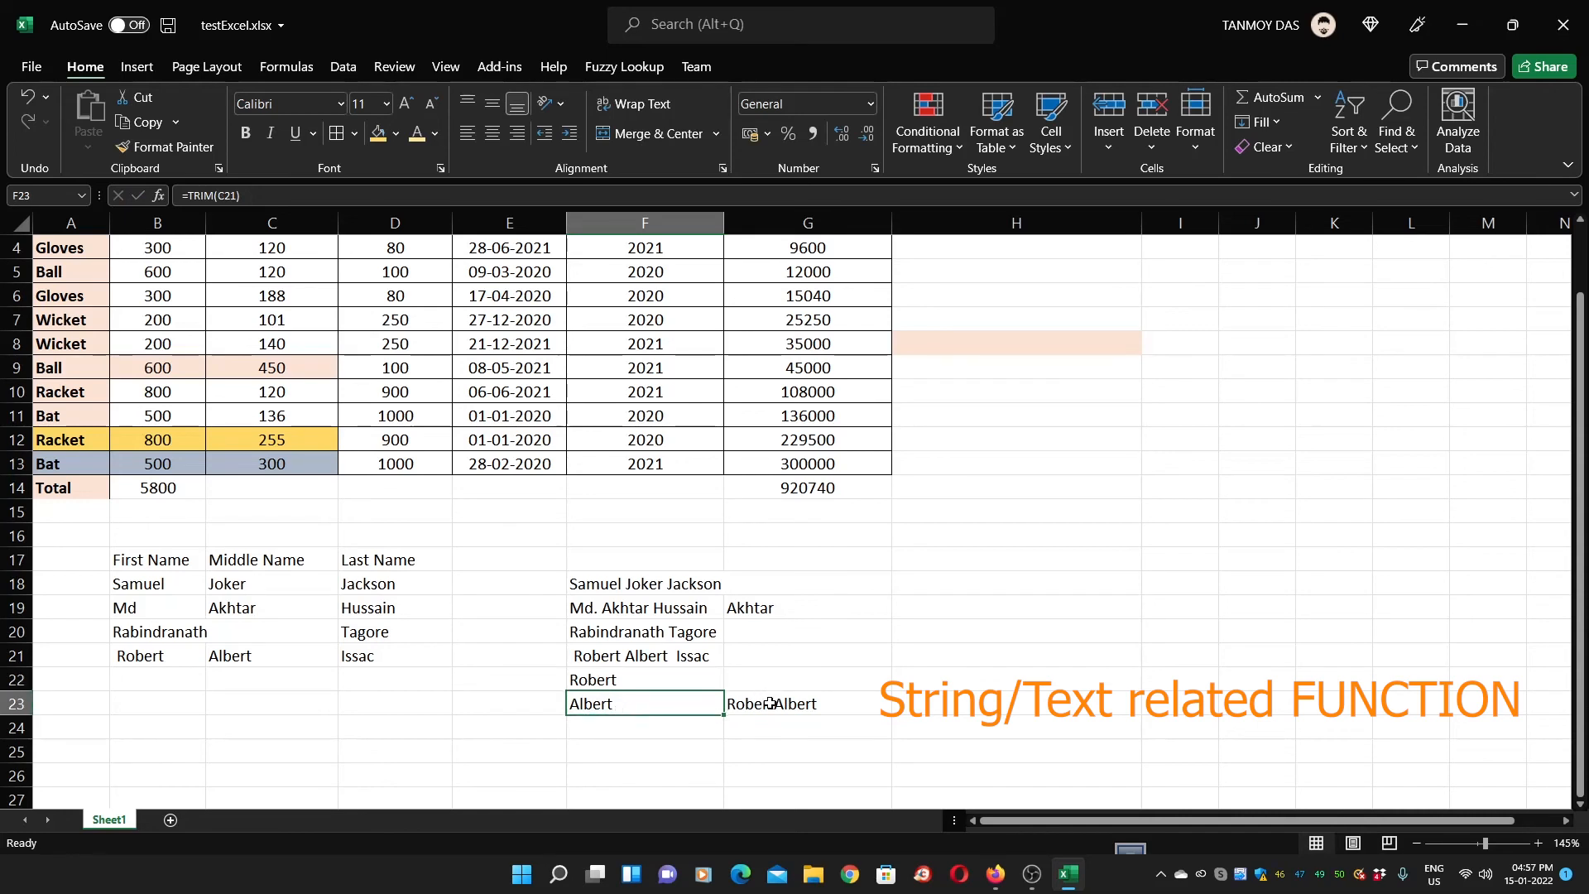
pyautogui.click(438, 711)
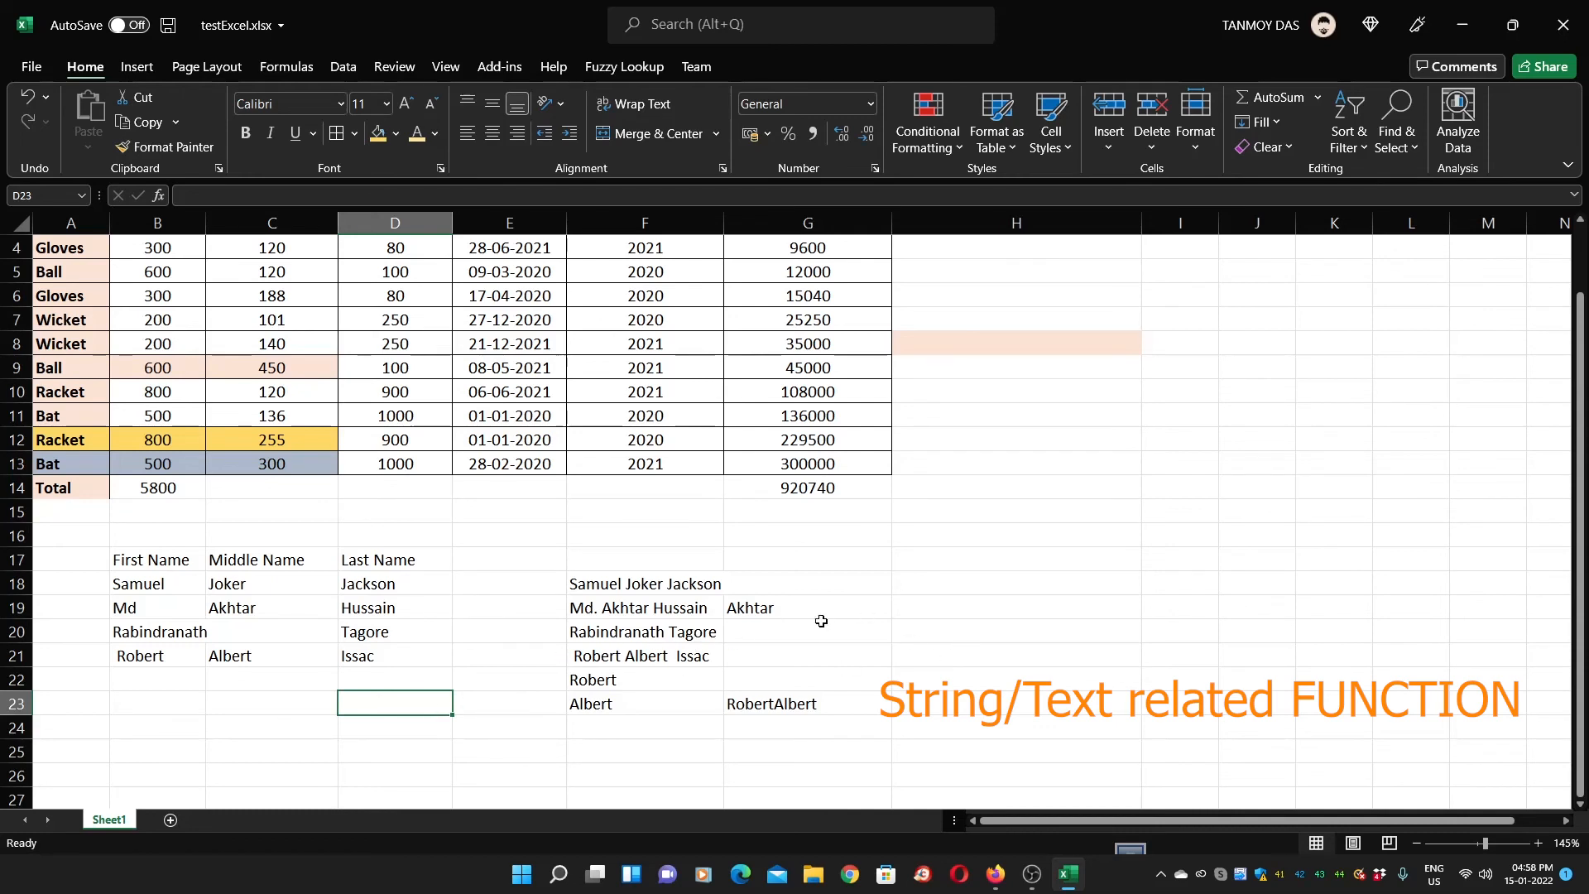
pyautogui.click(915, 634)
# Enter =LEFT(F20,10) in H20 to return Rabindrana
pyautogui.write('=')
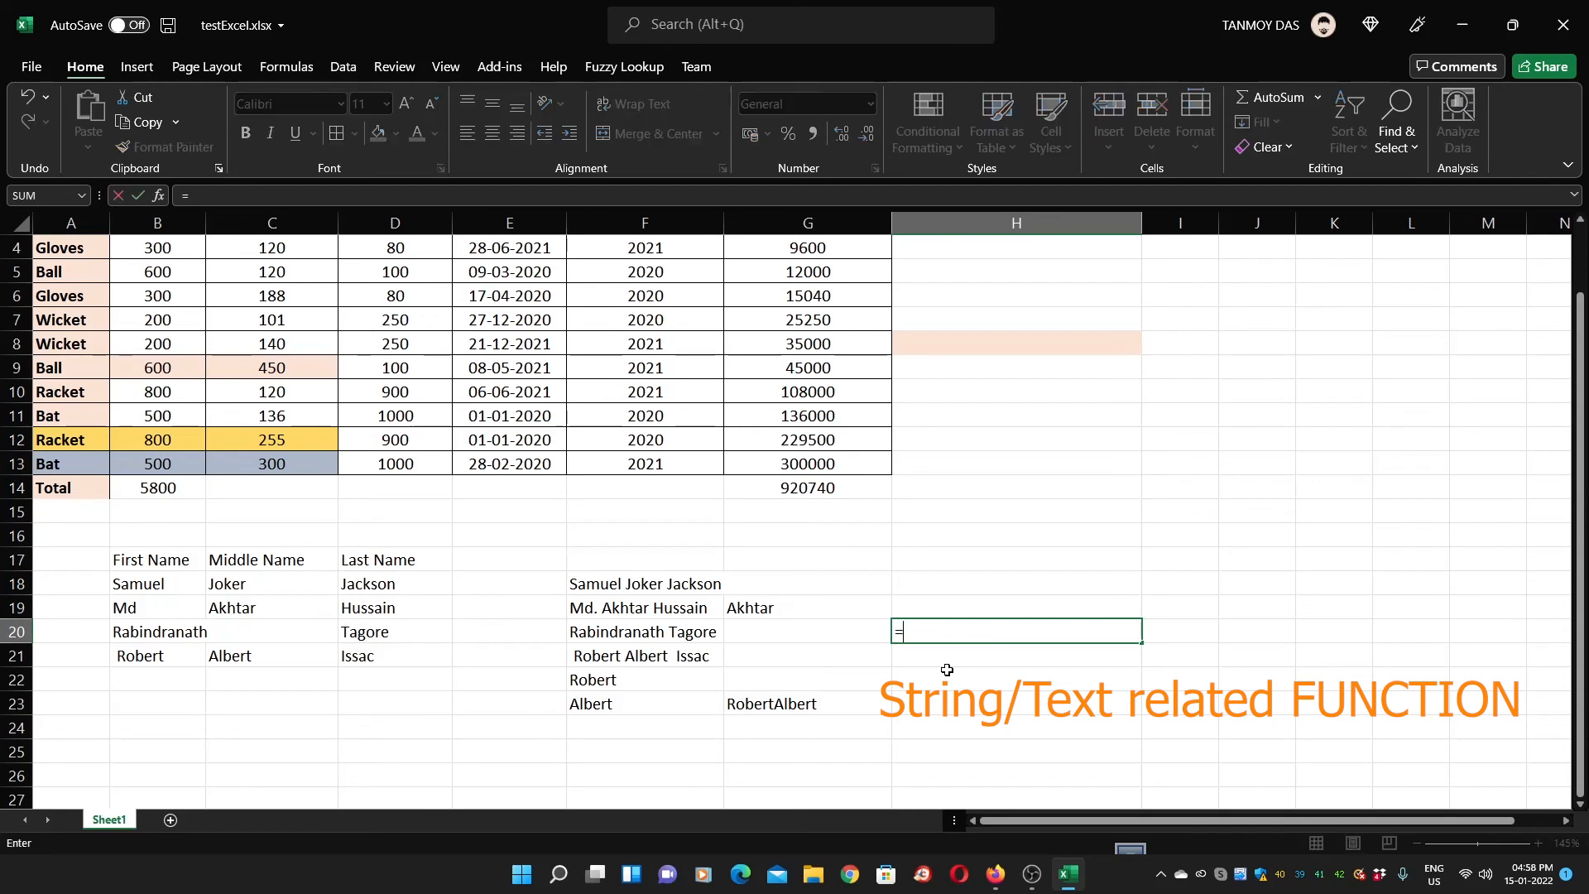
pyautogui.write('LEFT')
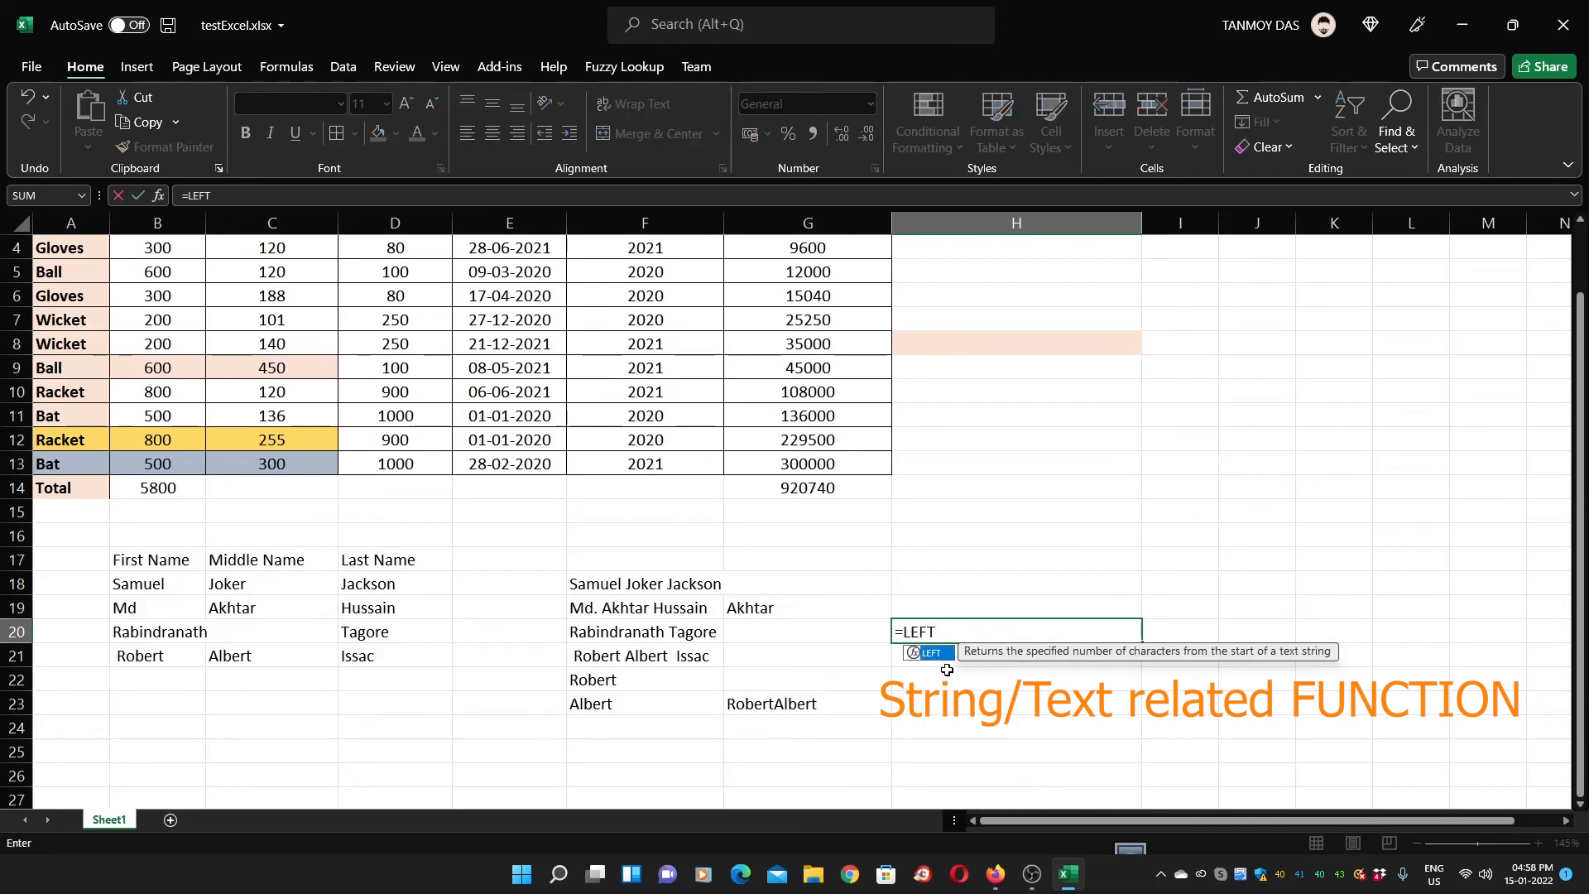
pyautogui.write('(')
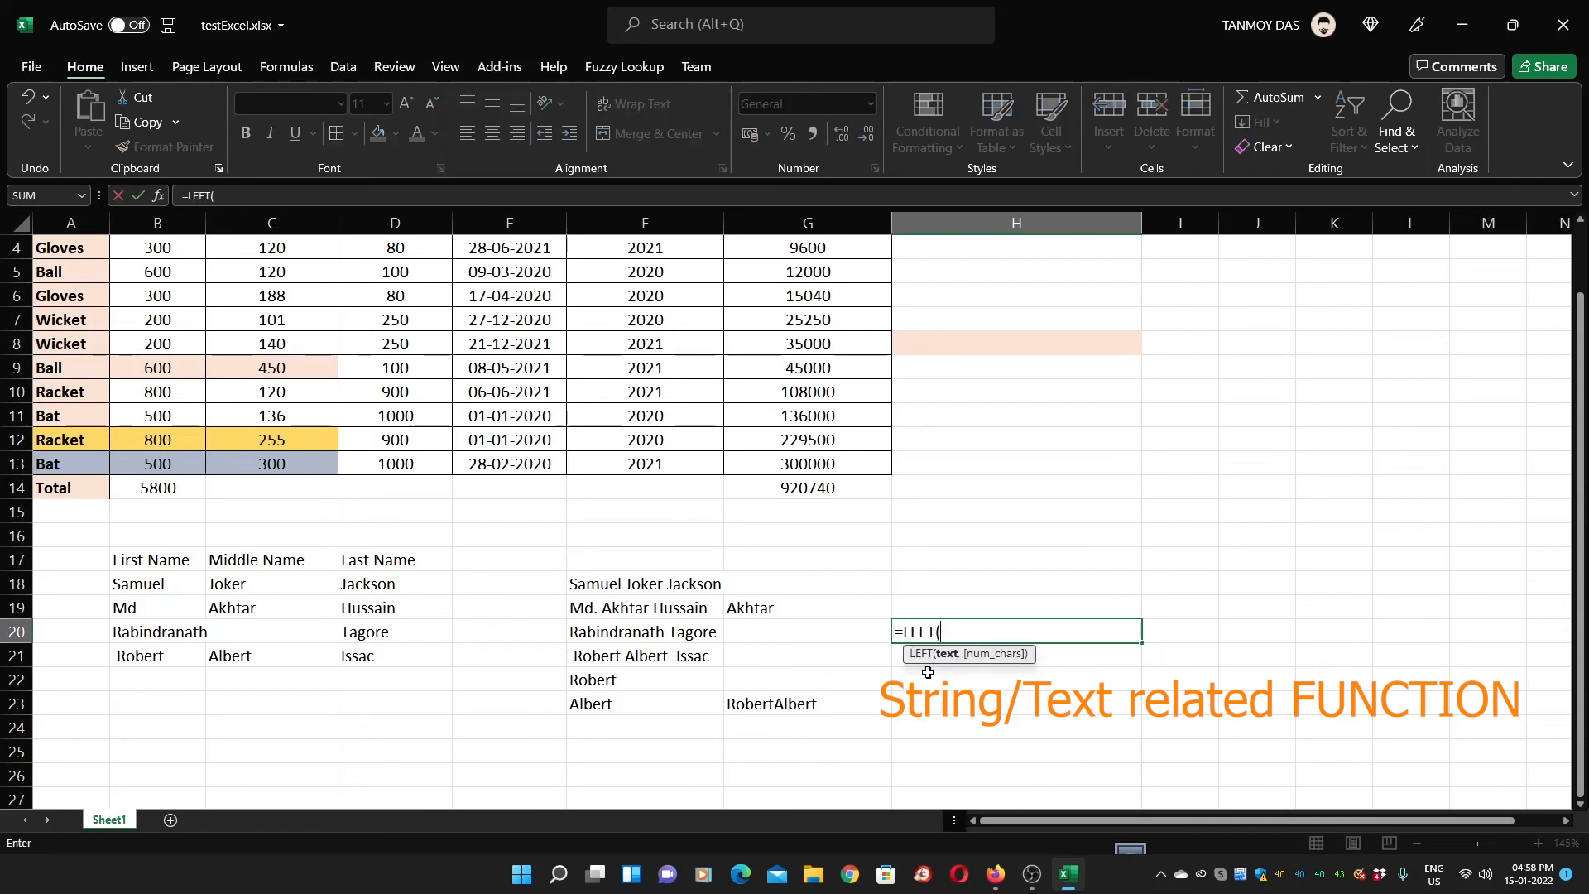
pyautogui.click(666, 634)
pyautogui.write(',')
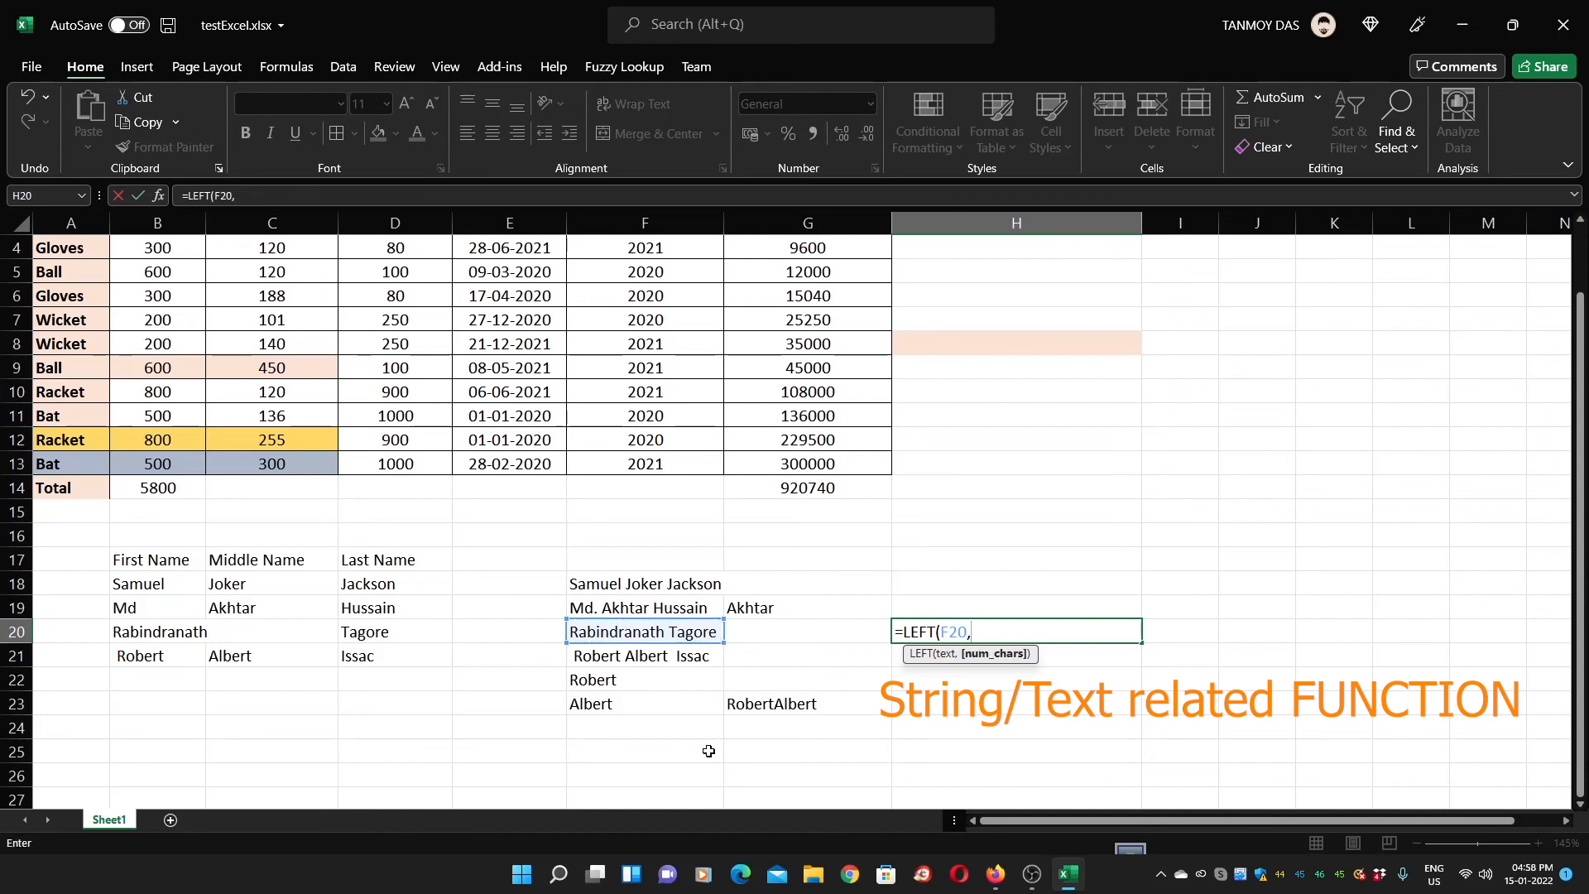
pyautogui.write('10)')
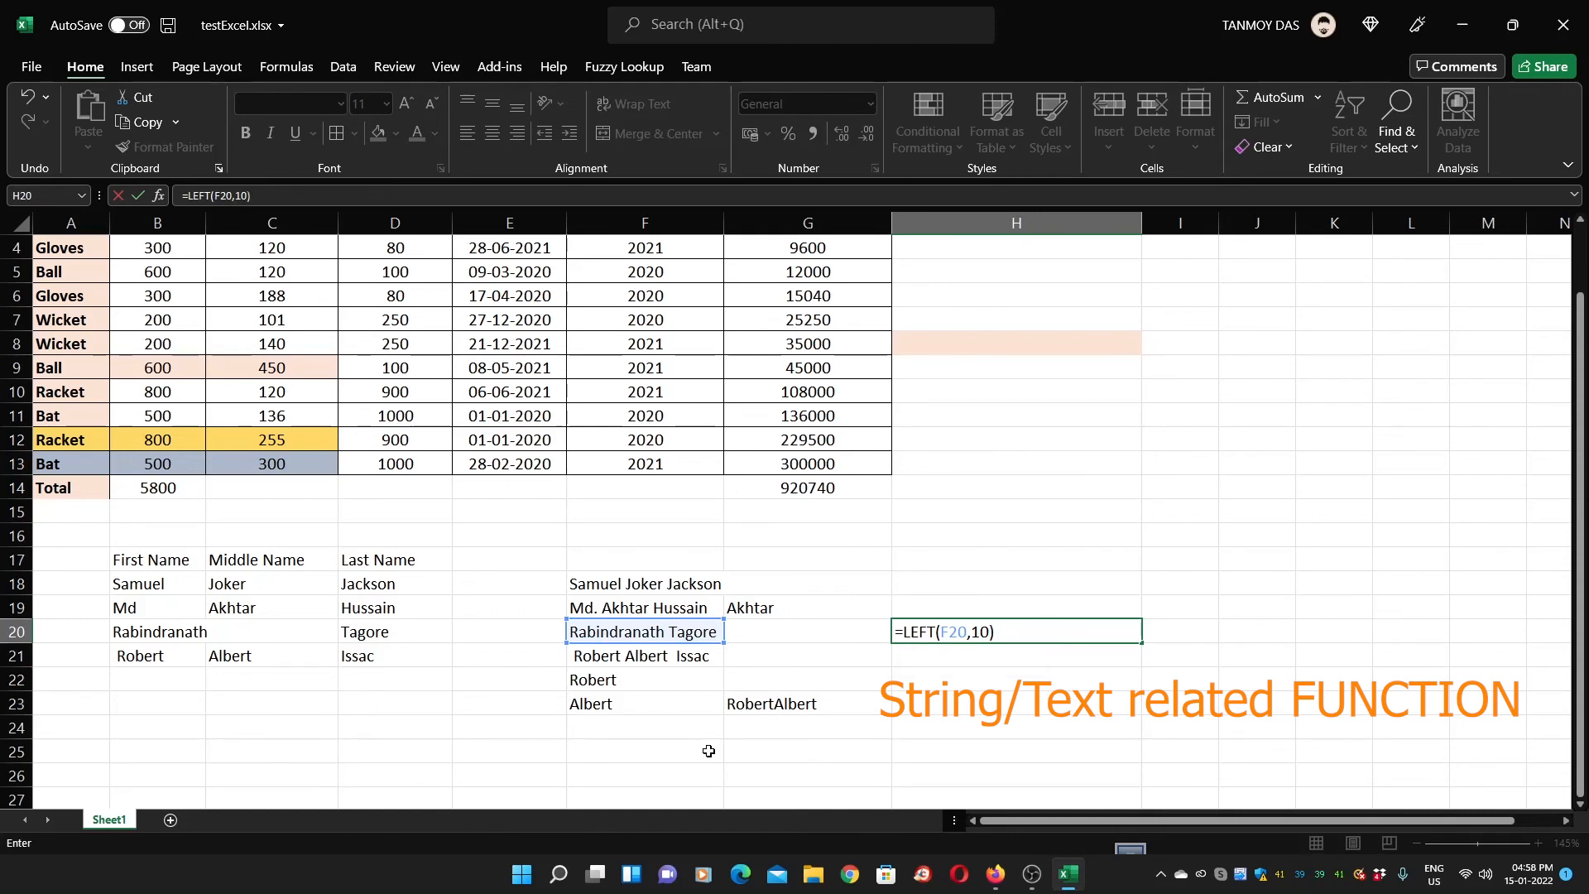
pyautogui.press('Return')
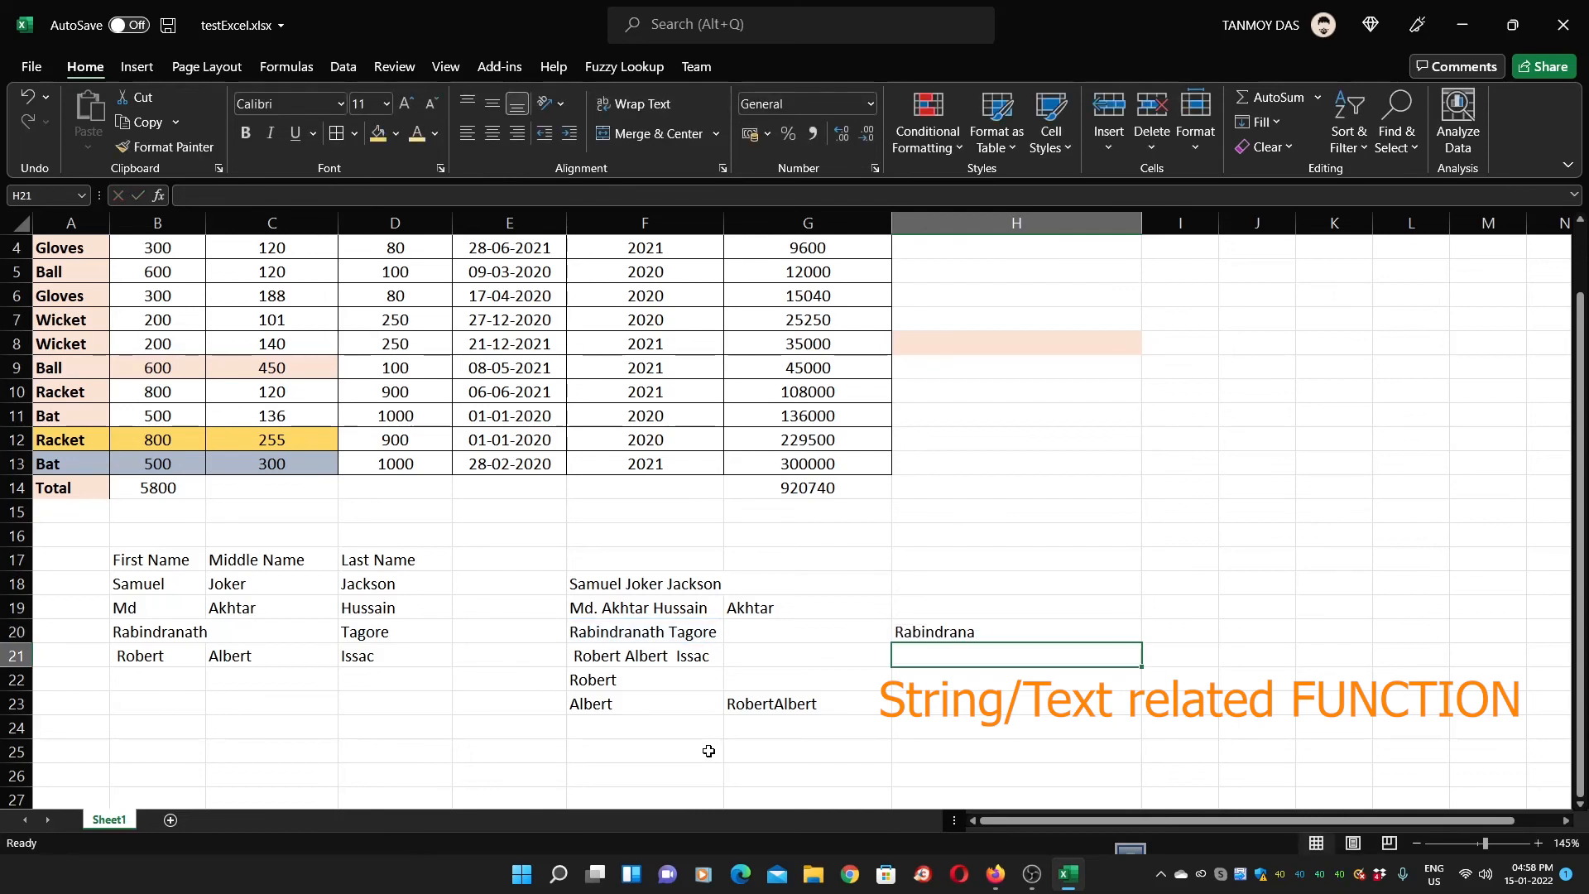
pyautogui.write('=')
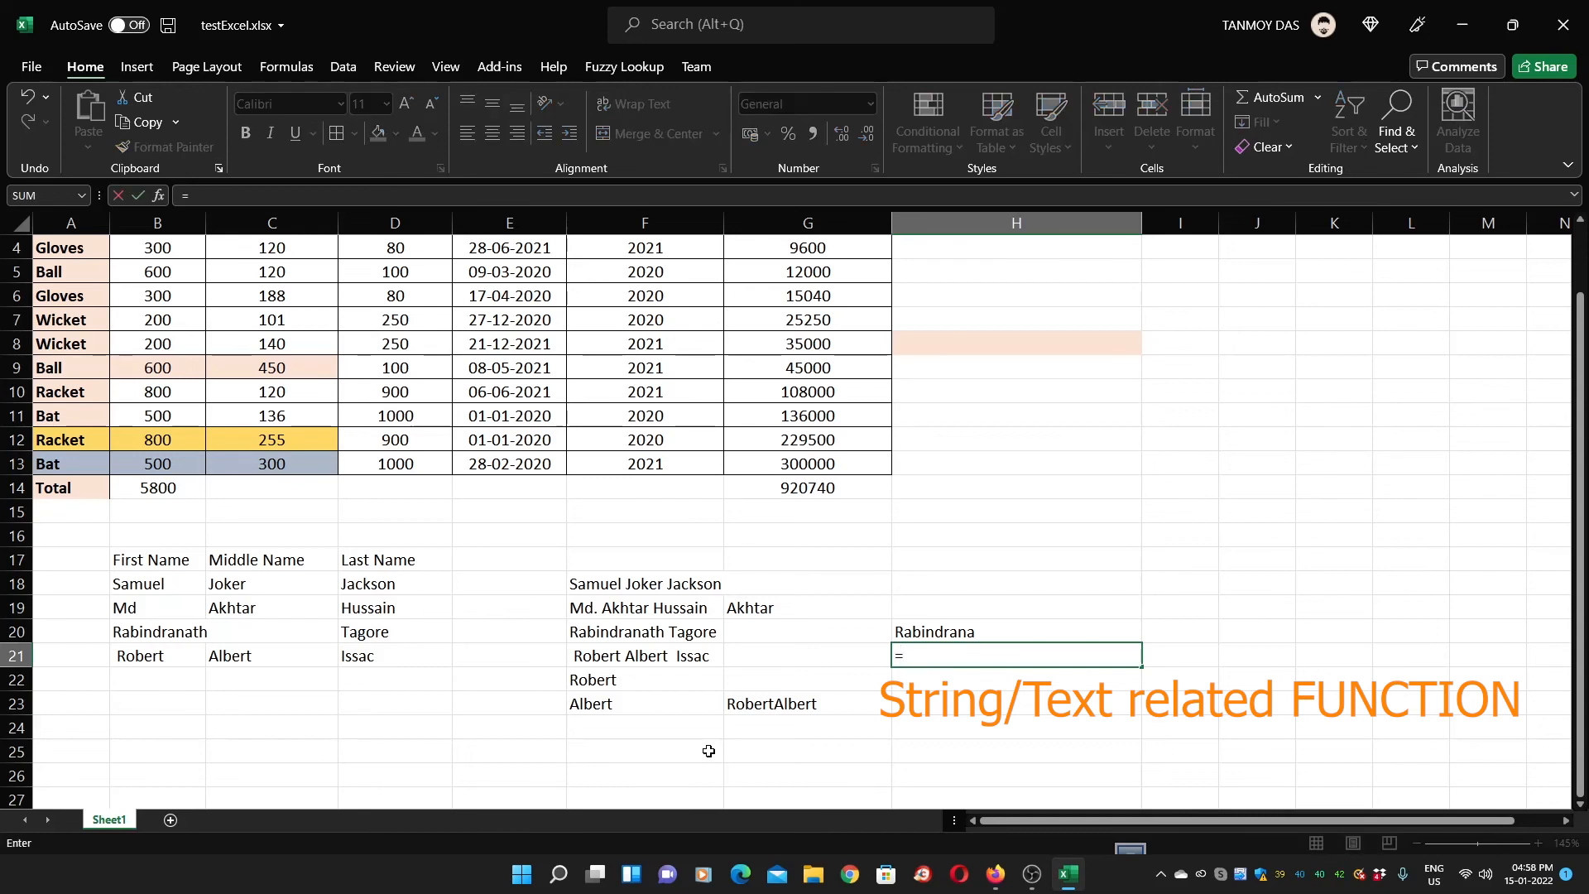
pyautogui.write('RIGHT')
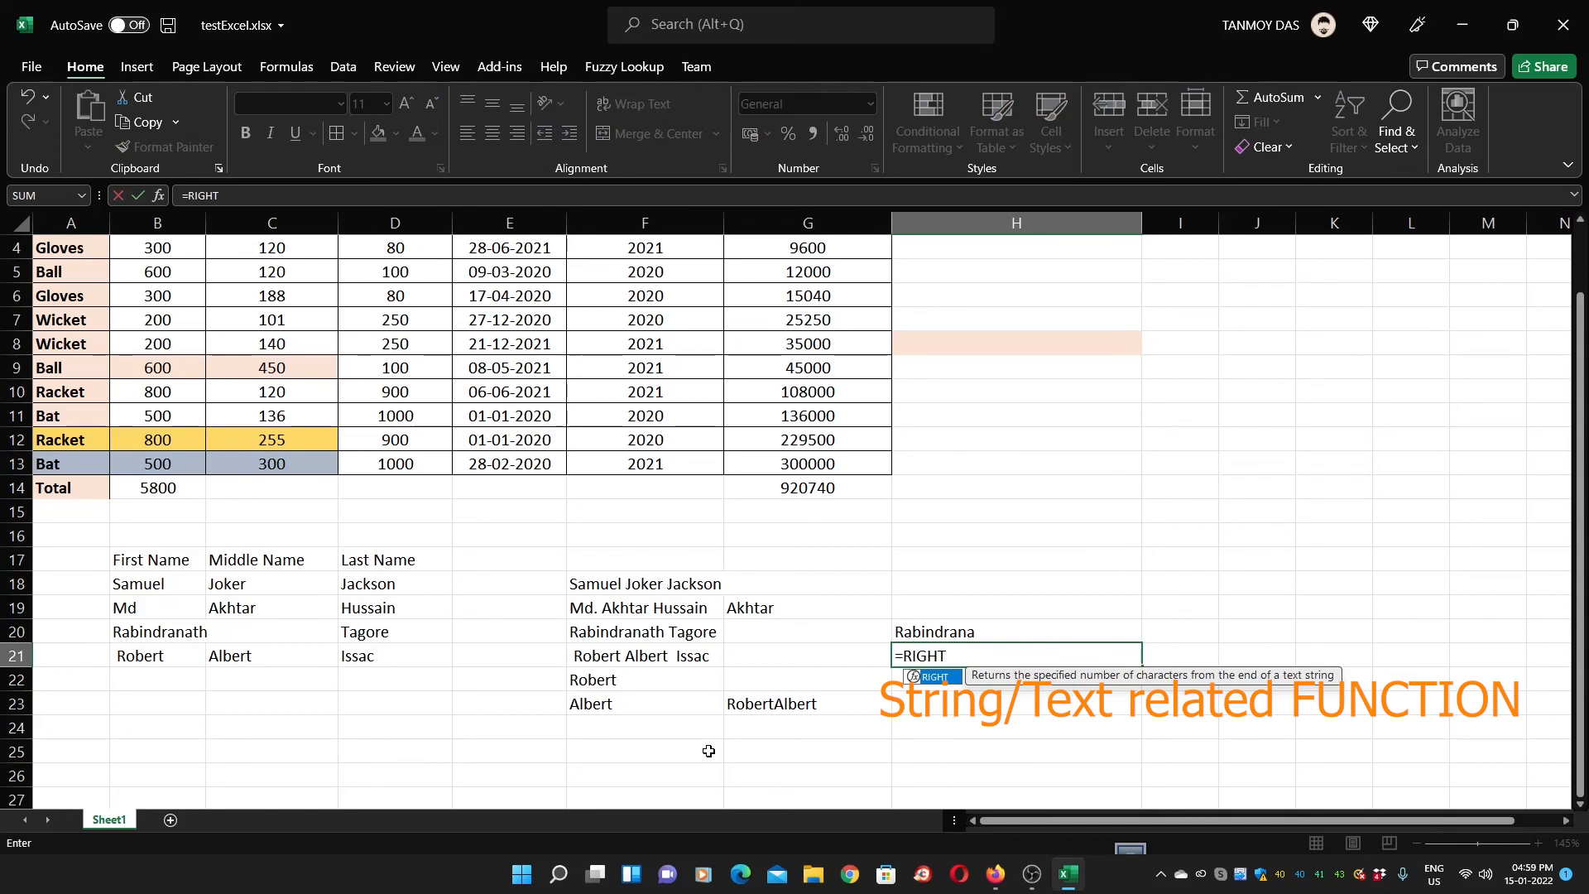
pyautogui.write('(')
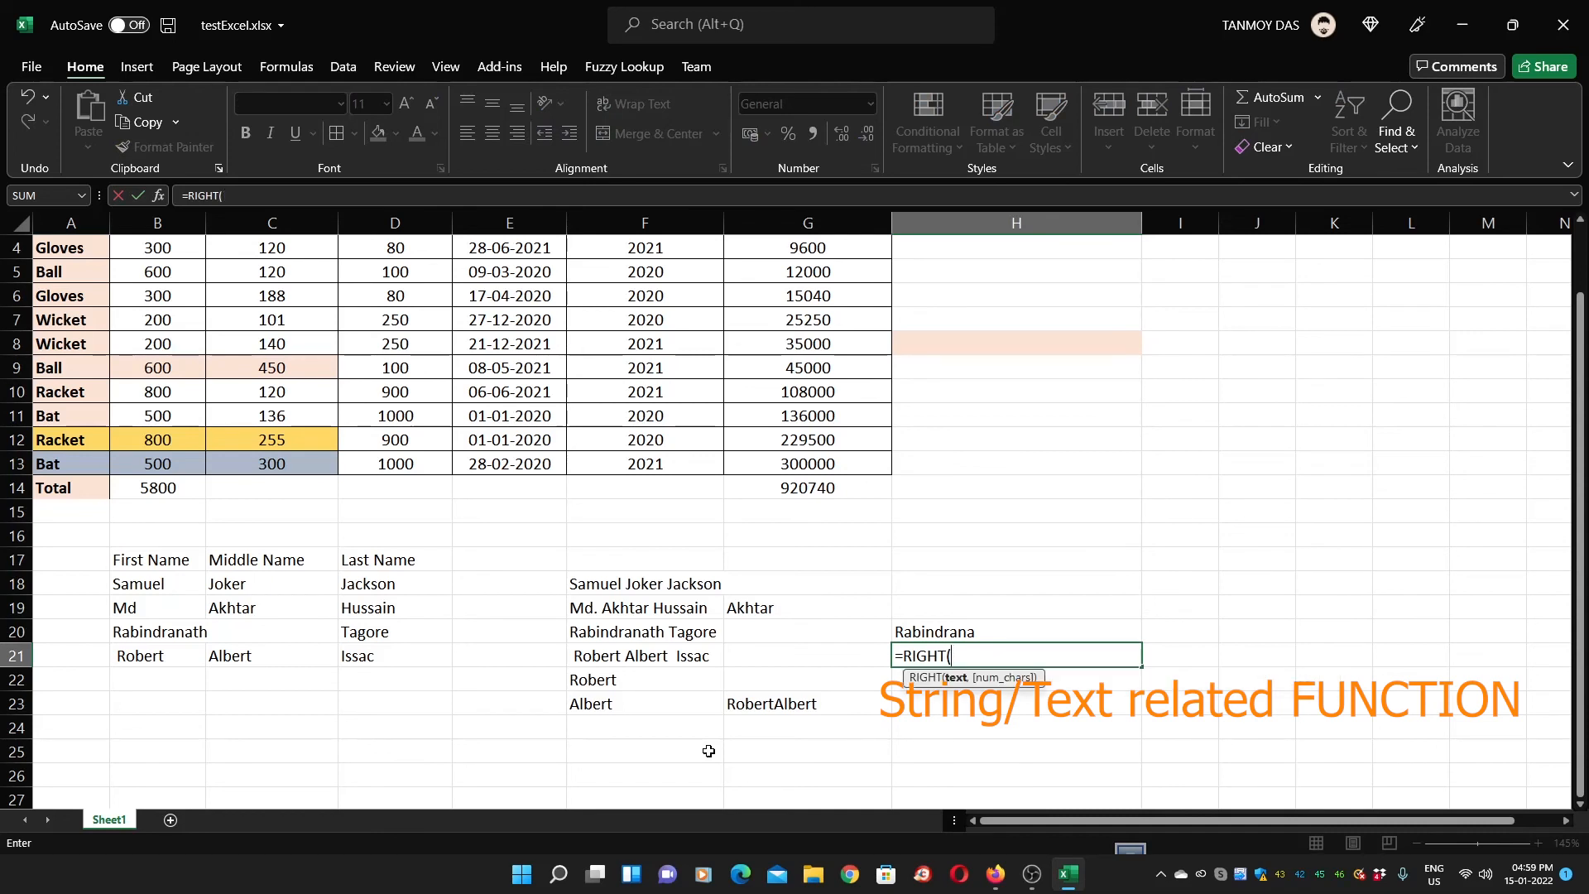
pyautogui.click(634, 657)
pyautogui.write(',')
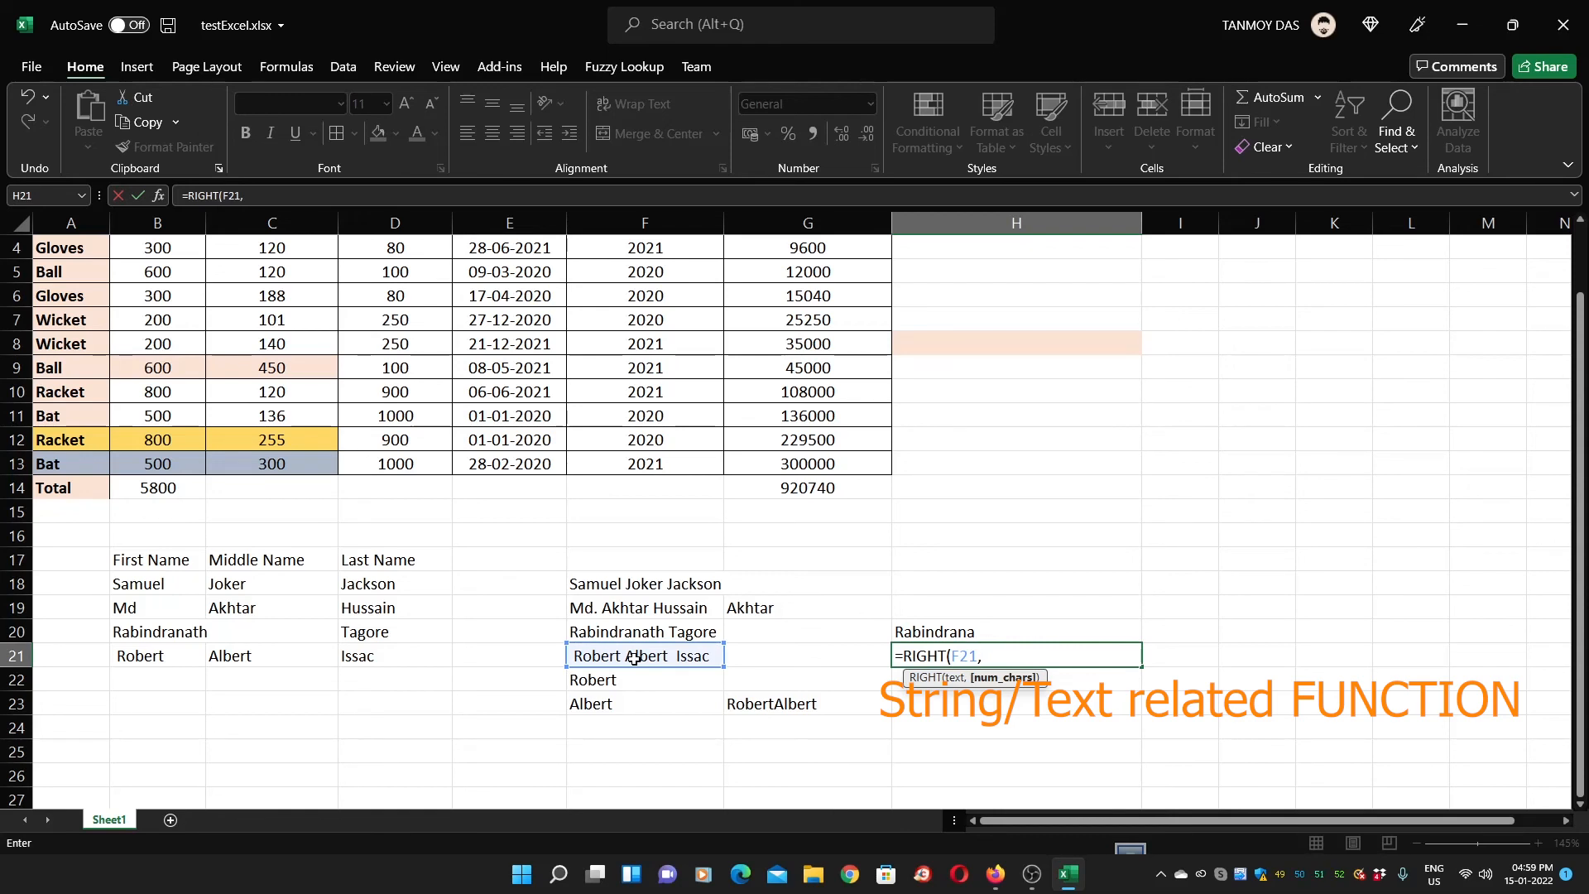
pyautogui.write('5)')
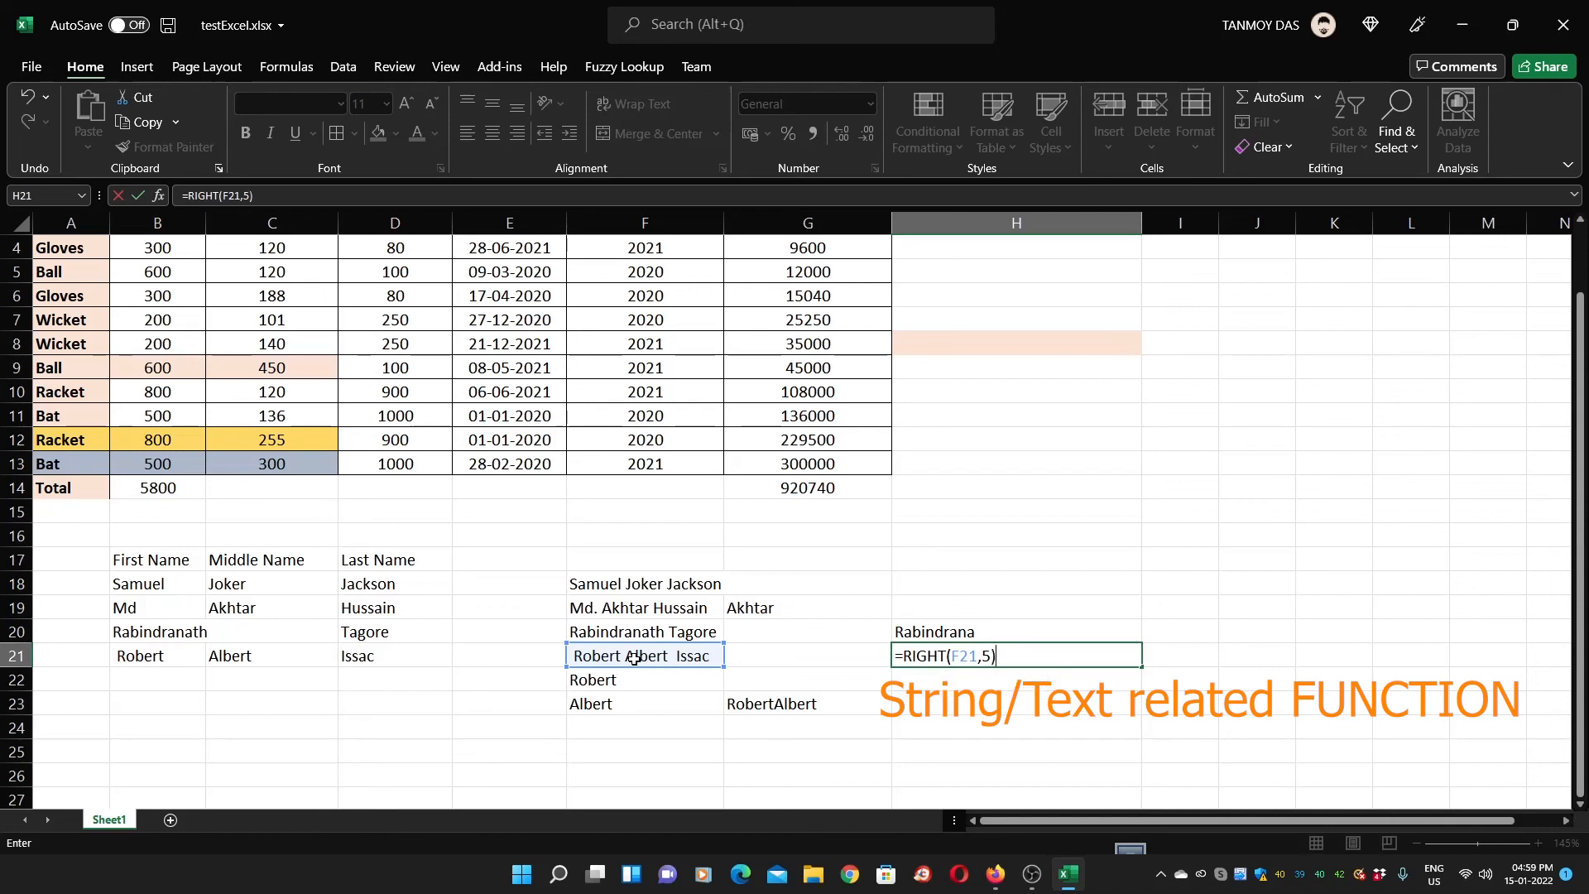
pyautogui.press('Return')
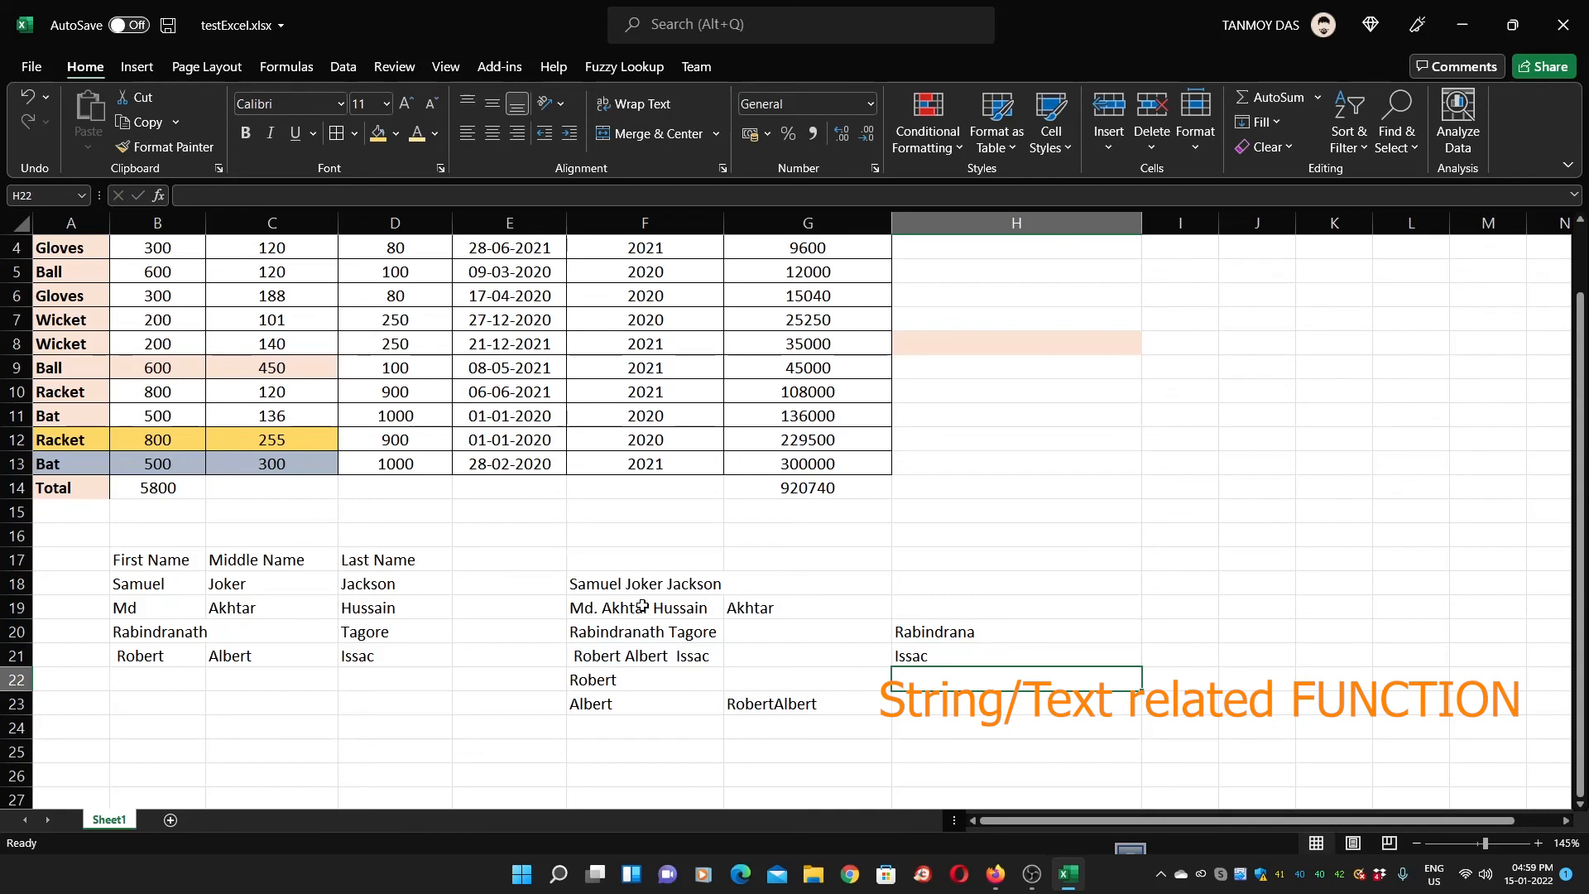
pyautogui.click(641, 584)
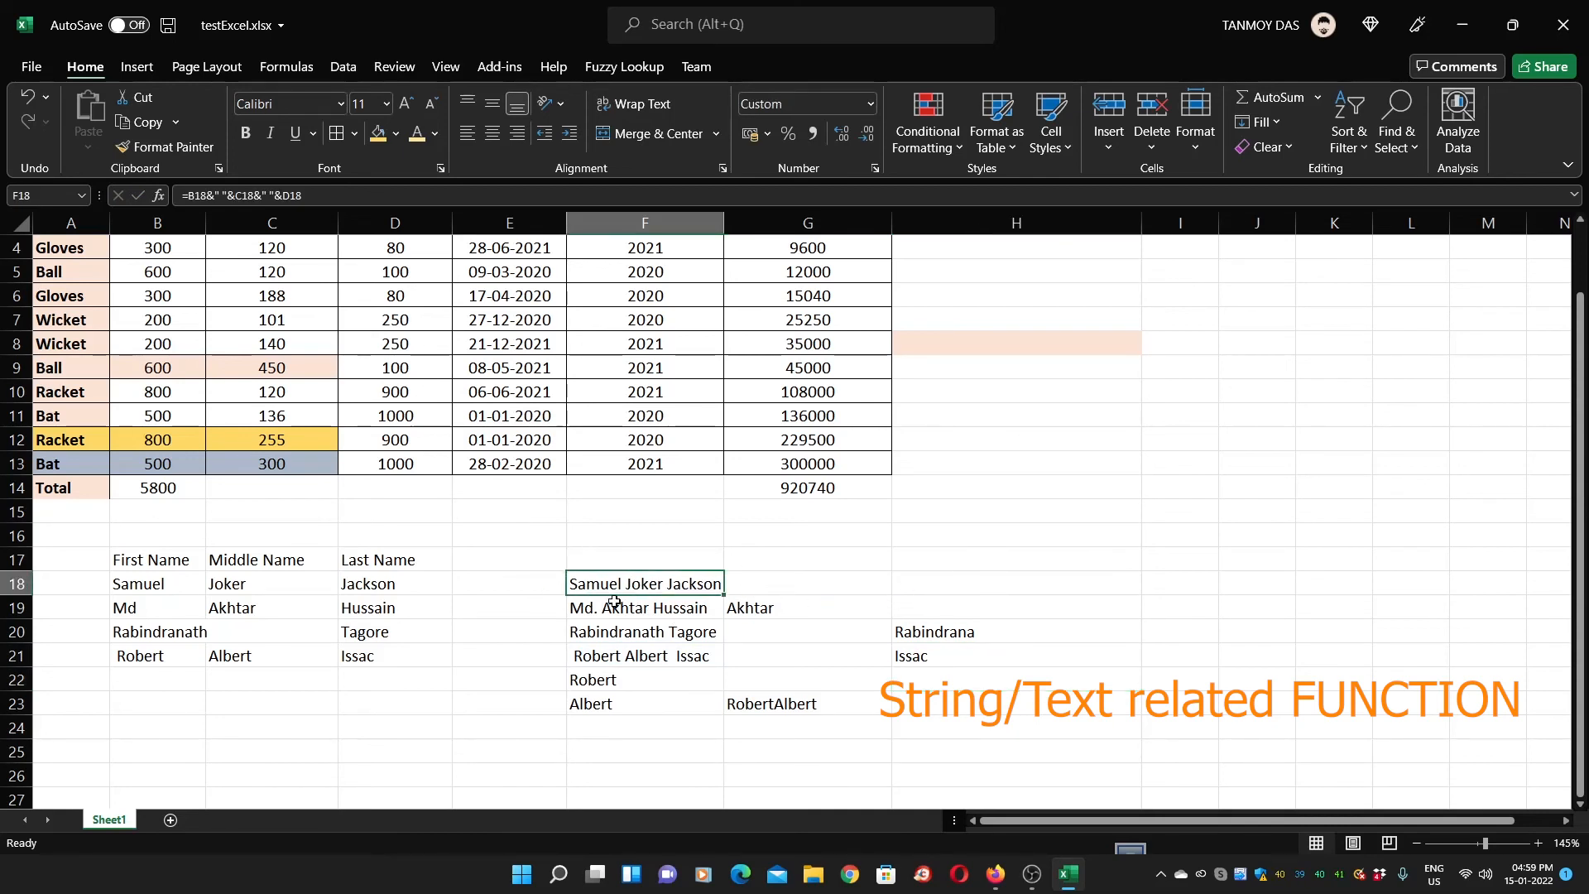
# Enter =LEN(F18) in H18 to count 21 characters in Samuel Joker Jackson
pyautogui.click(960, 584)
pyautogui.write('=')
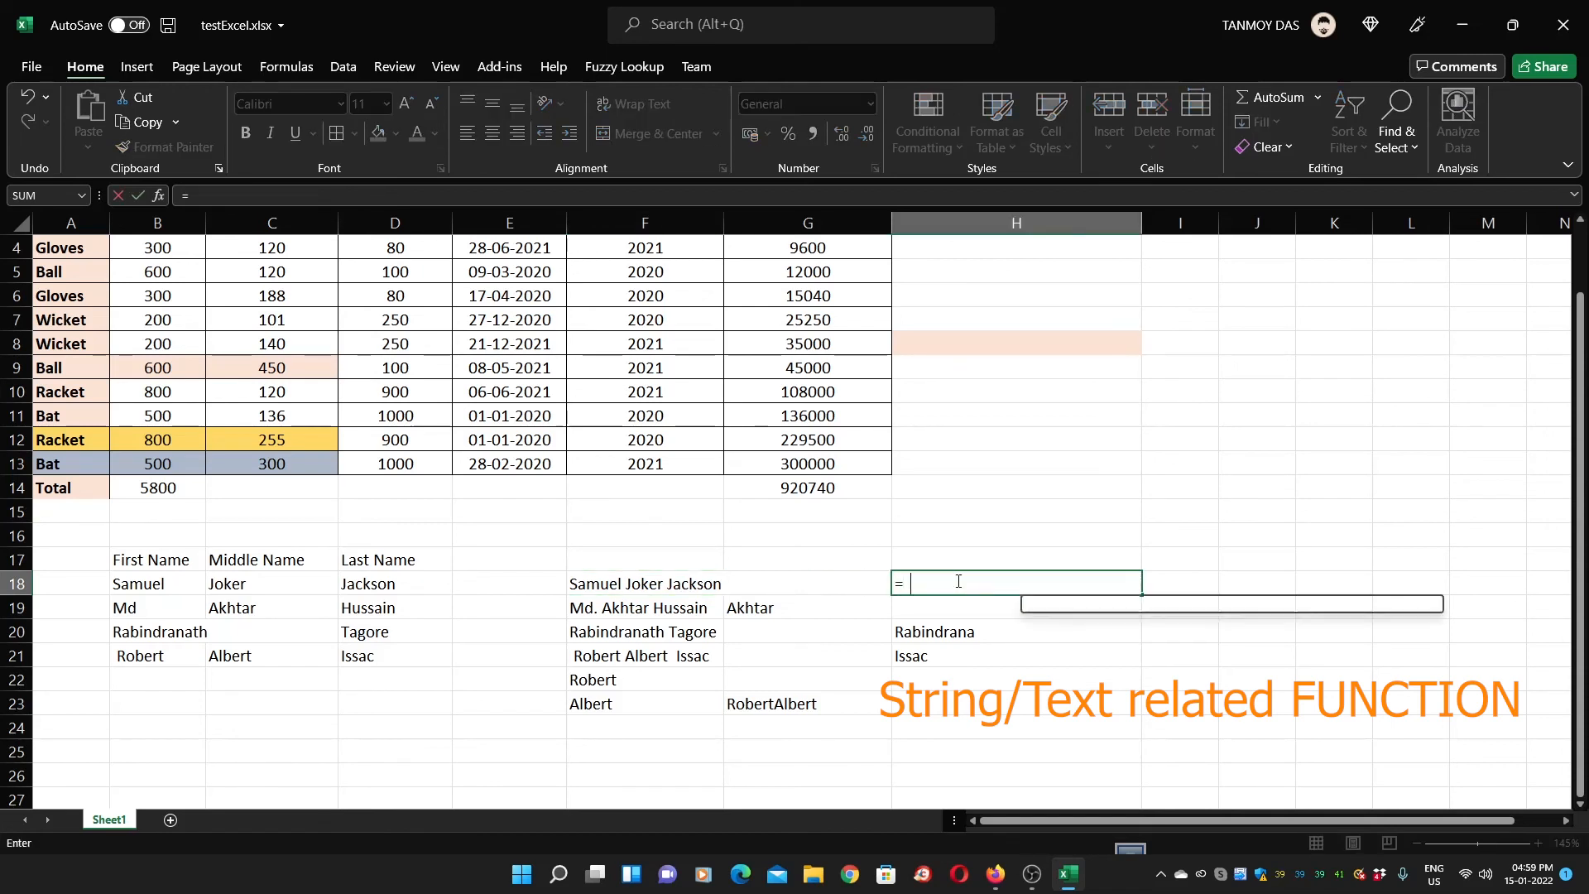
pyautogui.write('LEN(')
pyautogui.press('Left')
pyautogui.press('Left')
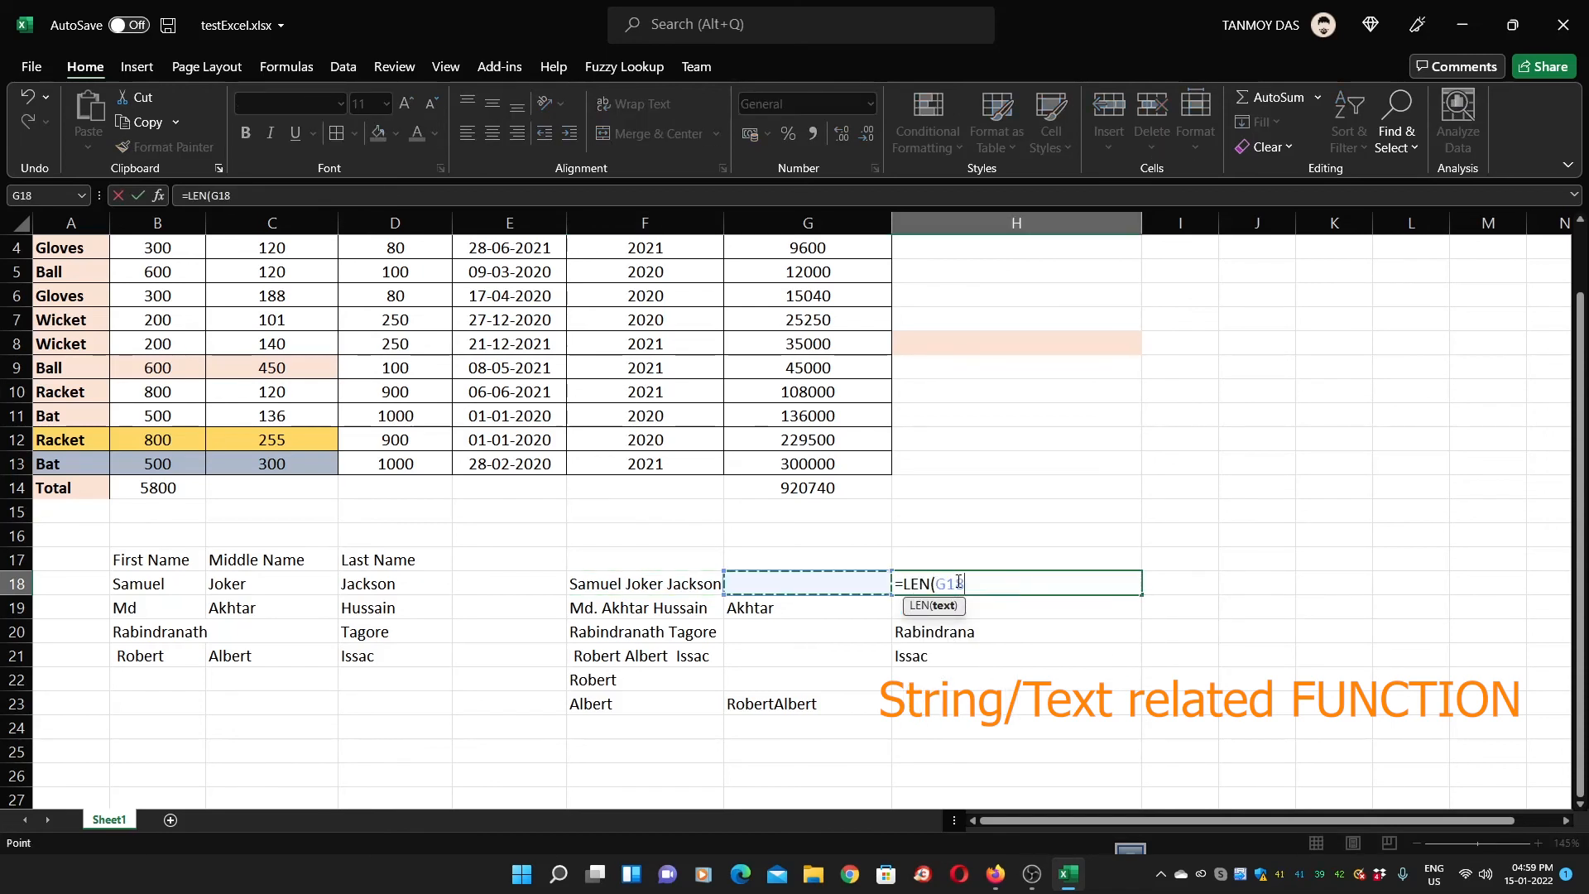
pyautogui.write(')')
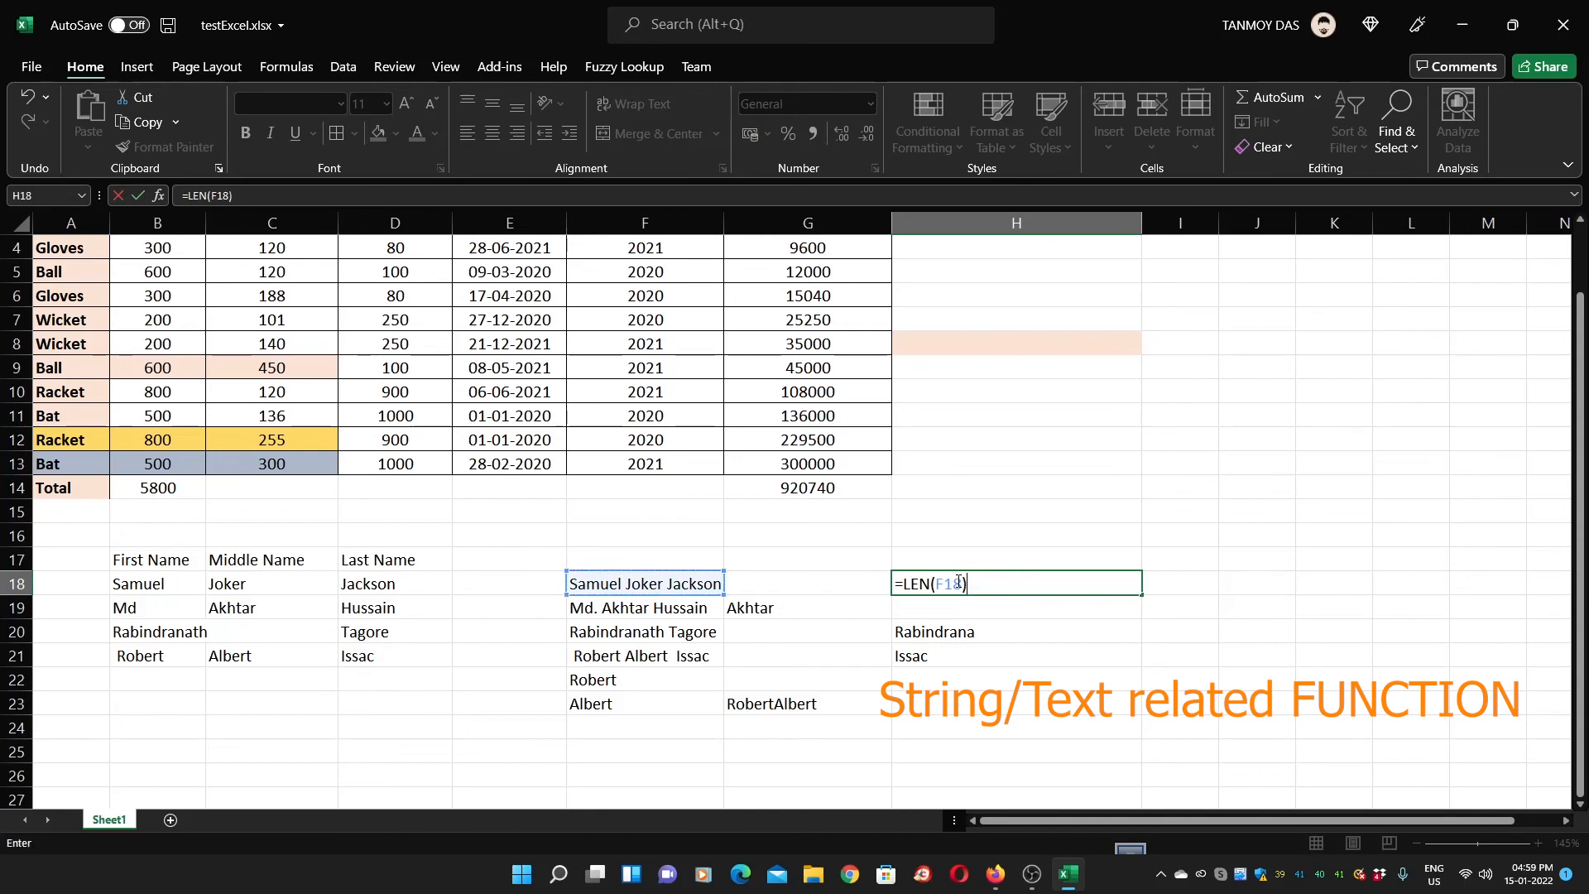
pyautogui.press('Return')
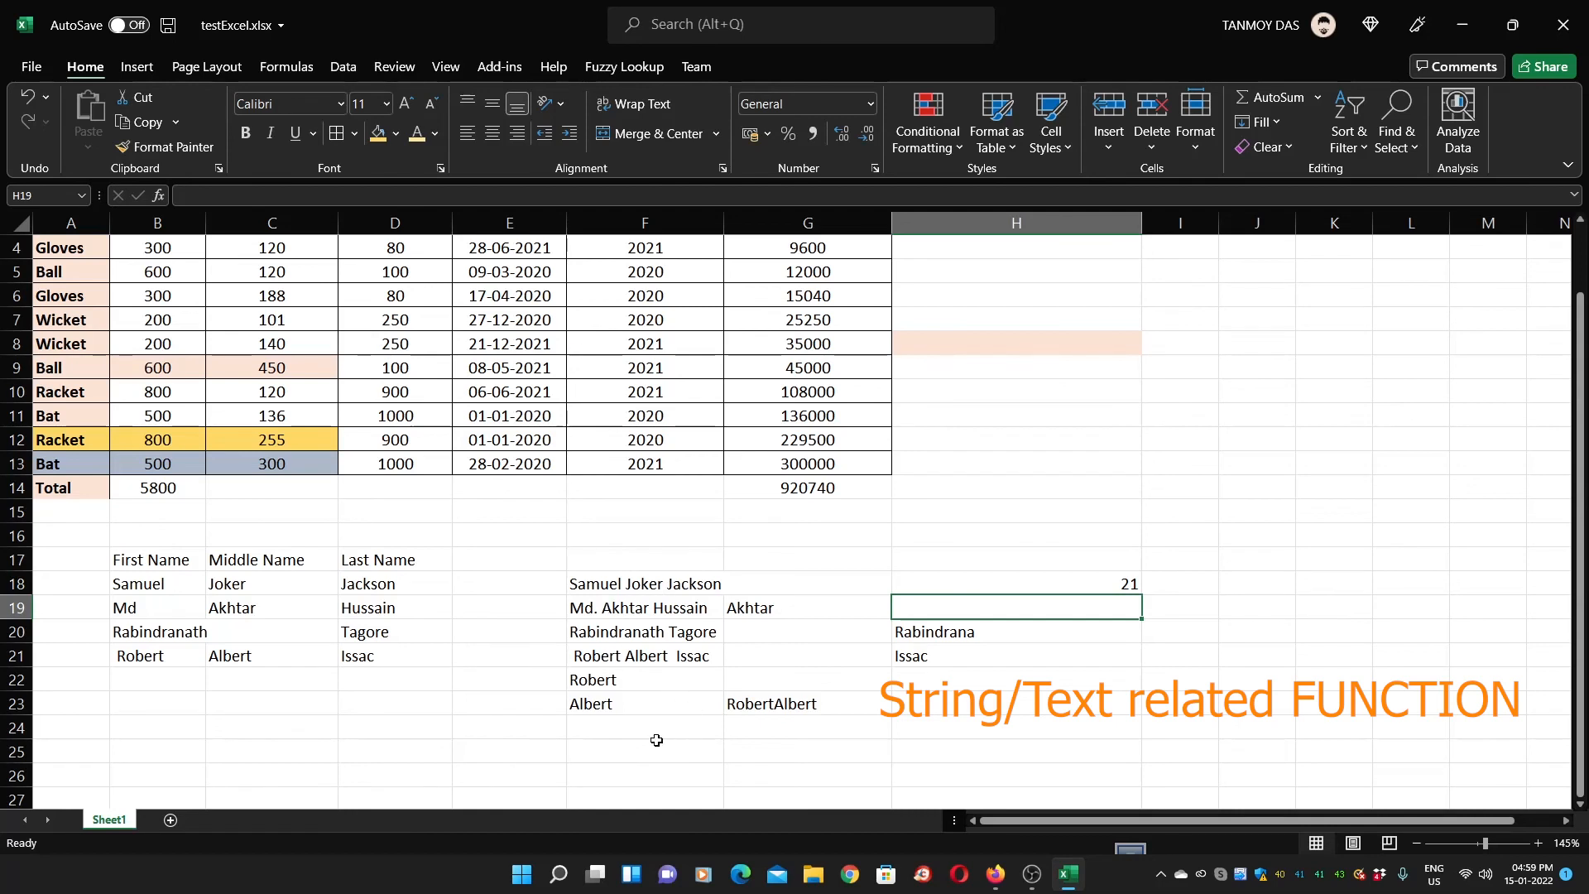
pyautogui.click(656, 640)
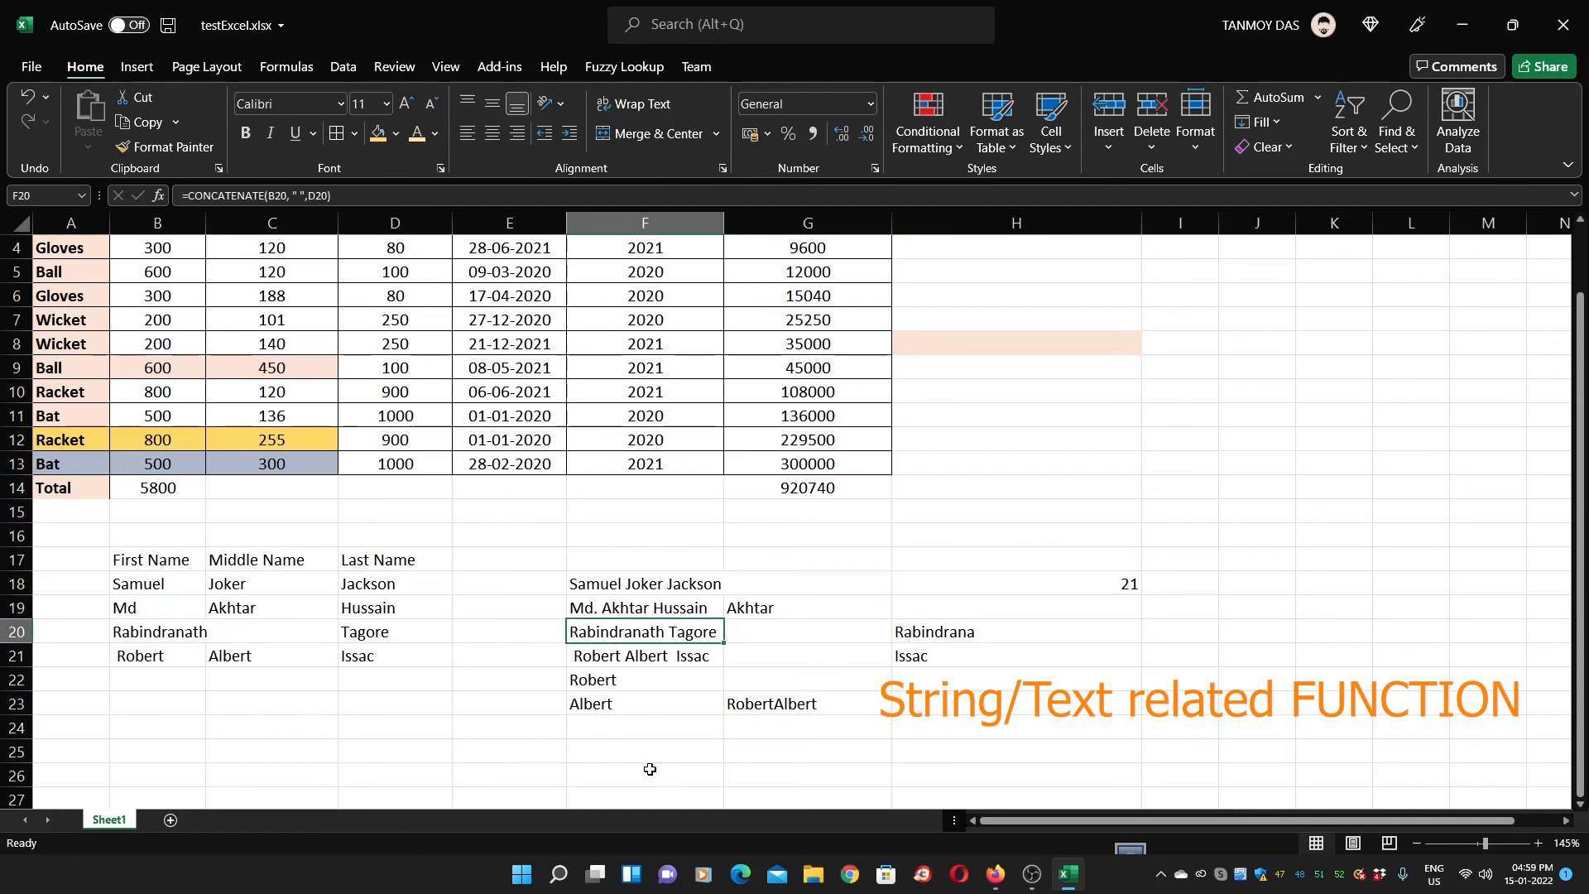
pyautogui.click(960, 607)
# Enter =FIND(G19,F19,1) in H19, returning 5 as Akhtar's starting position
pyautogui.press('Left')
pyautogui.press('Left')
pyautogui.click(959, 606)
pyautogui.write('=')
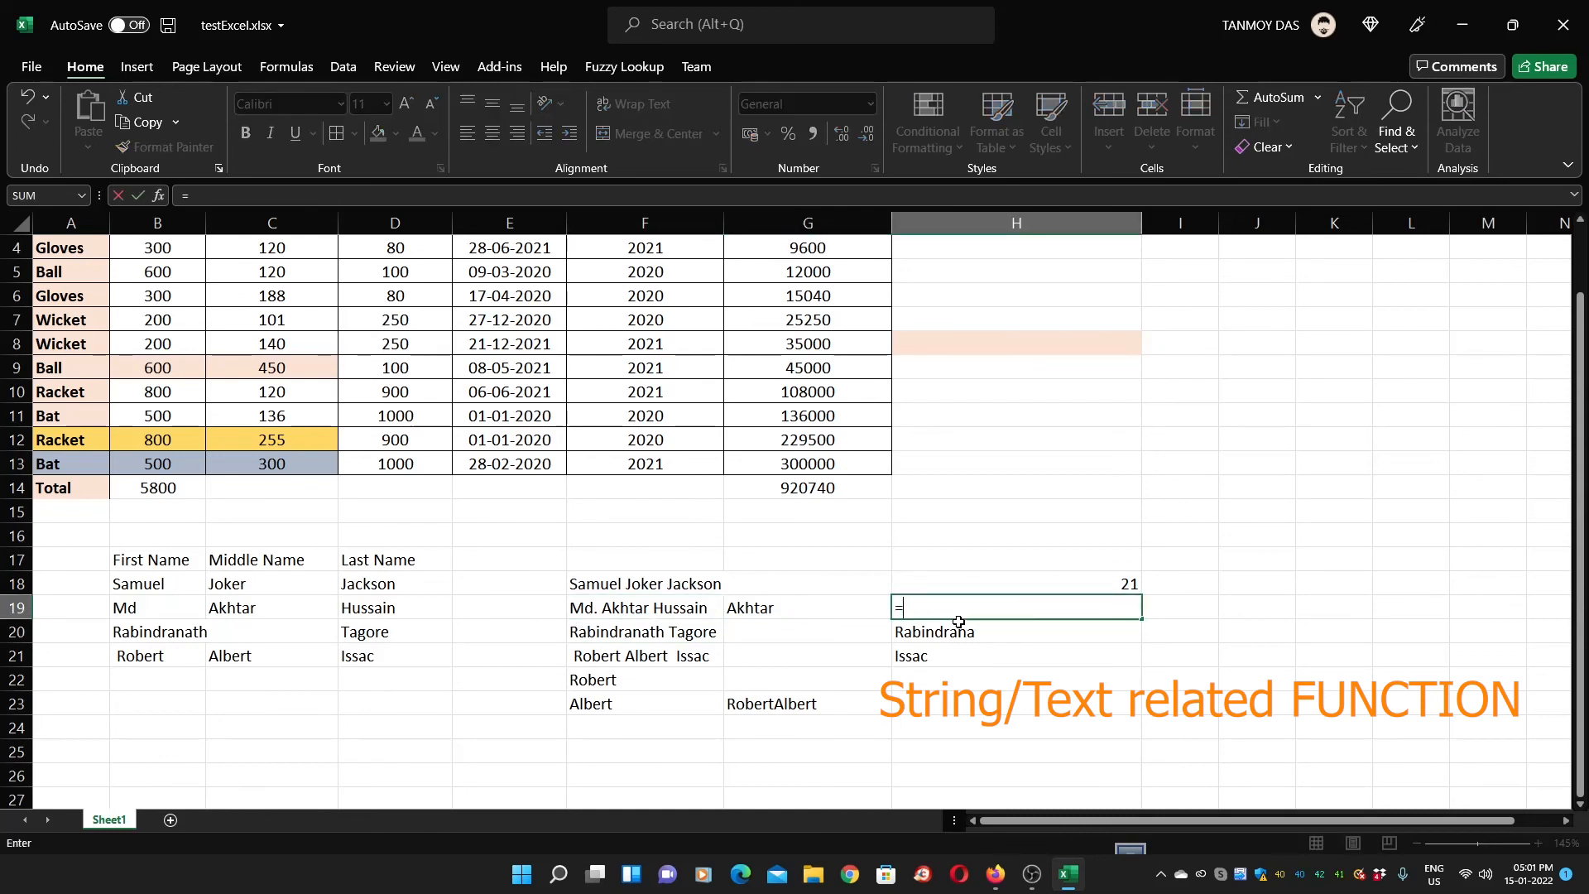
pyautogui.write('FIND(')
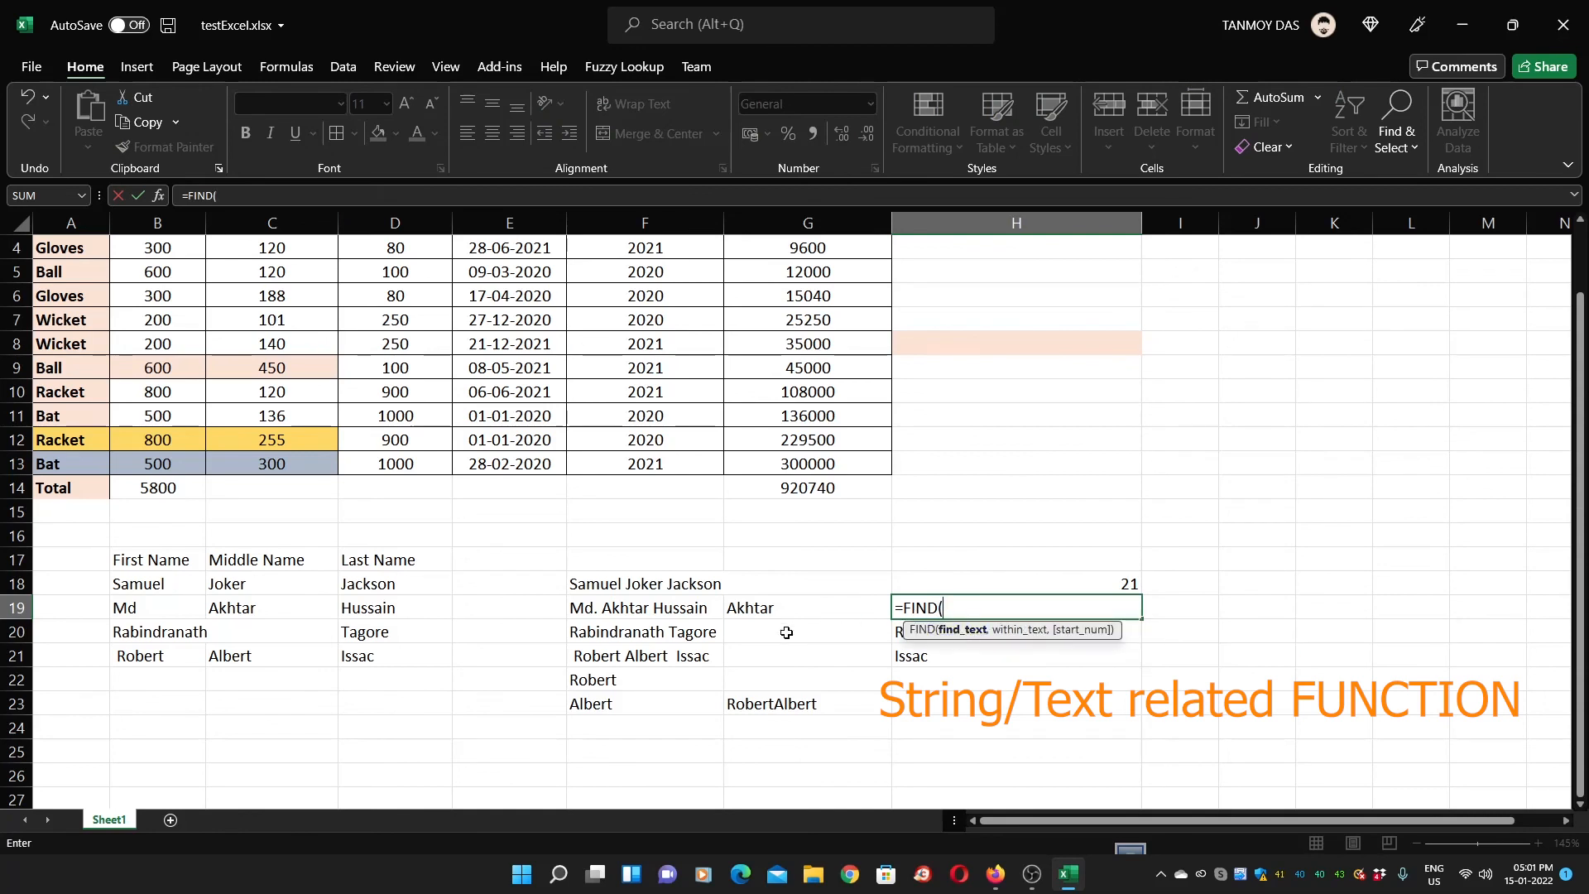
pyautogui.click(751, 608)
pyautogui.write(',')
pyautogui.click(625, 608)
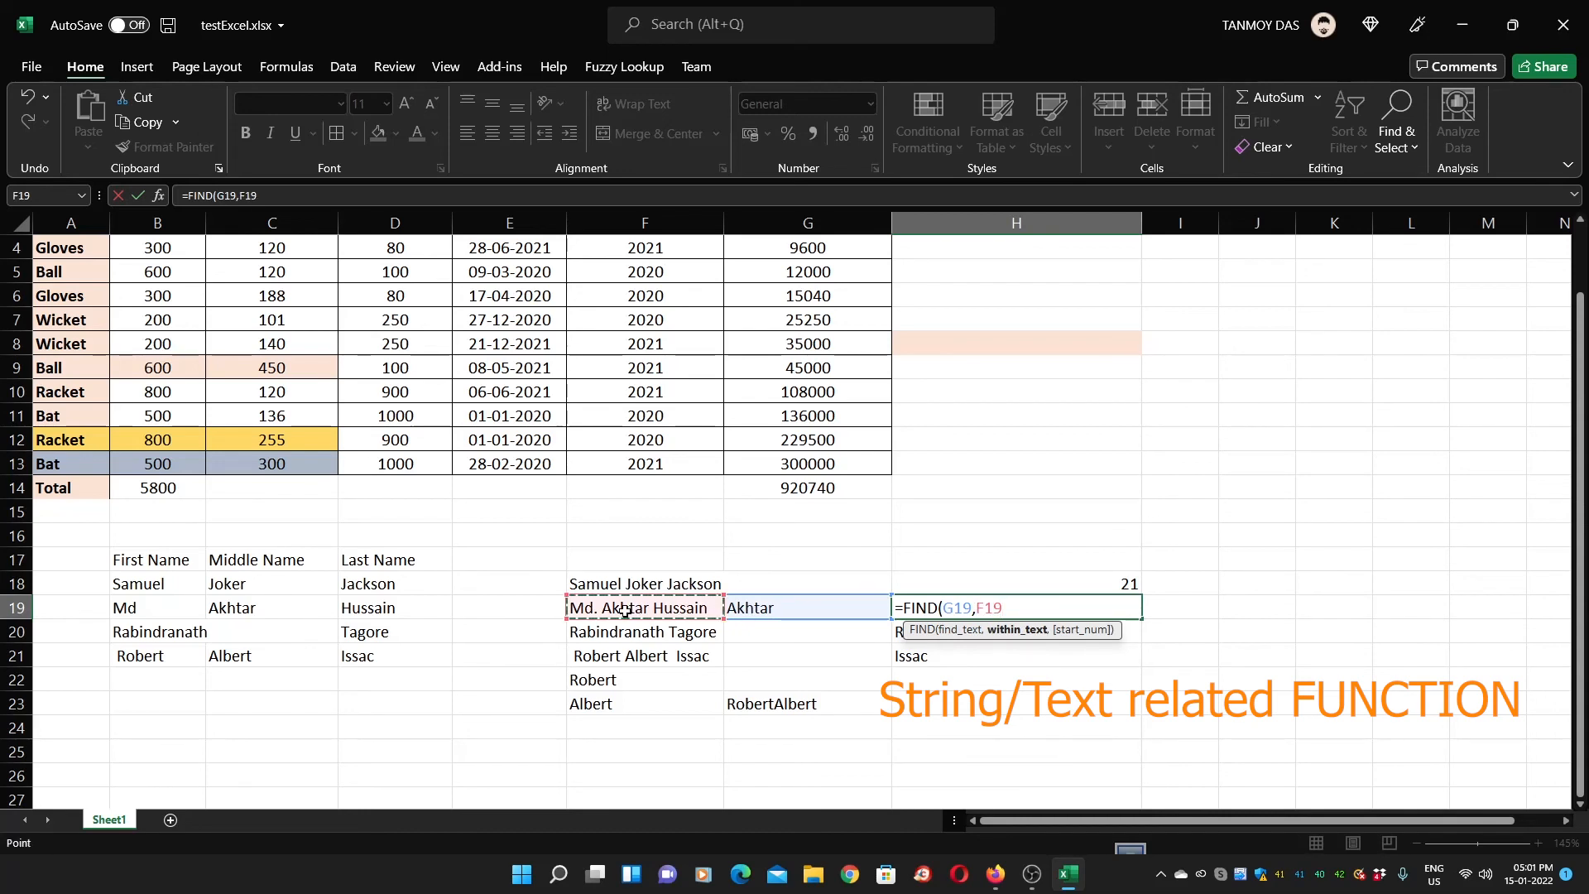
pyautogui.write(',')
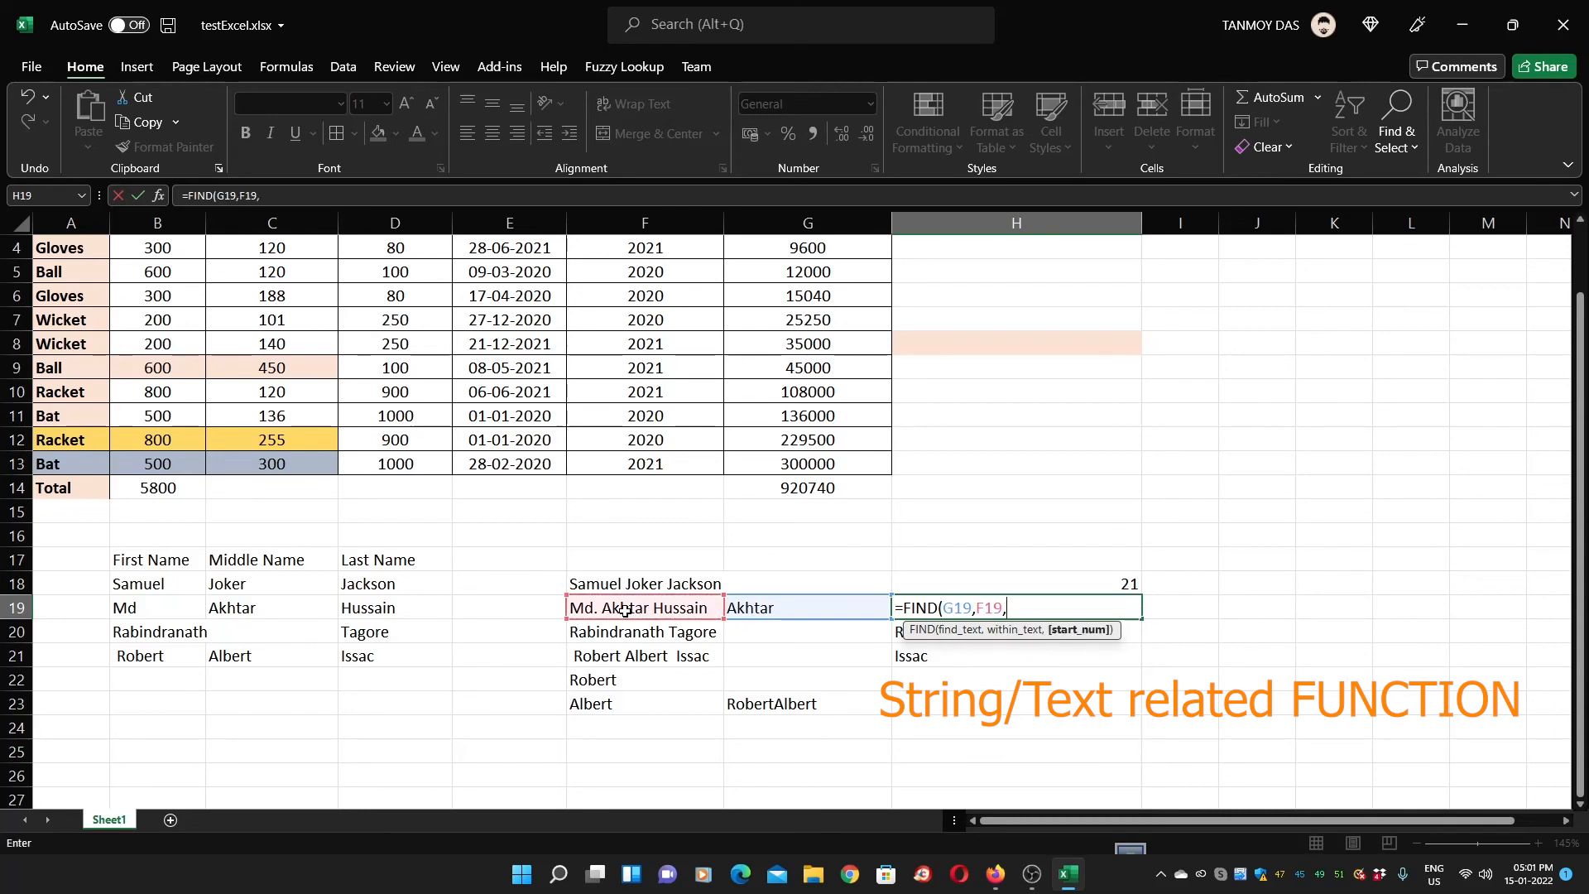
pyautogui.write('1)')
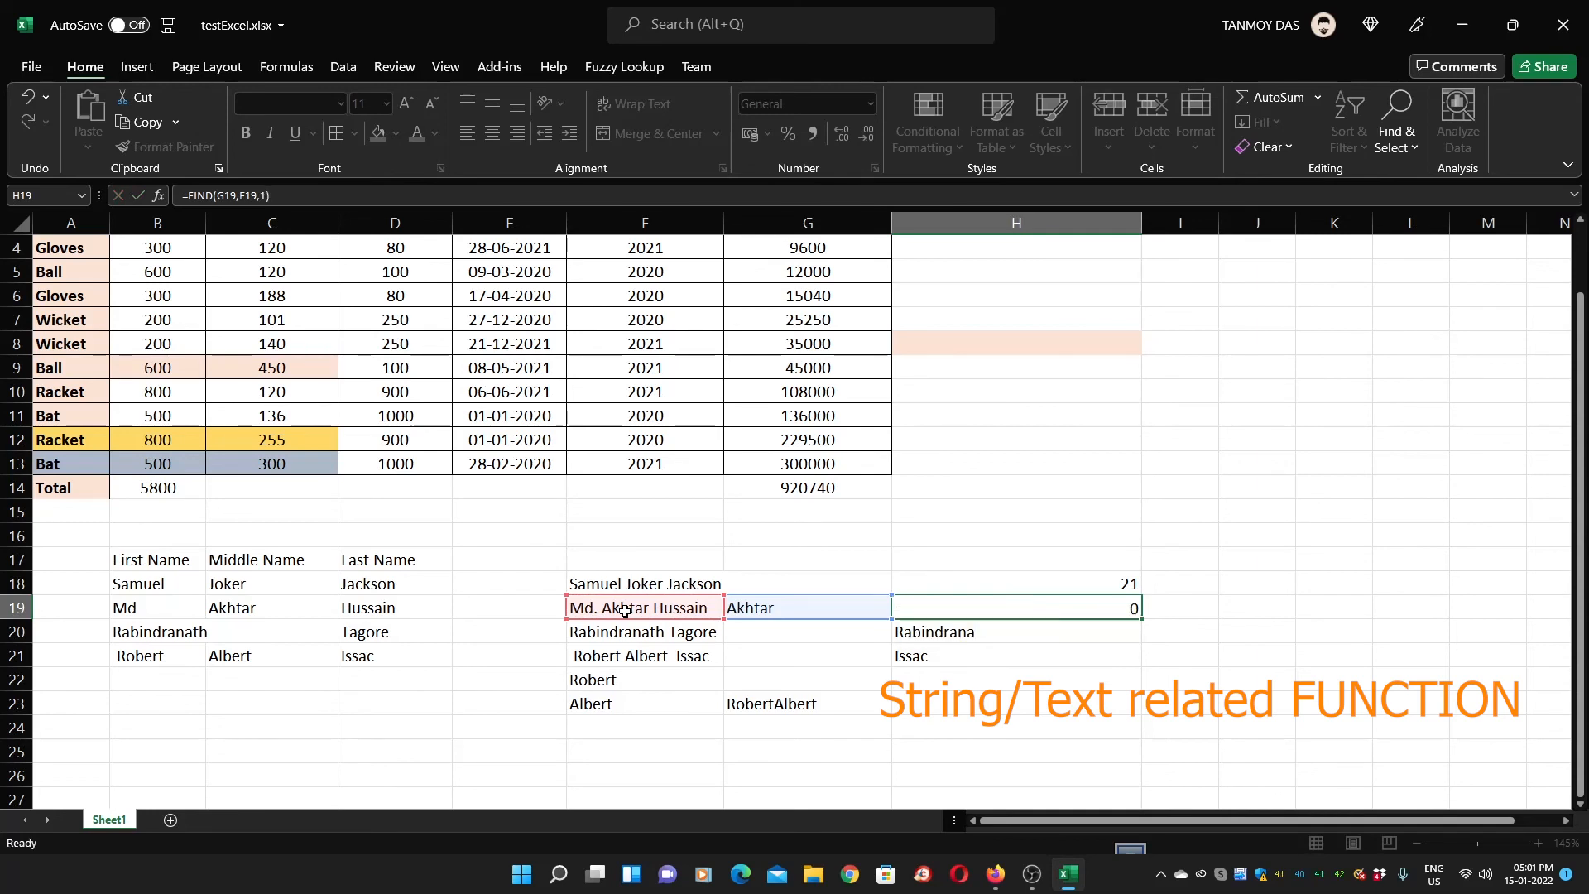
pyautogui.press('Return')
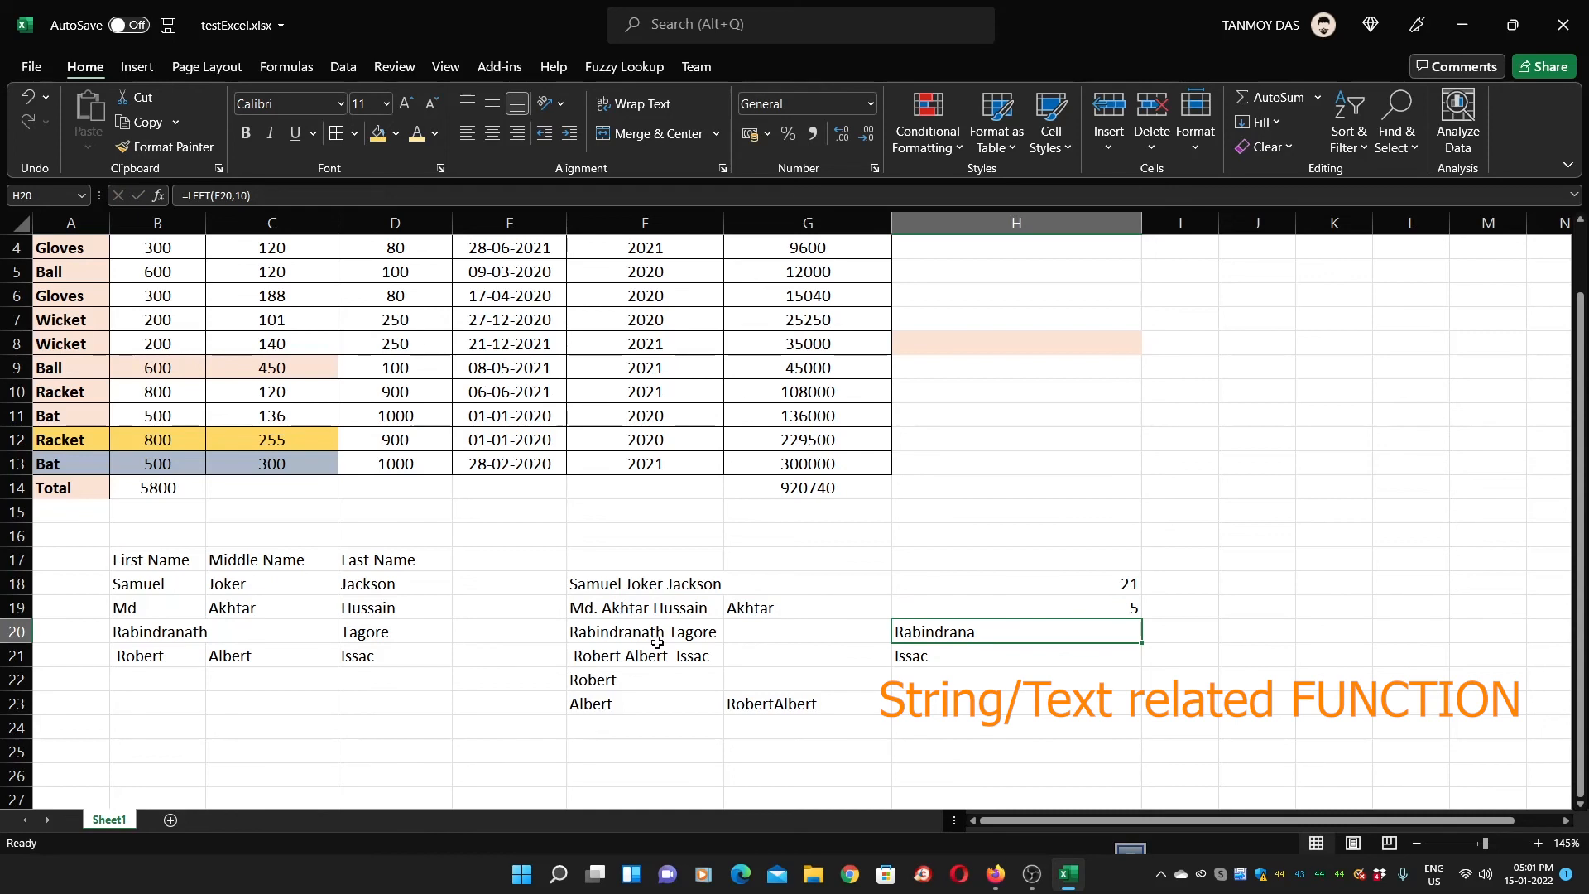
pyautogui.click(741, 613)
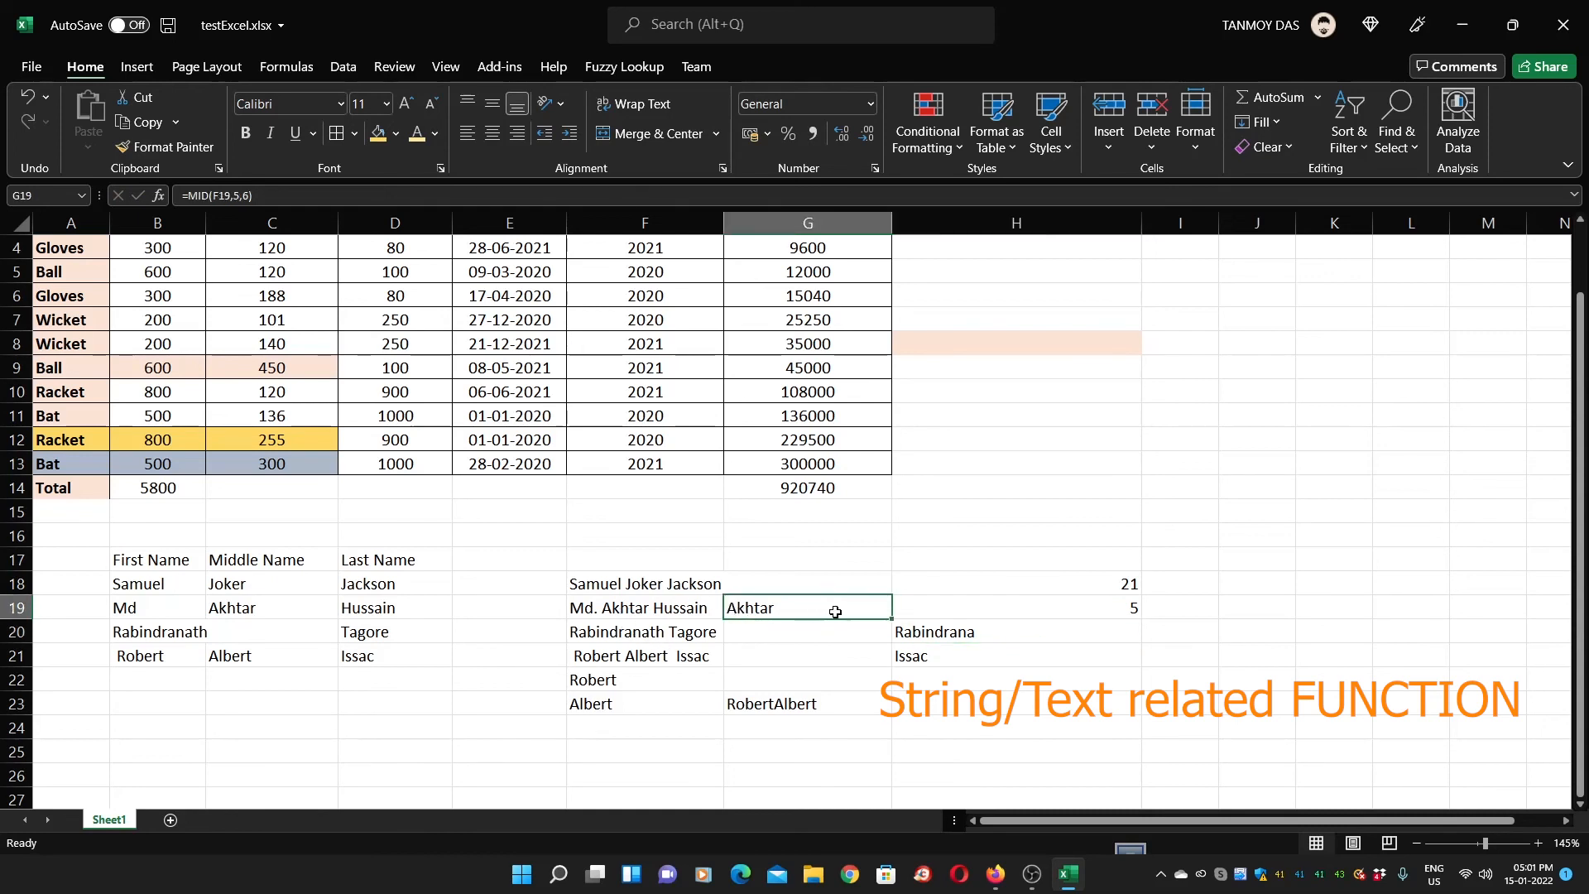
pyautogui.click(962, 612)
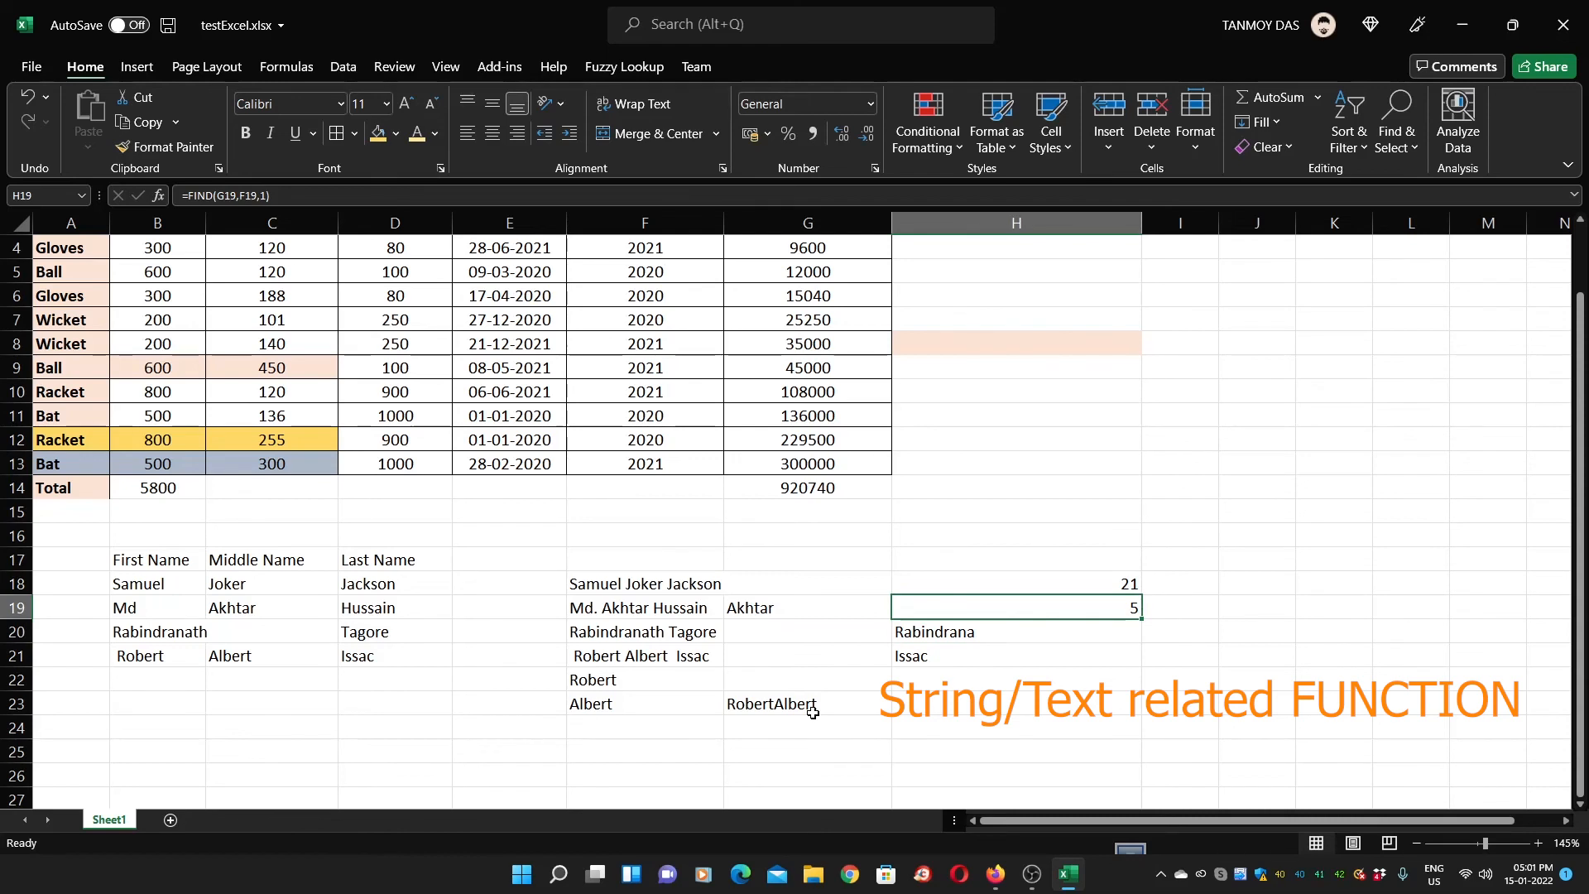
pyautogui.doubleClick(1025, 607)
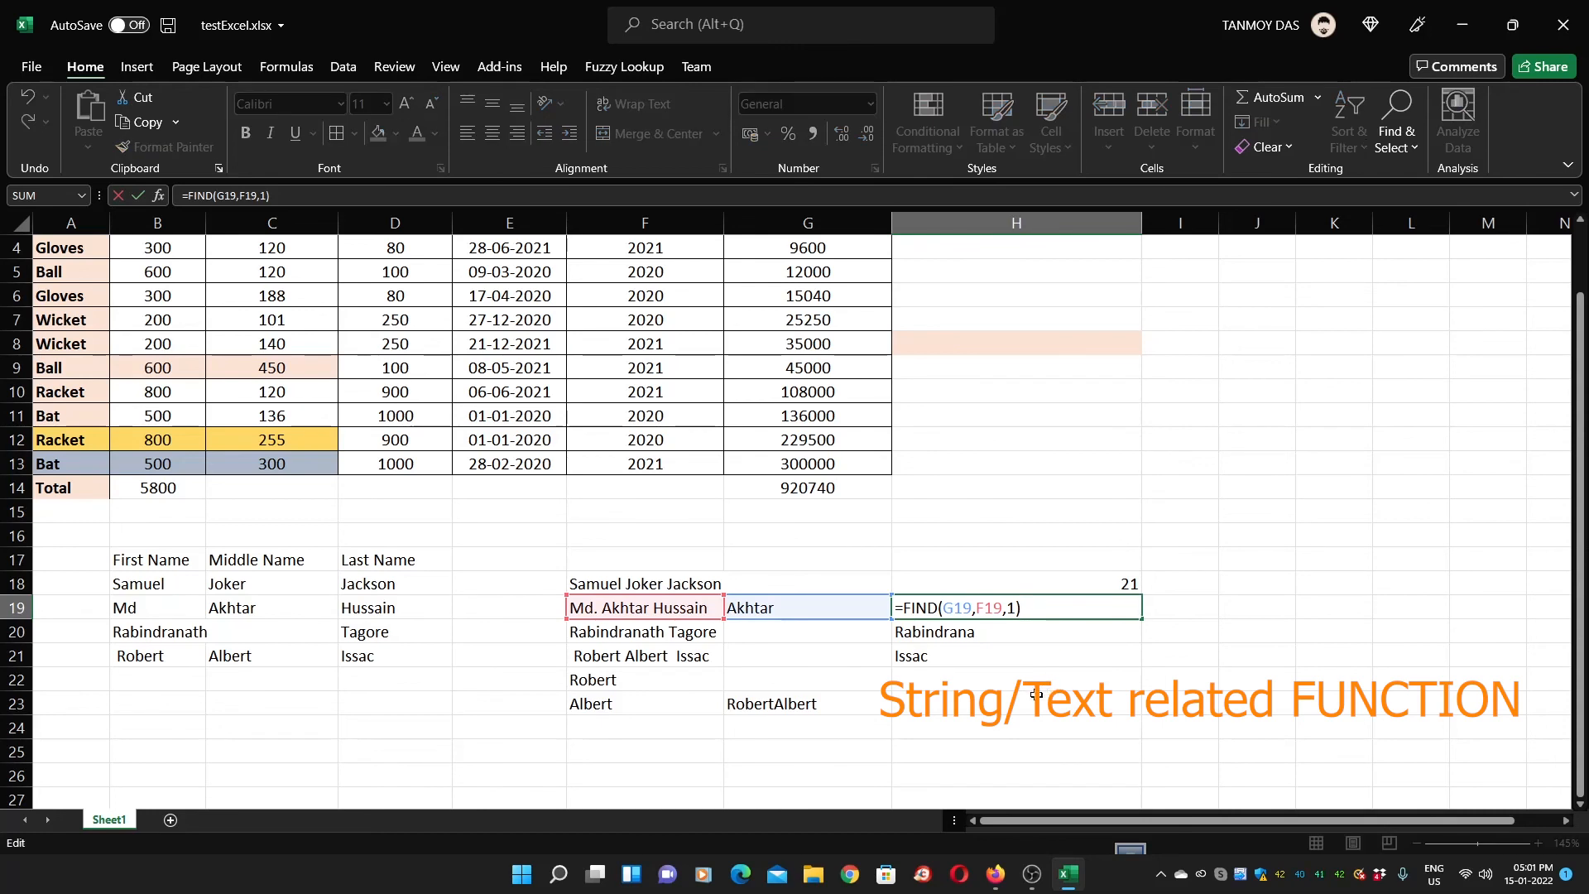
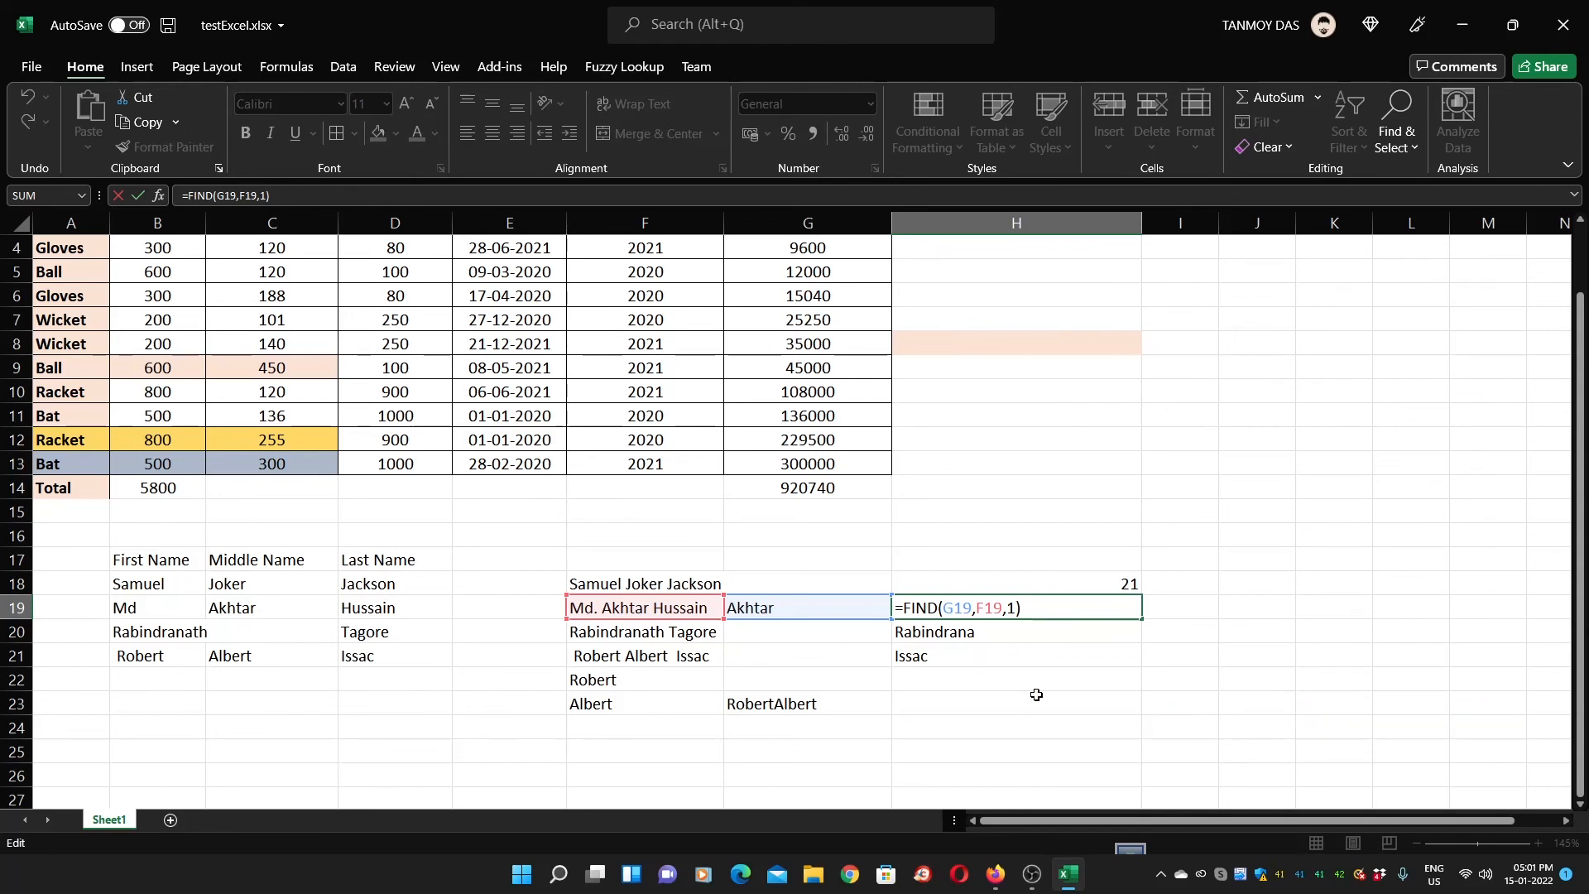
# Commit the FIND formula in H19 so it returns 5
pyautogui.press('Return')
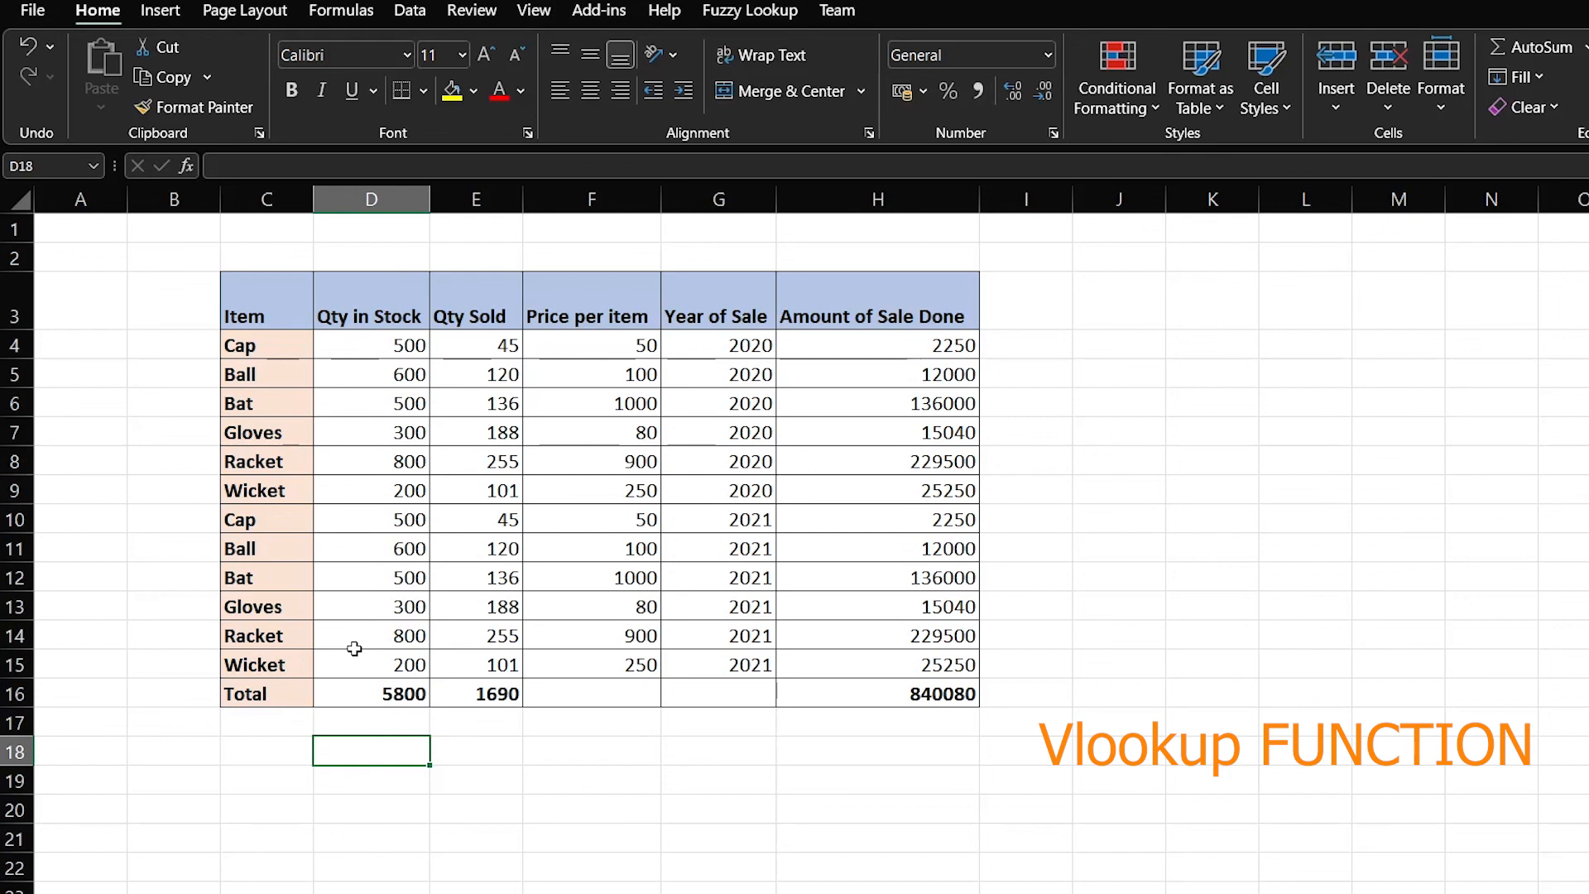
# Enter Ball in D18 and 120 in E18, ending on E20 for the lookup
pyautogui.write('Ball')
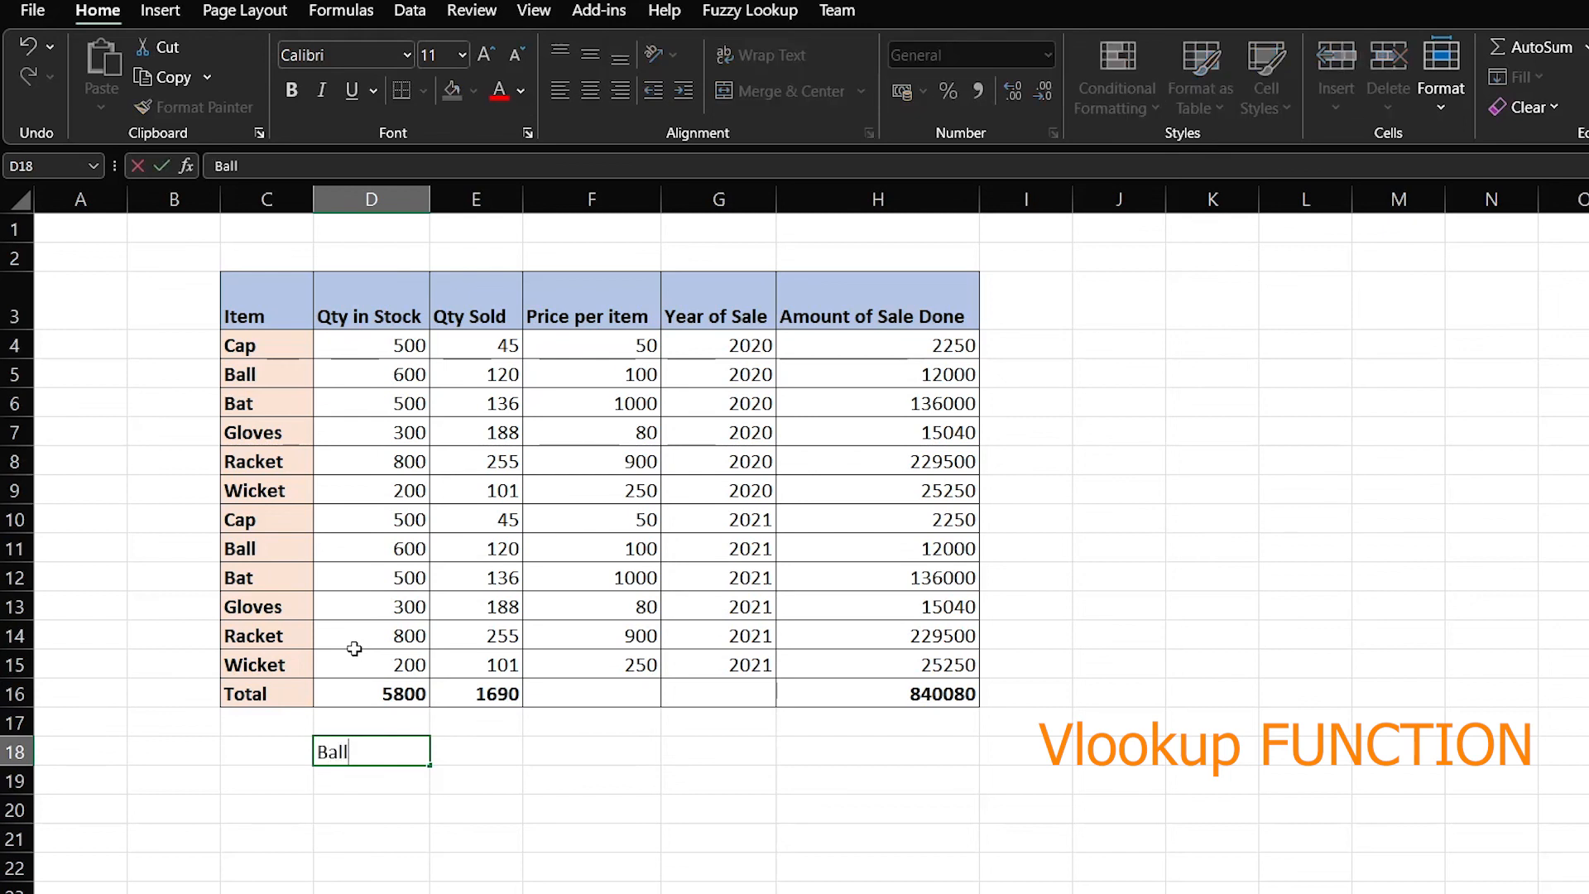
pyautogui.press('Tab')
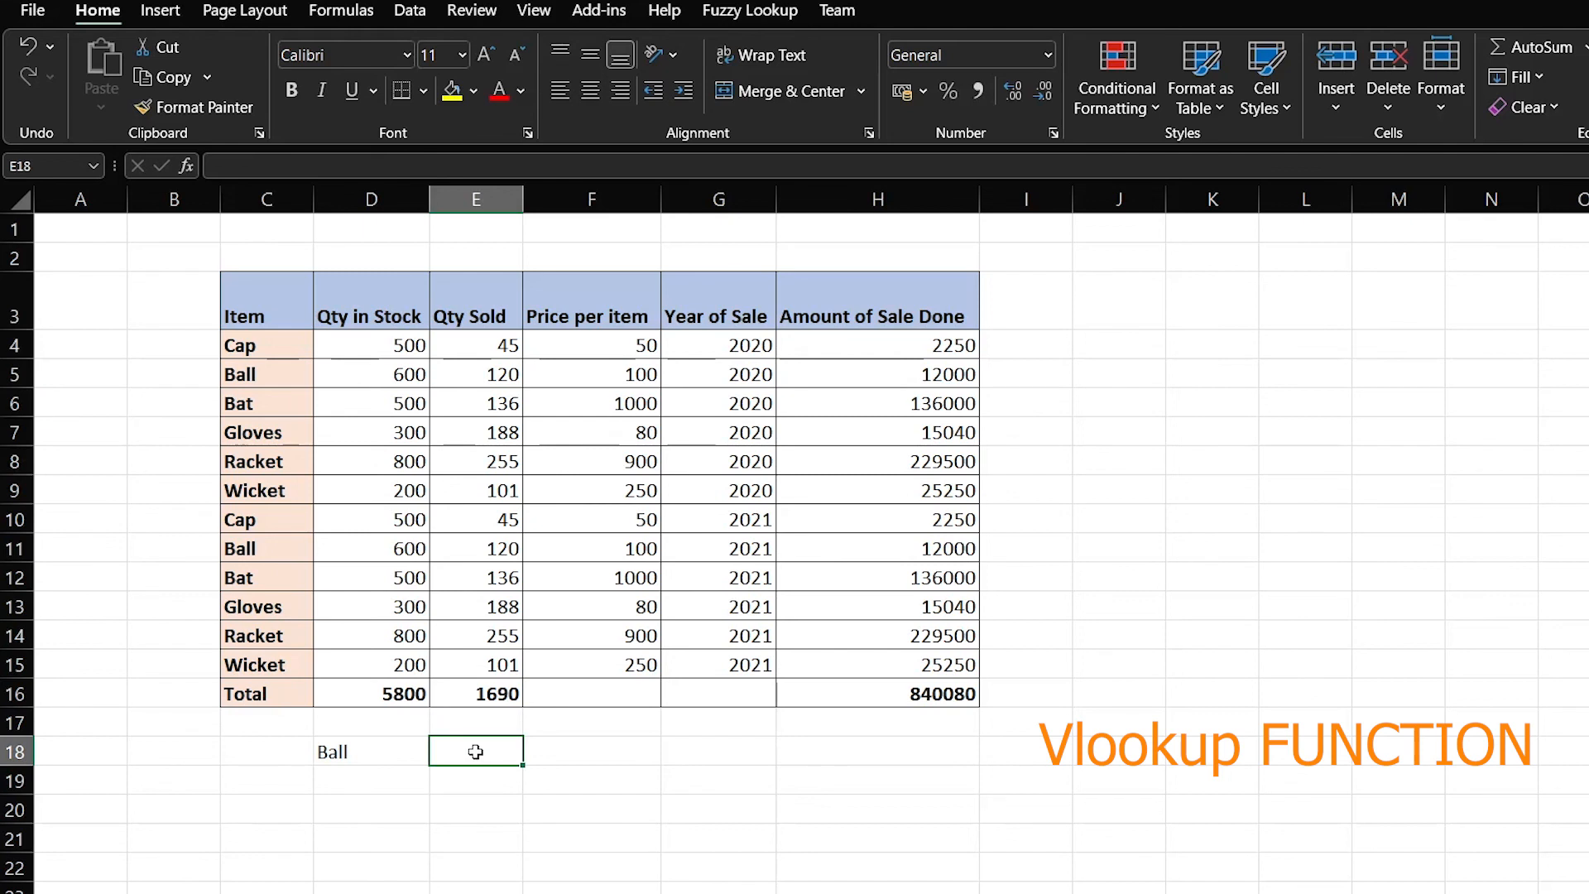
pyautogui.write('120')
pyautogui.press('Return')
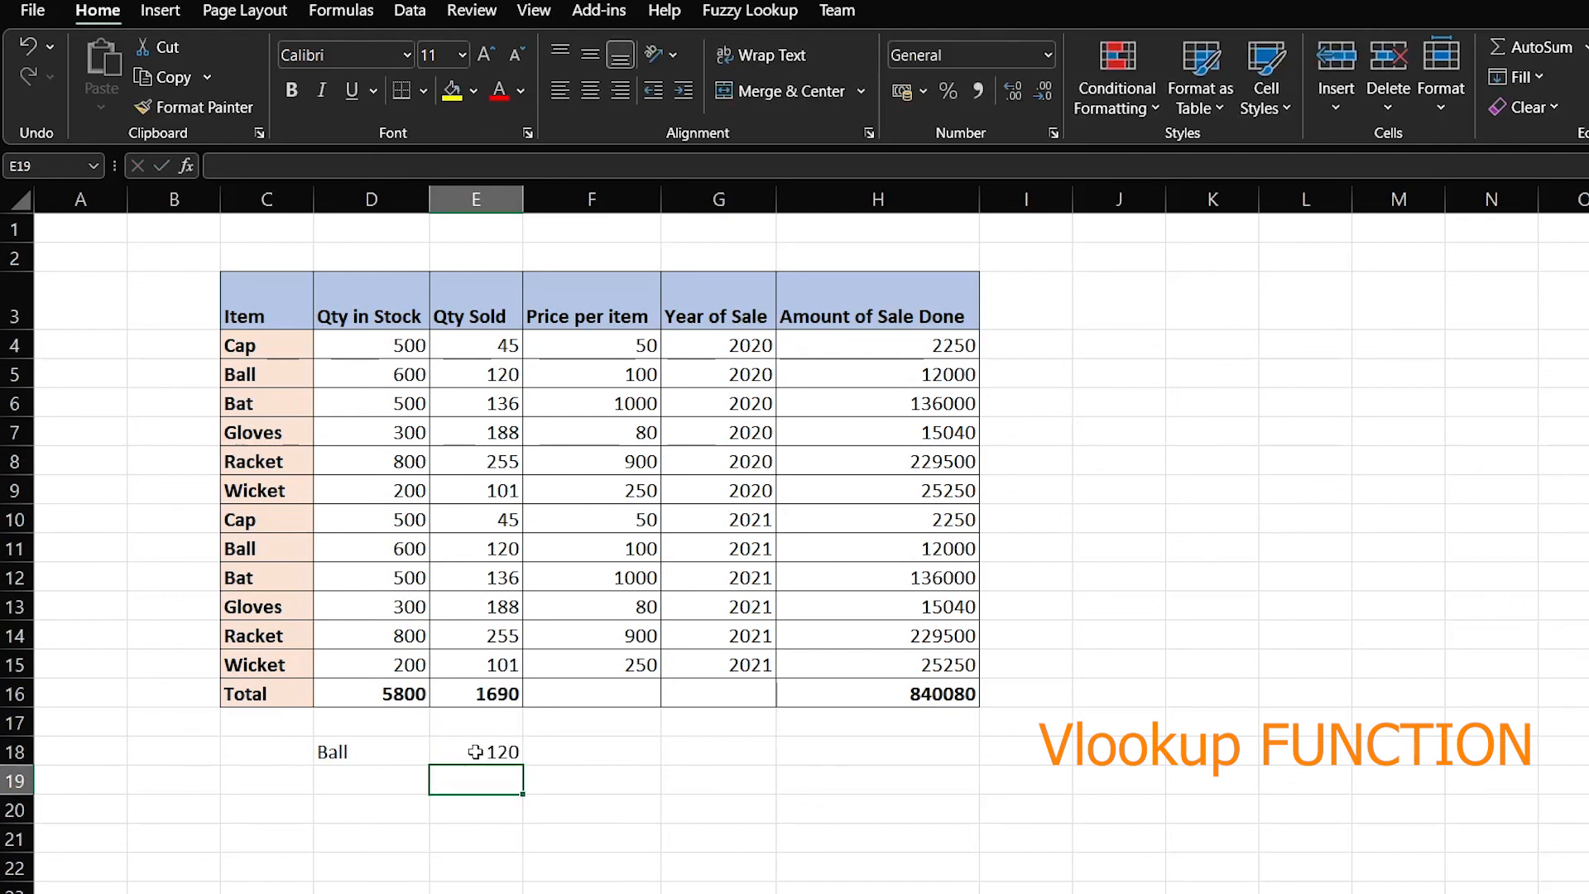
pyautogui.press('Up')
pyautogui.press('Left')
pyautogui.press('Down')
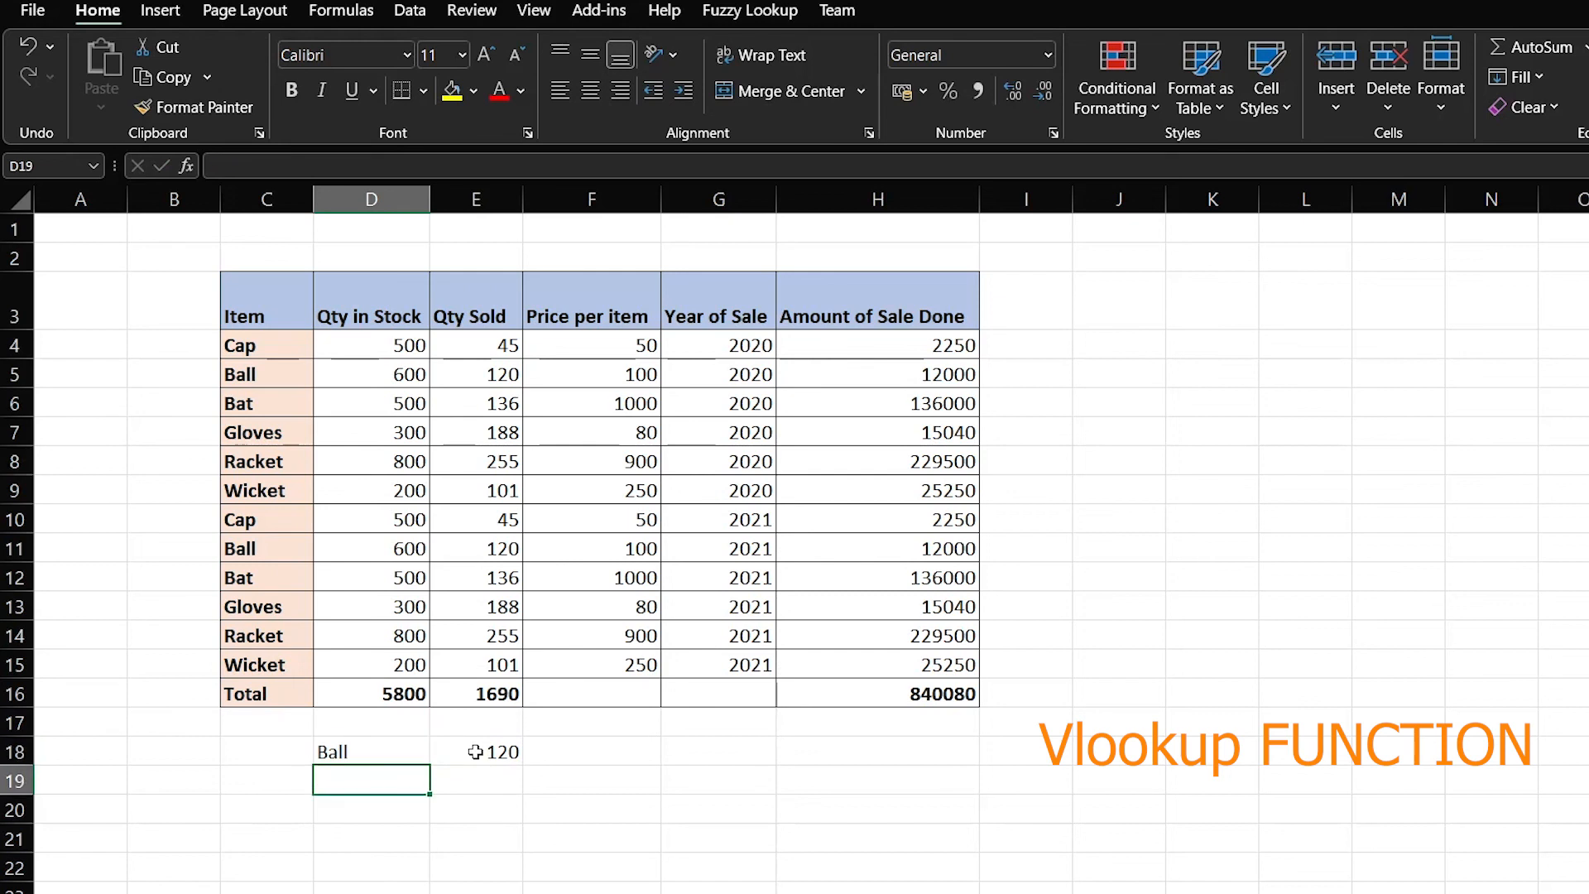
pyautogui.press('Right')
pyautogui.press('Down')
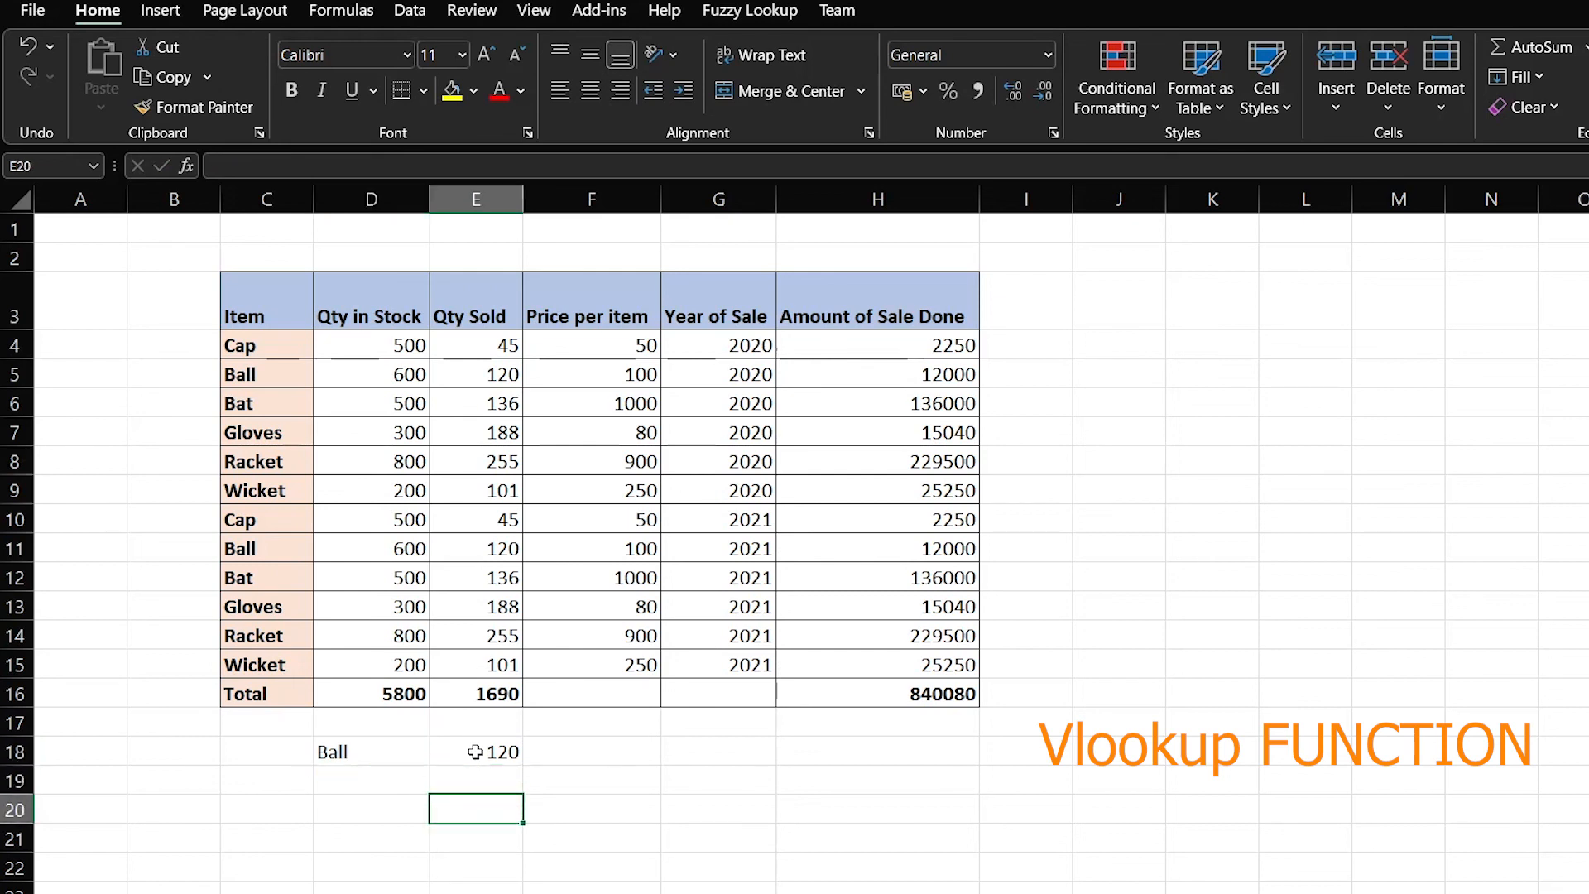
# Enter =VLOOKUP(D18,C3:E15,3,0) in E20, returning 120 for Ball
pyautogui.write('=')
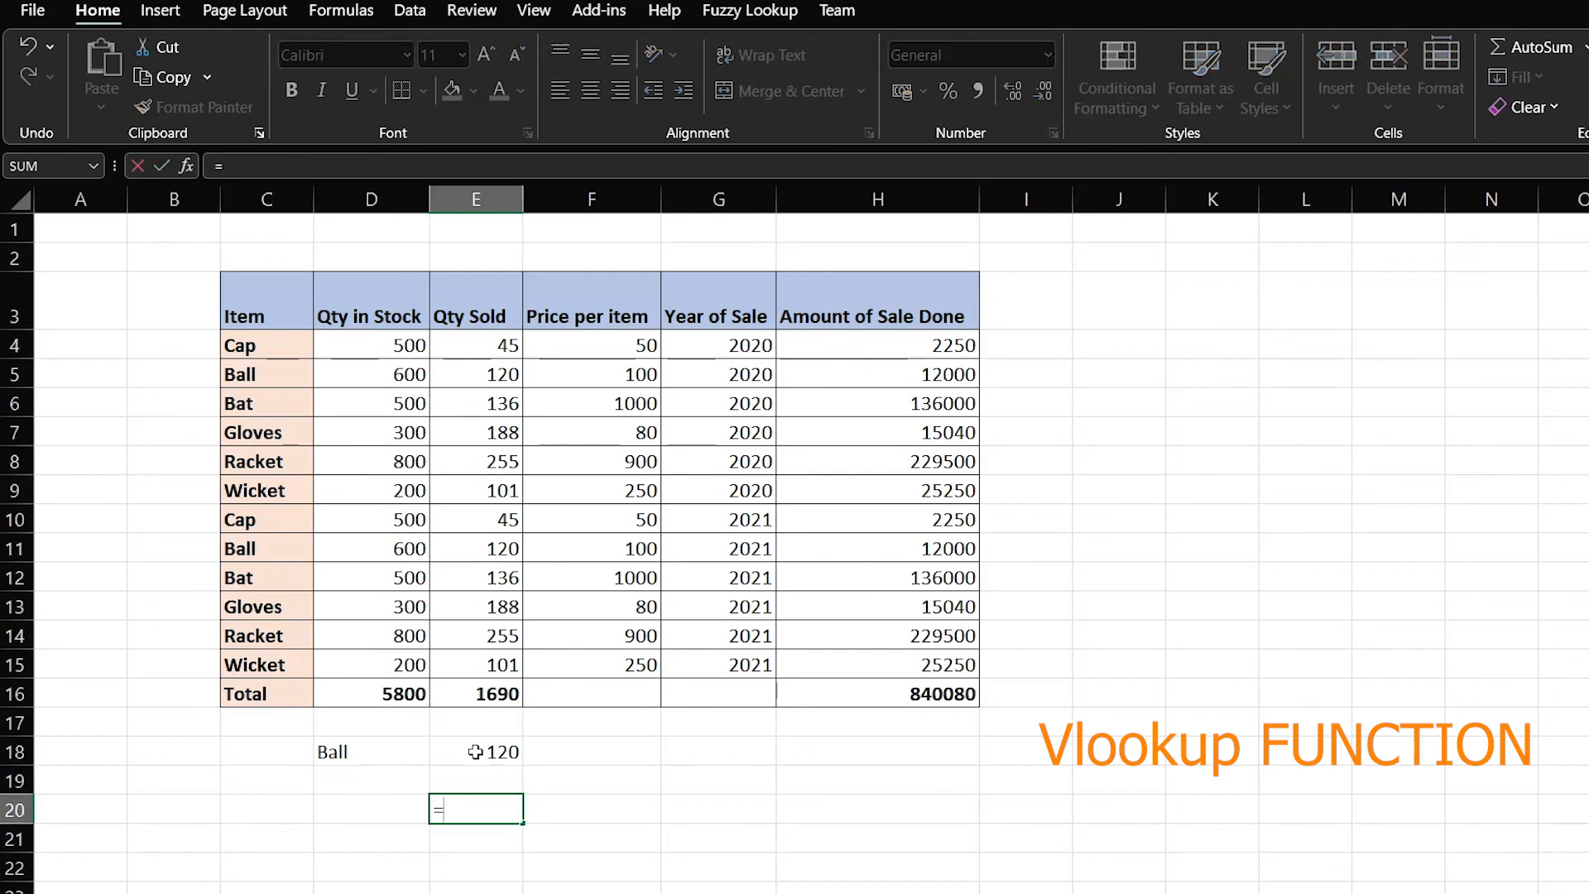
pyautogui.write('Vl')
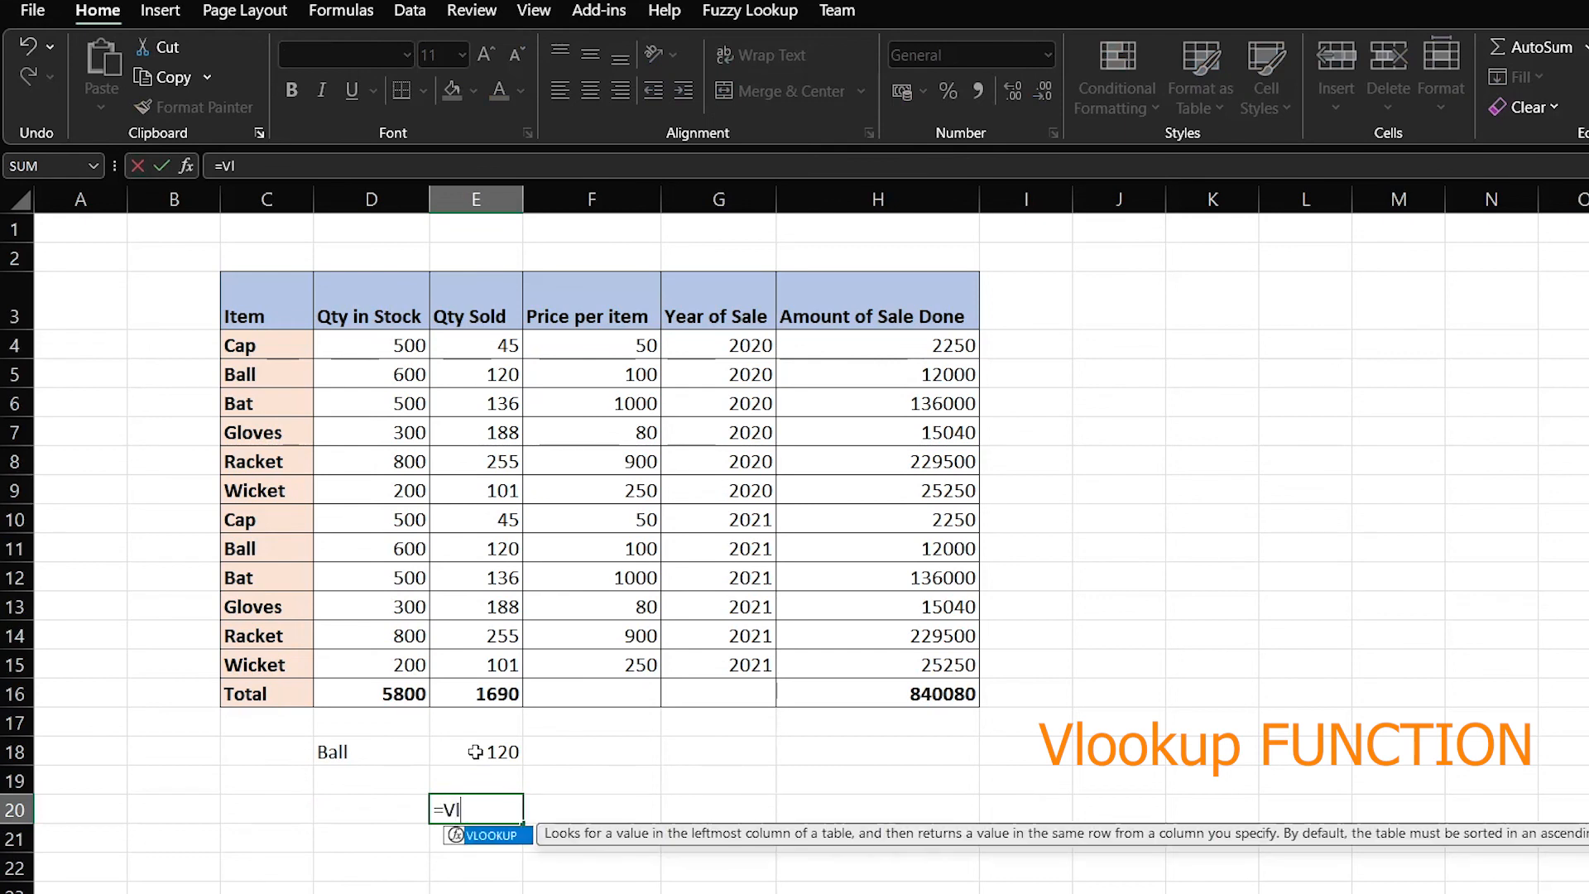
pyautogui.write('ookup(')
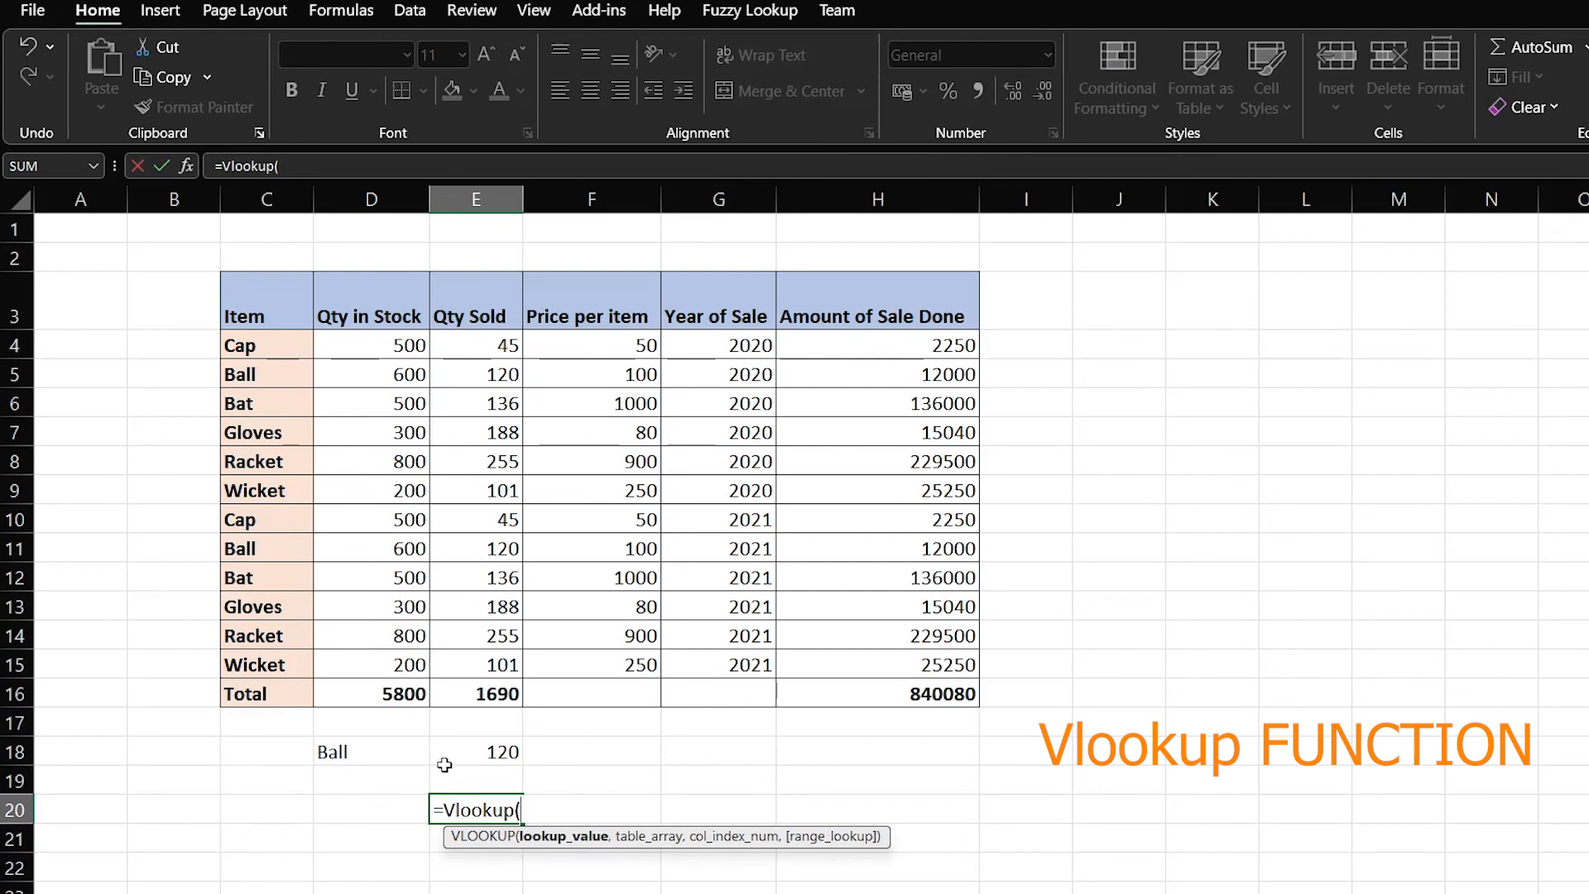
pyautogui.click(373, 756)
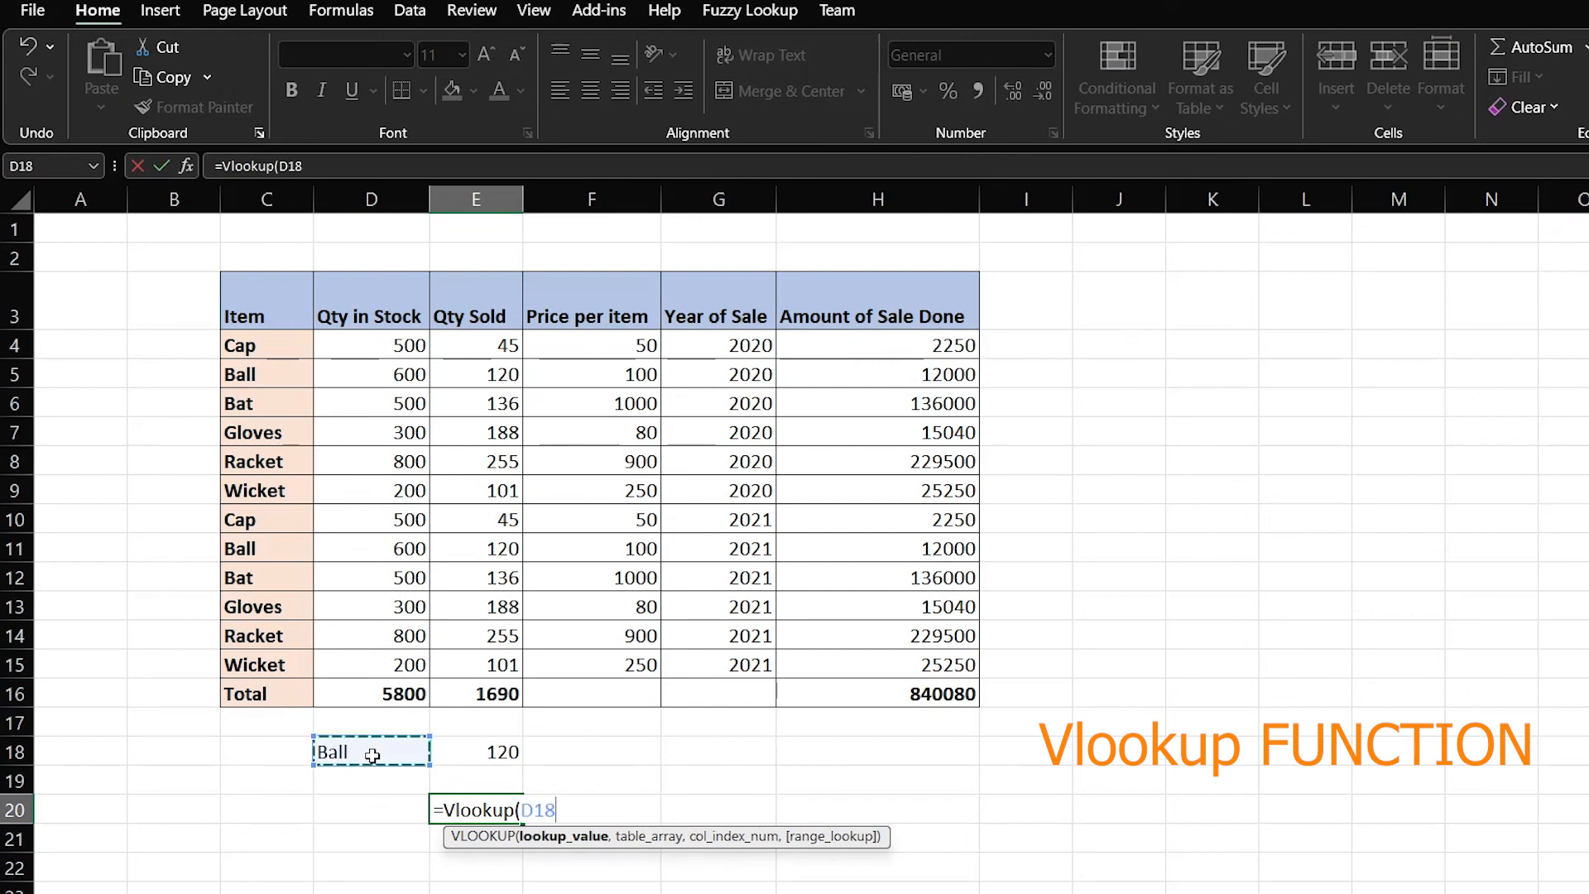
pyautogui.write(',')
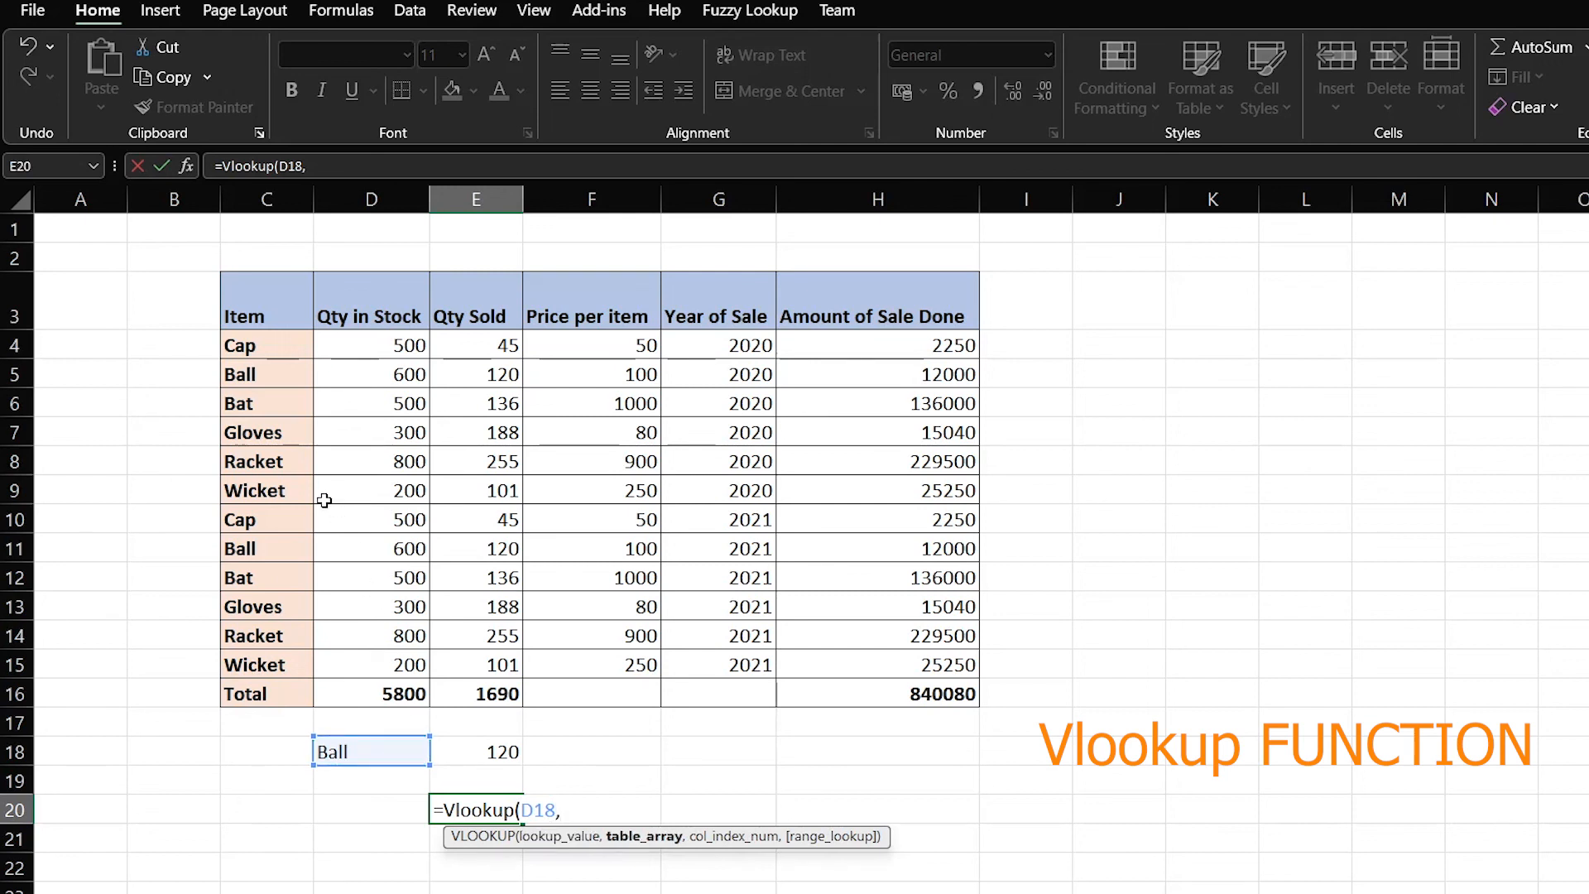
pyautogui.moveTo(261, 306); pyautogui.dragTo(503, 667)
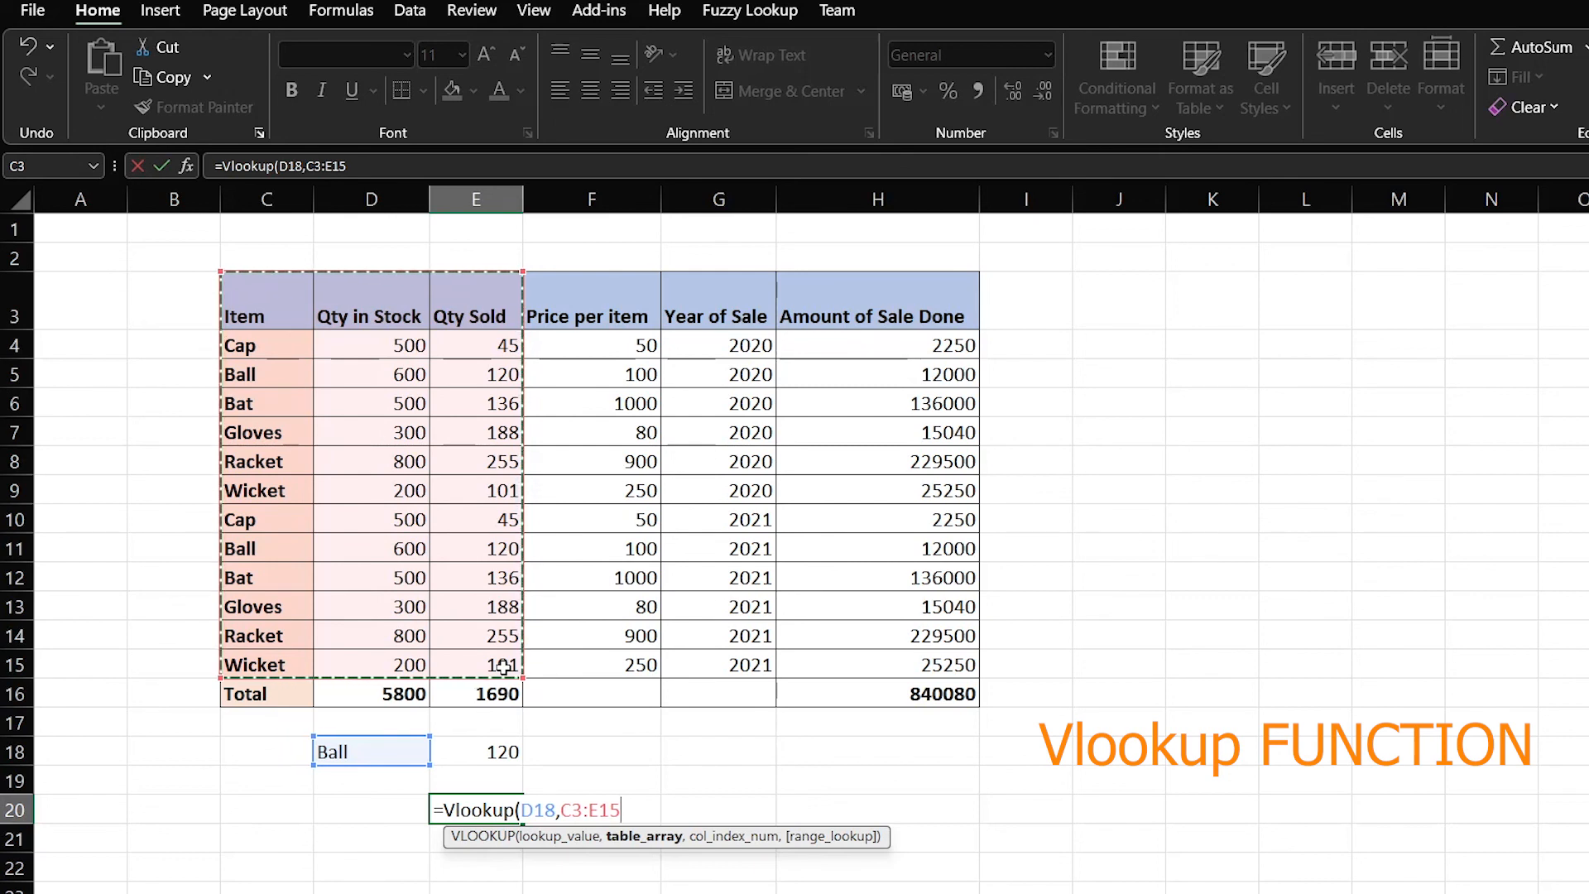
pyautogui.write(',')
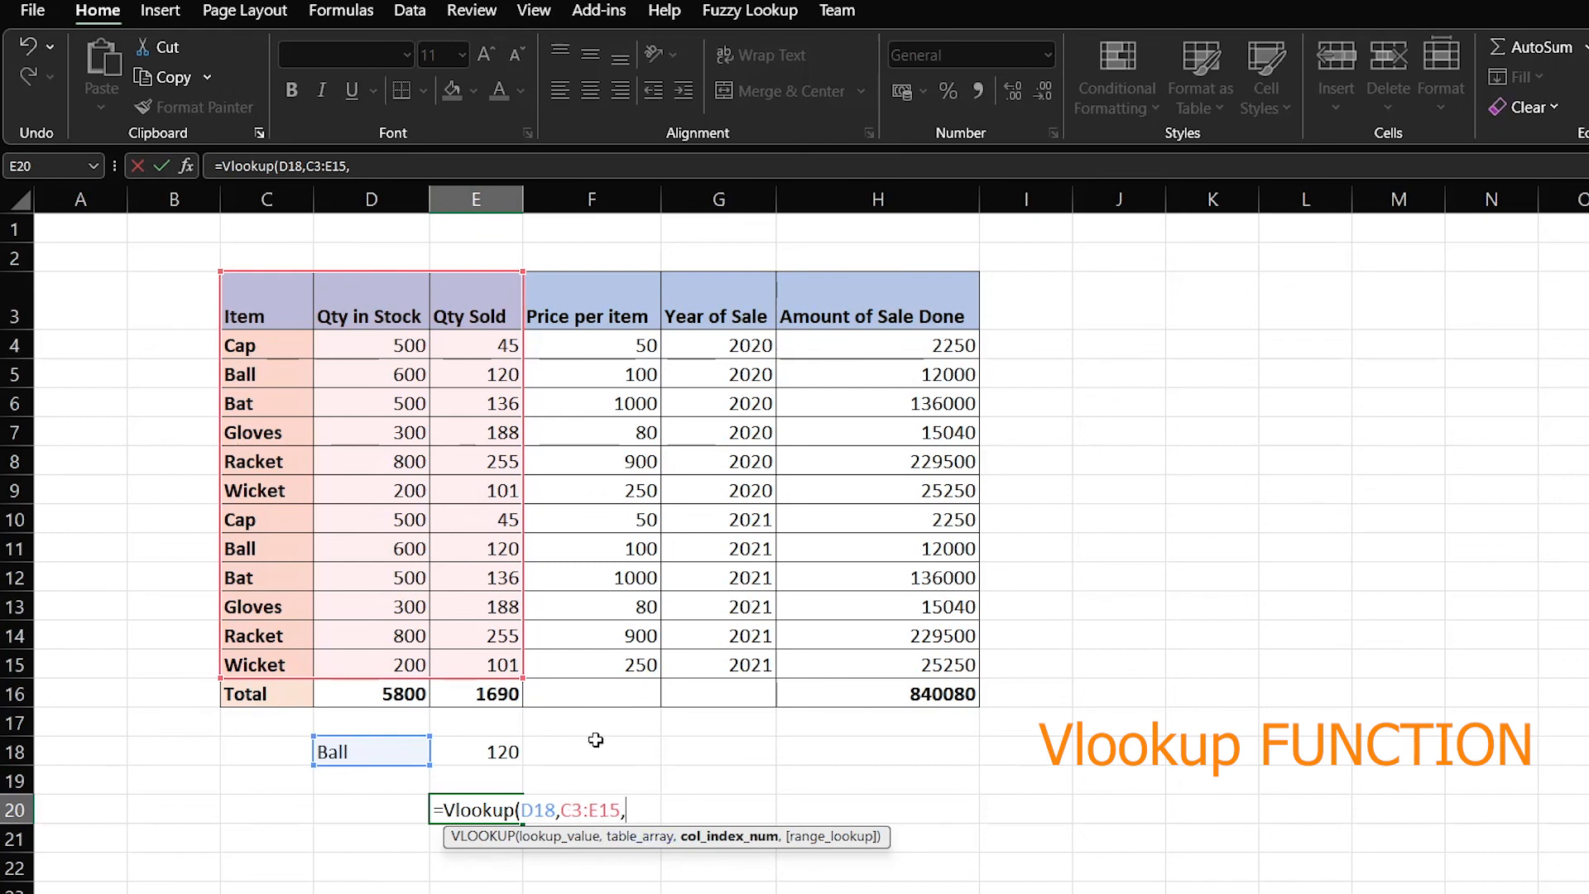
pyautogui.write('3,')
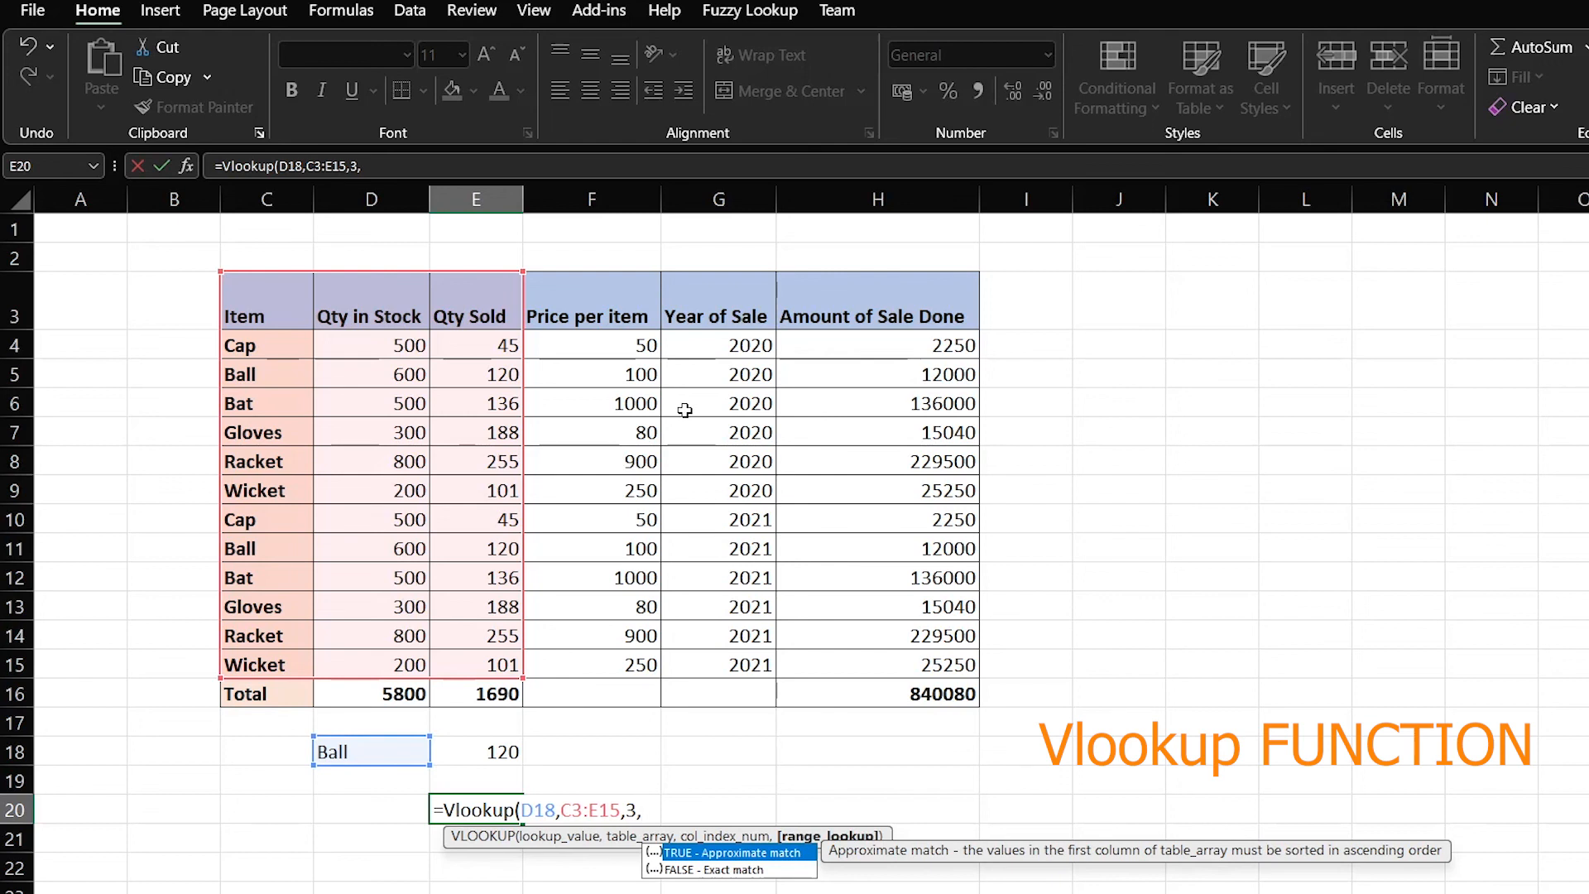
pyautogui.write('0)')
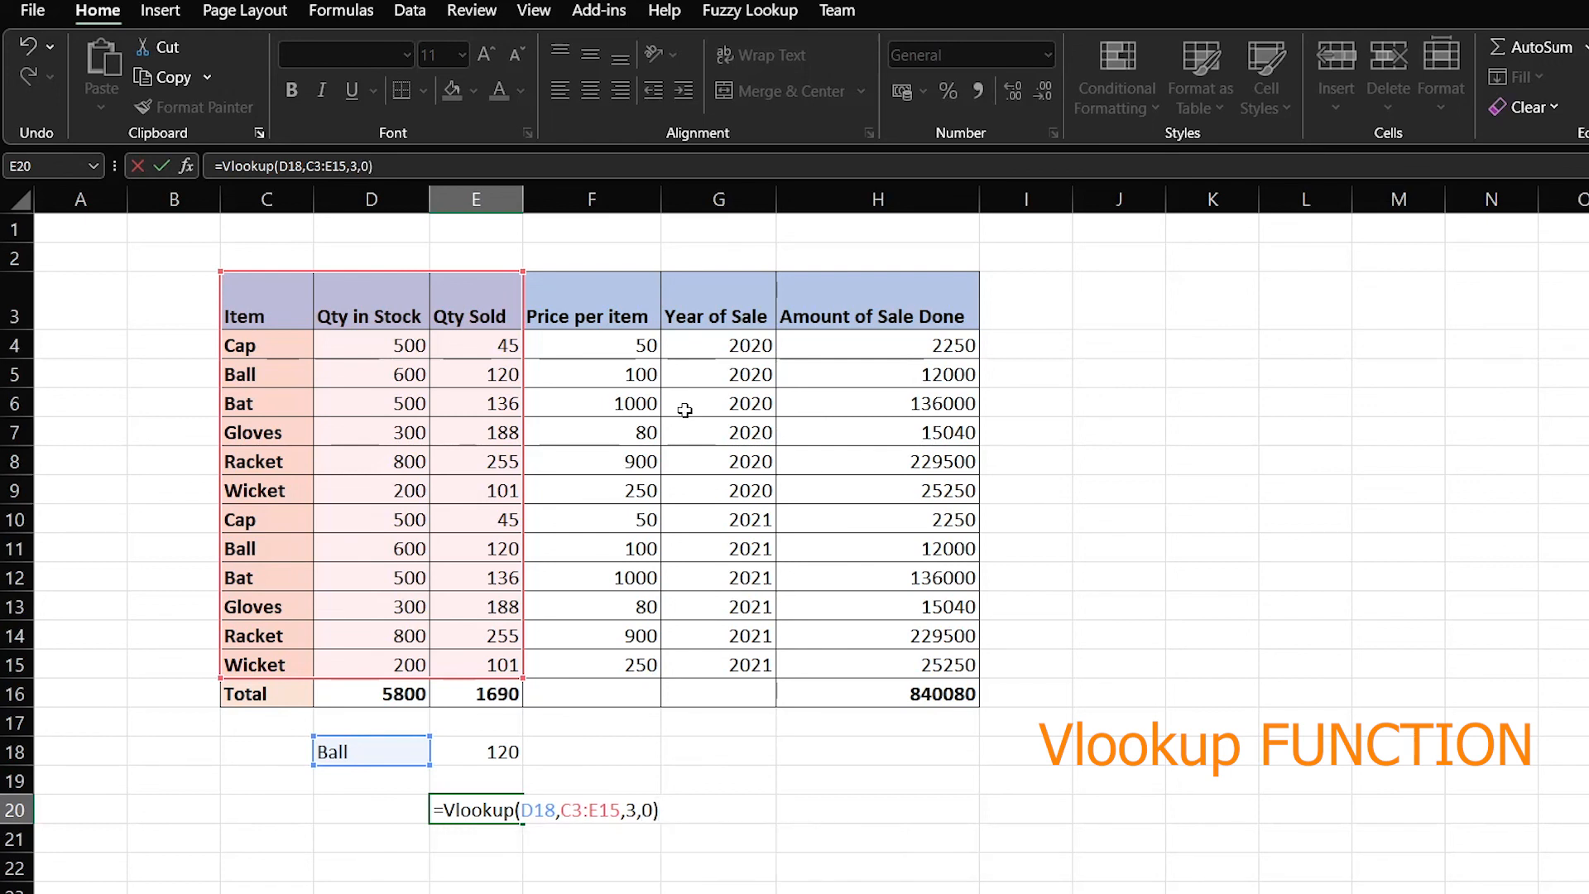
pyautogui.press('Return')
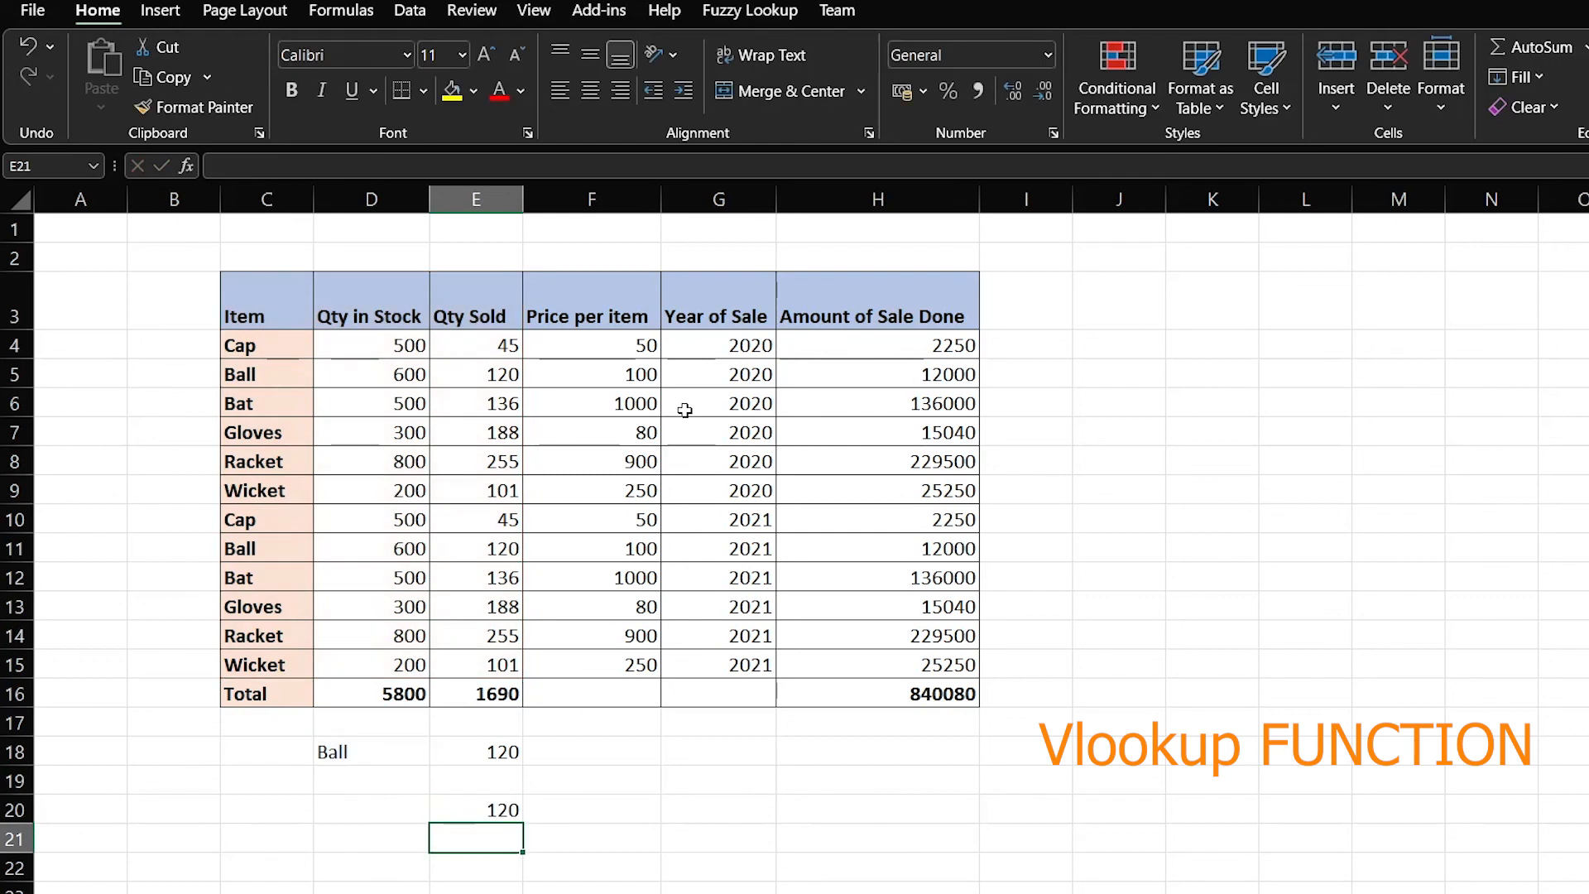
# Compare the E20 lookup result with E18, then return to D18
pyautogui.press('Up')
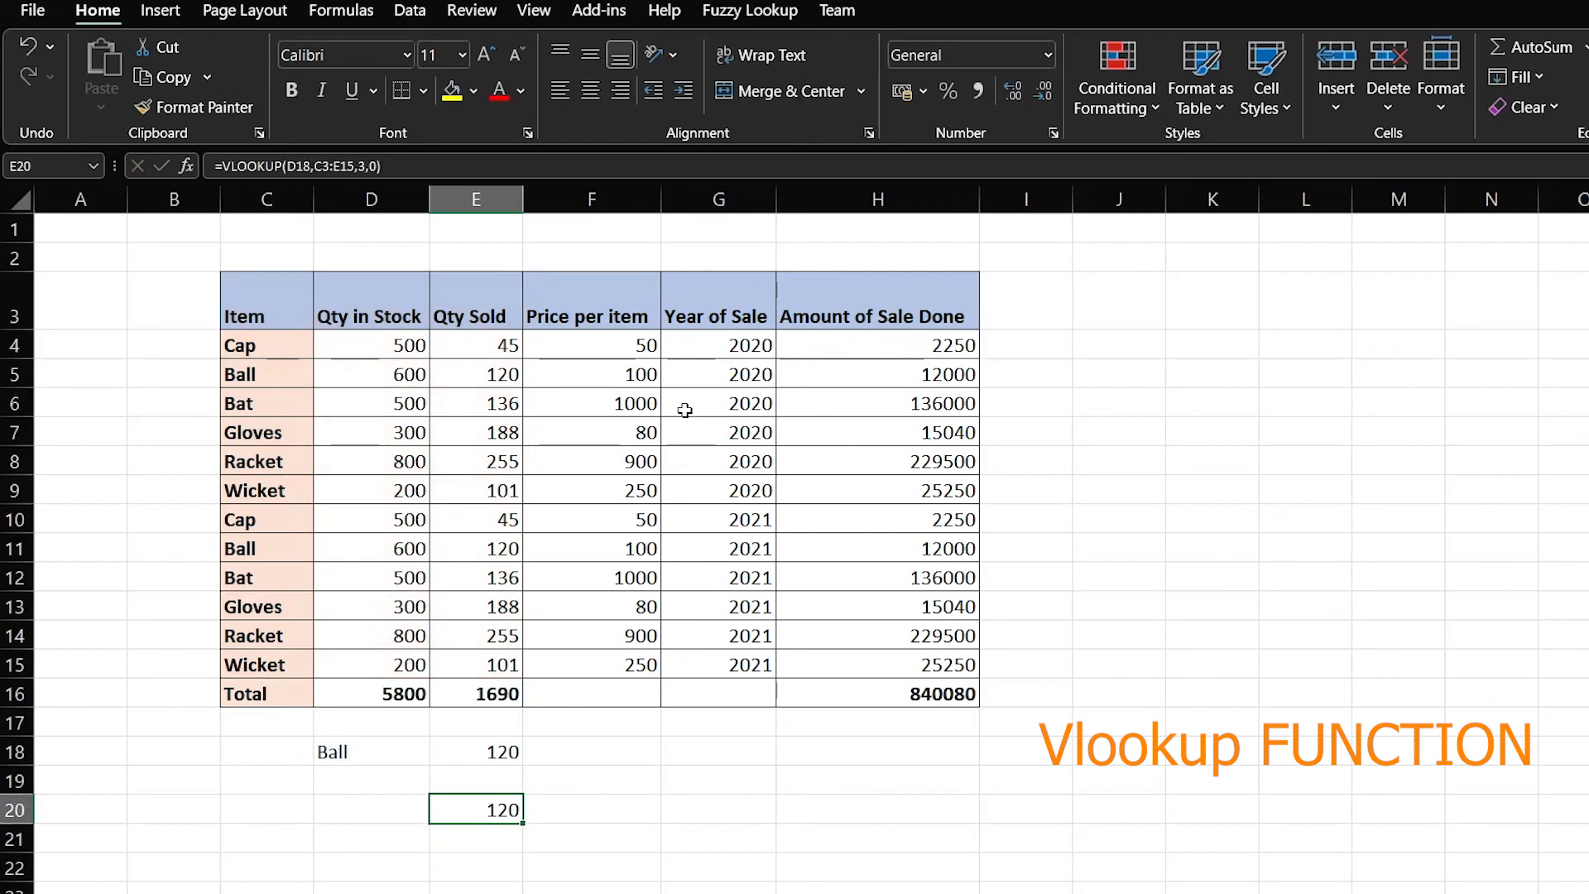
pyautogui.press('Left')
pyautogui.press('Up')
pyautogui.press('Up')
pyautogui.press('Right')
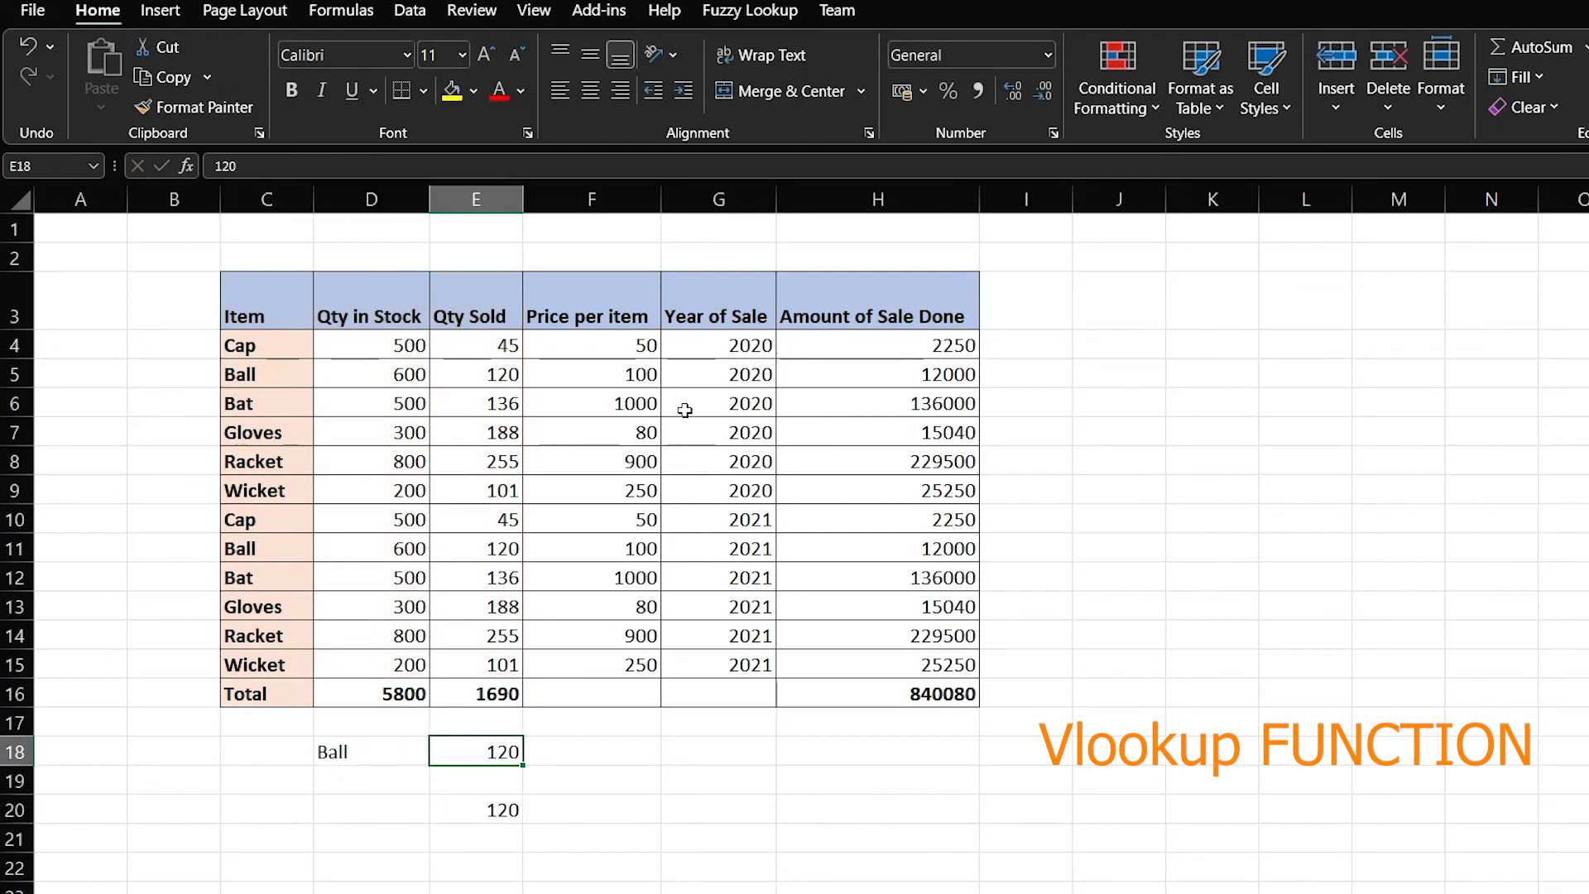
pyautogui.press('Down')
pyautogui.press('Down')
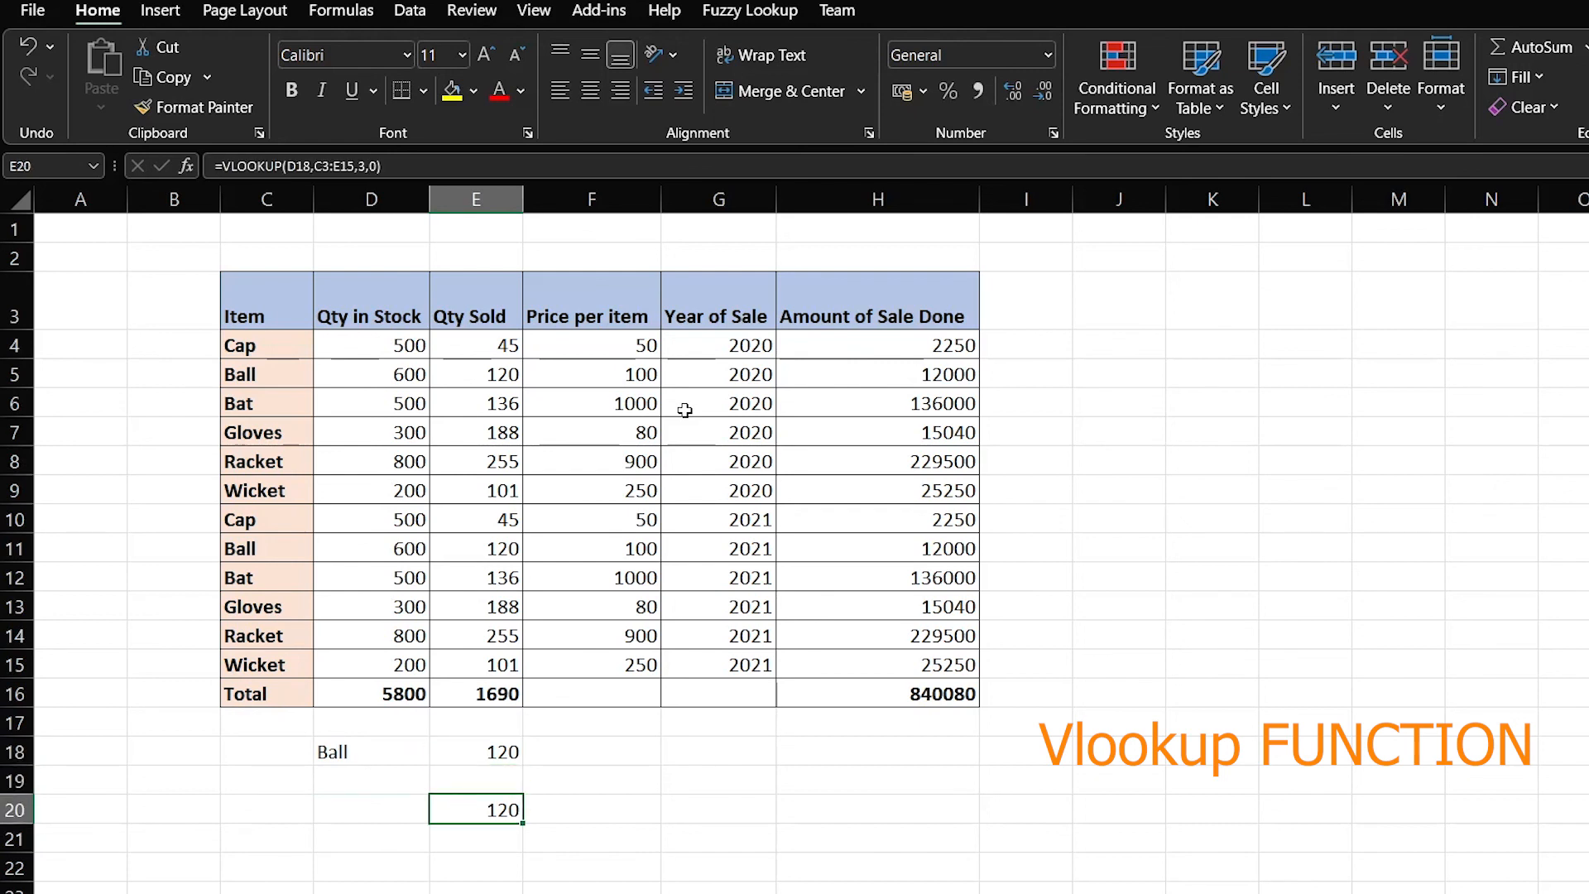
pyautogui.press('Left')
pyautogui.press('Up')
pyautogui.press('Up')
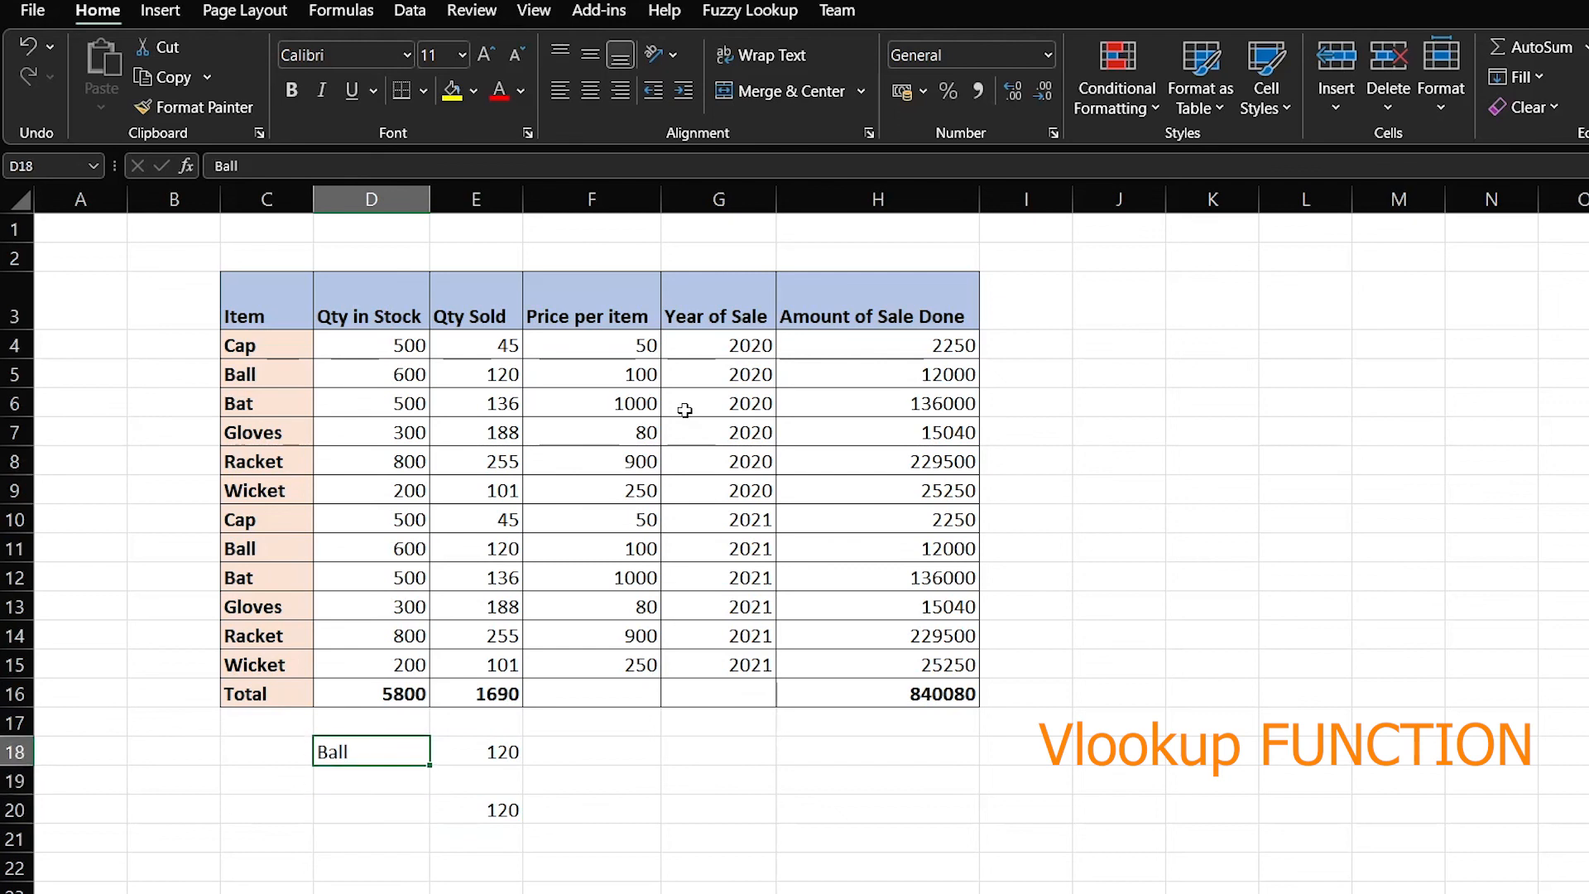
pyautogui.press('Up')
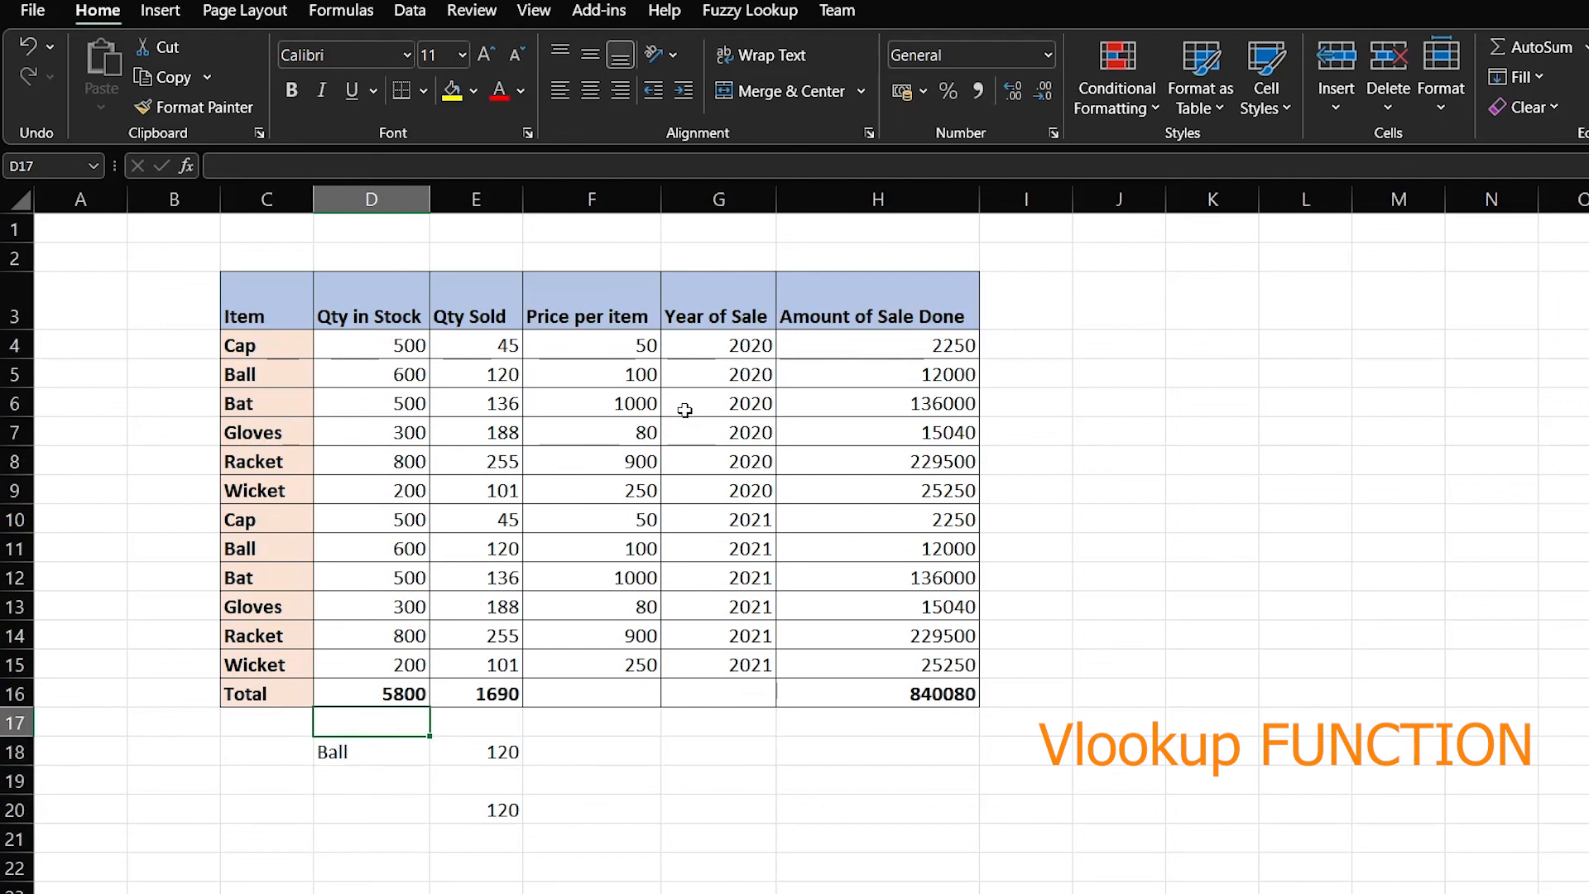
pyautogui.press('Down')
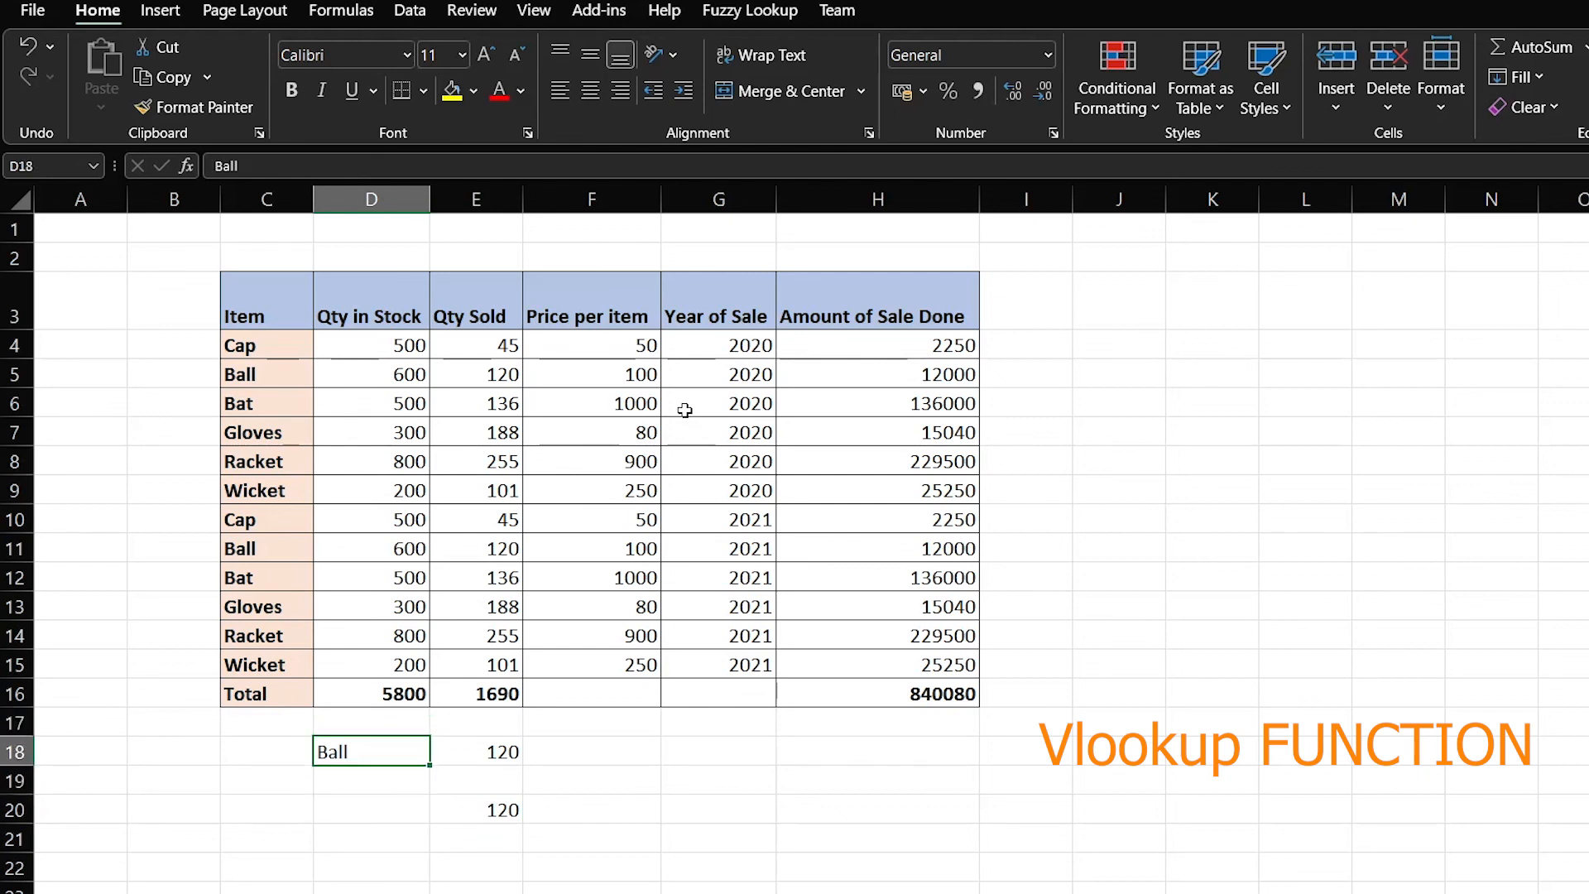
# Change D18 to Racket so the E20 VLOOKUP updates
pyautogui.write('Rack')
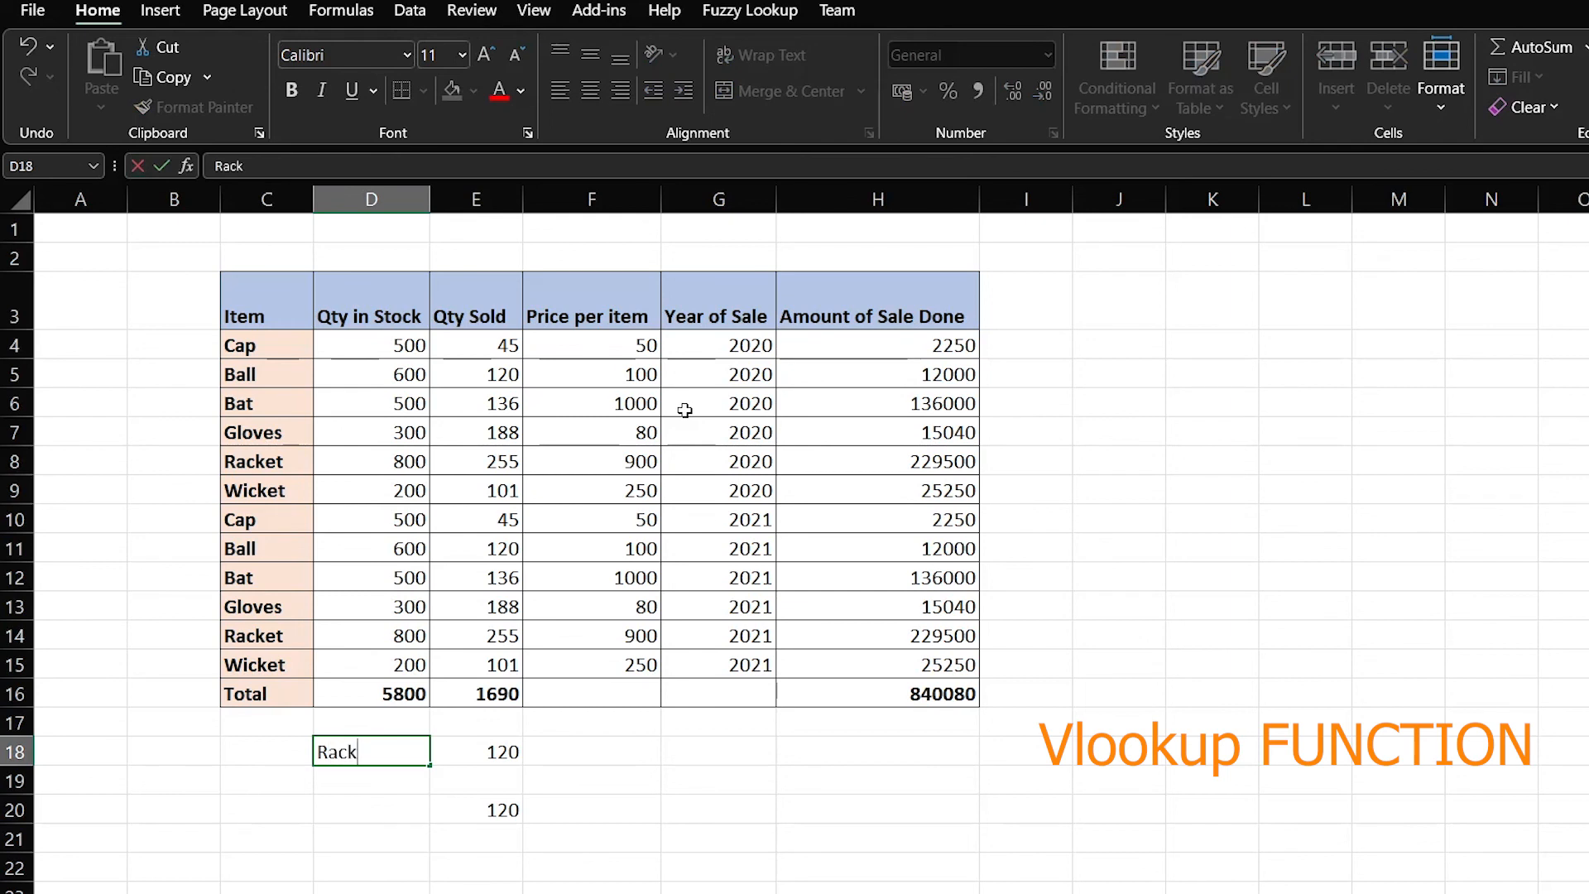
pyautogui.write('et')
pyautogui.press('Return')
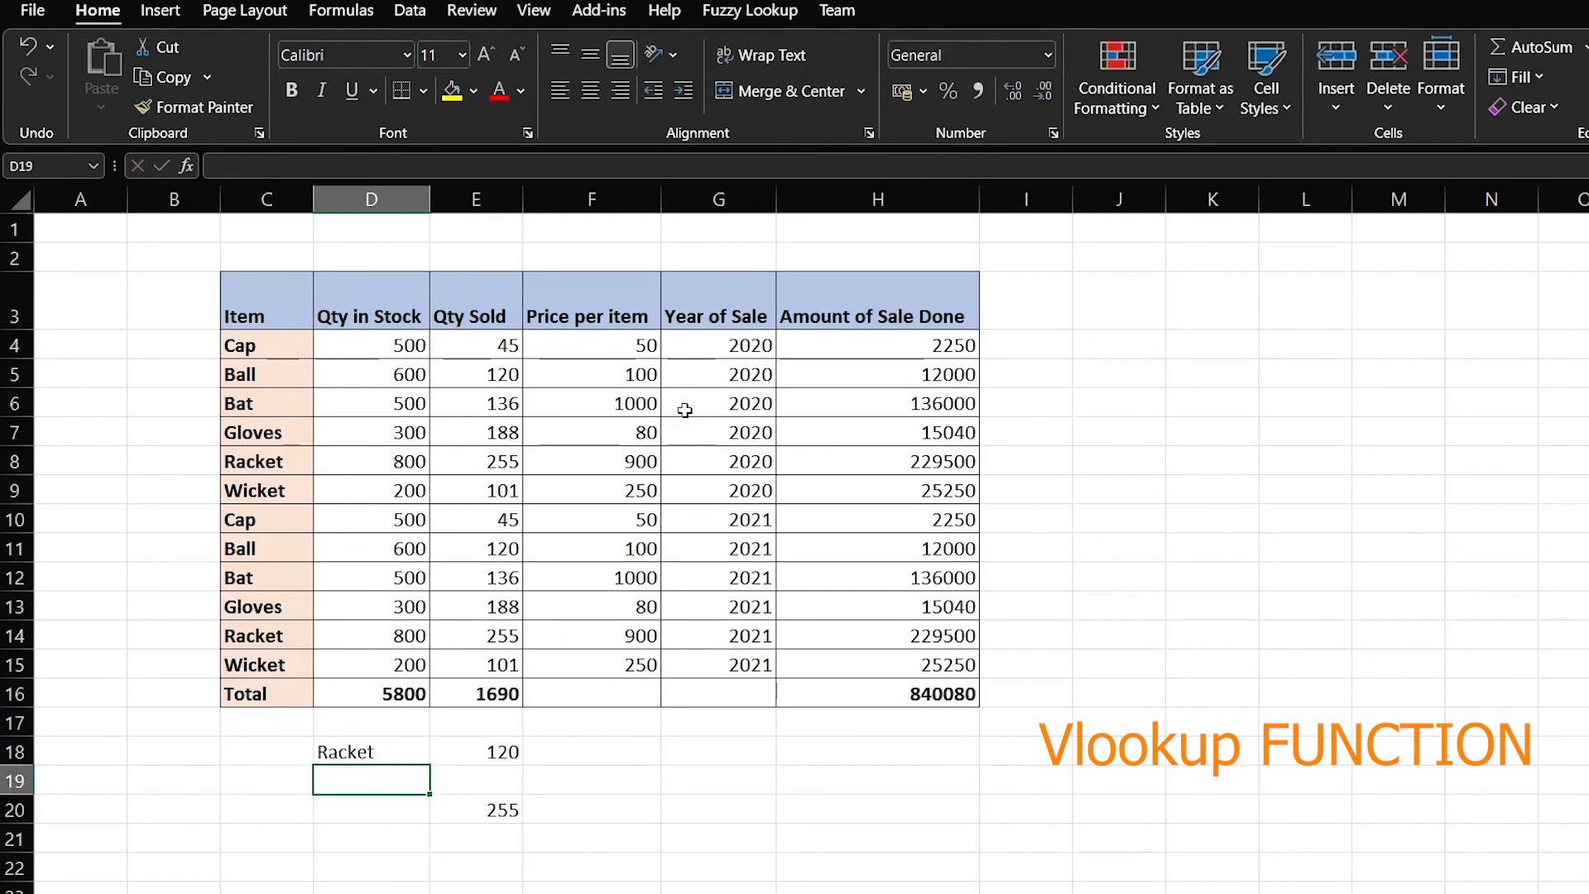
pyautogui.press('Up')
pyautogui.press('Right')
pyautogui.press('Down')
pyautogui.press('Down')
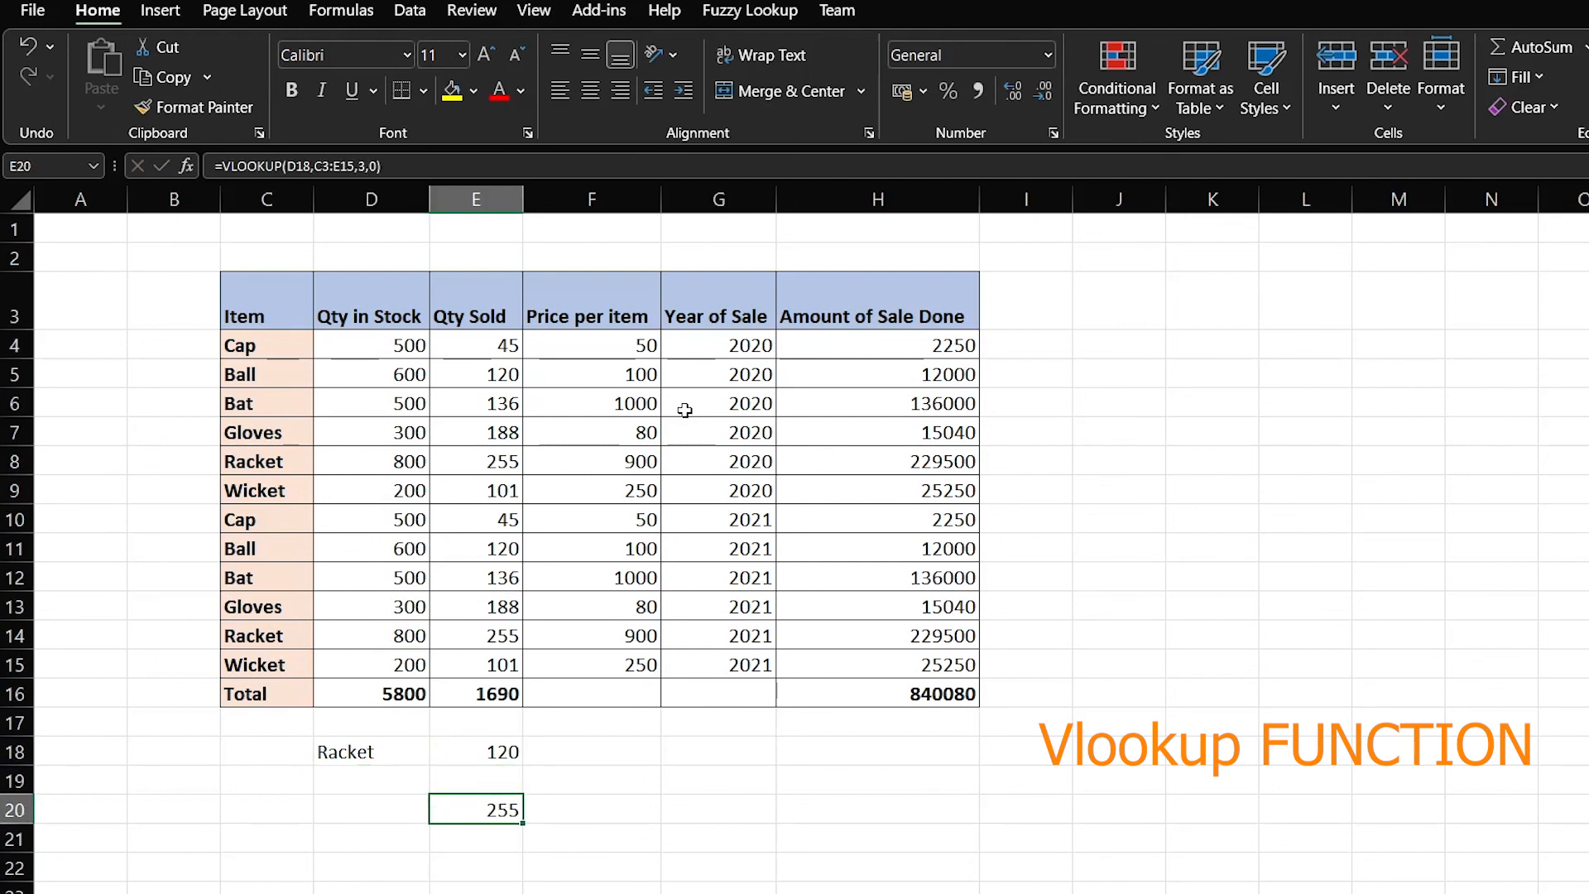
# Check the Racket row in the table against the lookup result
pyautogui.click(257, 353)
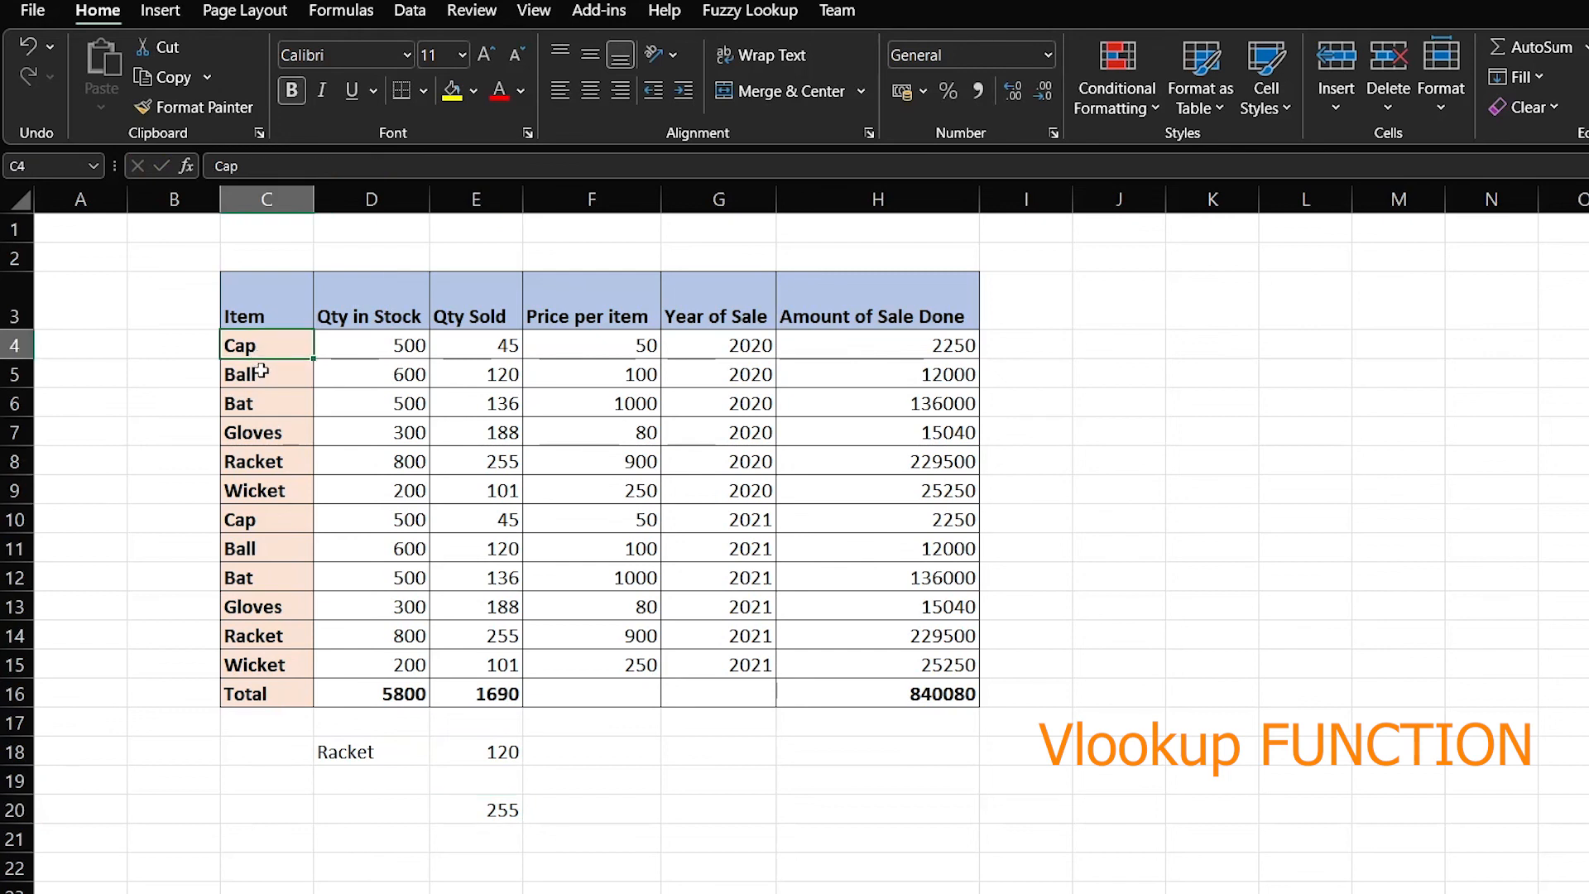
pyautogui.press('Down')
pyautogui.press('Down')
pyautogui.press('Down')
pyautogui.press('Down')
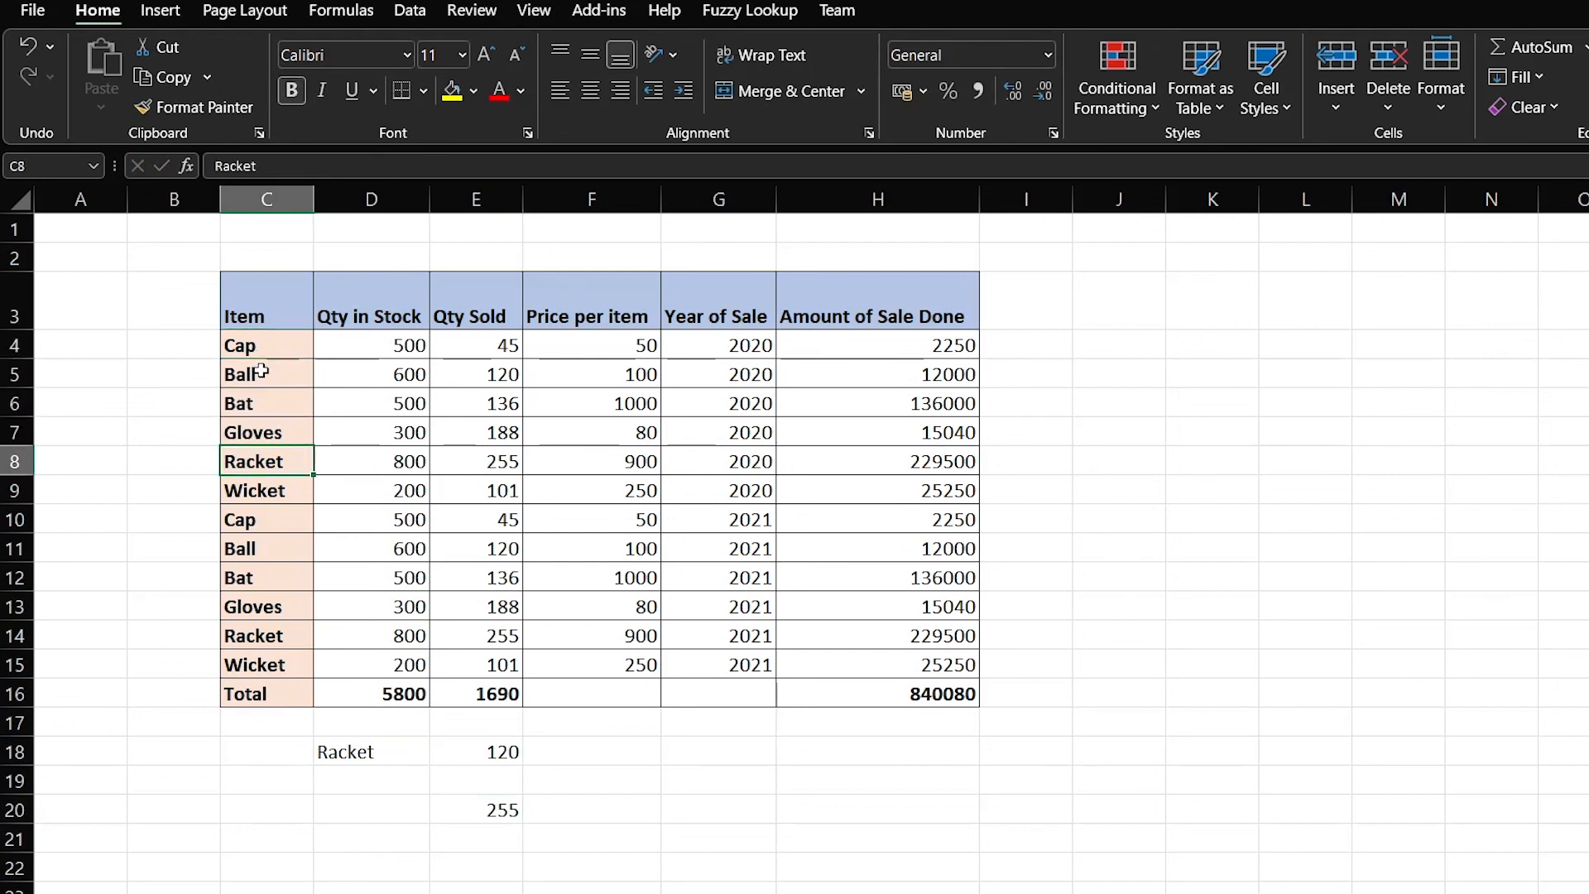
pyautogui.press('Right')
pyautogui.press('Right')
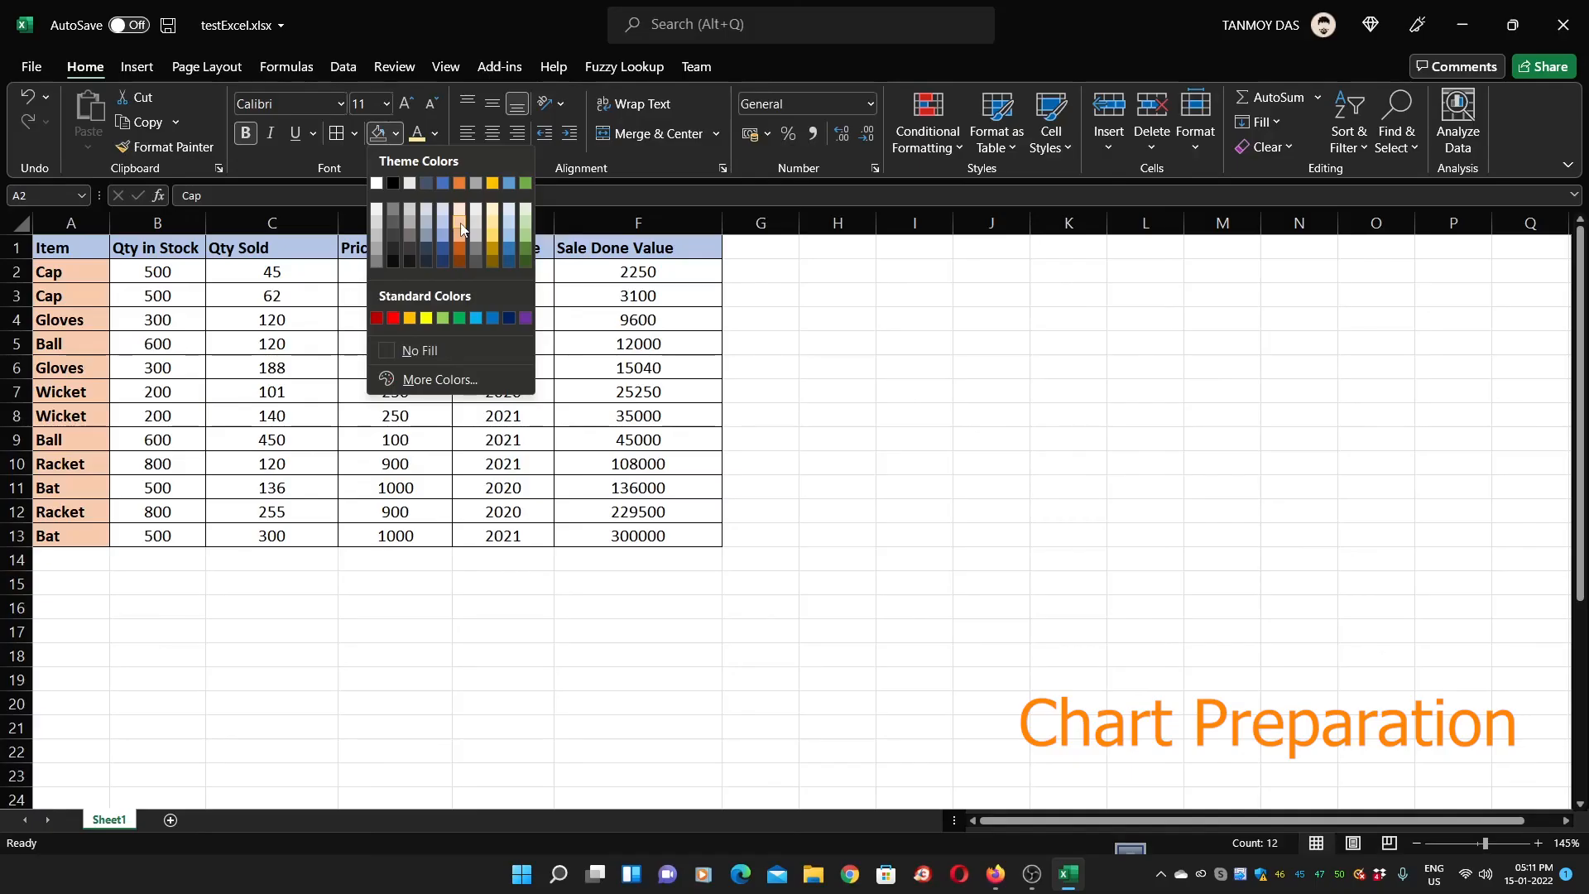
pyautogui.click(447, 593)
pyautogui.click(455, 602)
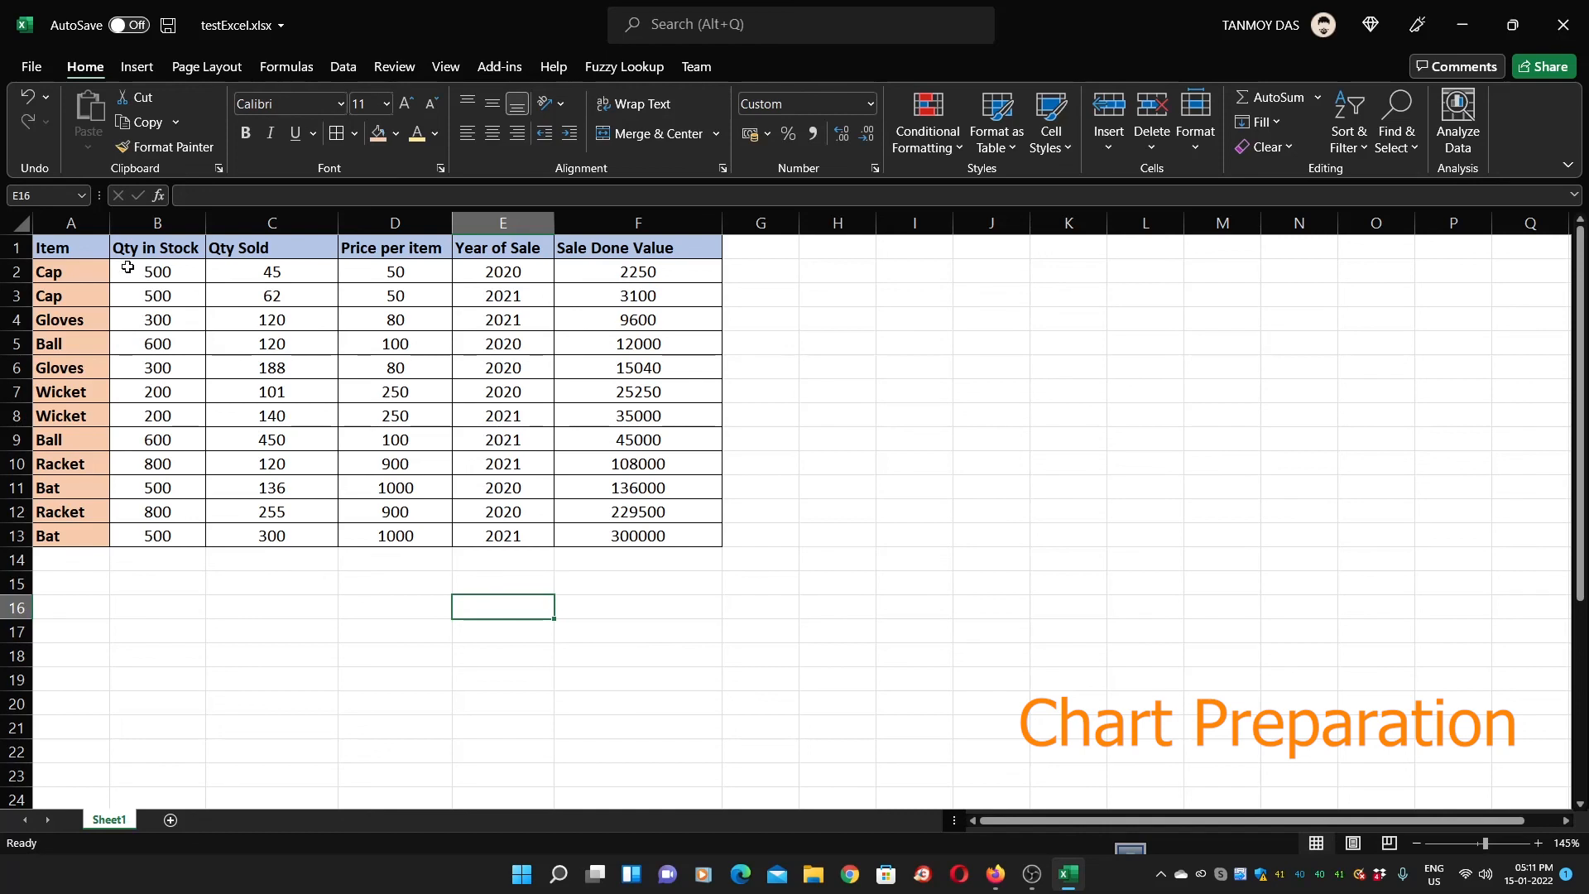
# Select the sales table A1:F13 and bring up the Insert ribbon
pyautogui.moveTo(80, 246); pyautogui.dragTo(645, 537)
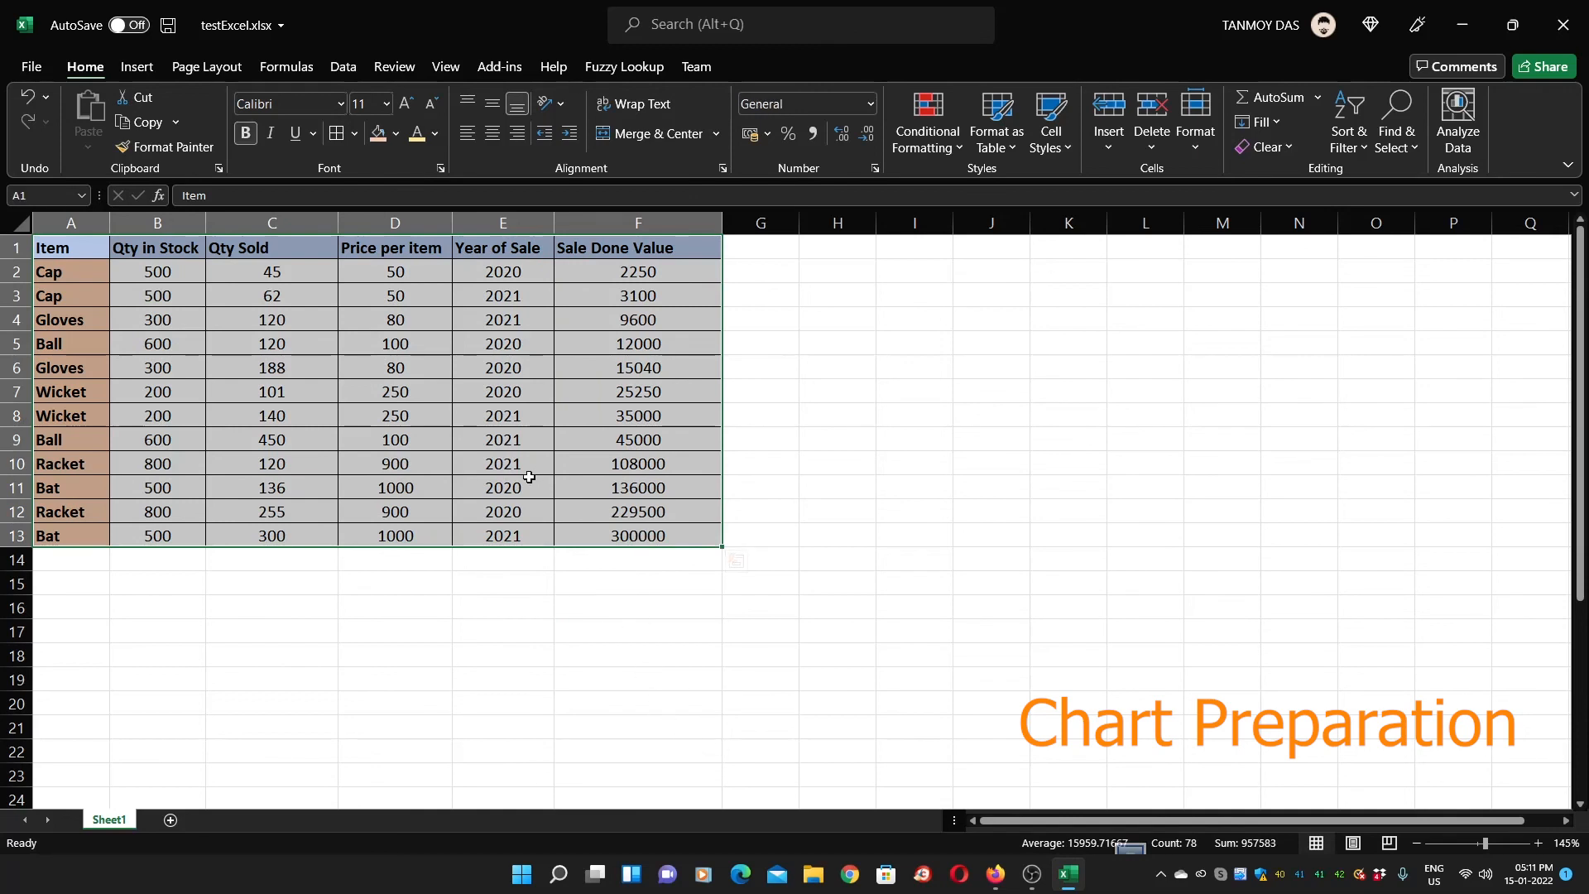
pyautogui.click(137, 69)
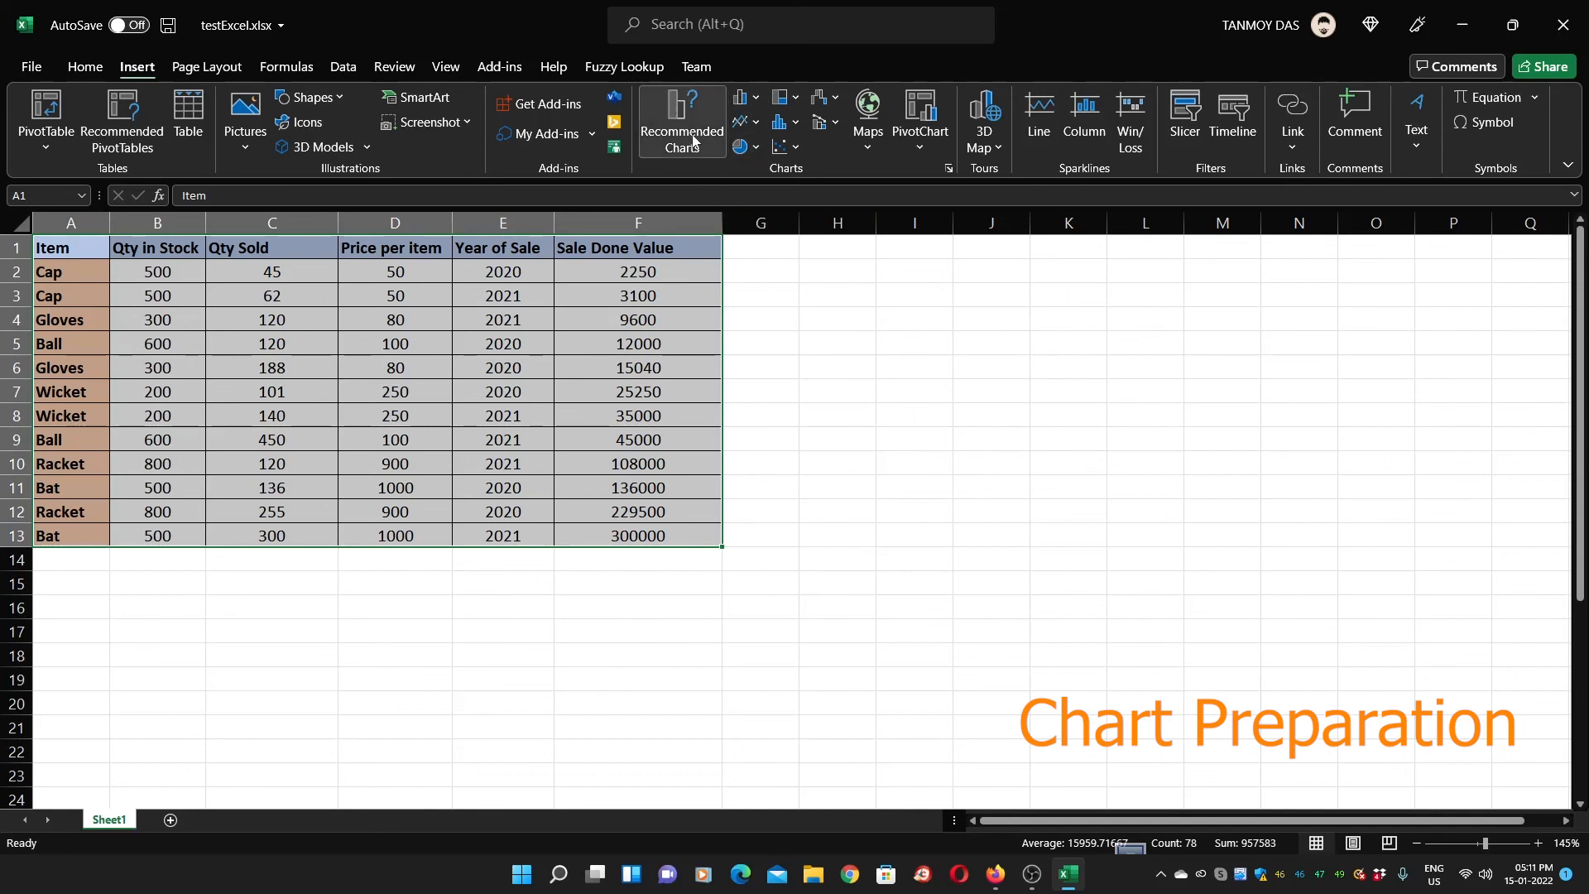
# Insert a 3-D column chart of the sales table from the full chart list
pyautogui.click(948, 169)
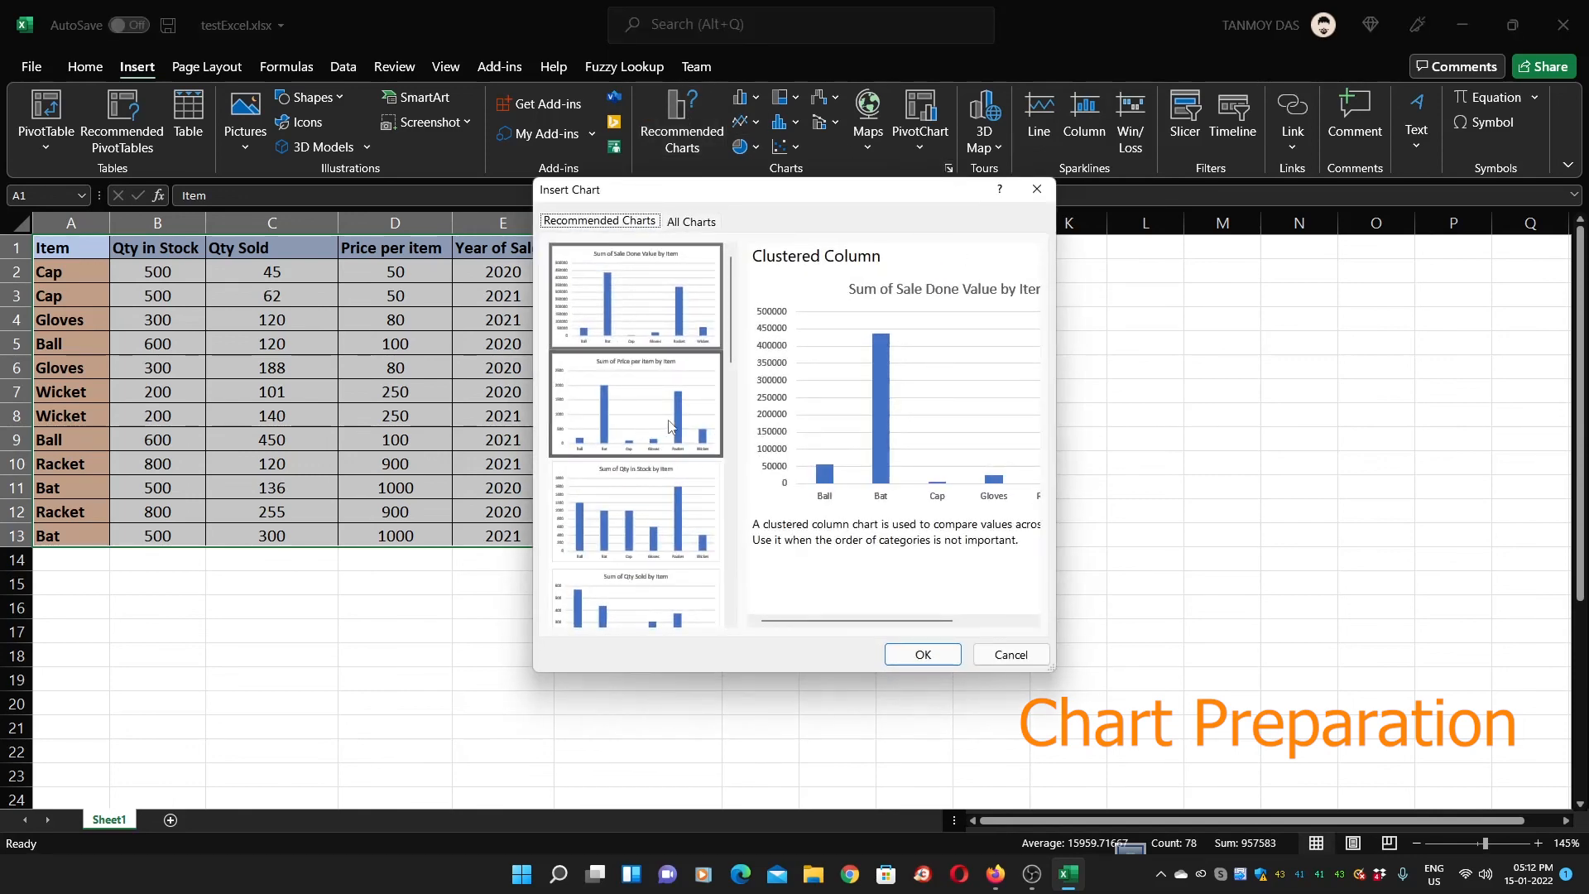
pyautogui.scroll(-3, 737, 488)
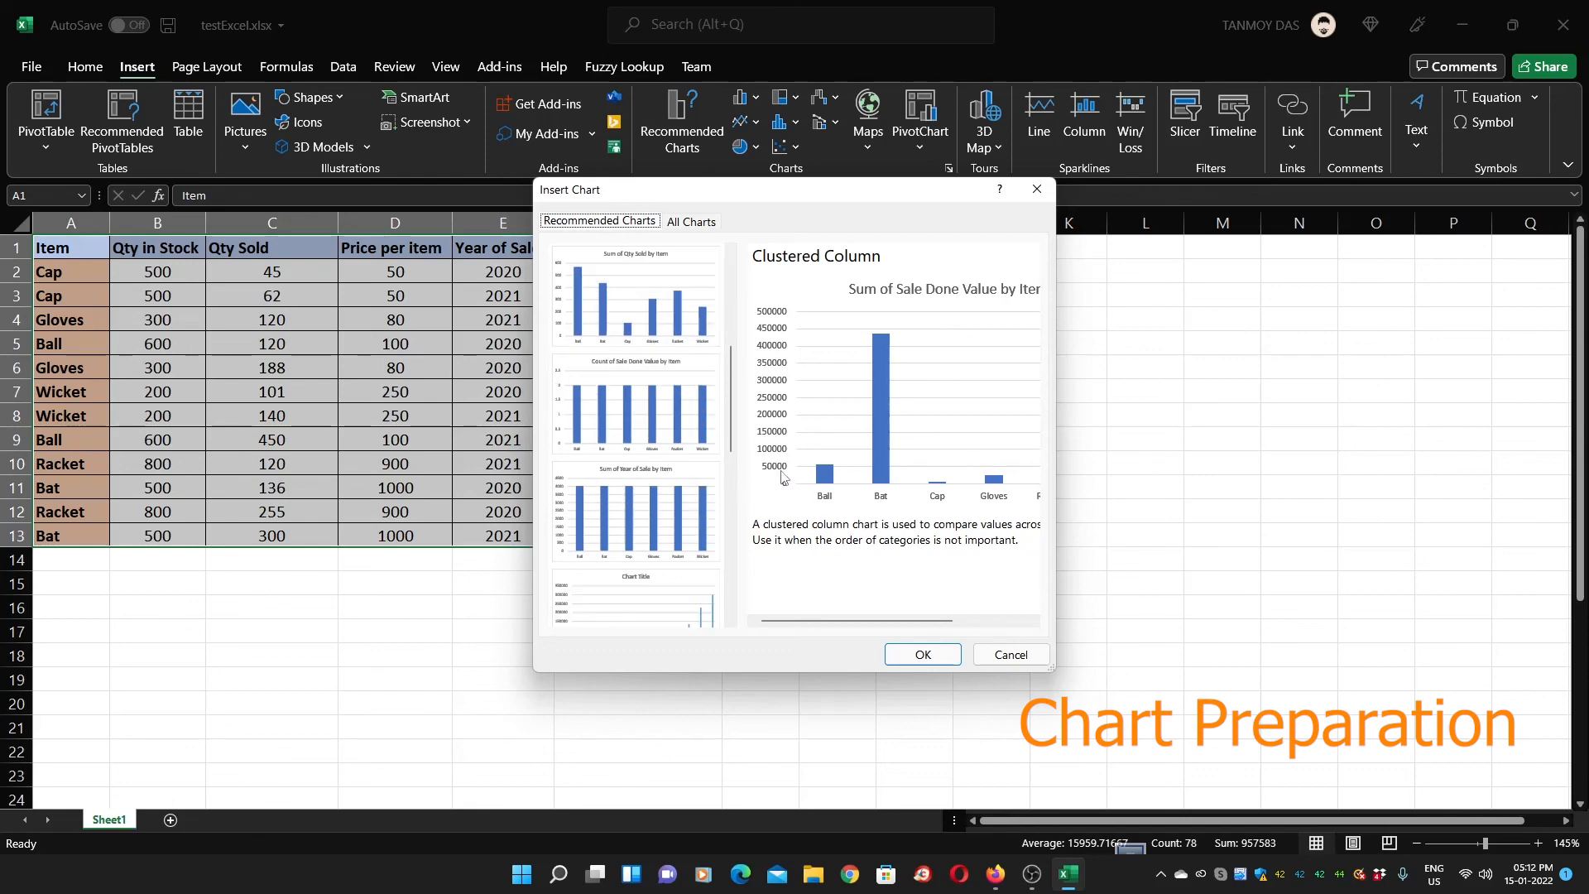
pyautogui.click(652, 310)
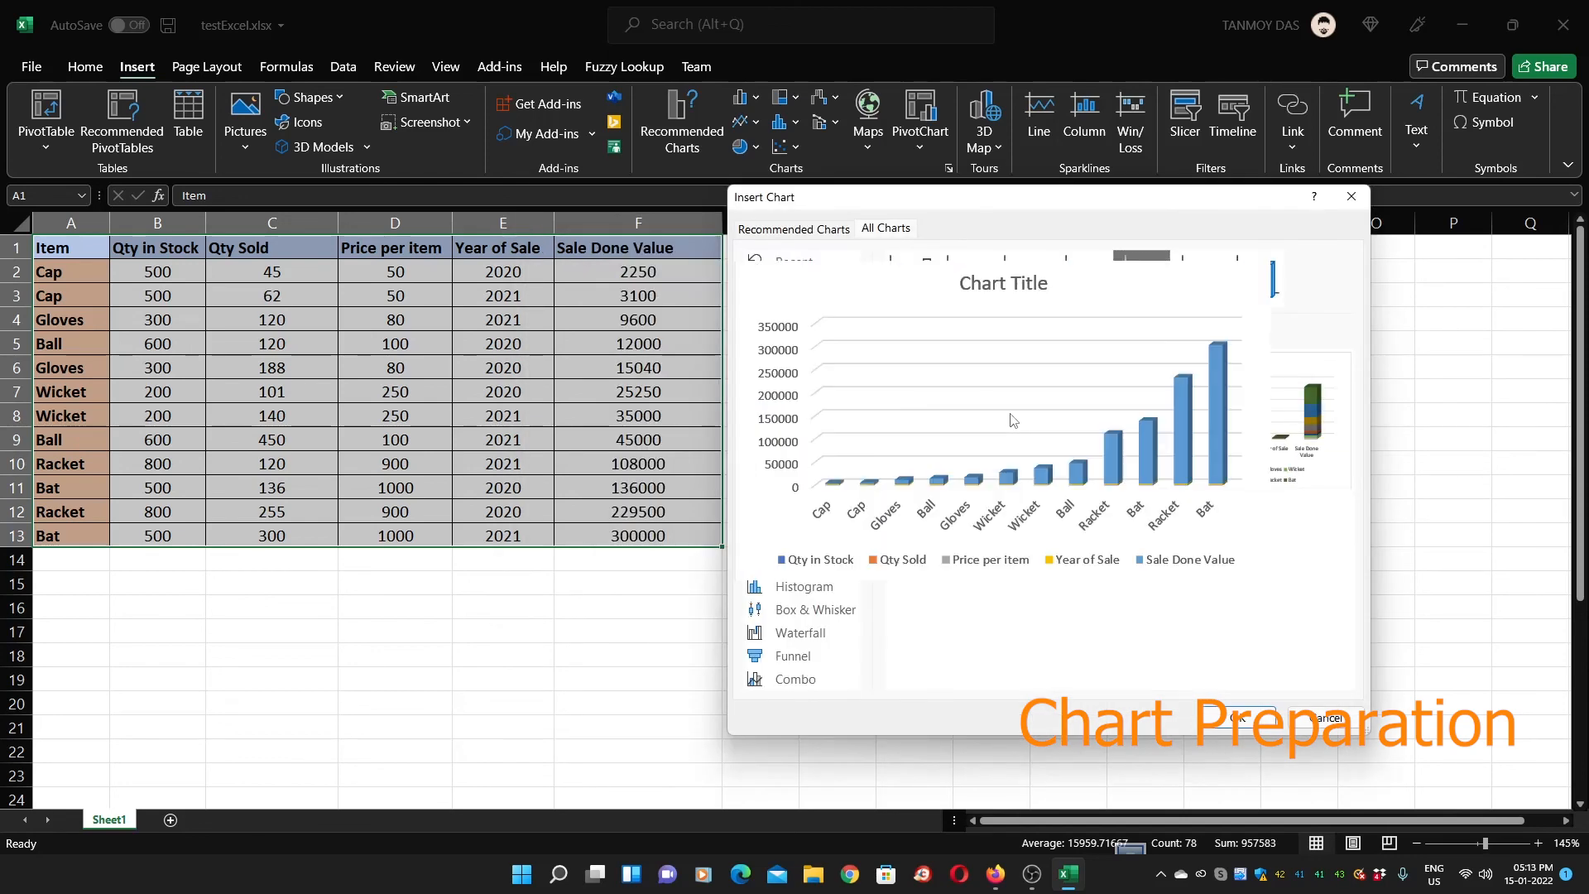
pyautogui.moveTo(1052, 488)
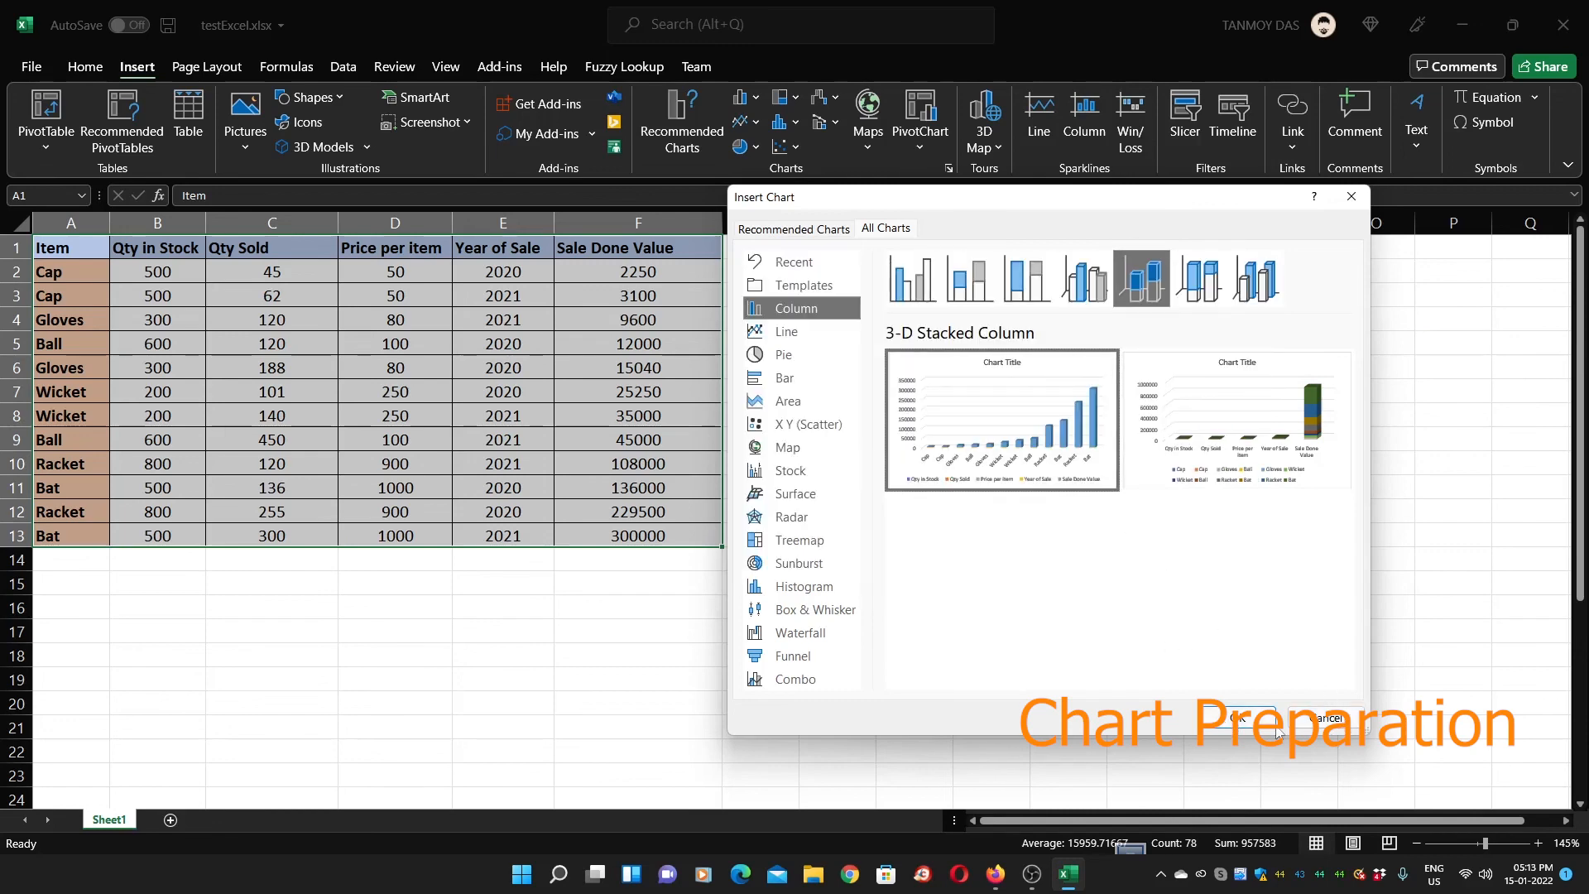
pyautogui.click(1242, 720)
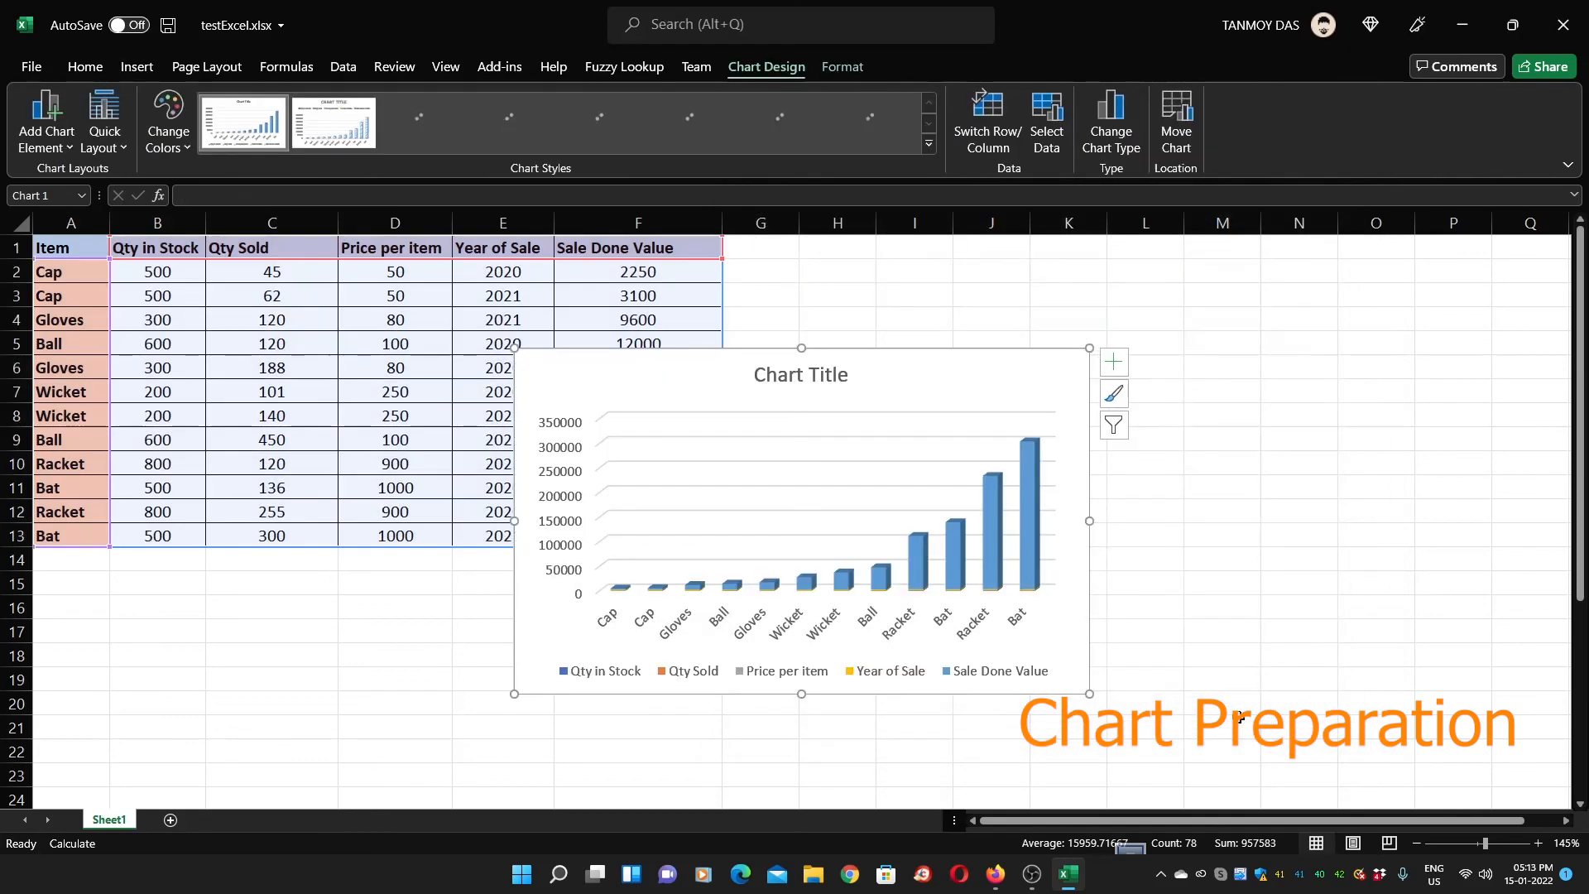
# Place the chart right of the table across columns G to O and widen it
pyautogui.moveTo(883, 372); pyautogui.dragTo(1071, 324)
pyautogui.moveTo(1272, 645); pyautogui.dragTo(1146, 662)
pyautogui.moveTo(1056, 335); pyautogui.dragTo(364, 624)
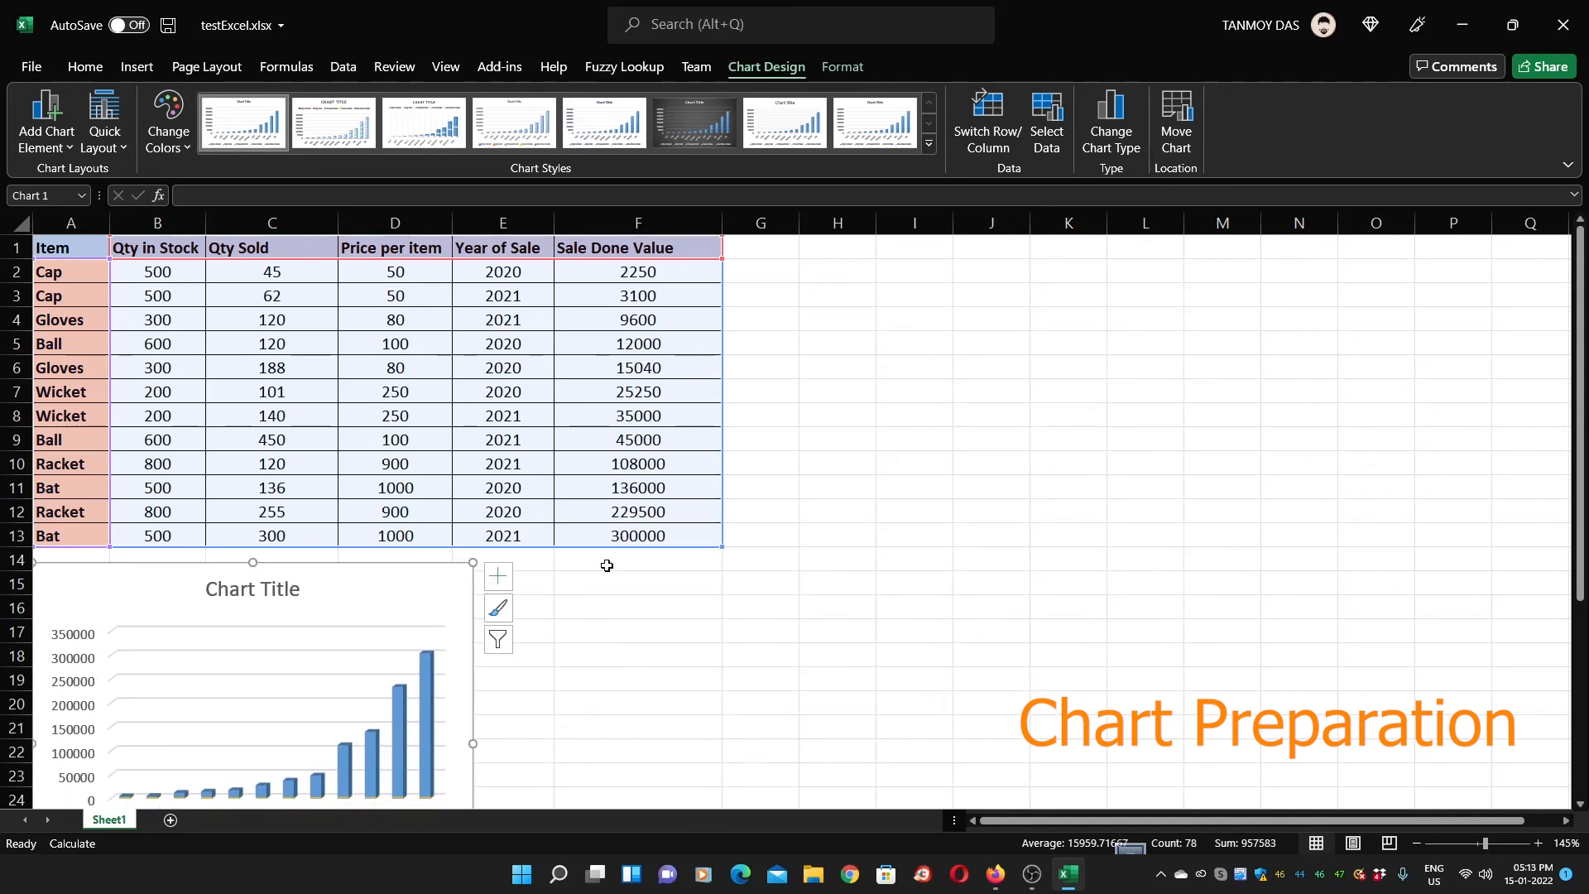
pyautogui.scroll(-2, 656, 593)
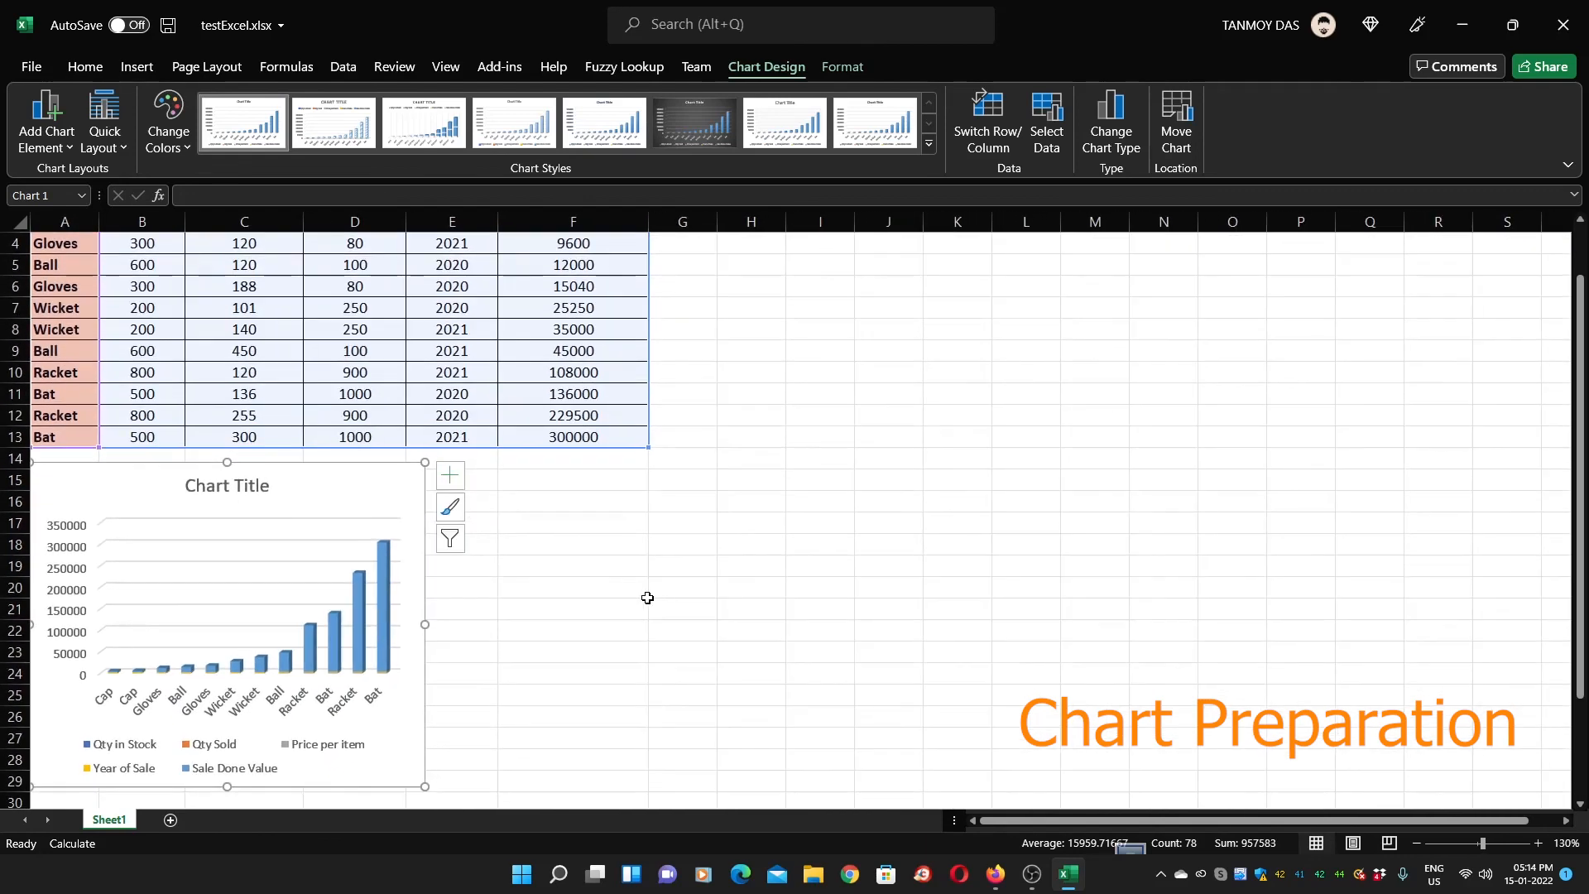
pyautogui.scroll(1, 690, 575)
pyautogui.scroll(1, 690, 574)
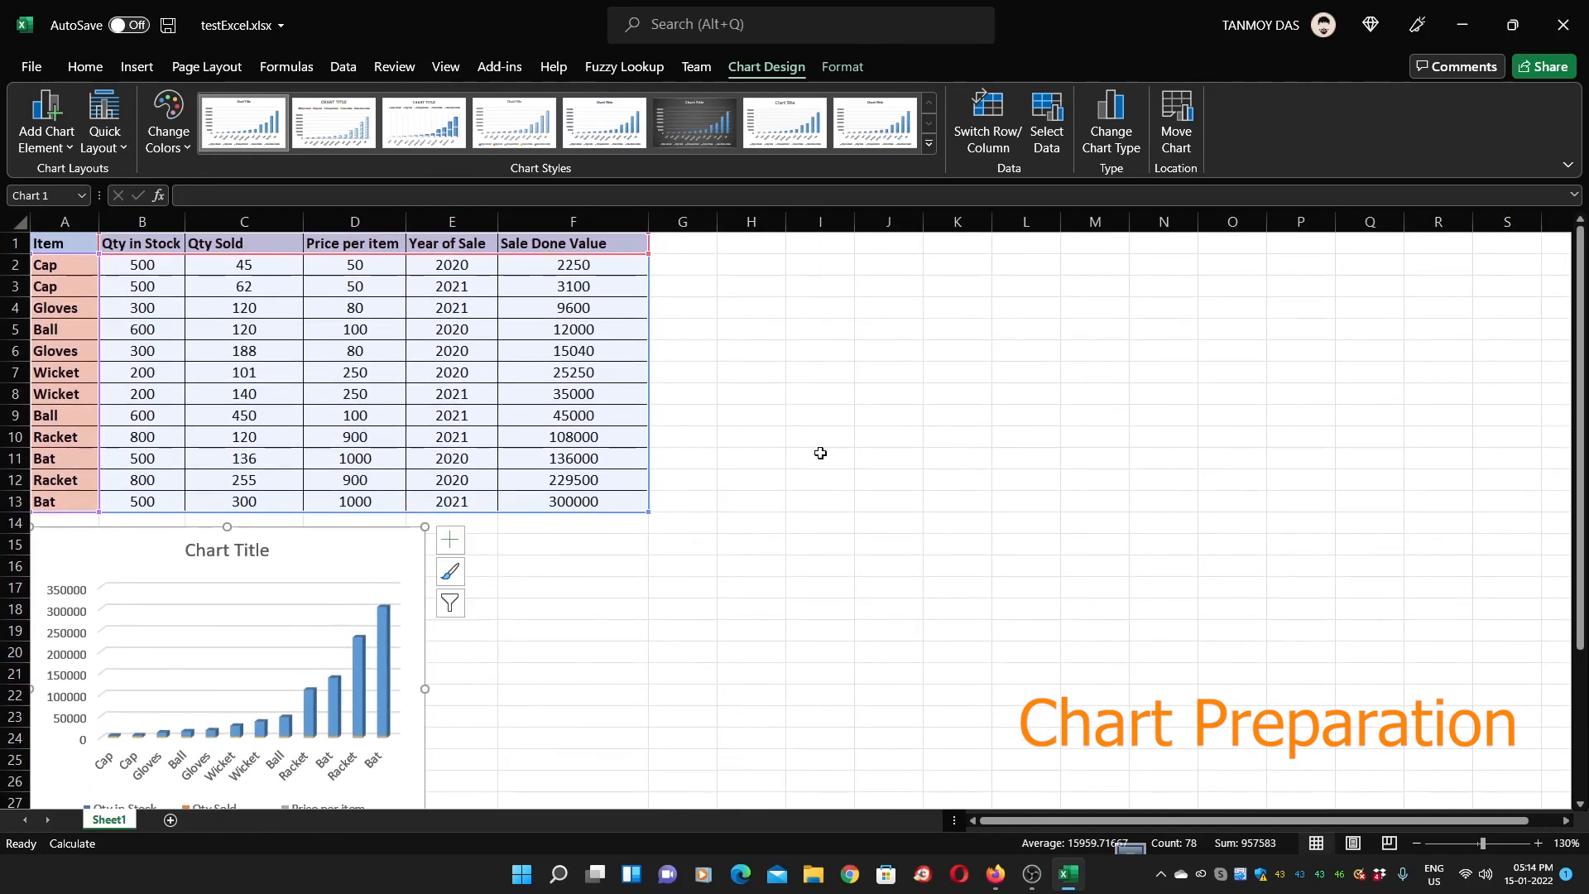
pyautogui.moveTo(351, 570); pyautogui.dragTo(993, 288)
pyautogui.moveTo(1068, 571); pyautogui.dragTo(1227, 535)
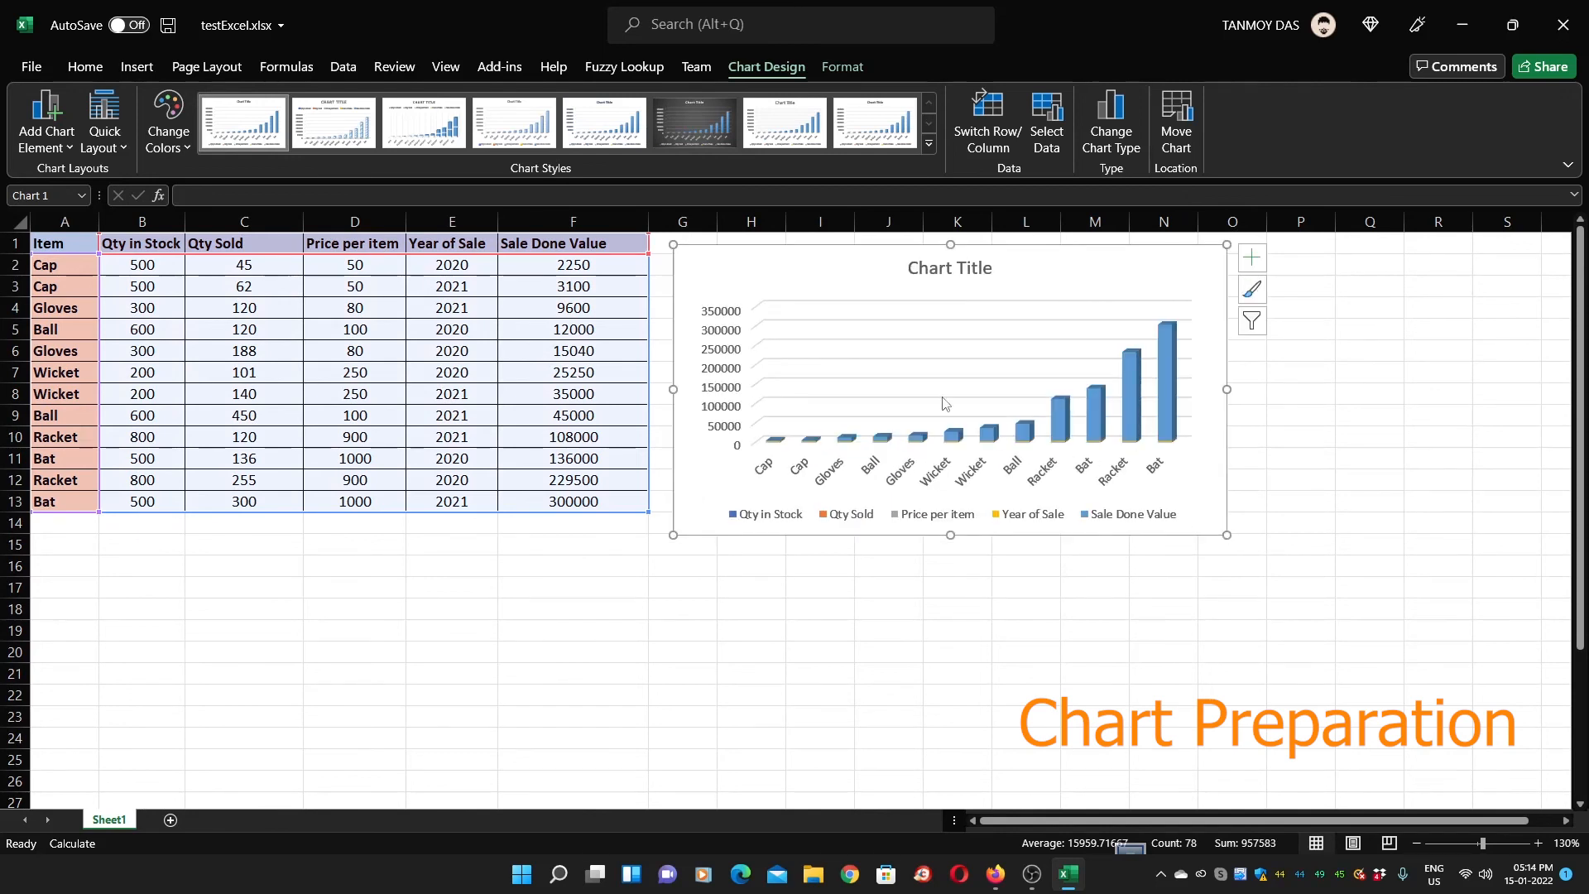
# Replace the placeholder 'Chart Title' with 'Sale Value Chart'
pyautogui.click(952, 266)
pyautogui.doubleClick(970, 266)
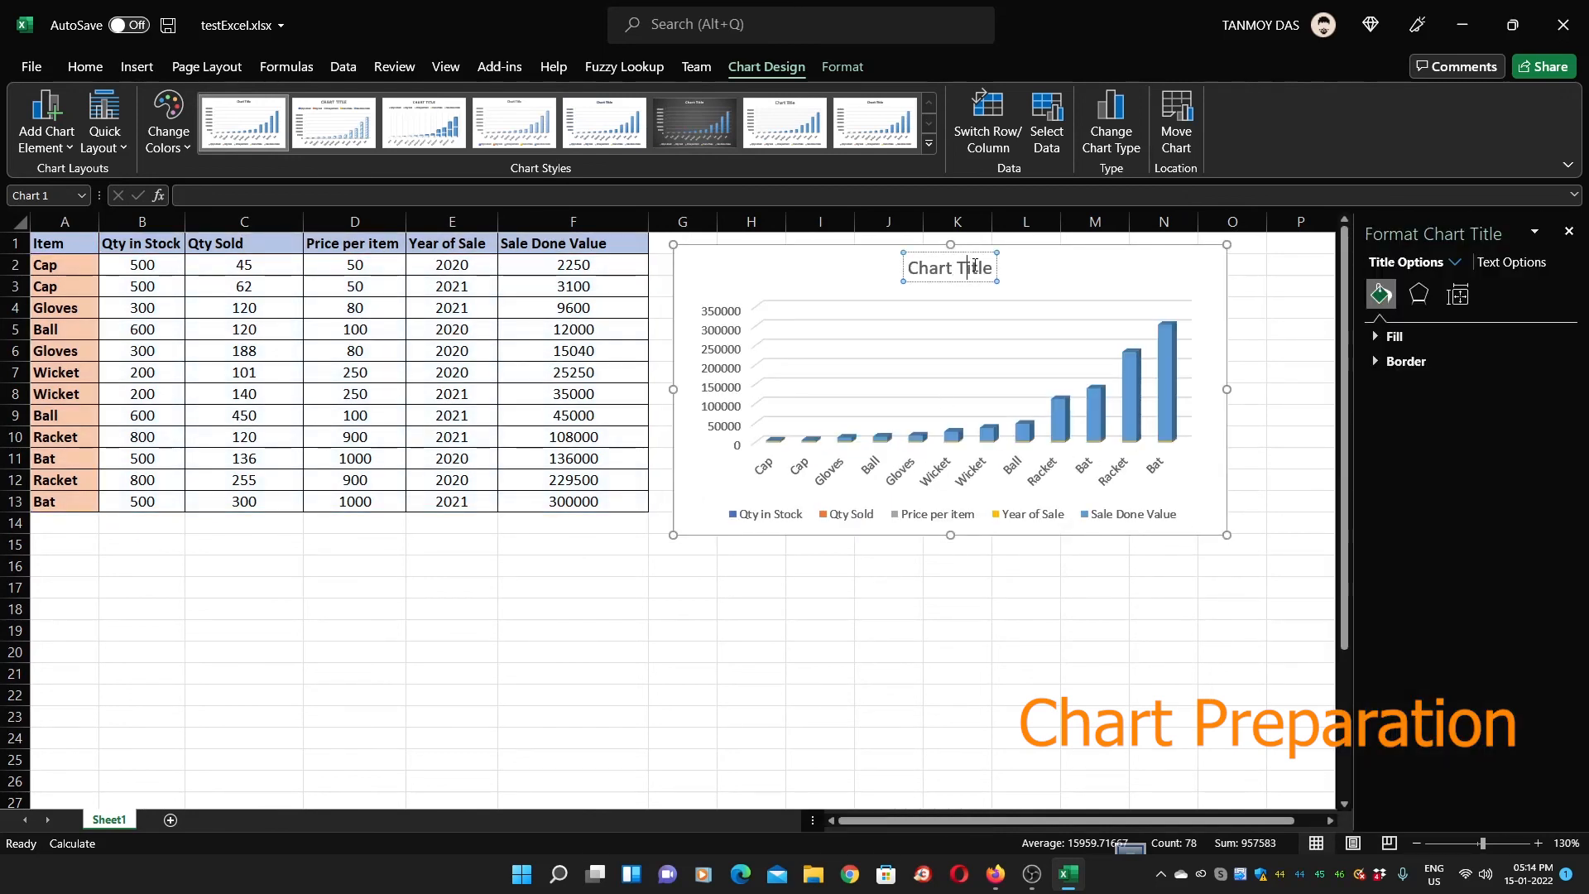
pyautogui.moveTo(992, 270); pyautogui.dragTo(918, 277)
pyautogui.click(895, 275)
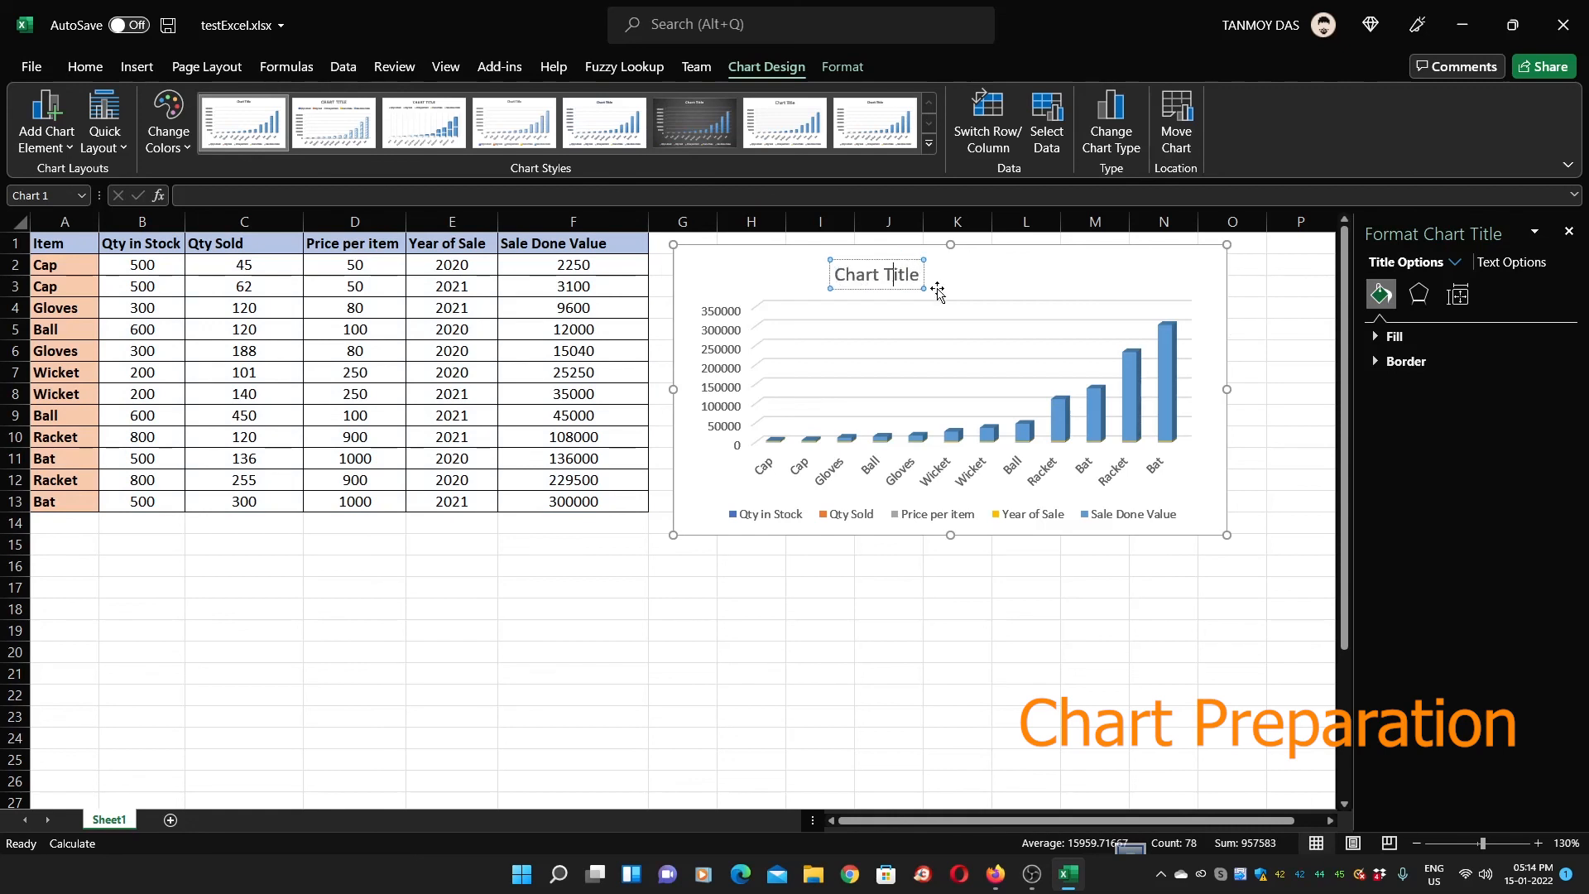
pyautogui.press('BackSpace')
pyautogui.press('BackSpace')
pyautogui.press('BackSpace')
pyautogui.press('BackSpace')
pyautogui.press('BackSpace')
pyautogui.press('BackSpace')
pyautogui.press('BackSpace')
pyautogui.press('BackSpace')
pyautogui.press('BackSpace')
pyautogui.press('BackSpace')
pyautogui.press('BackSpace')
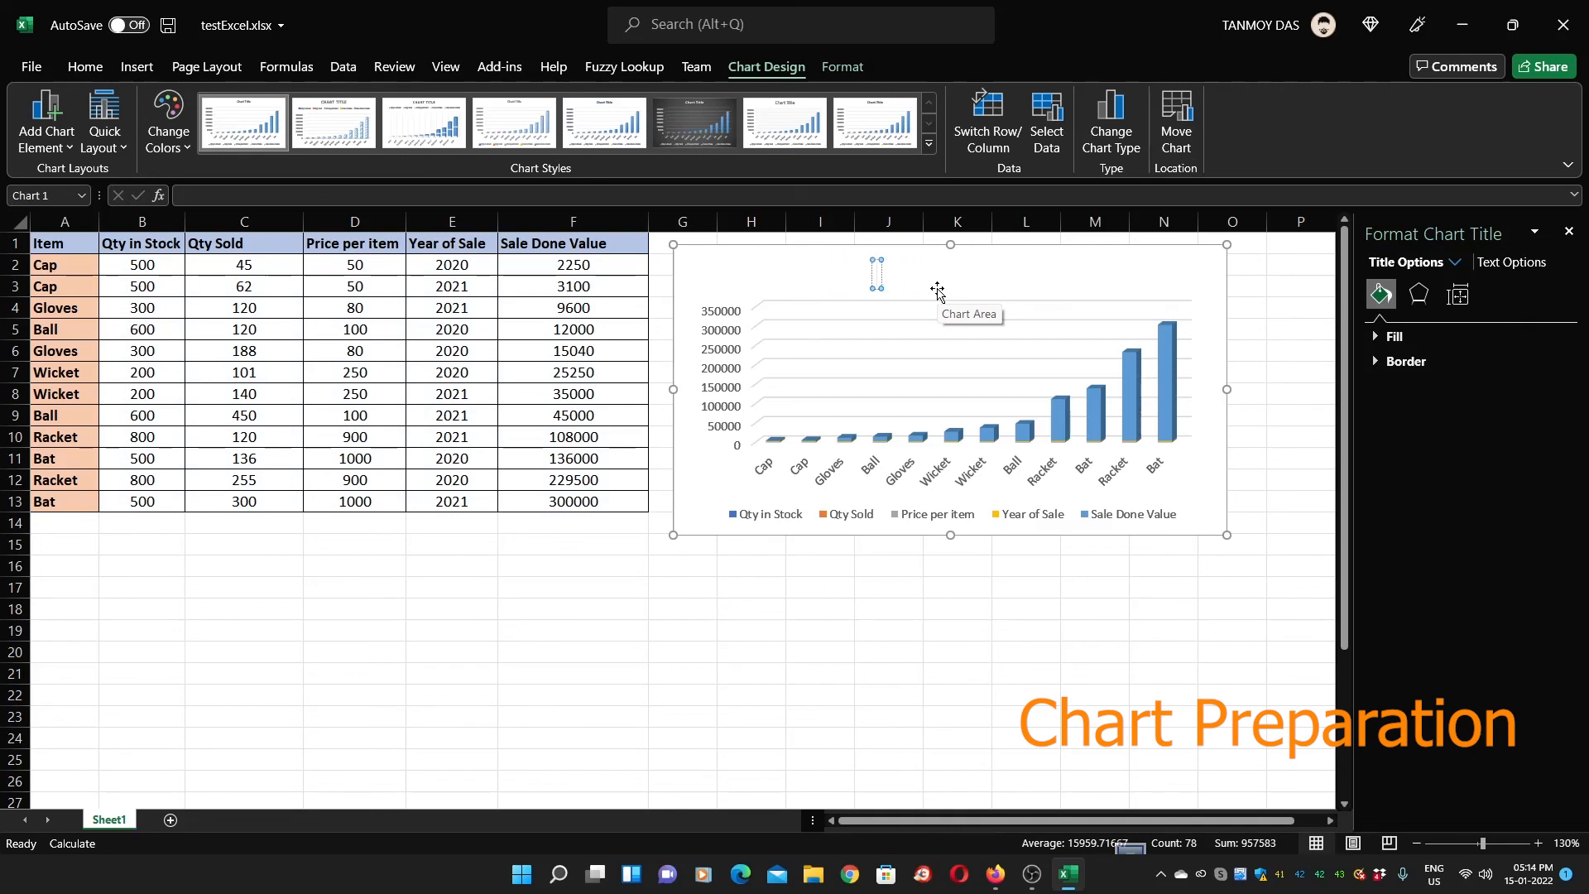
pyautogui.write('Sale Value Chart')
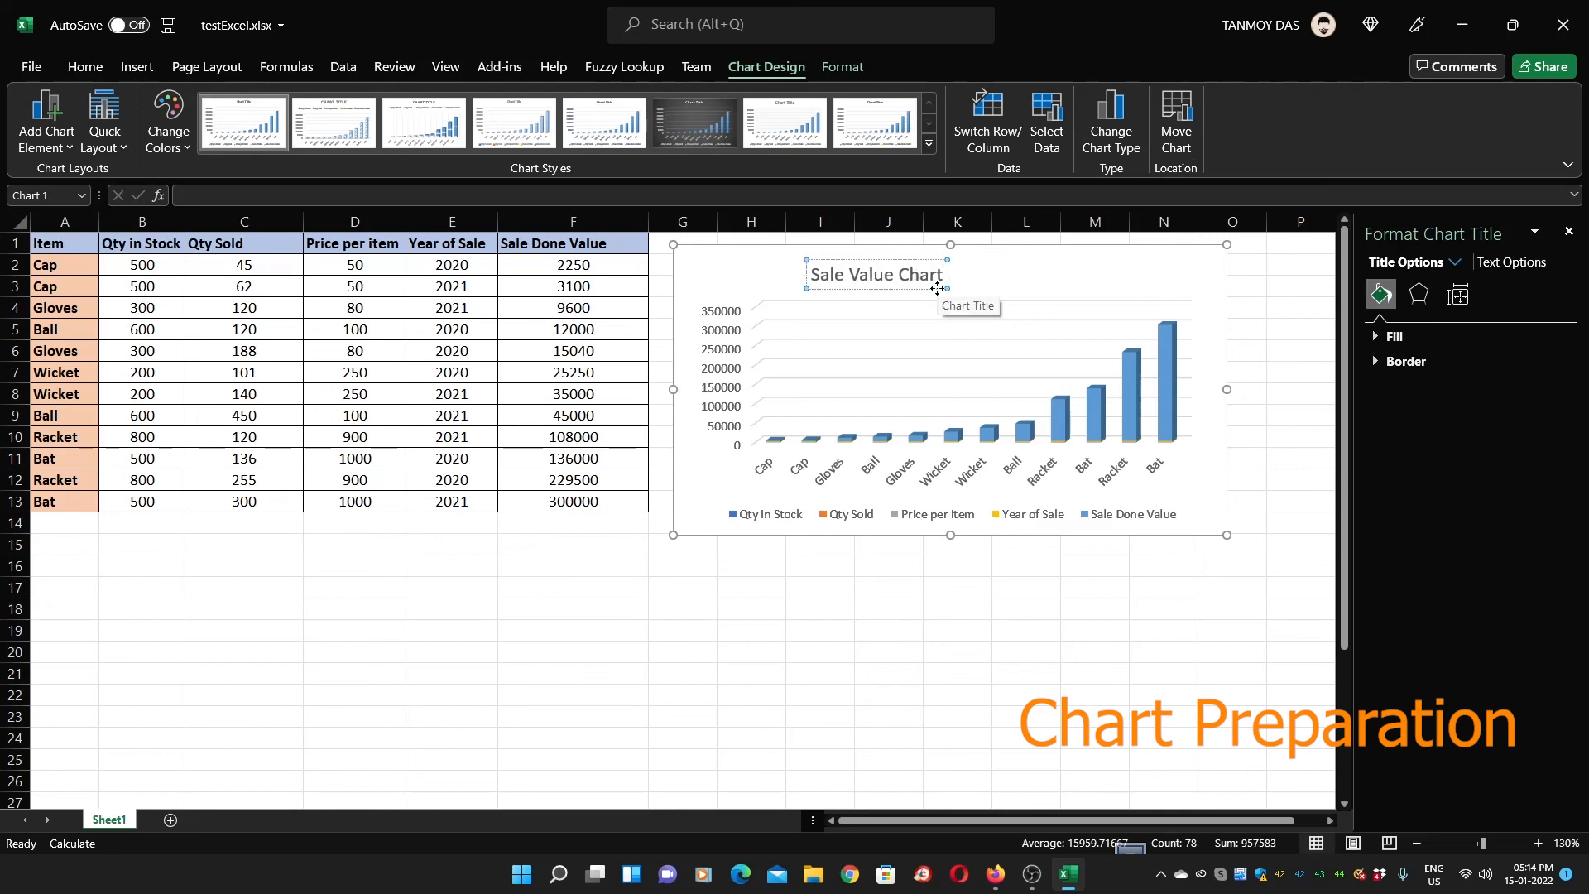
pyautogui.click(1074, 591)
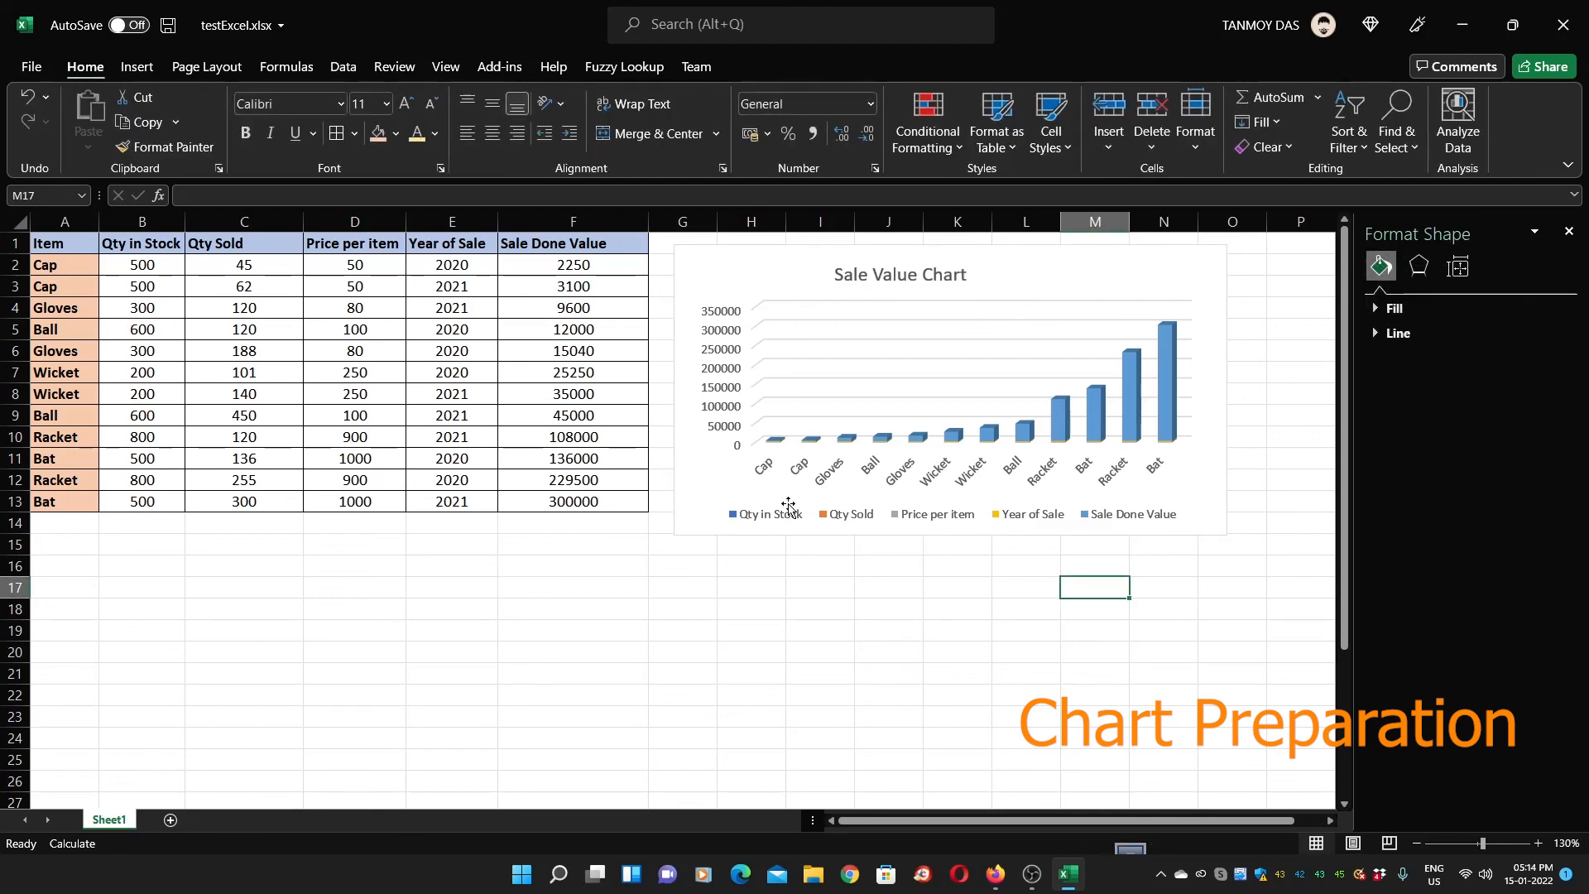
# Nudge the chart left and shrink it so its bottom aligns with row 13
pyautogui.click(817, 517)
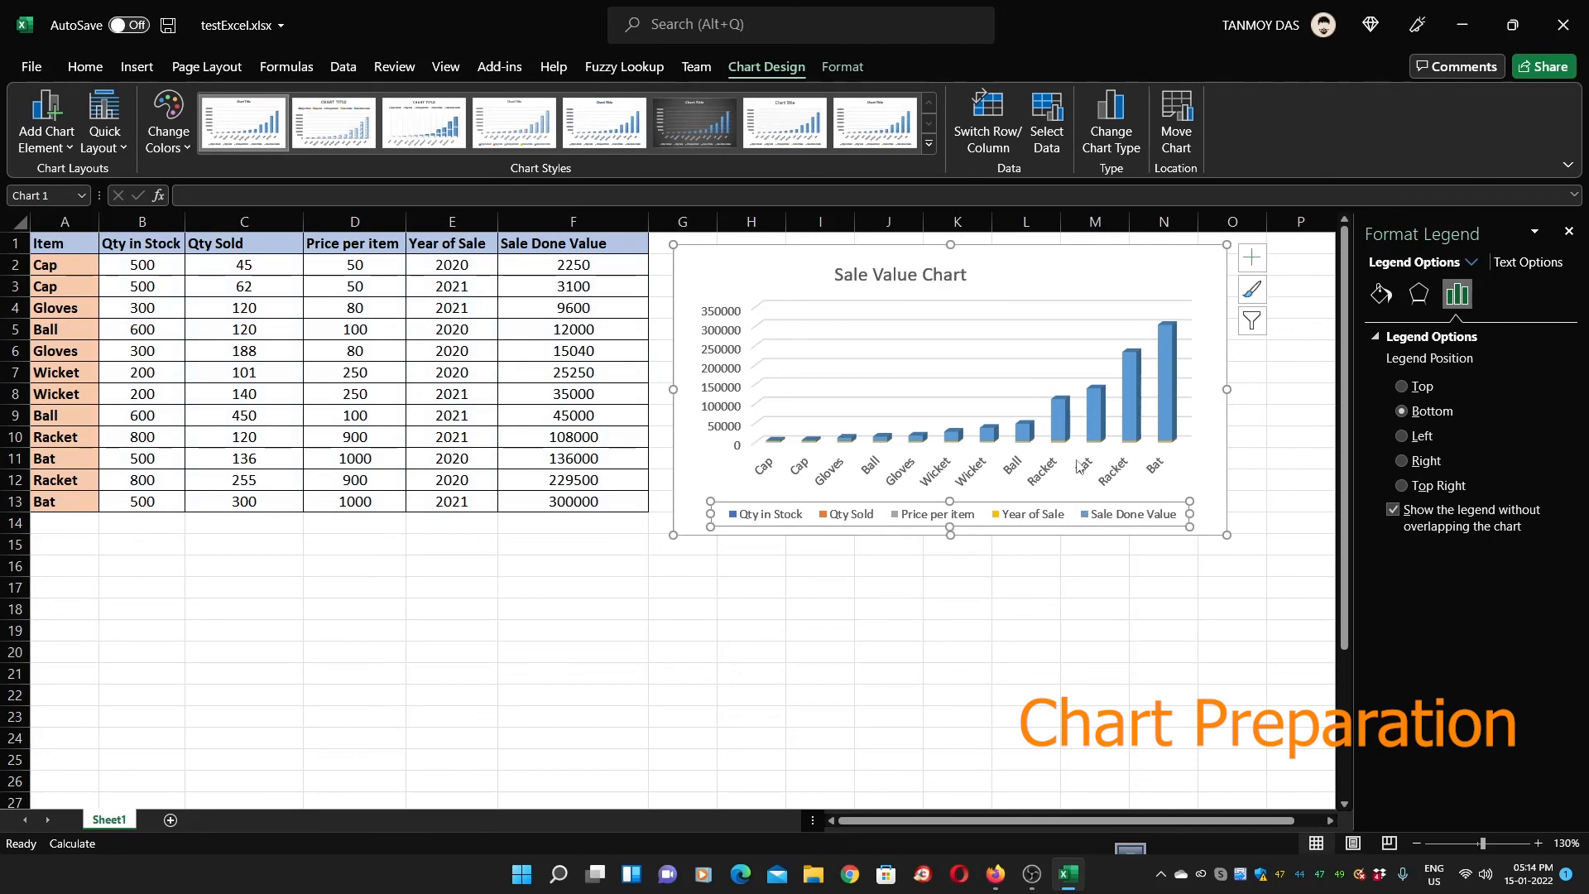
pyautogui.click(1040, 584)
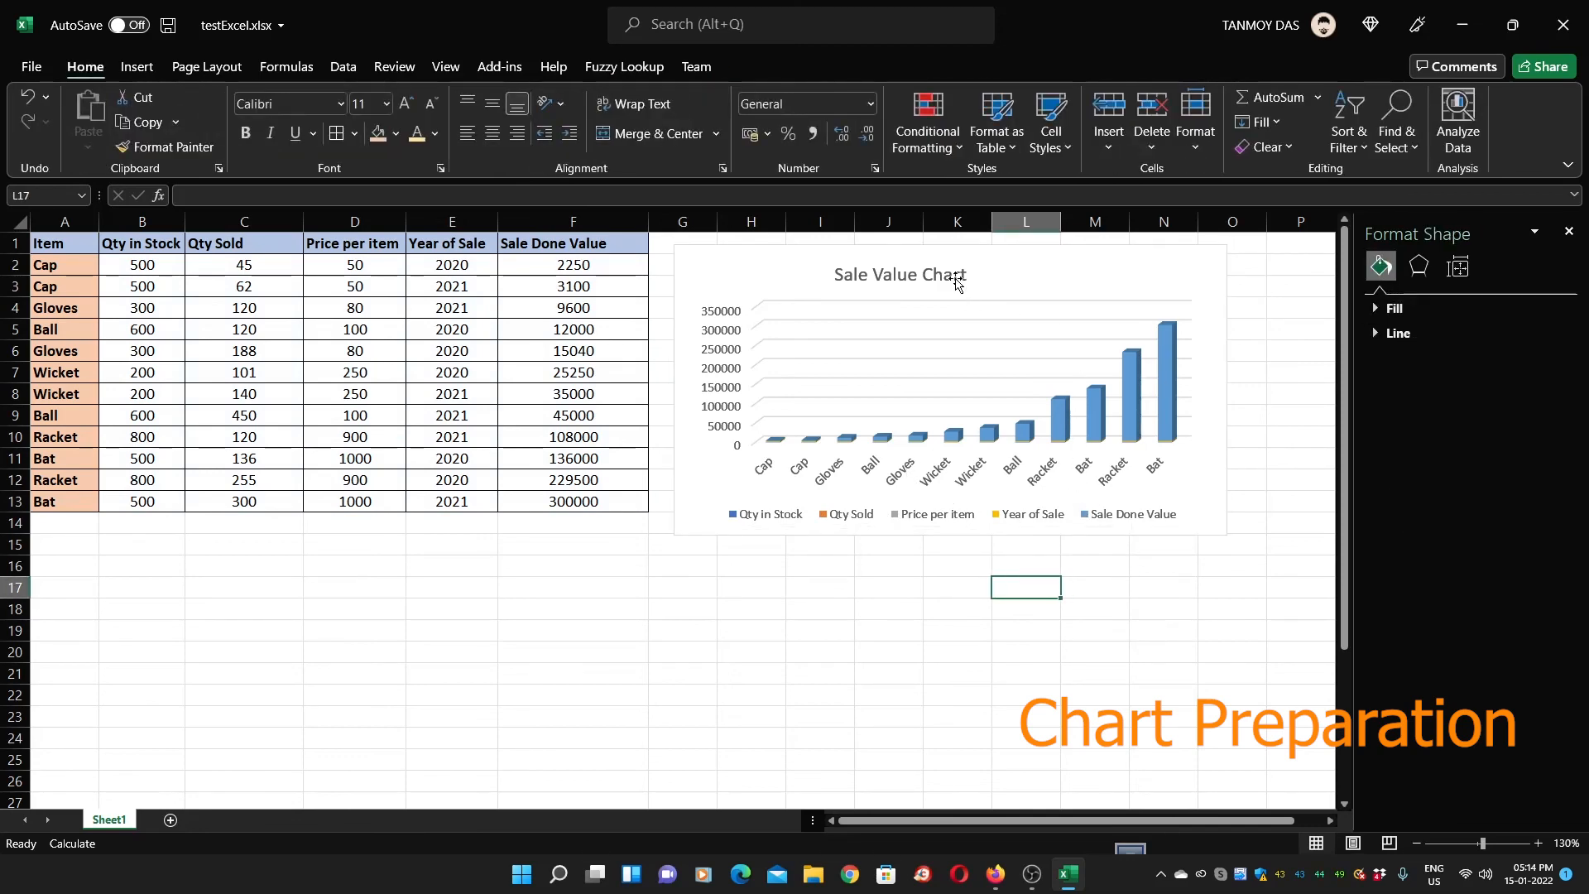
pyautogui.click(1032, 274)
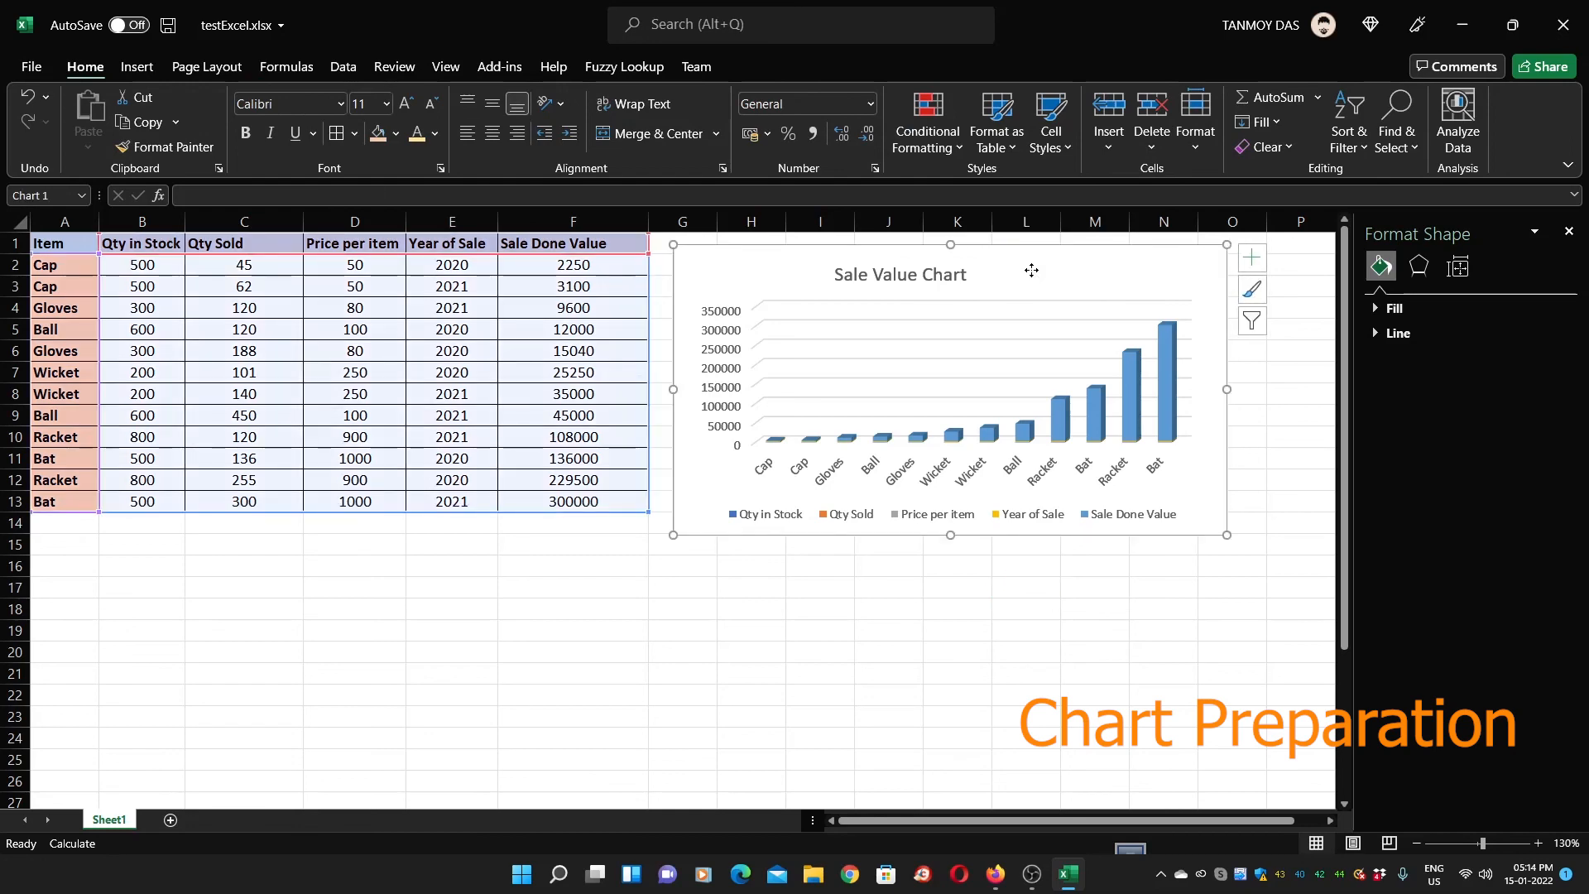
pyautogui.moveTo(1032, 270); pyautogui.dragTo(1024, 269)
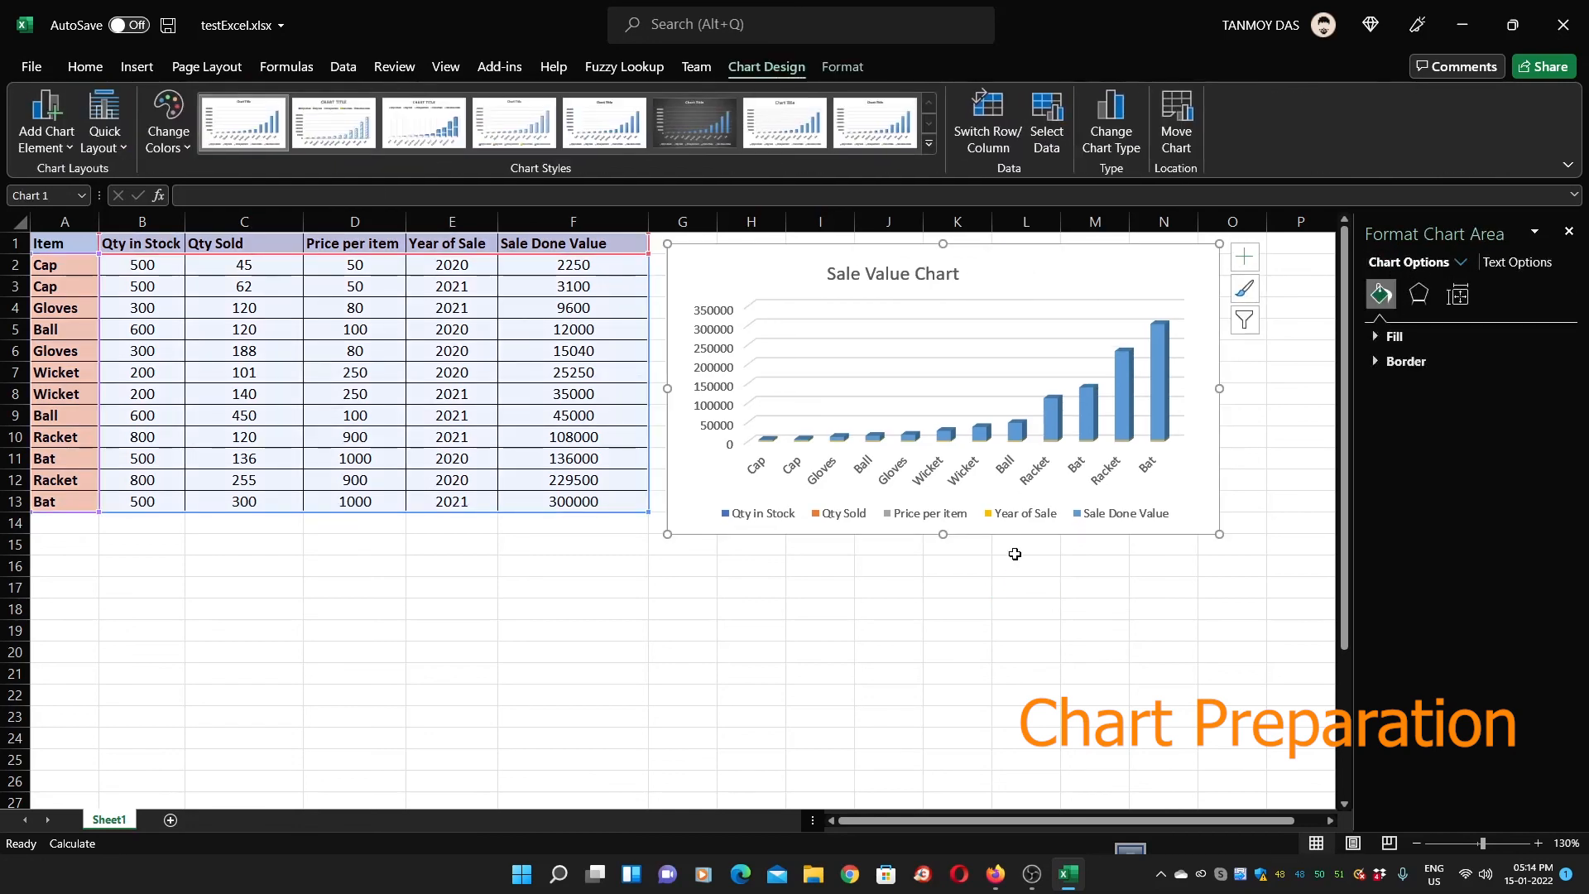
pyautogui.click(1056, 655)
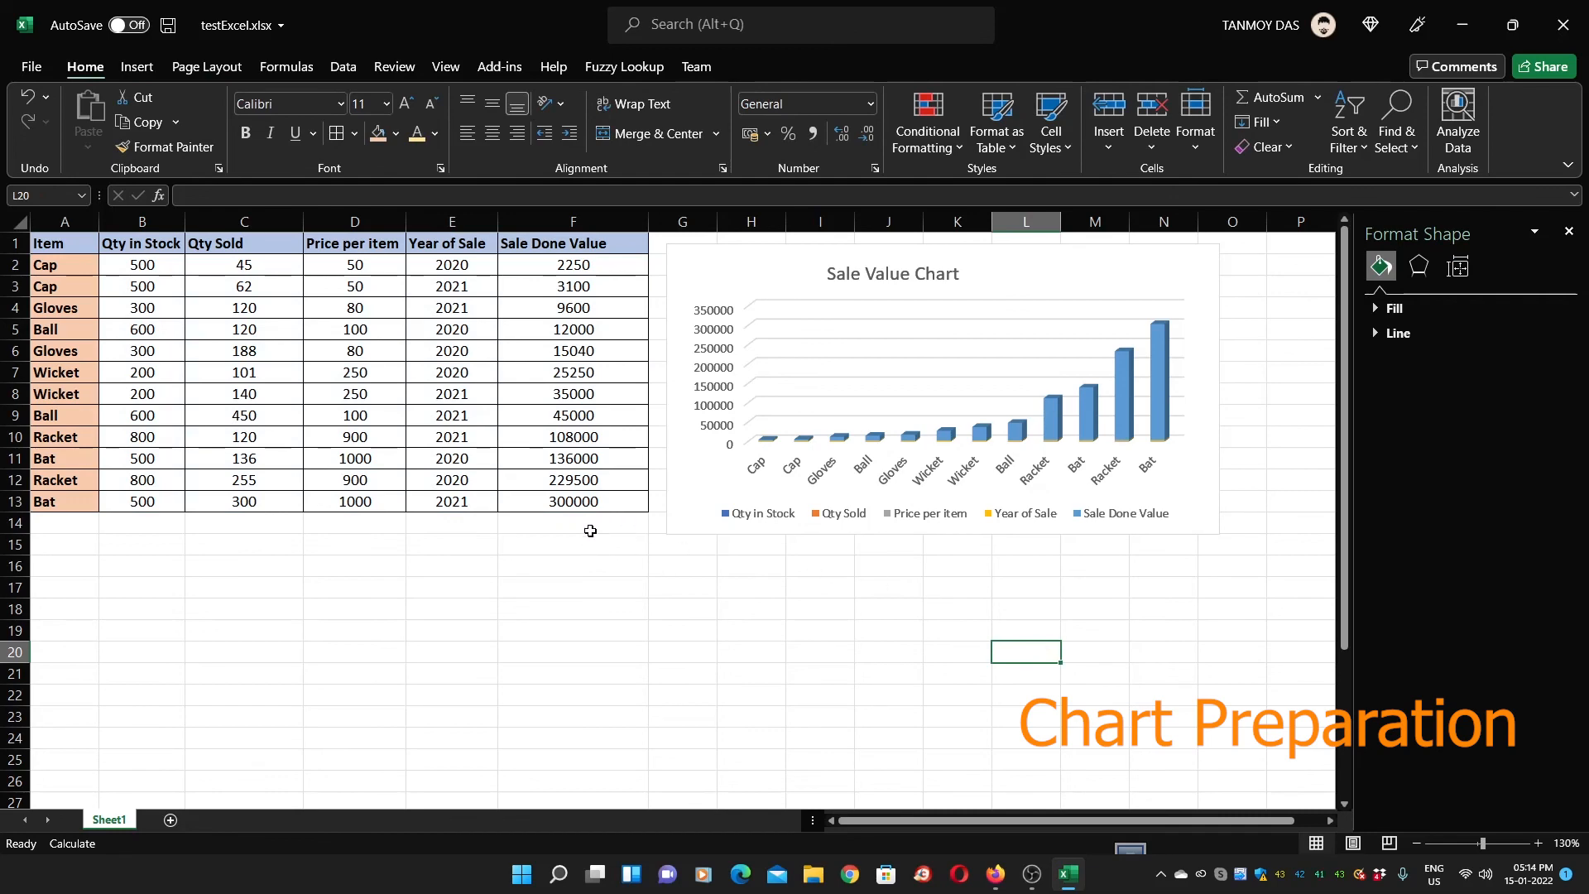
pyautogui.click(699, 439)
pyautogui.moveTo(1218, 534); pyautogui.dragTo(1194, 510)
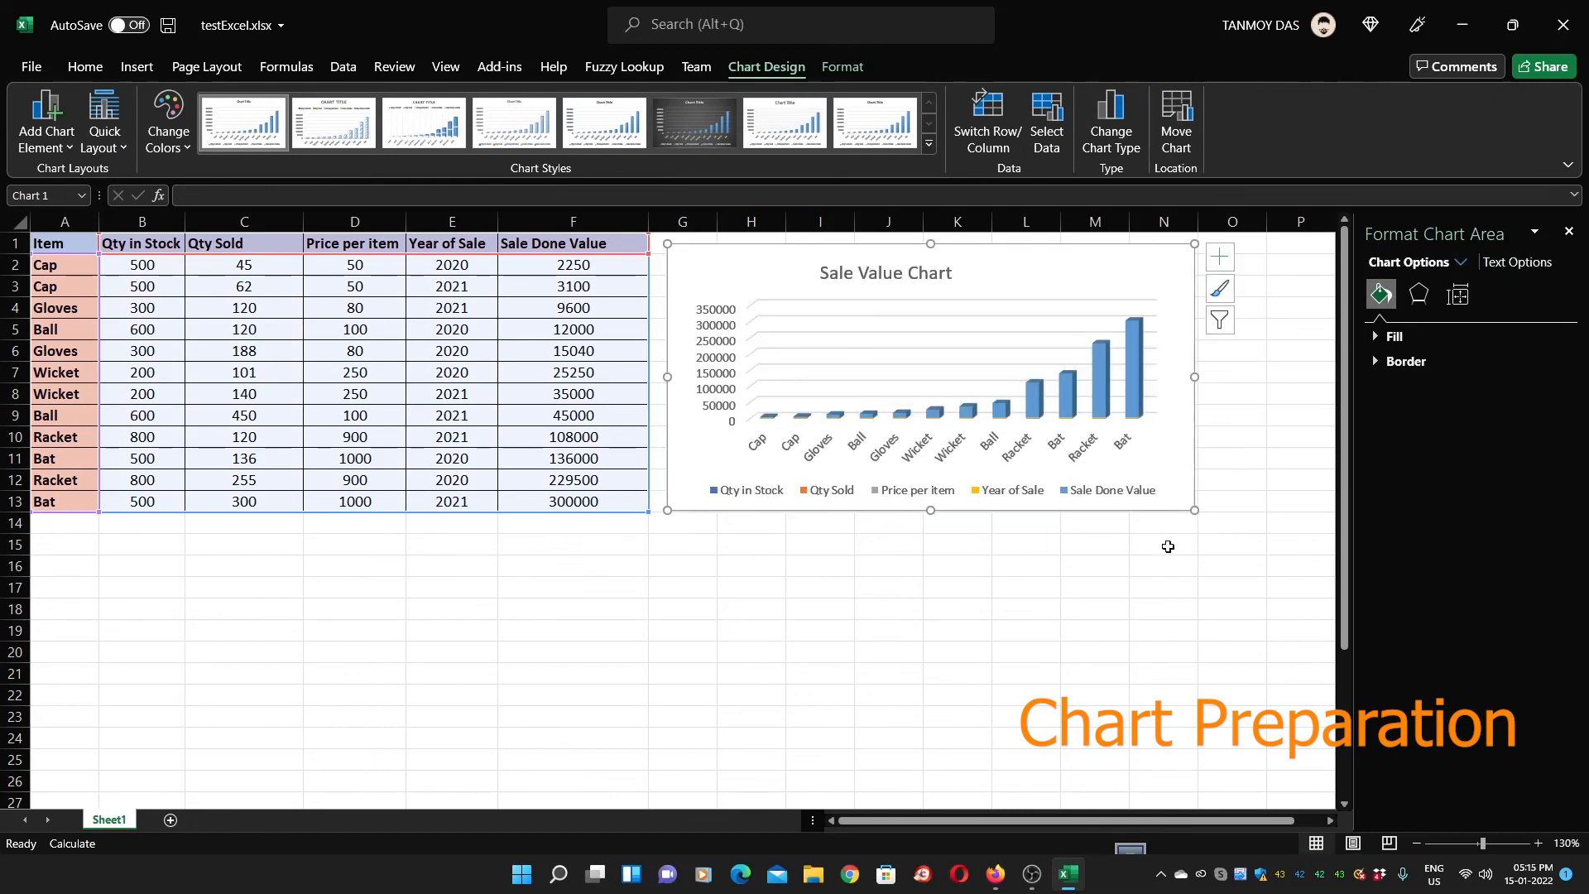
pyautogui.click(358, 563)
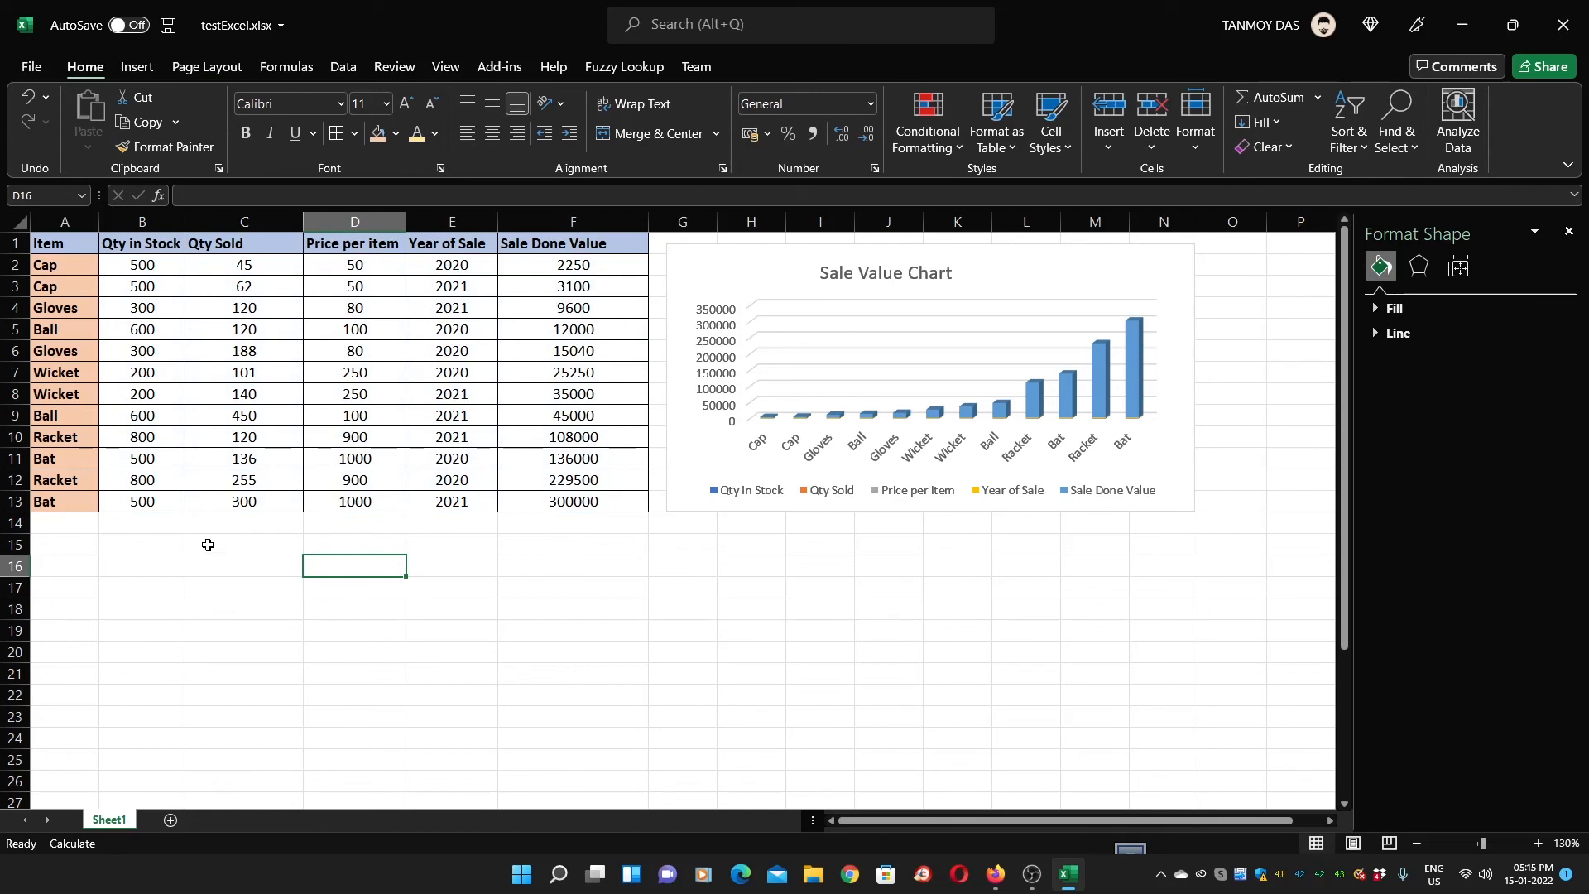
pyautogui.click(129, 548)
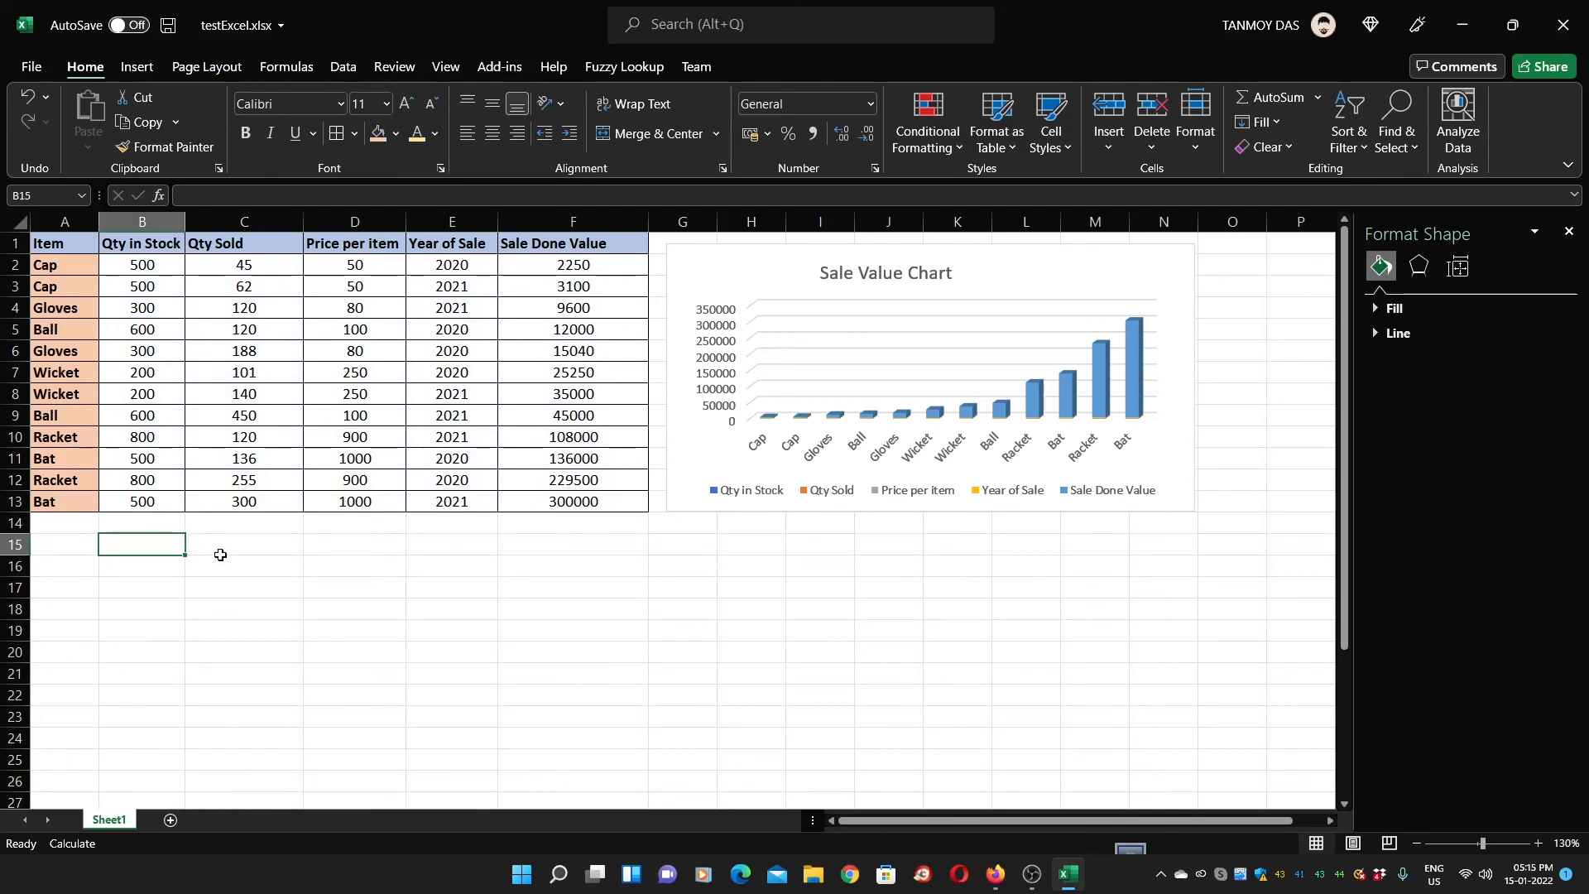